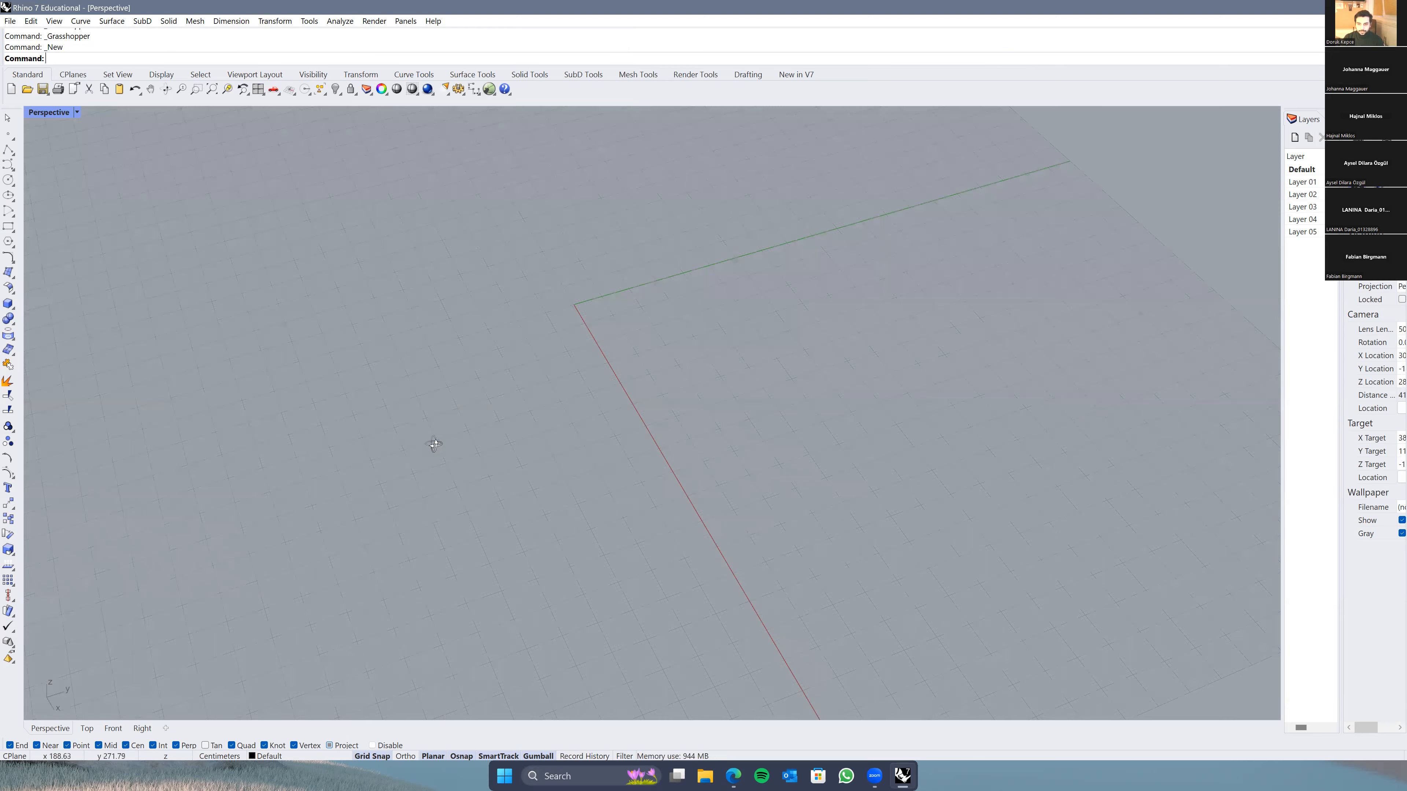
Step: Orbit and zoom out the empty Perspective view so the whole grid and both axes show
{"action": "right_click_drag", "start_coordinate": [479, 429], "coordinate": [376, 370], "text": "shift"}
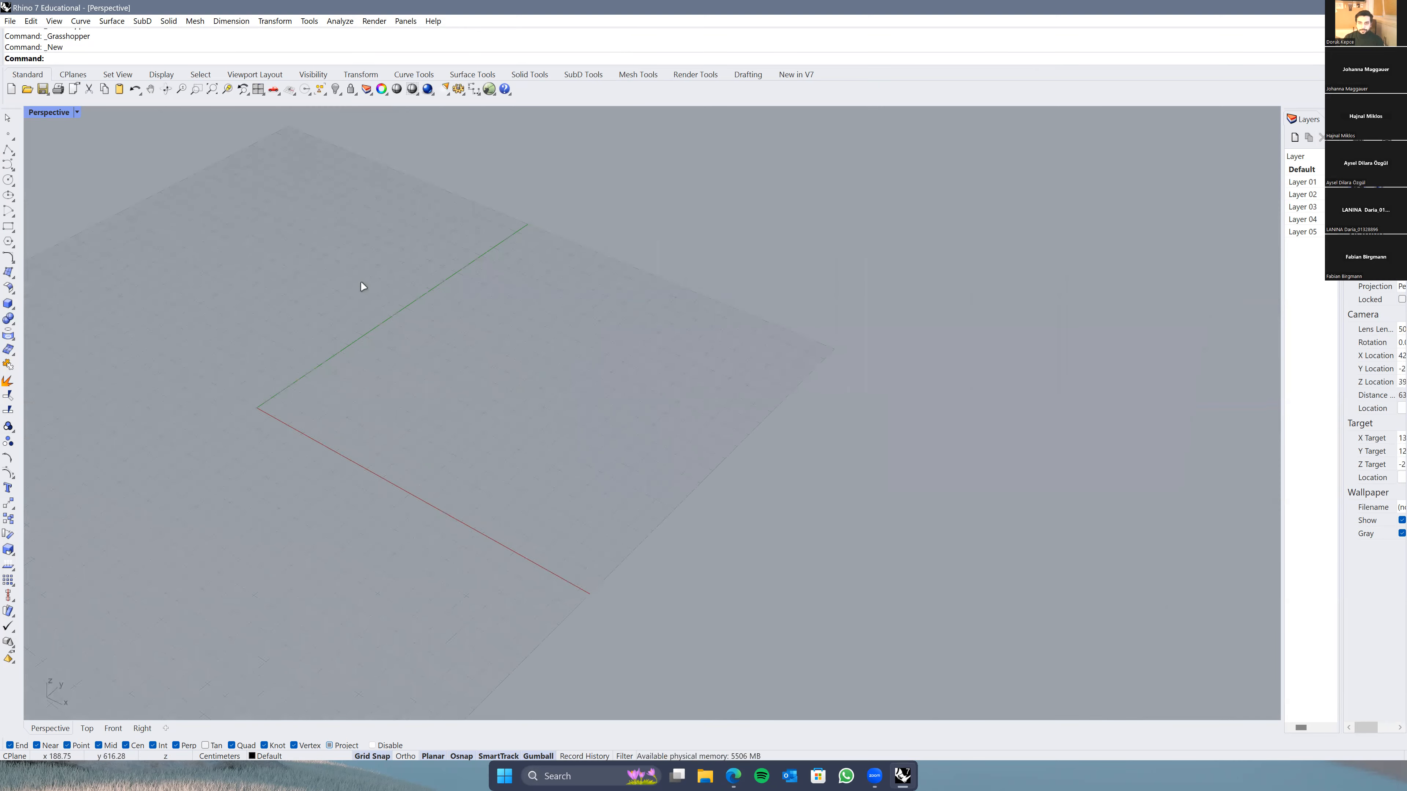
{"action": "right_click_drag", "start_coordinate": [418, 250], "coordinate": [426, 251]}
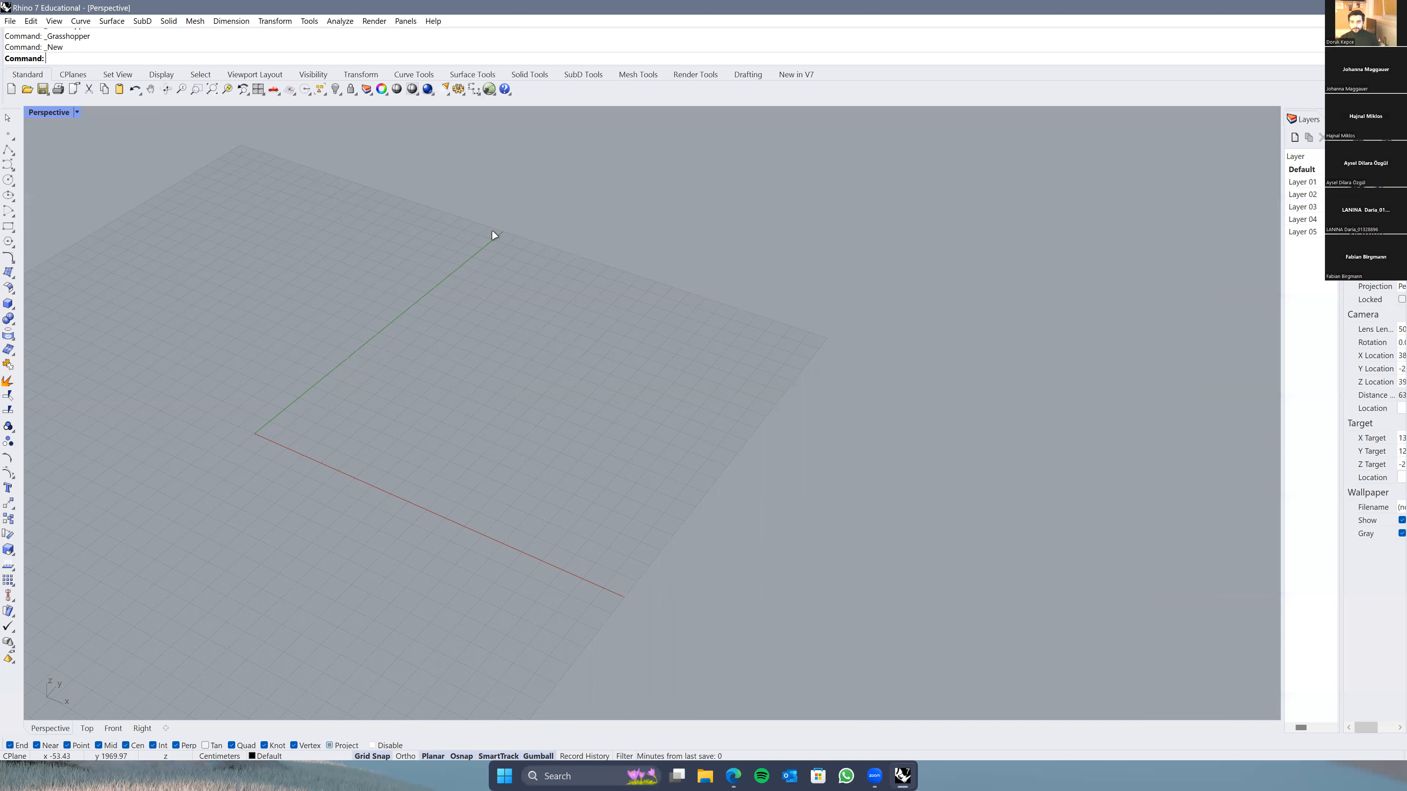
Step: Launch Grasshopper with a new empty definition, snapping Rhino to the left half and Grasshopper to the right
{"action": "left_click", "coordinate": [491, 89]}
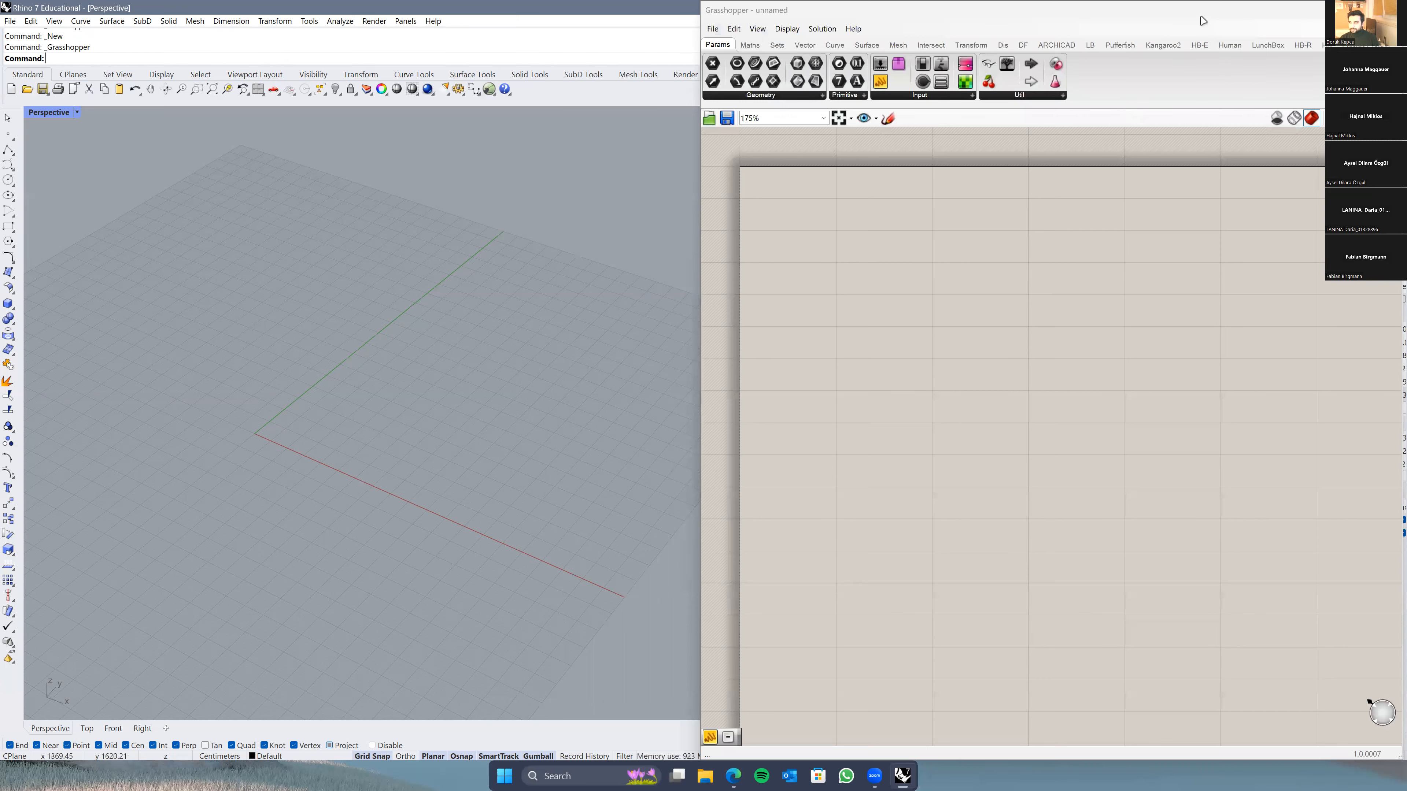
{"action": "left_click_drag", "start_coordinate": [1211, 10], "coordinate": [996, 65]}
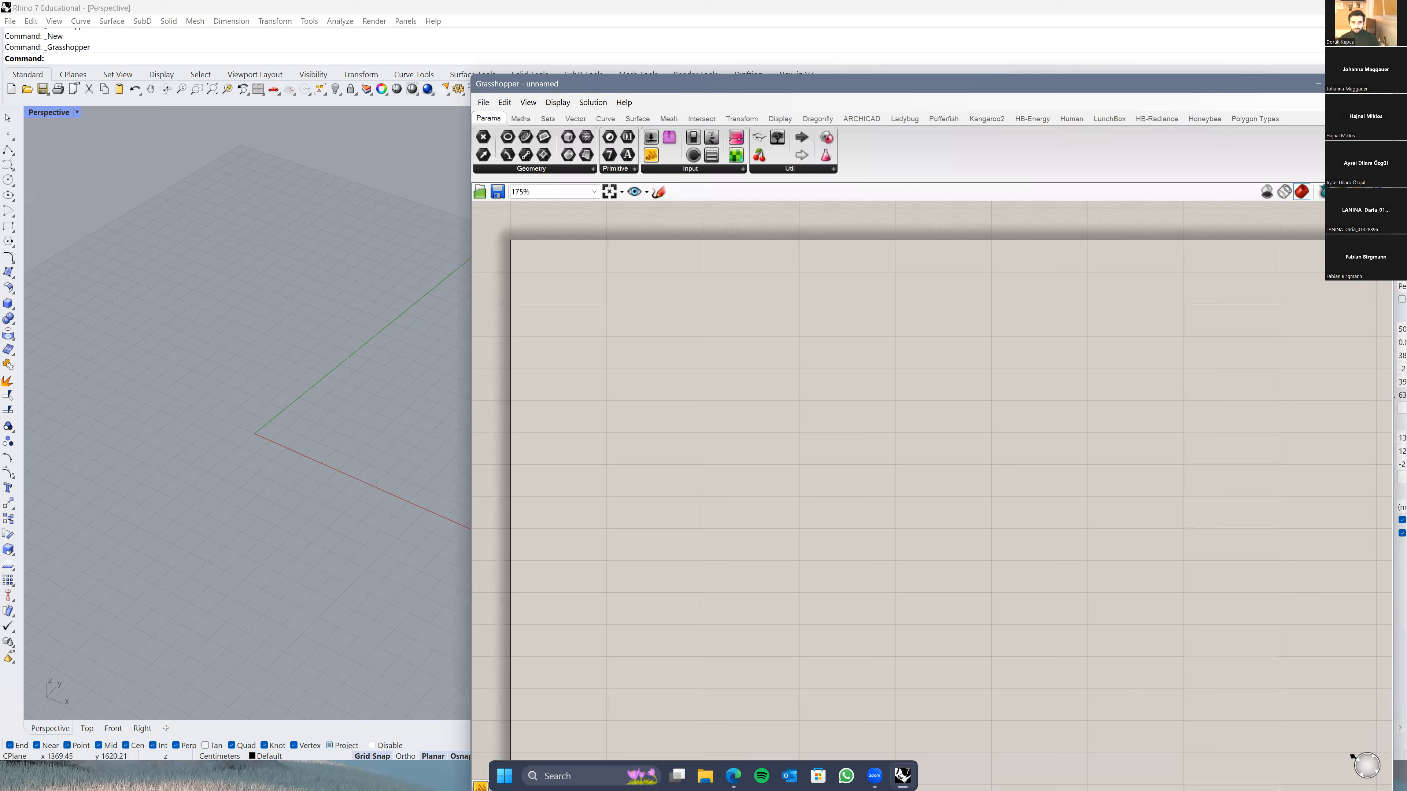
{"action": "key", "text": "super+Left"}
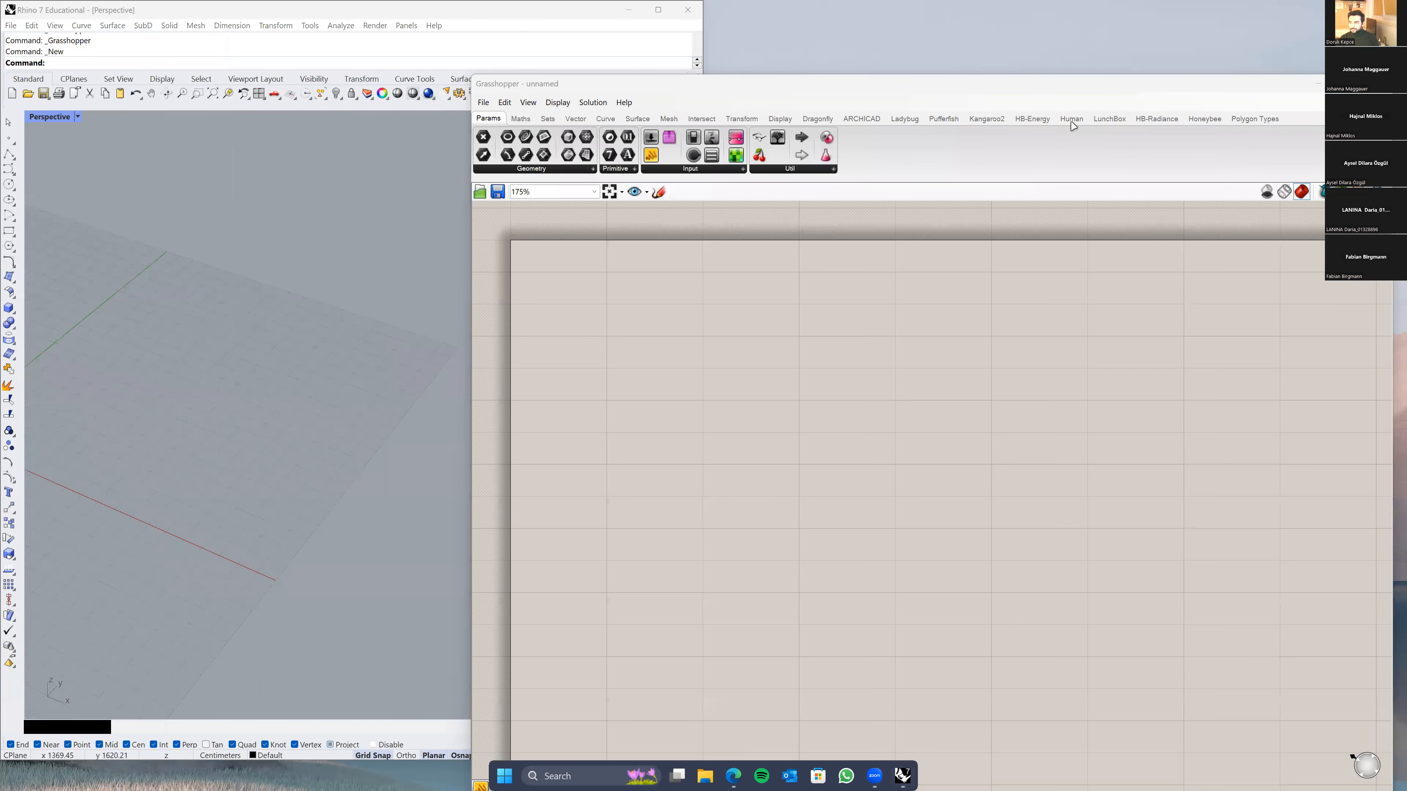
{"action": "key", "text": "super+Right"}
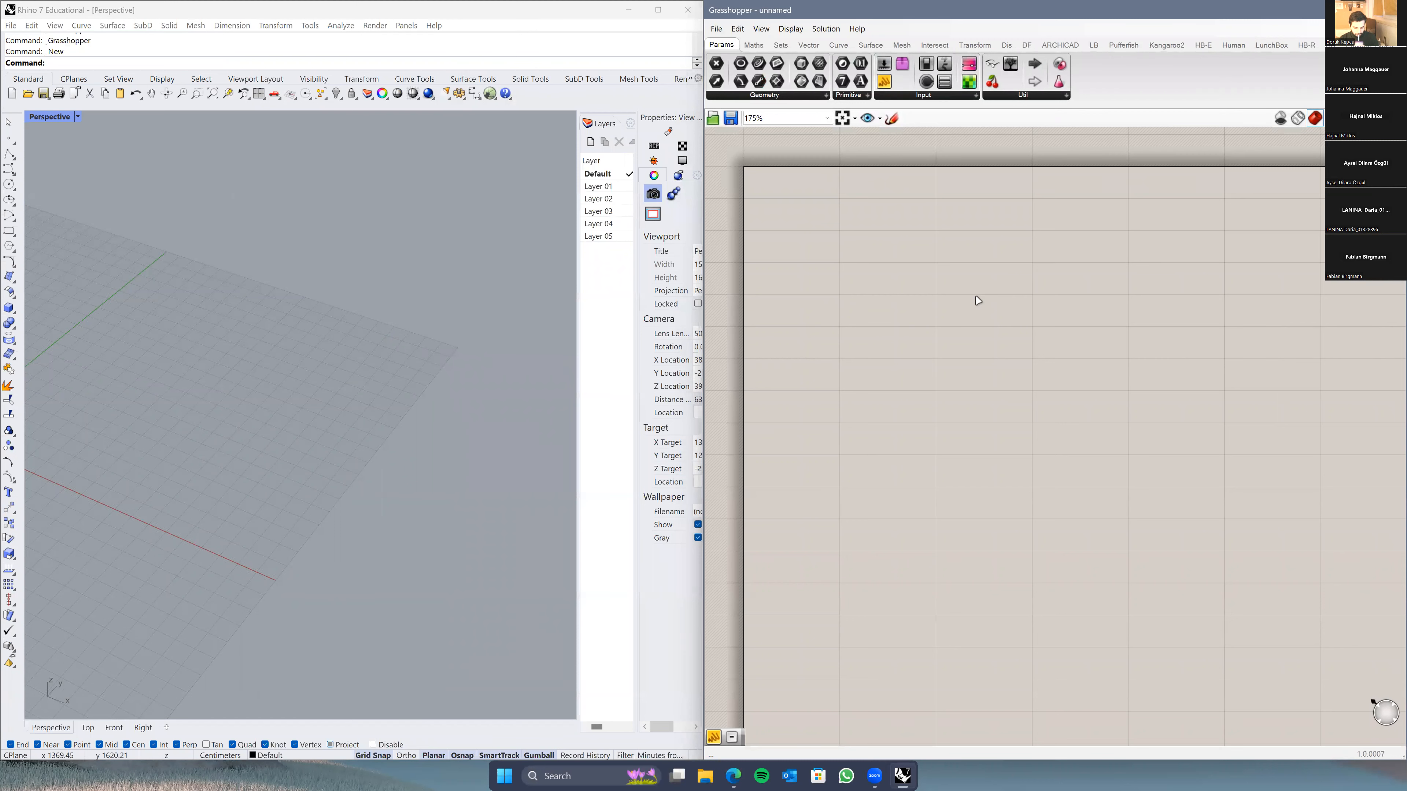
{"action": "right_click_drag", "start_coordinate": [976, 304], "coordinate": [935, 290]}
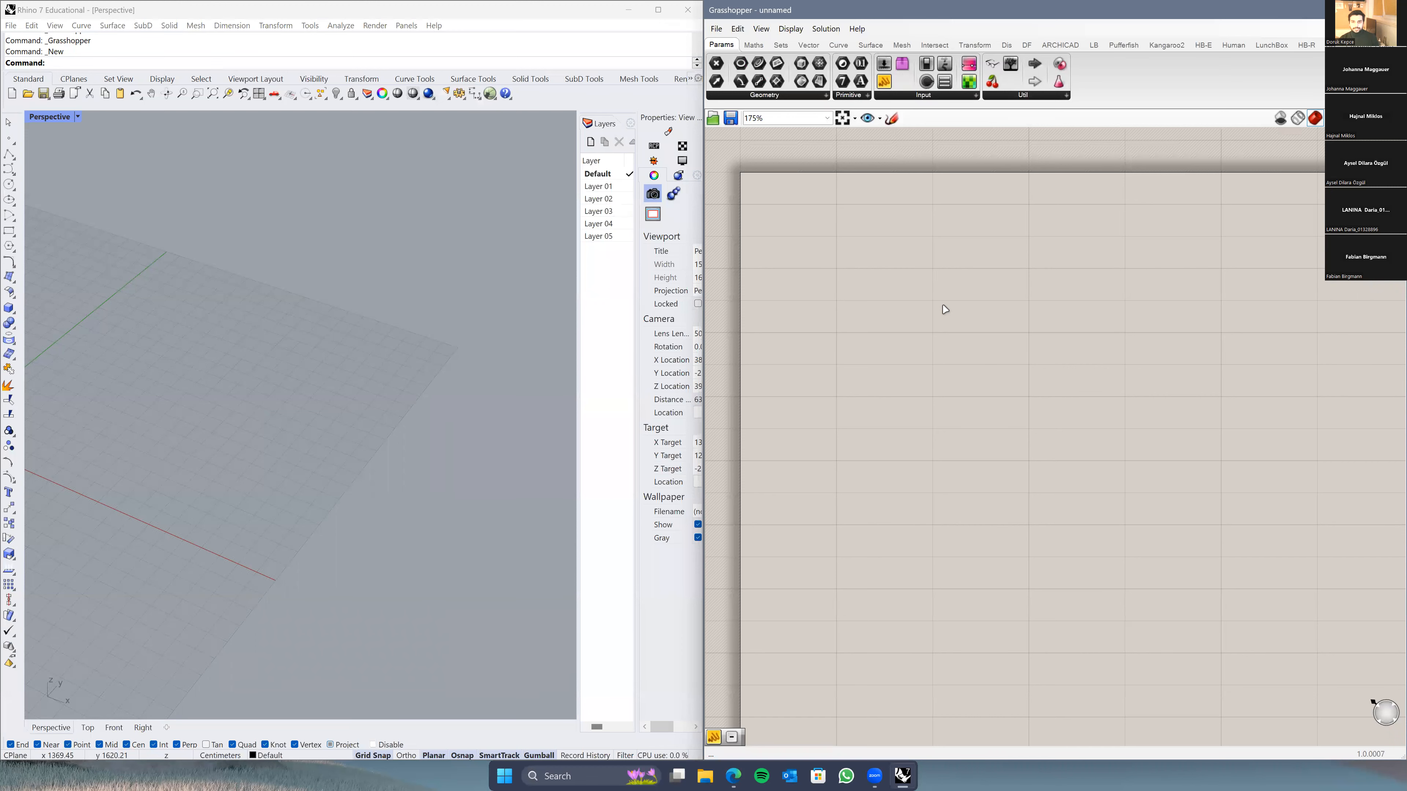
{"action": "right_click_drag", "start_coordinate": [936, 302], "coordinate": [929, 345]}
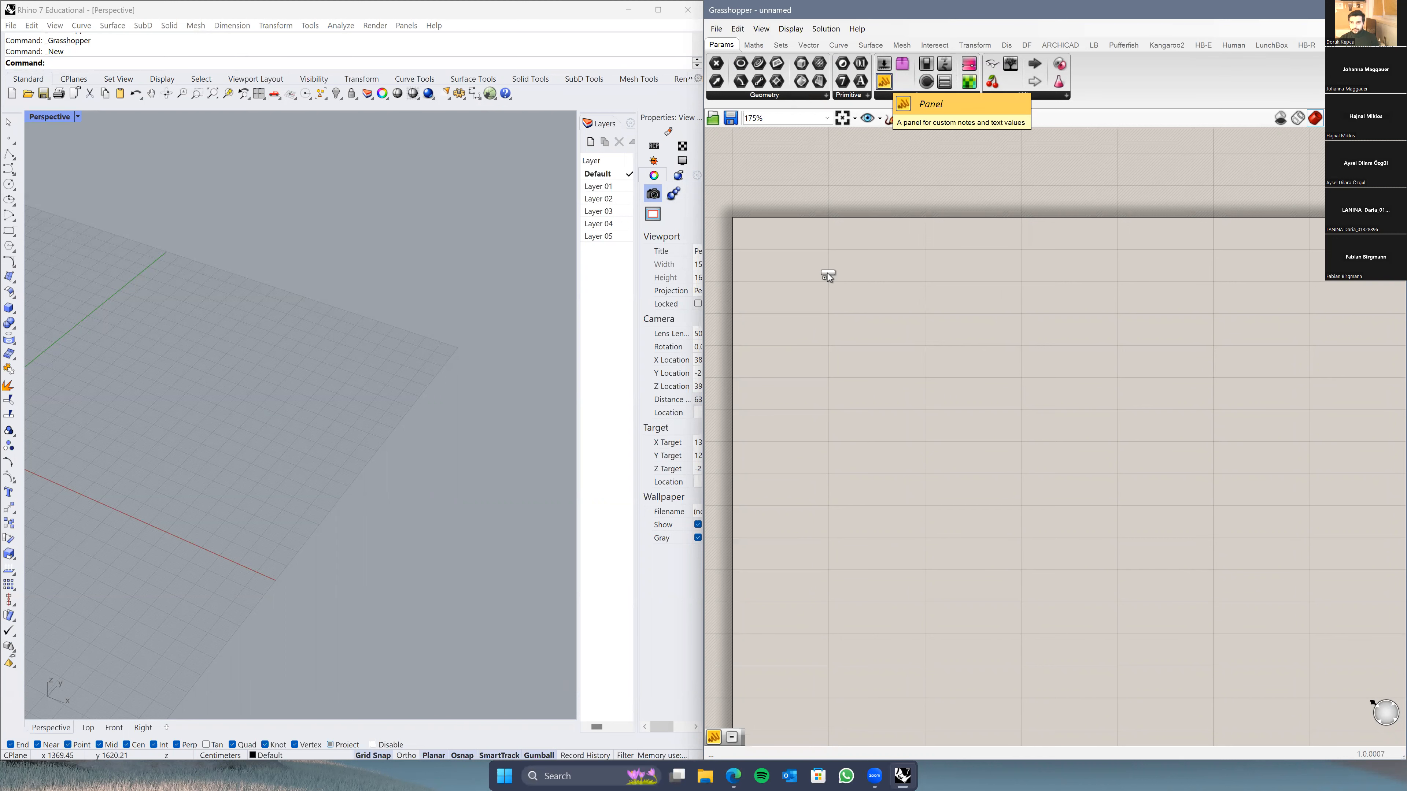
Step: Place a Panel on the canvas, move it right and stretch it taller
{"action": "left_click", "coordinate": [901, 317]}
{"action": "scroll", "coordinate": [991, 321], "scroll_direction": "up", "scroll_amount": 2}
{"action": "scroll", "coordinate": [977, 330], "scroll_direction": "down", "scroll_amount": 2}
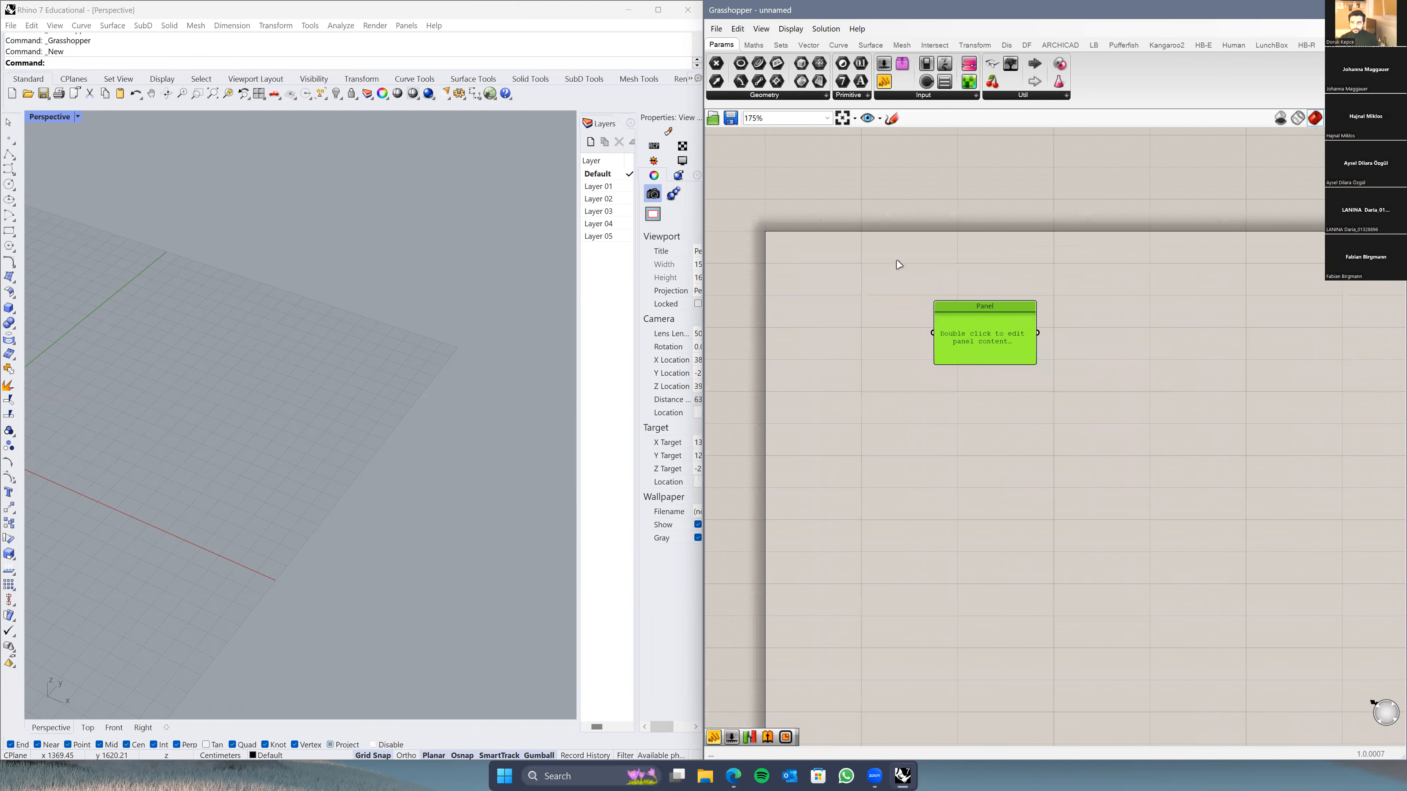
{"action": "left_click_drag", "start_coordinate": [1023, 320], "coordinate": [1122, 308]}
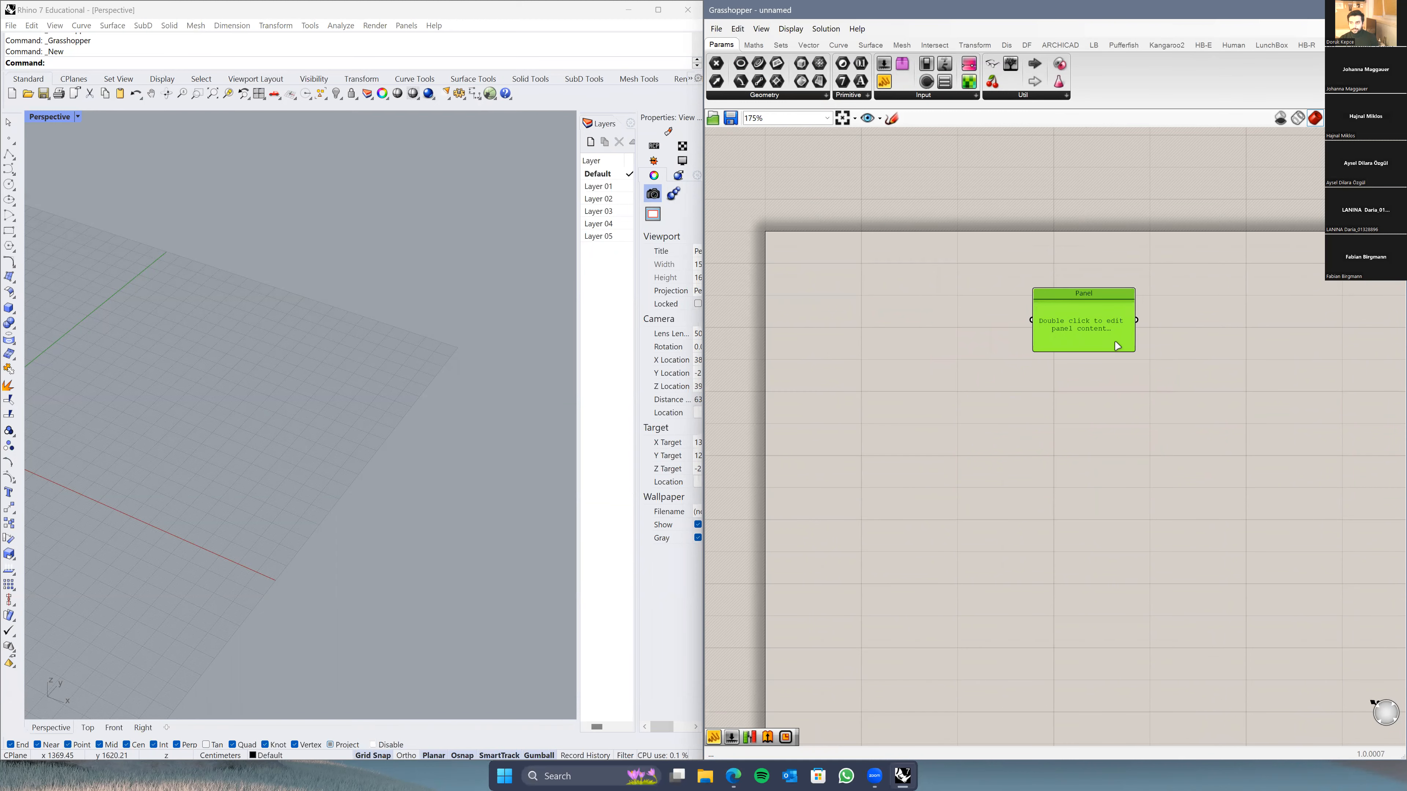
{"action": "left_click_drag", "start_coordinate": [1101, 355], "coordinate": [1103, 496]}
{"action": "left_click_drag", "start_coordinate": [1100, 467], "coordinate": [1111, 397]}
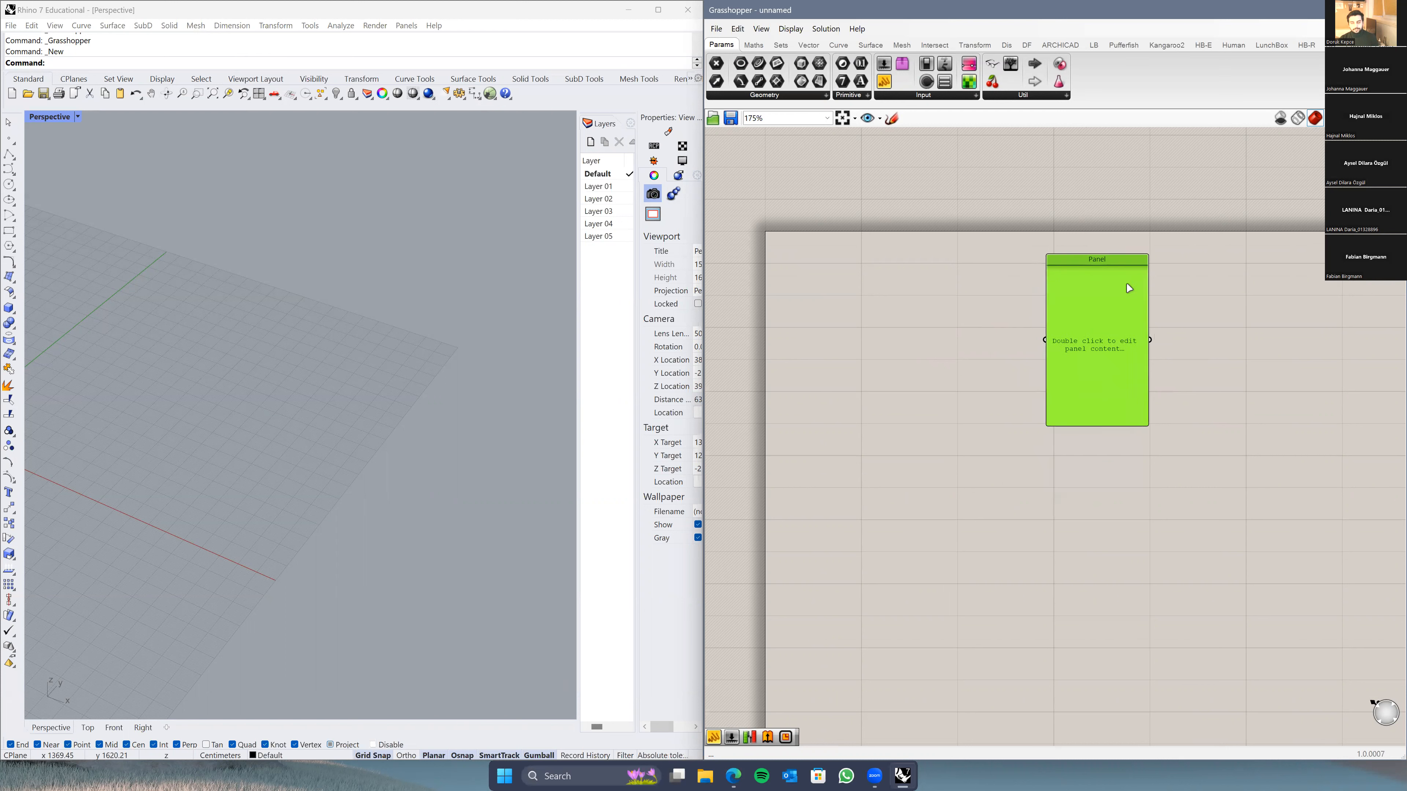
{"action": "left_click", "coordinate": [780, 45]}
Step: Add a Random component and set its Number input as an integer count
{"action": "left_click_drag", "start_coordinate": [856, 84], "coordinate": [904, 353]}
{"action": "scroll", "coordinate": [874, 332], "scroll_direction": "up", "scroll_amount": 3}
{"action": "scroll", "coordinate": [872, 340], "scroll_direction": "down", "scroll_amount": 1}
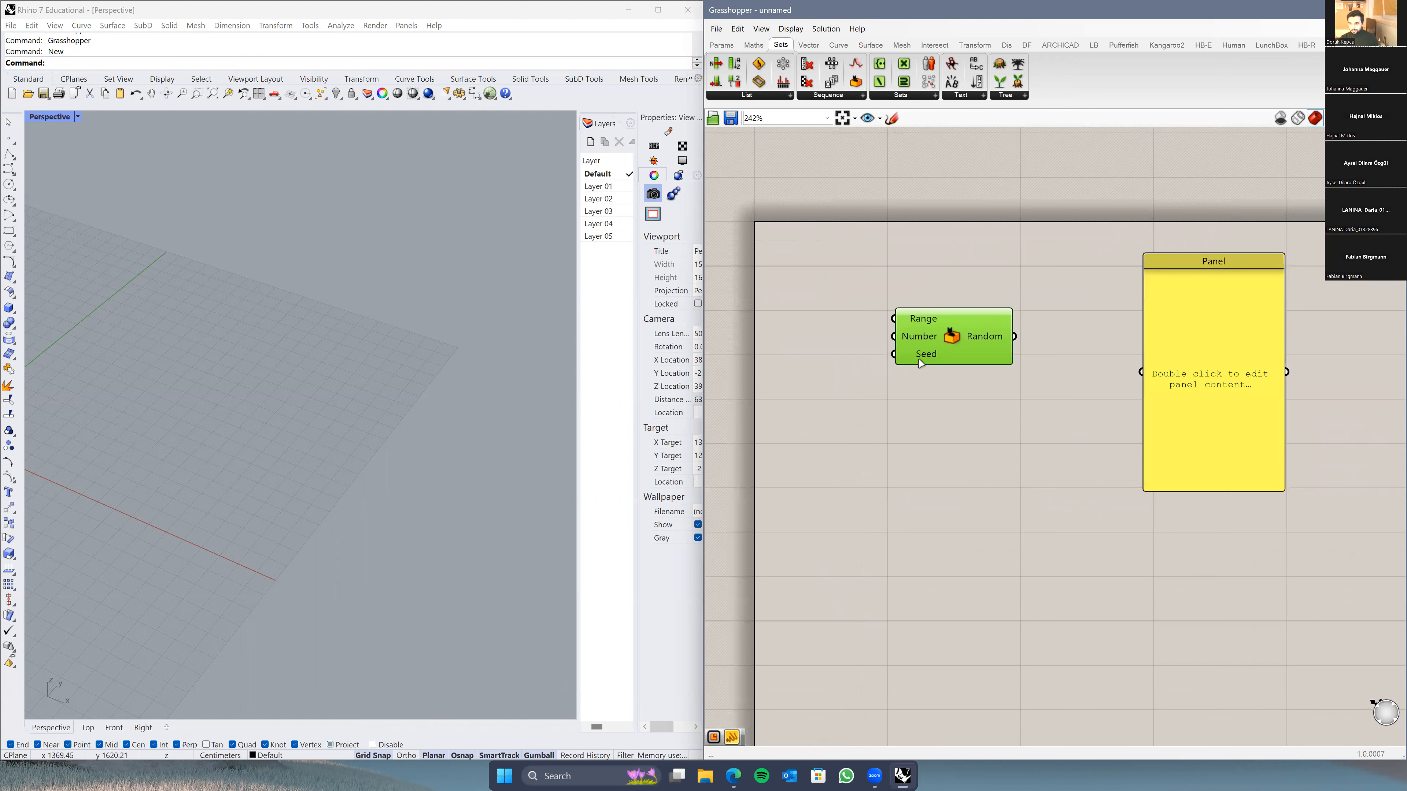
{"action": "right_click", "coordinate": [914, 337]}
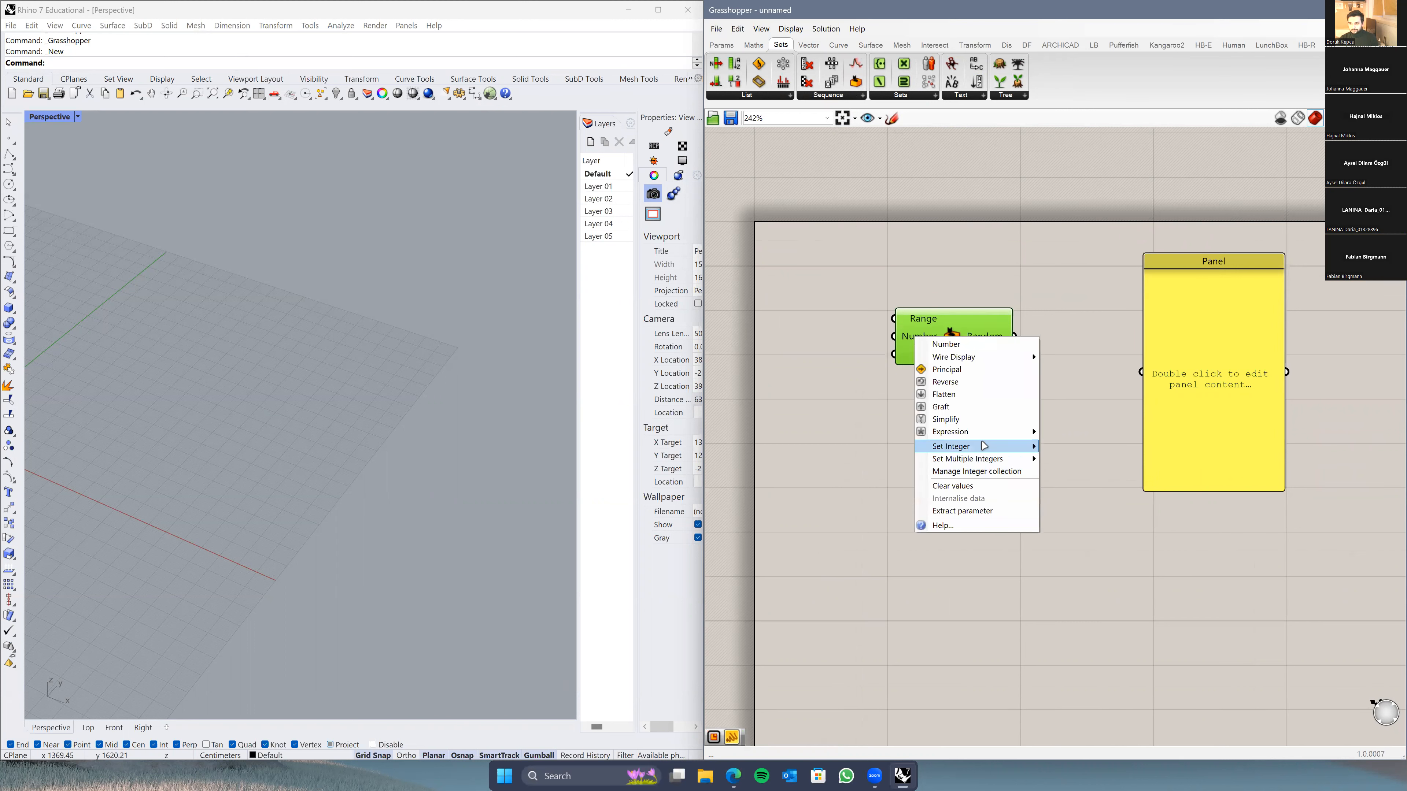
{"action": "mouse_move", "coordinate": [985, 446]}
{"action": "left_click_drag", "start_coordinate": [1064, 449], "coordinate": [1050, 454]}
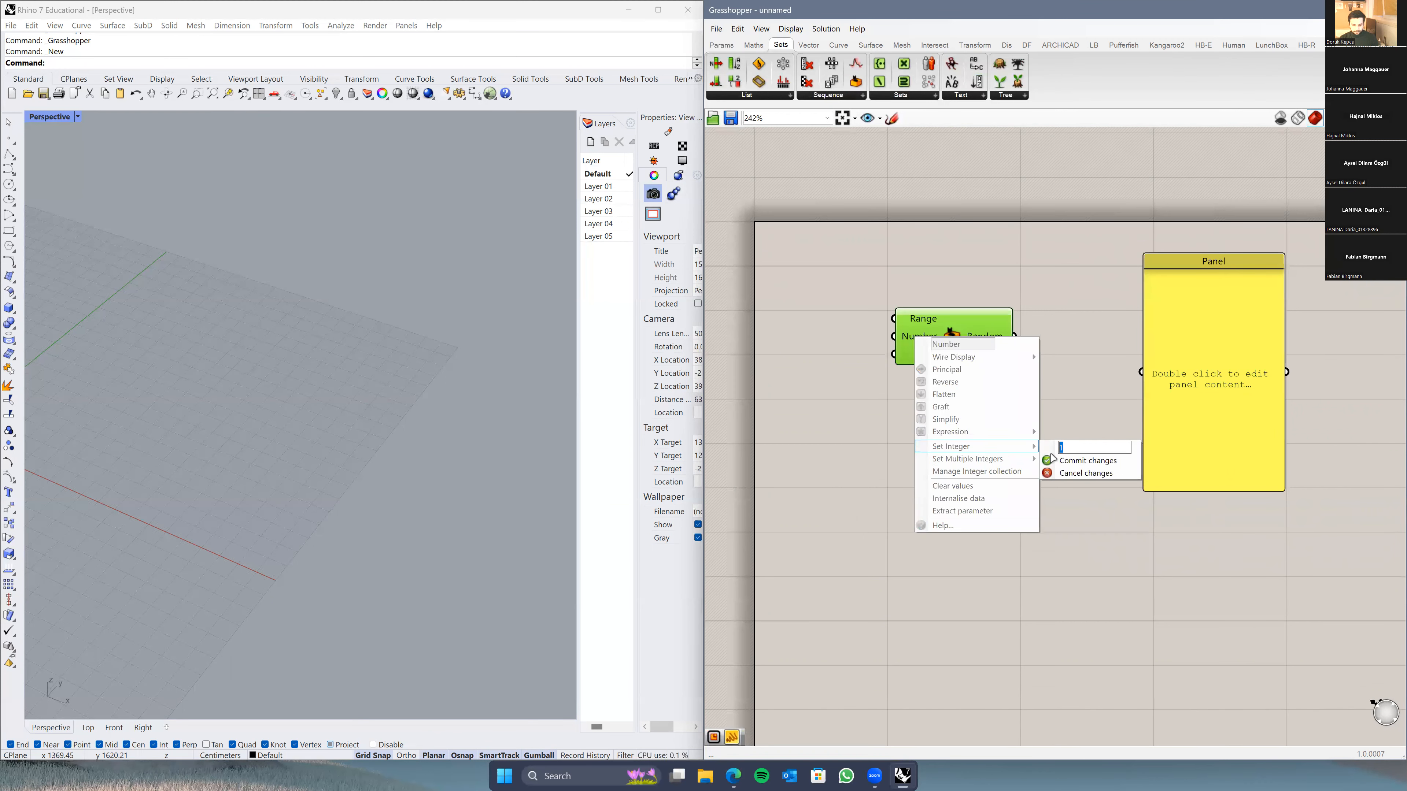
{"action": "left_click", "coordinate": [1053, 460]}
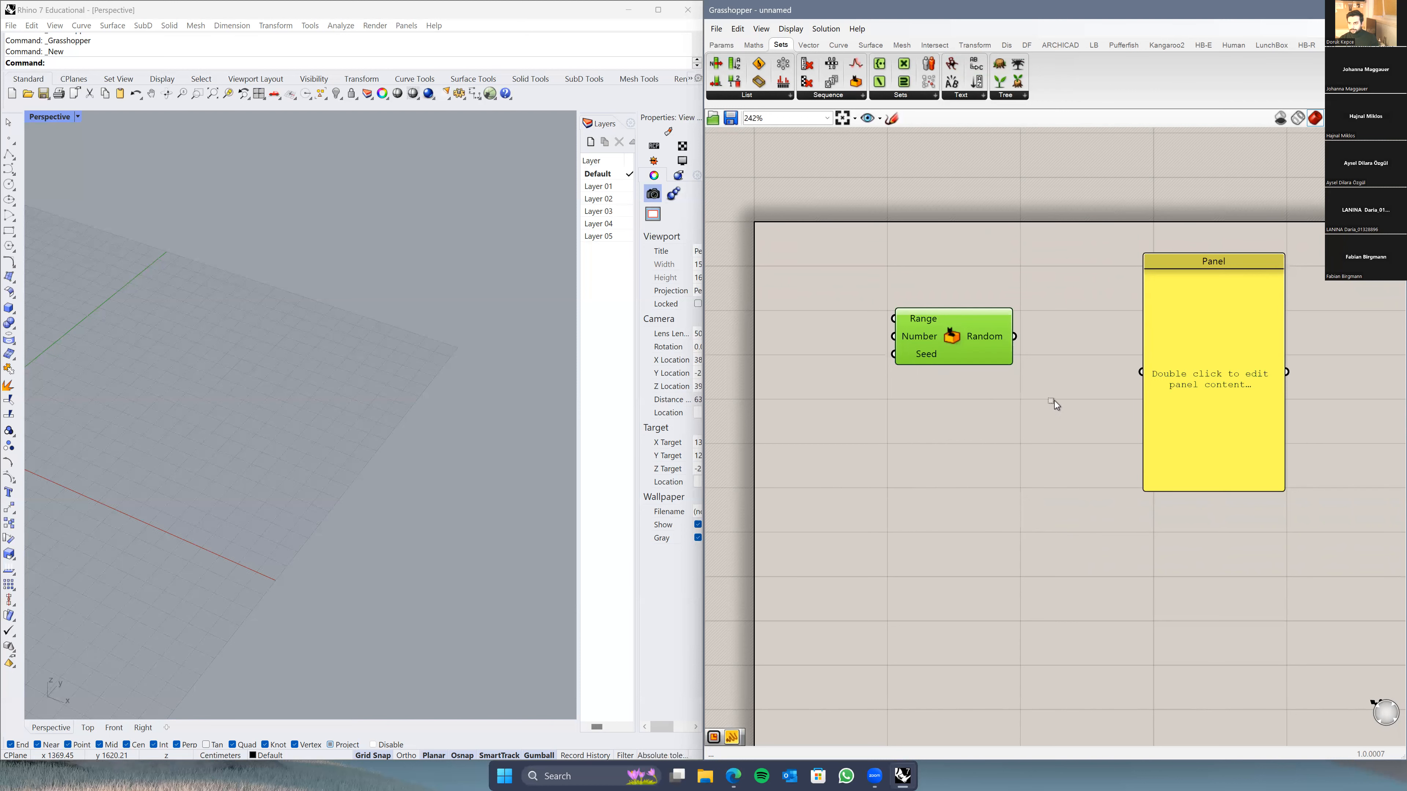
{"action": "left_click", "coordinate": [1054, 400]}
Step: Wire Random's output into the Panel so it lists ten random values, and tidy the layout
{"action": "left_click_drag", "start_coordinate": [1016, 337], "coordinate": [1152, 384]}
{"action": "right_click_drag", "start_coordinate": [1039, 482], "coordinate": [889, 493]}
{"action": "left_click_drag", "start_coordinate": [999, 437], "coordinate": [1008, 421]}
{"action": "left_click_drag", "start_coordinate": [814, 362], "coordinate": [815, 380]}
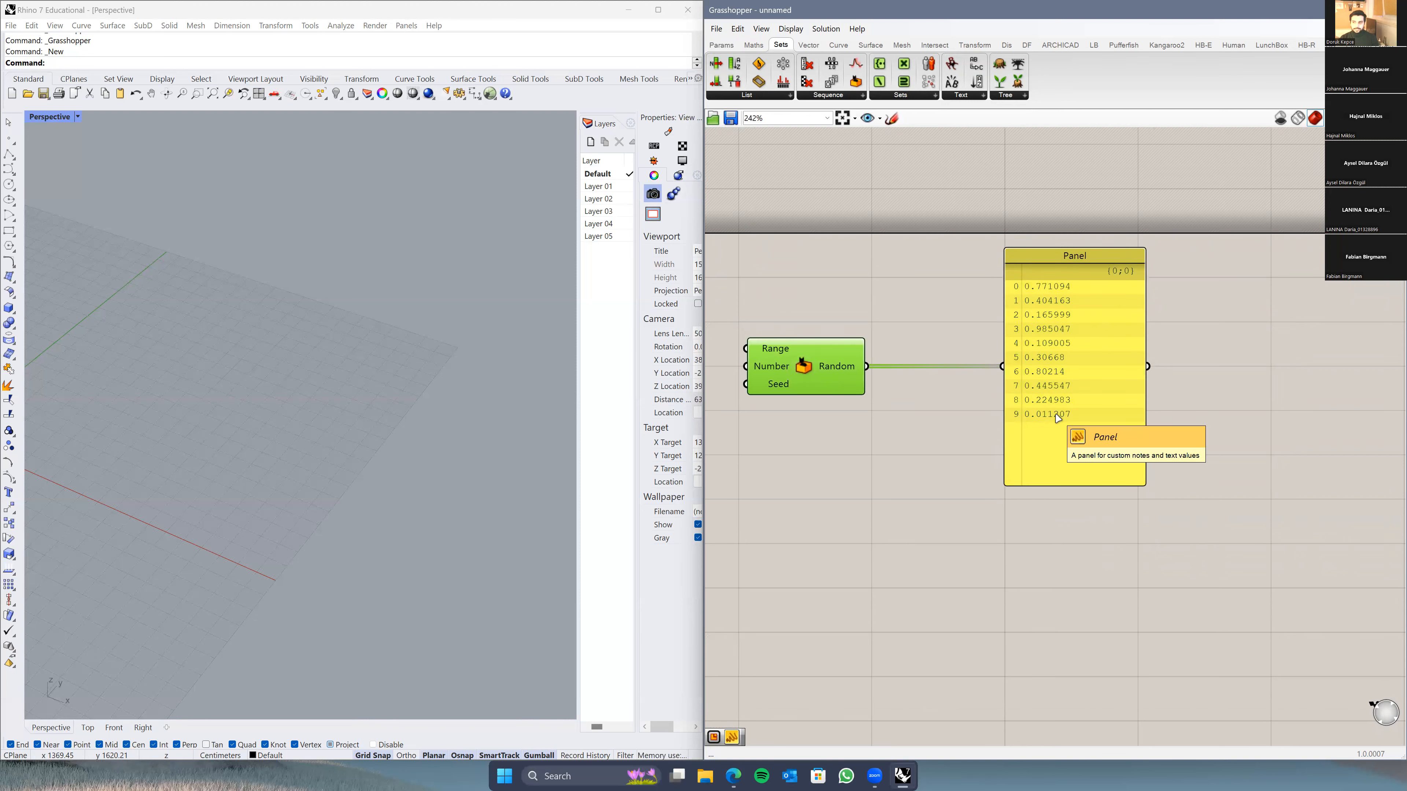
{"action": "scroll", "coordinate": [1065, 371], "scroll_direction": "up", "scroll_amount": 2}
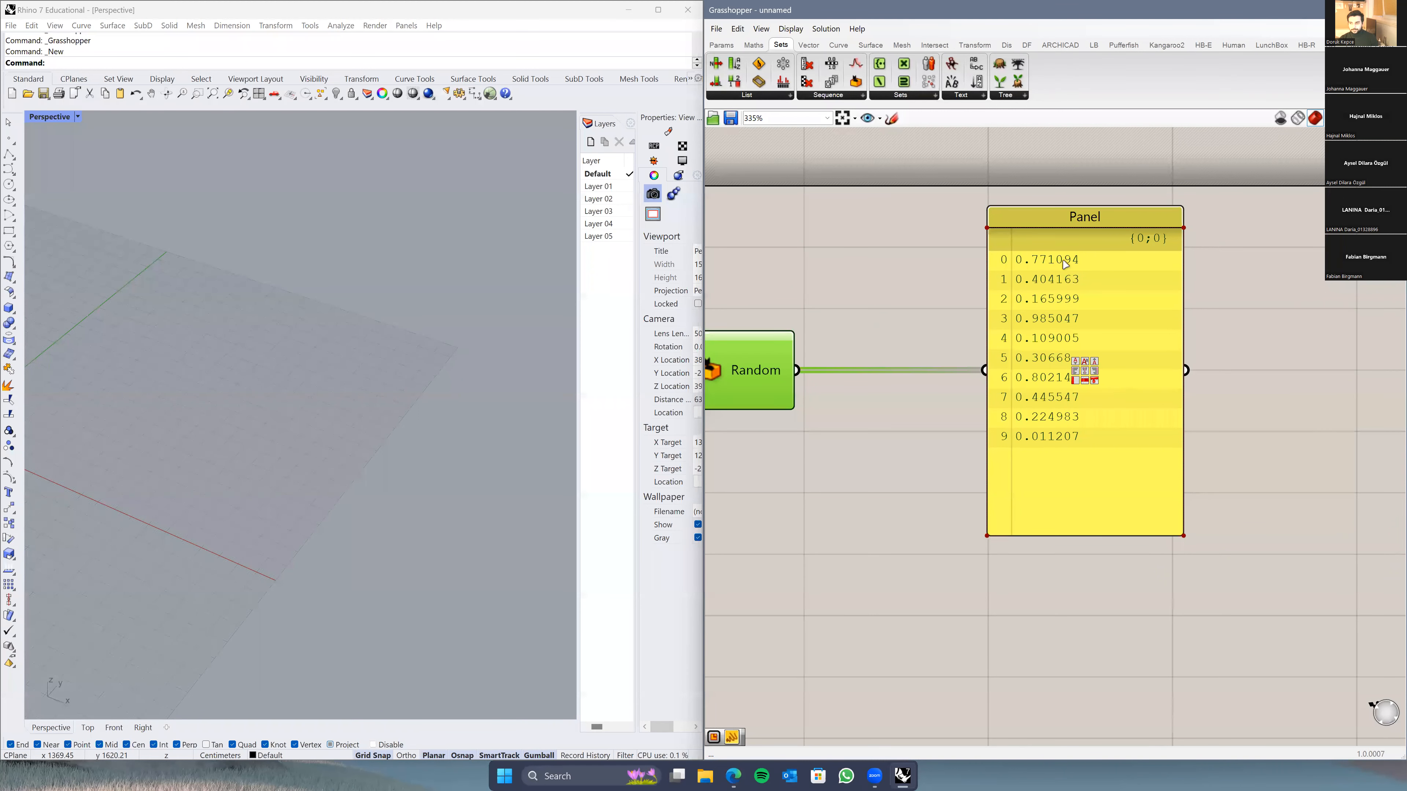
{"action": "right_click_drag", "start_coordinate": [1039, 441], "coordinate": [1162, 419]}
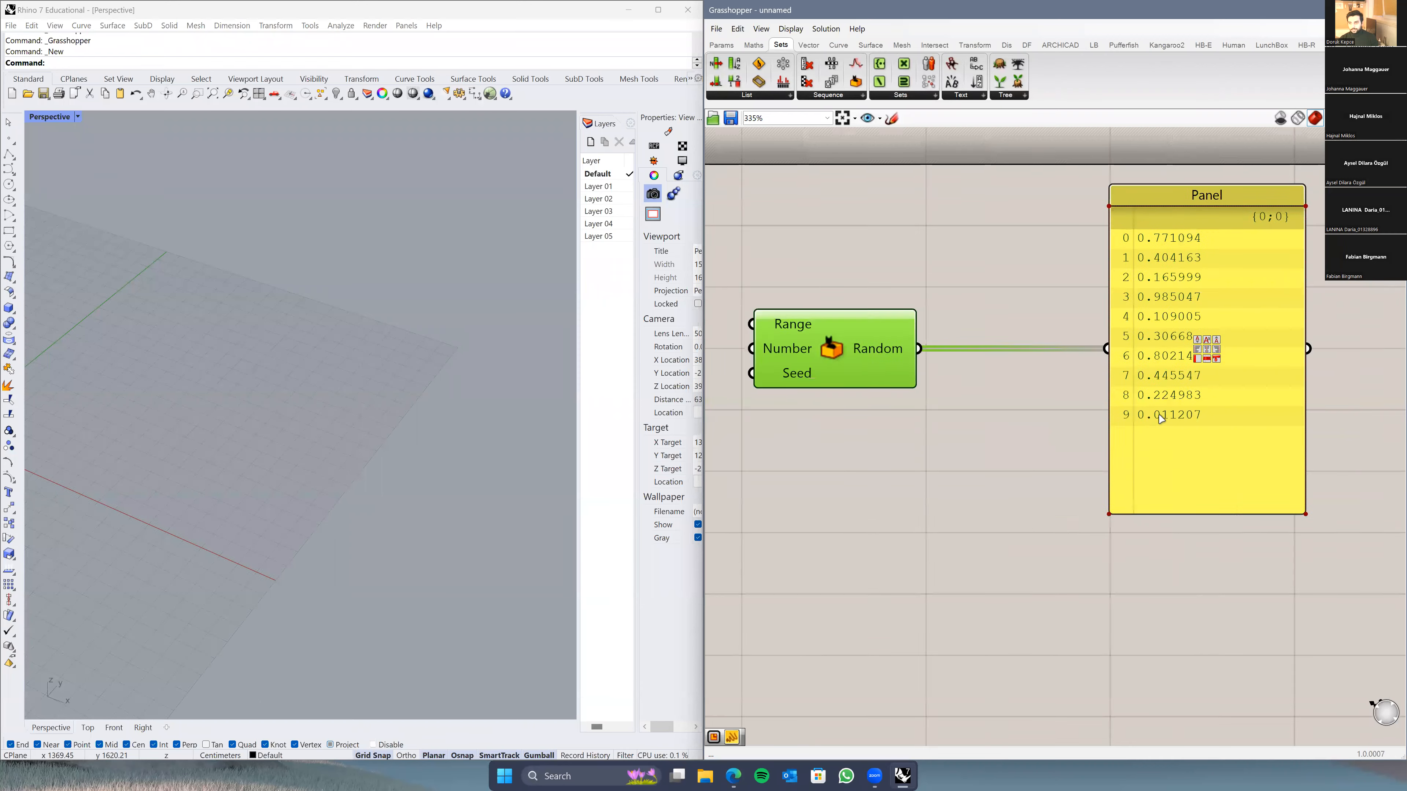
{"action": "scroll", "coordinate": [1161, 419], "scroll_direction": "down", "scroll_amount": 2}
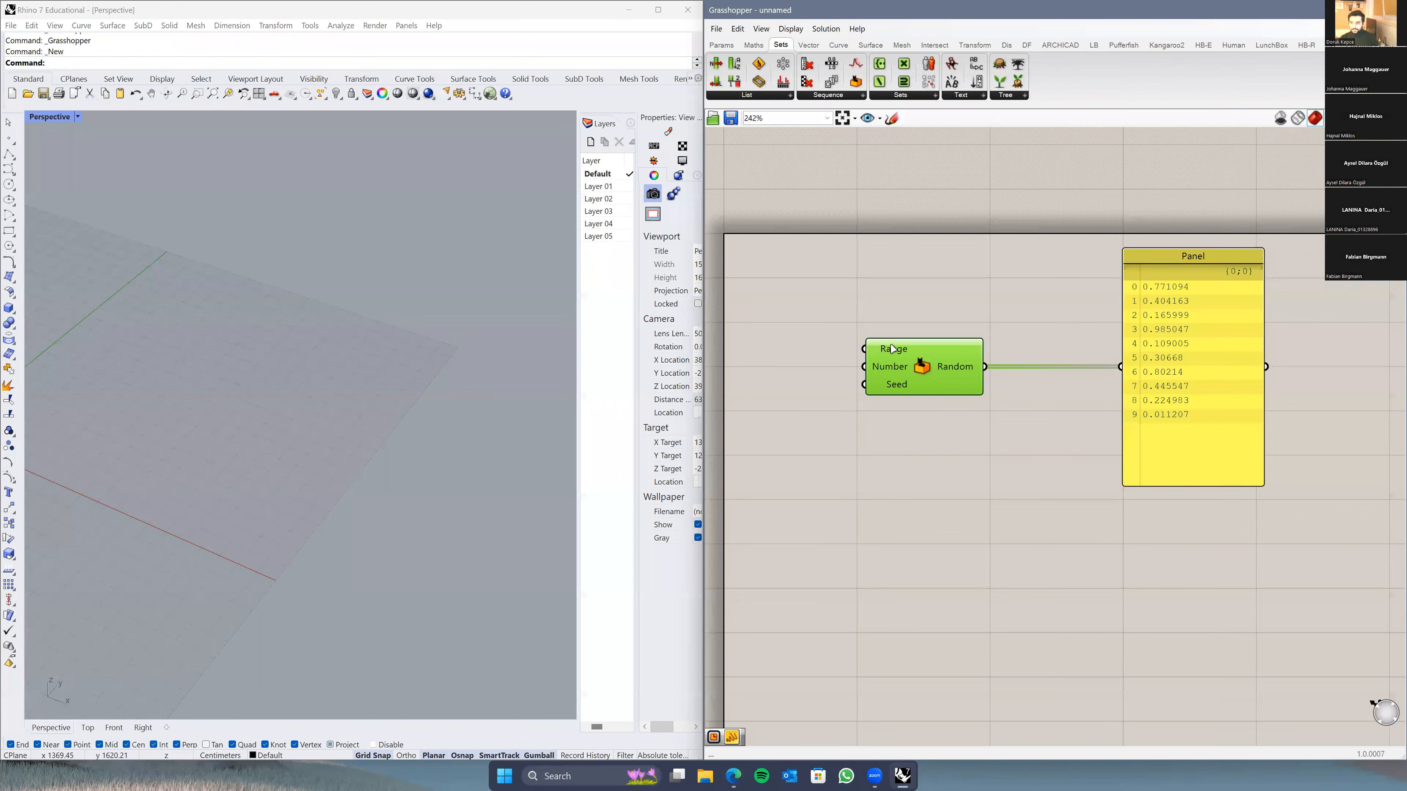
{"action": "mouse_move", "coordinate": [892, 348]}
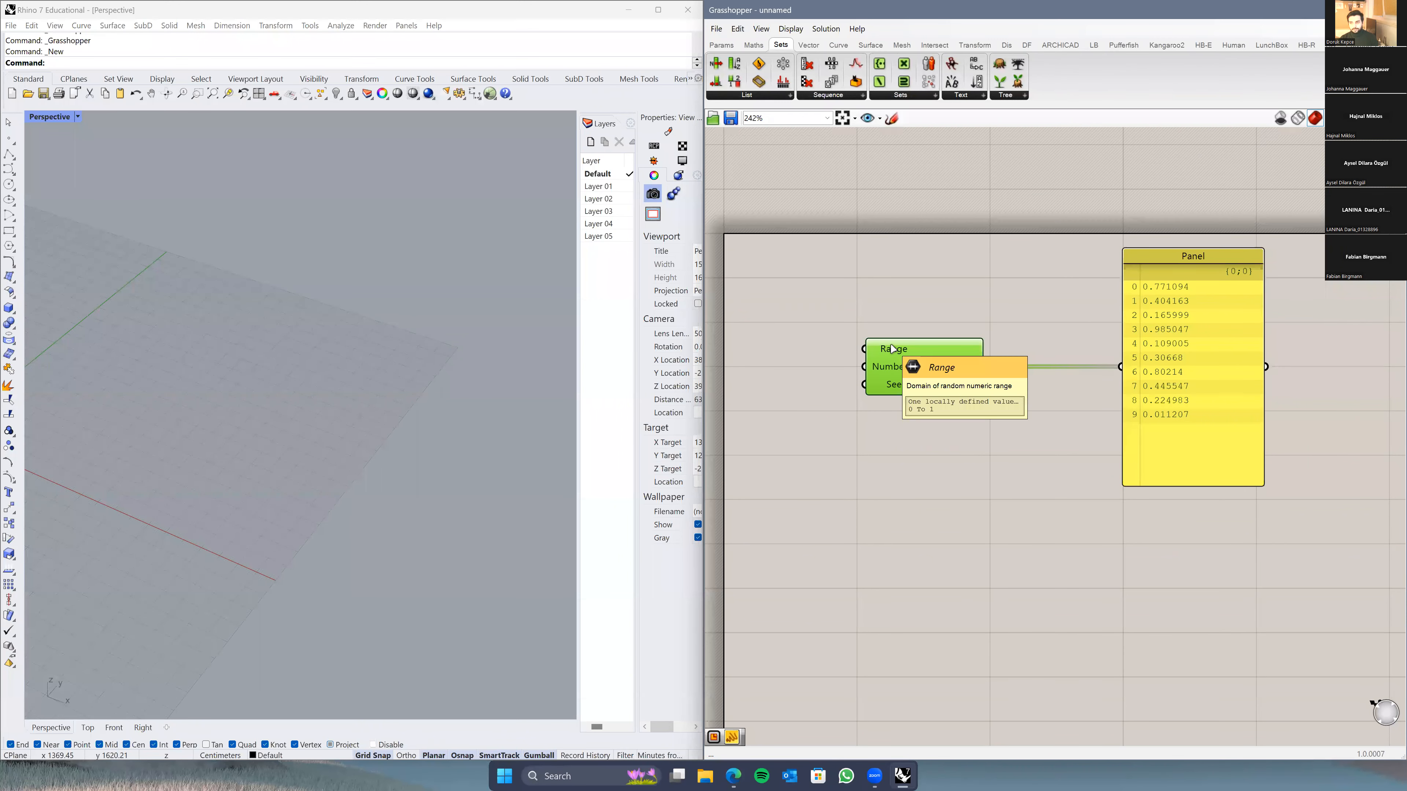
{"action": "left_click_drag", "start_coordinate": [1190, 344], "coordinate": [1100, 347]}
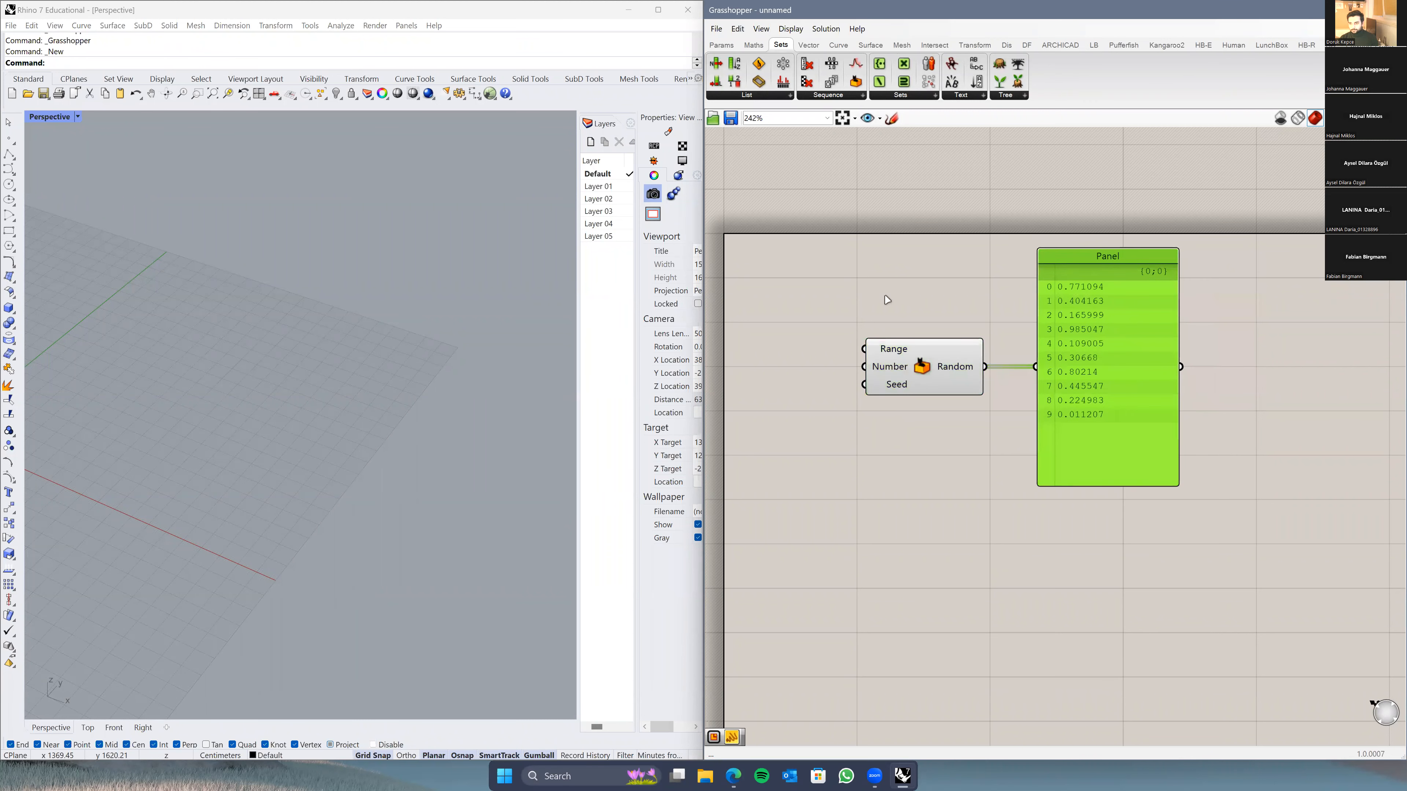
{"action": "left_click", "coordinate": [917, 379]}
{"action": "left_click", "coordinate": [889, 503]}
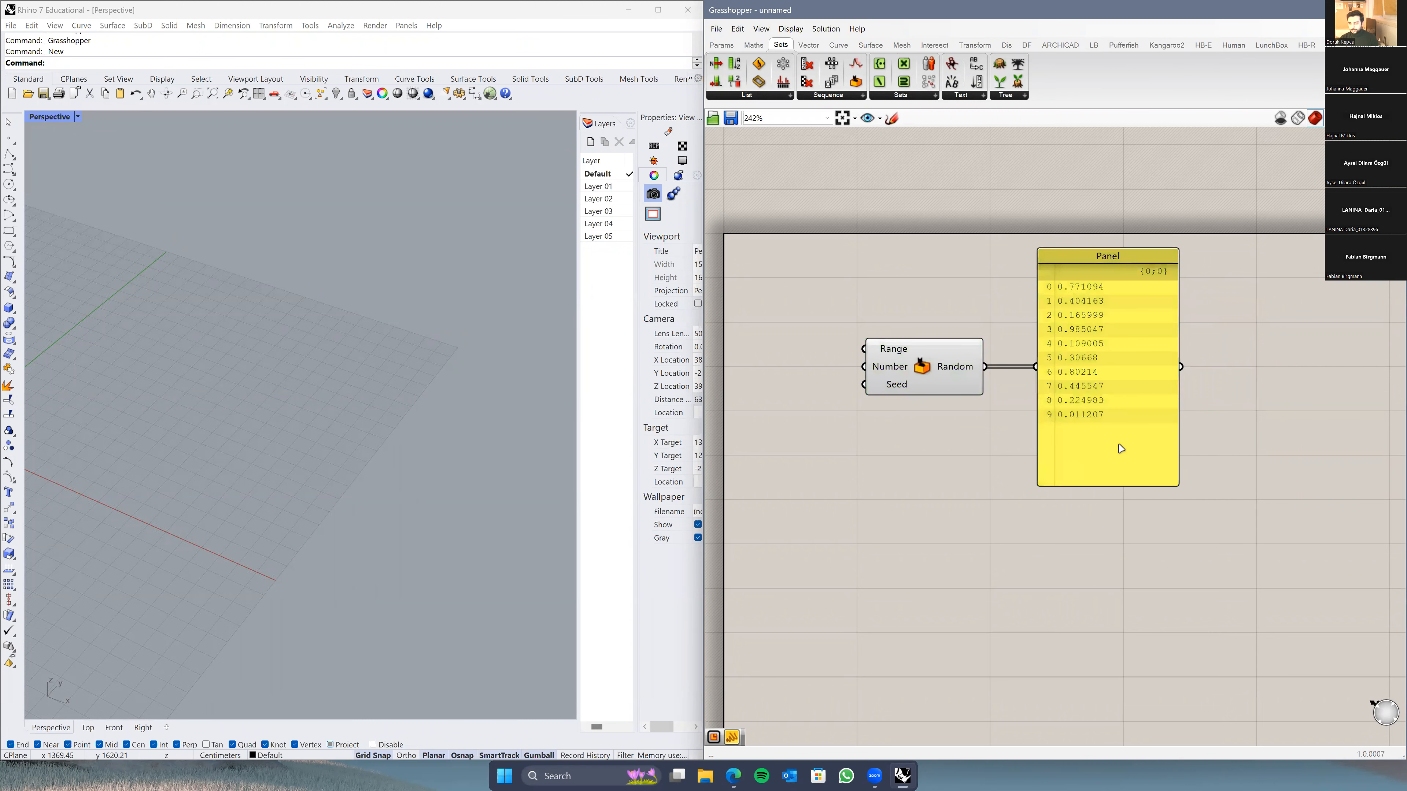
{"action": "scroll", "coordinate": [1028, 452], "scroll_direction": "up", "scroll_amount": 3}
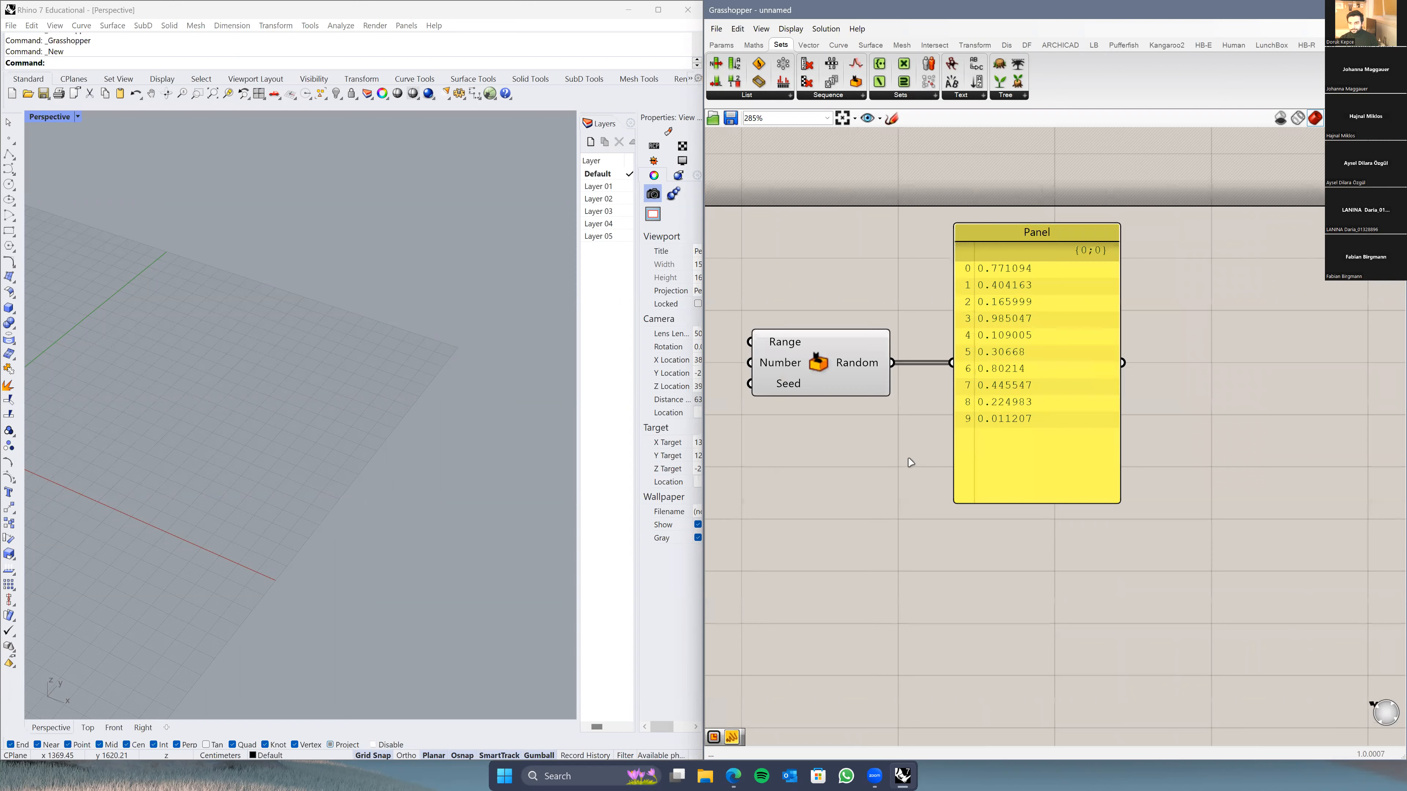
{"action": "scroll", "coordinate": [898, 449], "scroll_direction": "up", "scroll_amount": 1}
{"action": "mouse_move", "coordinate": [878, 347]}
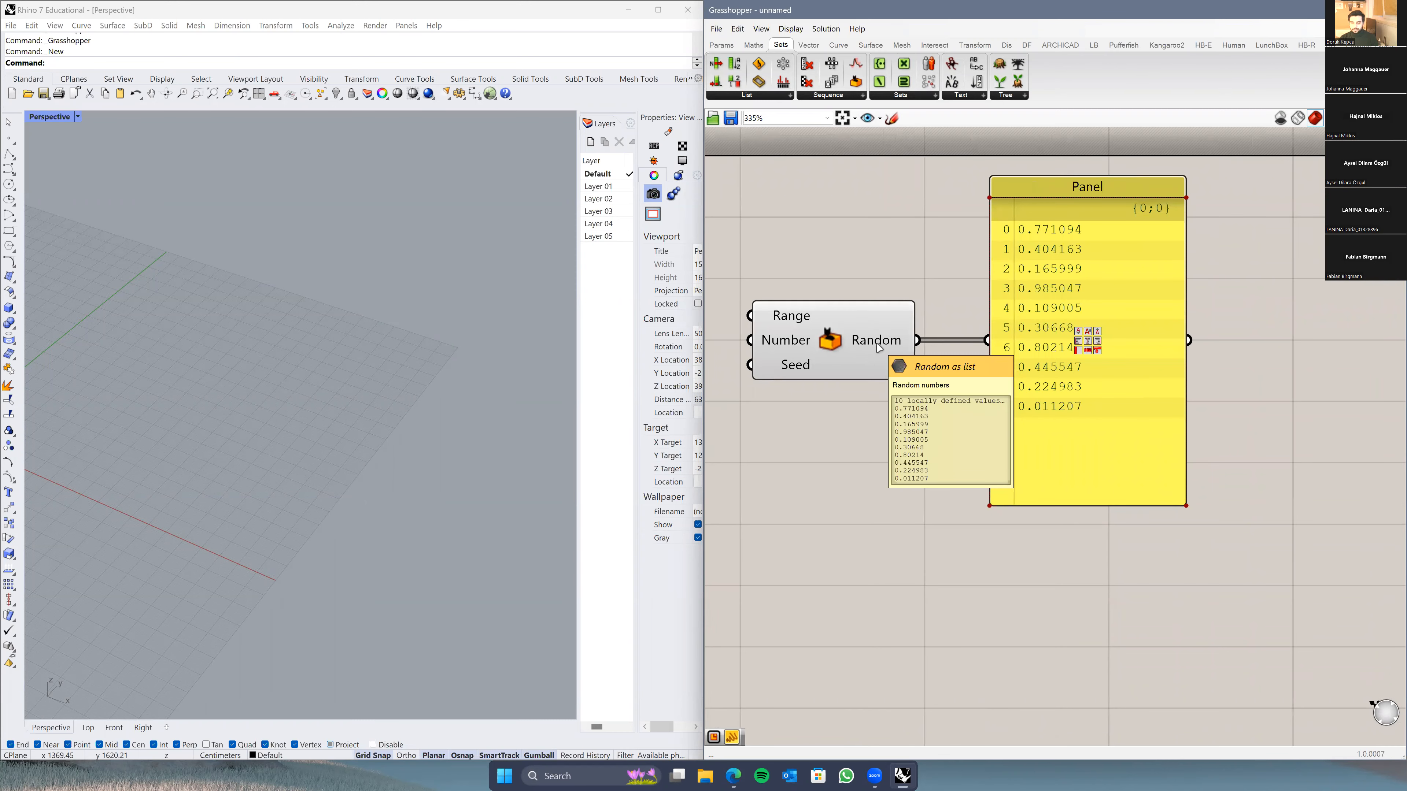
{"action": "right_click", "coordinate": [879, 346]}
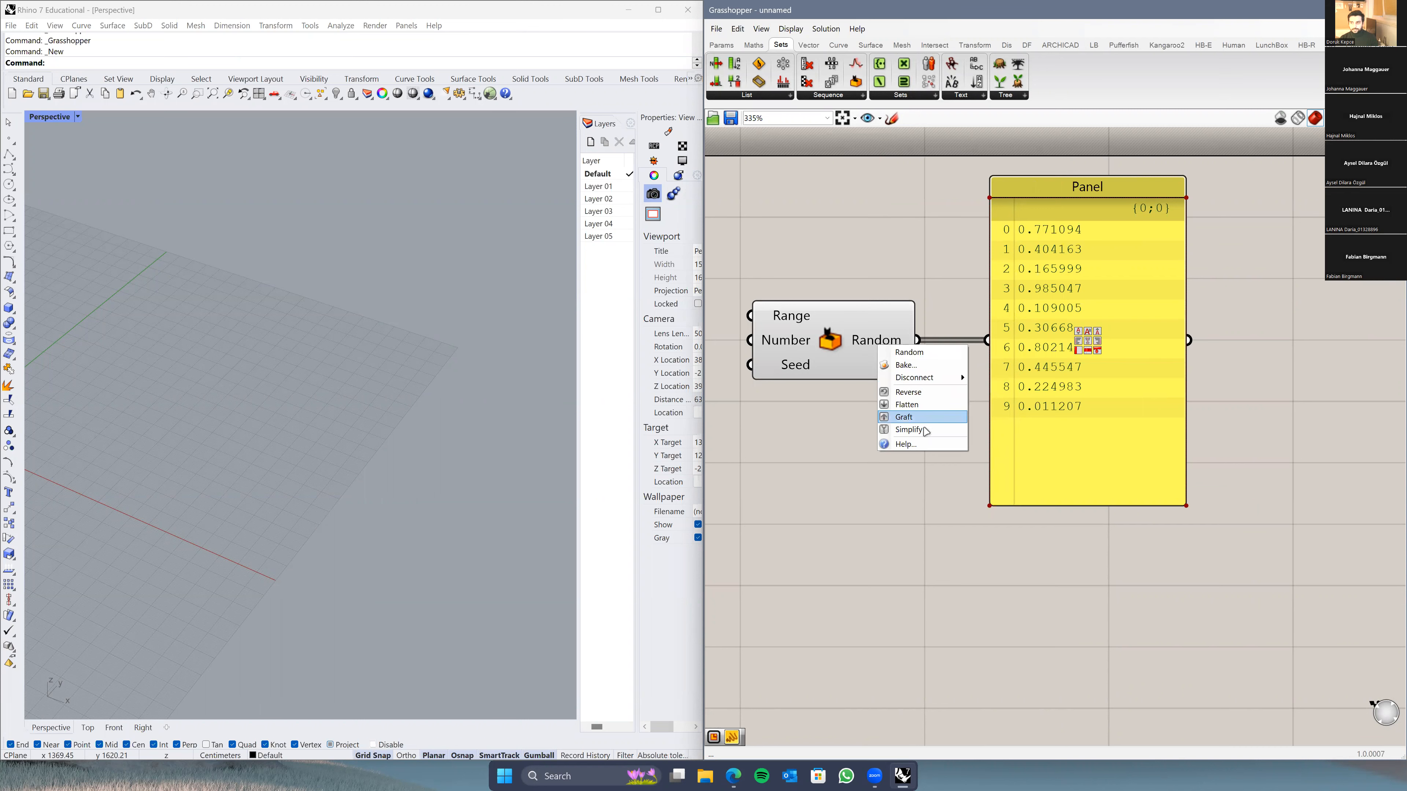
{"action": "left_click", "coordinate": [913, 418]}
{"action": "right_click", "coordinate": [890, 343]}
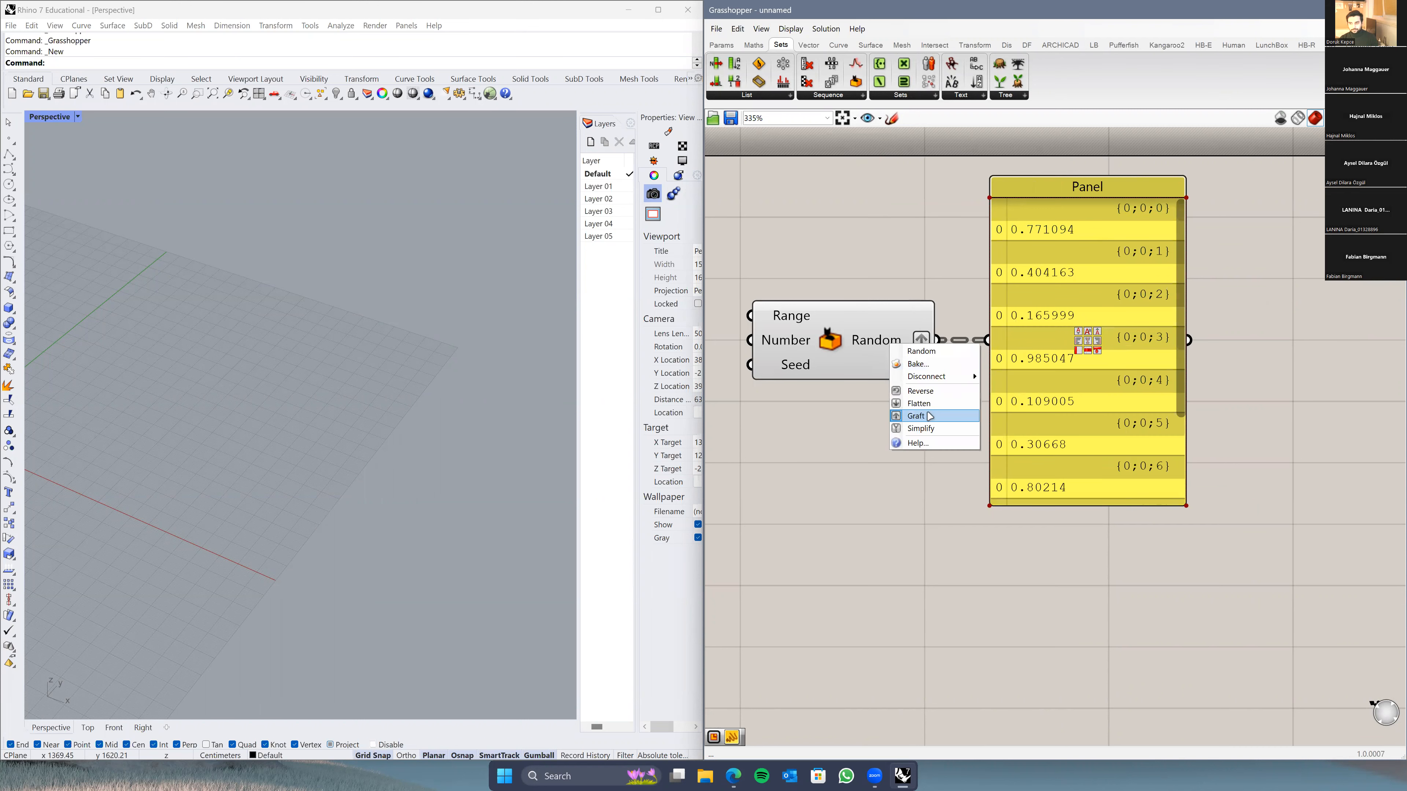
{"action": "left_click", "coordinate": [929, 416]}
{"action": "scroll", "coordinate": [892, 357], "scroll_direction": "down", "scroll_amount": 3}
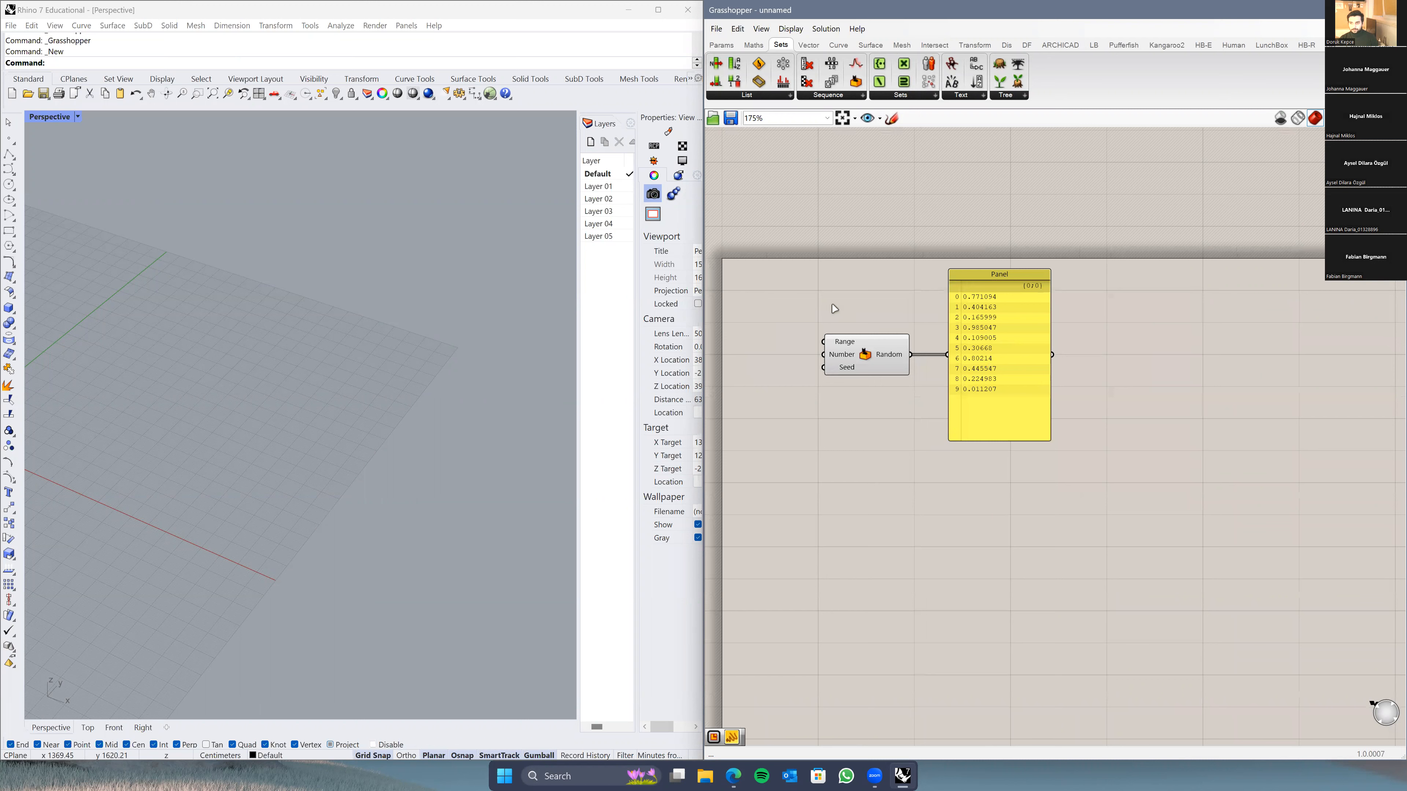
{"action": "left_click_drag", "start_coordinate": [881, 339], "coordinate": [793, 278]}
{"action": "scroll", "coordinate": [853, 359], "scroll_direction": "up", "scroll_amount": 2}
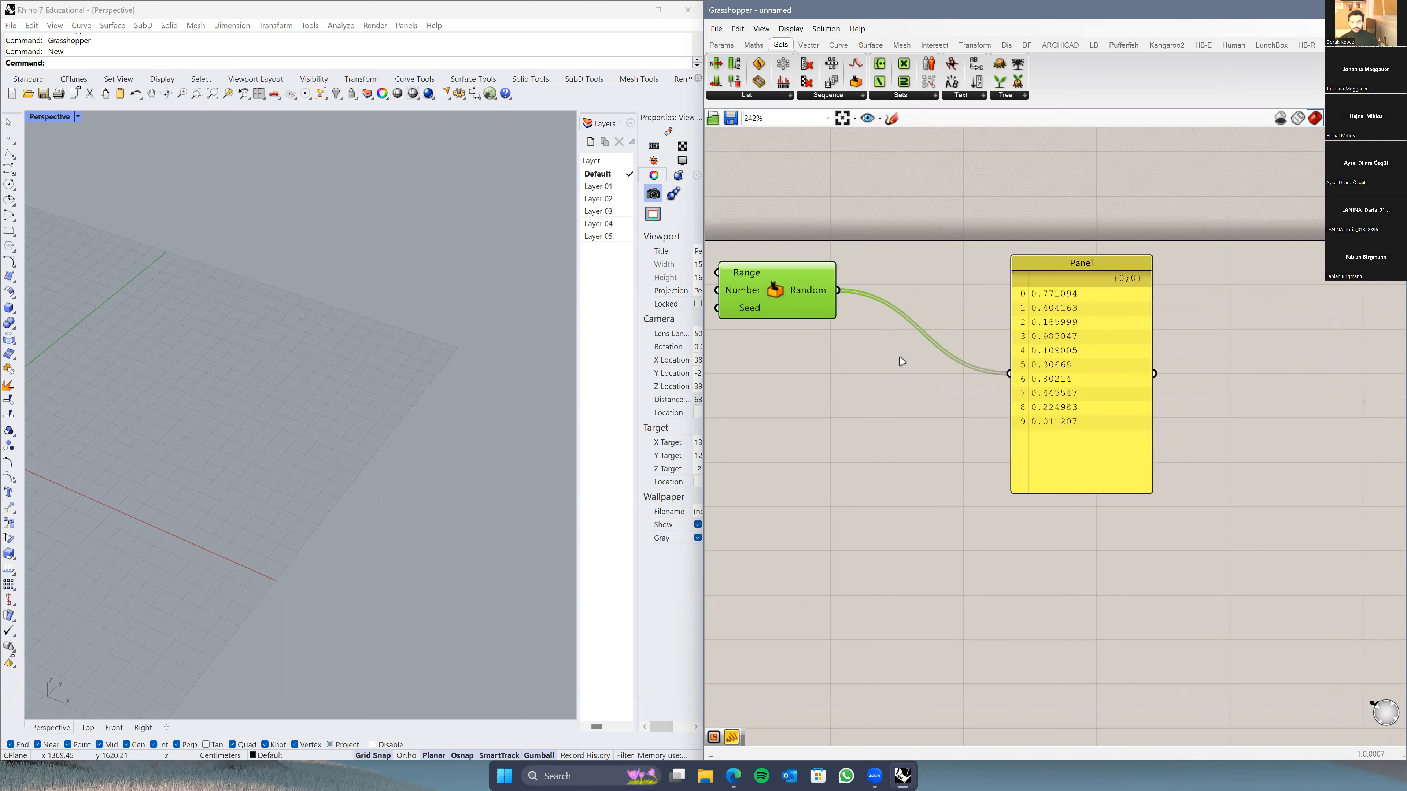
{"action": "right_click_drag", "start_coordinate": [864, 361], "coordinate": [914, 349]}
{"action": "left_click_drag", "start_coordinate": [855, 286], "coordinate": [845, 298]}
{"action": "left_click_drag", "start_coordinate": [1131, 408], "coordinate": [1172, 337]}
{"action": "scroll", "coordinate": [1046, 377], "scroll_direction": "down", "scroll_amount": 2}
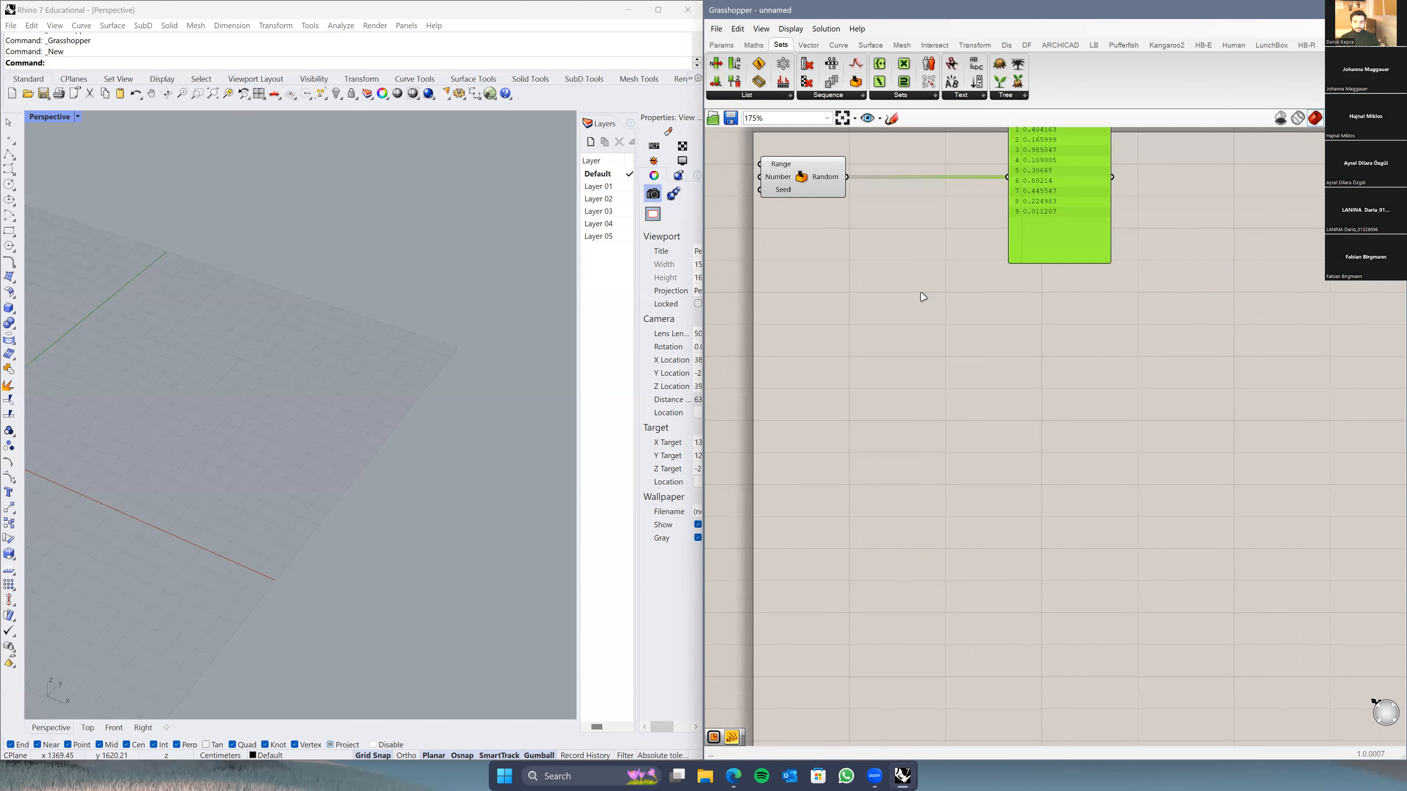
{"action": "right_click_drag", "start_coordinate": [951, 308], "coordinate": [948, 276]}
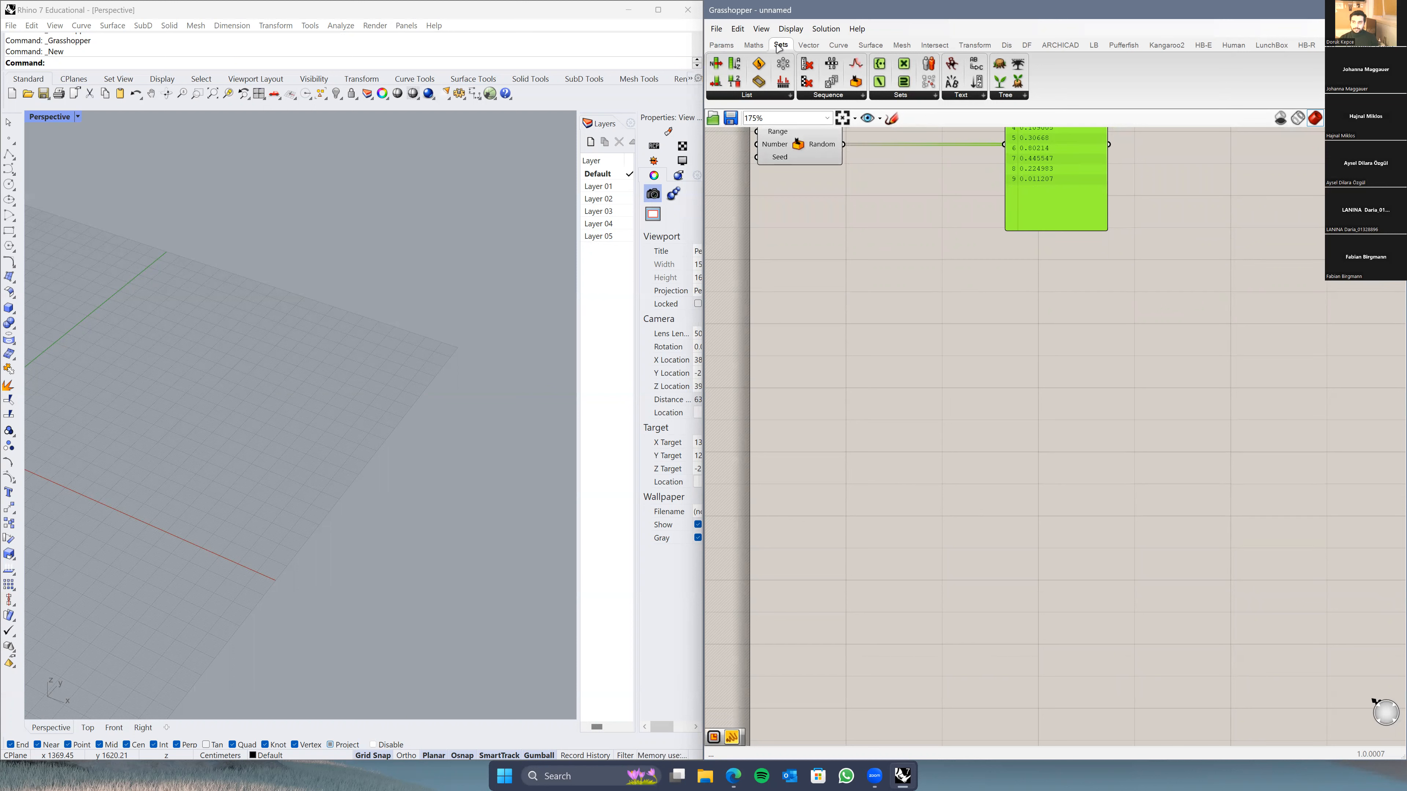
Step: Browse the Sets Sequence components and place a Series component below Random
{"action": "left_click", "coordinate": [777, 96]}
{"action": "left_click", "coordinate": [850, 99]}
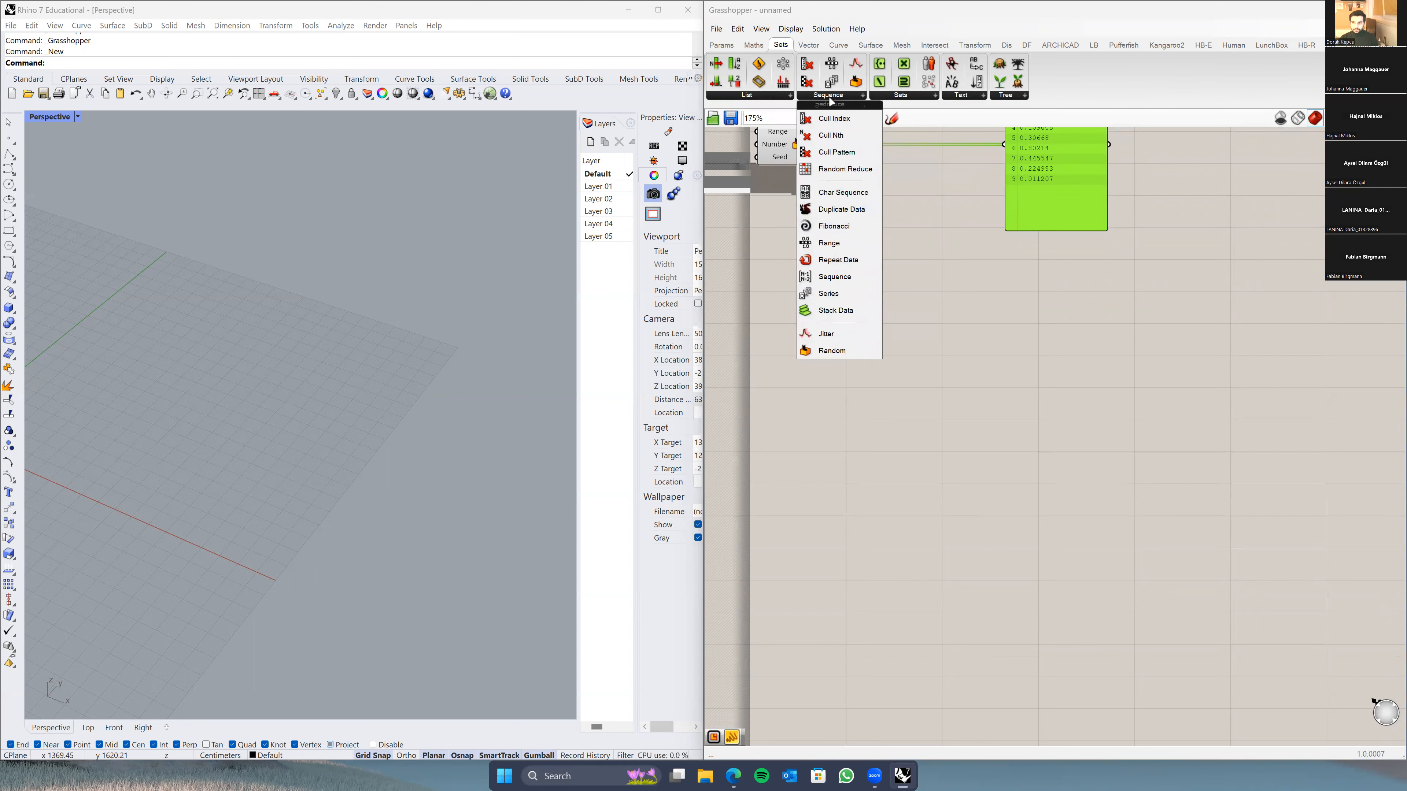
{"action": "left_click", "coordinate": [1020, 98]}
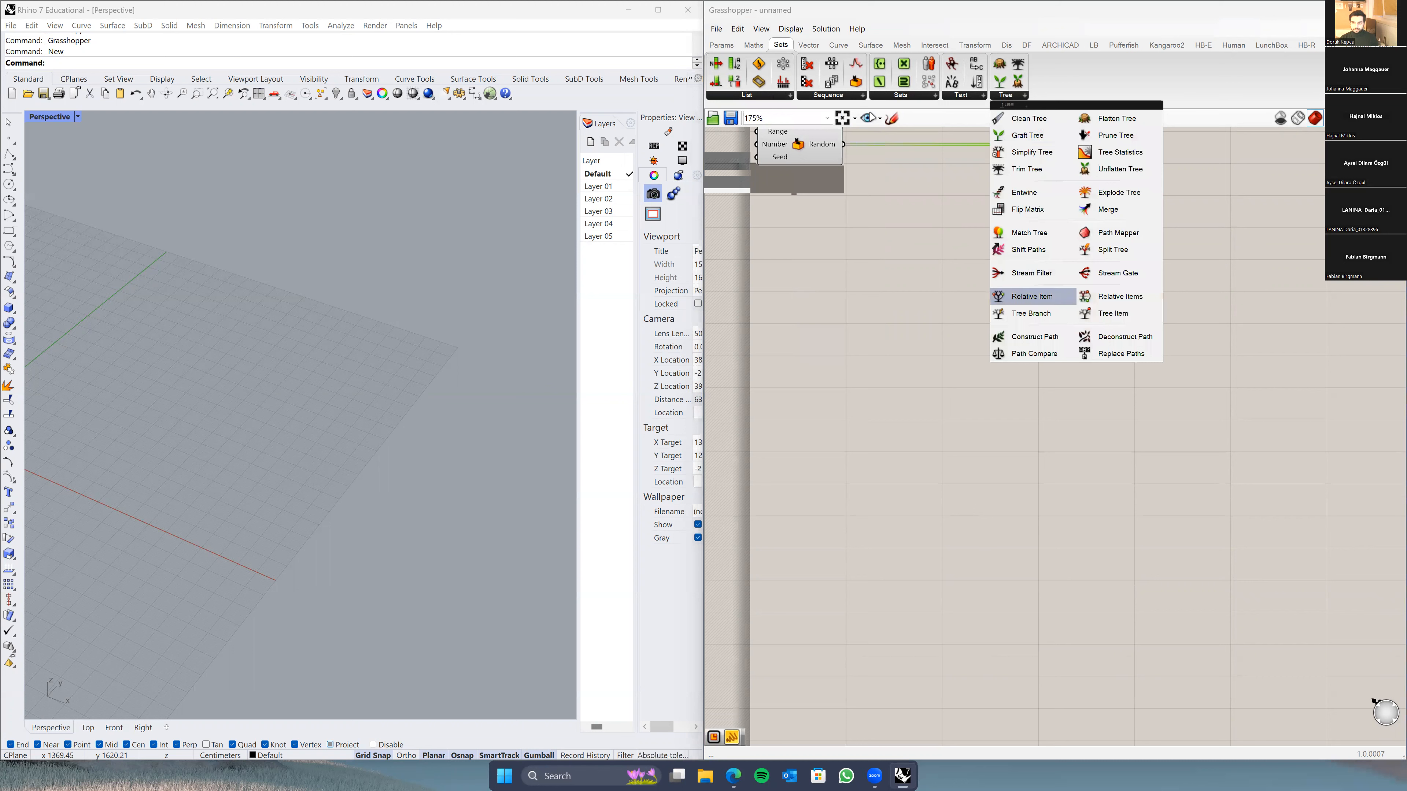
{"action": "left_click", "coordinate": [832, 97]}
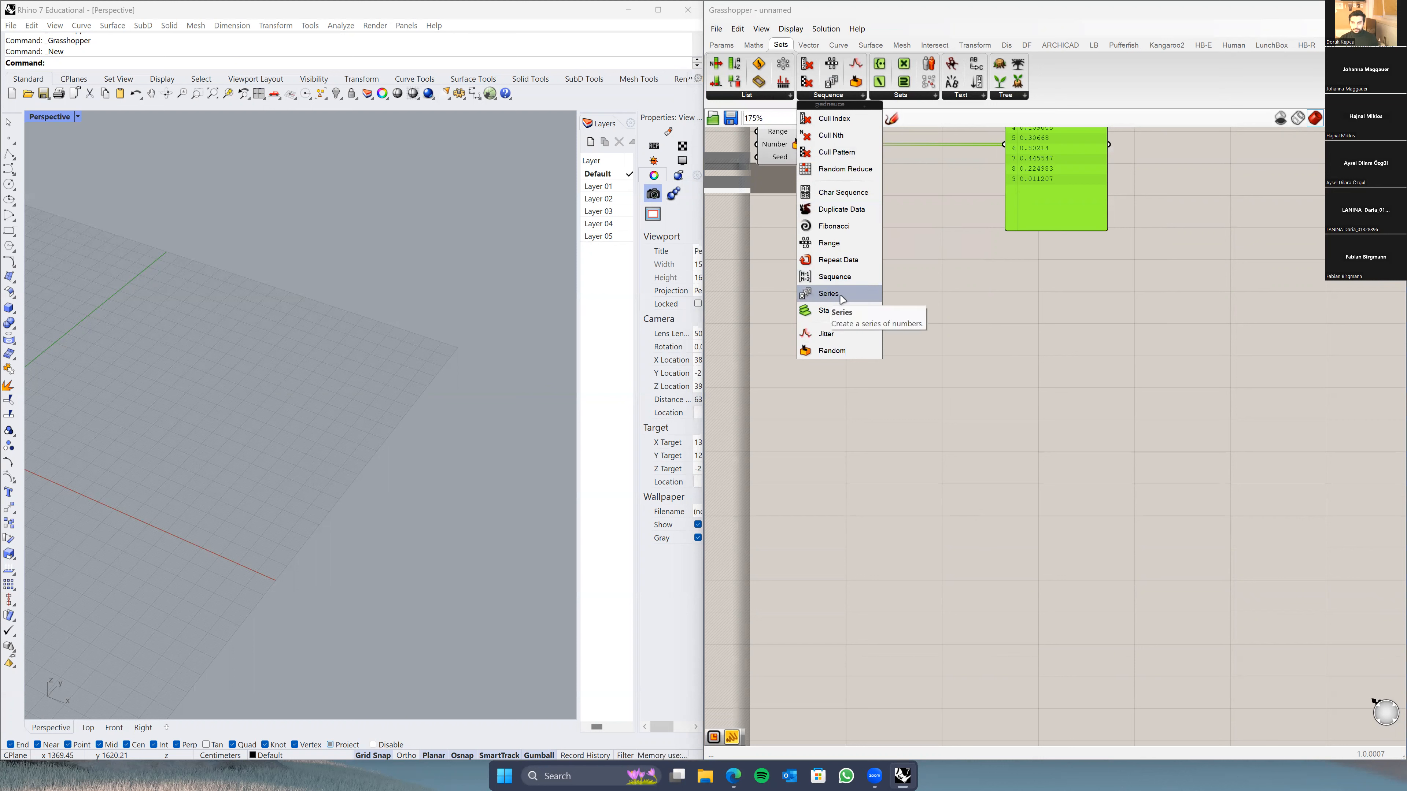
{"action": "left_click", "coordinate": [829, 294]}
{"action": "left_click", "coordinate": [903, 293]}
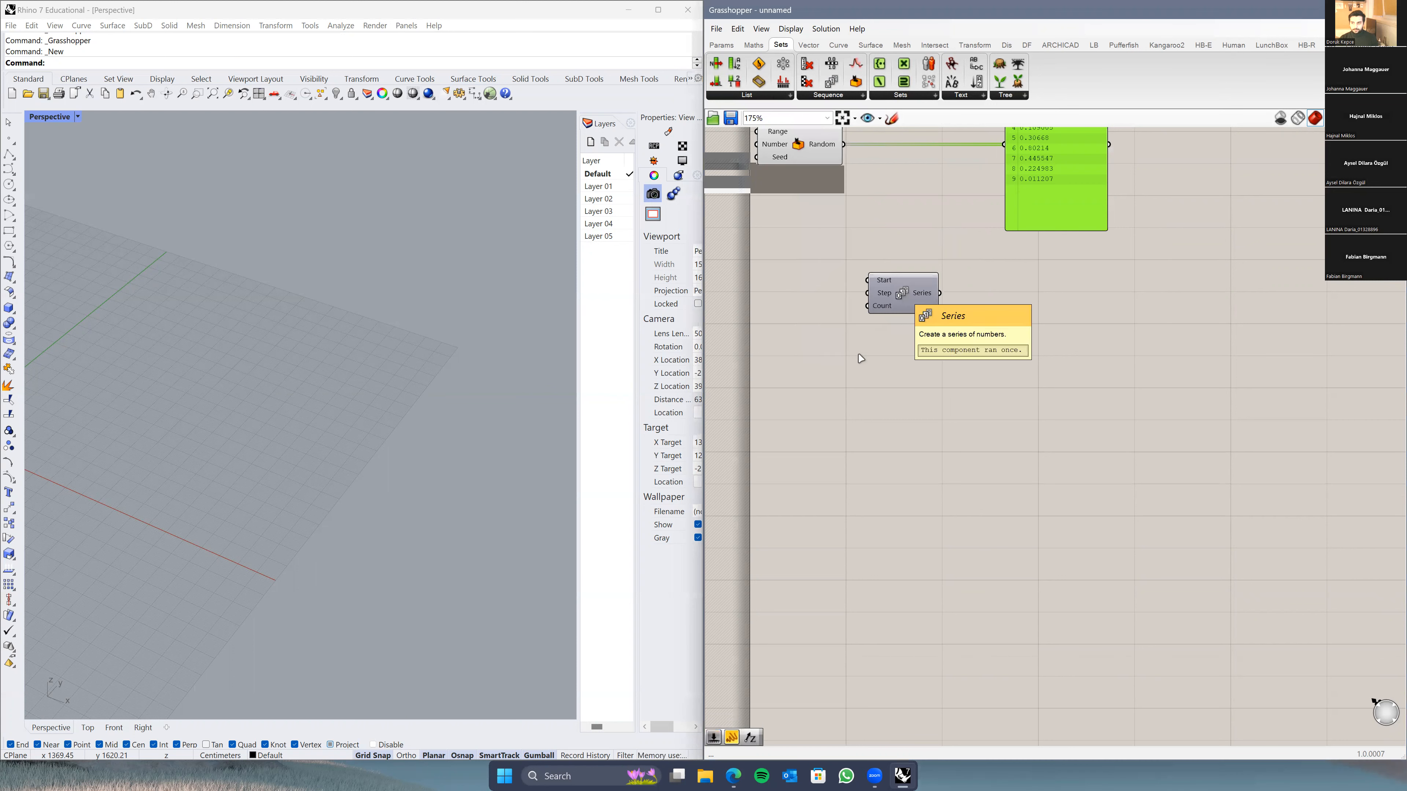
Step: Add a Series component via canvas search for 'series', then delete the duplicate copy
{"action": "double_click", "coordinate": [866, 385]}
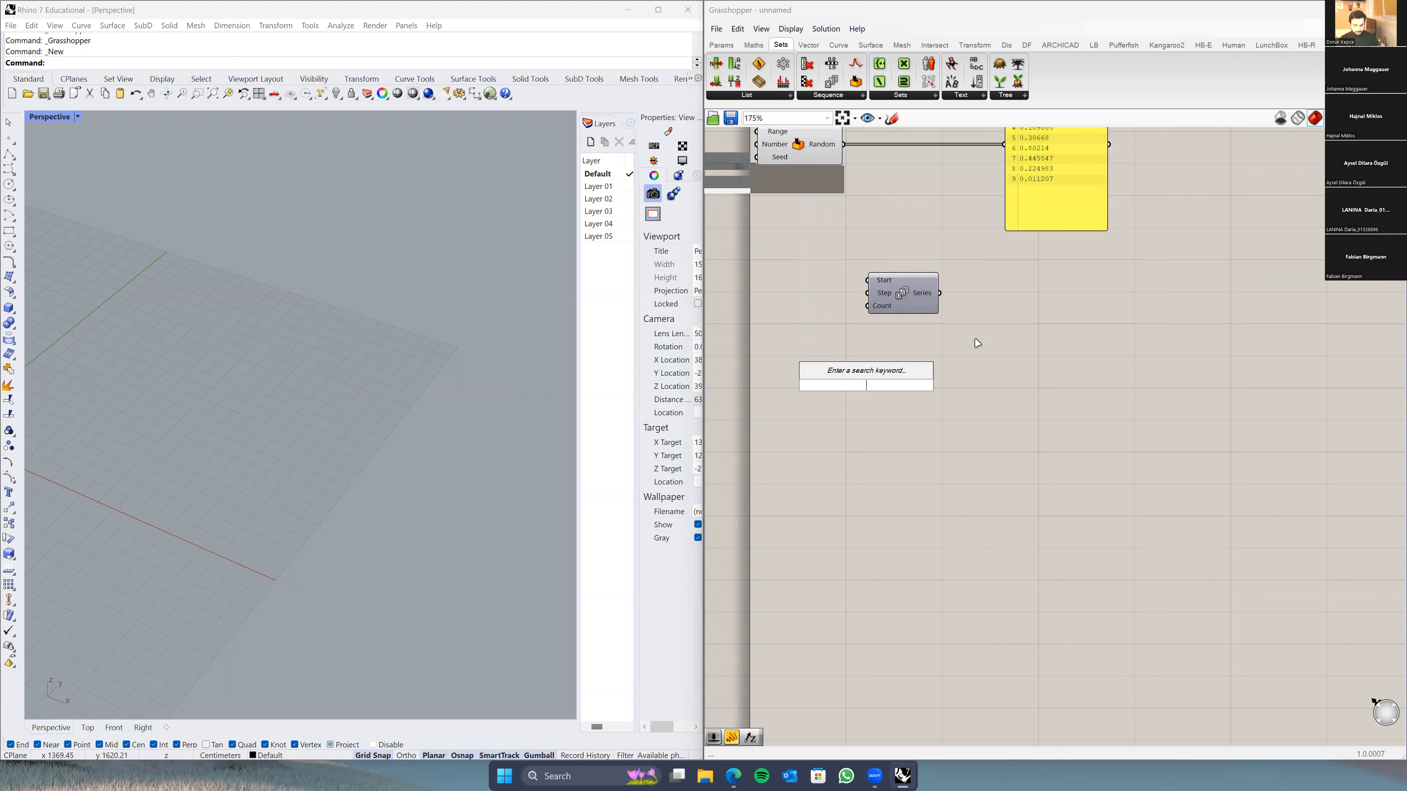
{"action": "type", "text": "series"}
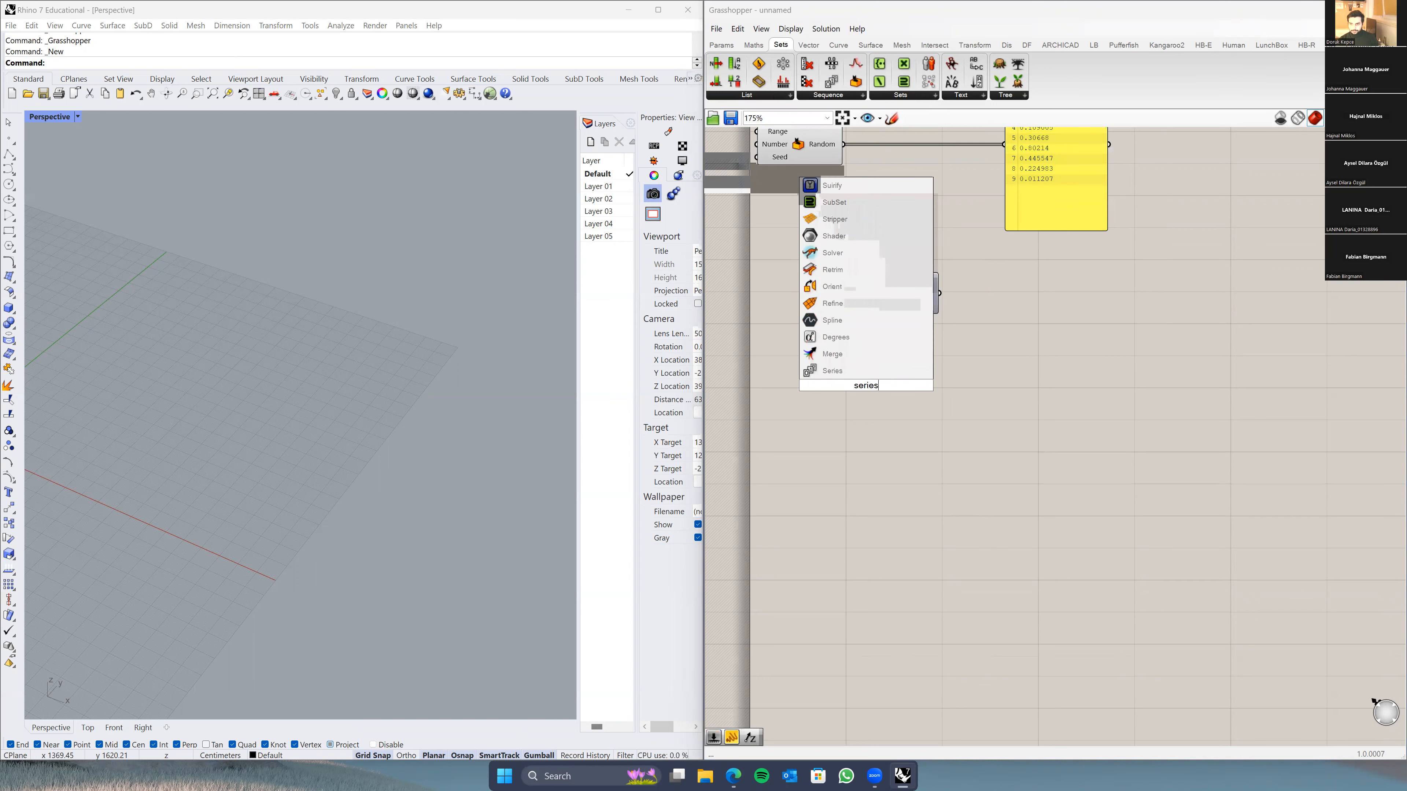
{"action": "left_click", "coordinate": [848, 371]}
{"action": "key", "text": "Delete"}
Step: Move the remaining Series component below the yellow random-number Panel
{"action": "left_click_drag", "start_coordinate": [873, 368], "coordinate": [1026, 305]}
{"action": "scroll", "coordinate": [948, 300], "scroll_direction": "up", "scroll_amount": 3}
{"action": "scroll", "coordinate": [925, 314], "scroll_direction": "down", "scroll_amount": 3}
{"action": "right_click_drag", "start_coordinate": [923, 327], "coordinate": [937, 336]}
{"action": "scroll", "coordinate": [885, 321], "scroll_direction": "up", "scroll_amount": 3}
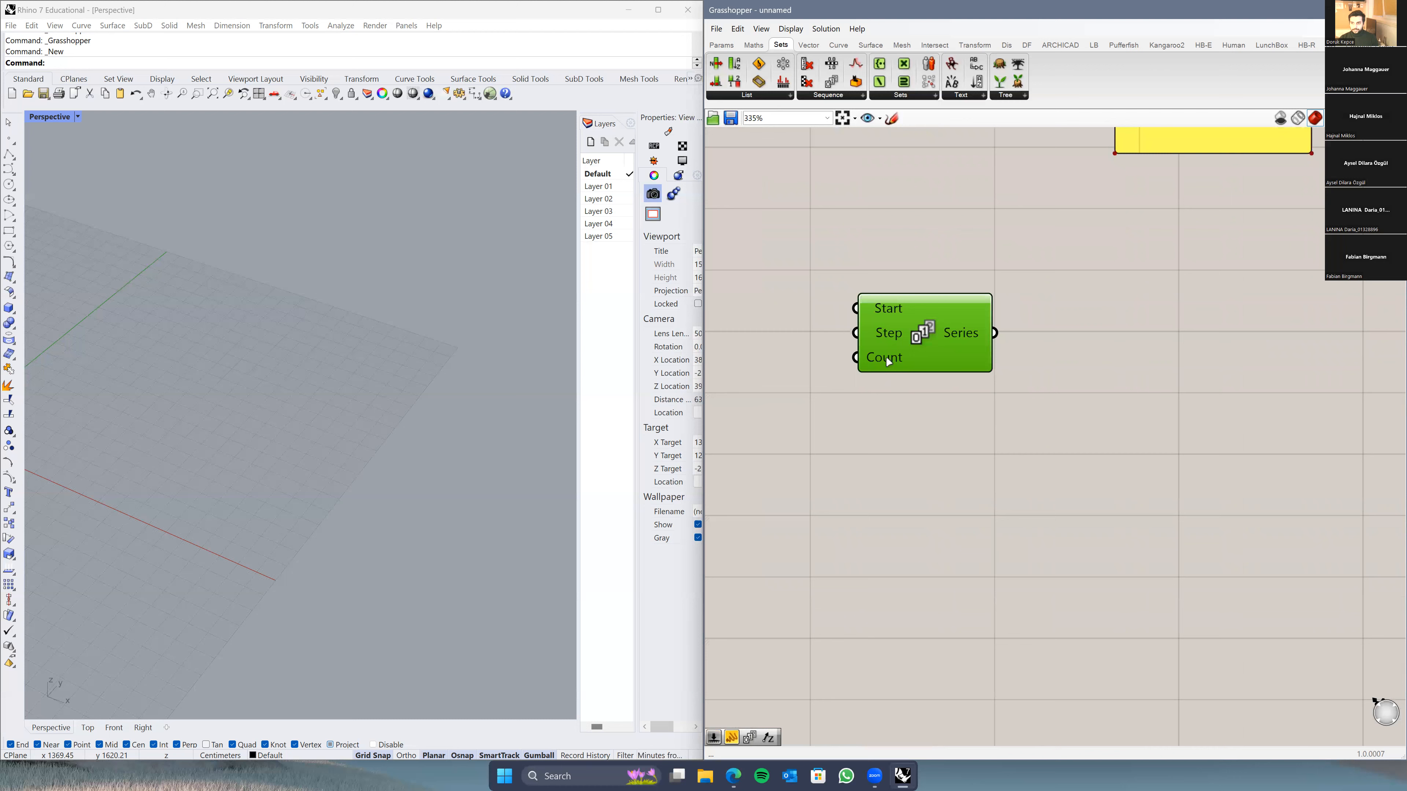
{"action": "scroll", "coordinate": [873, 425], "scroll_direction": "down", "scroll_amount": 2}
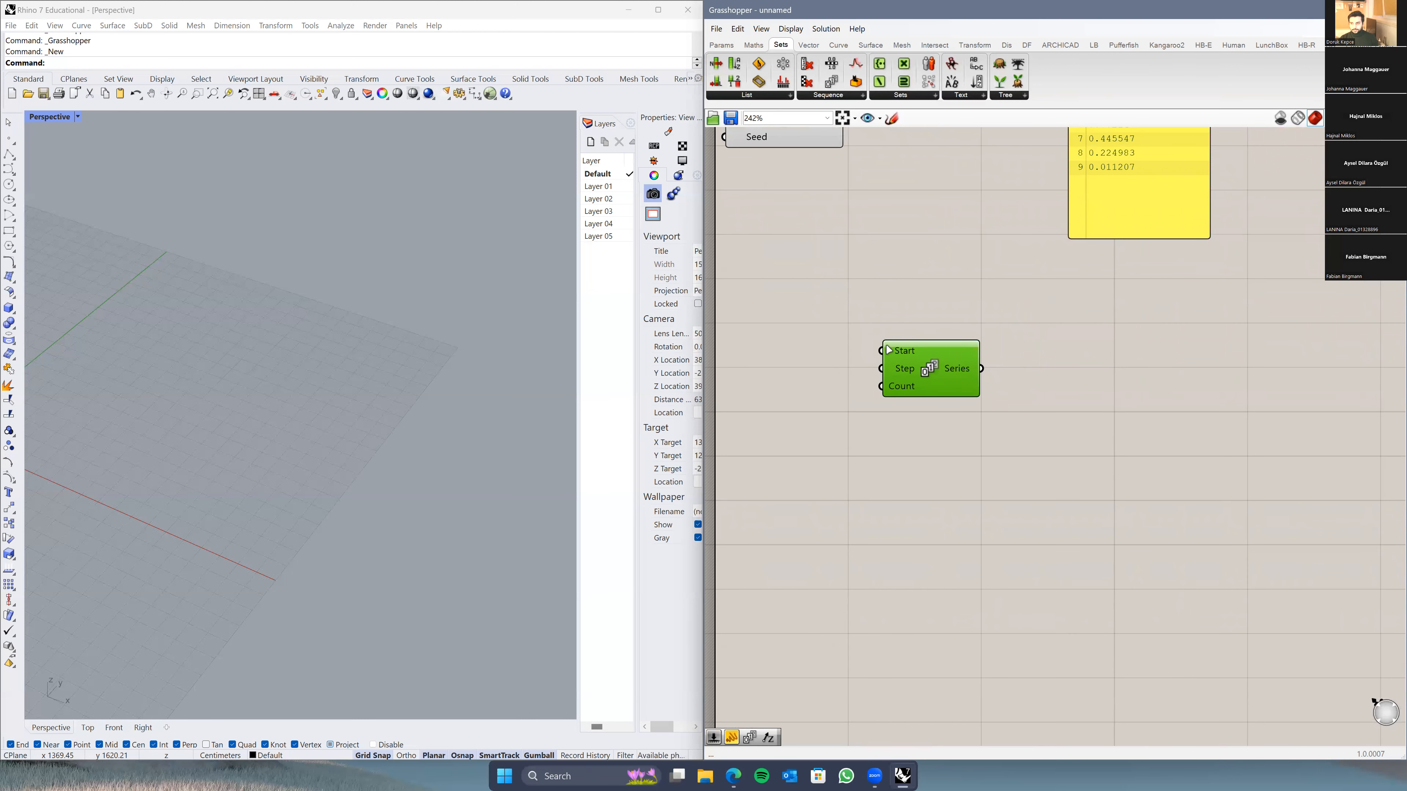
{"action": "mouse_move", "coordinate": [902, 352]}
{"action": "left_click_drag", "start_coordinate": [903, 351], "coordinate": [976, 359]}
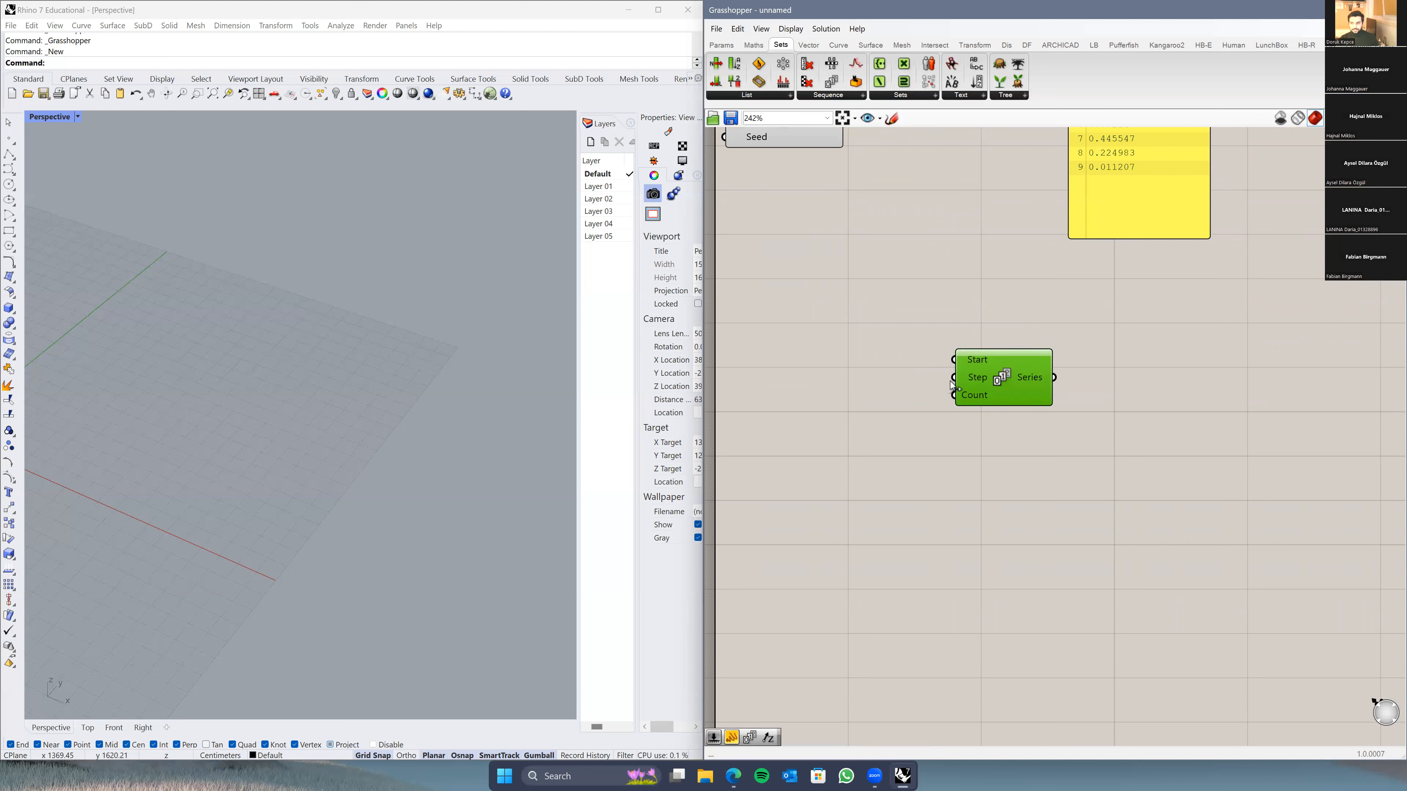
{"action": "mouse_move", "coordinate": [968, 378]}
{"action": "right_click_drag", "start_coordinate": [1053, 343], "coordinate": [1056, 445]}
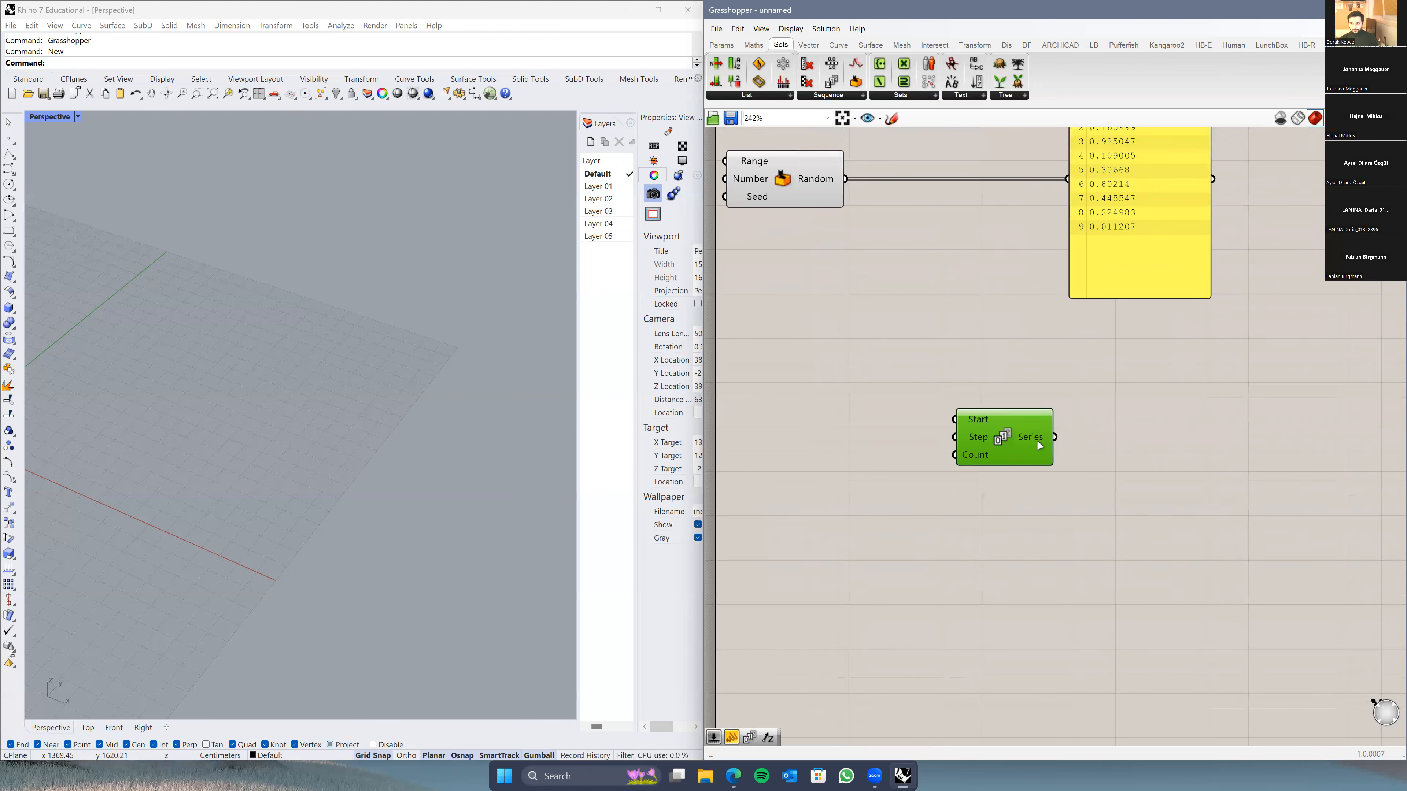
{"action": "right_click_drag", "start_coordinate": [1156, 516], "coordinate": [1009, 483]}
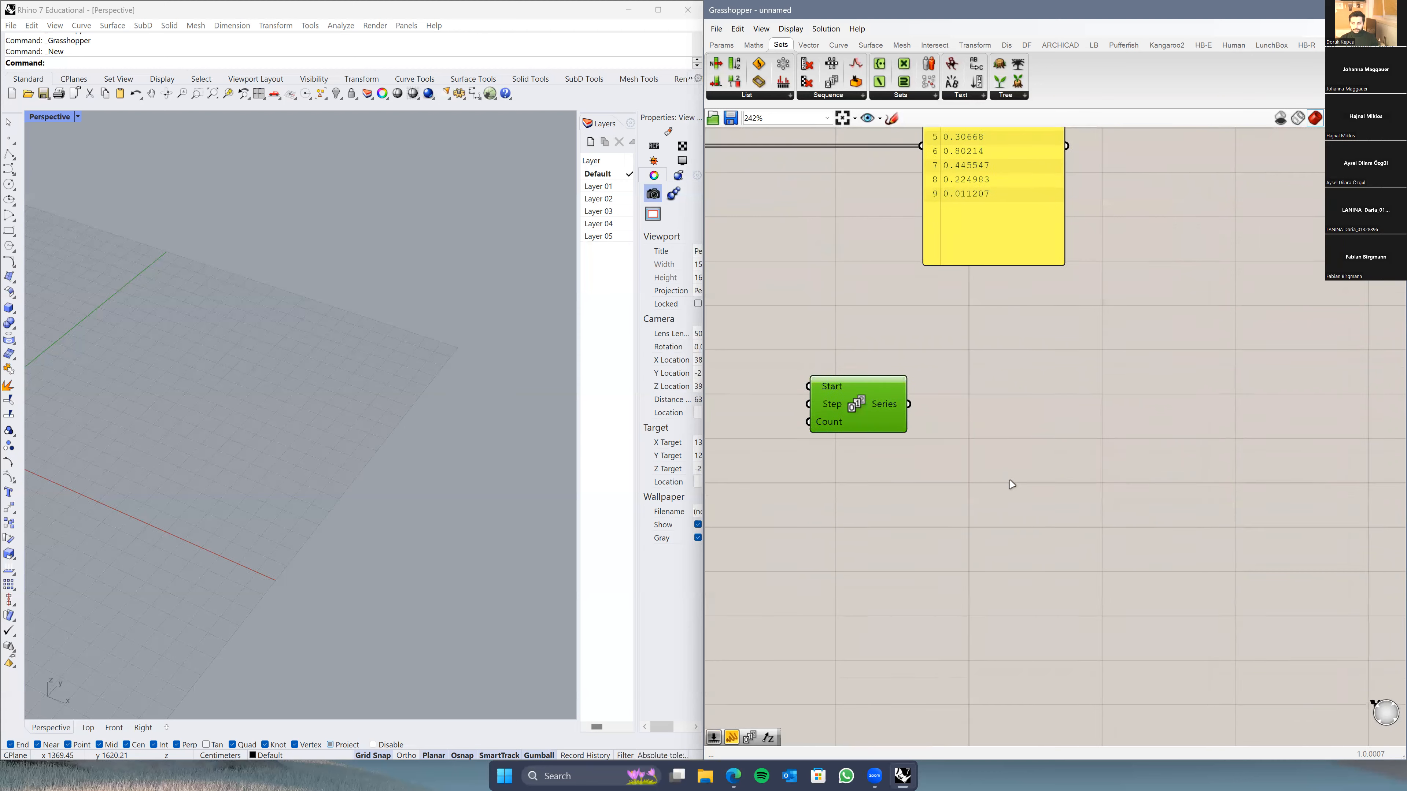
Step: Try the canvas search with '//' and '"', then dismiss it
{"action": "double_click", "coordinate": [1011, 482]}
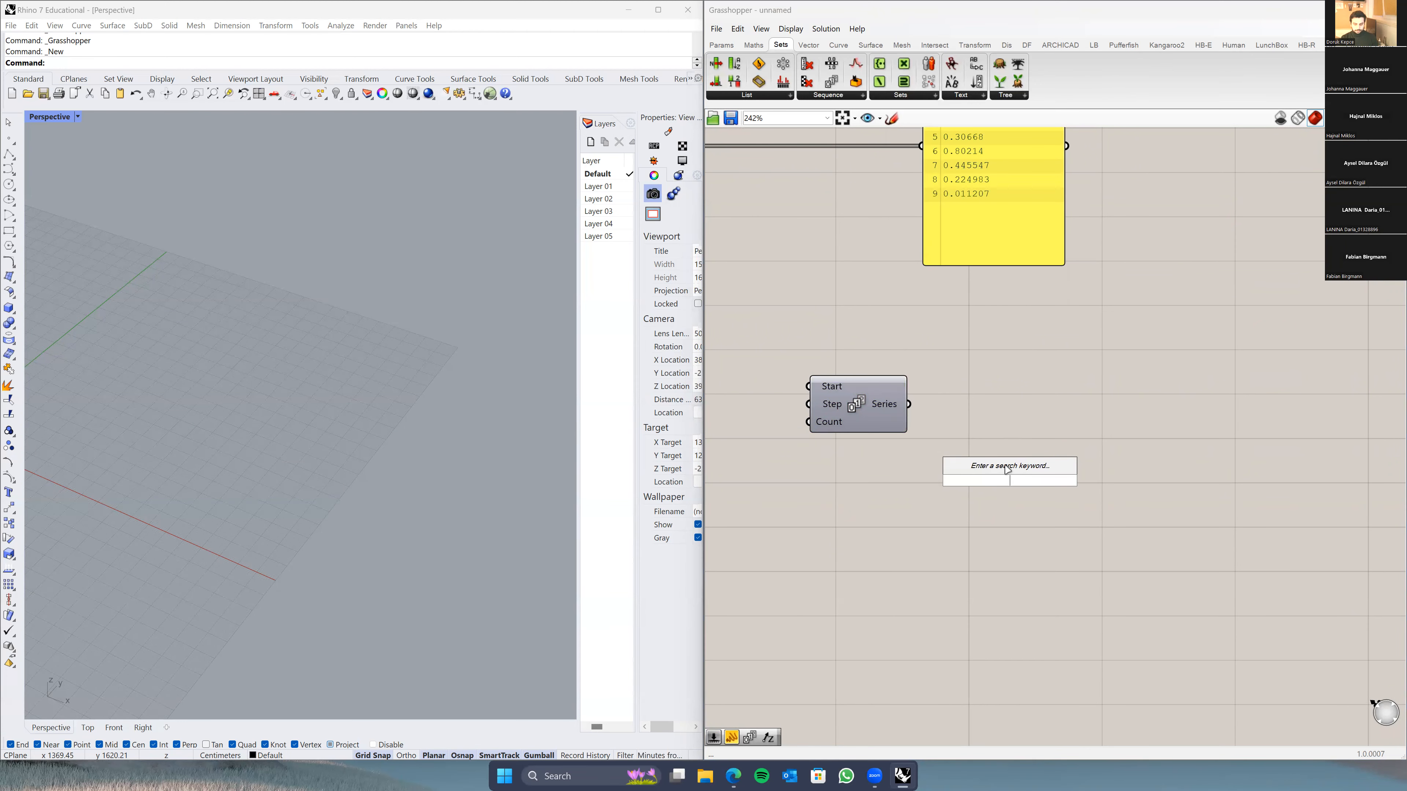
{"action": "type", "text": "//"}
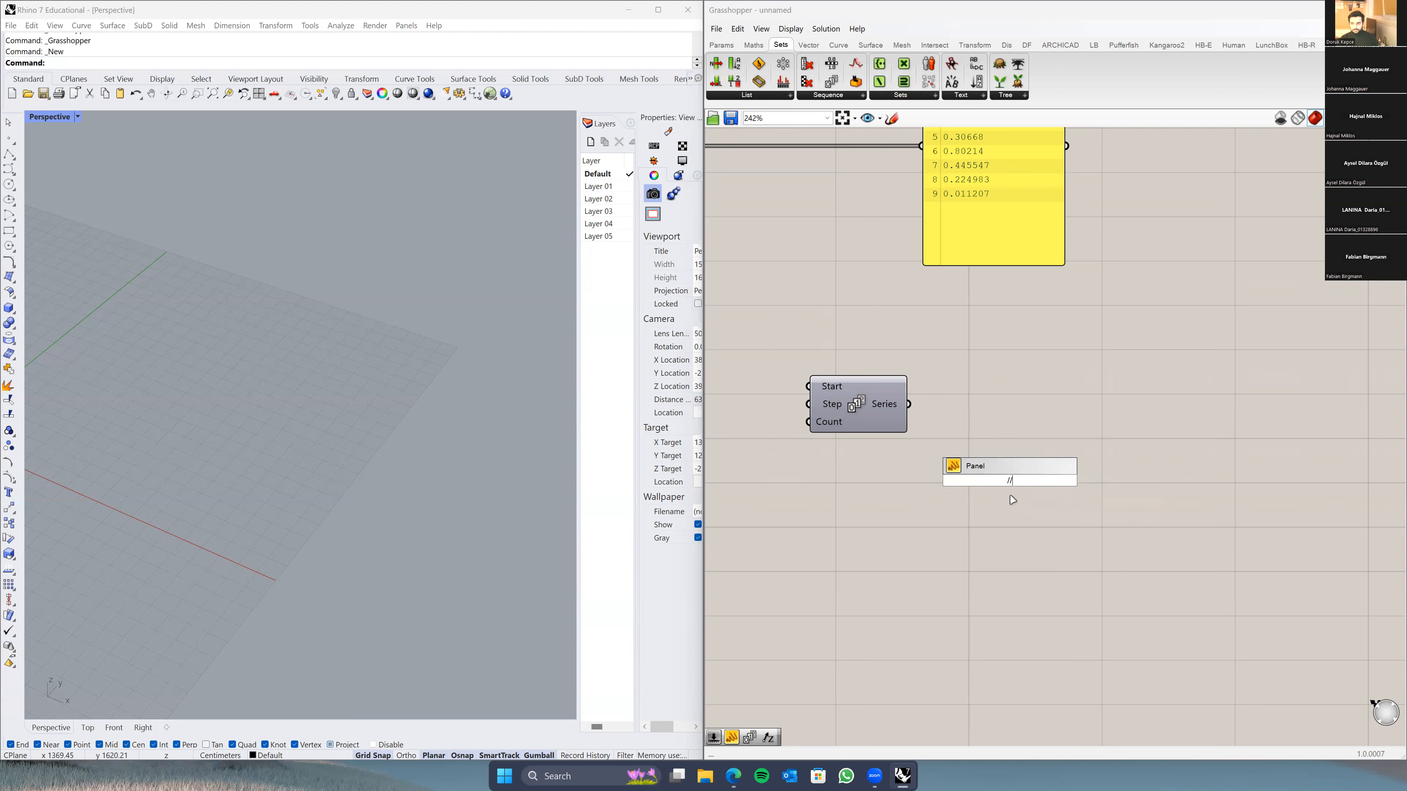
{"action": "key", "text": "BackSpace"}
{"action": "key", "text": "BackSpace"}
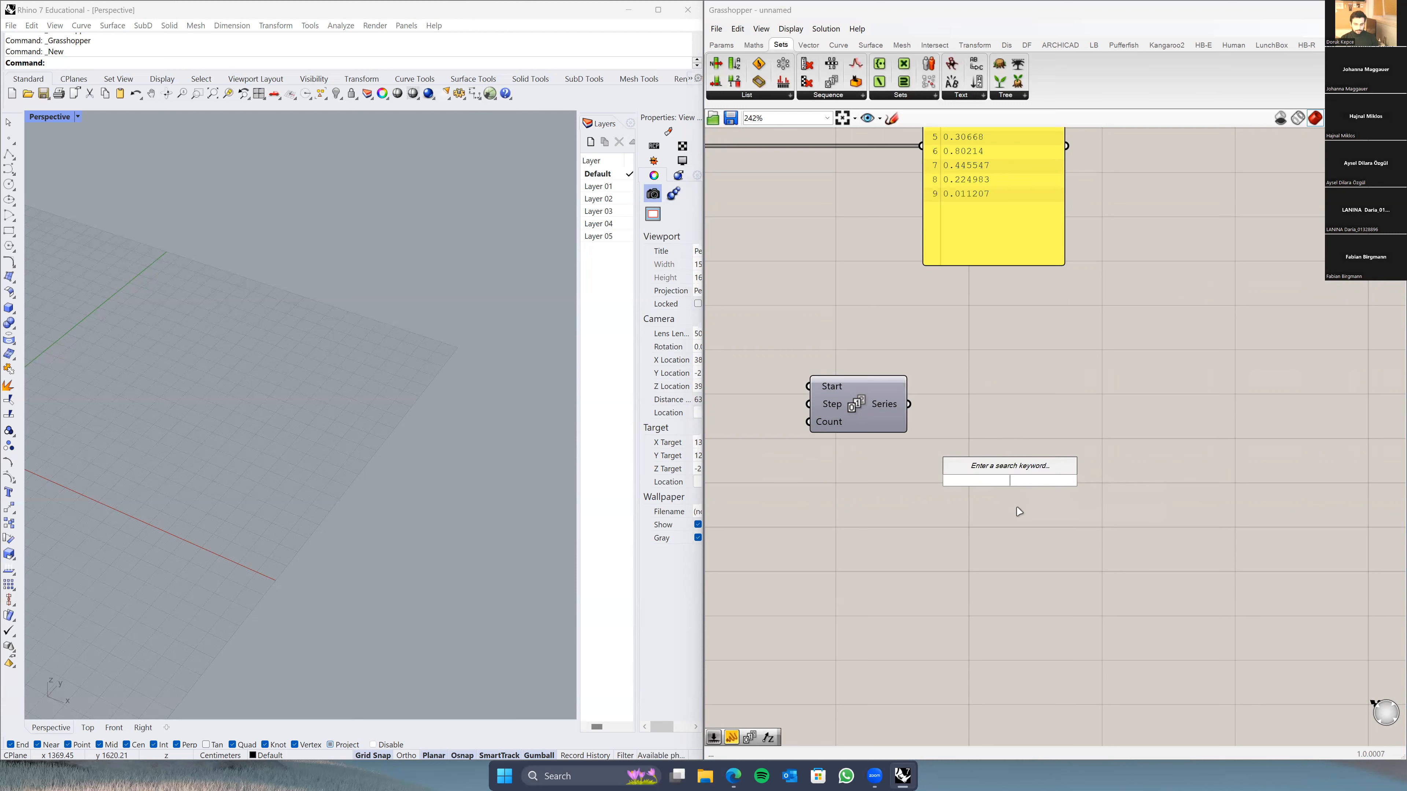
{"action": "type", "text": "\""}
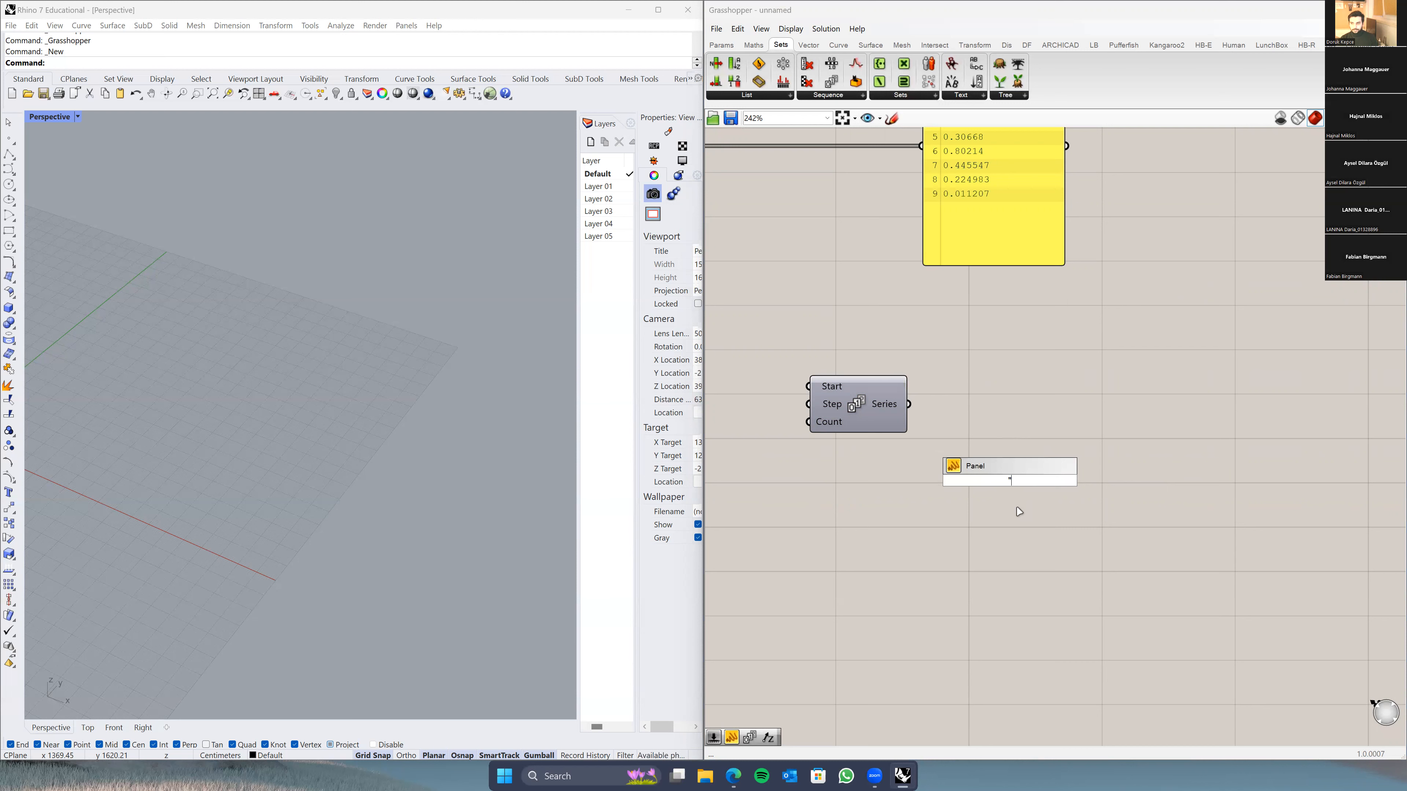
{"action": "key", "text": "Escape"}
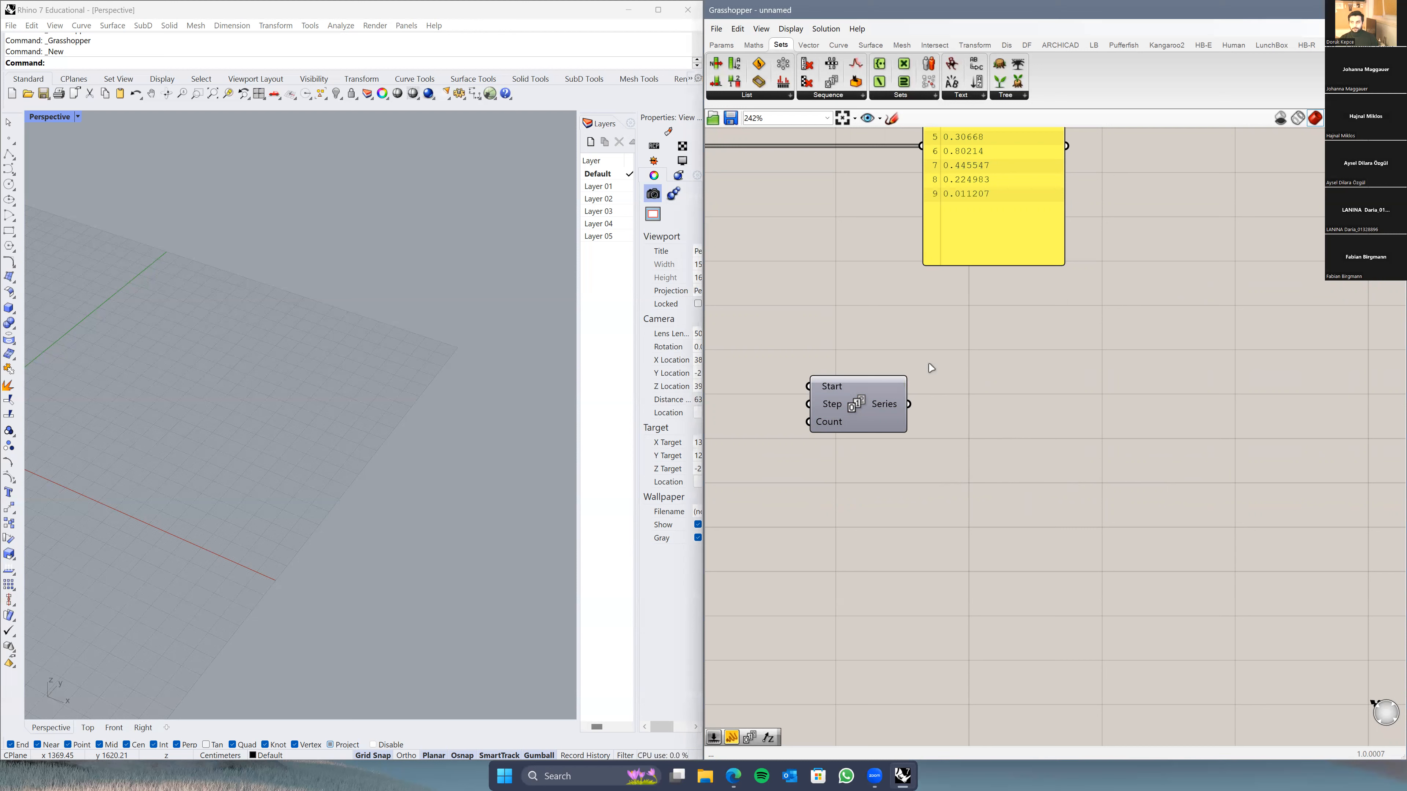
Step: Add a Panel from Params, wire Series into it and stretch it to show 0 through 9
{"action": "left_click", "coordinate": [730, 49]}
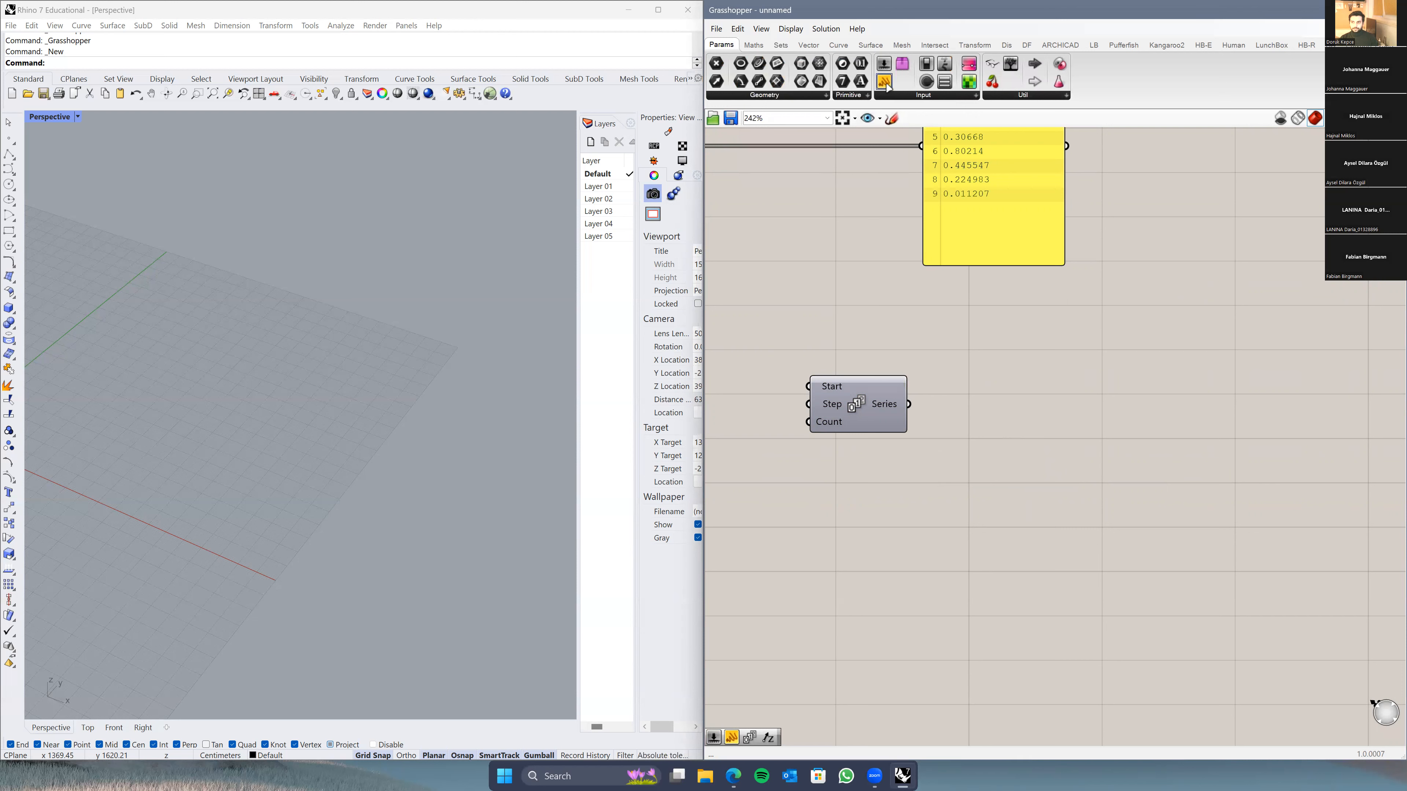
{"action": "left_click_drag", "start_coordinate": [884, 83], "coordinate": [1063, 418]}
{"action": "left_click_drag", "start_coordinate": [909, 404], "coordinate": [1018, 596]}
{"action": "left_click_drag", "start_coordinate": [1022, 509], "coordinate": [1002, 424]}
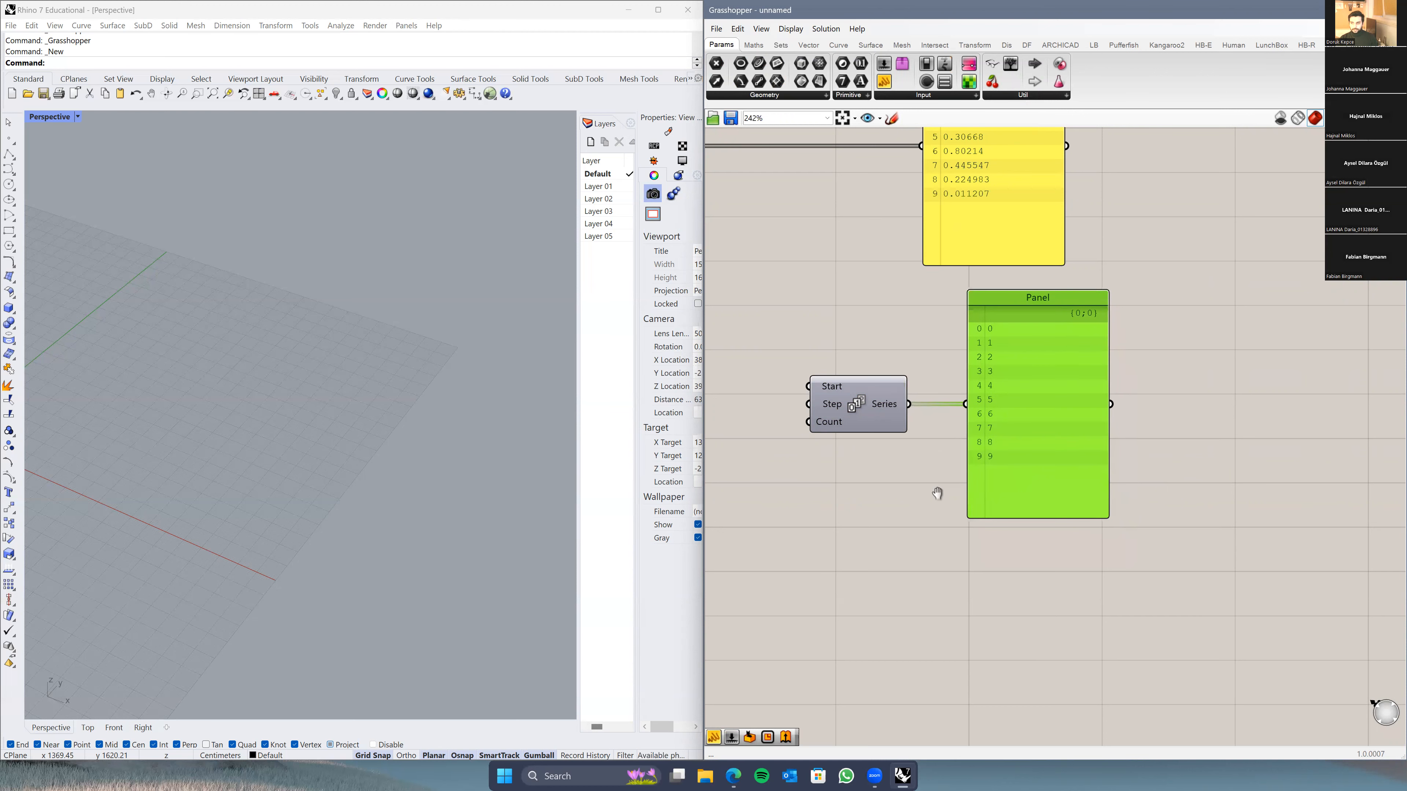
{"action": "right_click_drag", "start_coordinate": [1014, 429], "coordinate": [1068, 425]}
{"action": "left_click", "coordinate": [962, 470]}
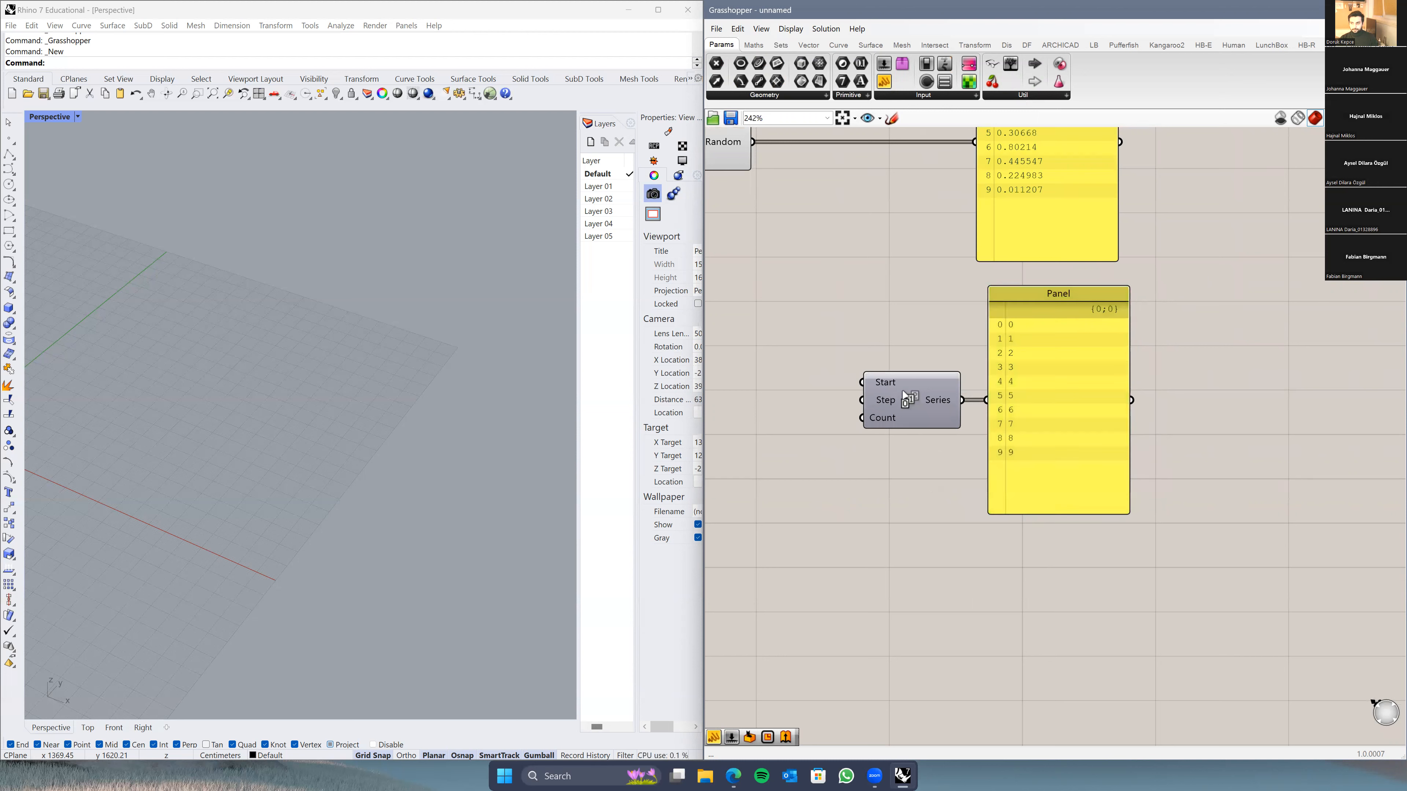
{"action": "mouse_move", "coordinate": [884, 408]}
{"action": "right_click_drag", "start_coordinate": [870, 496], "coordinate": [962, 506]}
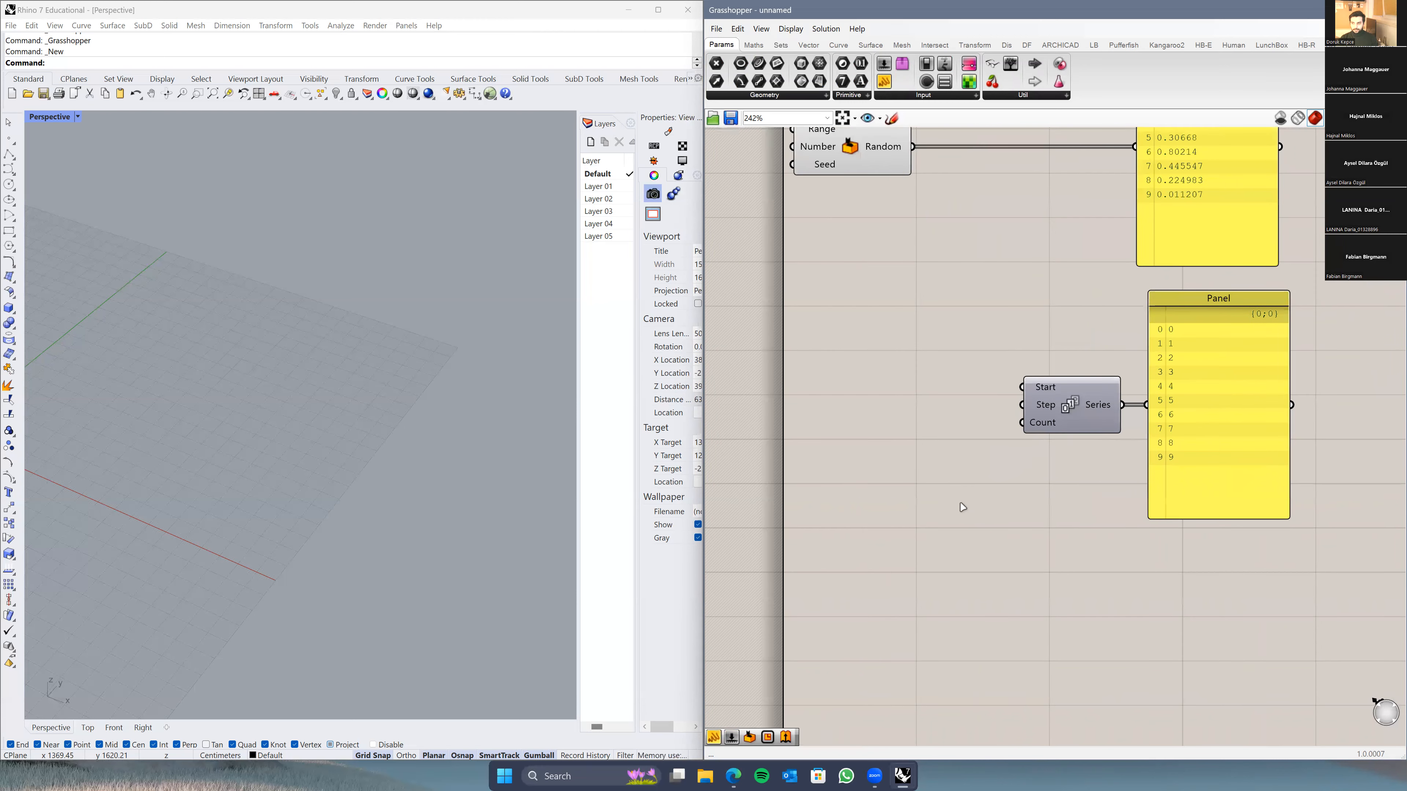
Step: Create Number Sliders for Start (3) and Step (5) and wire them into Series
{"action": "double_click", "coordinate": [855, 380]}
{"action": "type", "text": "number slider"}
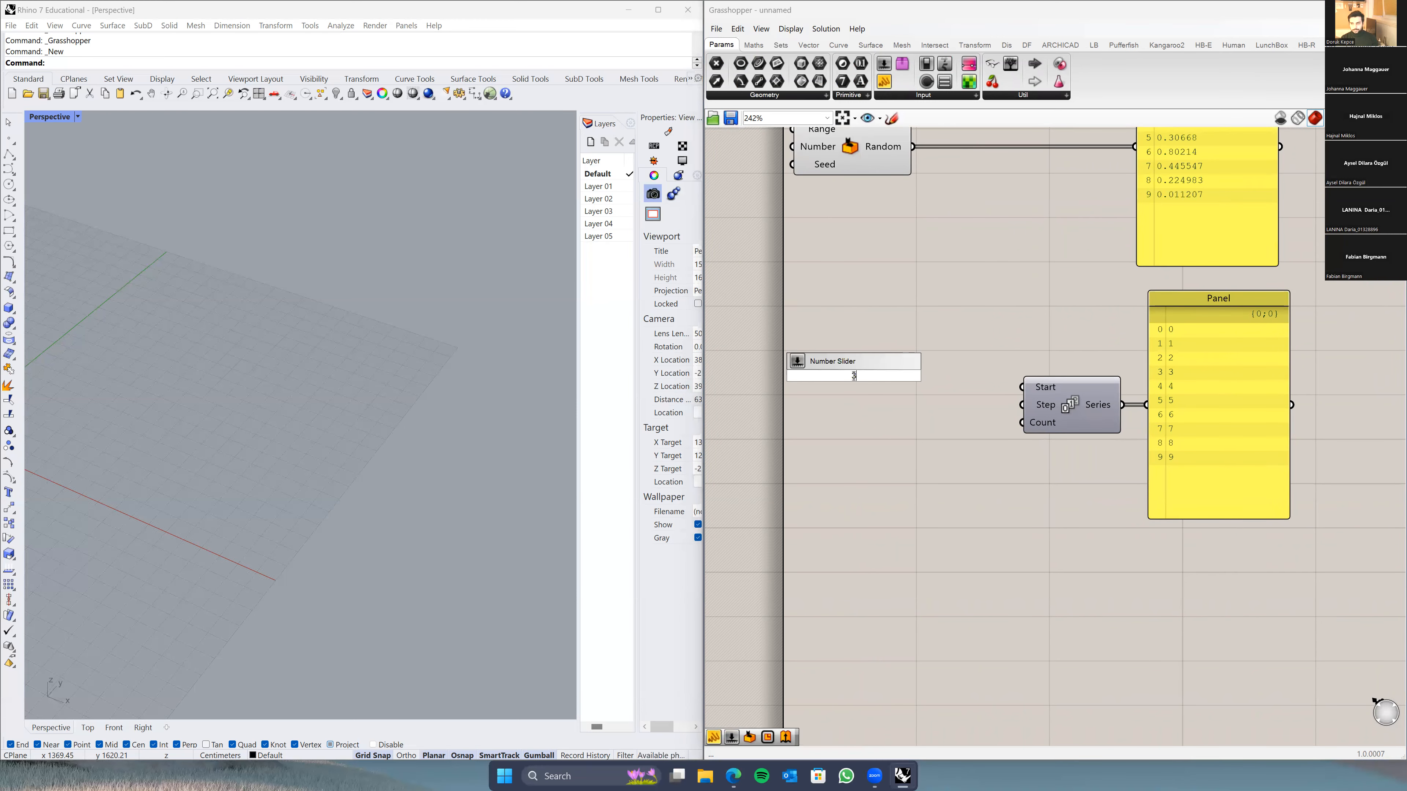
{"action": "key", "text": "Return"}
{"action": "left_click_drag", "start_coordinate": [946, 376], "coordinate": [1023, 388]}
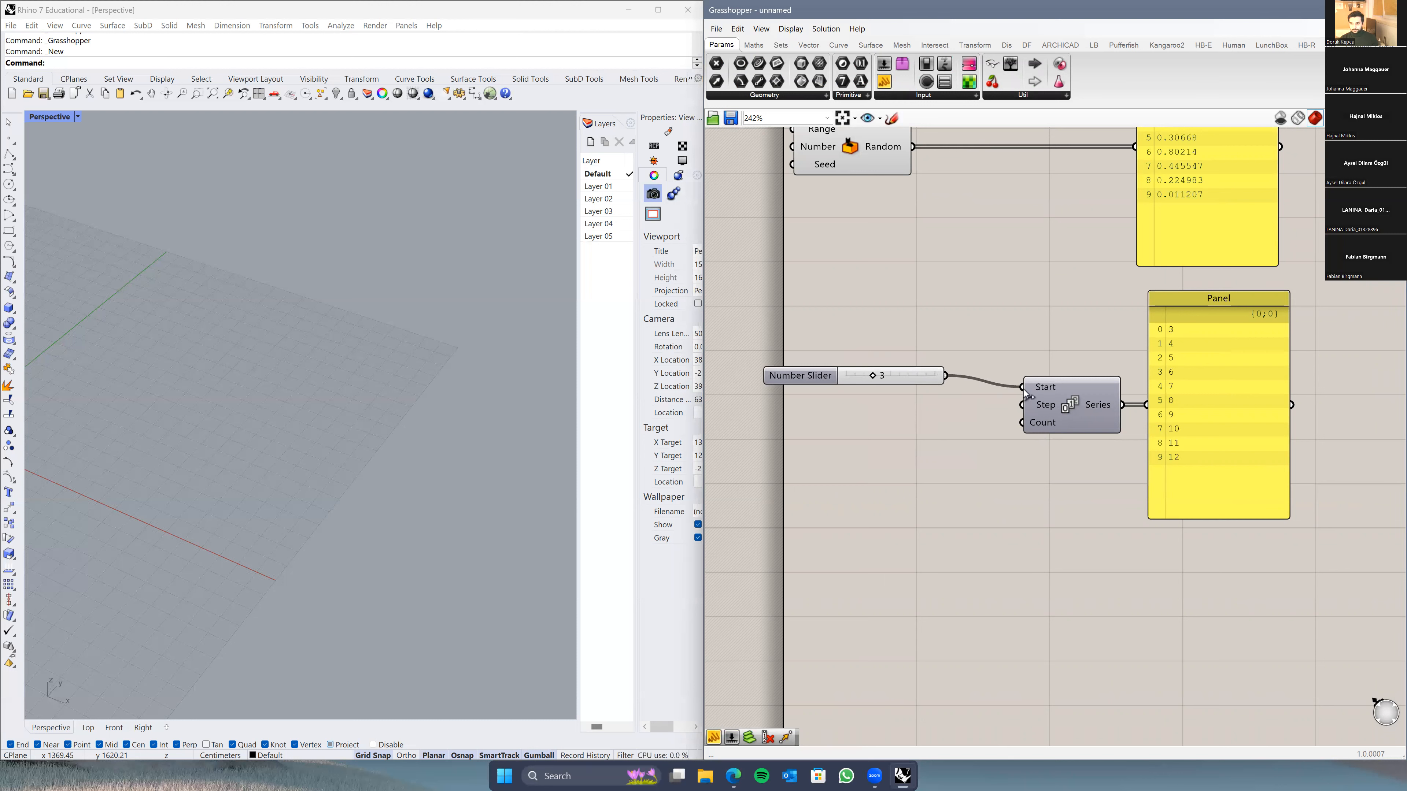
{"action": "double_click", "coordinate": [885, 413]}
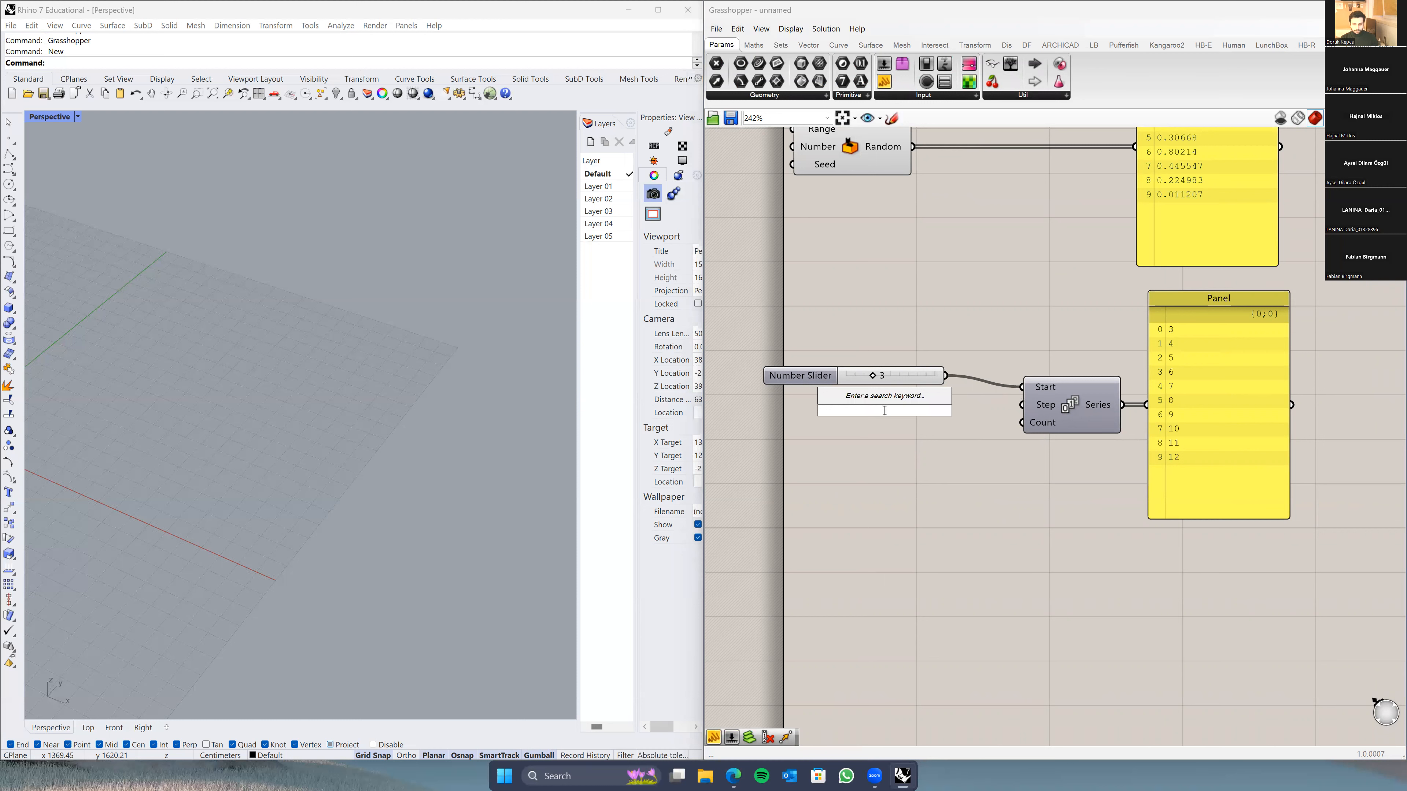
{"action": "type", "text": "5"}
{"action": "key", "text": "Return"}
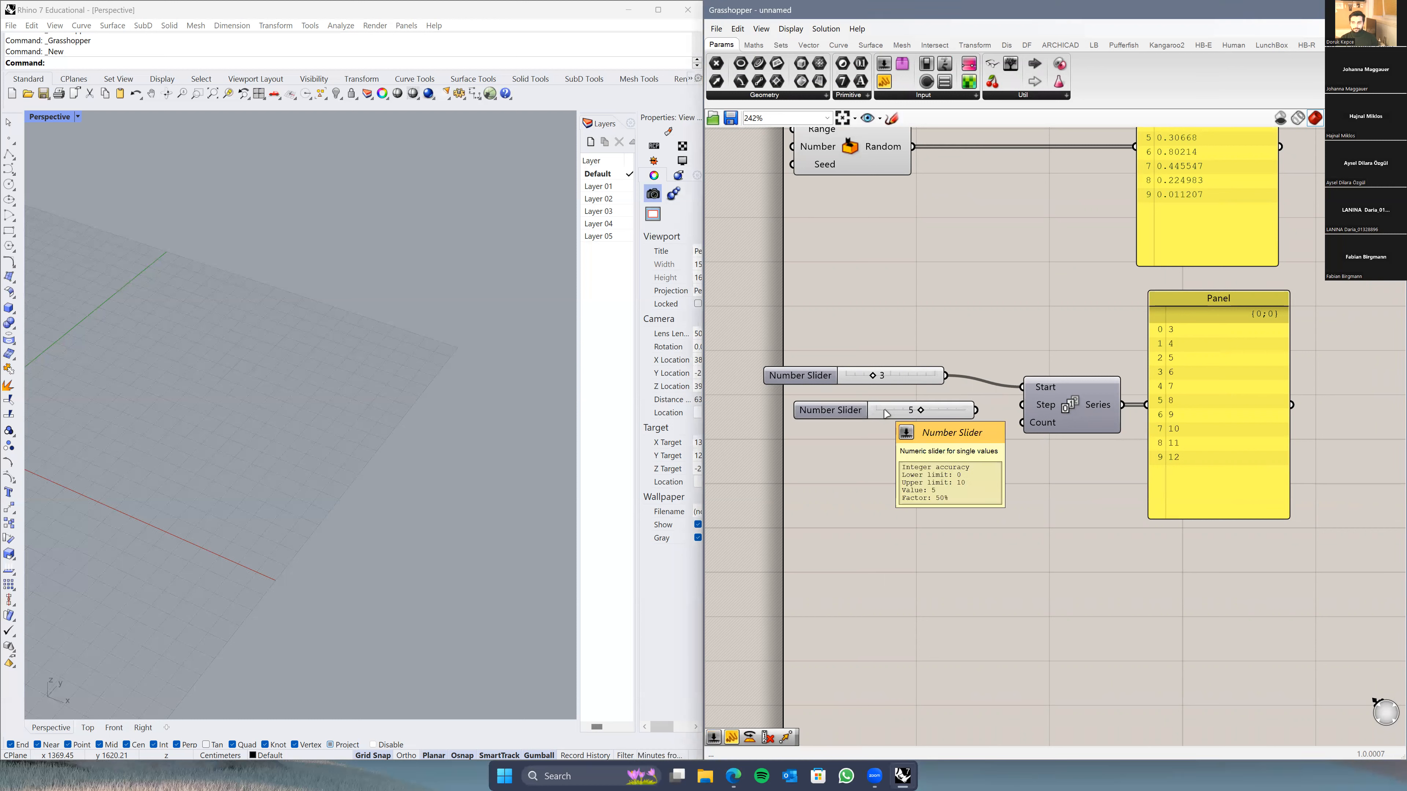
{"action": "left_click_drag", "start_coordinate": [975, 413], "coordinate": [1022, 405]}
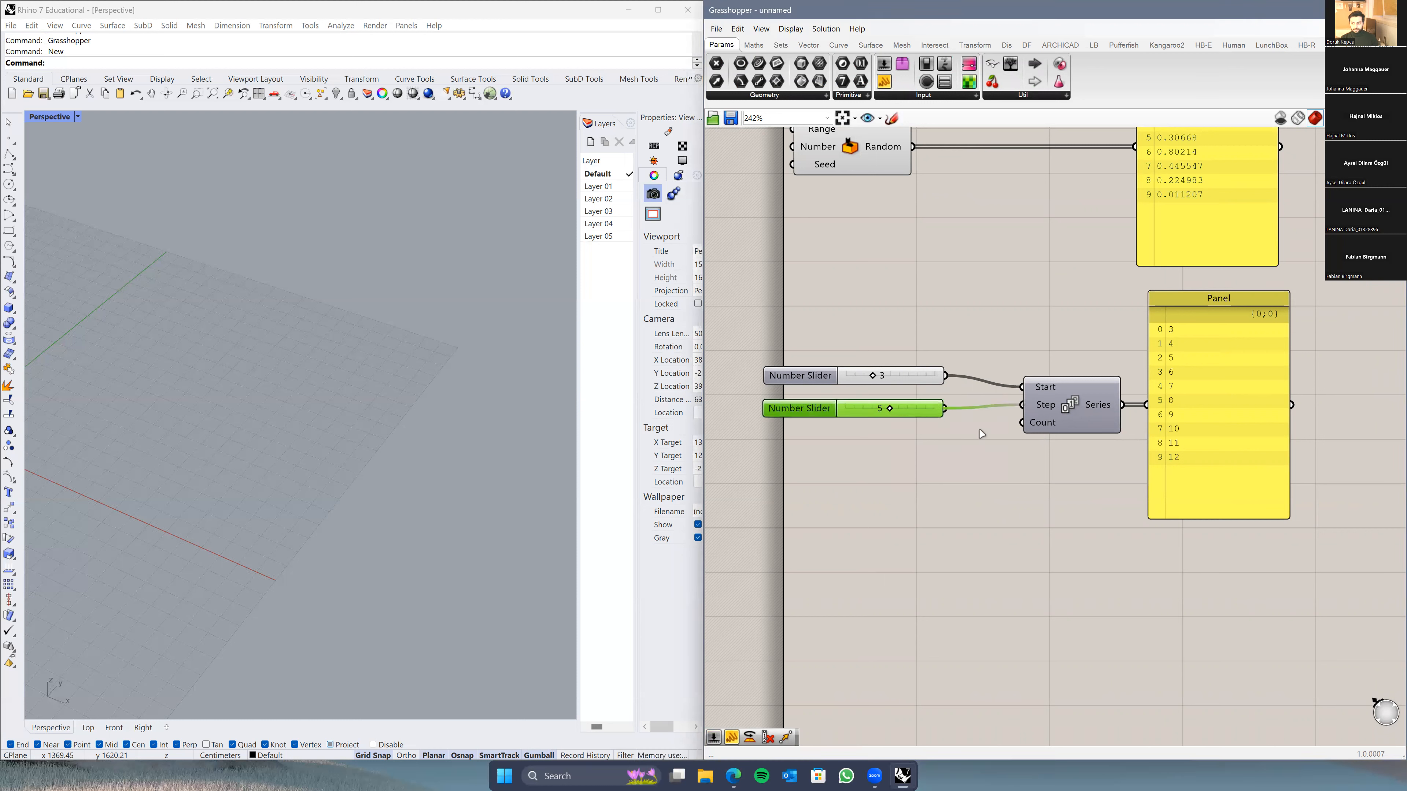
Step: Add a slider set to 12 for Series Count and place it under the Step slider
{"action": "double_click", "coordinate": [852, 502]}
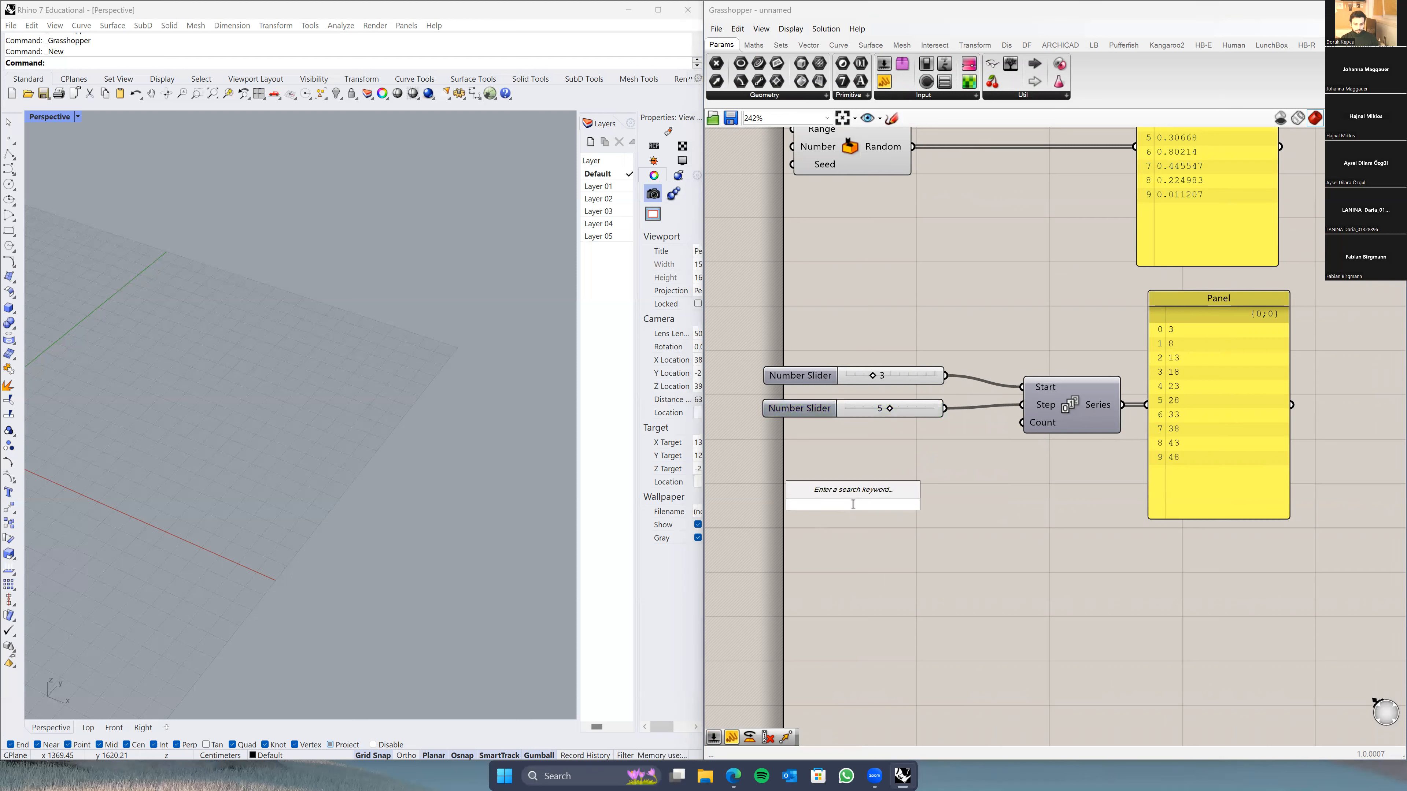
{"action": "type", "text": "12"}
{"action": "key", "text": "Return"}
{"action": "left_click_drag", "start_coordinate": [946, 504], "coordinate": [1022, 423]}
{"action": "left_click_drag", "start_coordinate": [812, 507], "coordinate": [815, 437]}
{"action": "left_click", "coordinate": [964, 503]}
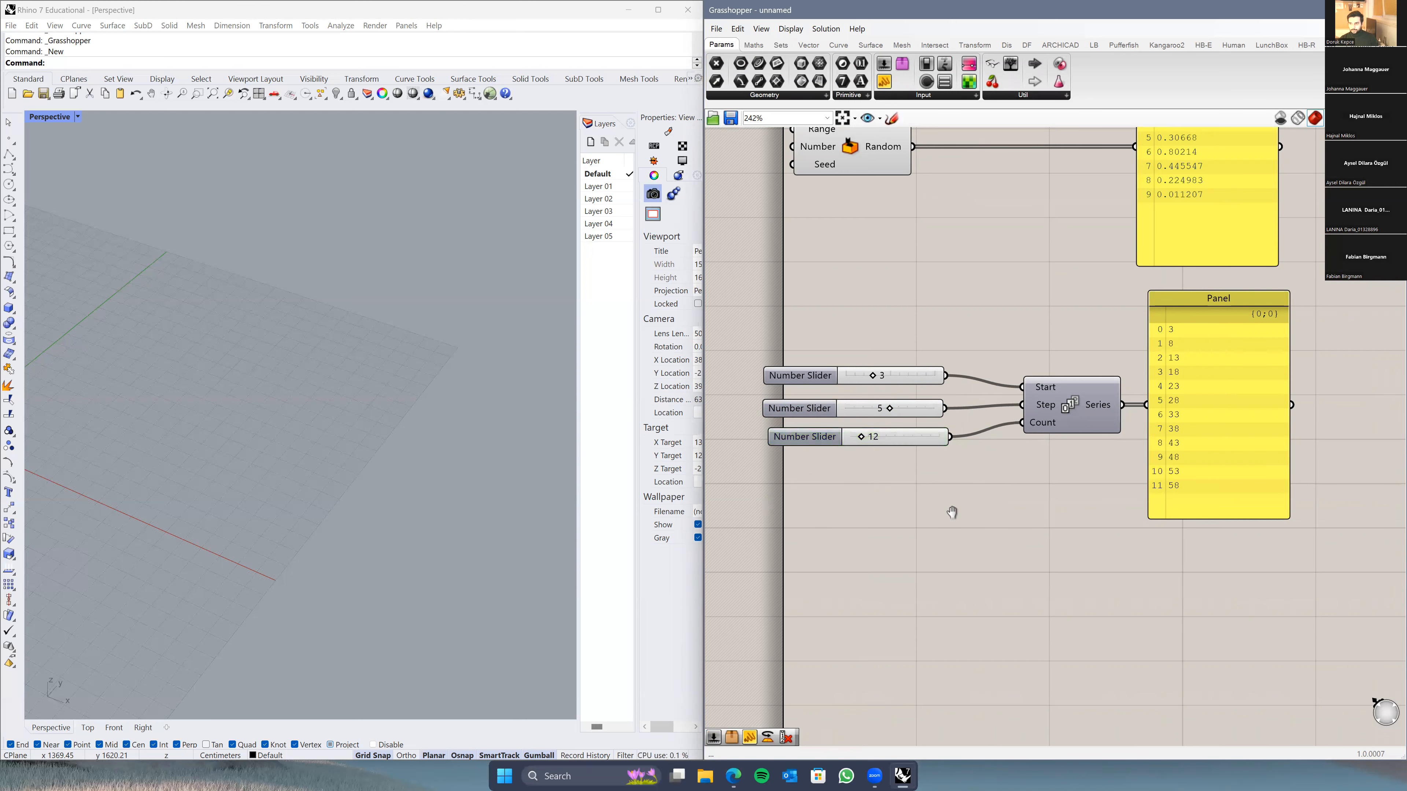
{"action": "right_click_drag", "start_coordinate": [952, 511], "coordinate": [927, 513]}
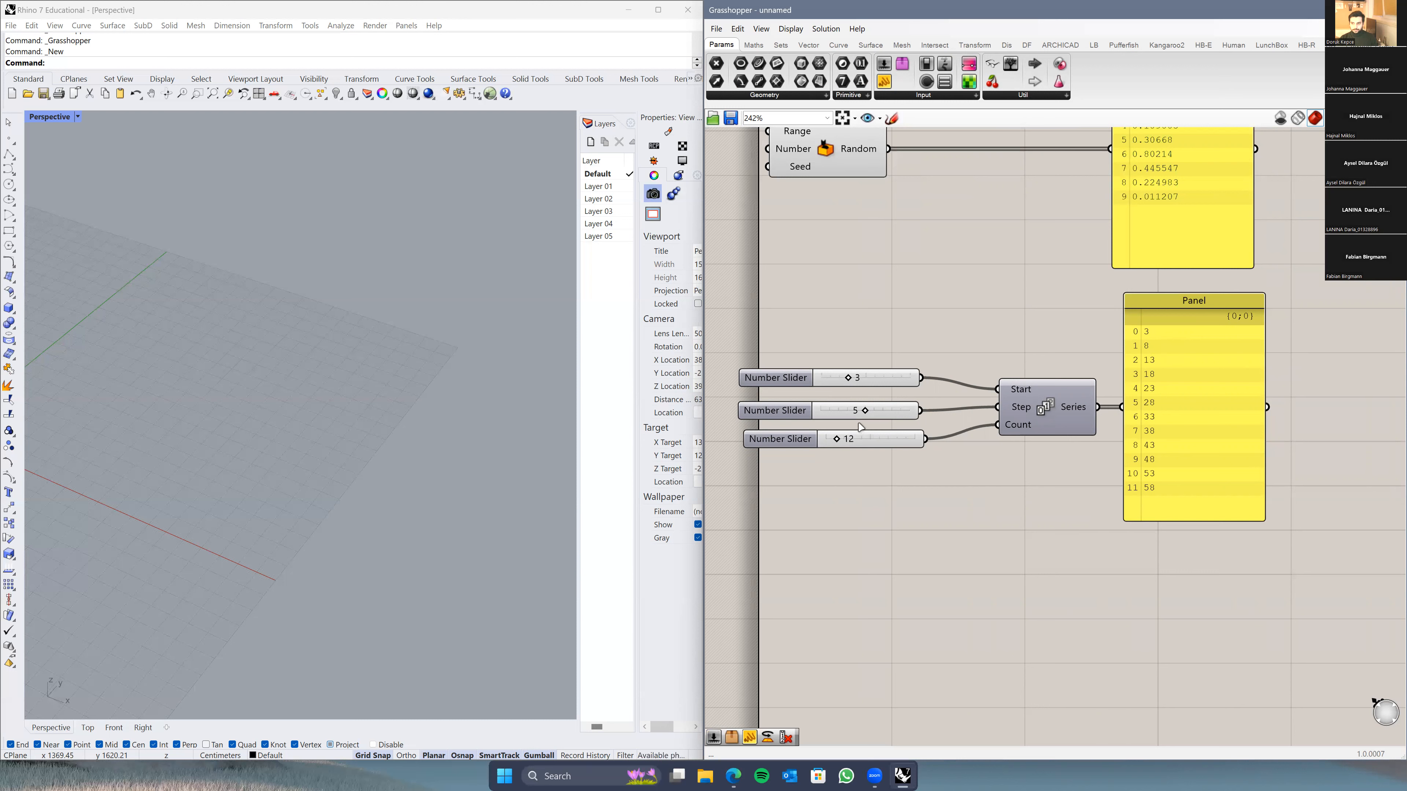
Step: Change the Step slider from 5 to 8 so the Panel lists 3 through 91, and reposition the Panel
{"action": "left_click_drag", "start_coordinate": [865, 413], "coordinate": [893, 413]}
{"action": "right_click_drag", "start_coordinate": [1035, 498], "coordinate": [970, 518]}
{"action": "left_click_drag", "start_coordinate": [1130, 502], "coordinate": [1165, 501]}
{"action": "scroll", "coordinate": [992, 536], "scroll_direction": "down", "scroll_amount": 3}
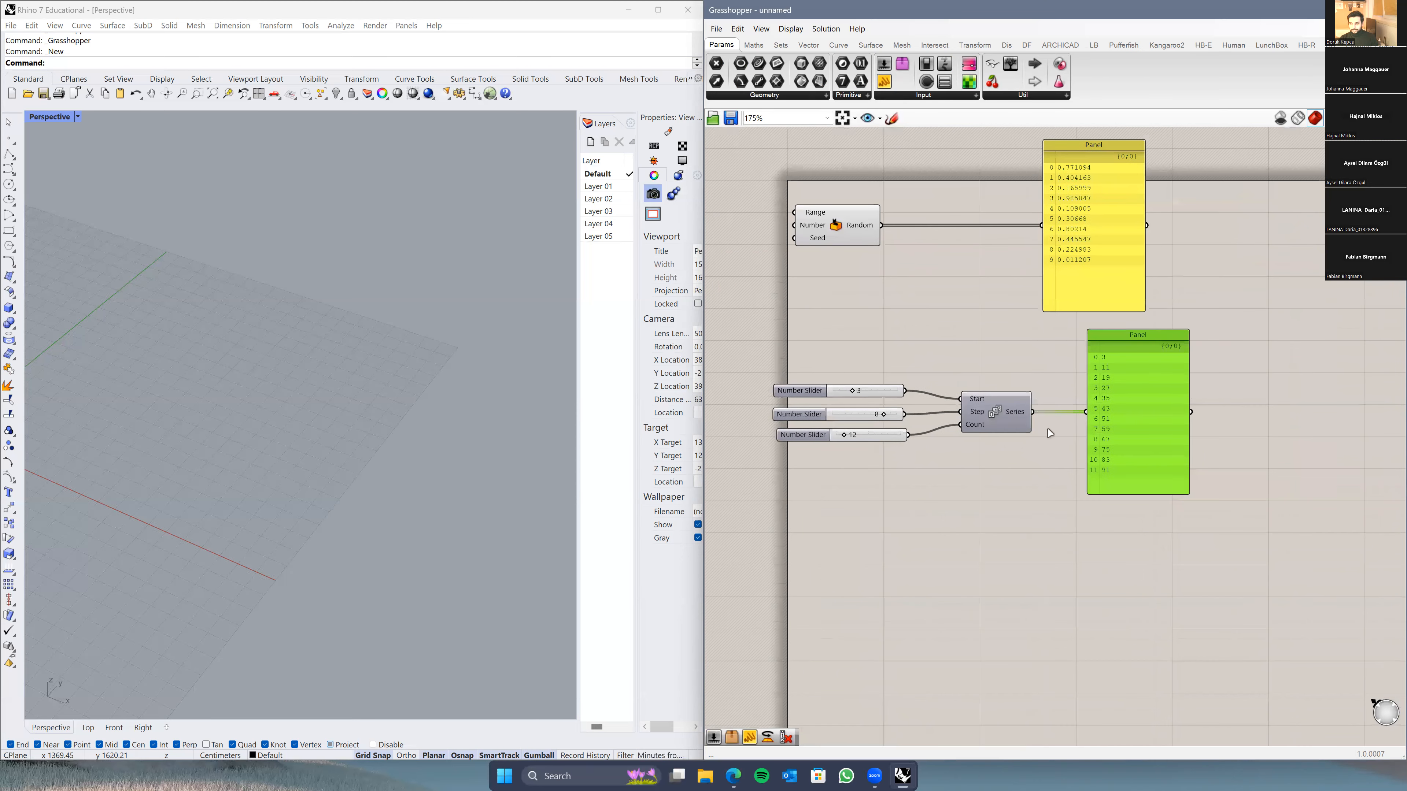
{"action": "scroll", "coordinate": [1120, 446], "scroll_direction": "up", "scroll_amount": 2}
{"action": "right_click_drag", "start_coordinate": [1116, 444], "coordinate": [1078, 443]}
{"action": "left_click_drag", "start_coordinate": [1128, 439], "coordinate": [1199, 439]}
{"action": "right_click_drag", "start_coordinate": [988, 447], "coordinate": [780, 452]}
{"action": "left_click_drag", "start_coordinate": [1026, 453], "coordinate": [1094, 453]}
{"action": "left_click", "coordinate": [895, 487]}
{"action": "right_click_drag", "start_coordinate": [896, 486], "coordinate": [1000, 472]}
{"action": "scroll", "coordinate": [992, 474], "scroll_direction": "down", "scroll_amount": 1}
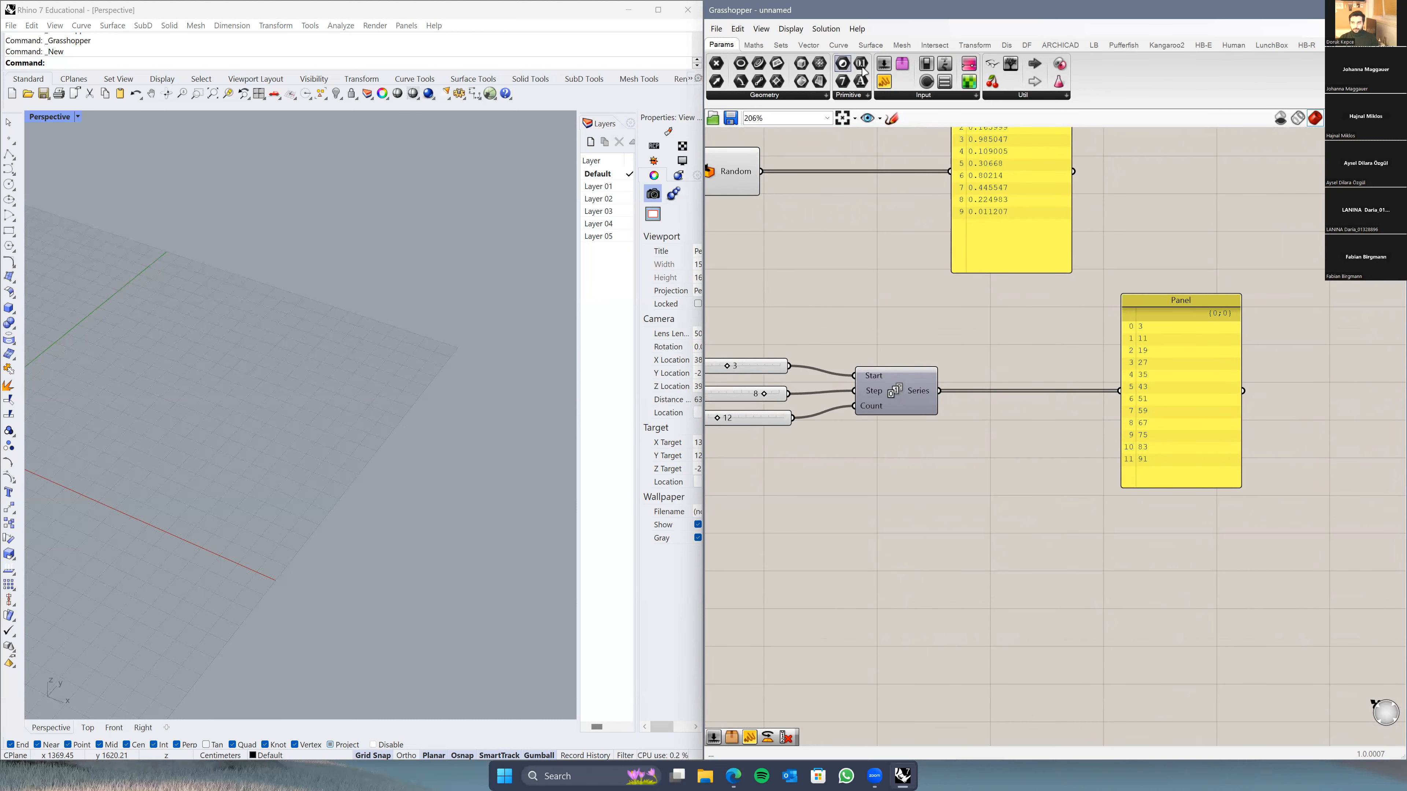
Step: Place a List Item component from the Sets tab's List group beside the Series
{"action": "left_click", "coordinate": [781, 46]}
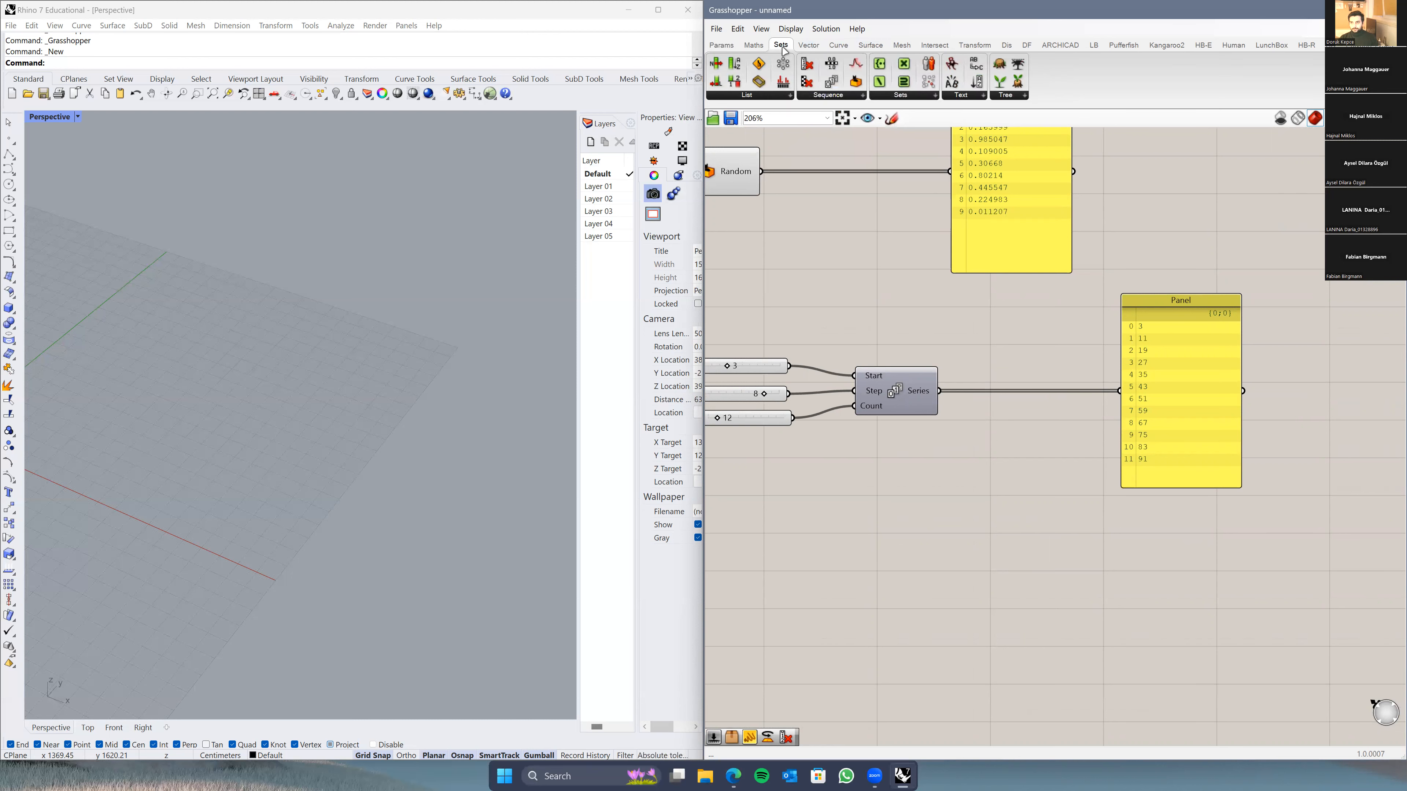
{"action": "left_click", "coordinate": [756, 97]}
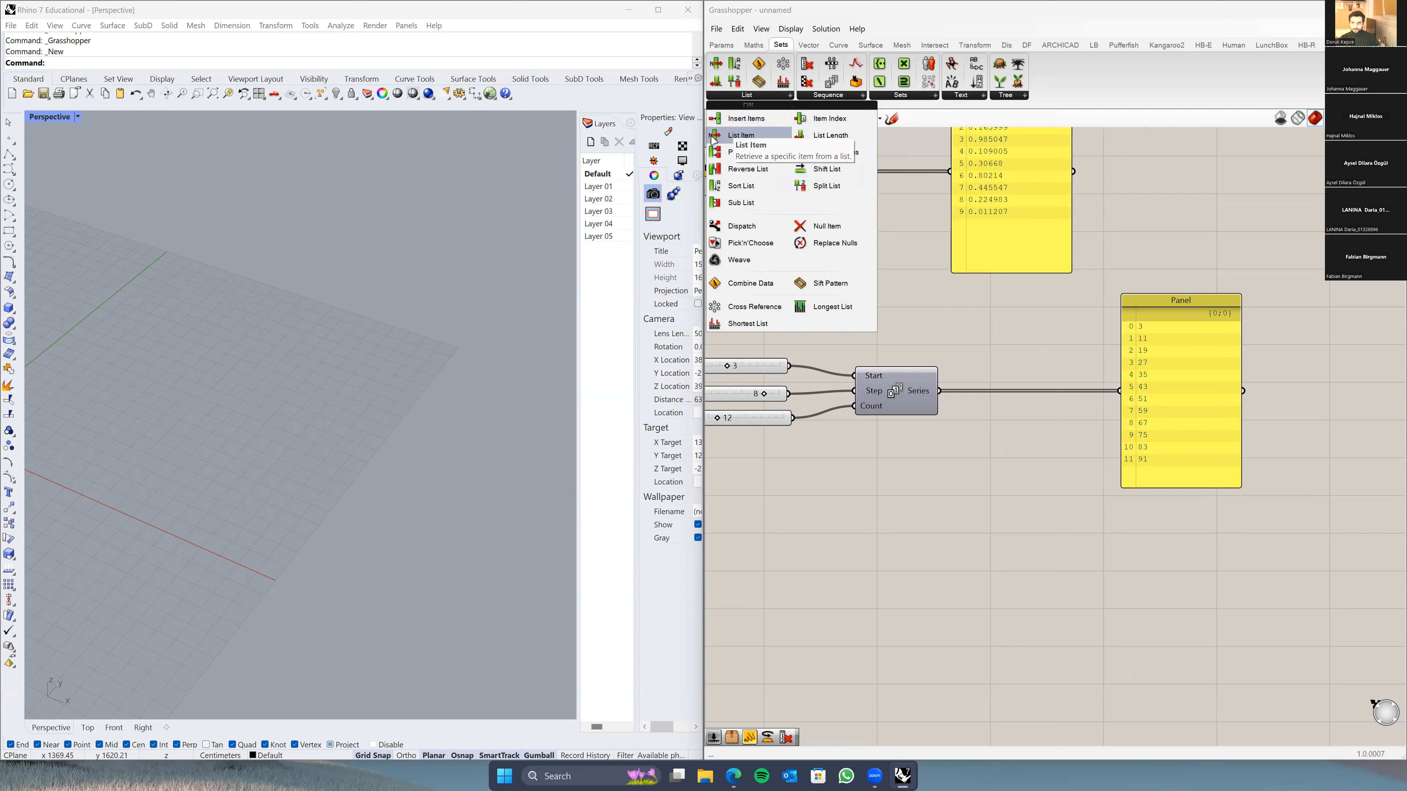
{"action": "left_click", "coordinate": [737, 136]}
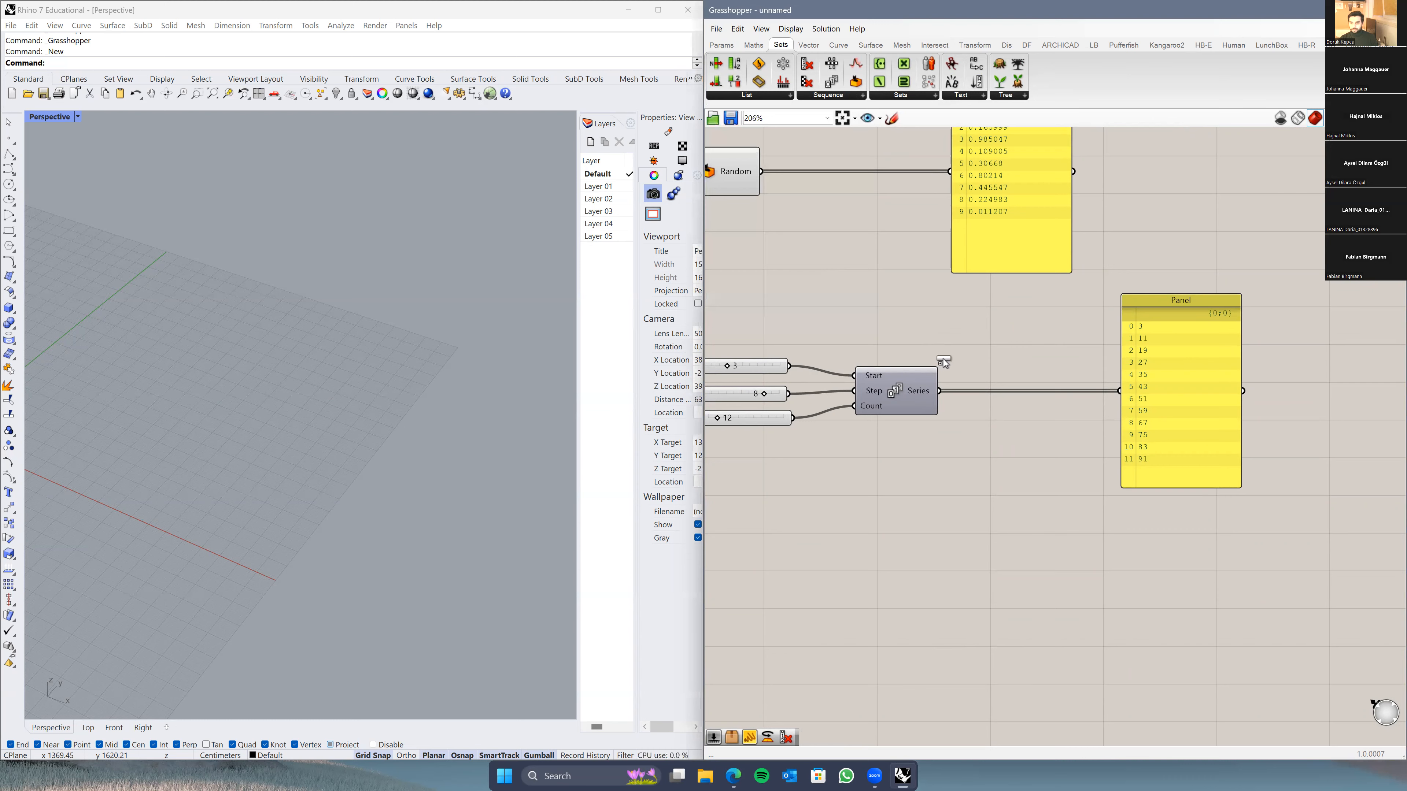
{"action": "left_click", "coordinate": [985, 437]}
{"action": "scroll", "coordinate": [984, 438], "scroll_direction": "up", "scroll_amount": 3}
{"action": "left_click", "coordinate": [1036, 478]}
{"action": "scroll", "coordinate": [1084, 415], "scroll_direction": "down", "scroll_amount": 2}
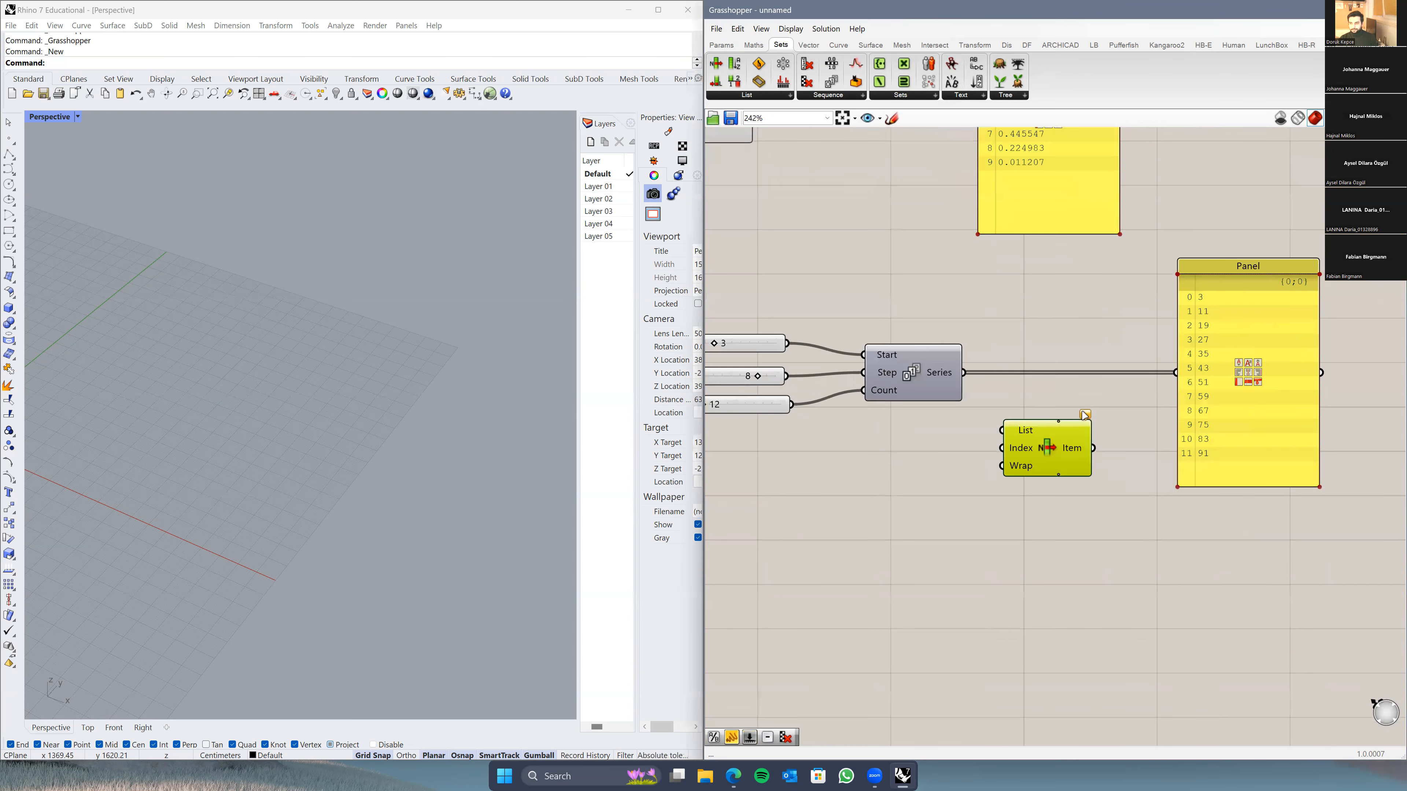
Step: Add another List Item through canvas search, then delete that duplicate copy
{"action": "double_click", "coordinate": [993, 631]}
{"action": "type", "text": "list item"}
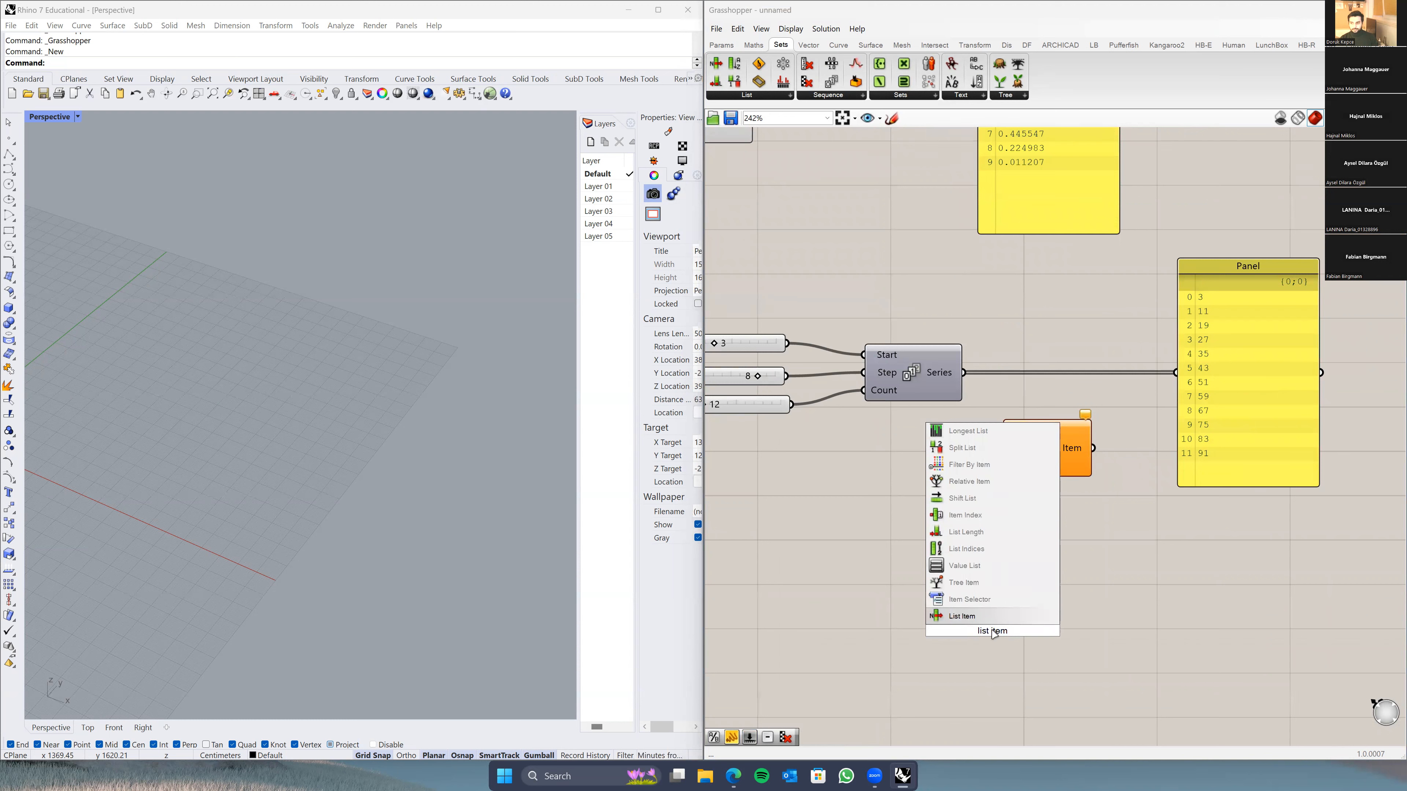
{"action": "key", "text": "Return"}
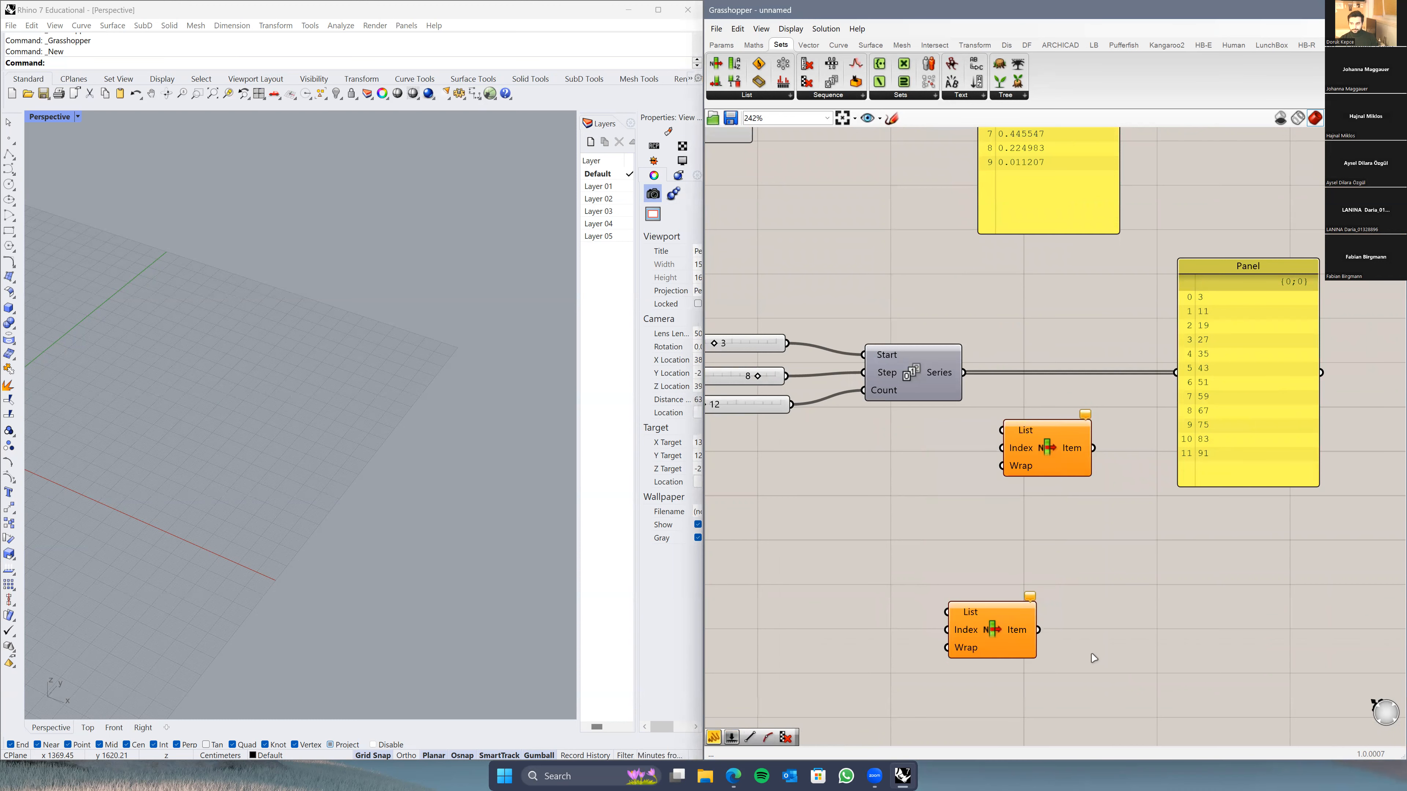
{"action": "left_click_drag", "start_coordinate": [999, 639], "coordinate": [1049, 566]}
{"action": "key", "text": "Delete"}
{"action": "right_click_drag", "start_coordinate": [1024, 557], "coordinate": [997, 576]}
{"action": "left_click", "coordinate": [1001, 467]}
{"action": "scroll", "coordinate": [999, 451], "scroll_direction": "up", "scroll_amount": 3}
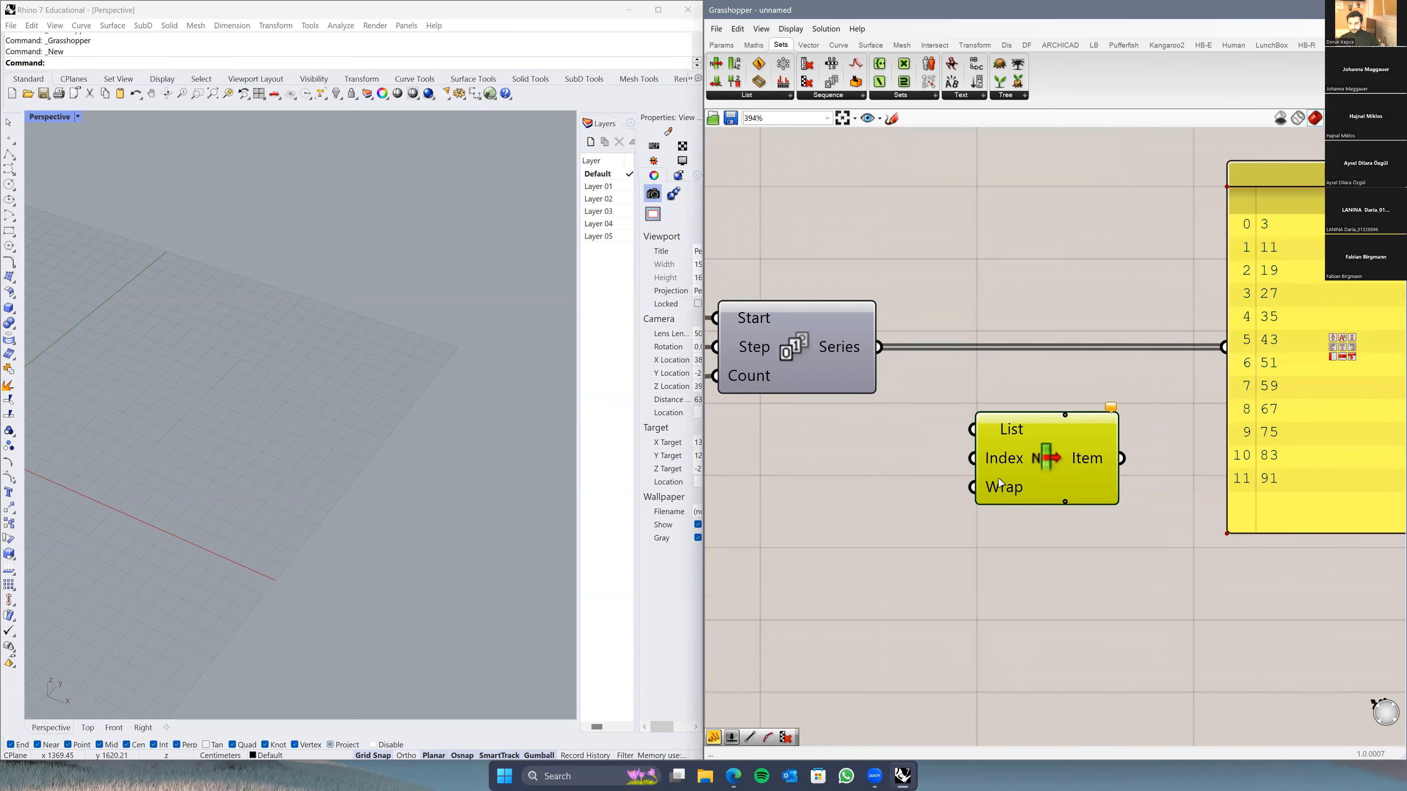
Step: Wire the Series output into List Item's List input
{"action": "right_click_drag", "start_coordinate": [1000, 482], "coordinate": [914, 466]}
{"action": "scroll", "coordinate": [851, 497], "scroll_direction": "down", "scroll_amount": 1}
{"action": "left_click_drag", "start_coordinate": [930, 359], "coordinate": [857, 352]}
{"action": "mouse_move", "coordinate": [840, 348]}
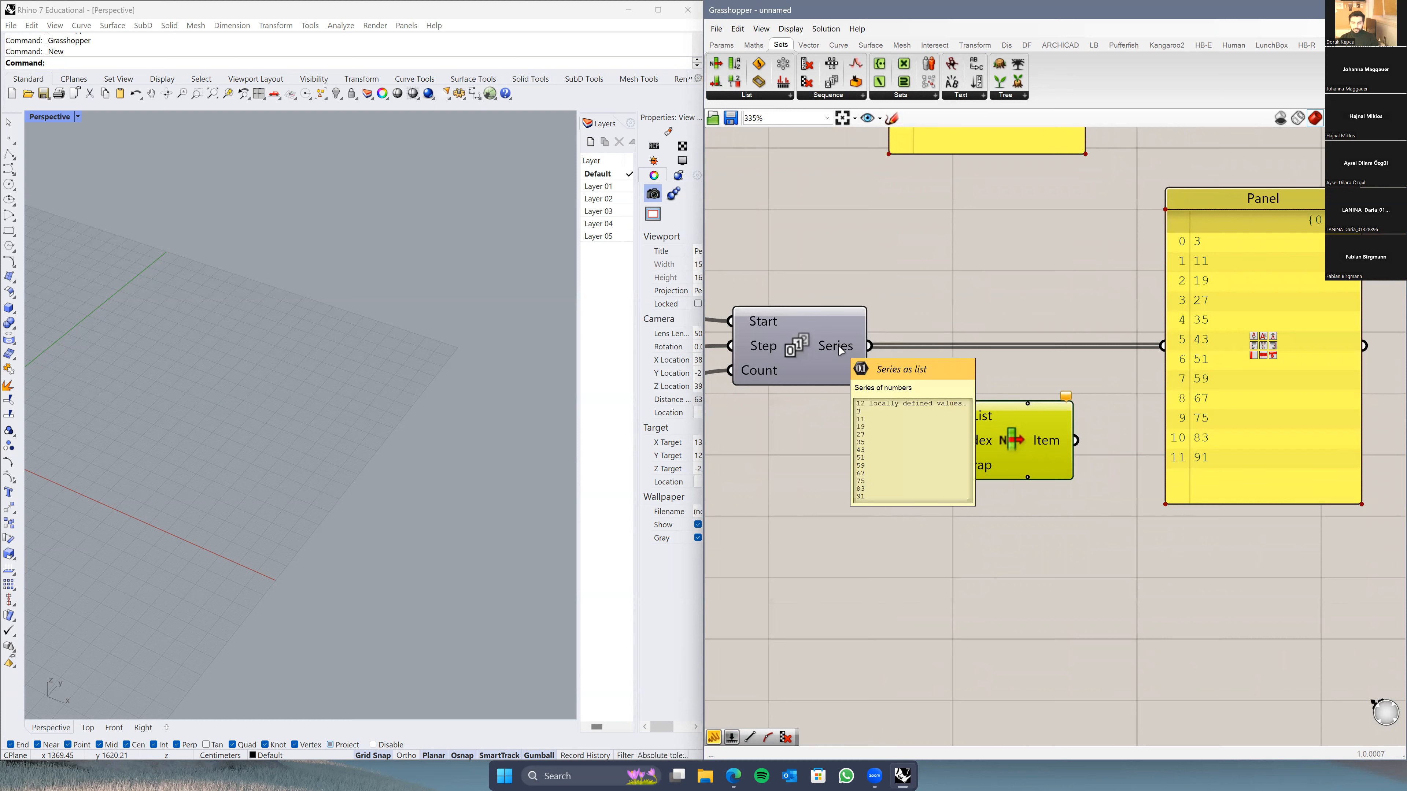
{"action": "left_click_drag", "start_coordinate": [864, 344], "coordinate": [948, 421]}
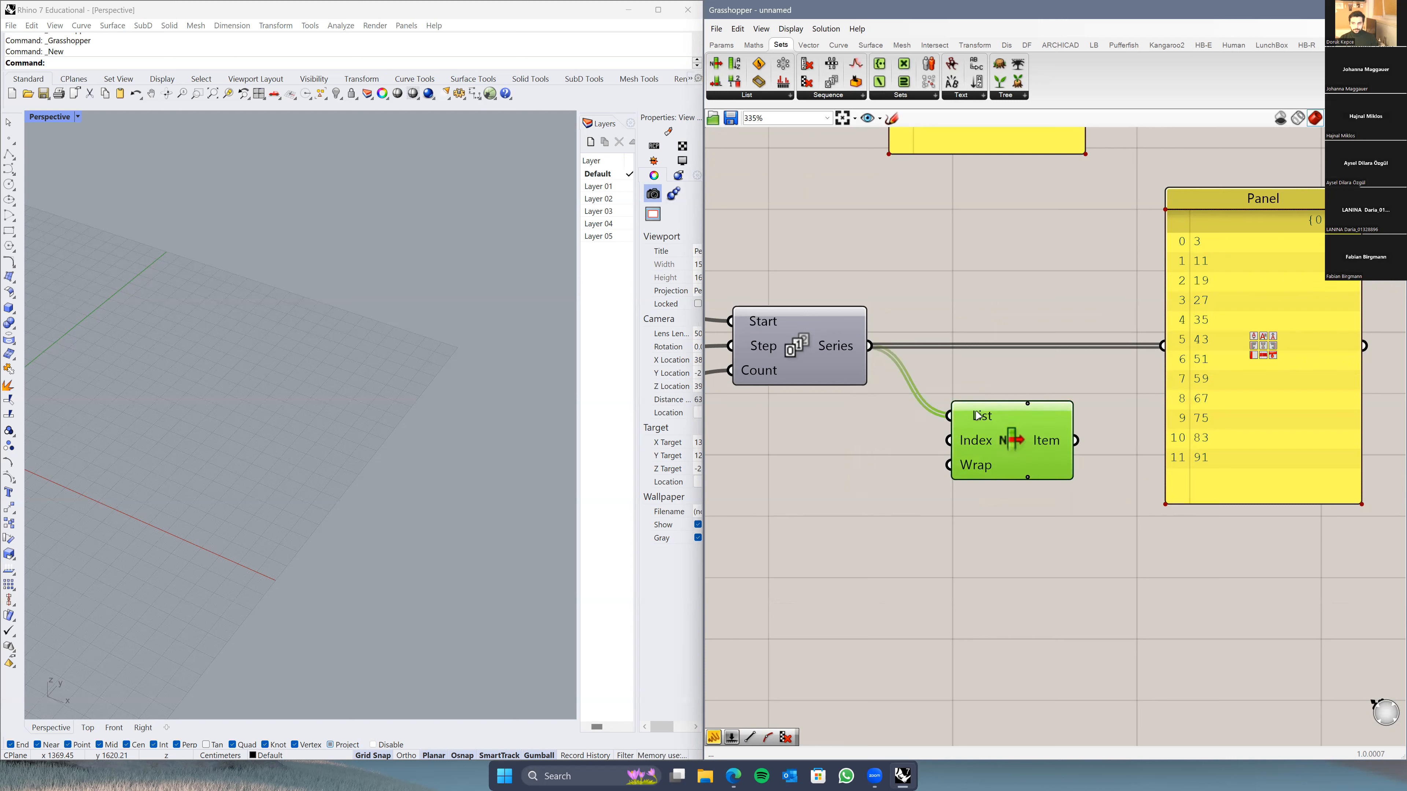
Step: Duplicate the output Panel and place the copy below the original
{"action": "mouse_move", "coordinate": [978, 415]}
{"action": "mouse_move", "coordinate": [1054, 444]}
{"action": "left_click_drag", "start_coordinate": [1075, 440], "coordinate": [1137, 471]}
{"action": "right_click_drag", "start_coordinate": [1220, 473], "coordinate": [1168, 349]}
{"action": "left_click", "coordinate": [1168, 348]}
{"action": "key", "text": "ctrl+c"}
{"action": "key", "text": "ctrl+v"}
{"action": "scroll", "coordinate": [1168, 377], "scroll_direction": "down", "scroll_amount": 3}
{"action": "left_click_drag", "start_coordinate": [1170, 377], "coordinate": [1161, 541]}
Step: Wire List Item's Item output into the new Panel so it shows 3
{"action": "left_click_drag", "start_coordinate": [1092, 345], "coordinate": [1135, 466]}
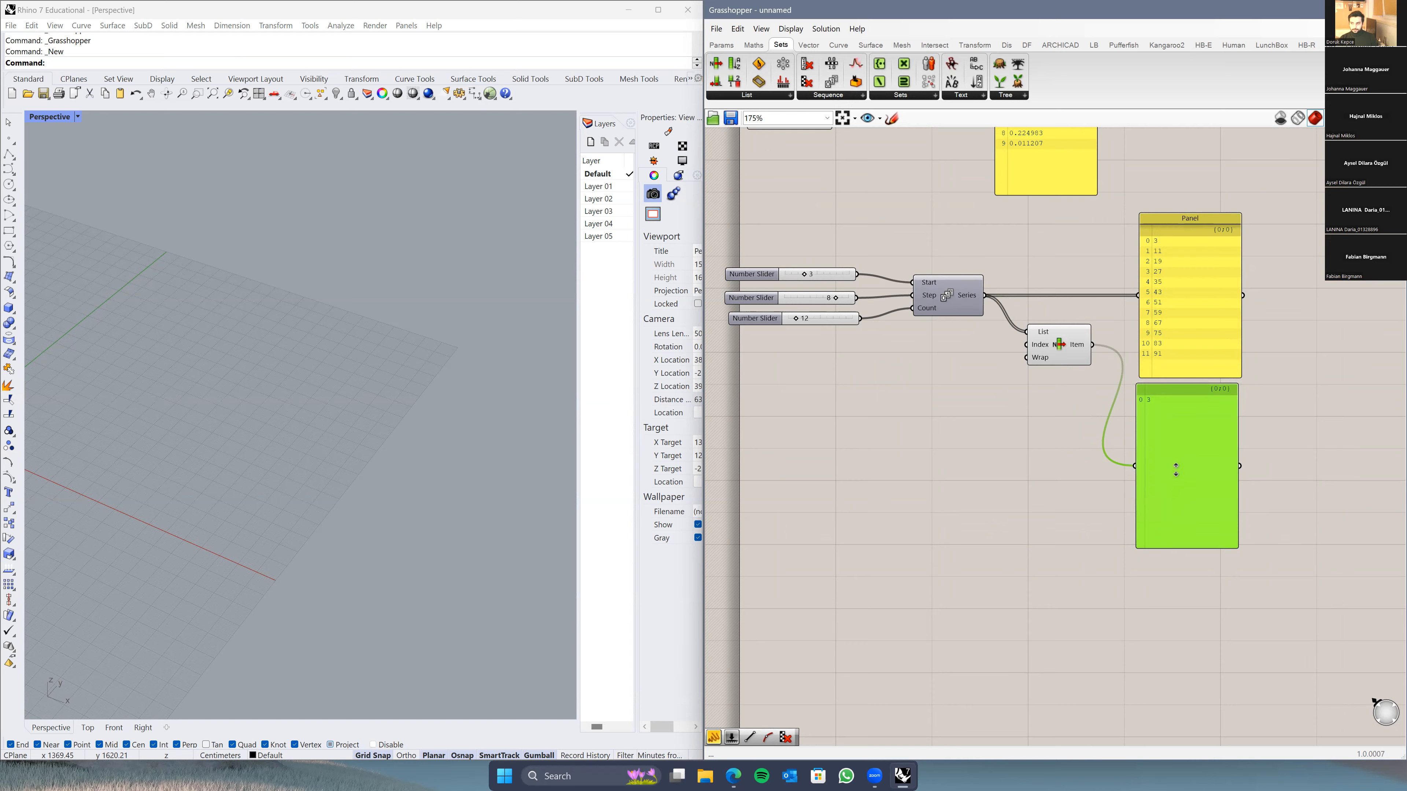
{"action": "scroll", "coordinate": [1174, 421], "scroll_direction": "up", "scroll_amount": 3}
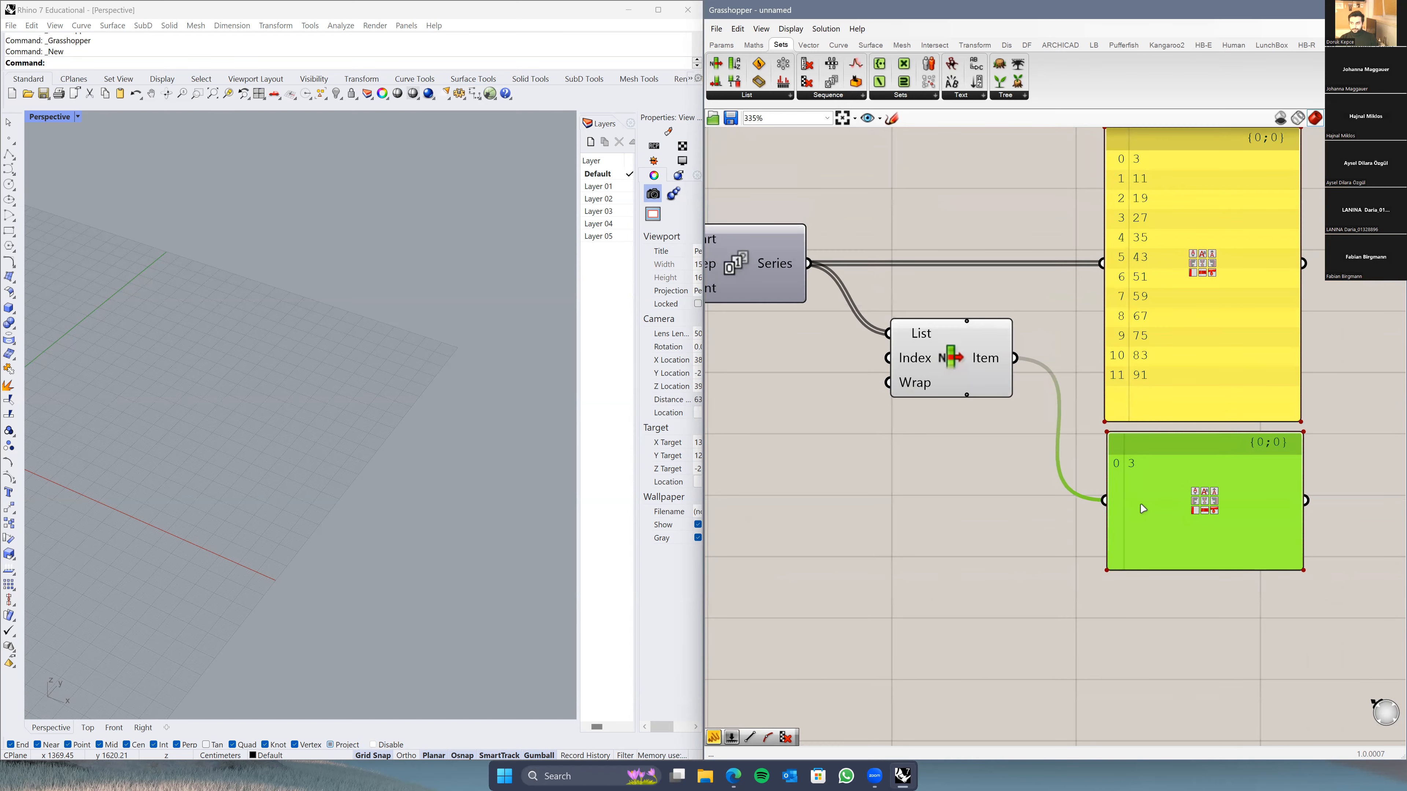
{"action": "left_click_drag", "start_coordinate": [1143, 509], "coordinate": [1144, 509]}
{"action": "left_click", "coordinate": [1080, 543]}
{"action": "right_click_drag", "start_coordinate": [948, 412], "coordinate": [986, 445]}
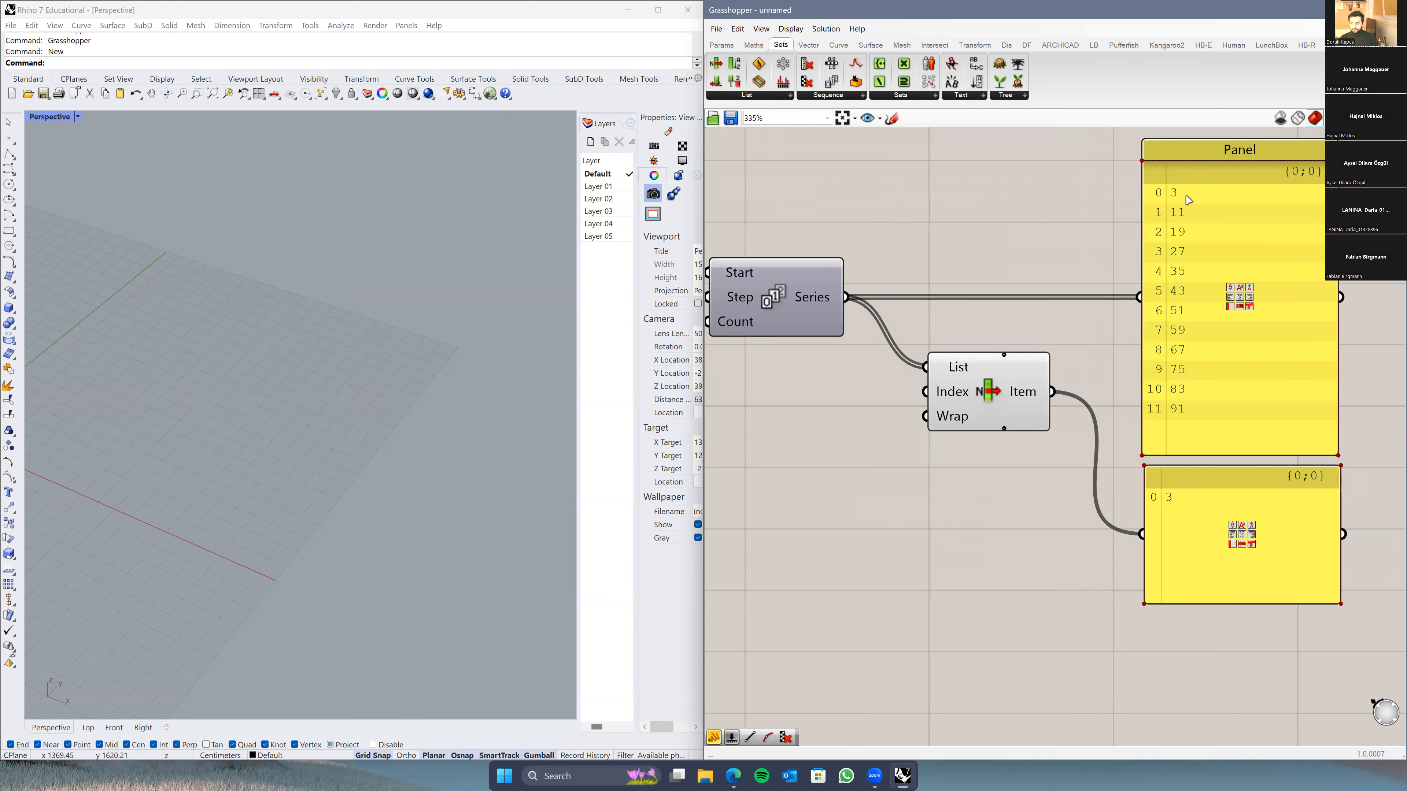
{"action": "right_click_drag", "start_coordinate": [901, 559], "coordinate": [975, 377]}
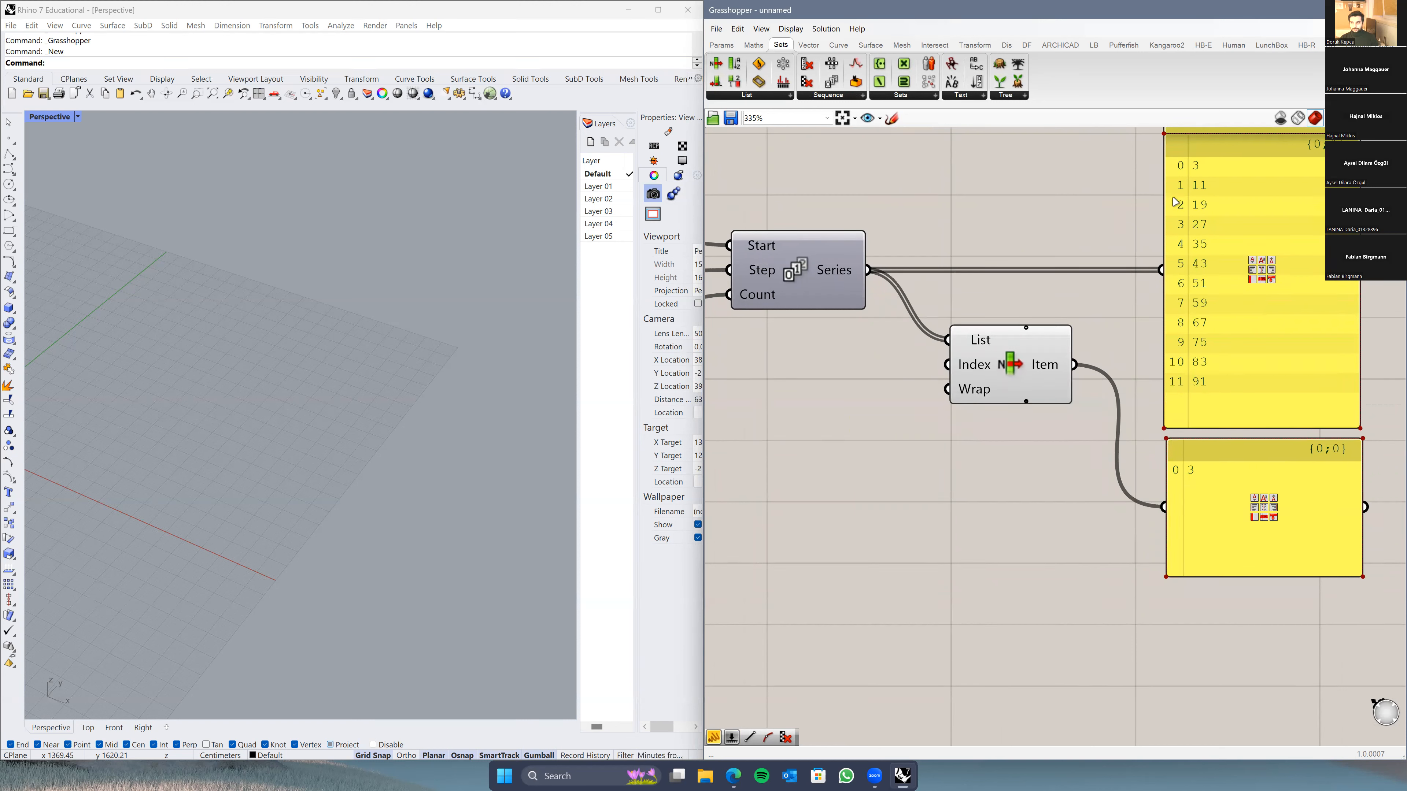
{"action": "right_click_drag", "start_coordinate": [724, 436], "coordinate": [818, 427]}
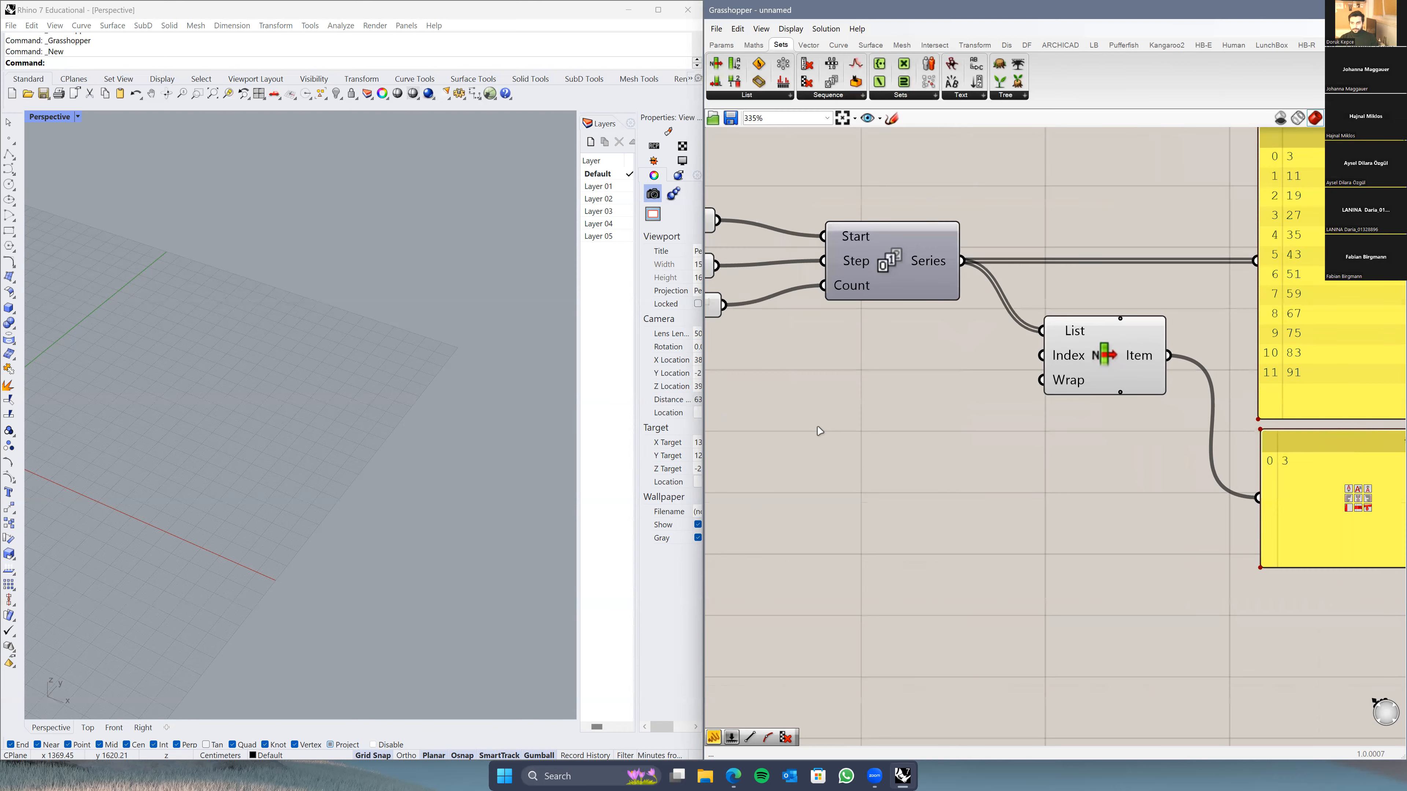
Step: Create a Number Slider set to 11 and wire it into List Item's Index input
{"action": "double_click", "coordinate": [818, 427]}
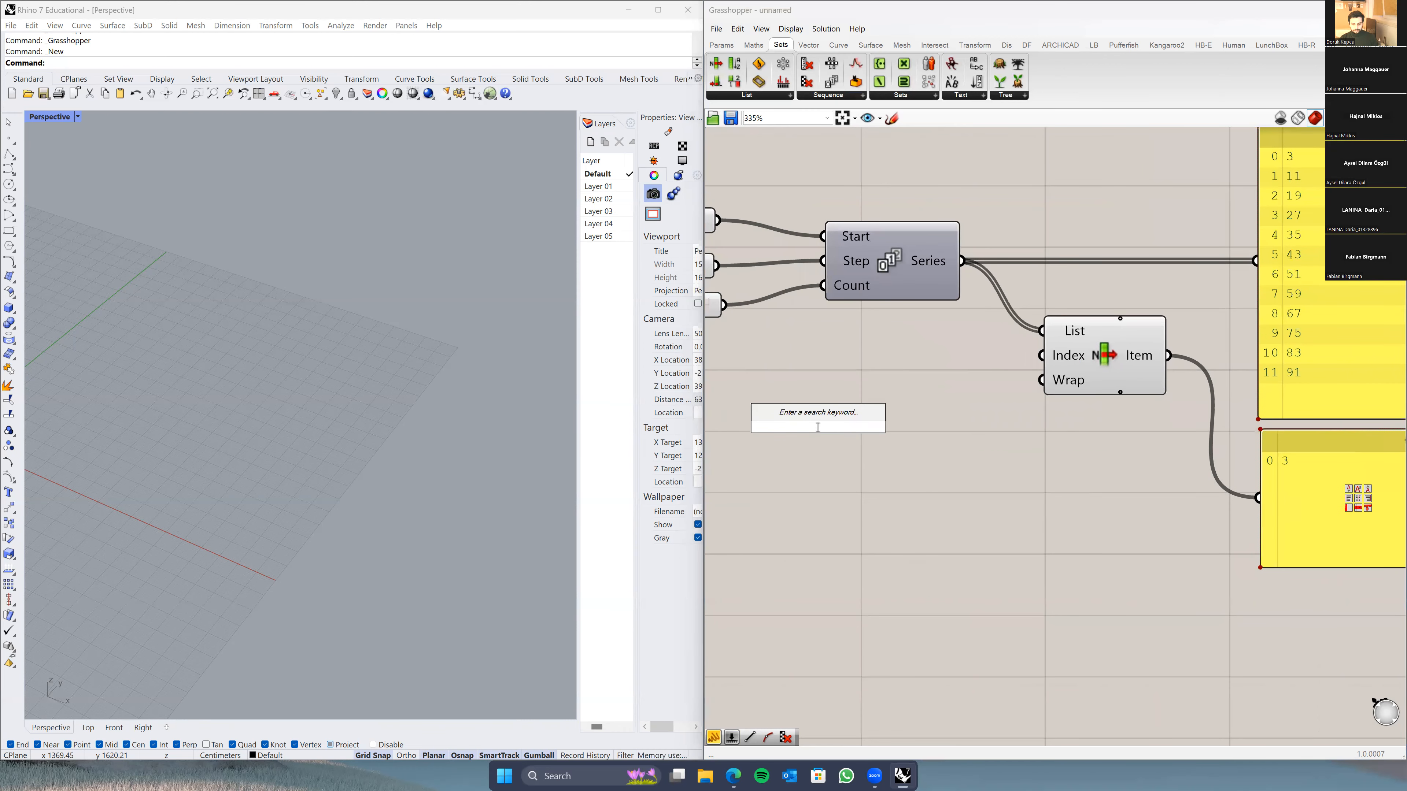
{"action": "type", "text": "11"}
{"action": "key", "text": "Return"}
{"action": "left_click_drag", "start_coordinate": [946, 427], "coordinate": [1042, 355]}
{"action": "right_click_drag", "start_coordinate": [1170, 436], "coordinate": [1106, 455]}
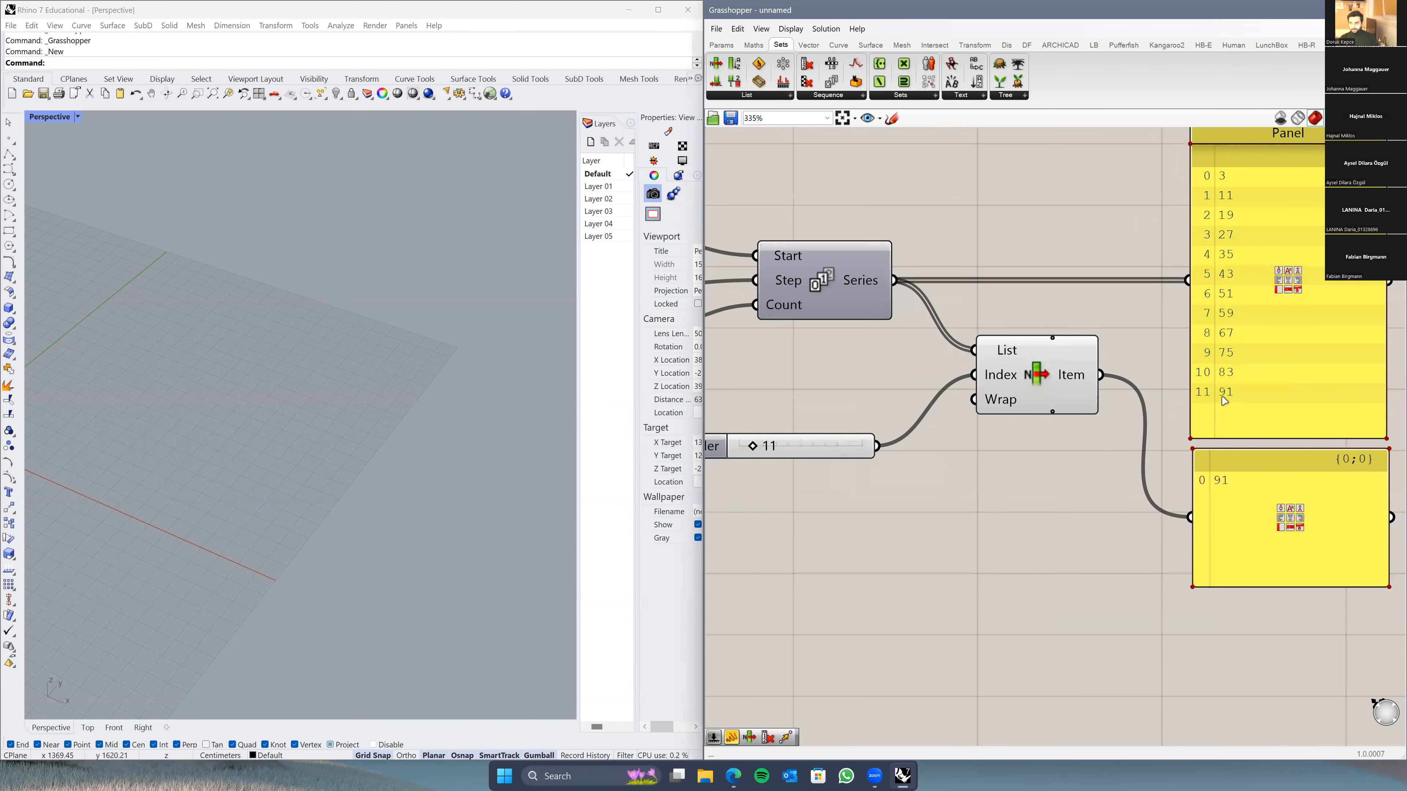
Step: Position the 11 slider beside List Item's Index input
{"action": "right_click_drag", "start_coordinate": [1233, 467], "coordinate": [1136, 442]}
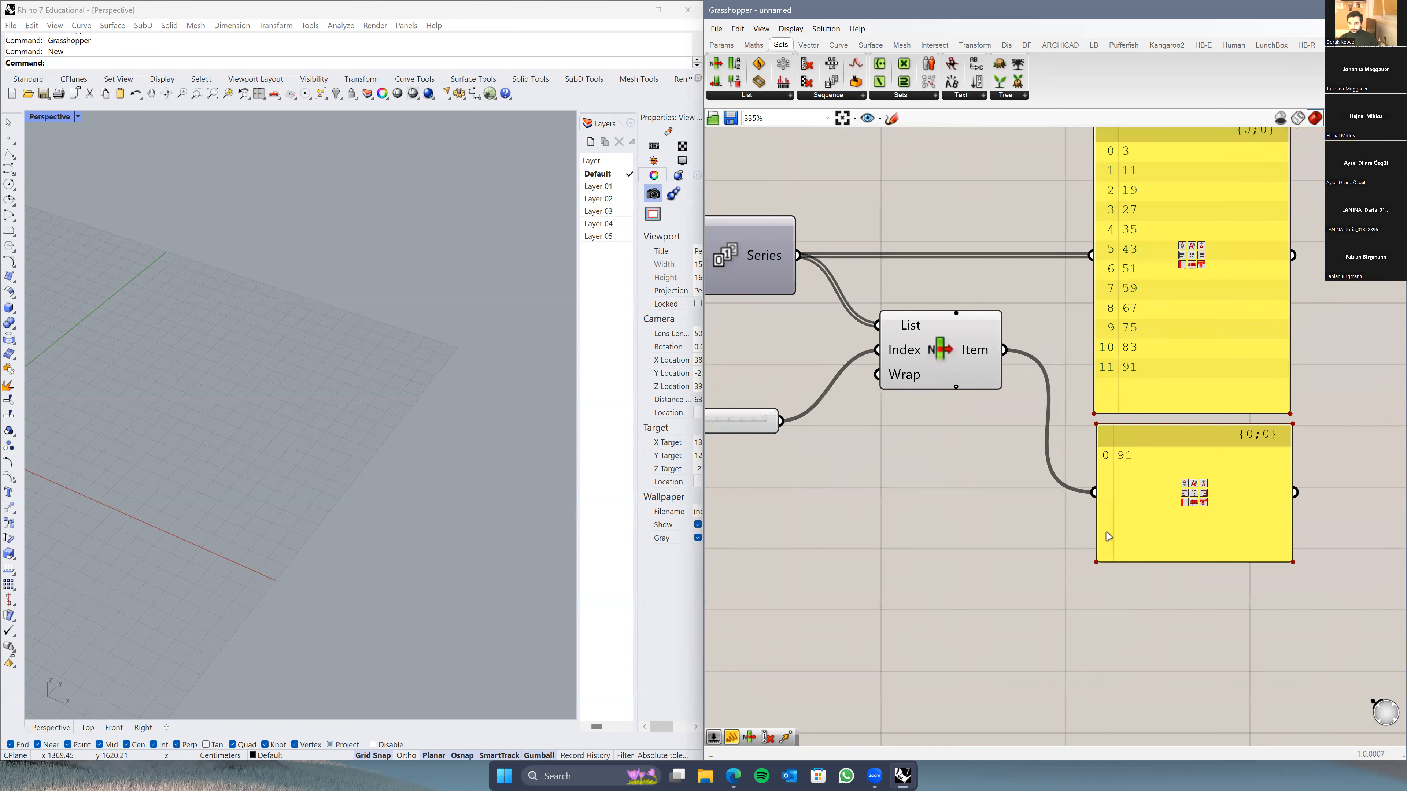
{"action": "scroll", "coordinate": [1121, 460], "scroll_direction": "up", "scroll_amount": 2}
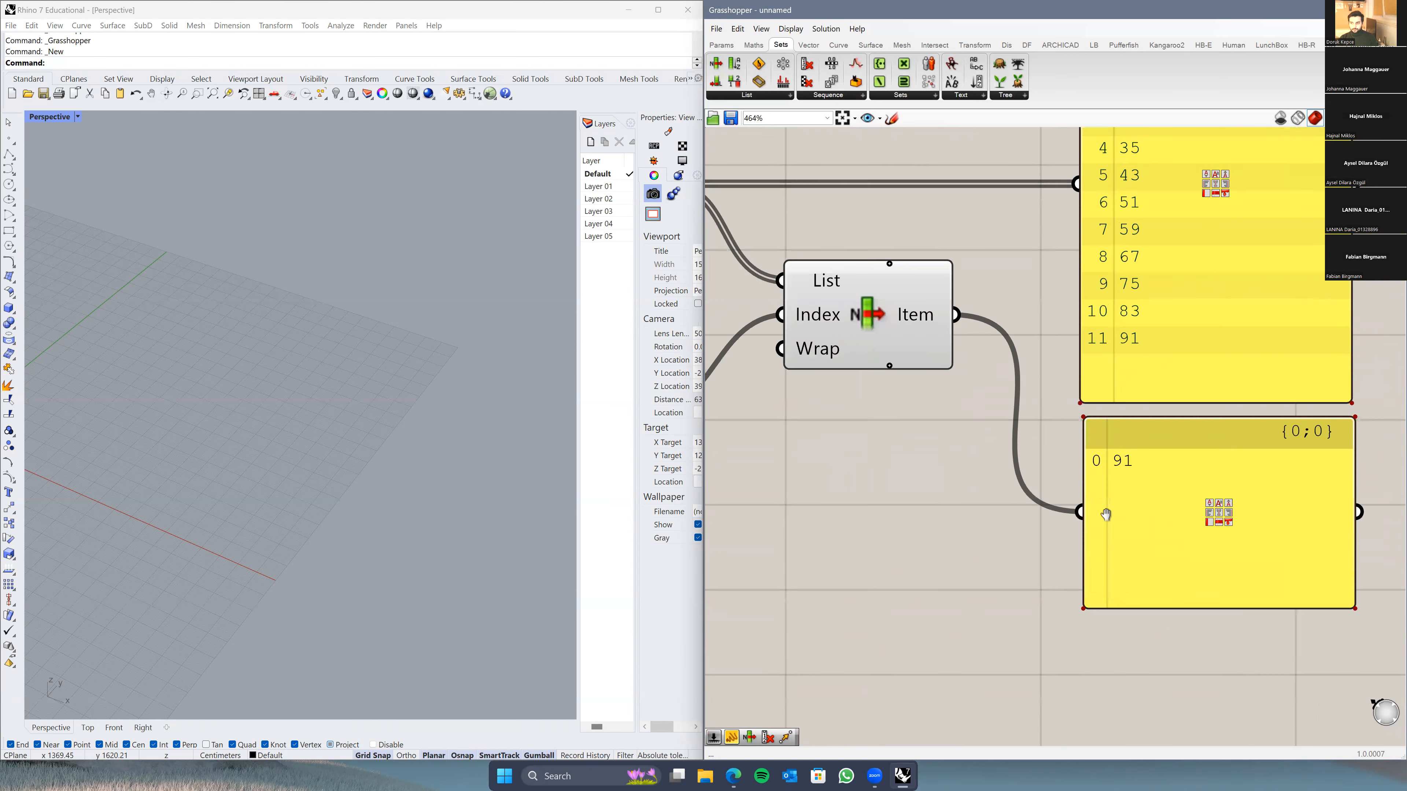
{"action": "scroll", "coordinate": [1110, 508], "scroll_direction": "down", "scroll_amount": 2}
{"action": "left_click", "coordinate": [1109, 597]}
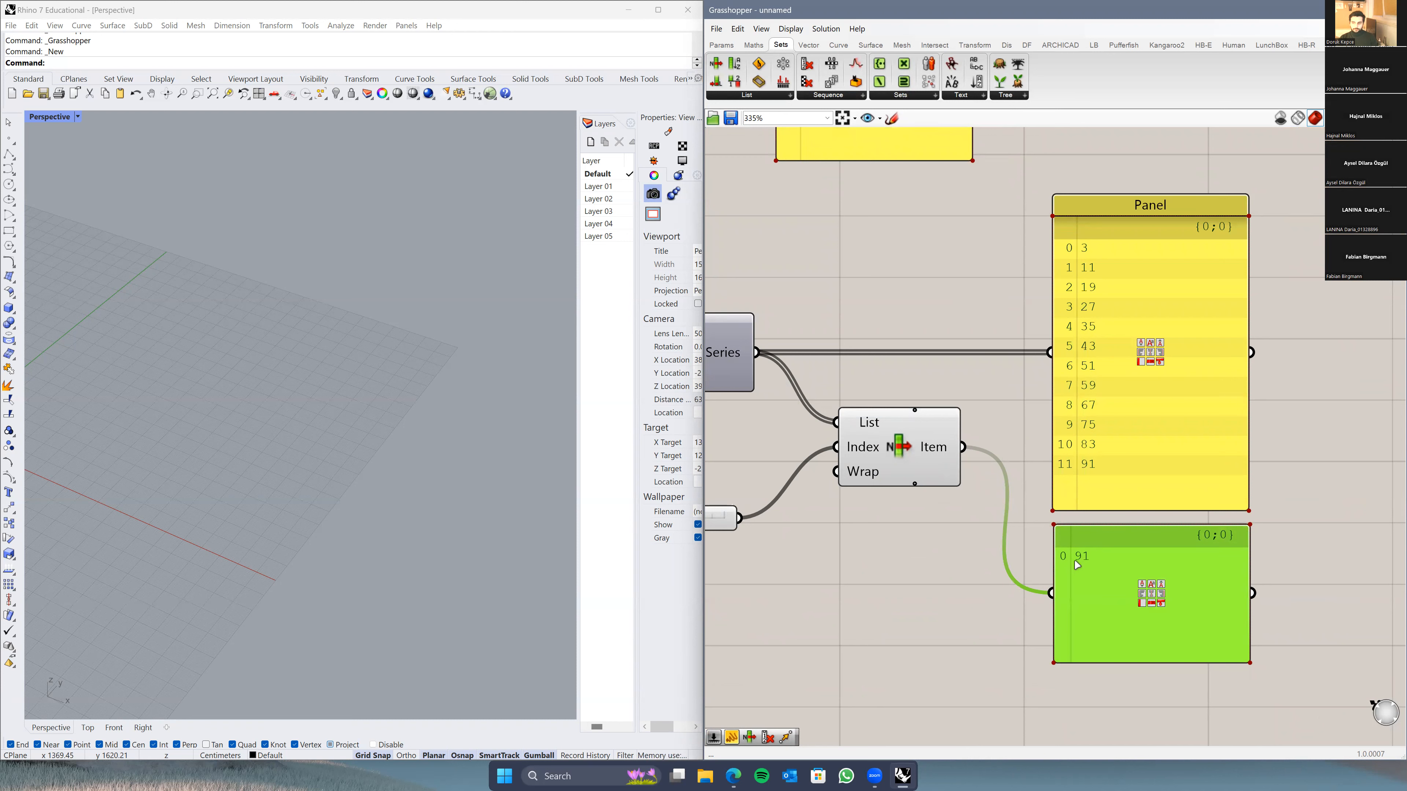
{"action": "mouse_move", "coordinate": [930, 459]}
{"action": "right_click_drag", "start_coordinate": [846, 524], "coordinate": [921, 471]}
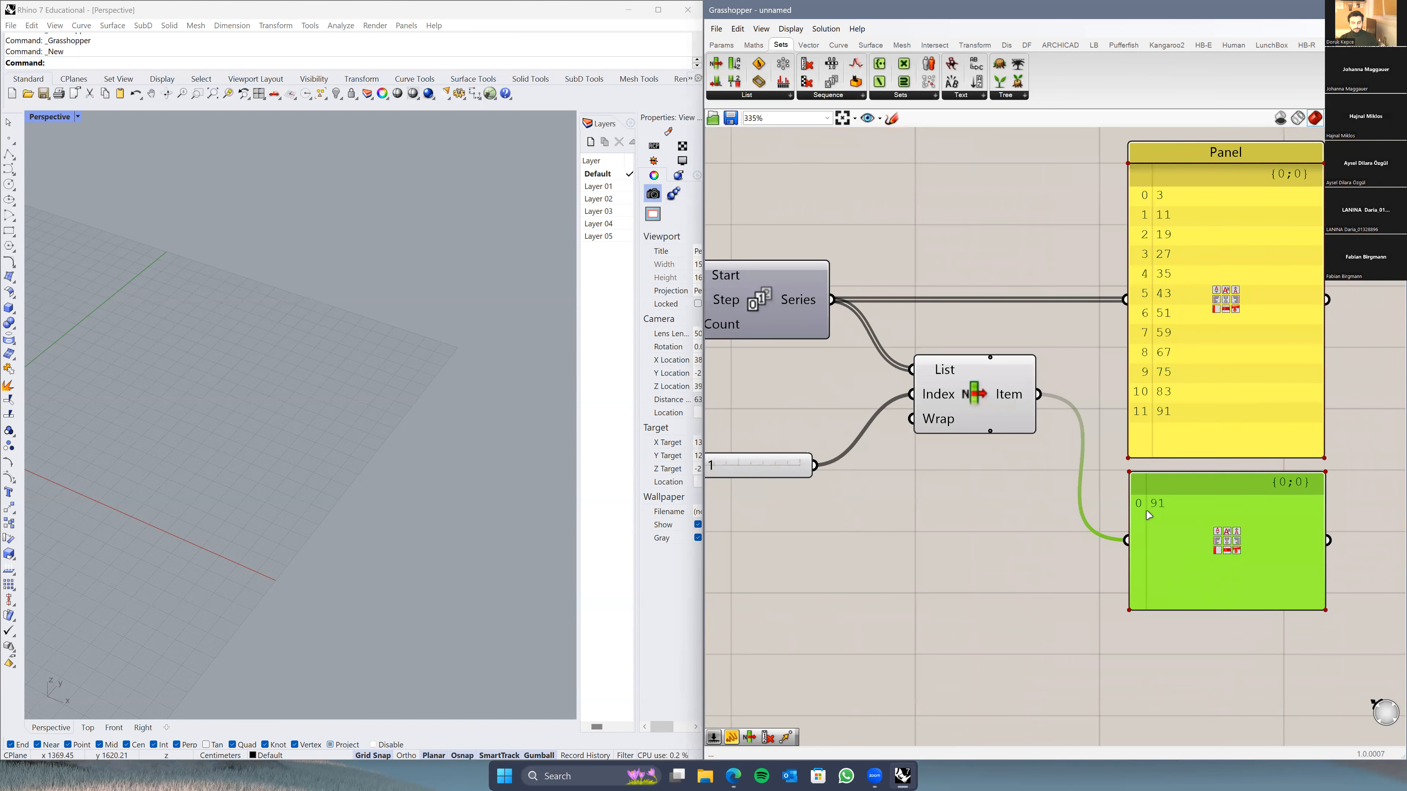
{"action": "right_click_drag", "start_coordinate": [890, 536], "coordinate": [1049, 492]}
{"action": "left_click_drag", "start_coordinate": [799, 424], "coordinate": [861, 354]}
{"action": "right_click_drag", "start_coordinate": [1088, 432], "coordinate": [950, 582]}
{"action": "left_click", "coordinate": [1014, 526]}
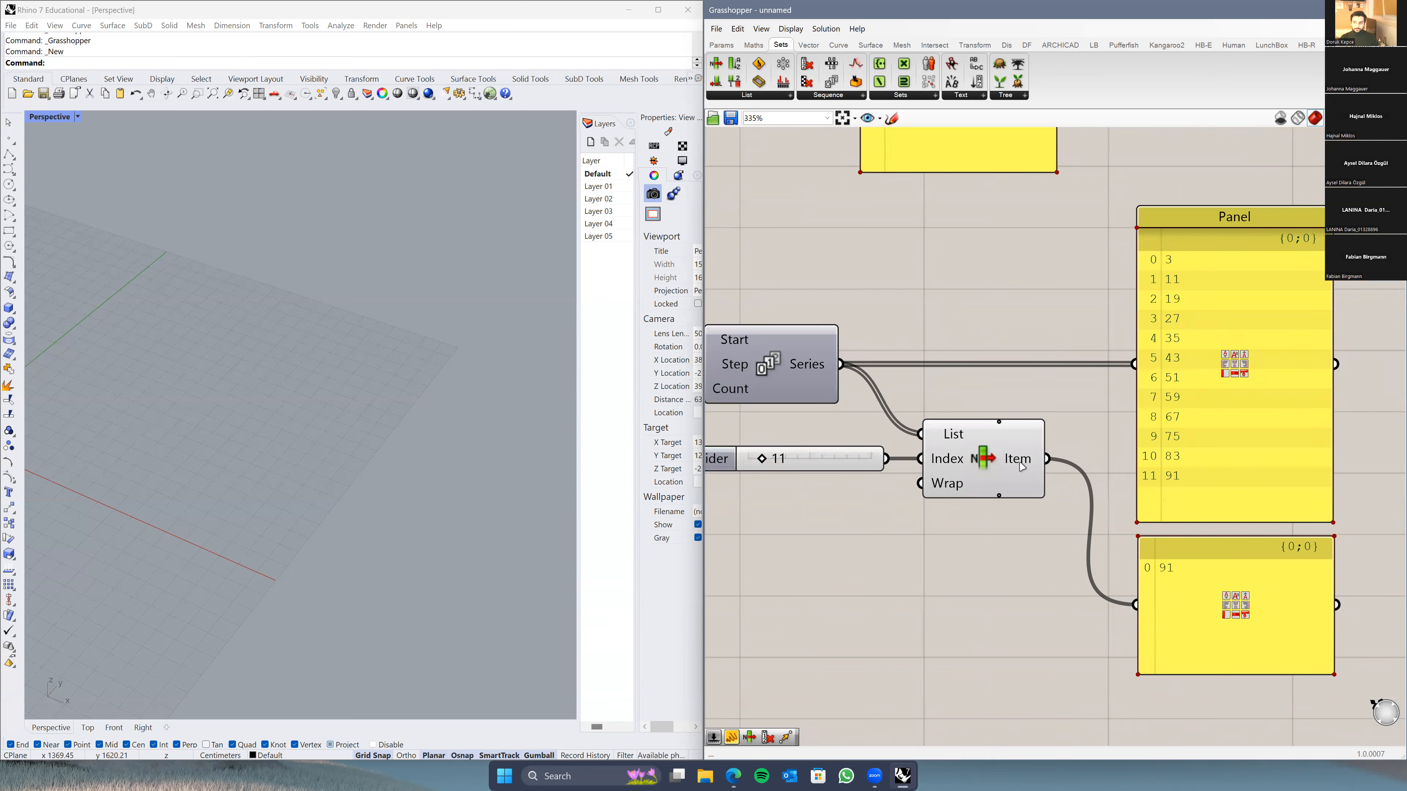
Step: Align the lower Panel, now showing 91, with the upper Panel
{"action": "mouse_move", "coordinate": [1022, 467]}
{"action": "left_click", "coordinate": [1190, 572]}
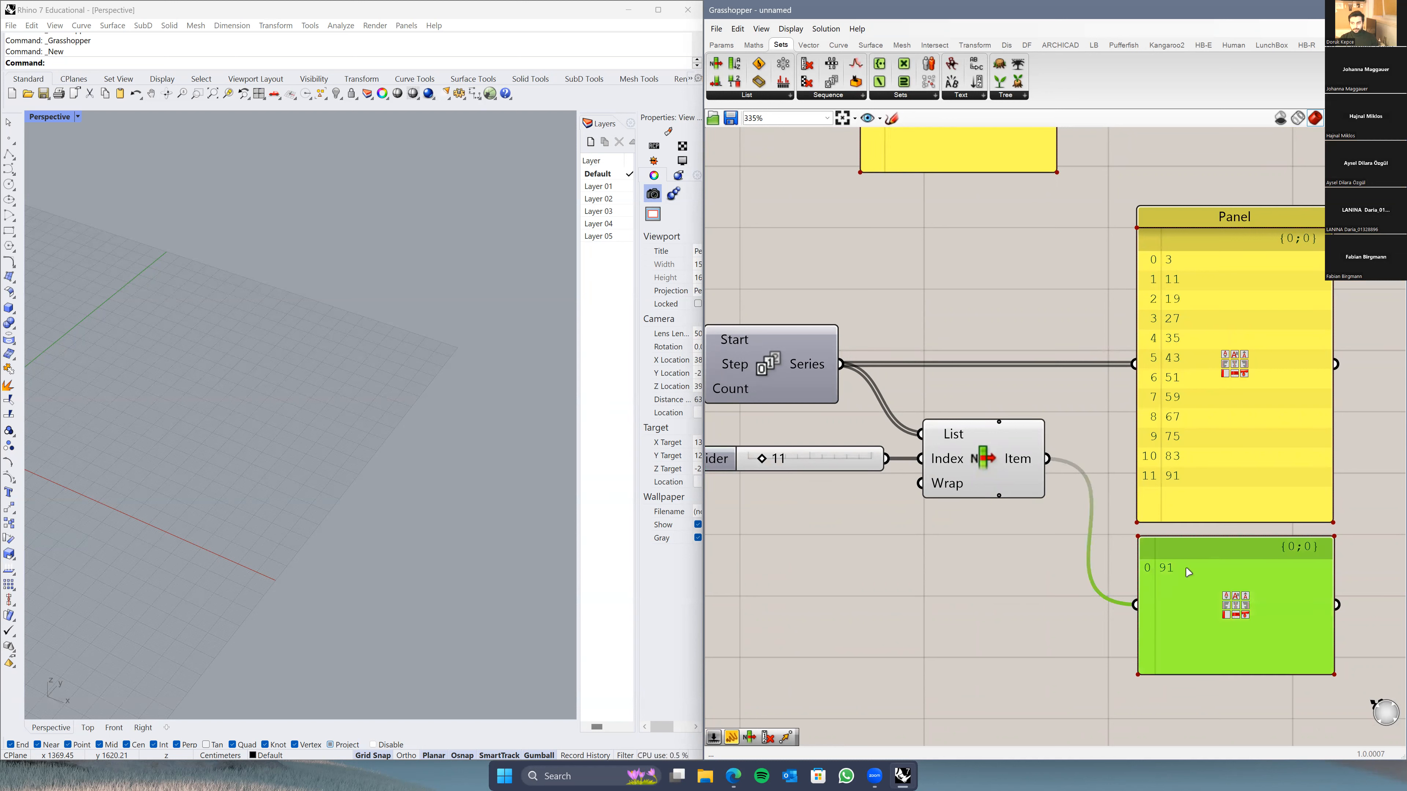
{"action": "left_click", "coordinate": [1202, 431]}
{"action": "left_click", "coordinate": [1194, 580]}
{"action": "left_click_drag", "start_coordinate": [1182, 575], "coordinate": [1188, 580]}
{"action": "left_click", "coordinate": [1036, 576]}
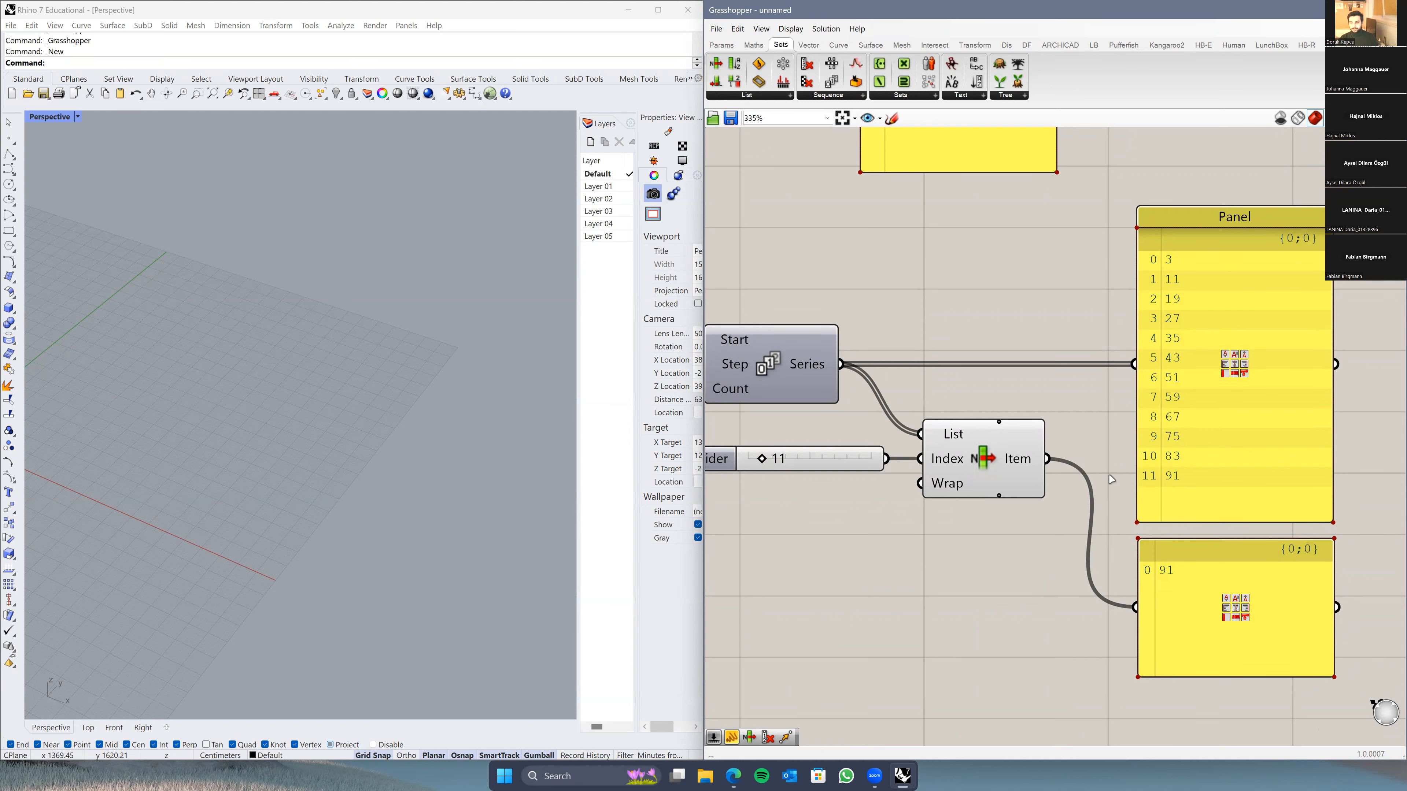
{"action": "scroll", "coordinate": [1066, 573], "scroll_direction": "down", "scroll_amount": 3}
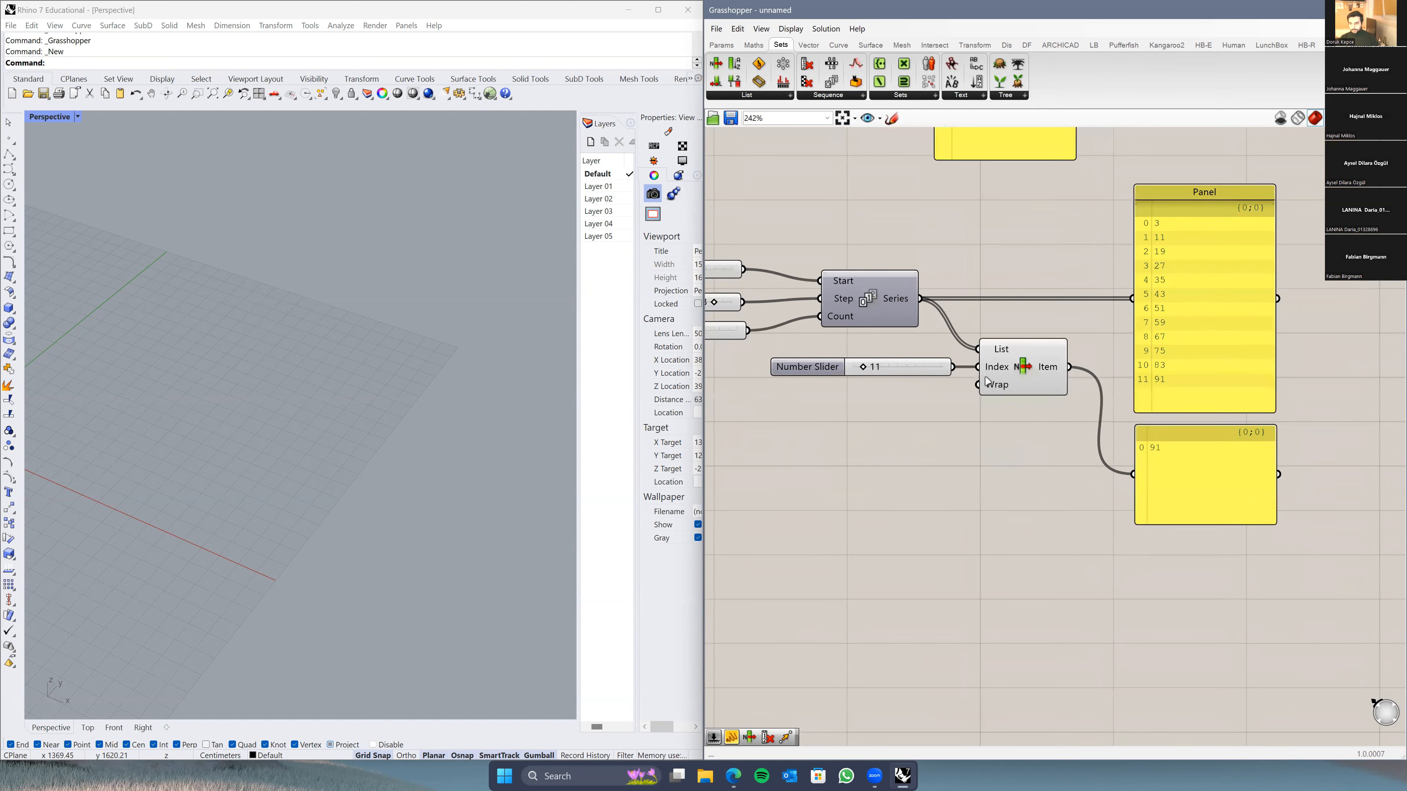
Step: Test the index slider at 3, then delete the slider from the canvas
{"action": "left_click_drag", "start_coordinate": [862, 367], "coordinate": [856, 368]}
{"action": "scroll", "coordinate": [941, 388], "scroll_direction": "up", "scroll_amount": 2}
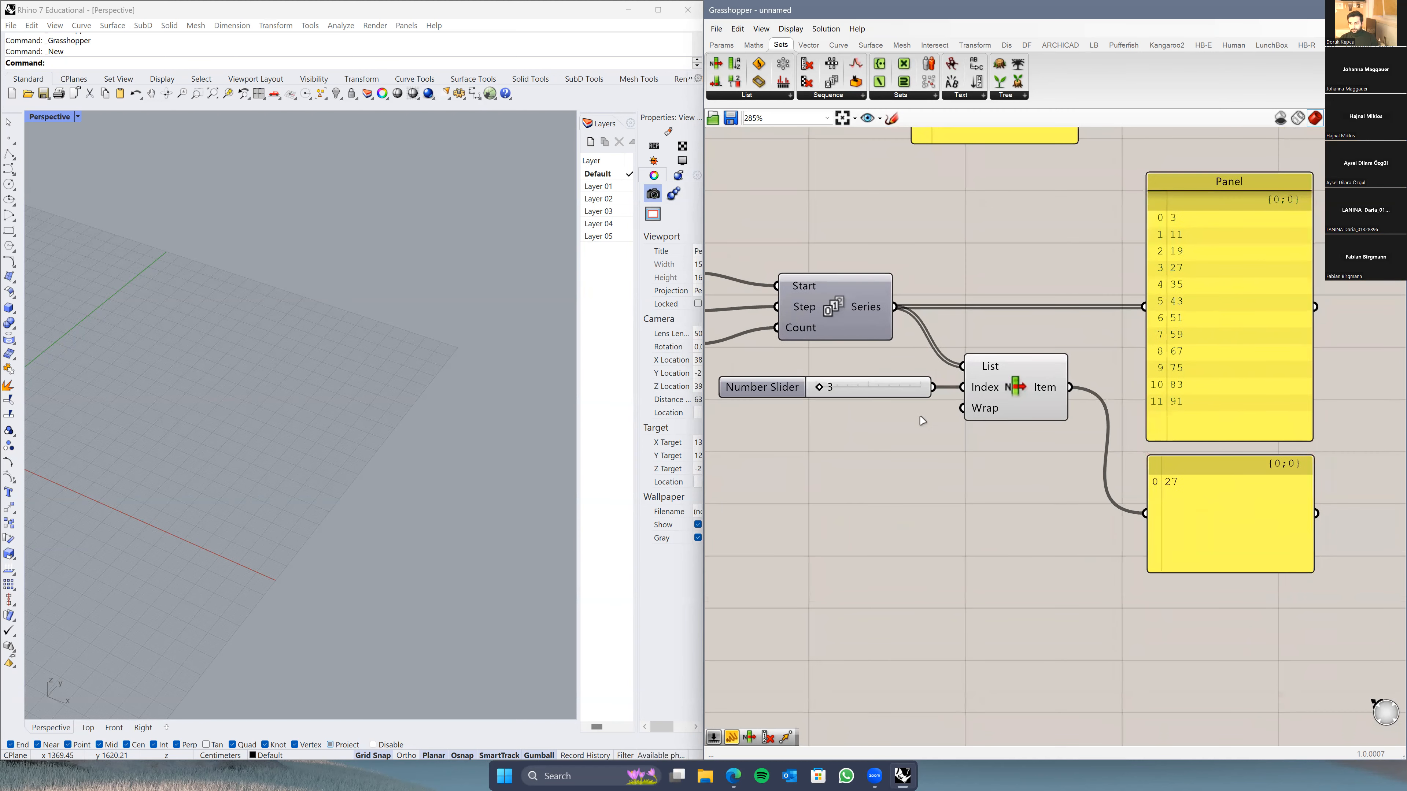
{"action": "left_click_drag", "start_coordinate": [1152, 274], "coordinate": [1153, 274]}
{"action": "right_click_drag", "start_coordinate": [926, 504], "coordinate": [936, 443]}
{"action": "right_click_drag", "start_coordinate": [908, 366], "coordinate": [984, 399]}
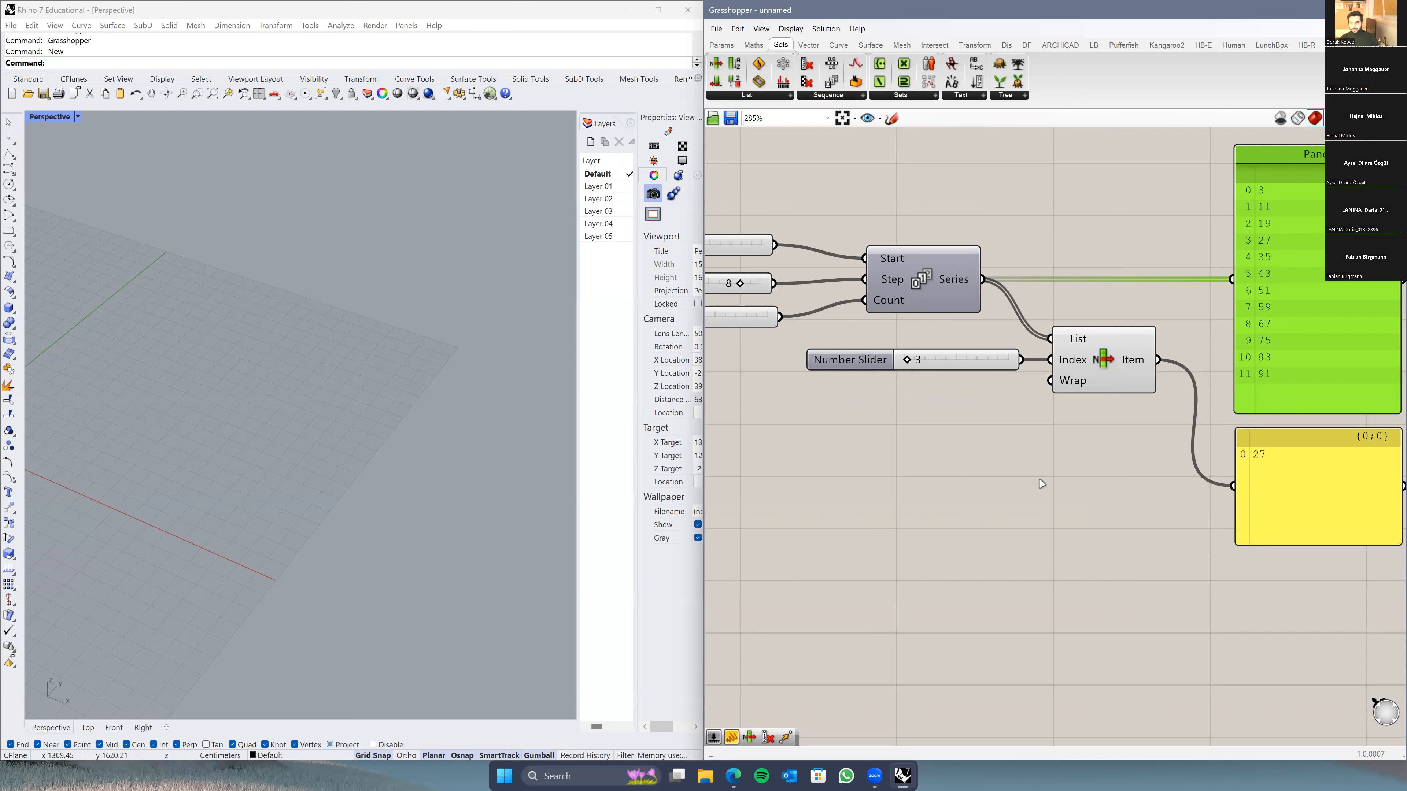
{"action": "left_click", "coordinate": [882, 370]}
{"action": "key", "text": "Delete"}
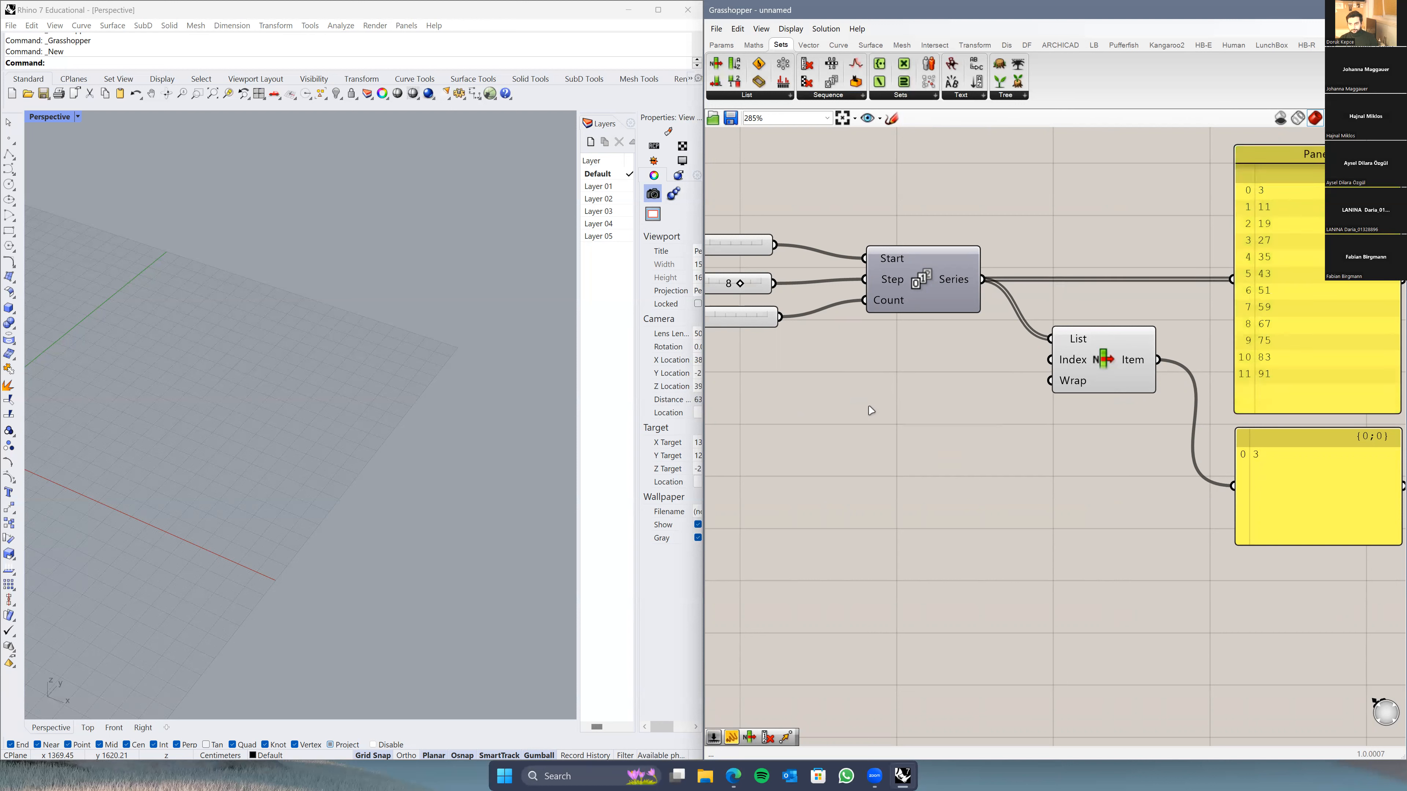
Step: Create a Panel with the " shortcut, stretch it taller, and start editing its contents to 2, 6, 9
{"action": "double_click", "coordinate": [883, 393]}
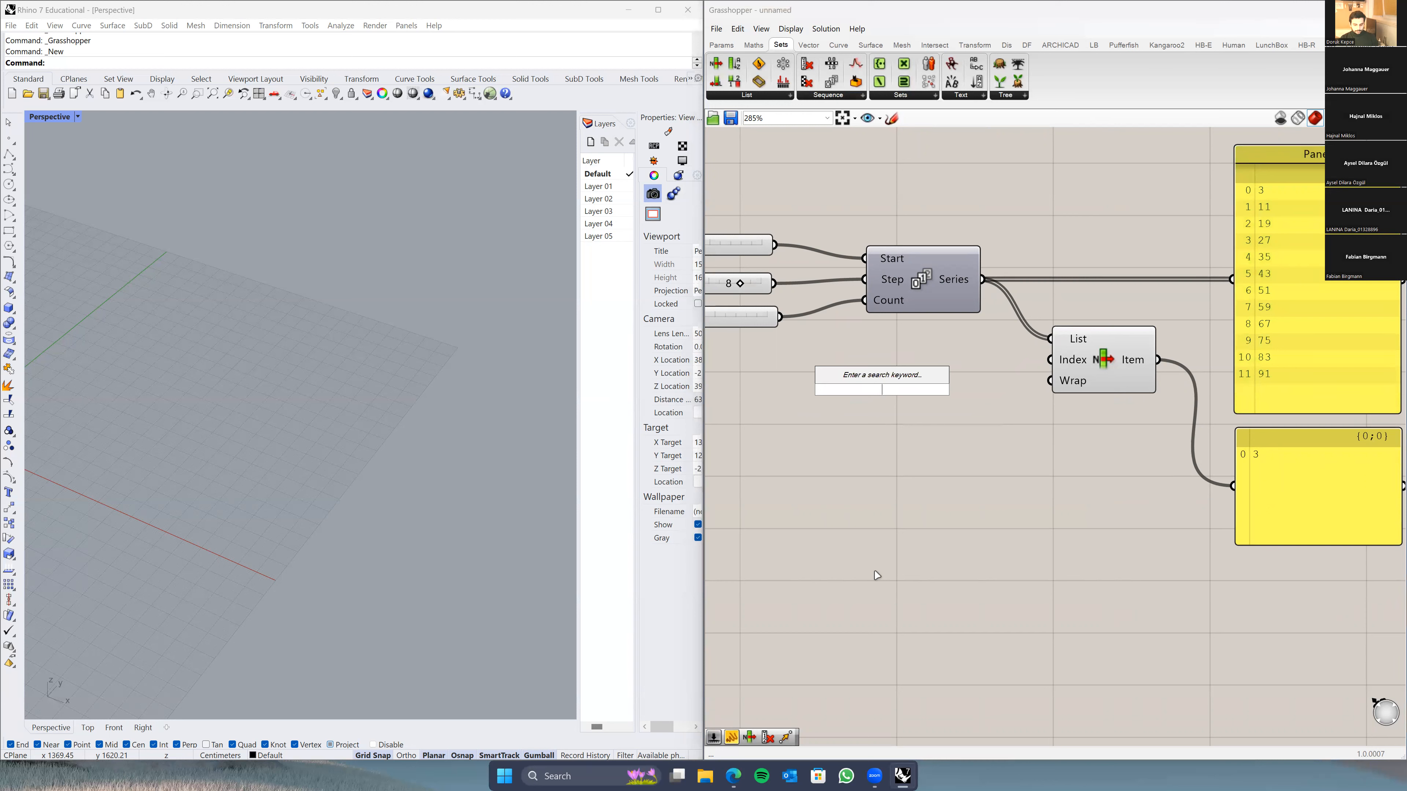
{"action": "type", "text": "\"2"}
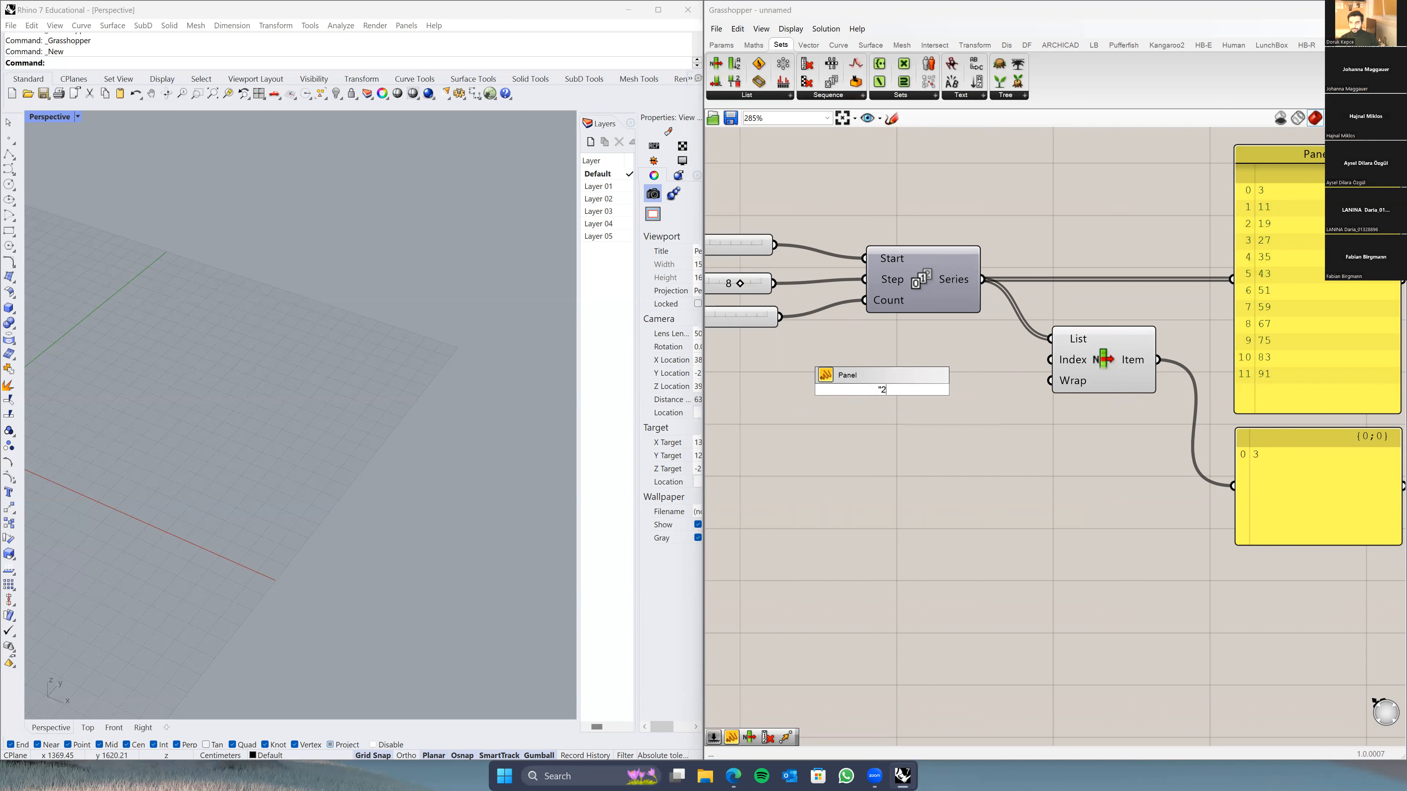
{"action": "key", "text": "Return"}
{"action": "left_click_drag", "start_coordinate": [889, 407], "coordinate": [889, 519]}
{"action": "double_click", "coordinate": [902, 455]}
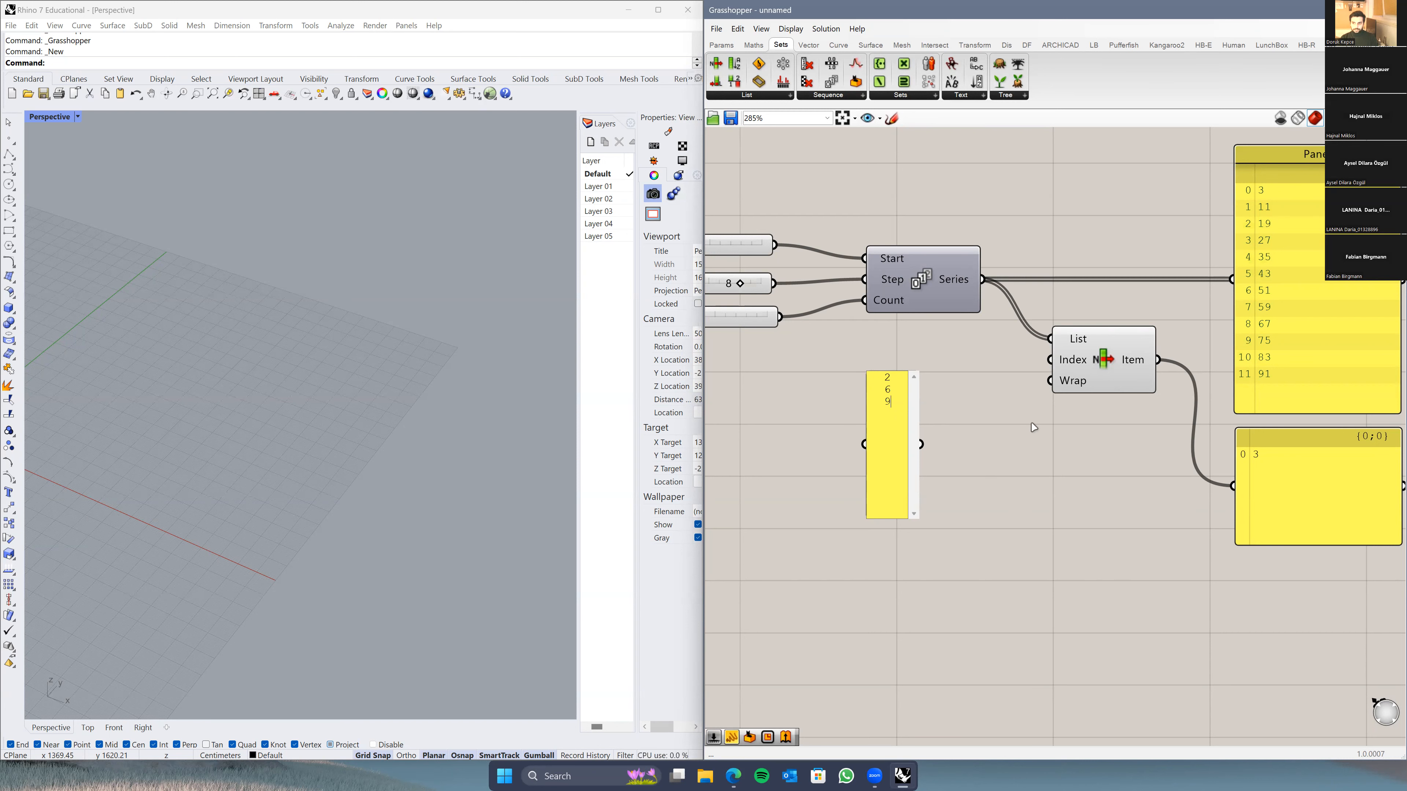
Step: Commit the 2, 6, 9 values and wire the panel into List Item's Index input
{"action": "left_click", "coordinate": [902, 702]}
{"action": "right_click_drag", "start_coordinate": [956, 512], "coordinate": [919, 544]}
{"action": "left_click_drag", "start_coordinate": [872, 524], "coordinate": [1010, 398]}
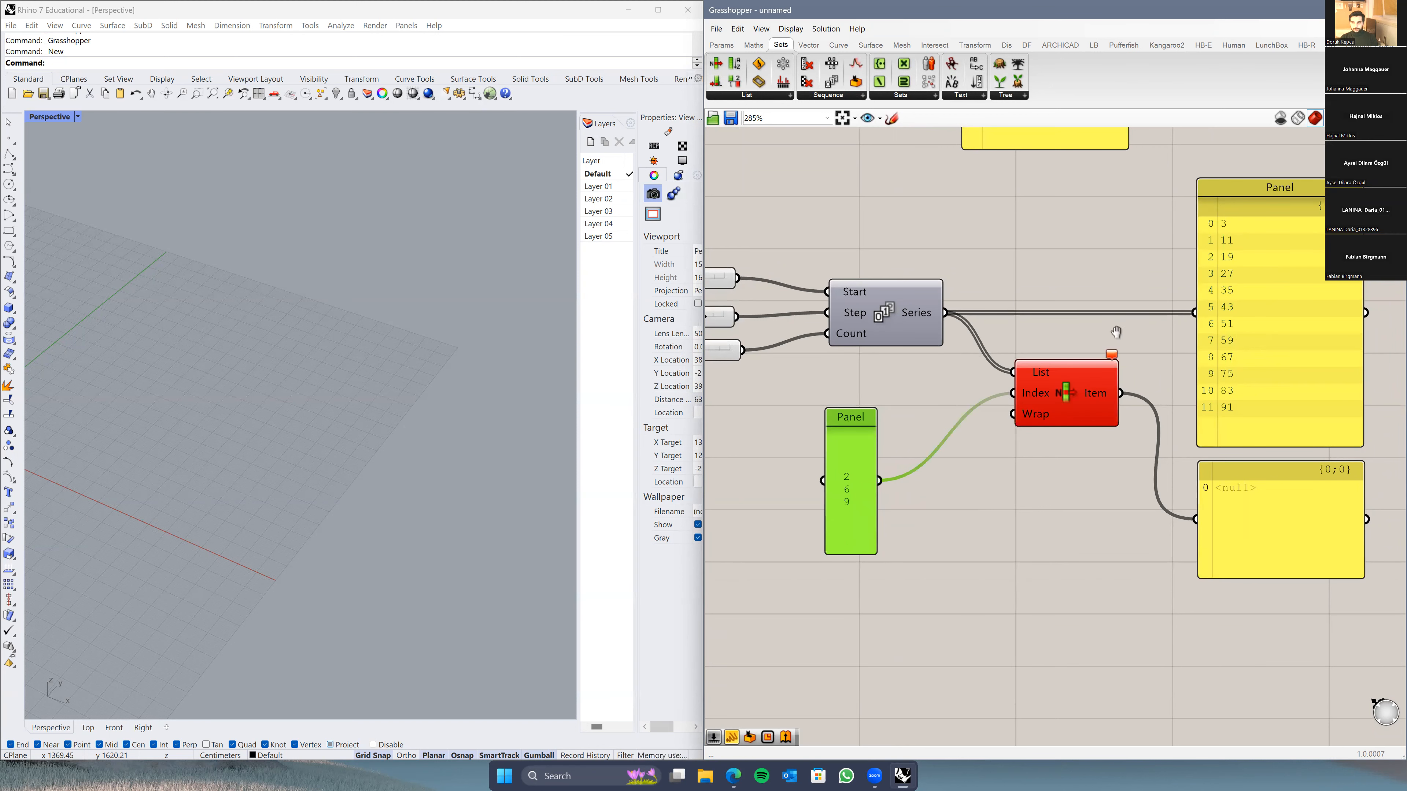
{"action": "scroll", "coordinate": [1128, 336], "scroll_direction": "down", "scroll_amount": 2}
{"action": "left_click_drag", "start_coordinate": [818, 494], "coordinate": [871, 459]}
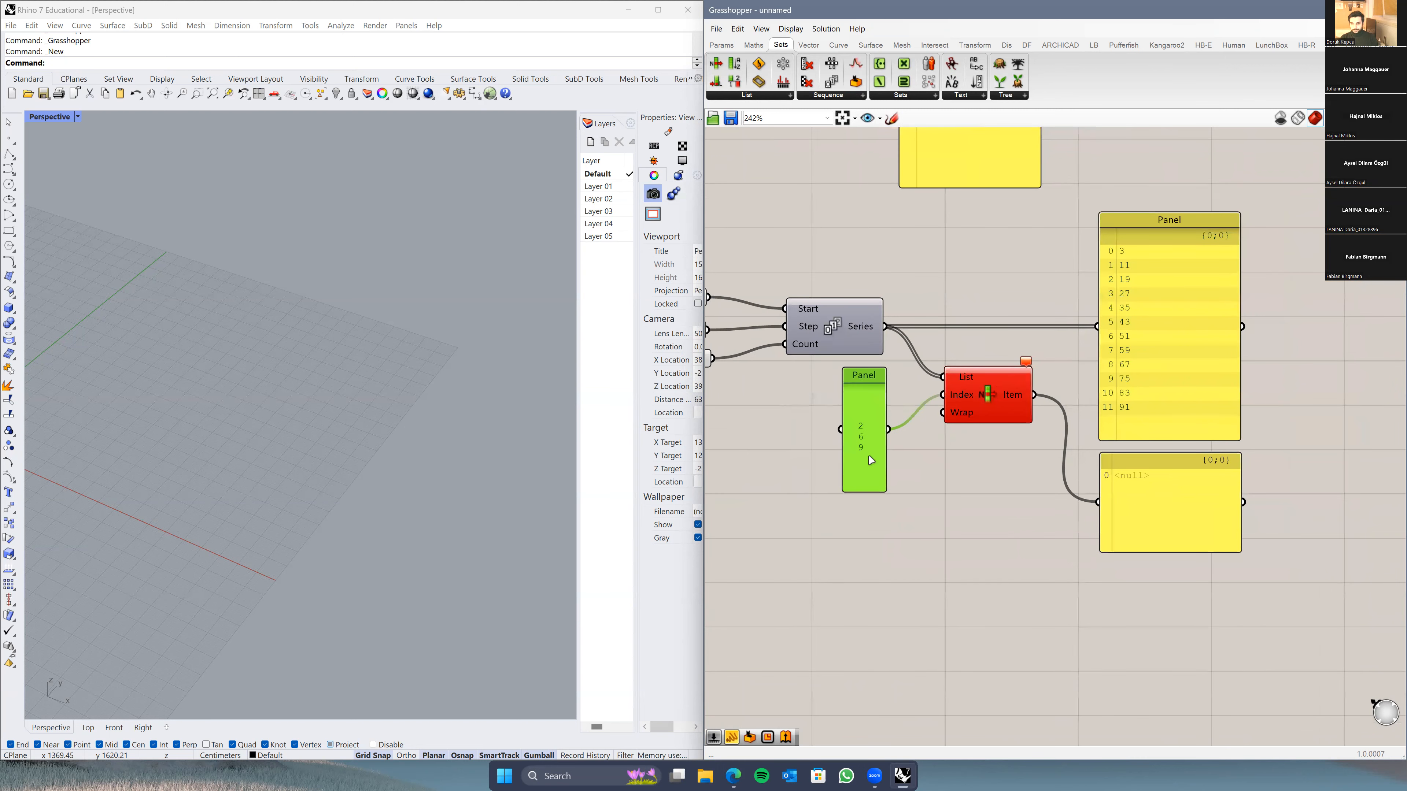
{"action": "scroll", "coordinate": [902, 397], "scroll_direction": "up", "scroll_amount": 4}
{"action": "mouse_move", "coordinate": [1077, 356]}
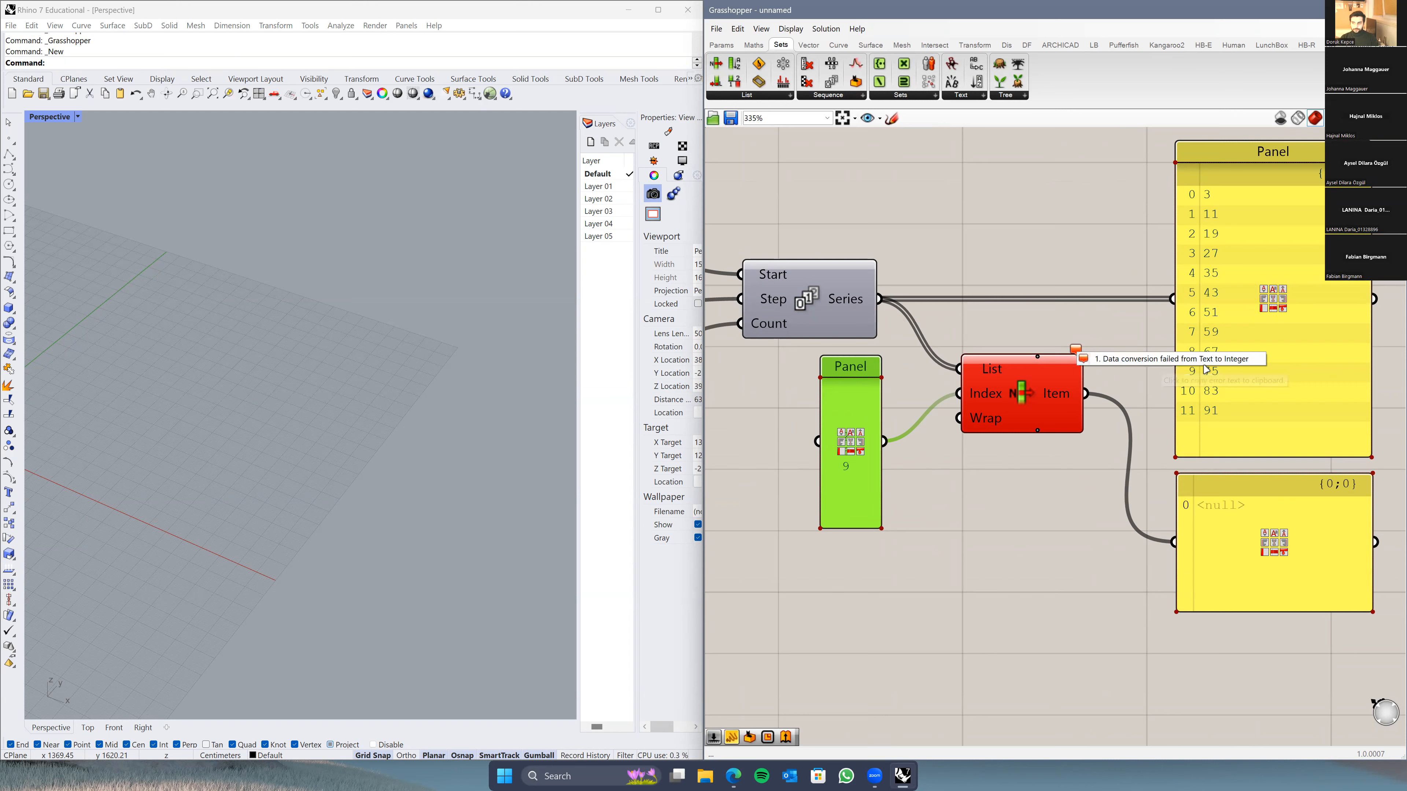
{"action": "left_click", "coordinate": [1008, 487]}
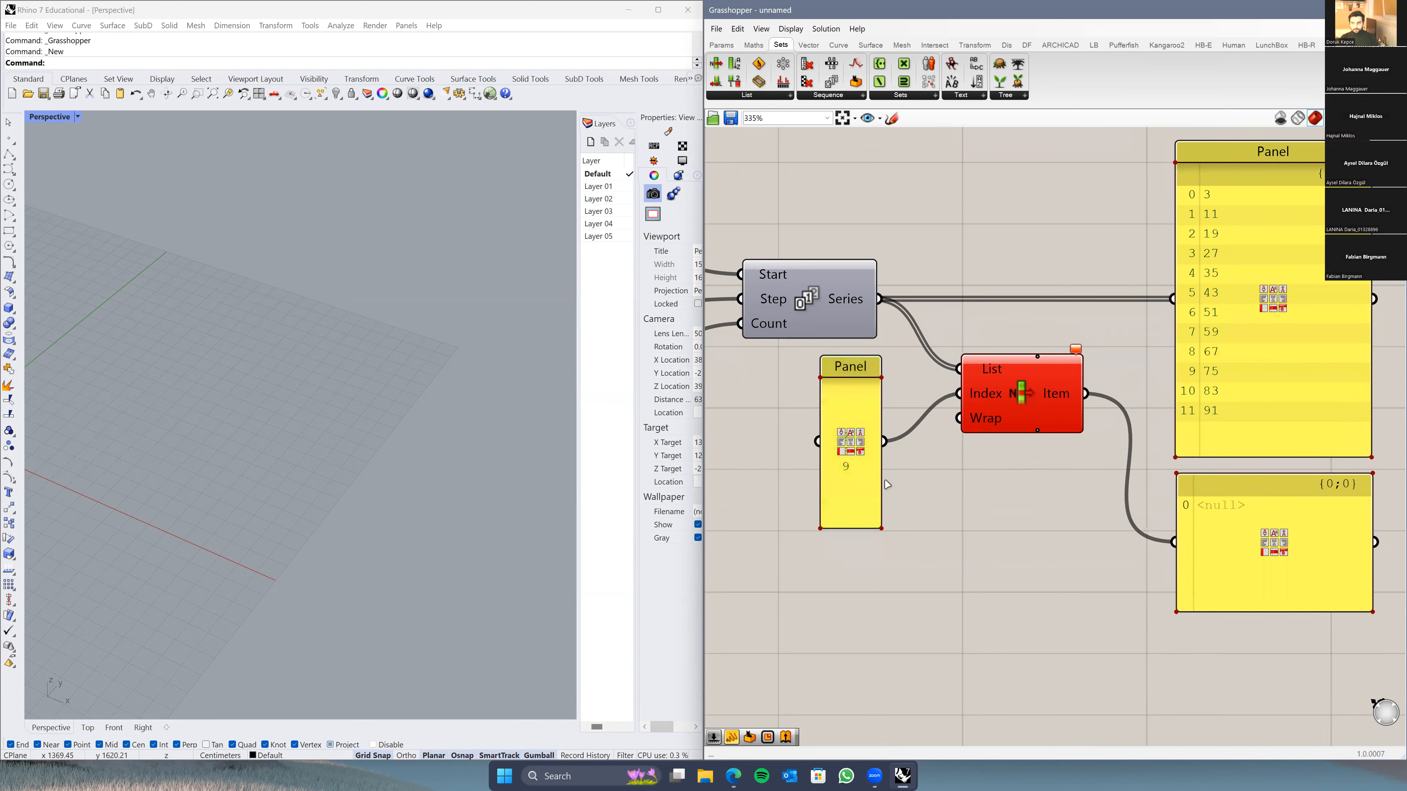
{"action": "scroll", "coordinate": [855, 498], "scroll_direction": "up", "scroll_amount": 1}
{"action": "scroll", "coordinate": [855, 498], "scroll_direction": "down", "scroll_amount": 4}
{"action": "scroll", "coordinate": [861, 467], "scroll_direction": "up", "scroll_amount": 2}
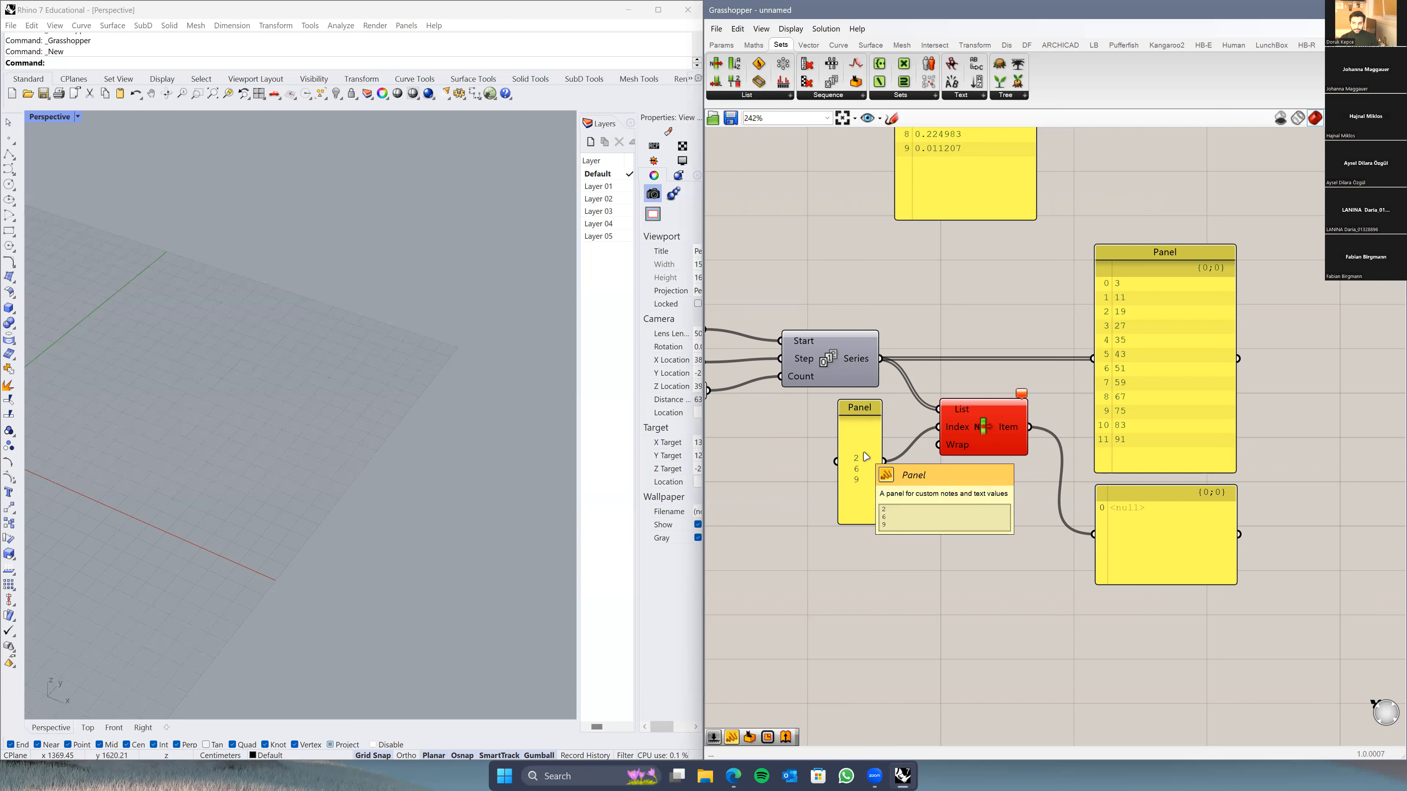
Step: Turn off Multiline Data on the value panel so List Item outputs 19, 51 and 75
{"action": "right_click", "coordinate": [867, 434]}
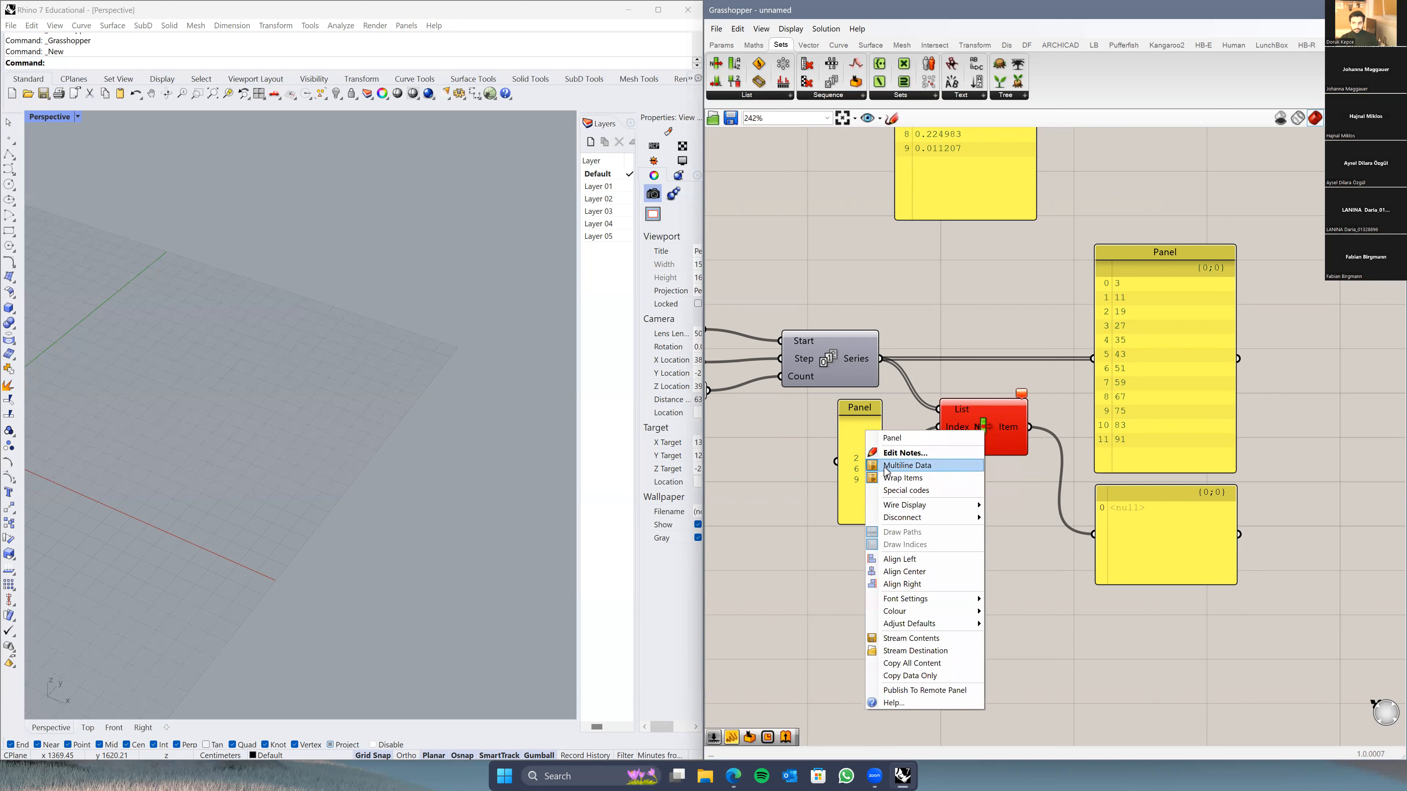
{"action": "left_click", "coordinate": [930, 470]}
{"action": "scroll", "coordinate": [929, 472], "scroll_direction": "up", "scroll_amount": 4}
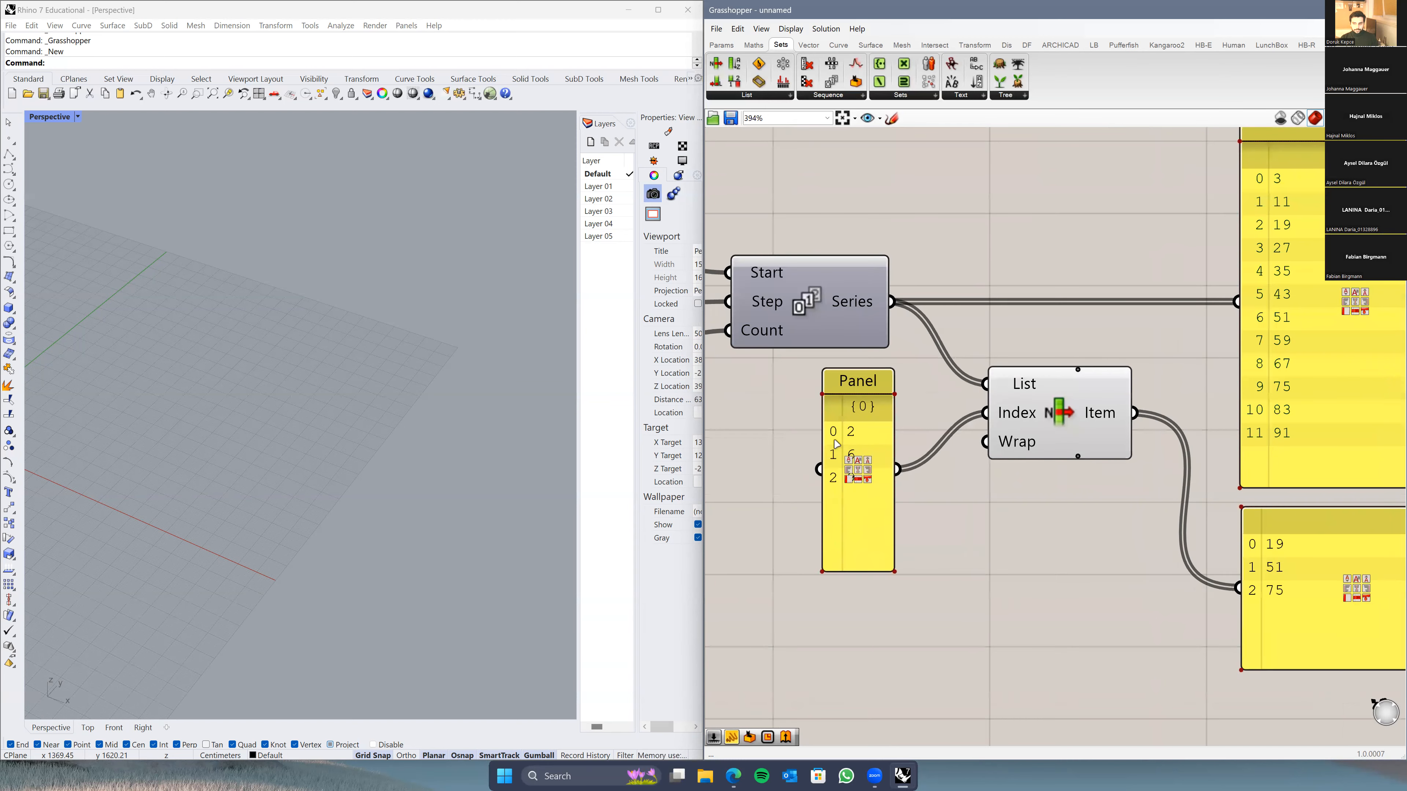
{"action": "scroll", "coordinate": [888, 491], "scroll_direction": "down", "scroll_amount": 2}
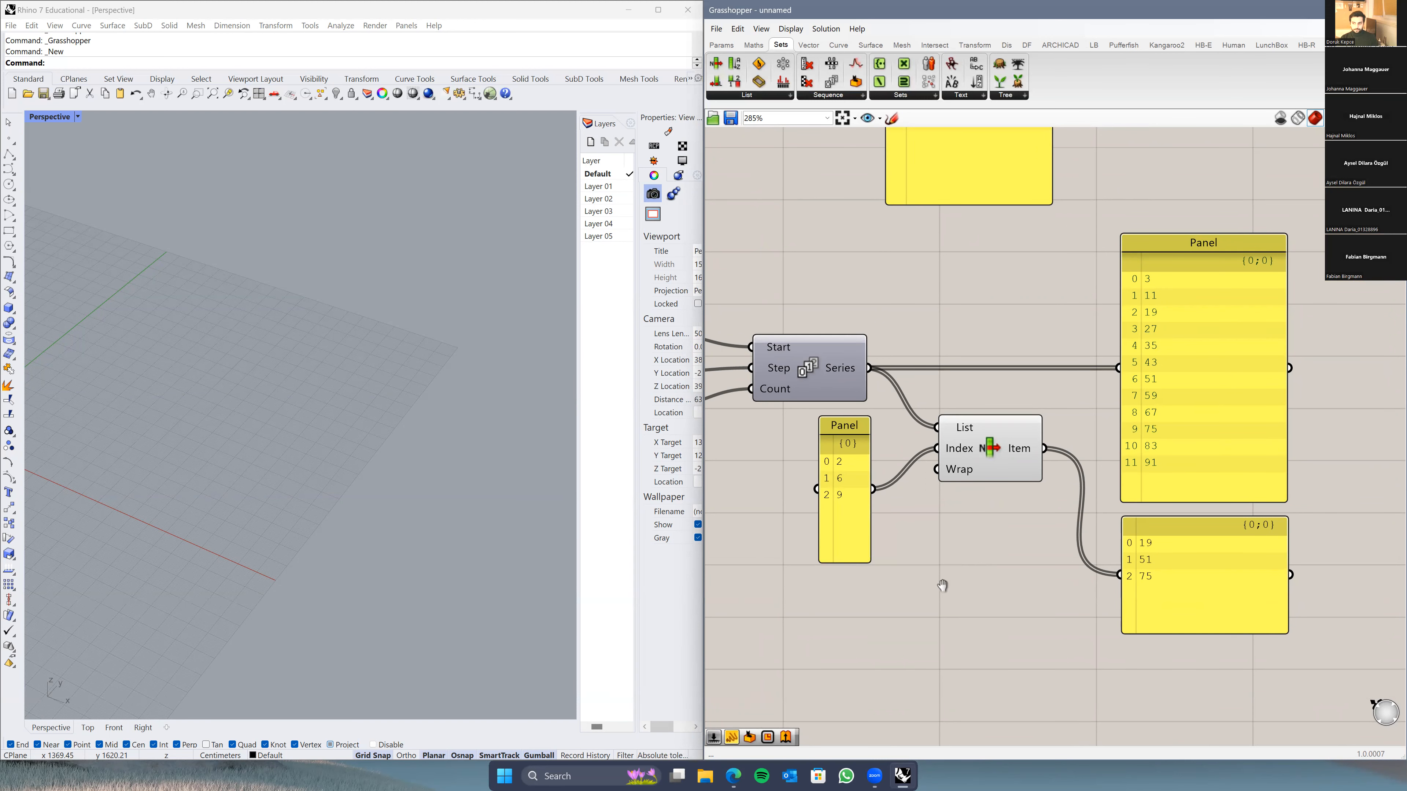
{"action": "right_click_drag", "start_coordinate": [974, 572], "coordinate": [925, 598]}
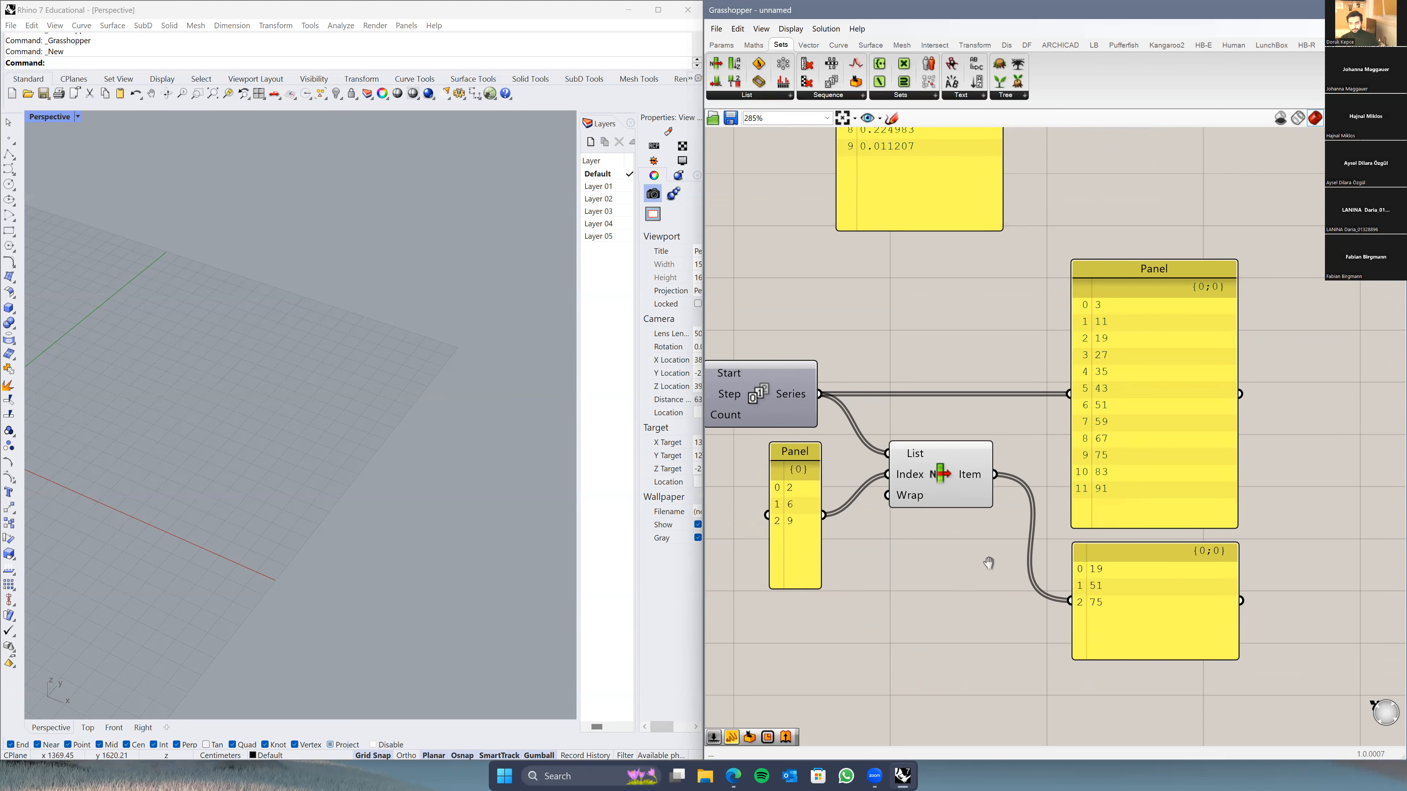
{"action": "right_click_drag", "start_coordinate": [989, 563], "coordinate": [1053, 523]}
{"action": "left_click", "coordinate": [868, 519]}
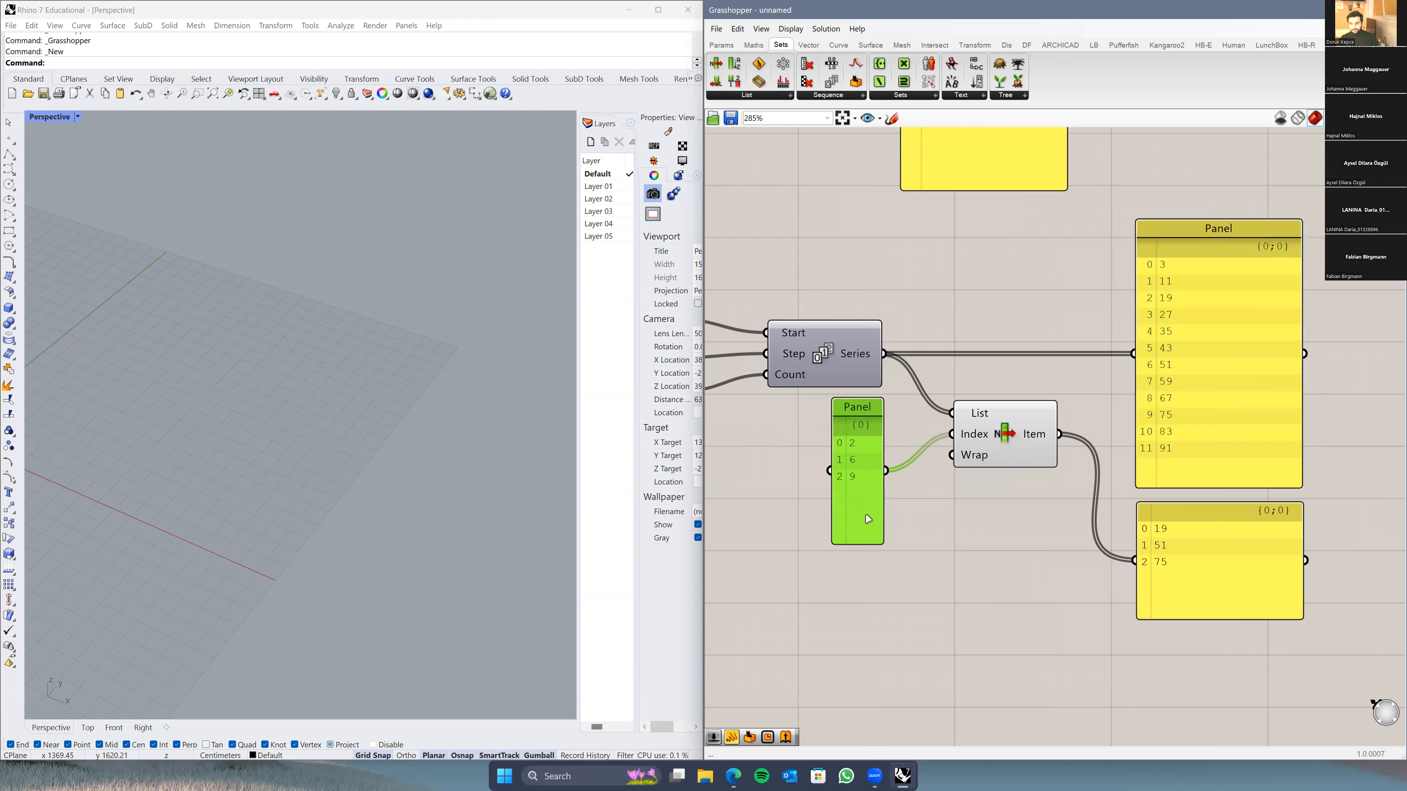
{"action": "scroll", "coordinate": [996, 569], "scroll_direction": "down", "scroll_amount": 3}
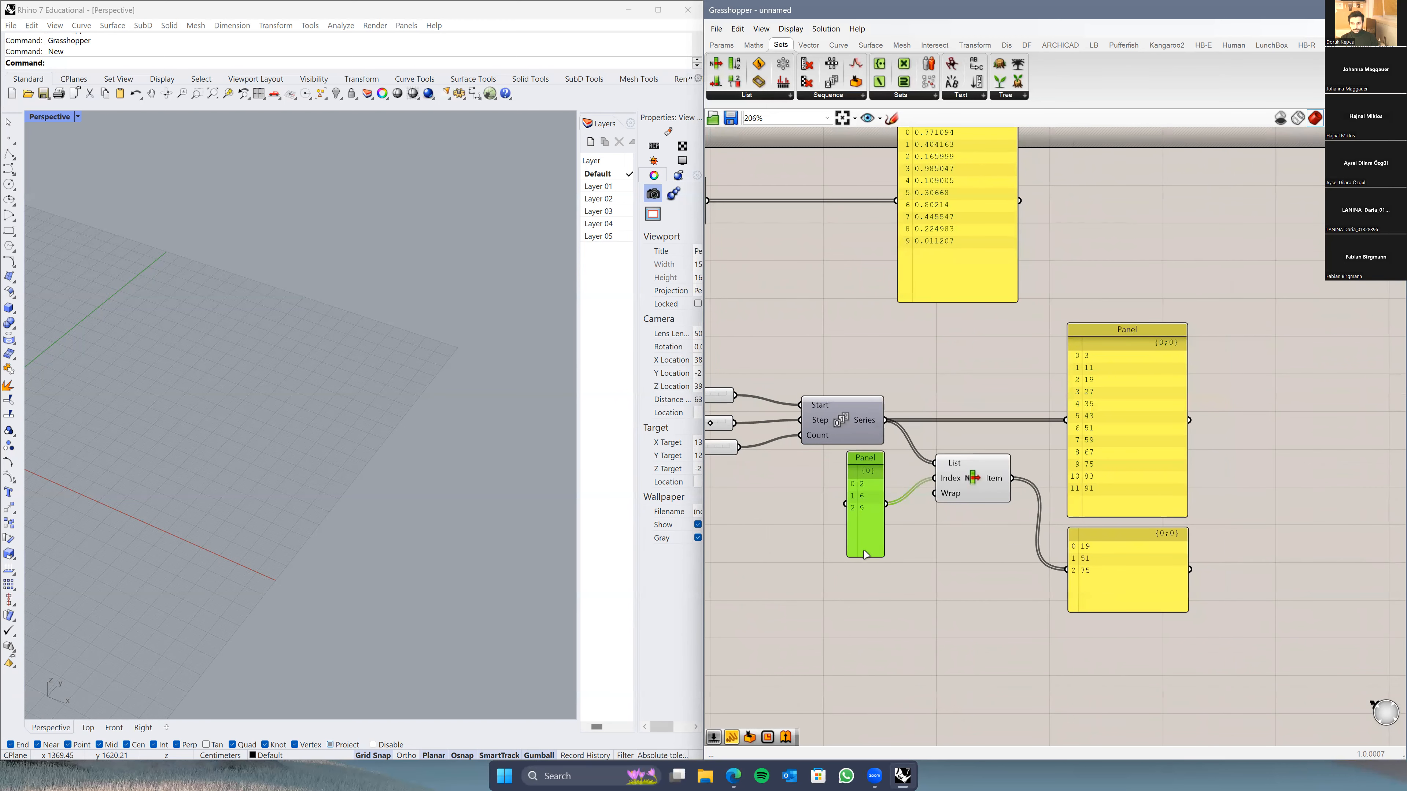
{"action": "scroll", "coordinate": [850, 546], "scroll_direction": "up", "scroll_amount": 2}
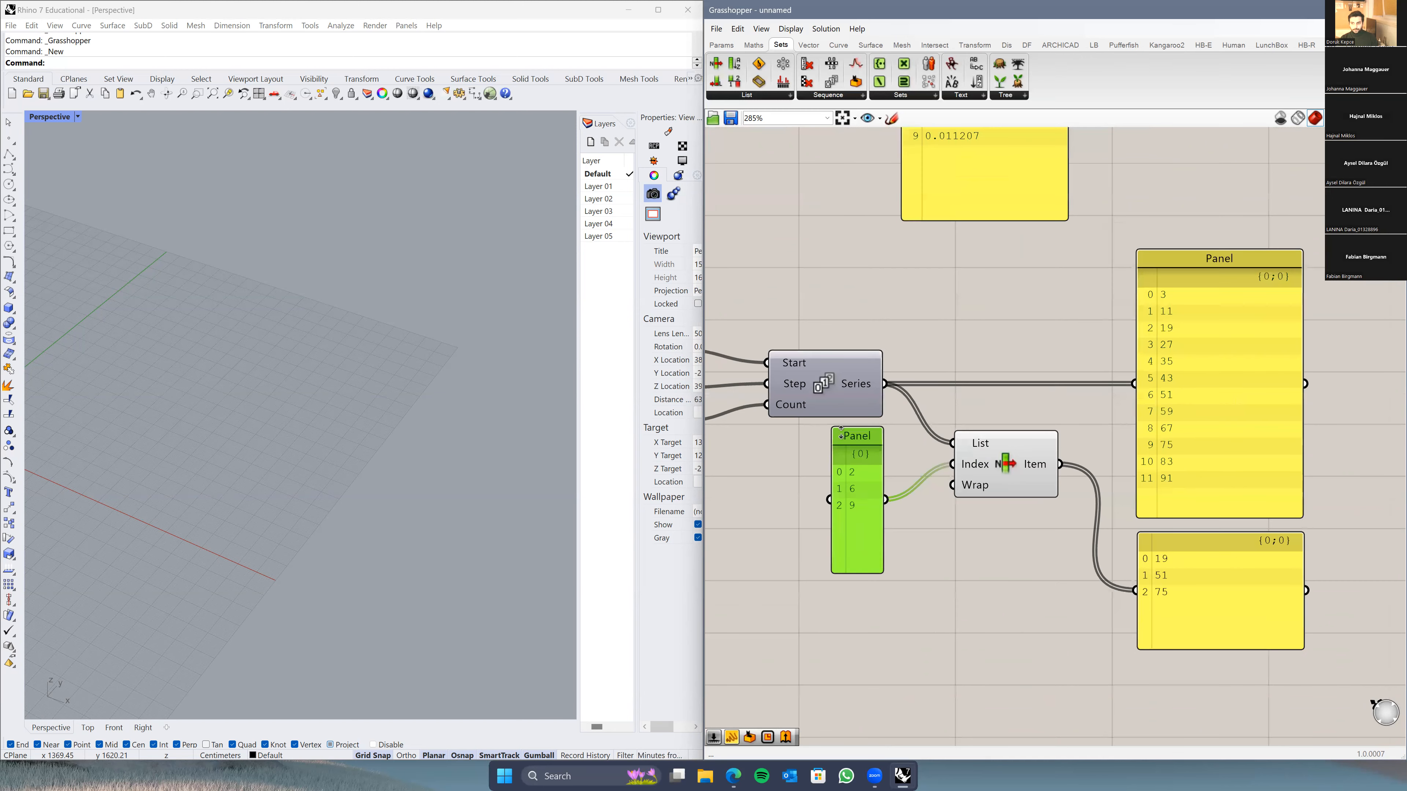
{"action": "scroll", "coordinate": [864, 581], "scroll_direction": "right", "scroll_amount": 3}
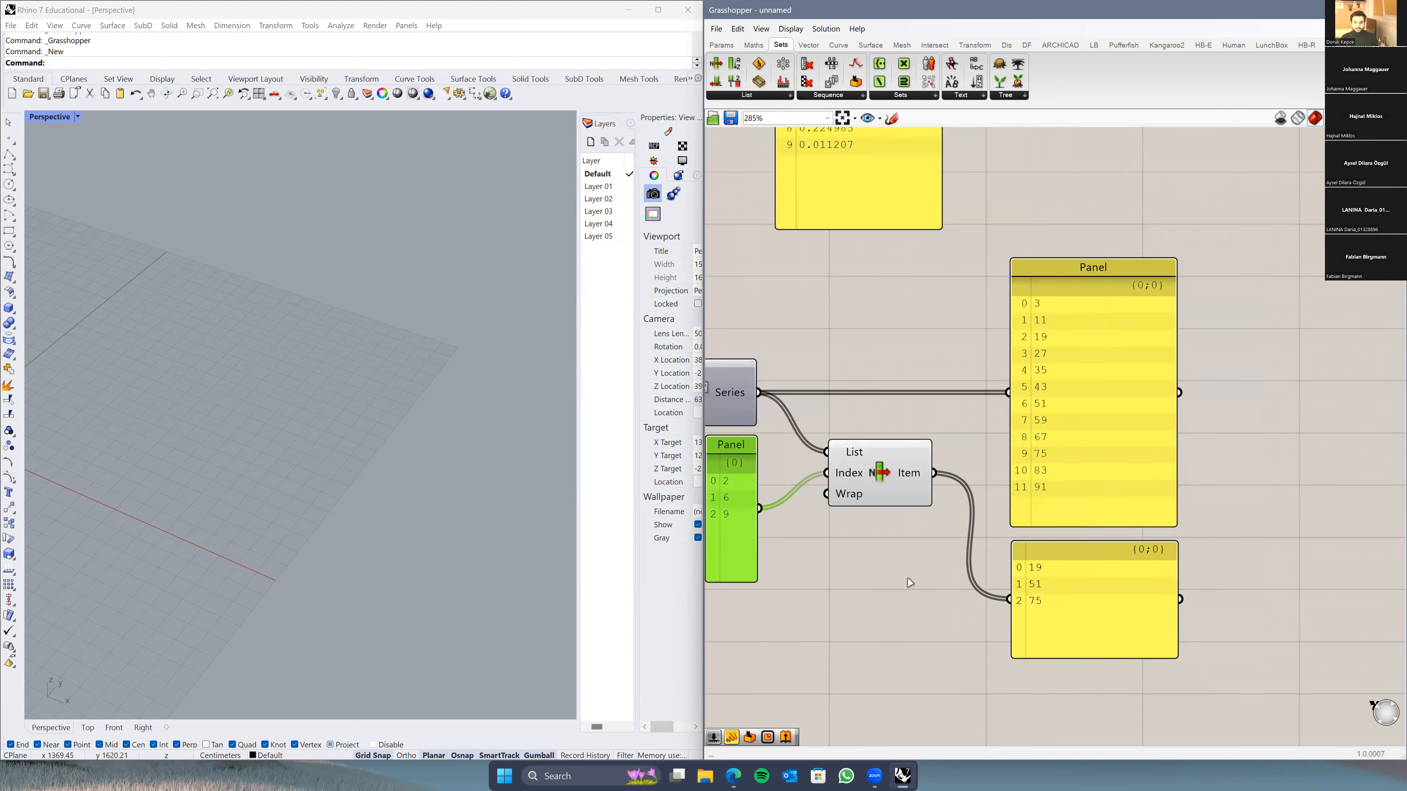
{"action": "right_click_drag", "start_coordinate": [908, 579], "coordinate": [988, 555]}
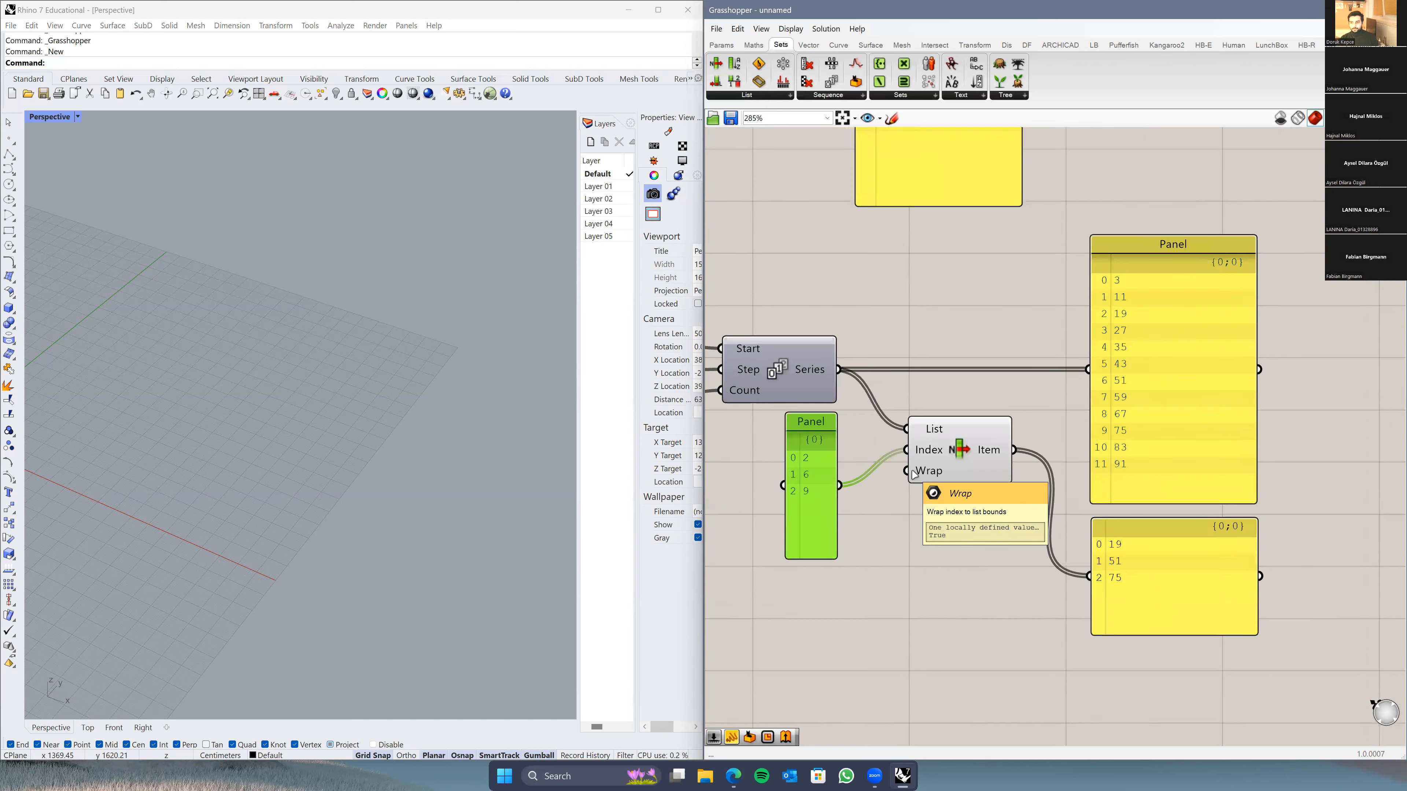
{"action": "scroll", "coordinate": [909, 473], "scroll_direction": "down", "scroll_amount": 2}
{"action": "right_click_drag", "start_coordinate": [899, 503], "coordinate": [1045, 436]}
{"action": "scroll", "coordinate": [1043, 436], "scroll_direction": "down", "scroll_amount": 3}
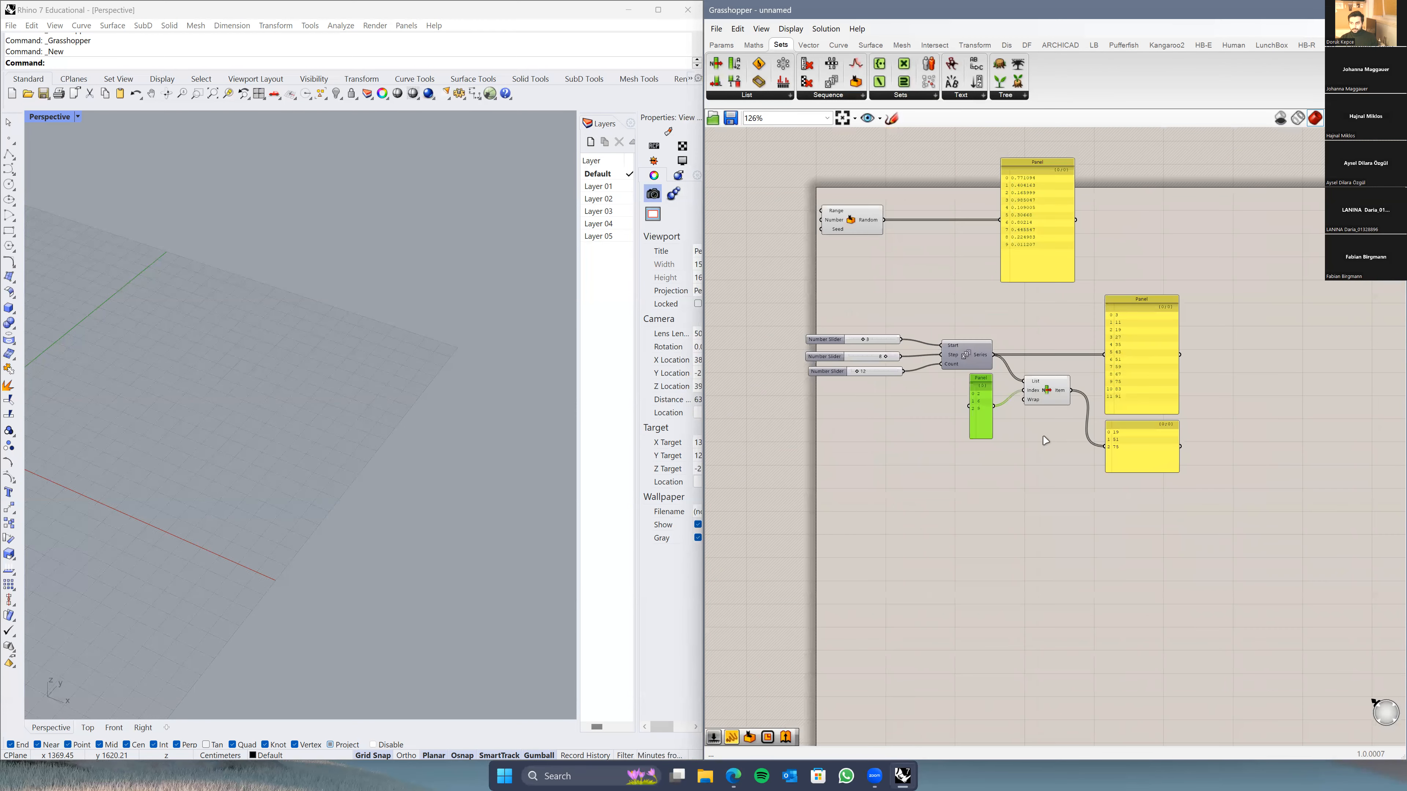
Step: Duplicate the three sliders and the Series component, placing the copies below the originals
{"action": "scroll", "coordinate": [1045, 441], "scroll_direction": "down", "scroll_amount": 1}
{"action": "left_click_drag", "start_coordinate": [996, 439], "coordinate": [1025, 478]}
{"action": "left_click_drag", "start_coordinate": [1000, 334], "coordinate": [917, 428]}
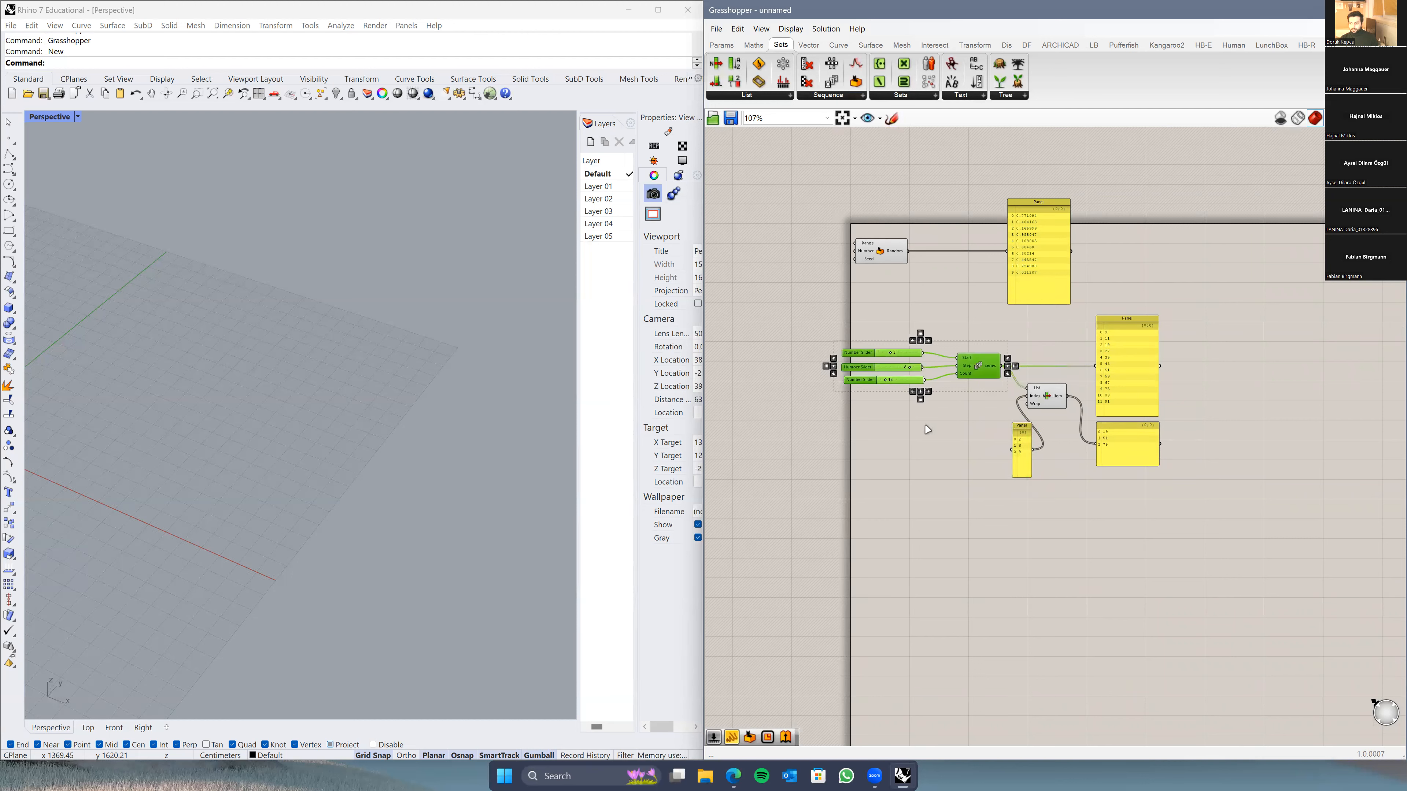
{"action": "key", "text": "ctrl+v"}
{"action": "left_click_drag", "start_coordinate": [980, 376], "coordinate": [976, 561]}
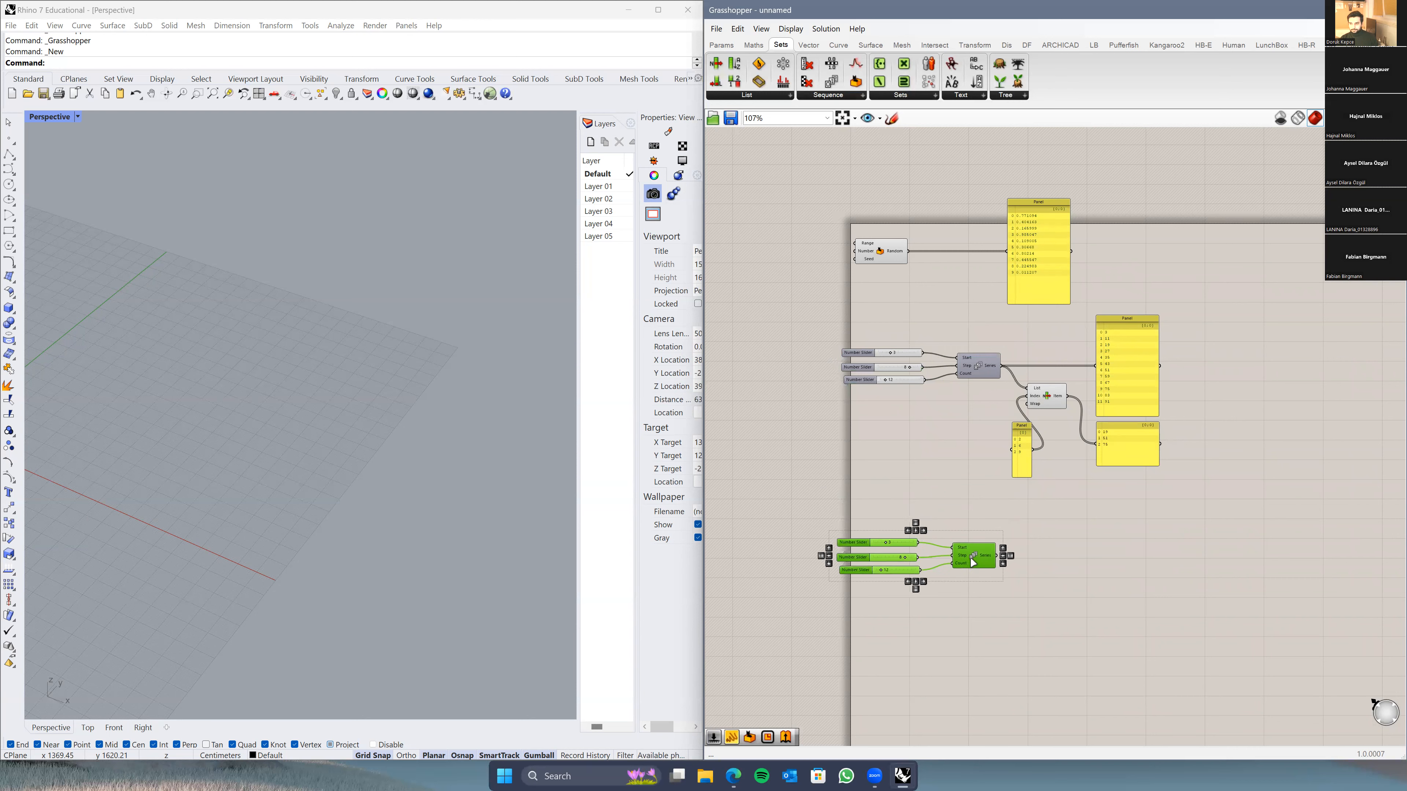
{"action": "right_click_drag", "start_coordinate": [1075, 542], "coordinate": [991, 523]}
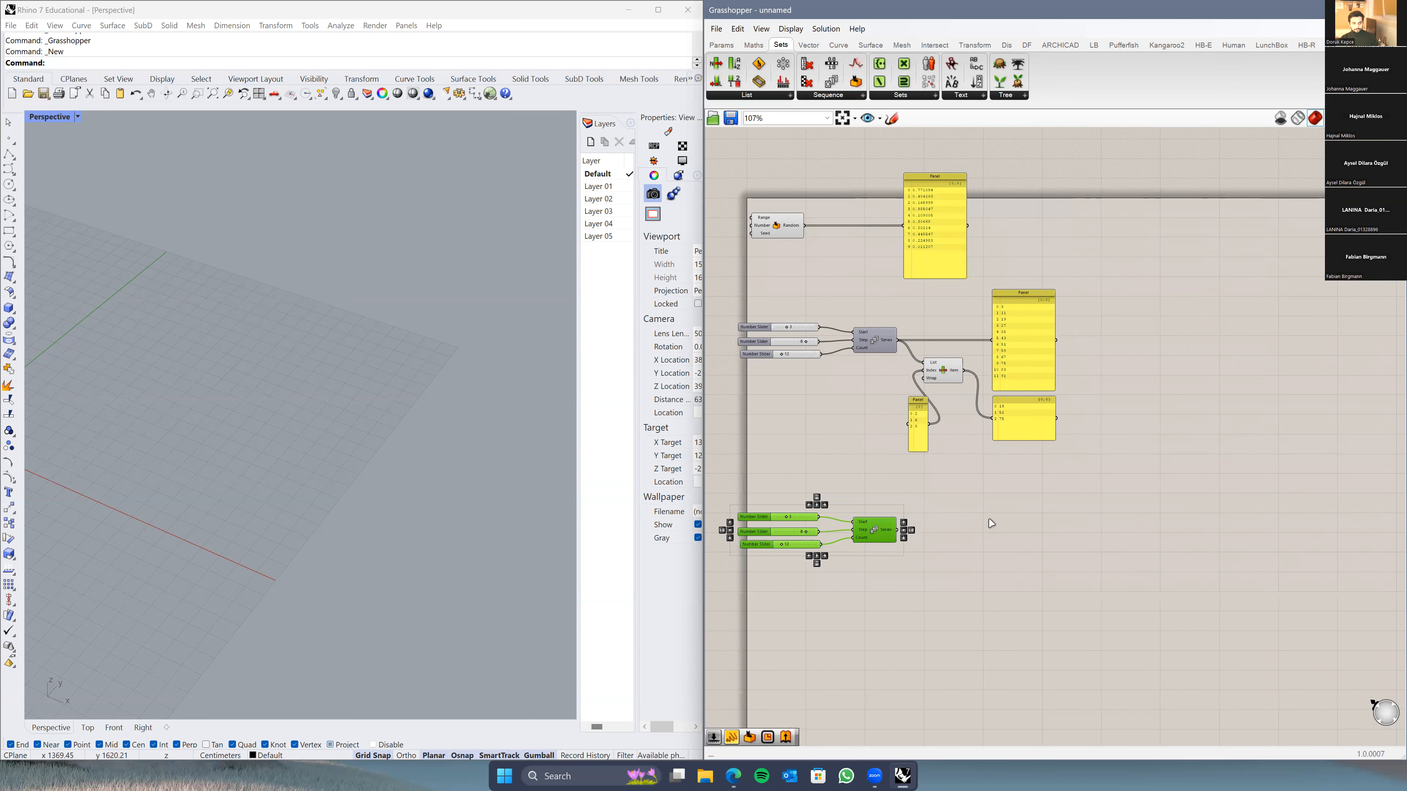
{"action": "left_click", "coordinate": [988, 530]}
{"action": "right_click_drag", "start_coordinate": [946, 554], "coordinate": [994, 546]}
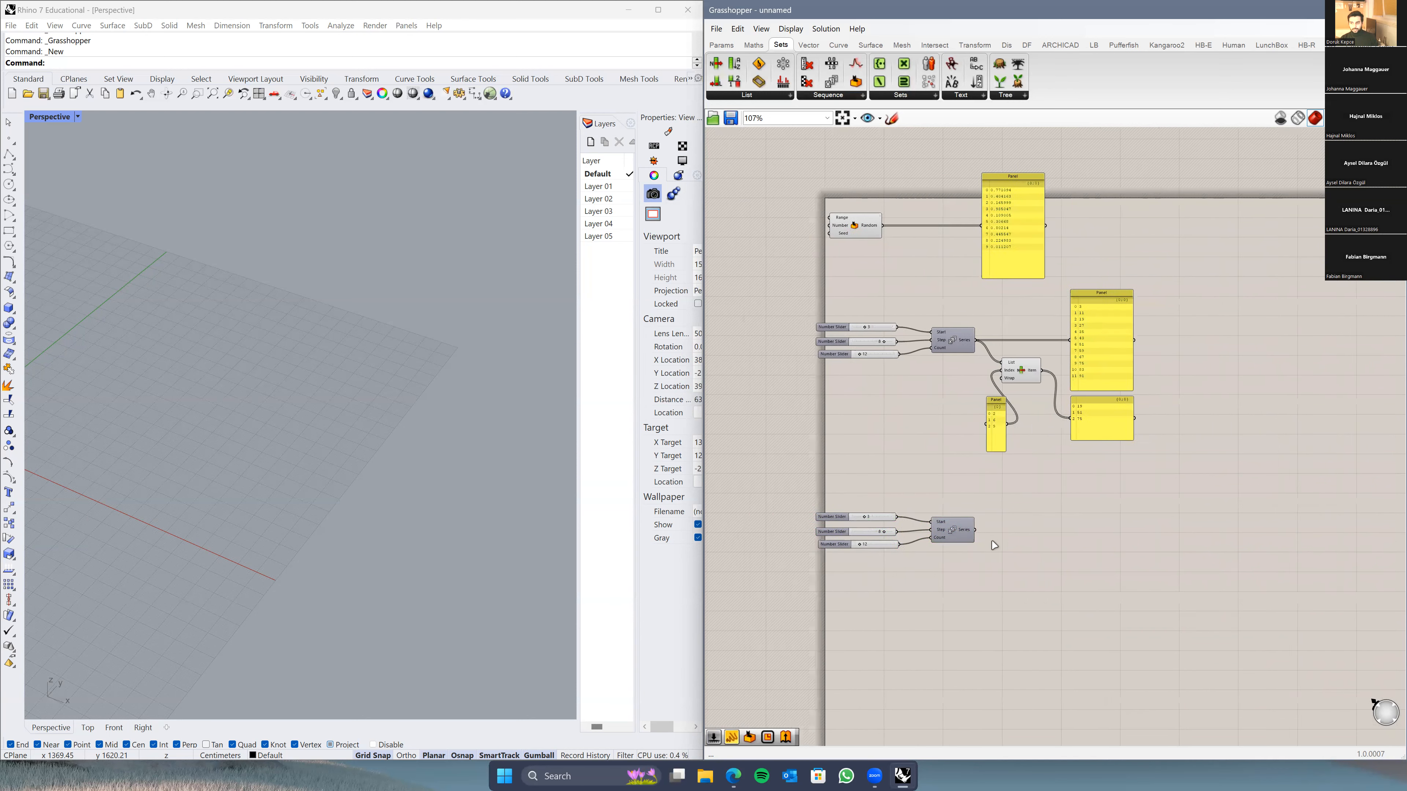
{"action": "scroll", "coordinate": [994, 545], "scroll_direction": "up", "scroll_amount": 3}
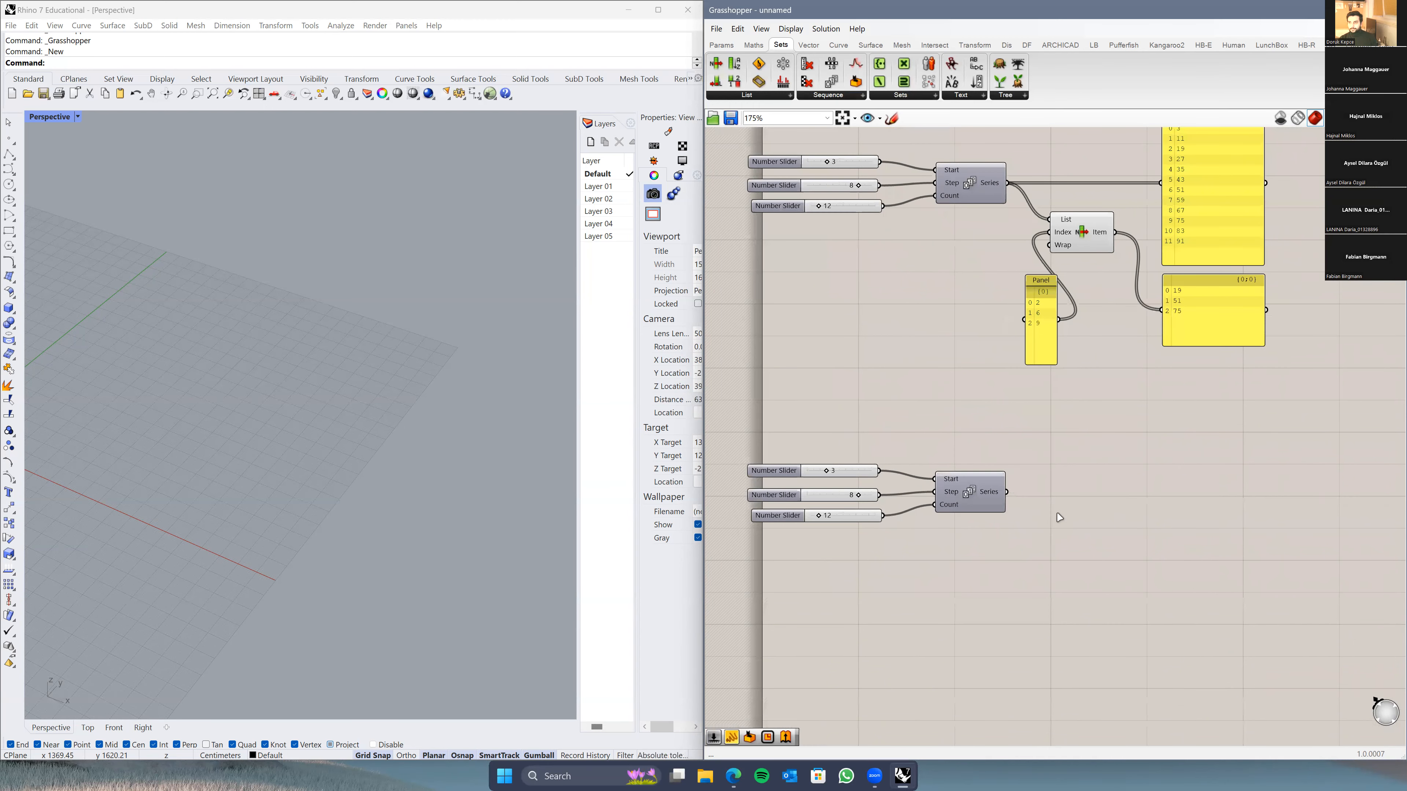
Step: Copy the 3-to-91 output panel below and wire the duplicate Series into it
{"action": "right_click_drag", "start_coordinate": [1116, 434], "coordinate": [1096, 459]}
{"action": "right_click_drag", "start_coordinate": [1104, 254], "coordinate": [976, 322]}
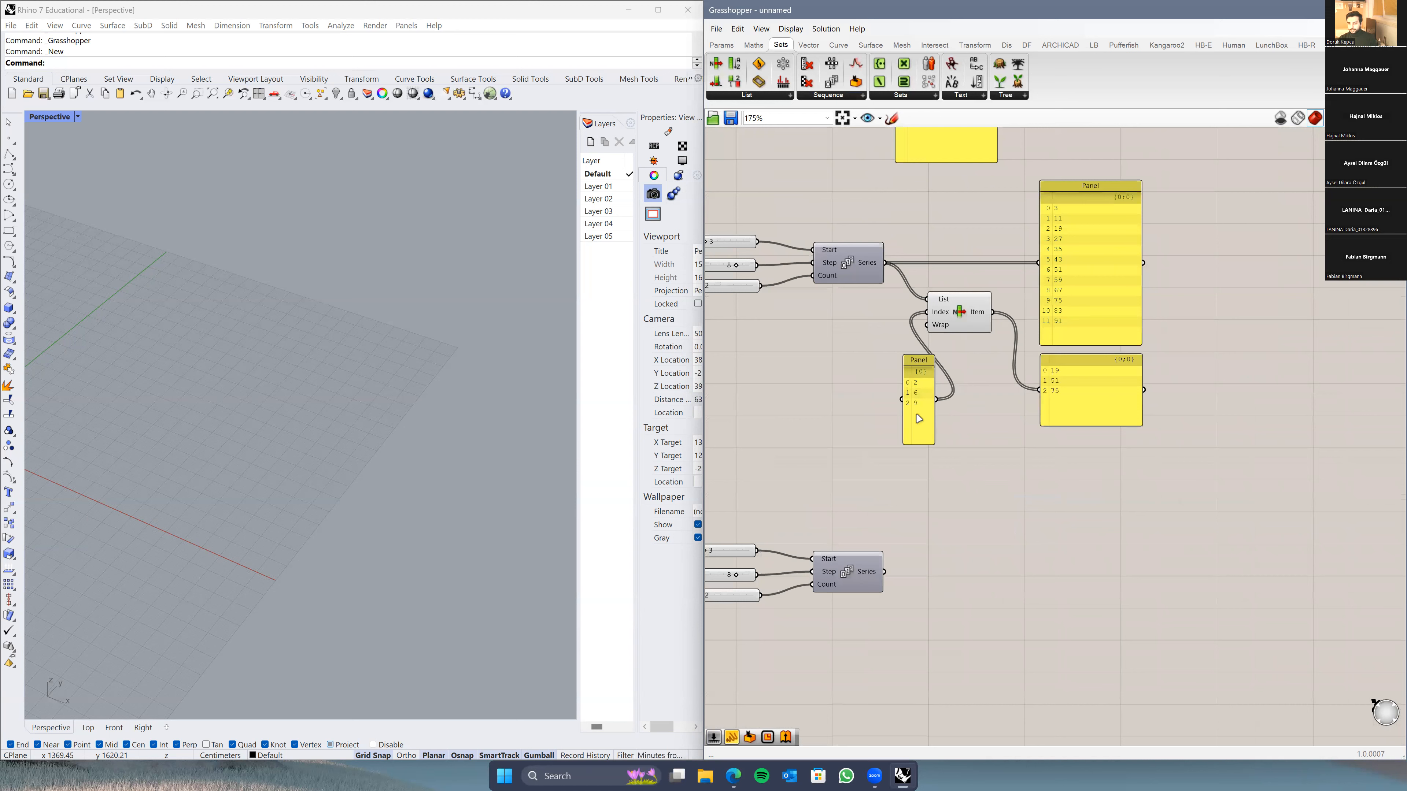
{"action": "left_click_drag", "start_coordinate": [919, 419], "coordinate": [874, 373]}
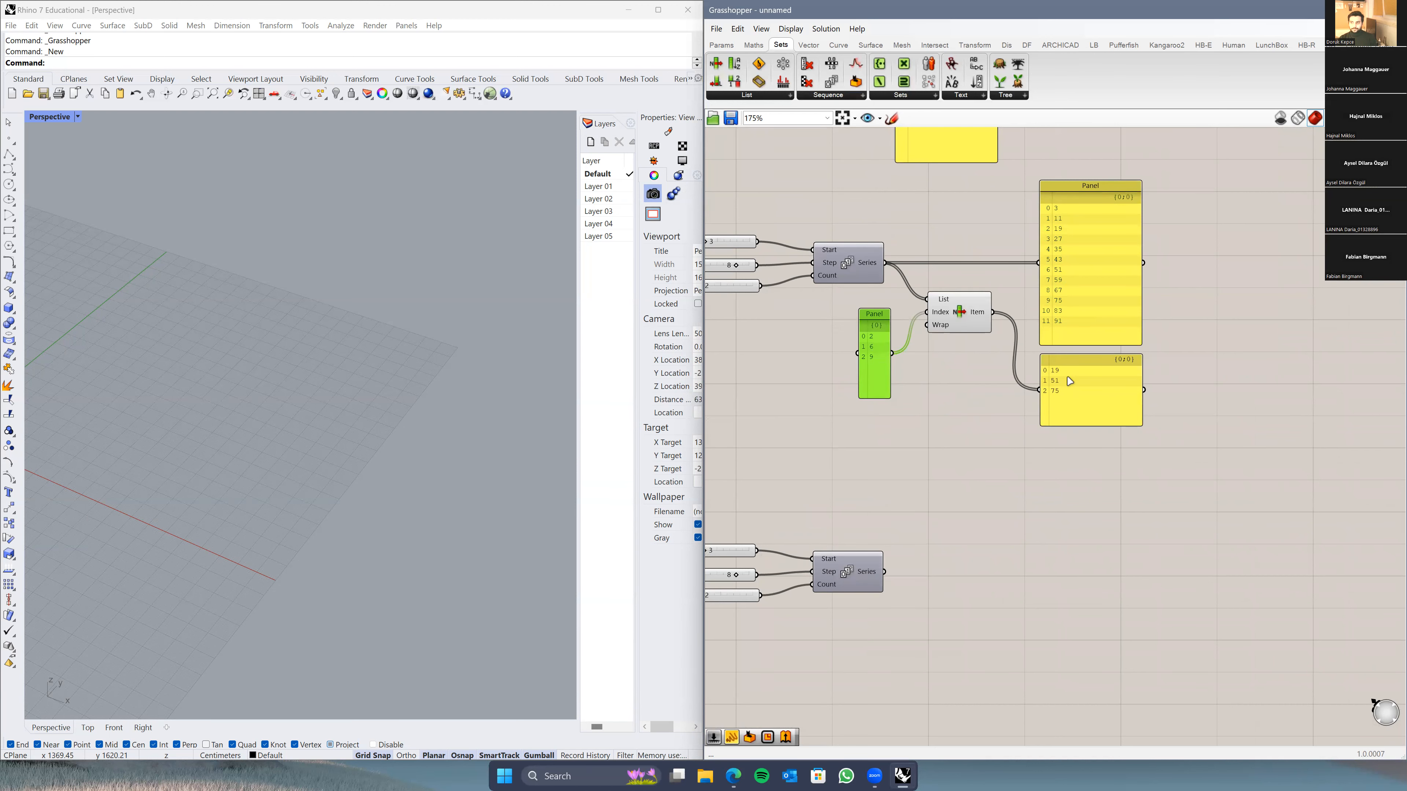
{"action": "right_click_drag", "start_coordinate": [814, 552], "coordinate": [933, 480]}
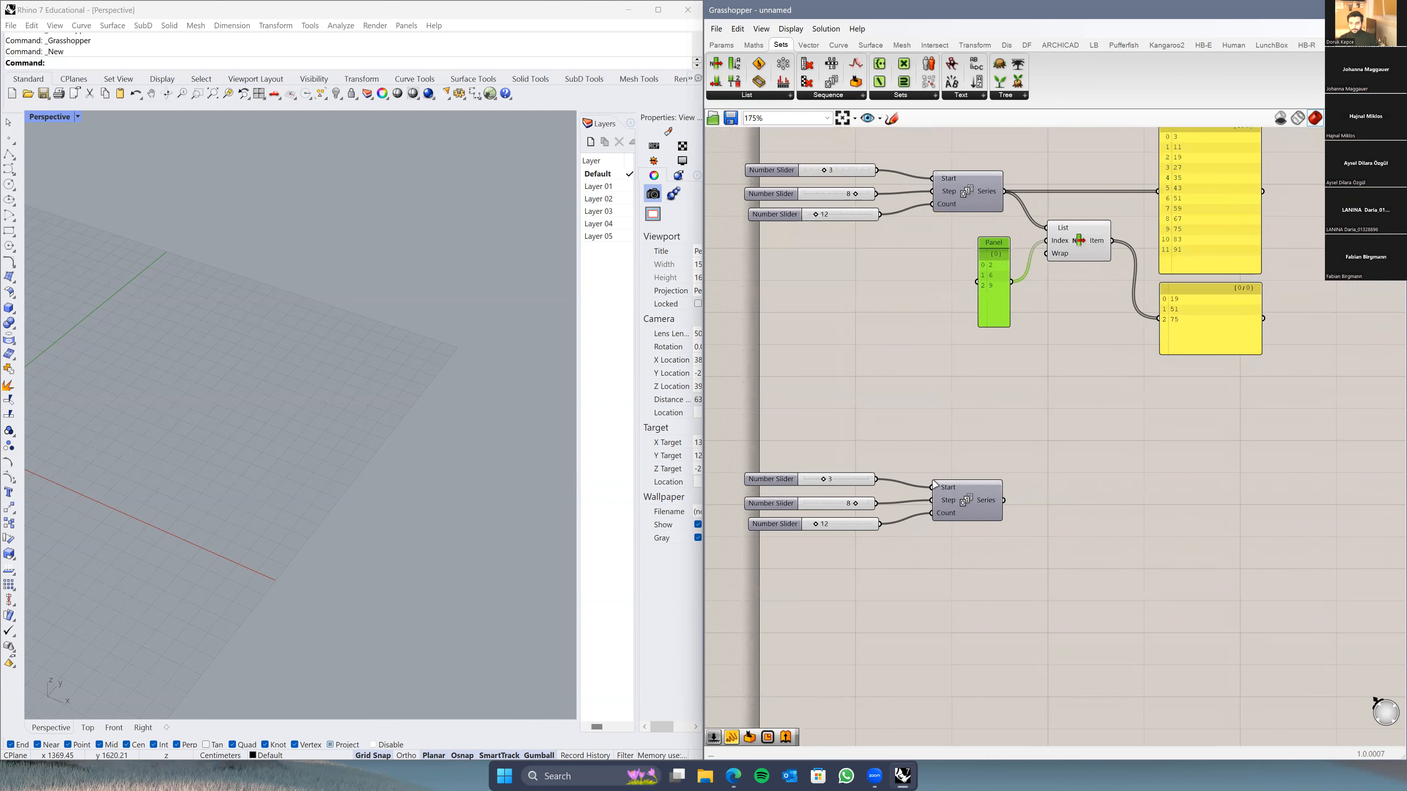
{"action": "right_click_drag", "start_coordinate": [996, 514], "coordinate": [935, 580]}
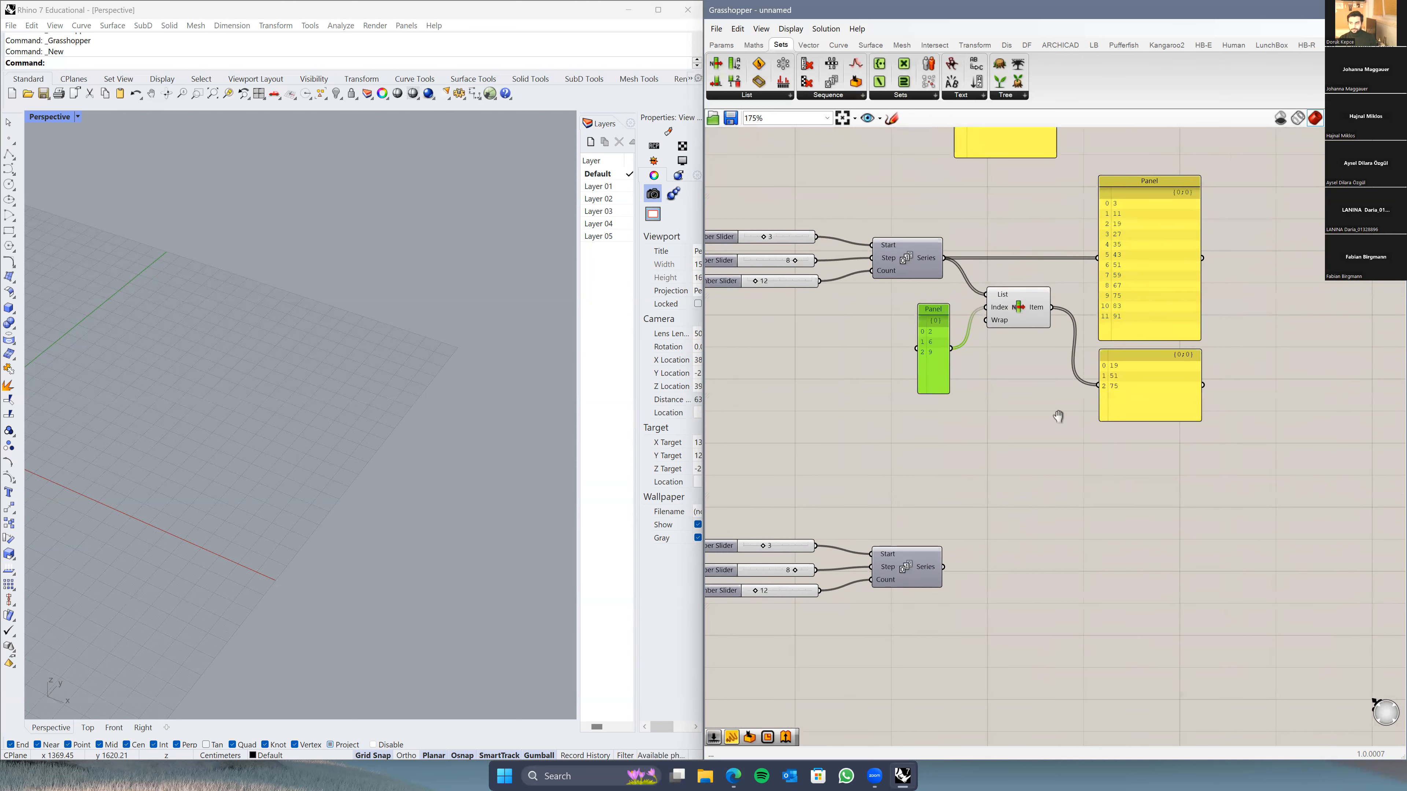
{"action": "right_click_drag", "start_coordinate": [1076, 435], "coordinate": [1027, 384]}
{"action": "left_click", "coordinate": [1108, 201]}
{"action": "left_click_drag", "start_coordinate": [1124, 430], "coordinate": [1137, 473], "text": "alt"}
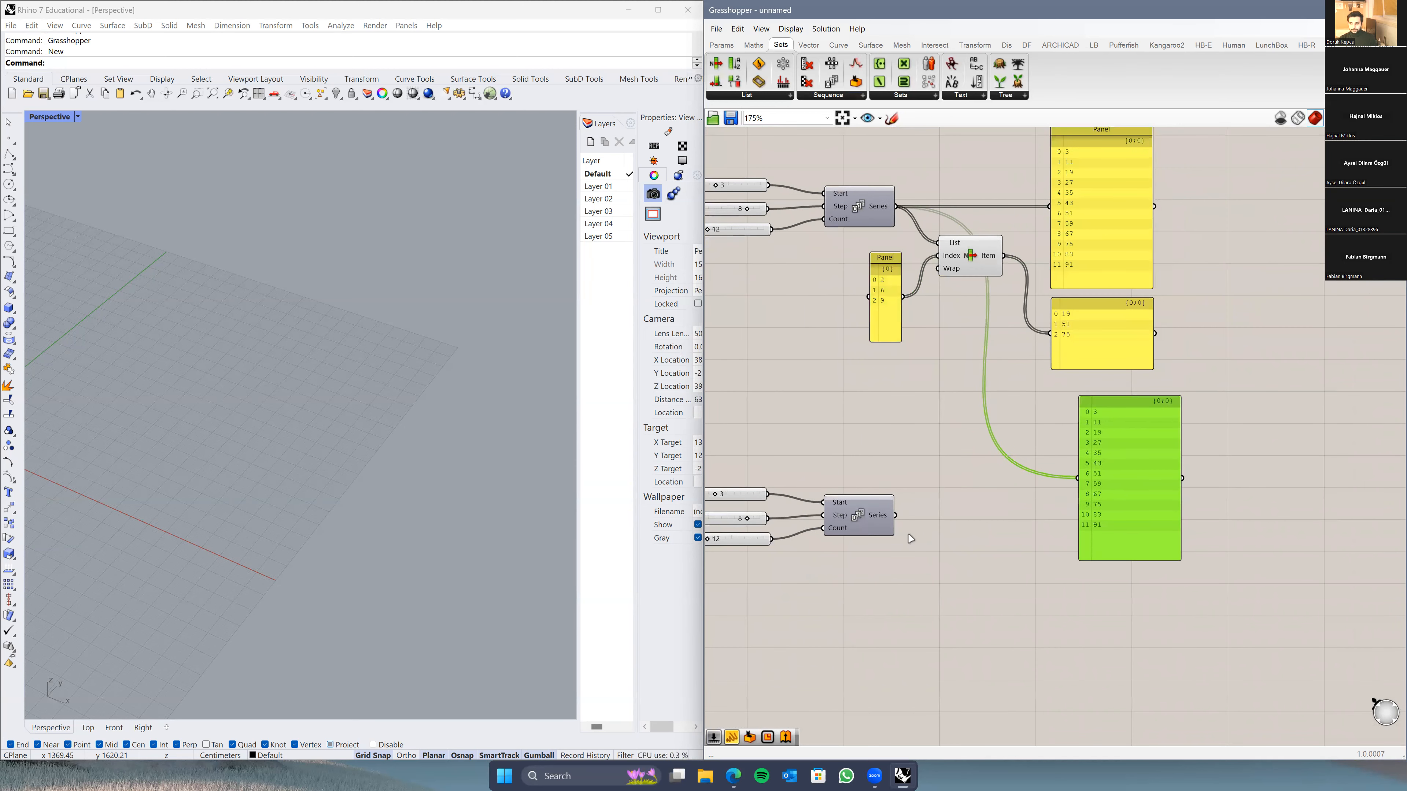
{"action": "left_click_drag", "start_coordinate": [897, 516], "coordinate": [1066, 531]}
{"action": "right_click_drag", "start_coordinate": [914, 596], "coordinate": [924, 554]}
{"action": "left_click", "coordinate": [932, 574]}
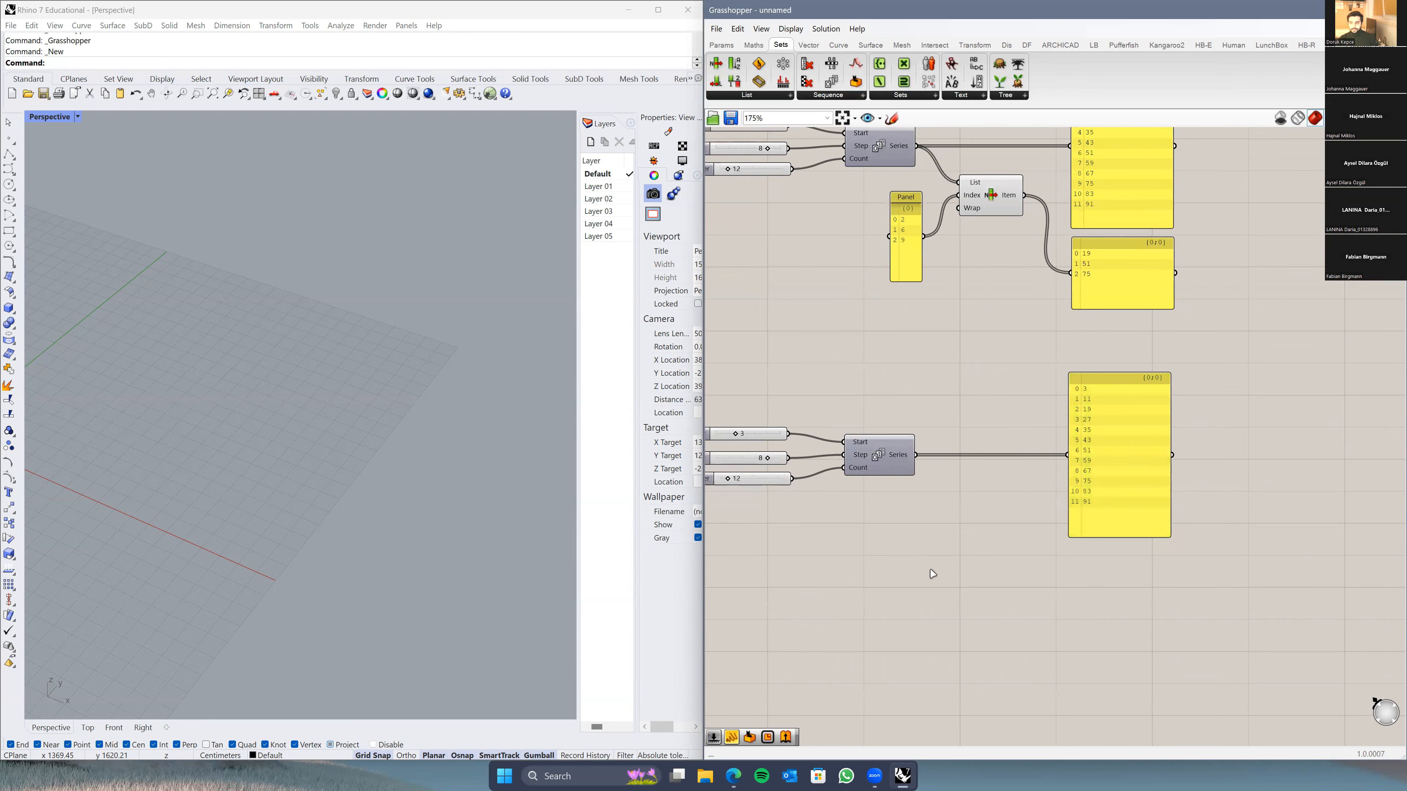
{"action": "right_click_drag", "start_coordinate": [994, 147], "coordinate": [989, 210]}
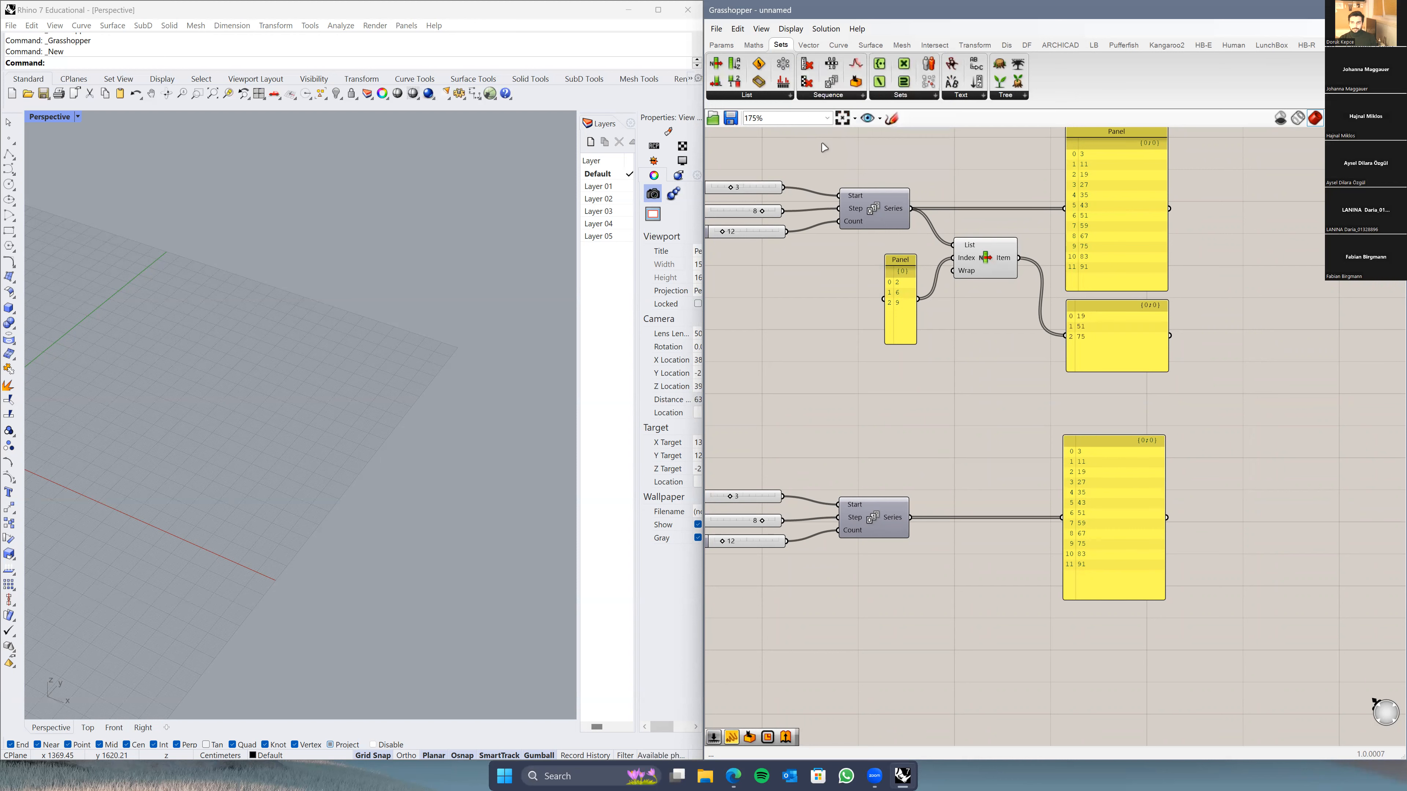
Step: Place a Cull Index component from the Sequence list beside the duplicate Series
{"action": "left_click", "coordinate": [836, 97]}
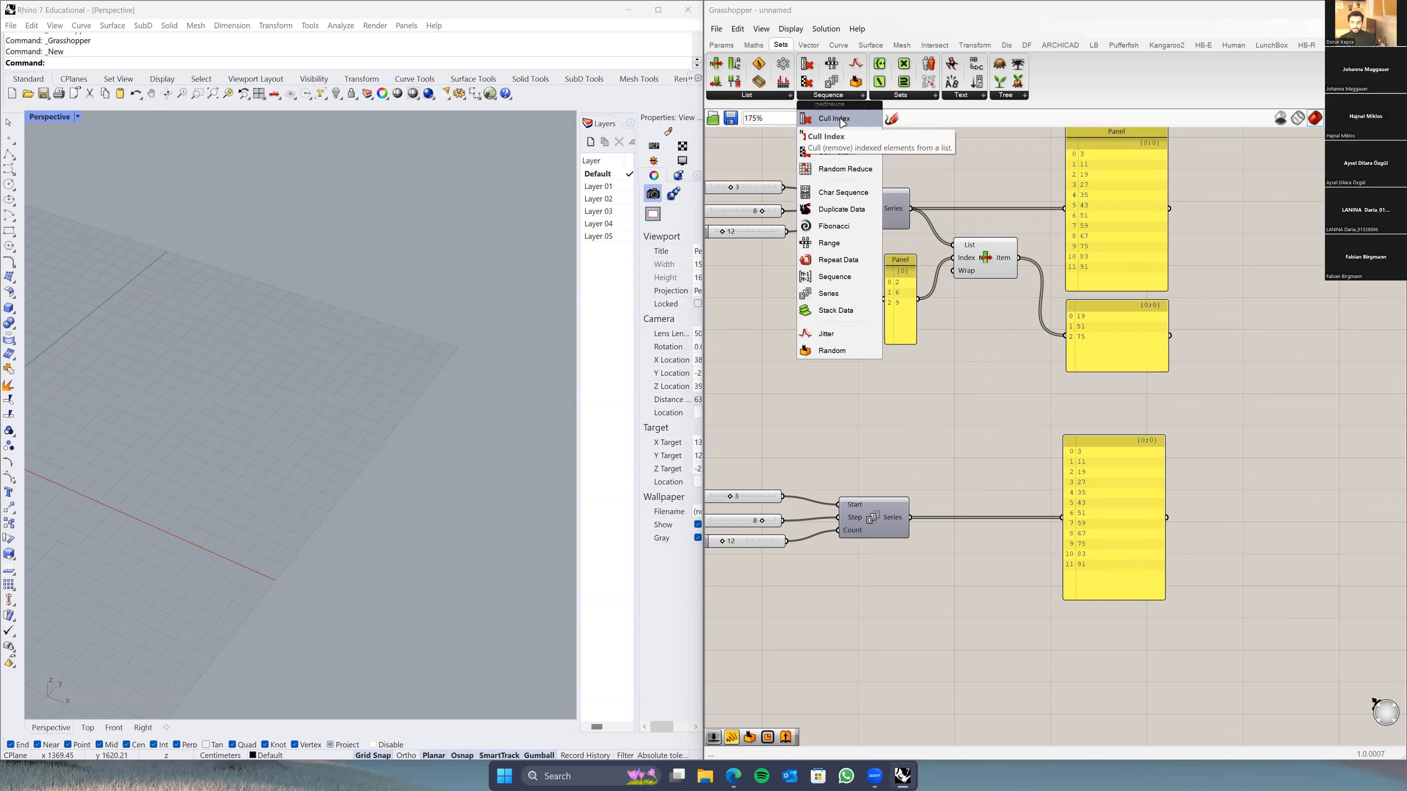
{"action": "left_click", "coordinate": [842, 120]}
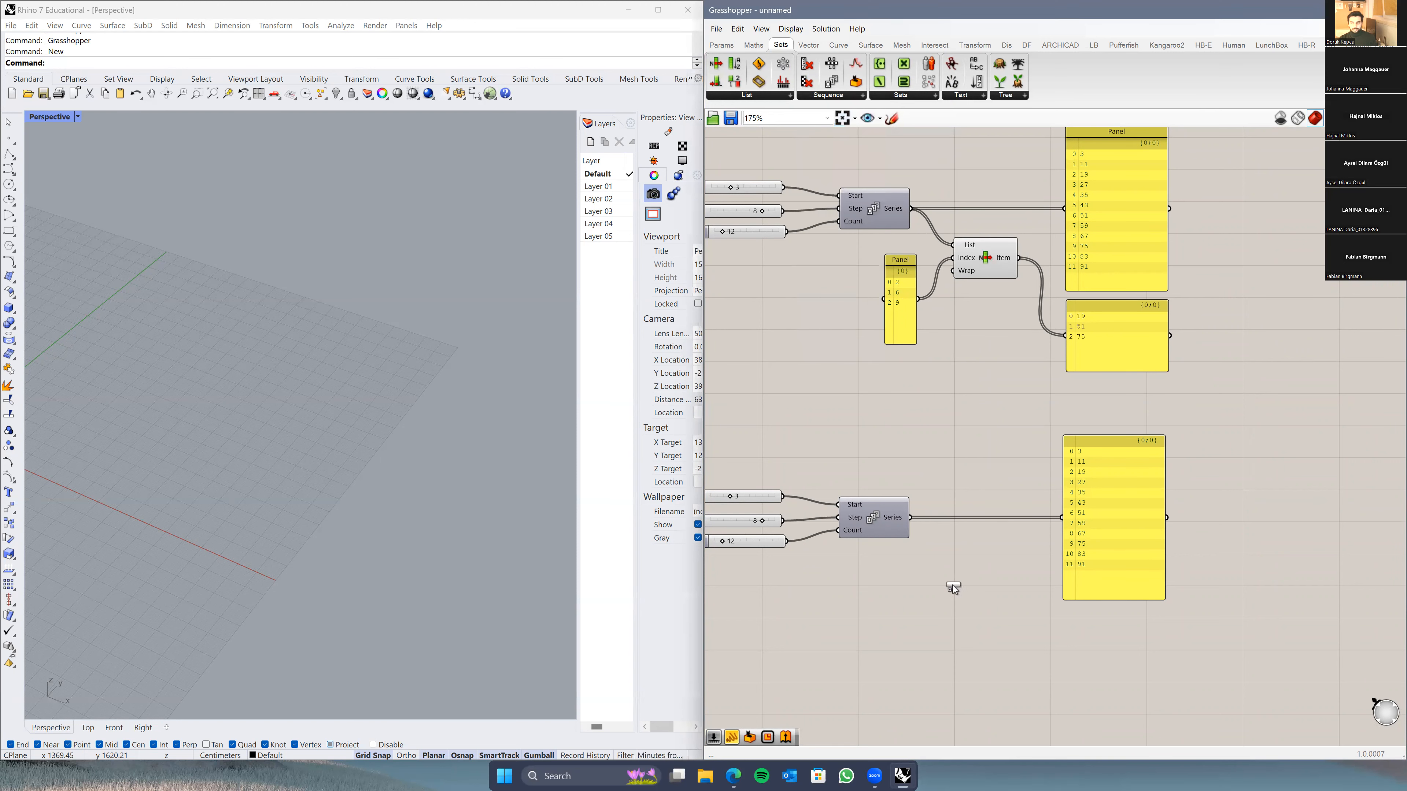
{"action": "left_click", "coordinate": [967, 595]}
{"action": "scroll", "coordinate": [968, 597], "scroll_direction": "up", "scroll_amount": 2}
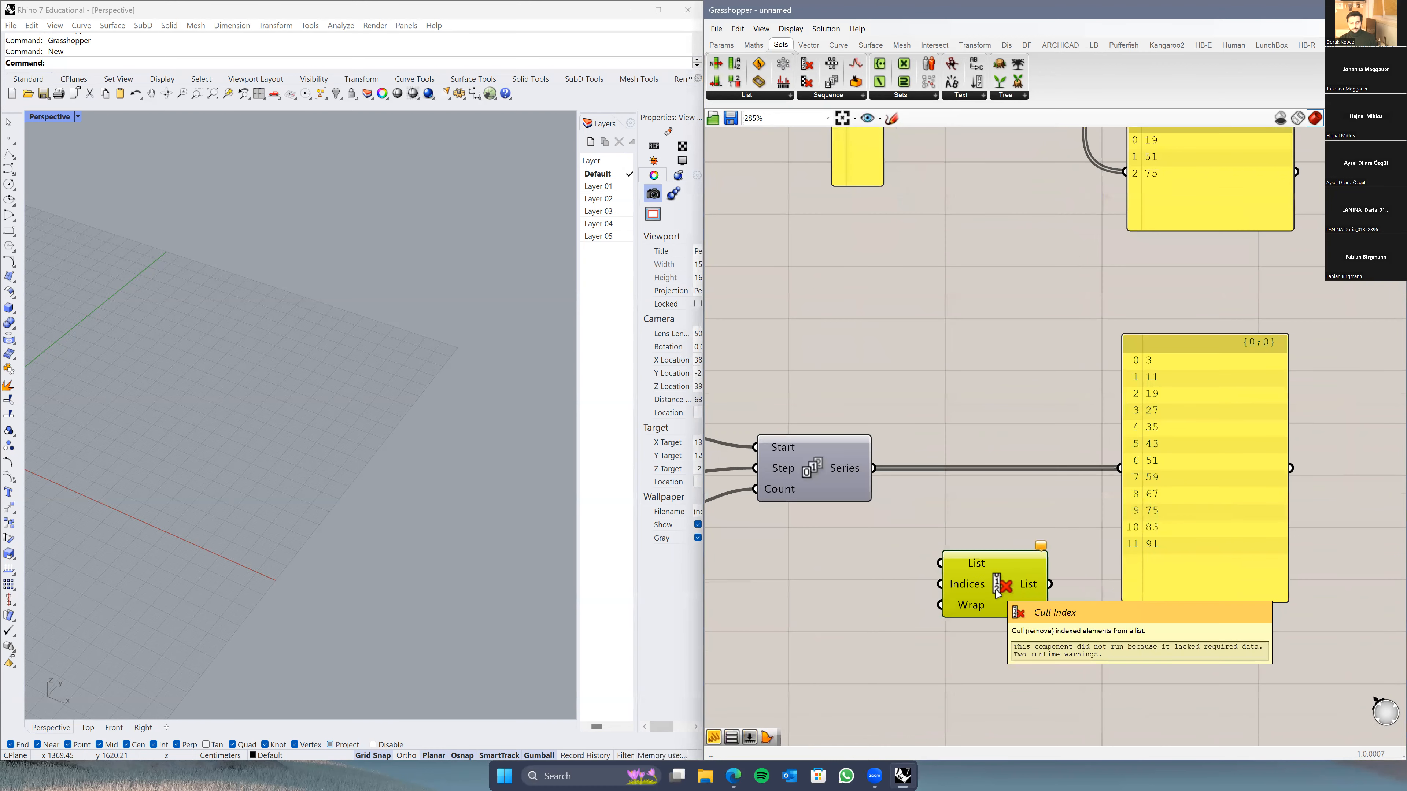
{"action": "left_click_drag", "start_coordinate": [997, 592], "coordinate": [995, 573]}
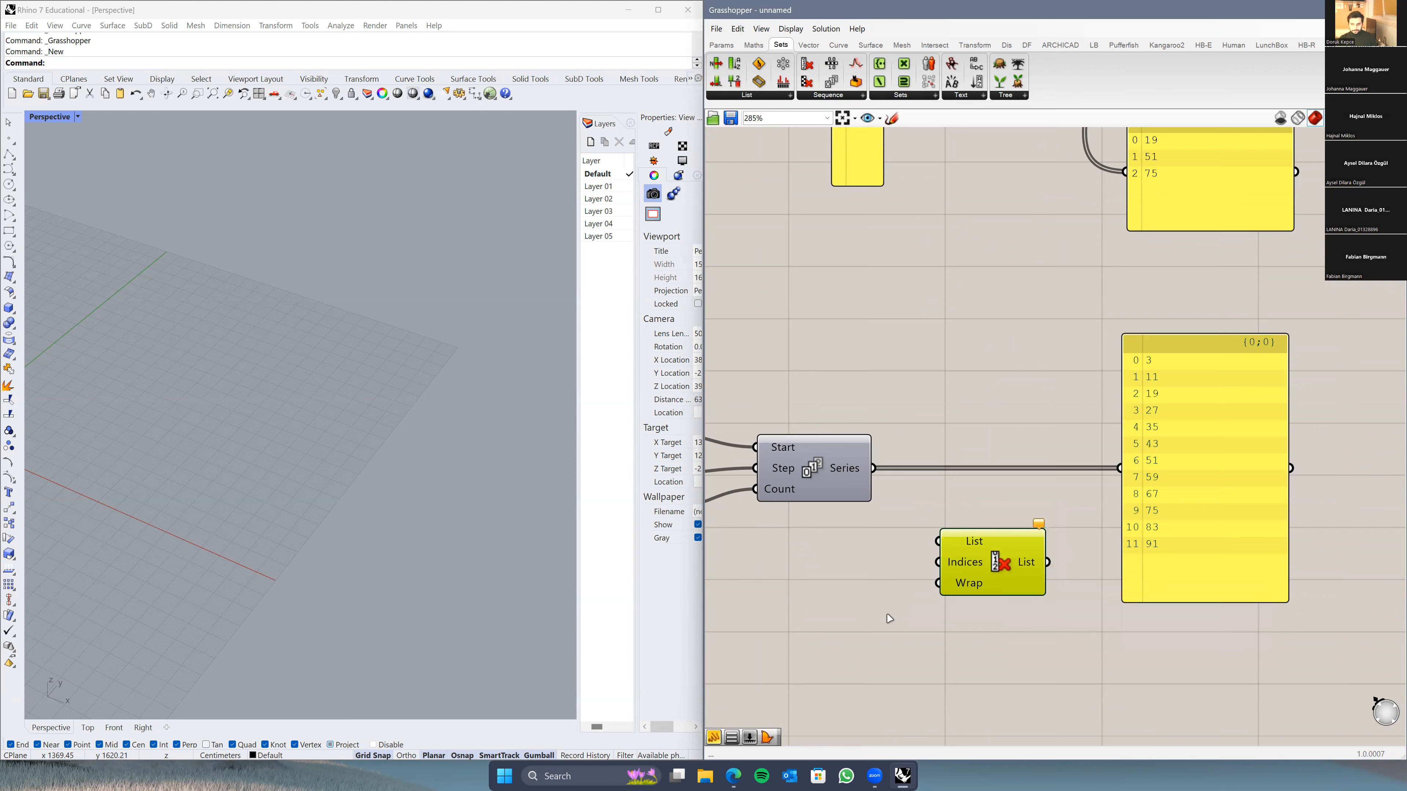
{"action": "scroll", "coordinate": [979, 579], "scroll_direction": "down", "scroll_amount": 1}
{"action": "scroll", "coordinate": [980, 579], "scroll_direction": "down", "scroll_amount": 2}
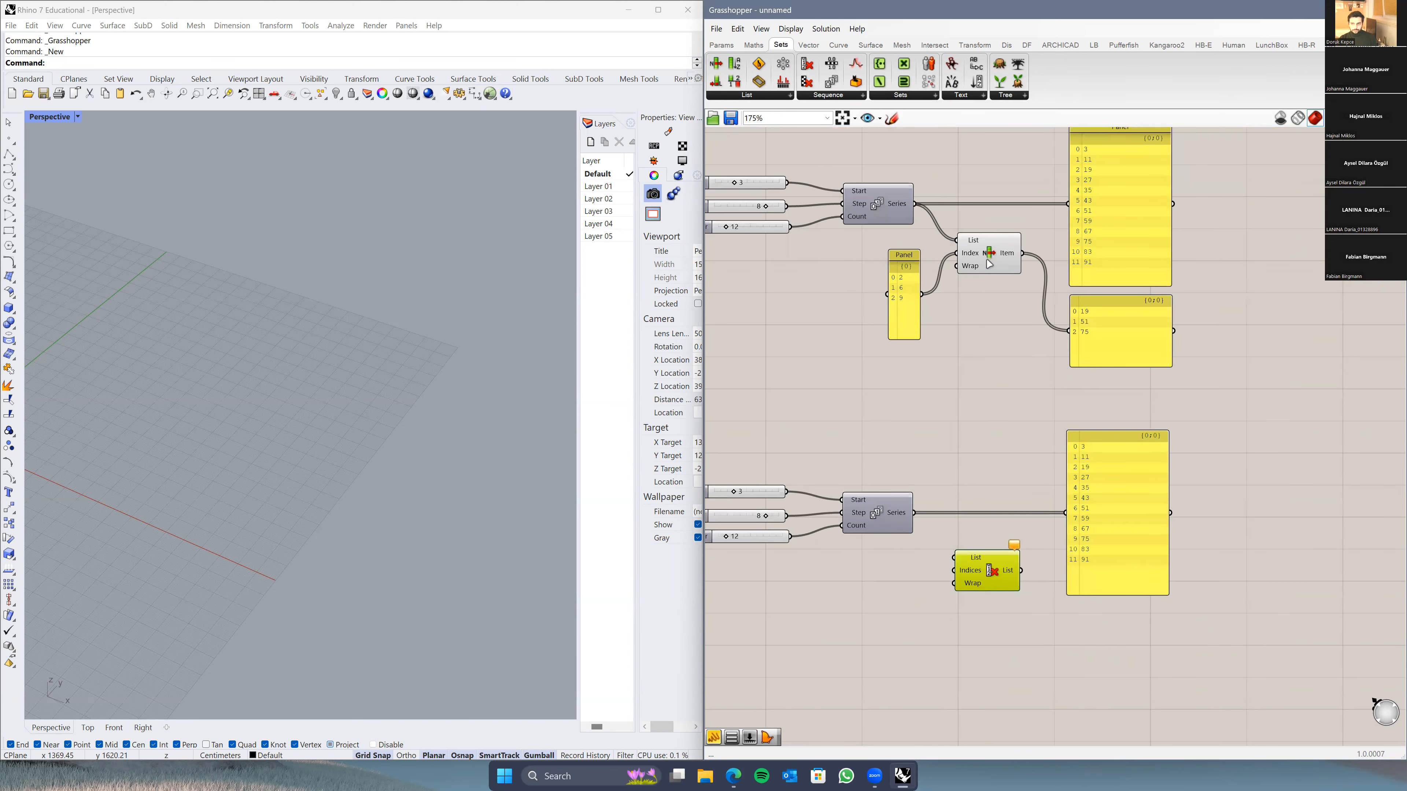
Step: Connect the duplicate Series output to Cull Index's List input
{"action": "left_click", "coordinate": [988, 251]}
{"action": "left_click", "coordinate": [978, 588]}
{"action": "left_click", "coordinate": [975, 614]}
{"action": "scroll", "coordinate": [975, 555], "scroll_direction": "up", "scroll_amount": 4}
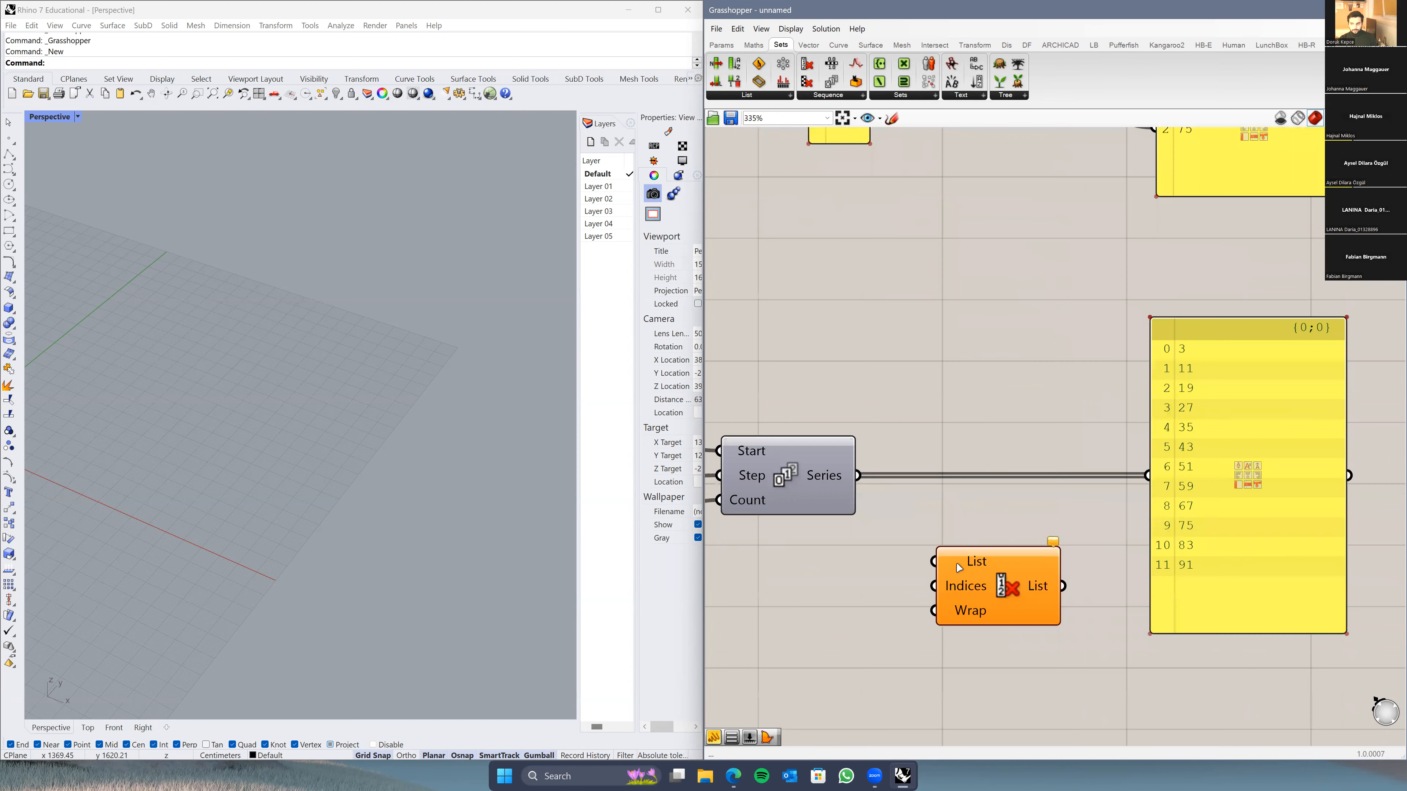
{"action": "left_click_drag", "start_coordinate": [859, 476], "coordinate": [935, 561]}
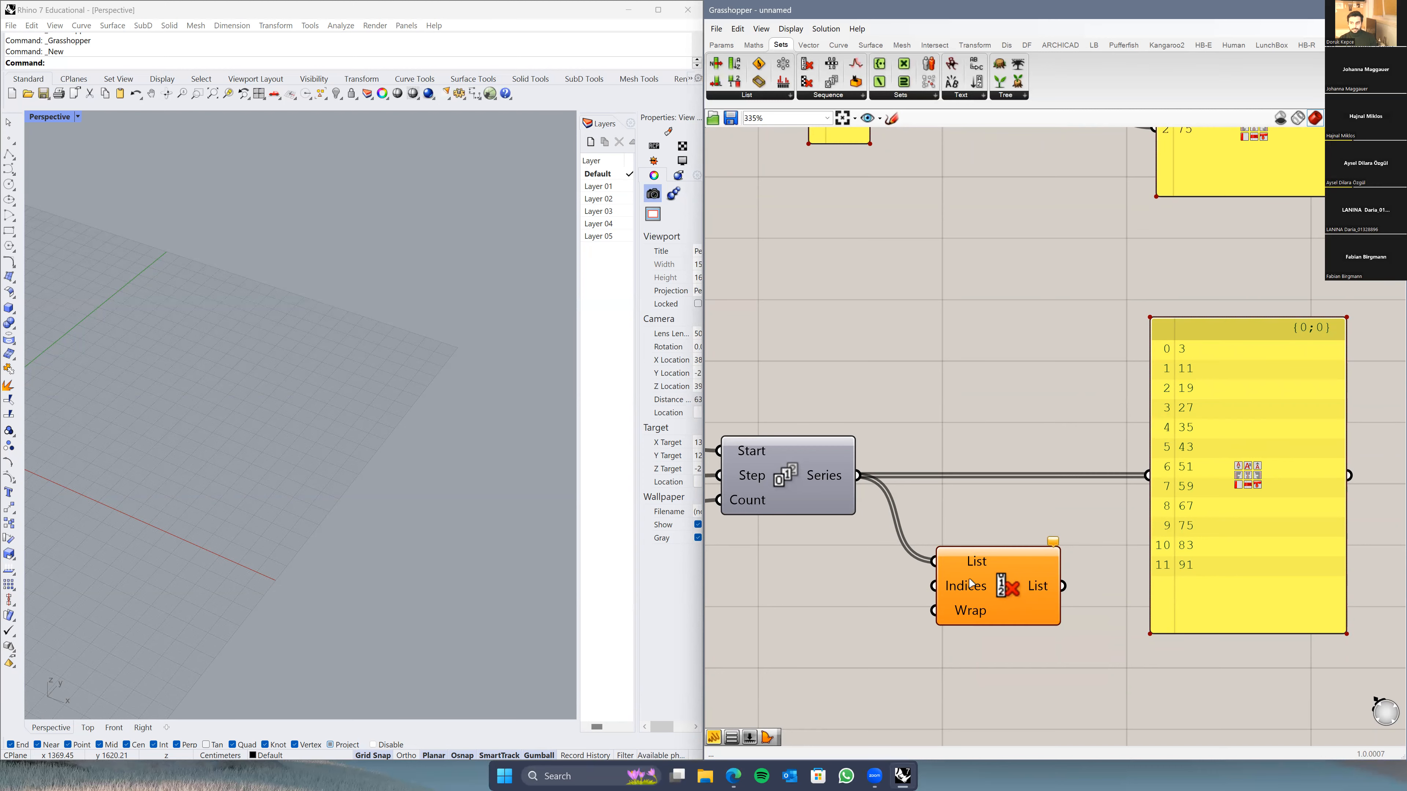
{"action": "scroll", "coordinate": [975, 610], "scroll_direction": "down", "scroll_amount": 3}
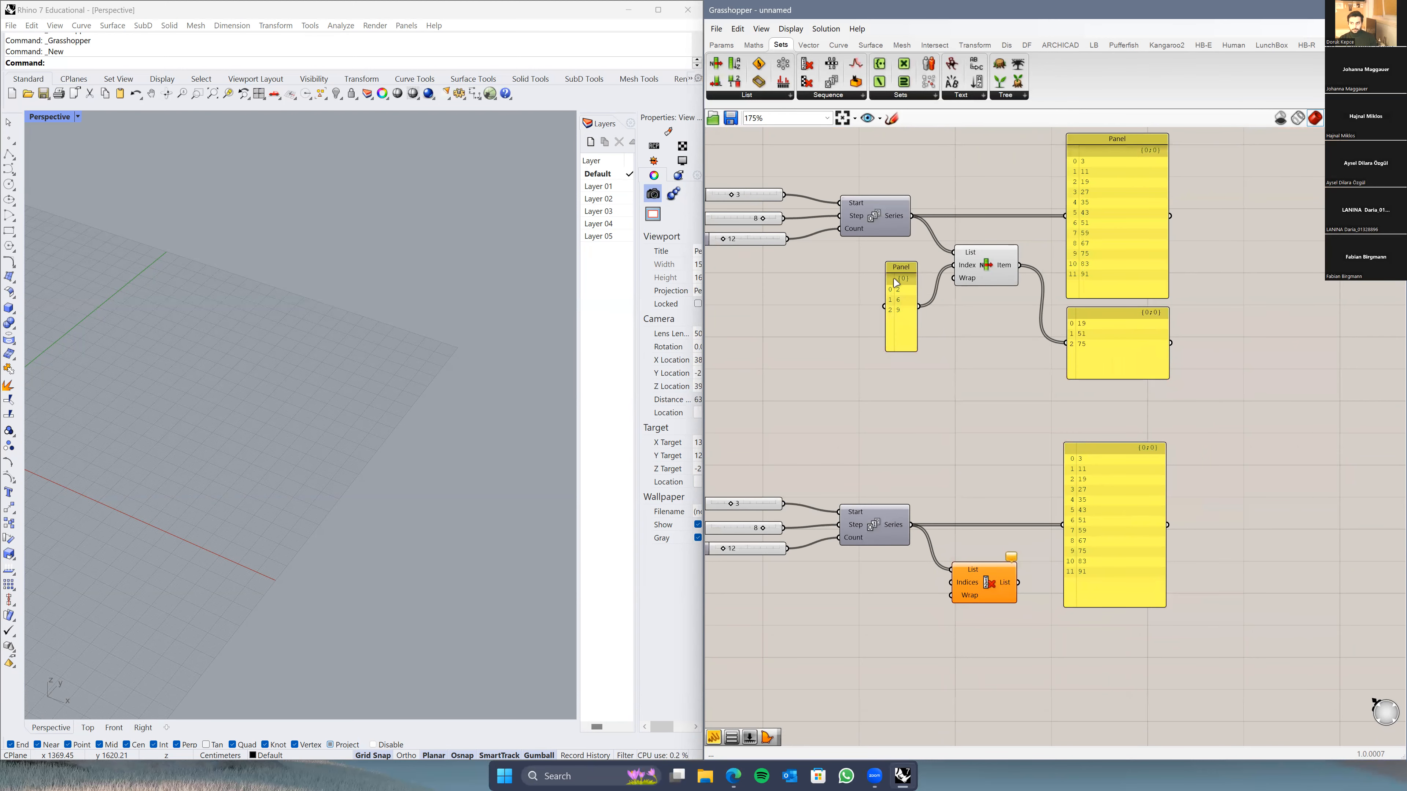
Step: Copy the 2, 6, 9 panel and wire the copy into Cull Index's Indices input
{"action": "left_click_drag", "start_coordinate": [904, 309], "coordinate": [871, 339]}
{"action": "key", "text": "ctrl+c"}
{"action": "key", "text": "ctrl+v"}
{"action": "right_click_drag", "start_coordinate": [852, 370], "coordinate": [874, 310]}
{"action": "left_click_drag", "start_coordinate": [892, 306], "coordinate": [890, 583]}
{"action": "left_click", "coordinate": [949, 591]}
{"action": "scroll", "coordinate": [981, 547], "scroll_direction": "up", "scroll_amount": 3}
{"action": "left_click_drag", "start_coordinate": [870, 569], "coordinate": [966, 506]}
Step: Duplicate the 12-value Series panel and feed Cull Index's List output into it
{"action": "right_click_drag", "start_coordinate": [1279, 400], "coordinate": [1180, 364]}
{"action": "left_click_drag", "start_coordinate": [1179, 364], "coordinate": [1134, 682], "text": "alt"}
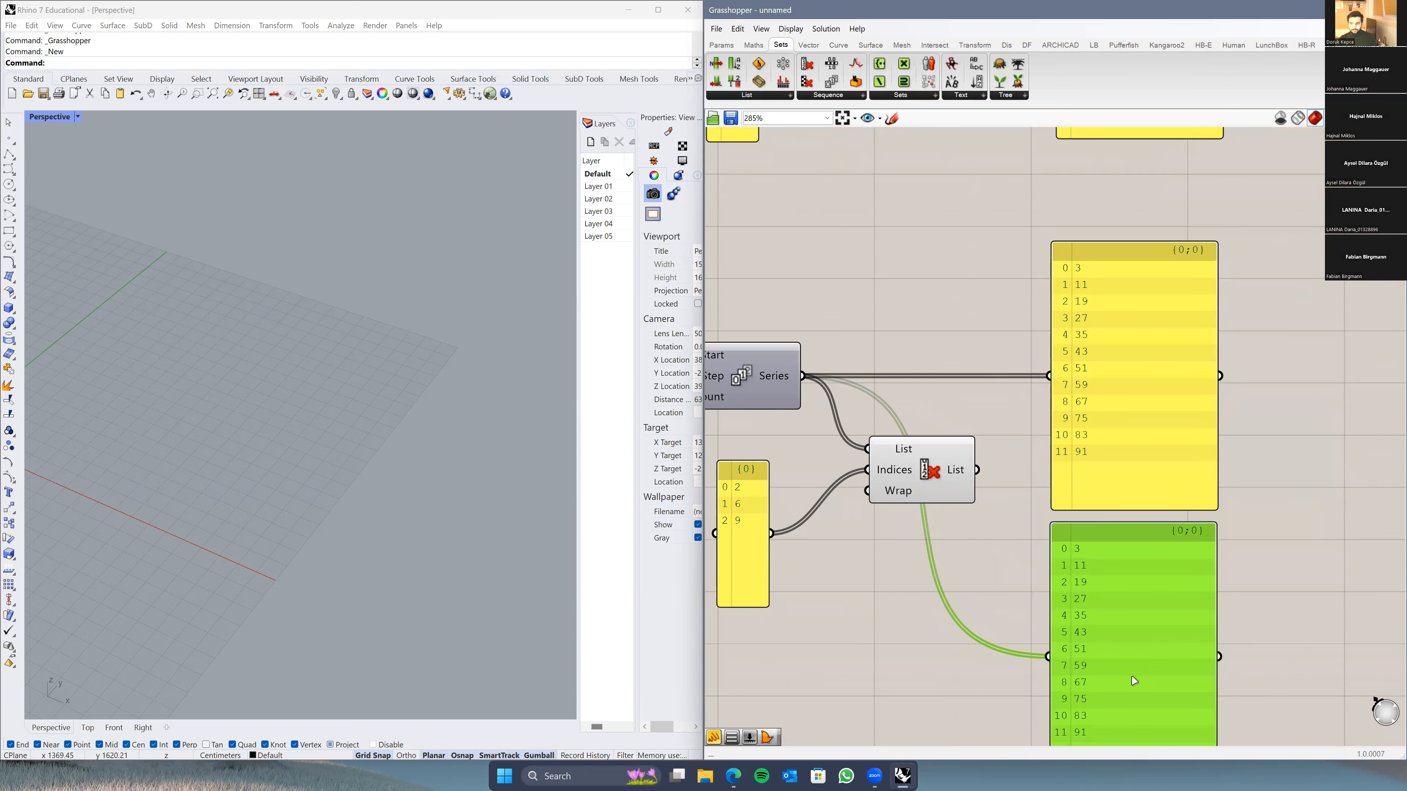
{"action": "right_click_drag", "start_coordinate": [977, 626], "coordinate": [949, 564]}
{"action": "left_click", "coordinate": [950, 563]}
{"action": "left_click_drag", "start_coordinate": [950, 410], "coordinate": [1021, 592]}
Step: Pan between the Cull Index and List Item groups to compare their output panels
{"action": "right_click_drag", "start_coordinate": [921, 584], "coordinate": [951, 550]}
{"action": "scroll", "coordinate": [936, 525], "scroll_direction": "down", "scroll_amount": 1}
{"action": "right_click_drag", "start_coordinate": [873, 507], "coordinate": [879, 536]}
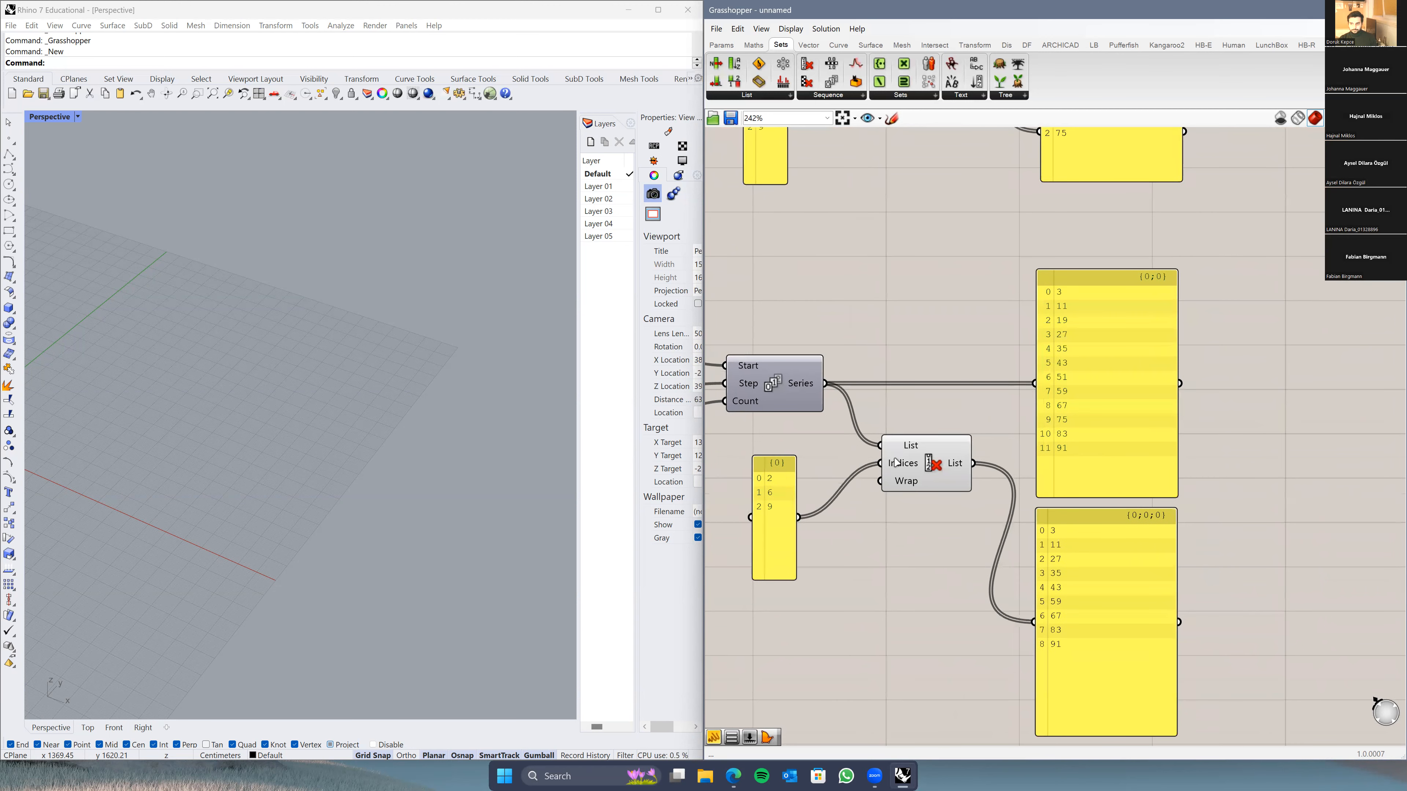
{"action": "mouse_move", "coordinate": [897, 467]}
{"action": "mouse_move", "coordinate": [950, 469]}
{"action": "right_click_drag", "start_coordinate": [962, 313], "coordinate": [948, 399]}
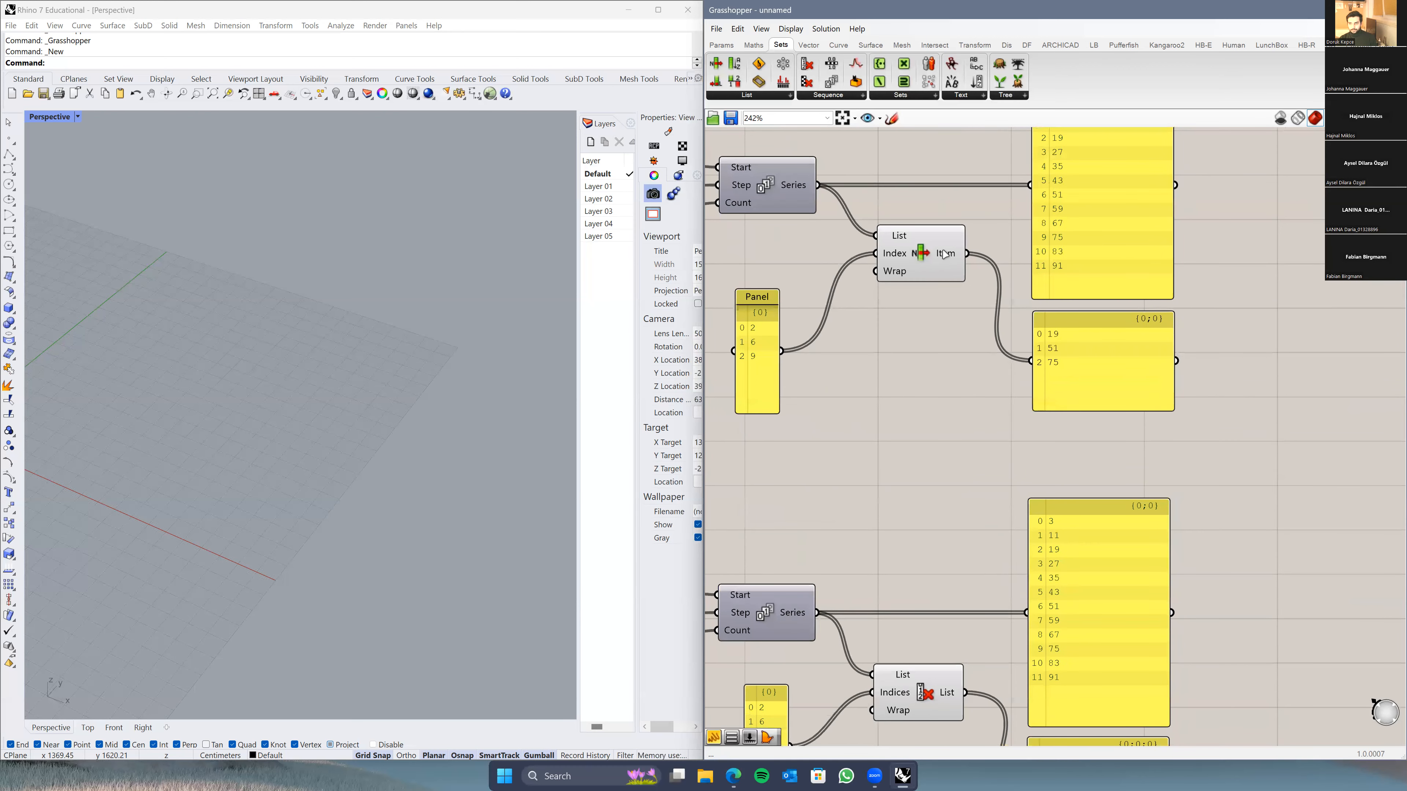
{"action": "mouse_move", "coordinate": [945, 254]}
{"action": "right_click_drag", "start_coordinate": [945, 254], "coordinate": [934, 361]}
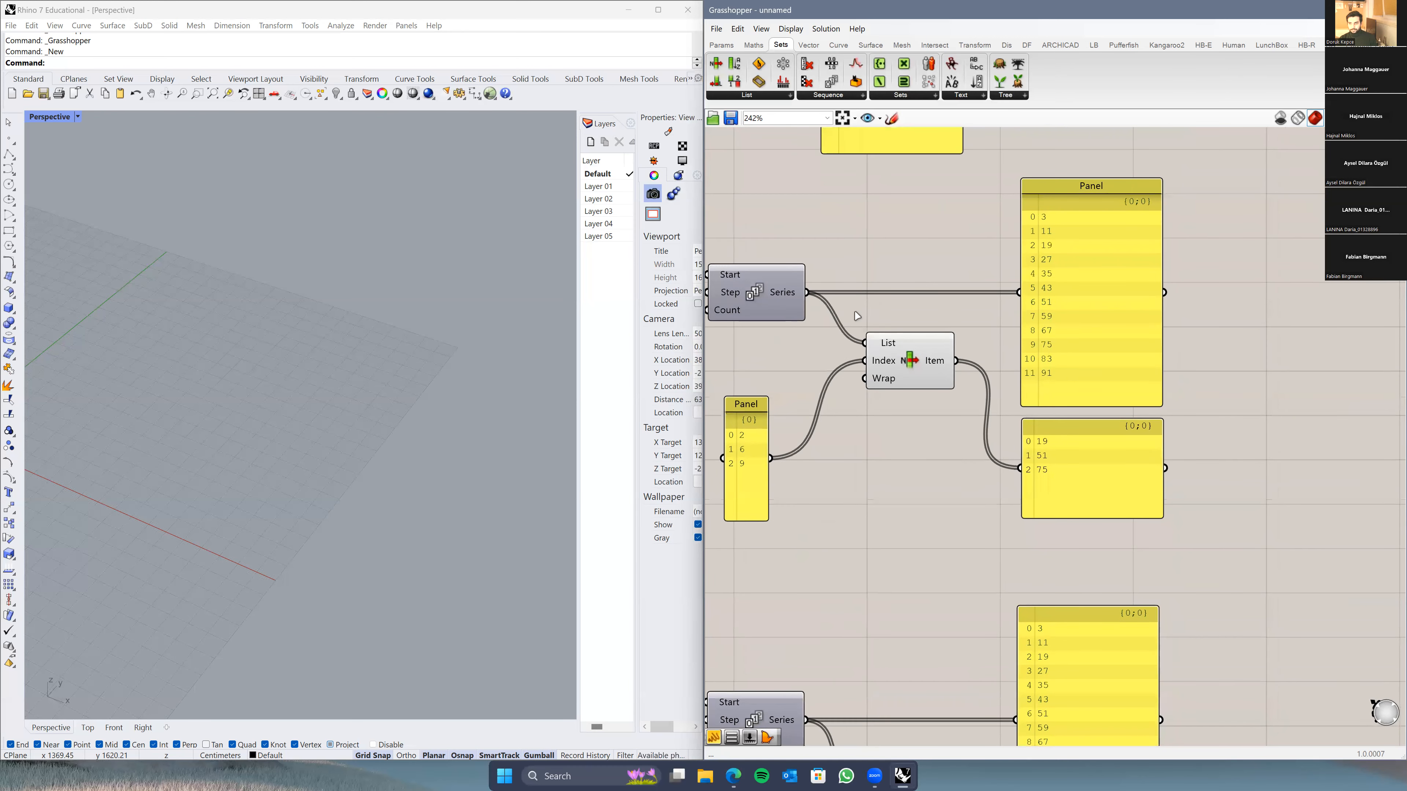
{"action": "mouse_move", "coordinate": [791, 301]}
{"action": "right_click_drag", "start_coordinate": [905, 744], "coordinate": [900, 422]}
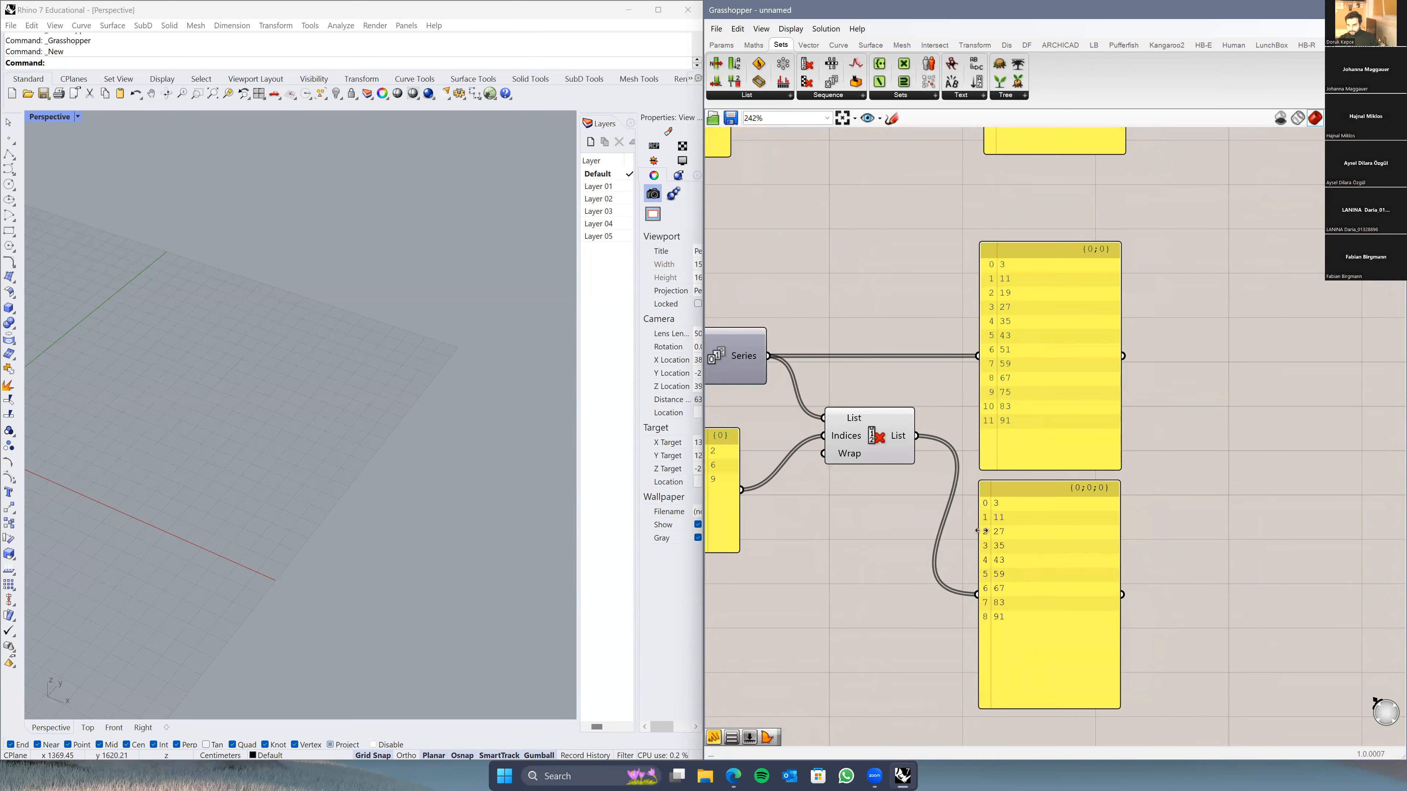
{"action": "scroll", "coordinate": [991, 452], "scroll_direction": "up", "scroll_amount": 2}
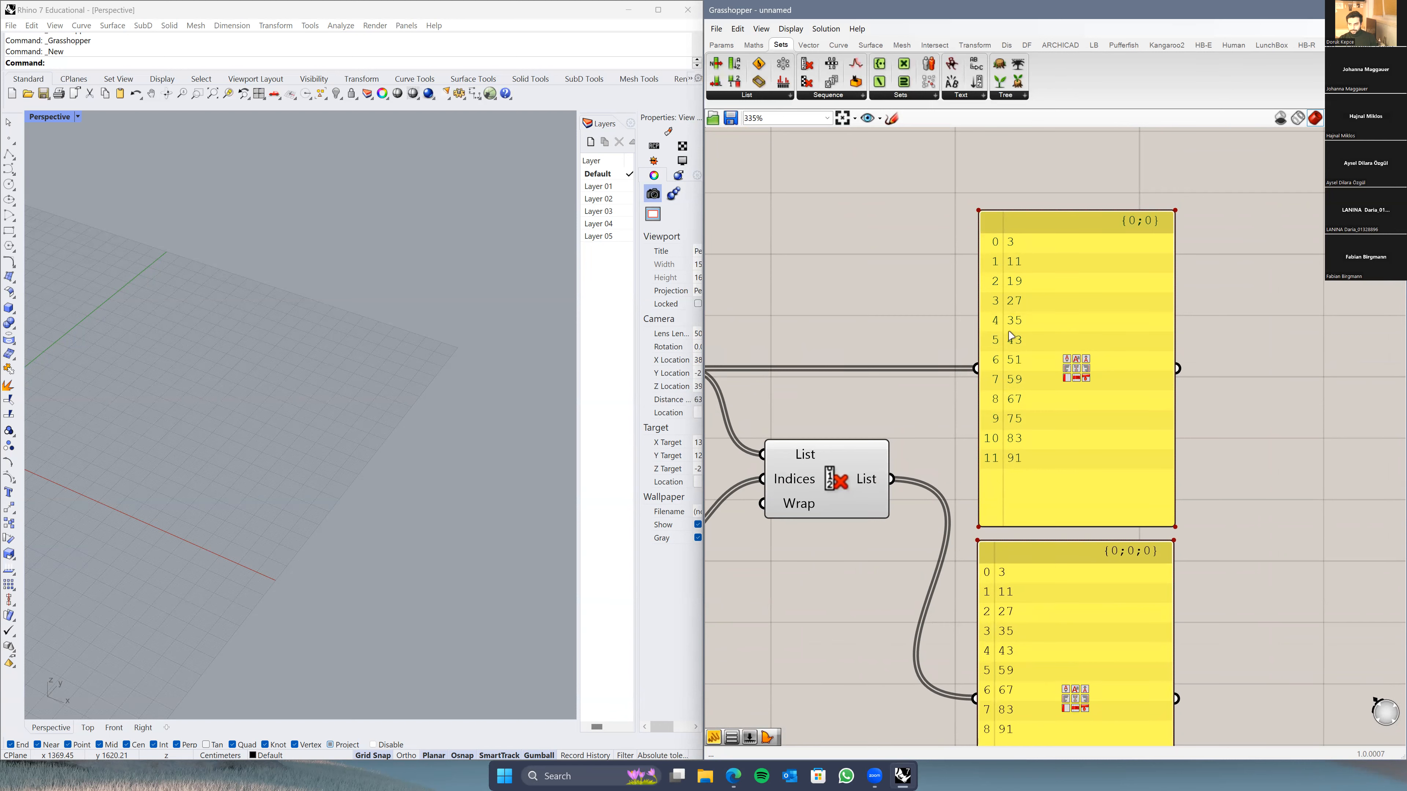
{"action": "scroll", "coordinate": [1003, 611], "scroll_direction": "down", "scroll_amount": 1}
{"action": "right_click_drag", "start_coordinate": [844, 600], "coordinate": [989, 510]}
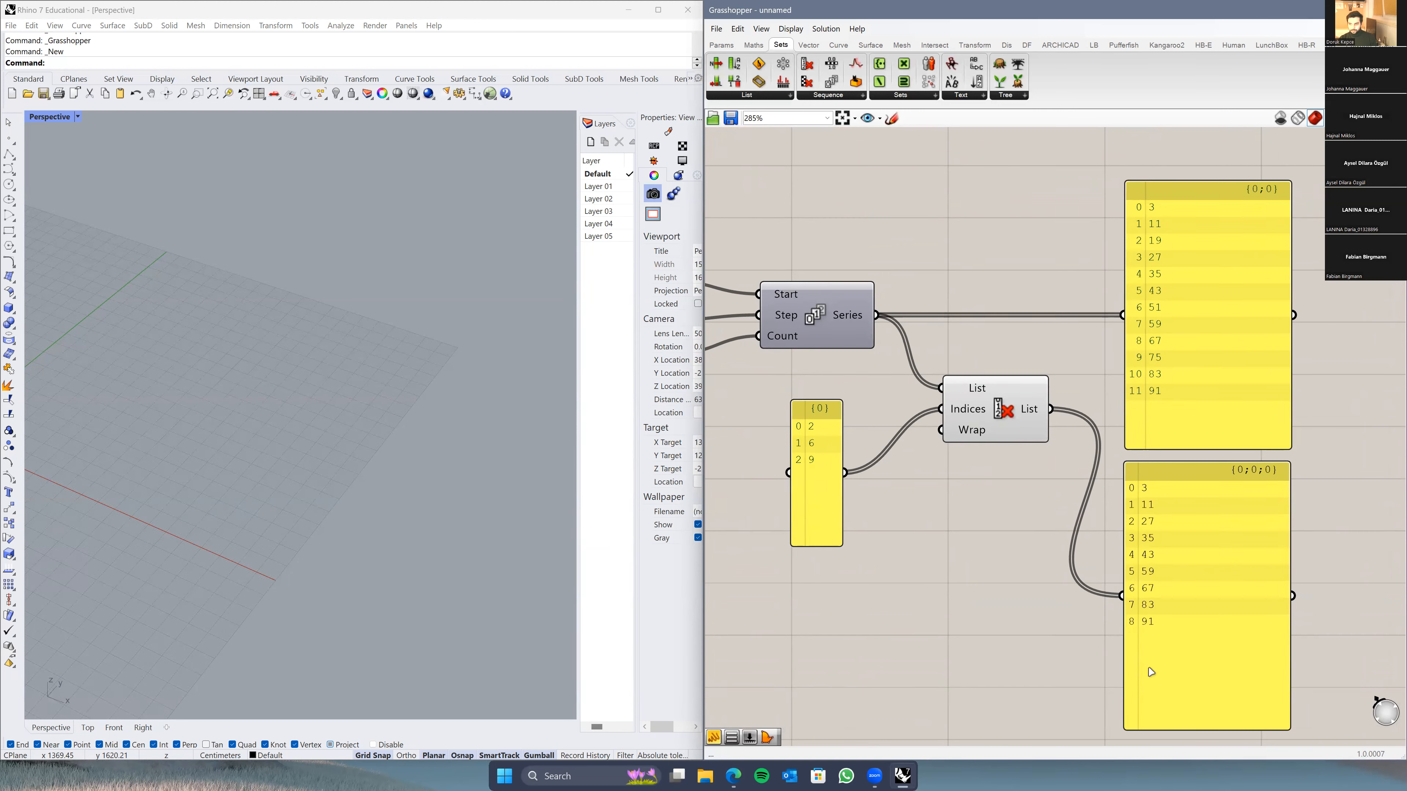
{"action": "left_click", "coordinate": [1162, 620]}
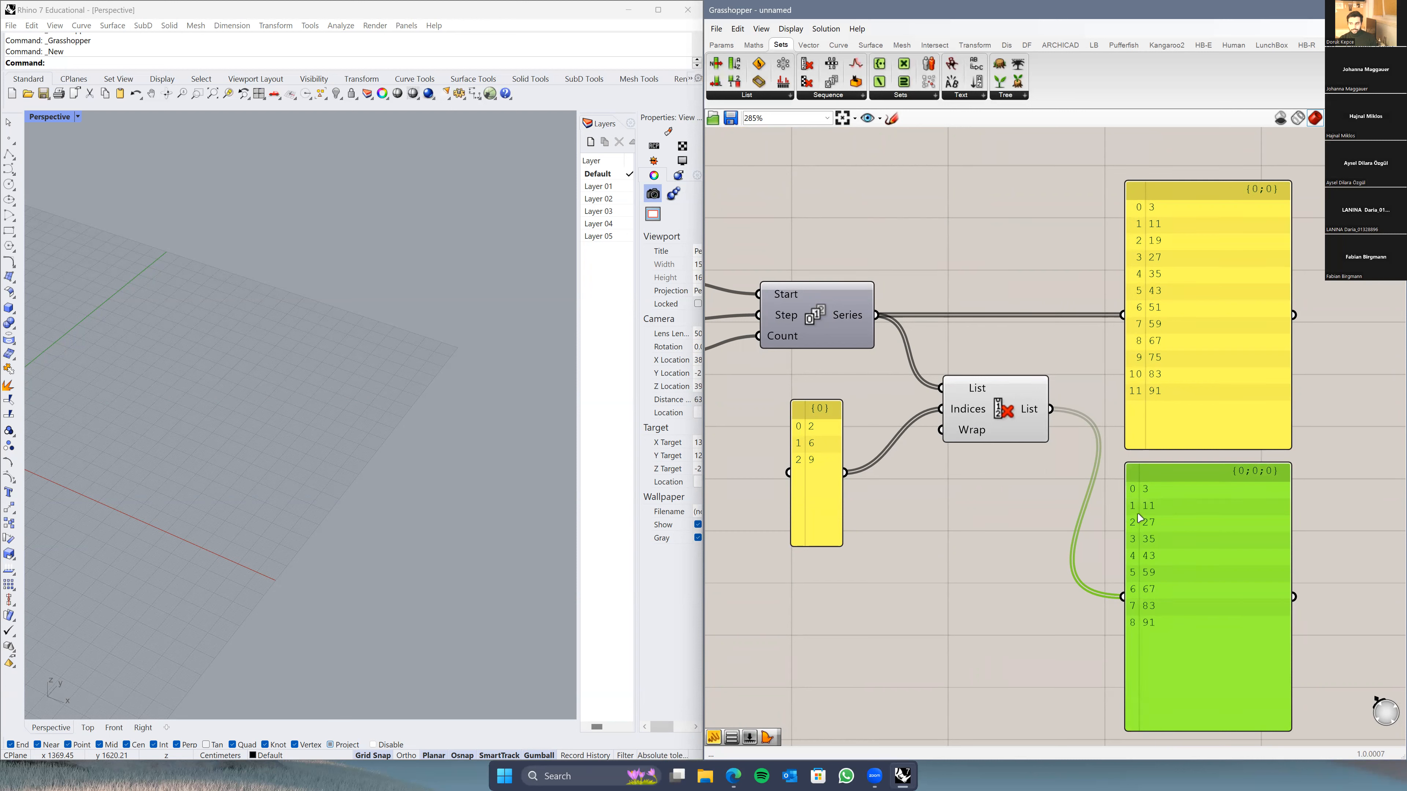
{"action": "left_click", "coordinate": [1120, 533]}
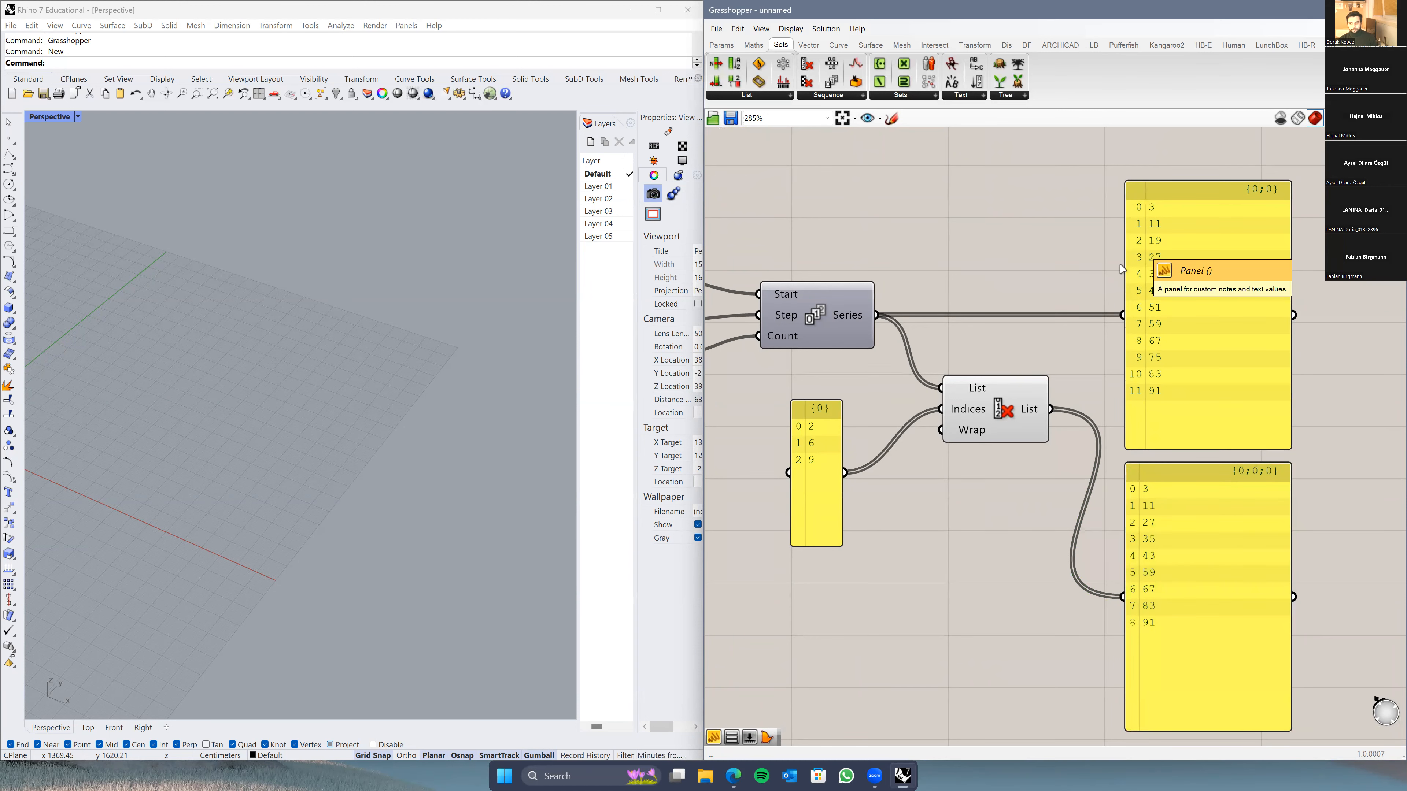
{"action": "scroll", "coordinate": [972, 538], "scroll_direction": "down", "scroll_amount": 2}
{"action": "scroll", "coordinate": [1006, 556], "scroll_direction": "down", "scroll_amount": 4}
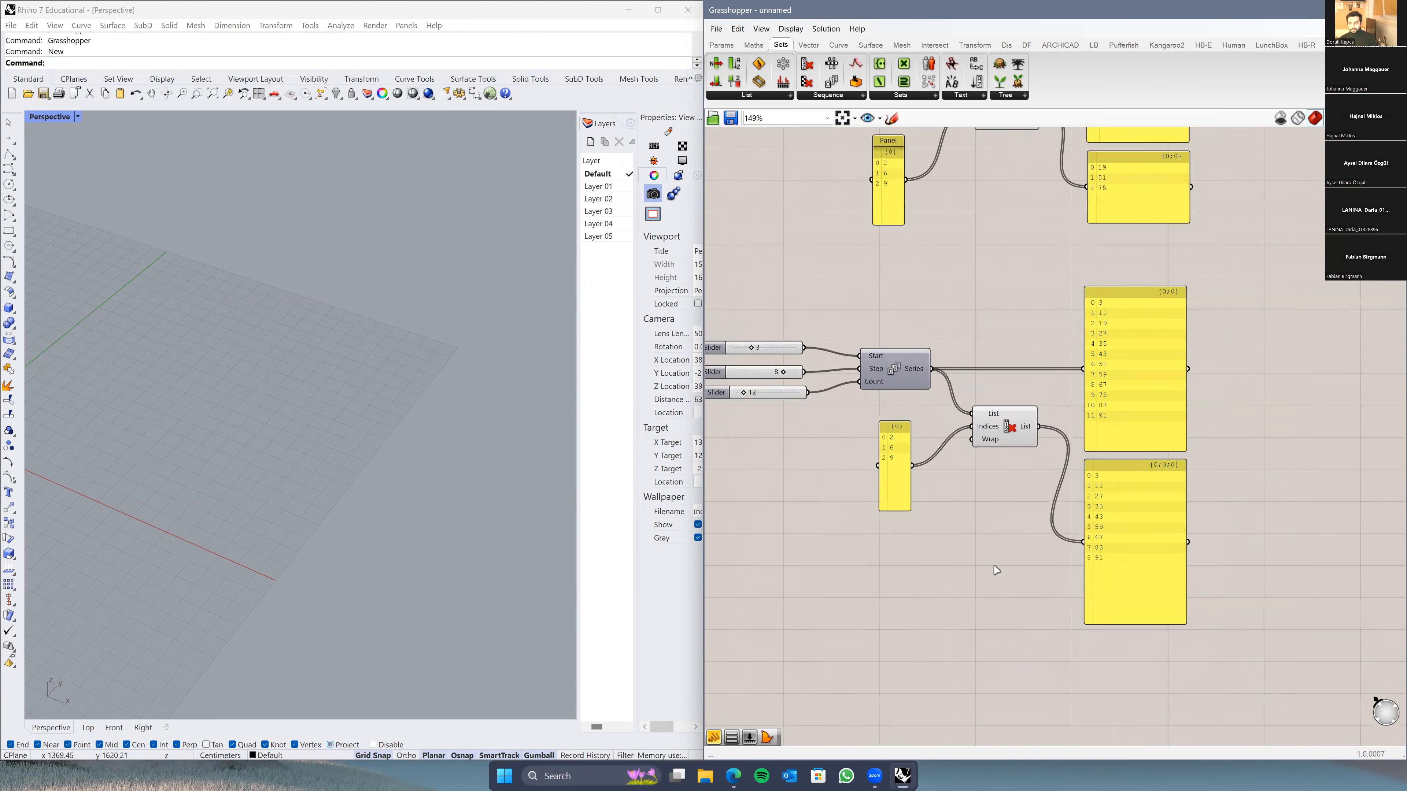
{"action": "right_click_drag", "start_coordinate": [933, 477], "coordinate": [953, 419]}
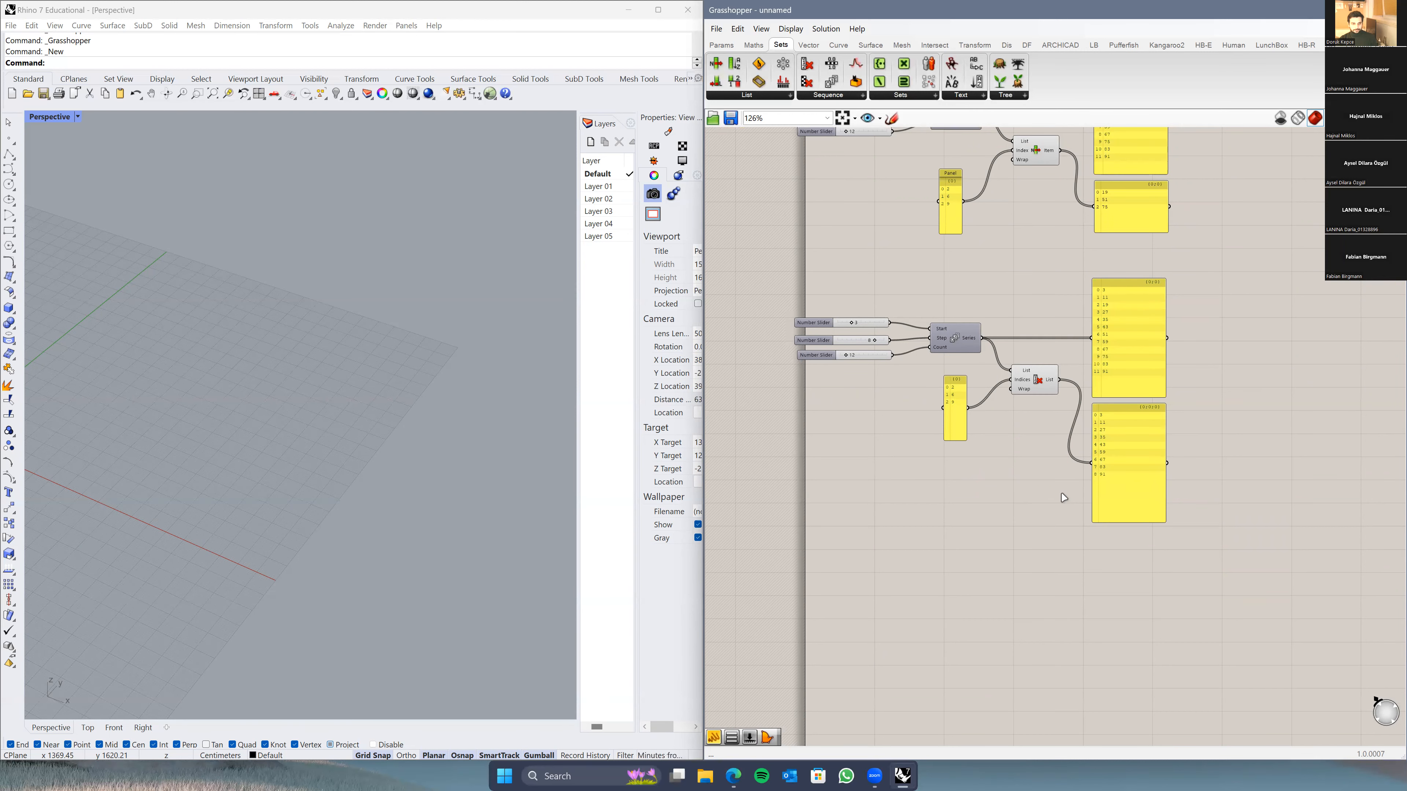
{"action": "right_click_drag", "start_coordinate": [1029, 459], "coordinate": [1019, 499]}
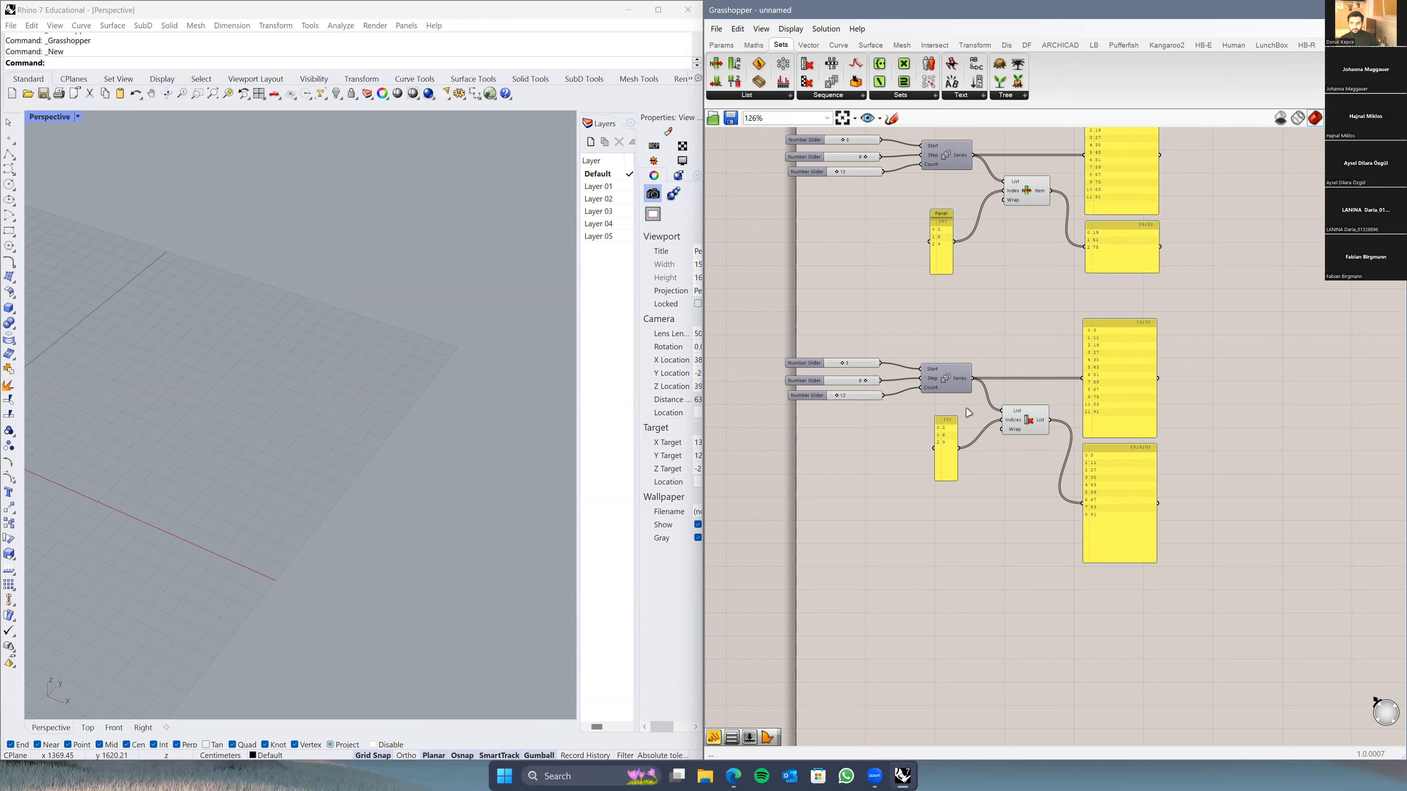
{"action": "scroll", "coordinate": [980, 382], "scroll_direction": "up", "scroll_amount": 1}
{"action": "right_click_drag", "start_coordinate": [914, 321], "coordinate": [886, 372]}
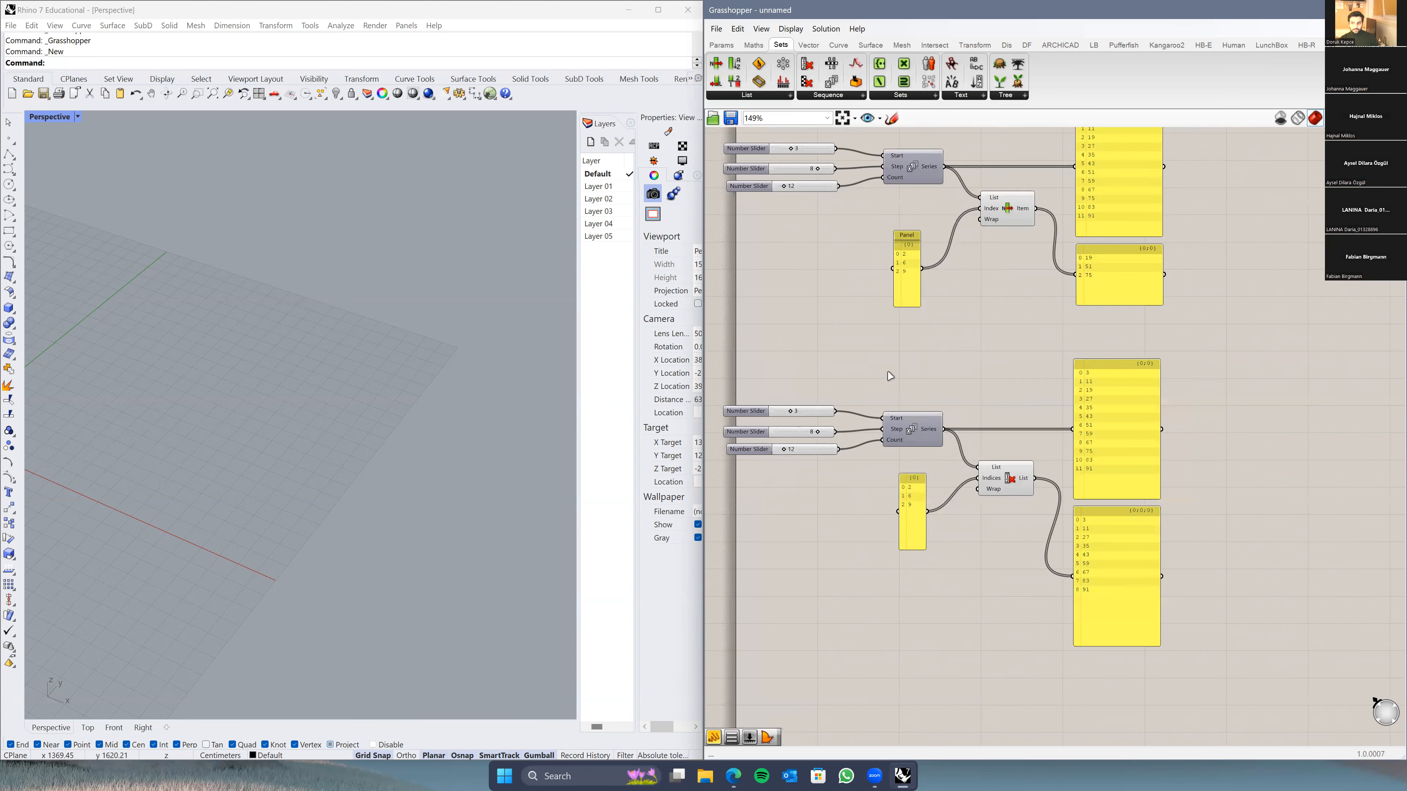
{"action": "left_click", "coordinate": [1003, 487]}
{"action": "left_click", "coordinate": [999, 521]}
{"action": "scroll", "coordinate": [982, 343], "scroll_direction": "down", "scroll_amount": 2}
{"action": "right_click_drag", "start_coordinate": [1005, 432], "coordinate": [998, 386]}
{"action": "scroll", "coordinate": [998, 386], "scroll_direction": "up", "scroll_amount": 2}
{"action": "right_click_drag", "start_coordinate": [899, 451], "coordinate": [942, 431]}
{"action": "left_click_drag", "start_coordinate": [942, 431], "coordinate": [968, 446]}
{"action": "mouse_move", "coordinate": [1002, 478]}
{"action": "right_mouse_down"}
{"action": "mouse_move", "coordinate": [1003, 508]}
{"action": "mouse_move", "coordinate": [964, 582]}
{"action": "right_mouse_up"}
{"action": "right_click_drag", "start_coordinate": [924, 391], "coordinate": [942, 450]}
{"action": "scroll", "coordinate": [944, 452], "scroll_direction": "down", "scroll_amount": 1}
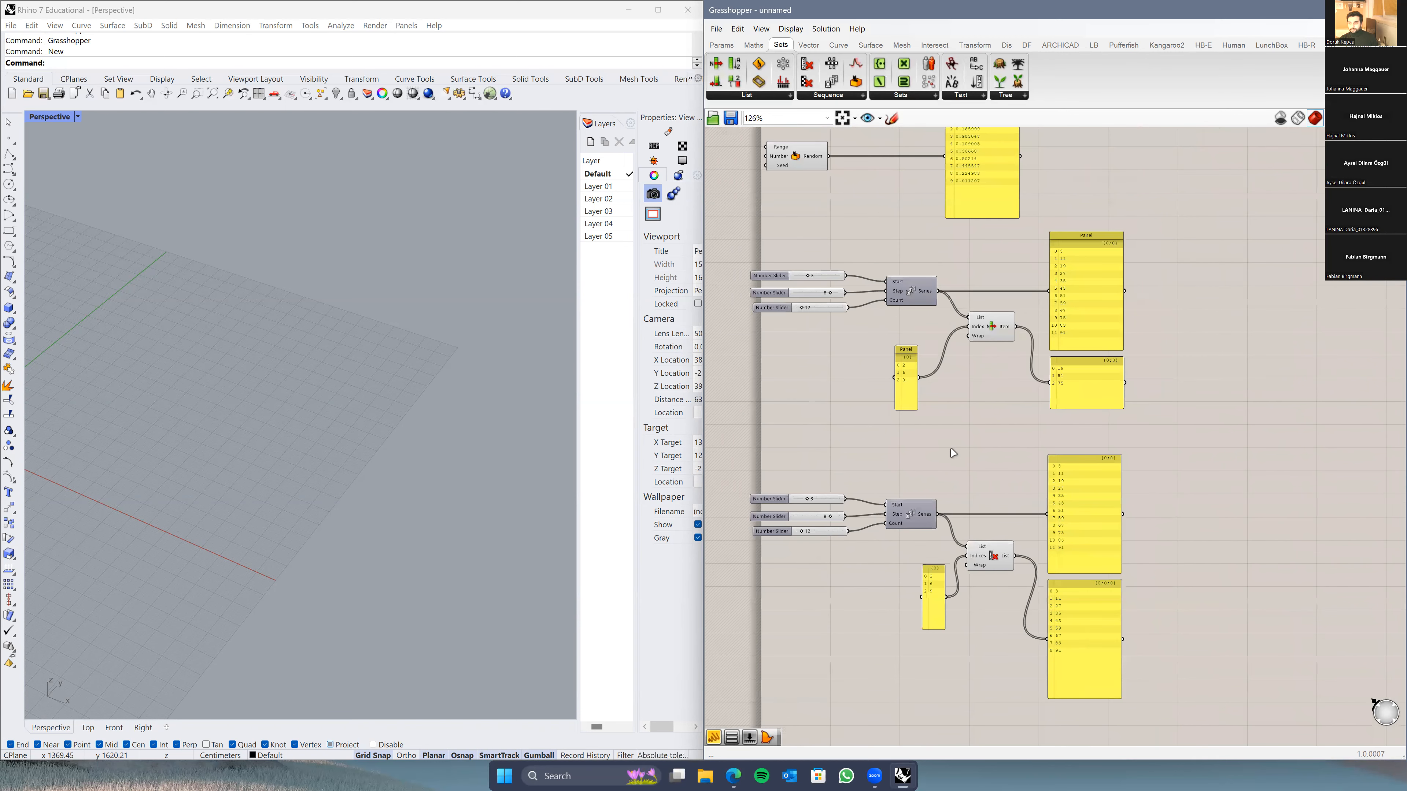
{"action": "right_click_drag", "start_coordinate": [954, 453], "coordinate": [937, 493]}
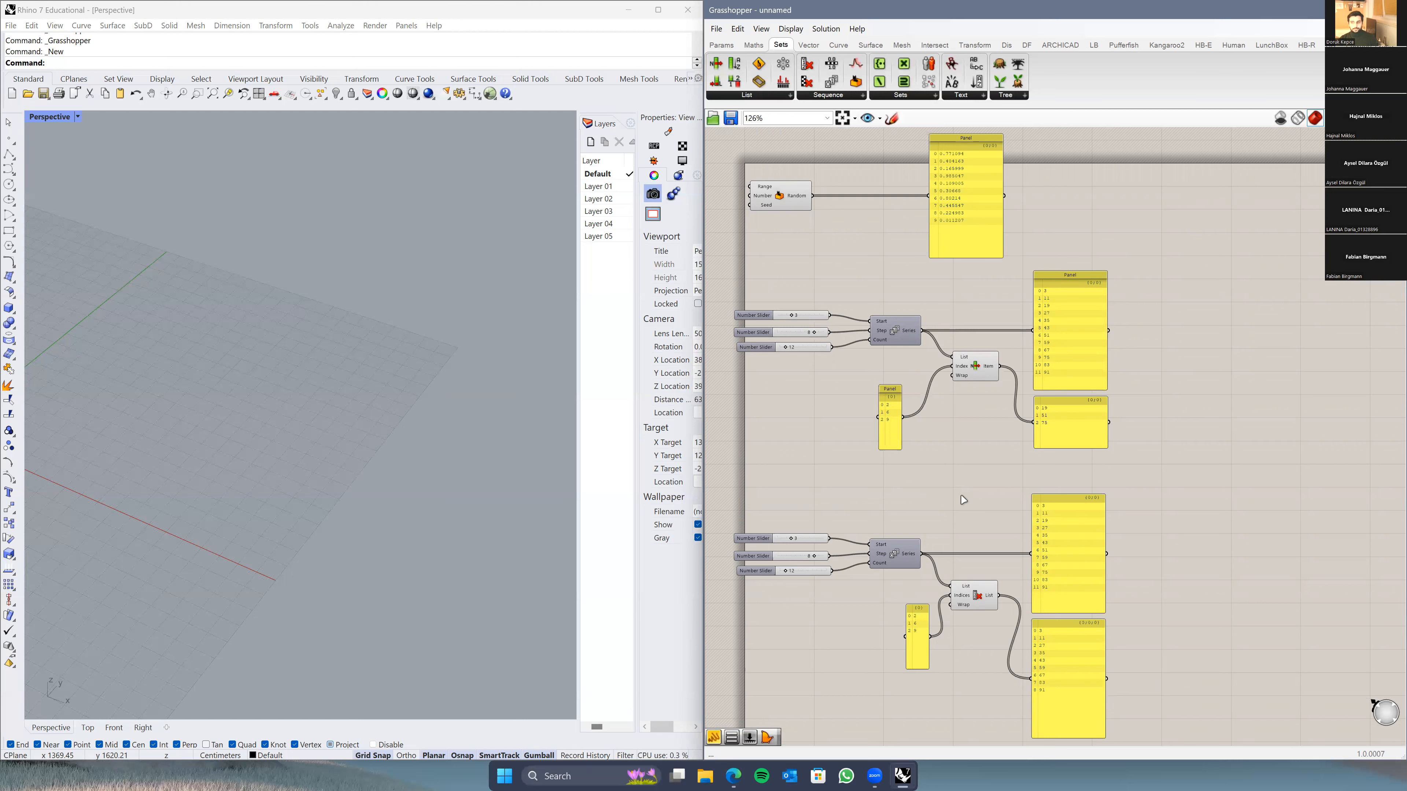
{"action": "right_click_drag", "start_coordinate": [1001, 616], "coordinate": [973, 521]}
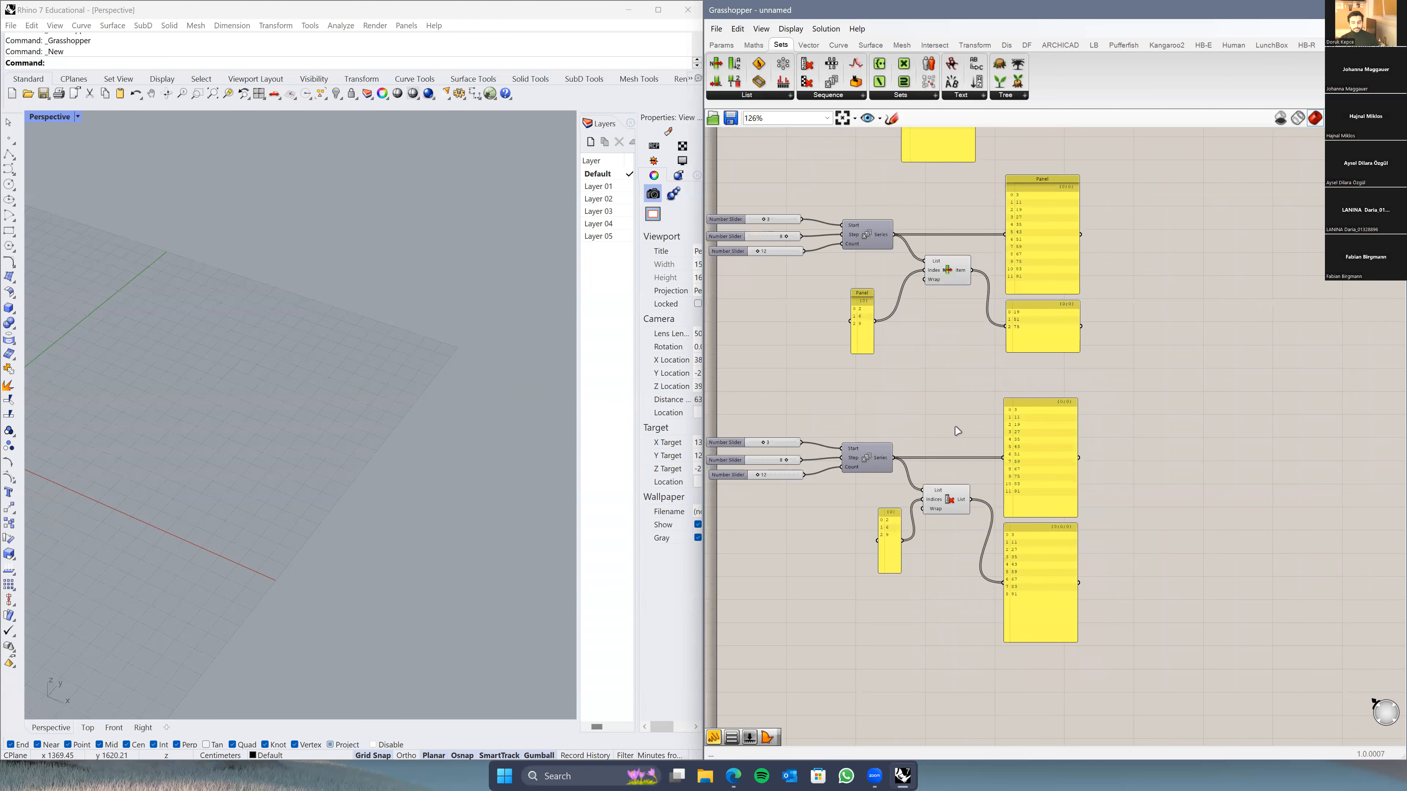
{"action": "scroll", "coordinate": [951, 397], "scroll_direction": "down", "scroll_amount": 2}
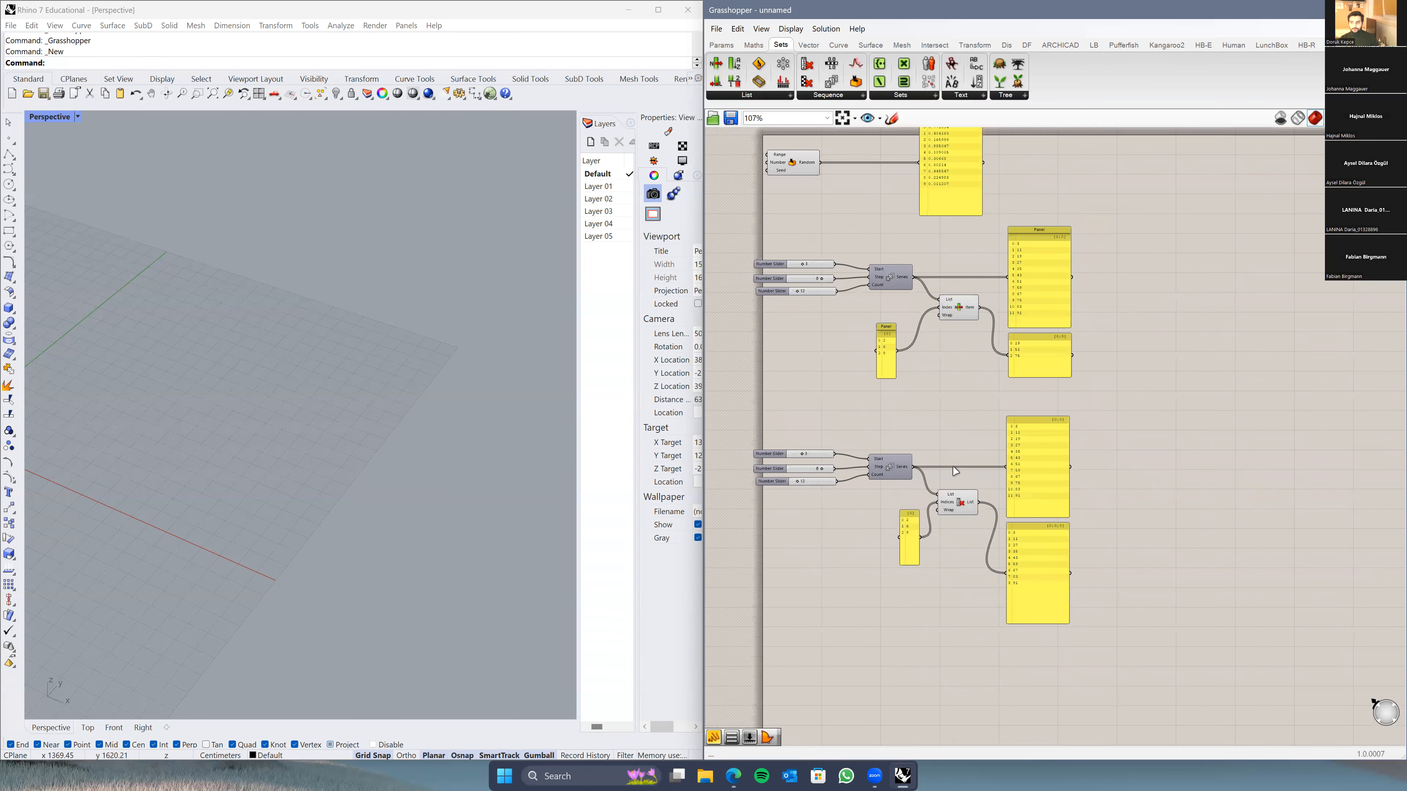
{"action": "right_click_drag", "start_coordinate": [959, 466], "coordinate": [967, 445]}
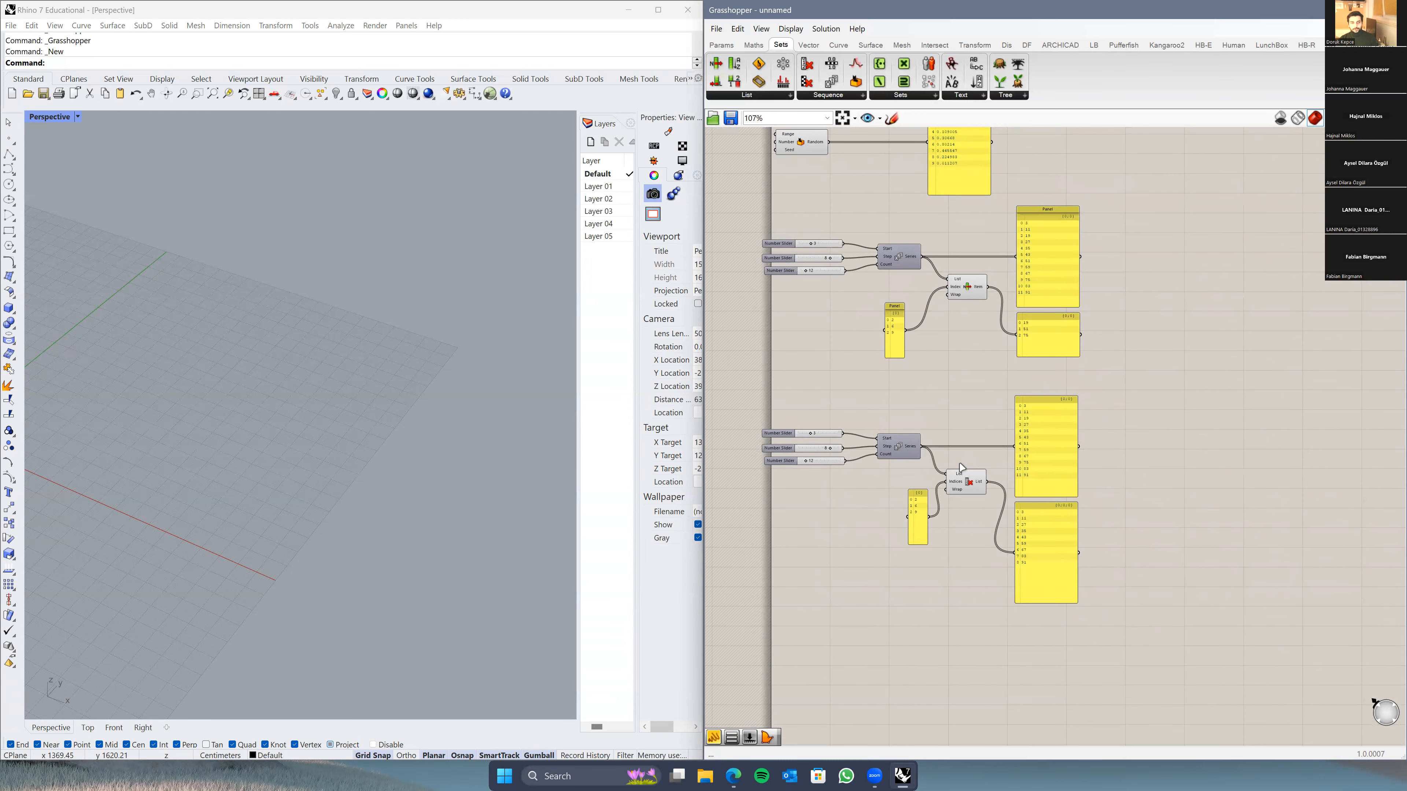
{"action": "scroll", "coordinate": [961, 467], "scroll_direction": "up", "scroll_amount": 3}
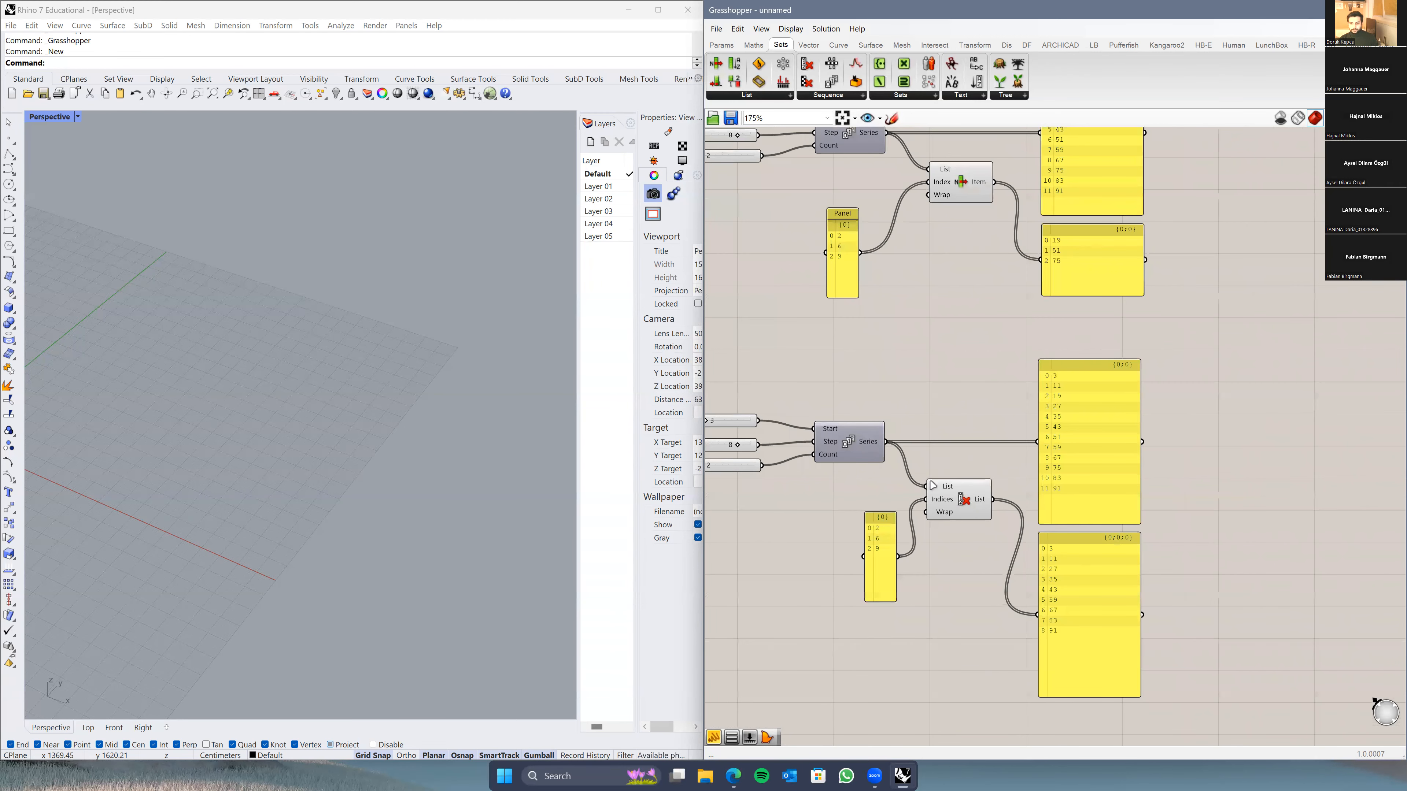
{"action": "right_click_drag", "start_coordinate": [948, 459], "coordinate": [981, 483]}
{"action": "mouse_move", "coordinate": [1019, 509]}
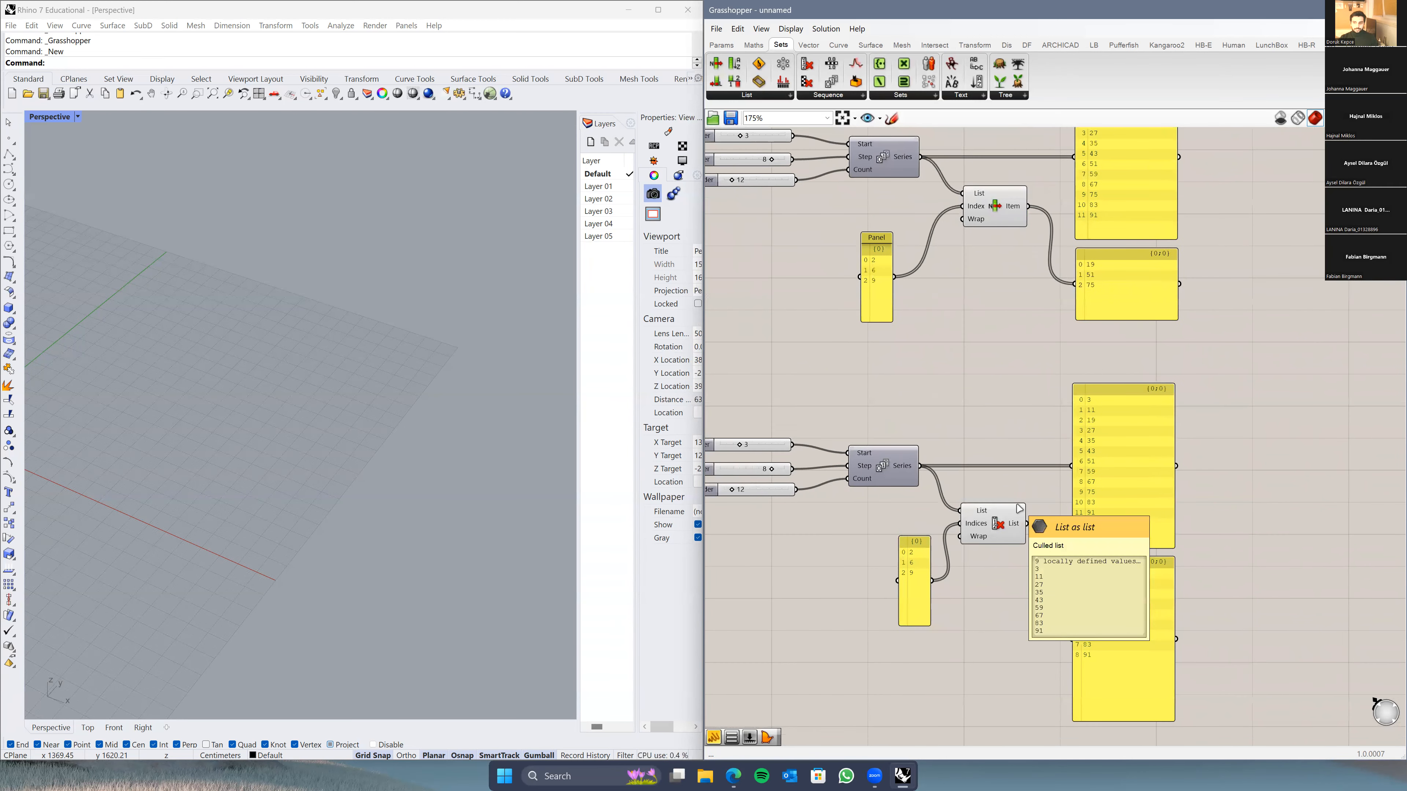
{"action": "scroll", "coordinate": [1020, 421], "scroll_direction": "down", "scroll_amount": 4}
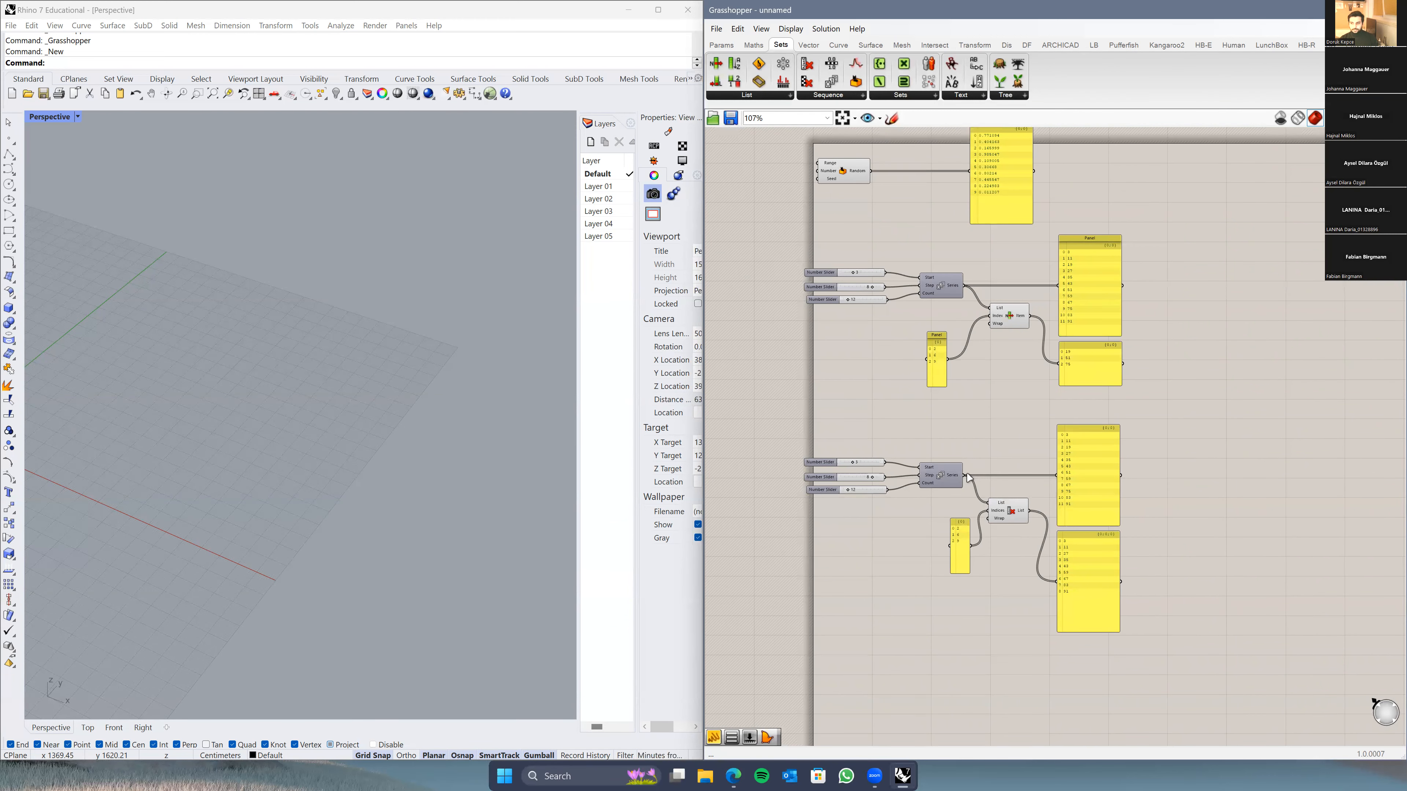
{"action": "scroll", "coordinate": [981, 502], "scroll_direction": "up", "scroll_amount": 2}
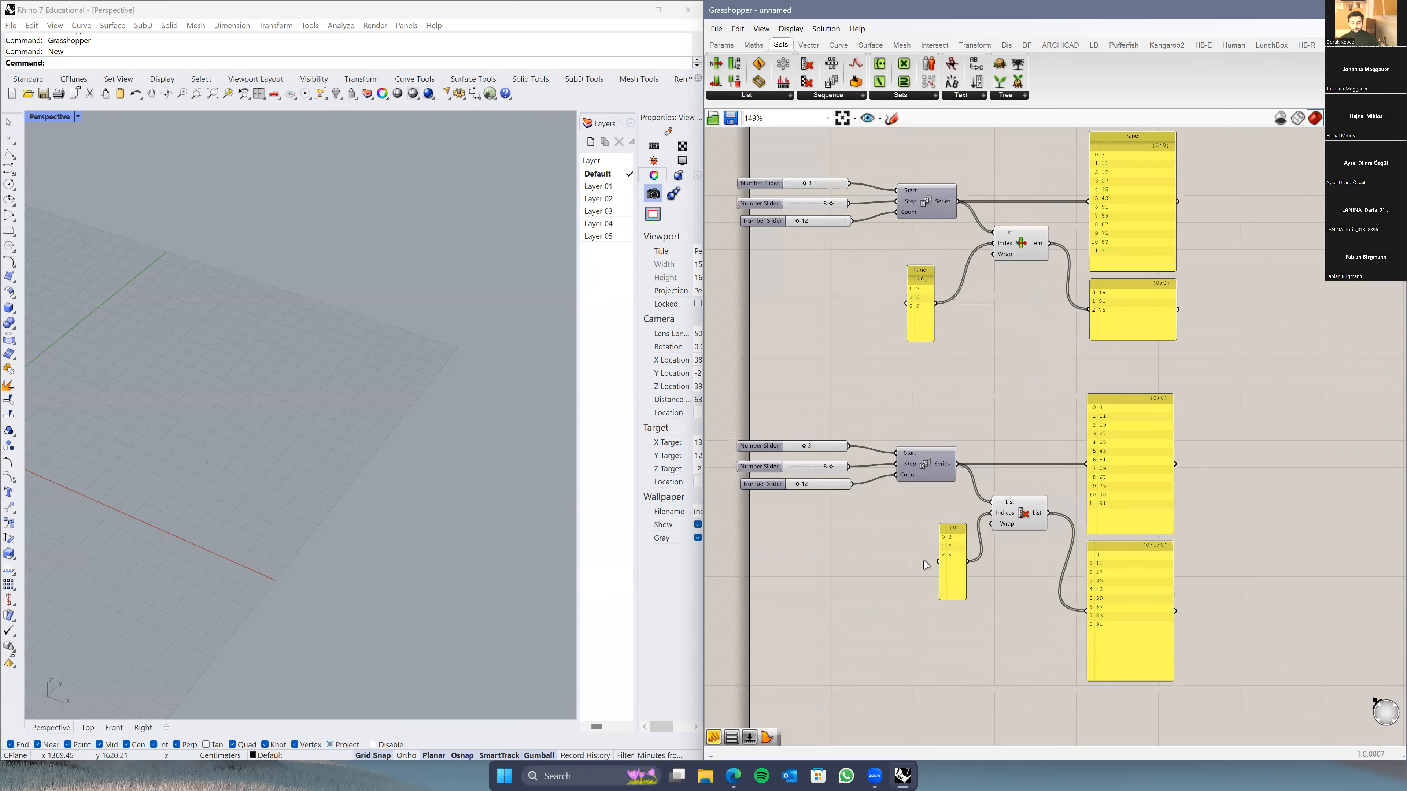
{"action": "scroll", "coordinate": [957, 579], "scroll_direction": "down", "scroll_amount": 2}
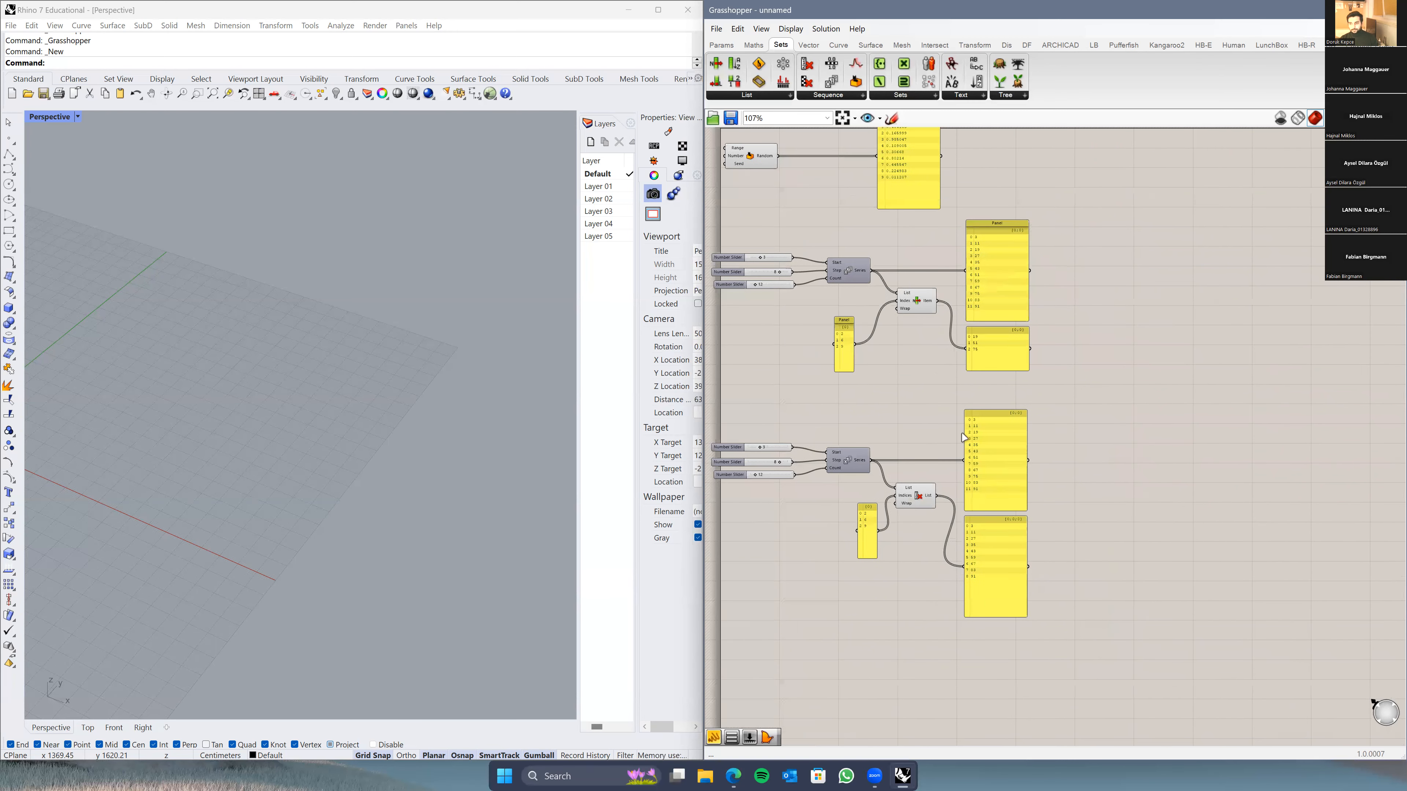
{"action": "scroll", "coordinate": [951, 481], "scroll_direction": "down", "scroll_amount": 1}
{"action": "scroll", "coordinate": [936, 511], "scroll_direction": "down", "scroll_amount": 1}
{"action": "scroll", "coordinate": [936, 512], "scroll_direction": "down", "scroll_amount": 1}
{"action": "left_click_drag", "start_coordinate": [1047, 190], "coordinate": [757, 589]}
{"action": "right_click", "coordinate": [847, 590]}
{"action": "left_click", "coordinate": [1079, 380]}
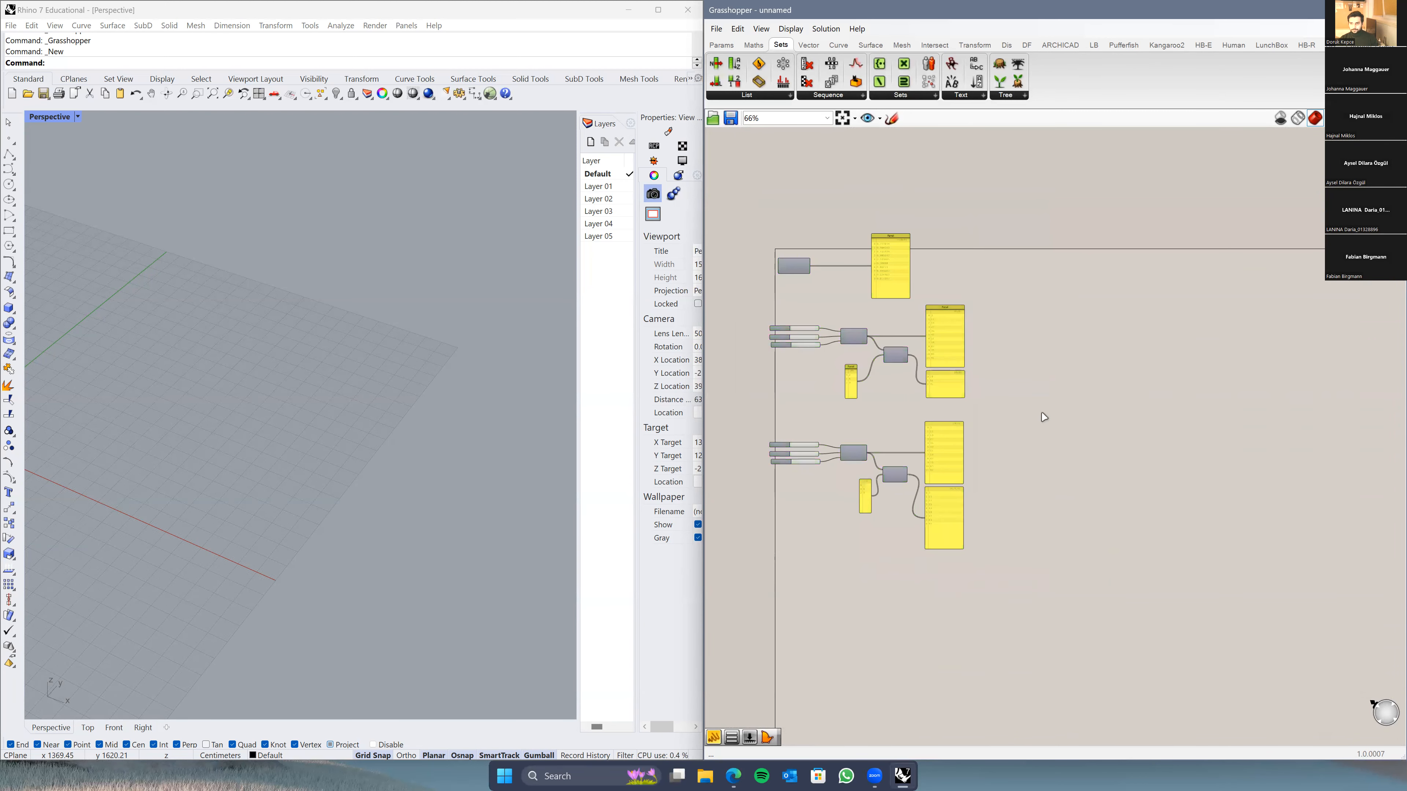
{"action": "scroll", "coordinate": [1041, 414], "scroll_direction": "up", "scroll_amount": 1}
{"action": "right_click_drag", "start_coordinate": [1041, 415], "coordinate": [1028, 472]}
{"action": "scroll", "coordinate": [962, 468], "scroll_direction": "up", "scroll_amount": 5}
{"action": "right_click_drag", "start_coordinate": [770, 526], "coordinate": [948, 481]}
{"action": "scroll", "coordinate": [975, 461], "scroll_direction": "down", "scroll_amount": 3}
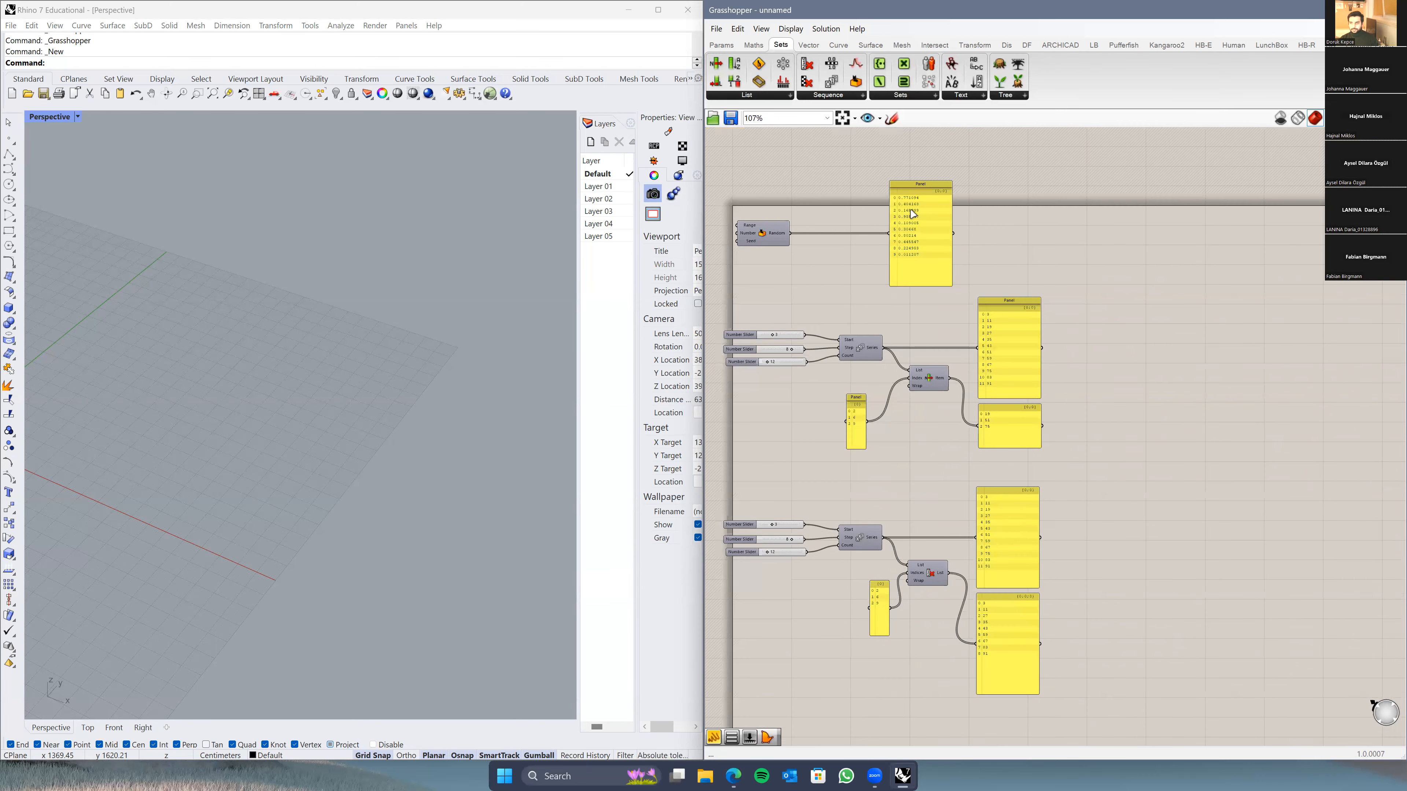
{"action": "right_click_drag", "start_coordinate": [832, 138], "coordinate": [849, 115]}
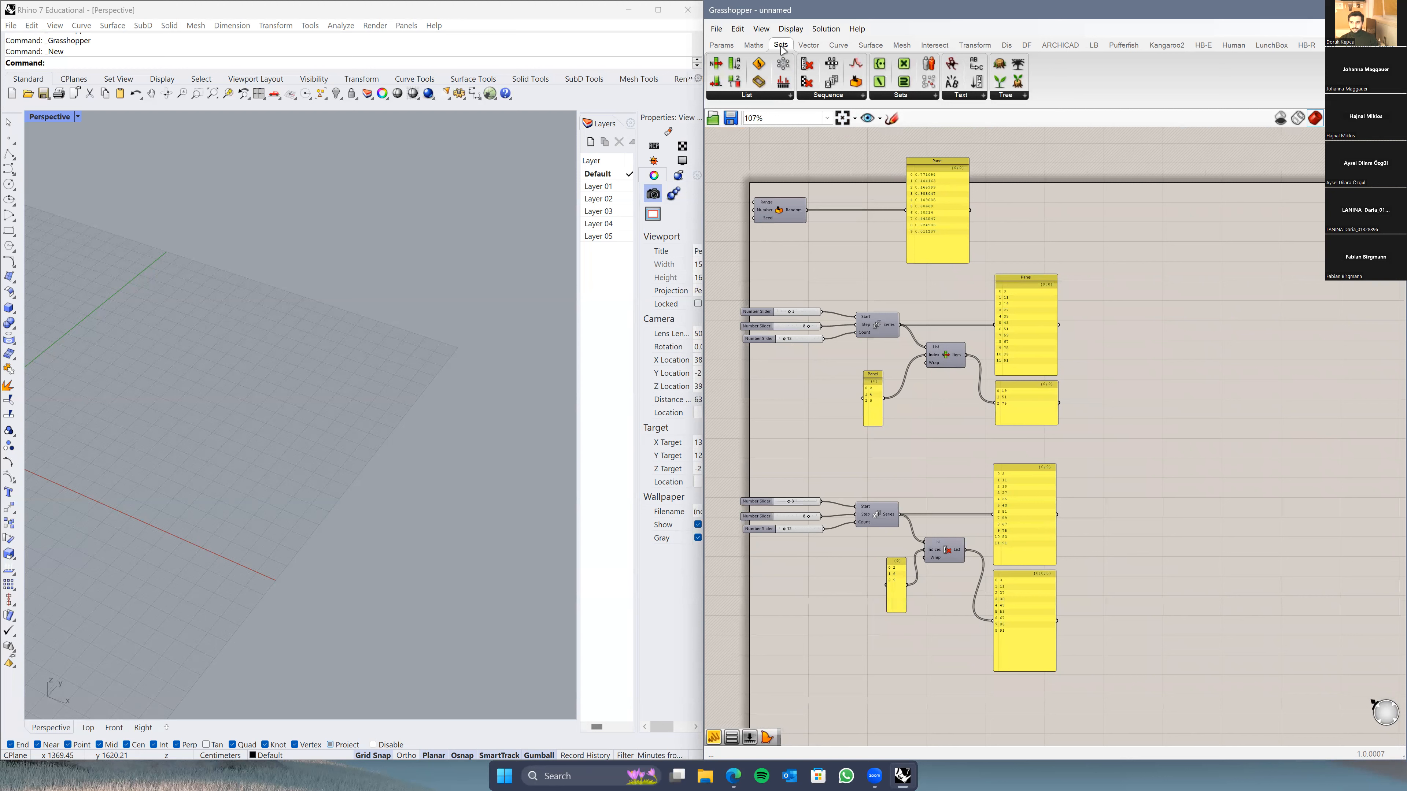
Step: Add a Cull Pattern component from Sets > Sequence and place it lower on the canvas
{"action": "left_click", "coordinate": [836, 96]}
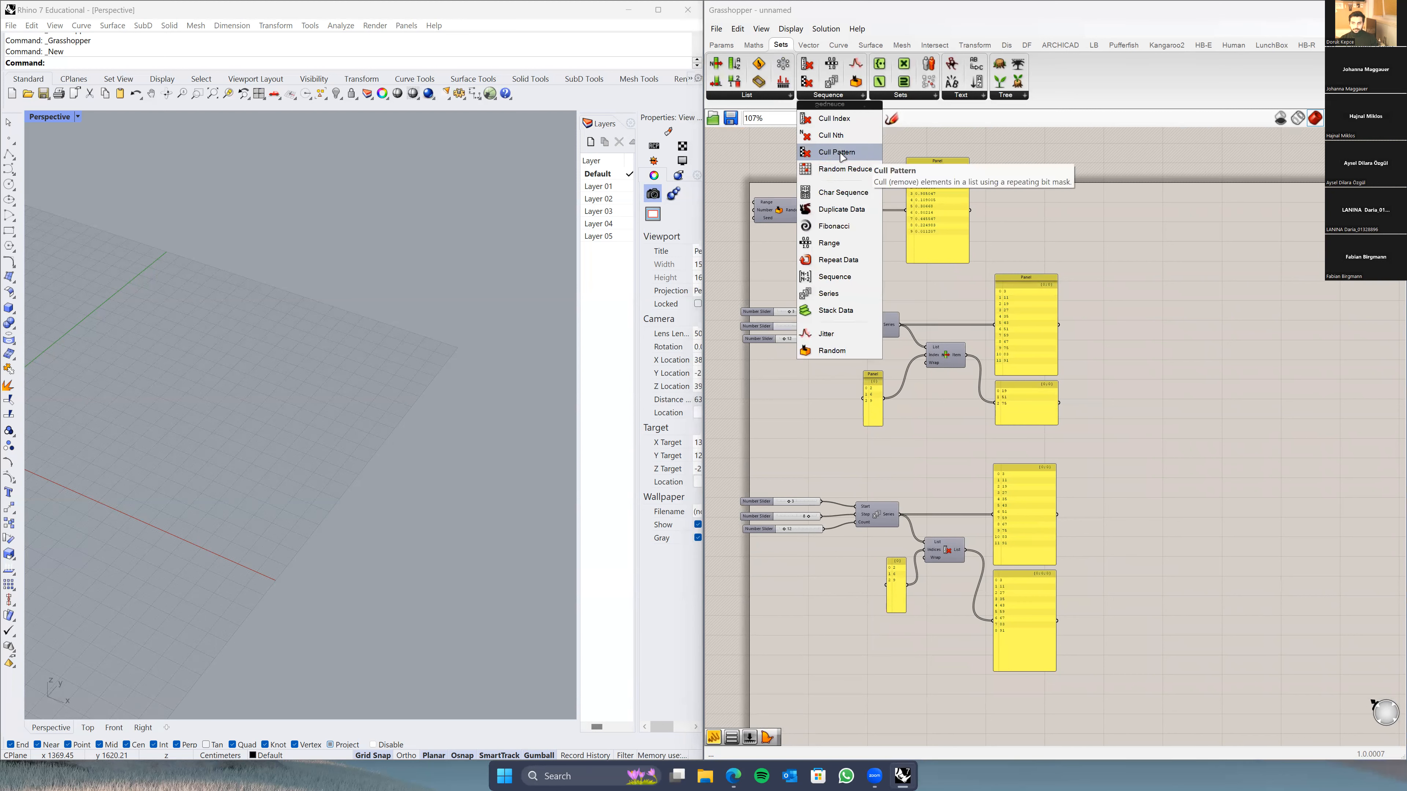
{"action": "left_click", "coordinate": [841, 156]}
{"action": "left_click", "coordinate": [936, 691]}
{"action": "right_click_drag", "start_coordinate": [936, 691], "coordinate": [935, 575]}
{"action": "left_click", "coordinate": [935, 575]}
Step: Duplicate the three sliders and Series below, wiring the copied Series into Cull Pattern's List input
{"action": "scroll", "coordinate": [942, 555], "scroll_direction": "up", "scroll_amount": 3}
{"action": "left_click_drag", "start_coordinate": [925, 282], "coordinate": [784, 382]}
{"action": "key", "text": "ctrl+c"}
{"action": "key", "text": "ctrl+v"}
{"action": "left_click_drag", "start_coordinate": [900, 337], "coordinate": [976, 588]}
{"action": "right_click_drag", "start_coordinate": [973, 634], "coordinate": [952, 589]}
{"action": "left_click_drag", "start_coordinate": [995, 548], "coordinate": [995, 559]}
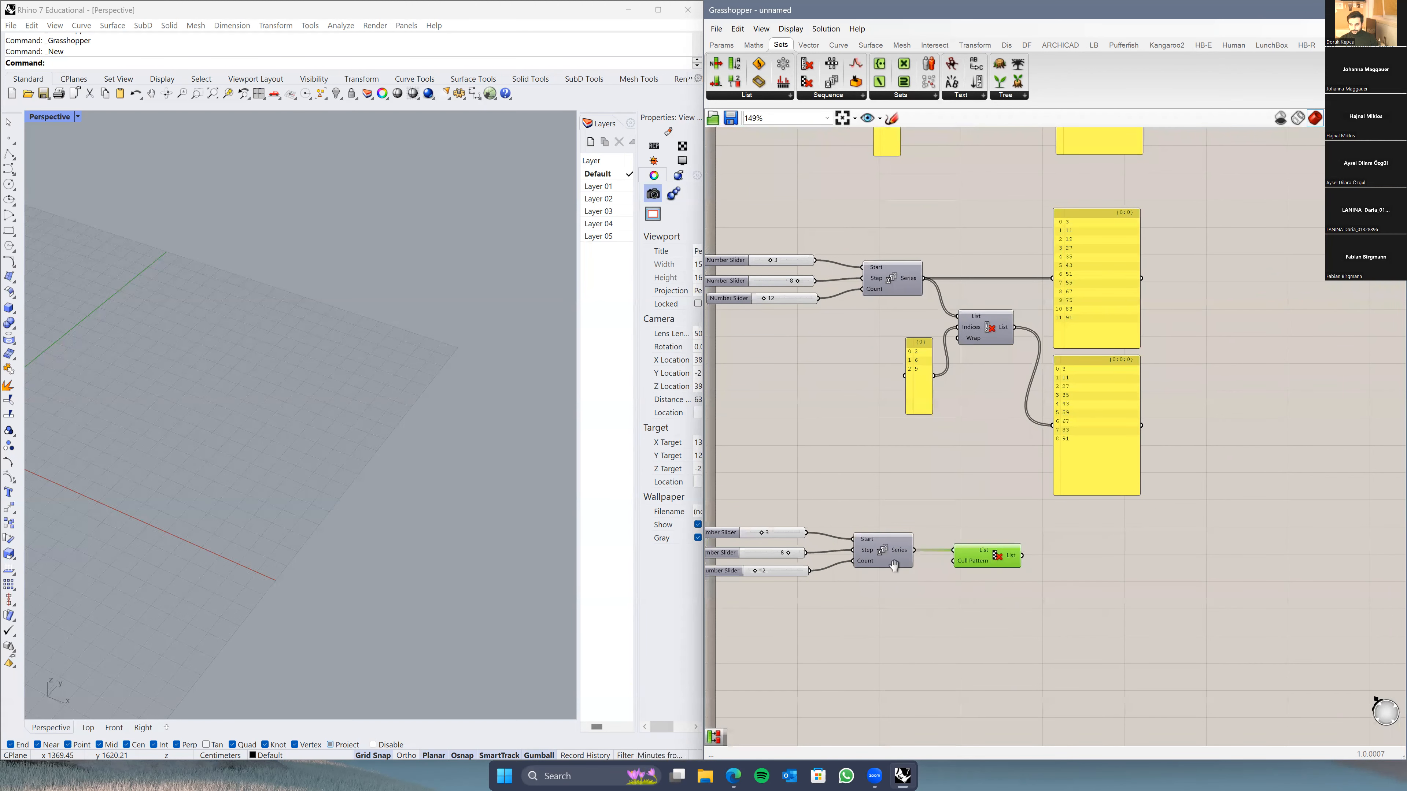
Step: Add a Panel on Cull Pattern's output, enlarge it and place it beside the component
{"action": "right_click_drag", "start_coordinate": [1028, 610], "coordinate": [940, 585]}
{"action": "double_click", "coordinate": [940, 584]}
{"action": "type", "text": "panel"}
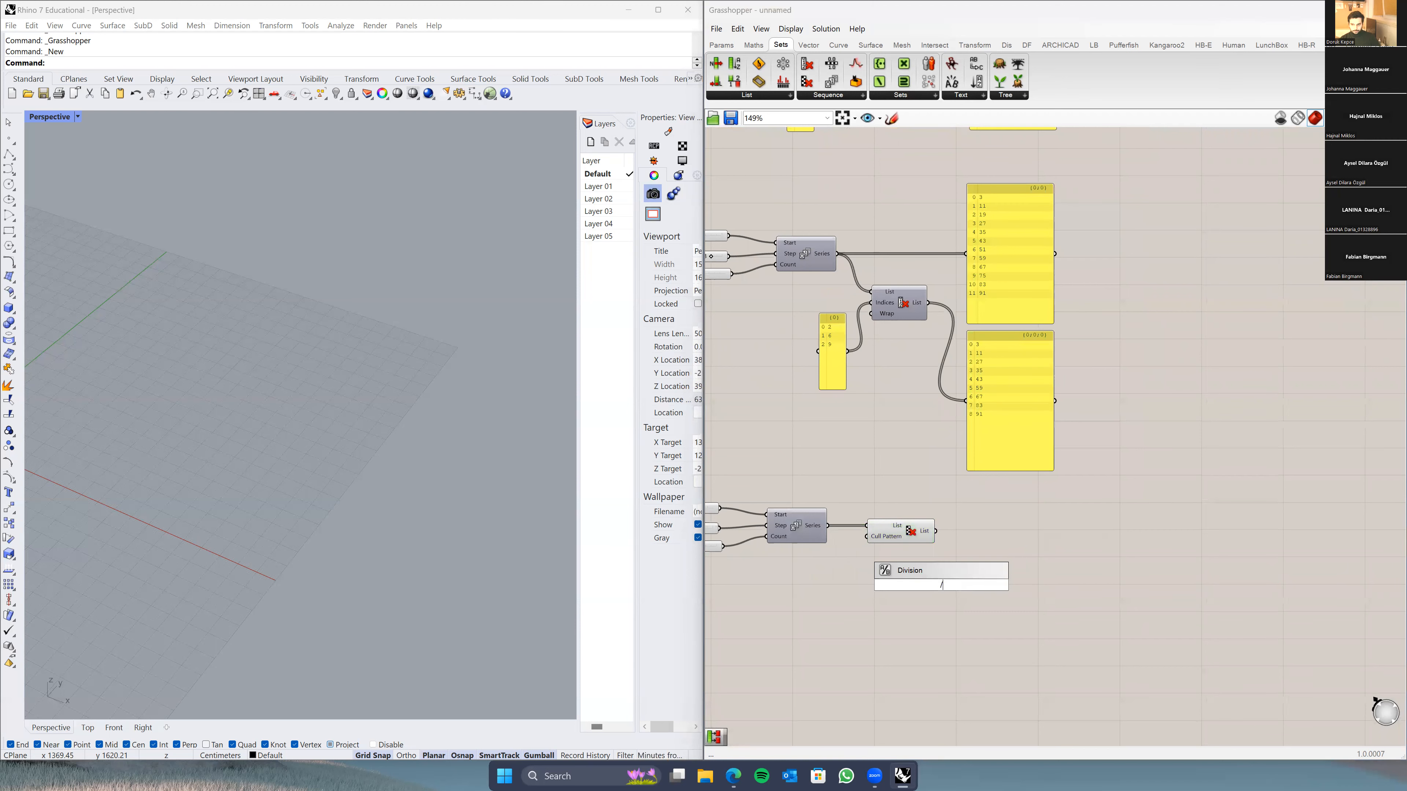
{"action": "key", "text": "Return"}
{"action": "scroll", "coordinate": [964, 548], "scroll_direction": "up", "scroll_amount": 3}
{"action": "left_click_drag", "start_coordinate": [932, 523], "coordinate": [1007, 664]}
{"action": "right_click_drag", "start_coordinate": [994, 580], "coordinate": [1042, 570]}
{"action": "left_click_drag", "start_coordinate": [1042, 570], "coordinate": [1046, 522]}
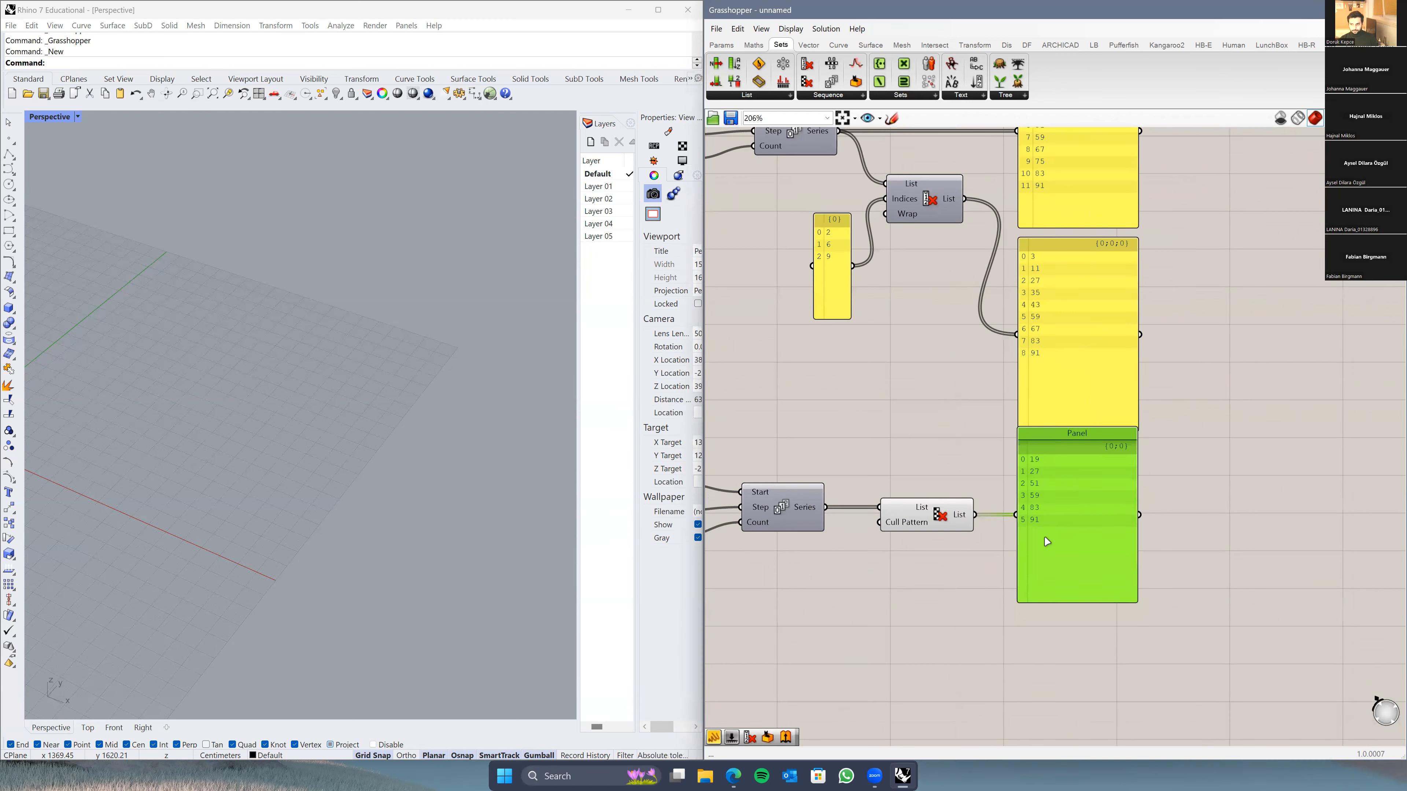
{"action": "right_click_drag", "start_coordinate": [1045, 536], "coordinate": [1033, 547]}
Step: Move the full series panel down and to the right, then recentre on Cull Pattern
{"action": "left_click_drag", "start_coordinate": [1061, 217], "coordinate": [1189, 605]}
{"action": "left_click", "coordinate": [966, 644]}
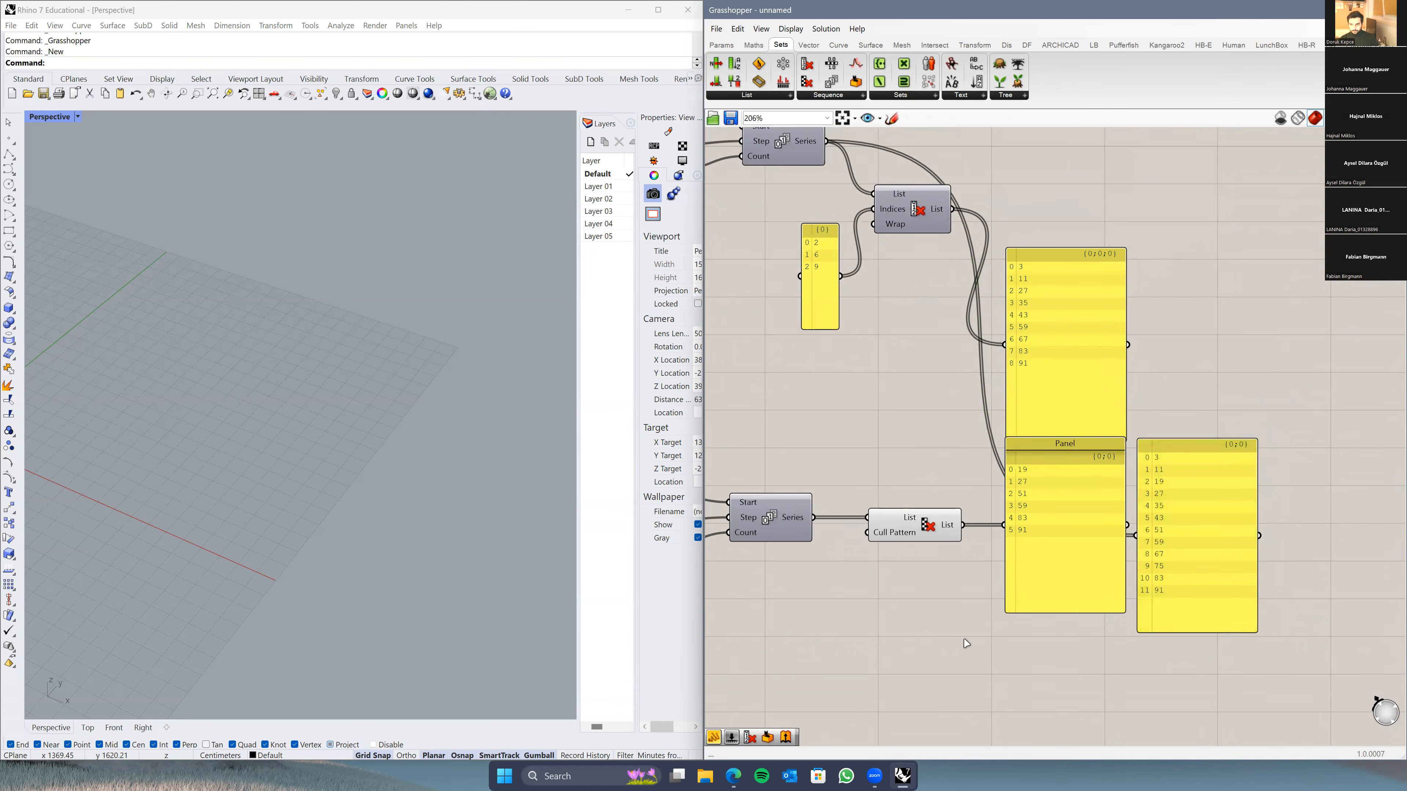
{"action": "scroll", "coordinate": [900, 591], "scroll_direction": "up", "scroll_amount": 3}
{"action": "right_click_drag", "start_coordinate": [920, 583], "coordinate": [1047, 534]}
{"action": "mouse_move", "coordinate": [1029, 458]}
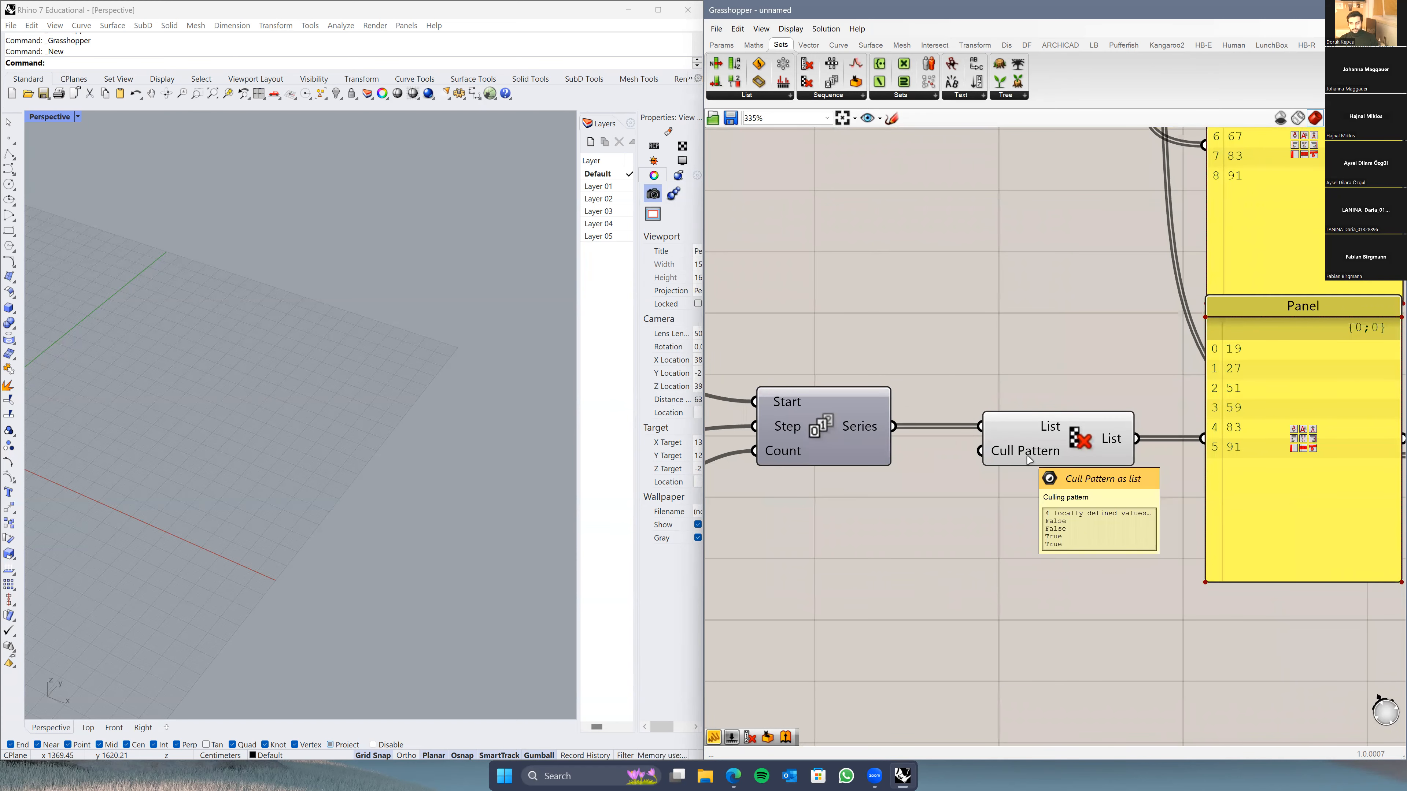
{"action": "scroll", "coordinate": [1029, 459], "scroll_direction": "down", "scroll_amount": 3}
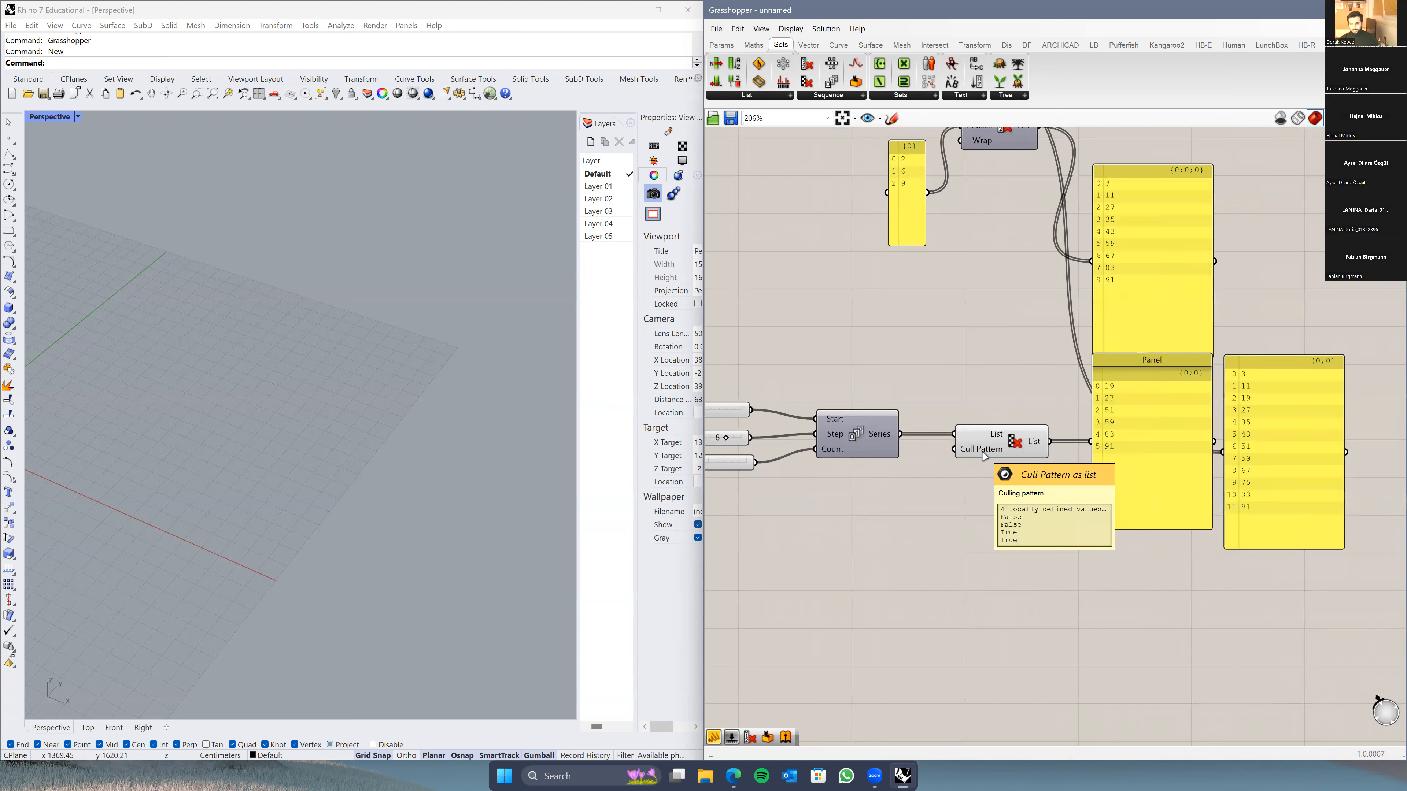
Step: Check Cull Pattern's pattern input options, then add a Boolean Toggle by searching 'boolea'
{"action": "right_click", "coordinate": [984, 456]}
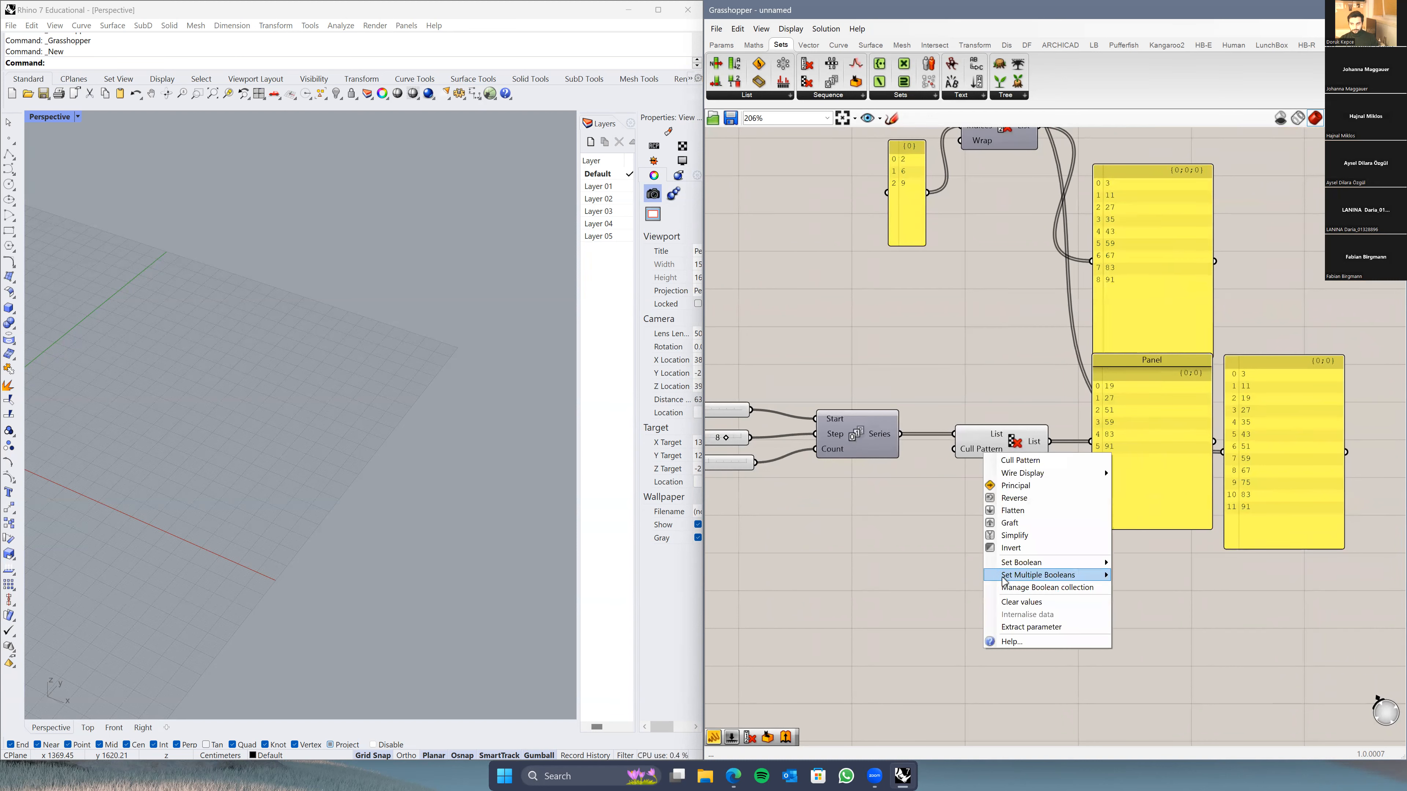
{"action": "mouse_move", "coordinate": [1006, 581]}
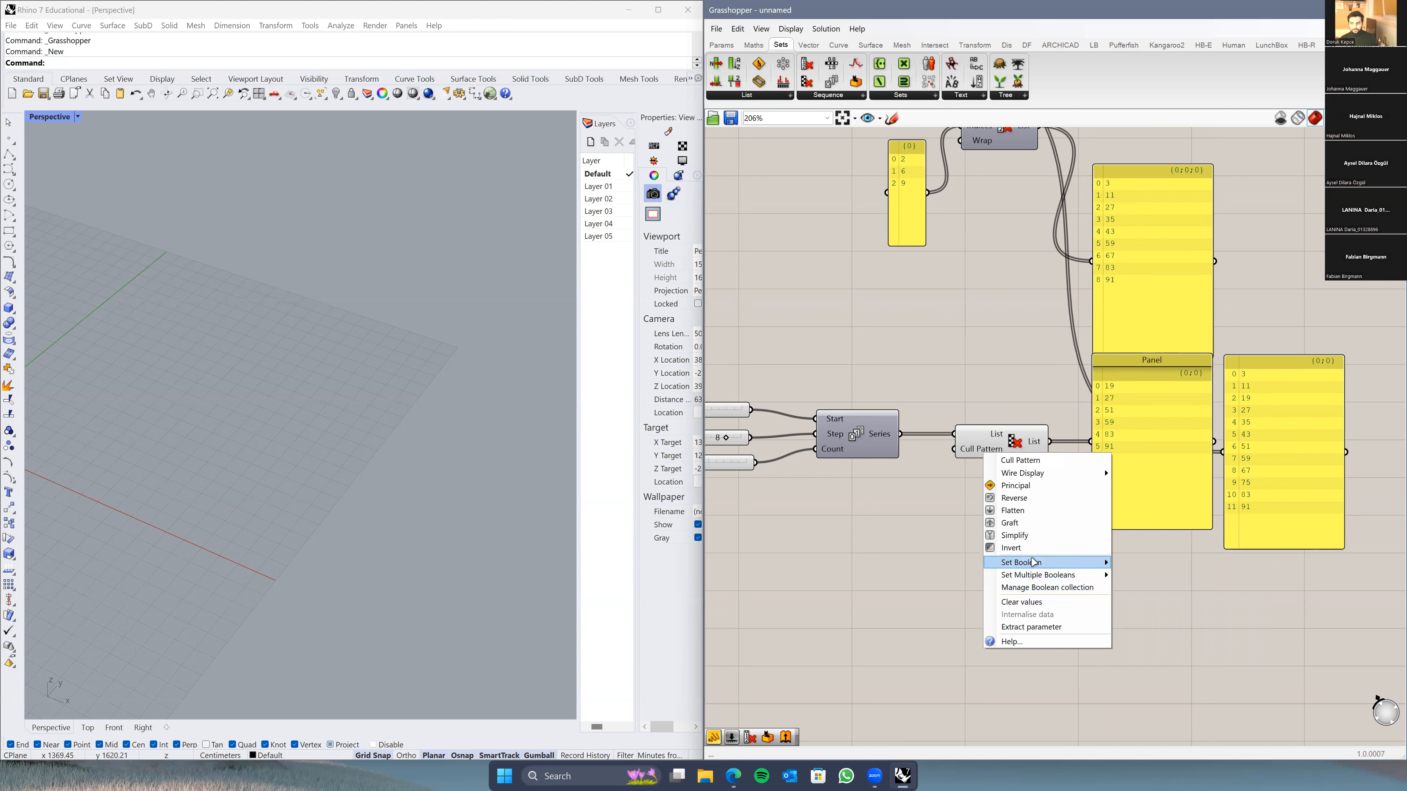
{"action": "left_click", "coordinate": [905, 553]}
{"action": "double_click", "coordinate": [905, 553]}
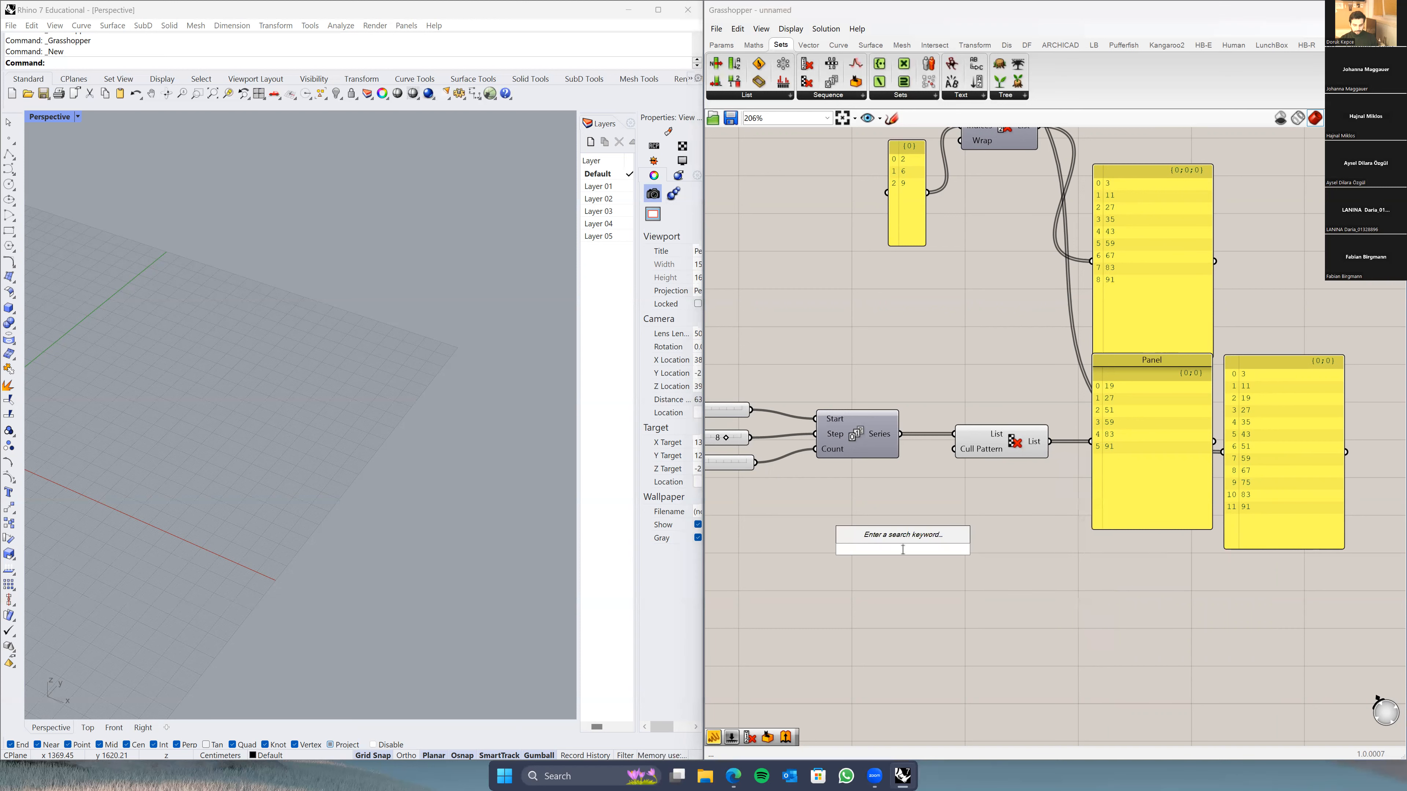
{"action": "type", "text": "boolea"}
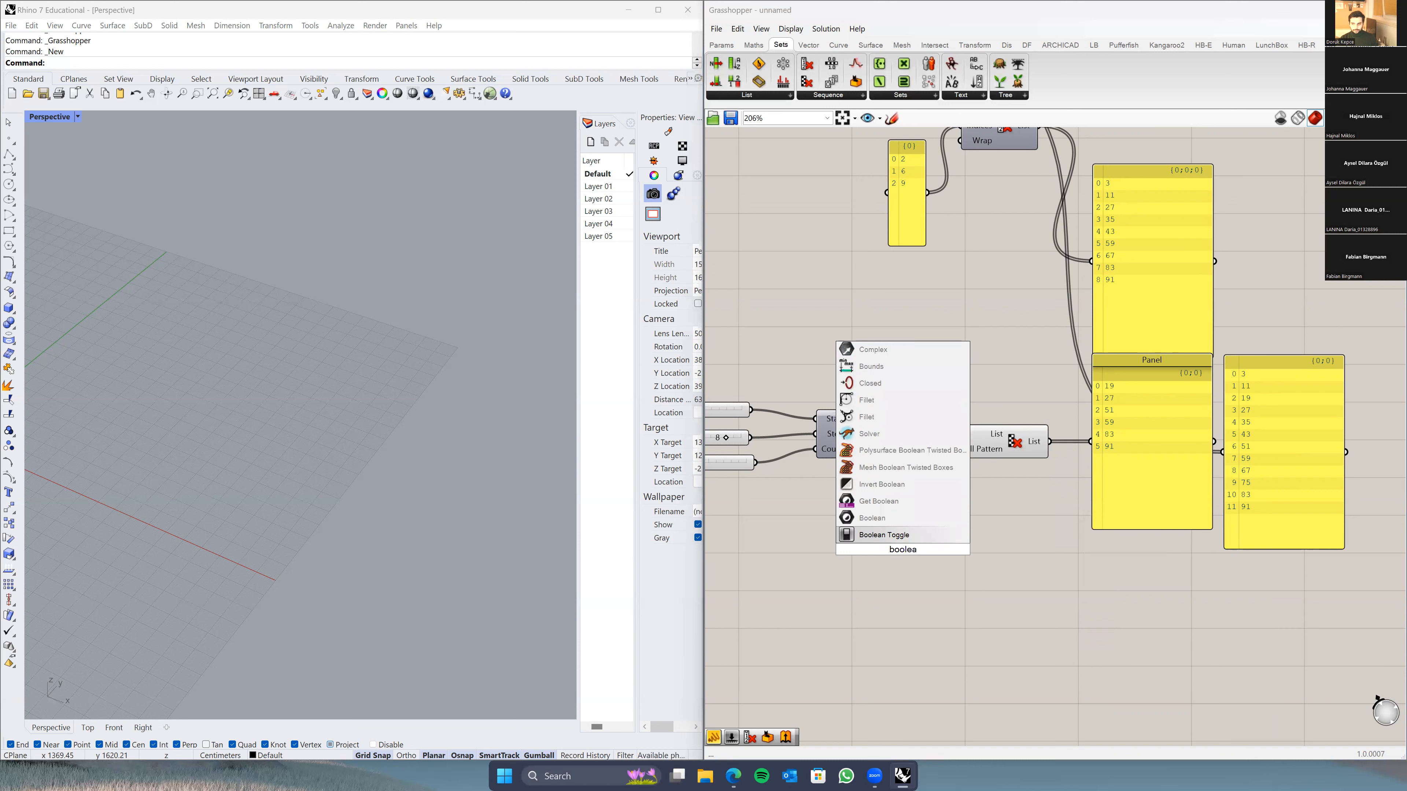
{"action": "left_click", "coordinate": [896, 535]}
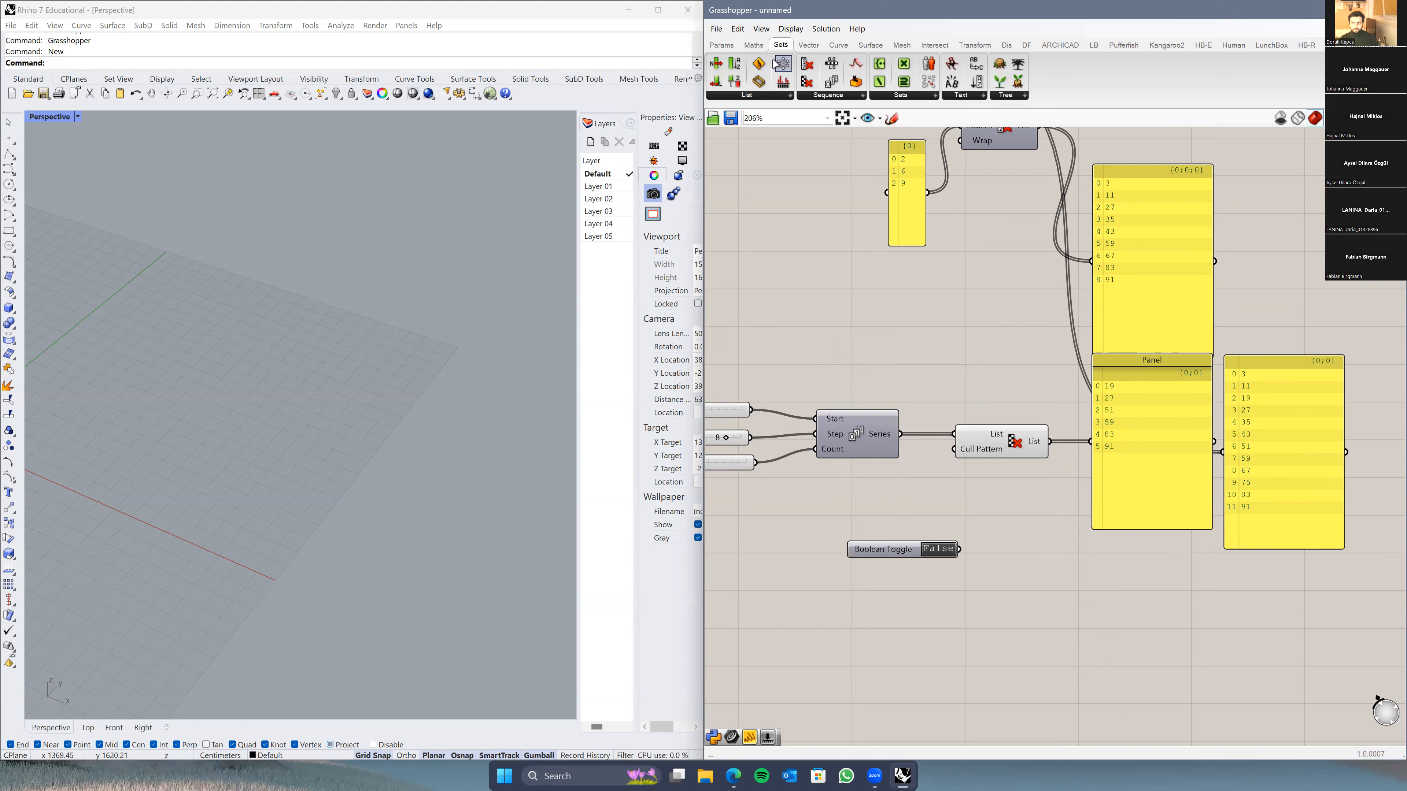
Step: Place a second Boolean Toggle from Params > Input, then delete that extra toggle
{"action": "left_click", "coordinate": [722, 46]}
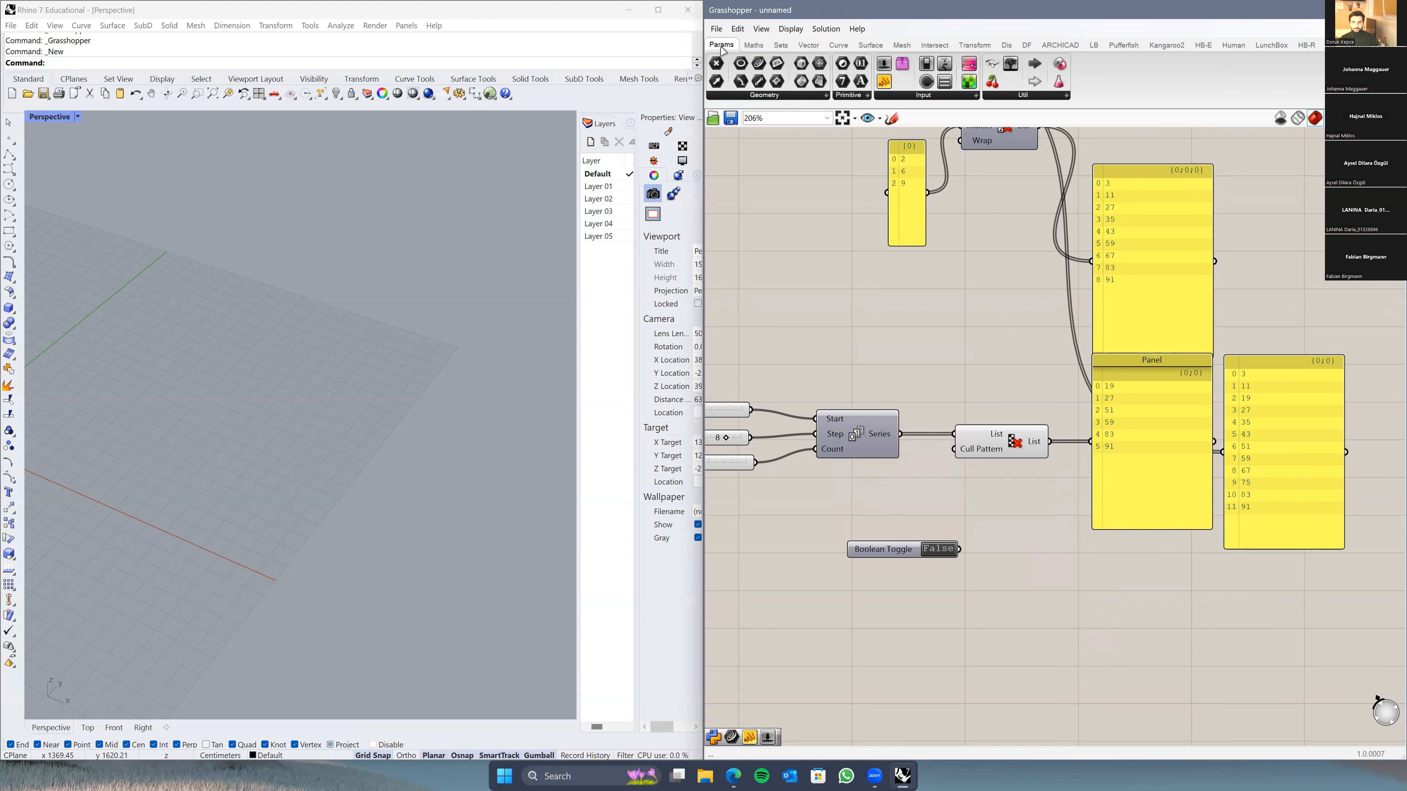
{"action": "left_click", "coordinate": [939, 96]}
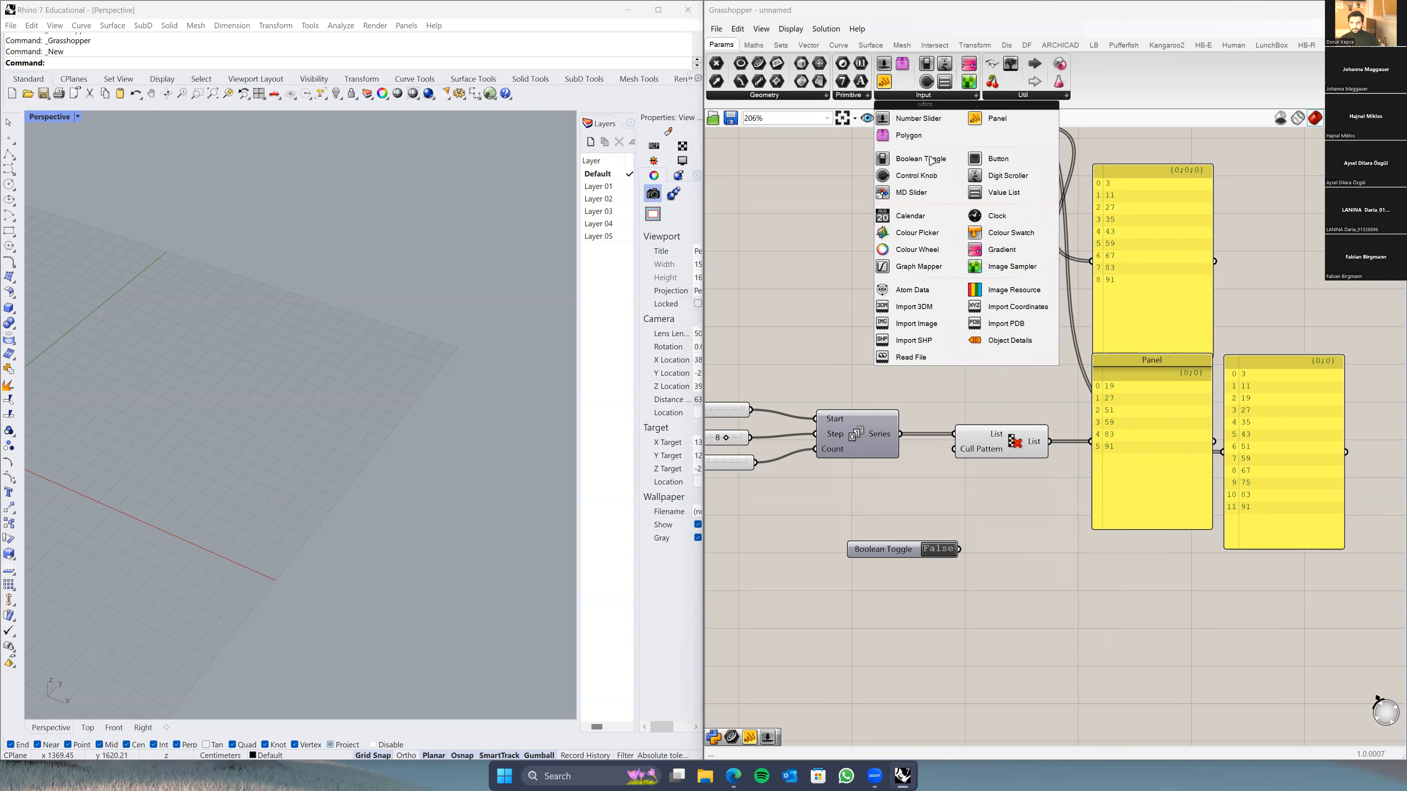
{"action": "left_click_drag", "start_coordinate": [918, 161], "coordinate": [953, 449]}
{"action": "left_click", "coordinate": [897, 512]}
{"action": "key", "text": "Delete"}
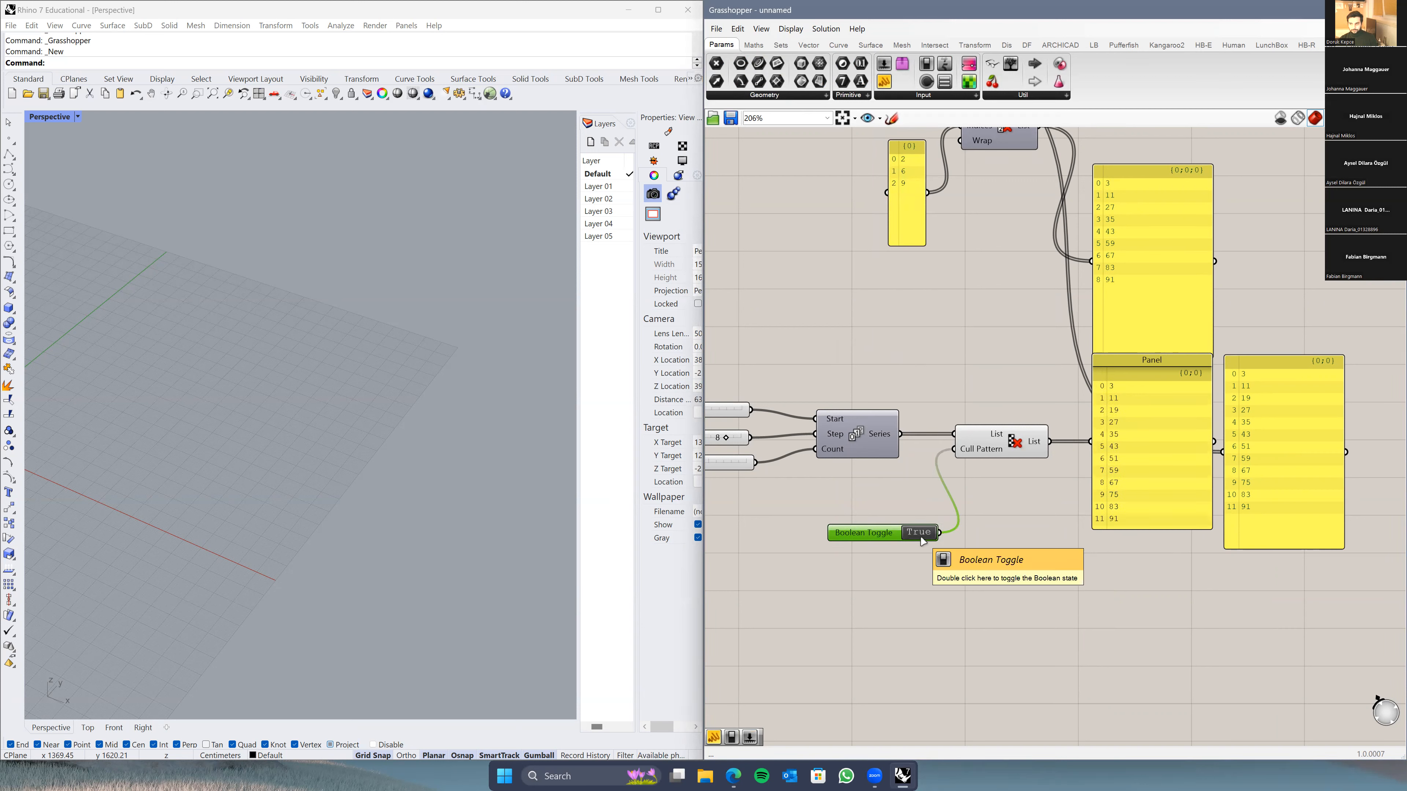
Step: Delete the Boolean Toggle and its wire to Cull Pattern
{"action": "left_click_drag", "start_coordinate": [842, 538], "coordinate": [804, 535]}
{"action": "scroll", "coordinate": [877, 528], "scroll_direction": "up", "scroll_amount": 2}
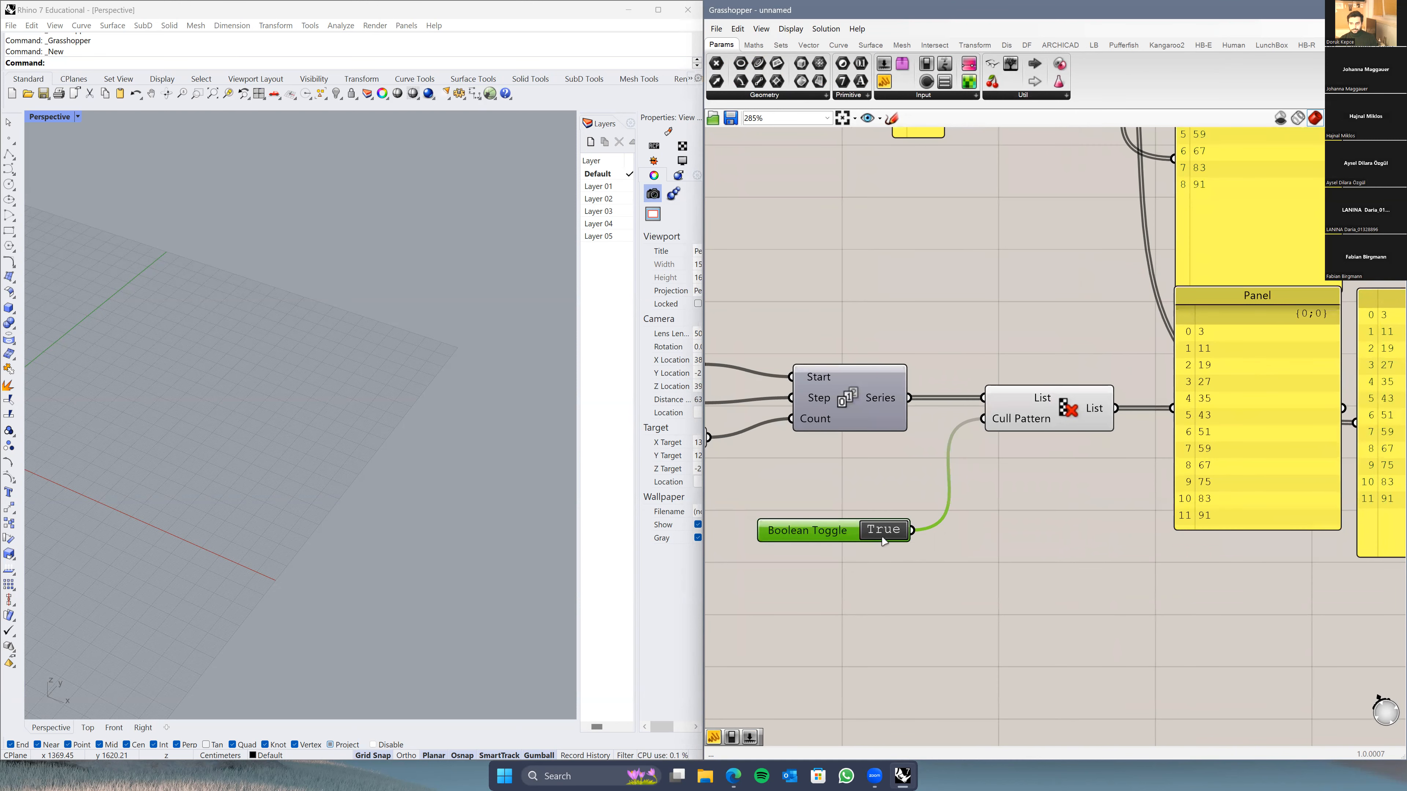
{"action": "key", "text": "Delete"}
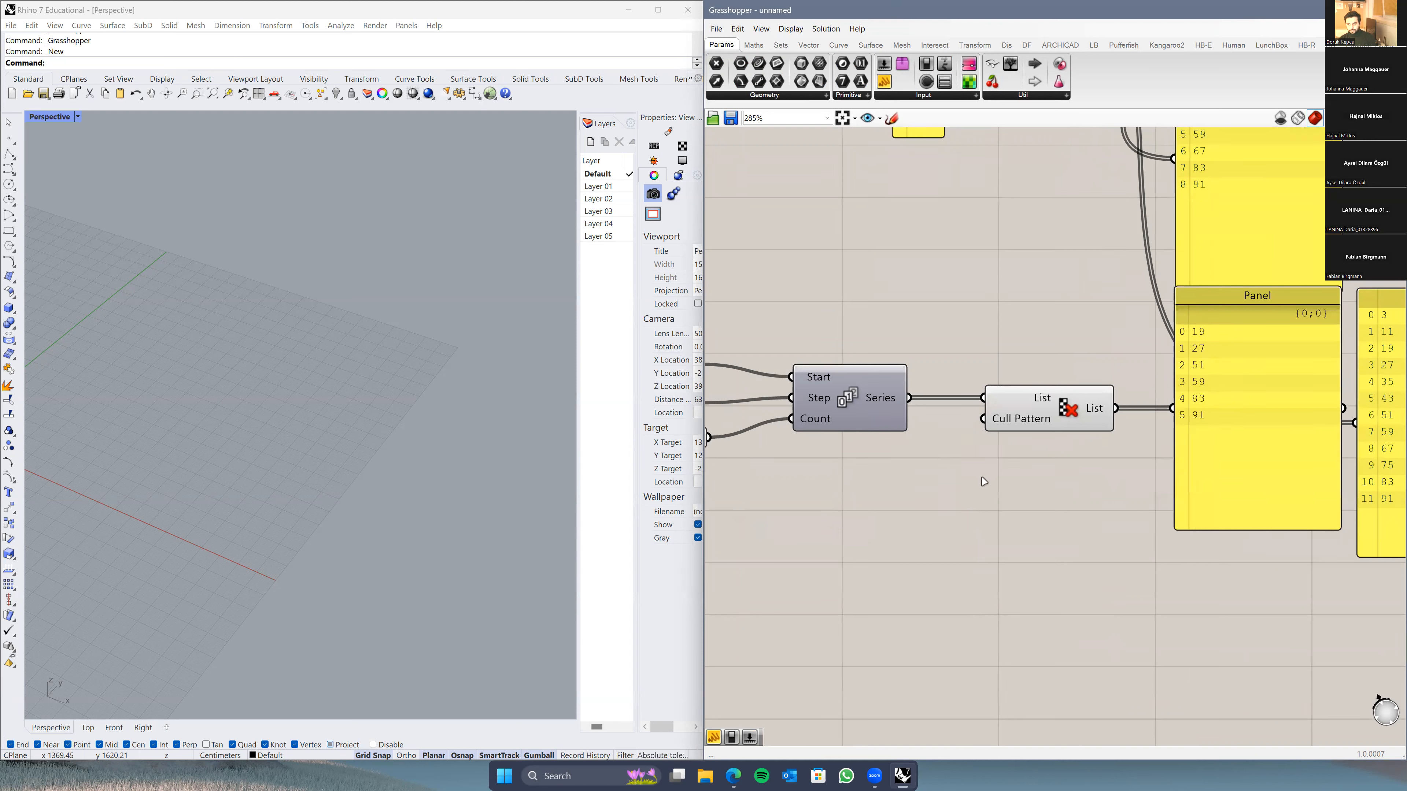
Step: Re-commit Cull Pattern's stored booleans, then select both panels to compare their wires
{"action": "right_click", "coordinate": [1017, 427]}
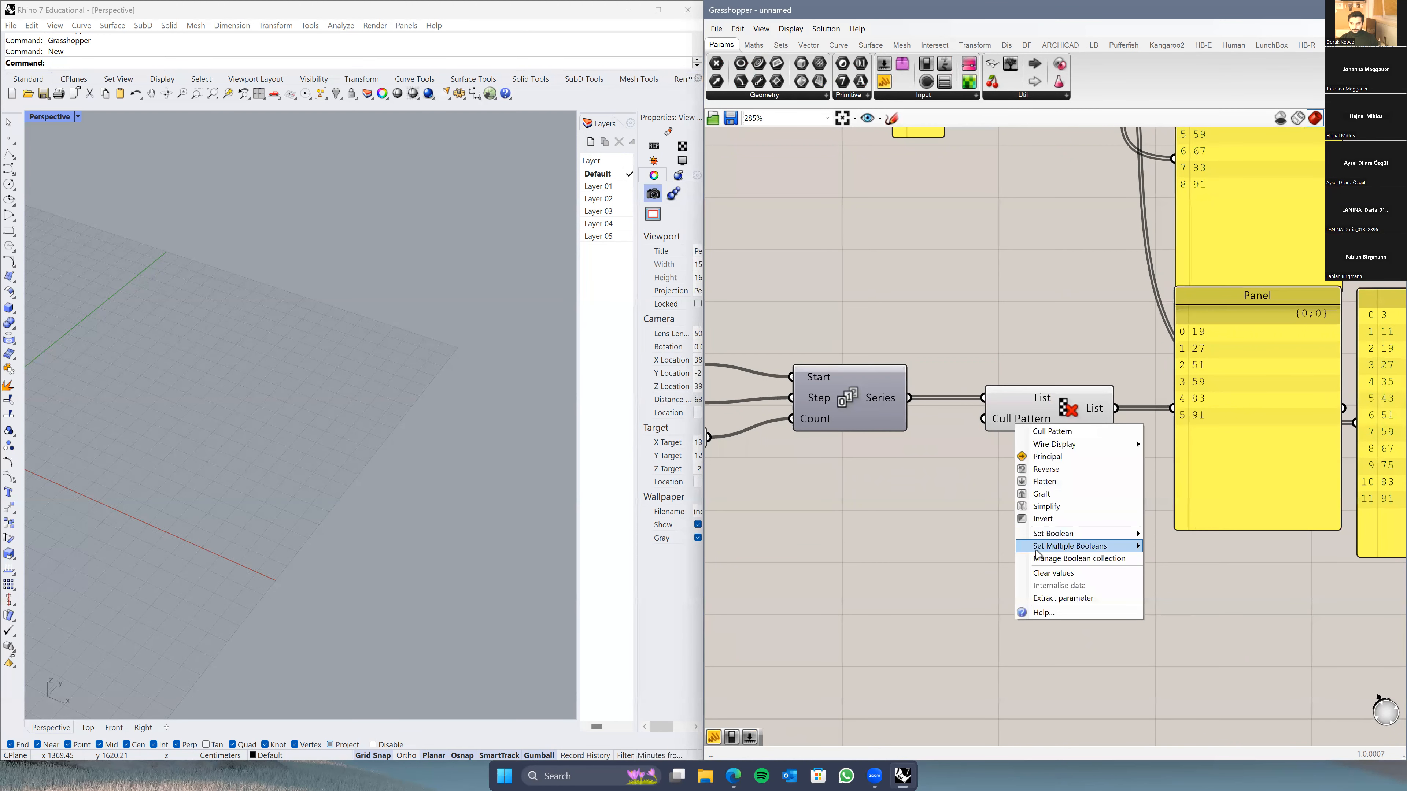
{"action": "mouse_move", "coordinate": [1142, 547]}
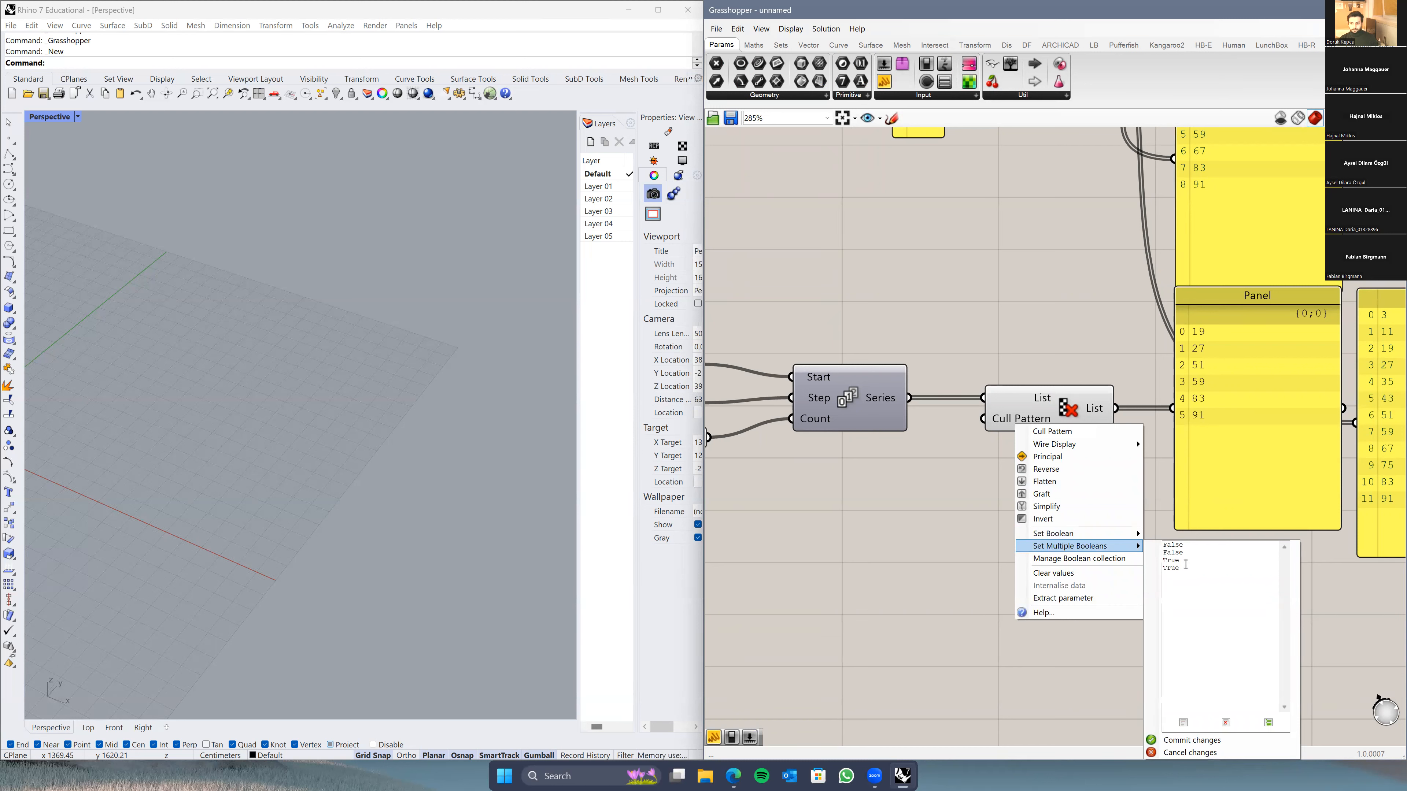
{"action": "left_click", "coordinate": [1184, 548]}
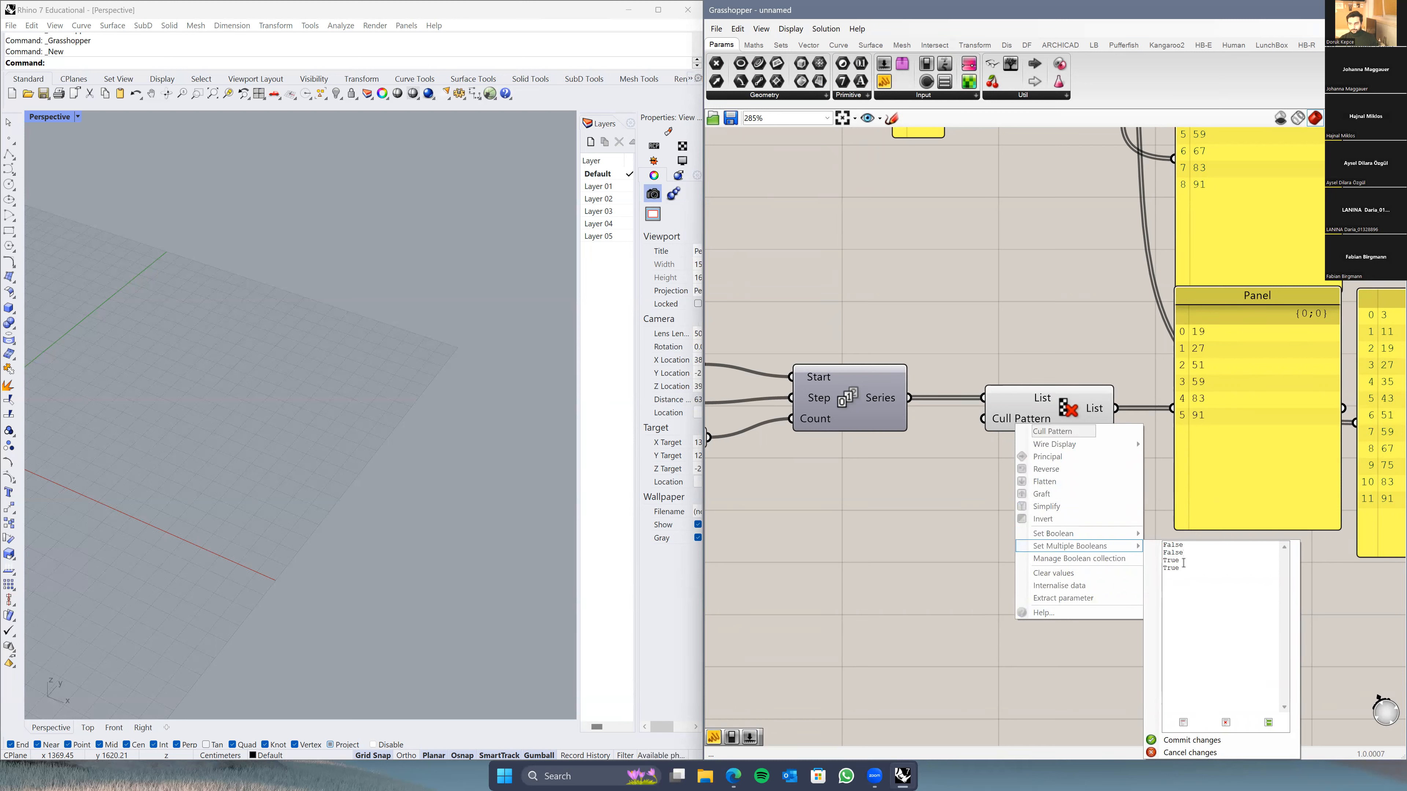
{"action": "left_click", "coordinate": [1184, 740]}
{"action": "right_click_drag", "start_coordinate": [1221, 605], "coordinate": [983, 616]}
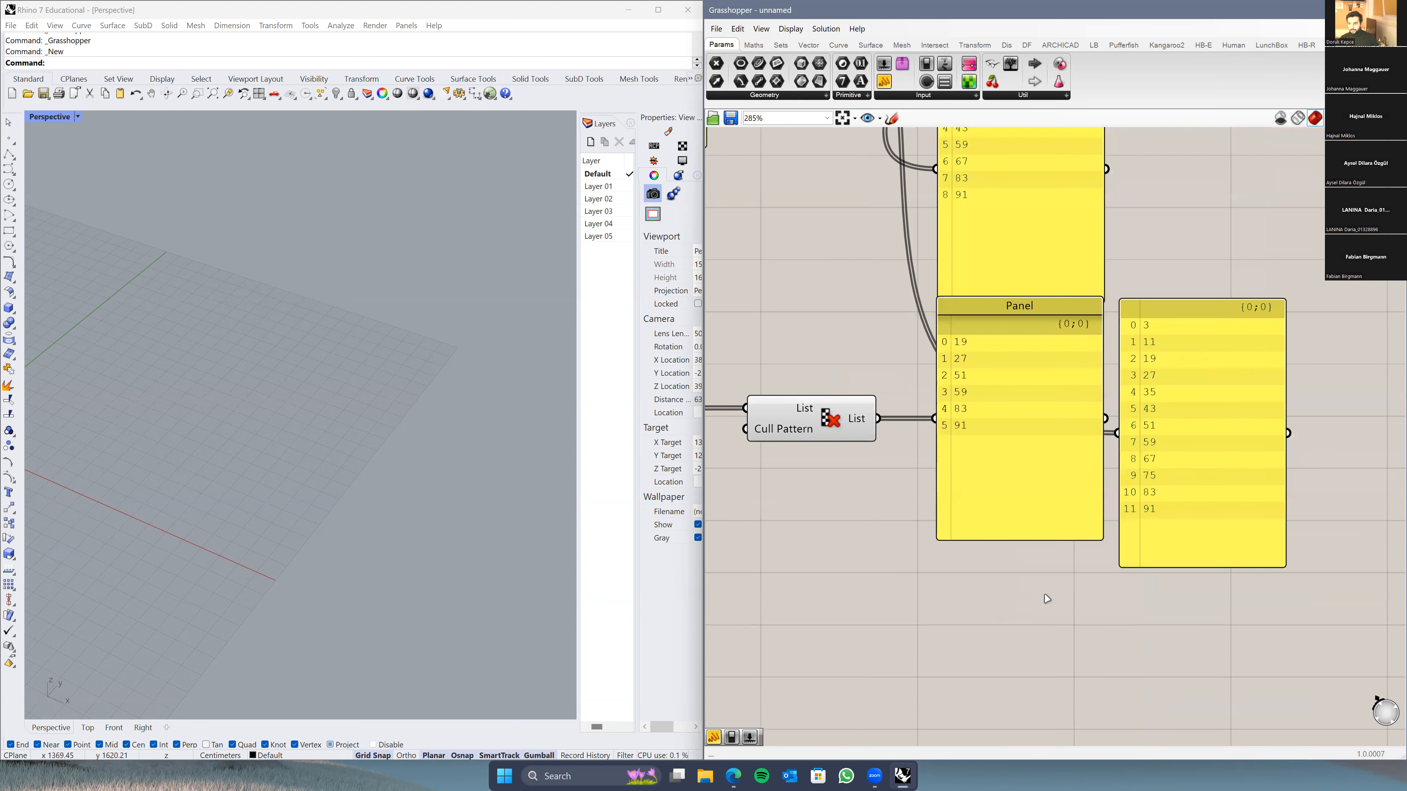
{"action": "mouse_move", "coordinate": [783, 441]}
{"action": "left_click", "coordinate": [1158, 329]}
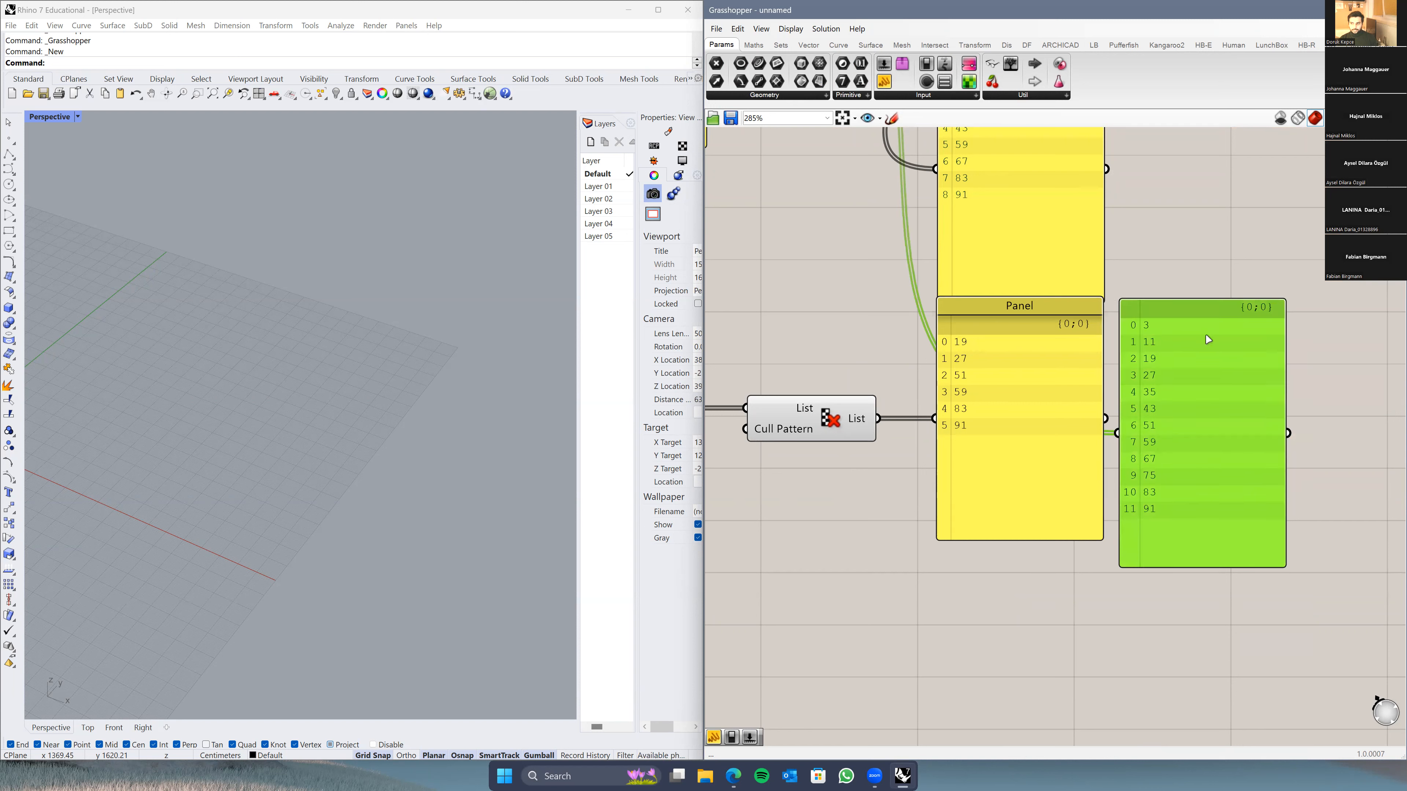
{"action": "left_click", "coordinate": [958, 357]}
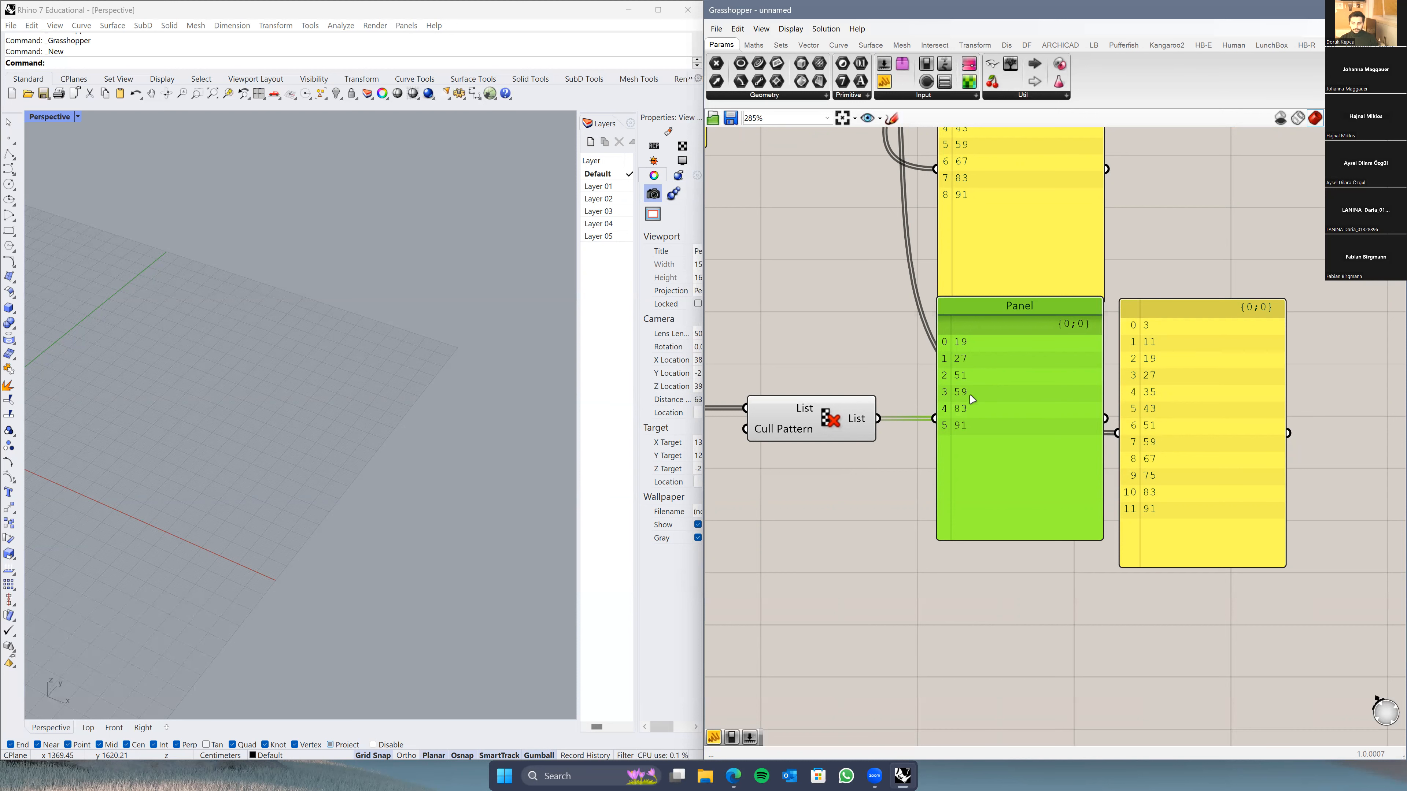
Step: Append another False to Cull Pattern's boolean list and commit, leaving 27, 35, 67, 75
{"action": "right_click_drag", "start_coordinate": [850, 464], "coordinate": [891, 442]}
{"action": "right_click", "coordinate": [825, 416]}
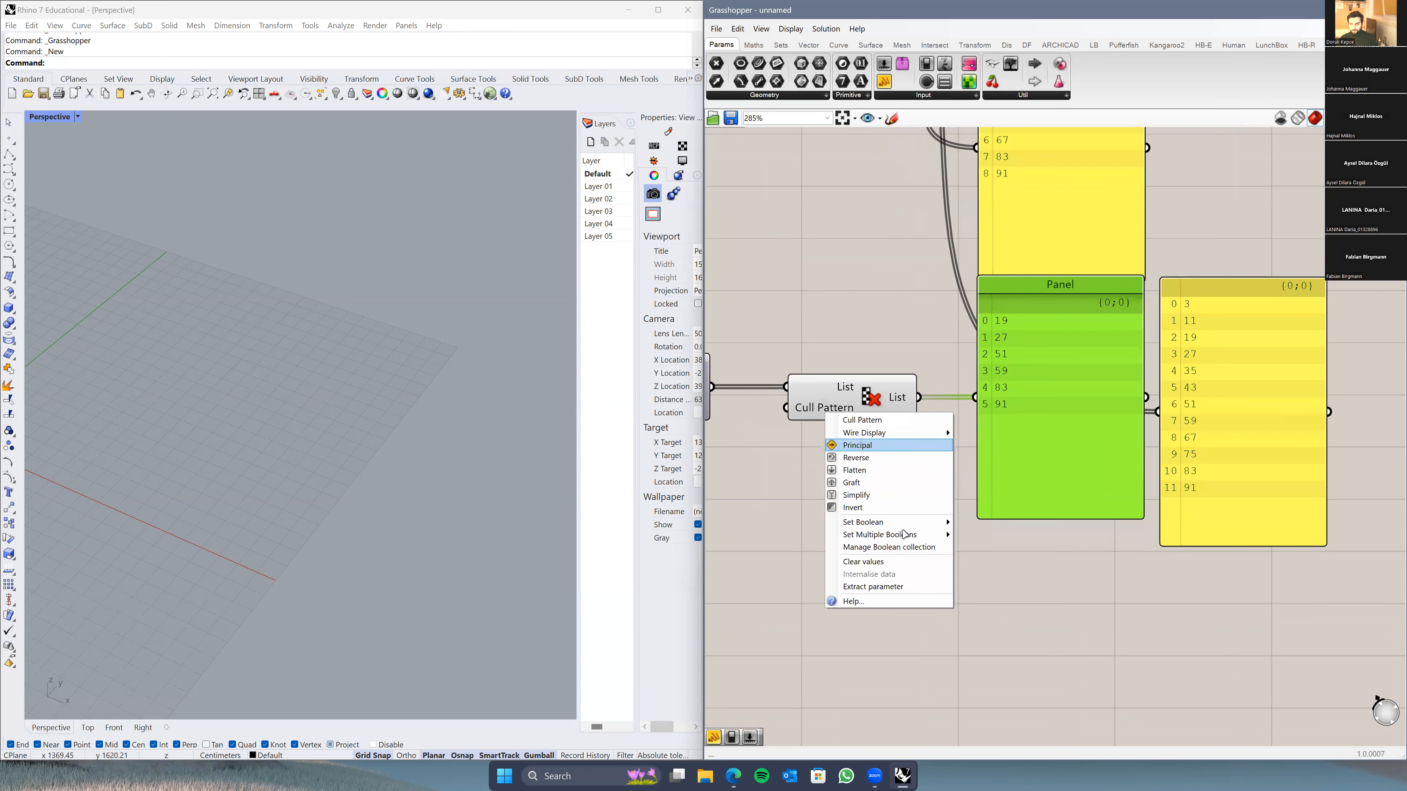
{"action": "mouse_move", "coordinate": [921, 535]}
{"action": "left_click", "coordinate": [1001, 538]}
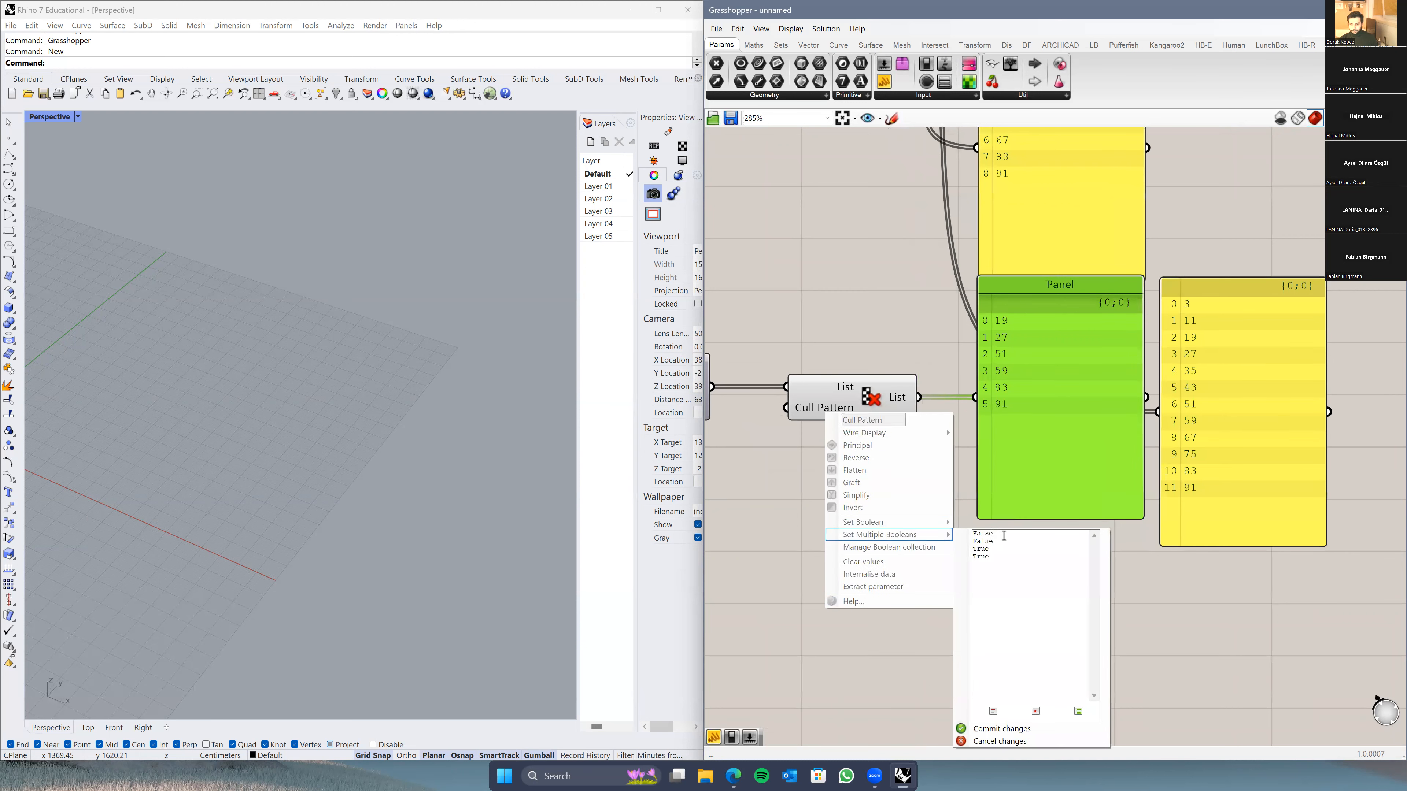
{"action": "key", "text": "Return"}
{"action": "type", "text": "False"}
{"action": "left_click", "coordinate": [1001, 729]}
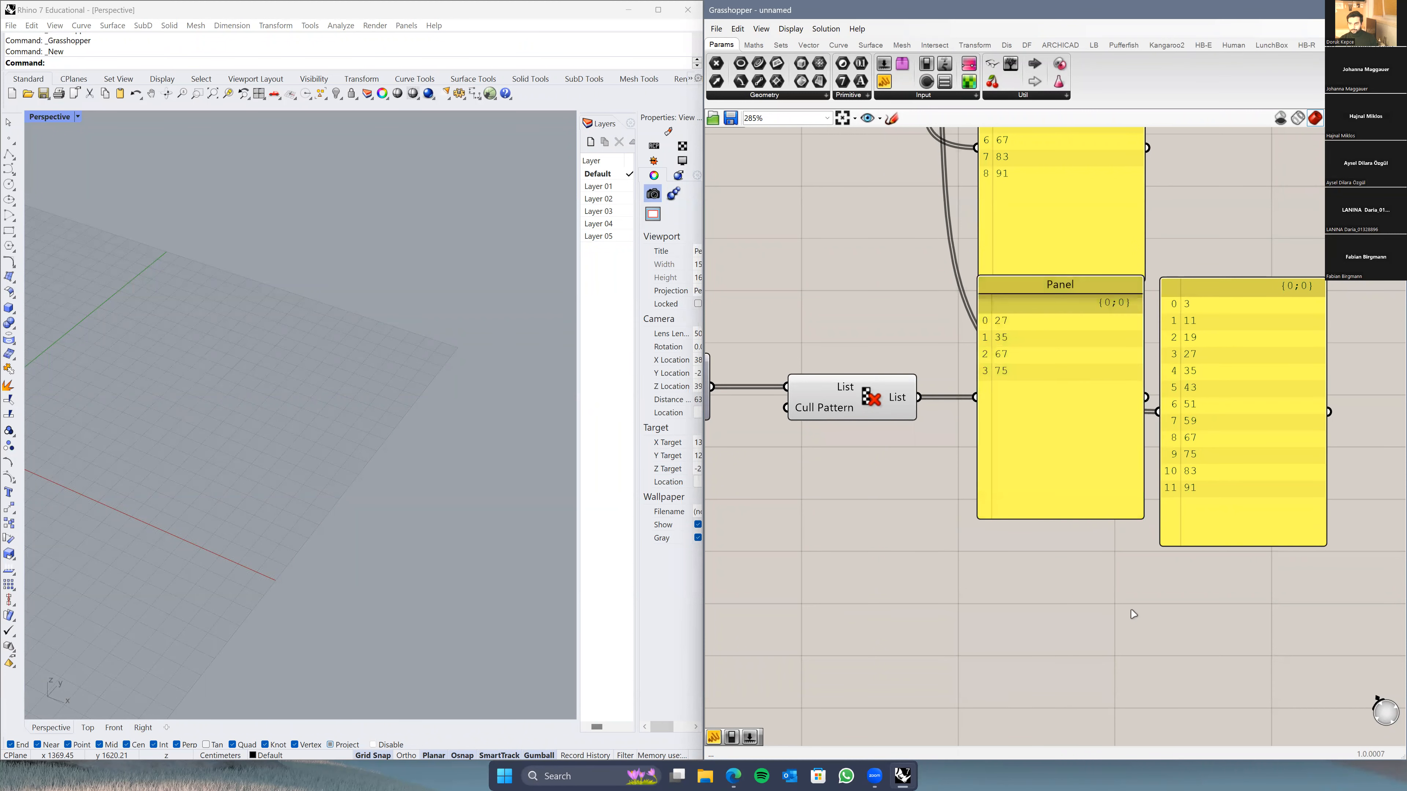
{"action": "right_click_drag", "start_coordinate": [1025, 381], "coordinate": [1008, 404]}
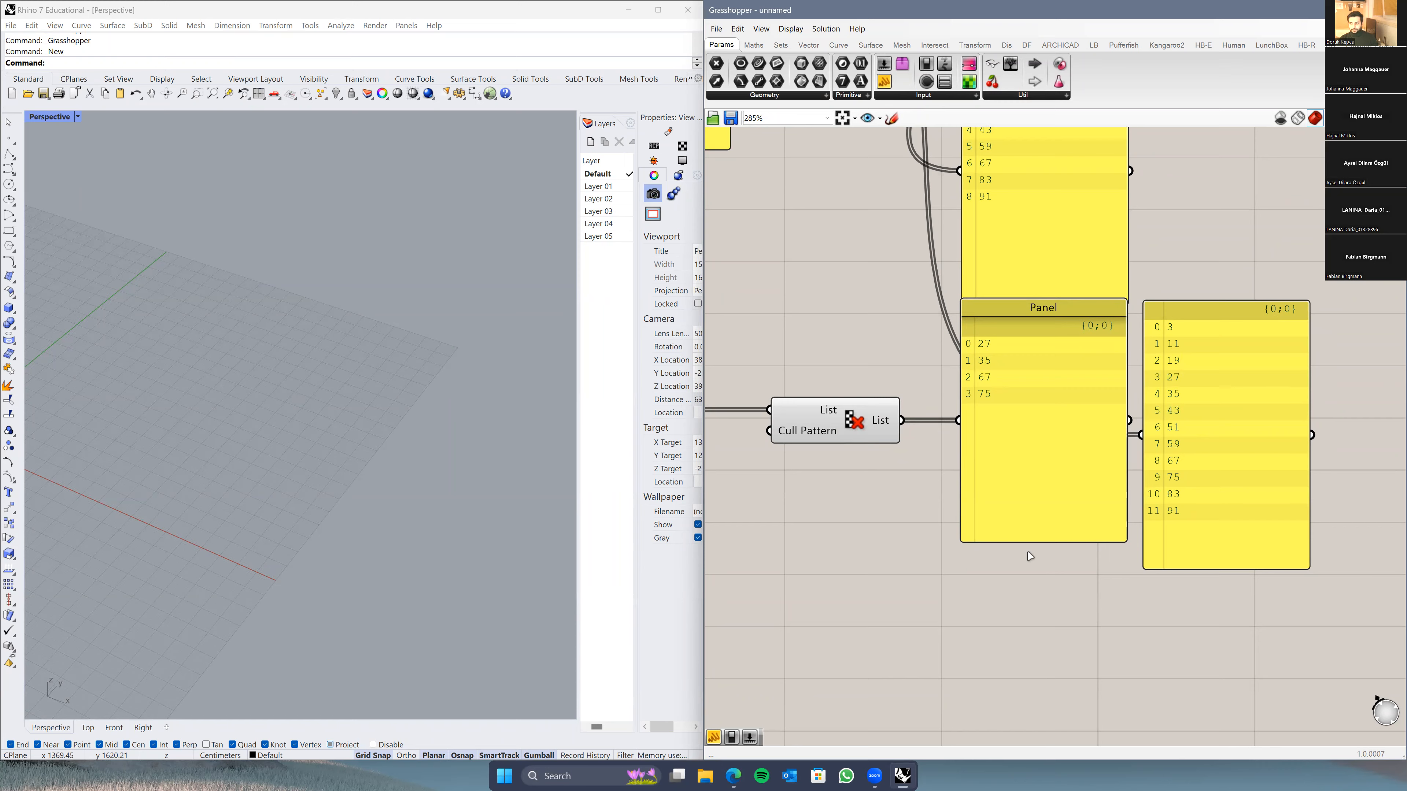
Step: Window-select every component on the Grasshopper canvas and delete them all
{"action": "scroll", "coordinate": [1023, 565], "scroll_direction": "down", "scroll_amount": 4}
{"action": "right_click_drag", "start_coordinate": [997, 534], "coordinate": [1117, 474]}
{"action": "scroll", "coordinate": [1119, 468], "scroll_direction": "down", "scroll_amount": 3}
{"action": "scroll", "coordinate": [1054, 433], "scroll_direction": "up", "scroll_amount": 4}
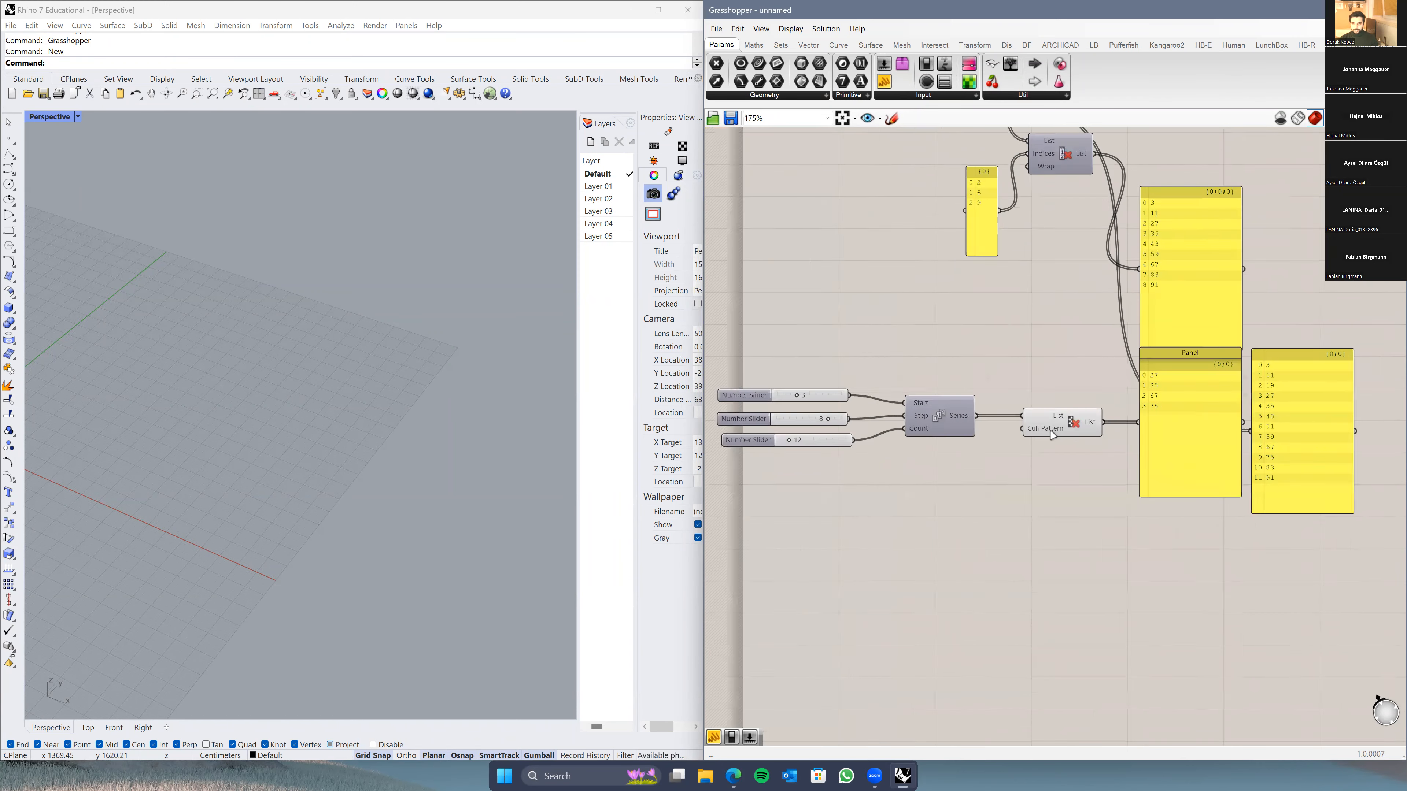
{"action": "scroll", "coordinate": [1052, 435], "scroll_direction": "down", "scroll_amount": 5}
{"action": "right_click_drag", "start_coordinate": [964, 500], "coordinate": [975, 578]}
{"action": "scroll", "coordinate": [974, 578], "scroll_direction": "down", "scroll_amount": 1}
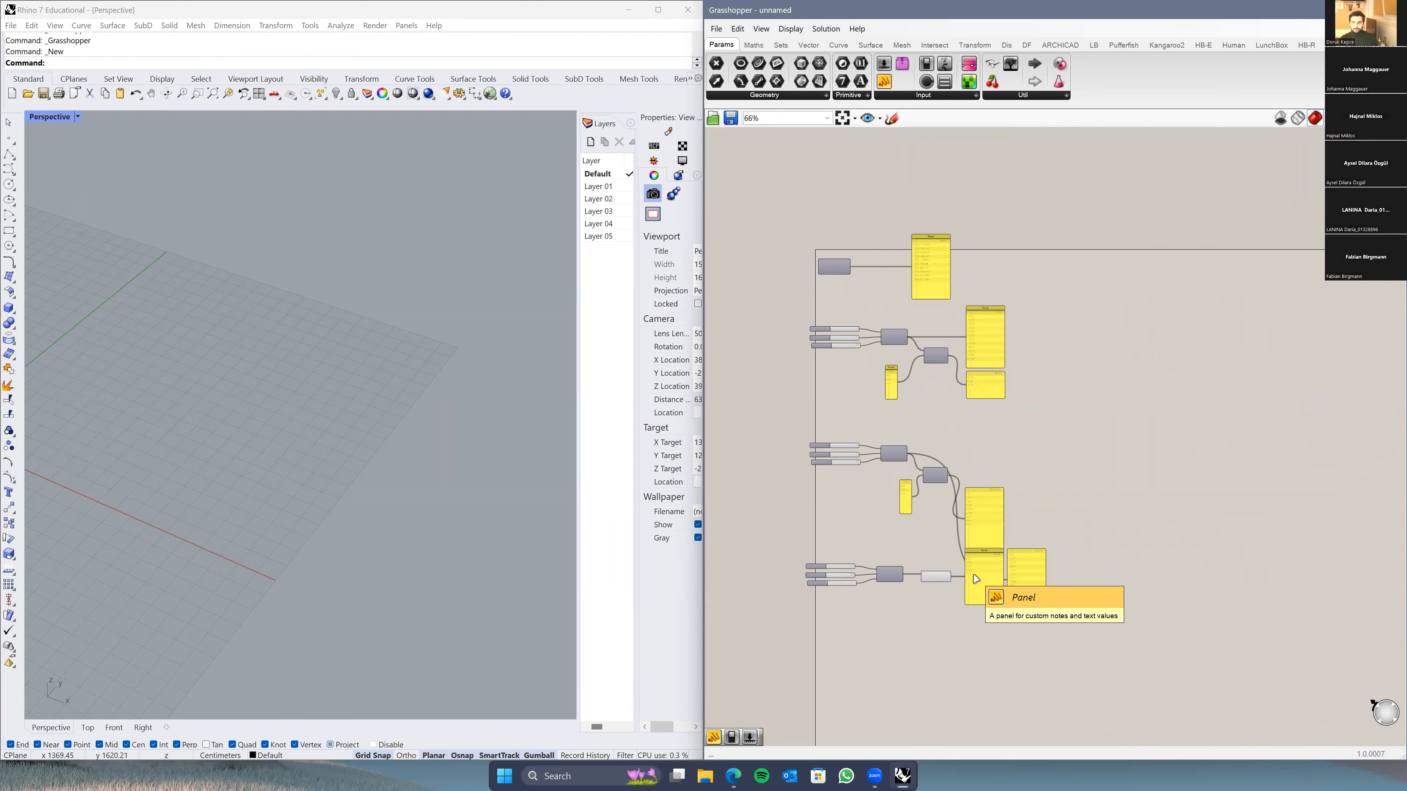
{"action": "scroll", "coordinate": [907, 589], "scroll_direction": "up", "scroll_amount": 2}
{"action": "scroll", "coordinate": [936, 585], "scroll_direction": "down", "scroll_amount": 2}
{"action": "left_click_drag", "start_coordinate": [1125, 210], "coordinate": [791, 664]}
{"action": "key", "text": "Delete"}
Step: Orbit the Rhino Perspective viewport around the empty grid
{"action": "scroll", "coordinate": [919, 433], "scroll_direction": "up", "scroll_amount": 1}
{"action": "left_click", "coordinate": [258, 423]}
{"action": "scroll", "coordinate": [261, 425], "scroll_direction": "down", "scroll_amount": 3}
{"action": "right_click_drag", "start_coordinate": [264, 426], "coordinate": [312, 498]}
{"action": "scroll", "coordinate": [312, 495], "scroll_direction": "up", "scroll_amount": 4}
{"action": "right_click_drag", "start_coordinate": [426, 422], "coordinate": [412, 535]}
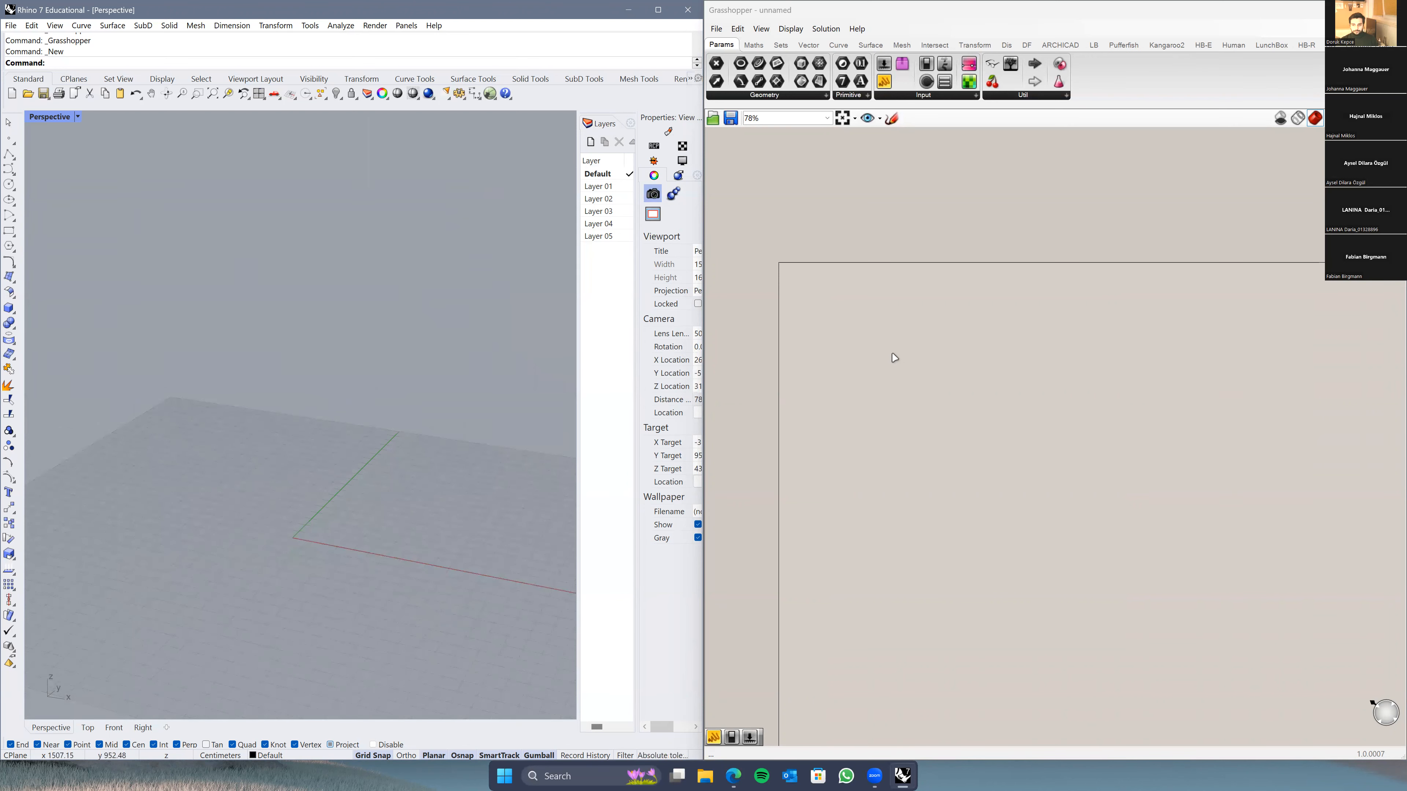
{"action": "scroll", "coordinate": [895, 357], "scroll_direction": "up", "scroll_amount": 5}
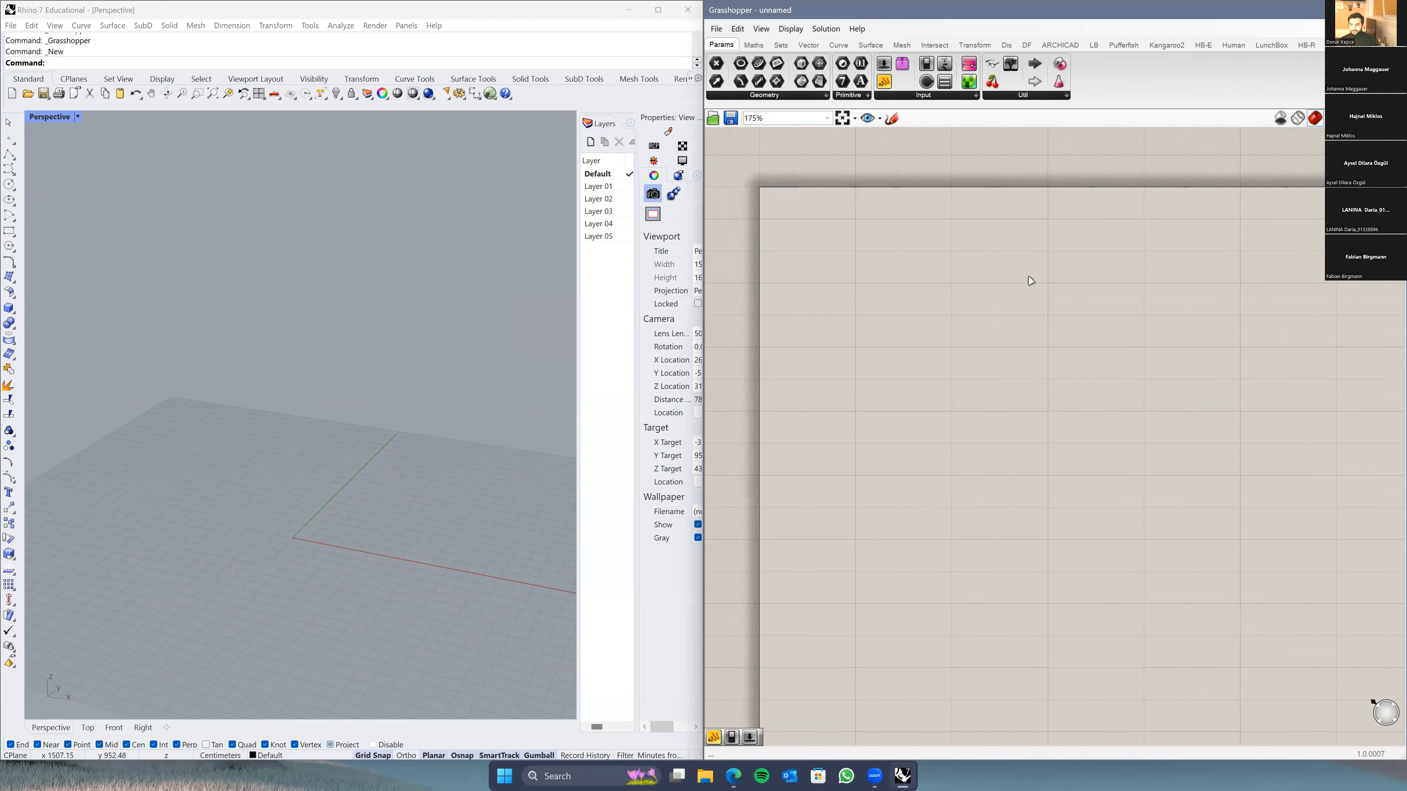
{"action": "right_click_drag", "start_coordinate": [1046, 326], "coordinate": [999, 343]}
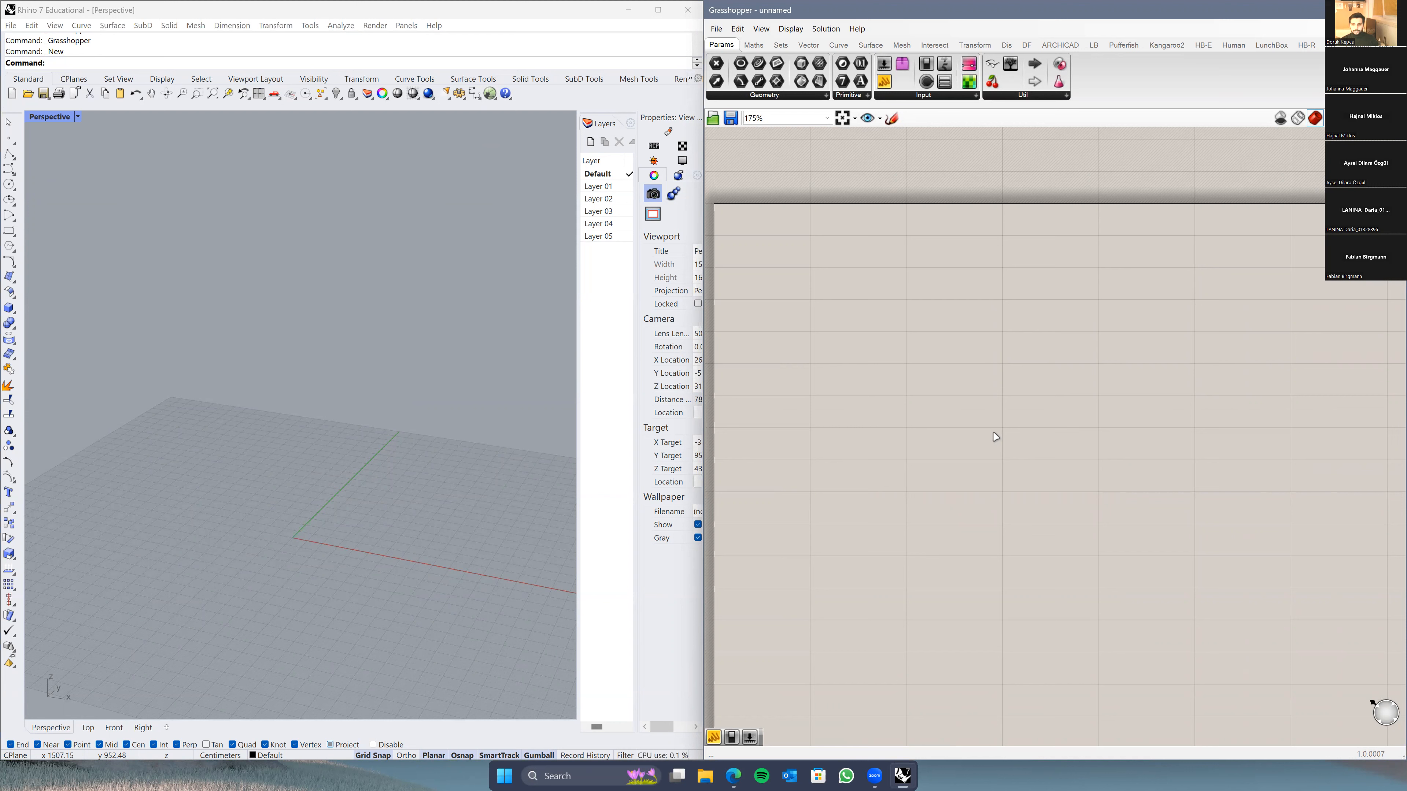
Step: Add a Rectangle component to the canvas via search and position it
{"action": "double_click", "coordinate": [945, 337]}
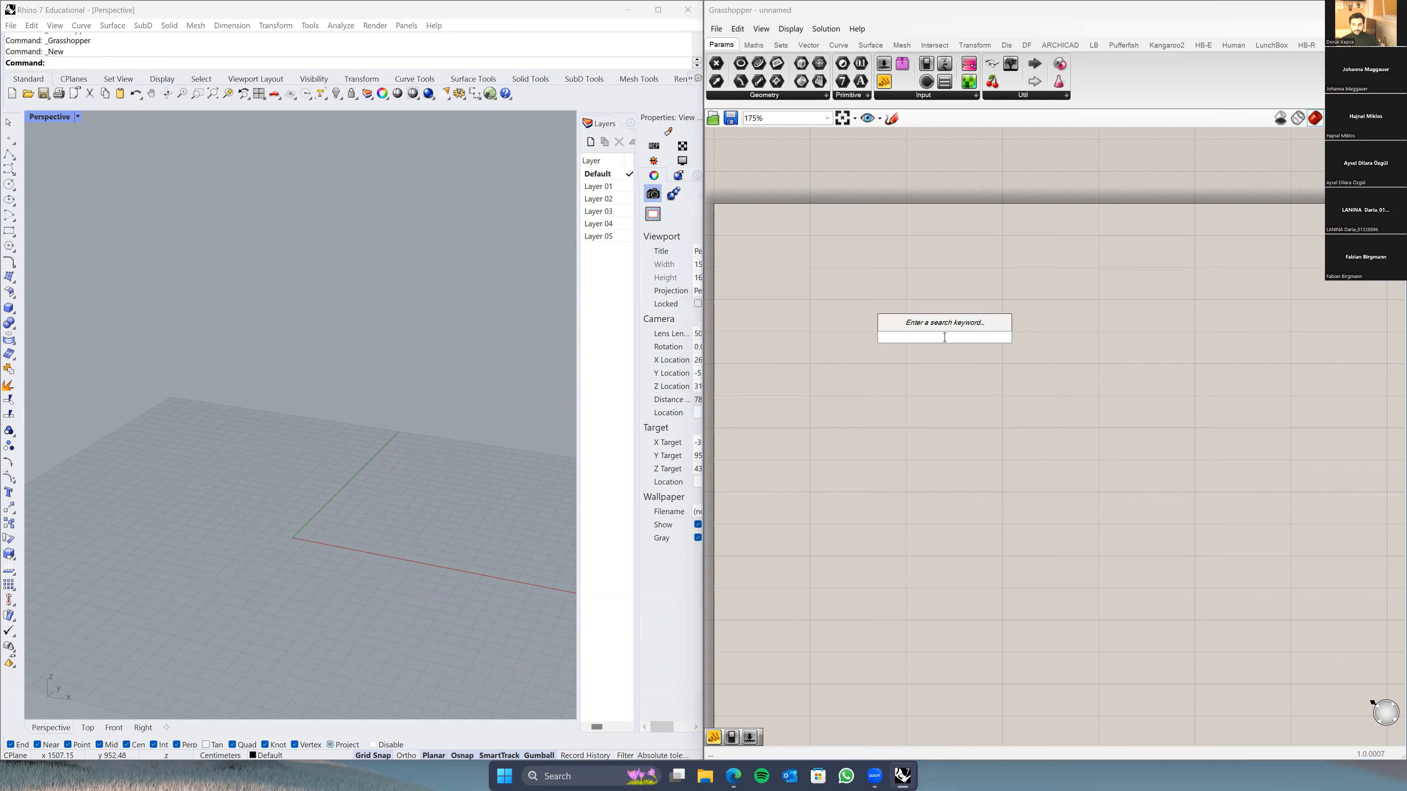
{"action": "type", "text": "rectangle"}
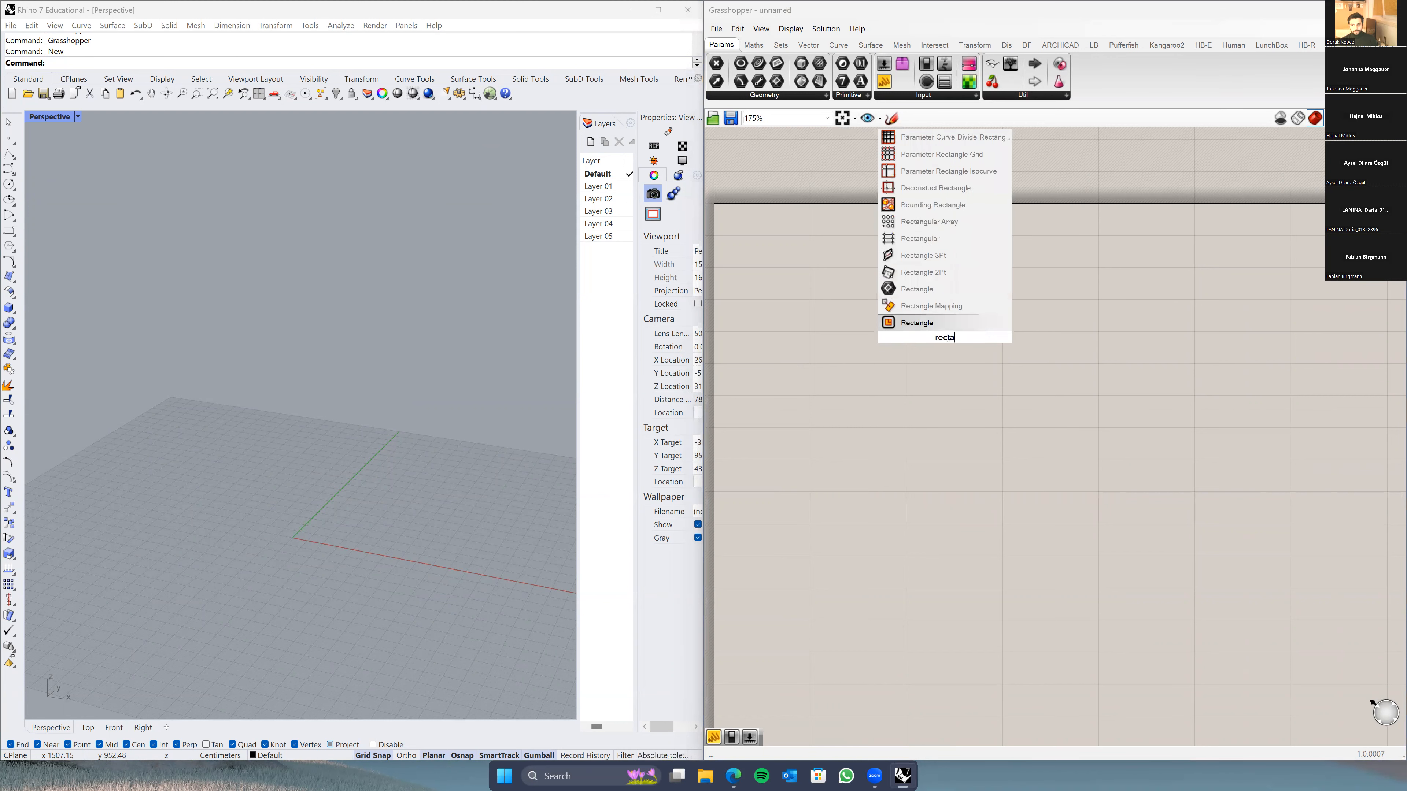
{"action": "key", "text": "Return"}
{"action": "left_click", "coordinate": [946, 340]}
{"action": "left_click_drag", "start_coordinate": [946, 340], "coordinate": [964, 282]}
{"action": "right_click_drag", "start_coordinate": [1024, 330], "coordinate": [1090, 368]}
{"action": "left_click_drag", "start_coordinate": [1028, 329], "coordinate": [1042, 337]}
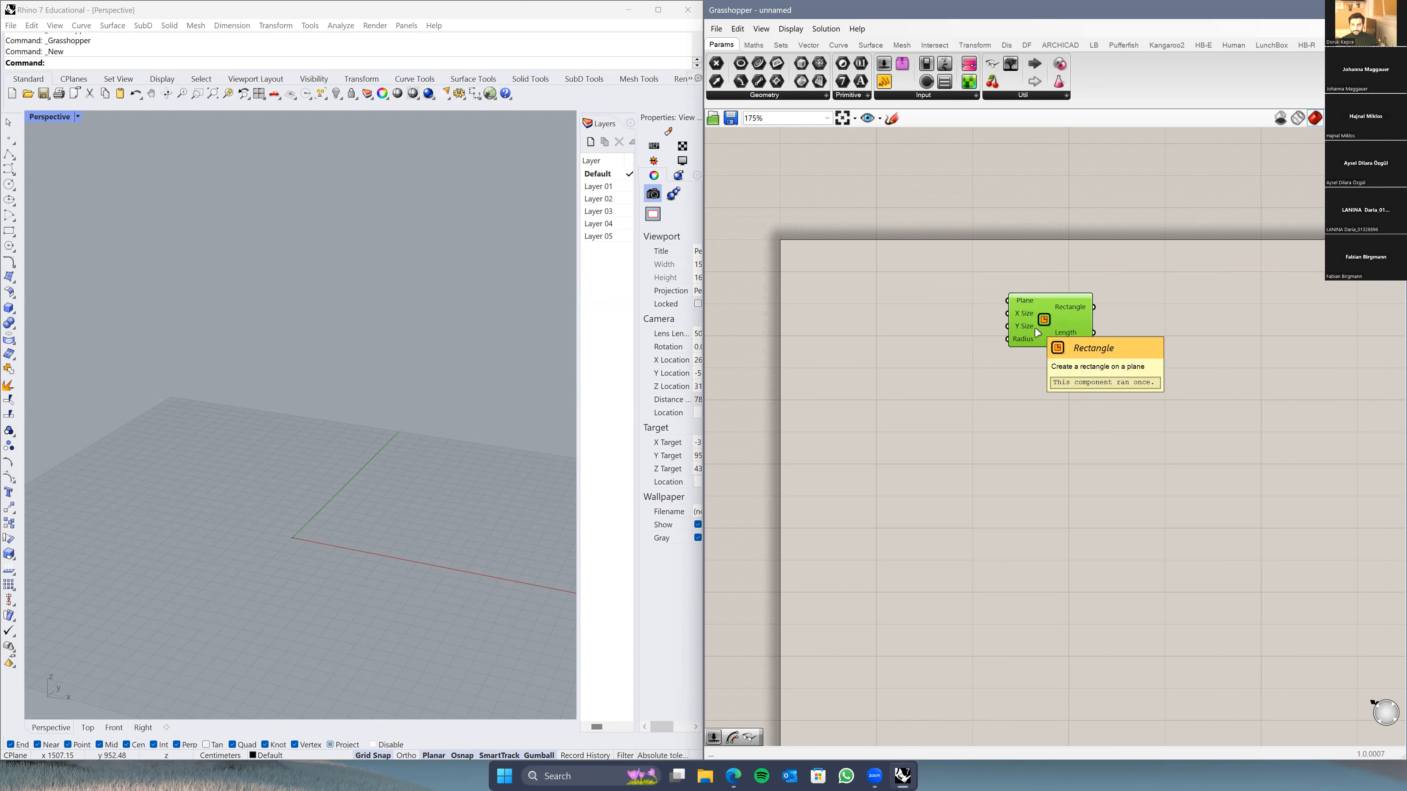
{"action": "double_click", "coordinate": [1040, 444]}
{"action": "type", "text": "rectangle"}
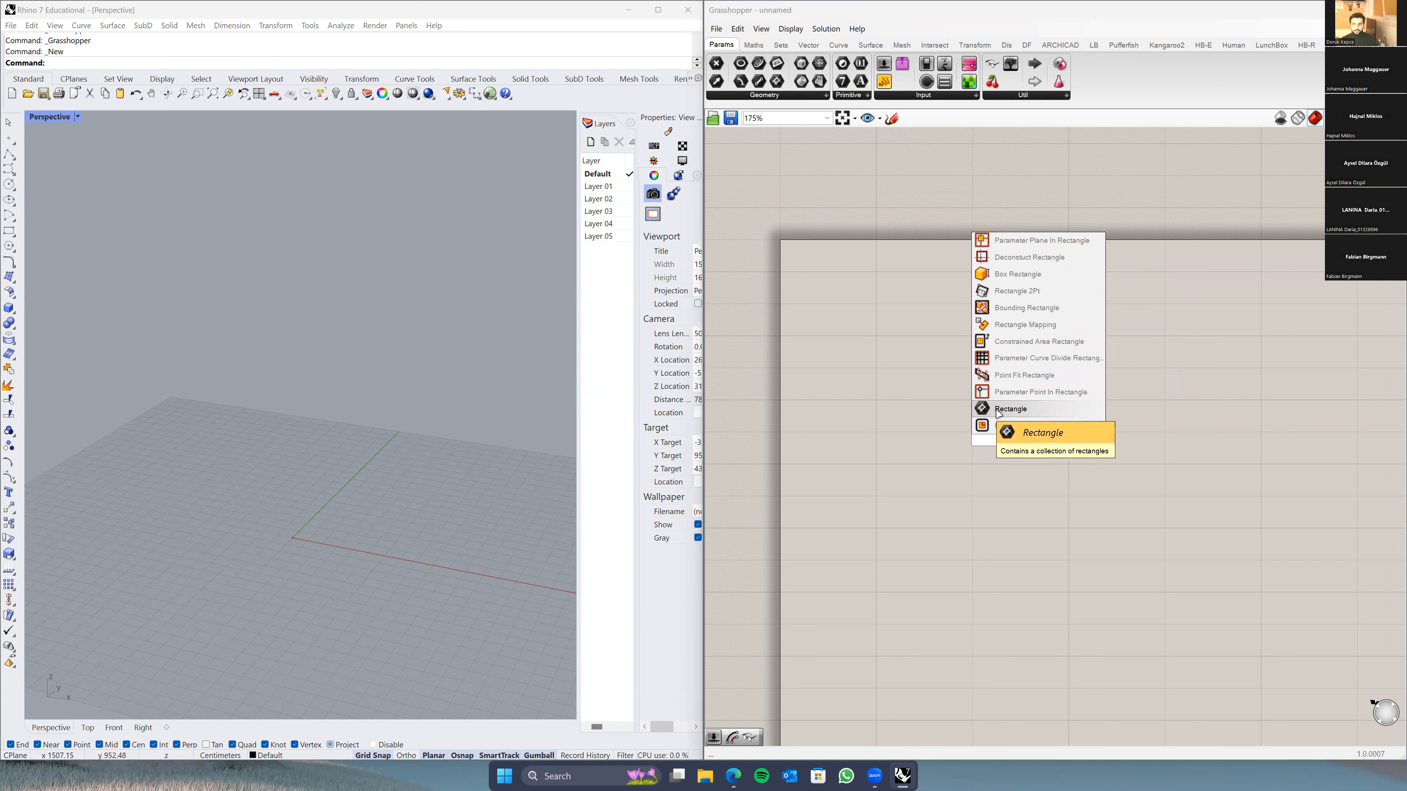
{"action": "key", "text": "Return"}
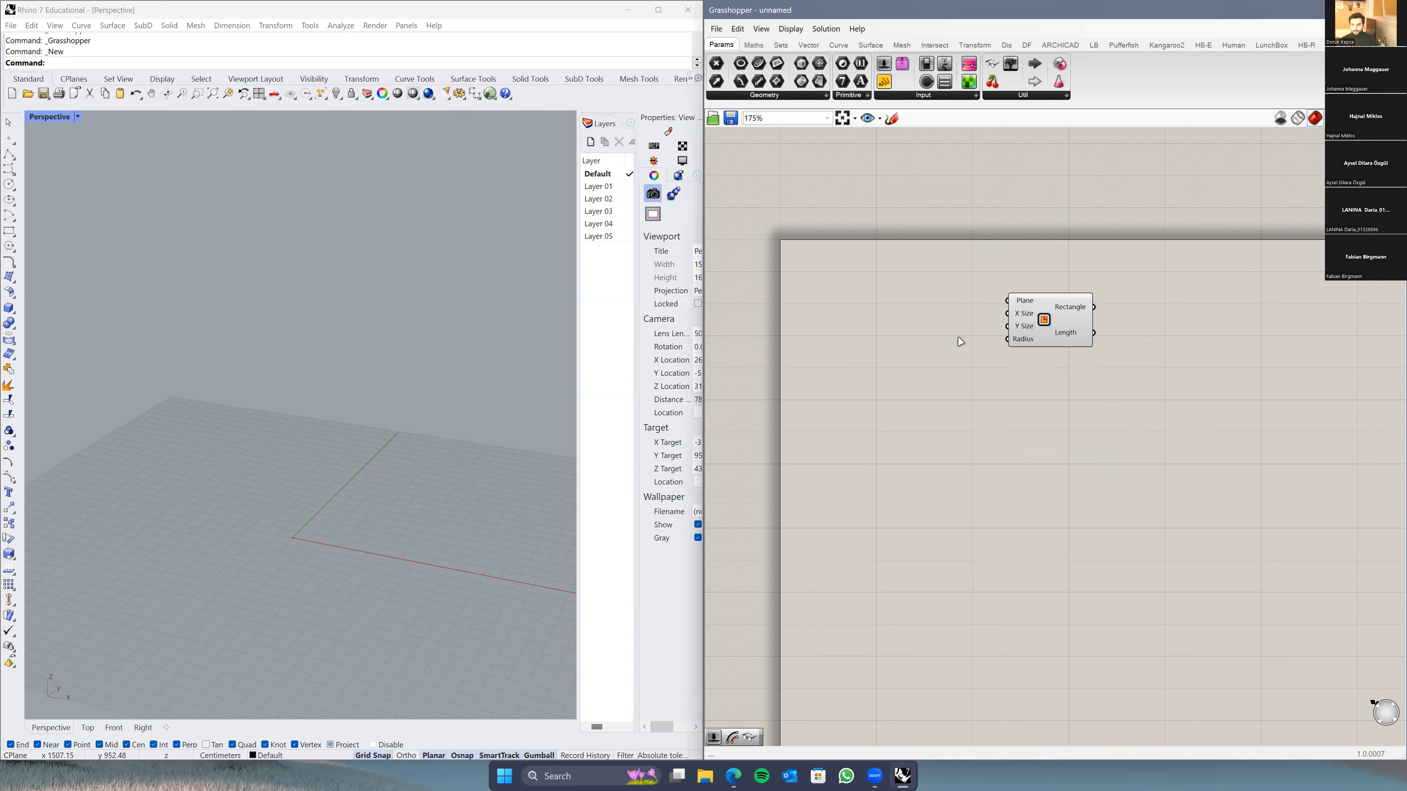
Step: Create a Number Slider set to 1000 and name it Width
{"action": "double_click", "coordinate": [863, 318]}
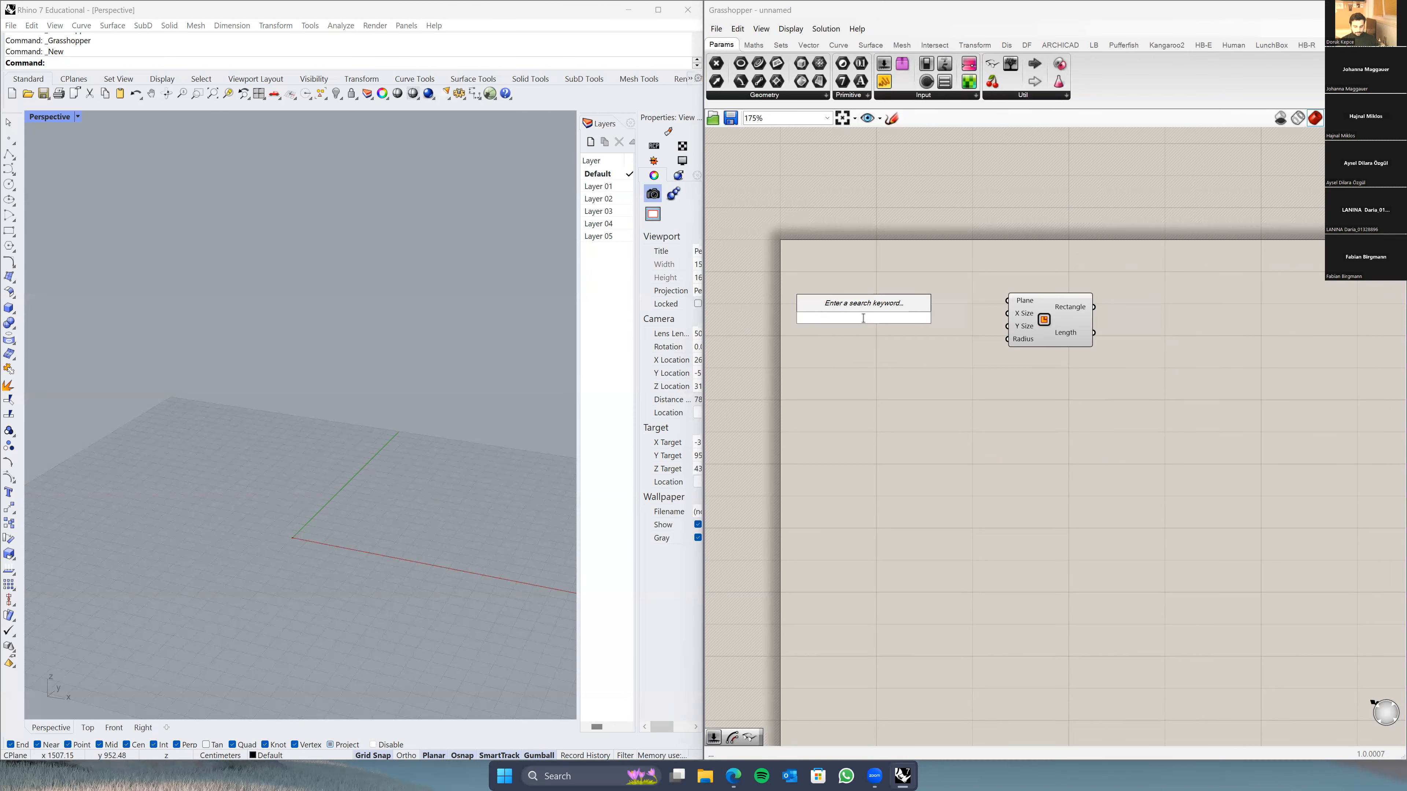
{"action": "type", "text": "100"}
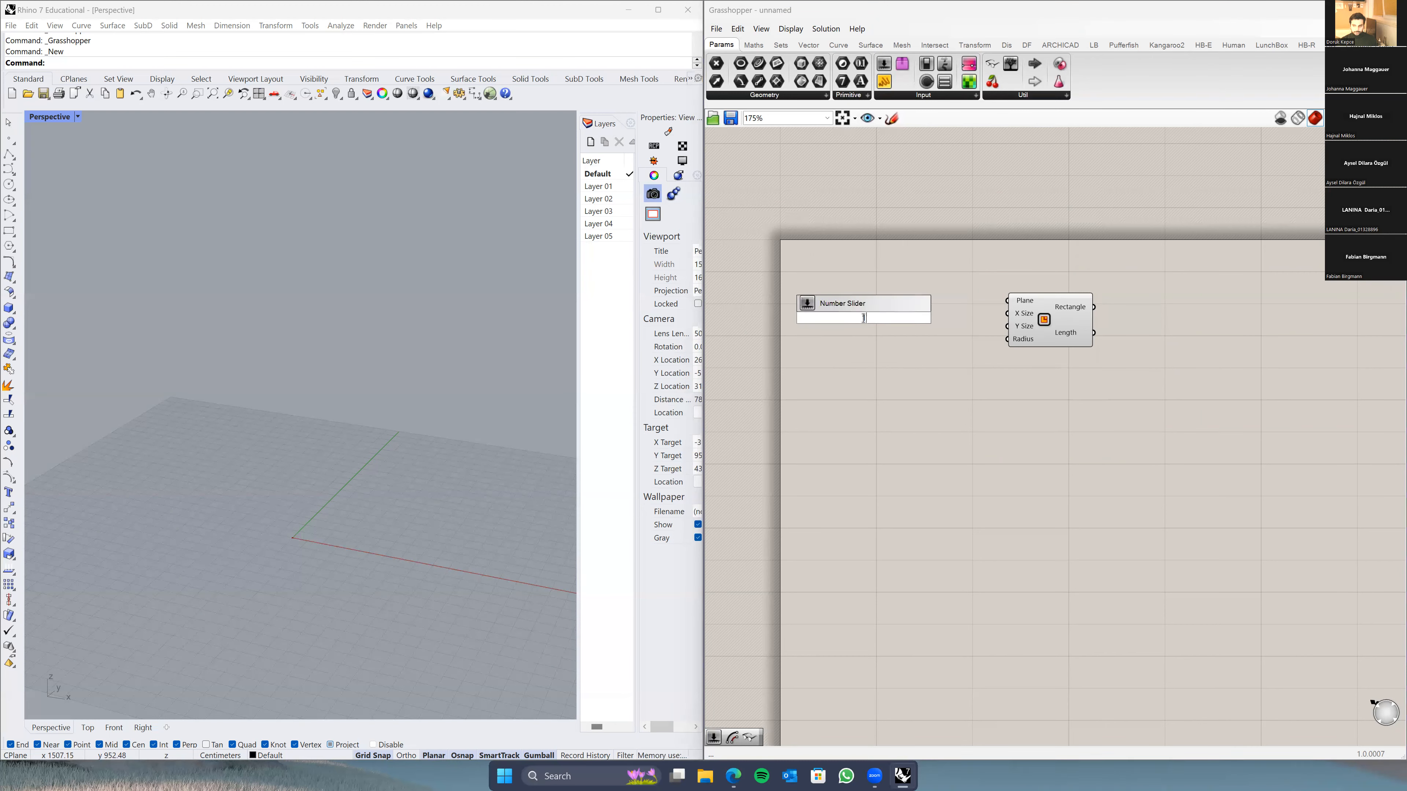
{"action": "key", "text": "Return"}
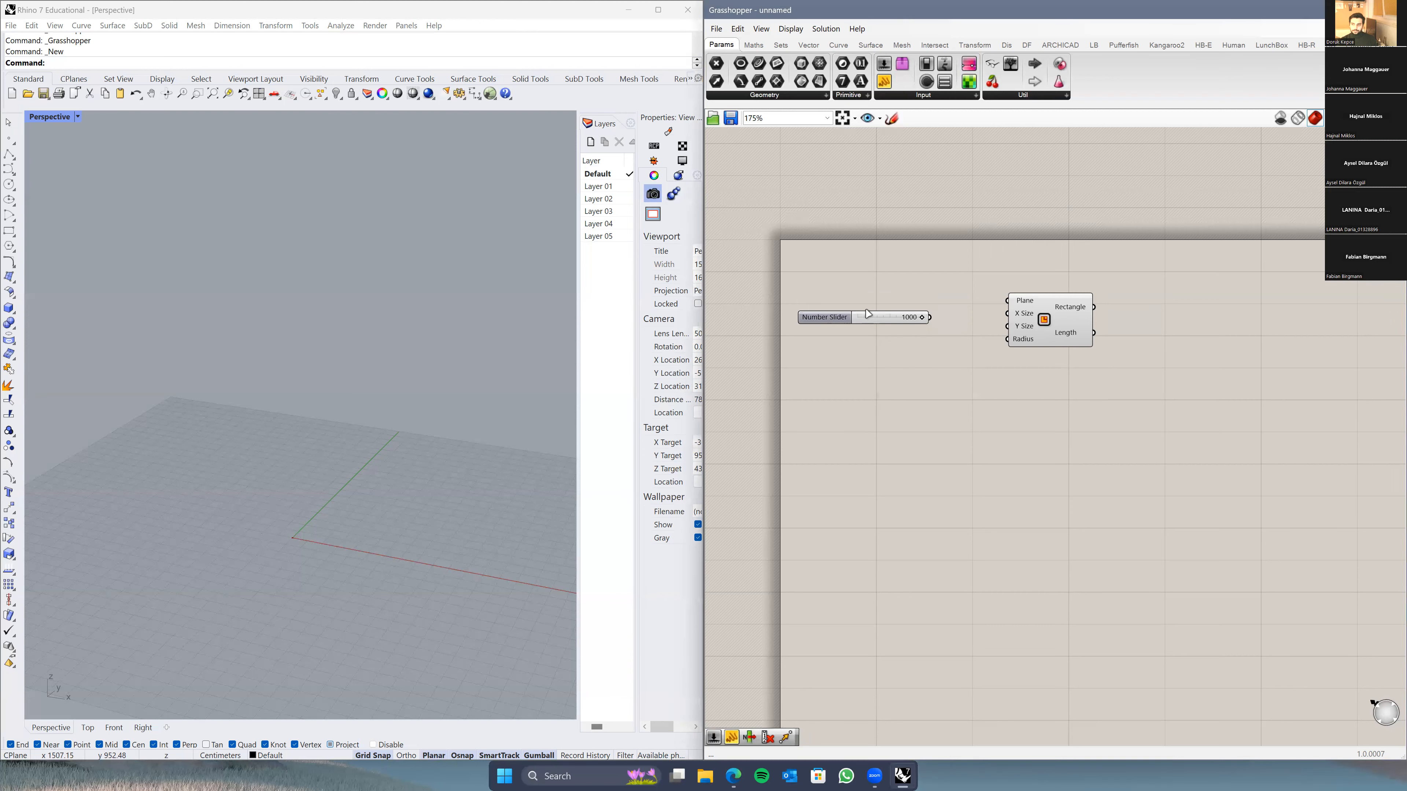
{"action": "scroll", "coordinate": [886, 360], "scroll_direction": "up", "scroll_amount": 1}
{"action": "right_click", "coordinate": [821, 350]}
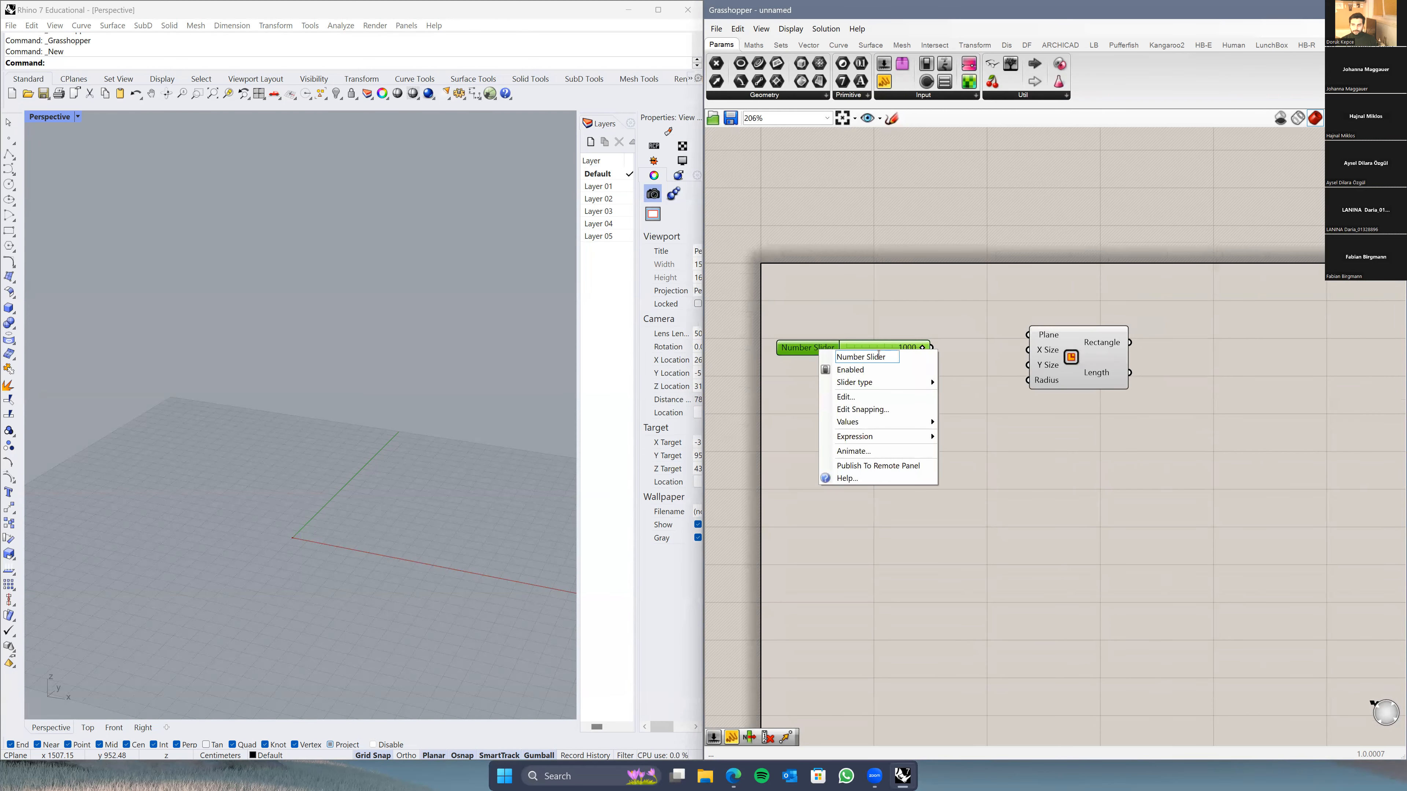
{"action": "right_click", "coordinate": [793, 348]}
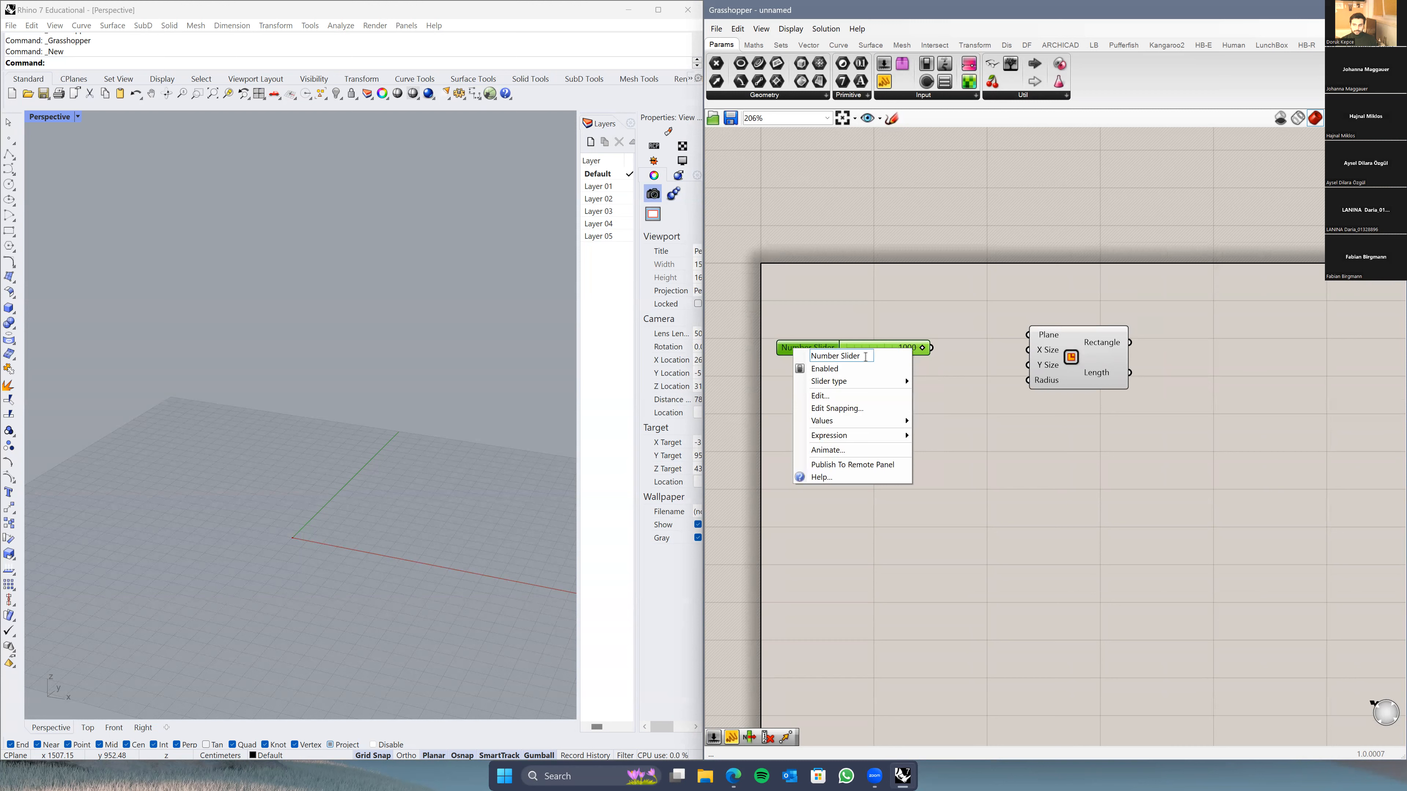
{"action": "left_click_drag", "start_coordinate": [862, 359], "coordinate": [808, 359]}
{"action": "type", "text": "W"}
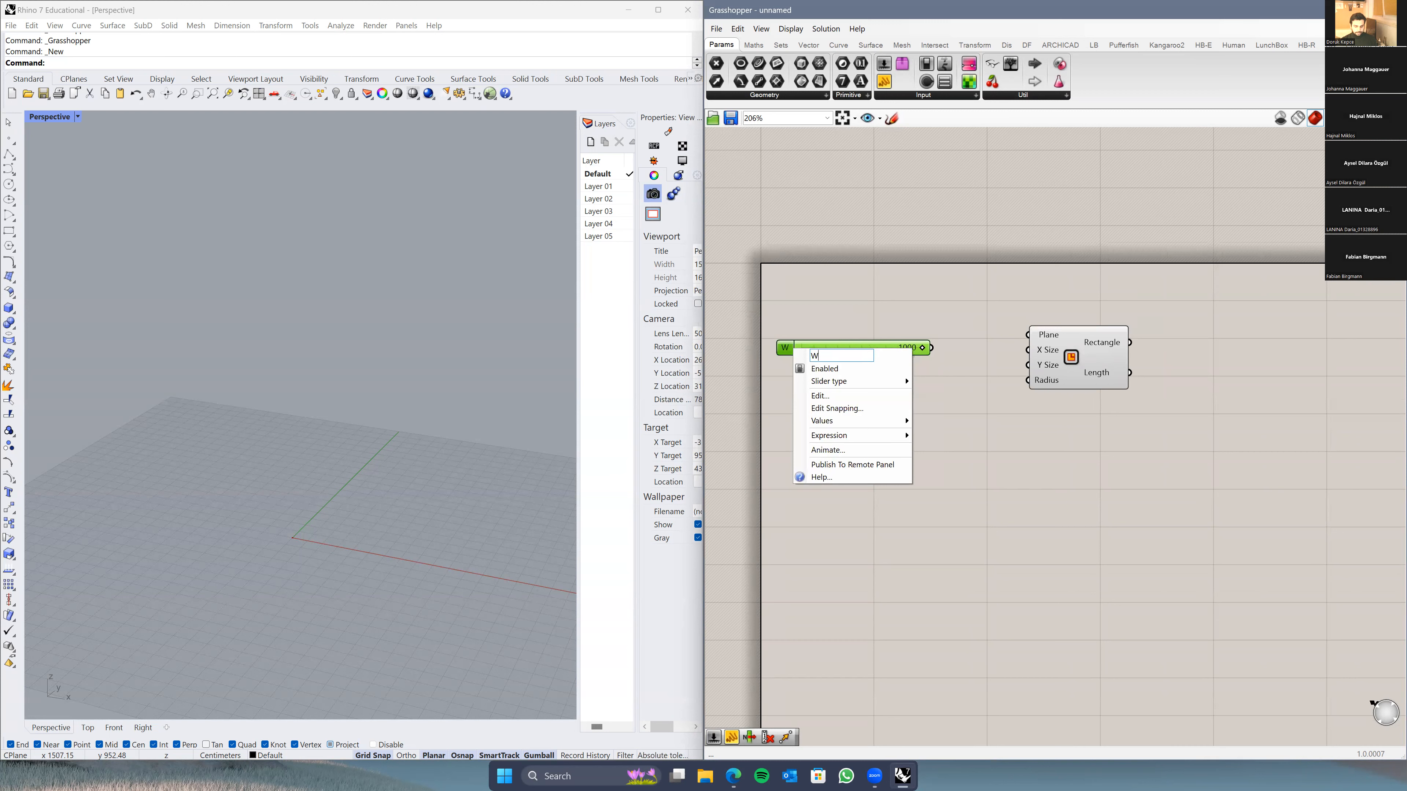
{"action": "type", "text": "idhtjh"}
{"action": "key", "text": "Return"}
{"action": "left_click_drag", "start_coordinate": [798, 349], "coordinate": [787, 364]}
Step: Paste a copy of the slider below Width and rename it Lenght
{"action": "key", "text": "ctrl+v"}
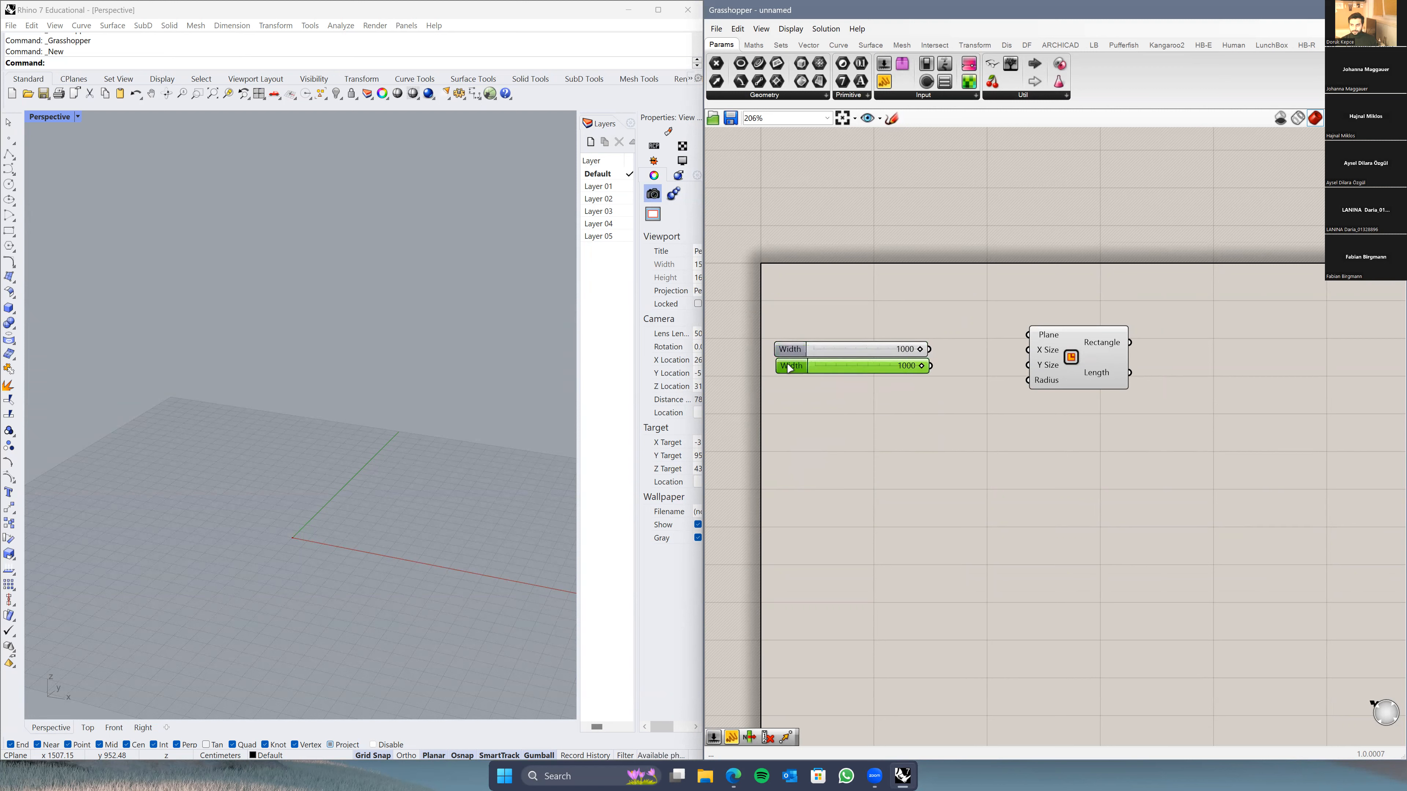
{"action": "double_click", "coordinate": [789, 366]}
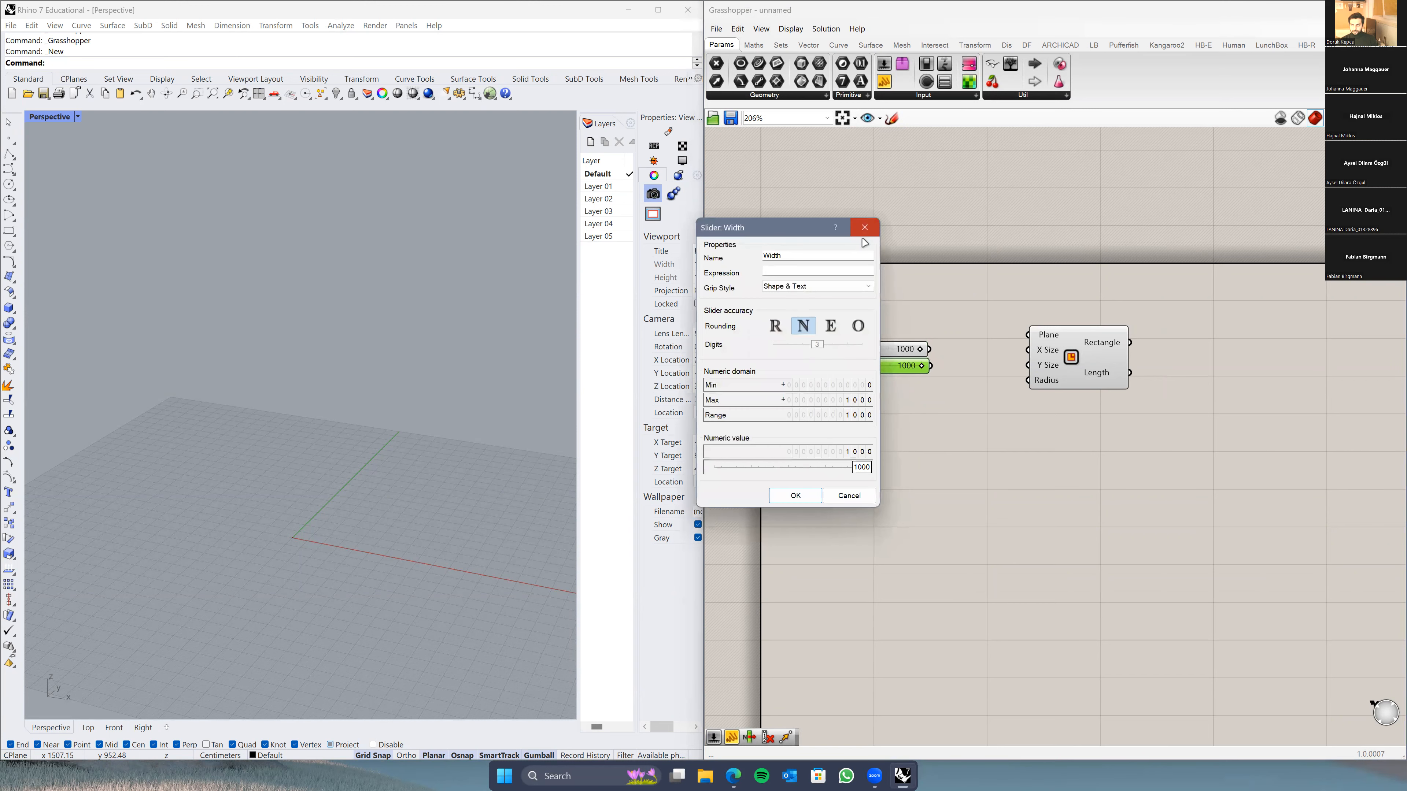
{"action": "left_click", "coordinate": [865, 228]}
{"action": "right_click", "coordinate": [794, 370]}
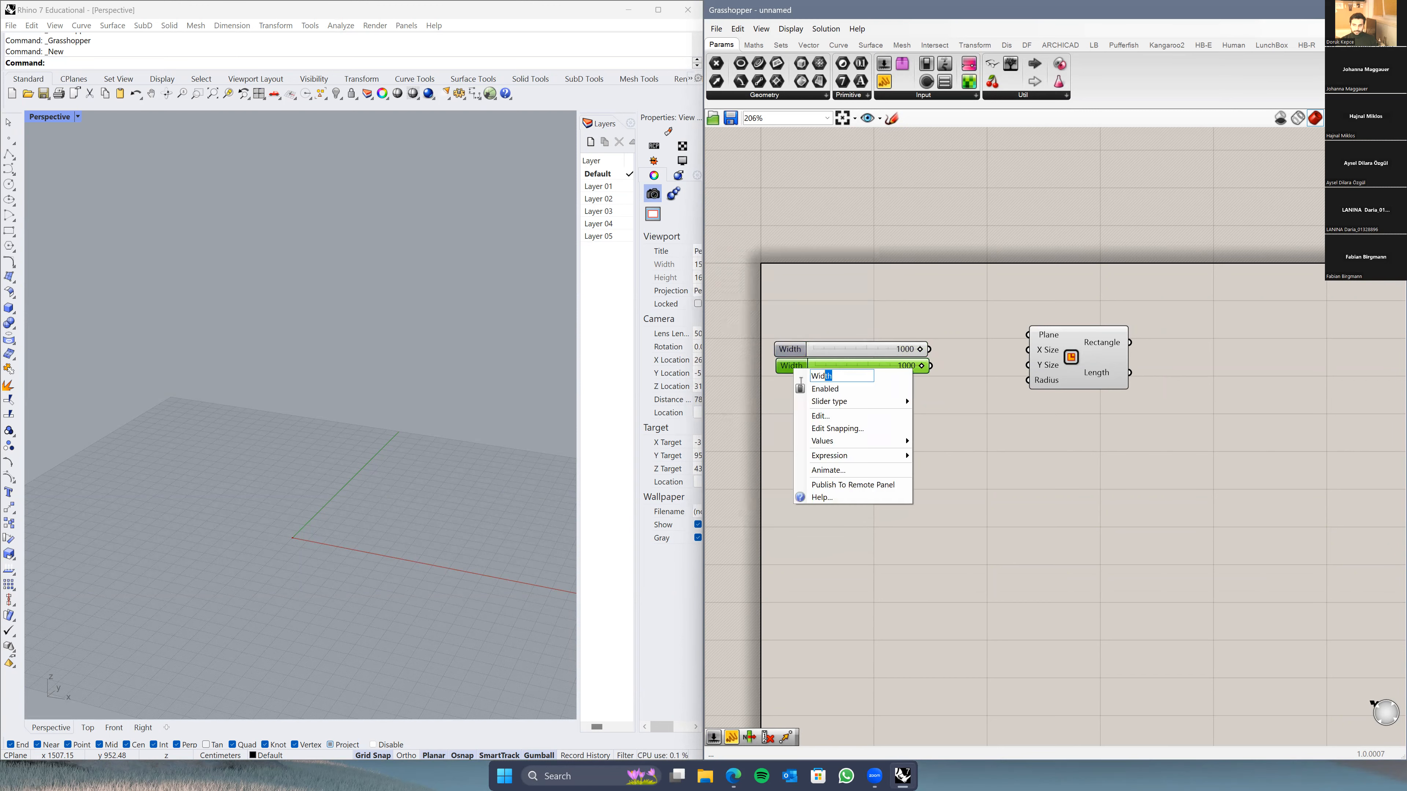
{"action": "type", "text": "Lenght"}
{"action": "key", "text": "Return"}
{"action": "left_click", "coordinate": [844, 412]}
{"action": "scroll", "coordinate": [847, 421], "scroll_direction": "up", "scroll_amount": 2}
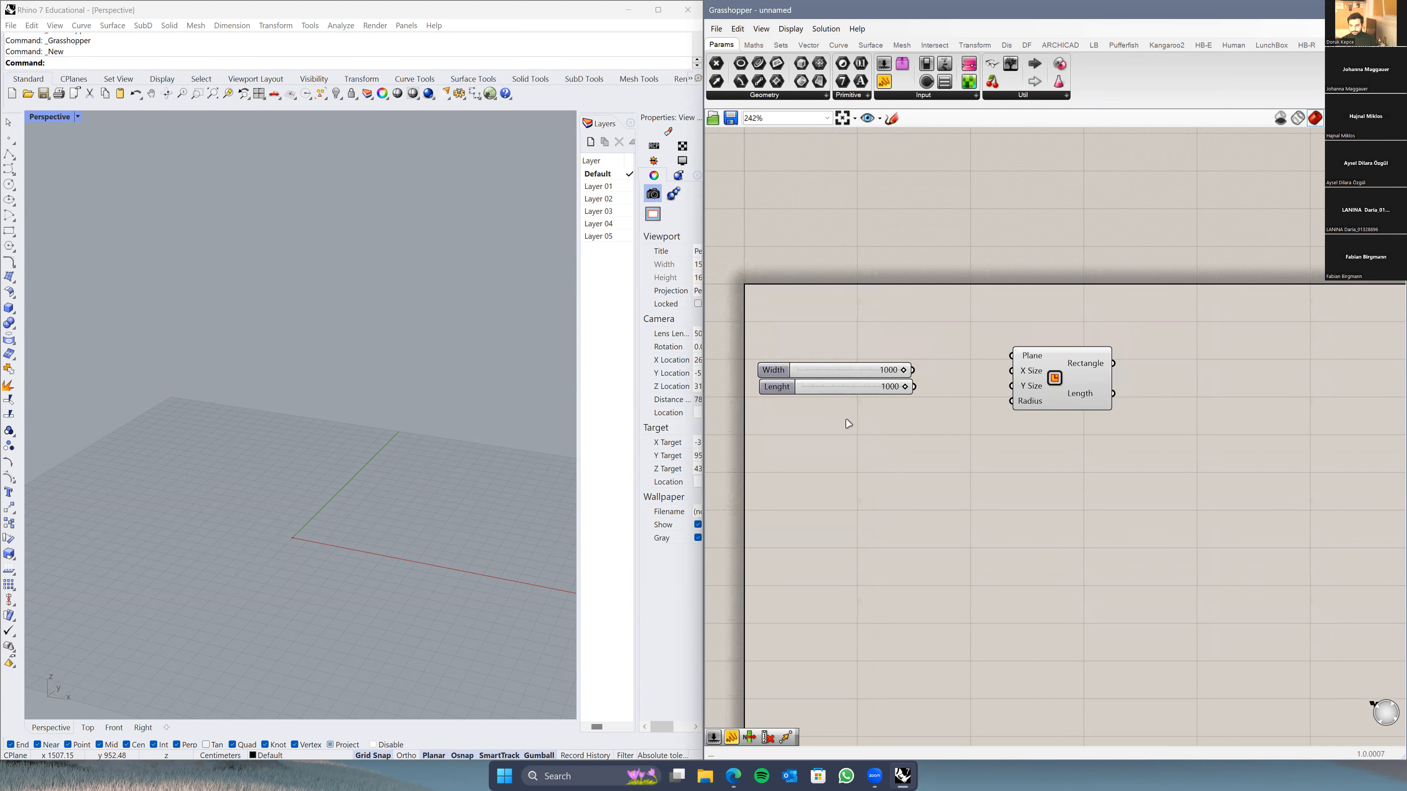
{"action": "left_click_drag", "start_coordinate": [763, 390], "coordinate": [761, 392]}
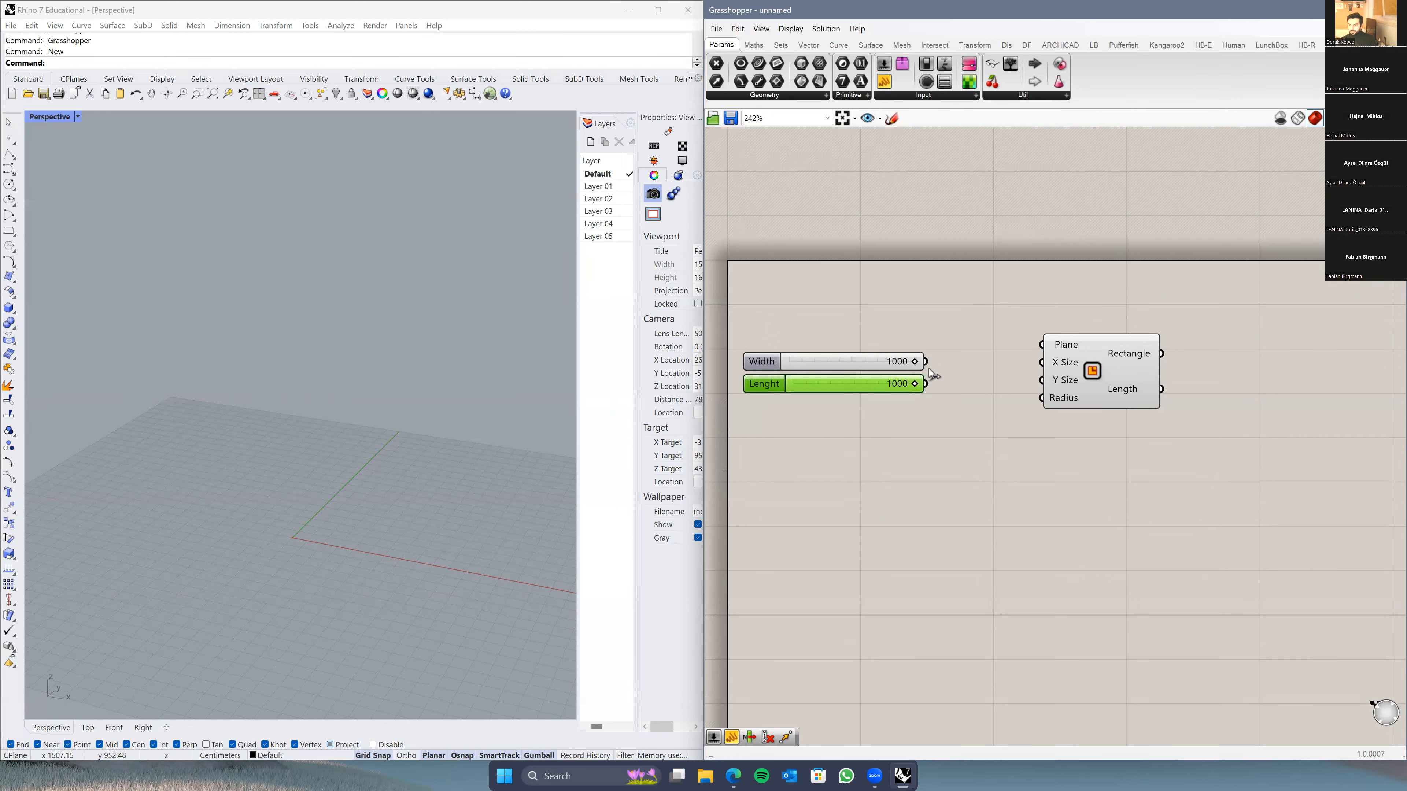
Step: Wire Width to the Rectangle's X Size and Lenght to its Y Size, testing values
{"action": "left_click_drag", "start_coordinate": [926, 361], "coordinate": [1035, 374]}
{"action": "left_click_drag", "start_coordinate": [926, 384], "coordinate": [1041, 380]}
{"action": "right_click_drag", "start_coordinate": [396, 476], "coordinate": [551, 448]}
{"action": "left_click_drag", "start_coordinate": [914, 387], "coordinate": [931, 364]}
Step: Return the Width slider to 1000
{"action": "left_click", "coordinate": [867, 461]}
{"action": "left_click", "coordinate": [255, 475]}
{"action": "scroll", "coordinate": [196, 525], "scroll_direction": "down", "scroll_amount": 4}
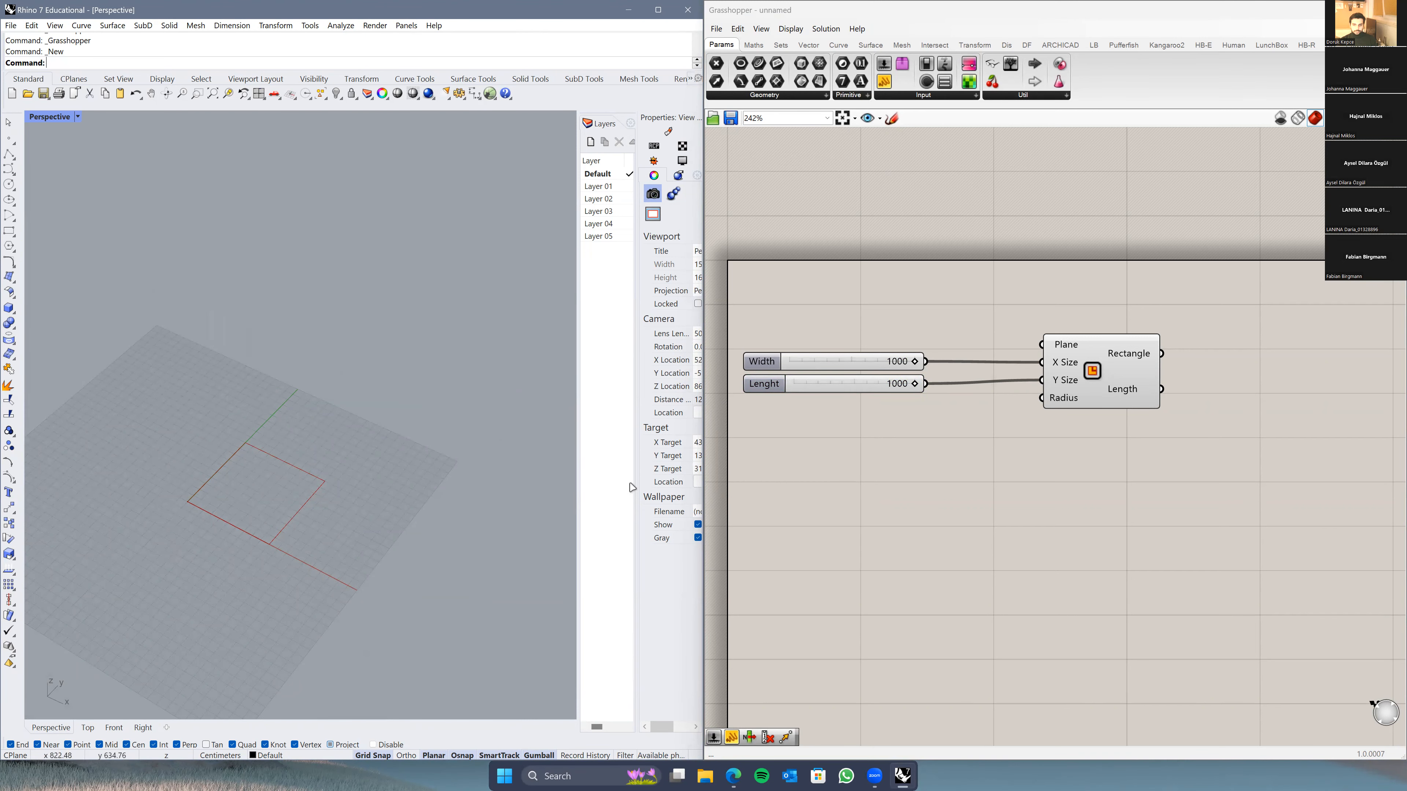
{"action": "right_click_drag", "start_coordinate": [764, 387], "coordinate": [825, 394]}
{"action": "left_click", "coordinate": [826, 392]}
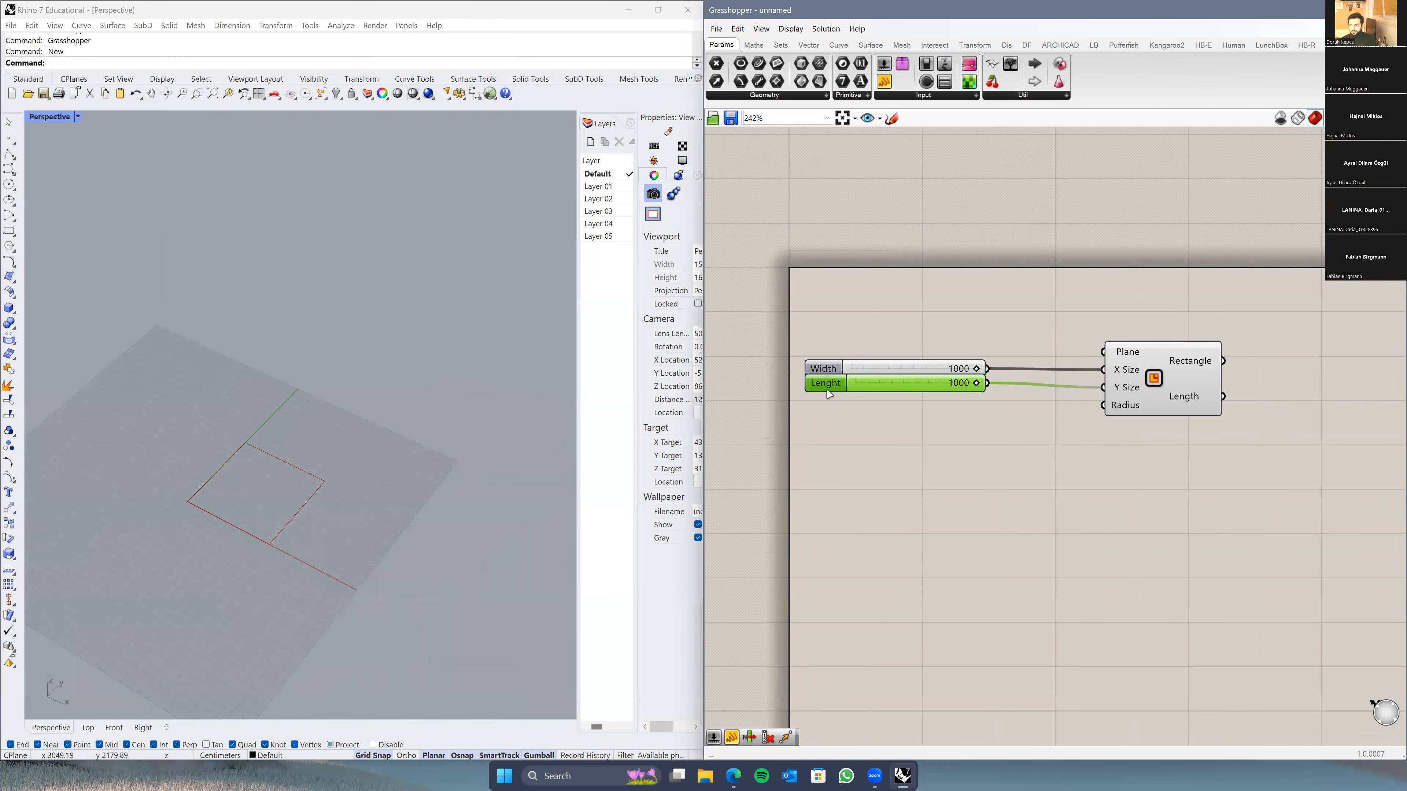
{"action": "left_click", "coordinate": [836, 373]}
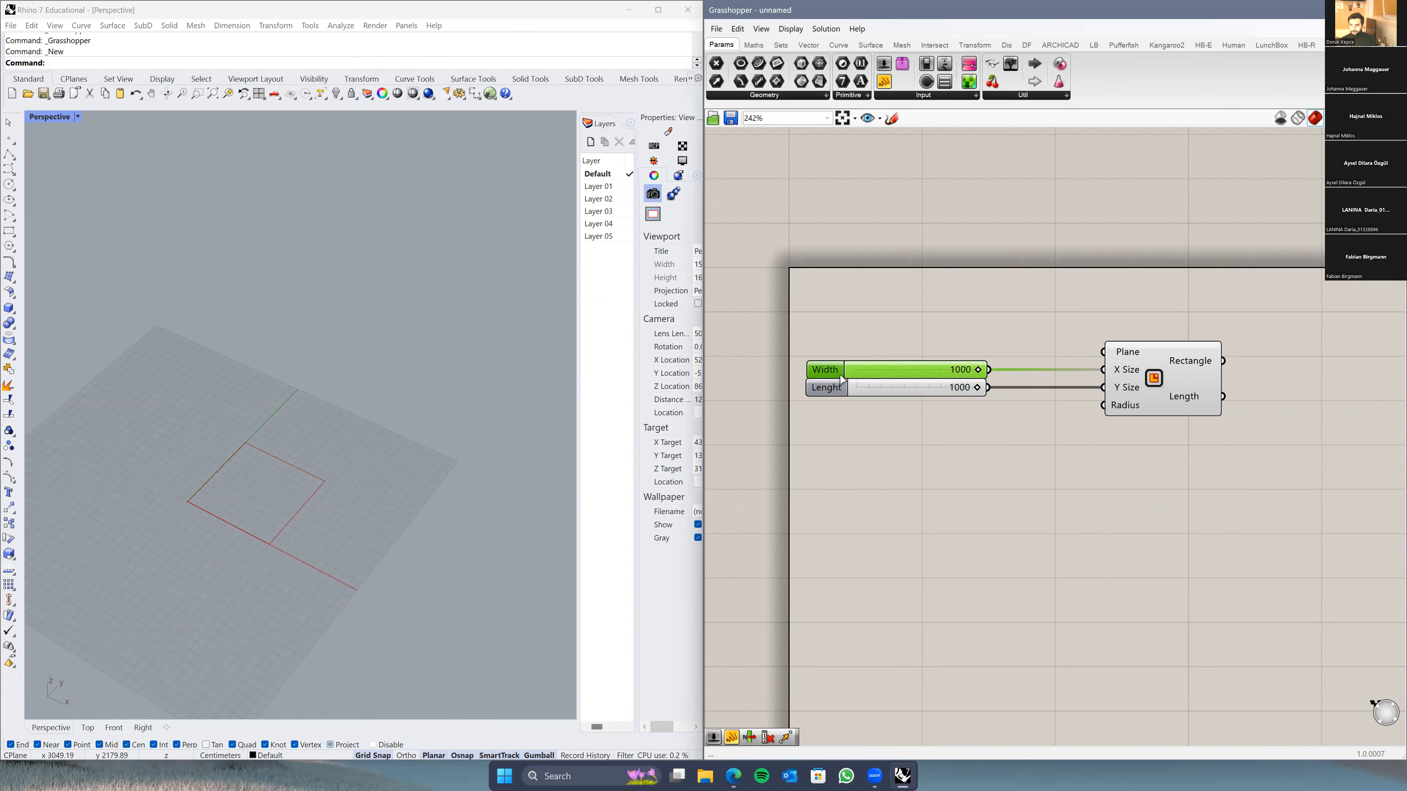
{"action": "left_click", "coordinate": [897, 432]}
Step: Left-align the Width and Lenght sliders and move the Rectangle component beside them
{"action": "left_click_drag", "start_coordinate": [903, 302], "coordinate": [806, 454]}
{"action": "left_click", "coordinate": [890, 353]}
{"action": "left_click", "coordinate": [993, 325]}
{"action": "left_click_drag", "start_coordinate": [1023, 390], "coordinate": [952, 395]}
{"action": "left_click", "coordinate": [1117, 447]}
{"action": "right_click_drag", "start_coordinate": [1096, 457], "coordinate": [1010, 450]}
Step: Switch Rhino to the Front view and recentre the canvas on the components
{"action": "right_click_drag", "start_coordinate": [332, 524], "coordinate": [324, 556]}
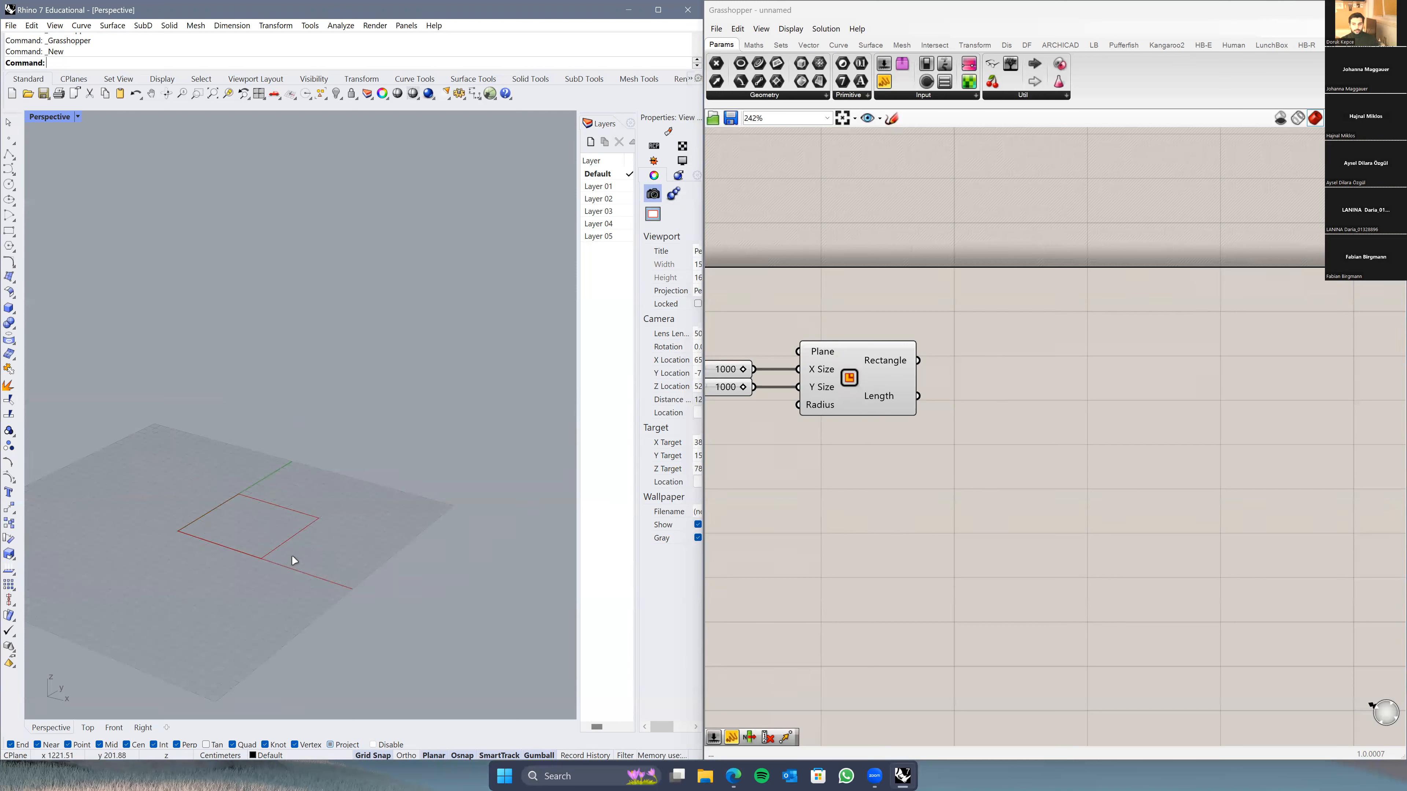
{"action": "left_click", "coordinate": [114, 728]}
{"action": "scroll", "coordinate": [349, 446], "scroll_direction": "down", "scroll_amount": 3}
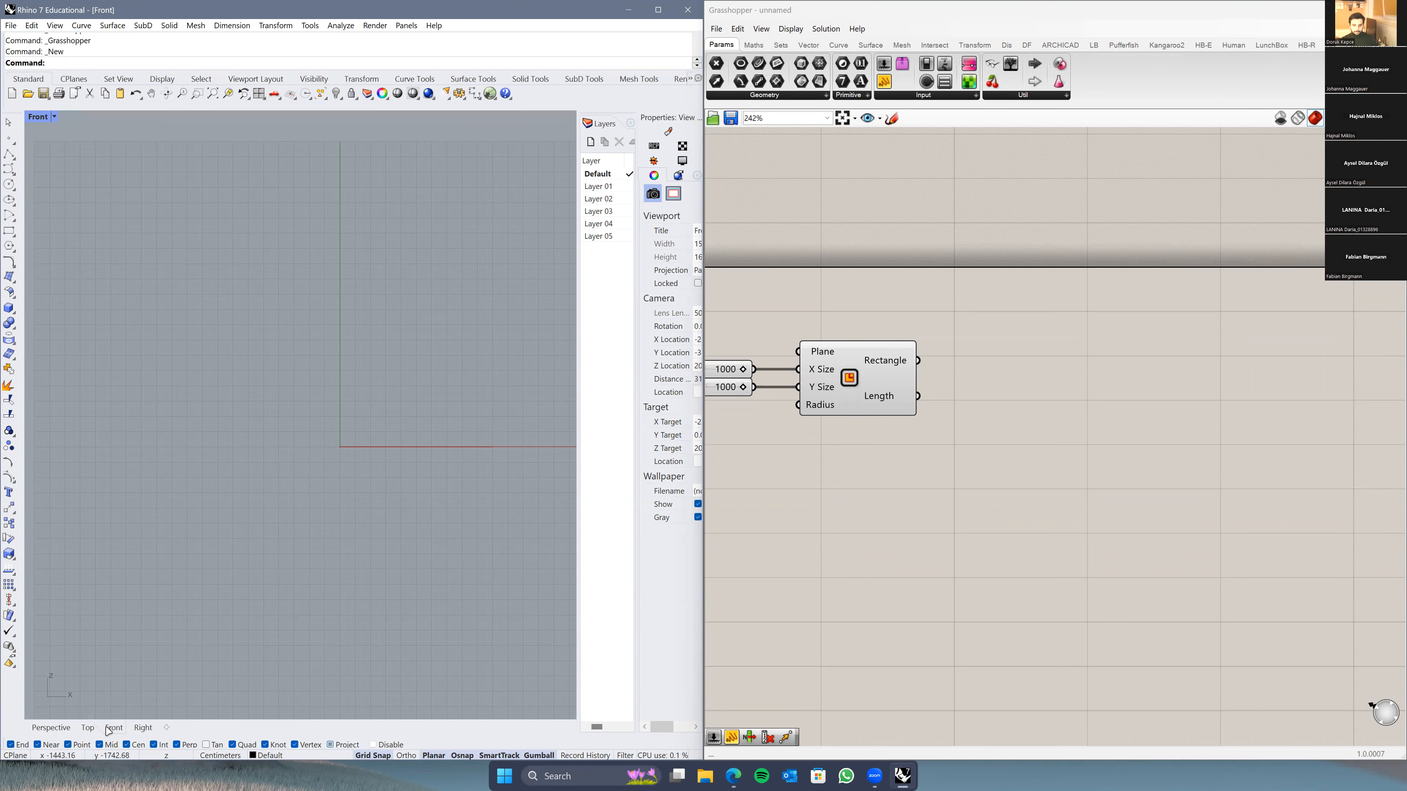
{"action": "scroll", "coordinate": [455, 334], "scroll_direction": "down", "scroll_amount": 8}
{"action": "scroll", "coordinate": [498, 281], "scroll_direction": "up", "scroll_amount": 8}
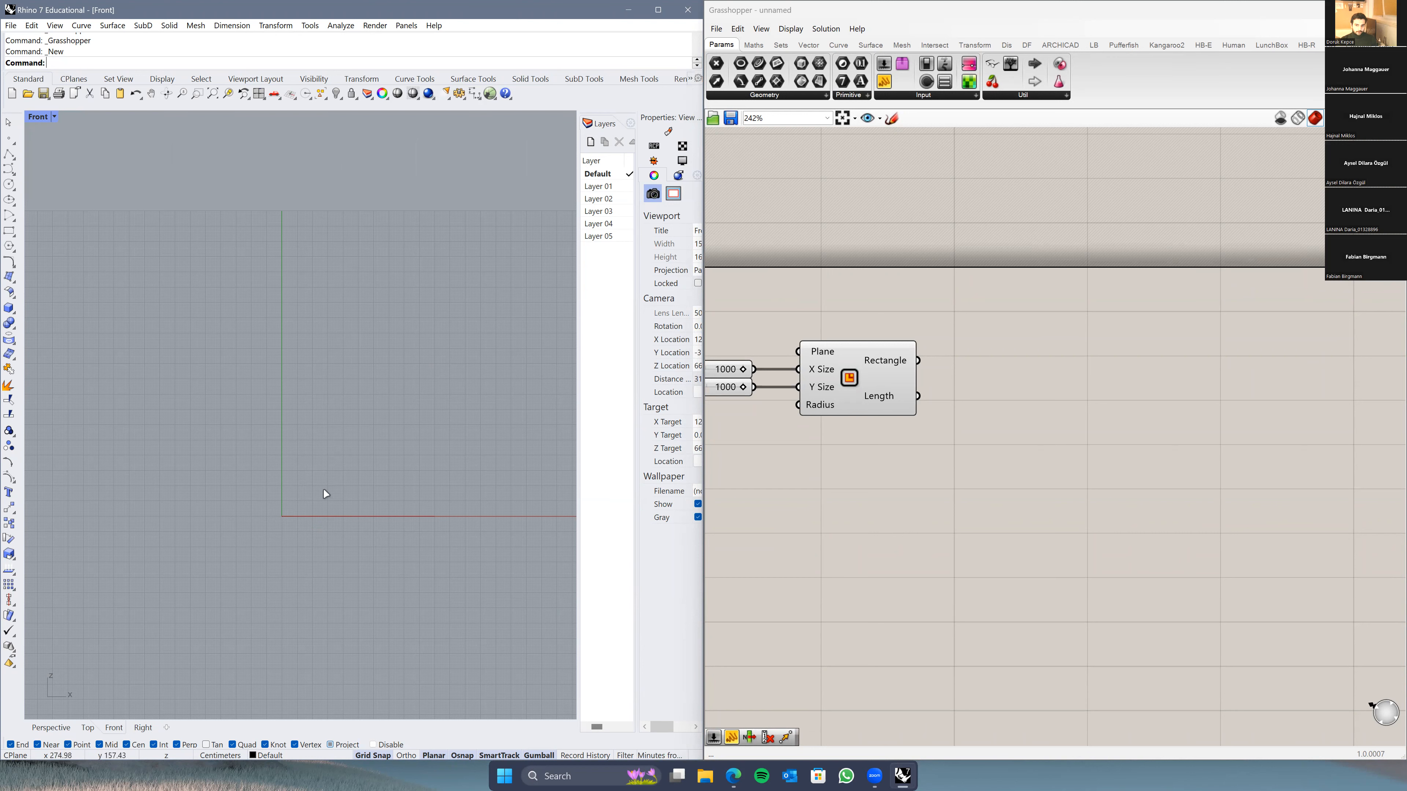
{"action": "right_click_drag", "start_coordinate": [854, 531], "coordinate": [953, 466]}
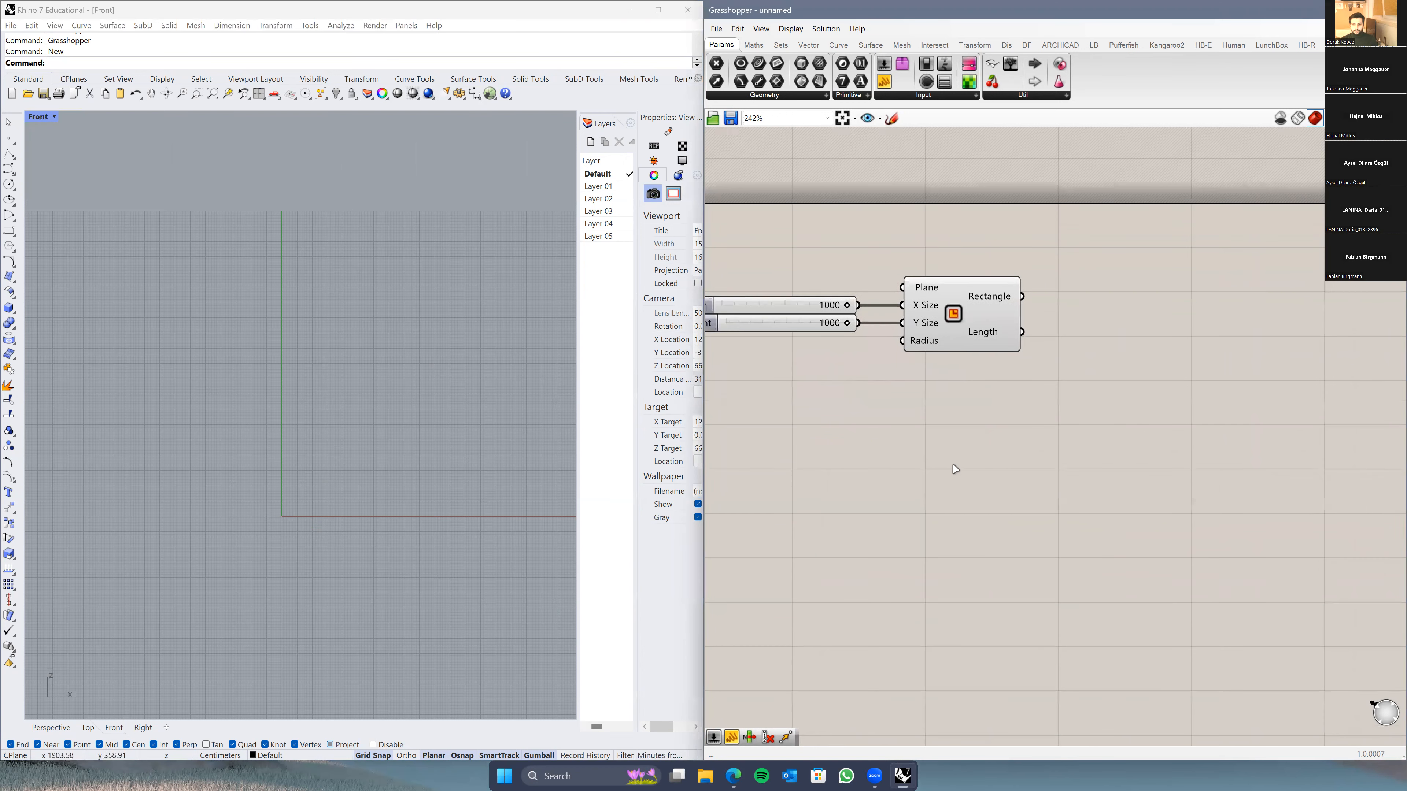
{"action": "scroll", "coordinate": [949, 467], "scroll_direction": "down", "scroll_amount": 1}
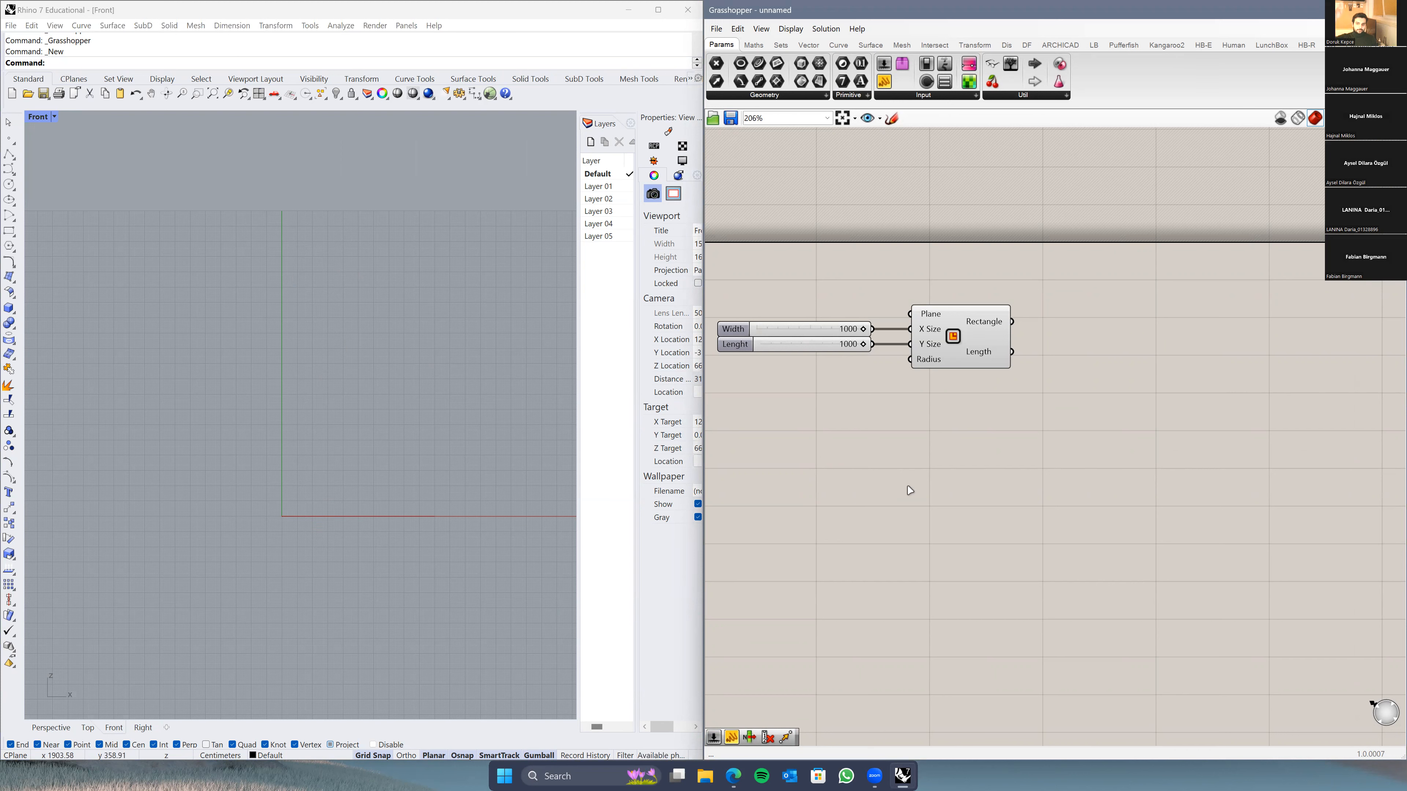
{"action": "right_click_drag", "start_coordinate": [910, 490], "coordinate": [948, 469]}
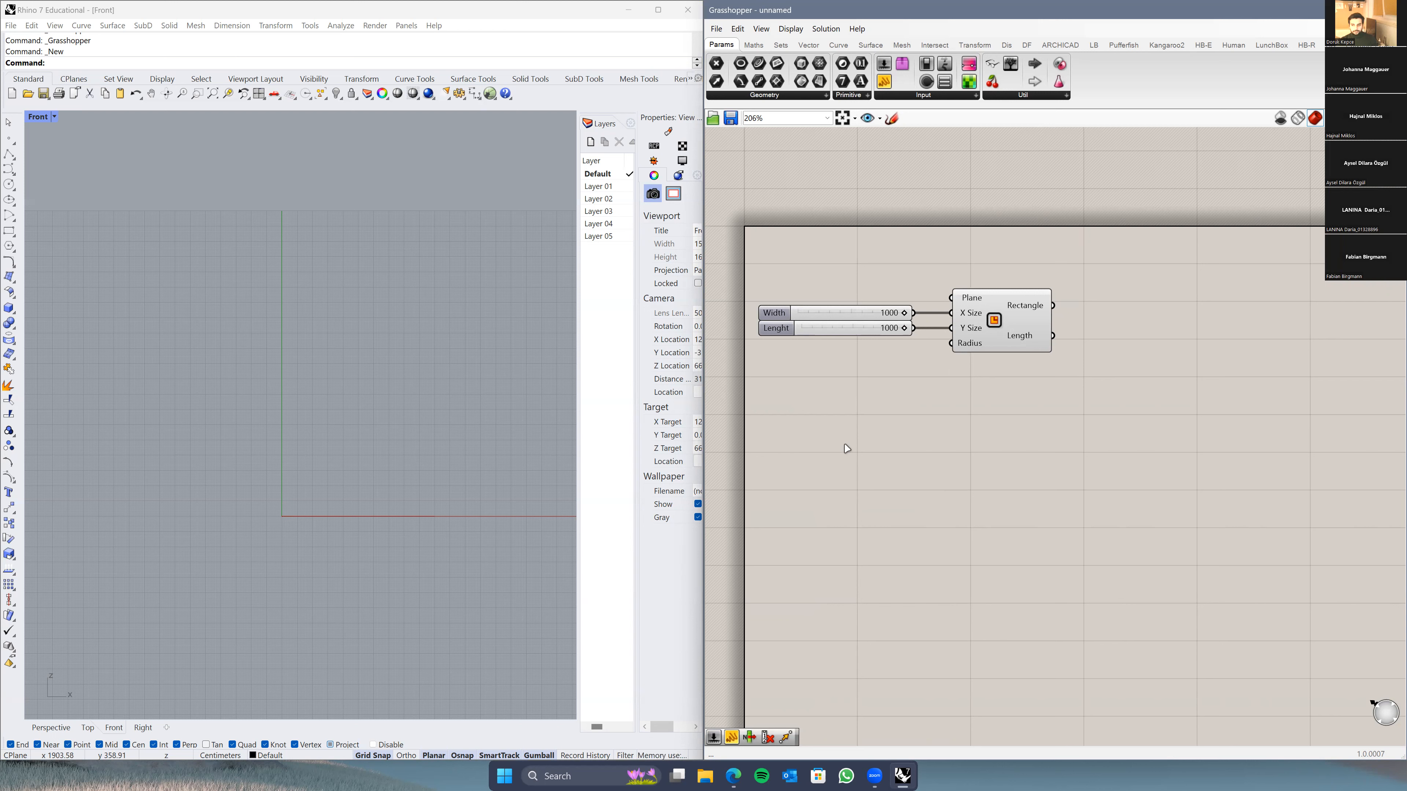
Step: Create a number slider set to 300 and rename it Floor Height
{"action": "double_click", "coordinate": [857, 462]}
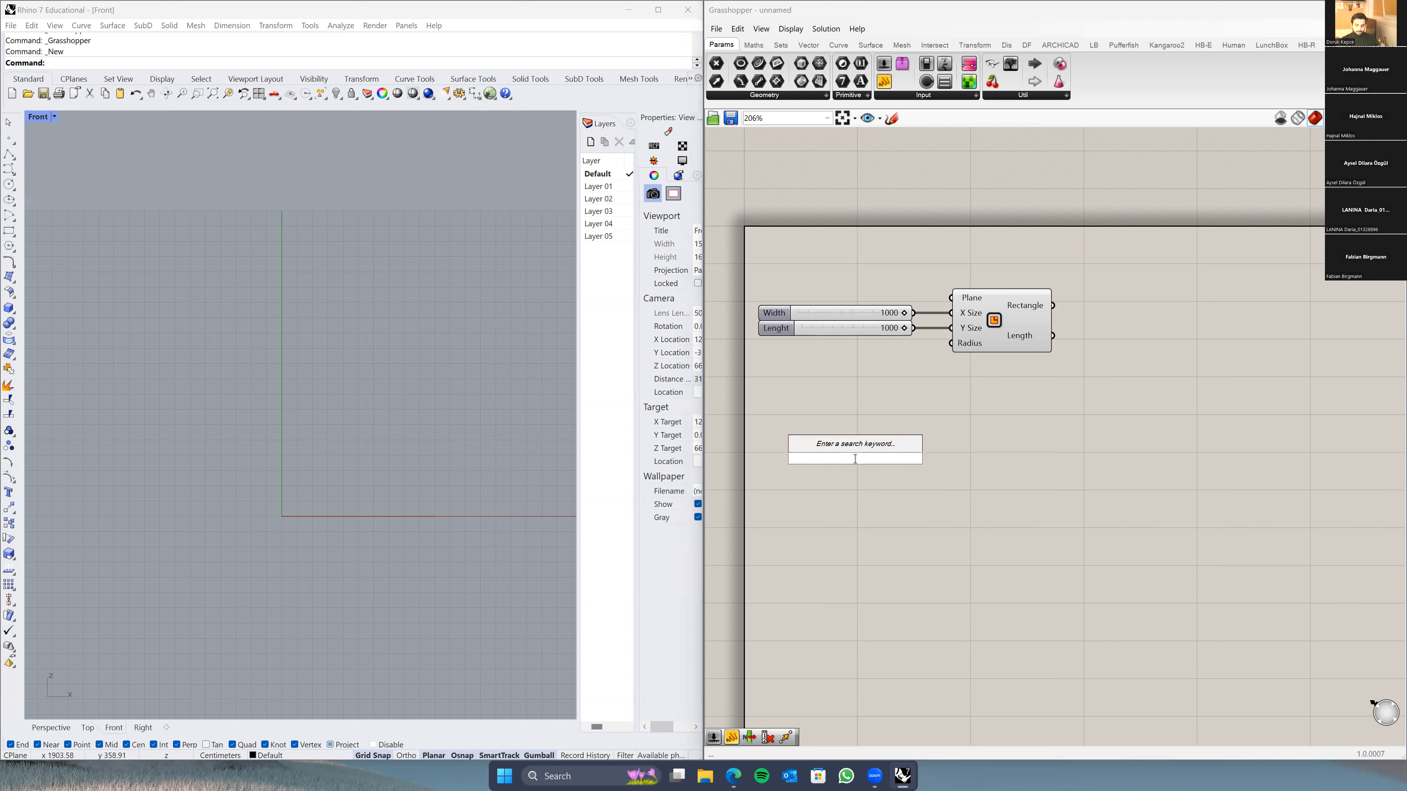
{"action": "type", "text": "300"}
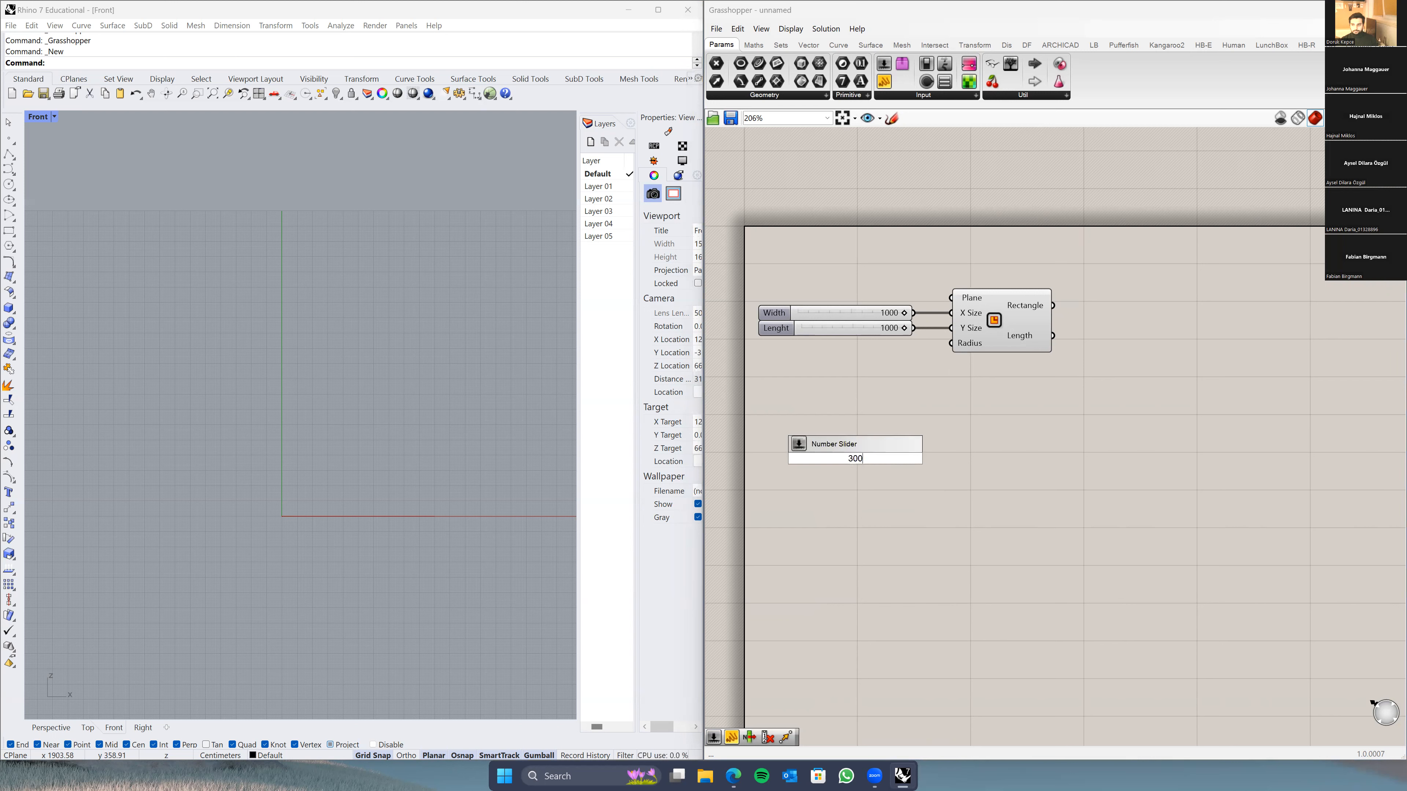
{"action": "key", "text": "Return"}
{"action": "right_click", "coordinate": [856, 465]}
{"action": "left_click", "coordinate": [856, 465]}
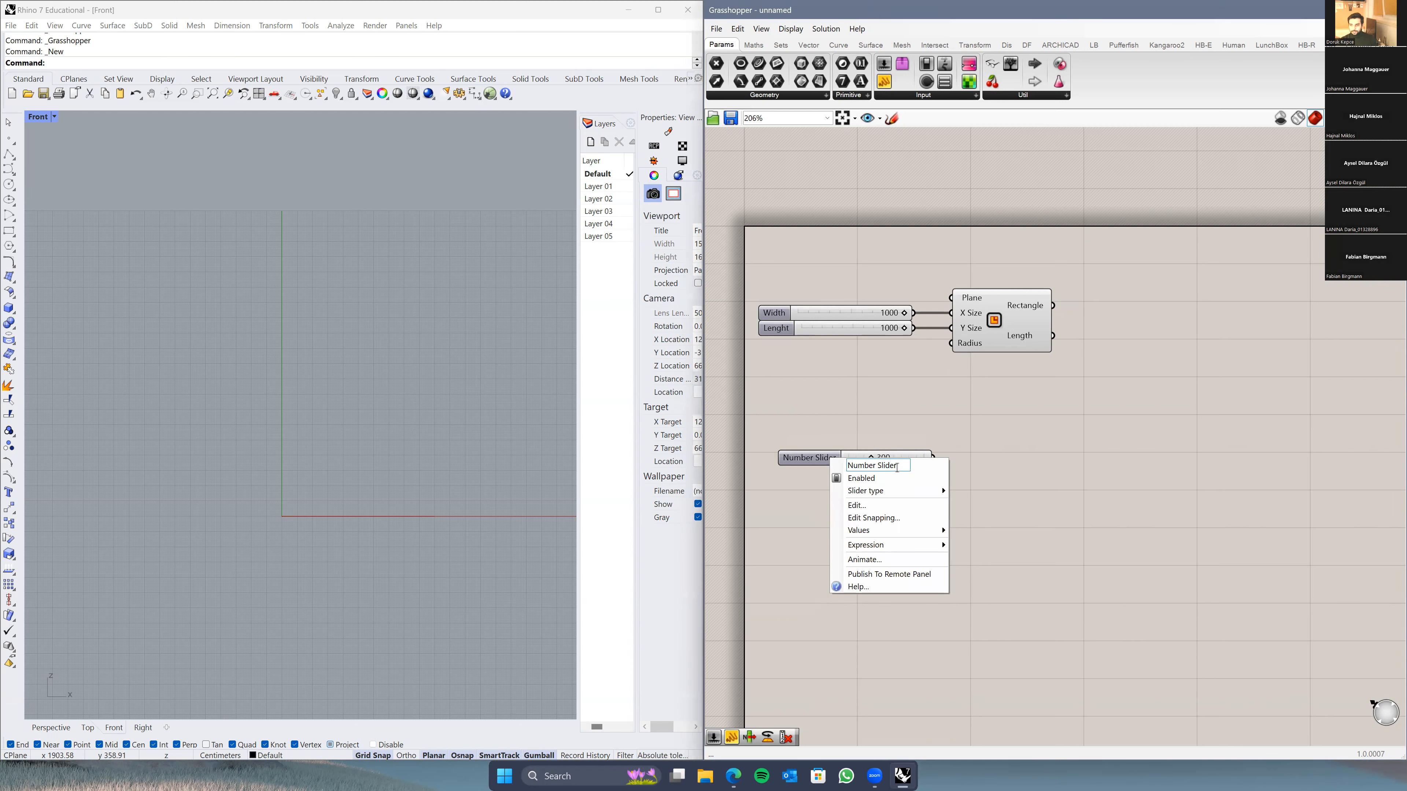
{"action": "type", "text": "Floor Height"}
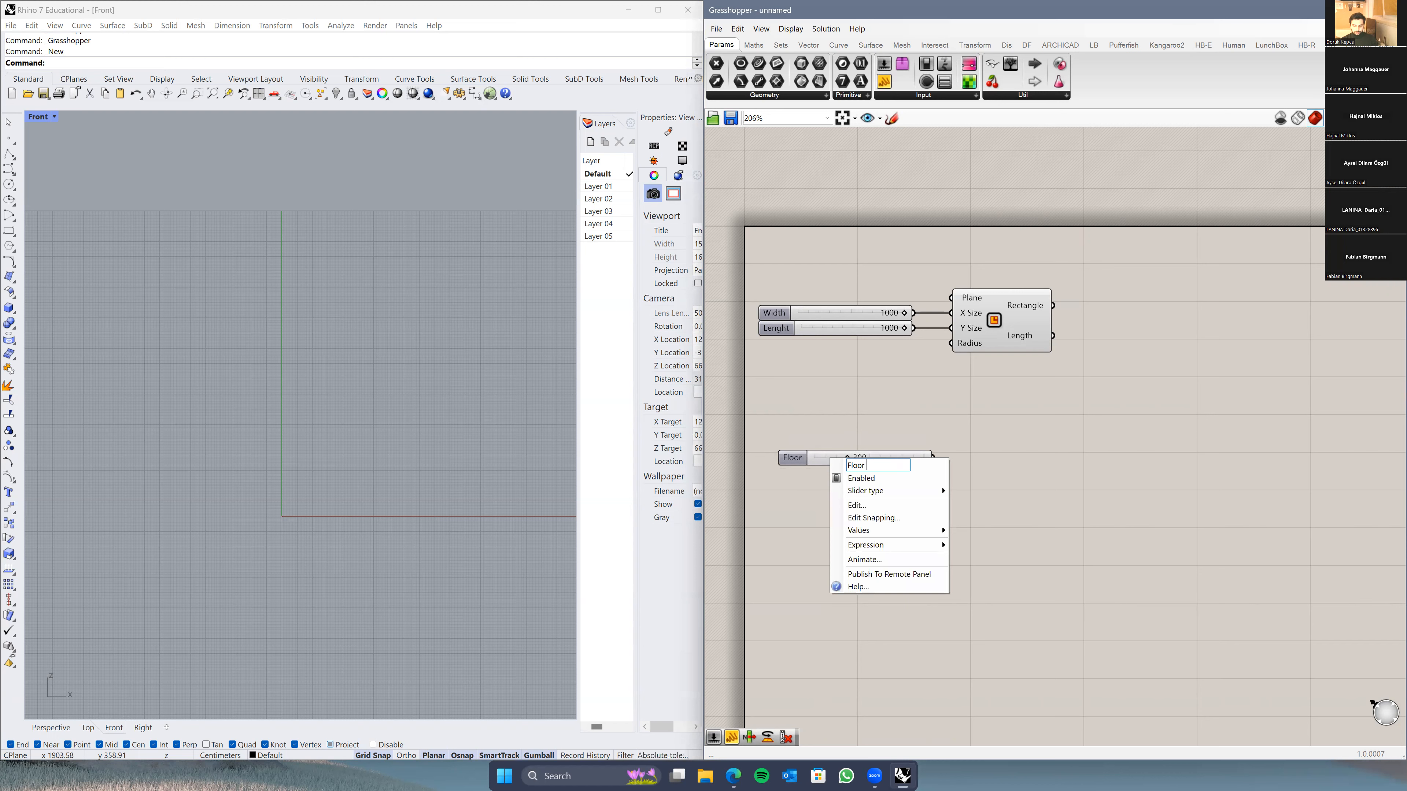
{"action": "key", "text": "Return"}
{"action": "left_click_drag", "start_coordinate": [814, 459], "coordinate": [802, 462]}
{"action": "left_click", "coordinate": [798, 518]}
{"action": "scroll", "coordinate": [796, 471], "scroll_direction": "up", "scroll_amount": 2}
{"action": "left_click", "coordinate": [795, 468]}
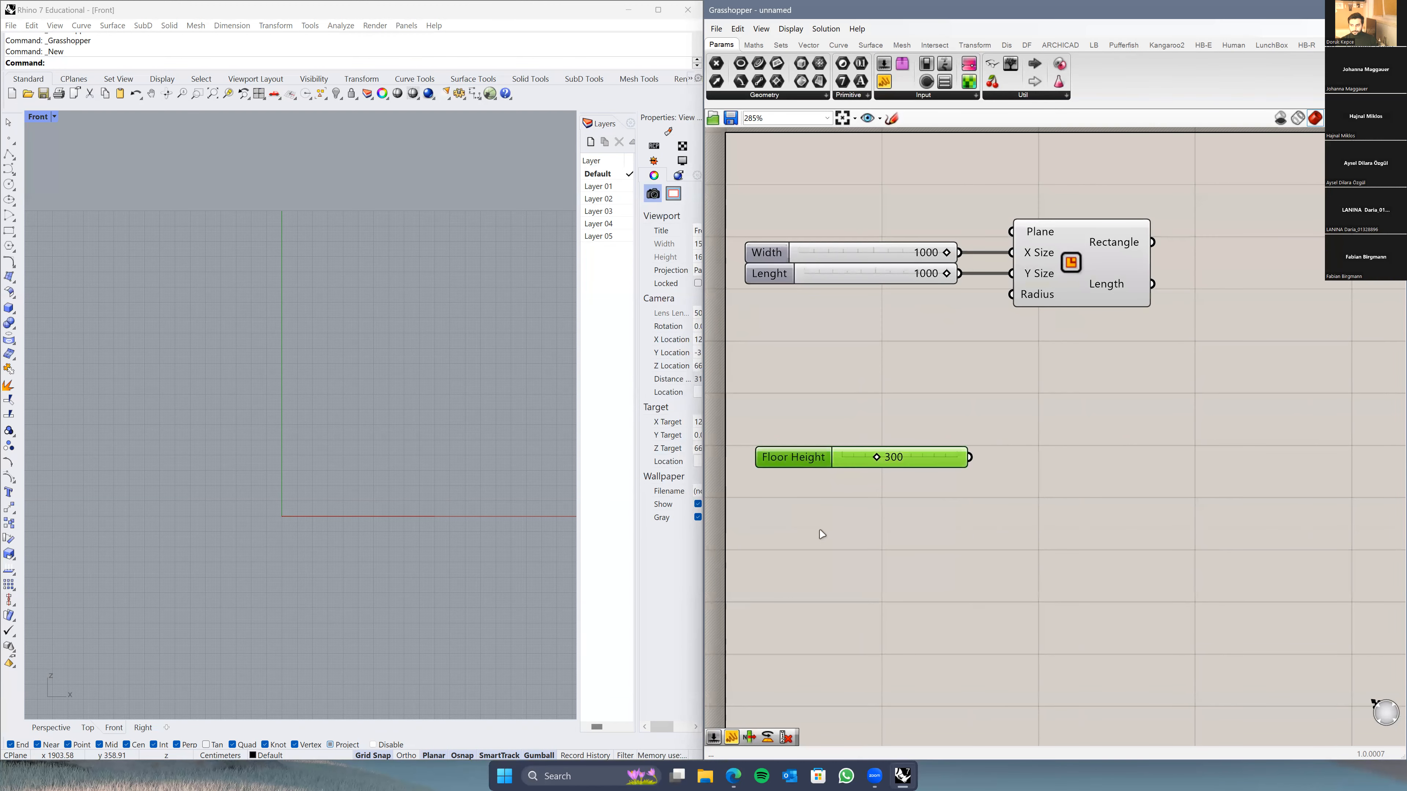
{"action": "right_click_drag", "start_coordinate": [823, 535], "coordinate": [831, 497]}
Step: Add a second slider set to 6, name it Amount of Floors, and stack it under Floor Height
{"action": "double_click", "coordinate": [828, 495]}
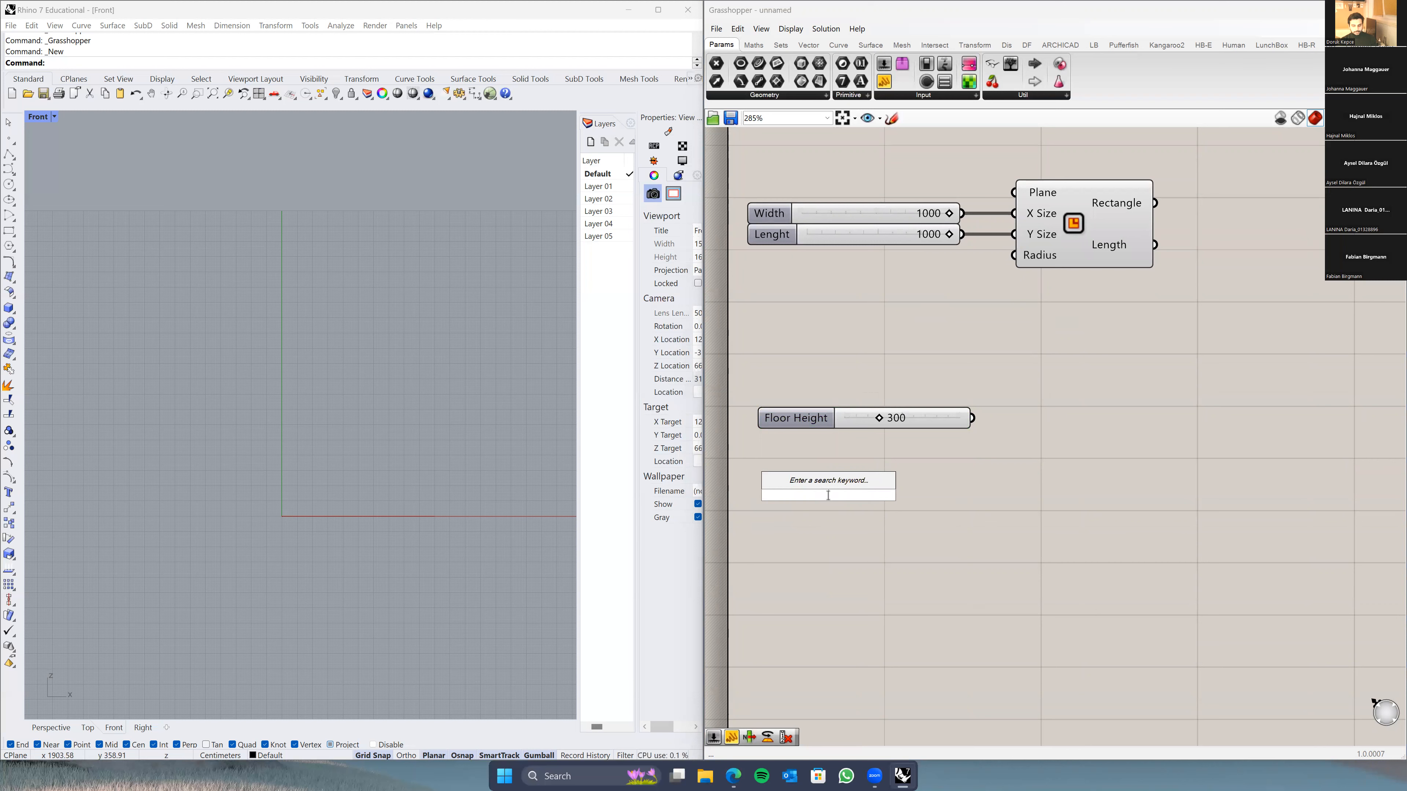
{"action": "type", "text": "6"}
{"action": "key", "text": "Return"}
{"action": "mouse_move", "coordinate": [786, 496]}
{"action": "left_mouse_down"}
{"action": "mouse_move", "coordinate": [818, 479]}
{"action": "mouse_move", "coordinate": [807, 491]}
{"action": "left_mouse_up"}
{"action": "right_click", "coordinate": [818, 478]}
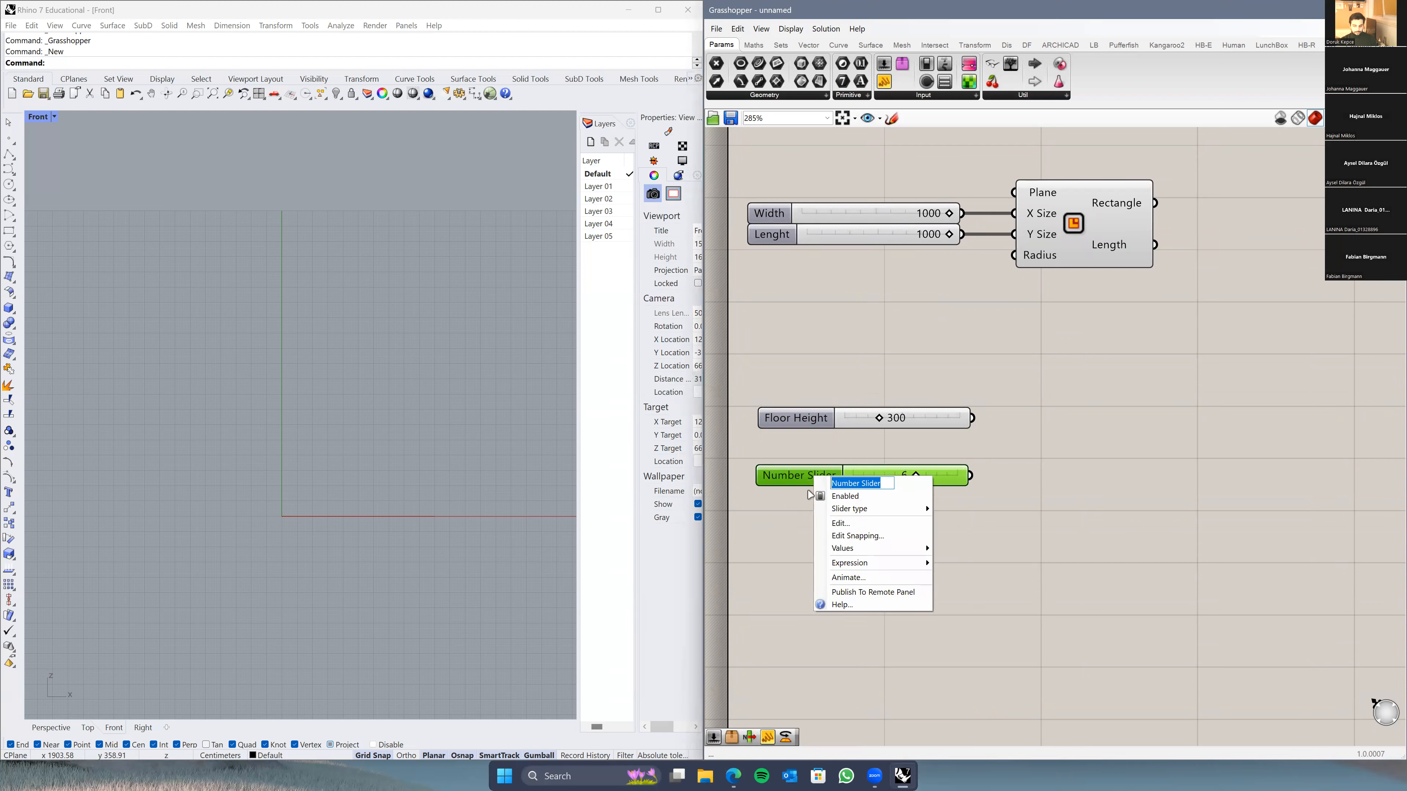
{"action": "type", "text": "Amount of Floors"}
{"action": "key", "text": "Return"}
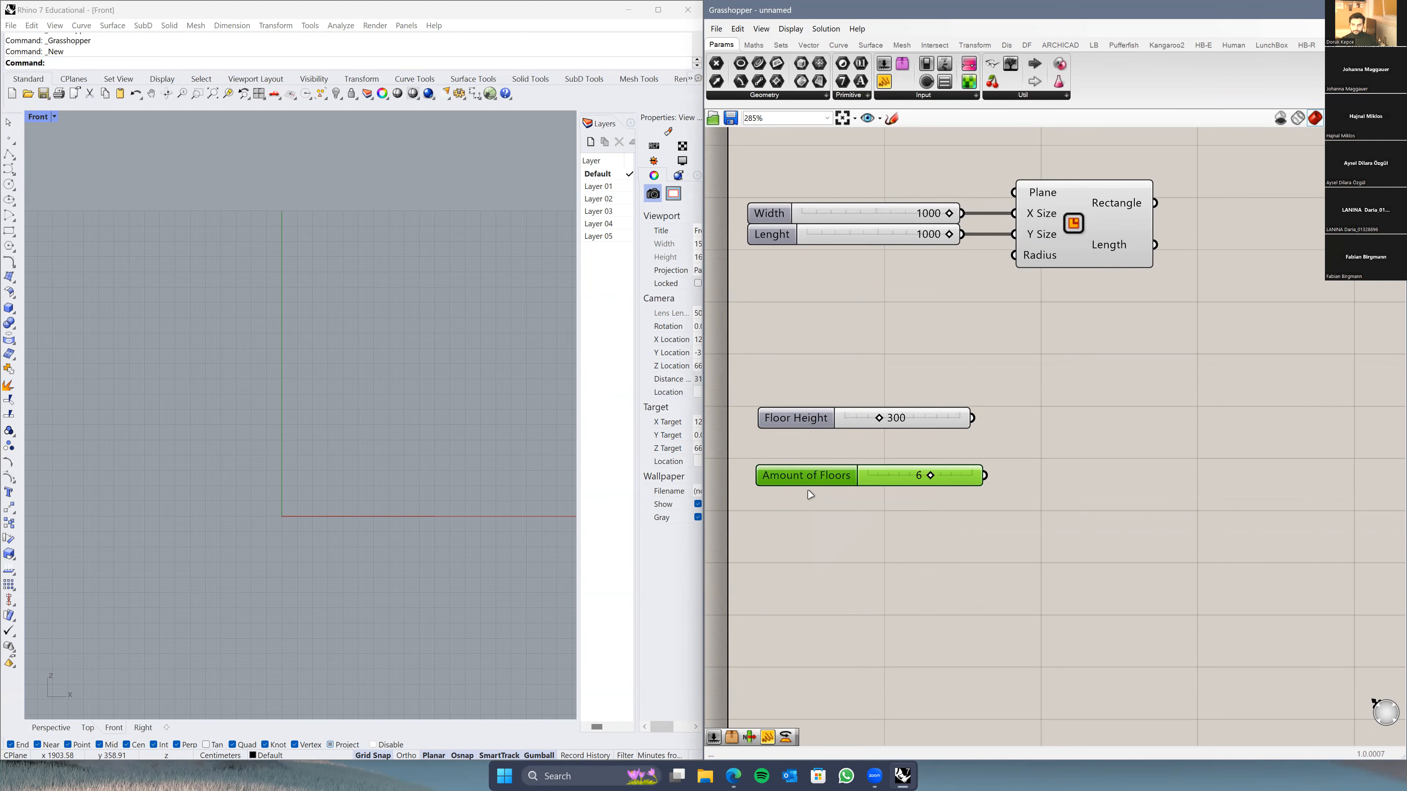
{"action": "scroll", "coordinate": [819, 482], "scroll_direction": "down", "scroll_amount": 2}
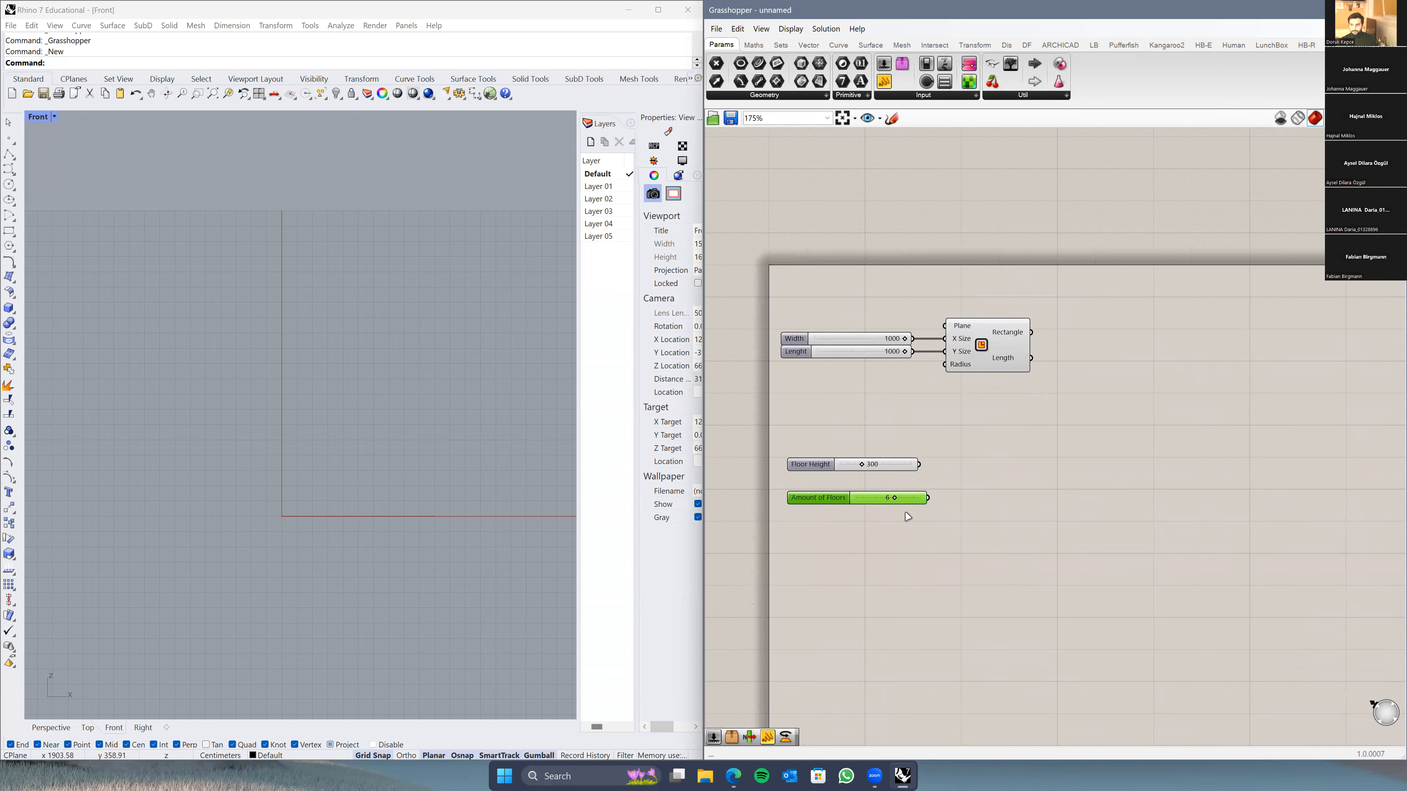
{"action": "left_click_drag", "start_coordinate": [814, 467], "coordinate": [814, 481]}
{"action": "left_click", "coordinate": [1062, 467]}
{"action": "scroll", "coordinate": [982, 519], "scroll_direction": "up", "scroll_amount": 2}
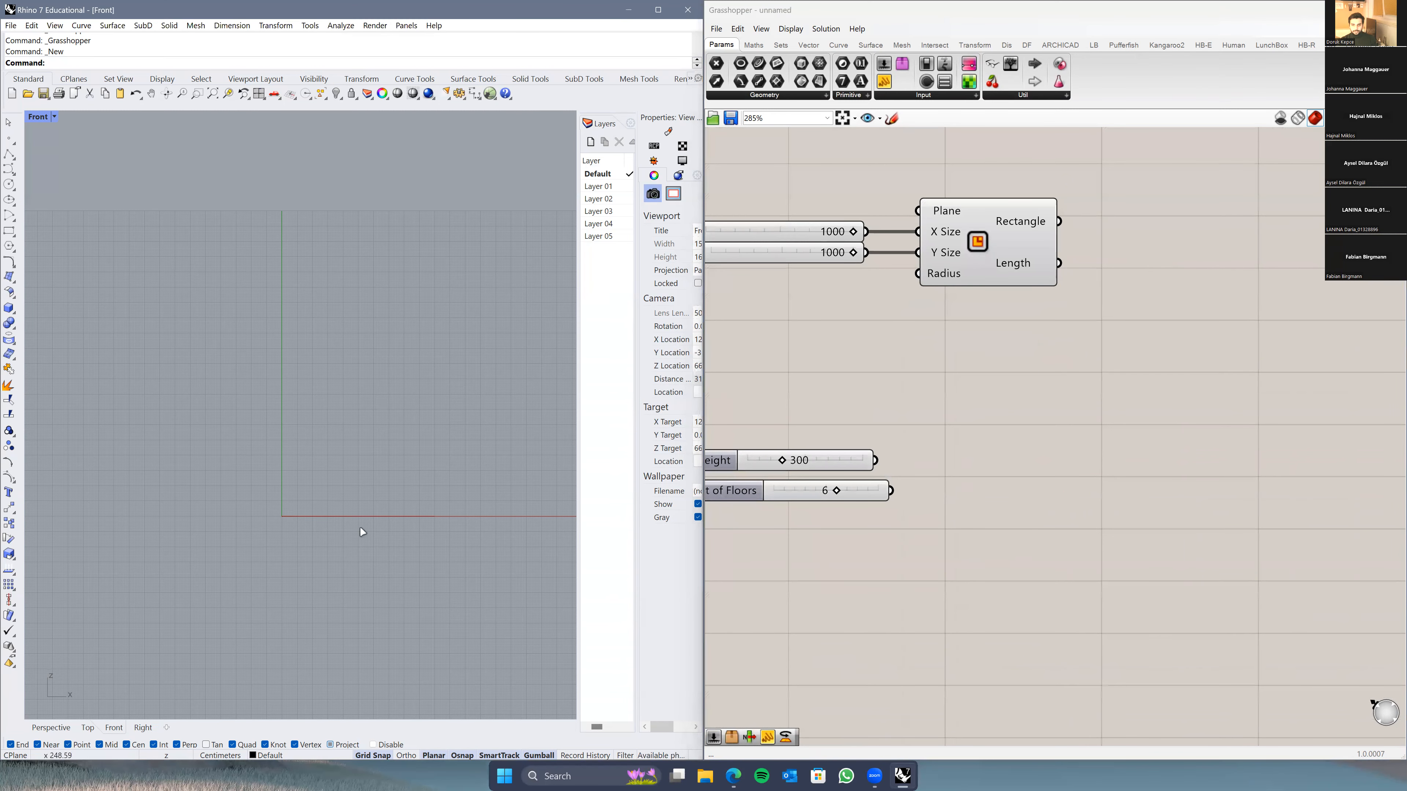
{"action": "scroll", "coordinate": [894, 465], "scroll_direction": "down", "scroll_amount": 2}
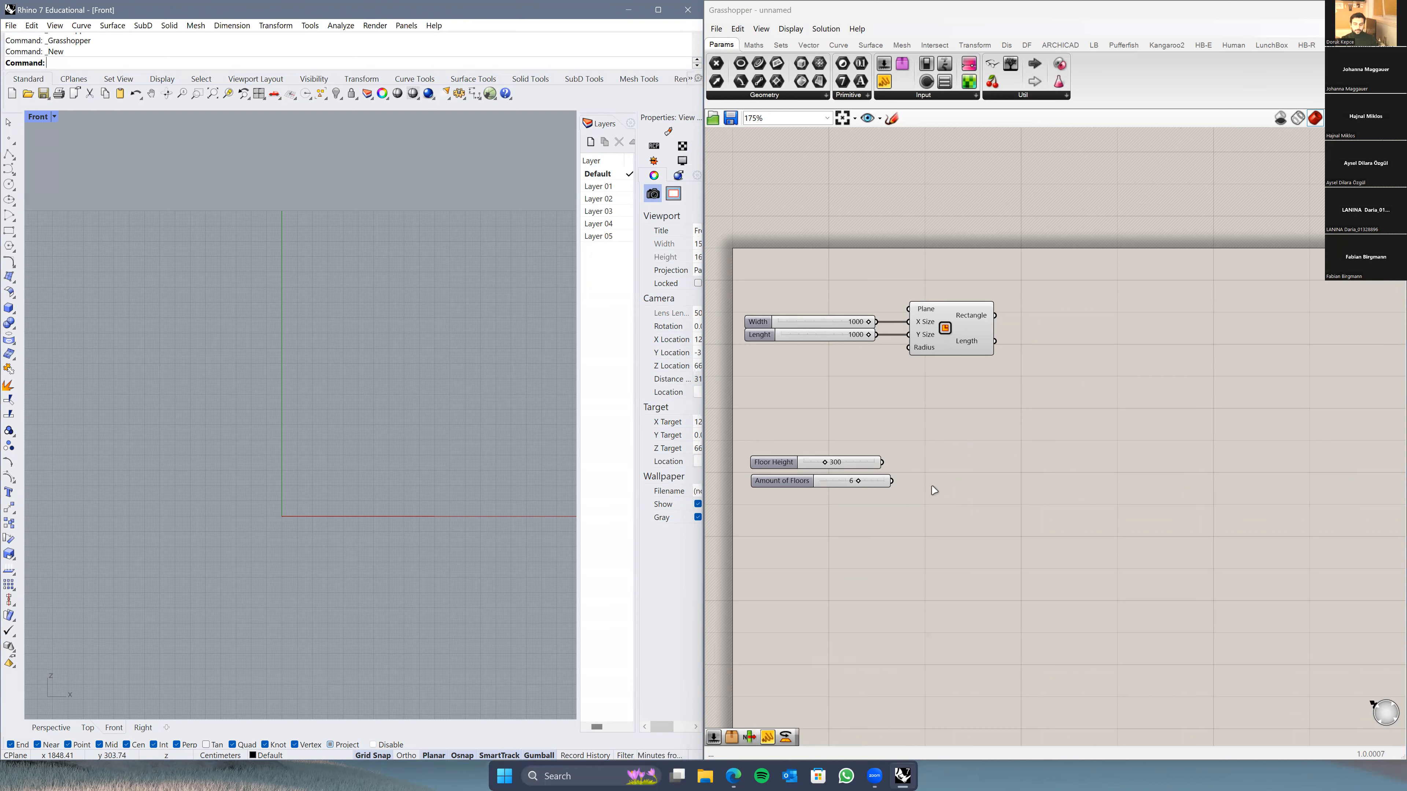
{"action": "scroll", "coordinate": [970, 482], "scroll_direction": "up", "scroll_amount": 1}
Step: Add a Series component and preview the Rectangle in the Rhino Perspective viewport
{"action": "double_click", "coordinate": [957, 472]}
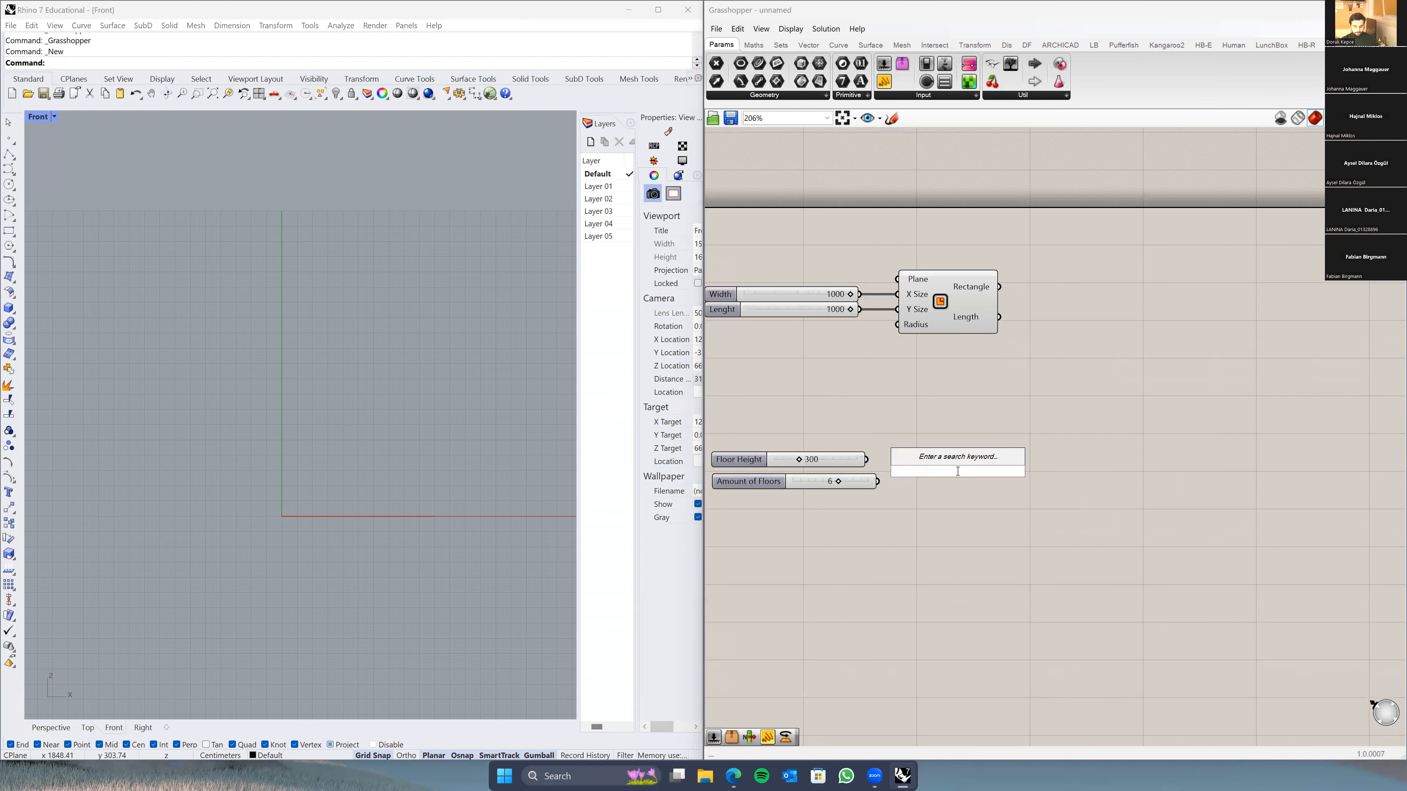
{"action": "type", "text": "series"}
{"action": "key", "text": "Return"}
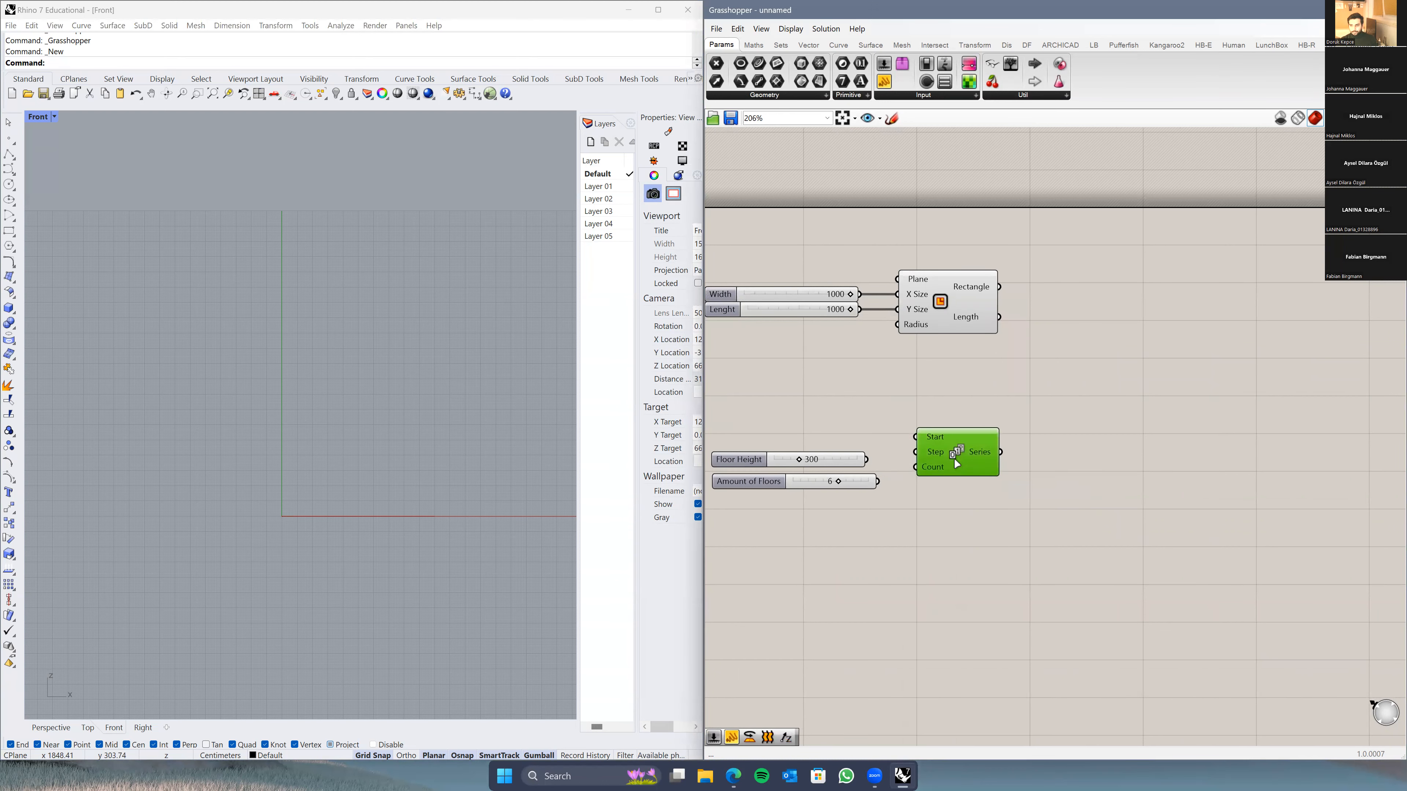
{"action": "scroll", "coordinate": [931, 431], "scroll_direction": "up", "scroll_amount": 2}
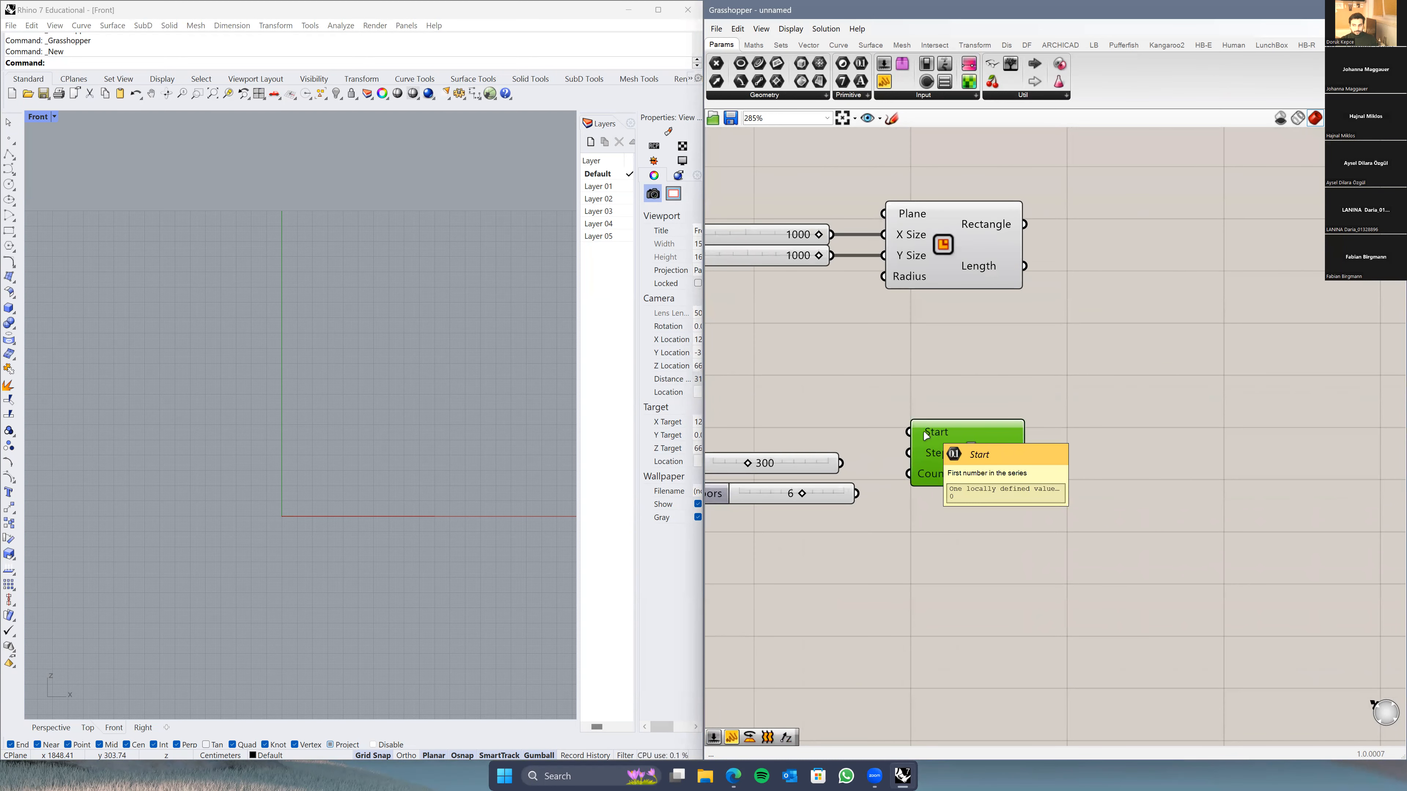
{"action": "left_click", "coordinate": [51, 727]}
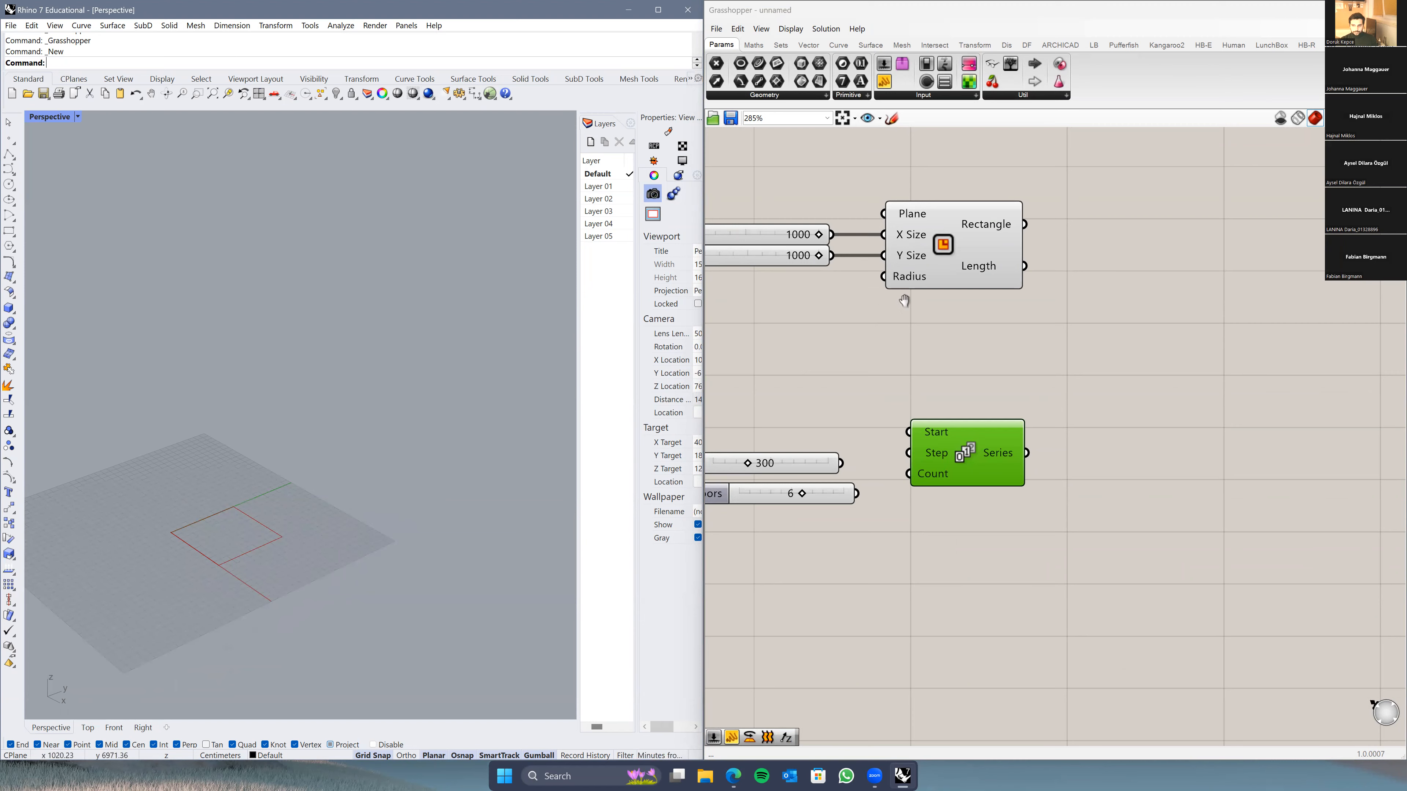
{"action": "right_click_drag", "start_coordinate": [969, 454], "coordinate": [1033, 464]}
{"action": "left_click", "coordinate": [1022, 247]}
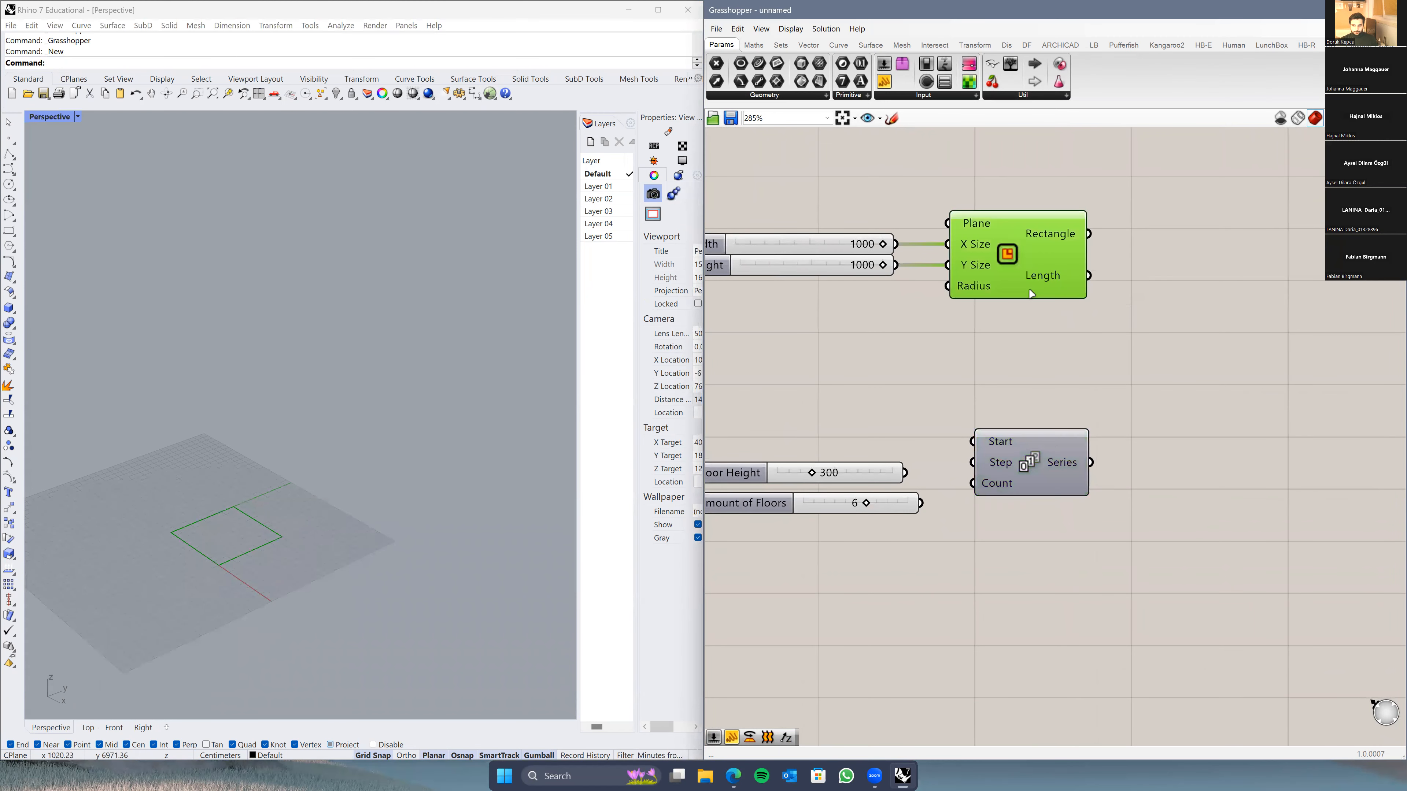
{"action": "left_click", "coordinate": [984, 368]}
Step: Wire the Amount of Floors slider into the Series Count input
{"action": "mouse_move", "coordinate": [993, 444]}
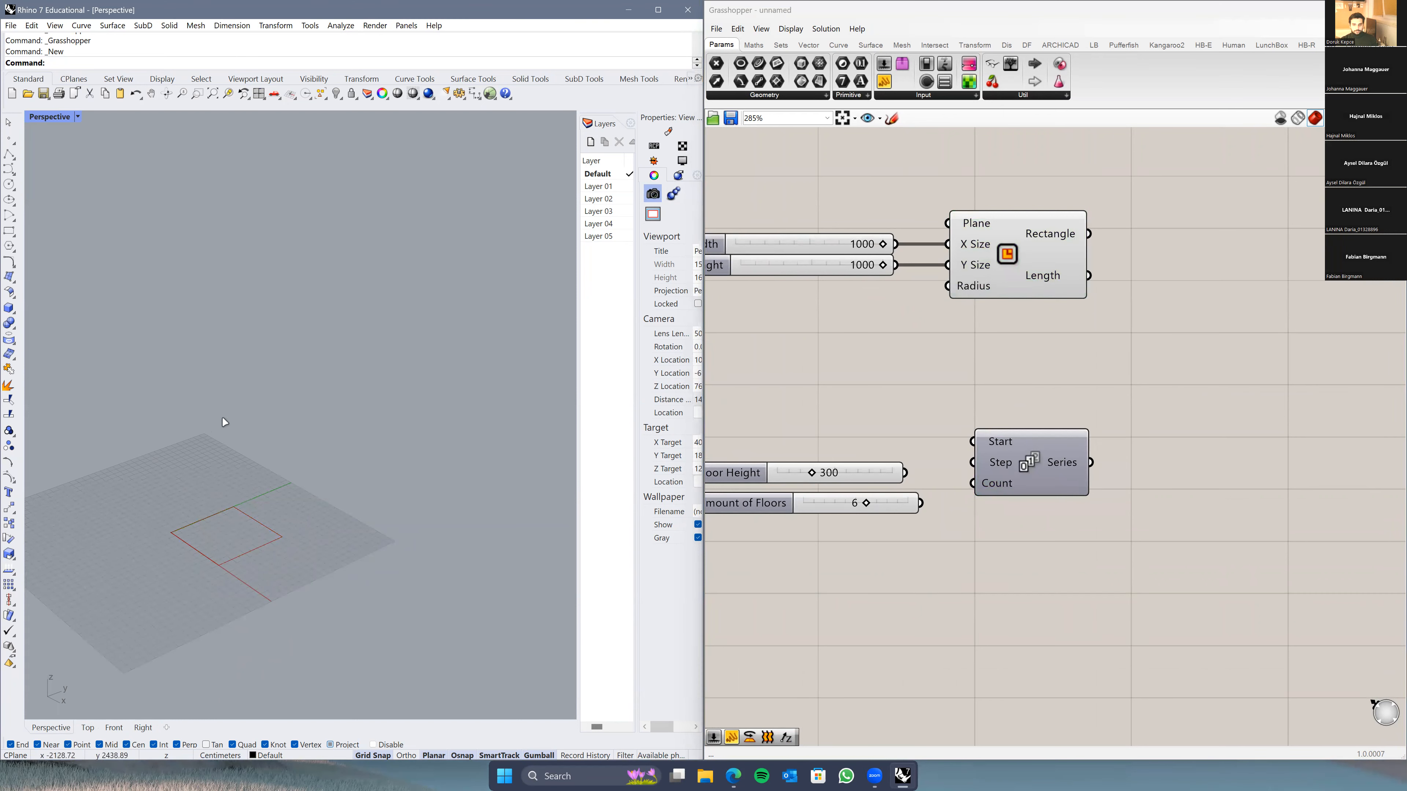
{"action": "right_click_drag", "start_coordinate": [916, 449], "coordinate": [959, 444]}
{"action": "left_click_drag", "start_coordinate": [965, 498], "coordinate": [1017, 458]}
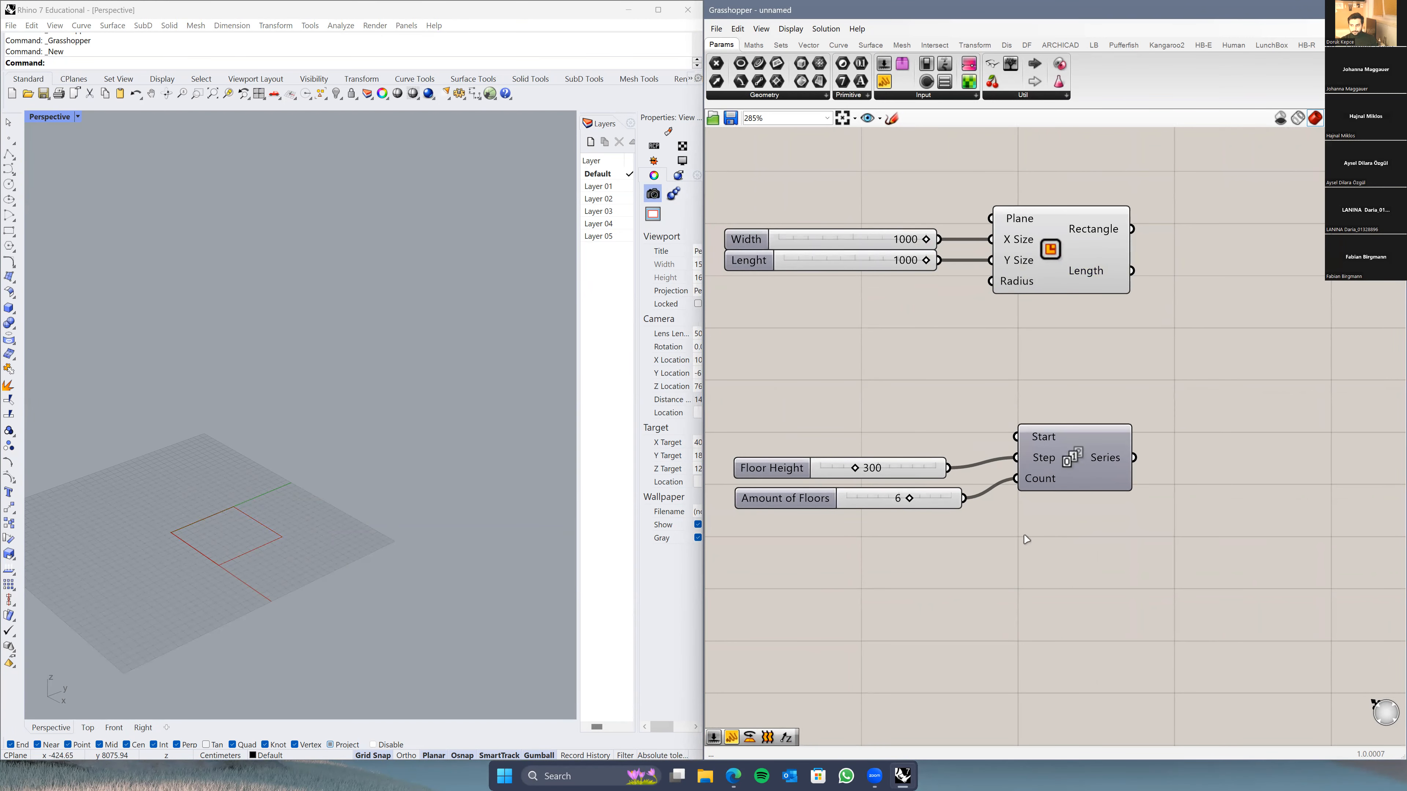
{"action": "scroll", "coordinate": [1026, 539], "scroll_direction": "down", "scroll_amount": 3}
Step: Check the Series output values in a temporary Panel, then delete the Panel
{"action": "double_click", "coordinate": [1075, 584]}
{"action": "type", "text": "panel"}
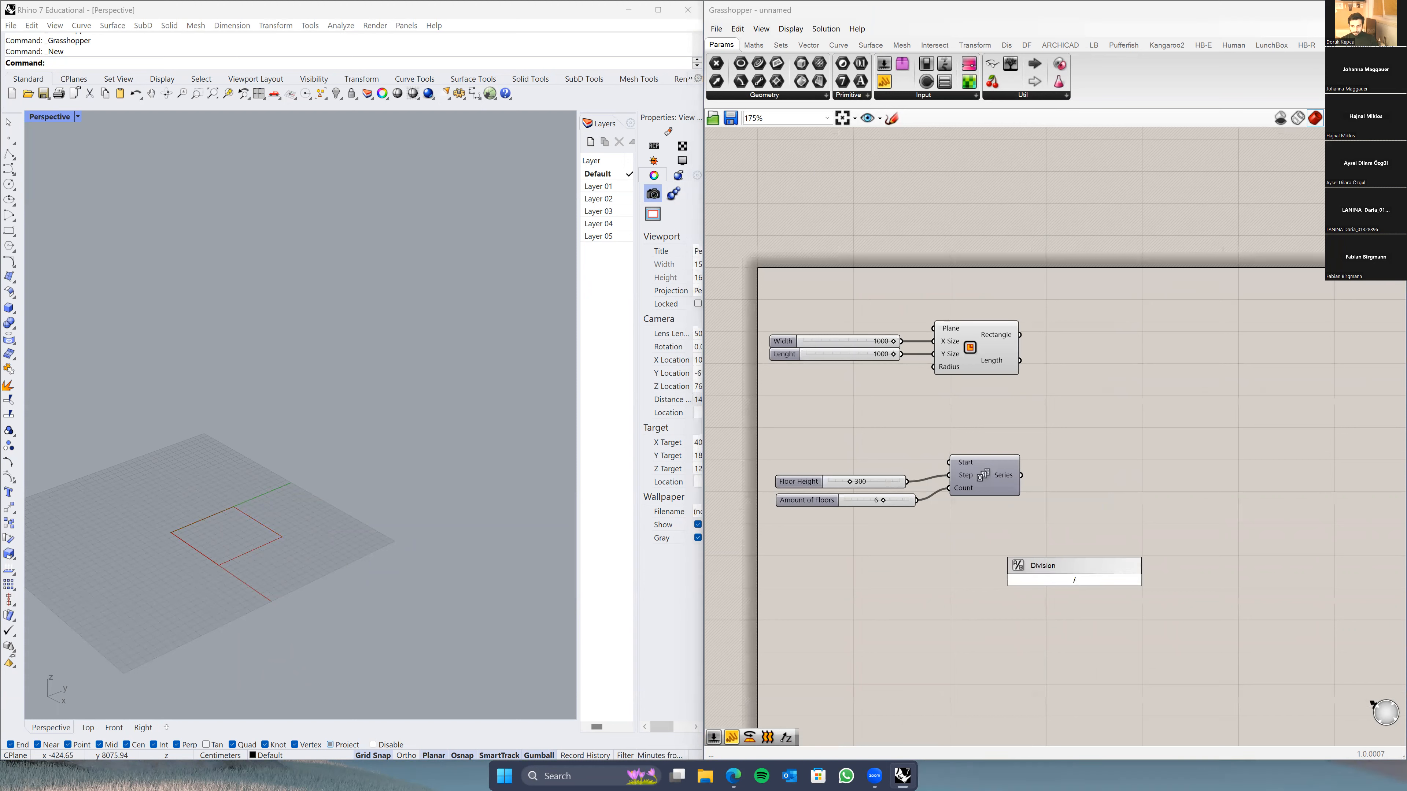
{"action": "key", "text": "Return"}
{"action": "left_click", "coordinate": [1140, 521]}
{"action": "left_click_drag", "start_coordinate": [1141, 521], "coordinate": [1180, 490]}
{"action": "left_click_drag", "start_coordinate": [1021, 475], "coordinate": [1116, 628]}
{"action": "left_click_drag", "start_coordinate": [1102, 514], "coordinate": [1071, 432]}
{"action": "scroll", "coordinate": [1072, 432], "scroll_direction": "up", "scroll_amount": 3}
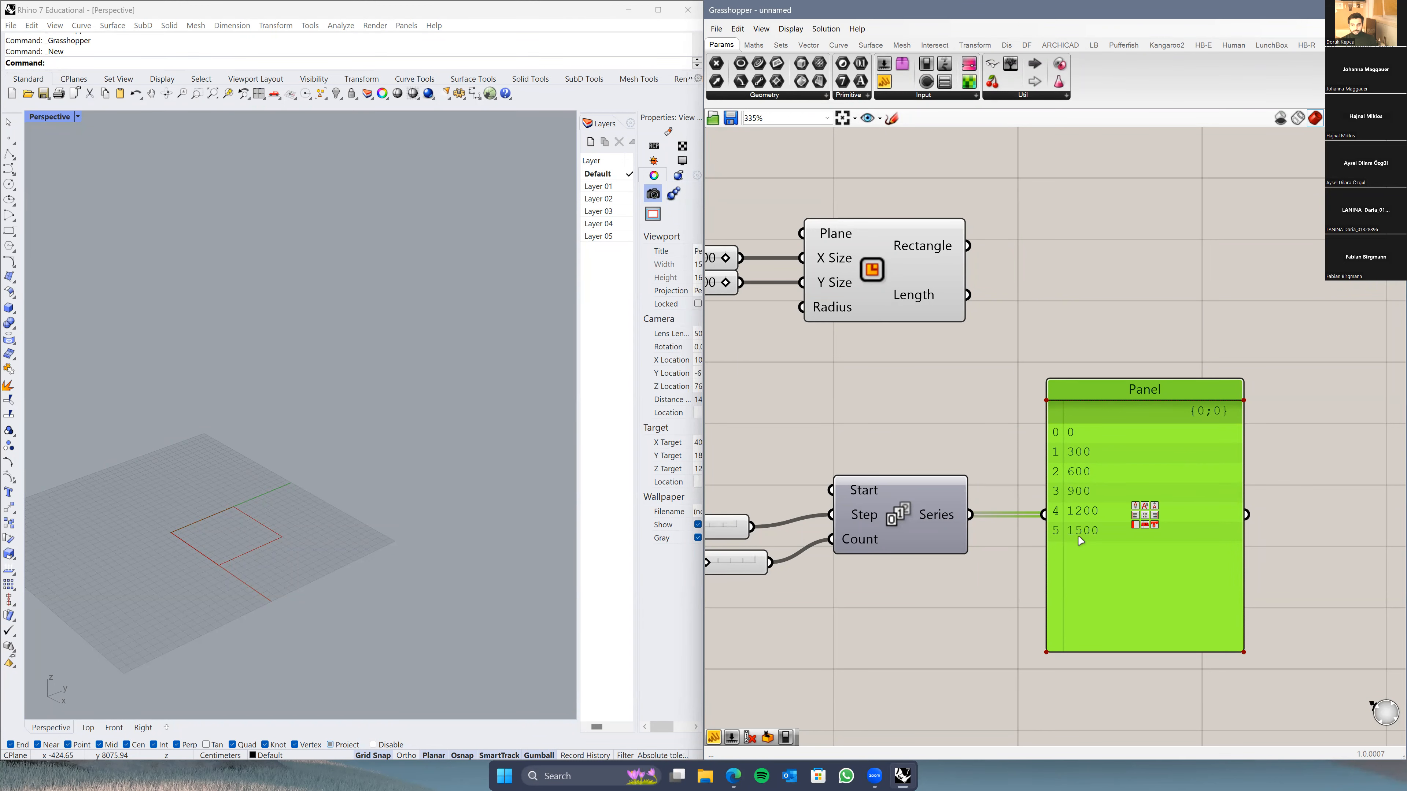
{"action": "scroll", "coordinate": [964, 558], "scroll_direction": "down", "scroll_amount": 2}
{"action": "right_click_drag", "start_coordinate": [964, 559], "coordinate": [1003, 489]}
{"action": "left_click_drag", "start_coordinate": [1102, 512], "coordinate": [1099, 625]}
{"action": "right_click_drag", "start_coordinate": [1099, 625], "coordinate": [1113, 432]}
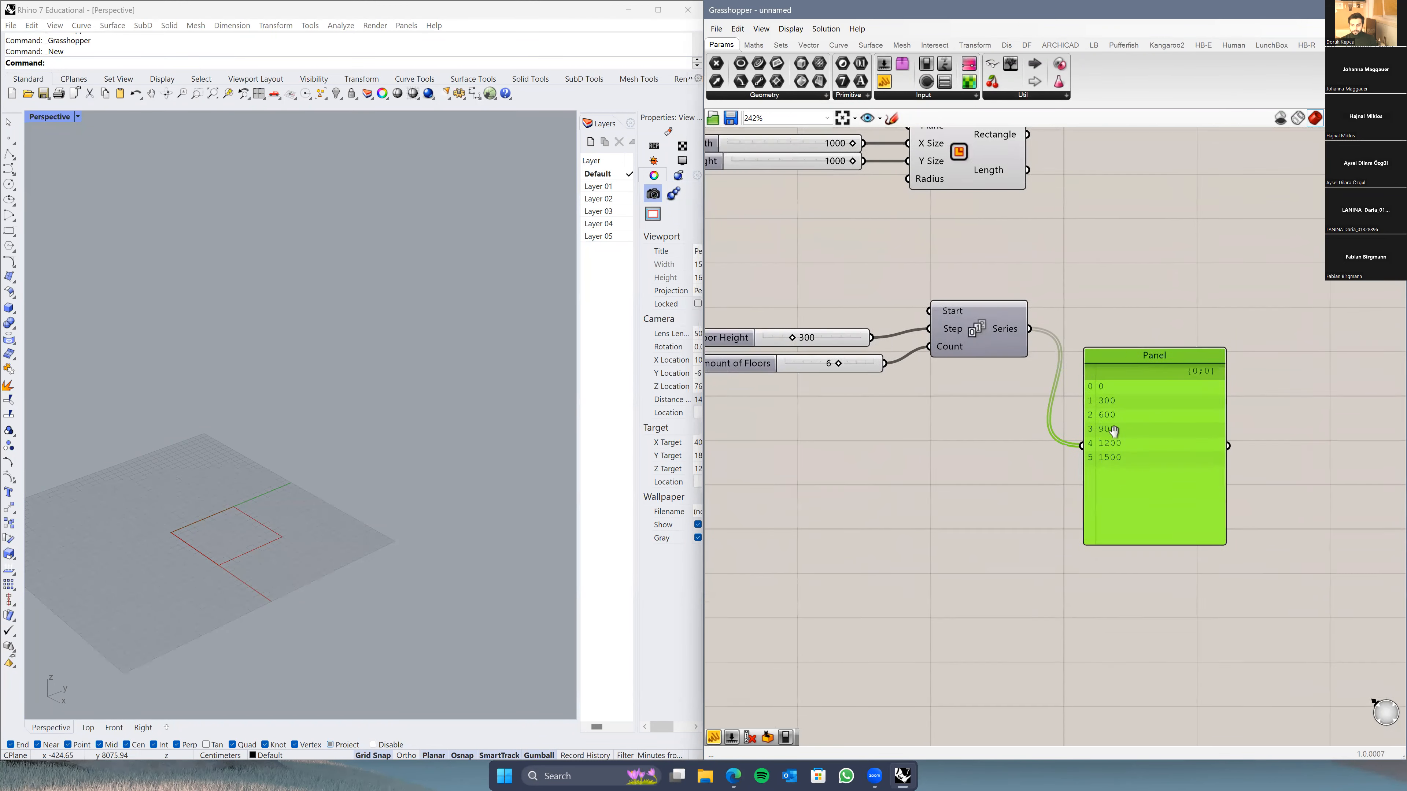
{"action": "key", "text": "Delete"}
Step: Tidy the Floor Height and Amount of Floors sliders into a tight stack
{"action": "scroll", "coordinate": [1038, 452], "scroll_direction": "down", "scroll_amount": 2}
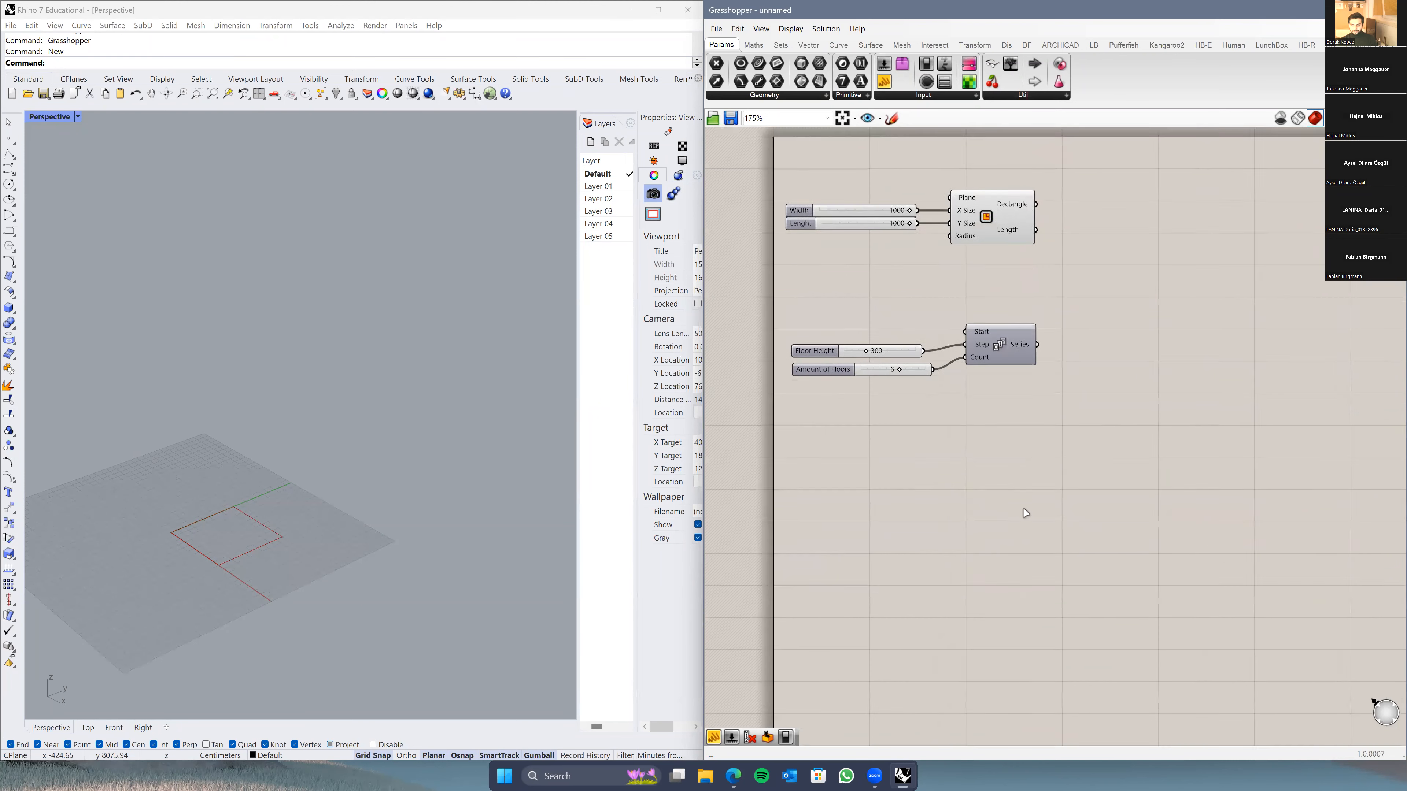
{"action": "left_click_drag", "start_coordinate": [824, 427], "coordinate": [807, 395]}
{"action": "left_click", "coordinate": [875, 365]}
{"action": "right_click_drag", "start_coordinate": [876, 365], "coordinate": [825, 395]}
{"action": "left_click_drag", "start_coordinate": [814, 385], "coordinate": [739, 454]}
{"action": "left_click", "coordinate": [873, 388]}
{"action": "right_click_drag", "start_coordinate": [873, 388], "coordinate": [738, 436]}
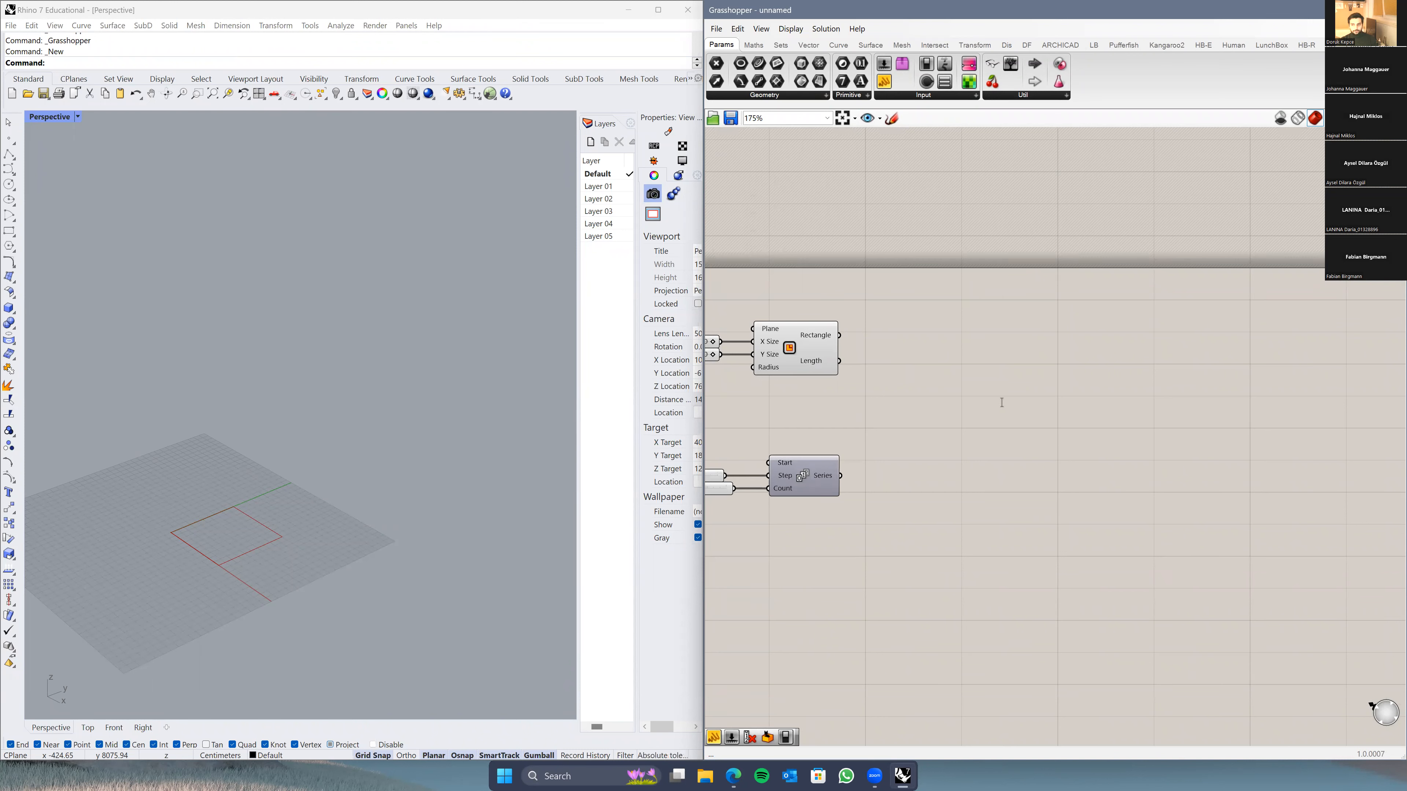
Step: Place a Move component and show where it lives under Transform > Euclidean
{"action": "double_click", "coordinate": [1002, 402]}
{"action": "type", "text": "move"}
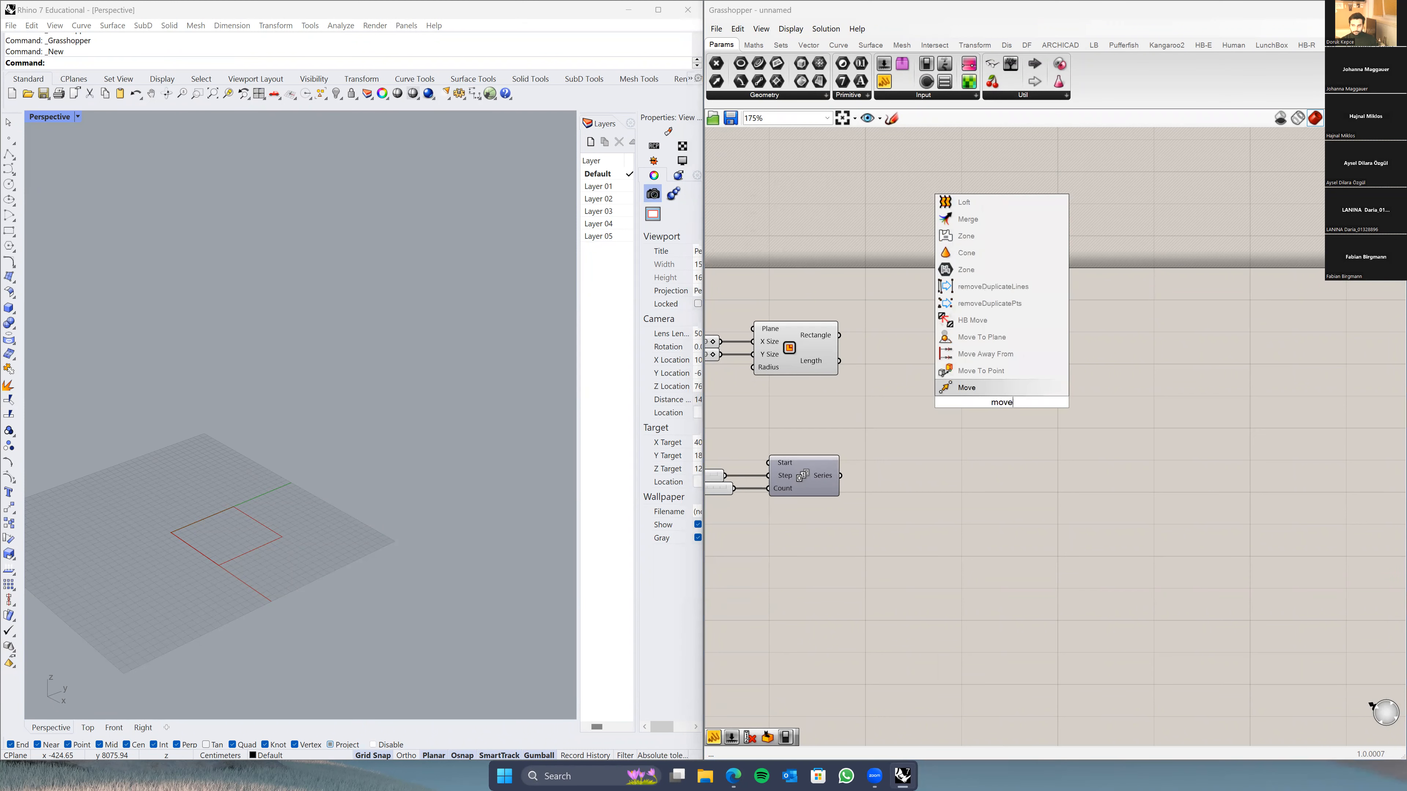
{"action": "key", "text": "Return"}
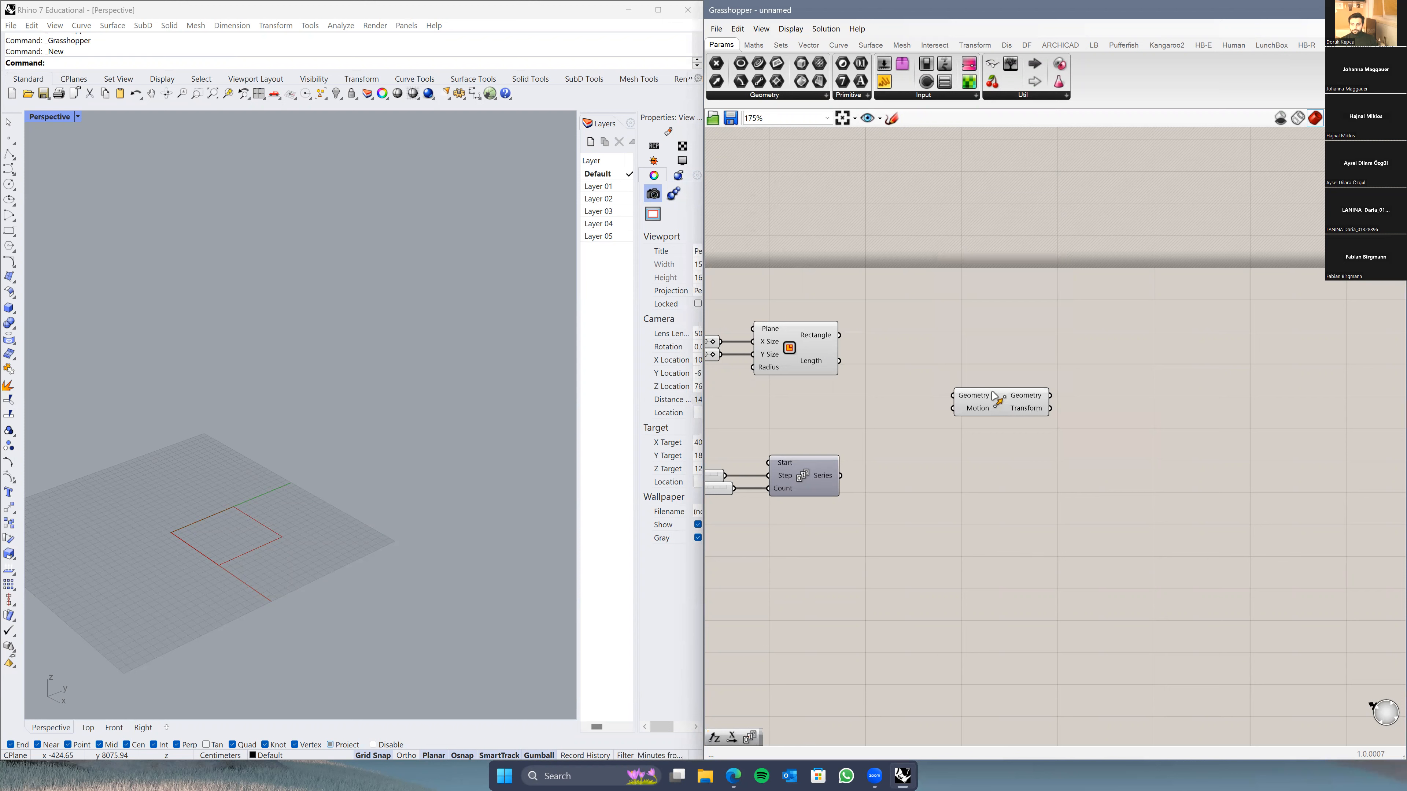
{"action": "left_click", "coordinate": [976, 47]}
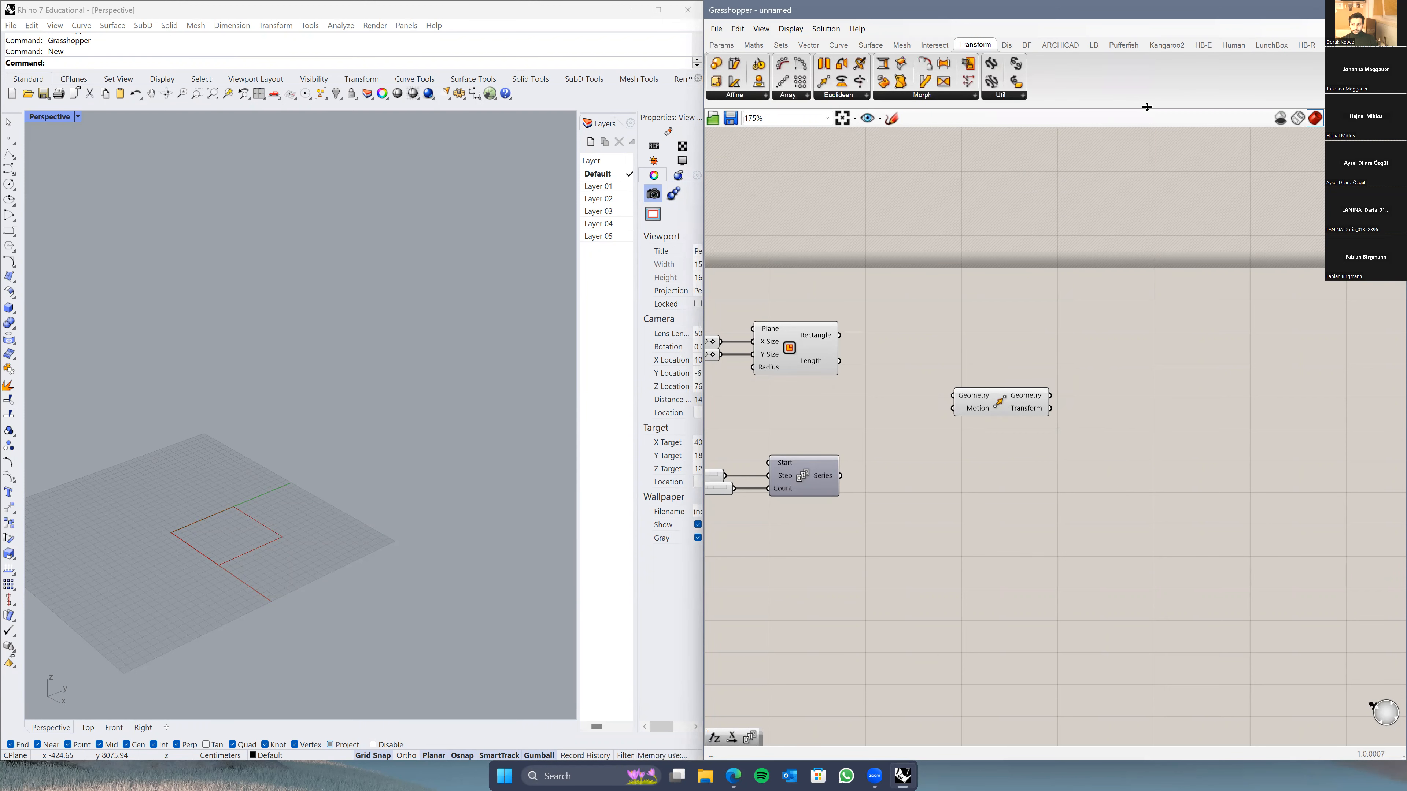
{"action": "left_click", "coordinate": [846, 95]}
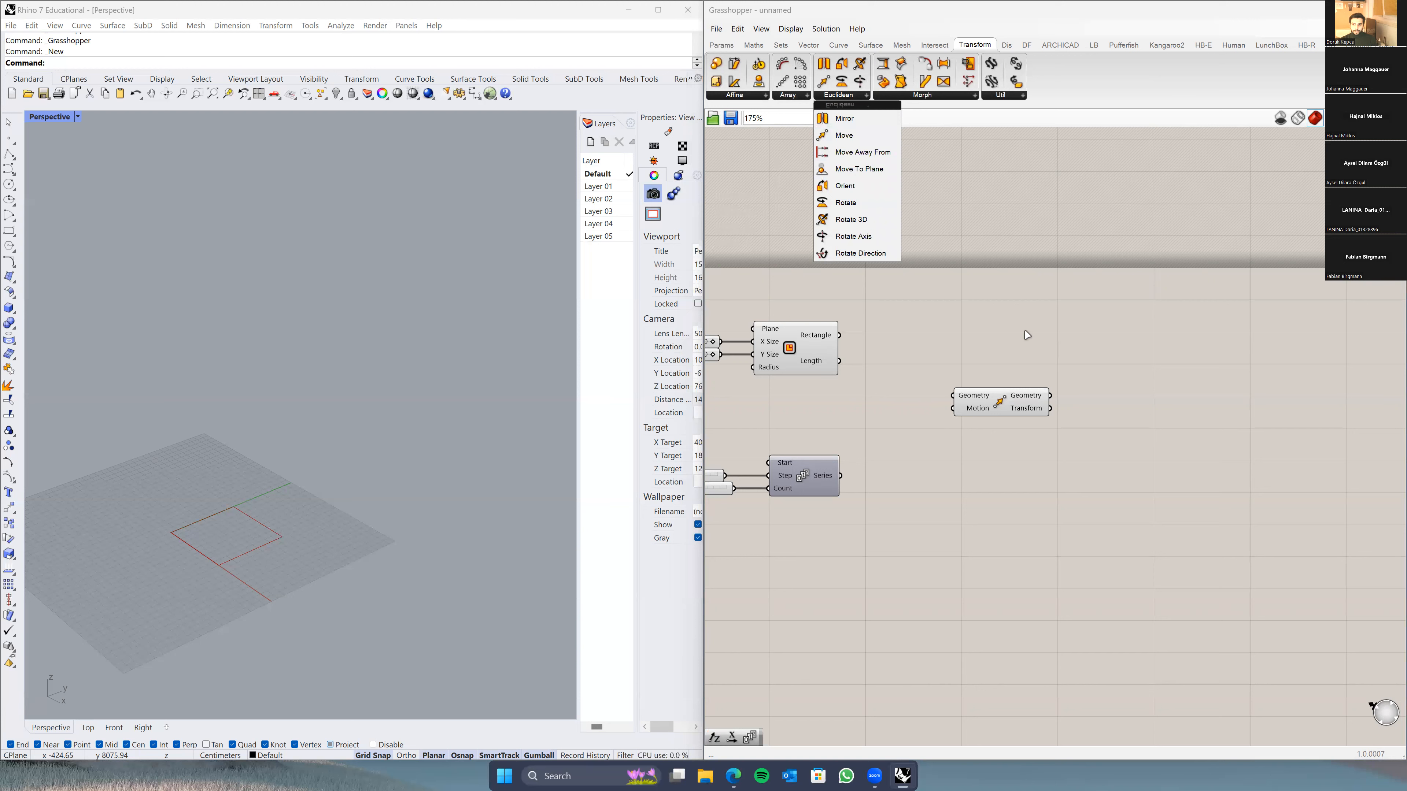
{"action": "left_click", "coordinate": [1018, 351]}
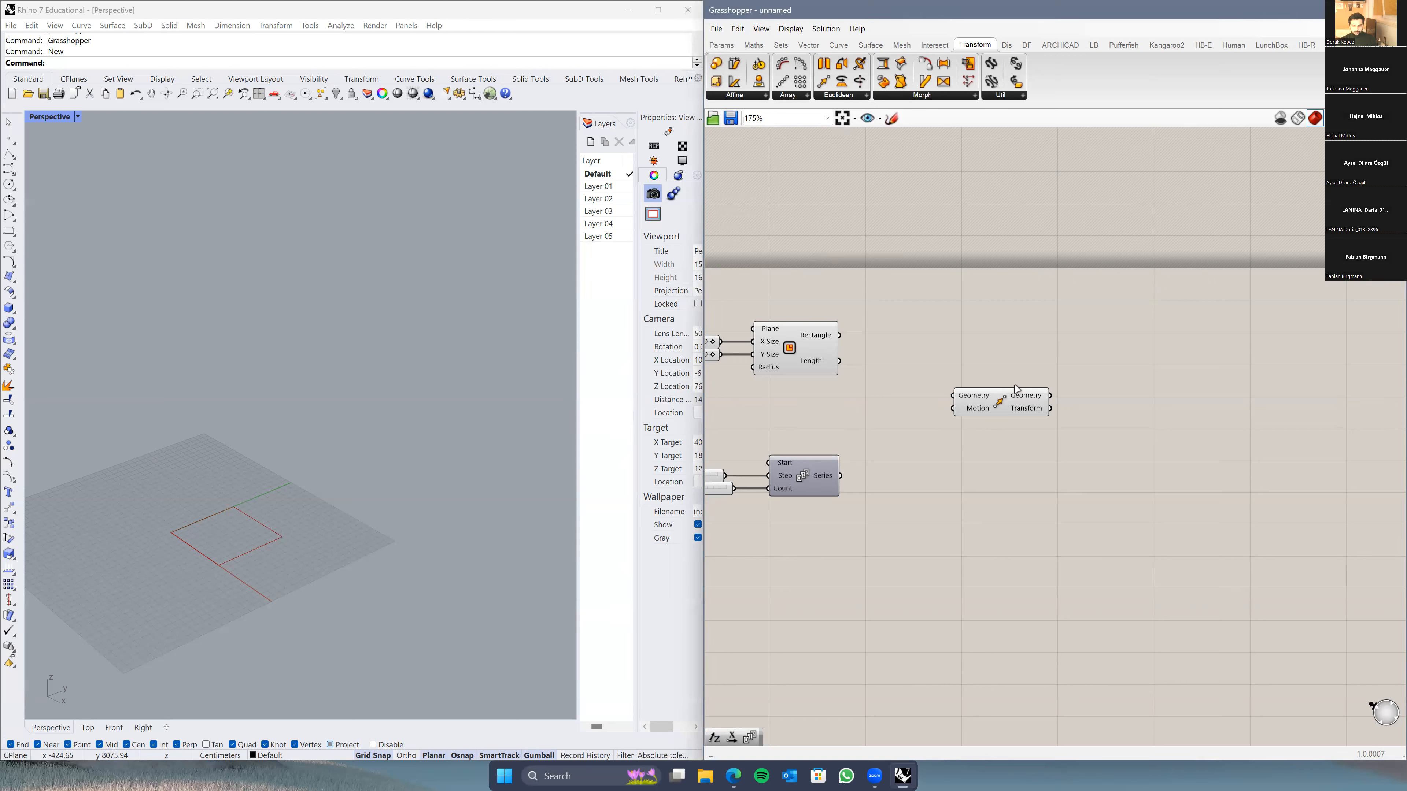
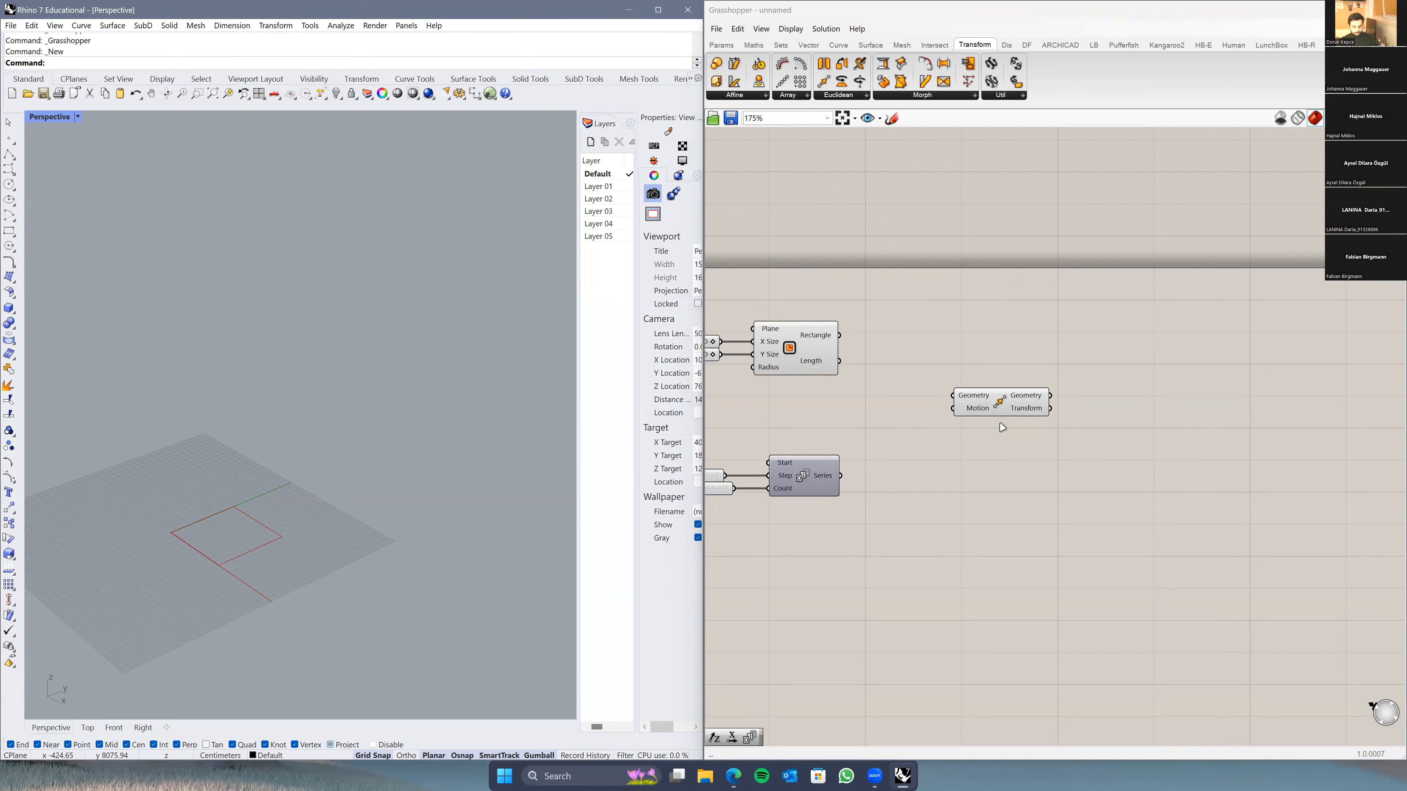
Step: Position the Move component and wire the 1000 × 1000 Rectangle into its Geometry input
{"action": "left_click", "coordinate": [990, 453]}
{"action": "left_click_drag", "start_coordinate": [980, 408], "coordinate": [977, 387]}
{"action": "right_click_drag", "start_coordinate": [984, 404], "coordinate": [1019, 411]}
{"action": "left_click_drag", "start_coordinate": [1008, 385], "coordinate": [1029, 398]}
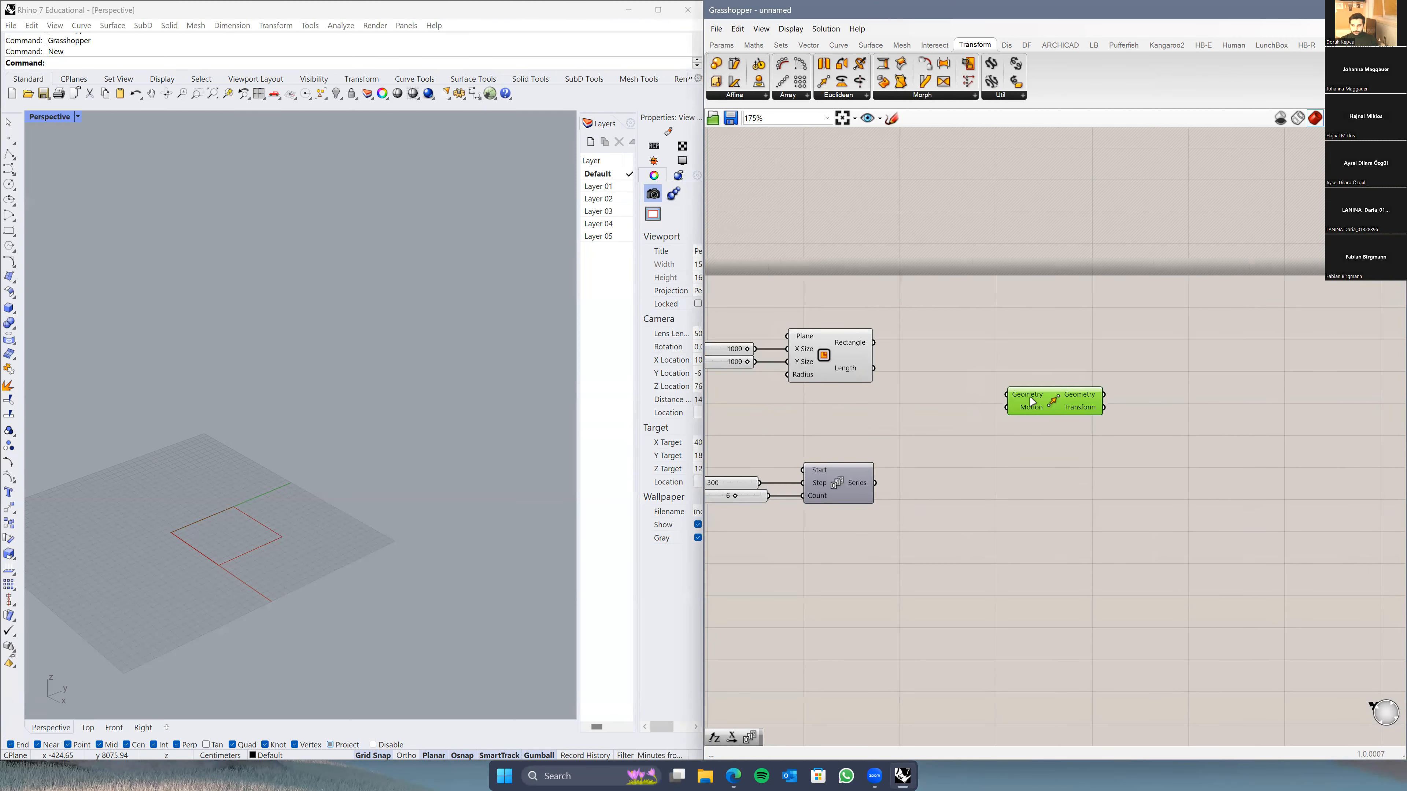
{"action": "left_click_drag", "start_coordinate": [874, 344], "coordinate": [1010, 398]}
{"action": "scroll", "coordinate": [205, 553], "scroll_direction": "up", "scroll_amount": 5}
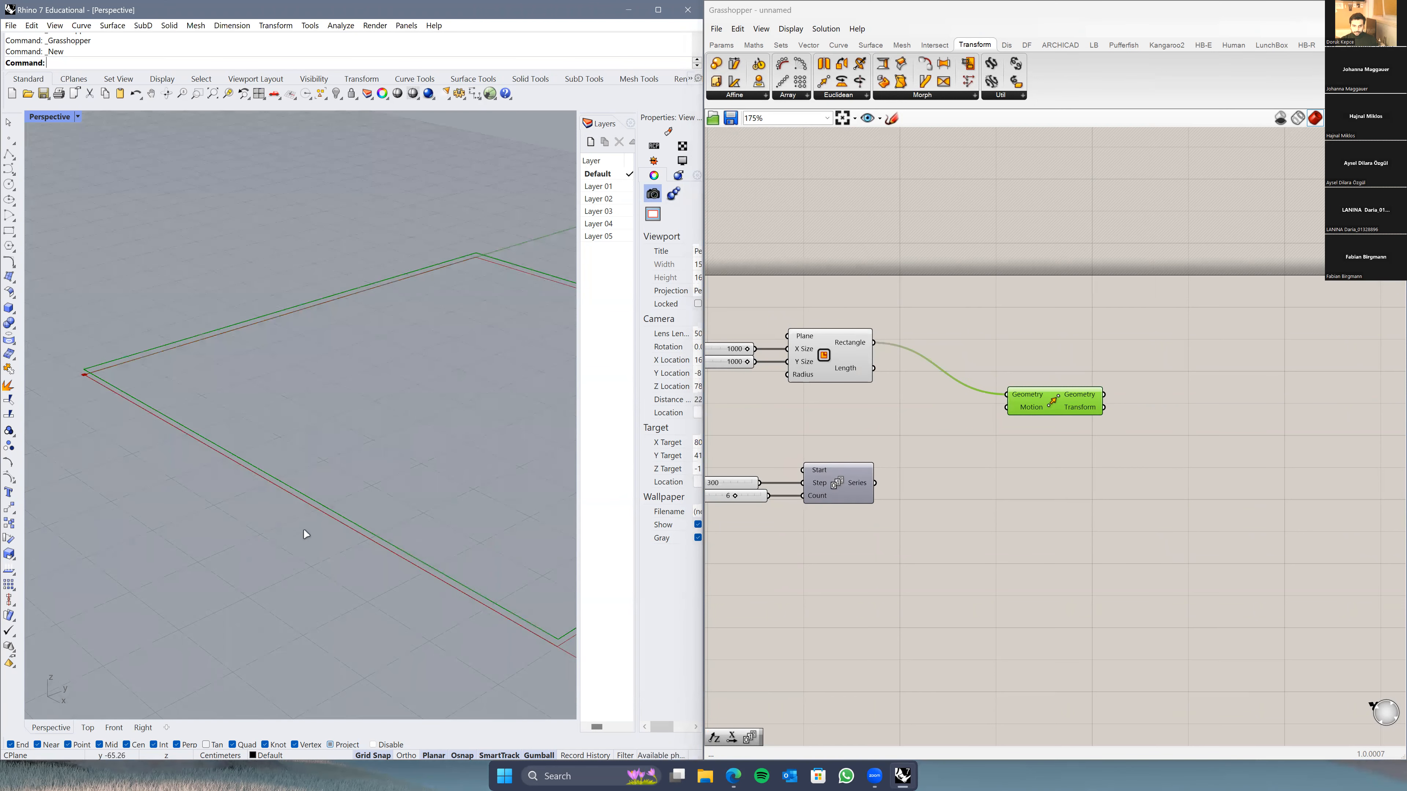
{"action": "scroll", "coordinate": [148, 379], "scroll_direction": "down", "scroll_amount": 5}
{"action": "right_click_drag", "start_coordinate": [149, 379], "coordinate": [284, 495]}
{"action": "scroll", "coordinate": [284, 495], "scroll_direction": "down", "scroll_amount": 5}
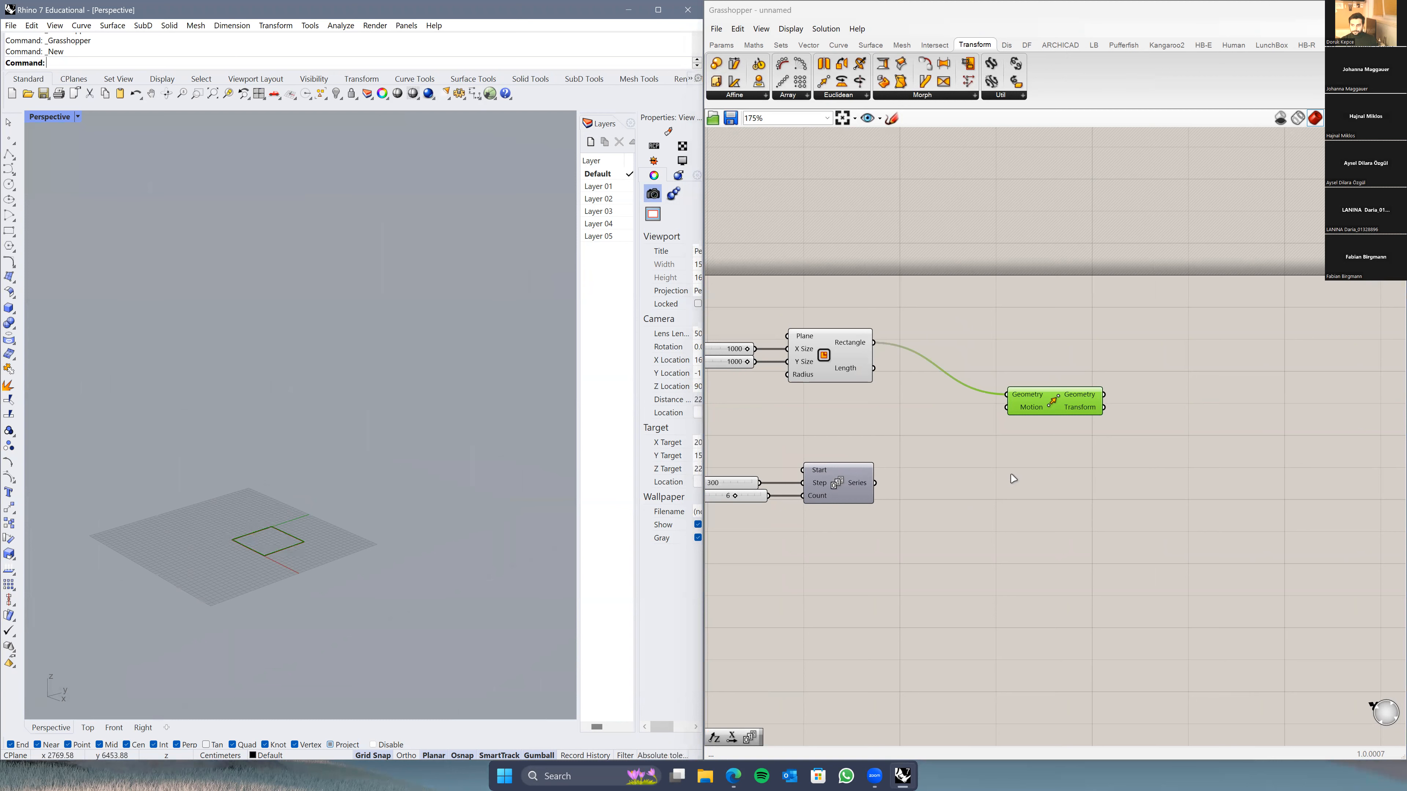
{"action": "left_click_drag", "start_coordinate": [1048, 402], "coordinate": [1109, 346]}
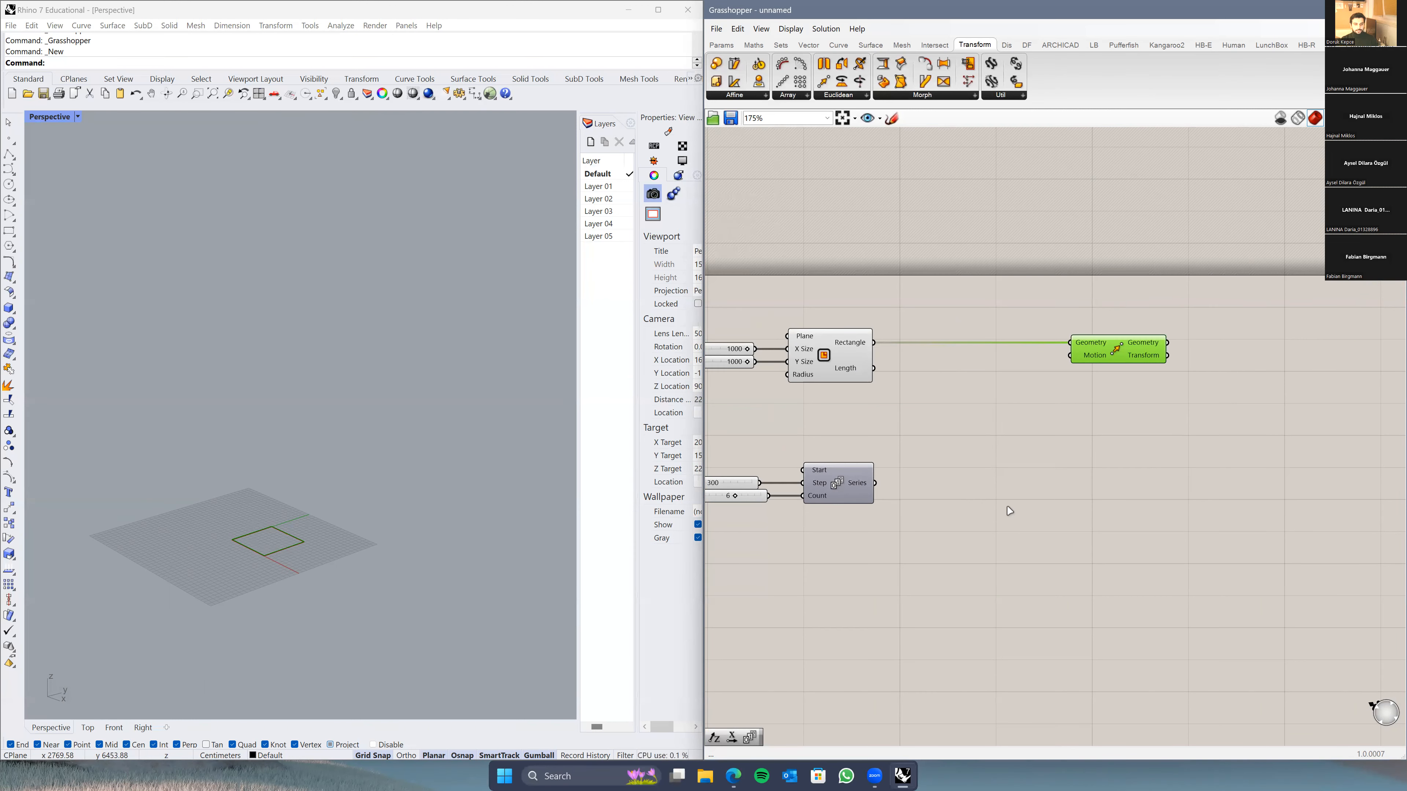
{"action": "right_click_drag", "start_coordinate": [1012, 527], "coordinate": [1048, 531]}
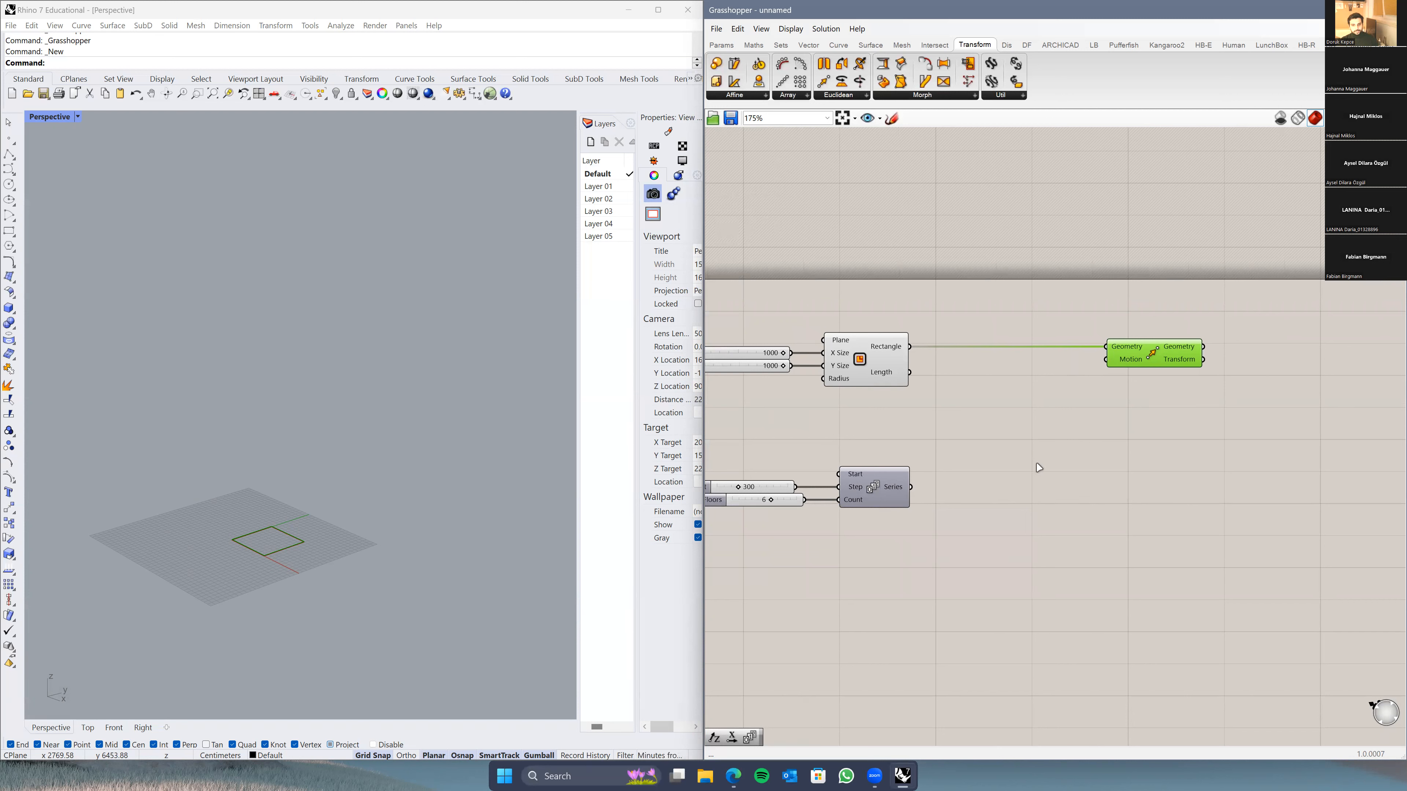
Step: Add a Unit Z vector fed by the floor-height Series and use it as Move's Motion
{"action": "double_click", "coordinate": [1032, 473]}
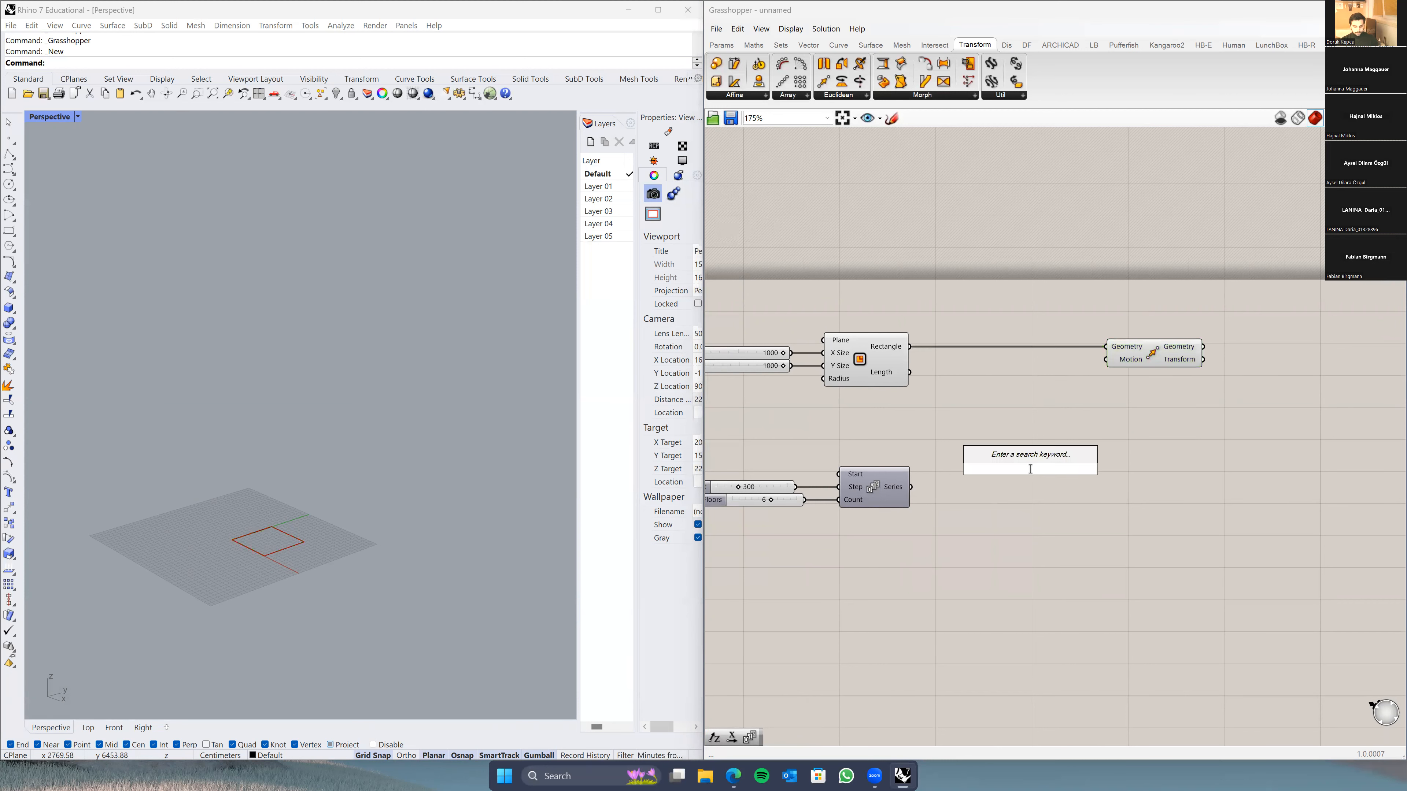
{"action": "type", "text": "unit z"}
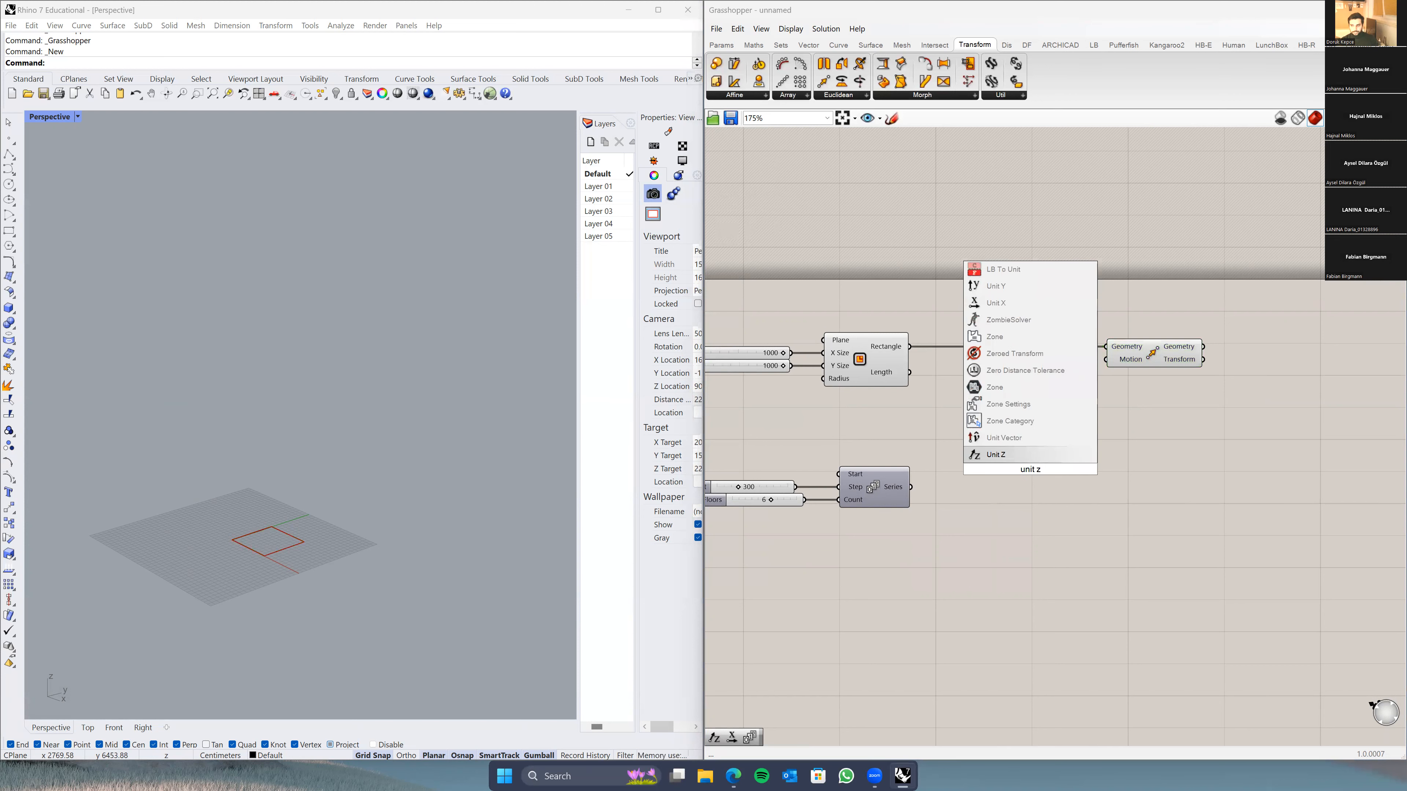
{"action": "key", "text": "Return"}
{"action": "left_click_drag", "start_coordinate": [1017, 474], "coordinate": [1013, 452]}
{"action": "scroll", "coordinate": [1014, 453], "scroll_direction": "up", "scroll_amount": 2}
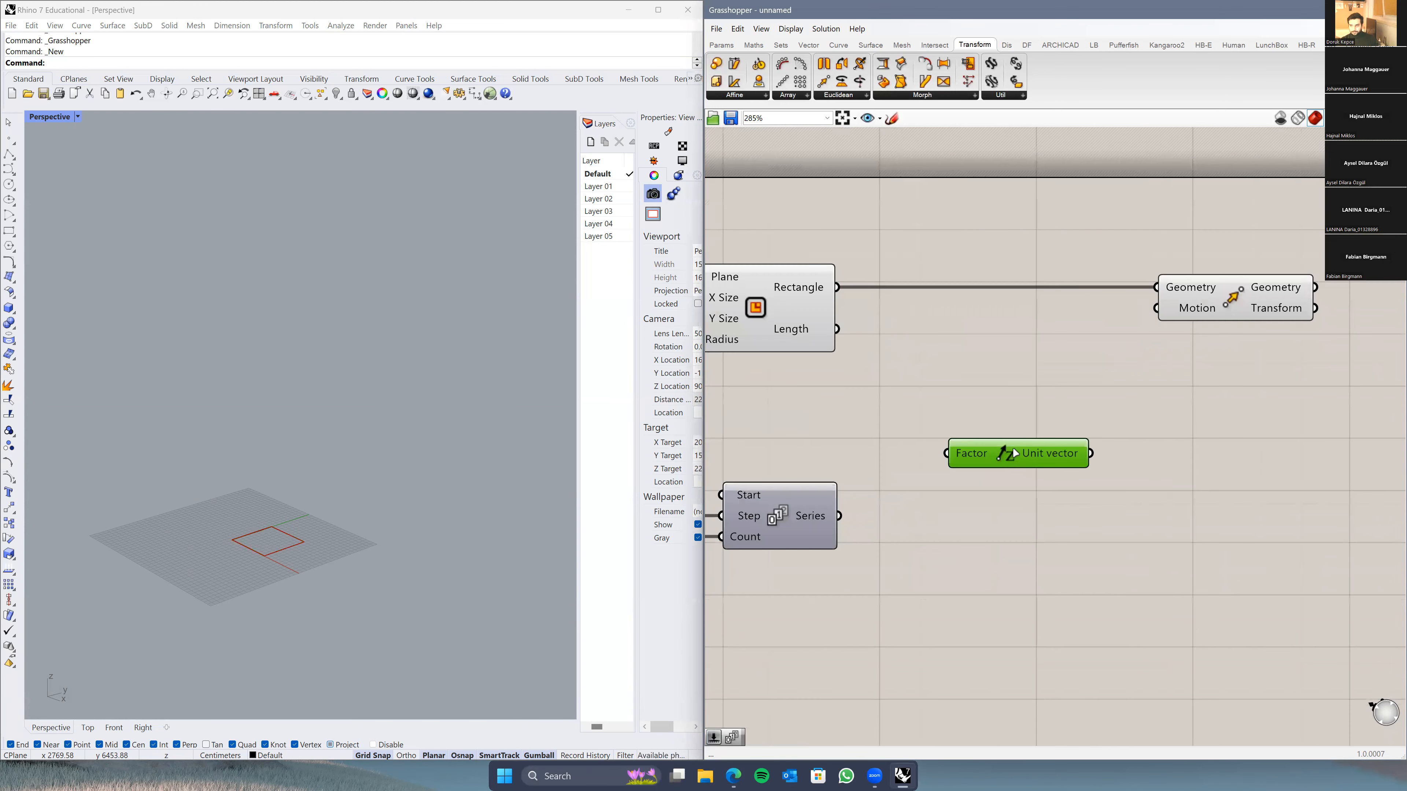
{"action": "left_click_drag", "start_coordinate": [839, 515], "coordinate": [913, 494]}
{"action": "left_click_drag", "start_coordinate": [1050, 474], "coordinate": [1155, 309]}
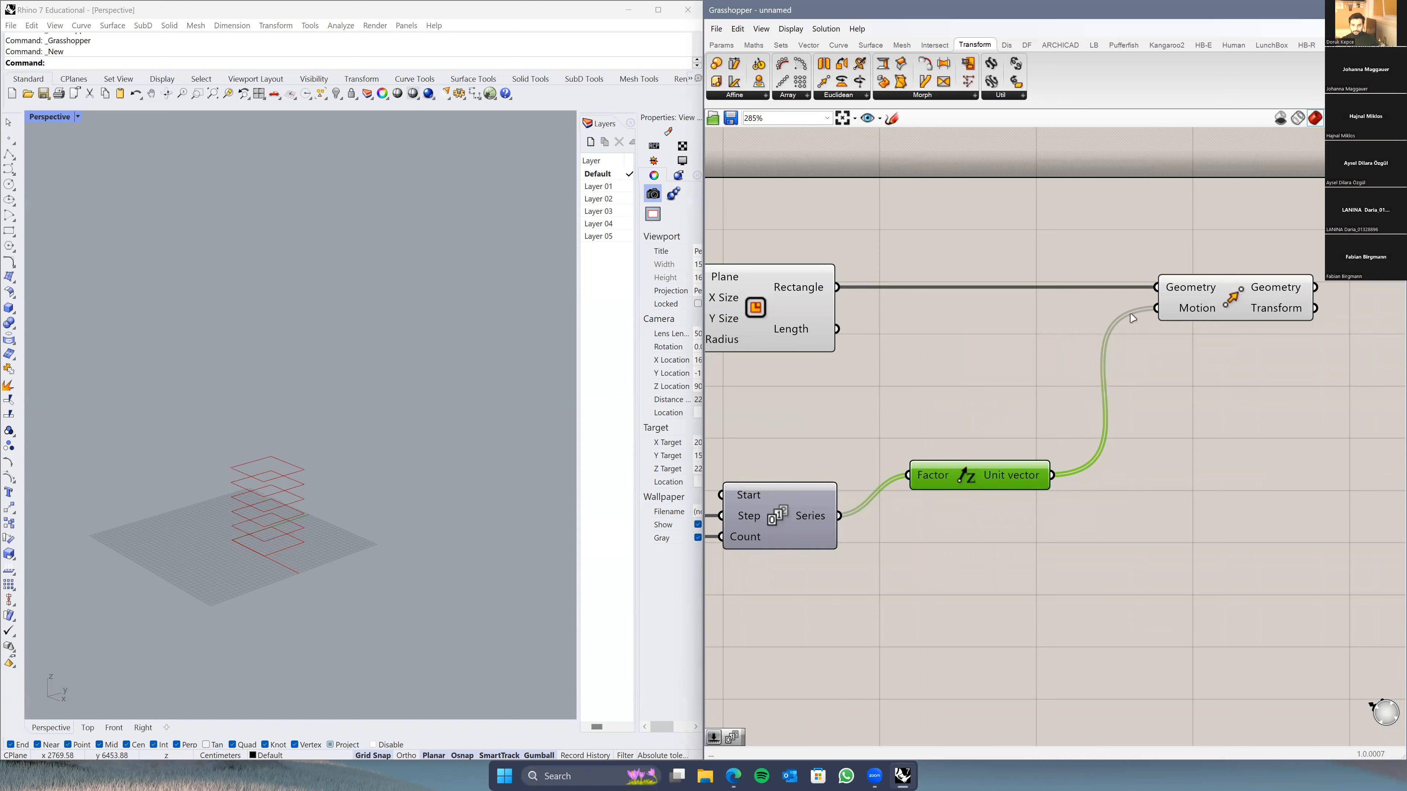
{"action": "scroll", "coordinate": [288, 560], "scroll_direction": "up", "scroll_amount": 3}
{"action": "scroll", "coordinate": [279, 566], "scroll_direction": "up", "scroll_amount": 2}
{"action": "mouse_move", "coordinate": [279, 565]}
{"action": "right_mouse_down"}
{"action": "mouse_move", "coordinate": [299, 535]}
{"action": "mouse_move", "coordinate": [281, 550]}
{"action": "right_mouse_up"}
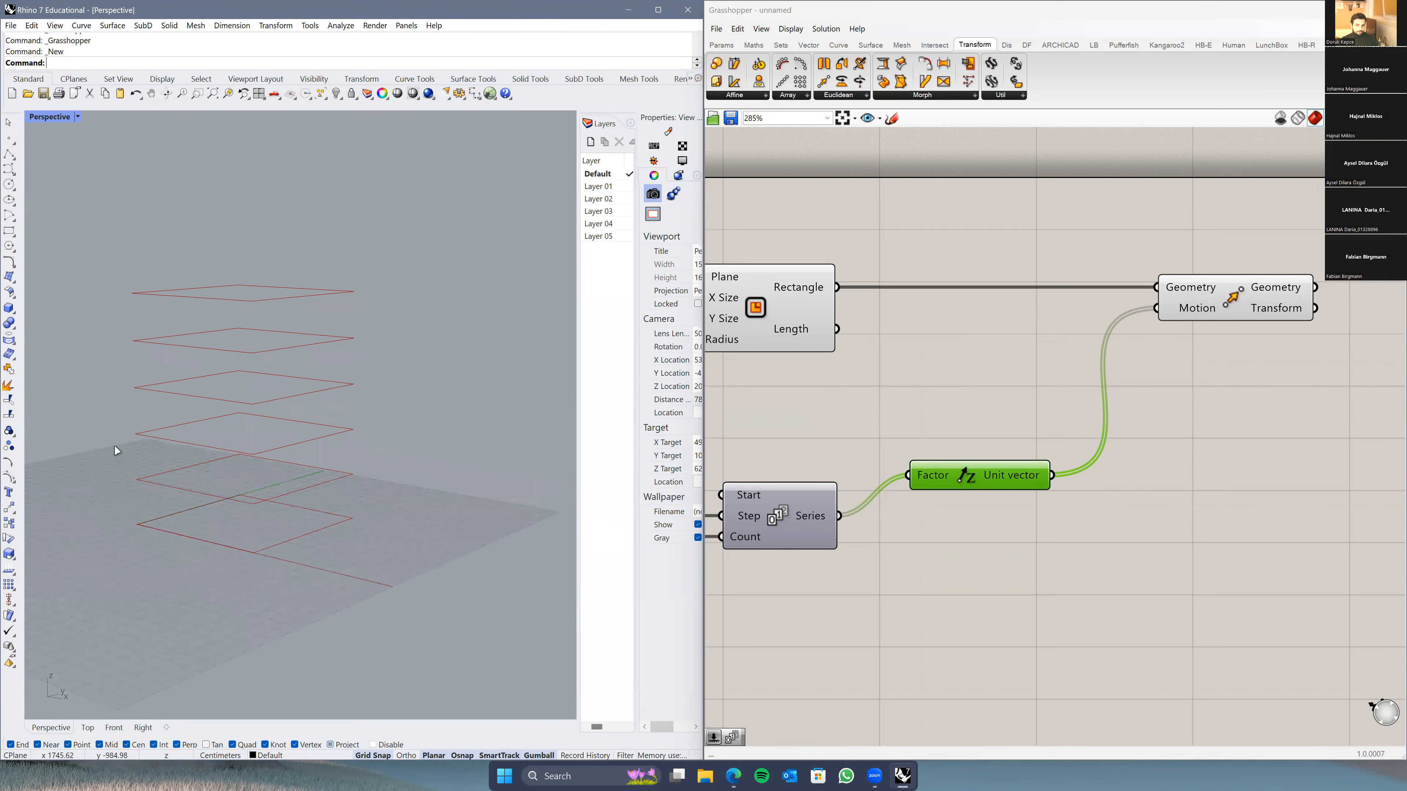
{"action": "right_click_drag", "start_coordinate": [906, 316], "coordinate": [1040, 339]}
{"action": "scroll", "coordinate": [1039, 339], "scroll_direction": "down", "scroll_amount": 3}
Step: Turn off the Rectangle component's preview so only the six stacked floors show
{"action": "left_click_drag", "start_coordinate": [1011, 270], "coordinate": [913, 384]}
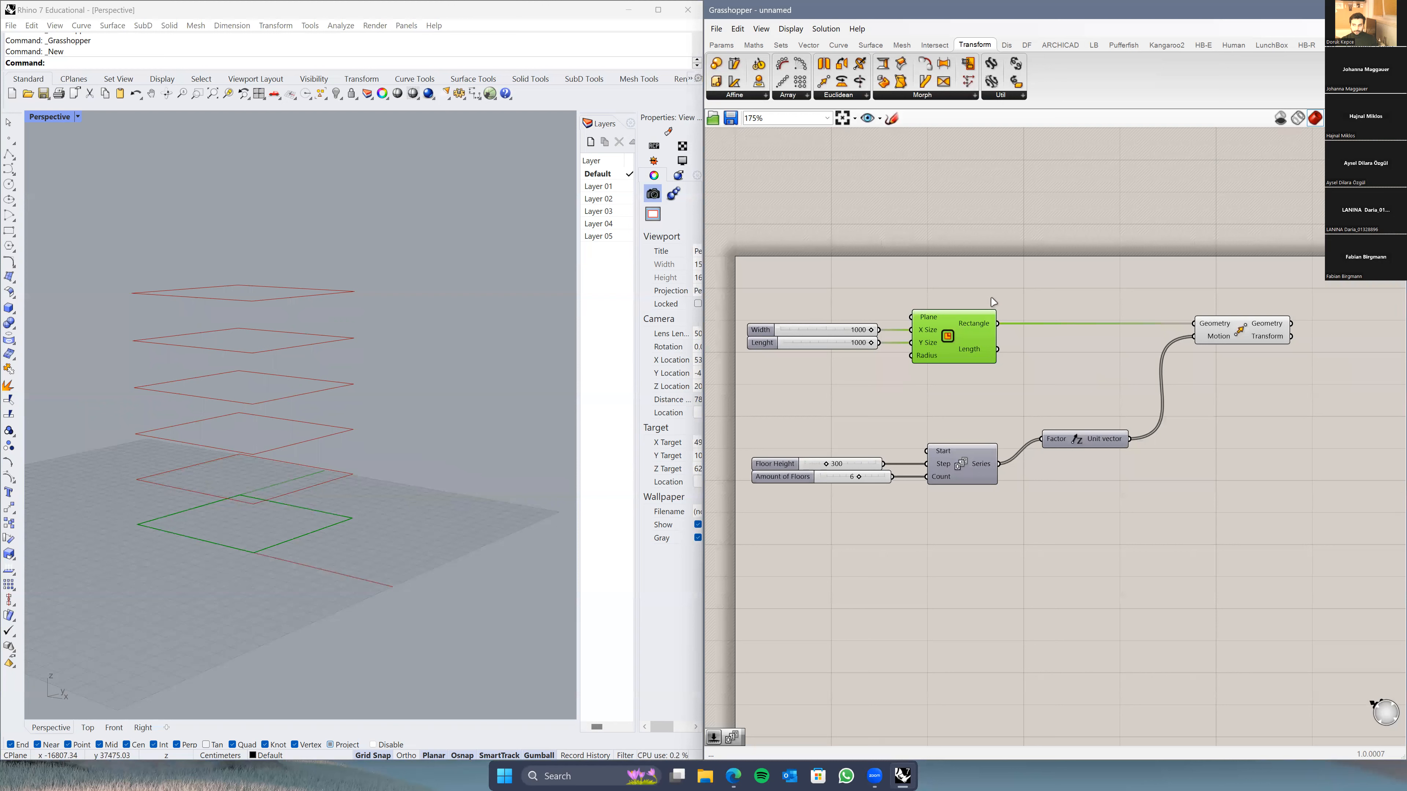
{"action": "right_click", "coordinate": [993, 281]}
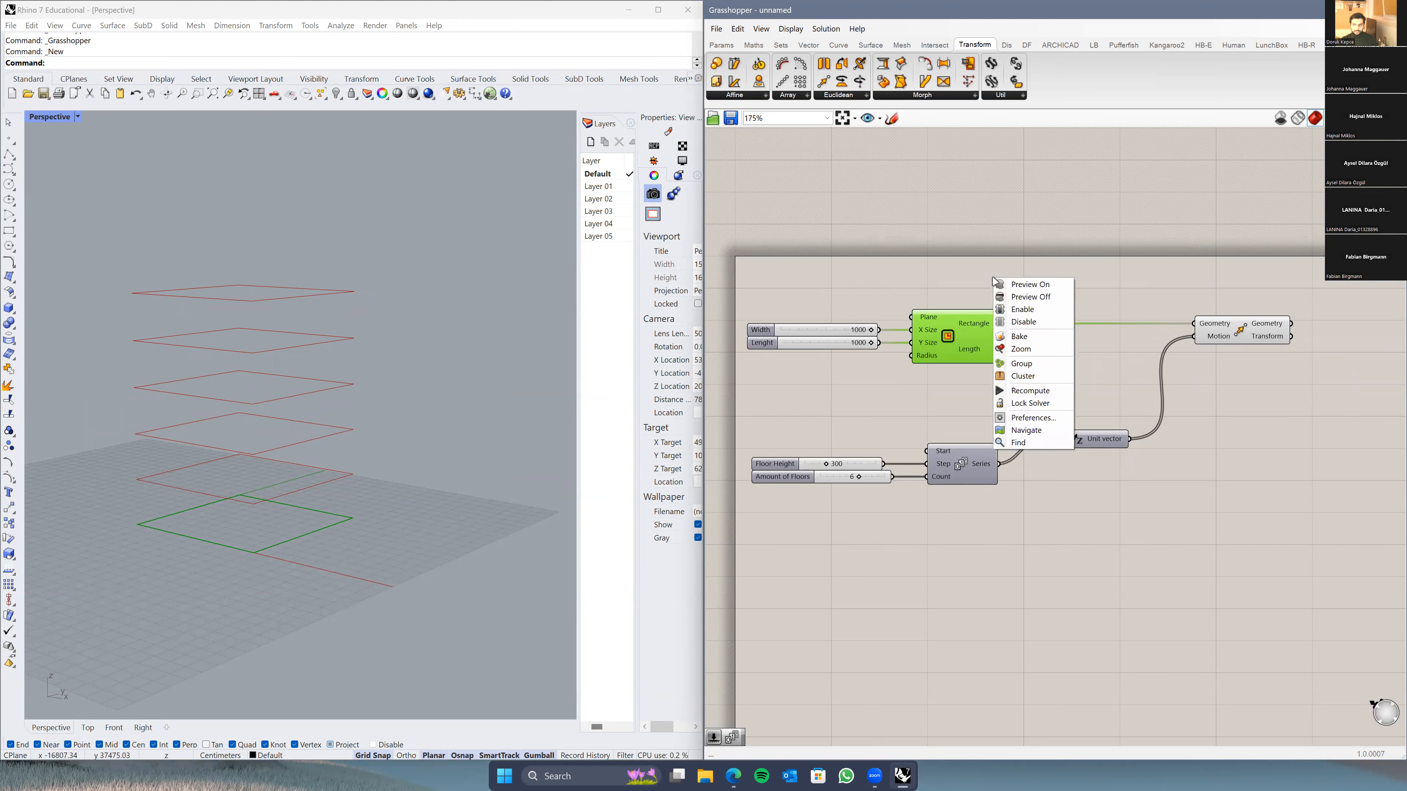
{"action": "left_click", "coordinate": [1043, 297]}
{"action": "left_click", "coordinate": [1043, 297]}
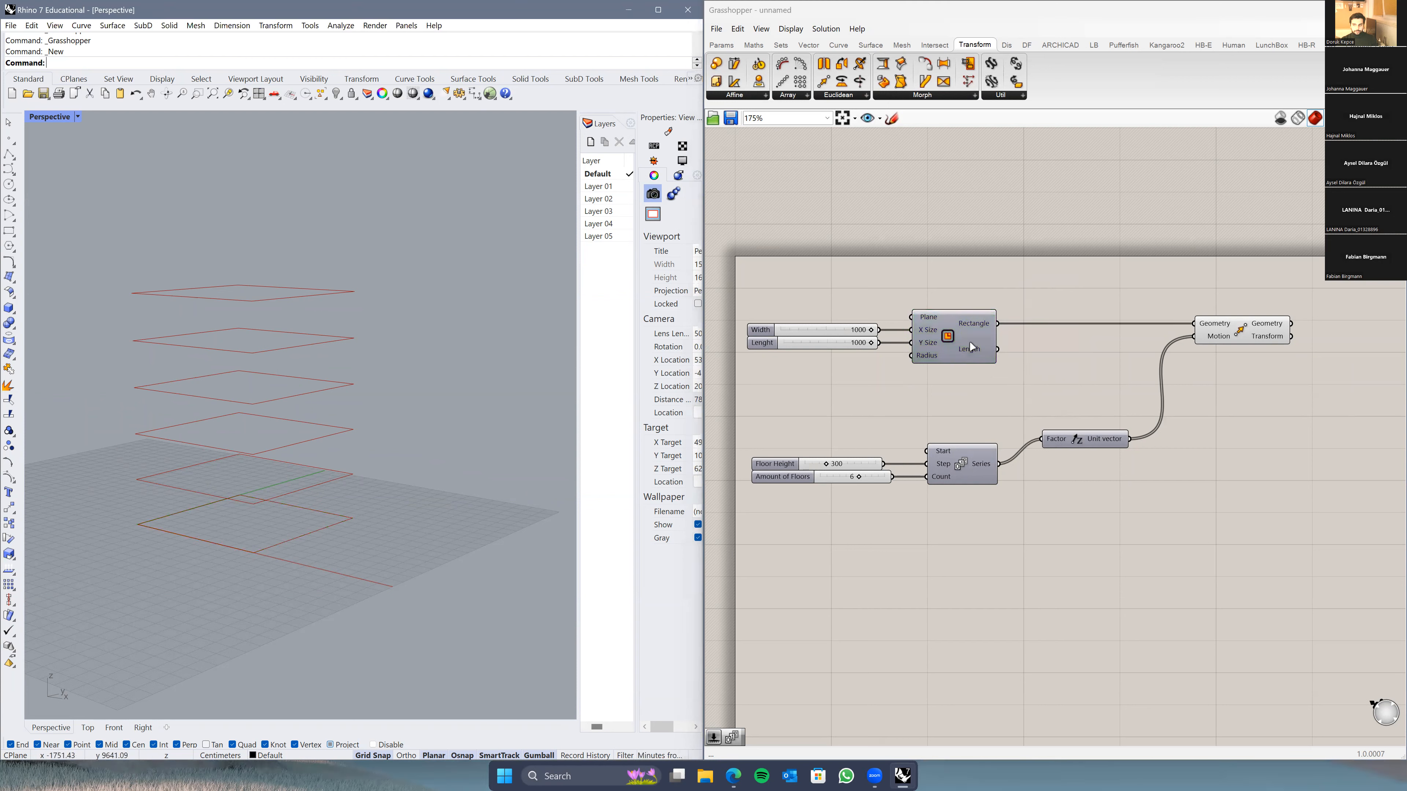
{"action": "left_click", "coordinate": [1239, 333]}
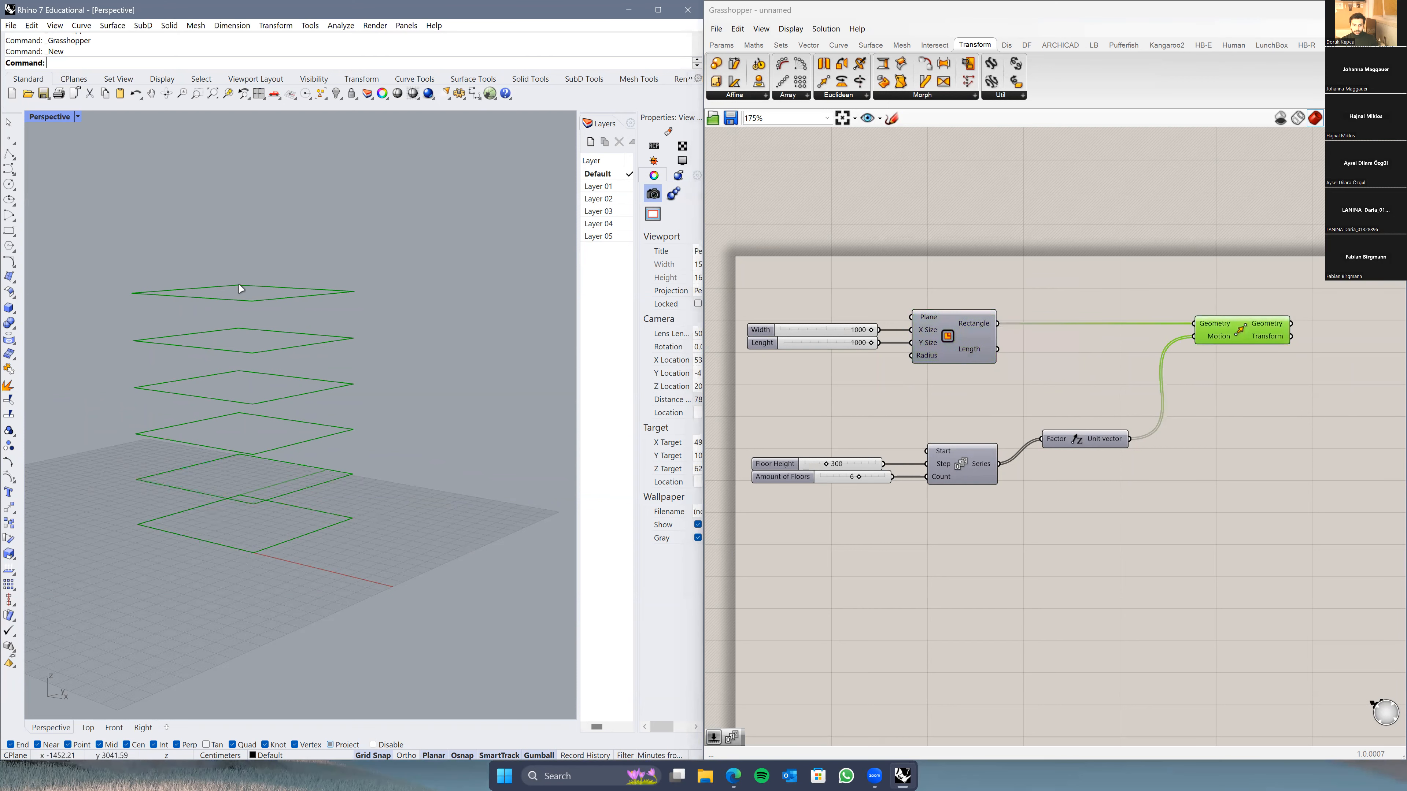
{"action": "mouse_move", "coordinate": [236, 559]}
{"action": "right_mouse_down"}
{"action": "mouse_move", "coordinate": [292, 556]}
{"action": "mouse_move", "coordinate": [244, 561]}
{"action": "right_mouse_up"}
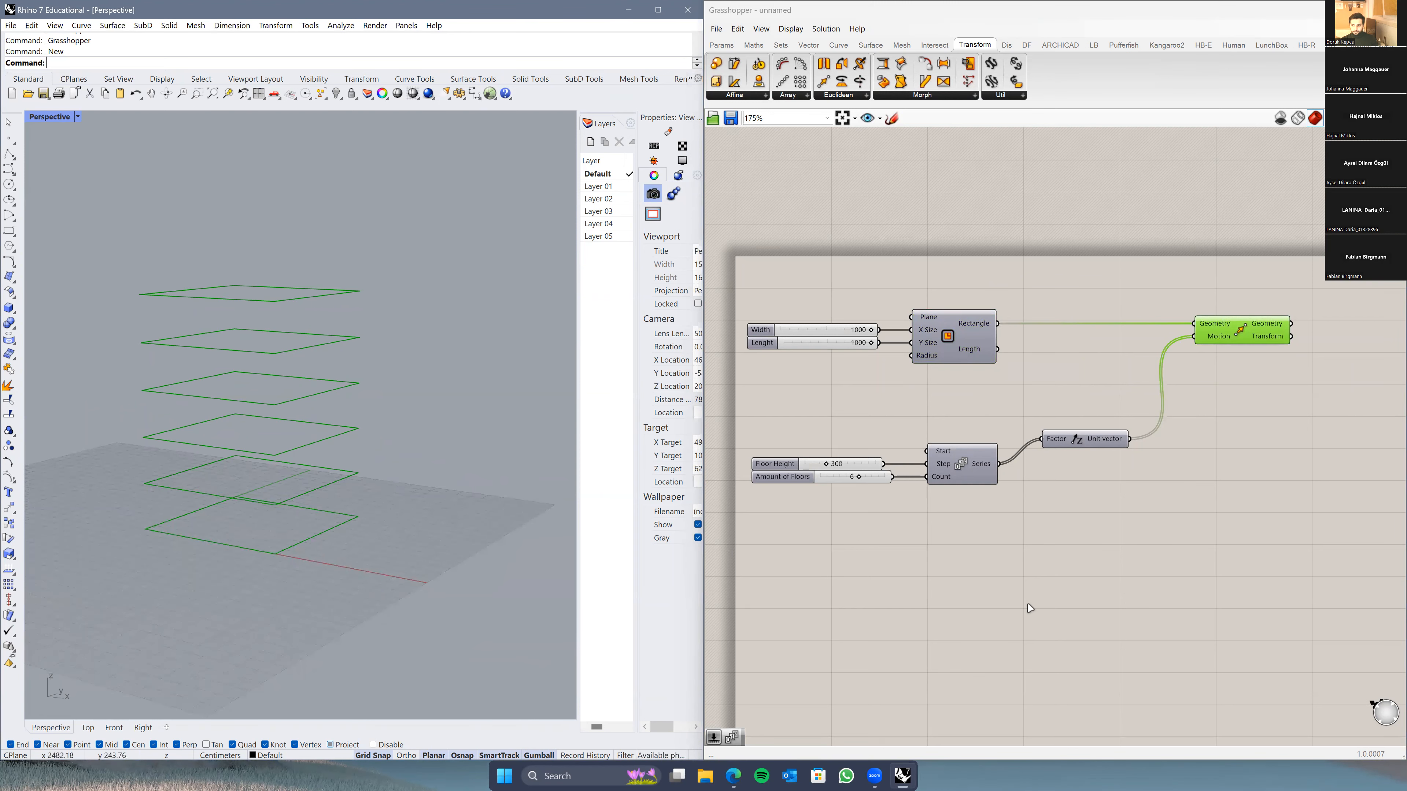
{"action": "scroll", "coordinate": [809, 488], "scroll_direction": "up", "scroll_amount": 5}
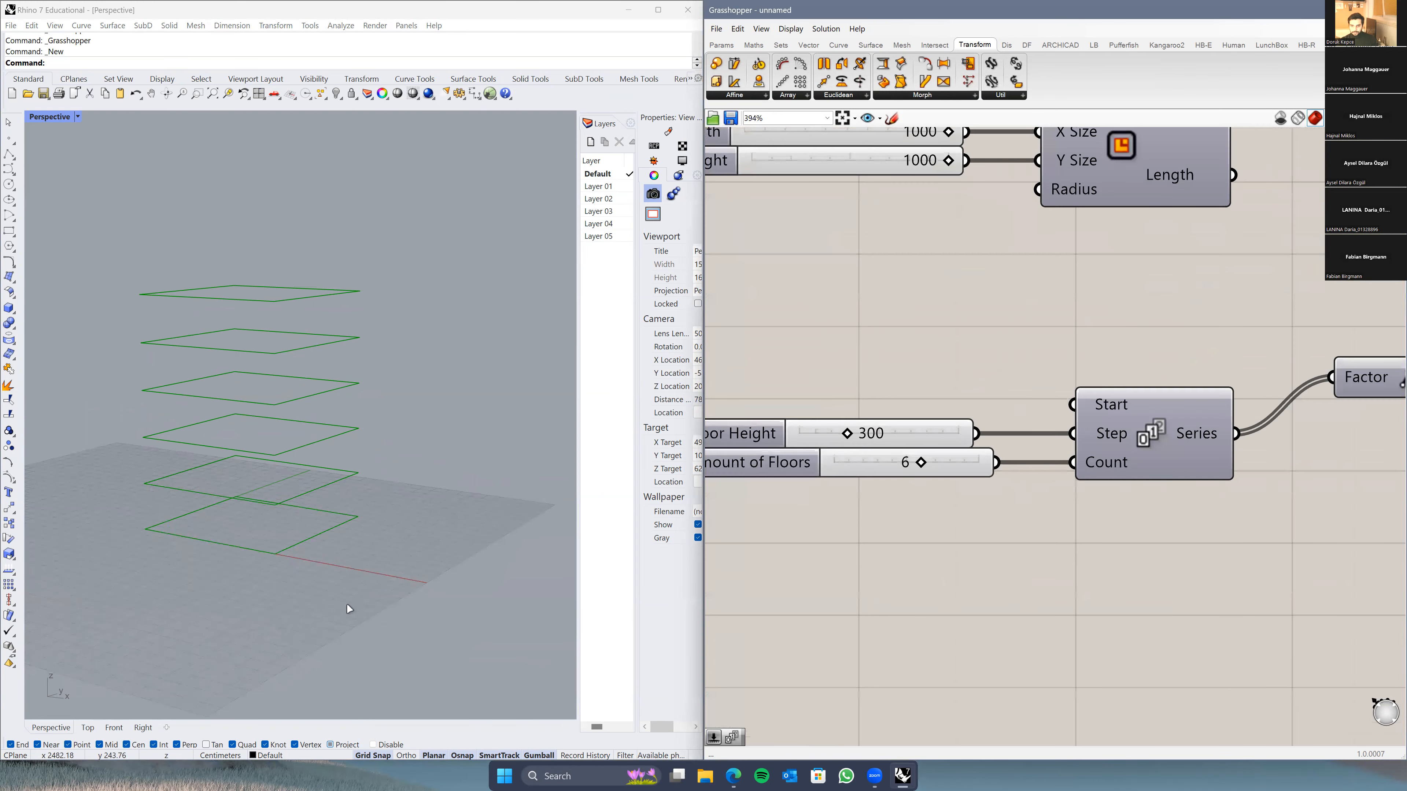
Step: Test floor spacing in the Front view, then set Floor Height back to 300
{"action": "left_click", "coordinate": [113, 728]}
{"action": "right_click_drag", "start_coordinate": [417, 395], "coordinate": [352, 444]}
{"action": "right_click_drag", "start_coordinate": [860, 477], "coordinate": [906, 490]}
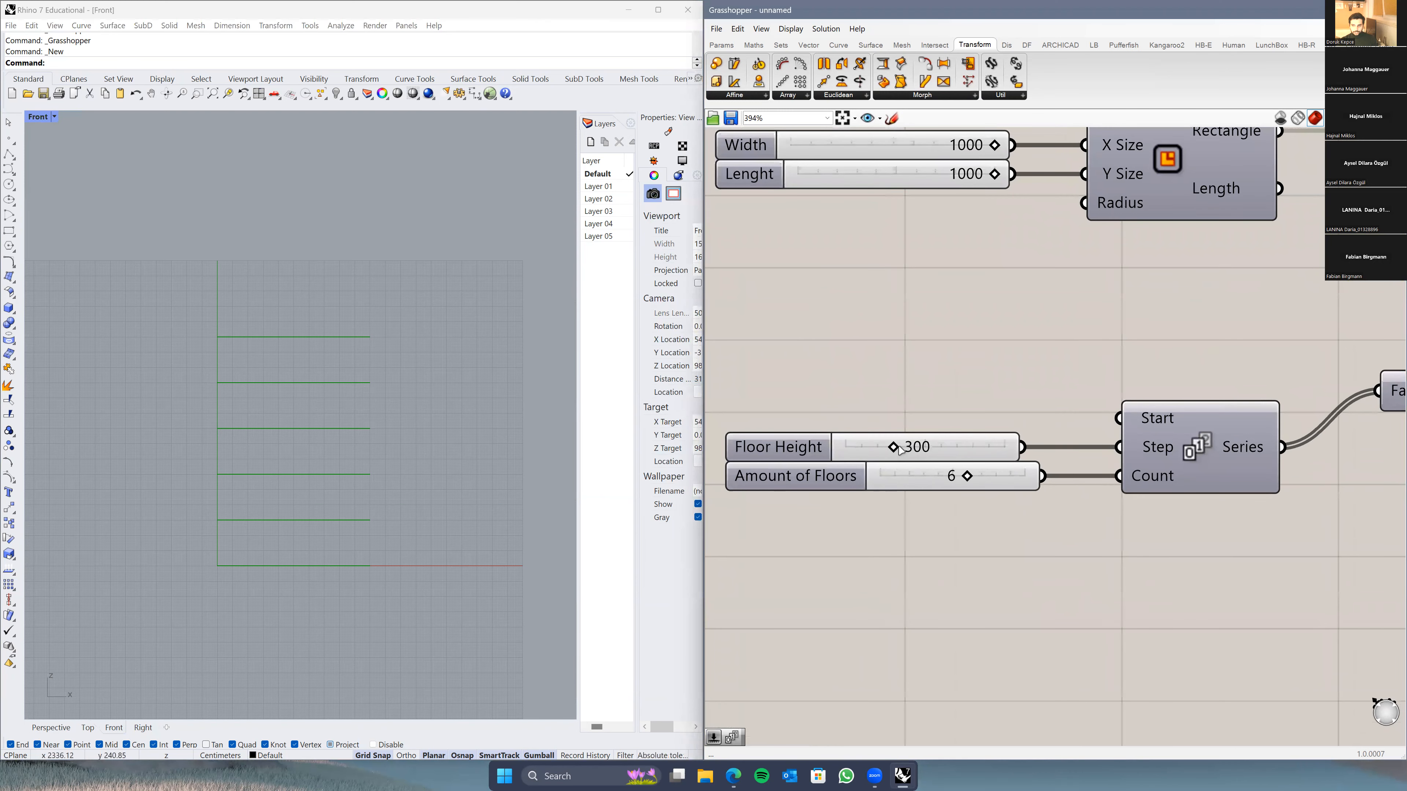
{"action": "left_click_drag", "start_coordinate": [902, 450], "coordinate": [953, 481]}
{"action": "double_click", "coordinate": [922, 449]}
{"action": "type", "text": "300"}
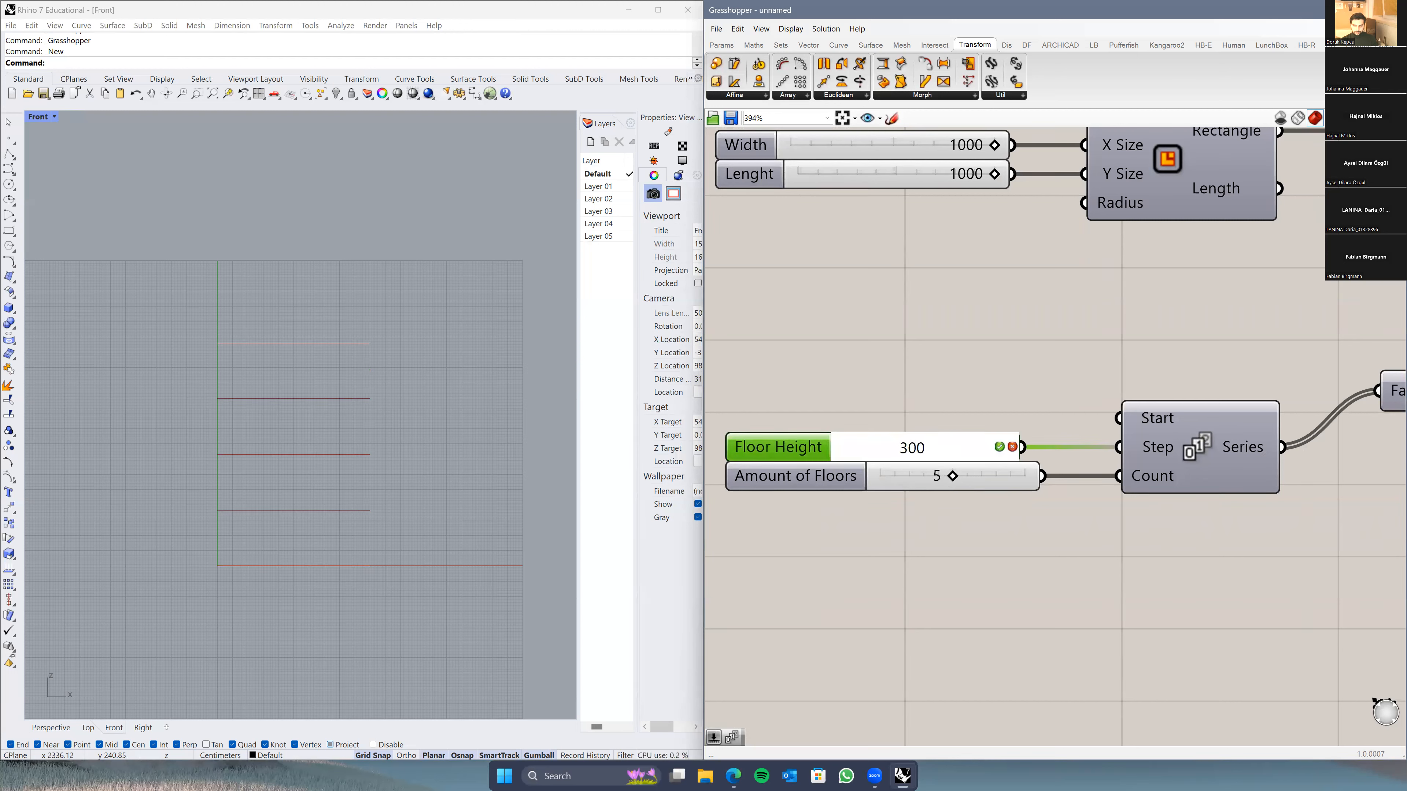
{"action": "key", "text": "Return"}
{"action": "left_click", "coordinate": [945, 389]}
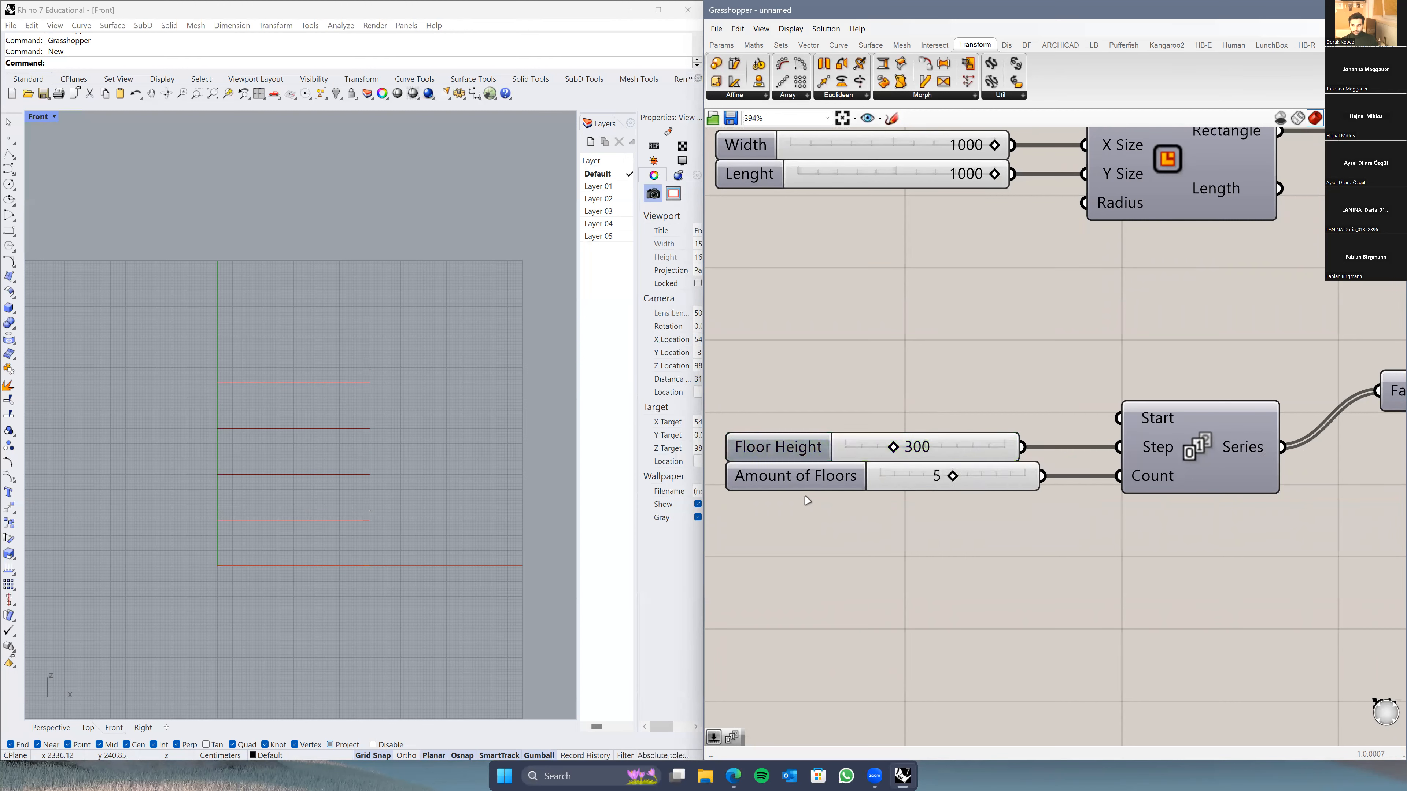
{"action": "right_click_drag", "start_coordinate": [269, 492], "coordinate": [237, 512]}
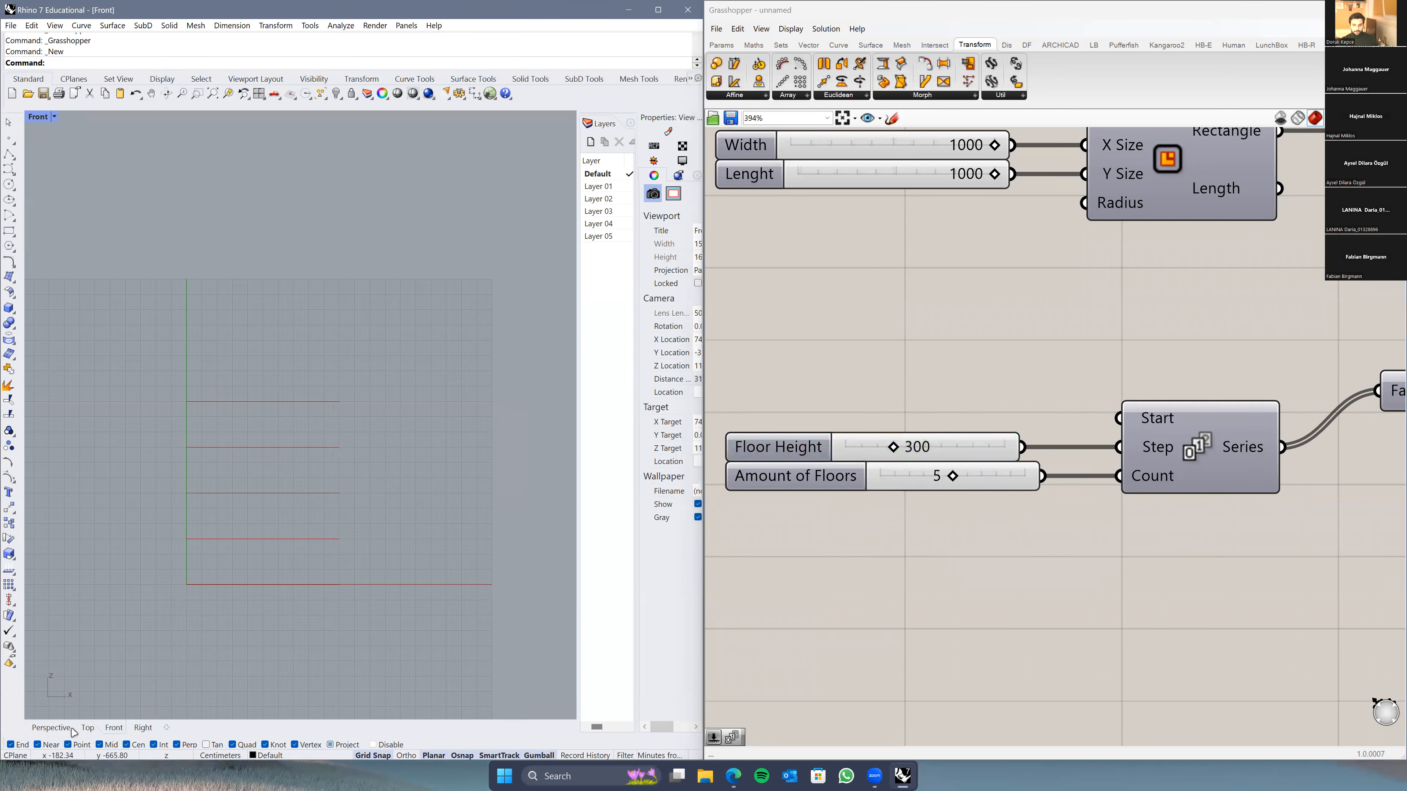
Step: Raise Amount of Floors to seven and inspect the taller stack in Perspective
{"action": "left_click", "coordinate": [51, 727]}
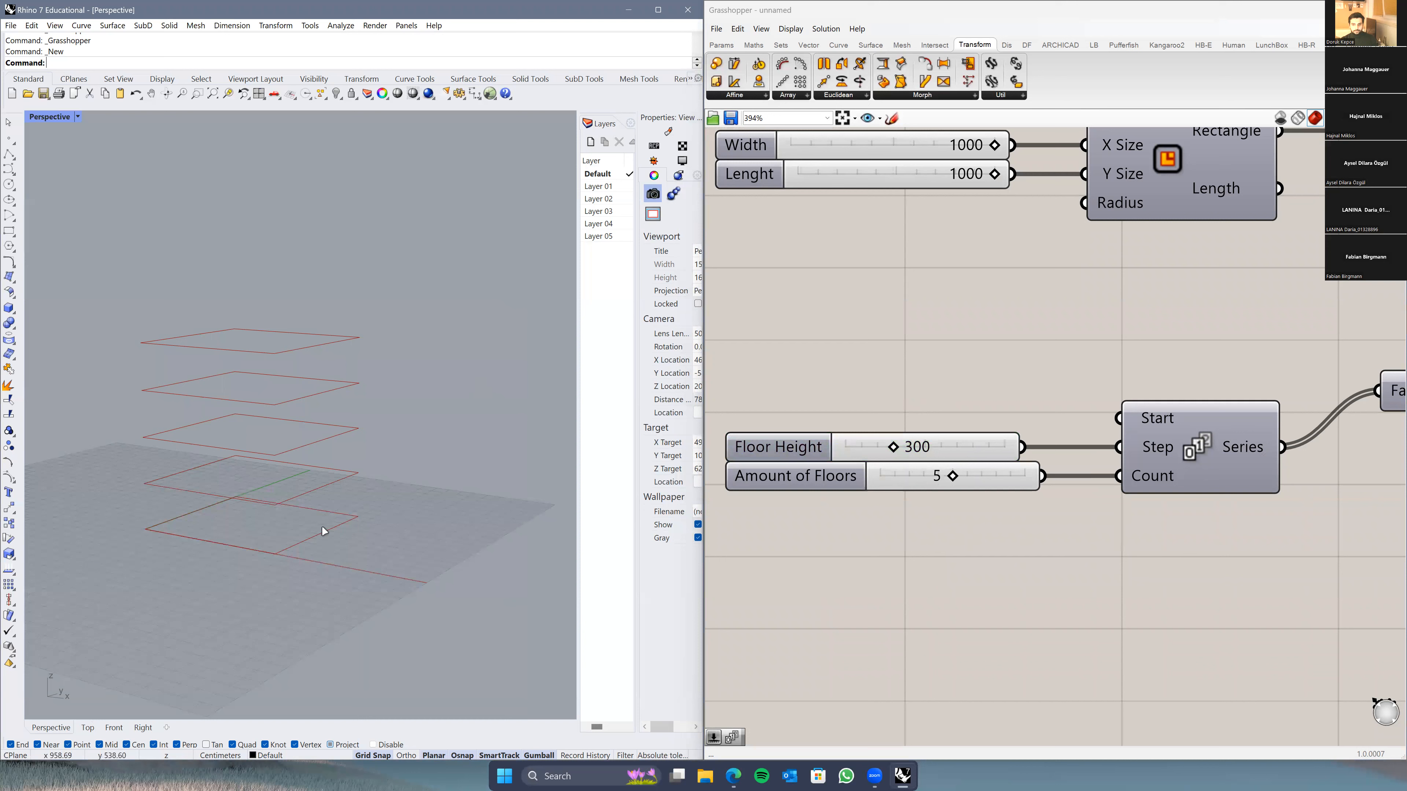
{"action": "scroll", "coordinate": [1106, 525], "scroll_direction": "down", "scroll_amount": 5}
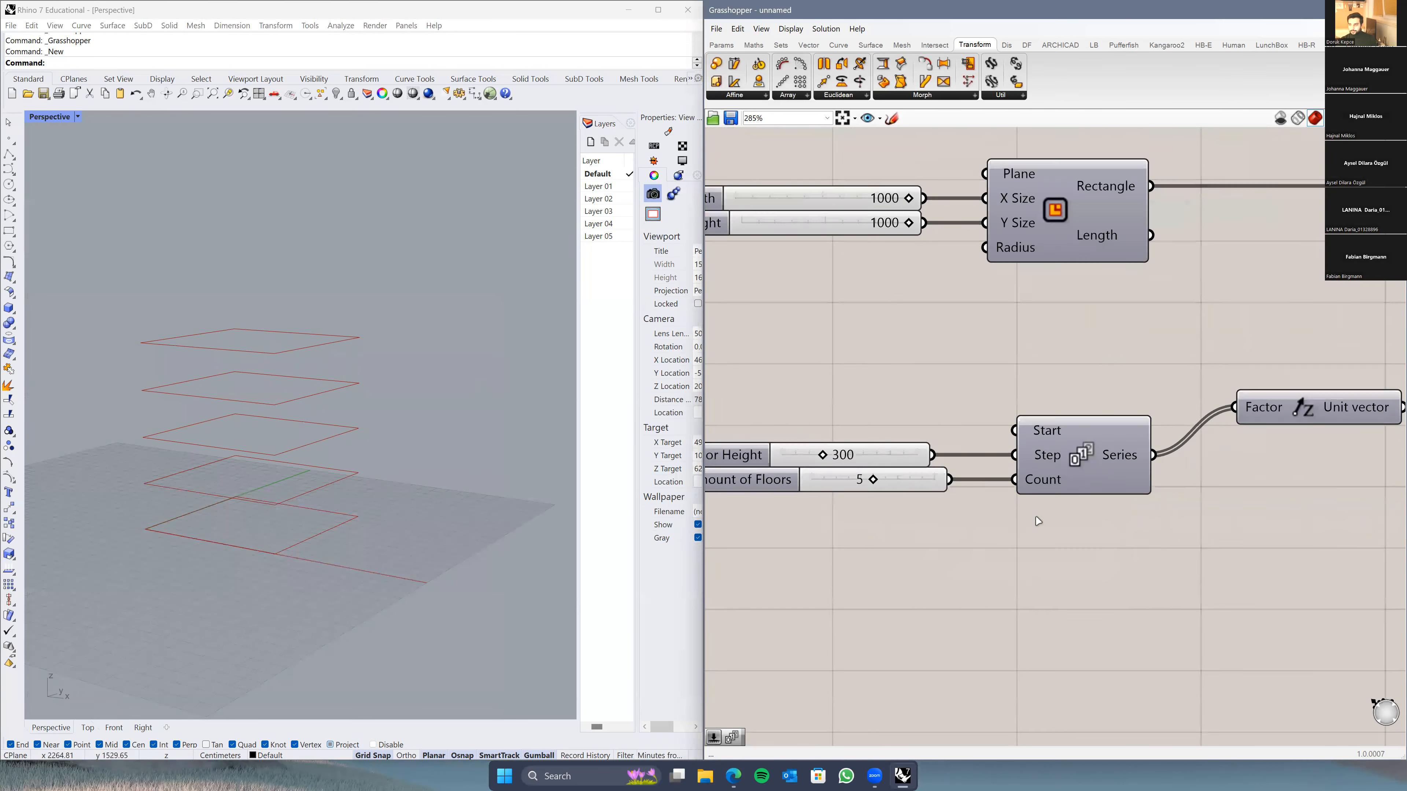
{"action": "scroll", "coordinate": [1061, 441], "scroll_direction": "up", "scroll_amount": 3}
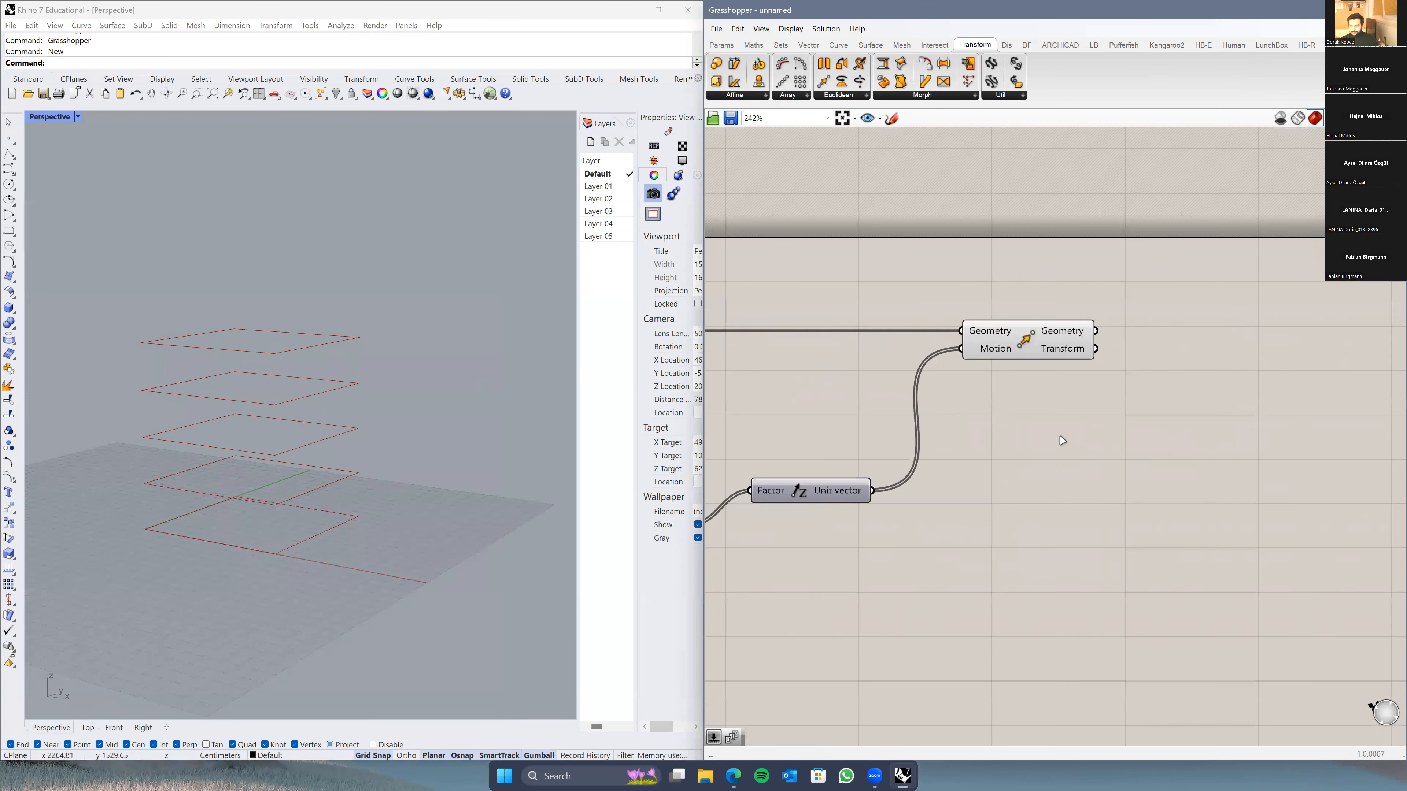
{"action": "right_click_drag", "start_coordinate": [353, 399], "coordinate": [295, 501]}
{"action": "scroll", "coordinate": [316, 507], "scroll_direction": "down", "scroll_amount": 2}
{"action": "right_click_drag", "start_coordinate": [1154, 483], "coordinate": [1011, 487]}
{"action": "right_click_drag", "start_coordinate": [277, 470], "coordinate": [309, 479]}
{"action": "right_click_drag", "start_coordinate": [831, 532], "coordinate": [1205, 484]}
{"action": "left_click_drag", "start_coordinate": [717, 497], "coordinate": [738, 497]}
{"action": "scroll", "coordinate": [974, 493], "scroll_direction": "down", "scroll_amount": 1}
{"action": "right_click_drag", "start_coordinate": [974, 493], "coordinate": [736, 522]}
{"action": "left_click", "coordinate": [248, 491]}
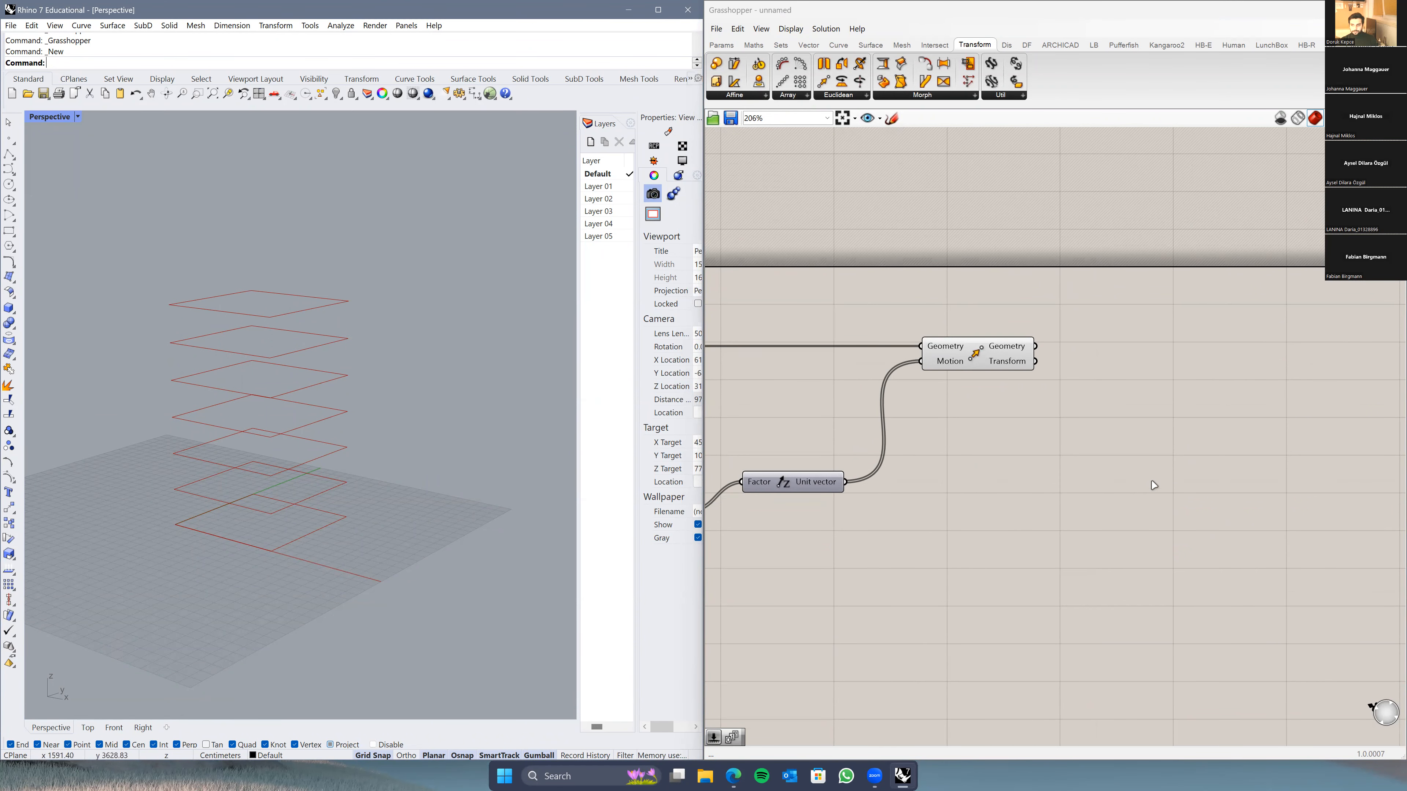
Step: Place a Loft component beside Move, removing an accidental duplicate Loft
{"action": "right_click_drag", "start_coordinate": [1150, 486], "coordinate": [1008, 492]}
{"action": "double_click", "coordinate": [1007, 490]}
{"action": "type", "text": "loft"}
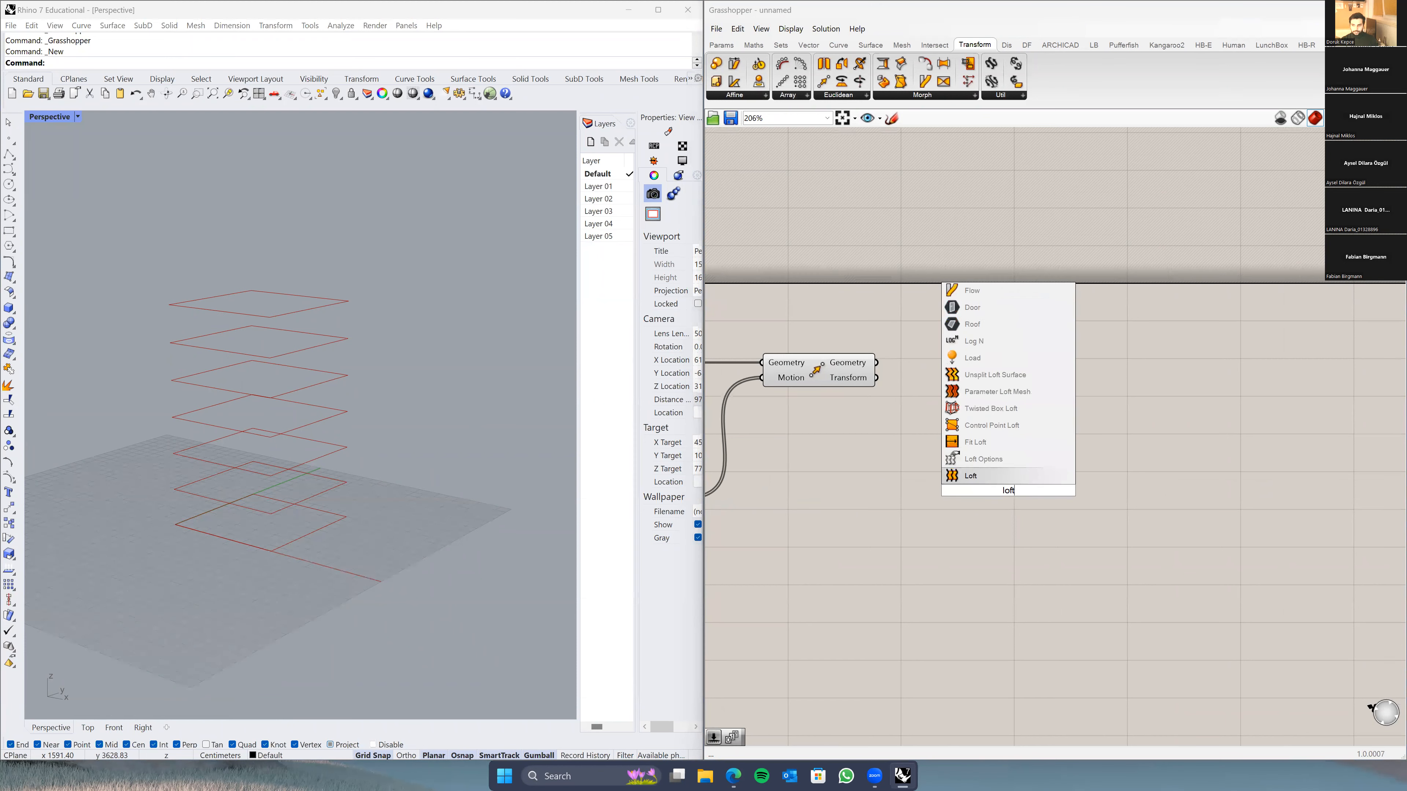
{"action": "left_click", "coordinate": [991, 453]}
{"action": "left_click_drag", "start_coordinate": [1007, 483], "coordinate": [994, 408]}
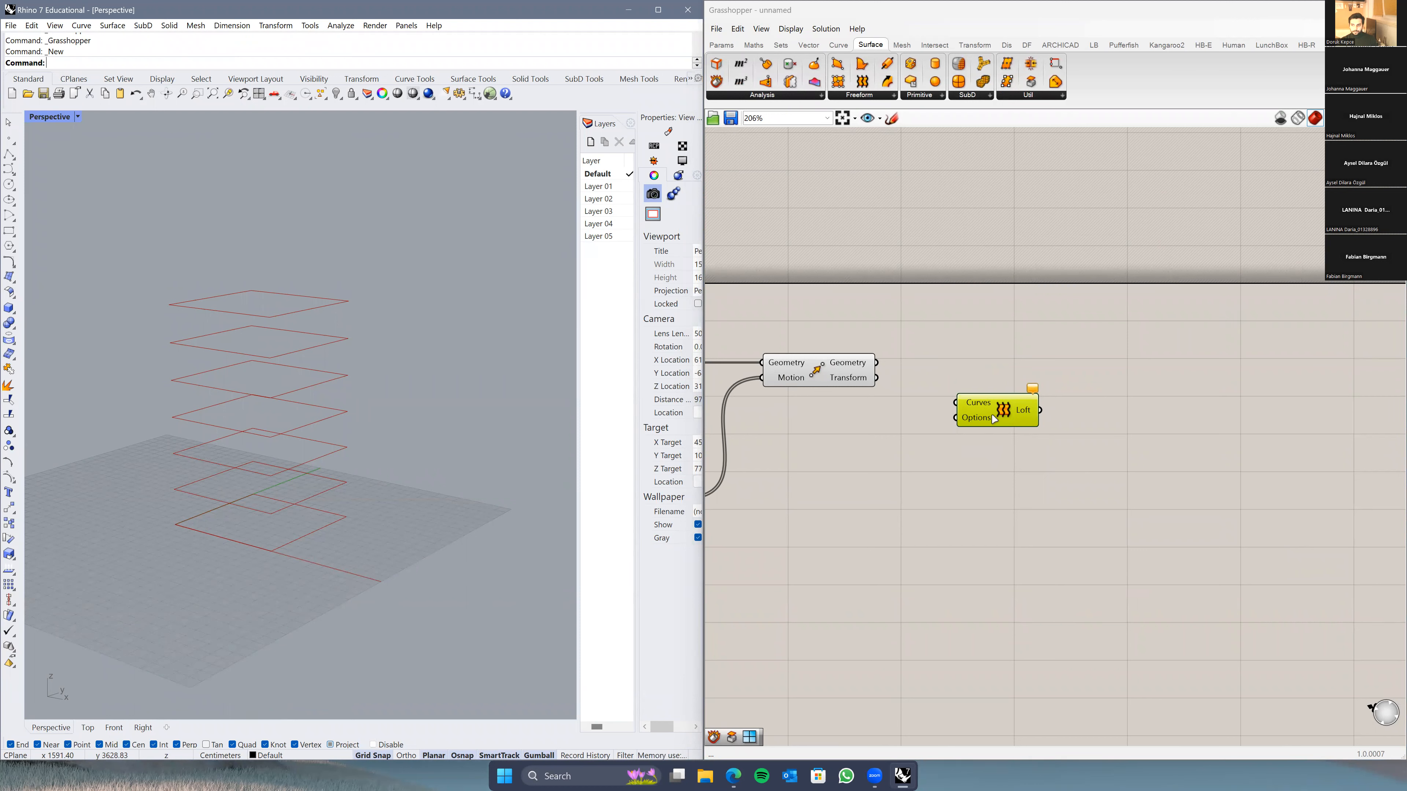
{"action": "left_click_drag", "start_coordinate": [995, 419], "coordinate": [1008, 392]}
{"action": "double_click", "coordinate": [1002, 481]}
{"action": "type", "text": "loft"}
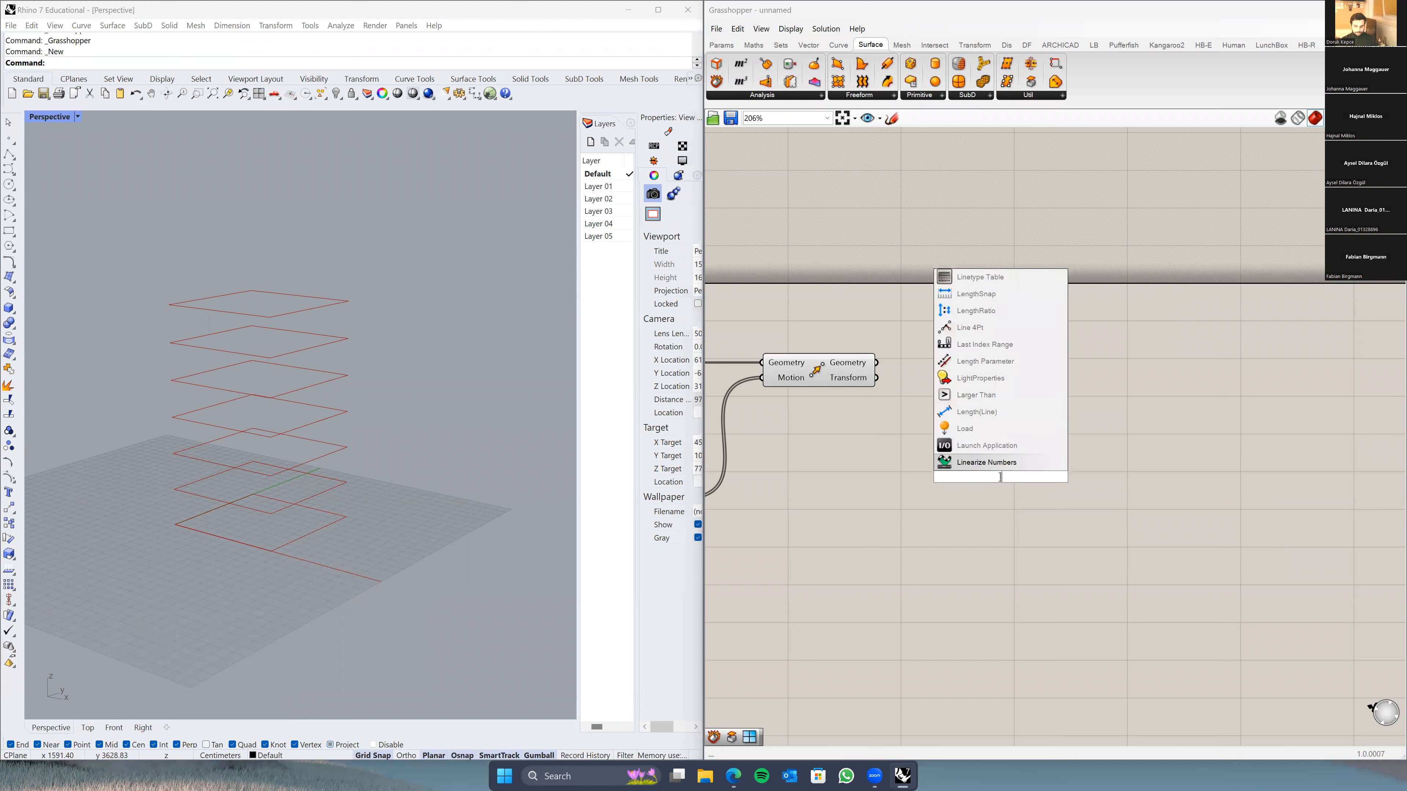
{"action": "key", "text": "Return"}
{"action": "left_click", "coordinate": [1003, 480]}
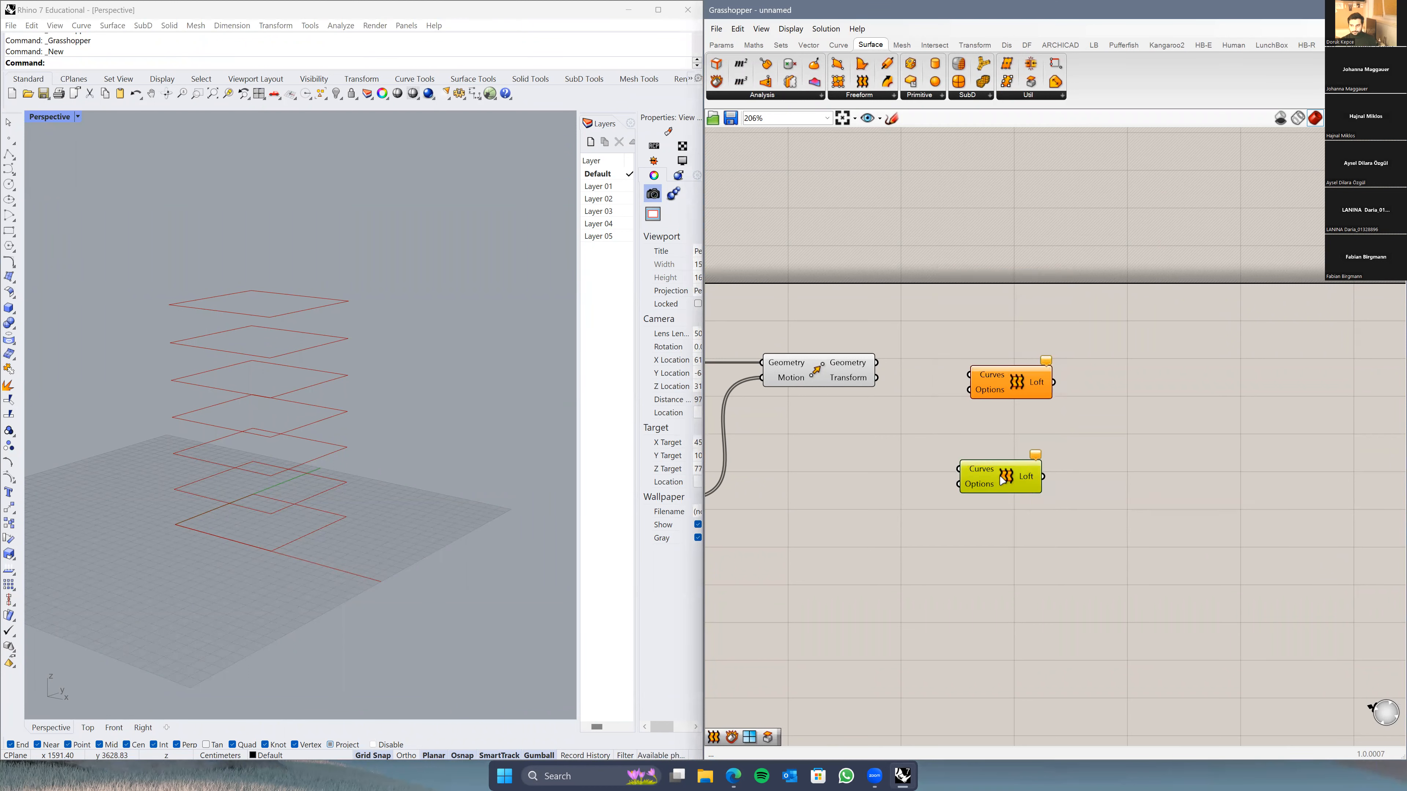
{"action": "key", "text": "Delete"}
Step: Wire the moved floor rectangles into Loft's Curves and inspect the lofted box
{"action": "left_click_drag", "start_coordinate": [878, 363], "coordinate": [1008, 368]}
{"action": "left_click", "coordinate": [1007, 381]}
{"action": "left_click", "coordinate": [988, 434]}
{"action": "left_click", "coordinate": [392, 483]}
{"action": "right_click_drag", "start_coordinate": [392, 482], "coordinate": [347, 398]}
{"action": "scroll", "coordinate": [349, 306], "scroll_direction": "up", "scroll_amount": 4}
{"action": "right_click_drag", "start_coordinate": [336, 519], "coordinate": [346, 339]}
{"action": "right_click_drag", "start_coordinate": [382, 478], "coordinate": [324, 490]}
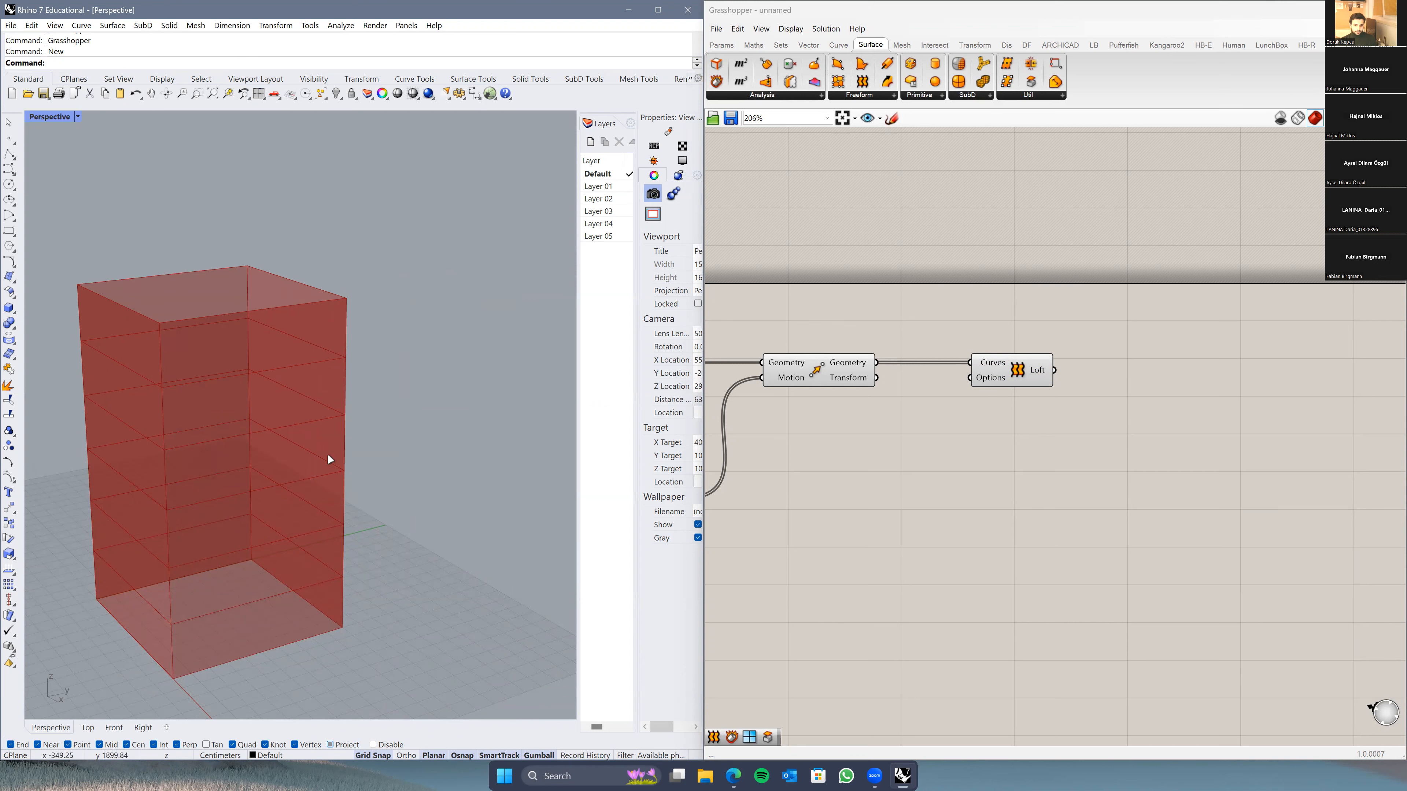
{"action": "scroll", "coordinate": [342, 347], "scroll_direction": "down", "scroll_amount": 5}
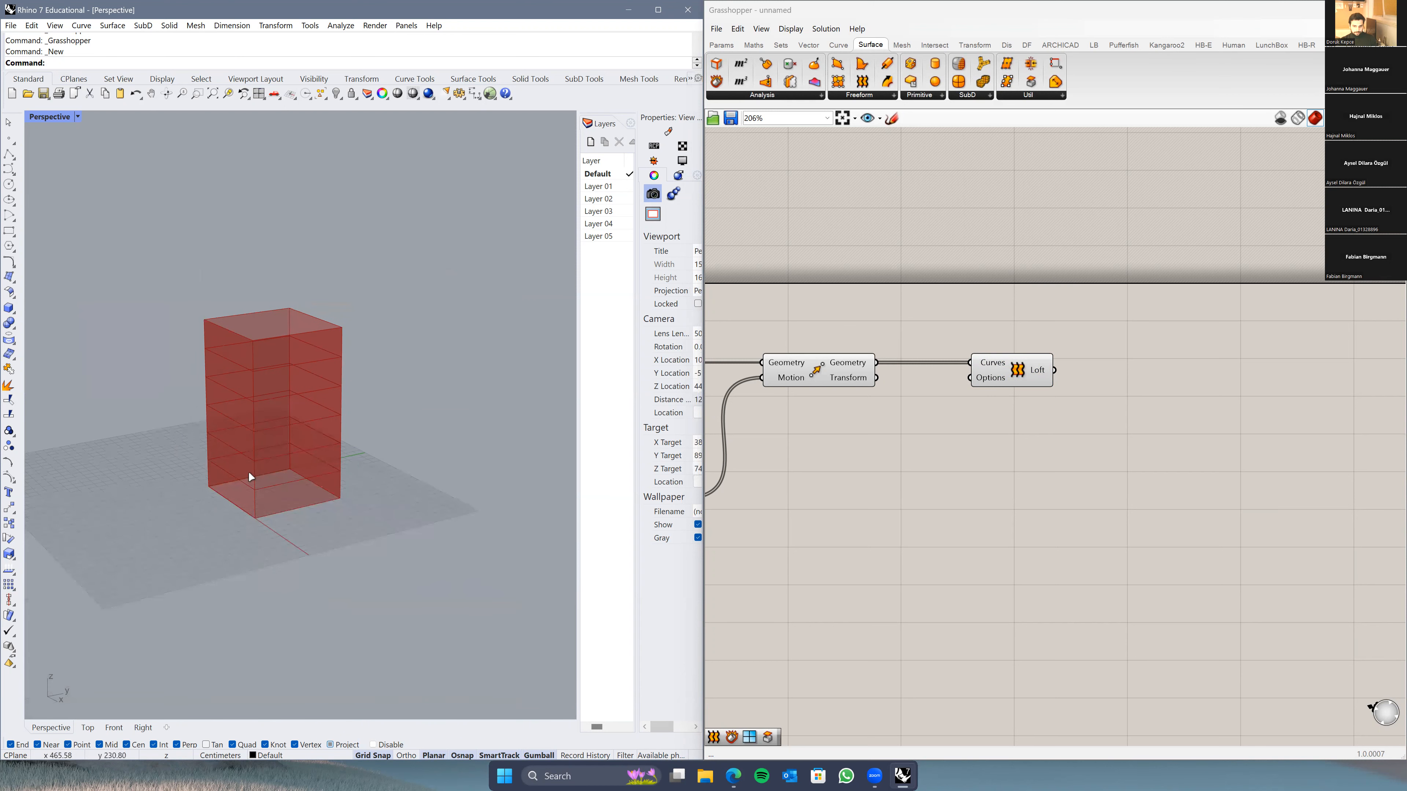
{"action": "left_click", "coordinate": [895, 487]}
{"action": "scroll", "coordinate": [986, 440], "scroll_direction": "down", "scroll_amount": 3}
Step: Narrow the tower by setting the rectangle X size to 652
{"action": "left_click", "coordinate": [1094, 380]}
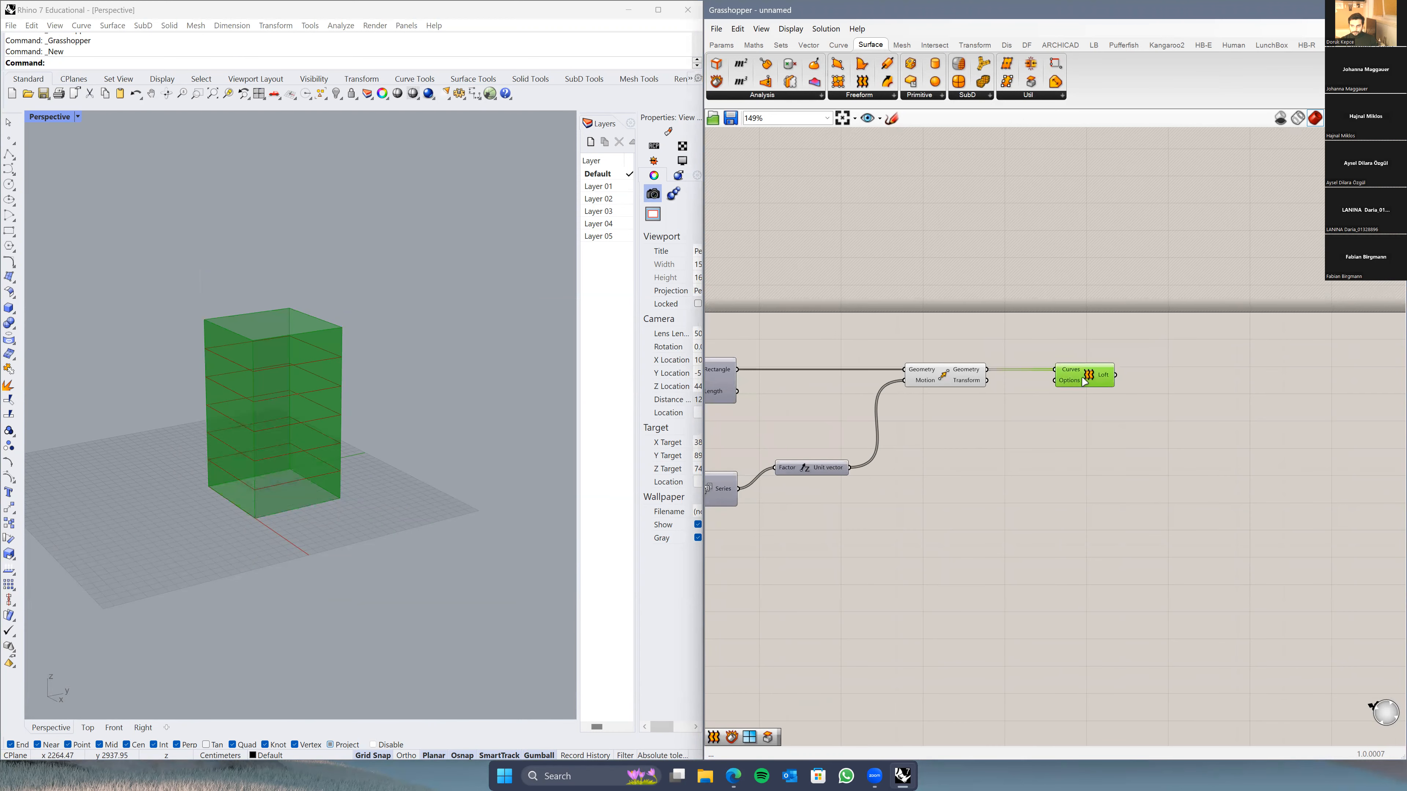
{"action": "scroll", "coordinate": [1024, 452], "scroll_direction": "up", "scroll_amount": 2}
{"action": "right_click_drag", "start_coordinate": [1025, 452], "coordinate": [961, 475]}
{"action": "right_click_drag", "start_coordinate": [257, 510], "coordinate": [406, 598]}
{"action": "right_click_drag", "start_coordinate": [829, 595], "coordinate": [1264, 539]}
{"action": "right_click_drag", "start_coordinate": [810, 501], "coordinate": [1001, 511]}
{"action": "right_click_drag", "start_coordinate": [1013, 333], "coordinate": [786, 344]}
{"action": "left_click_drag", "start_coordinate": [792, 347], "coordinate": [754, 346]}
Step: Shift the Loft component left and re-inspect the narrower tower
{"action": "right_click_drag", "start_coordinate": [292, 518], "coordinate": [407, 523]}
{"action": "scroll", "coordinate": [287, 518], "scroll_direction": "up", "scroll_amount": 6}
{"action": "scroll", "coordinate": [1057, 443], "scroll_direction": "down", "scroll_amount": 4}
{"action": "right_click_drag", "start_coordinate": [1057, 443], "coordinate": [836, 450]}
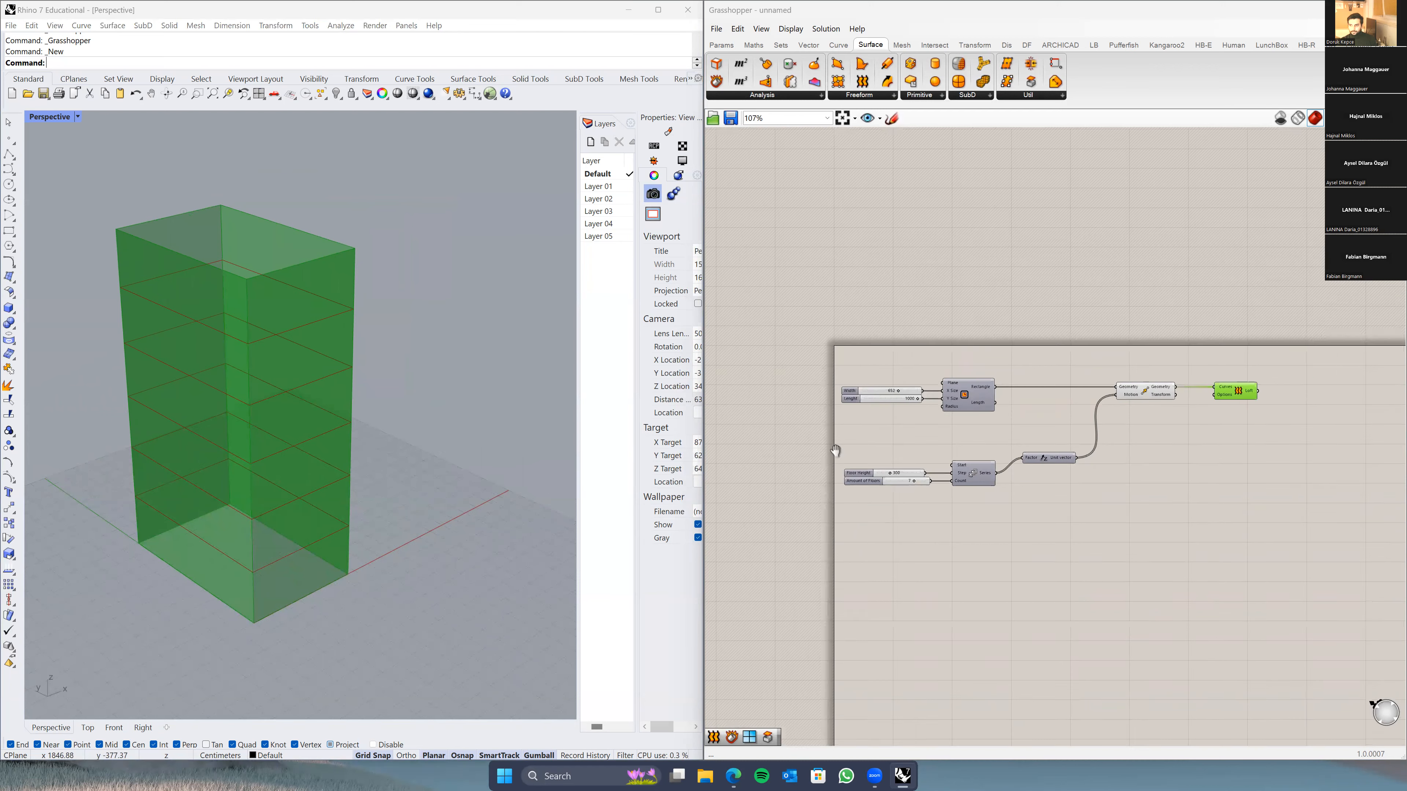
{"action": "right_click_drag", "start_coordinate": [1027, 432], "coordinate": [947, 432]}
{"action": "scroll", "coordinate": [948, 430], "scroll_direction": "up", "scroll_amount": 3}
{"action": "left_click_drag", "start_coordinate": [903, 393], "coordinate": [877, 392]}
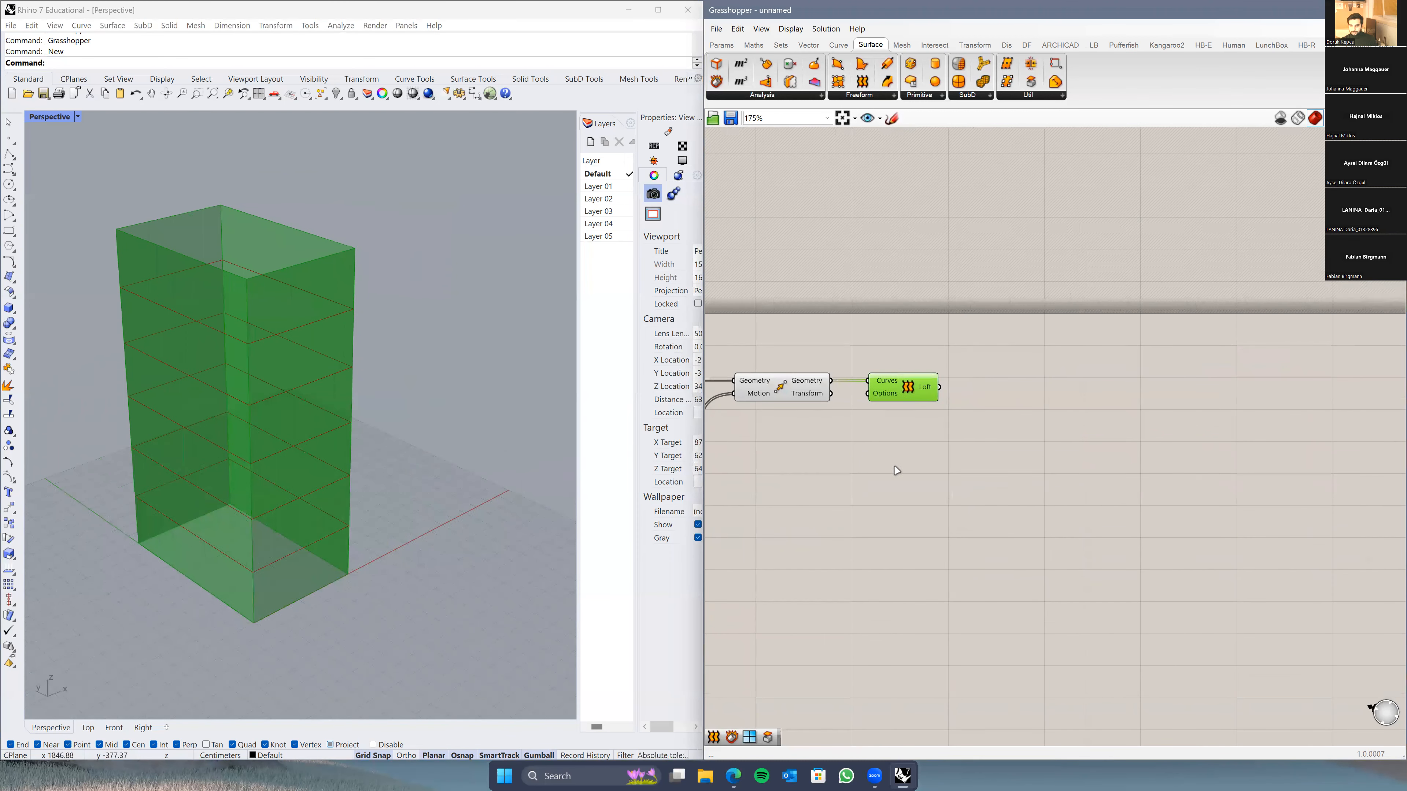
{"action": "left_click", "coordinate": [895, 471]}
{"action": "right_click_drag", "start_coordinate": [326, 599], "coordinate": [297, 578]}
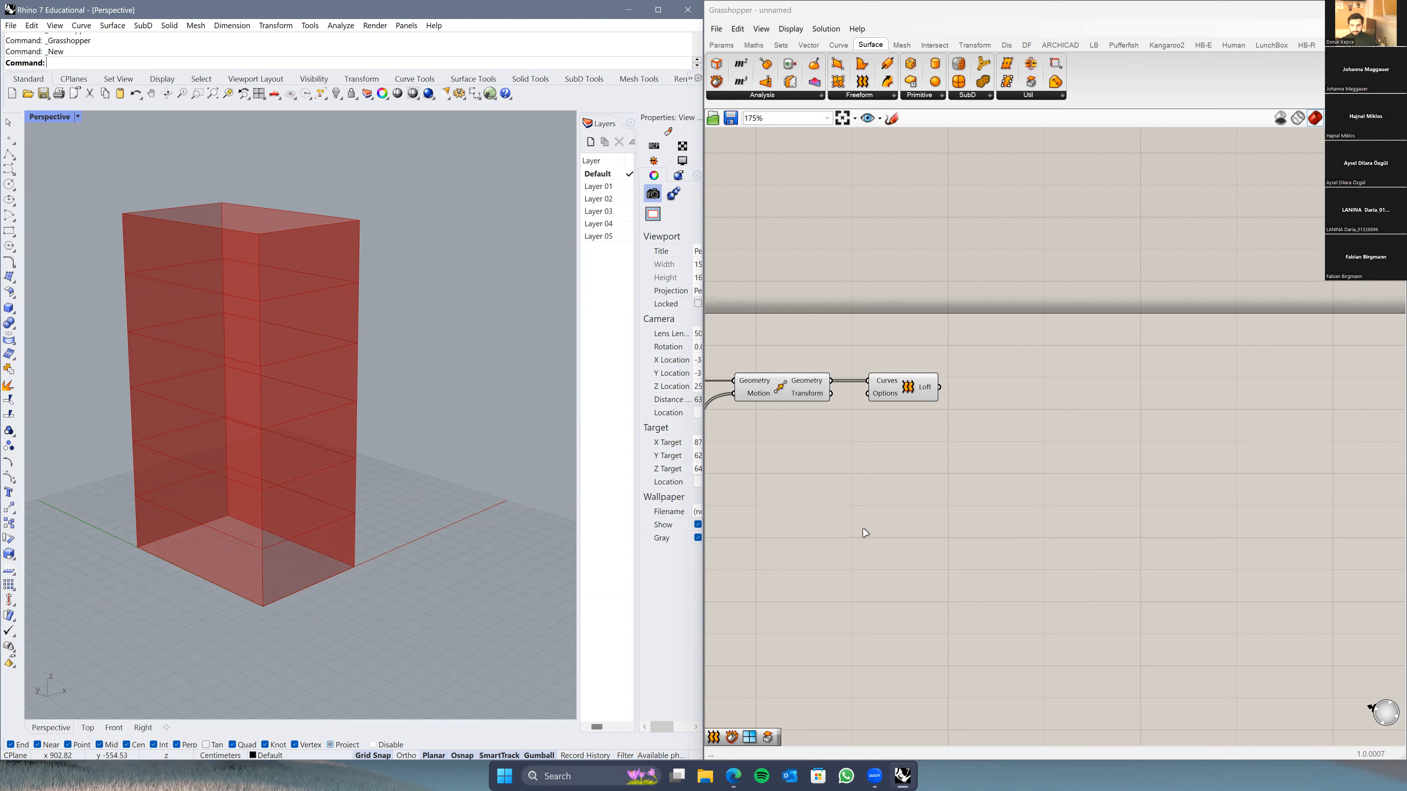
Step: Inspect the moved rectangles in a temporary Panel, then delete it
{"action": "right_click_drag", "start_coordinate": [865, 533], "coordinate": [1029, 511]}
{"action": "scroll", "coordinate": [969, 498], "scroll_direction": "down", "scroll_amount": 1}
{"action": "left_click_drag", "start_coordinate": [1050, 374], "coordinate": [1125, 374]}
{"action": "double_click", "coordinate": [1052, 446]}
{"action": "type", "text": "panel"}
{"action": "key", "text": "Return"}
{"action": "left_click_drag", "start_coordinate": [988, 353], "coordinate": [1006, 444]}
{"action": "scroll", "coordinate": [1062, 480], "scroll_direction": "up", "scroll_amount": 3}
{"action": "right_click_drag", "start_coordinate": [1063, 487], "coordinate": [1040, 507]}
{"action": "left_click_drag", "start_coordinate": [1045, 528], "coordinate": [1047, 649]}
{"action": "left_click_drag", "start_coordinate": [971, 471], "coordinate": [1027, 413]}
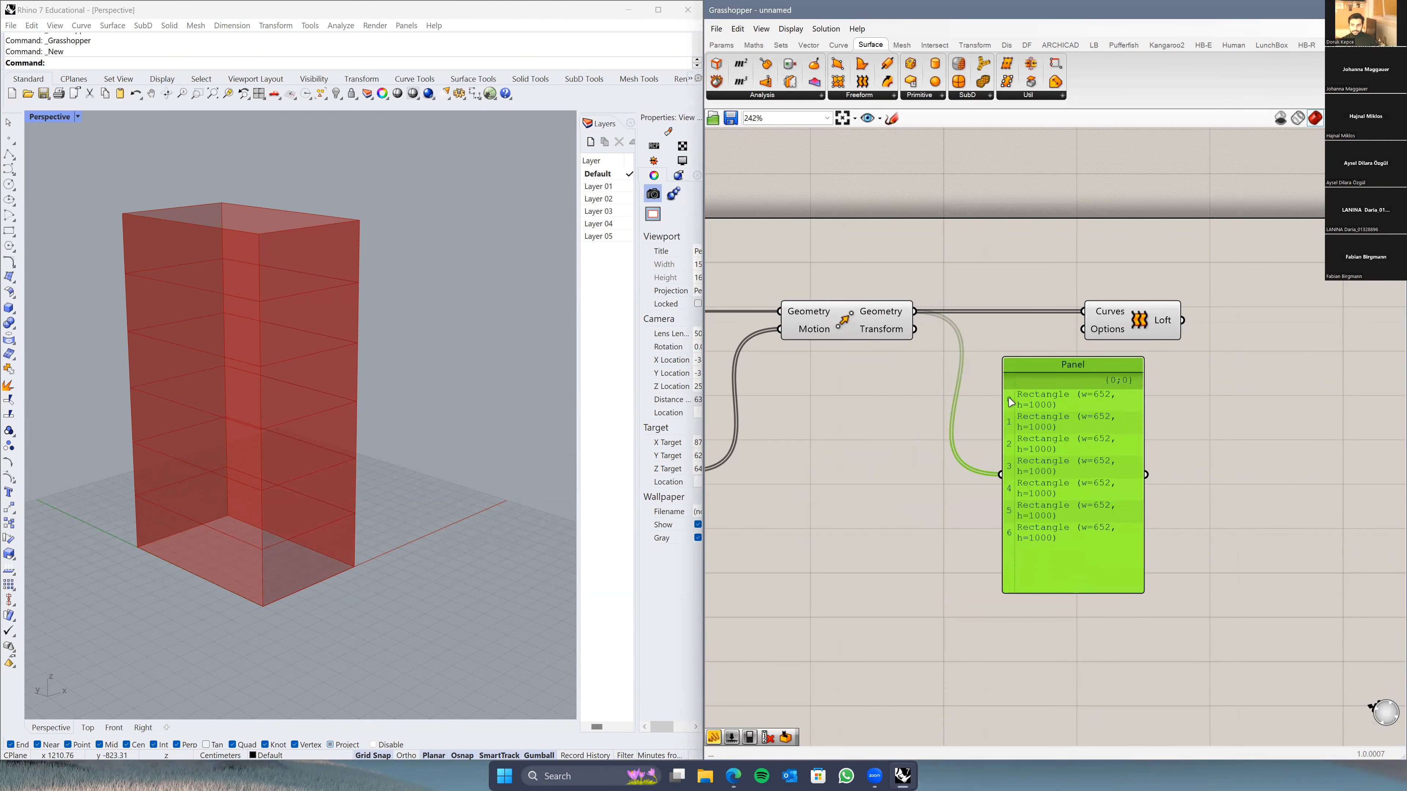
{"action": "left_click", "coordinate": [290, 273]}
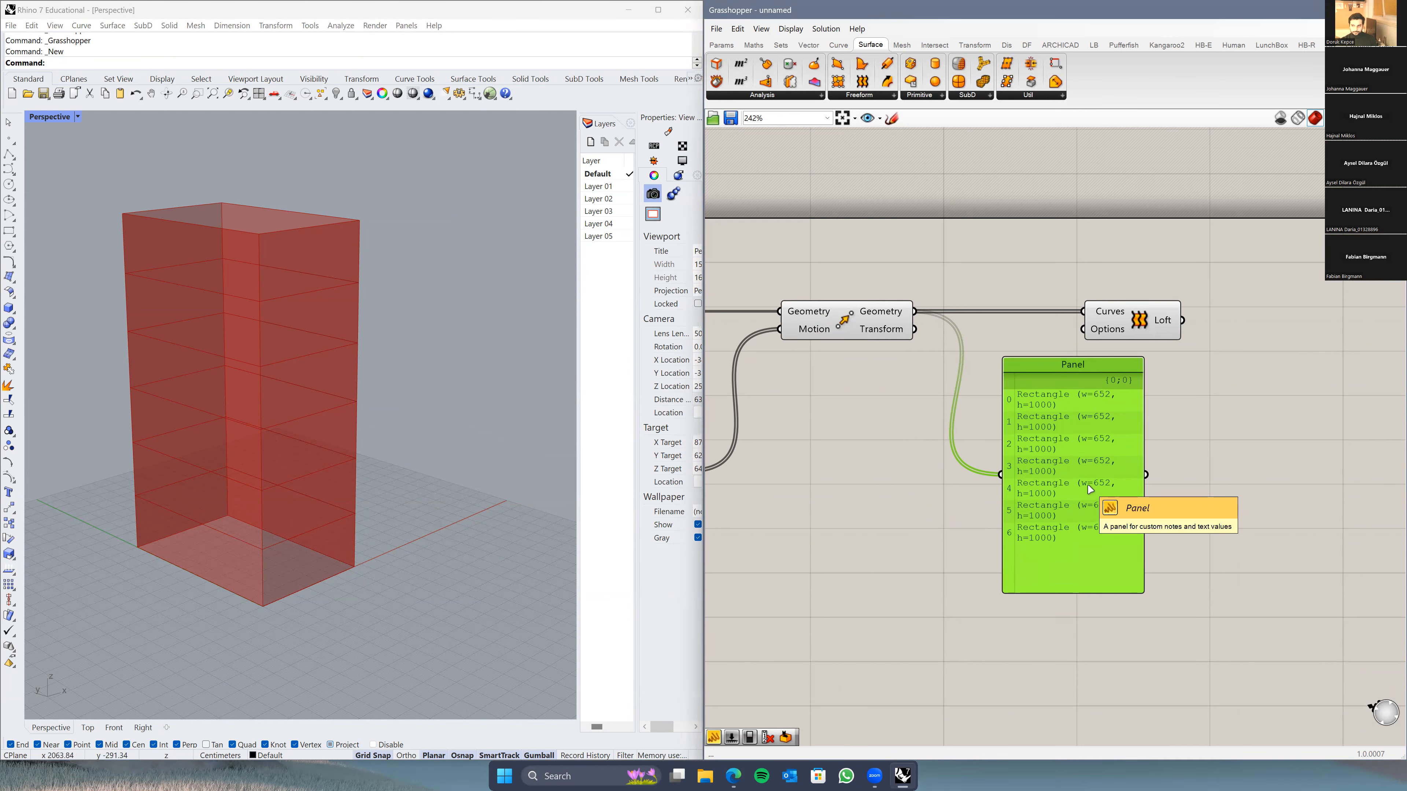
{"action": "key", "text": "Delete"}
Step: Add a Cull Index component, trying and discarding a 0 number slider for its indices
{"action": "double_click", "coordinate": [987, 460]}
{"action": "type", "text": "cull index"}
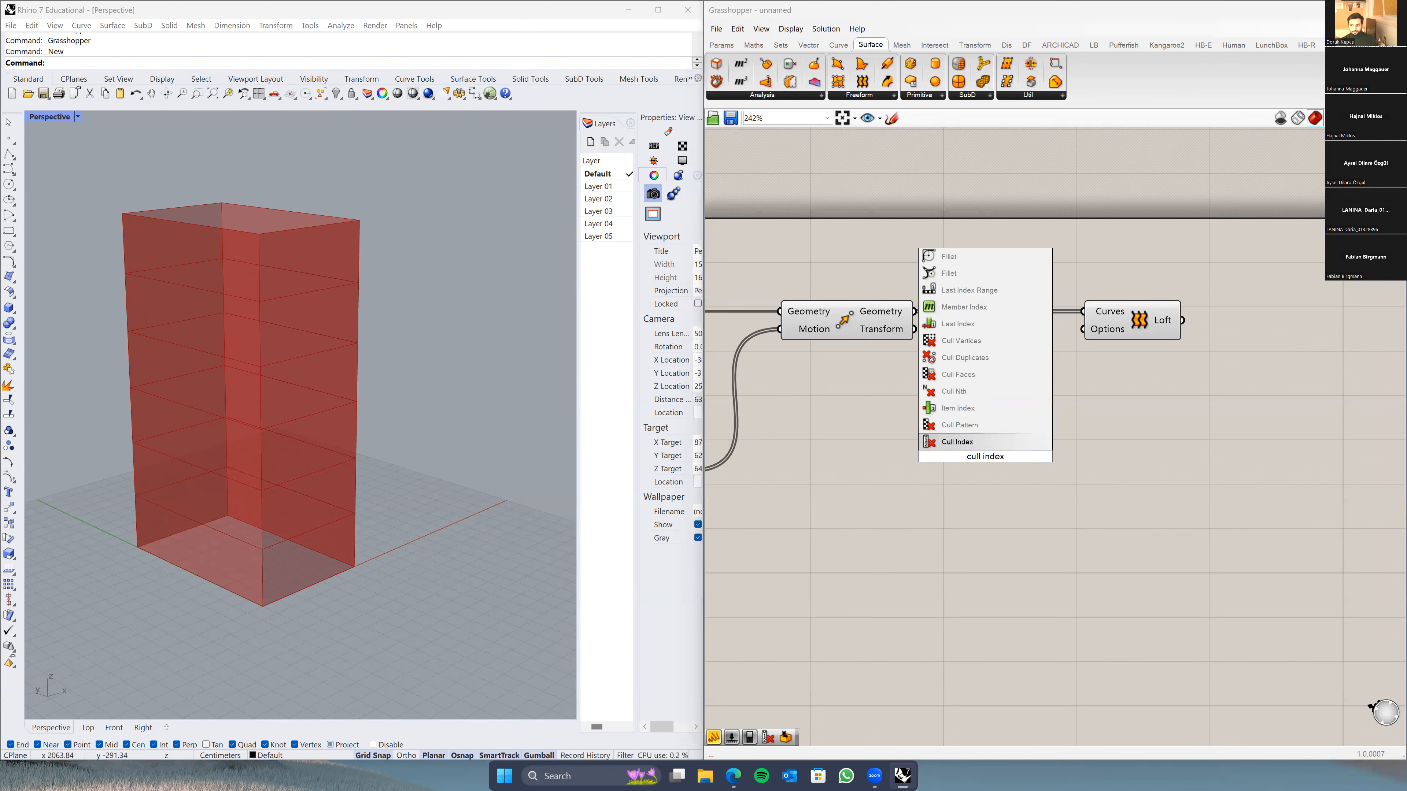
{"action": "key", "text": "Return"}
{"action": "double_click", "coordinate": [844, 458]}
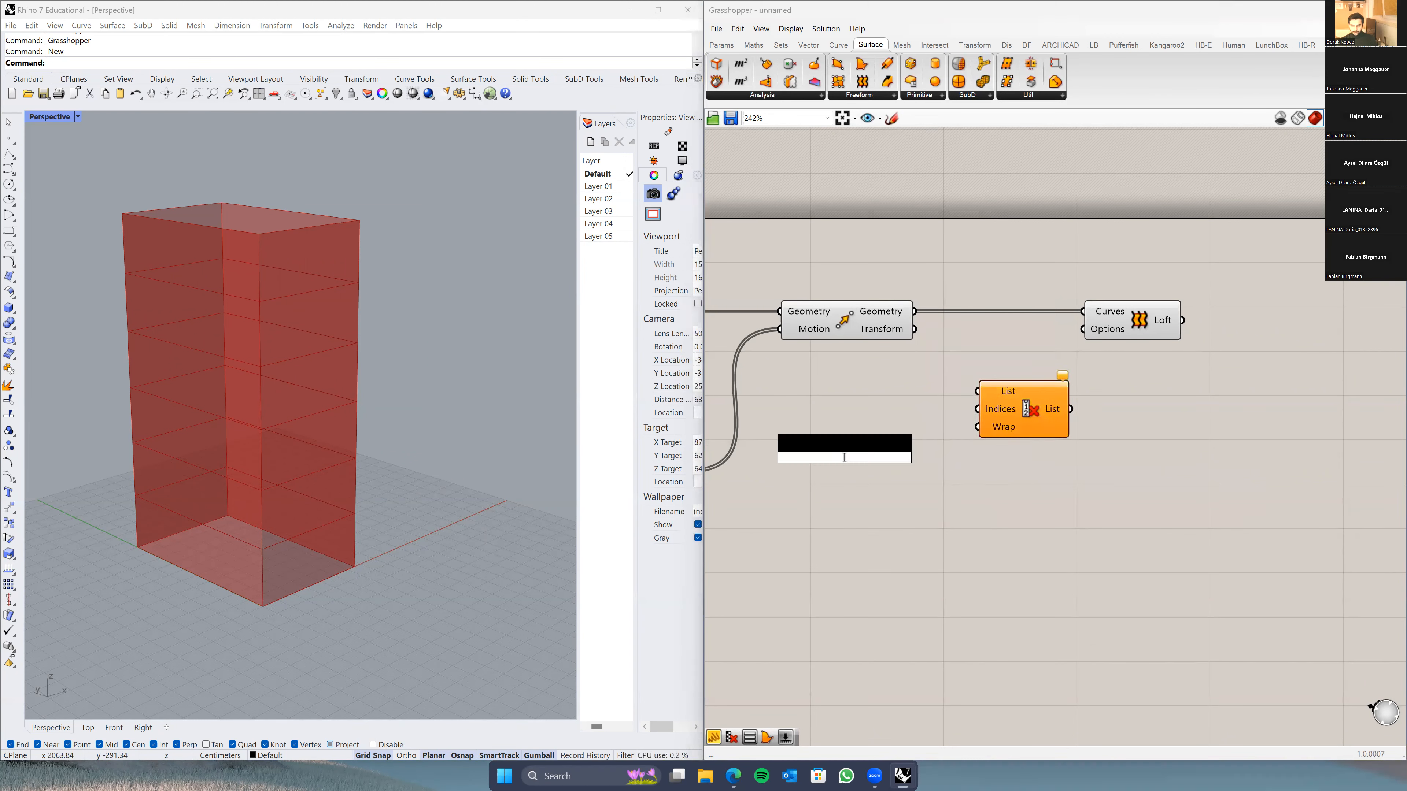
{"action": "type", "text": "0"}
{"action": "key", "text": "Return"}
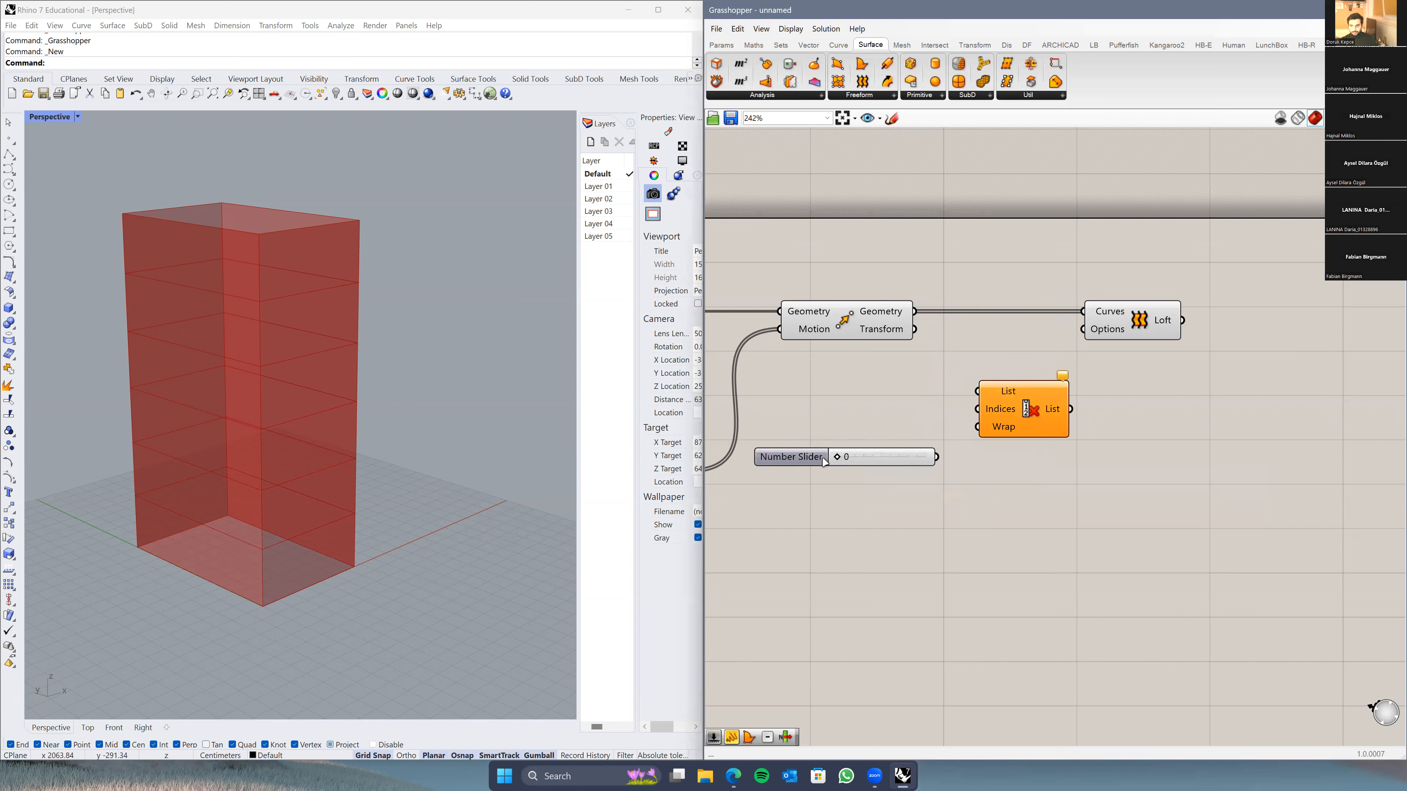
{"action": "left_click_drag", "start_coordinate": [945, 445], "coordinate": [981, 414]}
{"action": "left_click", "coordinate": [837, 459]}
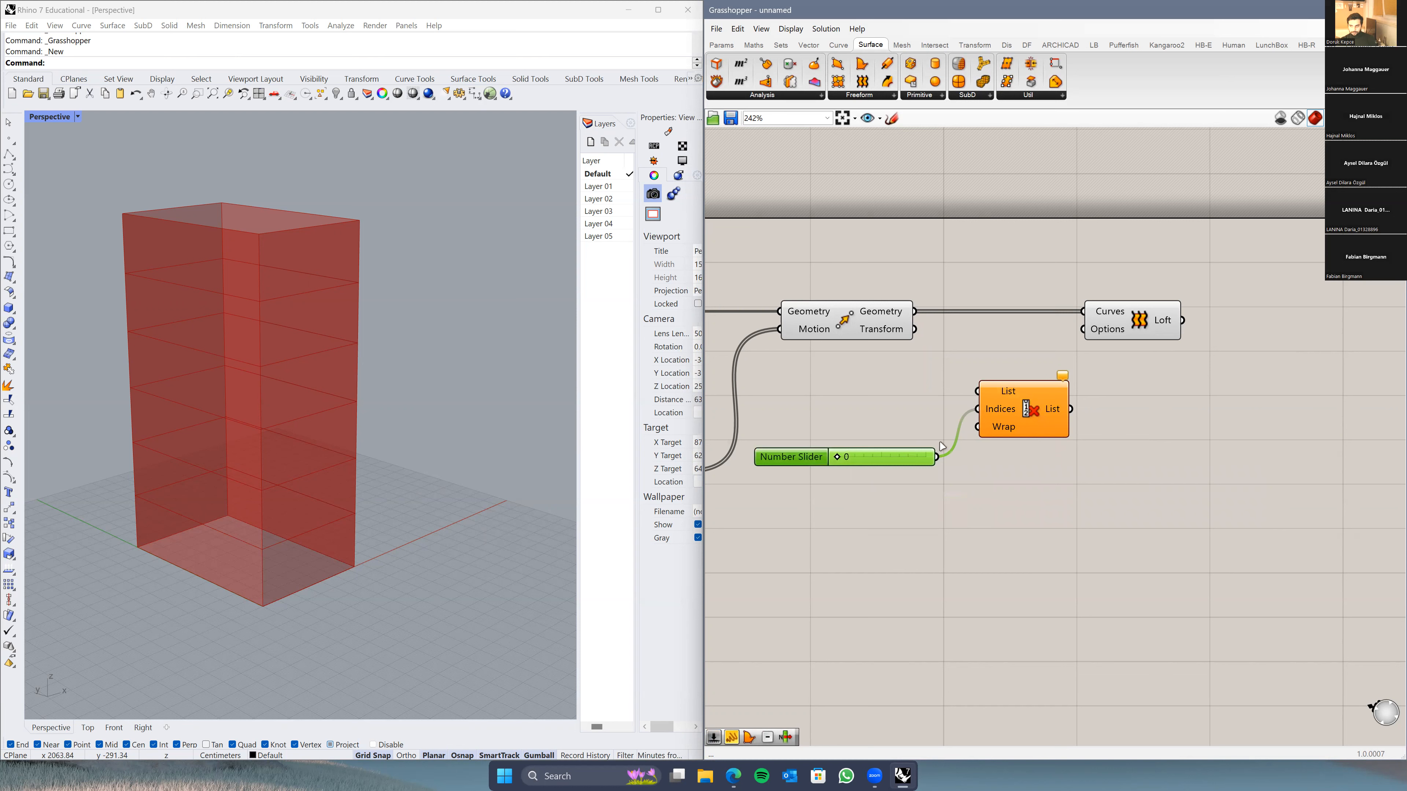
{"action": "key", "text": "Delete"}
Step: Set Cull Index's Indices to 0 and feed the moved rectangles into its List
{"action": "right_click", "coordinate": [1008, 411]}
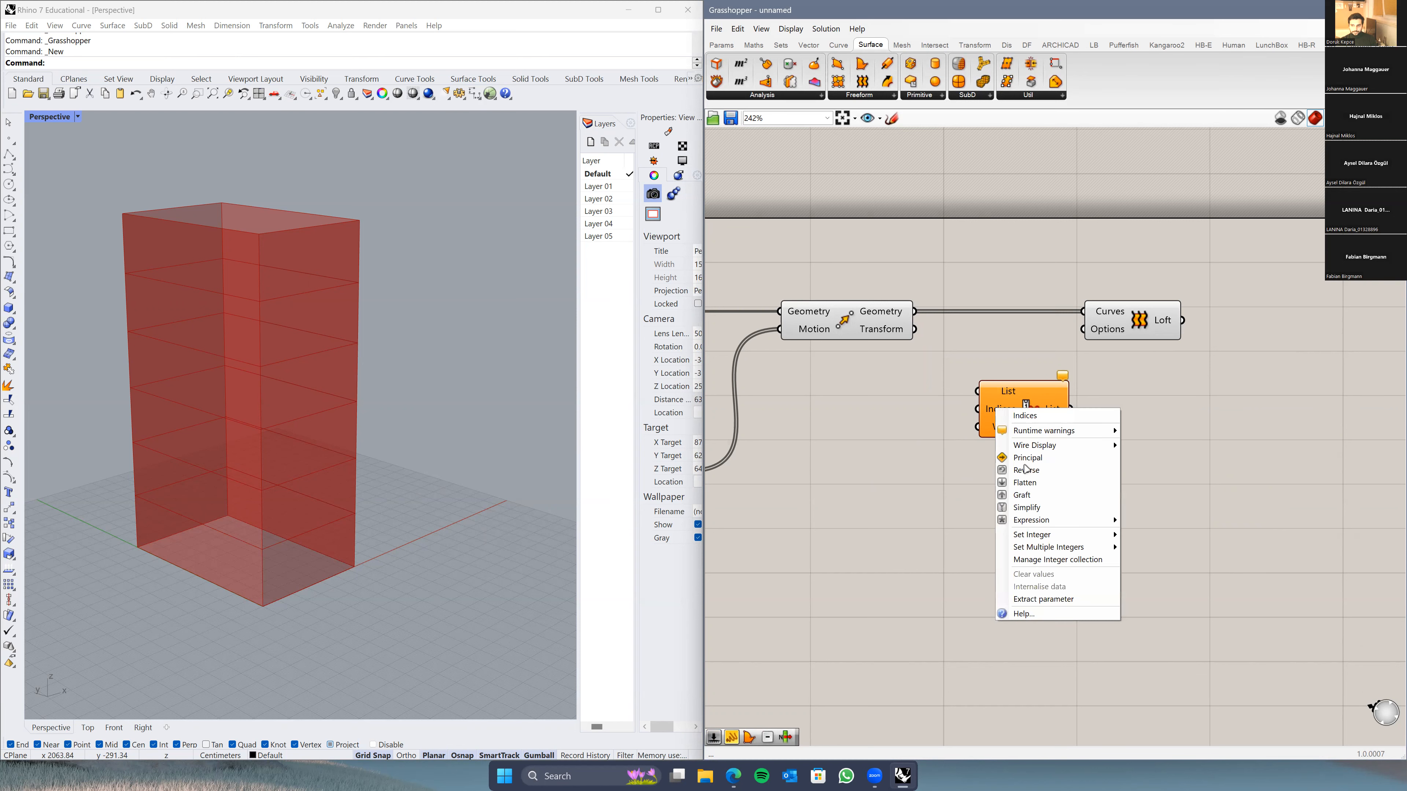
{"action": "mouse_move", "coordinate": [1037, 537]}
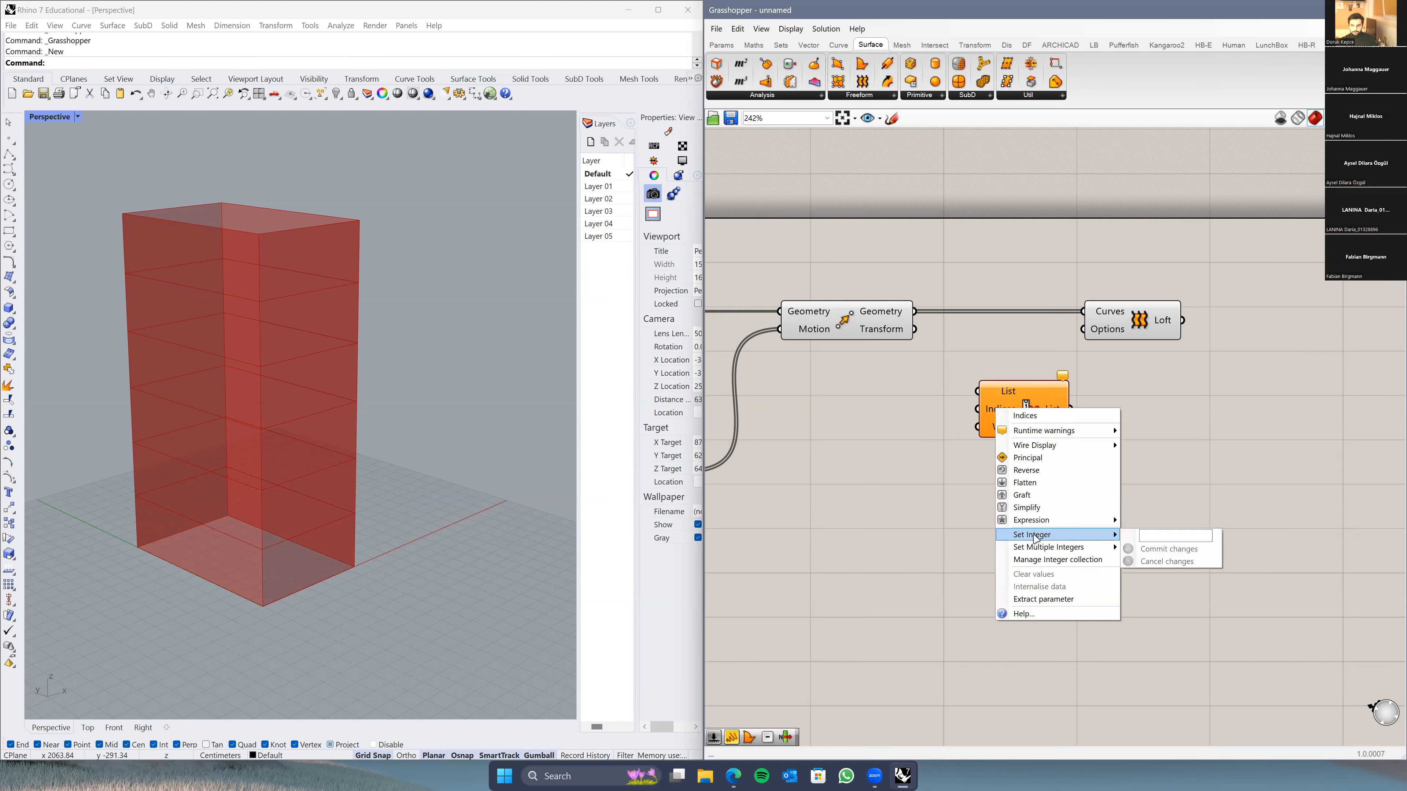
{"action": "left_click", "coordinate": [1142, 533]}
{"action": "type", "text": "0"}
{"action": "left_click", "coordinate": [1149, 548]}
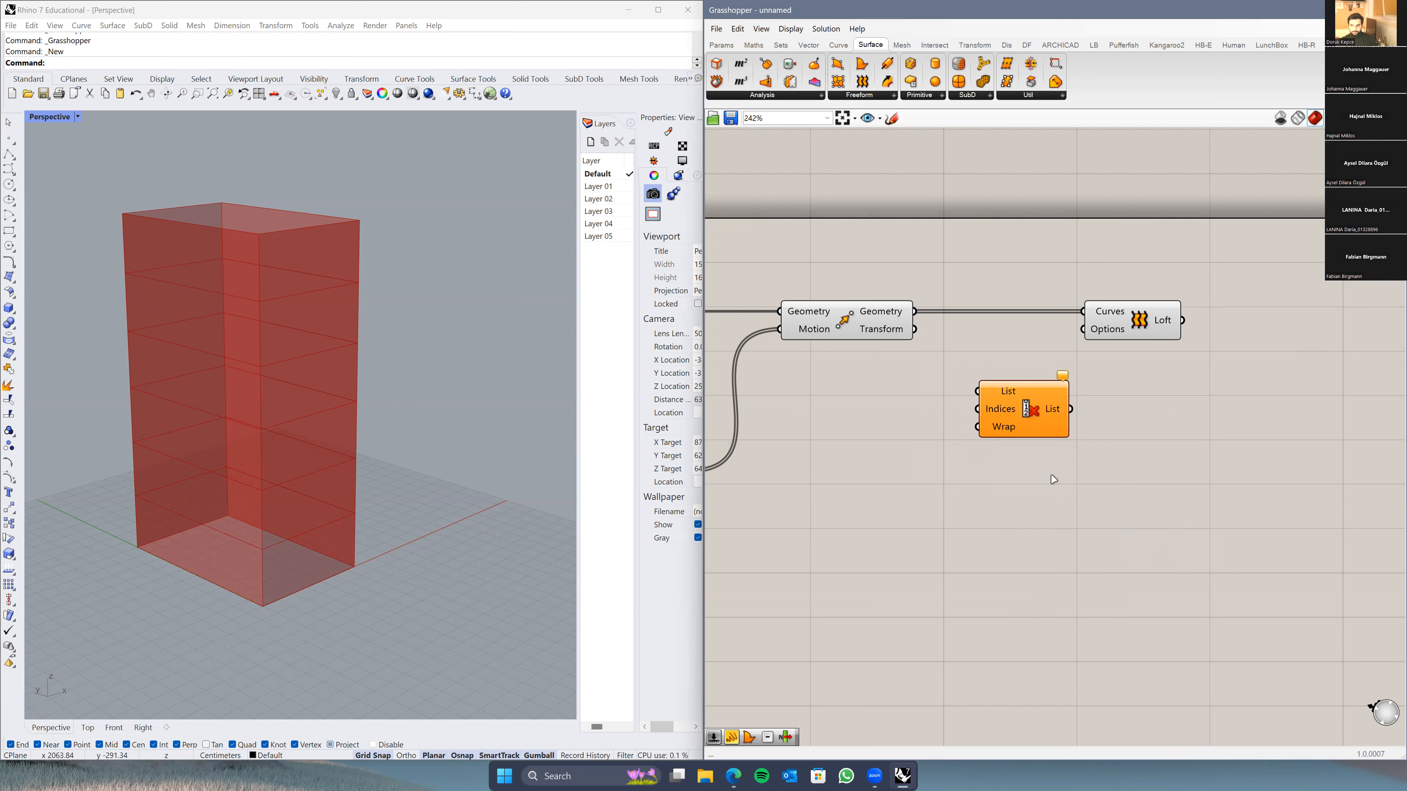
{"action": "left_click_drag", "start_coordinate": [915, 312], "coordinate": [978, 391]}
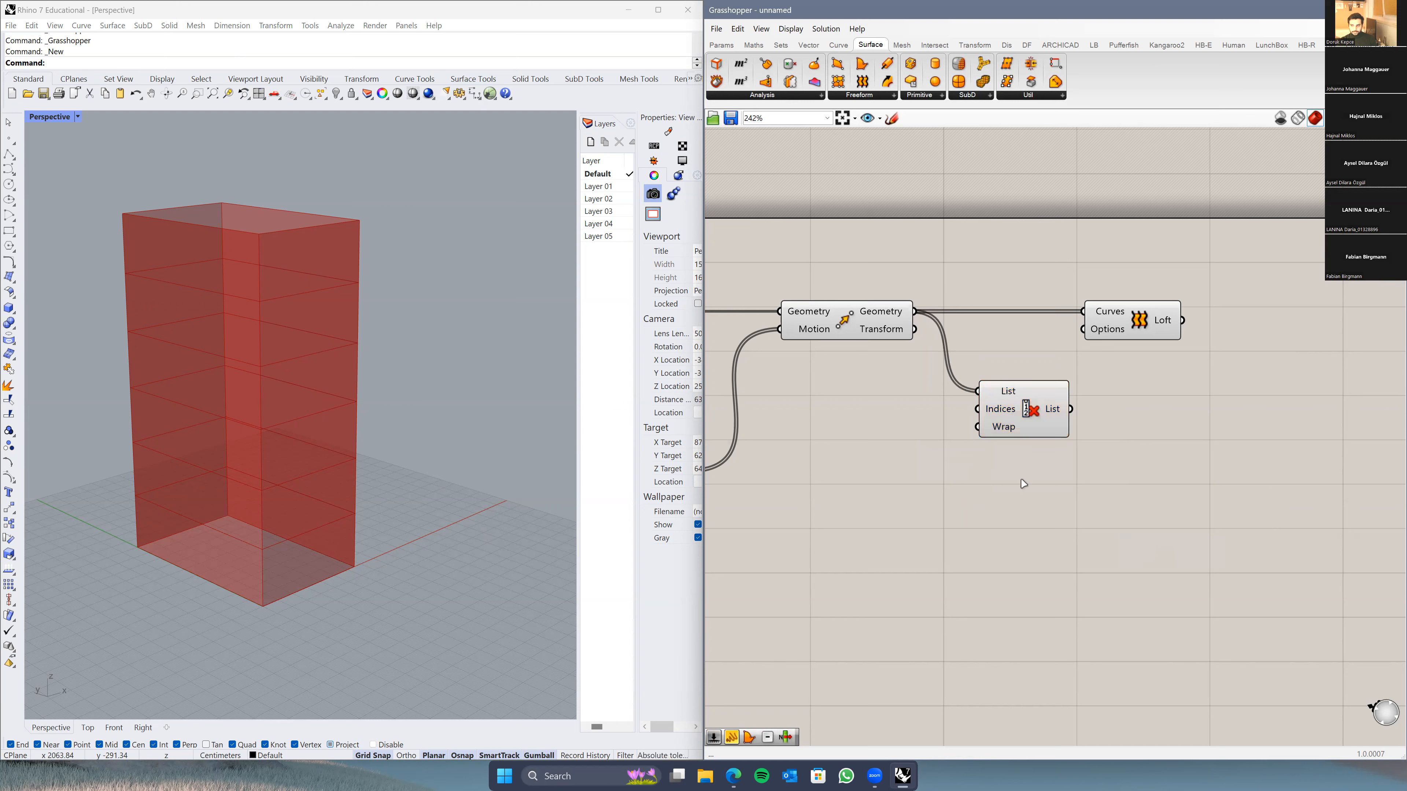
Step: Orbit the tower to check that the ground floor is dropped from the loft
{"action": "right_click_drag", "start_coordinate": [404, 527], "coordinate": [304, 532]}
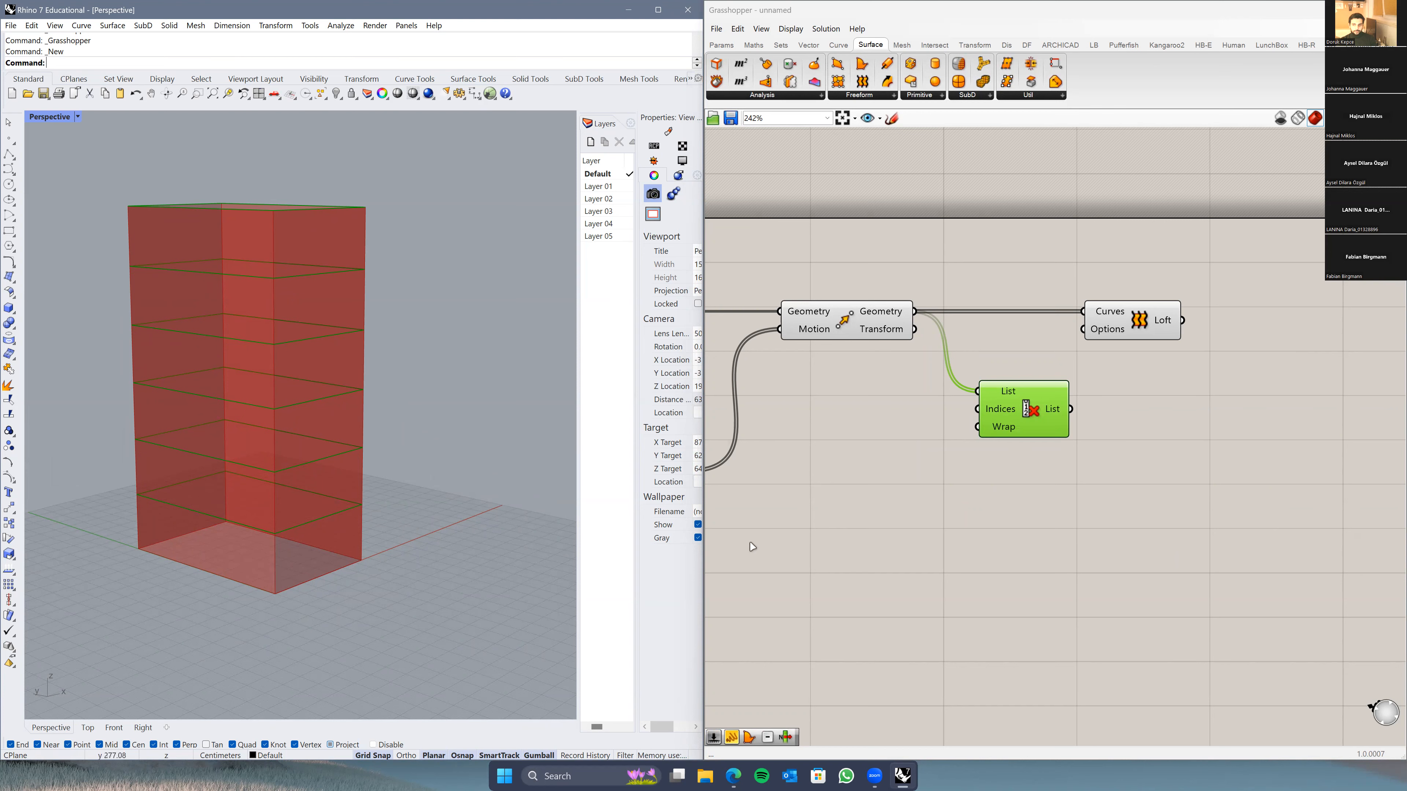
{"action": "right_click_drag", "start_coordinate": [1024, 440], "coordinate": [979, 474]}
{"action": "left_click_drag", "start_coordinate": [959, 421], "coordinate": [1038, 346]}
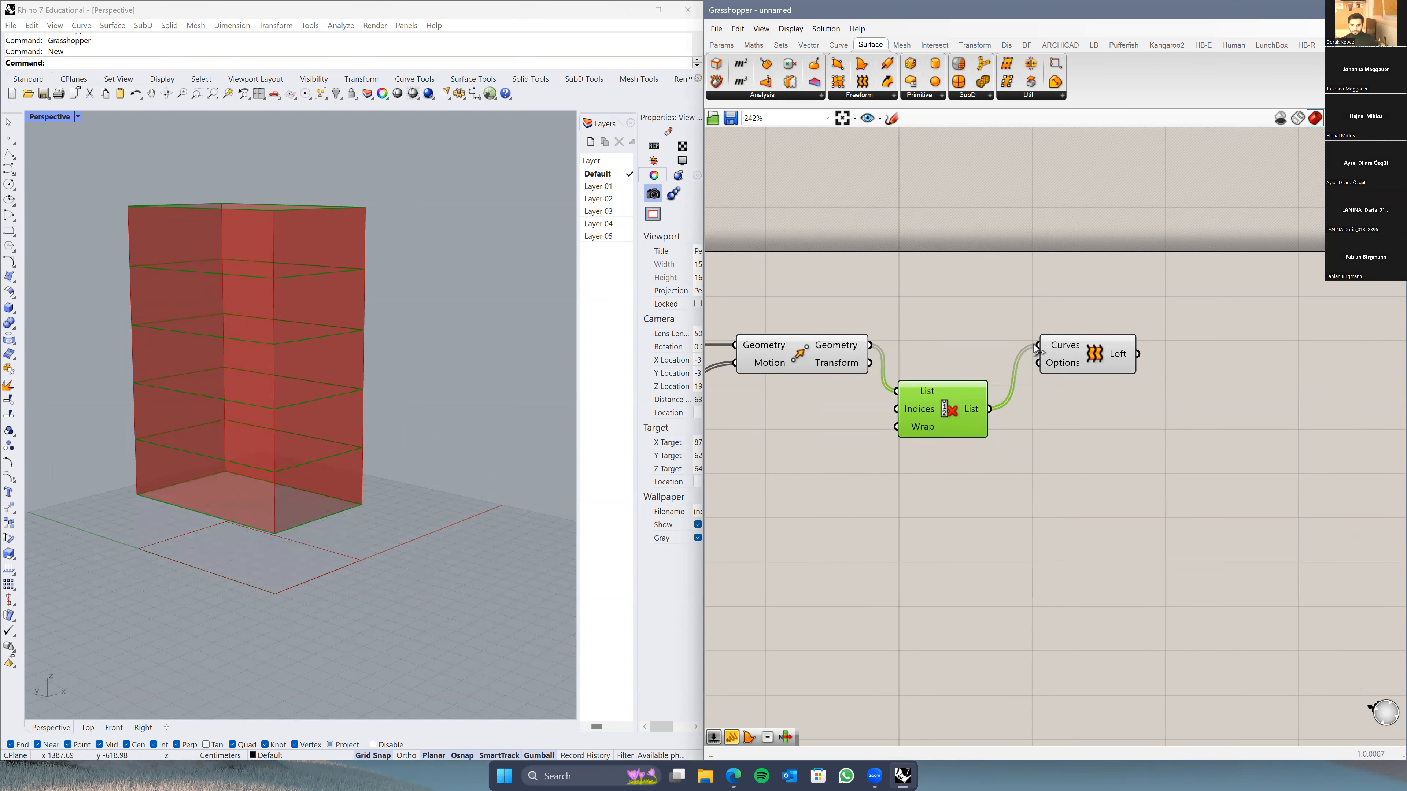
{"action": "left_click", "coordinate": [970, 492]}
{"action": "right_click_drag", "start_coordinate": [312, 455], "coordinate": [214, 388]}
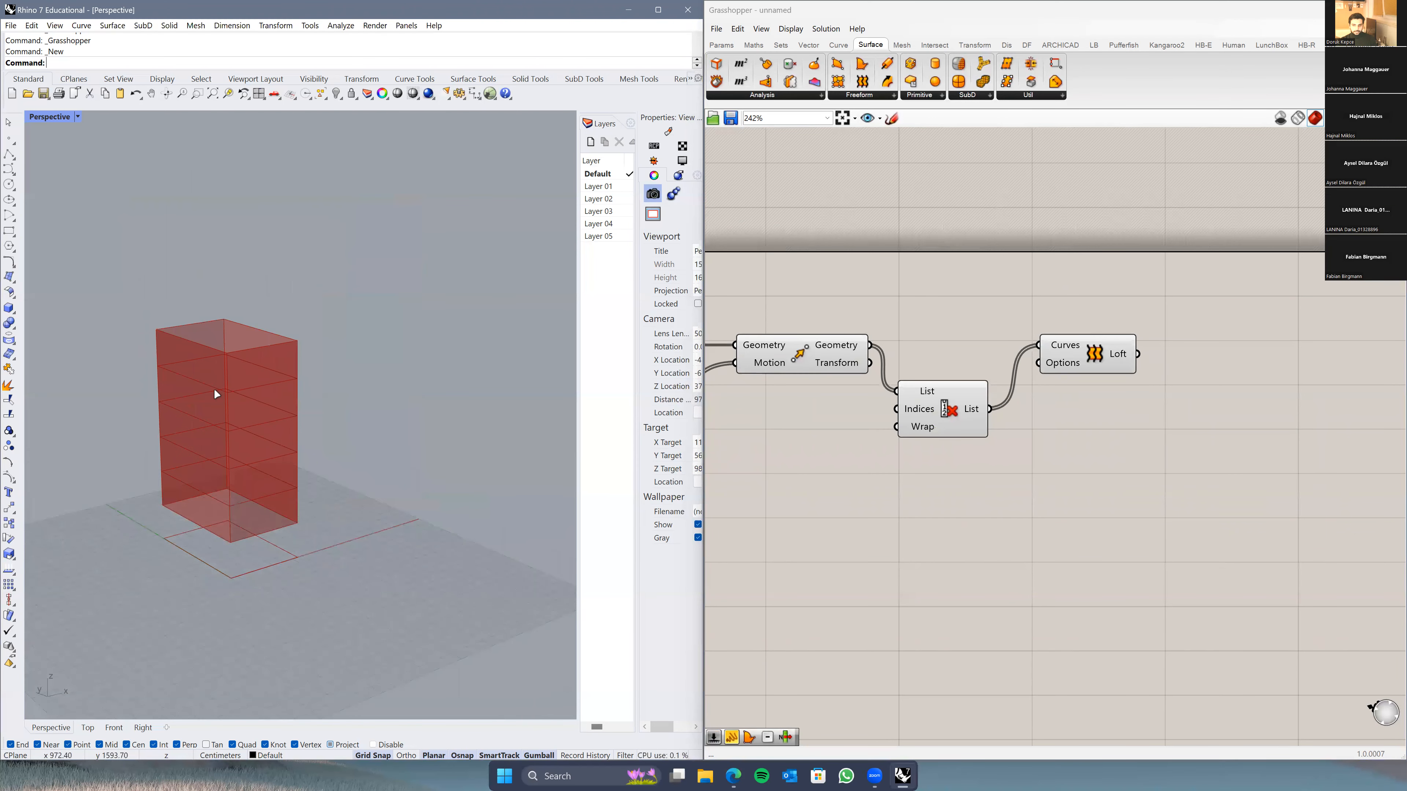
{"action": "scroll", "coordinate": [294, 522], "scroll_direction": "up", "scroll_amount": 3}
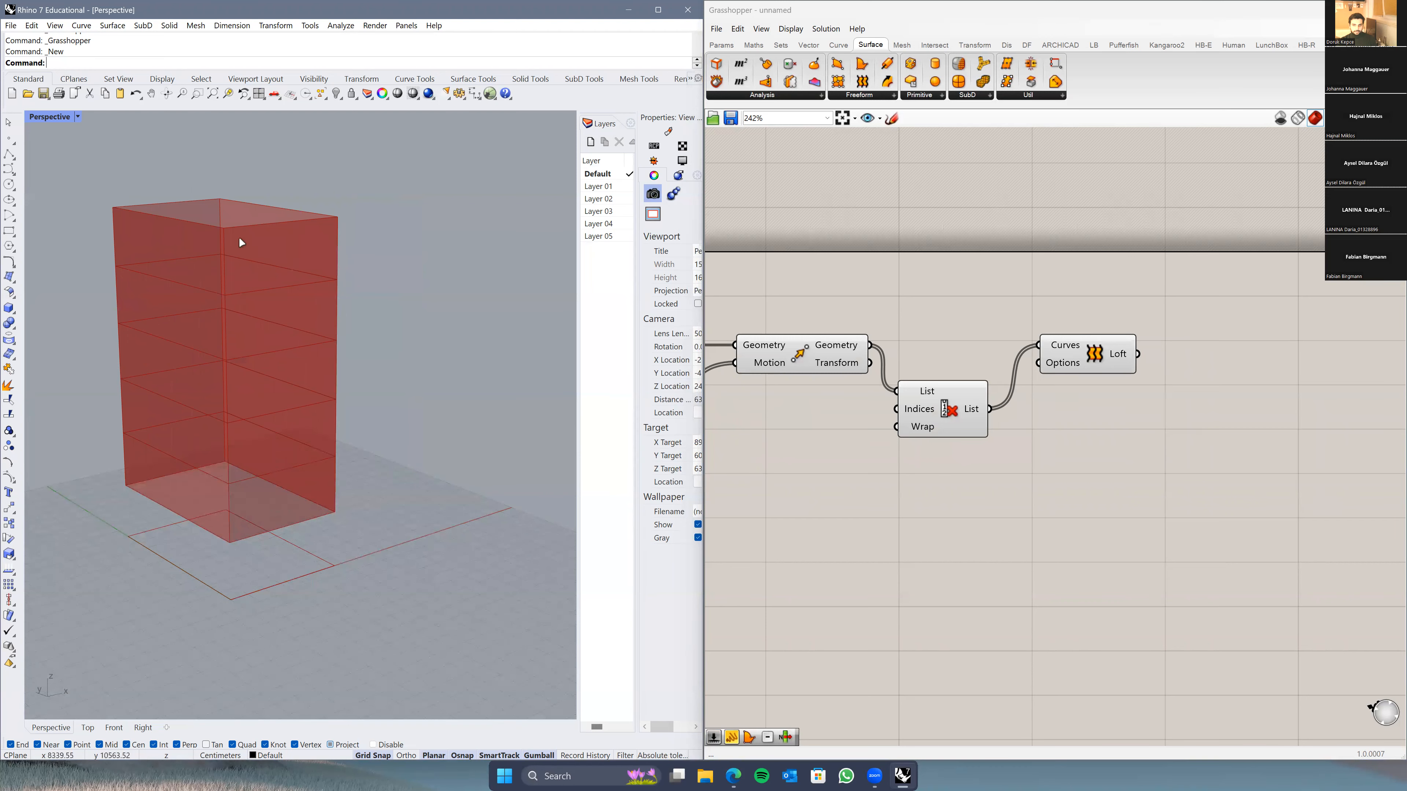
{"action": "right_click_drag", "start_coordinate": [248, 567], "coordinate": [263, 553]}
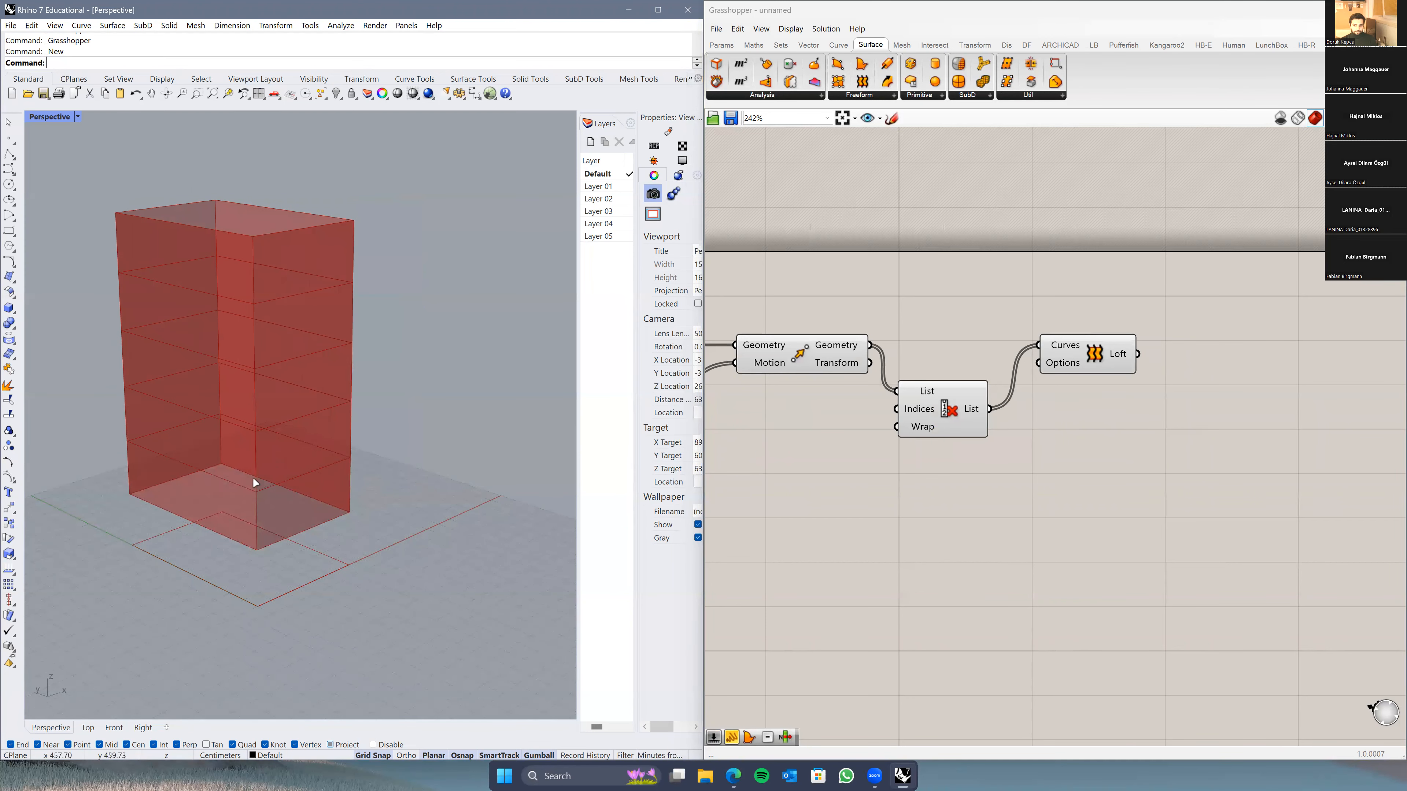
{"action": "scroll", "coordinate": [907, 483], "scroll_direction": "down", "scroll_amount": 1}
Step: Line up Cull Index and Loft with Move and review the red tower
{"action": "right_click_drag", "start_coordinate": [907, 482], "coordinate": [1005, 470]}
{"action": "left_click_drag", "start_coordinate": [1032, 412], "coordinate": [1036, 373]}
{"action": "right_click_drag", "start_coordinate": [1043, 439], "coordinate": [1019, 443]}
{"action": "left_click_drag", "start_coordinate": [1133, 375], "coordinate": [1137, 390]}
{"action": "left_click", "coordinate": [1054, 464]}
{"action": "right_click_drag", "start_coordinate": [226, 543], "coordinate": [274, 518]}
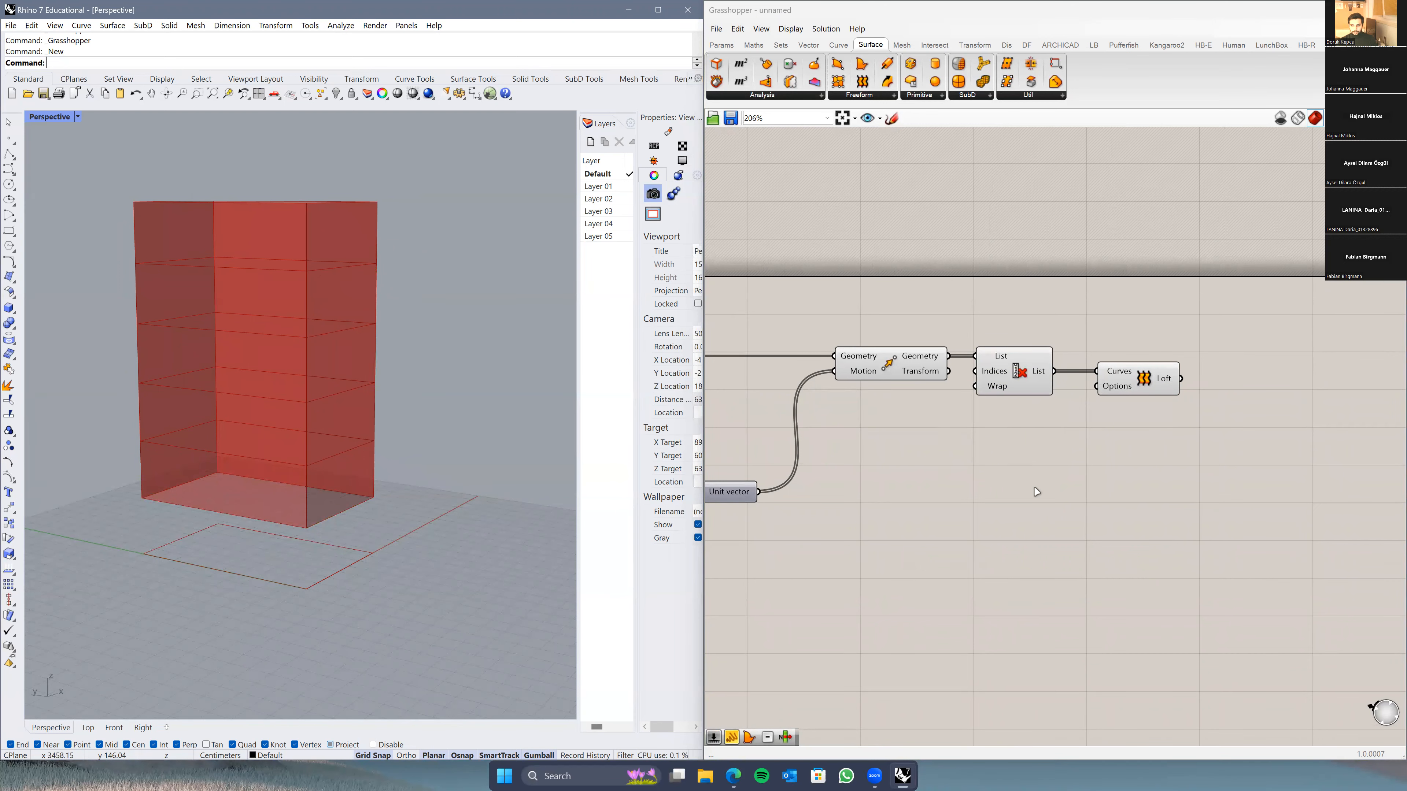
{"action": "right_click_drag", "start_coordinate": [1035, 491], "coordinate": [941, 490]}
{"action": "left_click_drag", "start_coordinate": [1037, 382], "coordinate": [1027, 383]}
{"action": "left_click", "coordinate": [983, 480]}
{"action": "right_click_drag", "start_coordinate": [984, 481], "coordinate": [988, 451]}
{"action": "scroll", "coordinate": [989, 454], "scroll_direction": "down", "scroll_amount": 3}
{"action": "right_click_drag", "start_coordinate": [367, 465], "coordinate": [410, 486]}
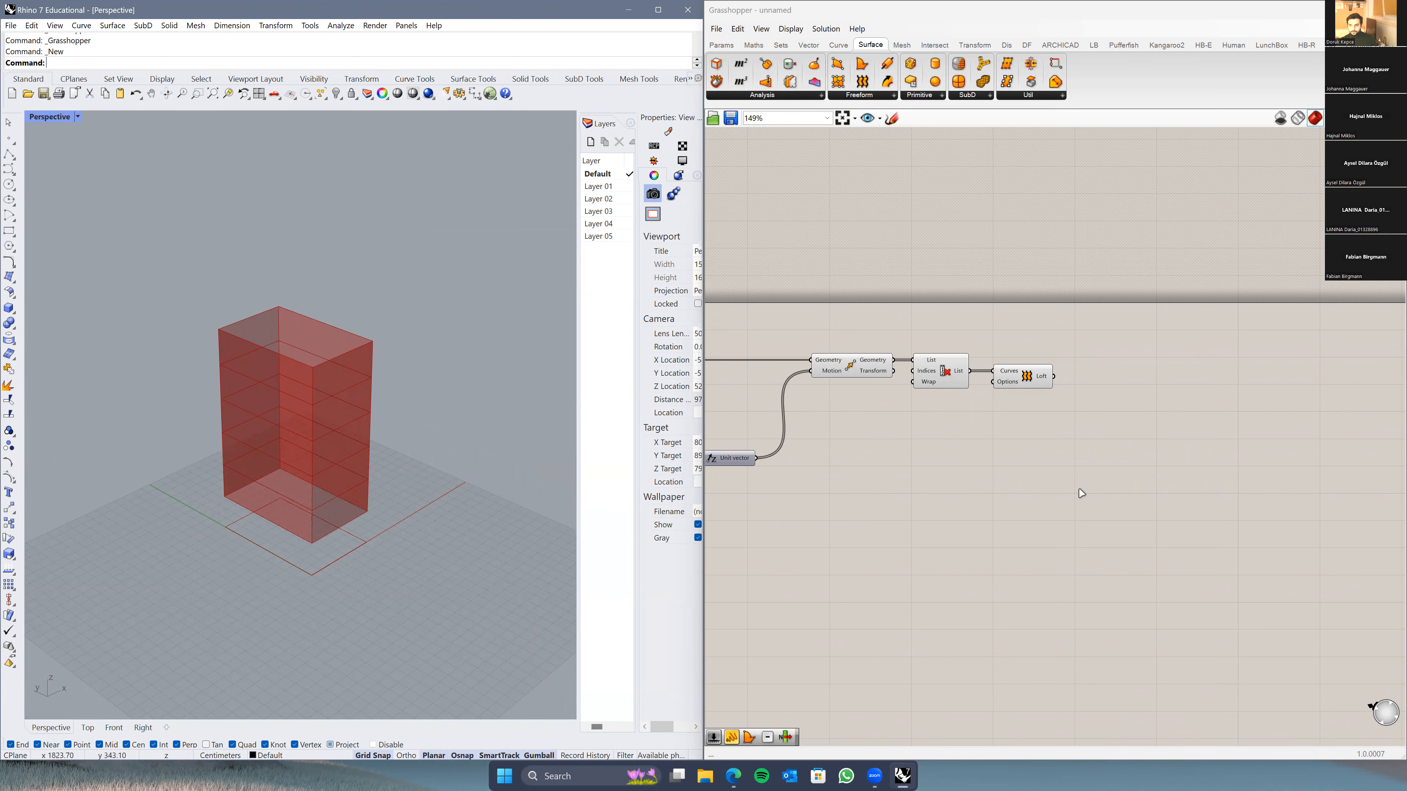
{"action": "right_click_drag", "start_coordinate": [969, 484], "coordinate": [991, 458]}
Step: Add a Boundary Surfaces component to the canvas
{"action": "scroll", "coordinate": [966, 454], "scroll_direction": "up", "scroll_amount": 3}
{"action": "double_click", "coordinate": [940, 437]}
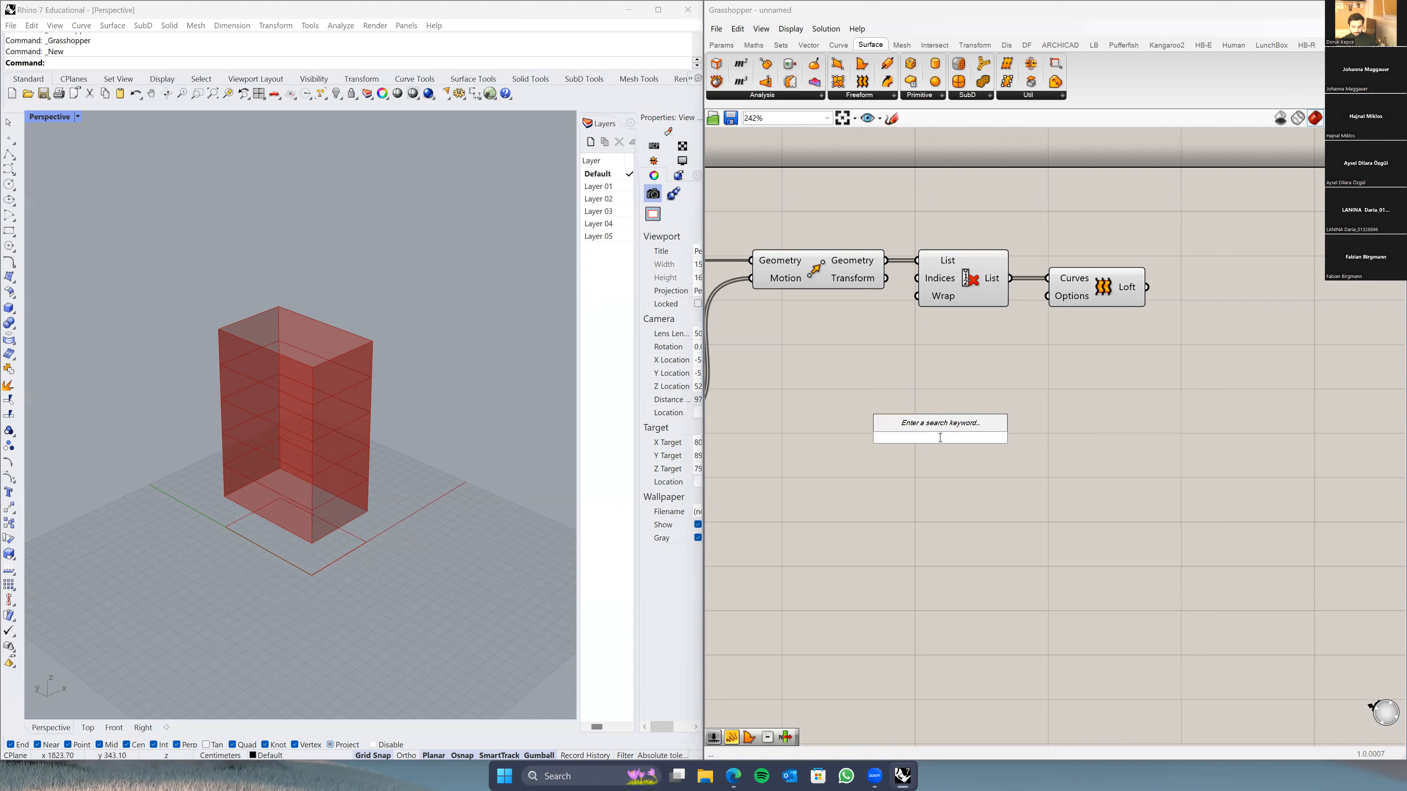
{"action": "type", "text": "boubndar"}
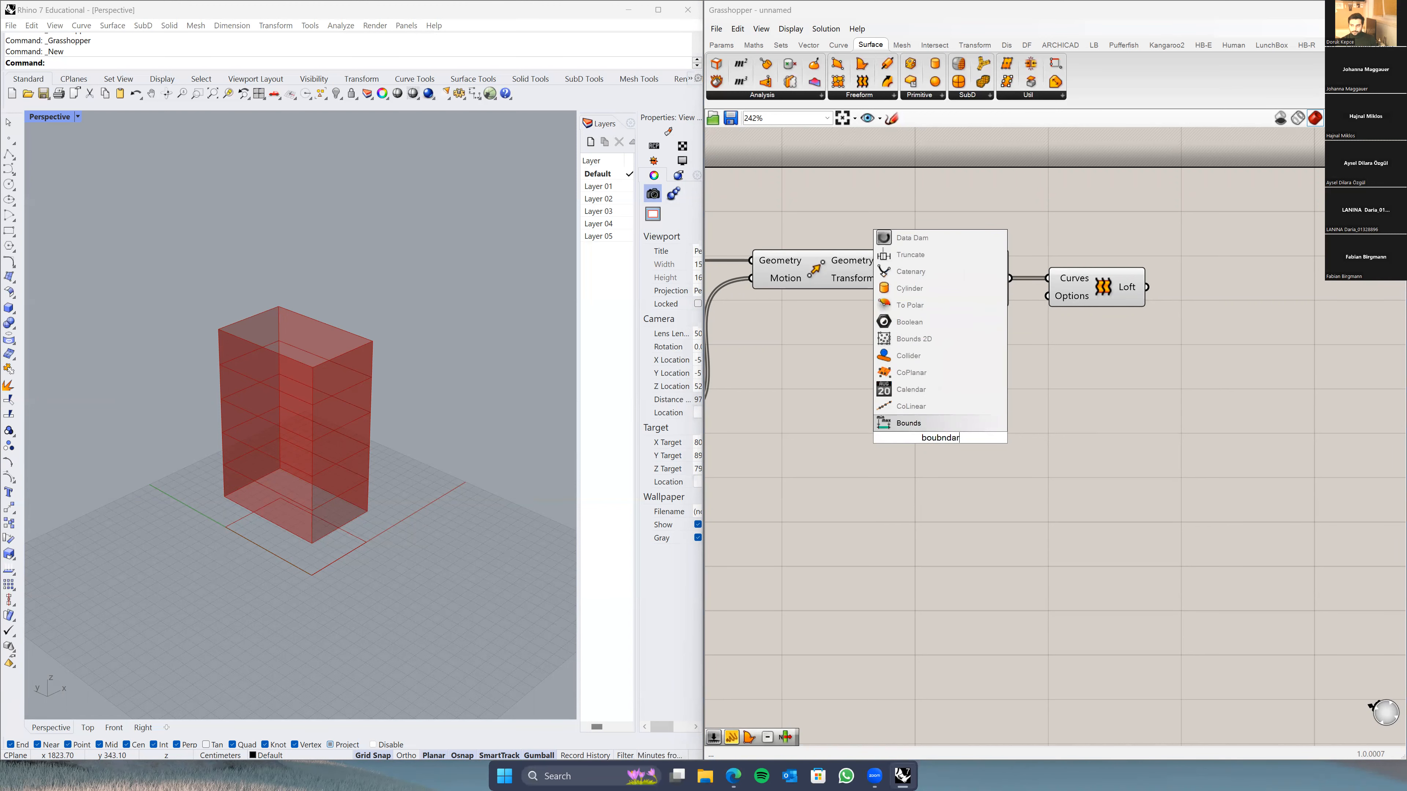
{"action": "key", "text": "BackSpace"}
{"action": "key", "text": "BackSpace"}
{"action": "type", "text": "ndary surfaces"}
{"action": "key", "text": "Return"}
Step: Wire the Transform's moved rectangles into Boundary Surfaces Edges and view the resulting floor slabs
{"action": "left_click_drag", "start_coordinate": [989, 438], "coordinate": [1029, 434]}
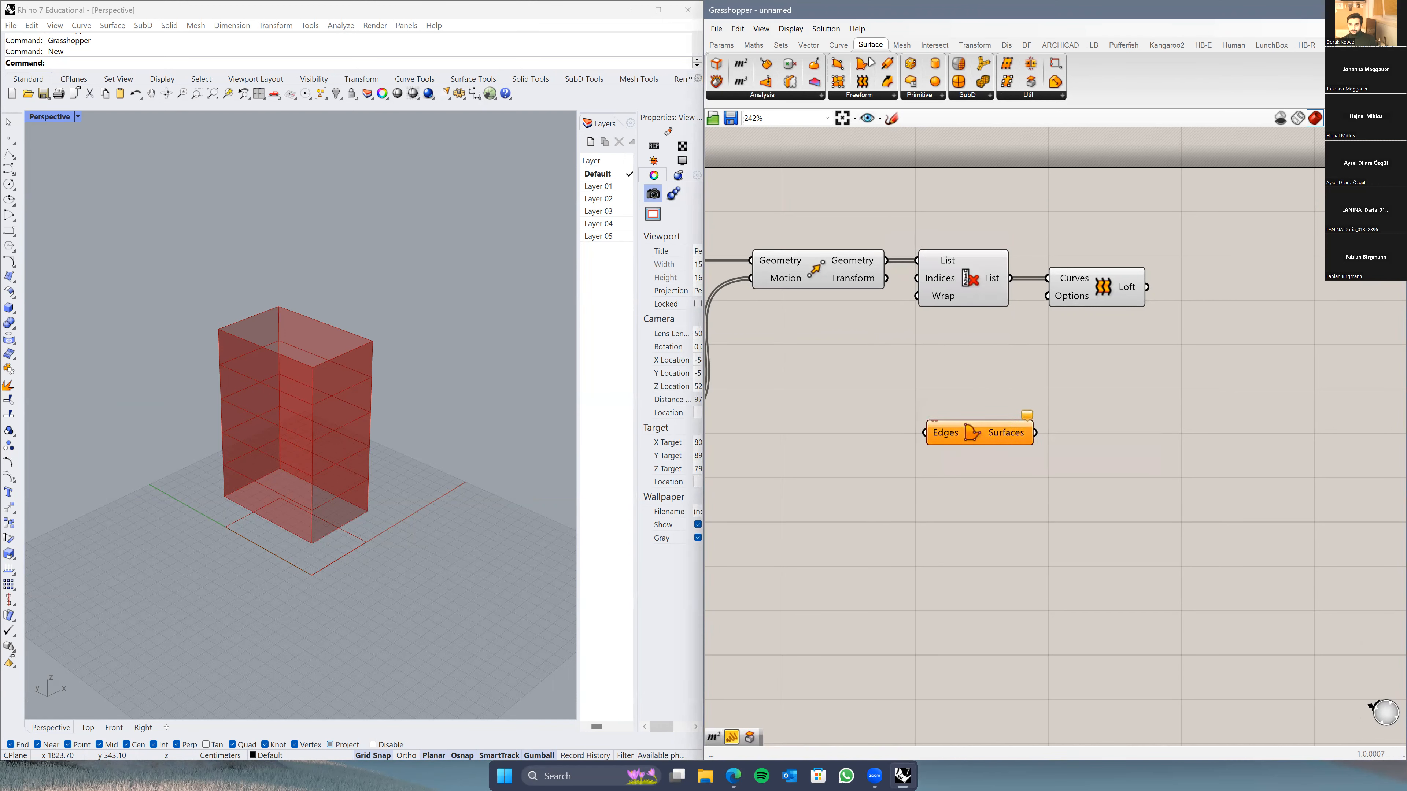
{"action": "left_click", "coordinate": [860, 96]}
{"action": "left_click_drag", "start_coordinate": [917, 447], "coordinate": [944, 440]}
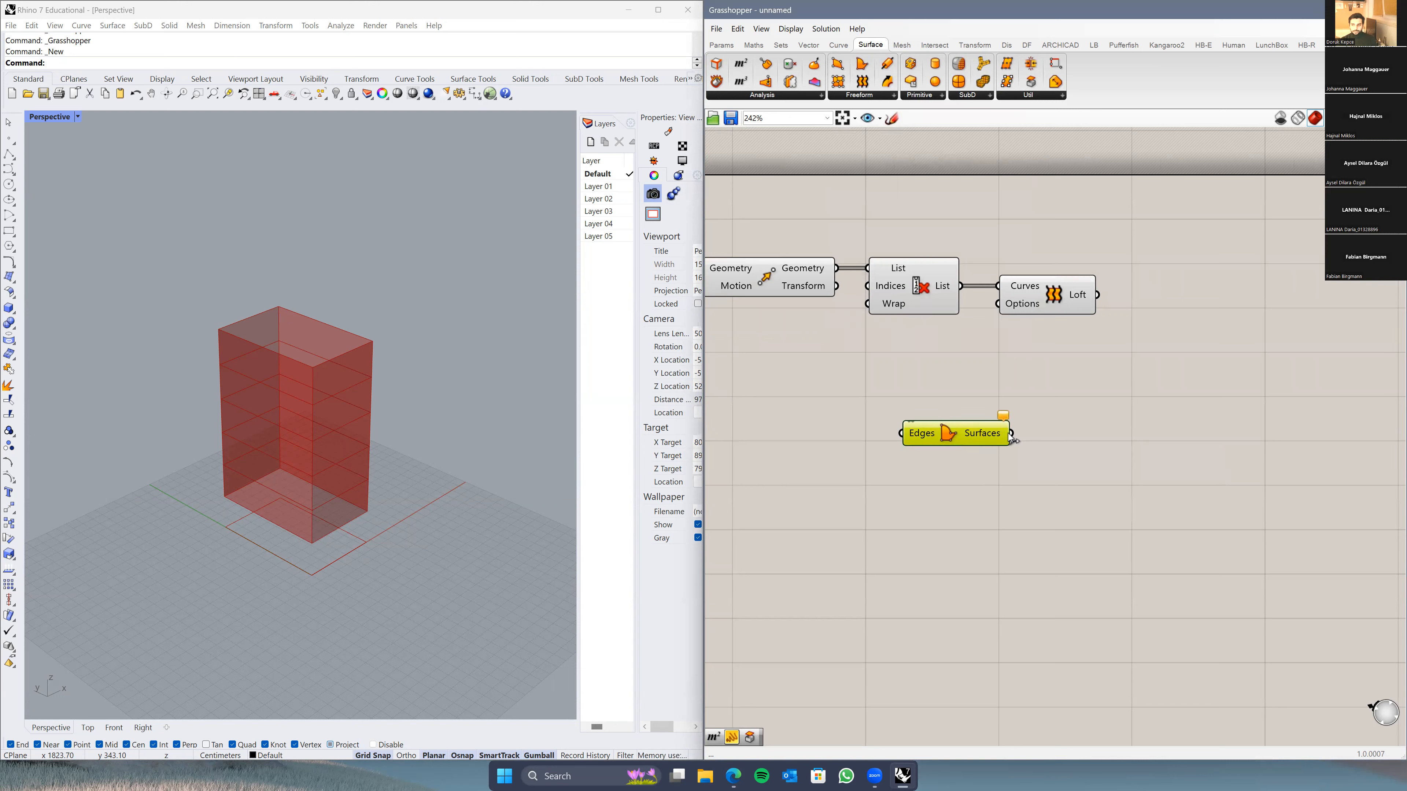
{"action": "left_click_drag", "start_coordinate": [836, 268], "coordinate": [922, 413]}
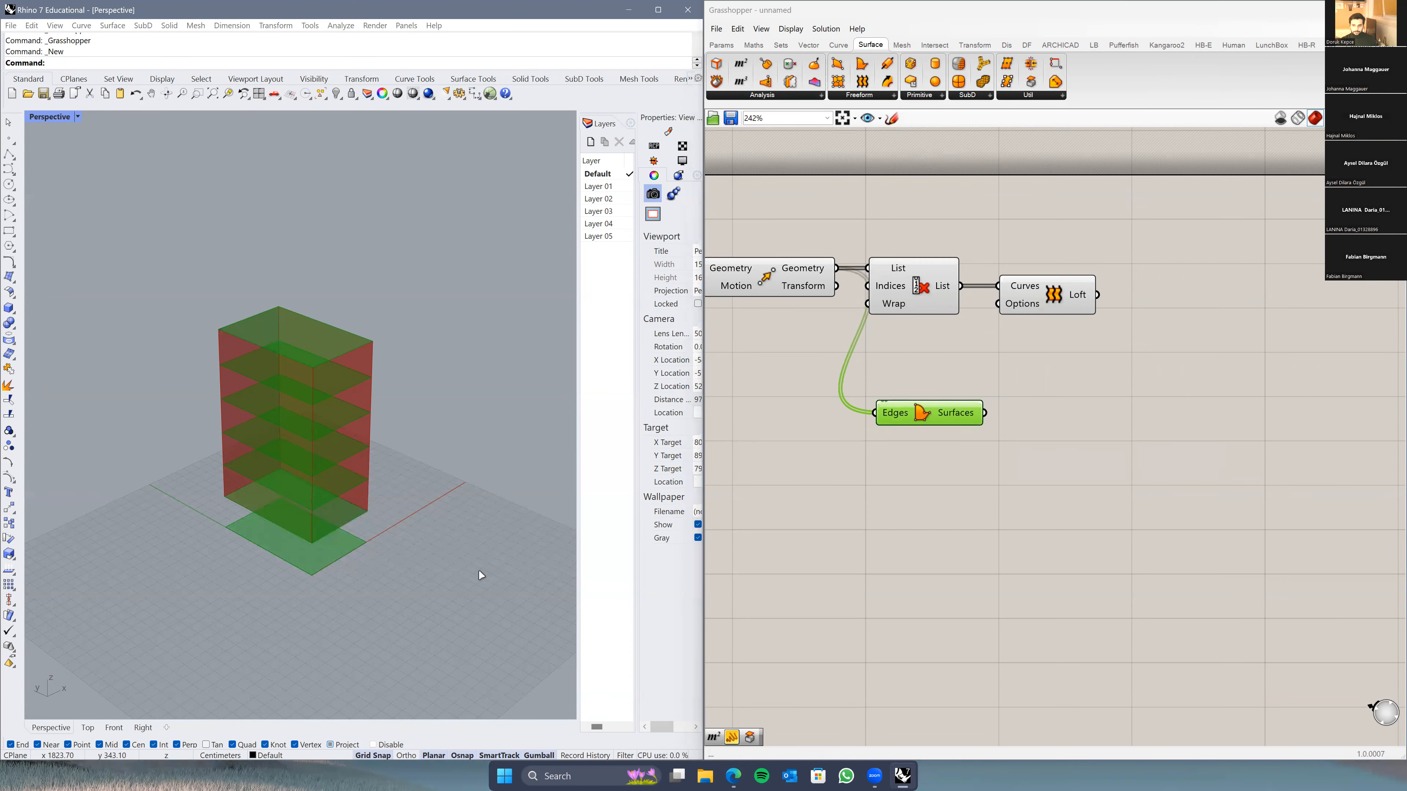
{"action": "scroll", "coordinate": [435, 527], "scroll_direction": "up", "scroll_amount": 5}
{"action": "right_click_drag", "start_coordinate": [357, 531], "coordinate": [358, 578]}
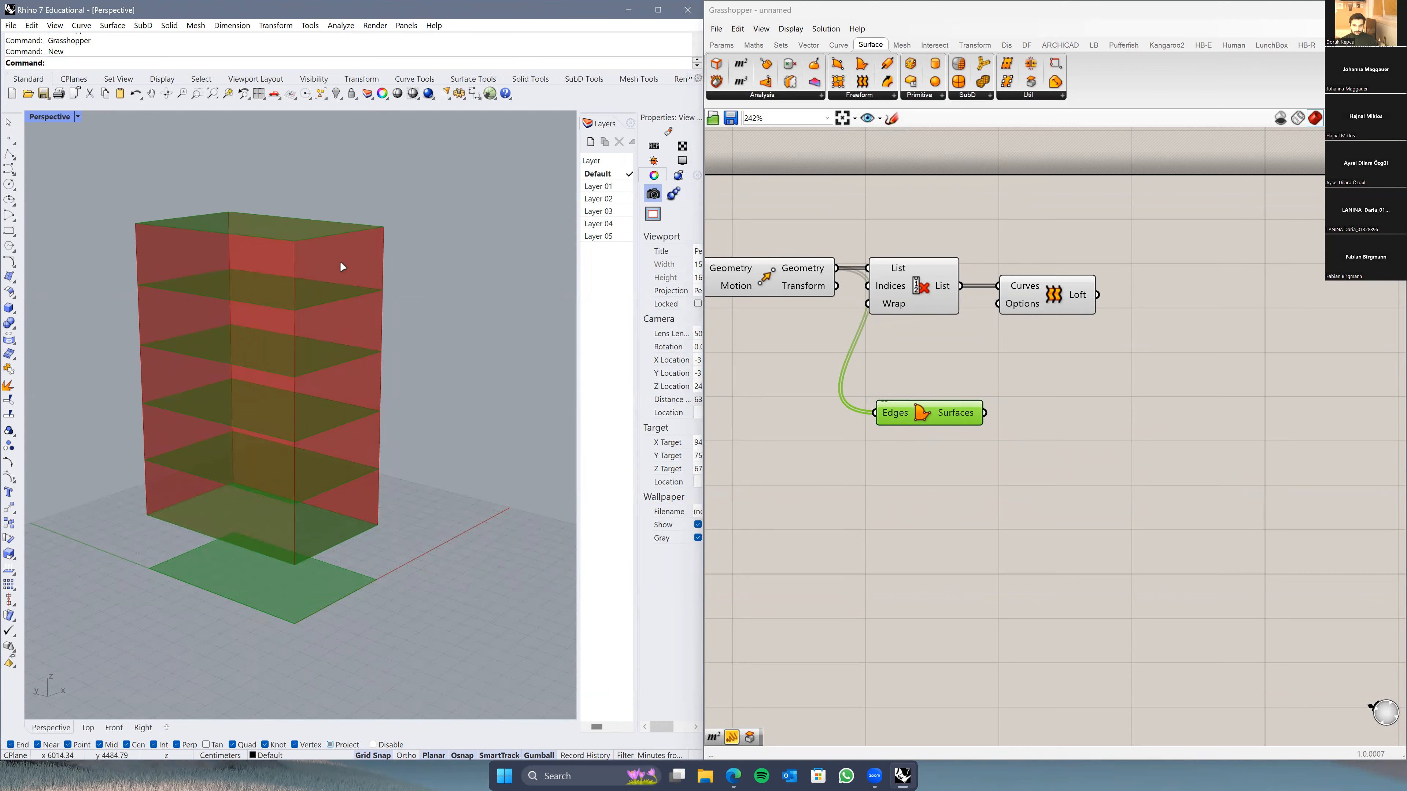
{"action": "left_click", "coordinate": [938, 478]}
{"action": "scroll", "coordinate": [293, 591], "scroll_direction": "up", "scroll_amount": 5}
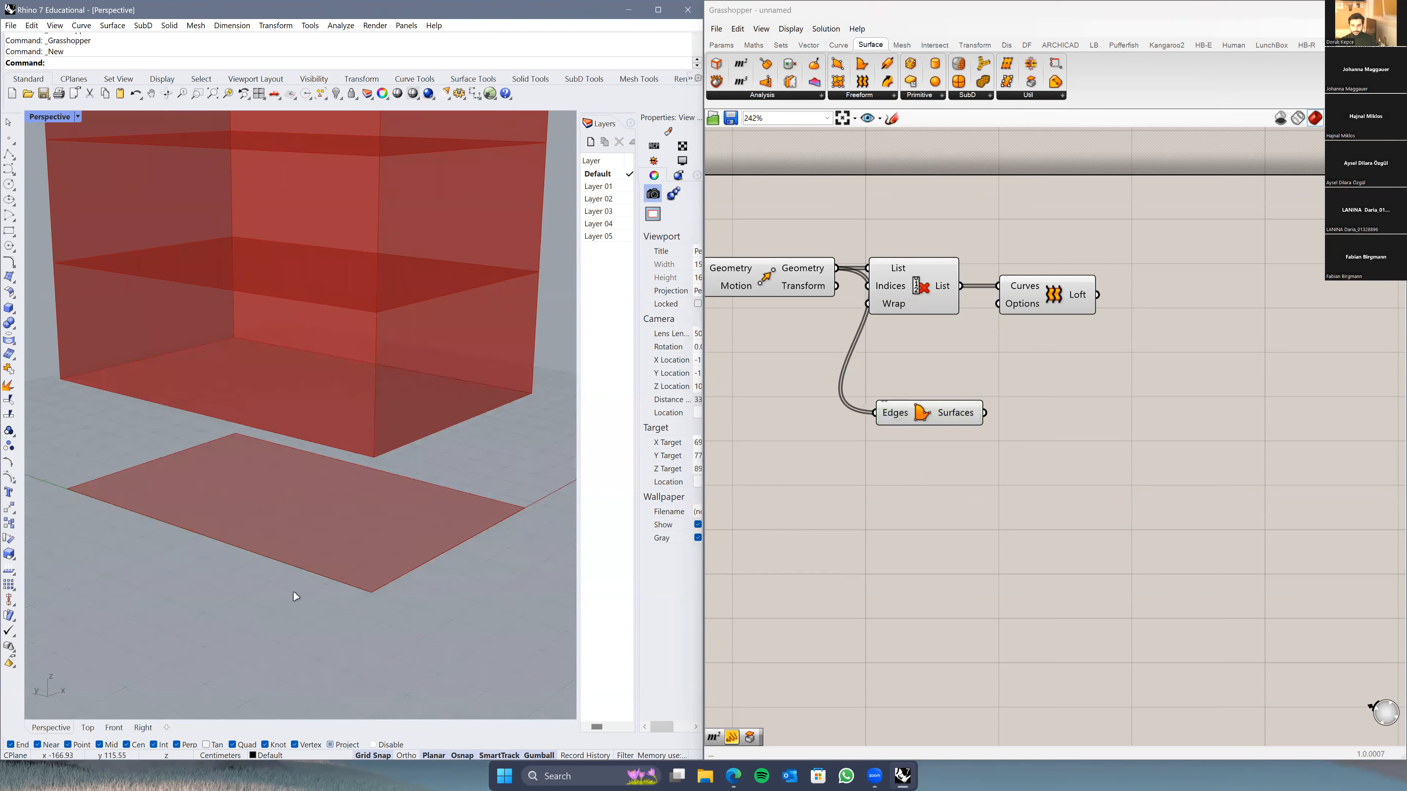
{"action": "scroll", "coordinate": [479, 531], "scroll_direction": "down", "scroll_amount": 6}
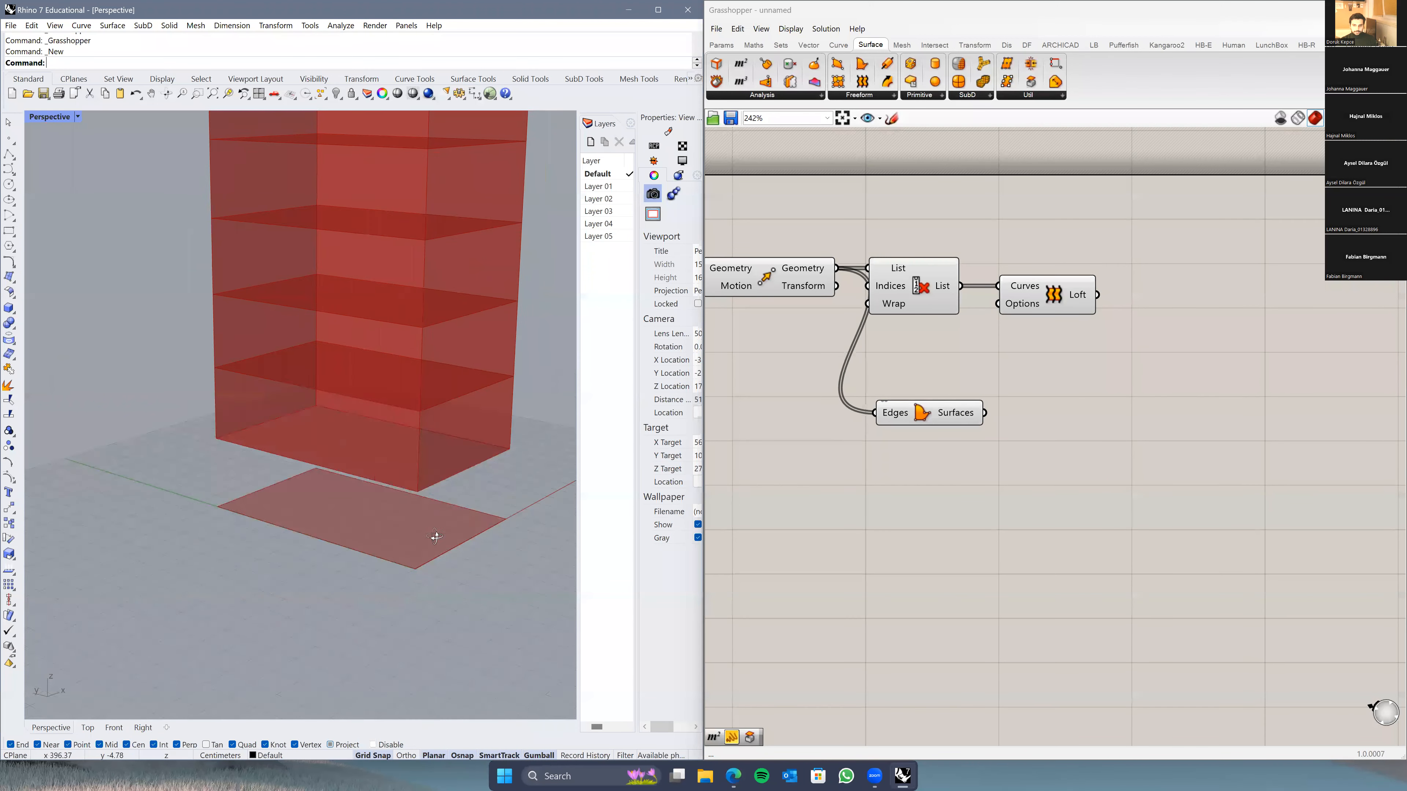
{"action": "right_click_drag", "start_coordinate": [514, 529], "coordinate": [335, 555], "text": "shift"}
{"action": "right_click_drag", "start_coordinate": [1068, 433], "coordinate": [970, 466]}
Step: Place an Extrude component beside Boundary Surfaces via the 'extrus' search
{"action": "double_click", "coordinate": [970, 467]}
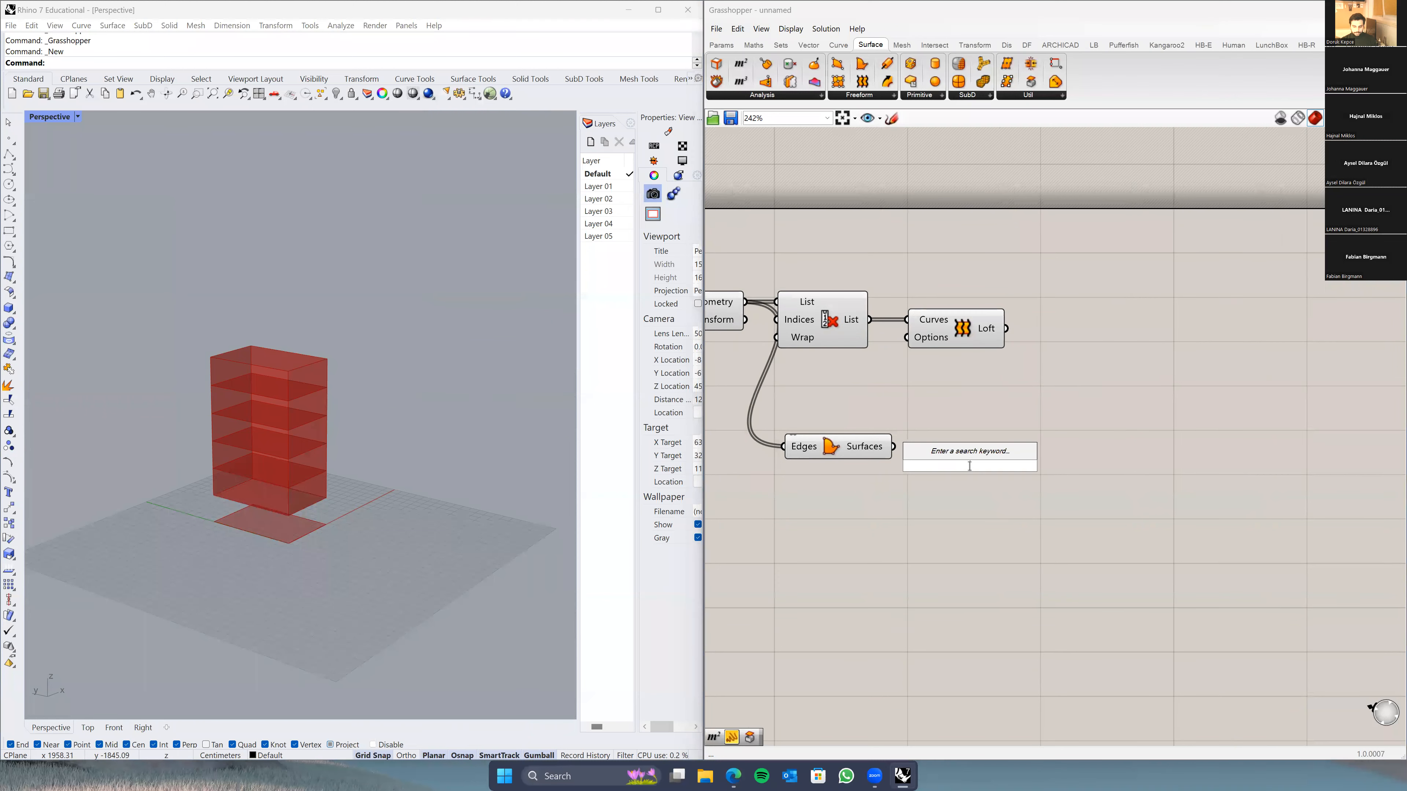
{"action": "type", "text": "extrus"}
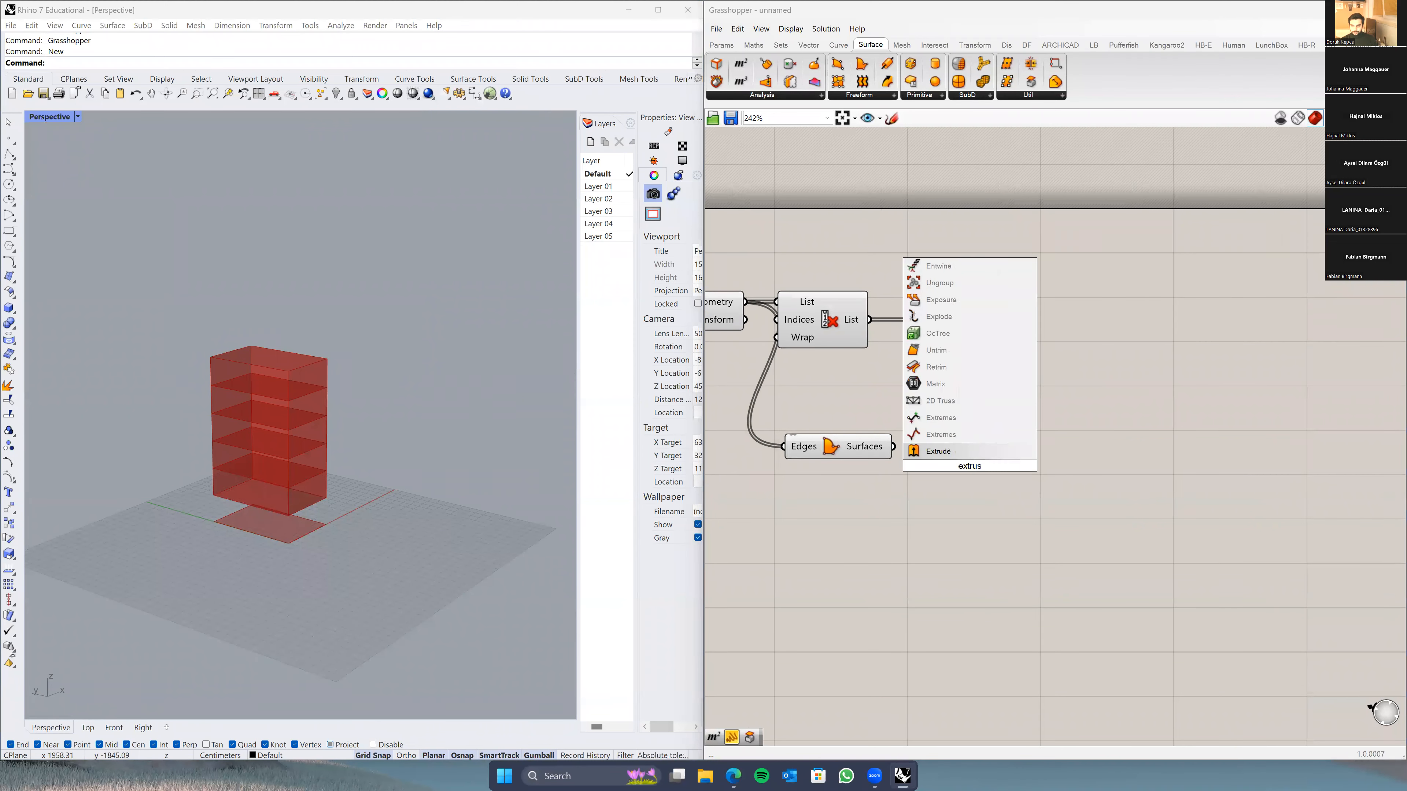
{"action": "key", "text": "Return"}
{"action": "left_click_drag", "start_coordinate": [969, 468], "coordinate": [1083, 438]}
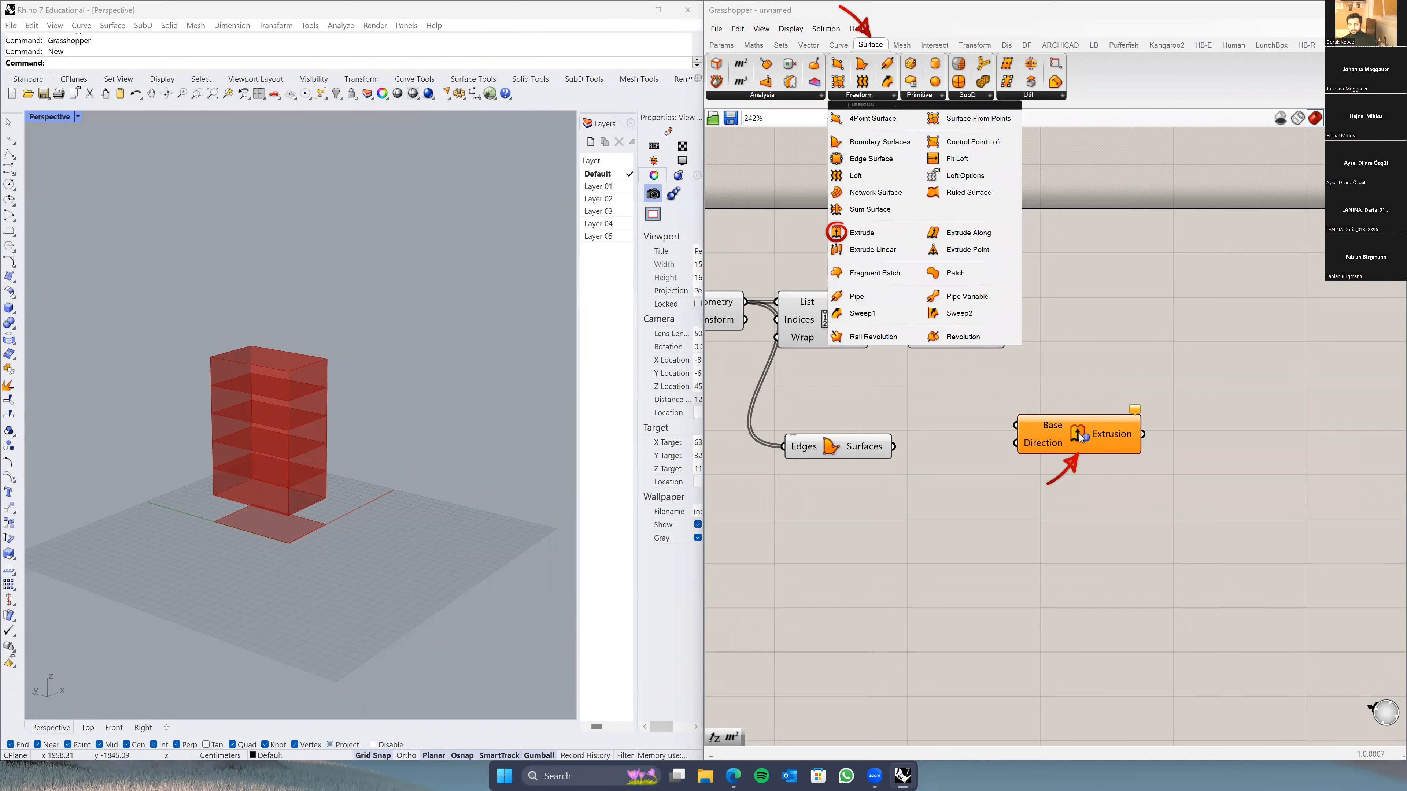
{"action": "left_click", "coordinate": [1044, 441]}
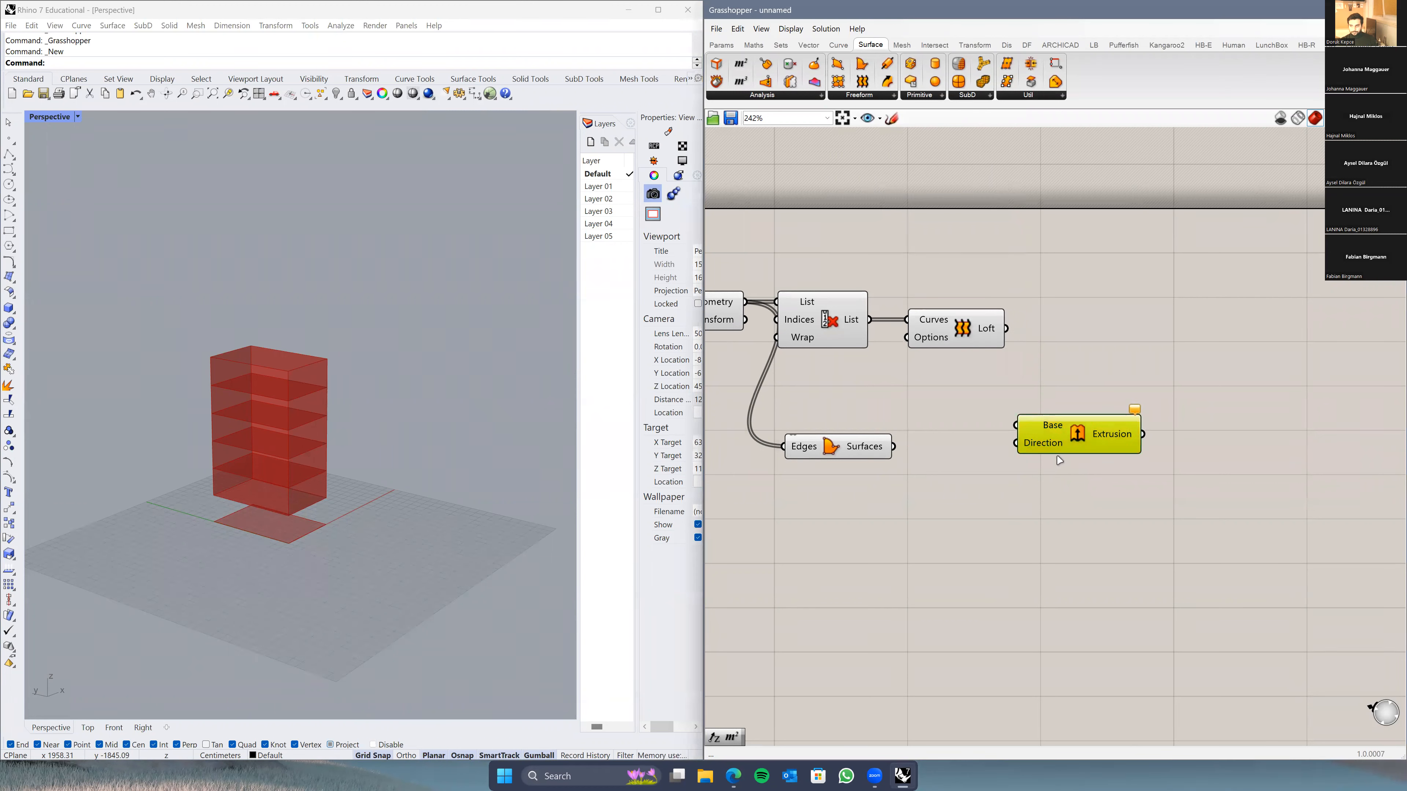
{"action": "scroll", "coordinate": [1035, 466], "scroll_direction": "up", "scroll_amount": 2}
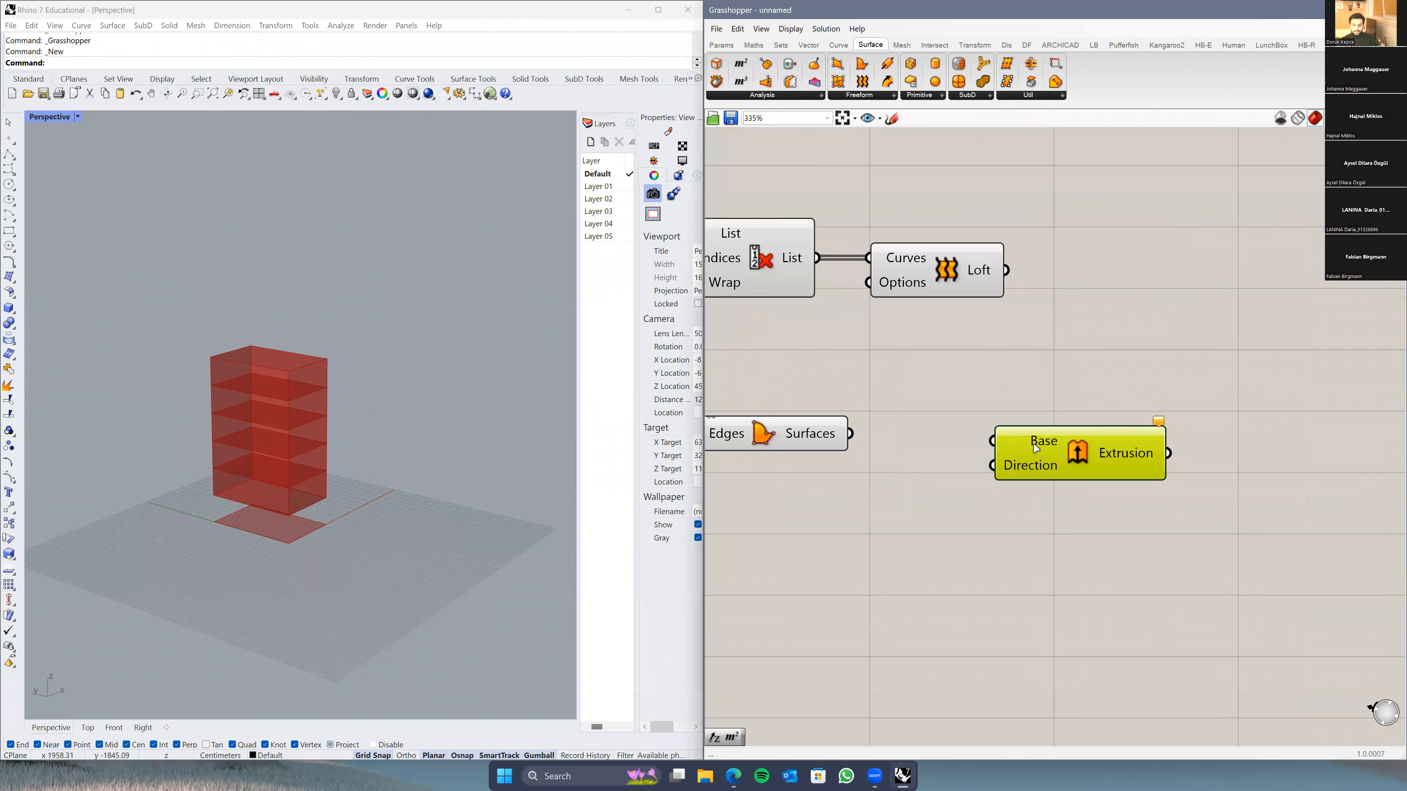
Step: Connect the Boundary Surfaces output to the Extrude component's Base input
{"action": "mouse_move", "coordinate": [1036, 448]}
{"action": "left_click_drag", "start_coordinate": [850, 434], "coordinate": [1042, 441]}
{"action": "right_click_drag", "start_coordinate": [928, 523], "coordinate": [954, 508]}
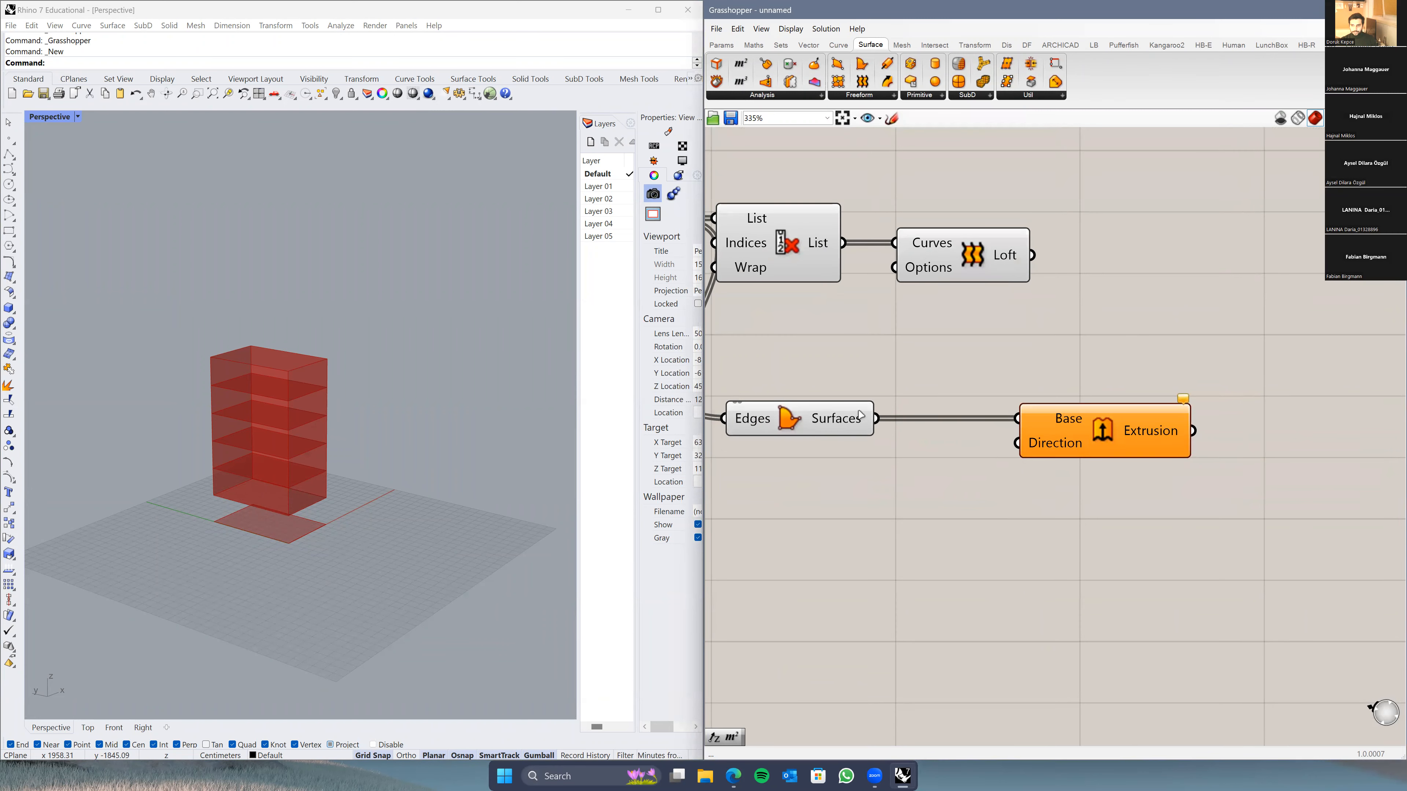
{"action": "mouse_move", "coordinate": [1041, 447]}
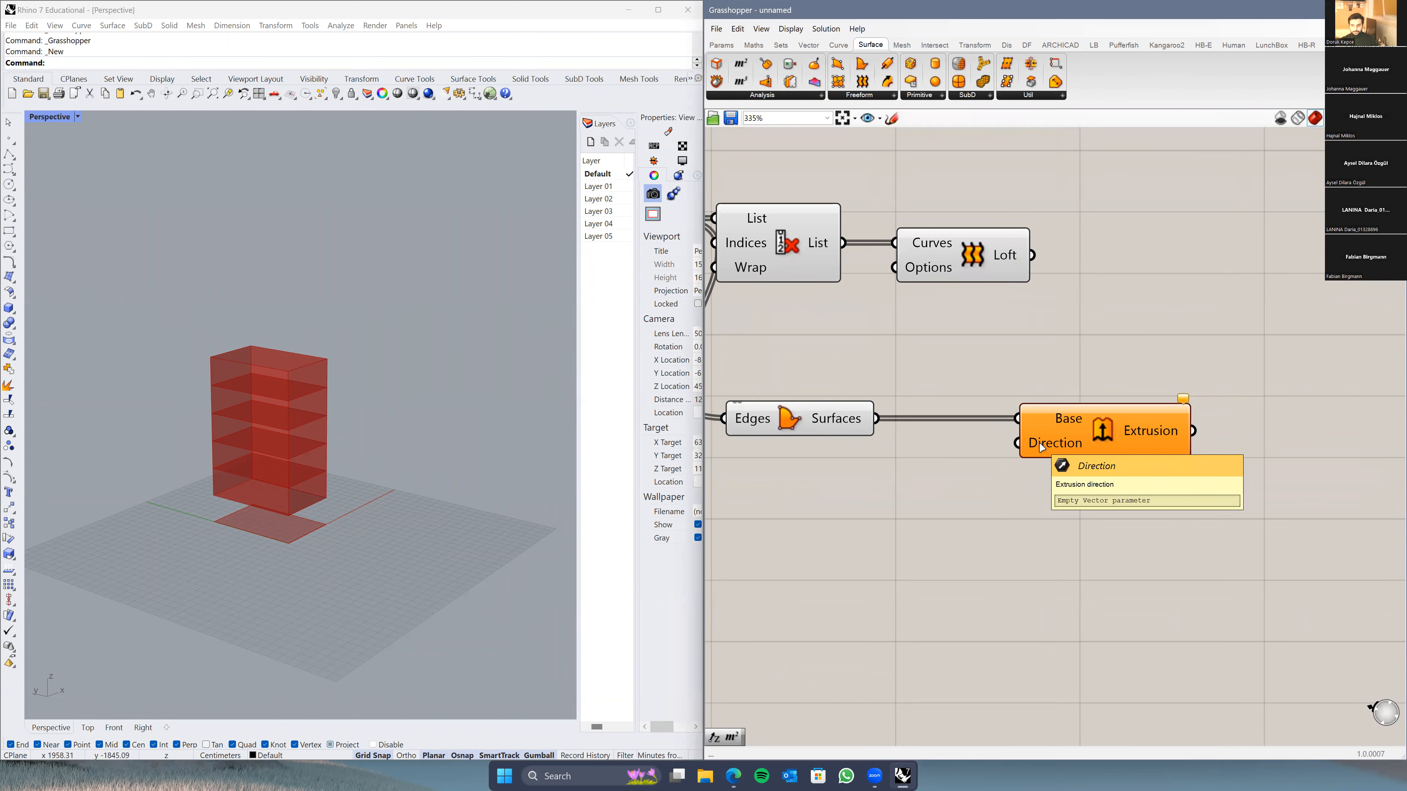
{"action": "scroll", "coordinate": [914, 506], "scroll_direction": "down", "scroll_amount": 2}
{"action": "right_click_drag", "start_coordinate": [913, 506], "coordinate": [1173, 496]}
{"action": "scroll", "coordinate": [946, 526], "scroll_direction": "down", "scroll_amount": 2}
{"action": "right_click_drag", "start_coordinate": [945, 525], "coordinate": [1150, 474]}
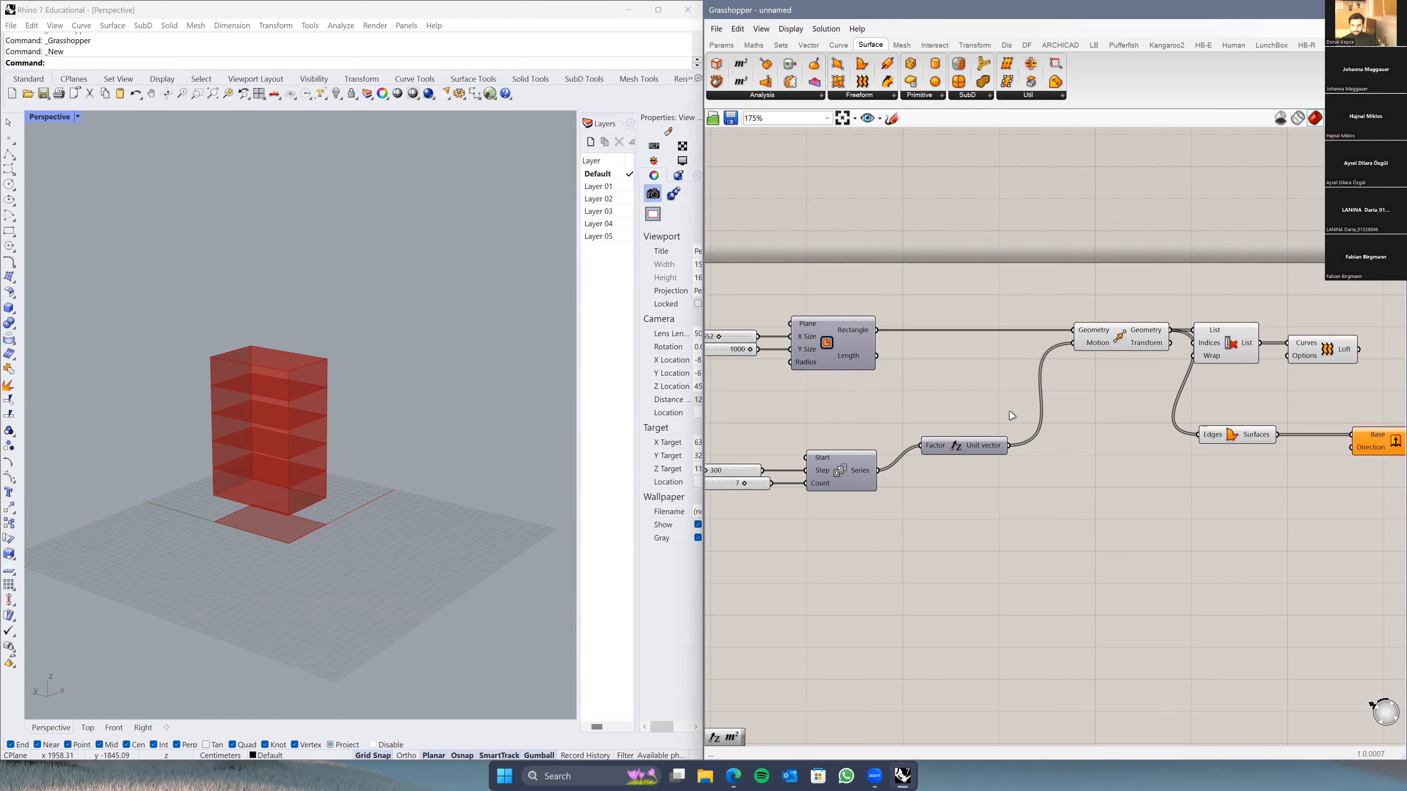
{"action": "right_click_drag", "start_coordinate": [1027, 457], "coordinate": [746, 422]}
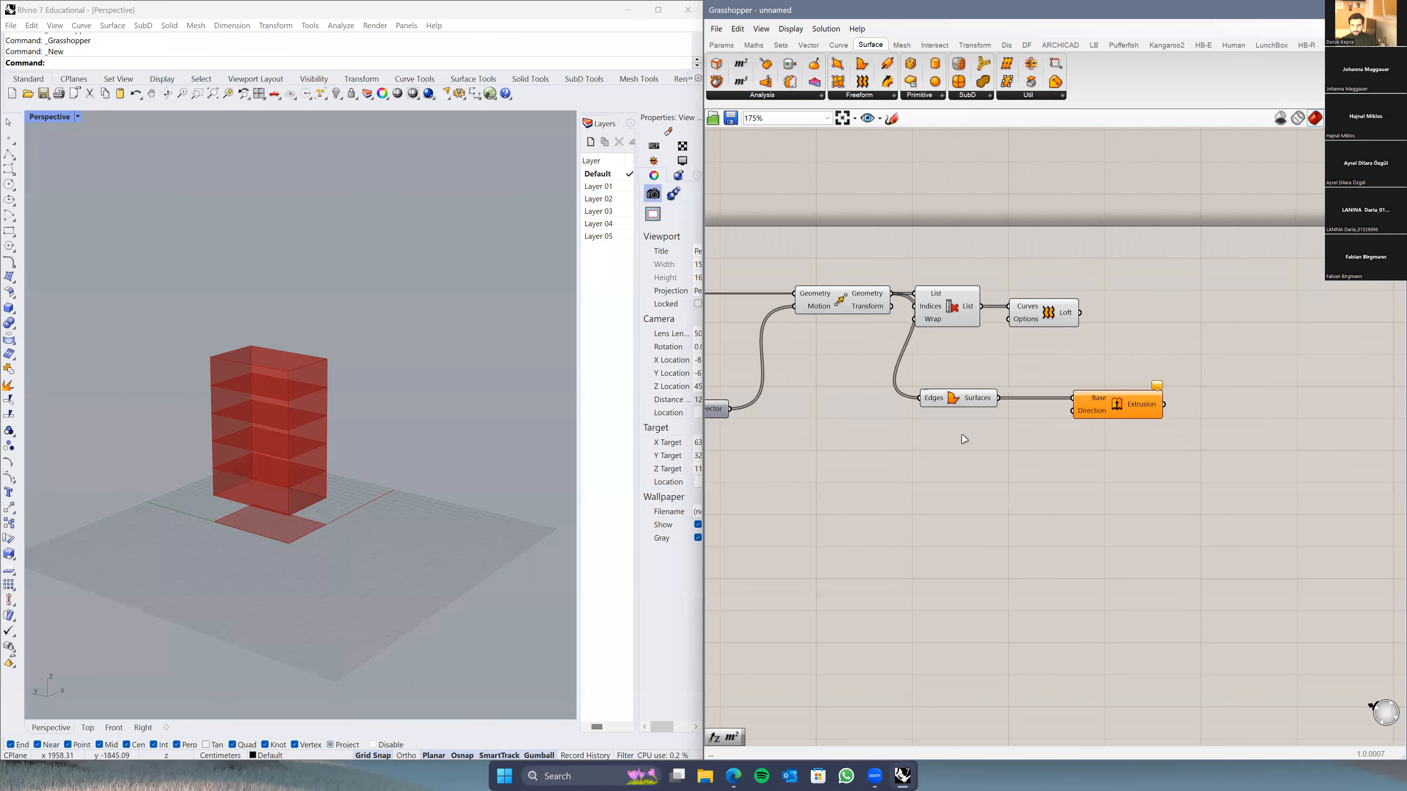
{"action": "scroll", "coordinate": [1044, 451], "scroll_direction": "up", "scroll_amount": 3}
Step: Add a Unit Z vector and wire it into the Extrusion's Direction input
{"action": "double_click", "coordinate": [980, 436]}
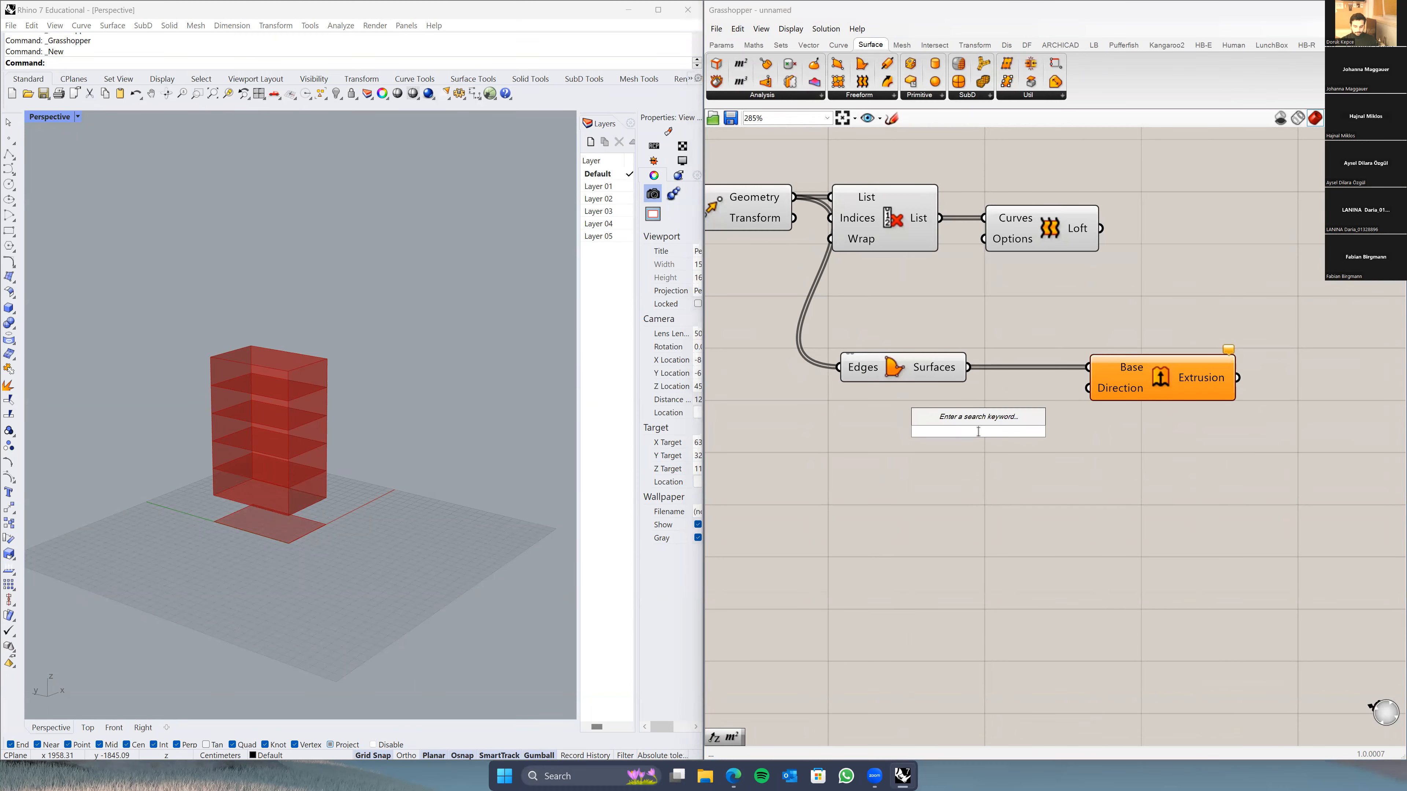
{"action": "type", "text": "unit z"}
{"action": "key", "text": "Return"}
{"action": "left_click_drag", "start_coordinate": [1051, 432], "coordinate": [1088, 389]}
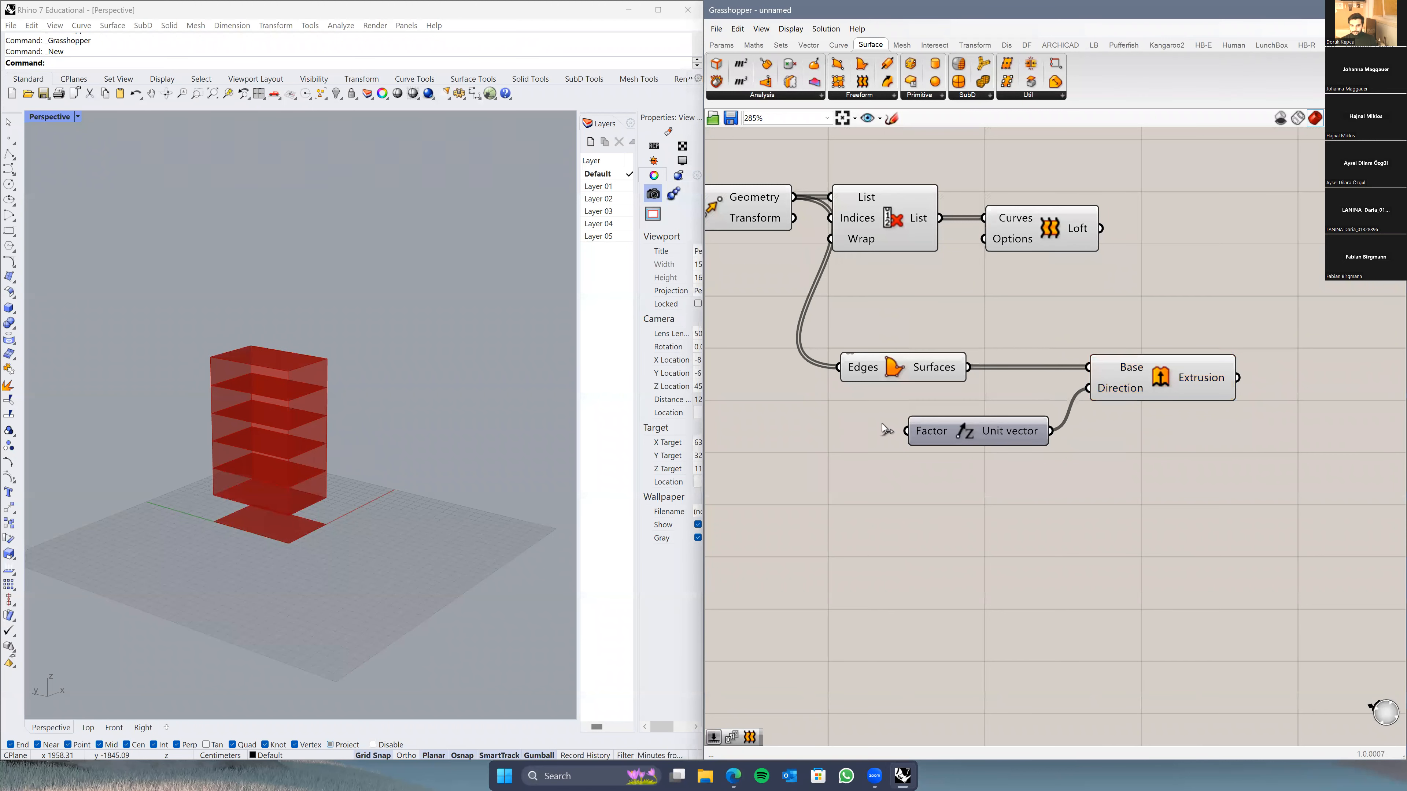
{"action": "right_click_drag", "start_coordinate": [932, 505], "coordinate": [1020, 508]}
{"action": "left_click_drag", "start_coordinate": [1037, 445], "coordinate": [1016, 447]}
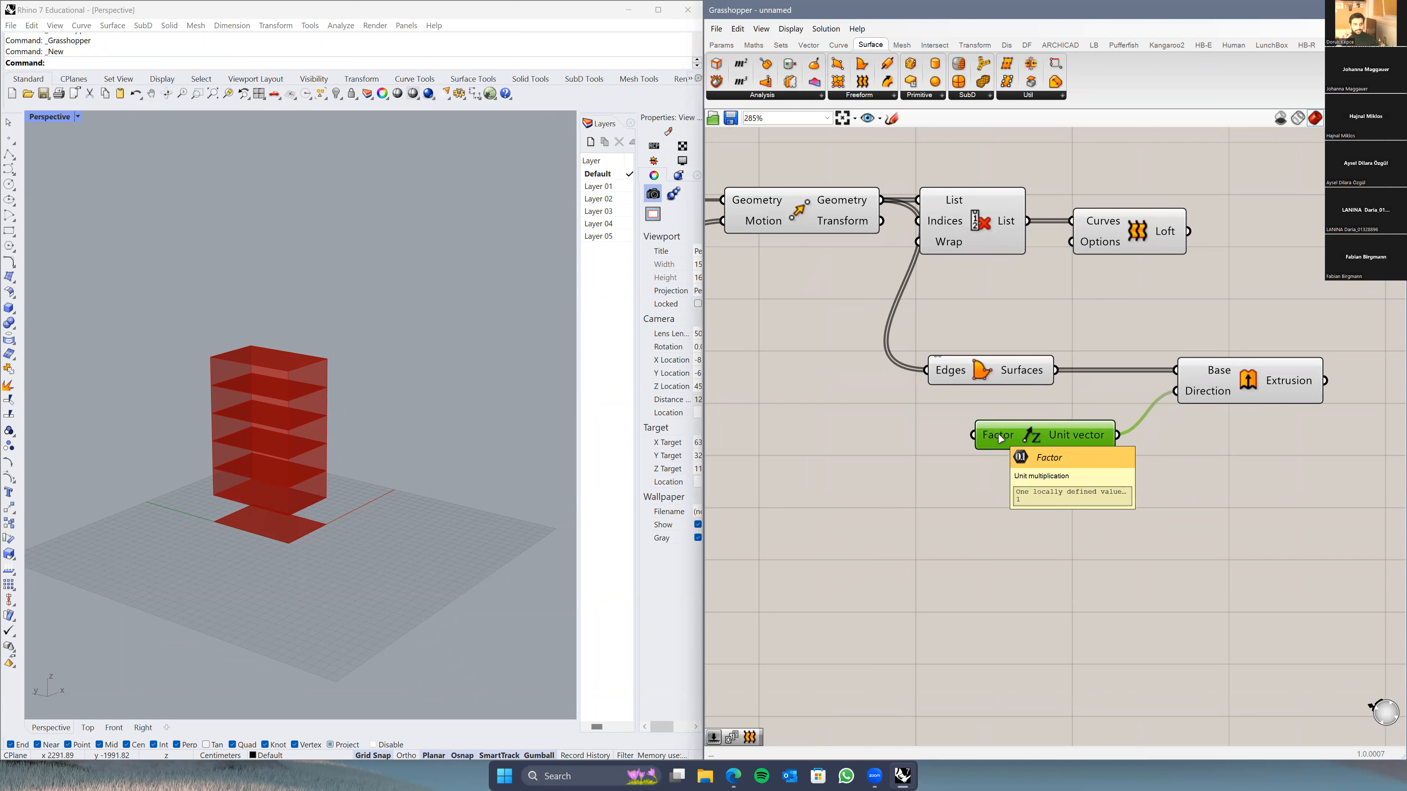
{"action": "right_click_drag", "start_coordinate": [791, 442], "coordinate": [891, 450]}
Step: Add a number slider set to 20, name it 'Floor Thickness', and wire it to Unit Z Factor
{"action": "double_click", "coordinate": [890, 443]}
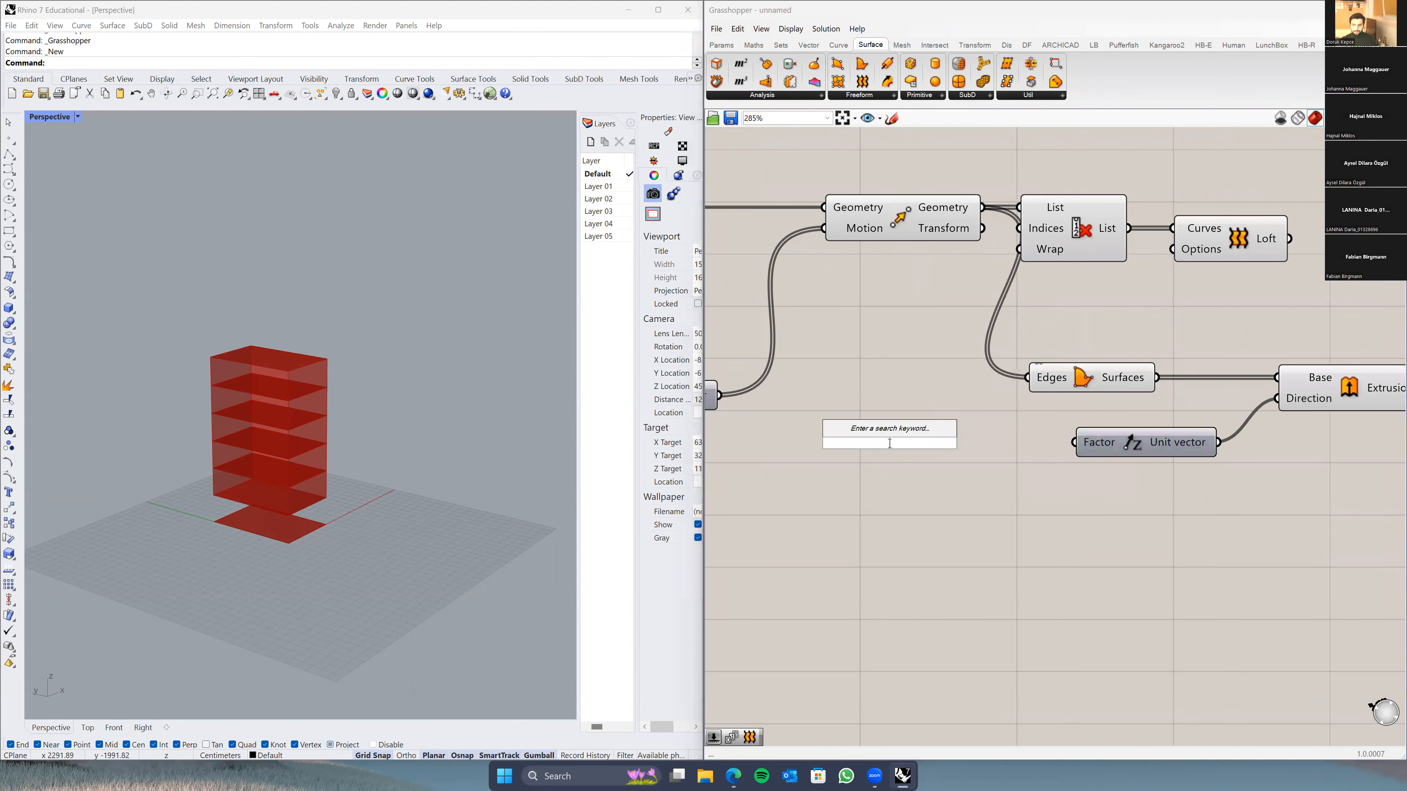
{"action": "type", "text": "20"}
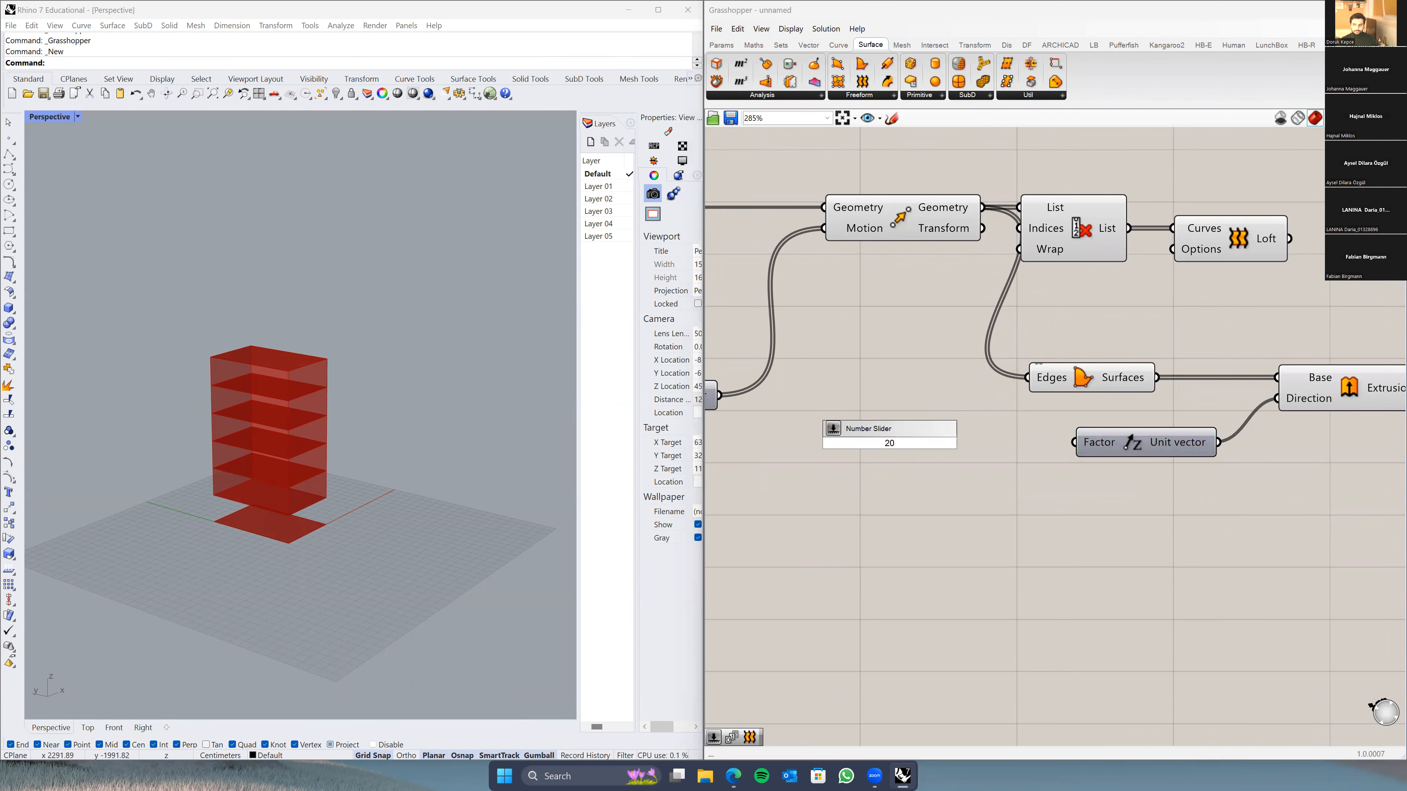
{"action": "key", "text": "Return"}
{"action": "right_click", "coordinate": [848, 449]}
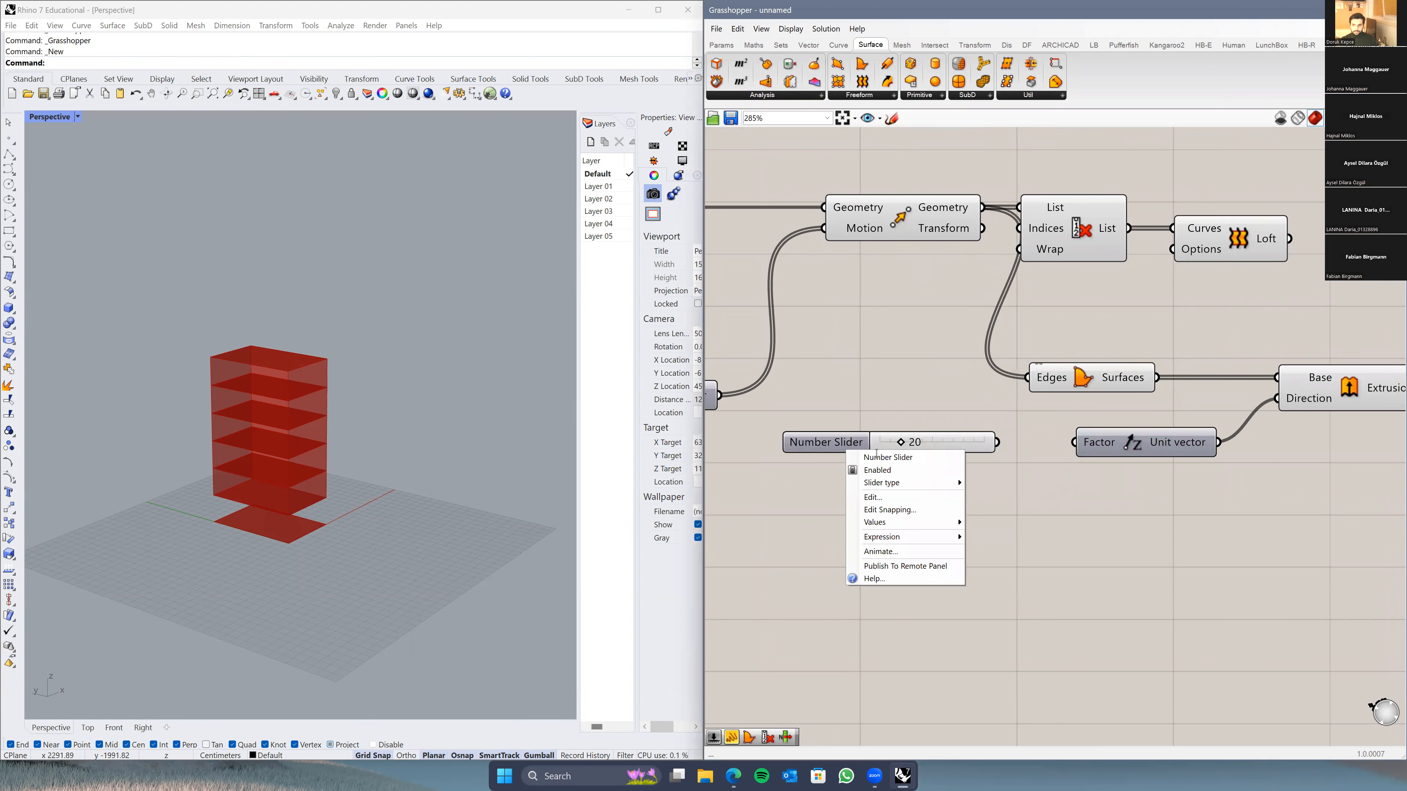
{"action": "key", "text": "ctrl+a"}
{"action": "type", "text": "Floor"}
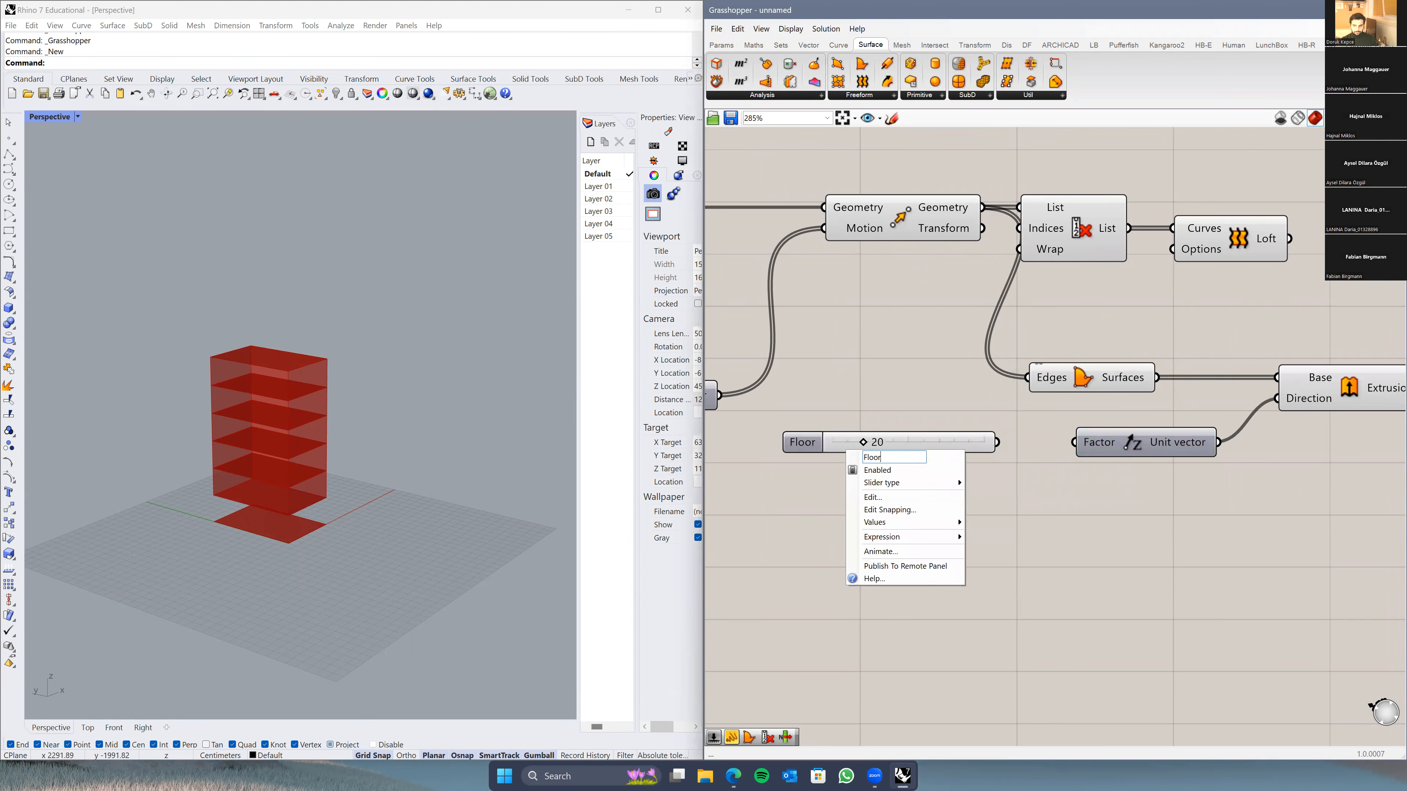
{"action": "type", "text": " Thickness"}
{"action": "key", "text": "Return"}
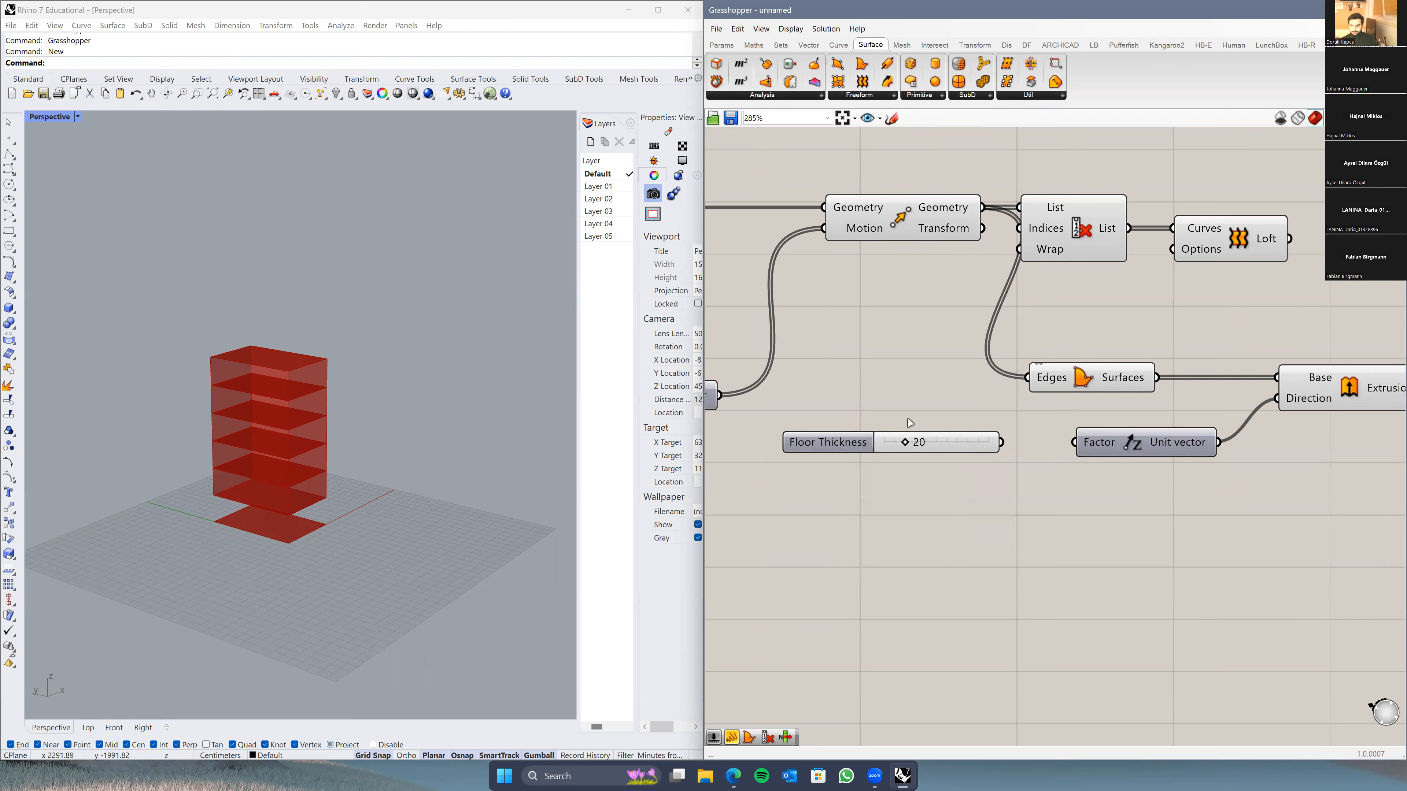
{"action": "left_click_drag", "start_coordinate": [1002, 442], "coordinate": [1074, 441]}
{"action": "left_click_drag", "start_coordinate": [837, 448], "coordinate": [882, 447]}
Step: Orbit and zoom the Rhino view to inspect the 20-unit thick floor slabs
{"action": "scroll", "coordinate": [332, 562], "scroll_direction": "up", "scroll_amount": 8}
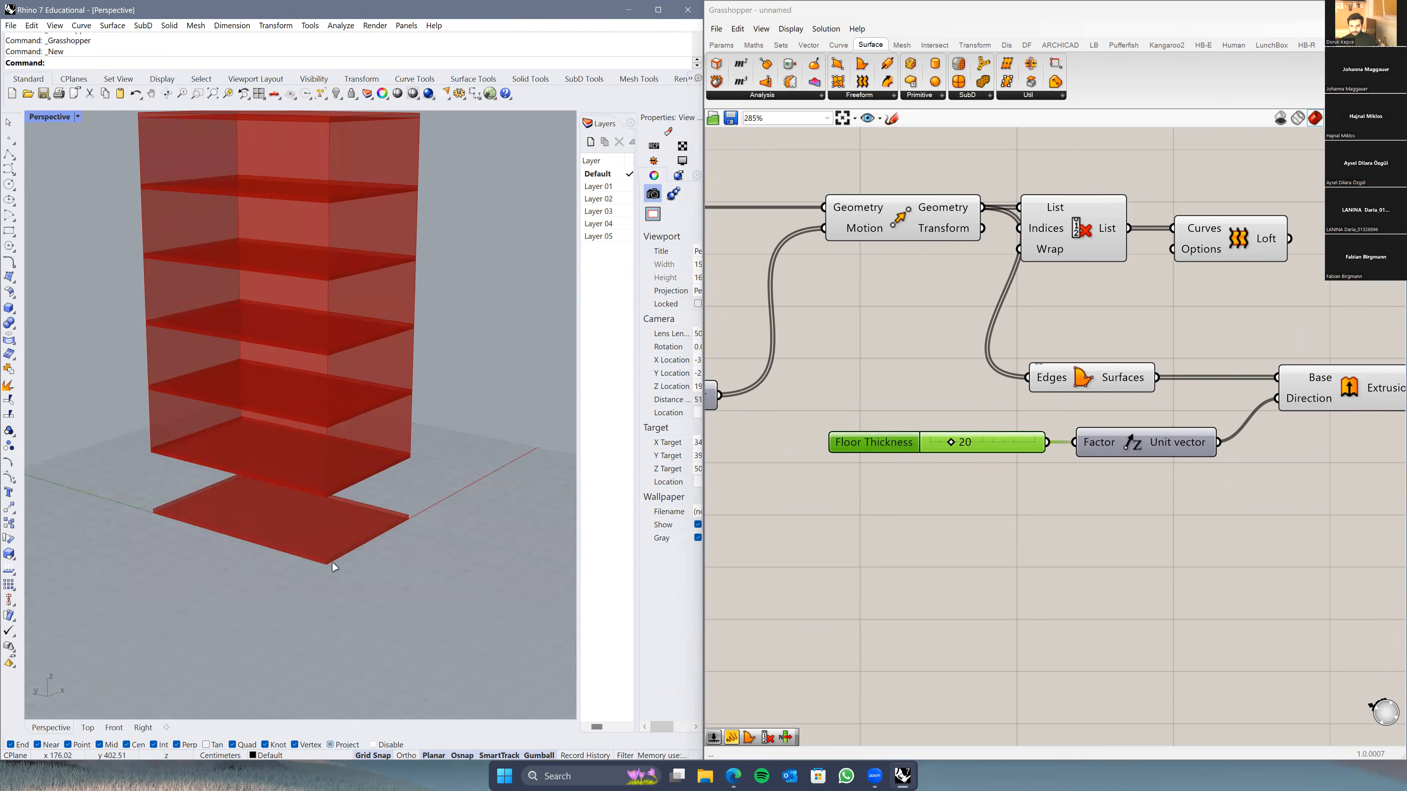
{"action": "scroll", "coordinate": [325, 557], "scroll_direction": "up", "scroll_amount": 3}
{"action": "right_click_drag", "start_coordinate": [325, 557], "coordinate": [295, 452]}
{"action": "scroll", "coordinate": [302, 382], "scroll_direction": "down", "scroll_amount": 5}
{"action": "mouse_move", "coordinate": [315, 521]}
{"action": "right_mouse_down", "text": "shift"}
{"action": "mouse_move", "coordinate": [312, 554]}
{"action": "mouse_move", "coordinate": [324, 544]}
{"action": "right_mouse_up", "text": "shift"}
{"action": "scroll", "coordinate": [311, 566], "scroll_direction": "down", "scroll_amount": 6}
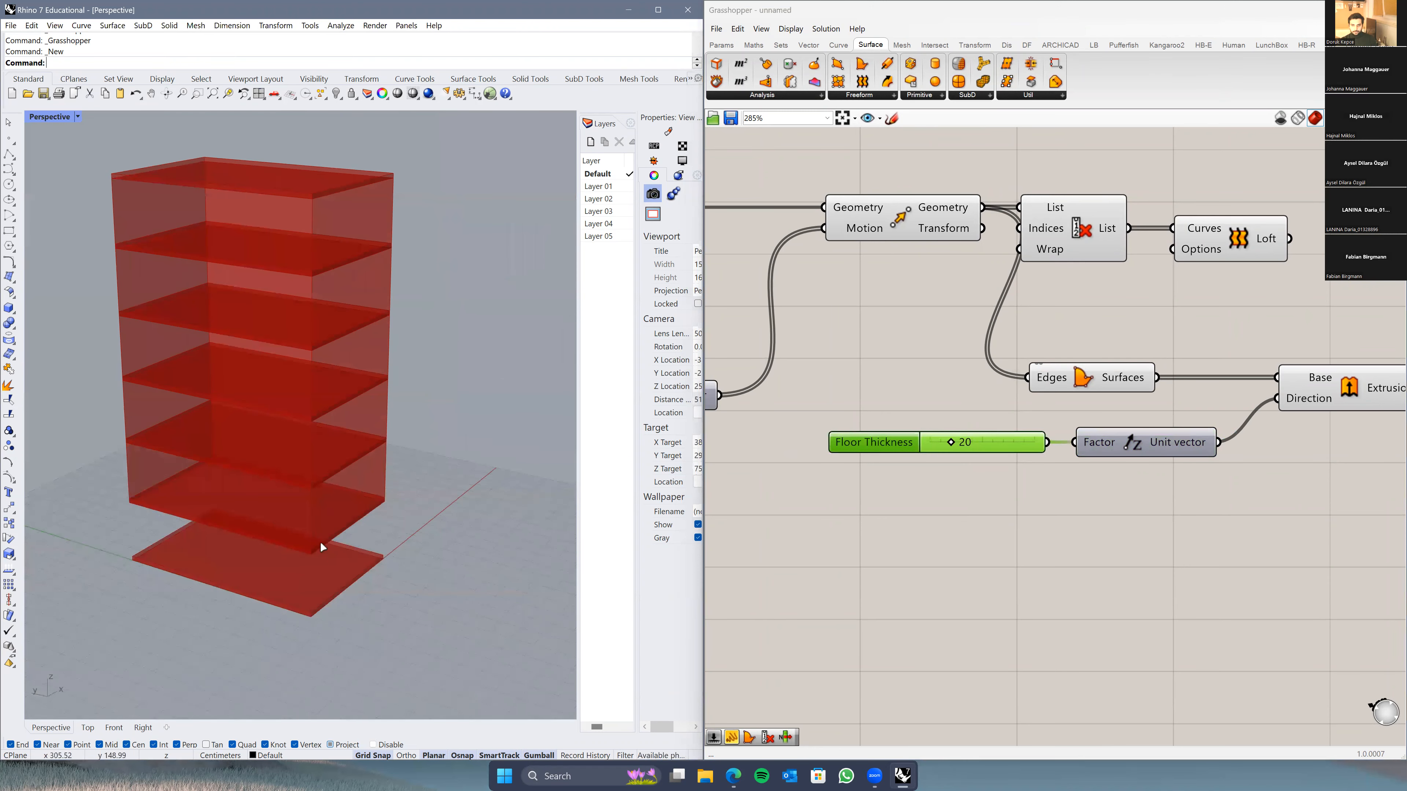
{"action": "scroll", "coordinate": [291, 268], "scroll_direction": "up", "scroll_amount": 2}
{"action": "right_click_drag", "start_coordinate": [291, 269], "coordinate": [316, 237]}
{"action": "right_click_drag", "start_coordinate": [344, 569], "coordinate": [332, 601]}
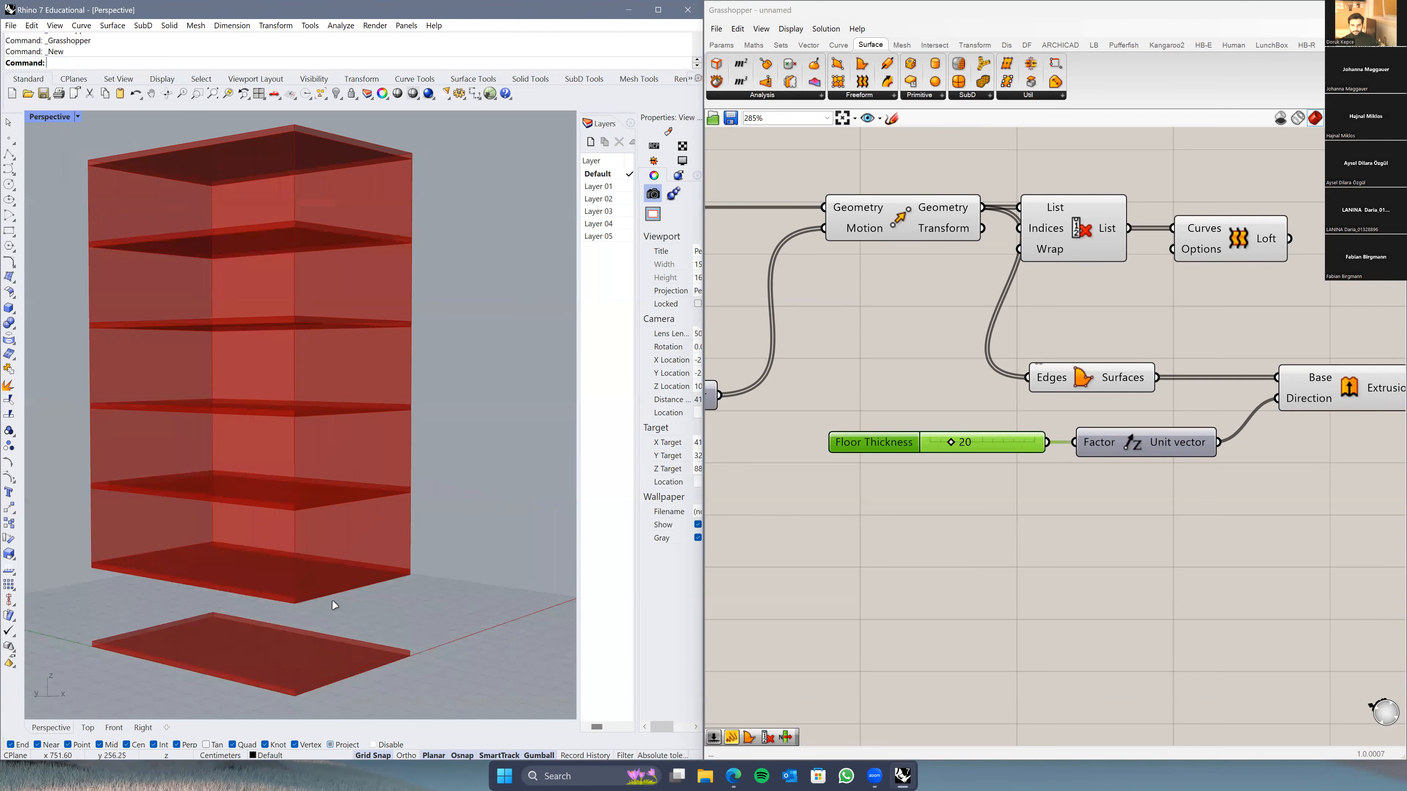
{"action": "right_click_drag", "start_coordinate": [267, 292], "coordinate": [272, 339]}
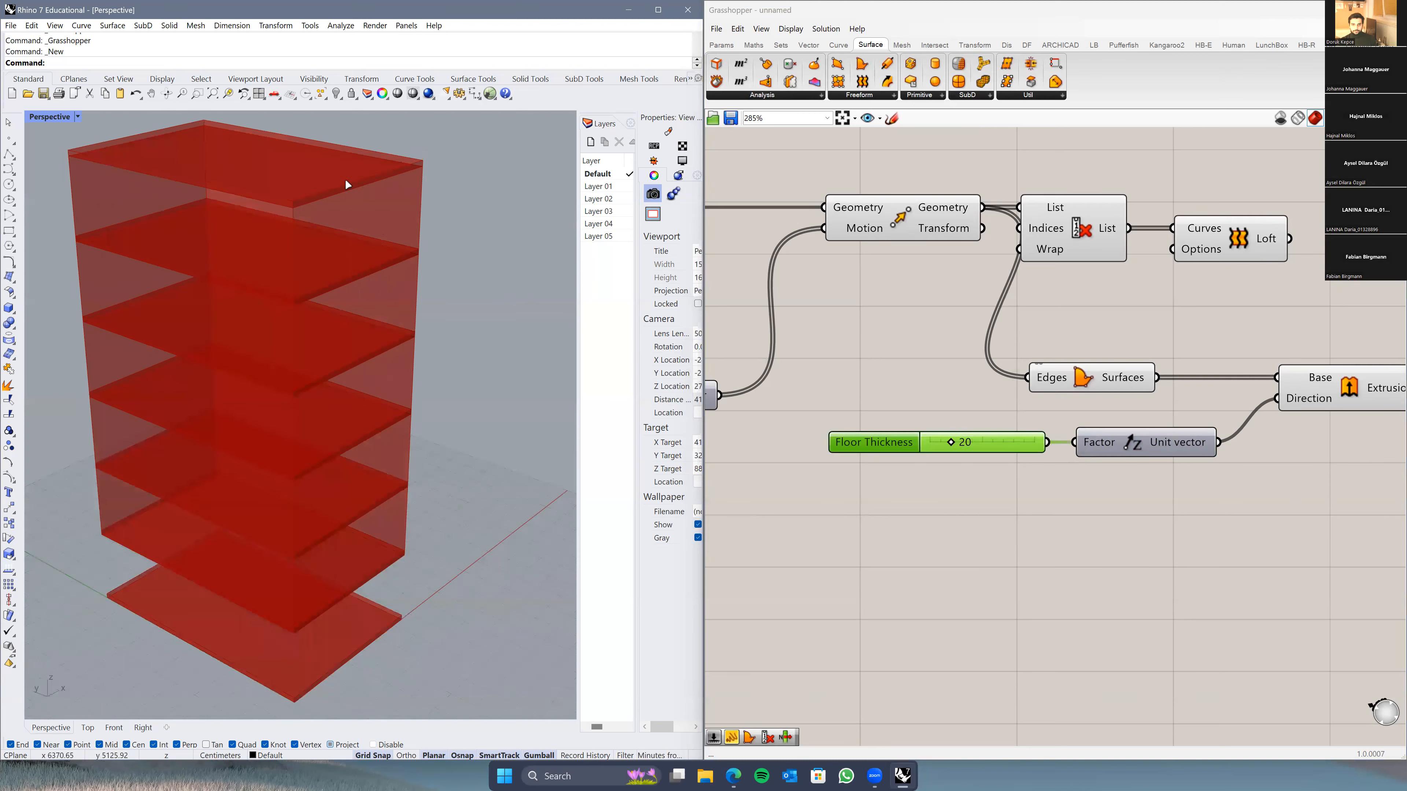
{"action": "right_click_drag", "start_coordinate": [354, 194], "coordinate": [405, 272]}
{"action": "scroll", "coordinate": [405, 277], "scroll_direction": "down", "scroll_amount": 7}
{"action": "right_click_drag", "start_coordinate": [418, 354], "coordinate": [560, 388]}
Step: Bake the Extrusion output's slabs into Rhino from its output menu
{"action": "right_click_drag", "start_coordinate": [1037, 524], "coordinate": [712, 555]}
{"action": "left_click", "coordinate": [1025, 419]}
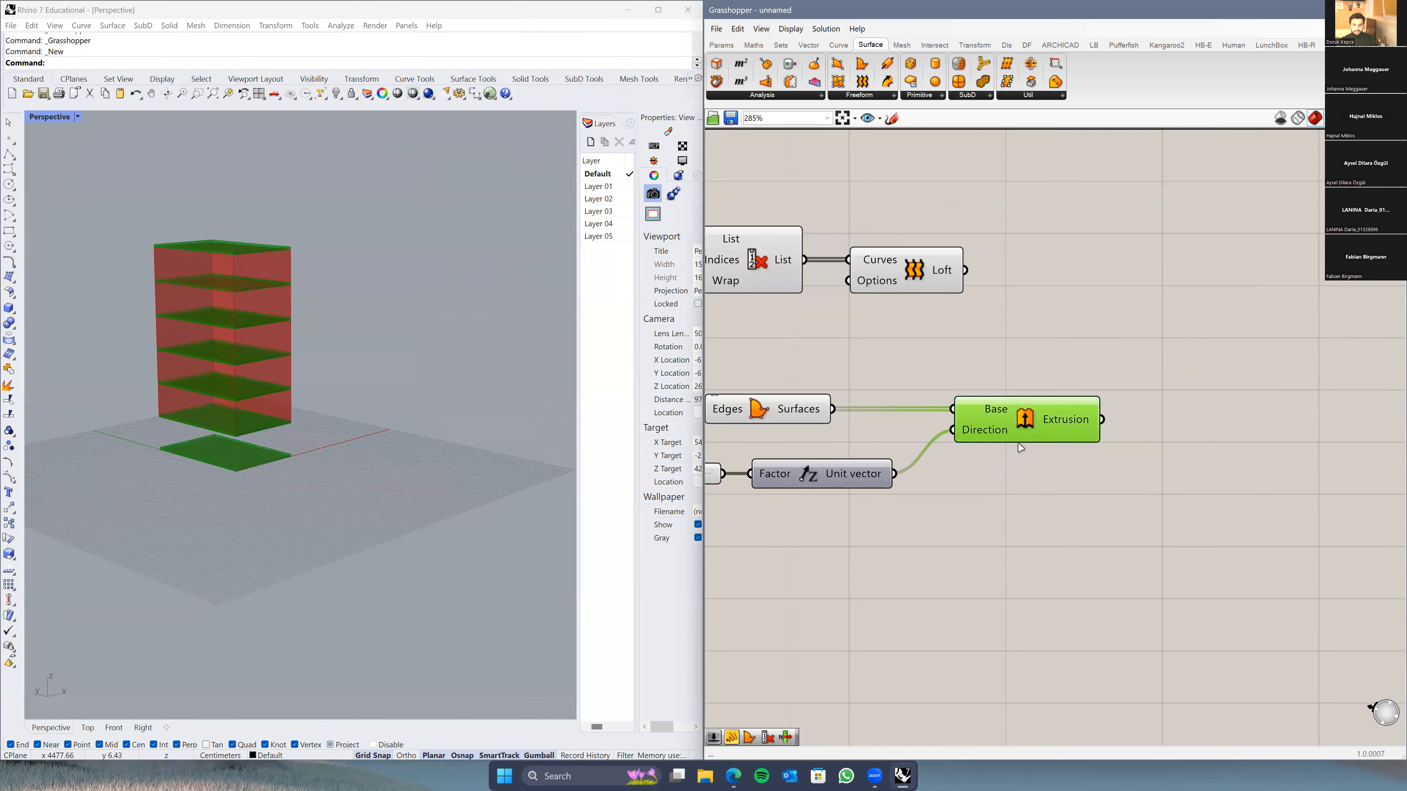
{"action": "left_click", "coordinate": [1029, 480]}
{"action": "right_click_drag", "start_coordinate": [242, 438], "coordinate": [268, 465]}
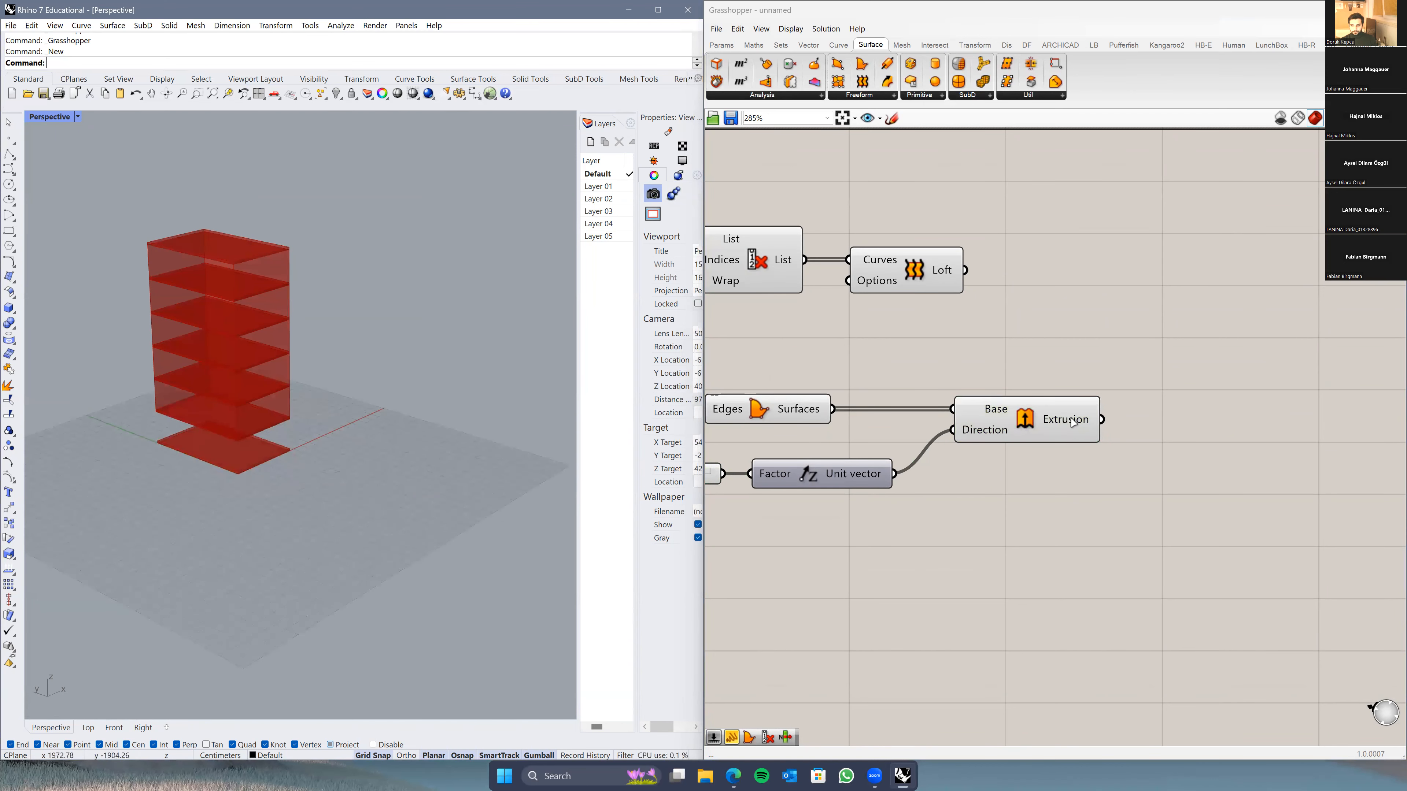
{"action": "right_click", "coordinate": [1058, 422]}
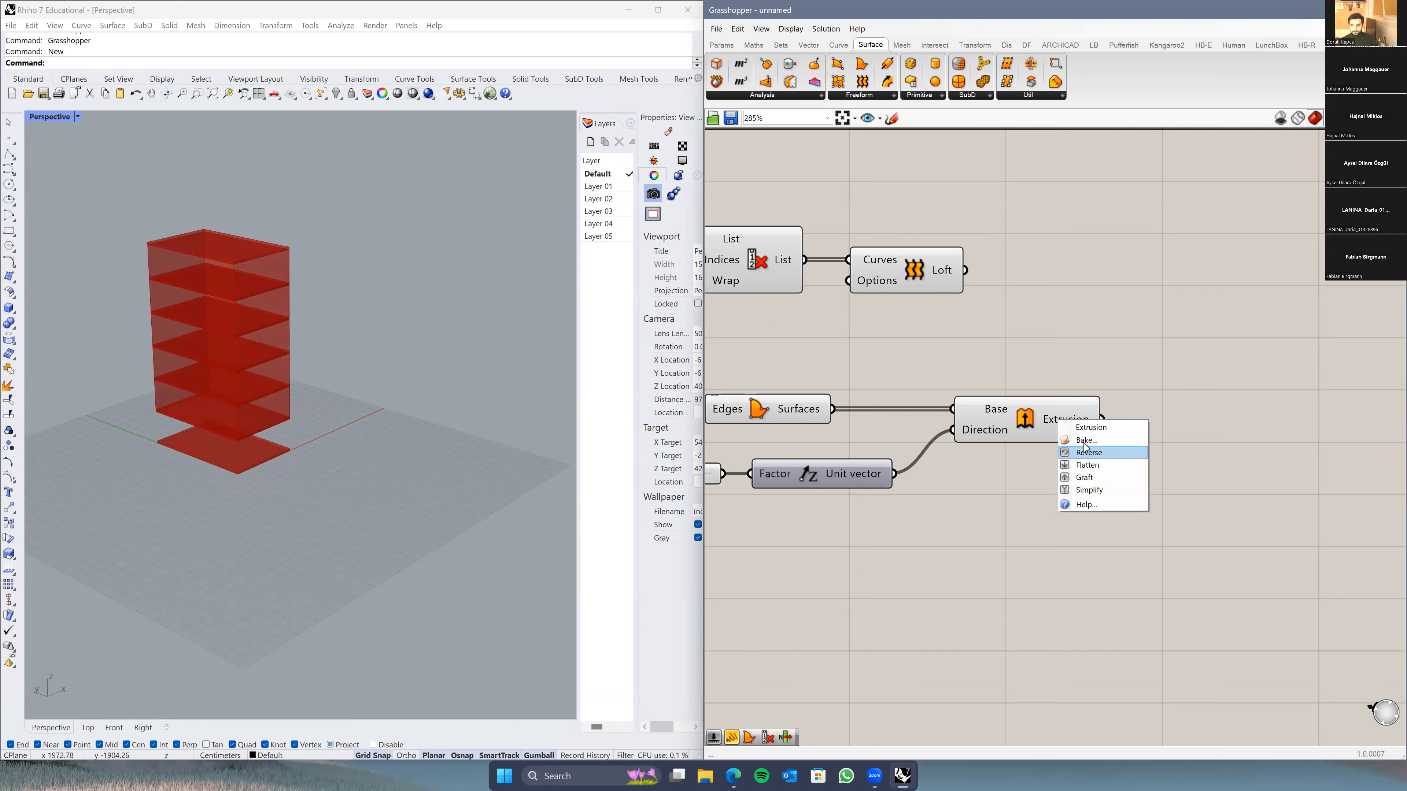
{"action": "left_click", "coordinate": [1082, 441]}
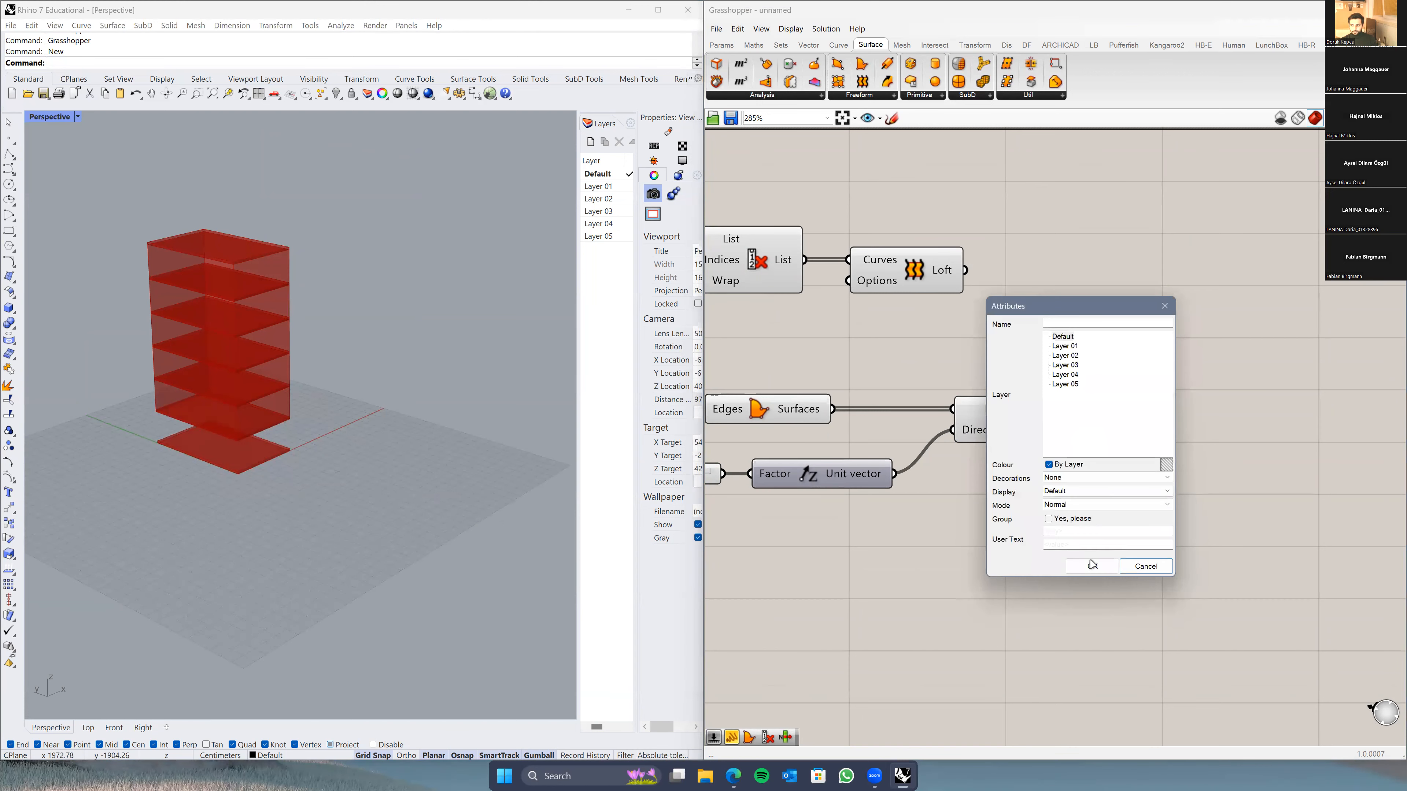
Step: Confirm the bake attributes and switch the Rhino viewport to Shaded
{"action": "left_click", "coordinate": [1087, 567]}
{"action": "left_click", "coordinate": [74, 115]}
{"action": "left_click", "coordinate": [70, 178]}
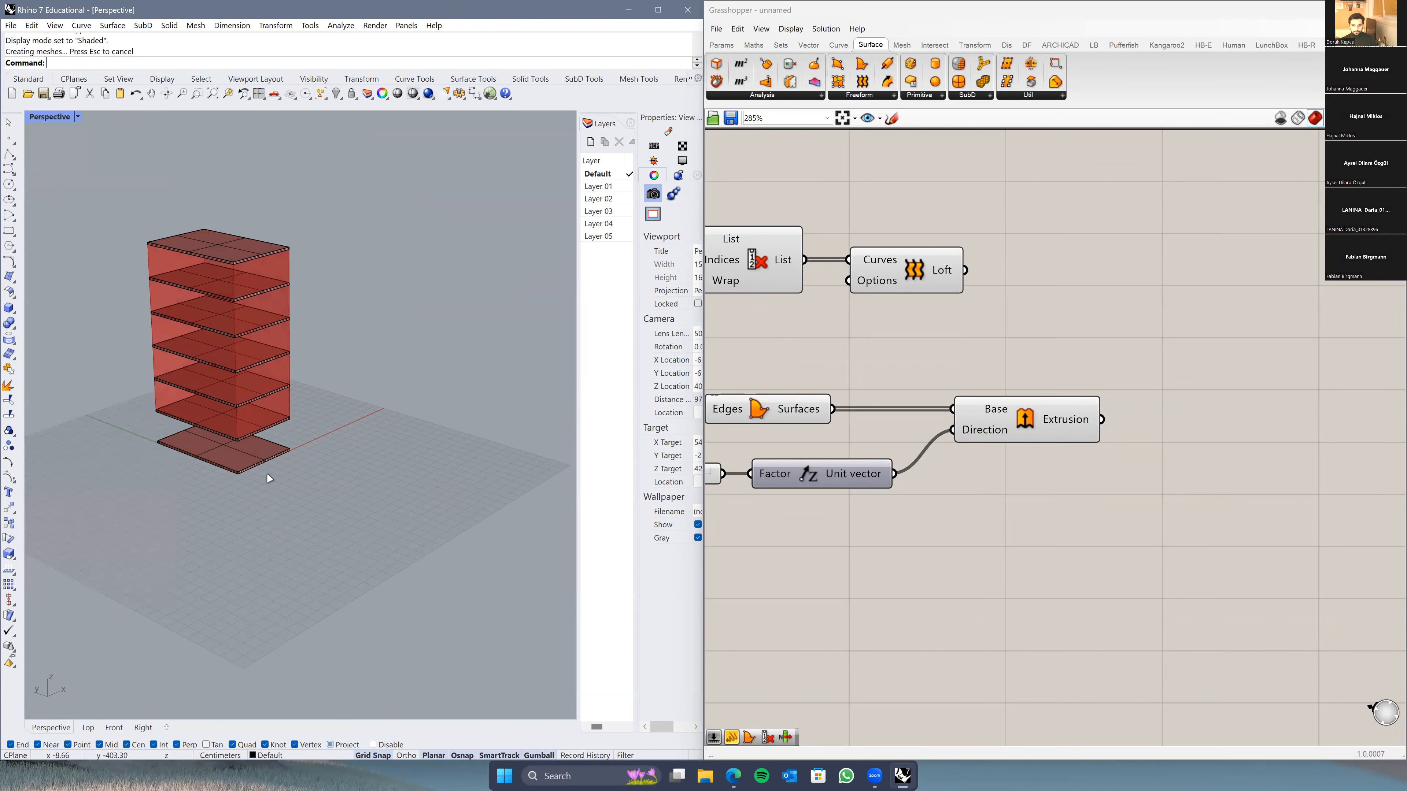
Step: Select the seven baked slabs and move them off the tower
{"action": "left_click", "coordinate": [269, 450]}
{"action": "left_click_drag", "start_coordinate": [355, 195], "coordinate": [137, 547]}
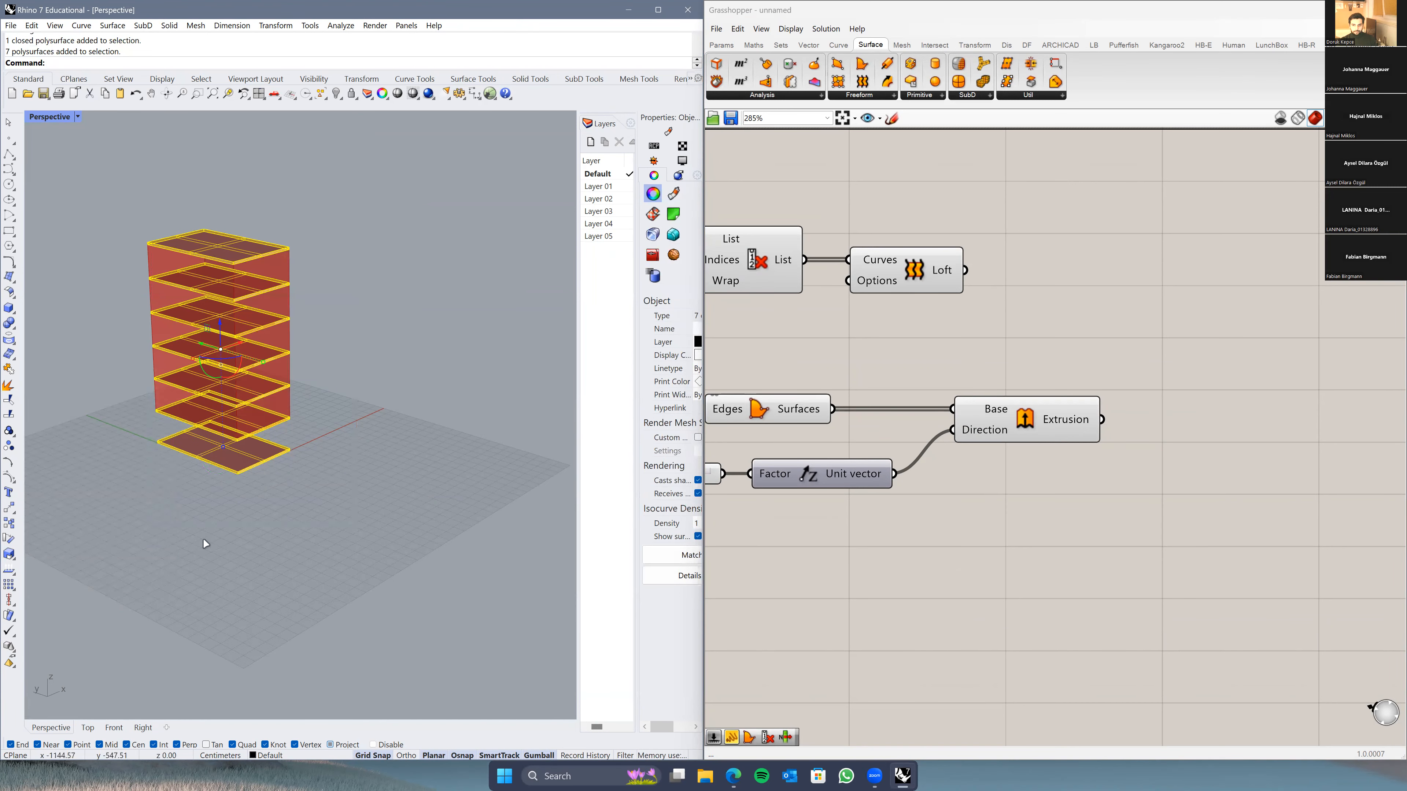
{"action": "left_click_drag", "start_coordinate": [216, 351], "coordinate": [390, 413]}
{"action": "left_click", "coordinate": [320, 597]}
{"action": "right_click_drag", "start_coordinate": [321, 596], "coordinate": [349, 577]}
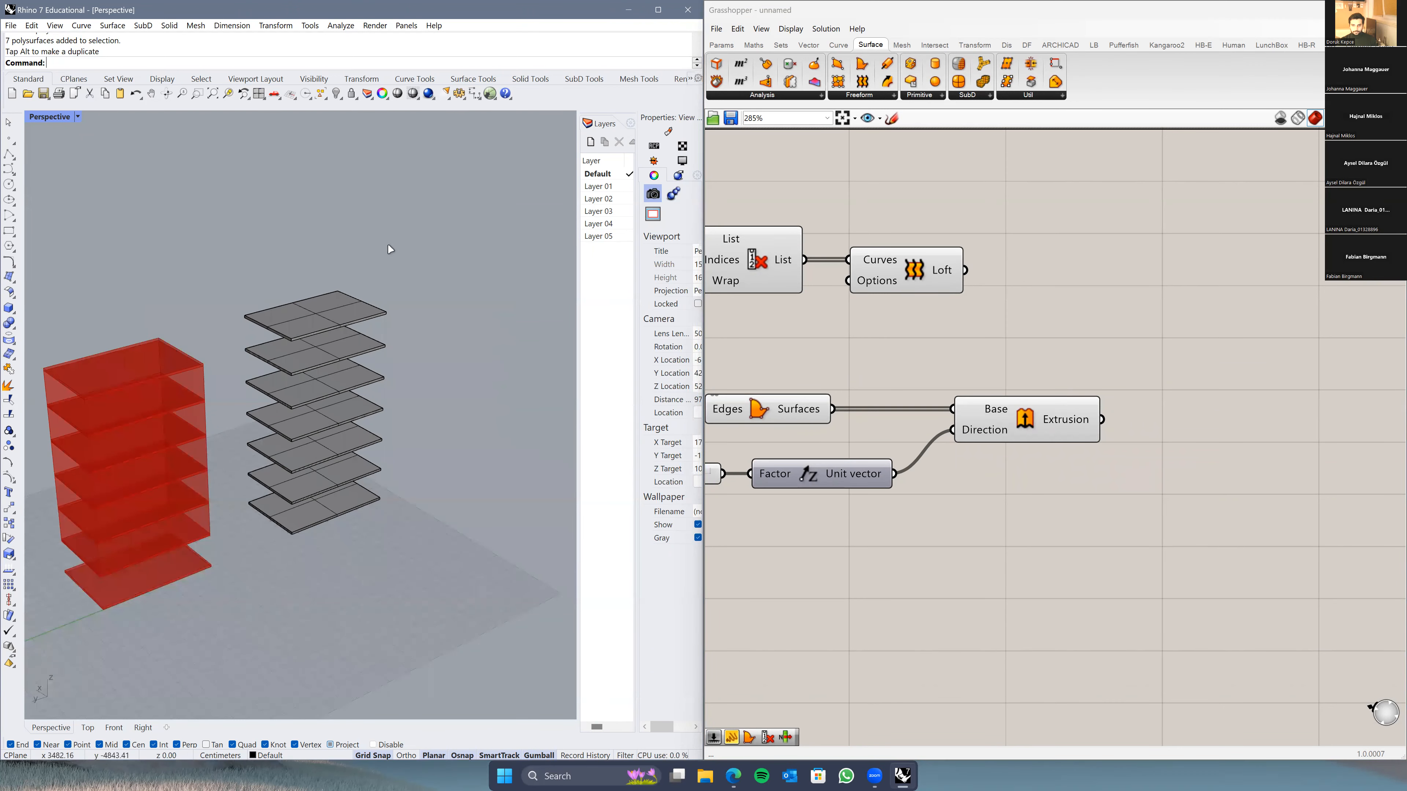
Step: Delete the baked slabs, leaving only the red preview tower
{"action": "left_click_drag", "start_coordinate": [280, 600], "coordinate": [280, 599]}
{"action": "key", "text": "Delete"}
{"action": "right_click_drag", "start_coordinate": [280, 599], "coordinate": [252, 548]}
{"action": "right_click_drag", "start_coordinate": [248, 571], "coordinate": [342, 579]}
{"action": "scroll", "coordinate": [332, 567], "scroll_direction": "down", "scroll_amount": 6}
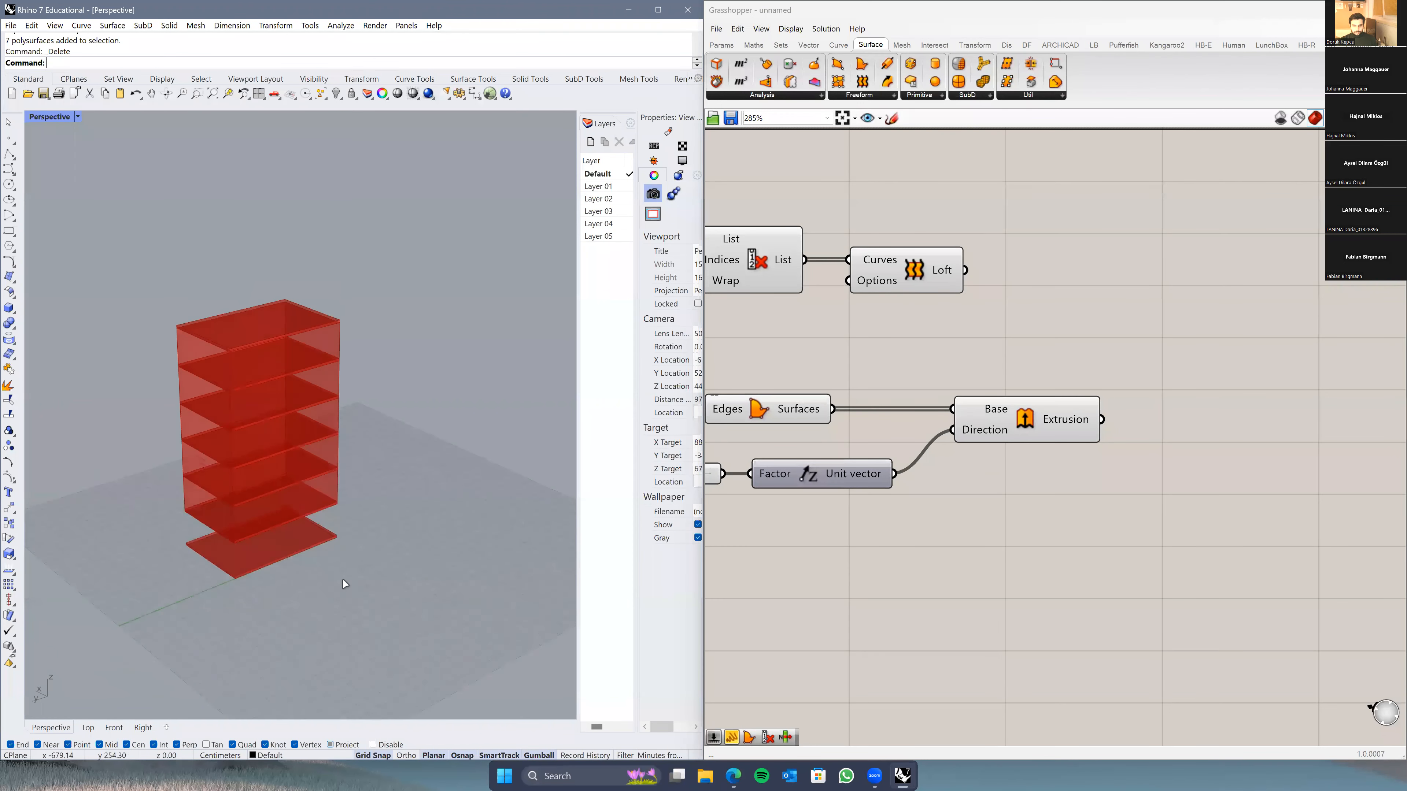
{"action": "scroll", "coordinate": [989, 499], "scroll_direction": "down", "scroll_amount": 3}
{"action": "scroll", "coordinate": [219, 487], "scroll_direction": "up", "scroll_amount": 5}
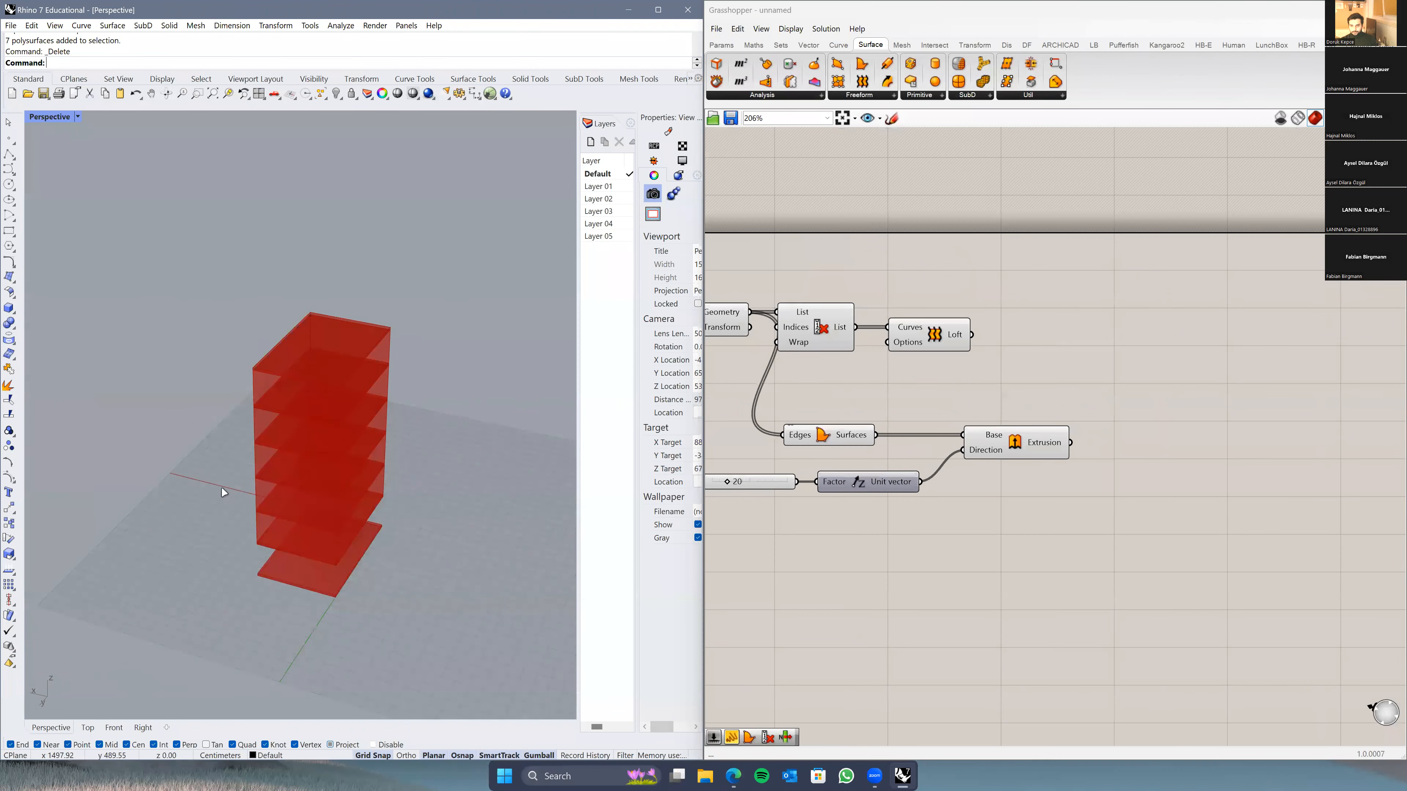
Step: Delete the Cull Index component from the loft wiring
{"action": "left_click", "coordinate": [936, 342]}
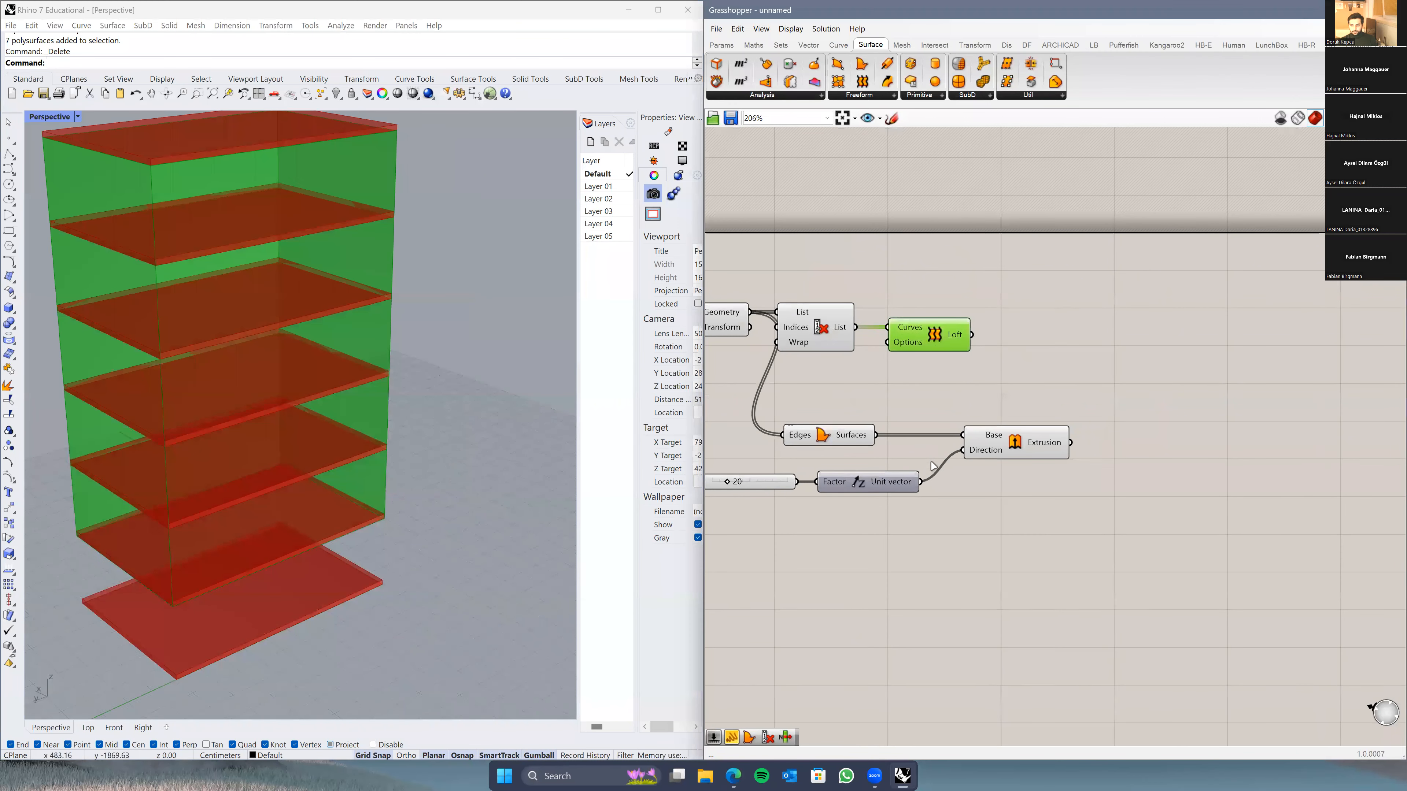
{"action": "right_click_drag", "start_coordinate": [936, 342], "coordinate": [945, 385]}
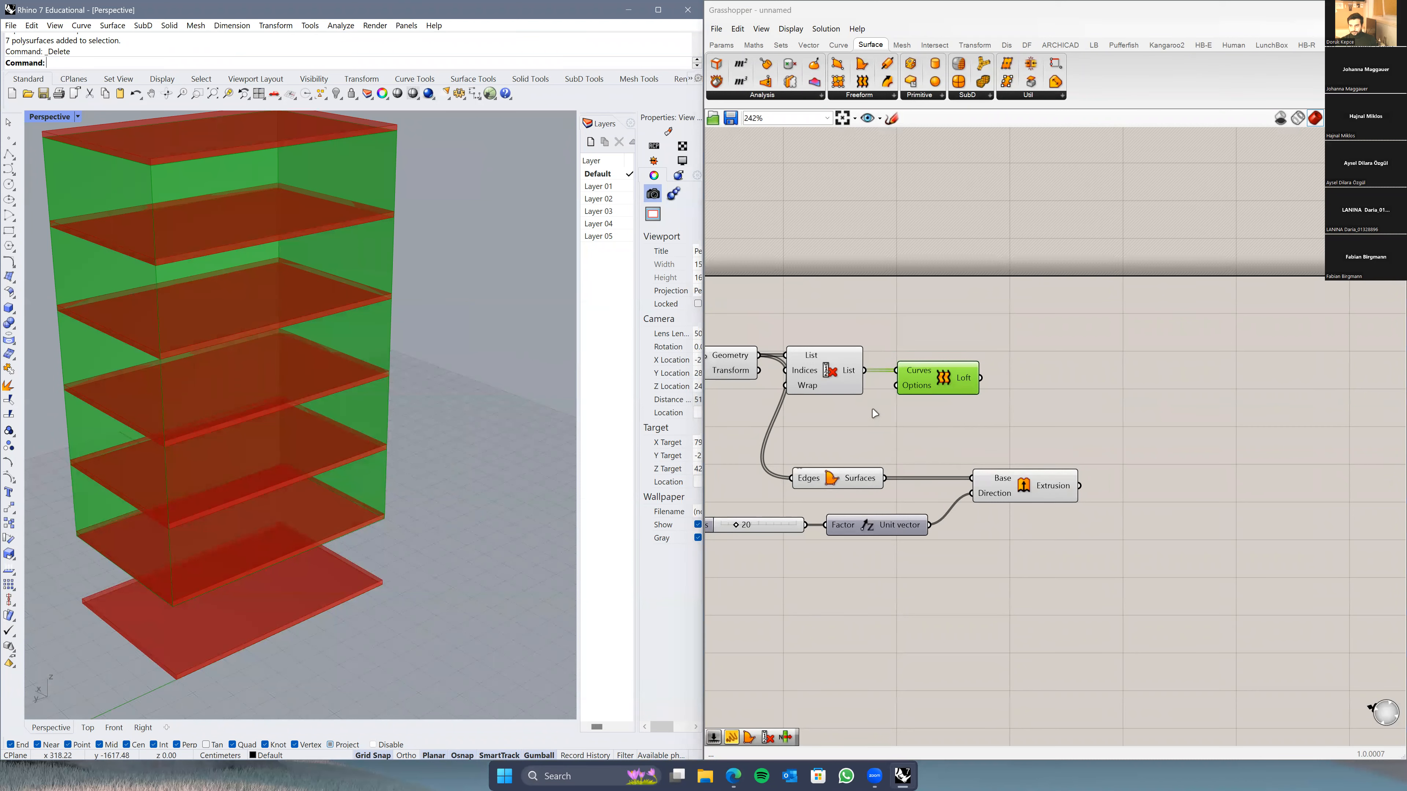
{"action": "scroll", "coordinate": [874, 412], "scroll_direction": "up", "scroll_amount": 2}
{"action": "left_click_drag", "start_coordinate": [845, 412], "coordinate": [868, 316]}
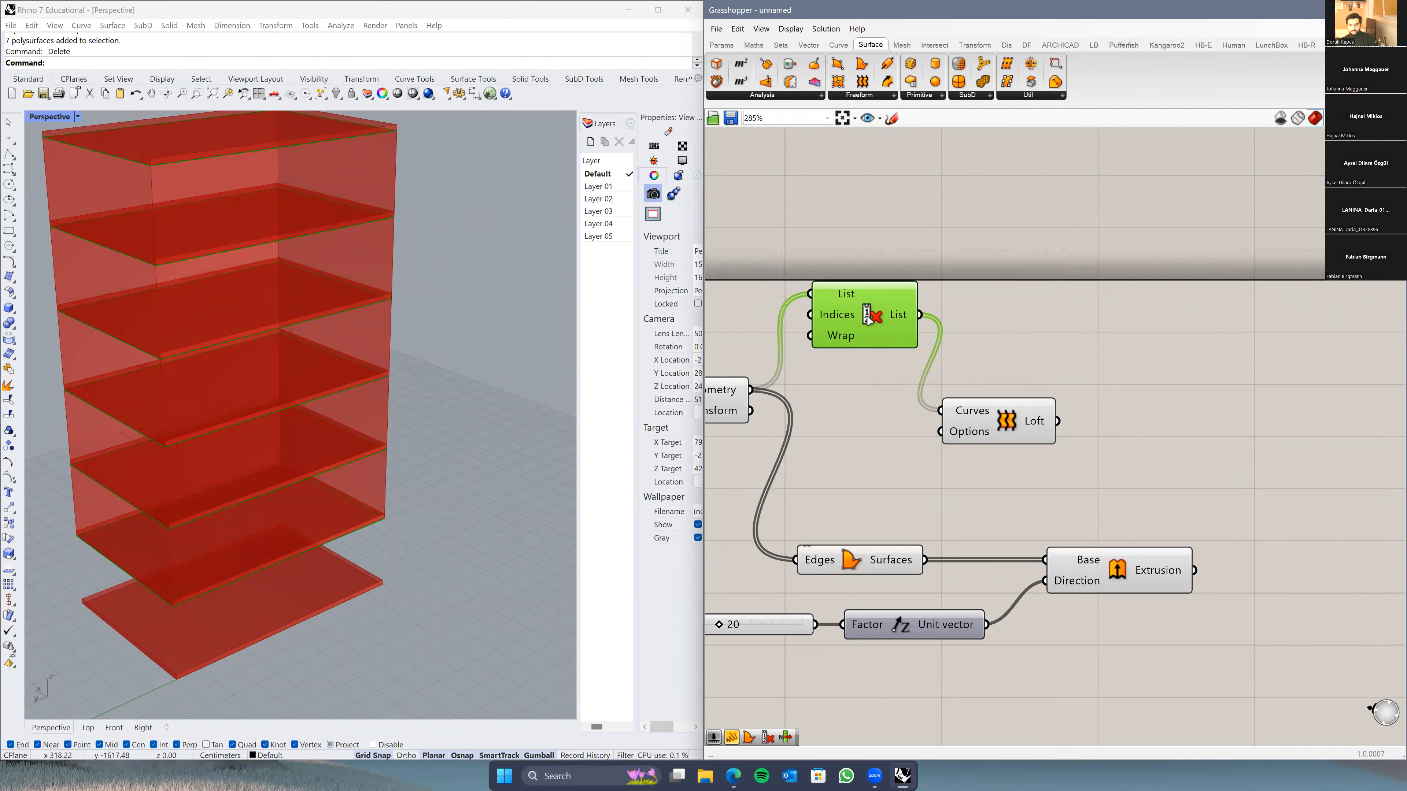
{"action": "key", "text": "Delete"}
Step: Wire the Move Geometry output straight into Loft Curves so the facade reaches the ground
{"action": "left_click_drag", "start_coordinate": [752, 390], "coordinate": [991, 397]}
{"action": "left_click", "coordinate": [995, 413]}
{"action": "left_click", "coordinate": [975, 477]}
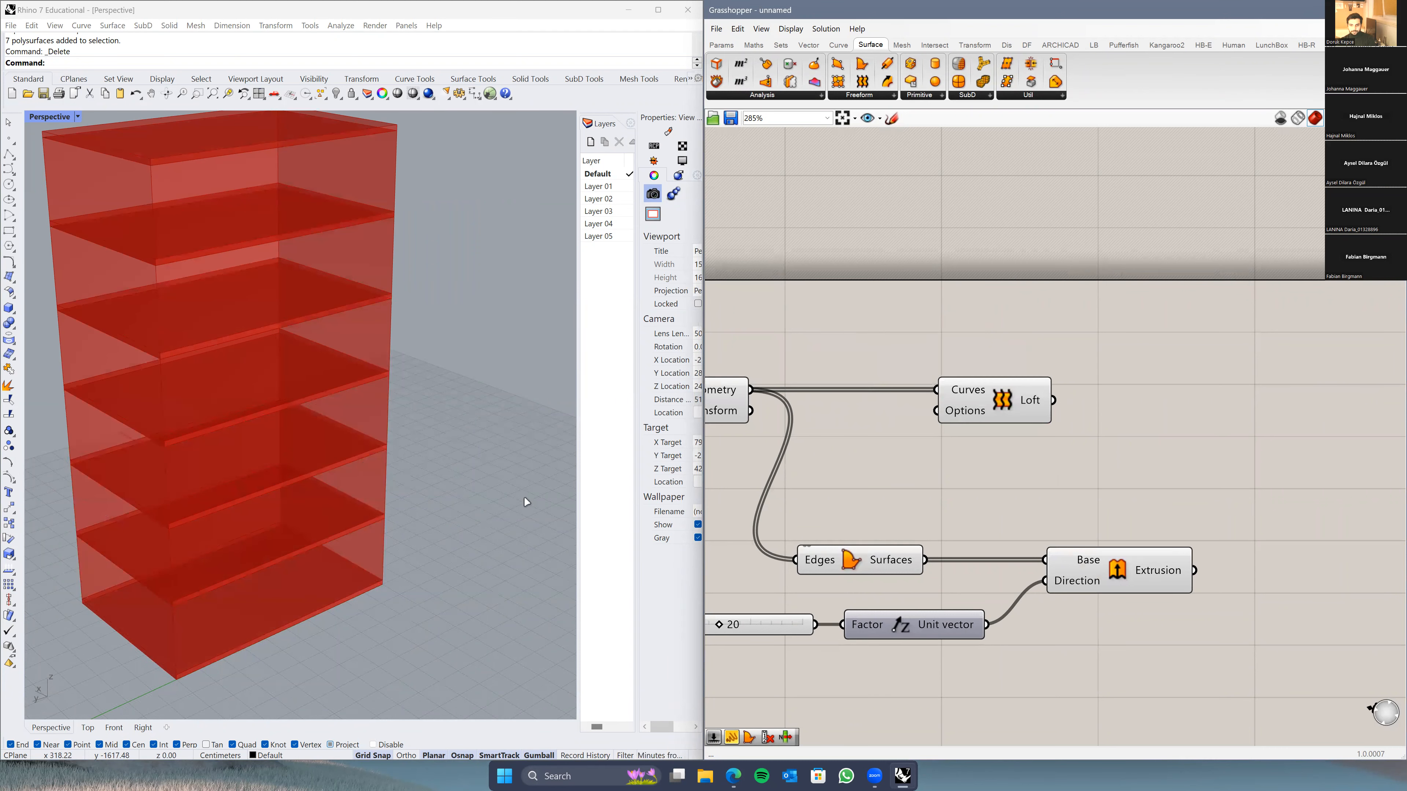
{"action": "scroll", "coordinate": [365, 518], "scroll_direction": "down", "scroll_amount": 6}
{"action": "mouse_move", "coordinate": [365, 521]}
{"action": "right_mouse_down"}
{"action": "mouse_move", "coordinate": [397, 509]}
{"action": "mouse_move", "coordinate": [346, 513]}
{"action": "right_mouse_up"}
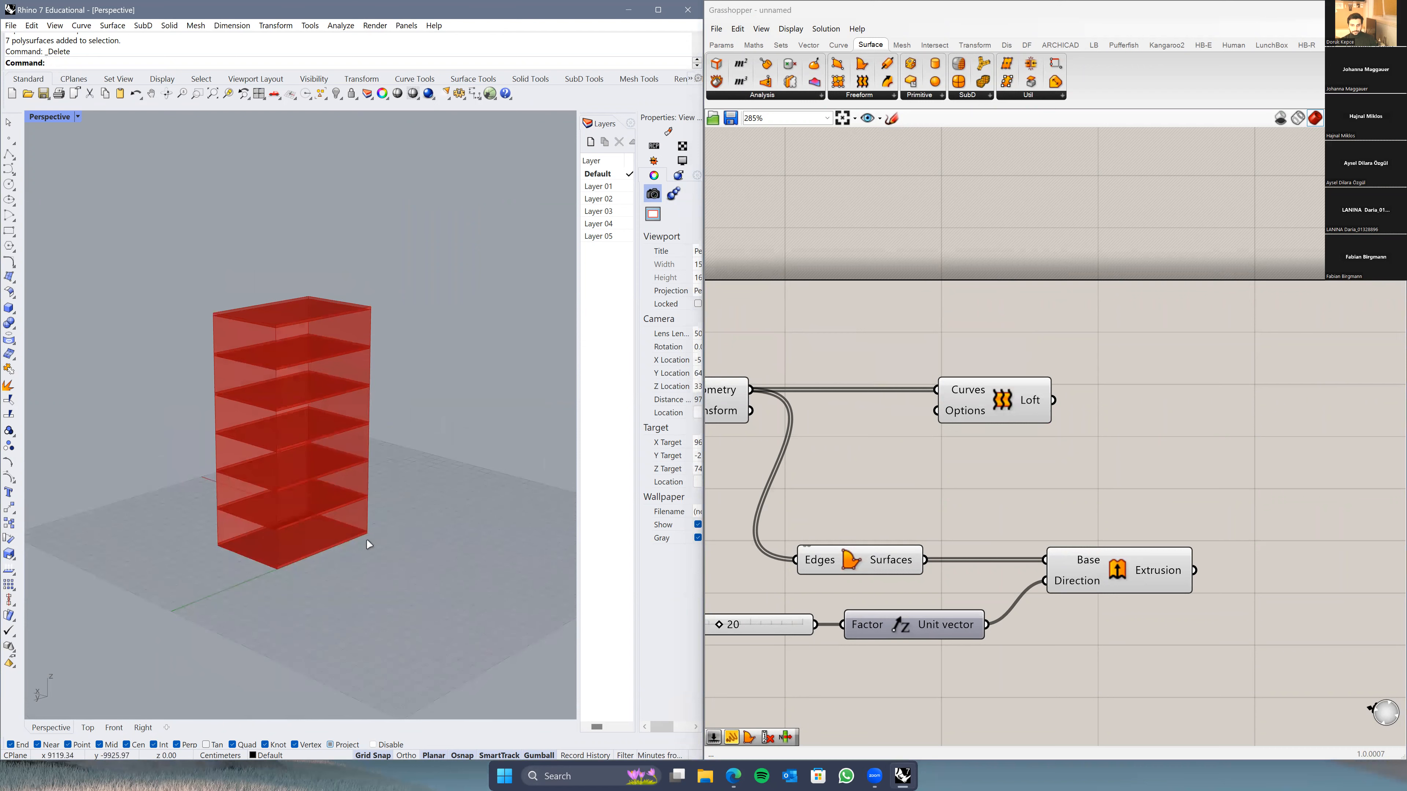
{"action": "scroll", "coordinate": [372, 540], "scroll_direction": "down", "scroll_amount": 2}
{"action": "scroll", "coordinate": [1080, 444], "scroll_direction": "down", "scroll_amount": 4}
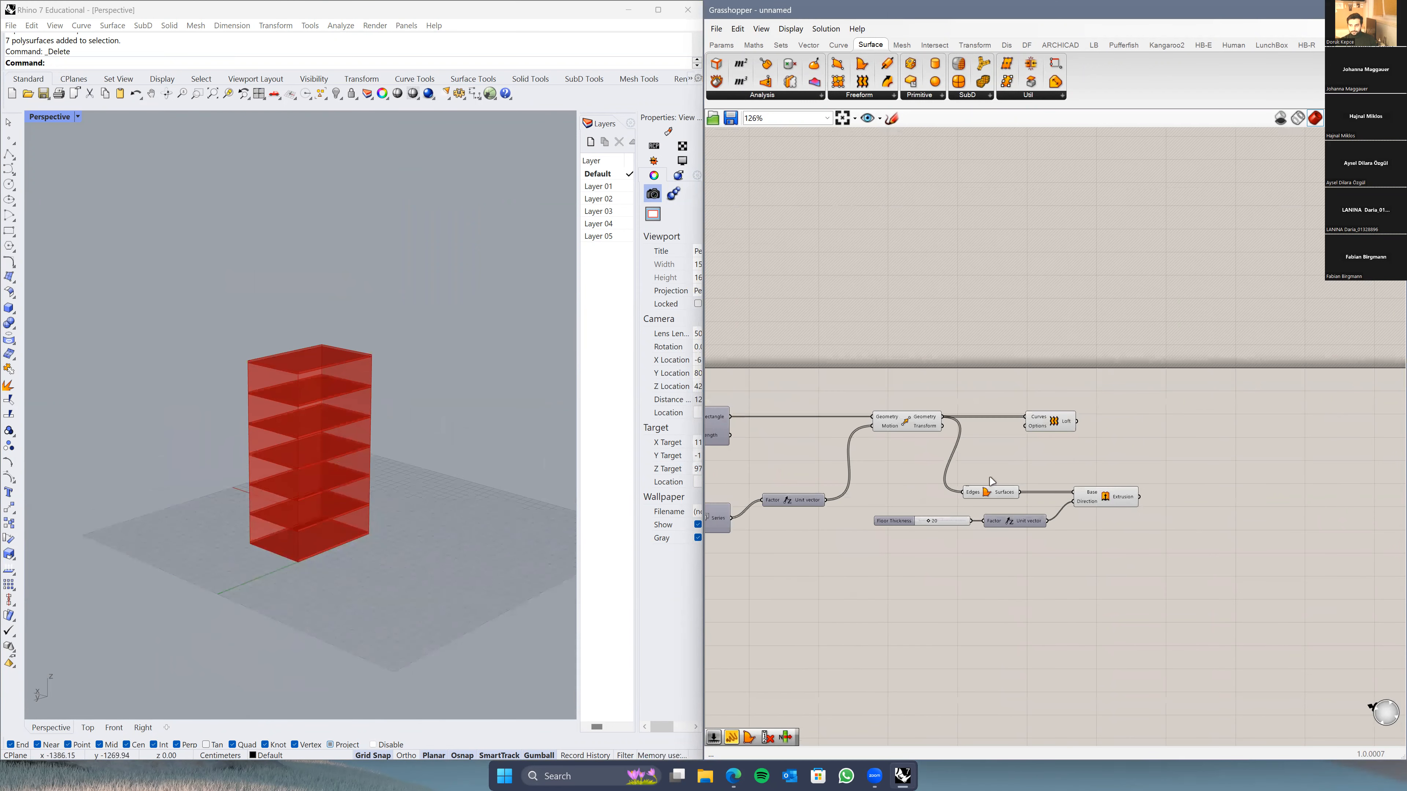
Step: Line up Boundary Surfaces, Floor Thickness slider, Unit Z and Extrusion side by side
{"action": "left_click_drag", "start_coordinate": [986, 497], "coordinate": [1036, 509]}
{"action": "left_click_drag", "start_coordinate": [894, 522], "coordinate": [919, 510]}
{"action": "right_click_drag", "start_coordinate": [946, 493], "coordinate": [876, 503]}
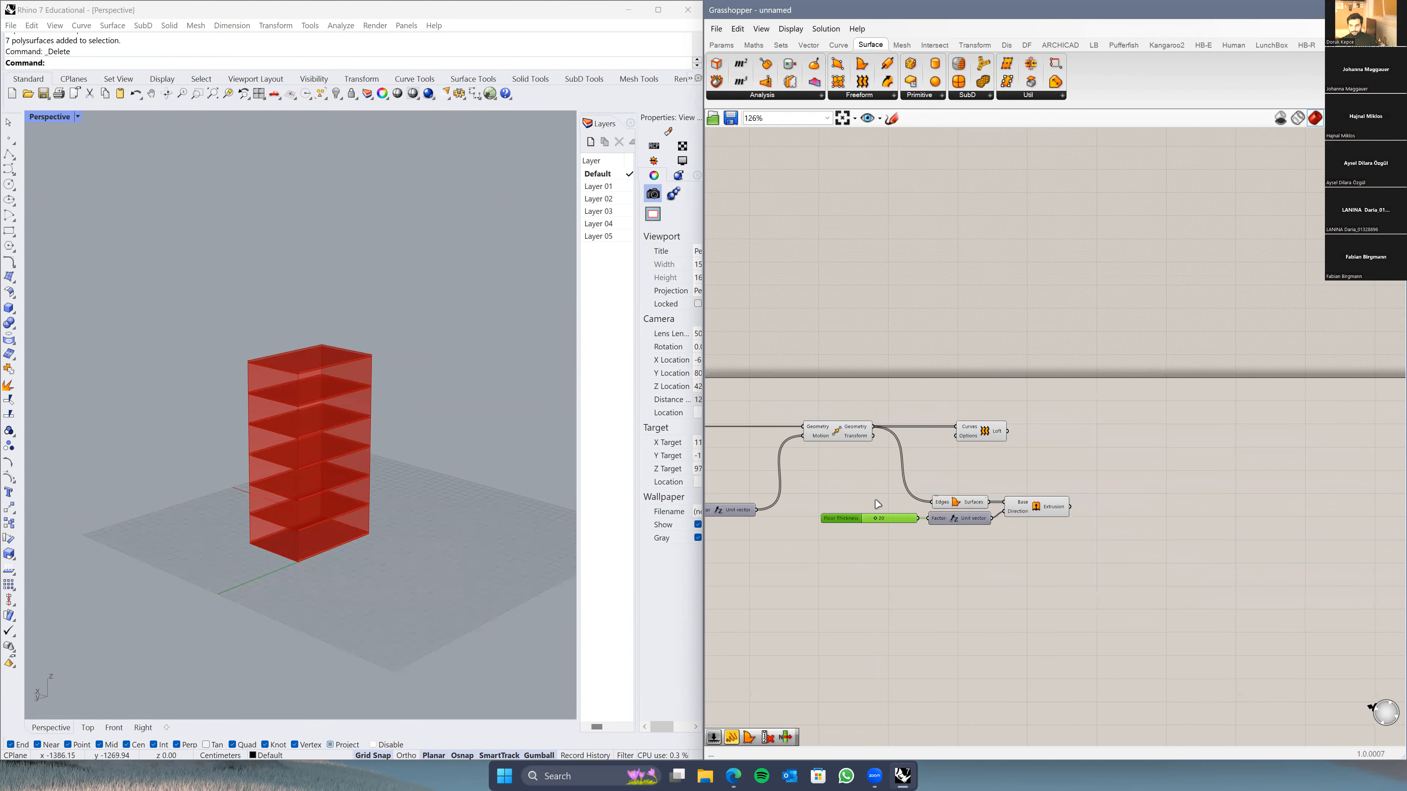
{"action": "left_click_drag", "start_coordinate": [988, 536], "coordinate": [1110, 566]}
{"action": "left_click_drag", "start_coordinate": [954, 516], "coordinate": [1108, 537]}
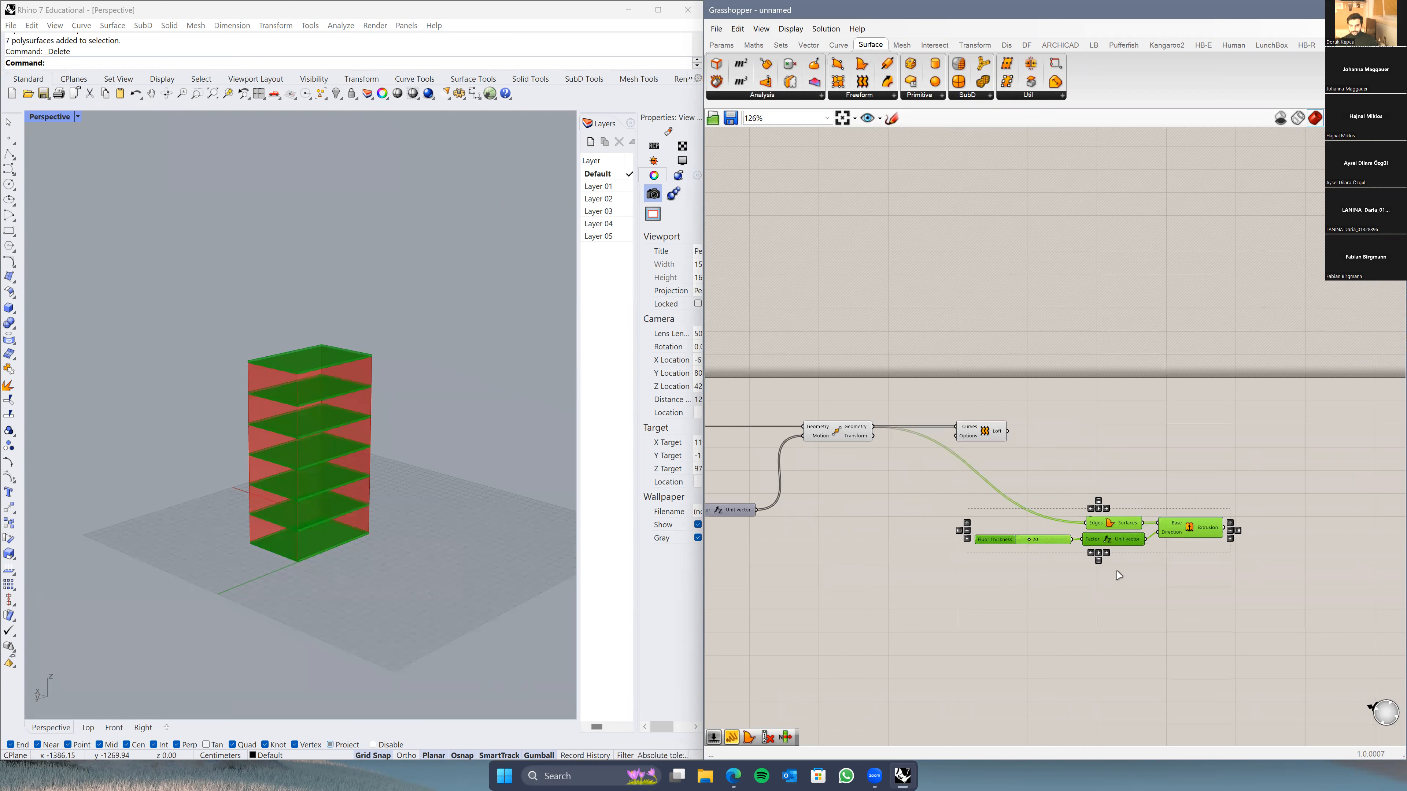
{"action": "right_click_drag", "start_coordinate": [1116, 578], "coordinate": [1020, 572]}
{"action": "scroll", "coordinate": [1129, 524], "scroll_direction": "up", "scroll_amount": 3}
Step: Group the Floor Thickness slider, Boundary Surfaces, Unit Z and Extrusion together
{"action": "left_click_drag", "start_coordinate": [1180, 470], "coordinate": [786, 601]}
{"action": "right_click_drag", "start_coordinate": [773, 608], "coordinate": [843, 585]}
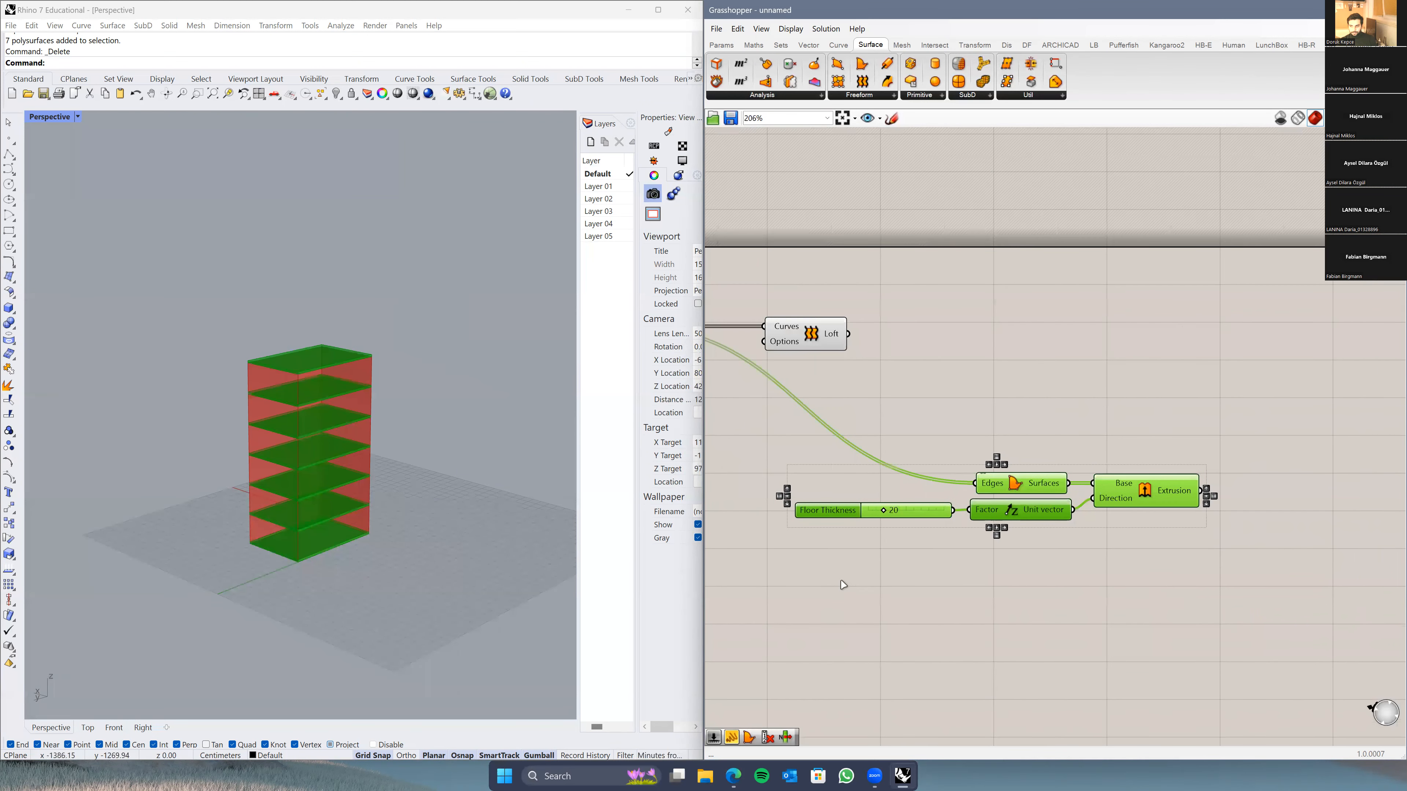
{"action": "right_click", "coordinate": [933, 574]}
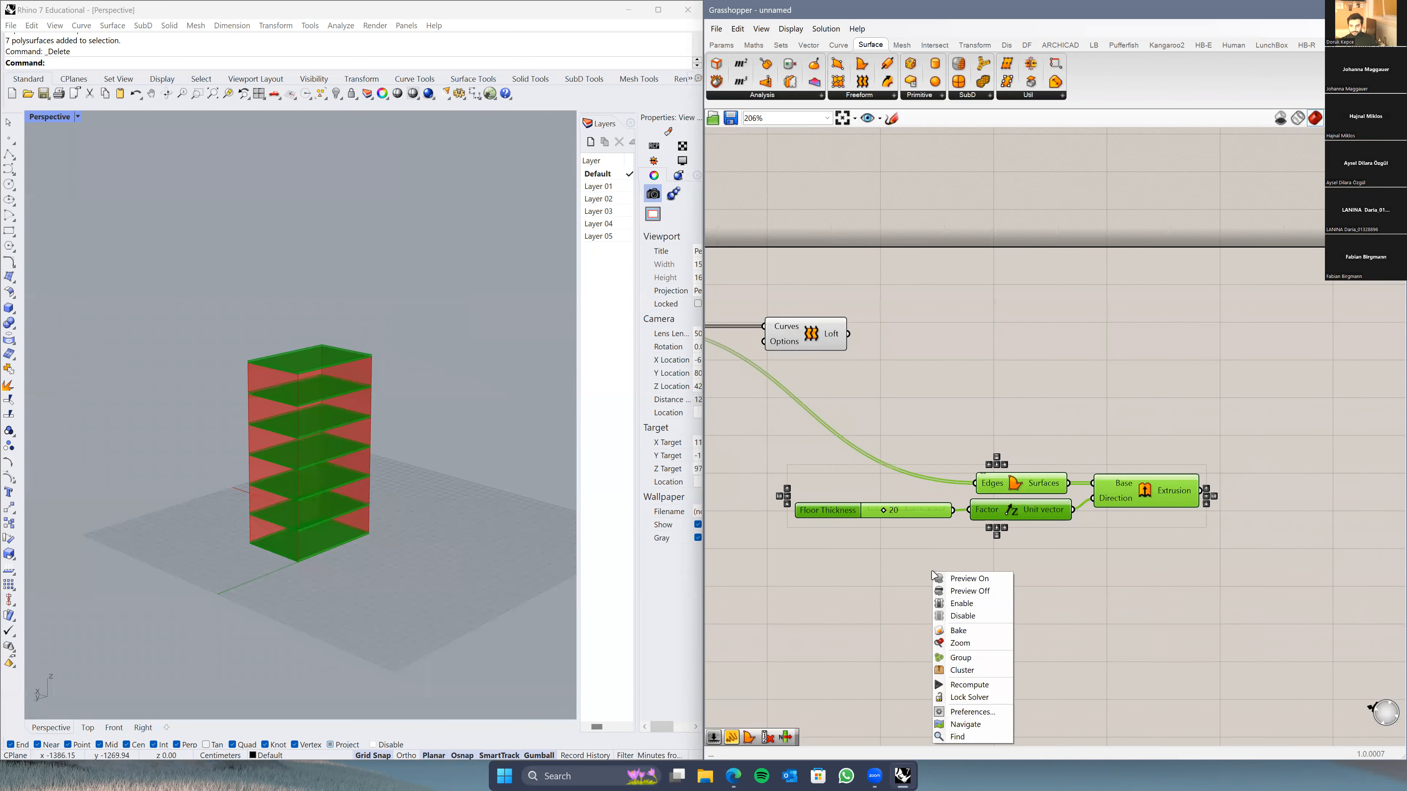
{"action": "left_click", "coordinate": [961, 657]}
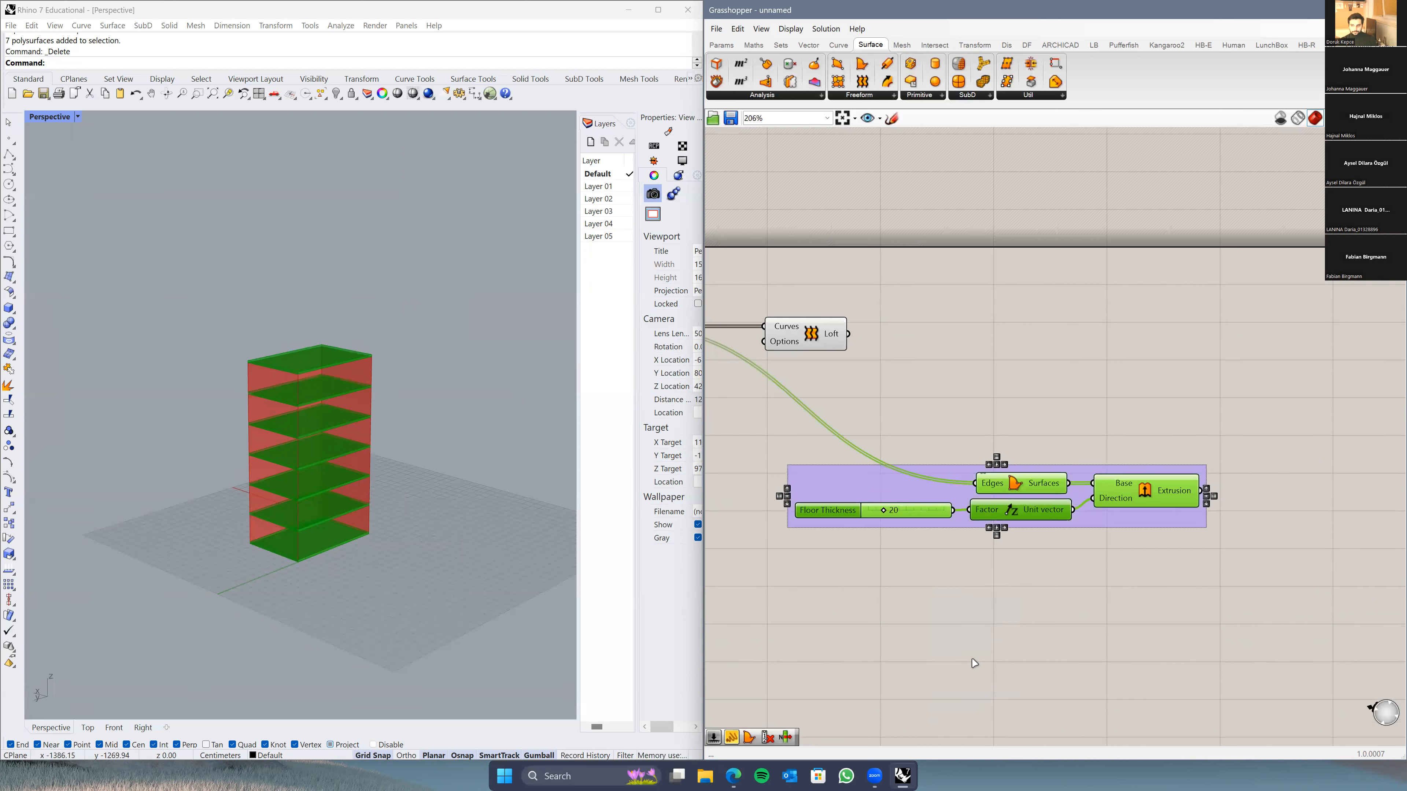
{"action": "right_click", "coordinate": [948, 571]}
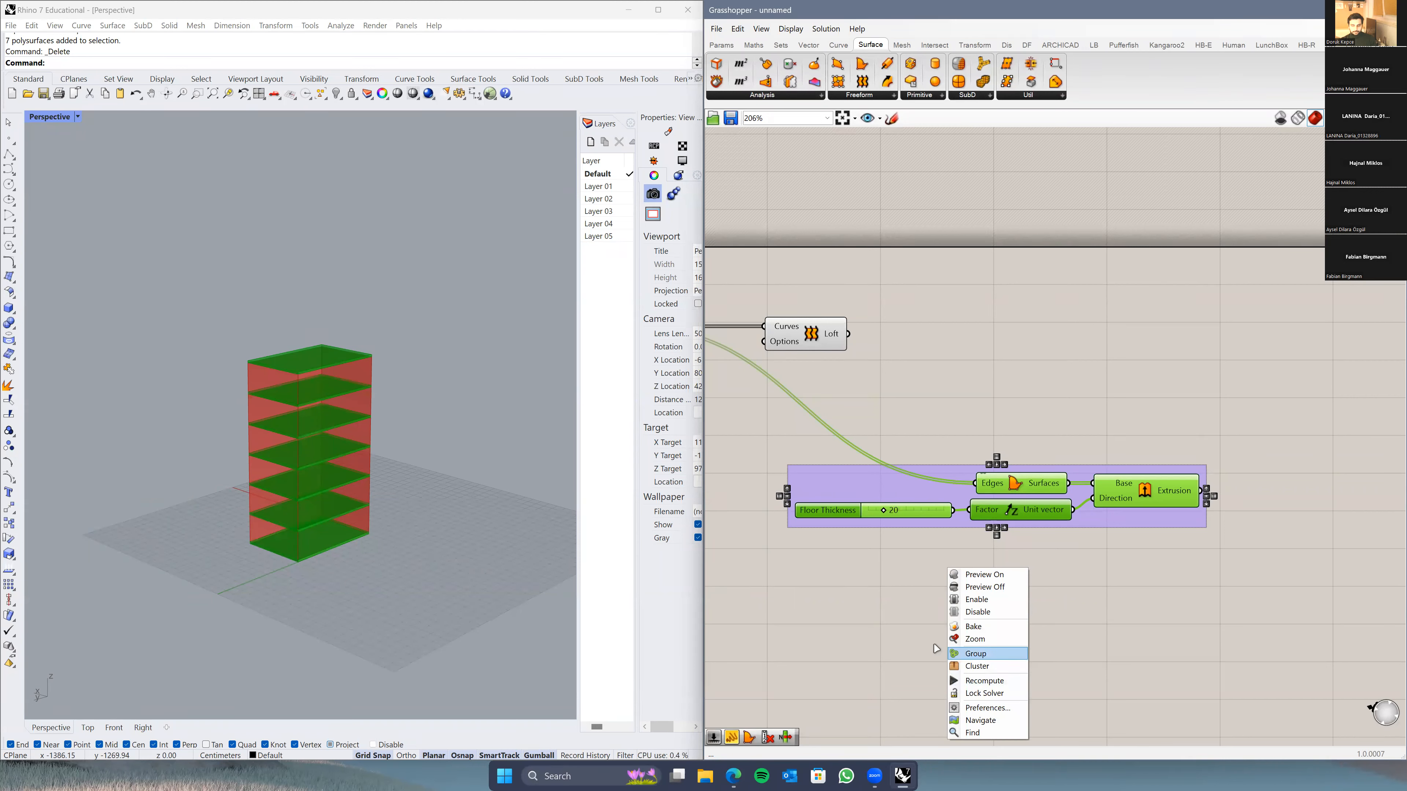
{"action": "left_click", "coordinate": [854, 616]}
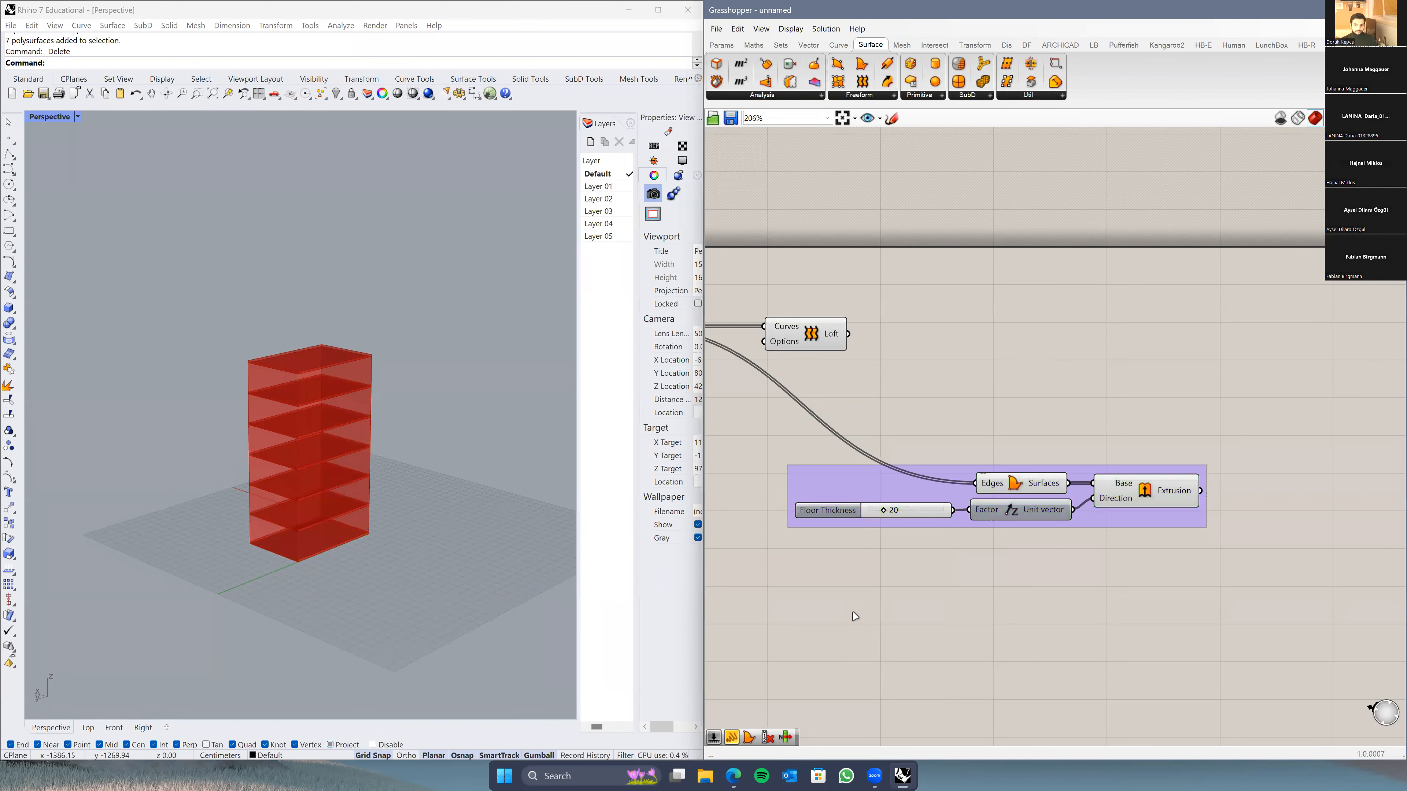
{"action": "right_click_drag", "start_coordinate": [855, 616], "coordinate": [1066, 640]}
Step: Select the purple Floor Thickness group and nudge it slightly left and down
{"action": "right_click_drag", "start_coordinate": [929, 397], "coordinate": [925, 431]}
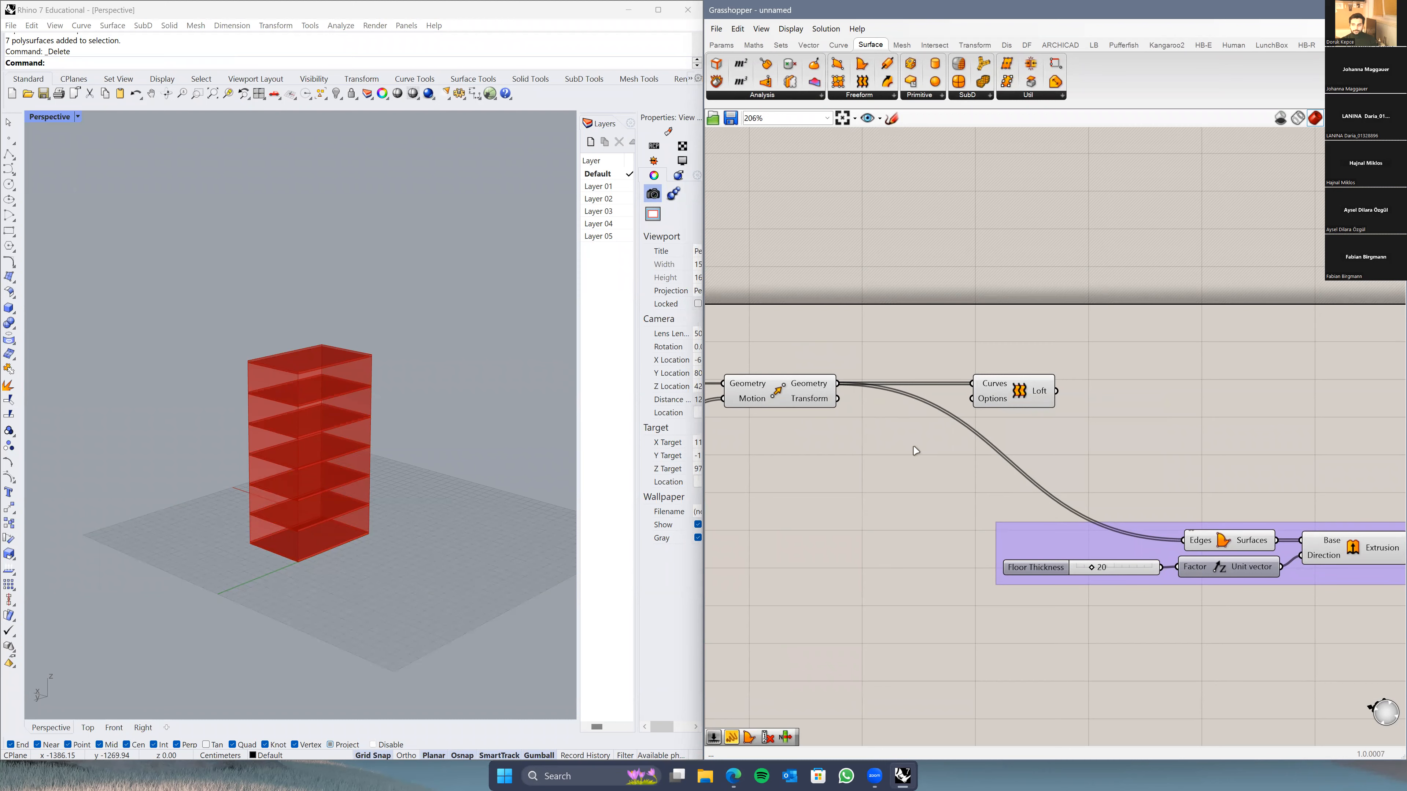
{"action": "right_click_drag", "start_coordinate": [963, 480], "coordinate": [930, 454]}
{"action": "scroll", "coordinate": [929, 454], "scroll_direction": "down", "scroll_amount": 2}
{"action": "left_click_drag", "start_coordinate": [1243, 451], "coordinate": [942, 557]}
{"action": "scroll", "coordinate": [957, 575], "scroll_direction": "up", "scroll_amount": 2}
{"action": "left_click", "coordinate": [1132, 537]}
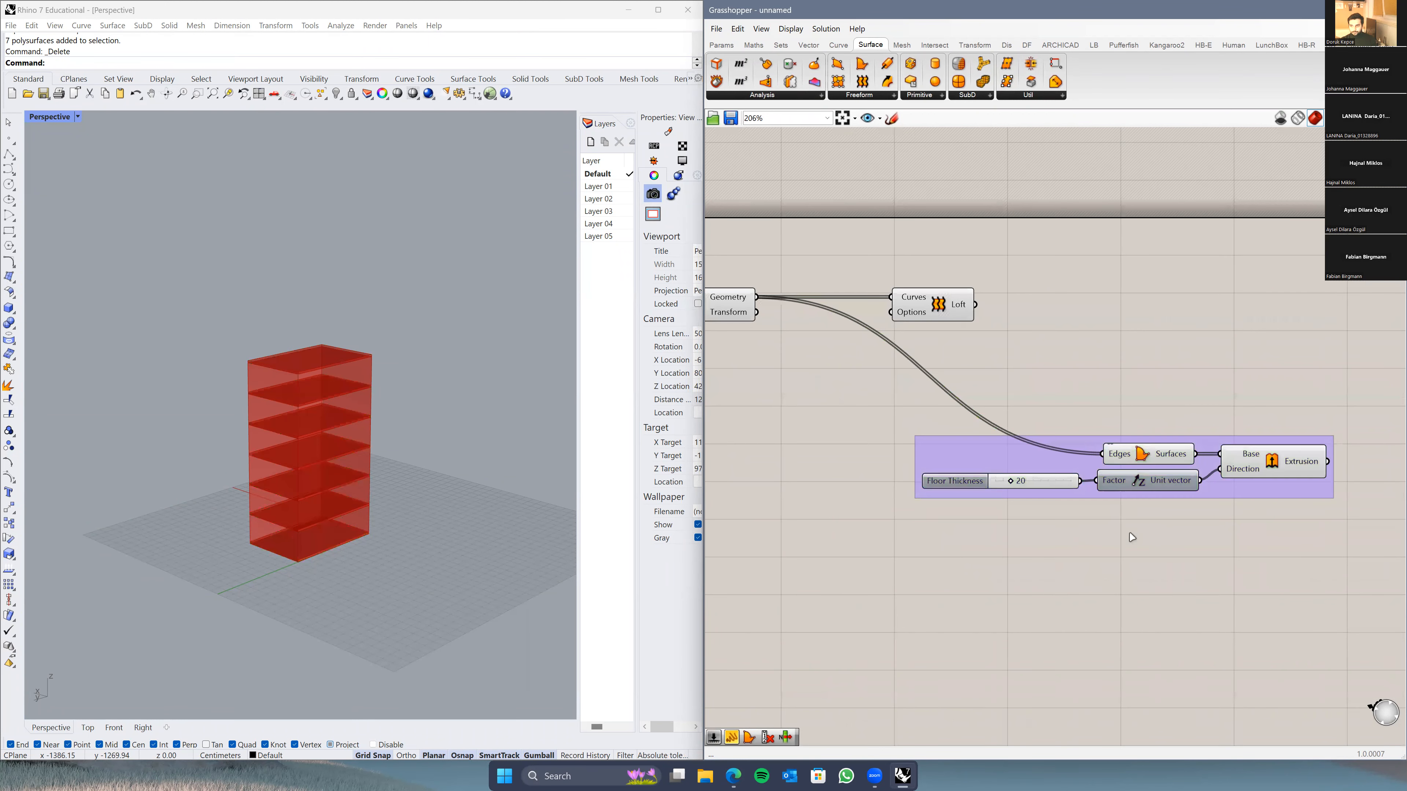
{"action": "mouse_move", "coordinate": [1247, 481]}
{"action": "left_mouse_down"}
{"action": "mouse_move", "coordinate": [1155, 463]}
{"action": "mouse_move", "coordinate": [1239, 522]}
{"action": "mouse_move", "coordinate": [1217, 497]}
{"action": "mouse_move", "coordinate": [1238, 492]}
{"action": "mouse_move", "coordinate": [982, 531]}
{"action": "mouse_move", "coordinate": [1214, 597]}
{"action": "mouse_move", "coordinate": [1120, 526]}
{"action": "mouse_move", "coordinate": [1229, 472]}
{"action": "mouse_move", "coordinate": [1217, 510]}
{"action": "mouse_move", "coordinate": [1198, 472]}
{"action": "mouse_move", "coordinate": [1244, 452]}
{"action": "mouse_move", "coordinate": [1244, 493]}
{"action": "left_mouse_up"}
Step: Move the Loft component right and place the Floor Thickness group above it
{"action": "scroll", "coordinate": [1128, 528], "scroll_direction": "down", "scroll_amount": 3}
{"action": "left_click_drag", "start_coordinate": [1023, 395], "coordinate": [1213, 397]}
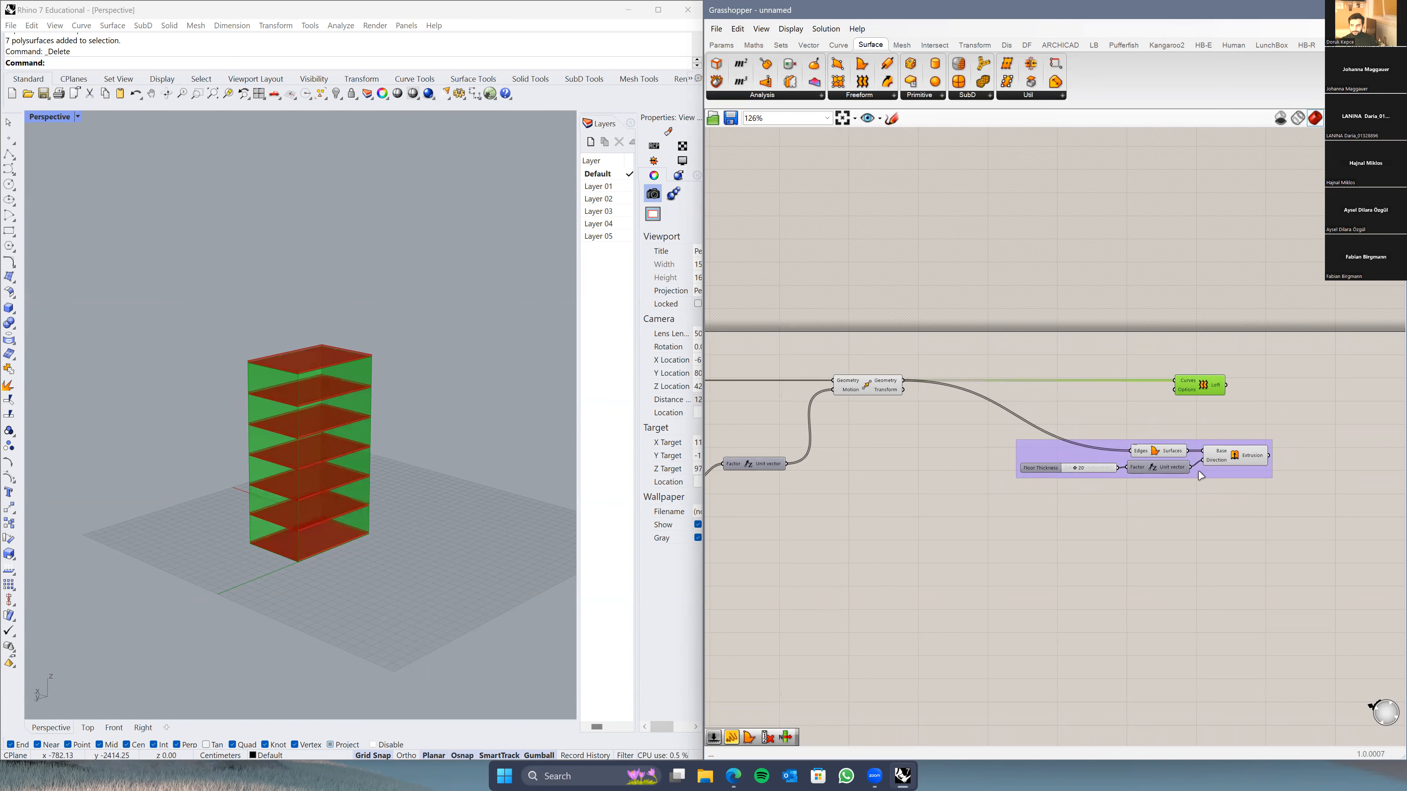
{"action": "left_click_drag", "start_coordinate": [1224, 478], "coordinate": [1176, 366]}
{"action": "left_click", "coordinate": [1114, 502]}
Step: Orbit the Rhino view around the lofted tower with its seven 20-unit slabs
{"action": "scroll", "coordinate": [1025, 468], "scroll_direction": "up", "scroll_amount": 3}
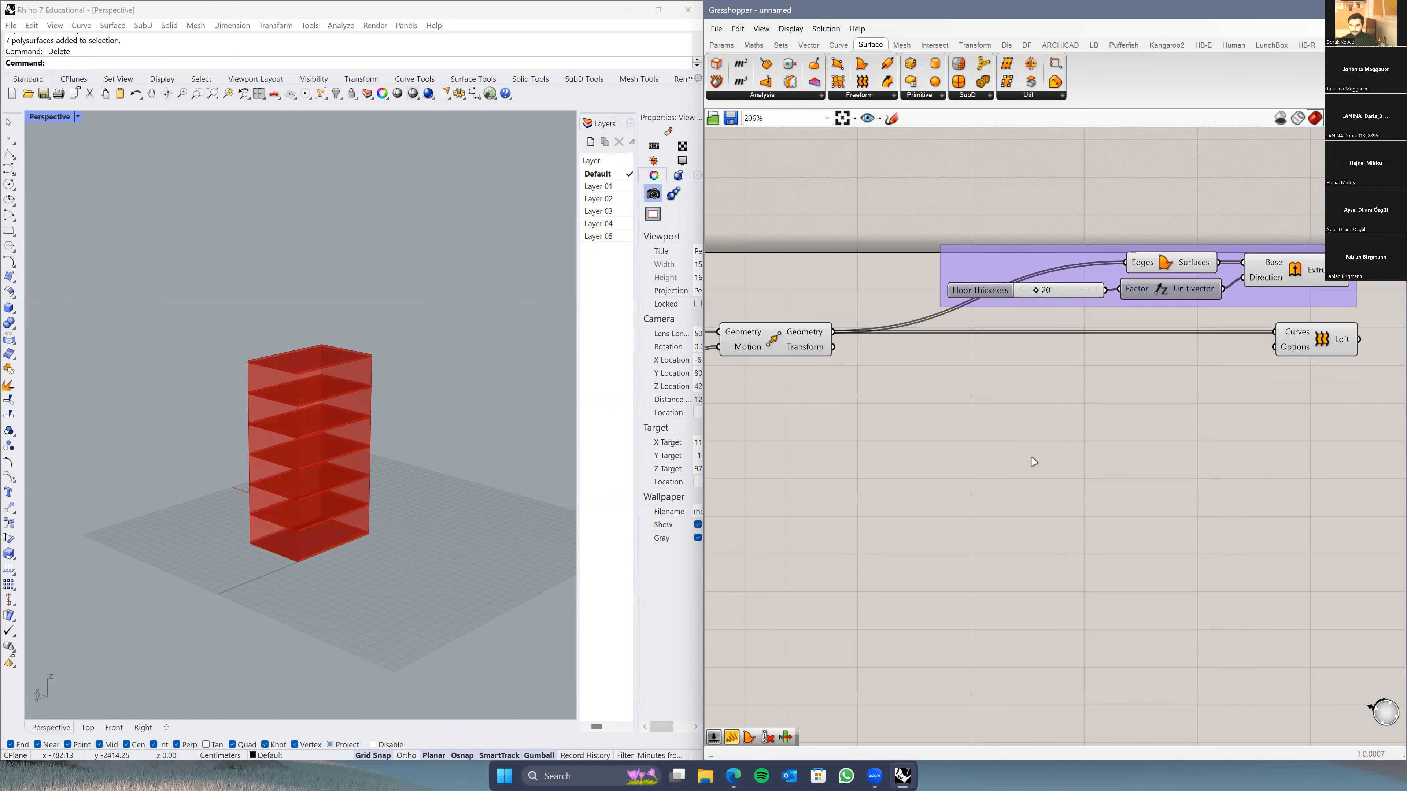
{"action": "right_click_drag", "start_coordinate": [782, 413], "coordinate": [887, 420]}
{"action": "right_click_drag", "start_coordinate": [345, 468], "coordinate": [383, 537]}
{"action": "scroll", "coordinate": [382, 535], "scroll_direction": "up", "scroll_amount": 5}
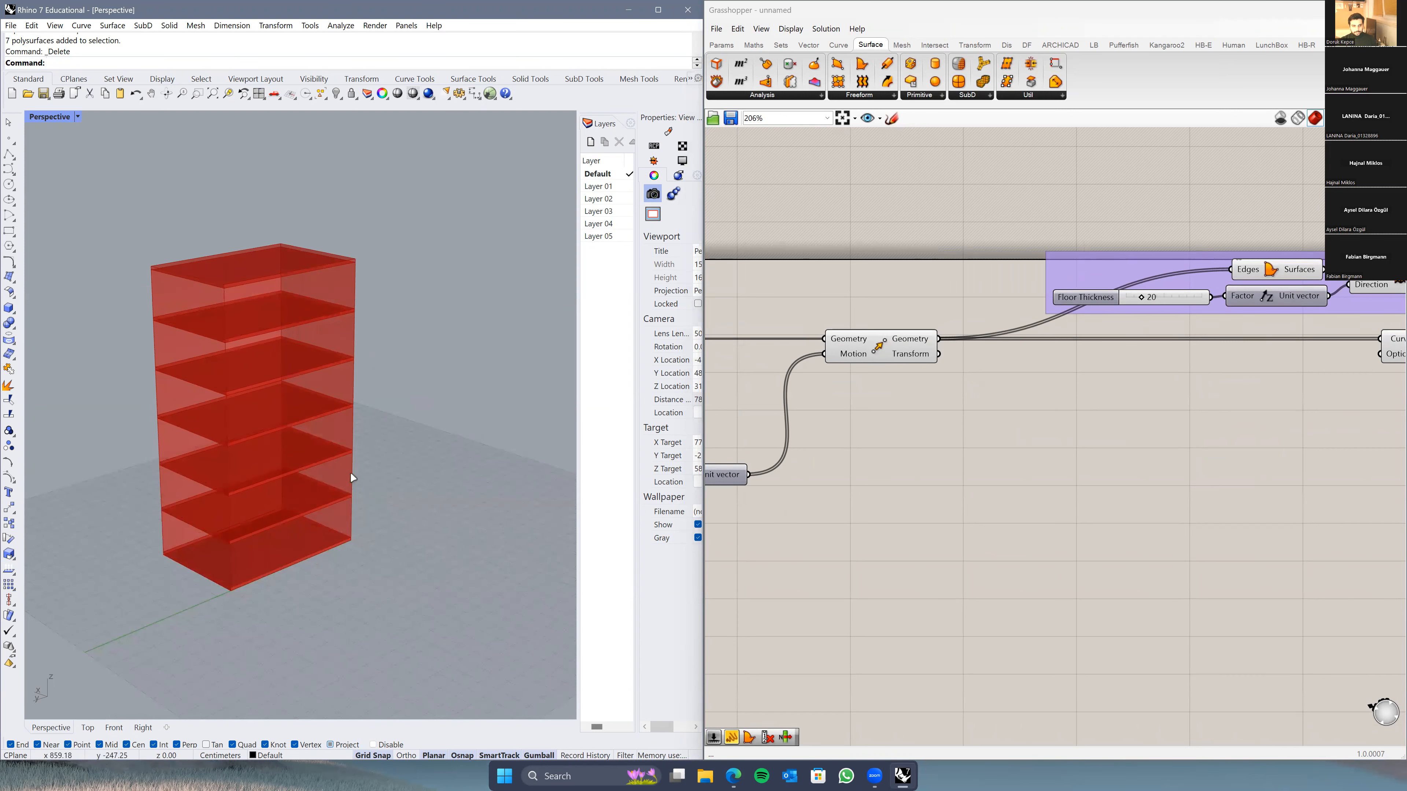
{"action": "scroll", "coordinate": [1089, 477], "scroll_direction": "down", "scroll_amount": 2}
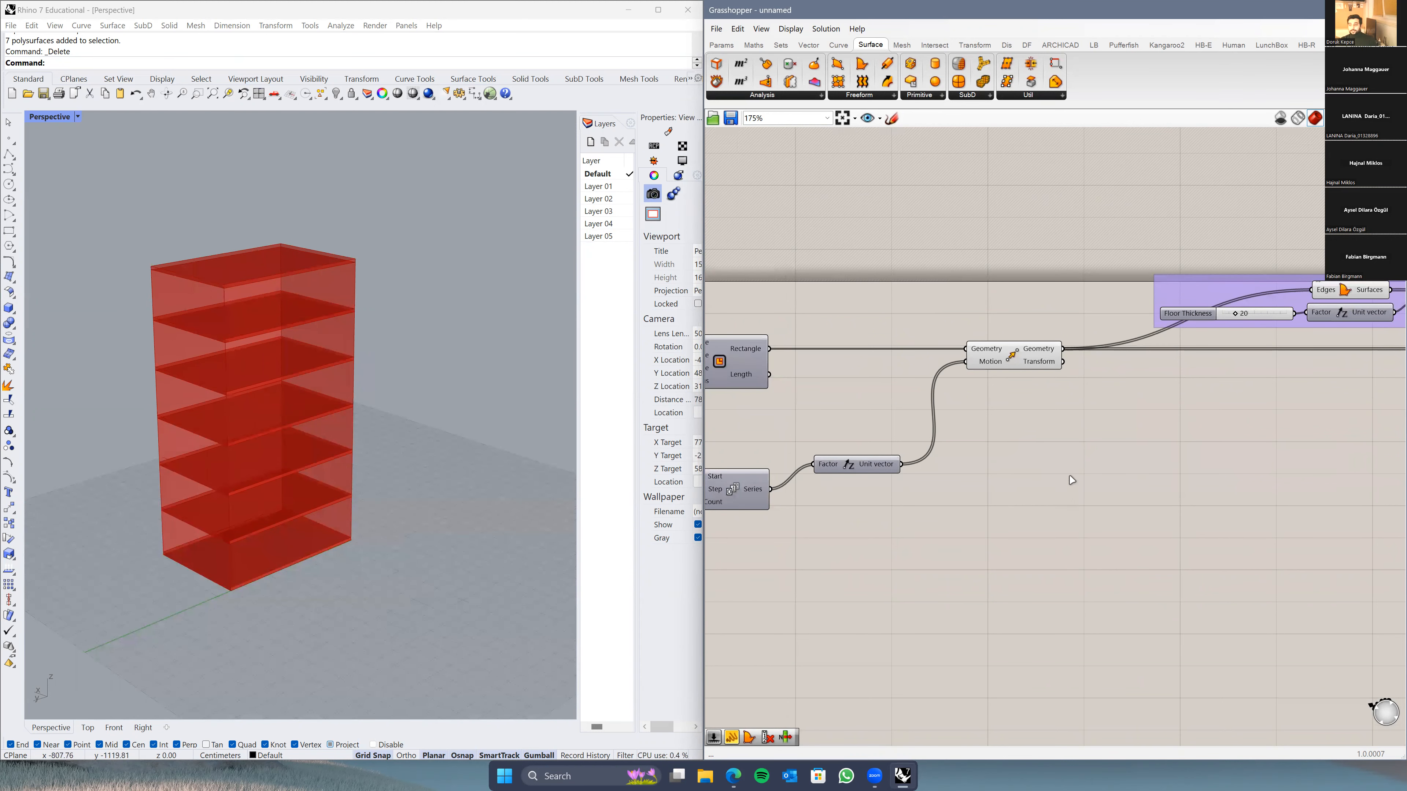
{"action": "right_click_drag", "start_coordinate": [1037, 487], "coordinate": [947, 479]}
{"action": "left_click", "coordinate": [900, 377]}
{"action": "right_click_drag", "start_coordinate": [913, 538], "coordinate": [822, 557]}
{"action": "scroll", "coordinate": [1075, 468], "scroll_direction": "down", "scroll_amount": 2}
Step: Turn Preview Off for the extrusion group and the Loft component
{"action": "left_click_drag", "start_coordinate": [1275, 316], "coordinate": [963, 506]}
{"action": "right_click", "coordinate": [963, 506]}
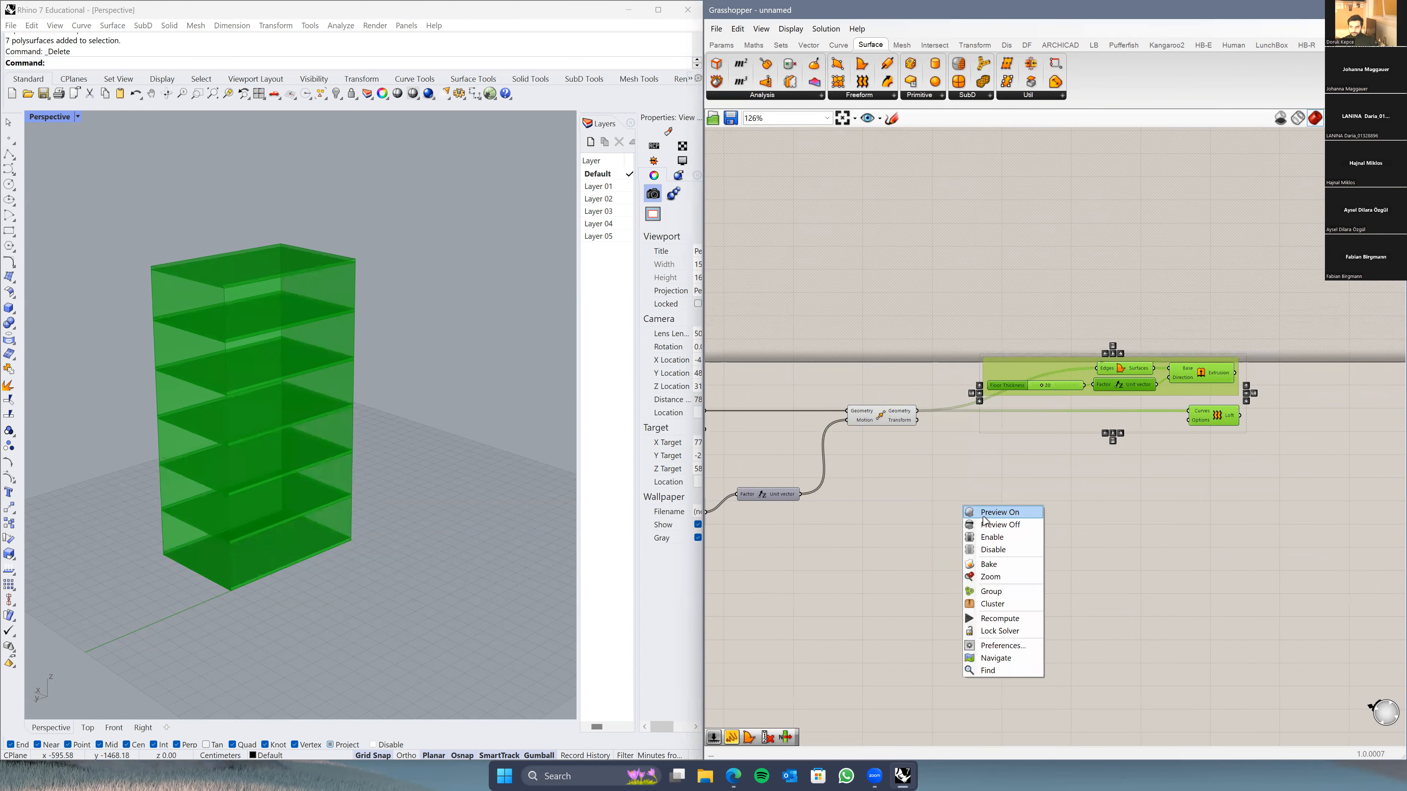
{"action": "left_click", "coordinate": [992, 525]}
{"action": "left_click_drag", "start_coordinate": [1321, 311], "coordinate": [948, 531]}
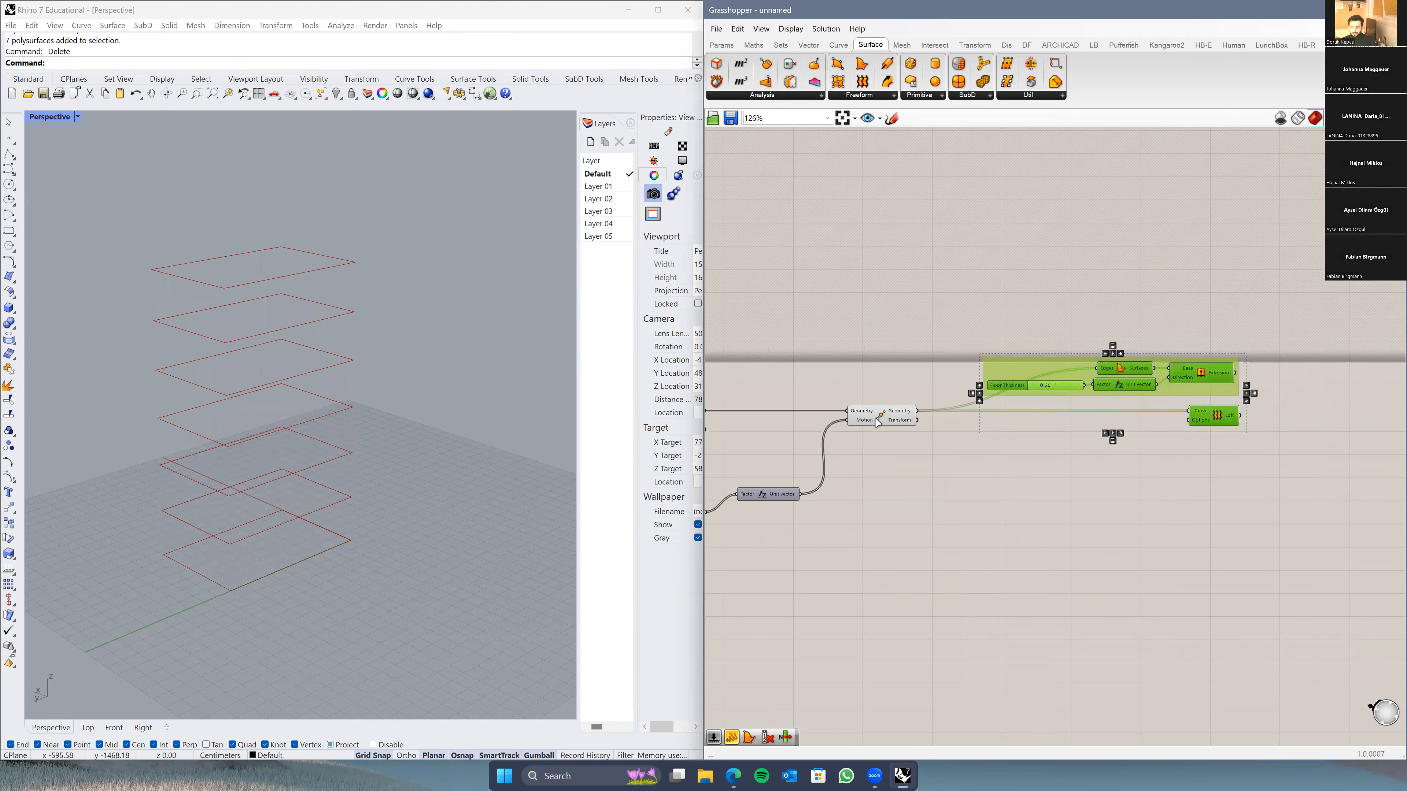
{"action": "right_click", "coordinate": [1000, 486]}
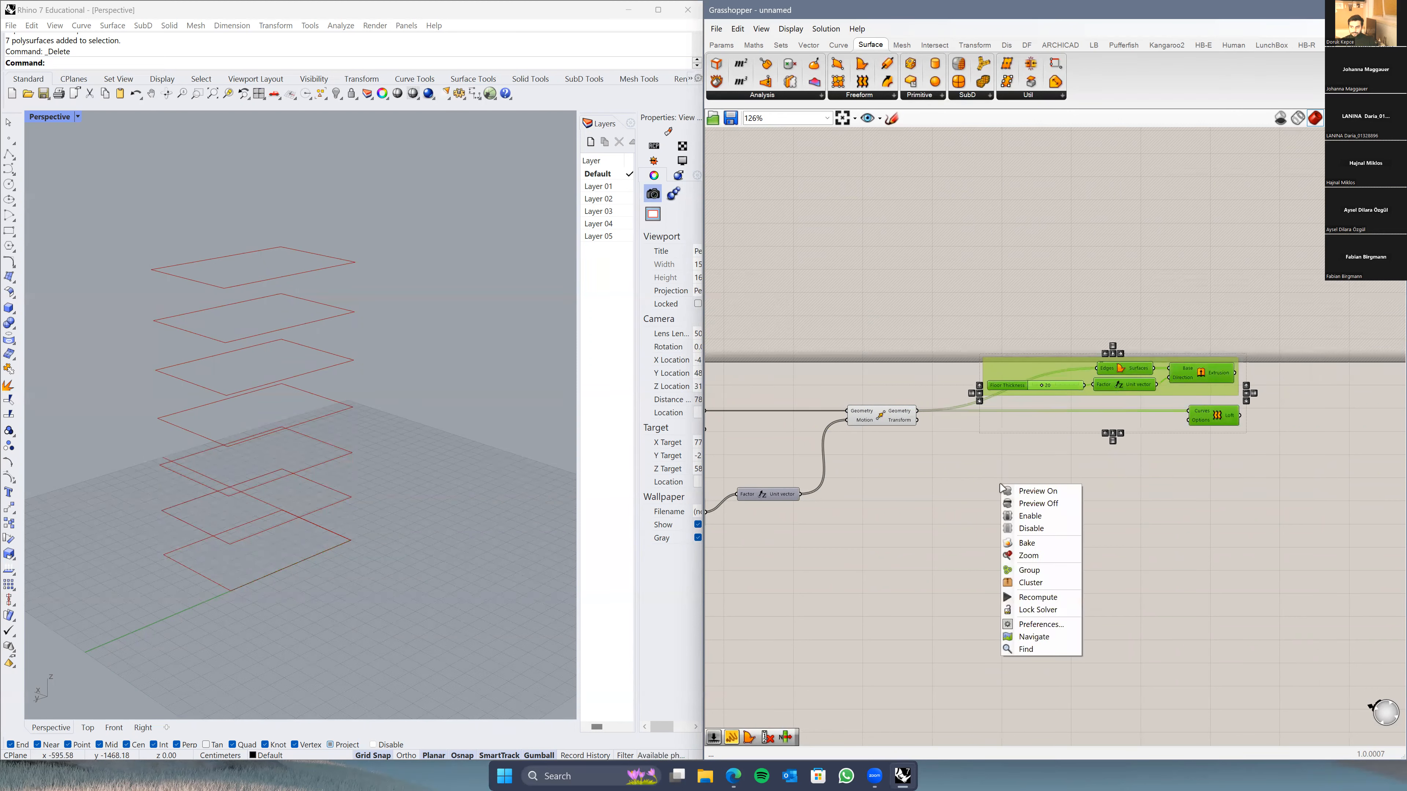
{"action": "left_click", "coordinate": [1029, 504]}
{"action": "left_click", "coordinate": [1029, 509]}
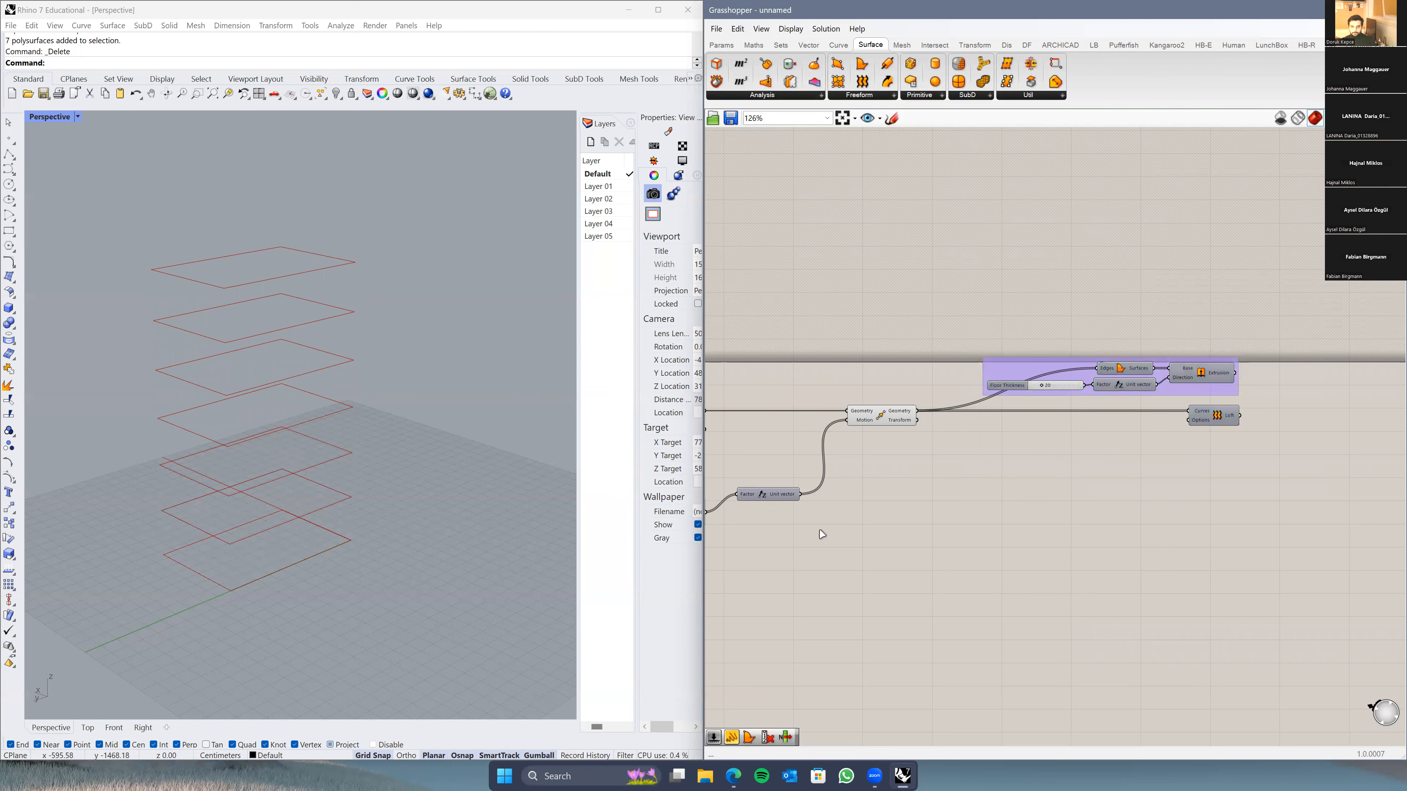
Step: Select the Move component to view the seven stacked floor rectangles in Rhino
{"action": "left_click", "coordinate": [878, 424]}
{"action": "right_click_drag", "start_coordinate": [296, 554], "coordinate": [281, 504]}
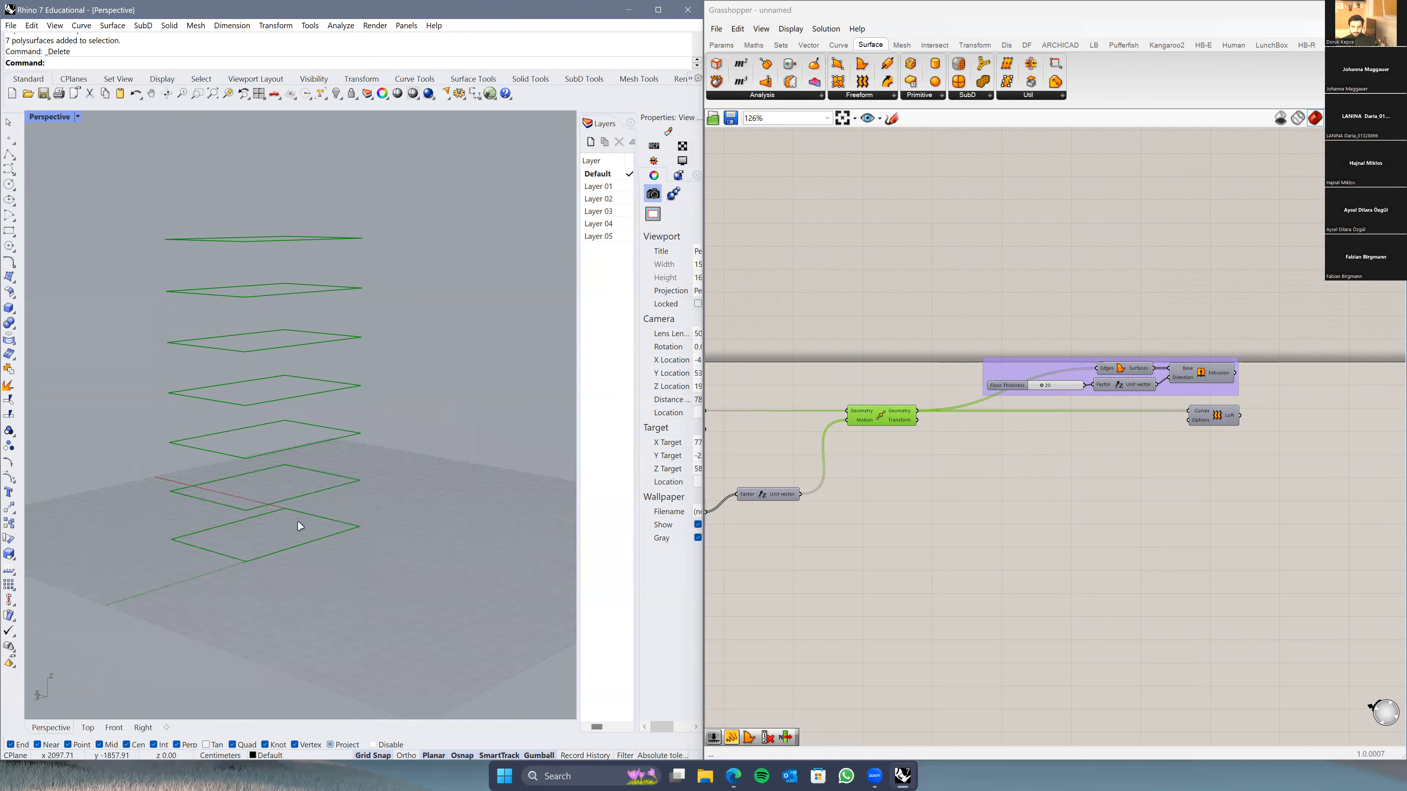
{"action": "right_click_drag", "start_coordinate": [904, 468], "coordinate": [968, 464]}
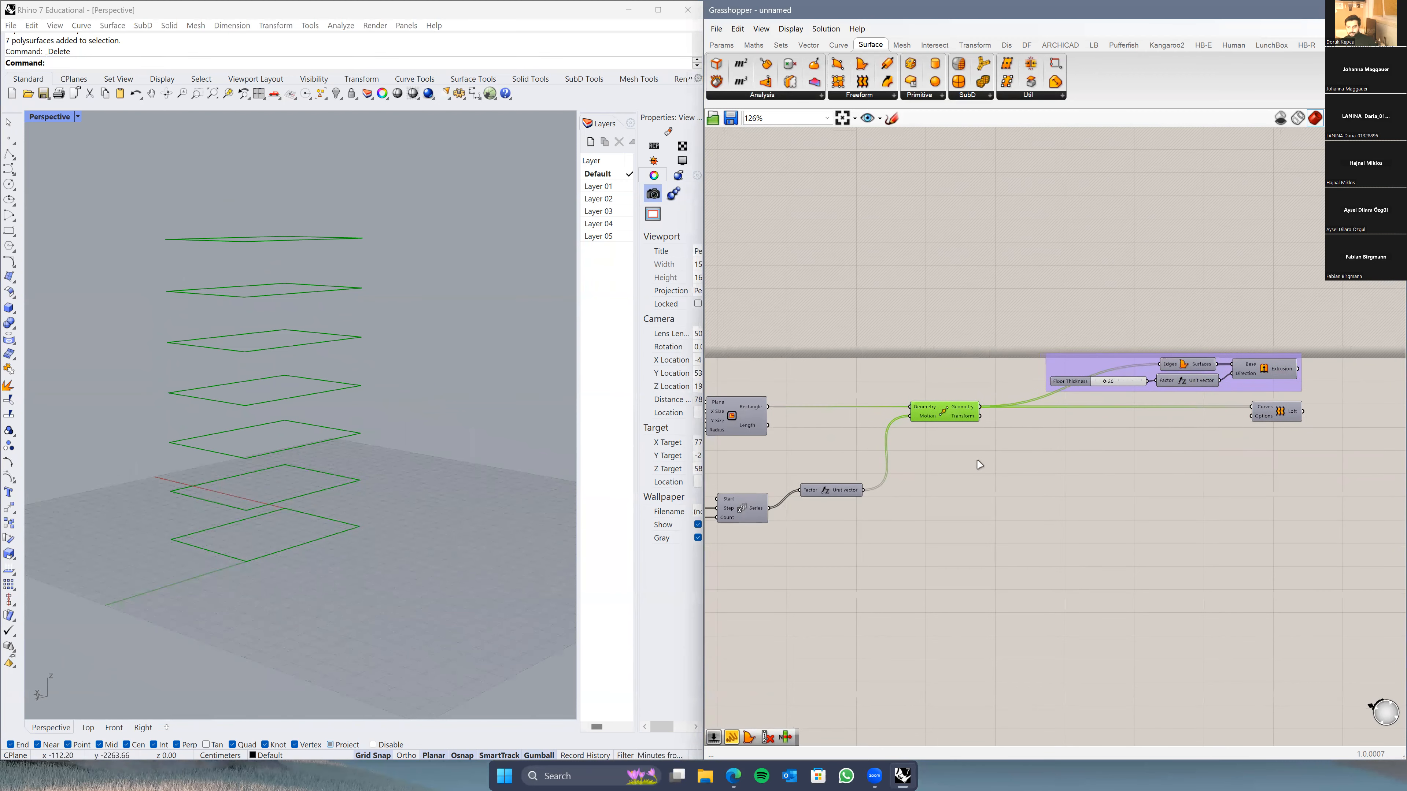
Step: Add a Rotate component through the canvas search, browsing the Euclidean transform components
{"action": "scroll", "coordinate": [981, 477], "scroll_direction": "up", "scroll_amount": 4}
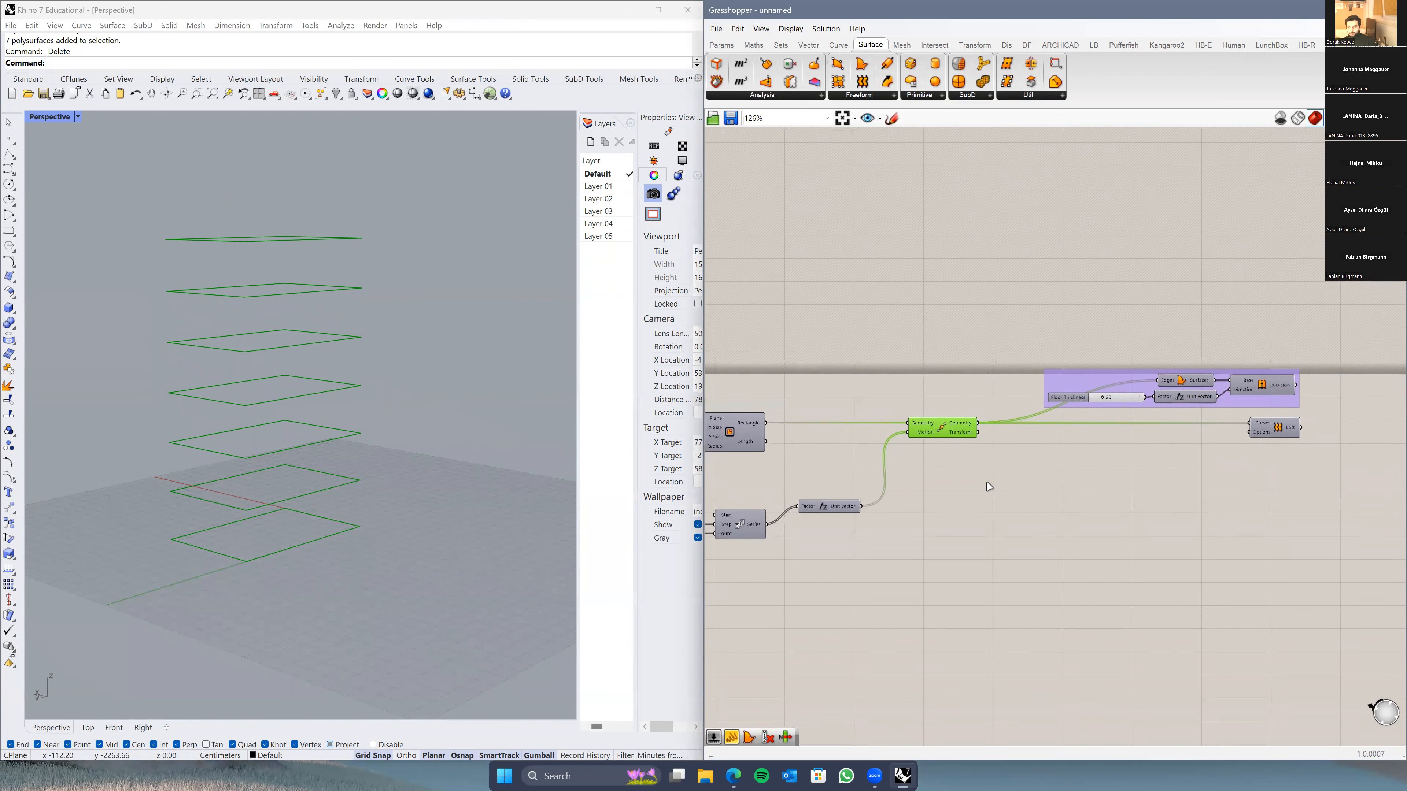
{"action": "double_click", "coordinate": [1043, 525]}
{"action": "type", "text": "rotate"}
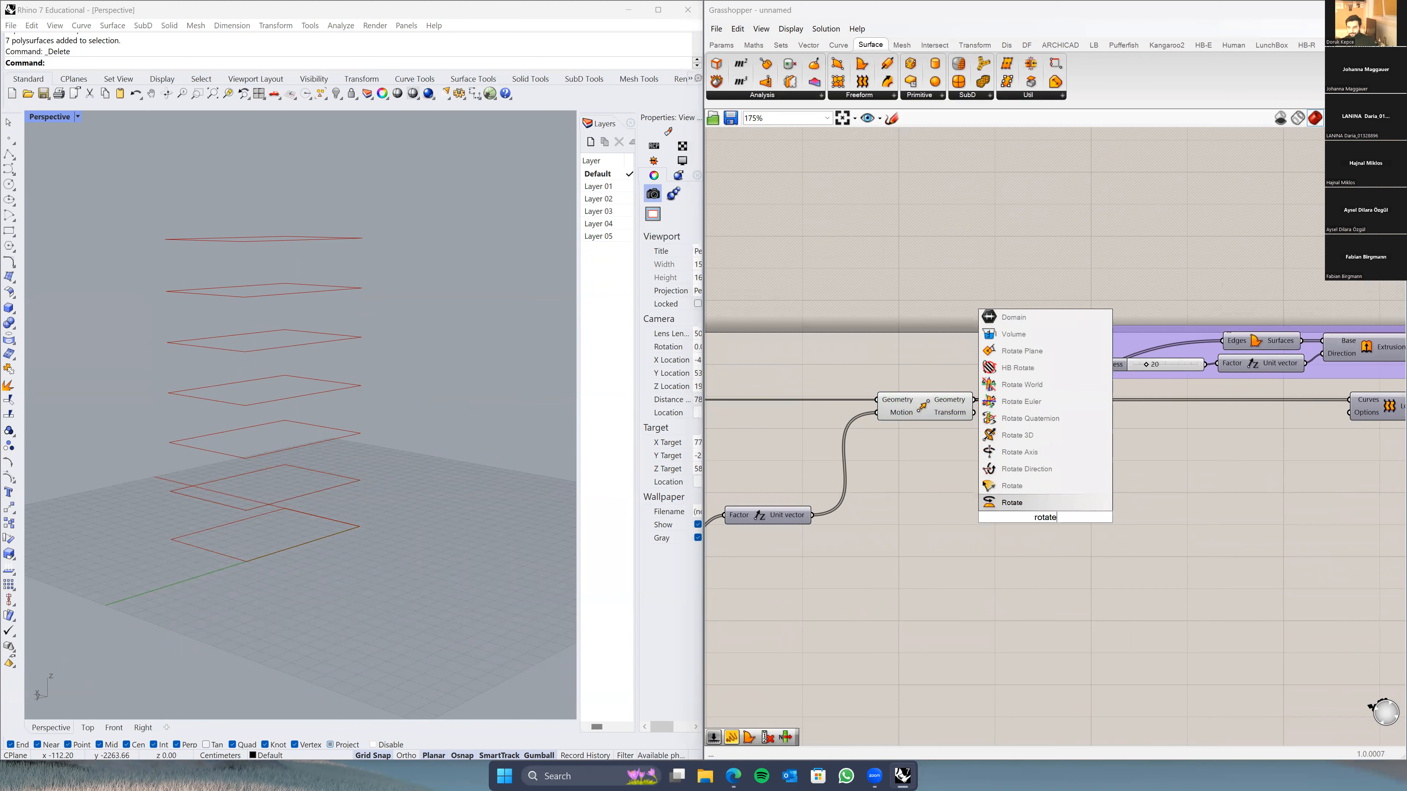
{"action": "key", "text": "Return"}
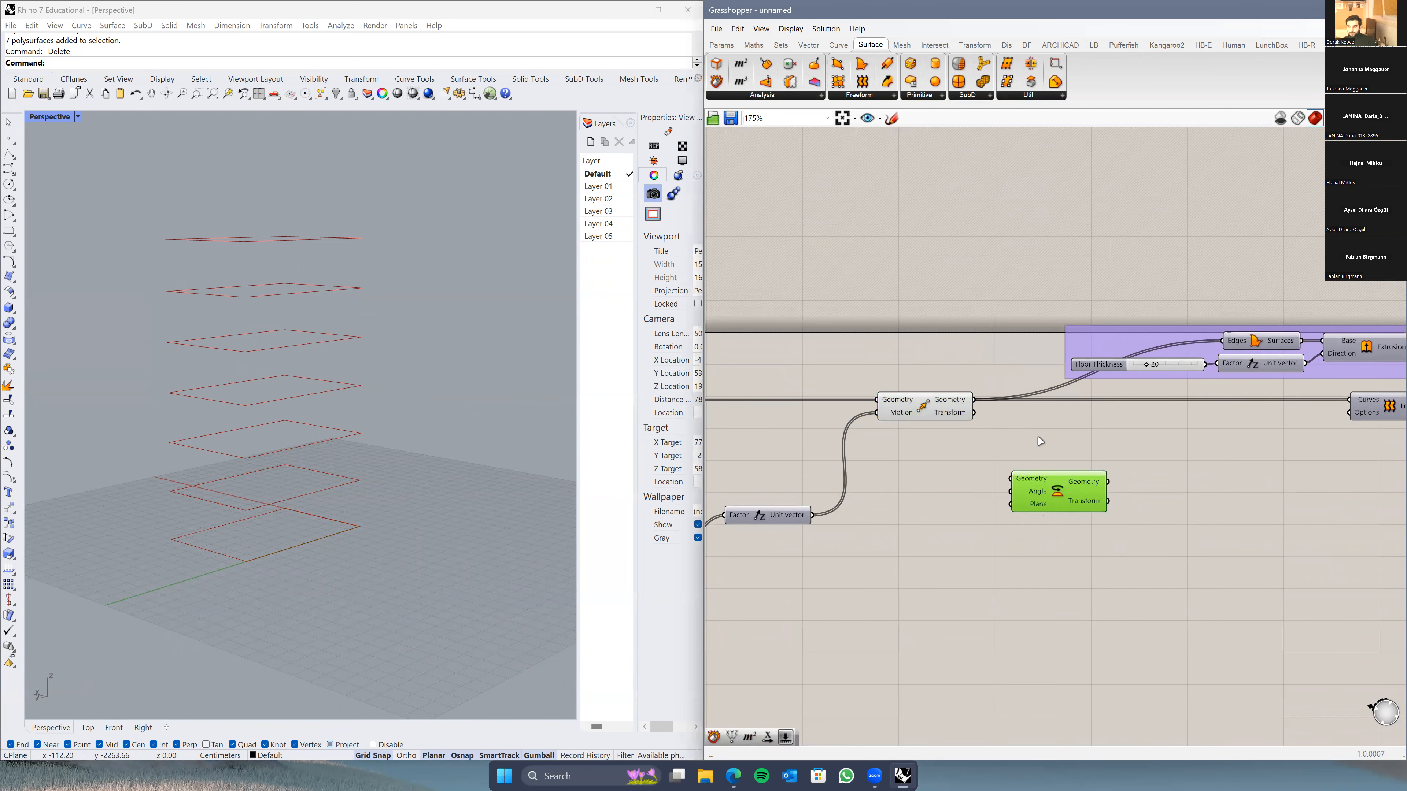
{"action": "left_click", "coordinate": [974, 45]}
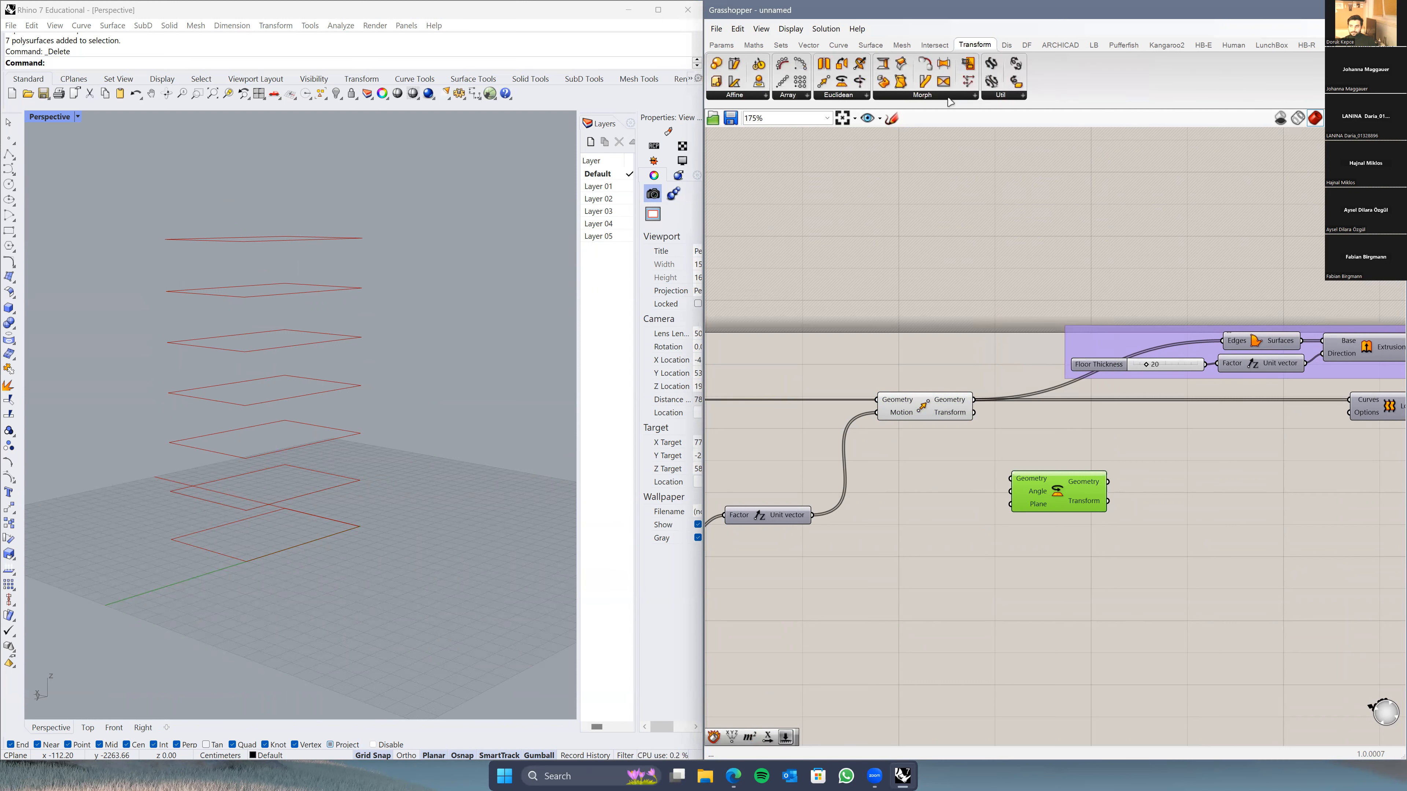
{"action": "left_click", "coordinate": [843, 97]}
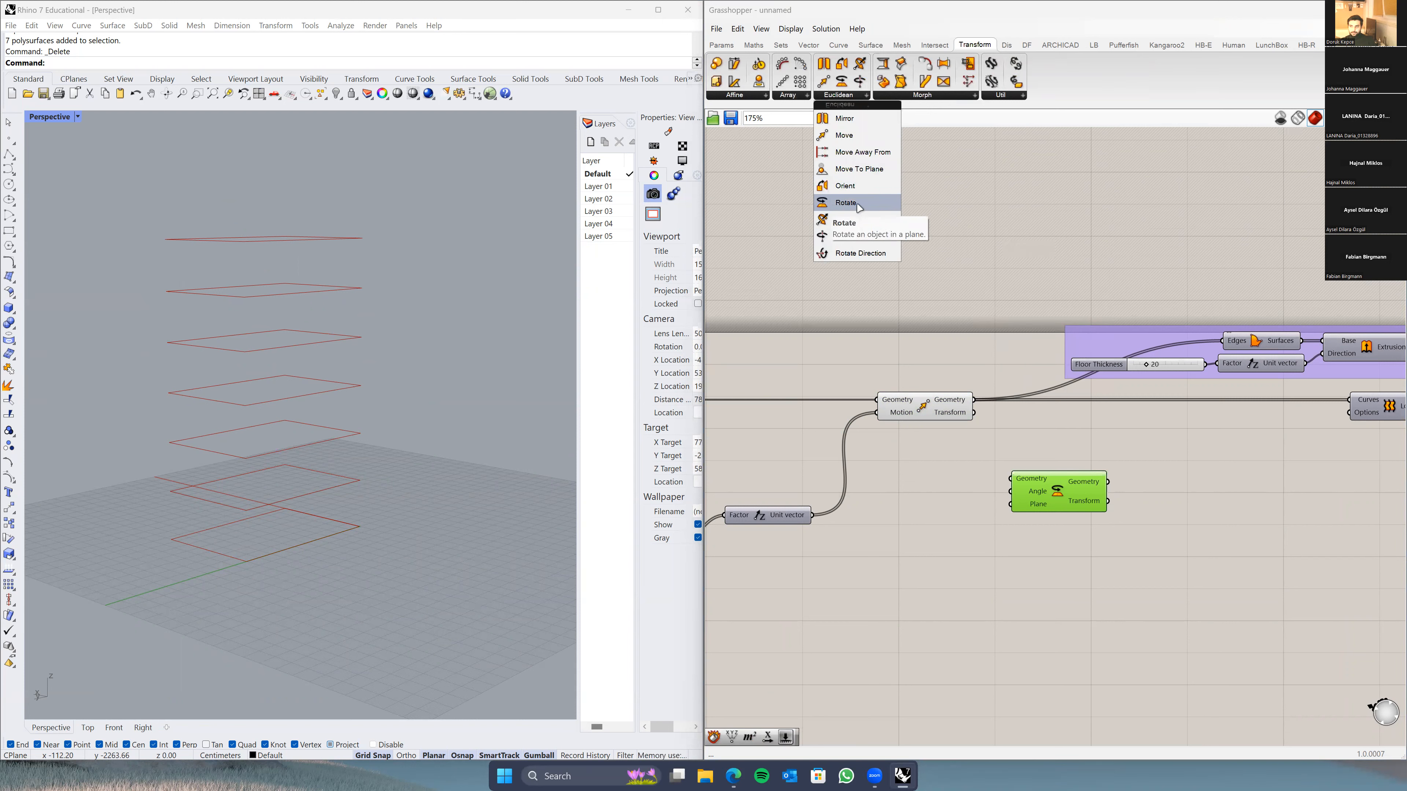
{"action": "left_click", "coordinate": [1126, 563]}
Step: Wire Move's moved floor rectangles into Rotate's Geometry input and orbit to inspect the rotated copies
{"action": "scroll", "coordinate": [1040, 493], "scroll_direction": "up", "scroll_amount": 2}
{"action": "left_click_drag", "start_coordinate": [949, 365], "coordinate": [1161, 462]}
{"action": "right_click_drag", "start_coordinate": [450, 453], "coordinate": [424, 556]}
{"action": "right_click_drag", "start_coordinate": [436, 505], "coordinate": [426, 541]}
{"action": "right_click_drag", "start_coordinate": [276, 546], "coordinate": [225, 560]}
{"action": "right_click_drag", "start_coordinate": [197, 471], "coordinate": [178, 446]}
{"action": "scroll", "coordinate": [191, 488], "scroll_direction": "up", "scroll_amount": 5}
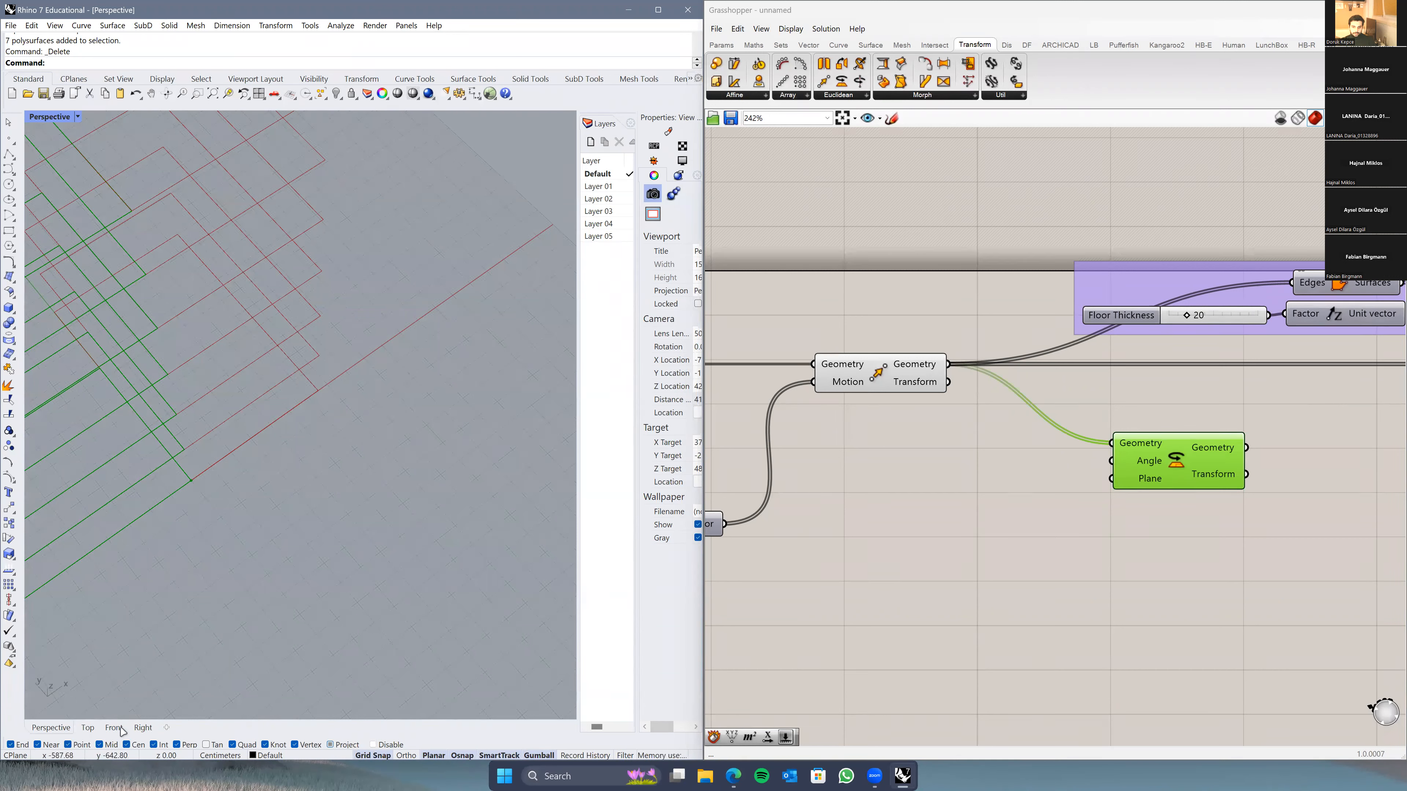
Step: Check the 90° rotated floors in Rhino's Top view and reposition the Rotate component
{"action": "left_click", "coordinate": [90, 727]}
{"action": "scroll", "coordinate": [313, 483], "scroll_direction": "down", "scroll_amount": 8}
{"action": "scroll", "coordinate": [311, 481], "scroll_direction": "up", "scroll_amount": 2}
{"action": "scroll", "coordinate": [377, 471], "scroll_direction": "up", "scroll_amount": 1}
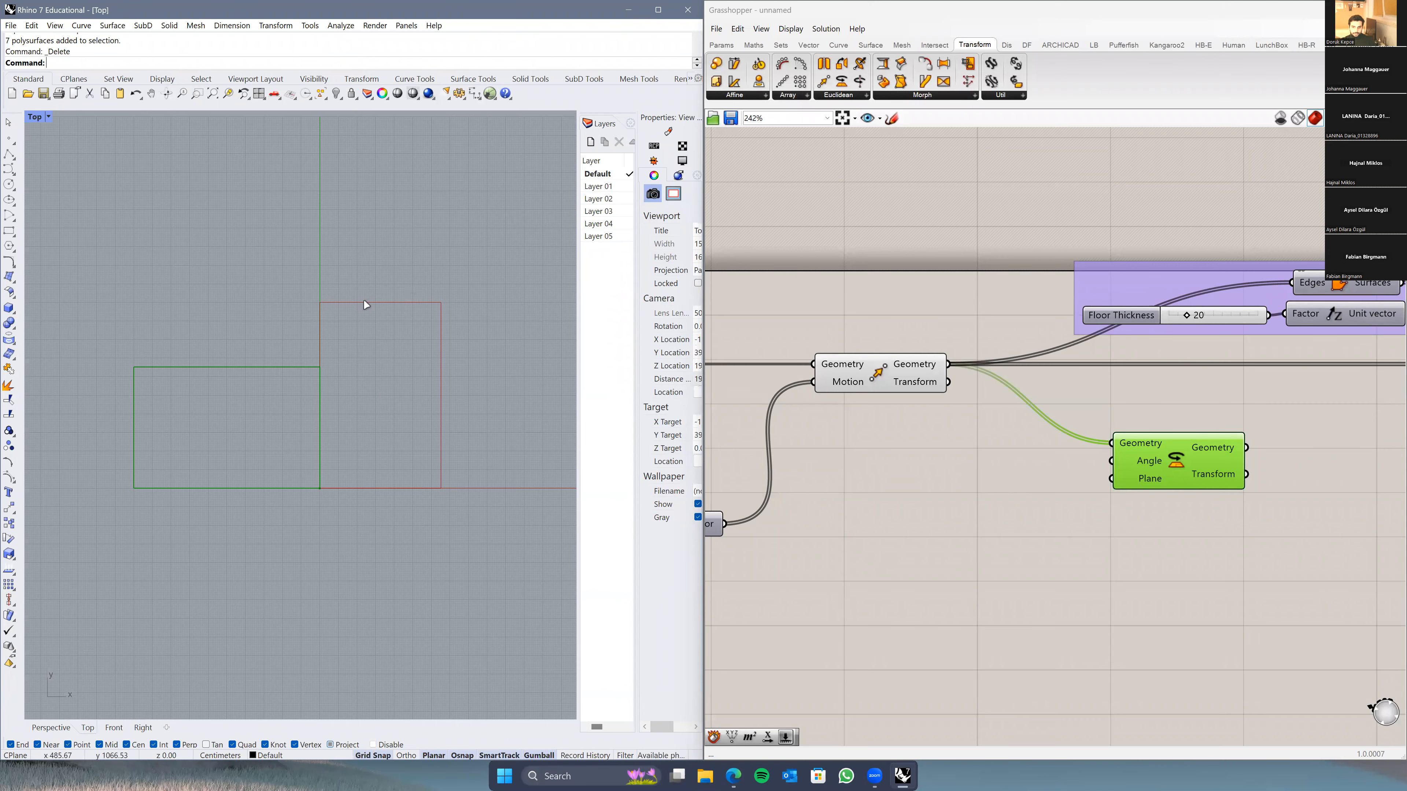
{"action": "left_click_drag", "start_coordinate": [1176, 463], "coordinate": [1158, 421]}
{"action": "right_click_drag", "start_coordinate": [997, 516], "coordinate": [1064, 477]}
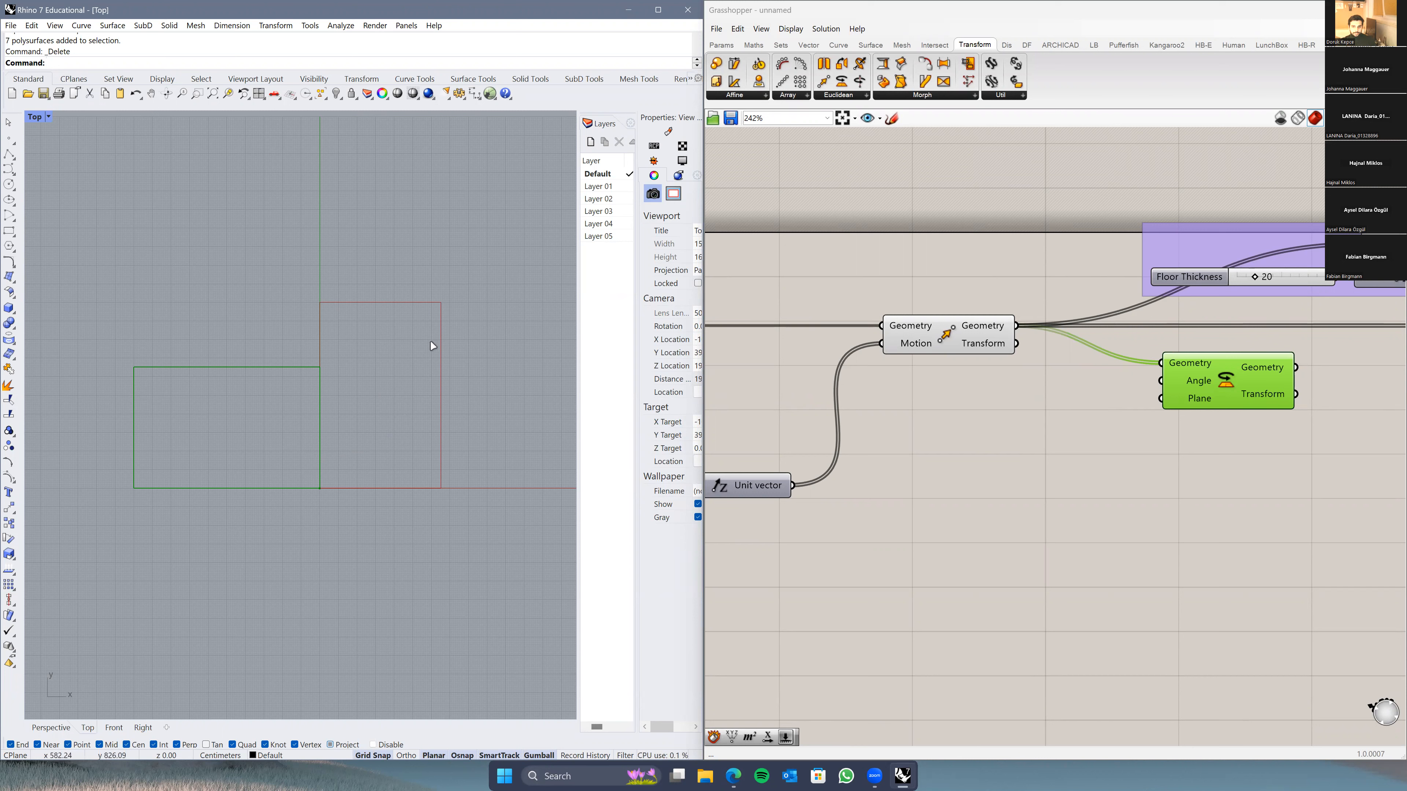
{"action": "left_click_drag", "start_coordinate": [1207, 395], "coordinate": [1223, 400]}
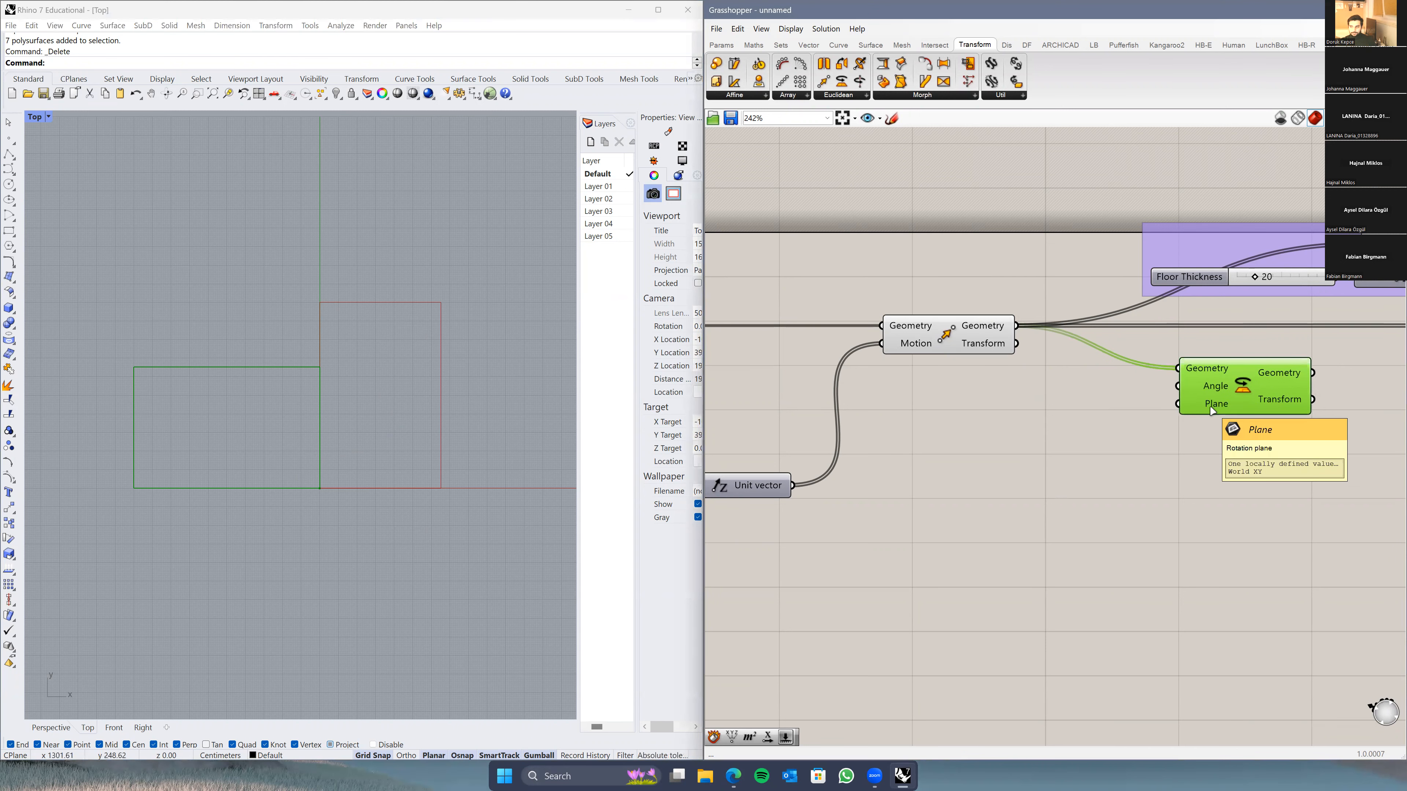
Step: Return Rhino to Perspective showing the stacked floors and search the canvas for 'area'
{"action": "left_click", "coordinate": [67, 728]}
{"action": "right_click_drag", "start_coordinate": [289, 528], "coordinate": [281, 353]}
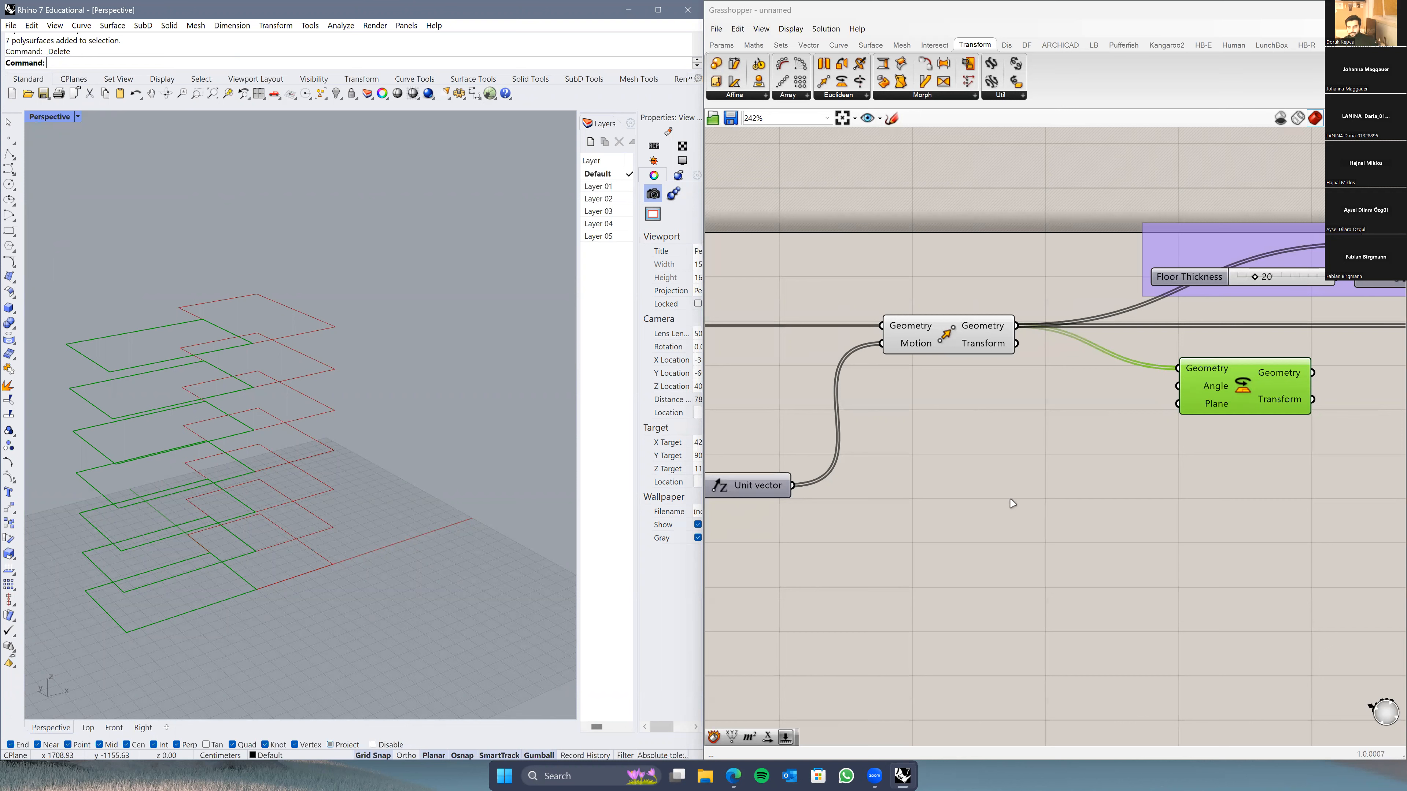
{"action": "double_click", "coordinate": [1046, 443]}
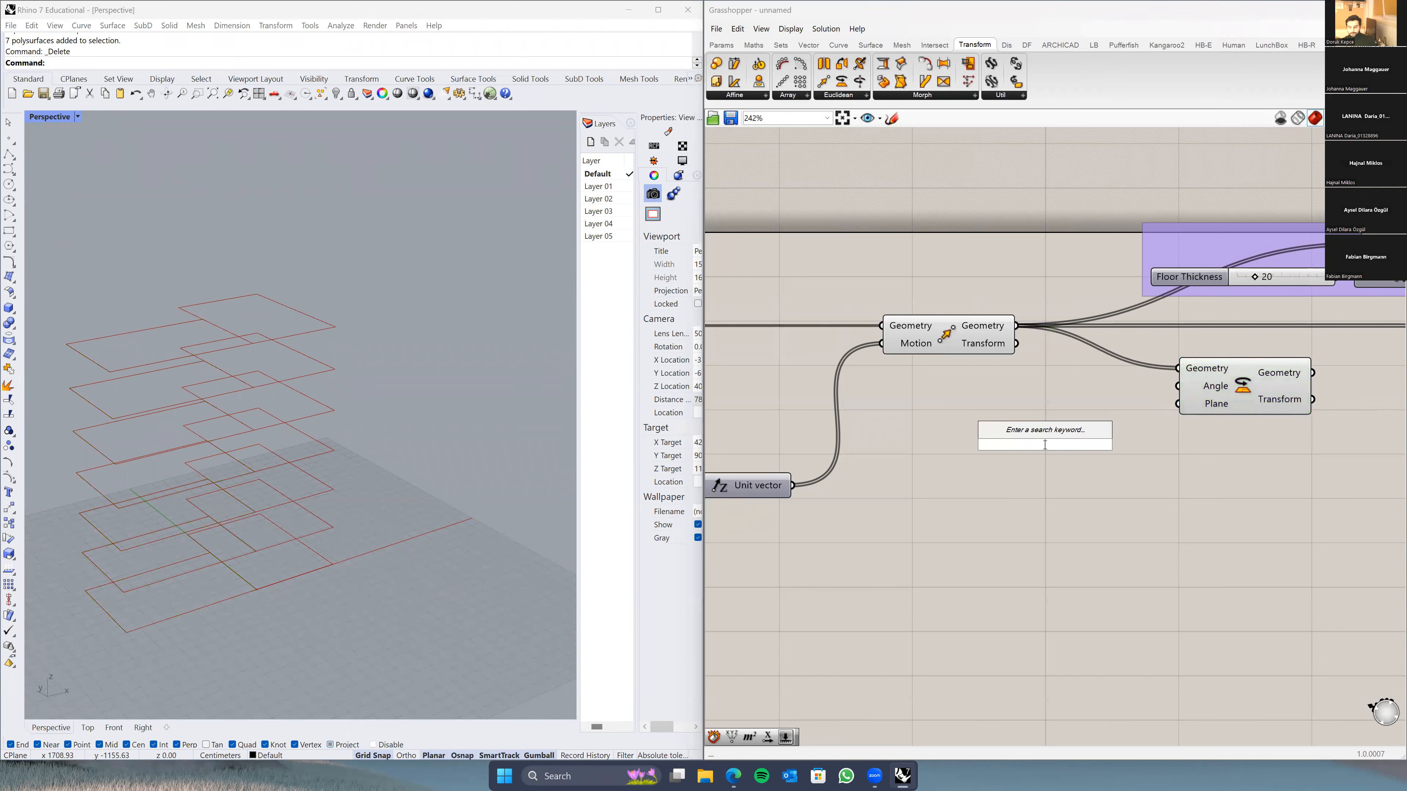
{"action": "type", "text": "area"}
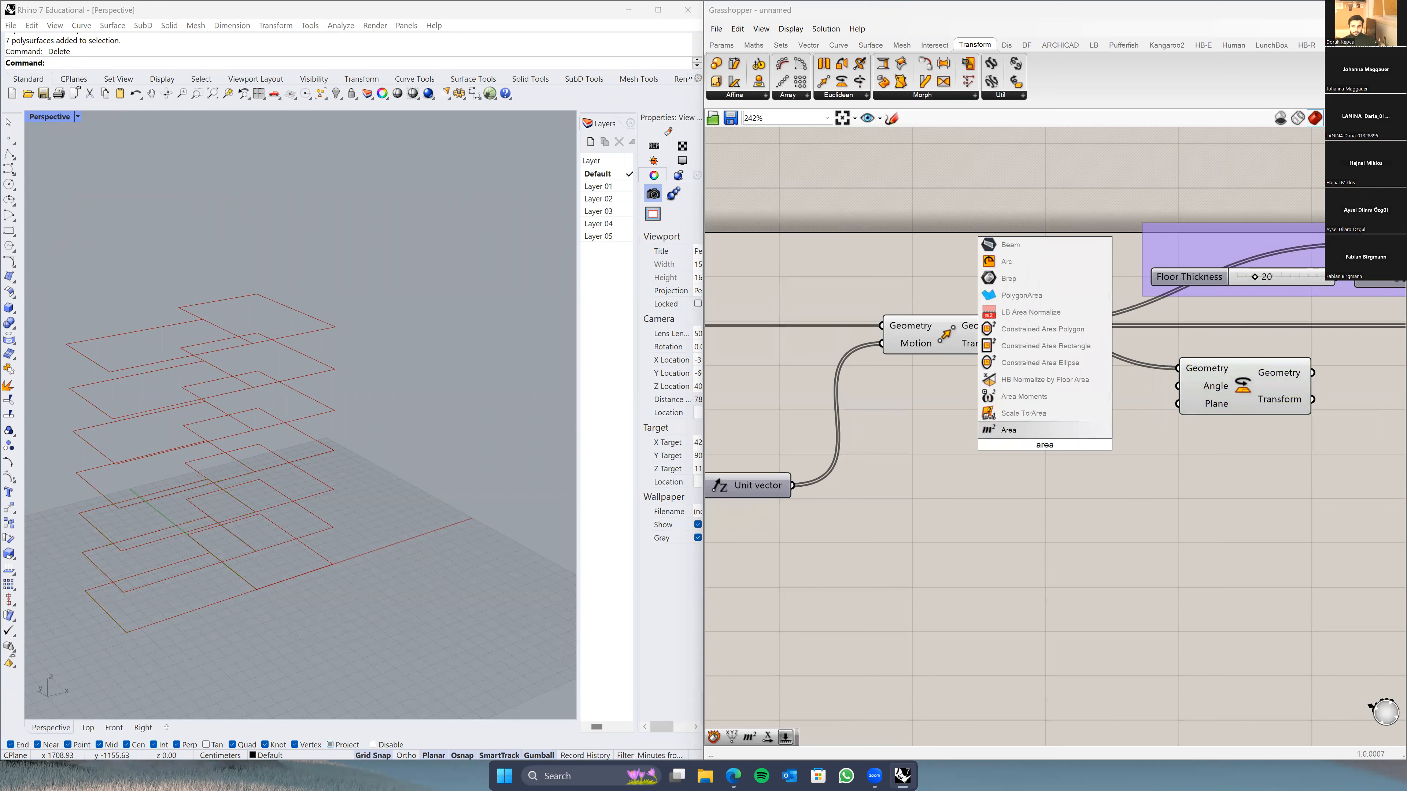
Step: Add an Area component fed by Move's floor slabs and preview its centroids
{"action": "key", "text": "Return"}
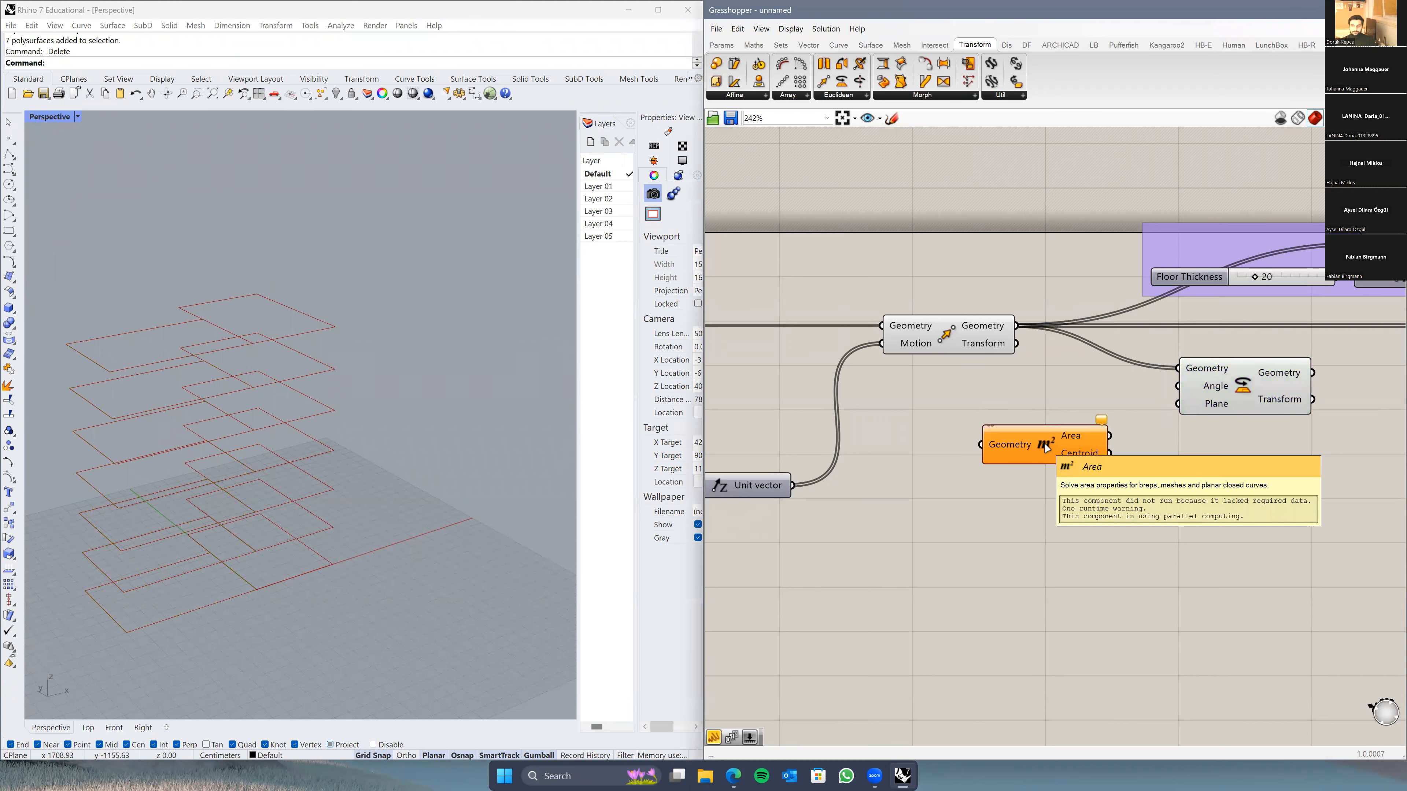
{"action": "left_click_drag", "start_coordinate": [1017, 326], "coordinate": [981, 444]}
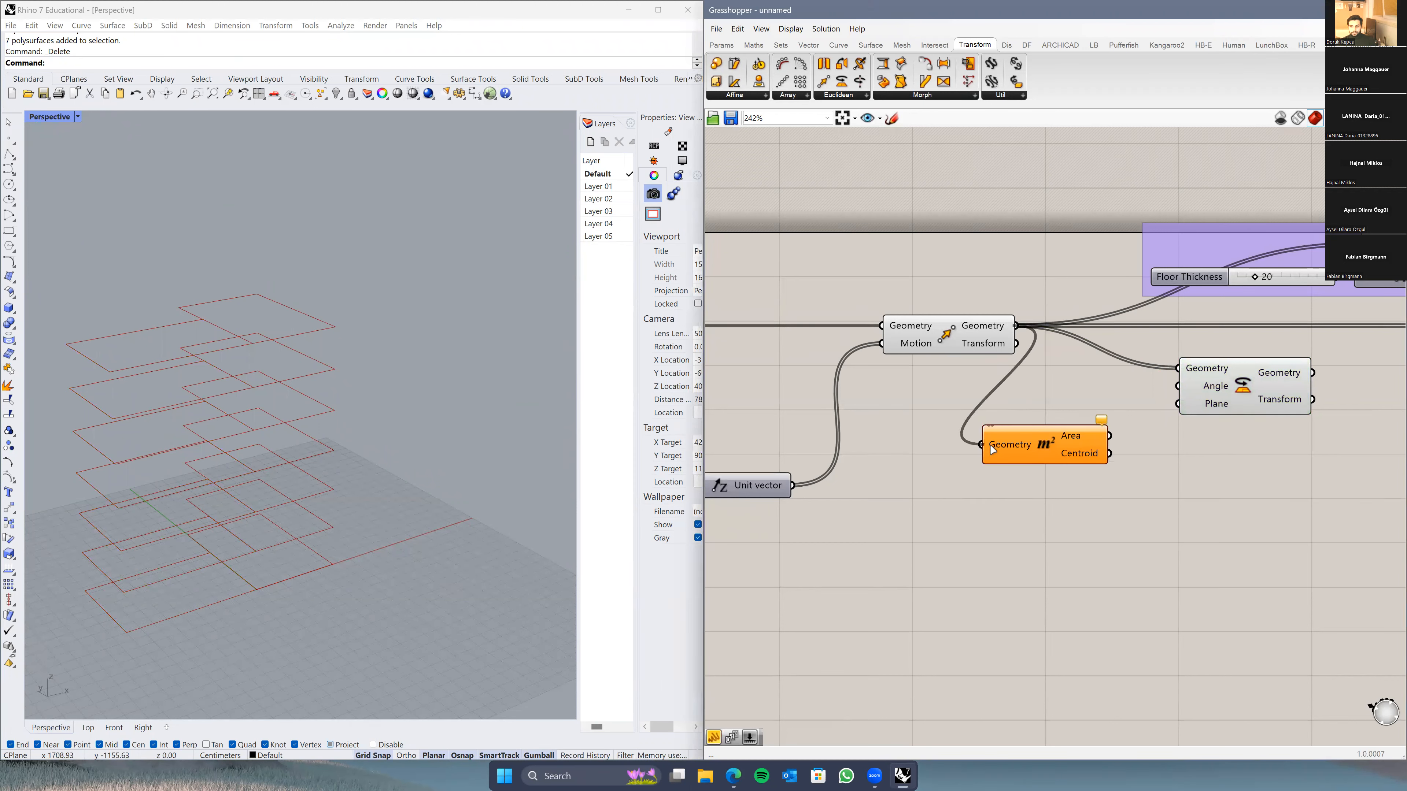
{"action": "mouse_move", "coordinate": [1085, 444]}
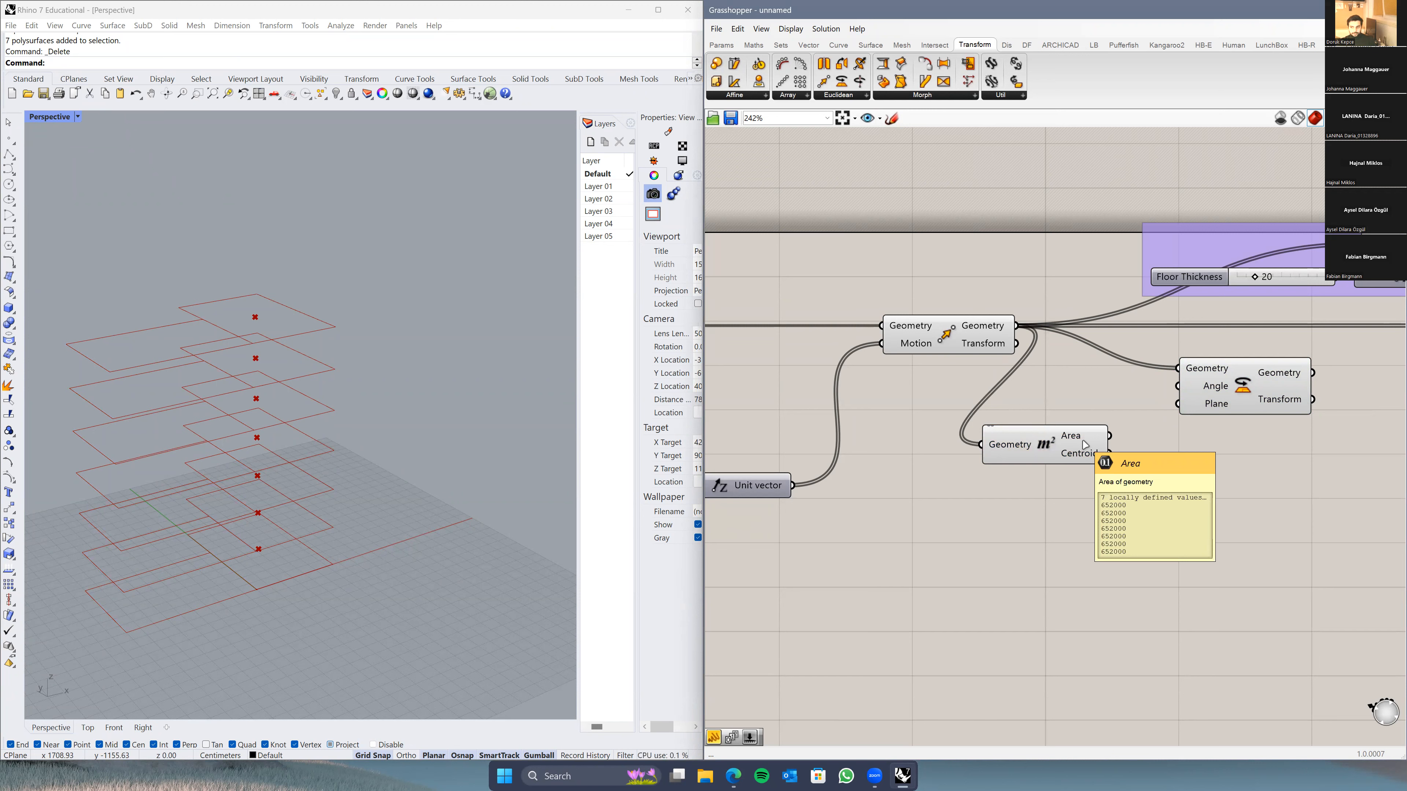
{"action": "left_click", "coordinate": [258, 348]}
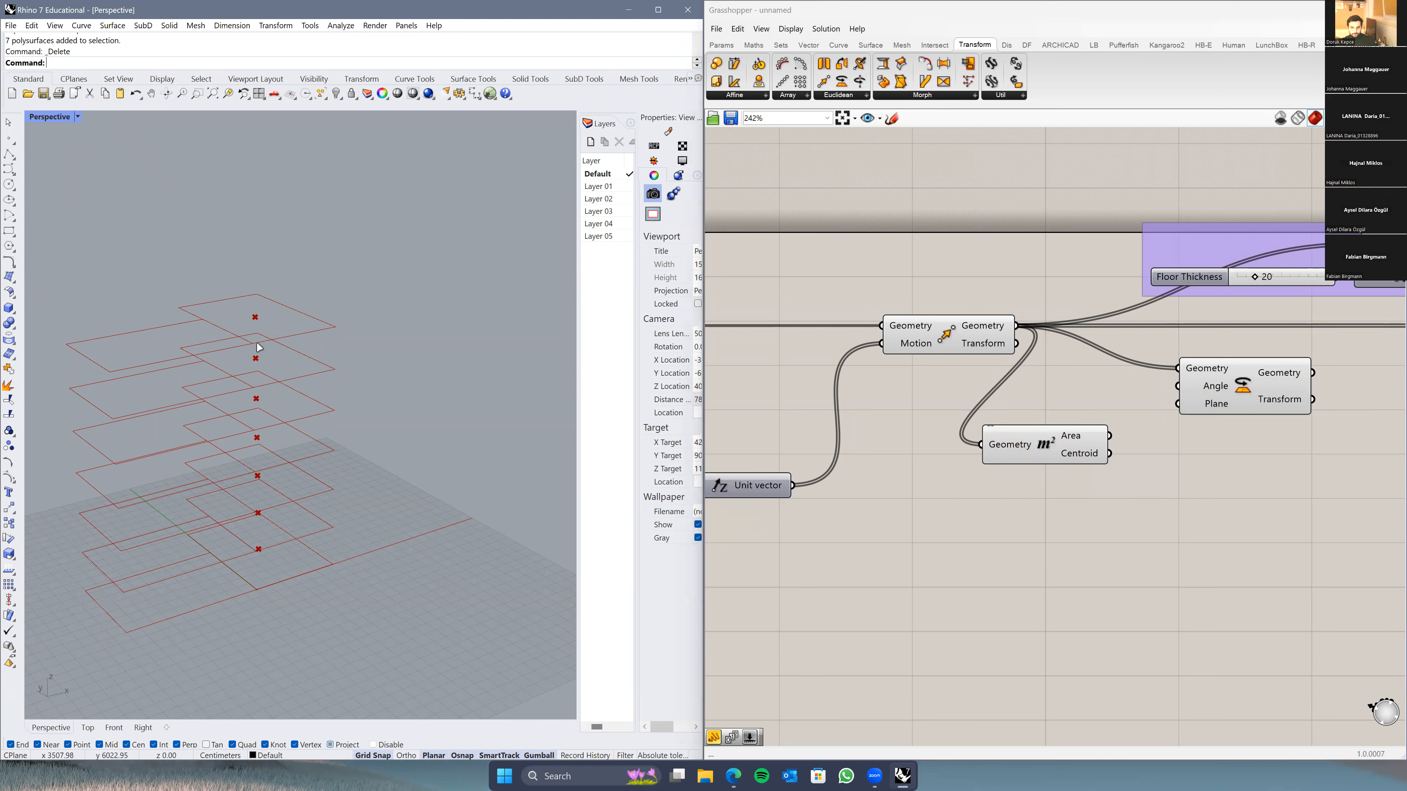
{"action": "left_click", "coordinate": [1080, 456]}
{"action": "right_click_drag", "start_coordinate": [252, 544], "coordinate": [252, 513]}
Step: Use Area's Centroid as Rotate's Plane so each floor turns about its centre, then tidy the components
{"action": "left_click_drag", "start_coordinate": [1110, 453], "coordinate": [1178, 403]}
{"action": "right_click_drag", "start_coordinate": [310, 515], "coordinate": [378, 434]}
{"action": "right_click_drag", "start_coordinate": [240, 443], "coordinate": [255, 678]}
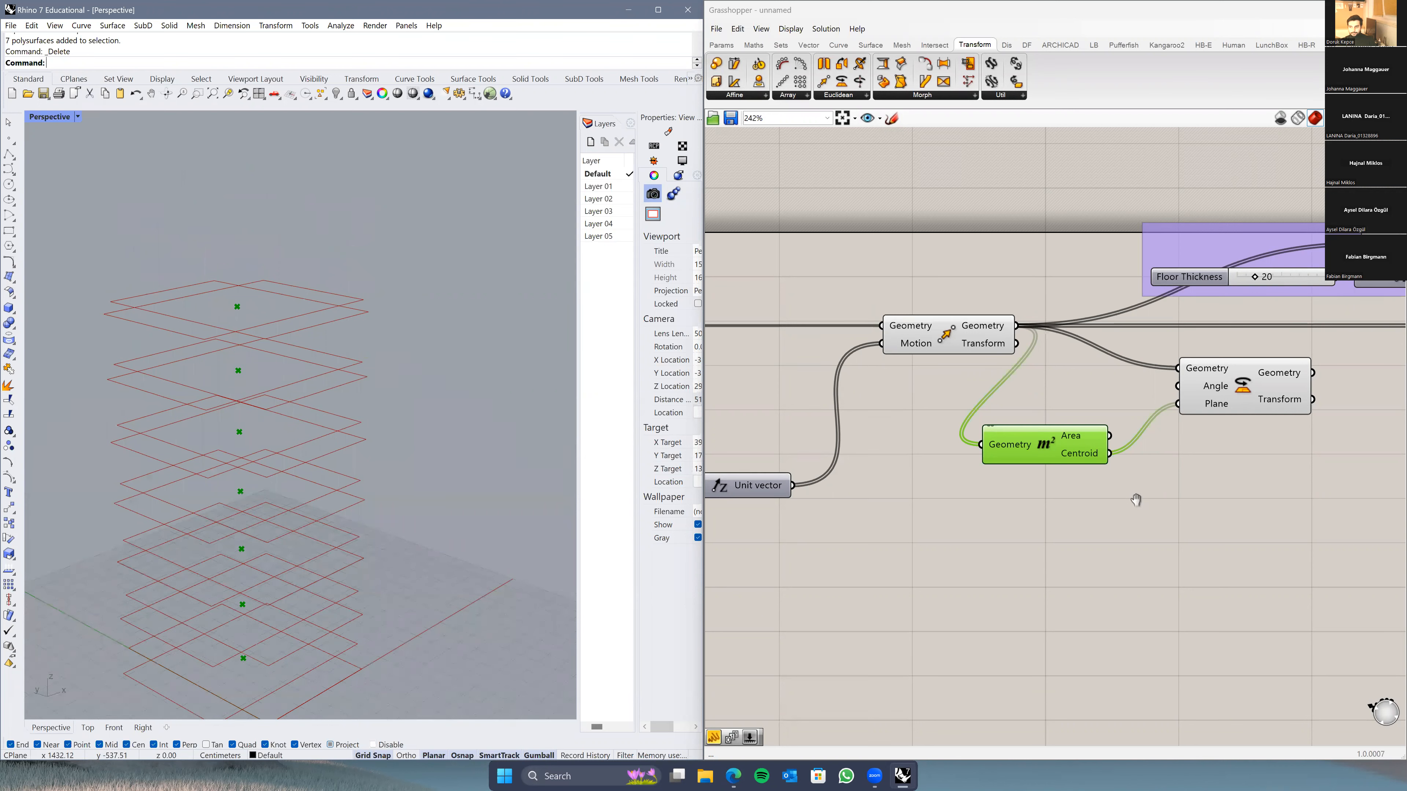
{"action": "right_click_drag", "start_coordinate": [1136, 501], "coordinate": [1107, 518]}
{"action": "right_click_drag", "start_coordinate": [989, 441], "coordinate": [787, 470]}
{"action": "left_click_drag", "start_coordinate": [1052, 439], "coordinate": [1112, 437]}
{"action": "left_click_drag", "start_coordinate": [824, 497], "coordinate": [915, 450]}
Step: Place the Area component below Rotate and pan across to the rectangle and series inputs
{"action": "left_click", "coordinate": [867, 533]}
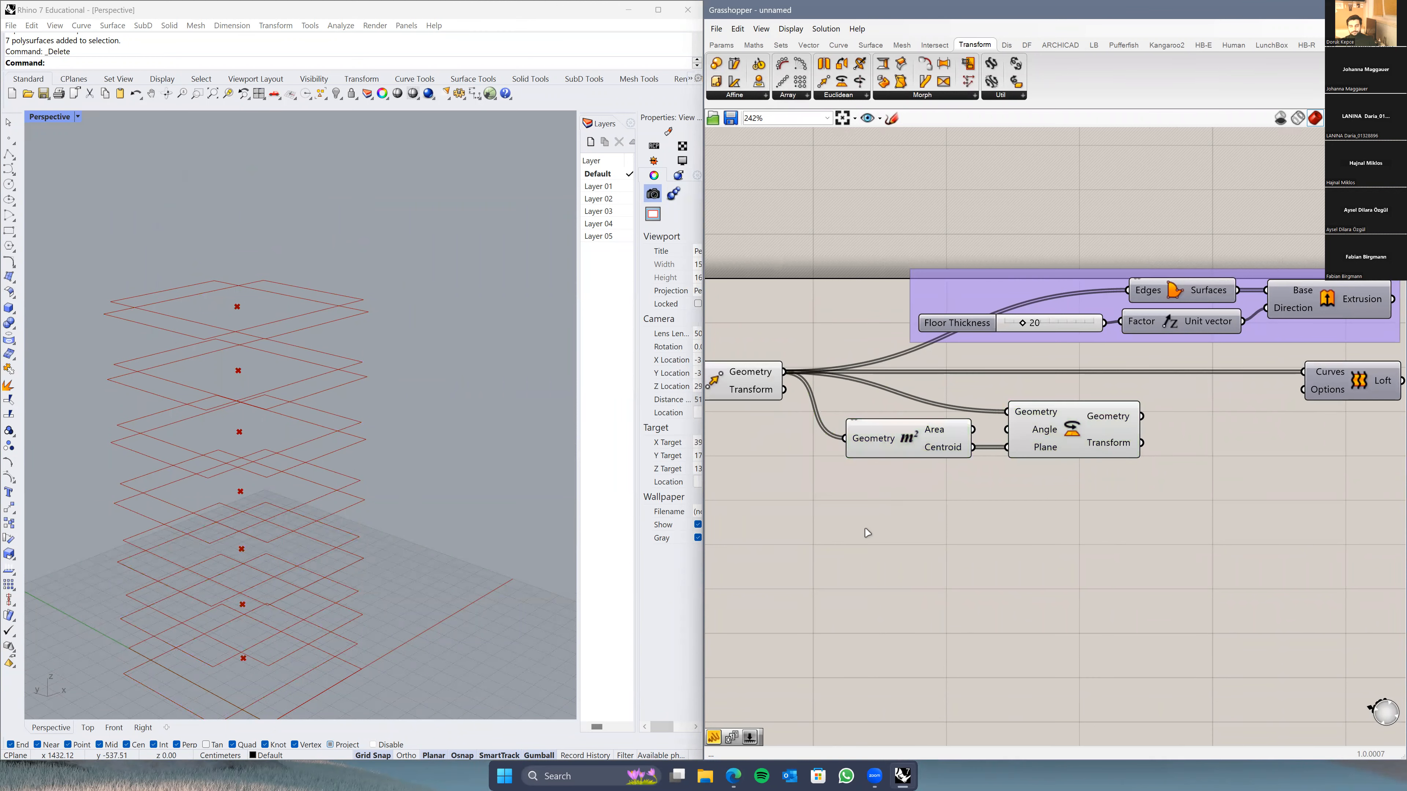
{"action": "scroll", "coordinate": [873, 535], "scroll_direction": "down", "scroll_amount": 3}
{"action": "right_click_drag", "start_coordinate": [897, 575], "coordinate": [907, 540]}
{"action": "left_click_drag", "start_coordinate": [917, 444], "coordinate": [915, 477]}
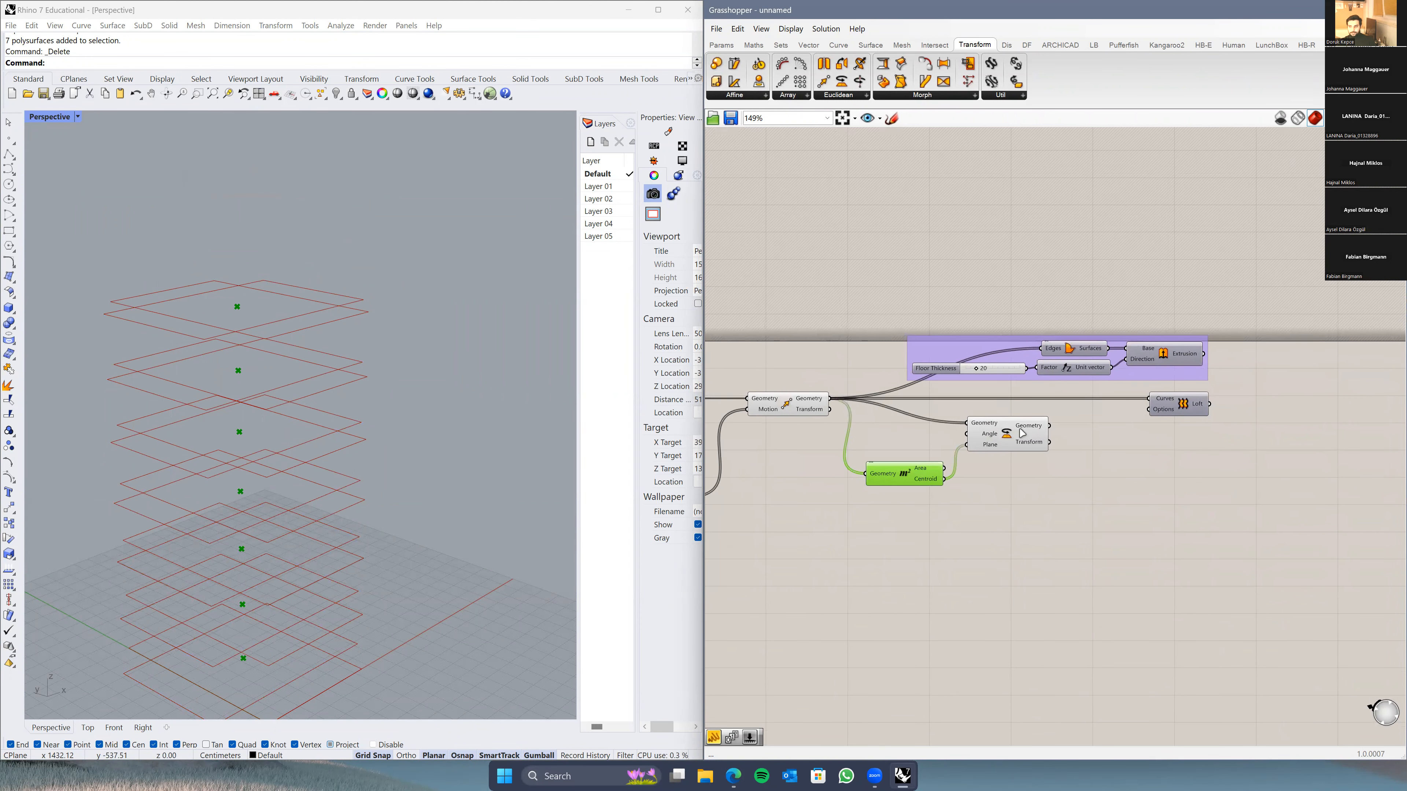
{"action": "right_click_drag", "start_coordinate": [985, 452], "coordinate": [1030, 427]}
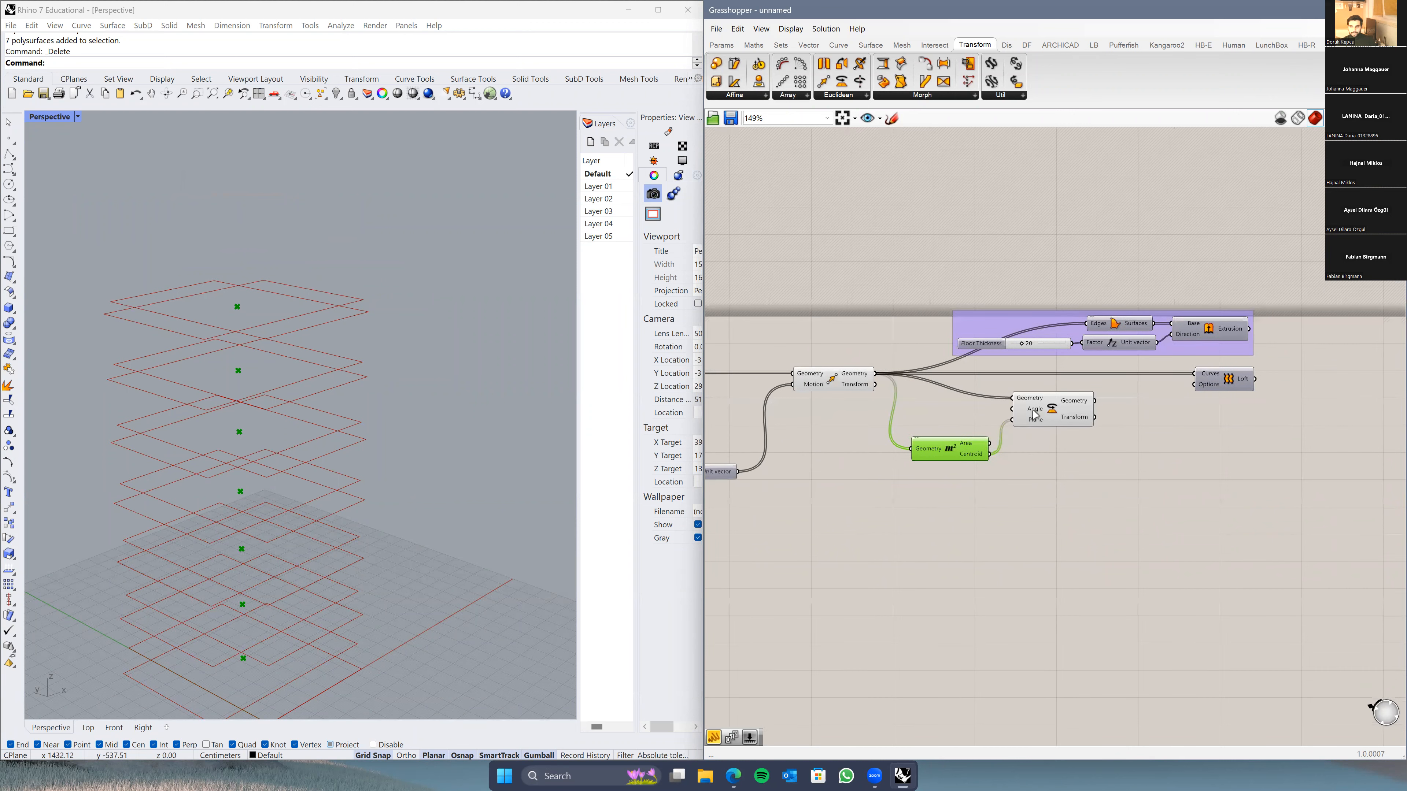
{"action": "mouse_move", "coordinate": [1035, 414]}
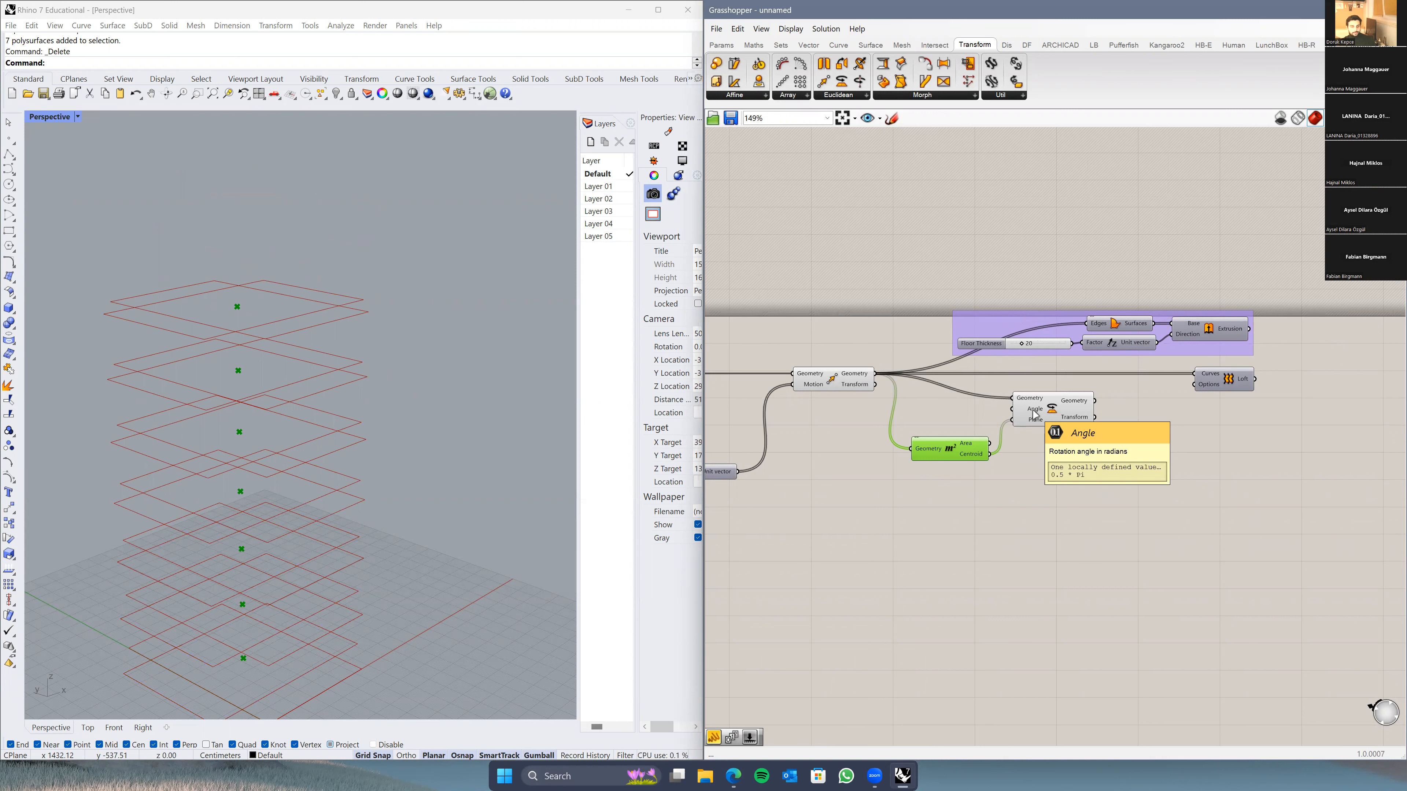
{"action": "right_click_drag", "start_coordinate": [955, 516], "coordinate": [1059, 504]}
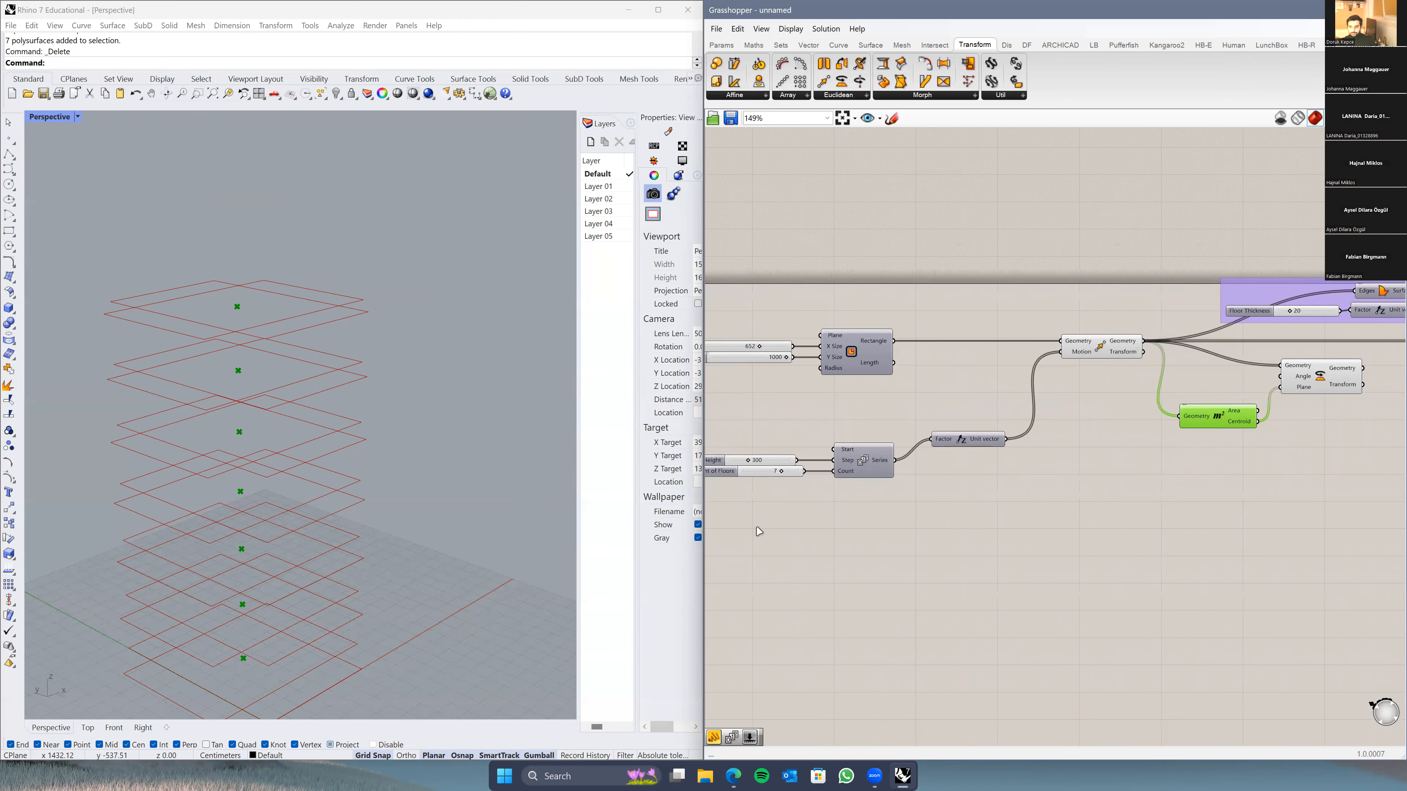
Step: Add a Number Slider set to 10 and position it near the Amount of Floors slider
{"action": "double_click", "coordinate": [1132, 489]}
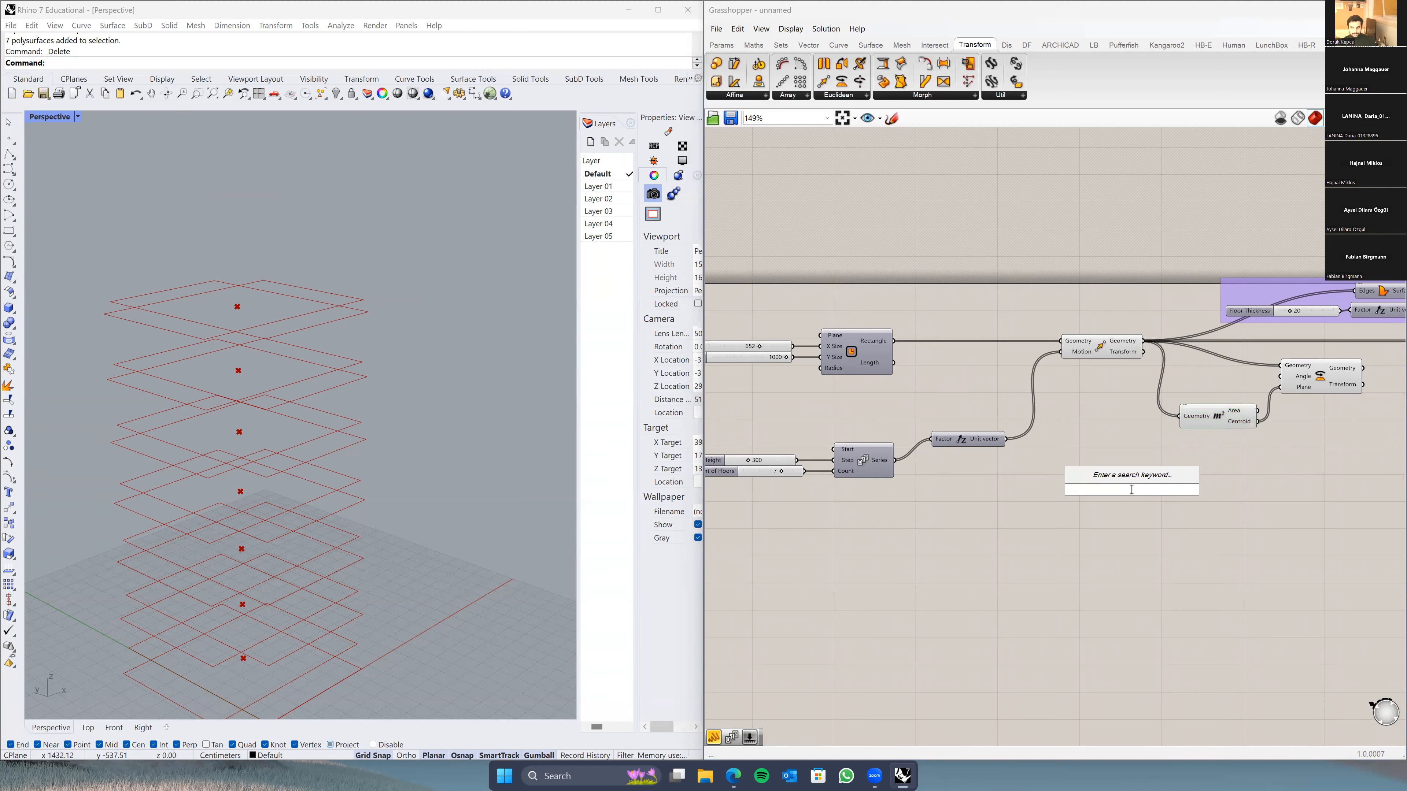
{"action": "type", "text": "10"}
{"action": "key", "text": "Return"}
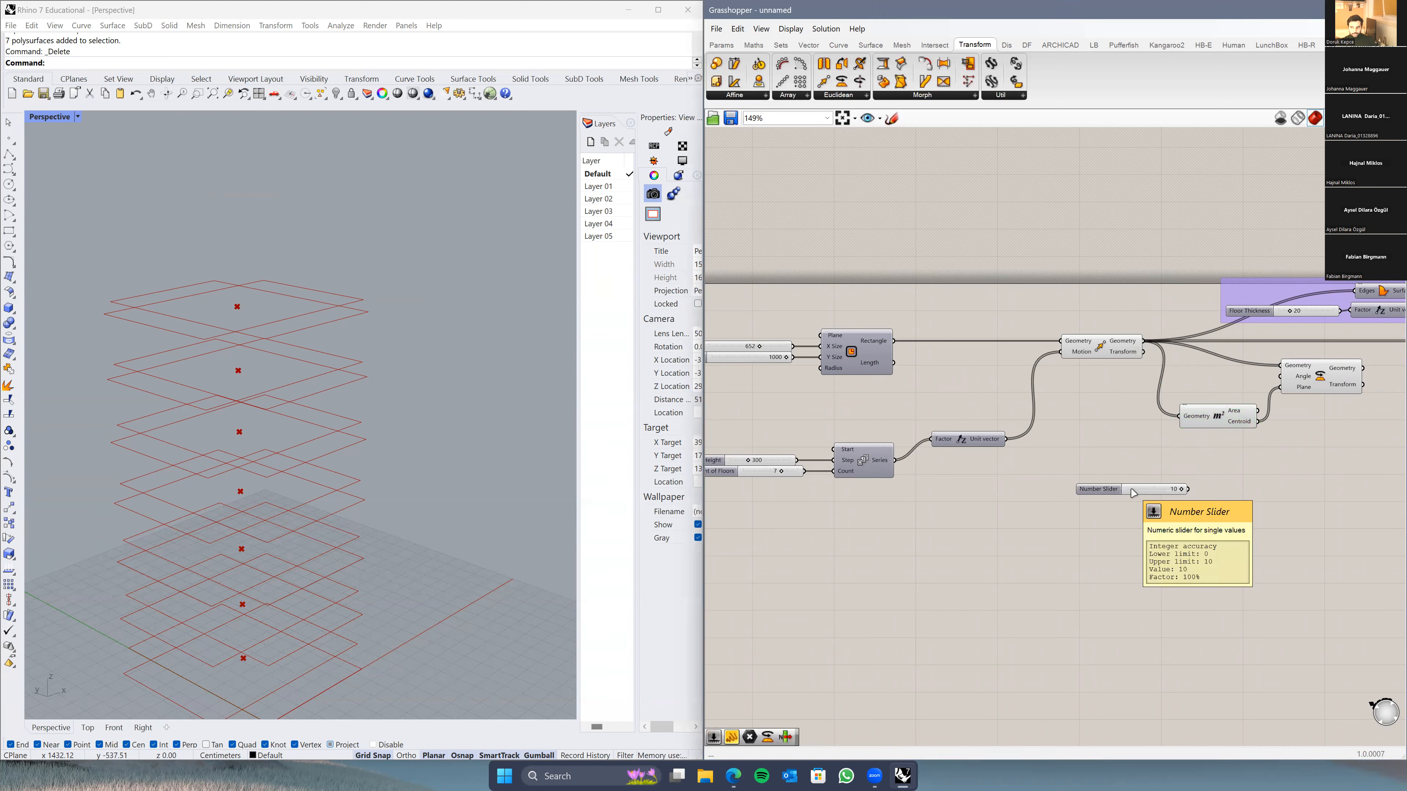
{"action": "left_click_drag", "start_coordinate": [1097, 486], "coordinate": [1041, 476]}
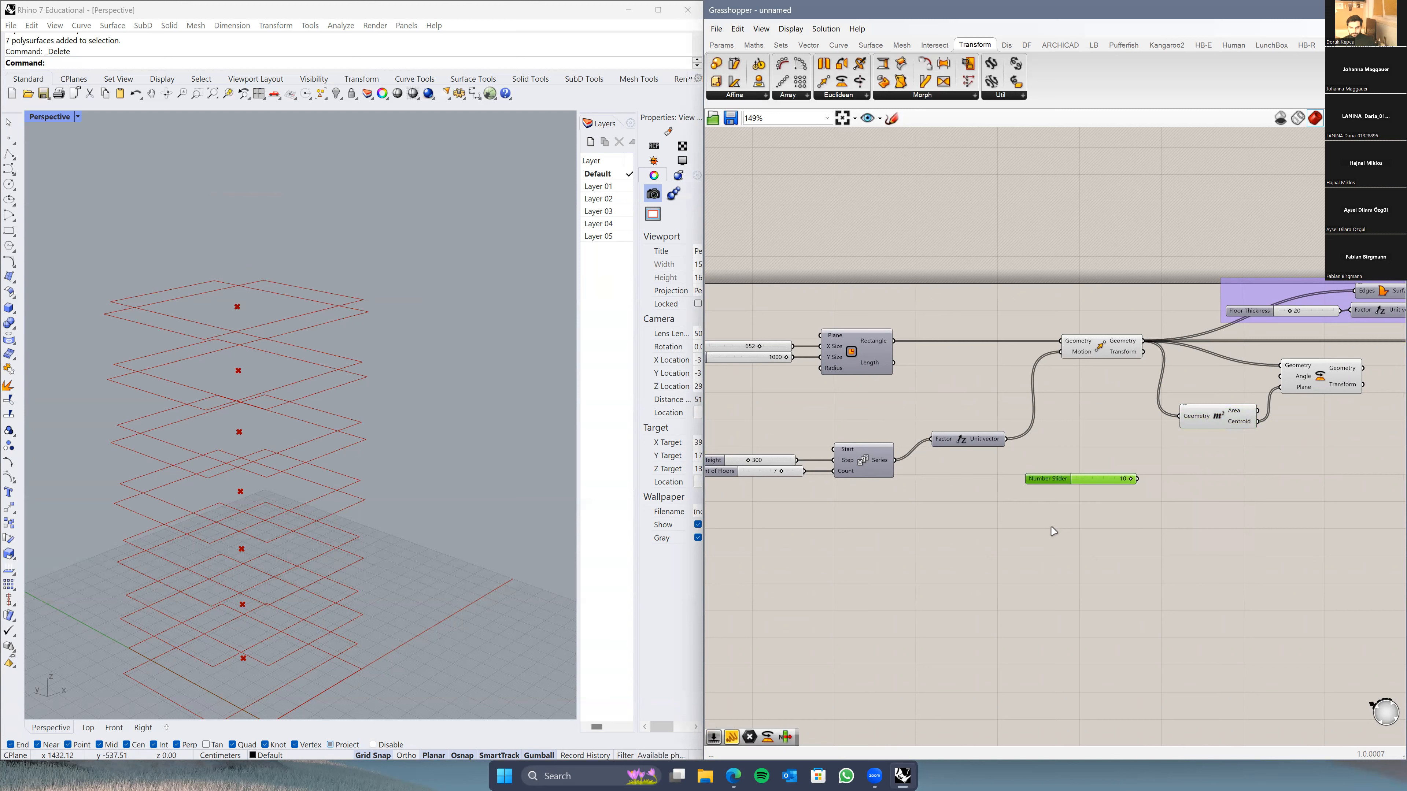
{"action": "double_click", "coordinate": [1053, 530]}
{"action": "key", "text": "Escape"}
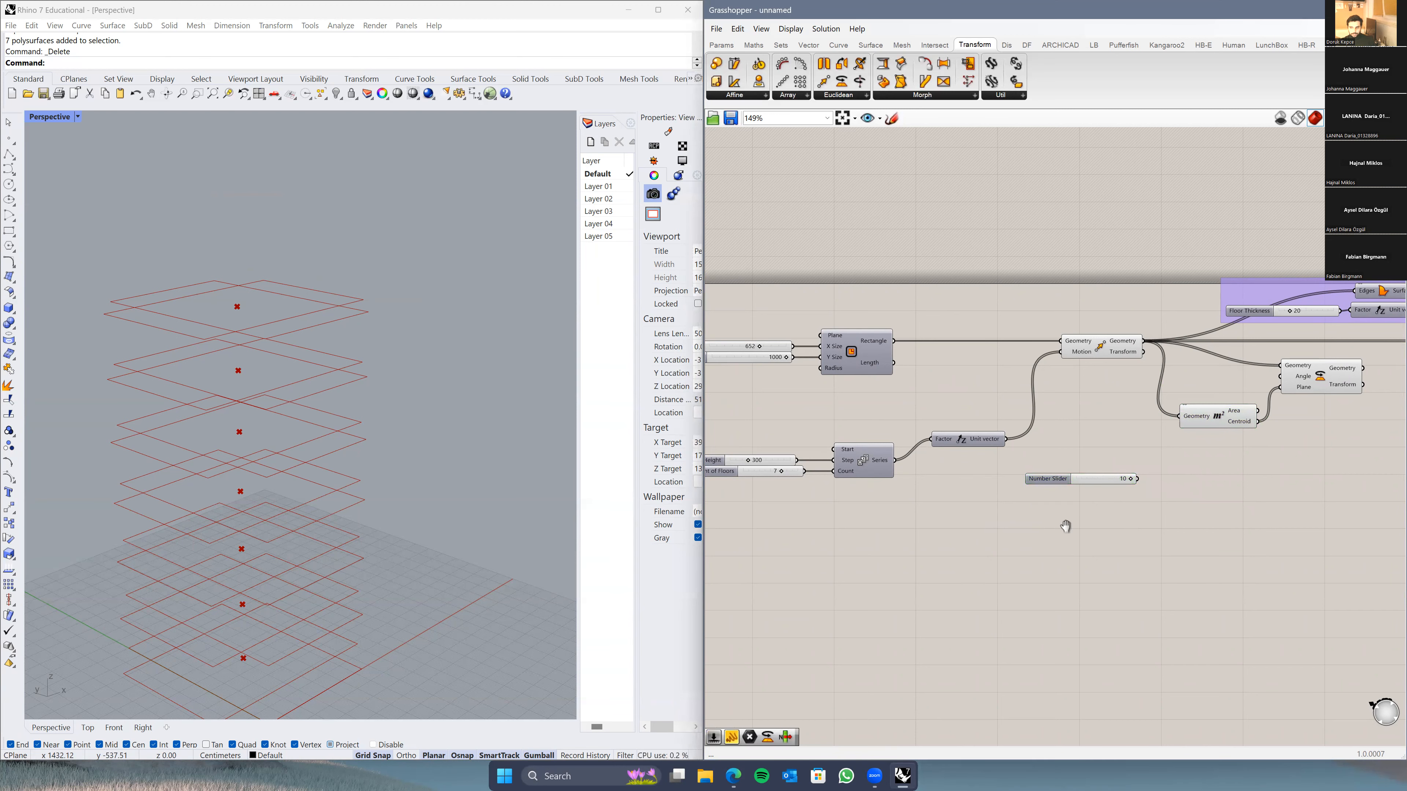
{"action": "right_click_drag", "start_coordinate": [1061, 521], "coordinate": [1094, 521]}
{"action": "left_click", "coordinate": [755, 474]}
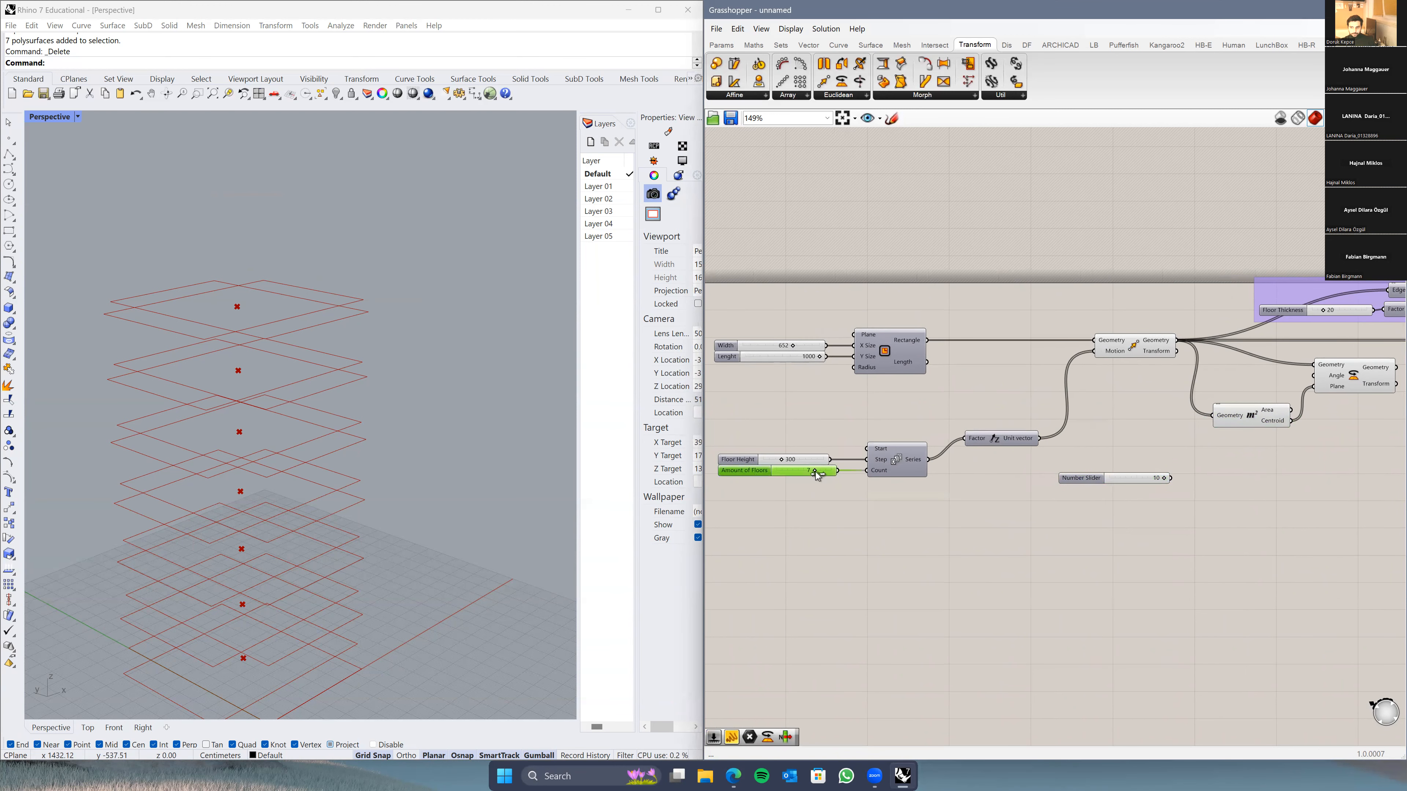
{"action": "mouse_move", "coordinate": [882, 474]}
{"action": "right_click_drag", "start_coordinate": [1181, 473], "coordinate": [1066, 482]}
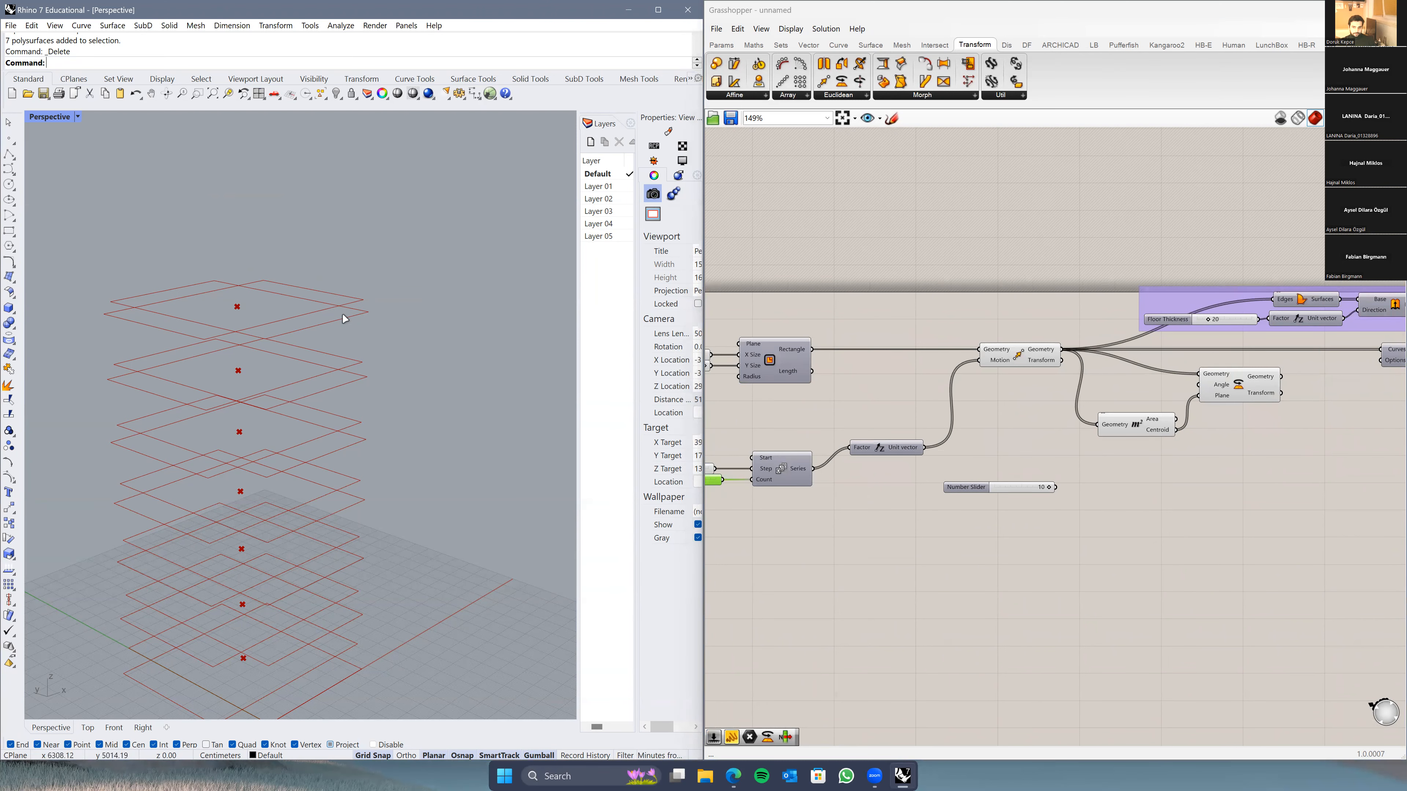
{"action": "right_click_drag", "start_coordinate": [818, 511], "coordinate": [911, 511]}
{"action": "right_click_drag", "start_coordinate": [1188, 499], "coordinate": [1130, 502]}
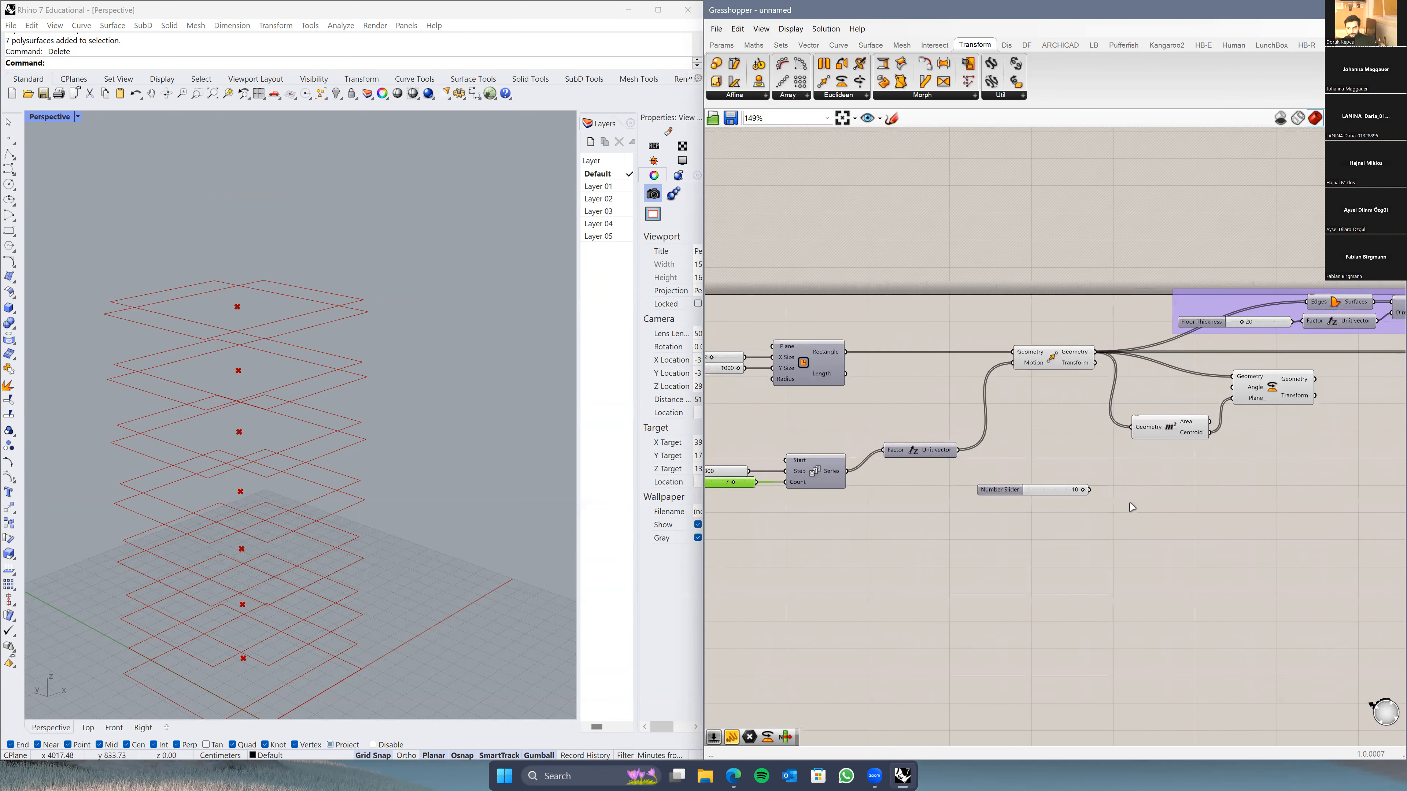
Step: Add a Series taking the floor count 7 as Count and the 10 slider as Step
{"action": "double_click", "coordinate": [1134, 496]}
{"action": "type", "text": "series"}
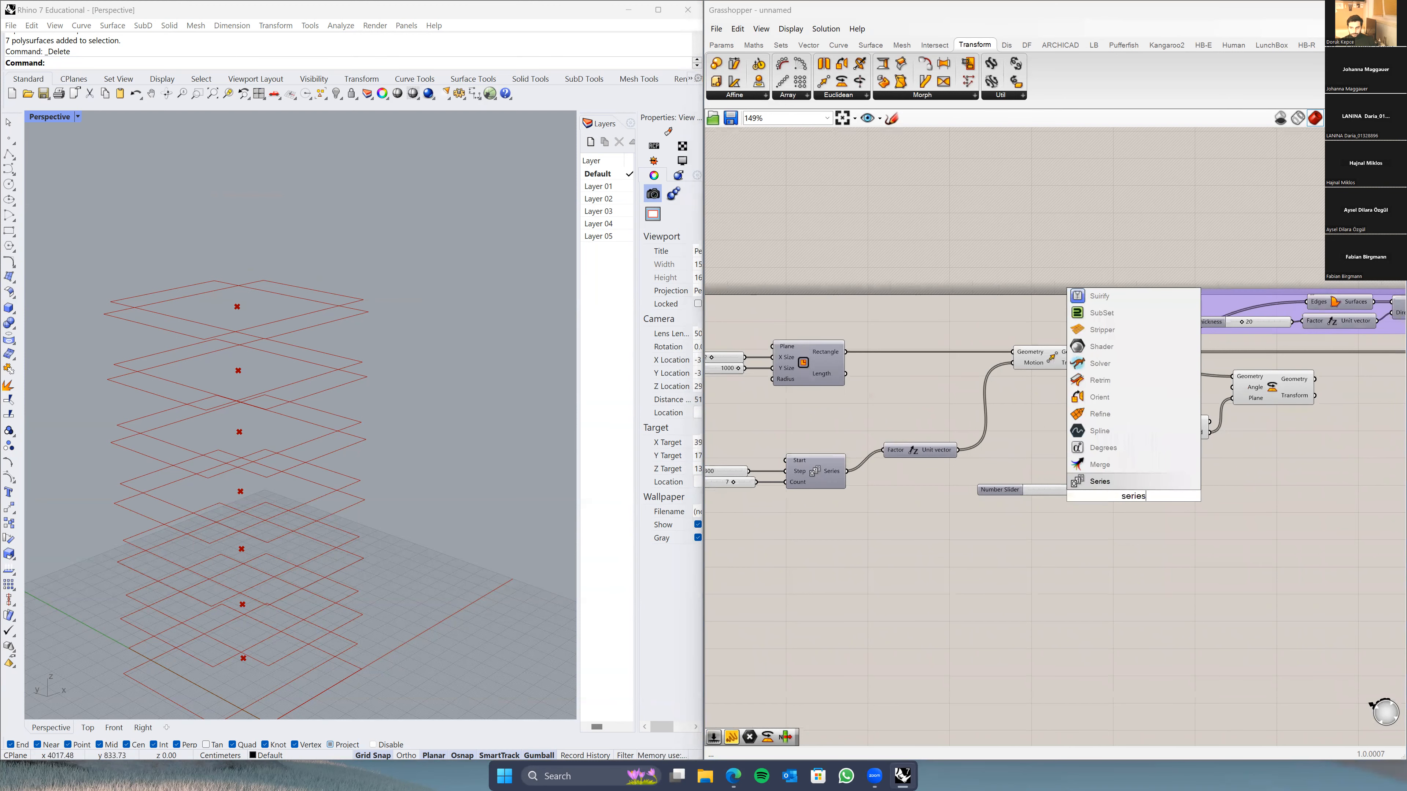
{"action": "key", "text": "Return"}
{"action": "left_click_drag", "start_coordinate": [757, 482], "coordinate": [1104, 506]}
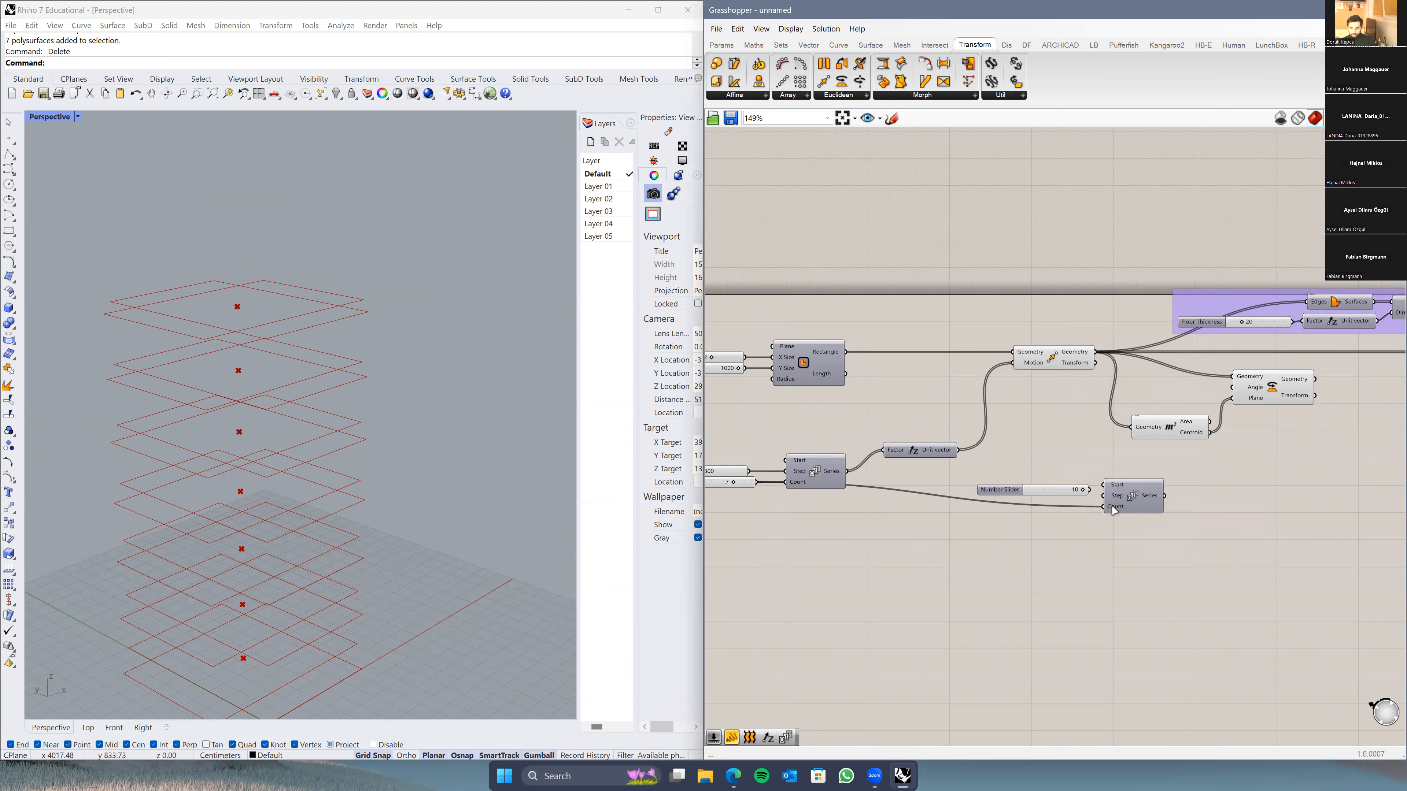
{"action": "left_click_drag", "start_coordinate": [1011, 494], "coordinate": [1105, 496]}
{"action": "right_click_drag", "start_coordinate": [1106, 500], "coordinate": [940, 538]}
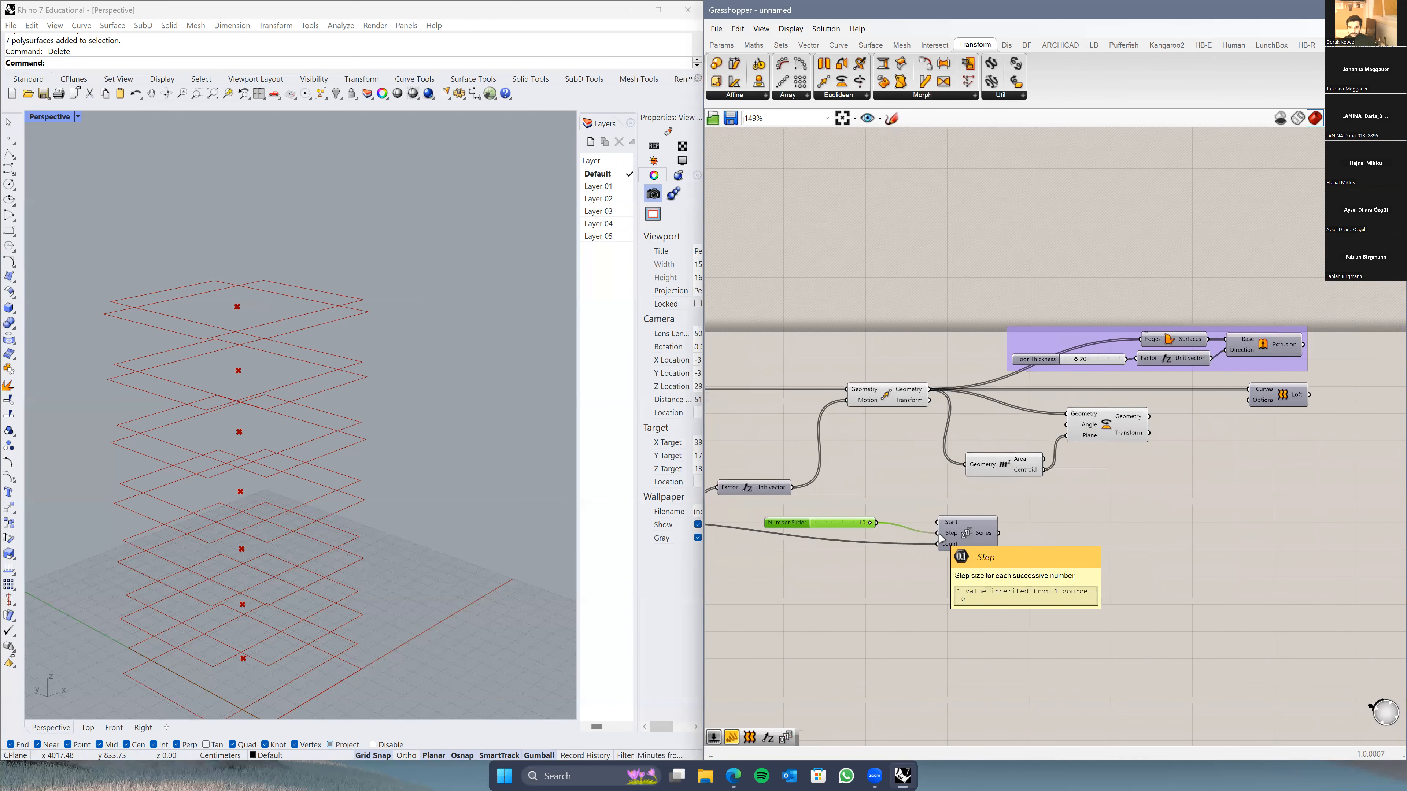
Step: Raise the Number Slider's maximum in its settings, keeping the value 10, and move it toward the Series
{"action": "right_click", "coordinate": [785, 523]}
{"action": "left_click", "coordinate": [777, 522]}
{"action": "double_click", "coordinate": [779, 523]}
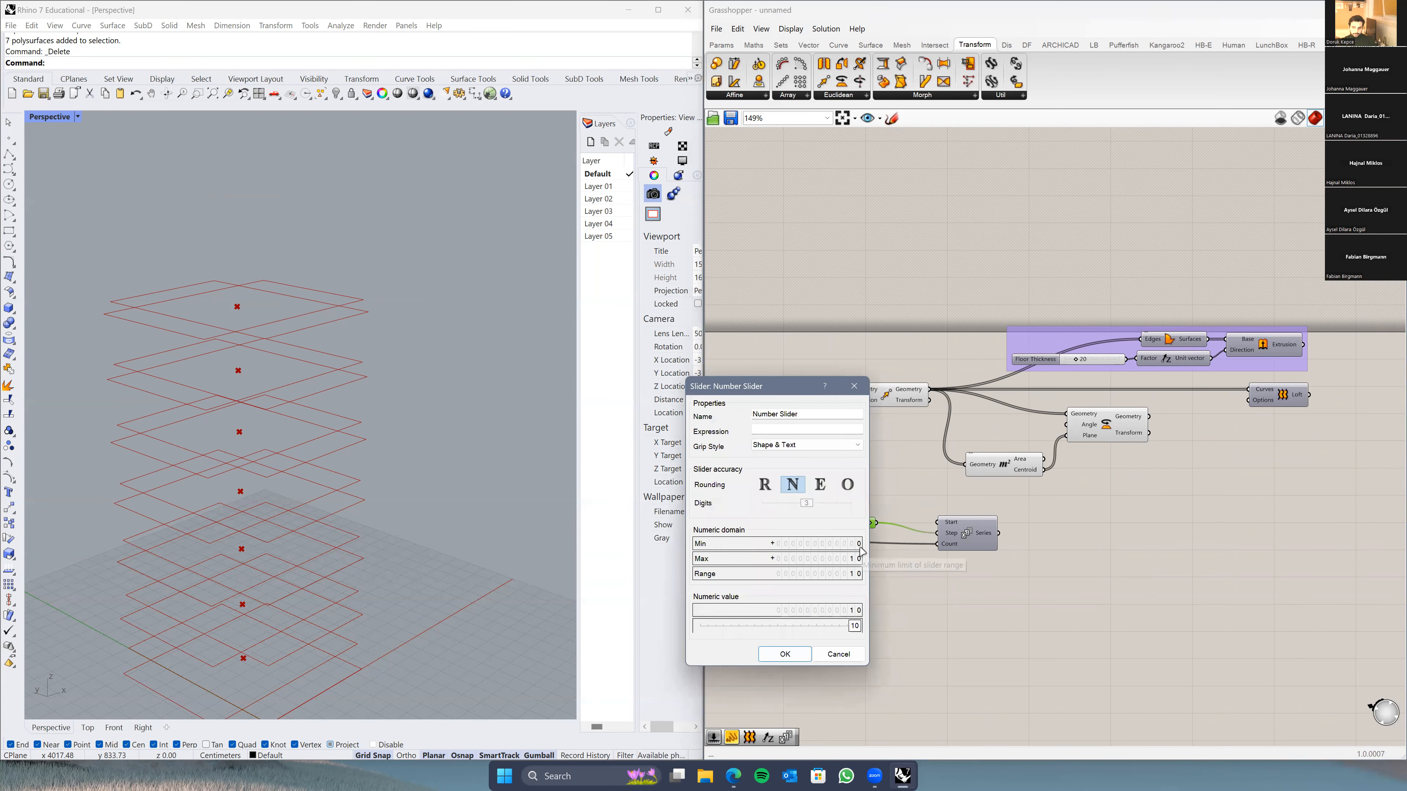
{"action": "left_click_drag", "start_coordinate": [851, 559], "coordinate": [871, 445]}
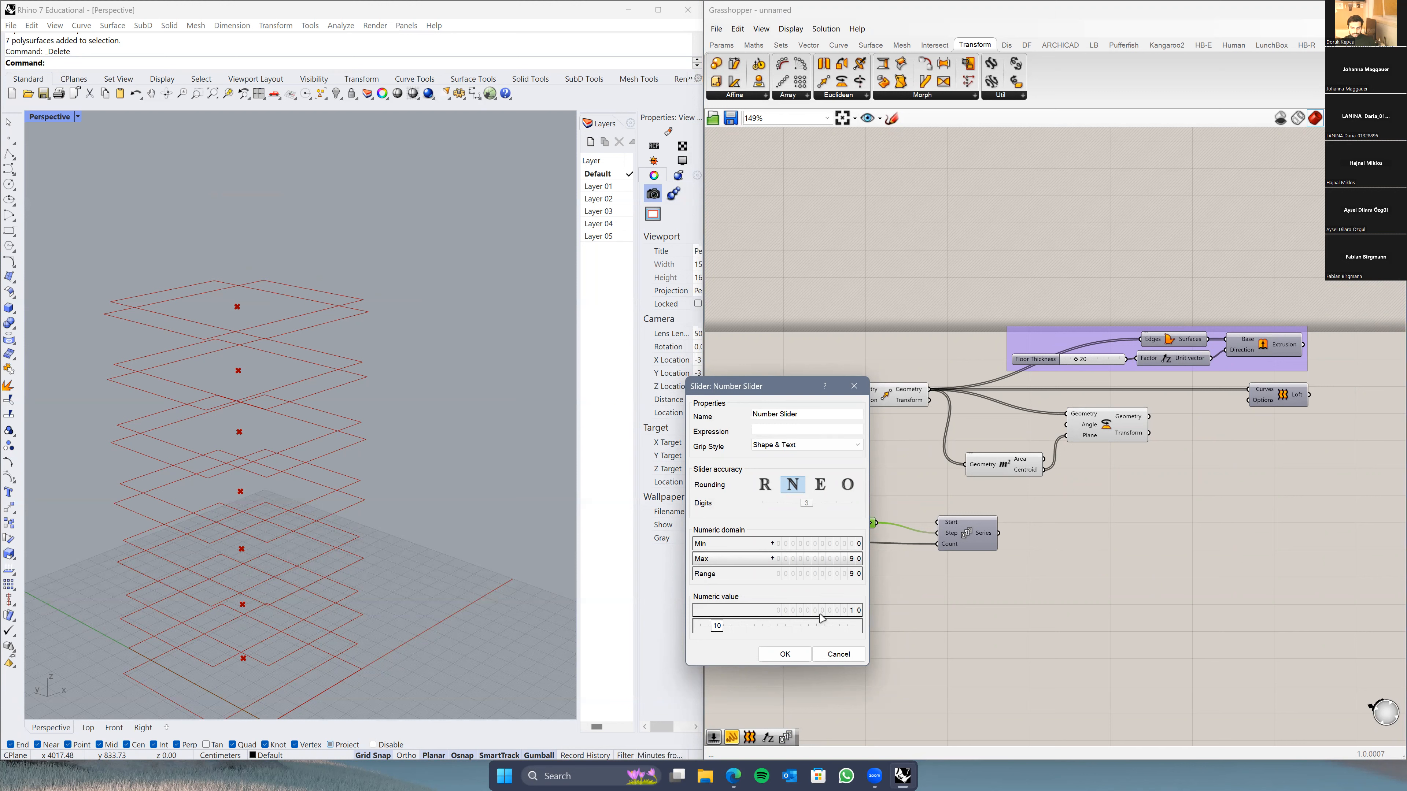
{"action": "left_click", "coordinate": [785, 654]}
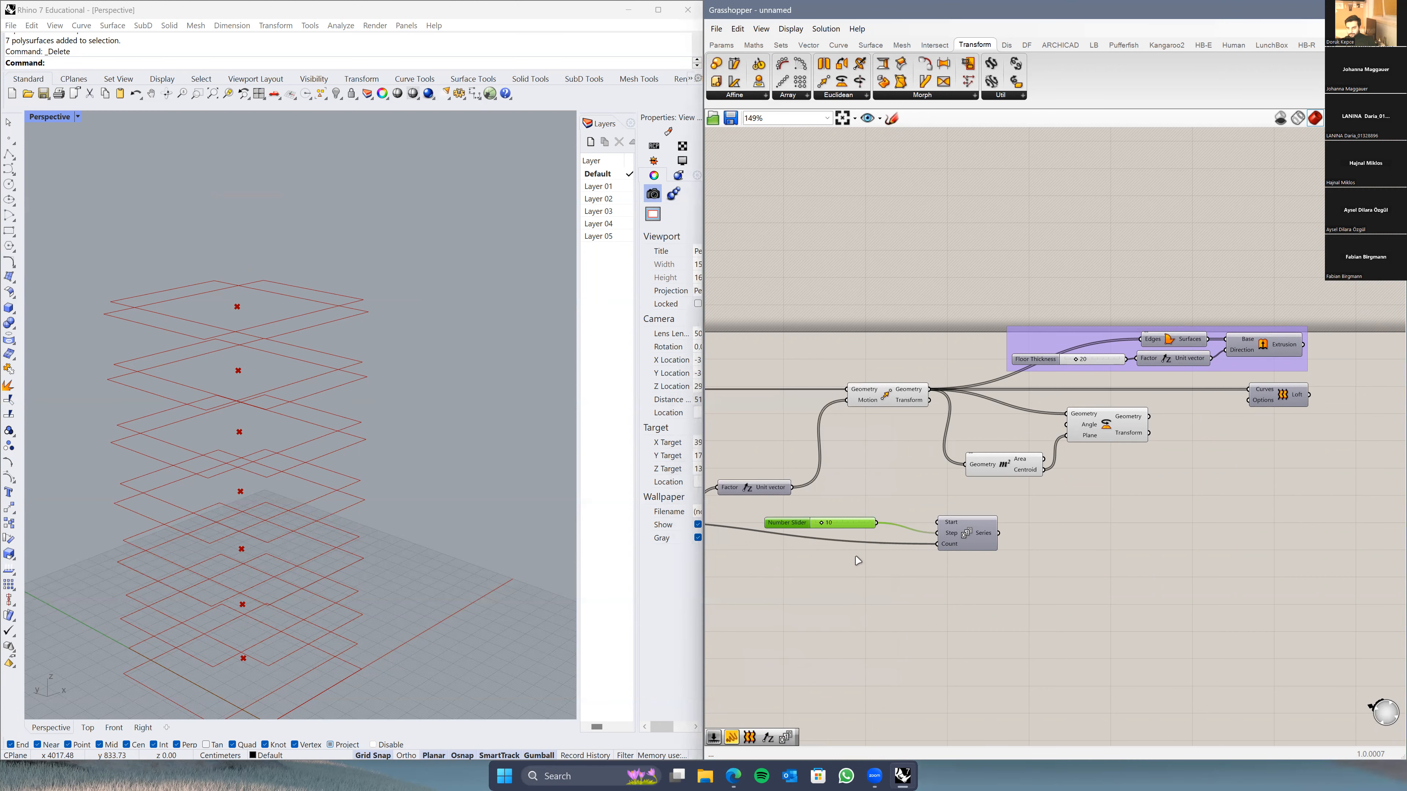
{"action": "scroll", "coordinate": [858, 561], "scroll_direction": "up", "scroll_amount": 4}
{"action": "left_click_drag", "start_coordinate": [869, 541], "coordinate": [920, 524]}
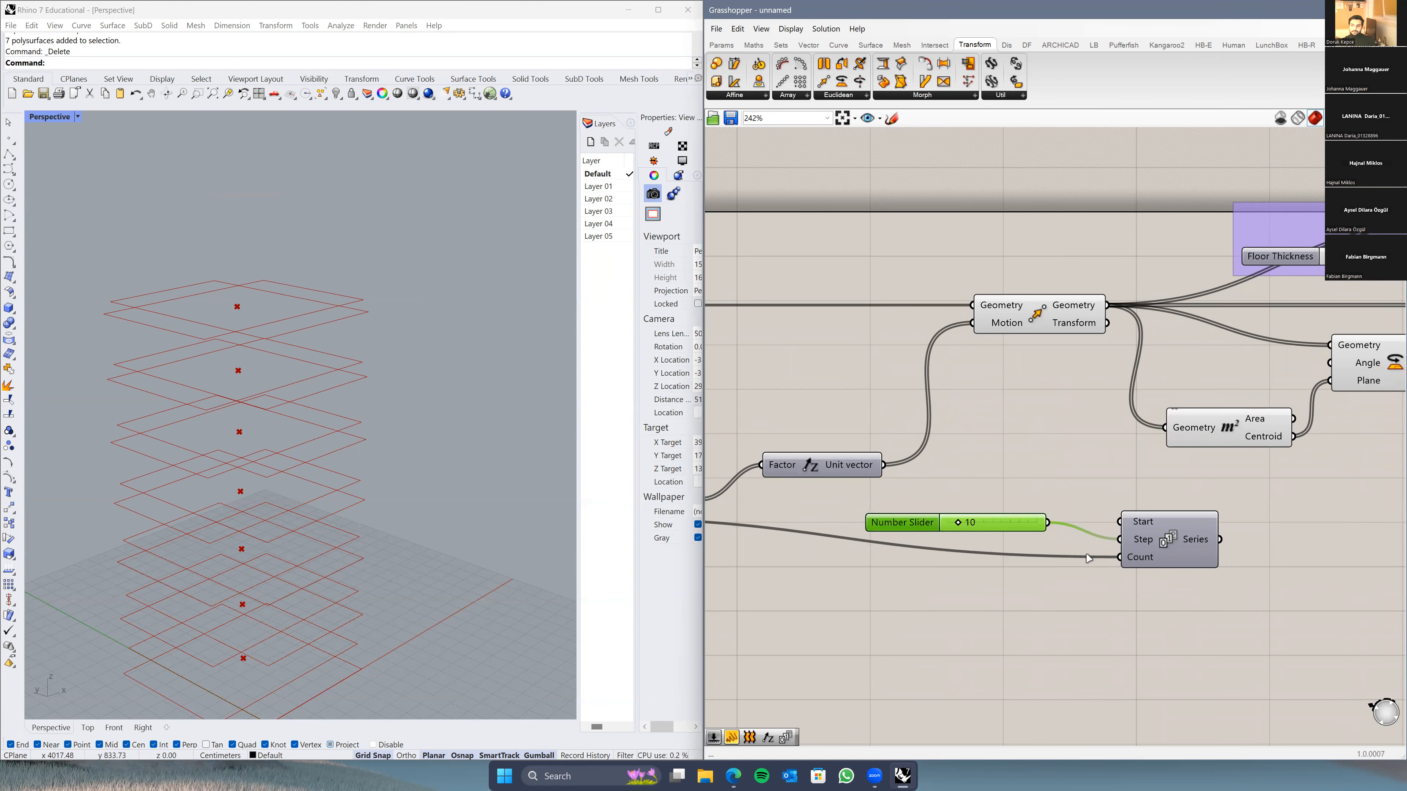
Step: Wire the Amount of Floors slider into the second Series' Count and align the Series with the slider
{"action": "scroll", "coordinate": [1088, 558], "scroll_direction": "down", "scroll_amount": 2}
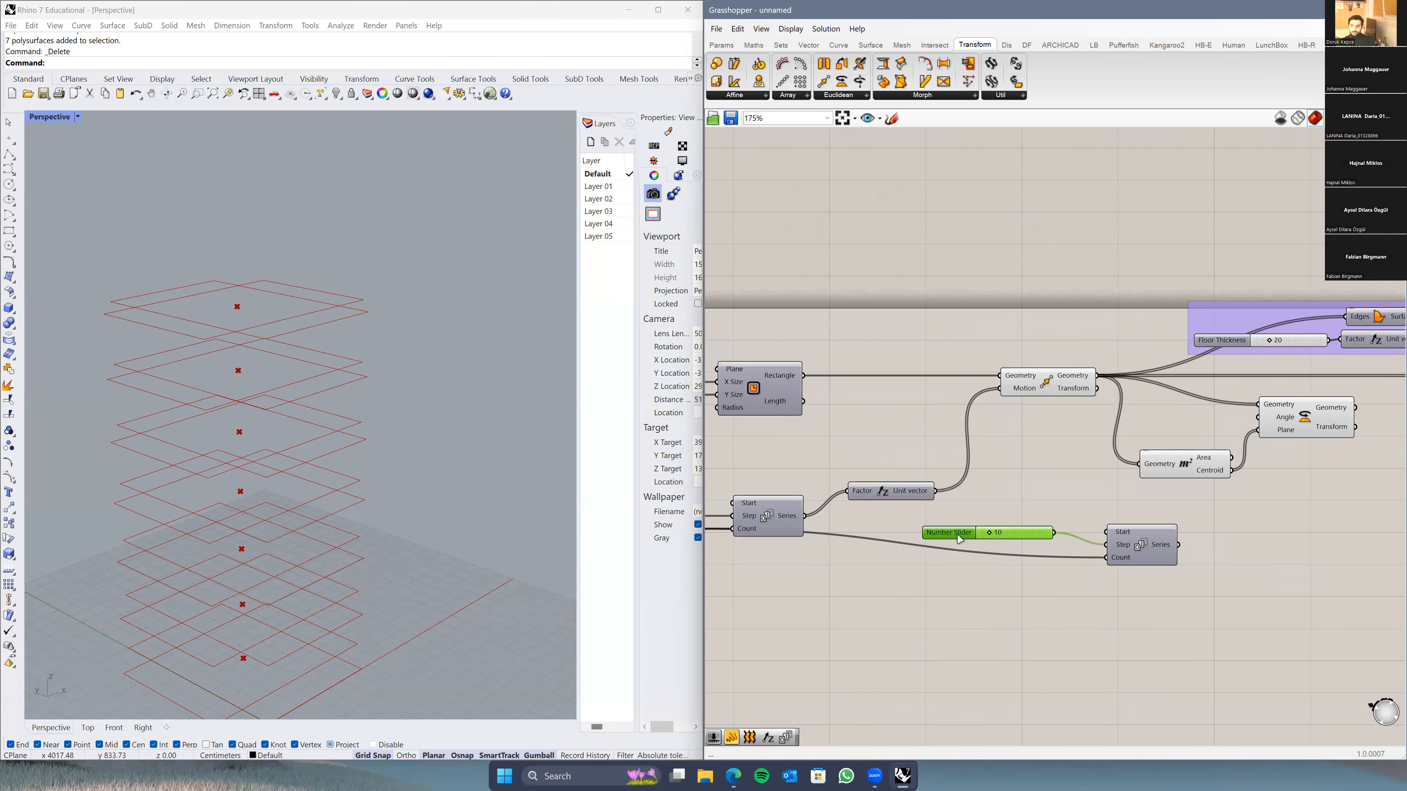
{"action": "right_click_drag", "start_coordinate": [981, 538], "coordinate": [1007, 535]}
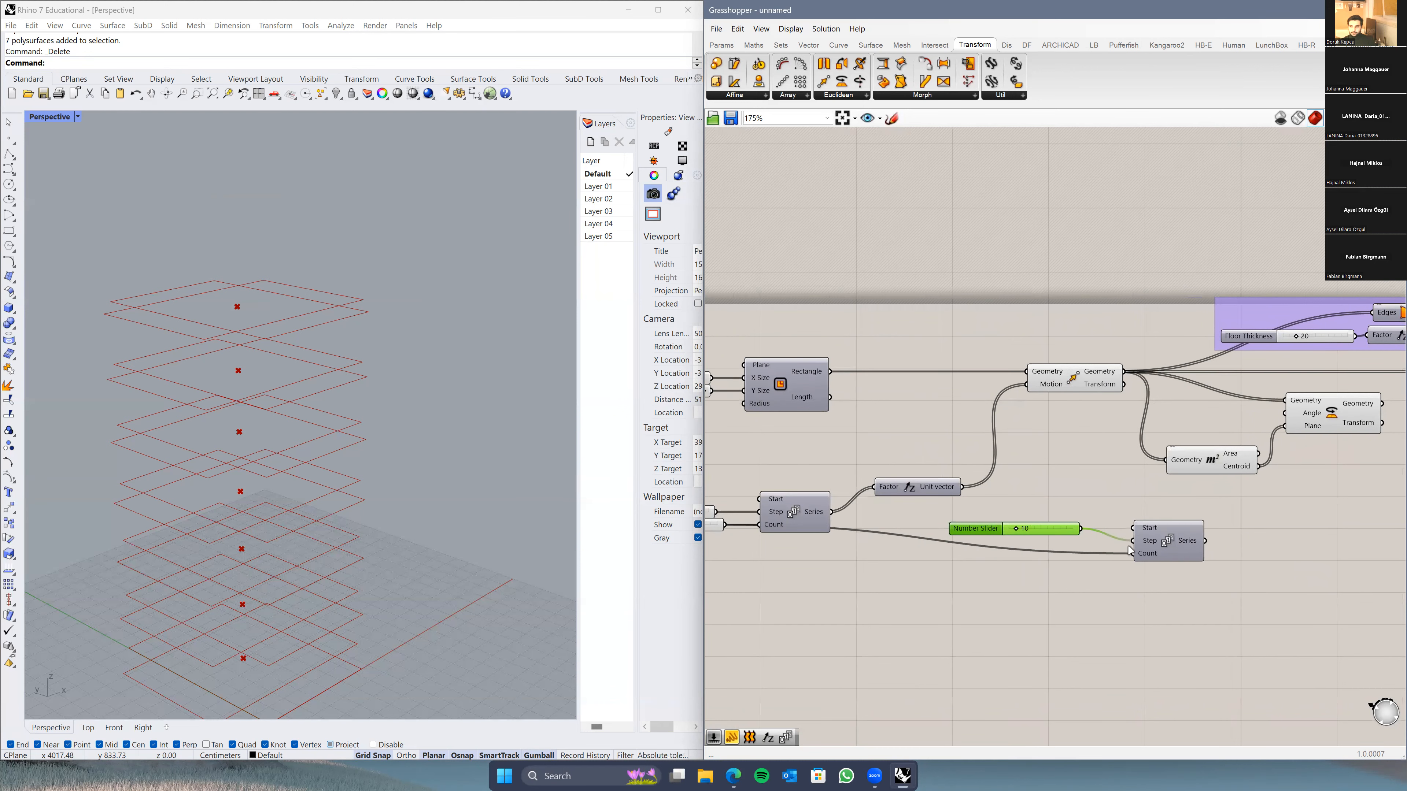
{"action": "right_click_drag", "start_coordinate": [1130, 550], "coordinate": [1217, 543]}
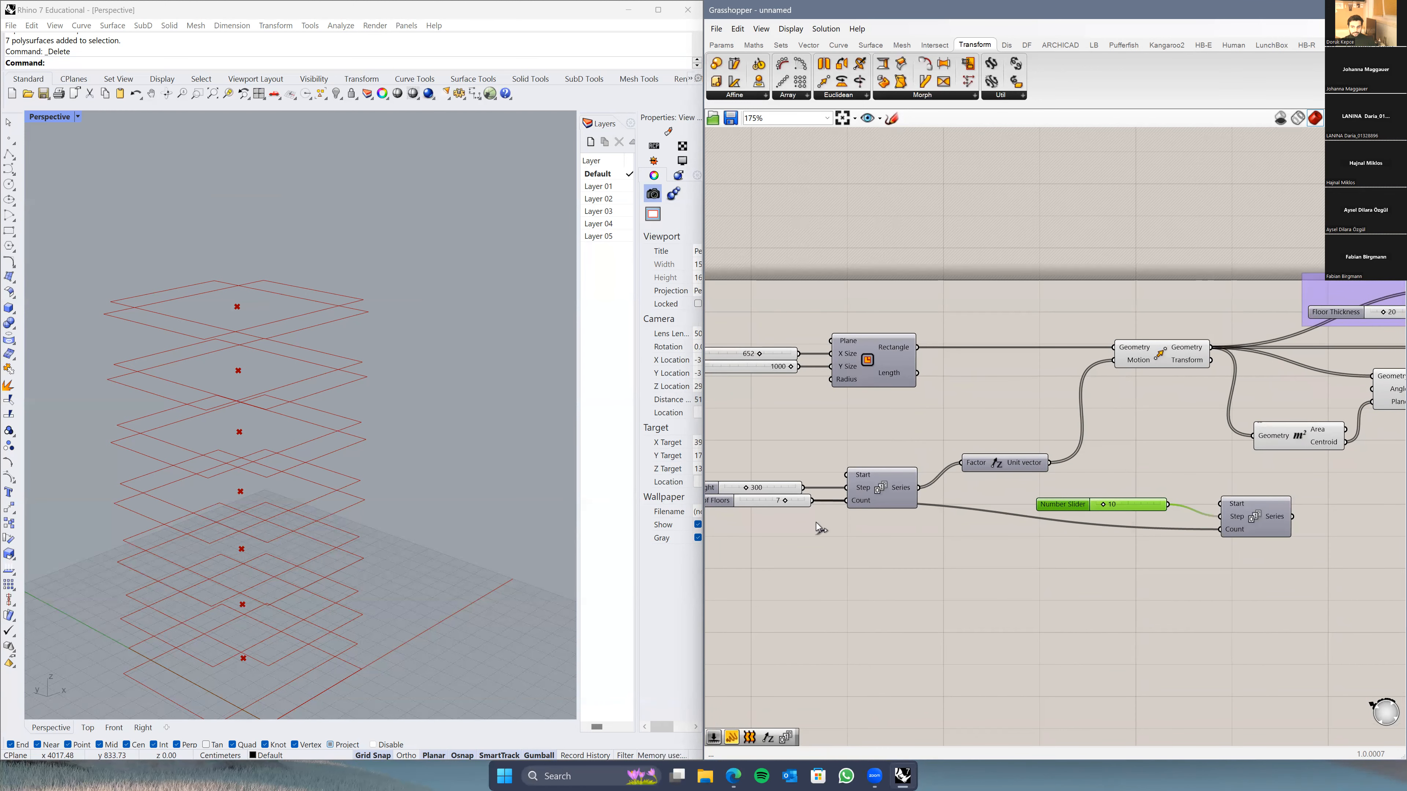
{"action": "right_click_drag", "start_coordinate": [820, 522], "coordinate": [868, 517]}
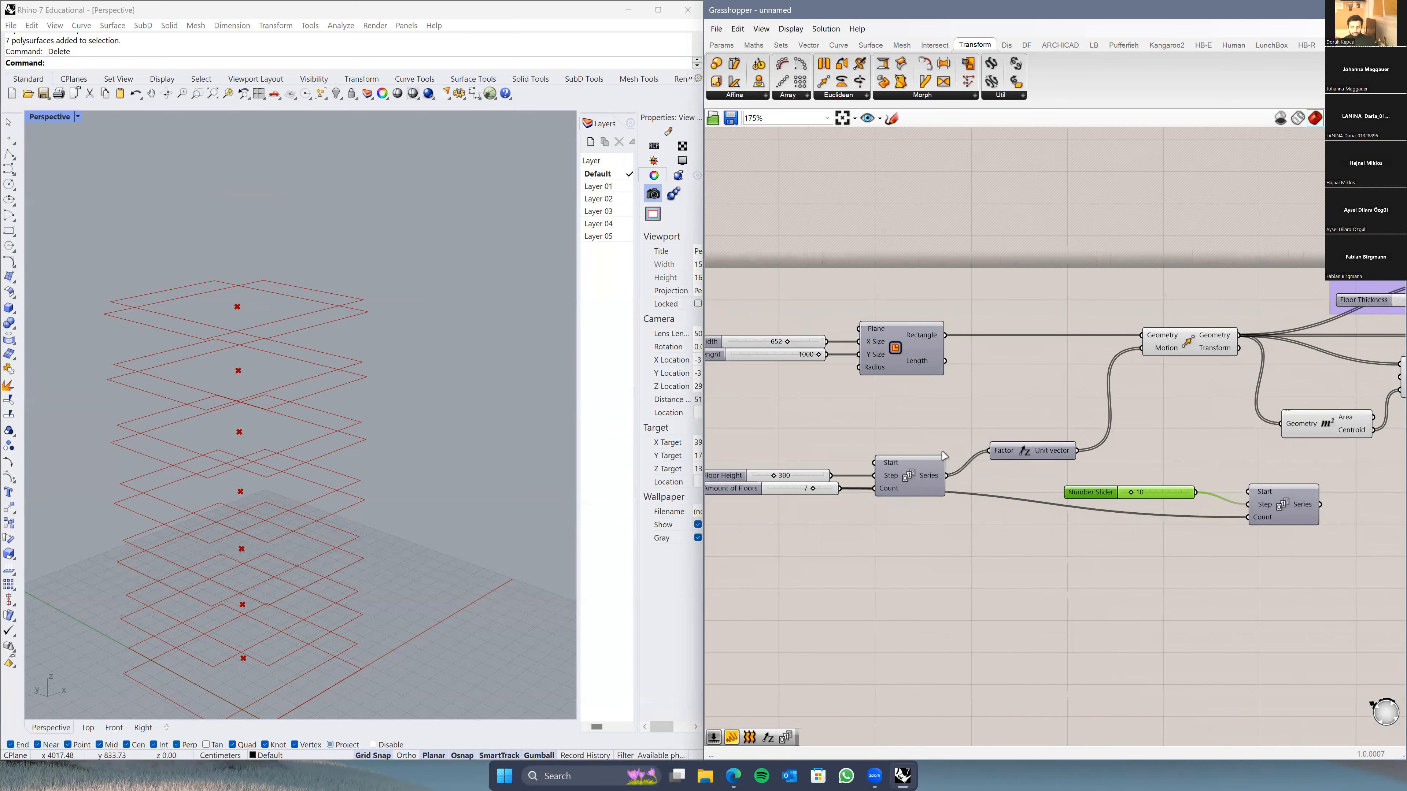
{"action": "left_click", "coordinate": [377, 333]}
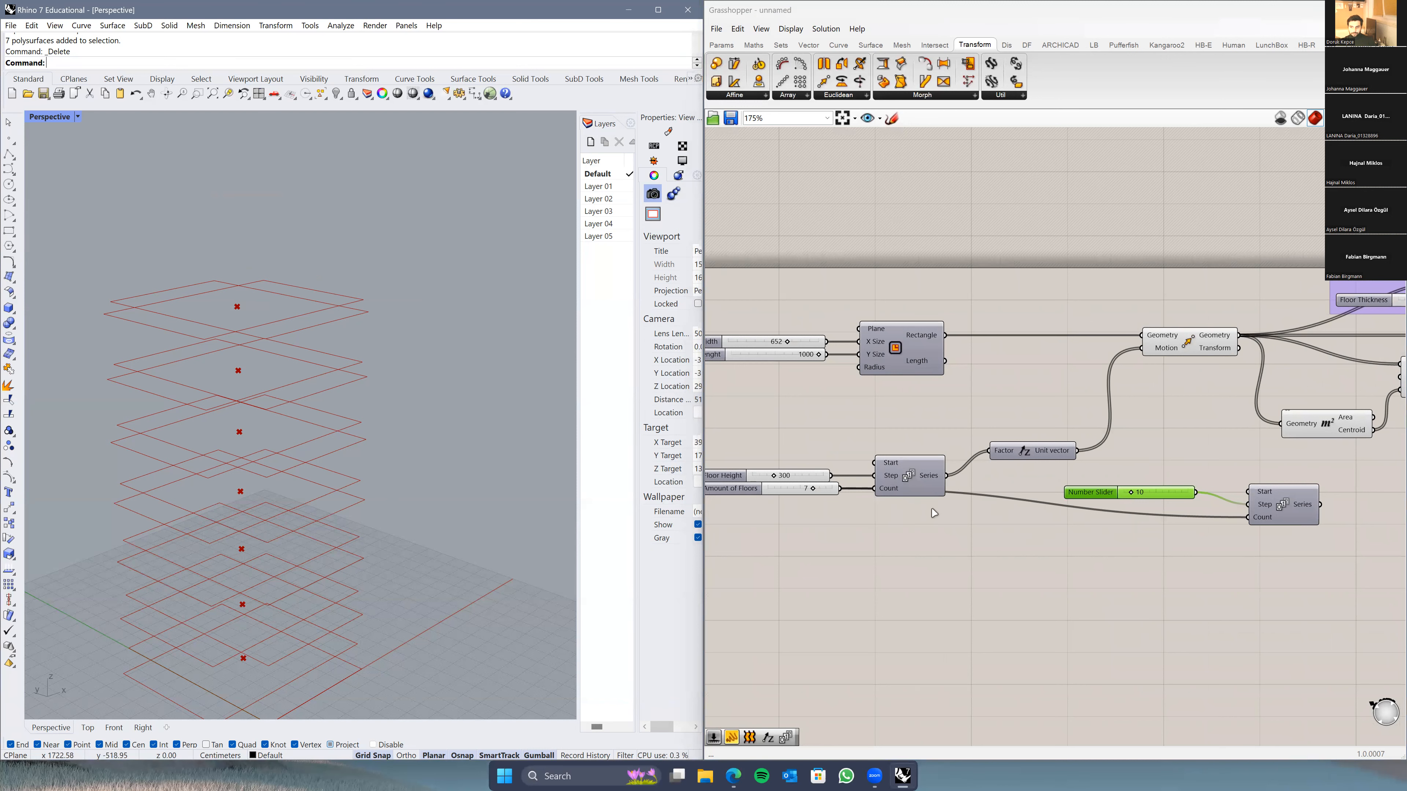
{"action": "left_click", "coordinate": [842, 499]}
{"action": "right_click_drag", "start_coordinate": [842, 498], "coordinate": [860, 494]}
{"action": "left_click_drag", "start_coordinate": [859, 493], "coordinate": [1274, 526]}
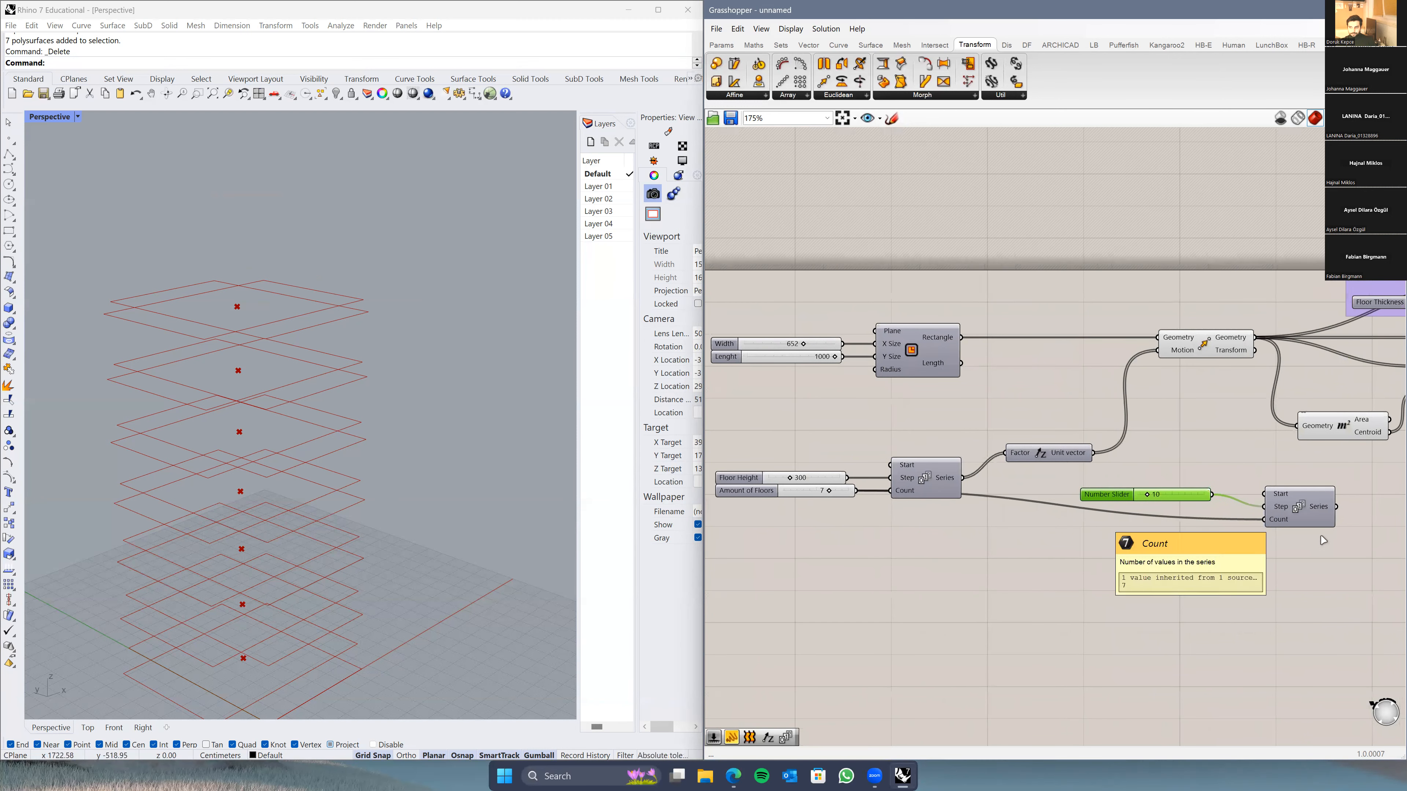
{"action": "right_click_drag", "start_coordinate": [1273, 527], "coordinate": [1058, 541]}
{"action": "scroll", "coordinate": [1110, 552], "scroll_direction": "up", "scroll_amount": 1}
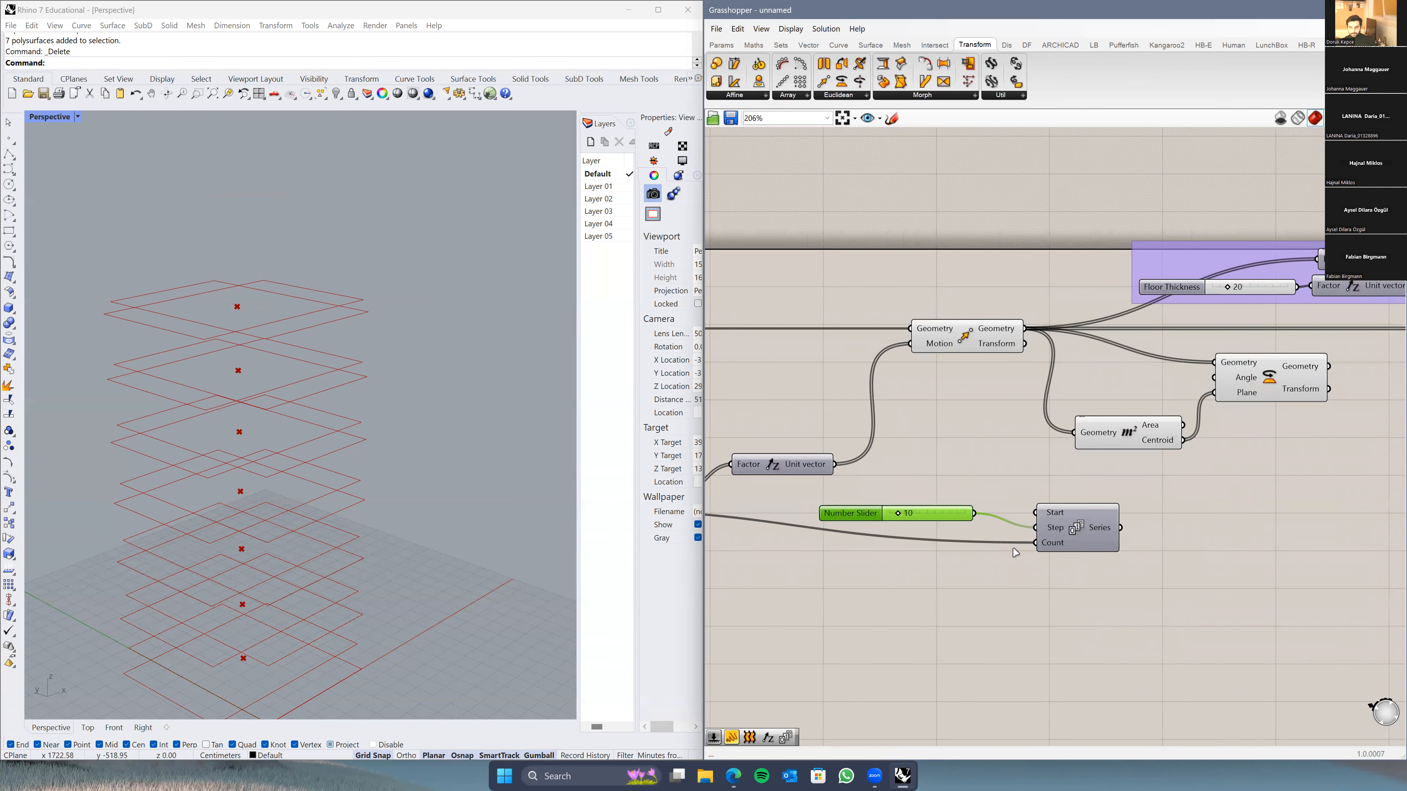
{"action": "left_click_drag", "start_coordinate": [1093, 545], "coordinate": [1100, 530]}
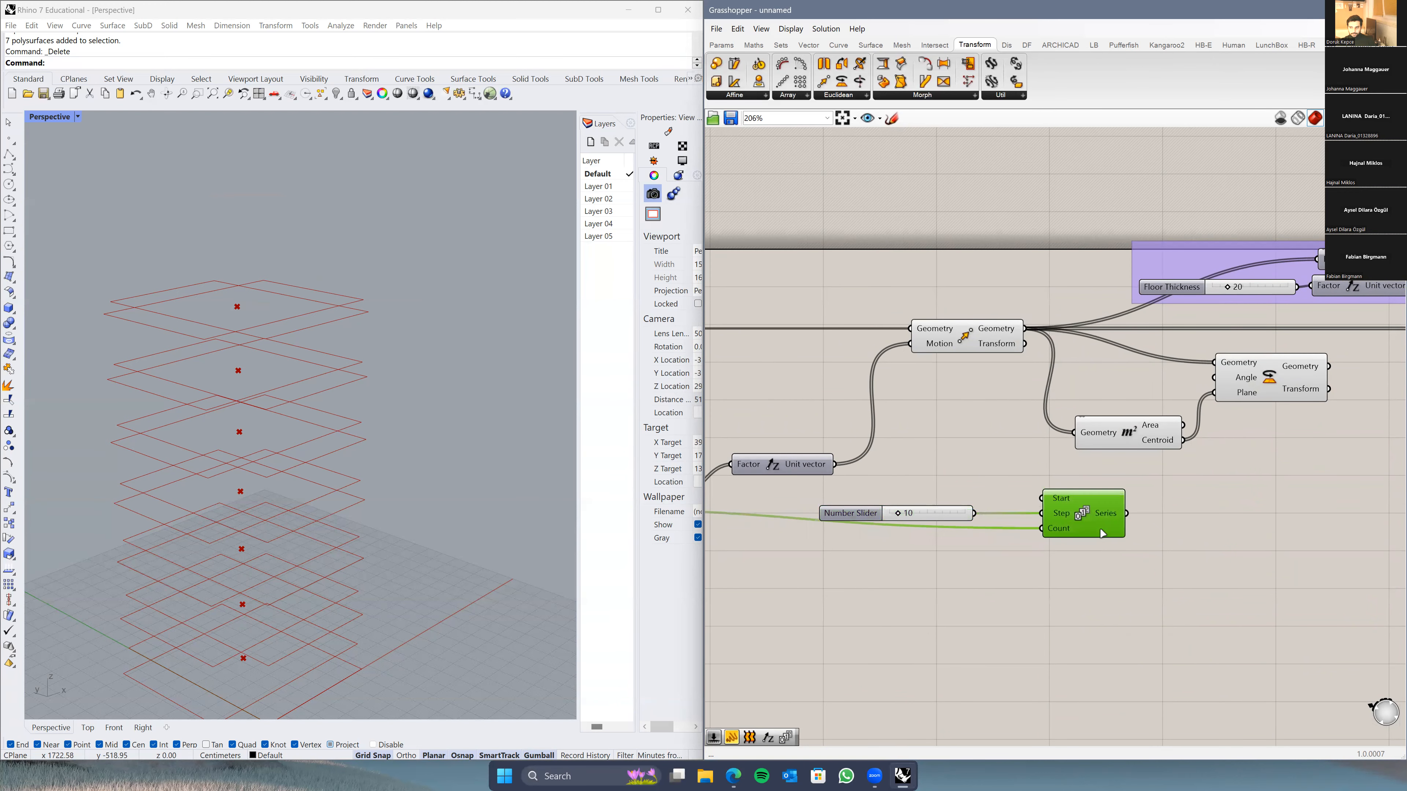
{"action": "left_click", "coordinate": [918, 560]}
{"action": "scroll", "coordinate": [872, 521], "scroll_direction": "up", "scroll_amount": 2}
Step: Align the Number Slider with the Series Step input and confirm its value of 10 in the Slider dialog
{"action": "left_click_drag", "start_coordinate": [873, 517], "coordinate": [908, 500]}
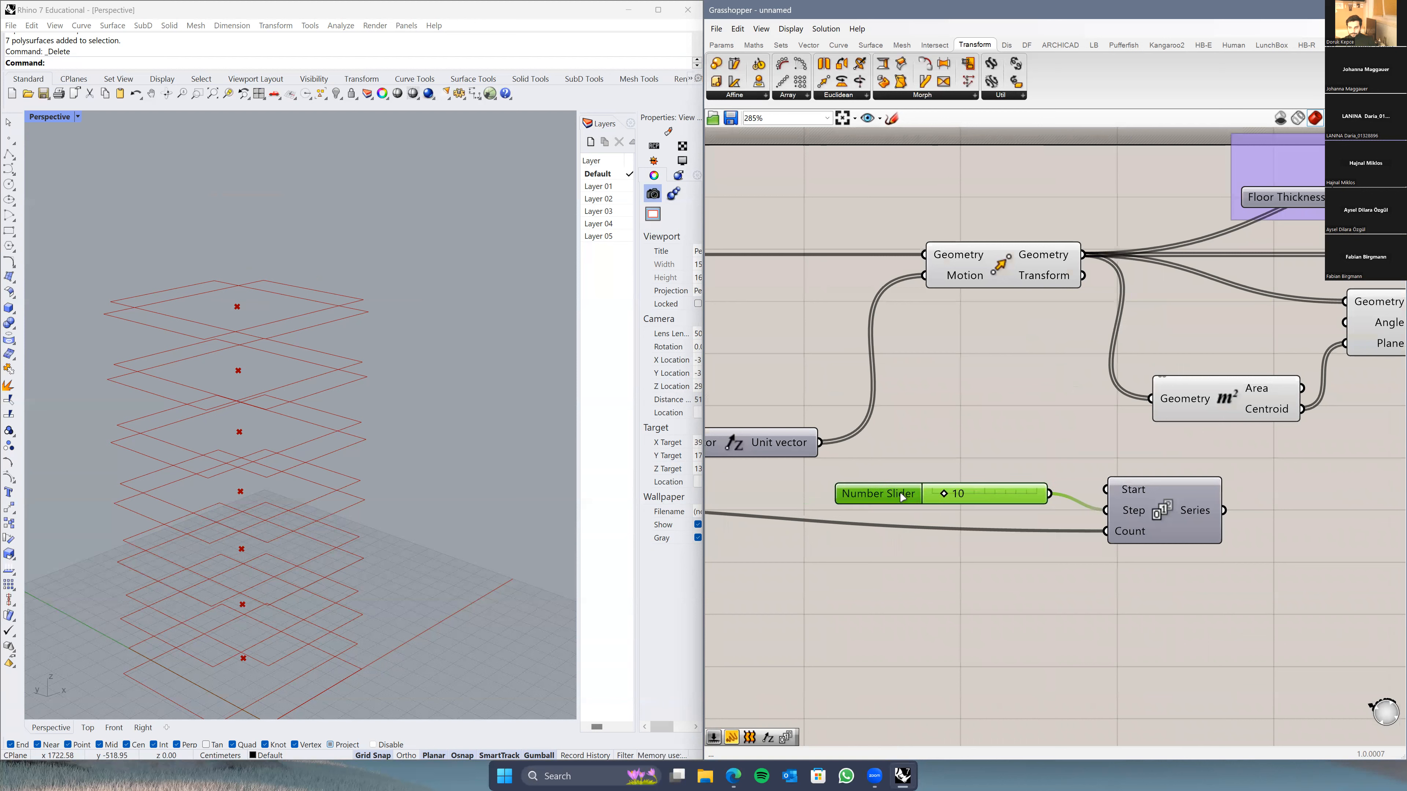
{"action": "double_click", "coordinate": [877, 497]}
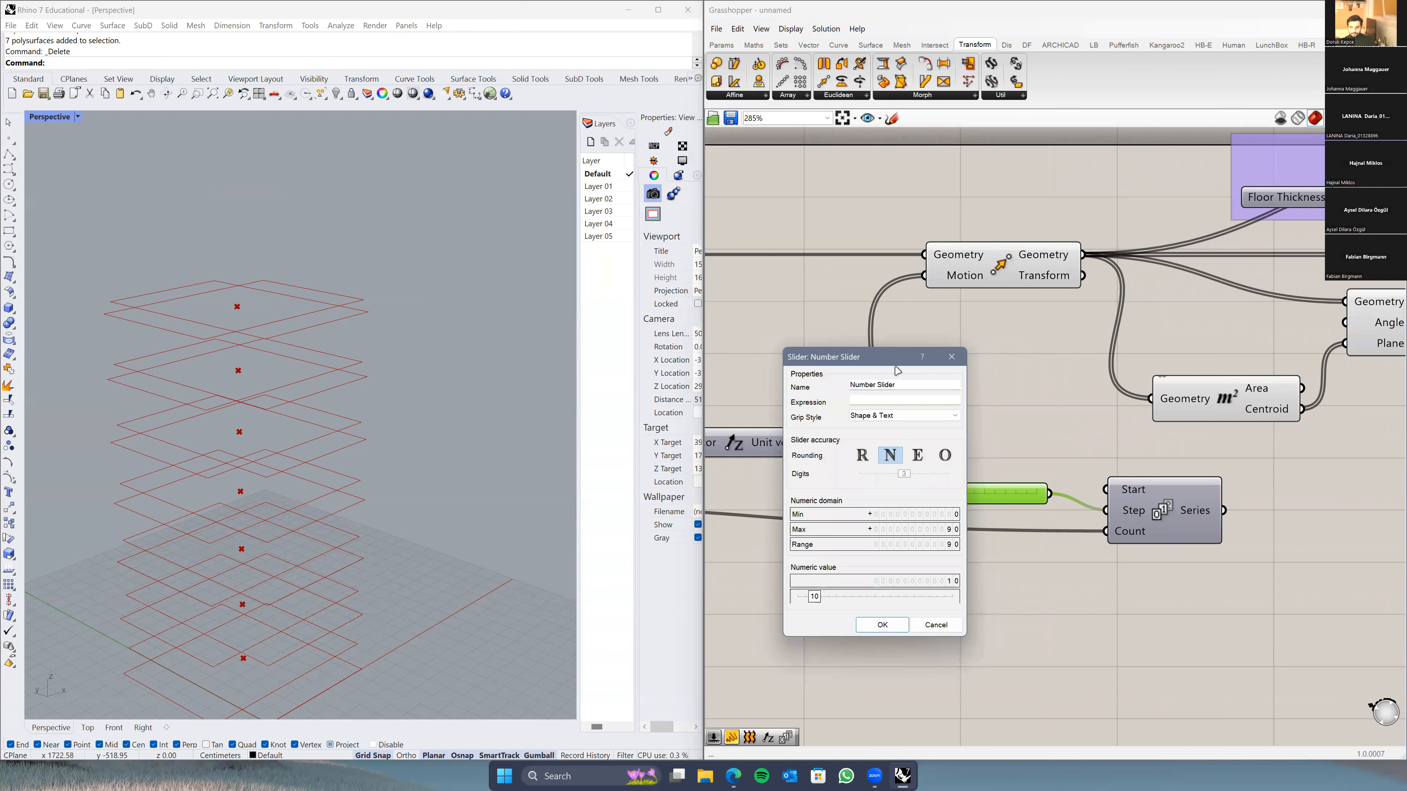
{"action": "left_click_drag", "start_coordinate": [895, 363], "coordinate": [836, 324]}
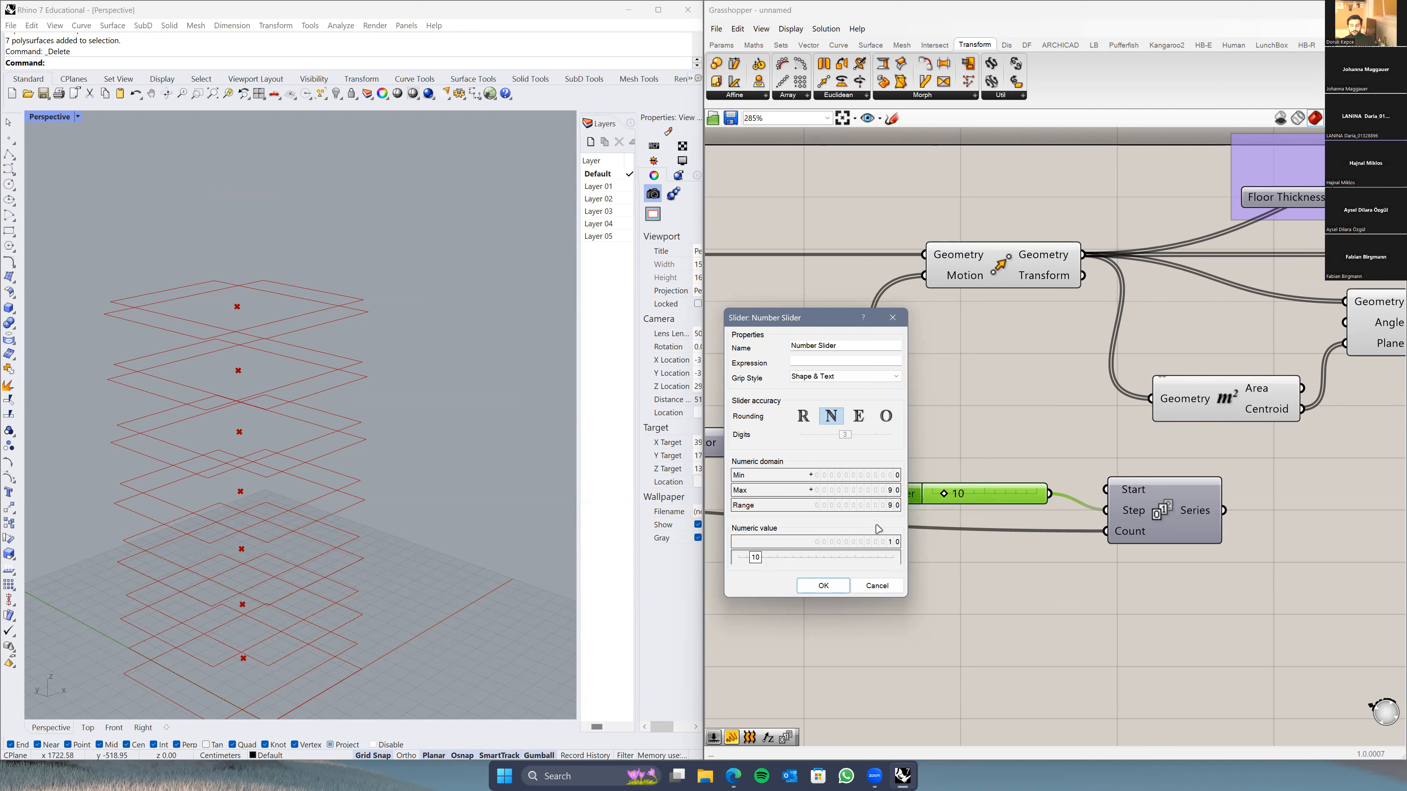
{"action": "left_click", "coordinate": [831, 592]}
{"action": "scroll", "coordinate": [1045, 578], "scroll_direction": "down", "scroll_amount": 3}
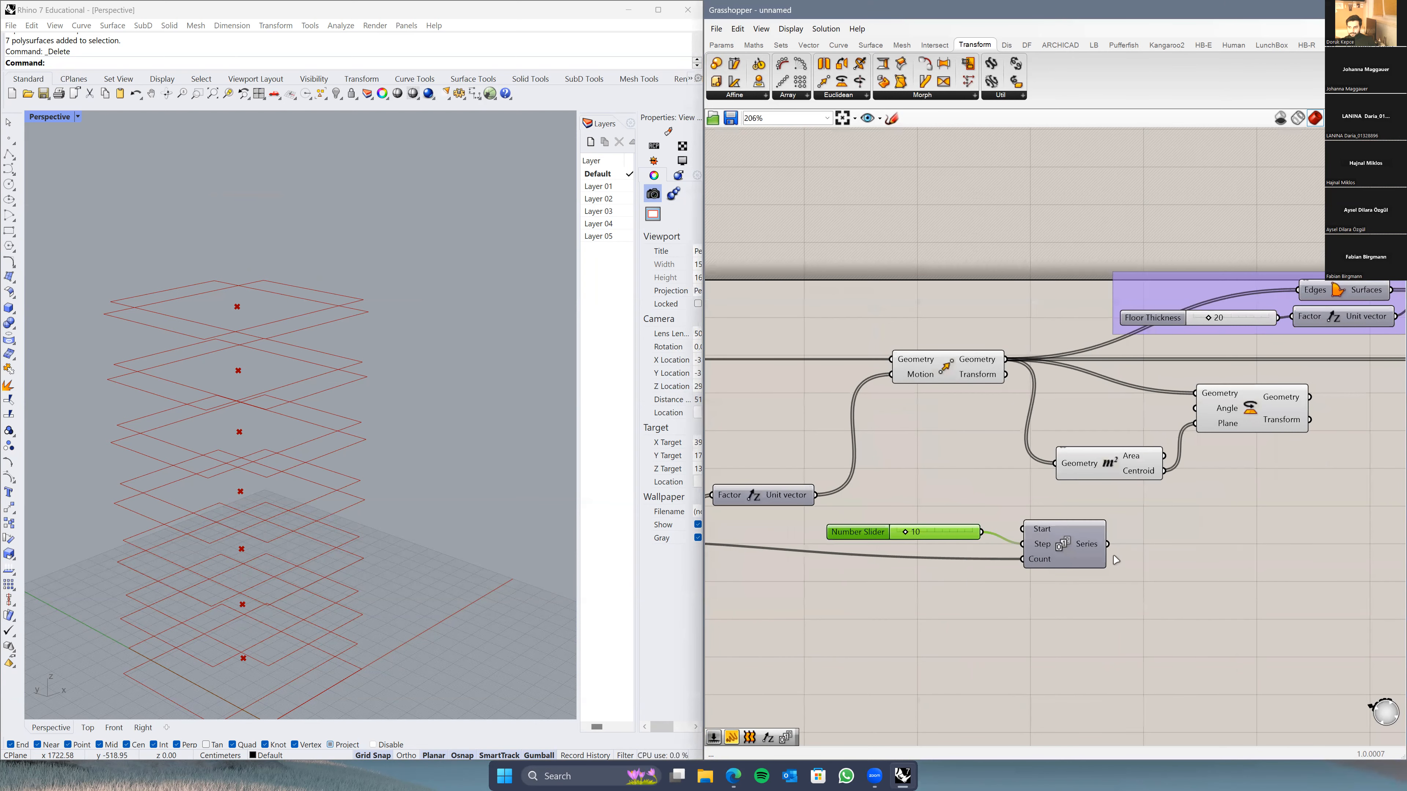
Step: Feed the Series values into Rotate's Angle and set the Angle input to Degrees for 10° increments
{"action": "left_click_drag", "start_coordinate": [1111, 550], "coordinate": [1192, 409]}
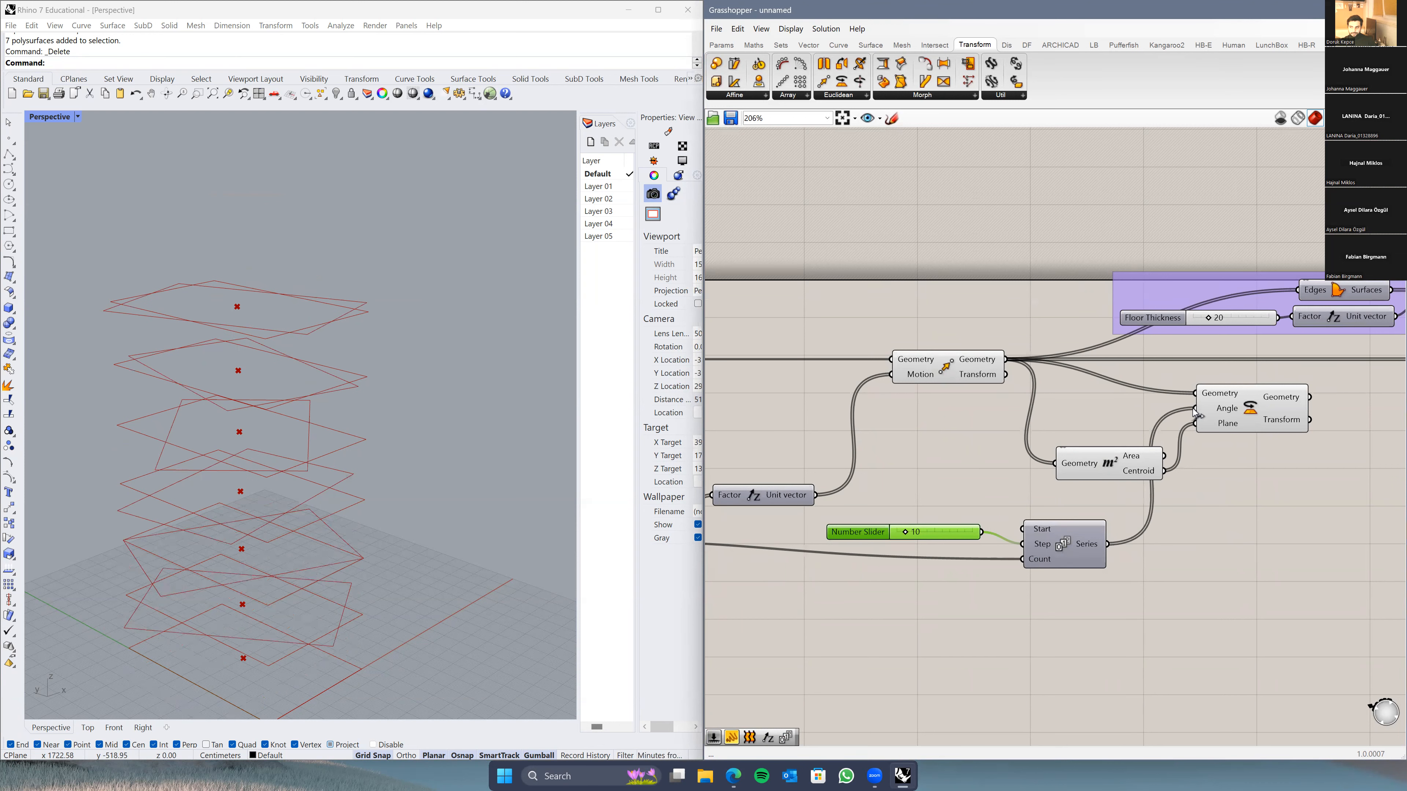
{"action": "right_click_drag", "start_coordinate": [388, 654], "coordinate": [308, 369]}
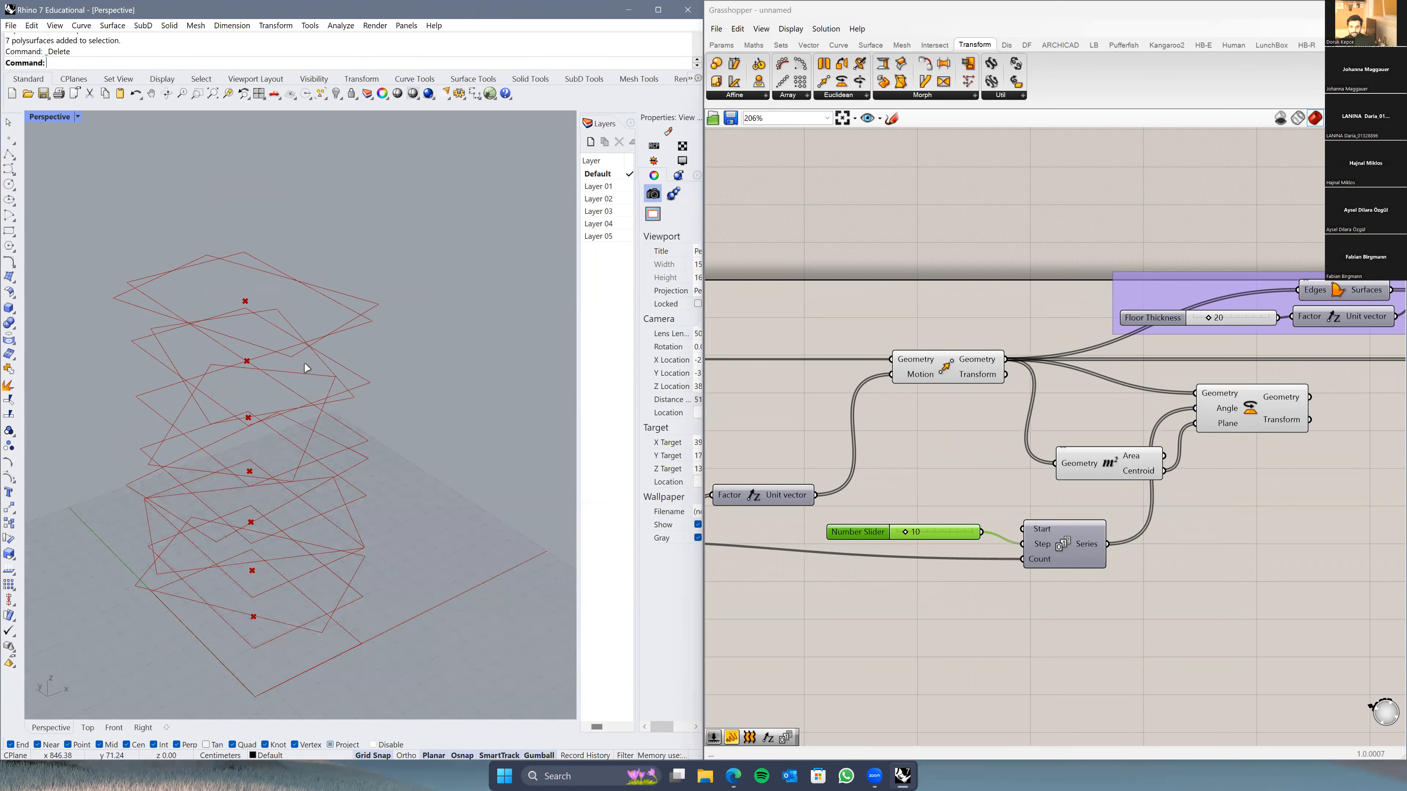
{"action": "right_click_drag", "start_coordinate": [375, 510], "coordinate": [360, 577]}
{"action": "right_click_drag", "start_coordinate": [379, 467], "coordinate": [469, 573]}
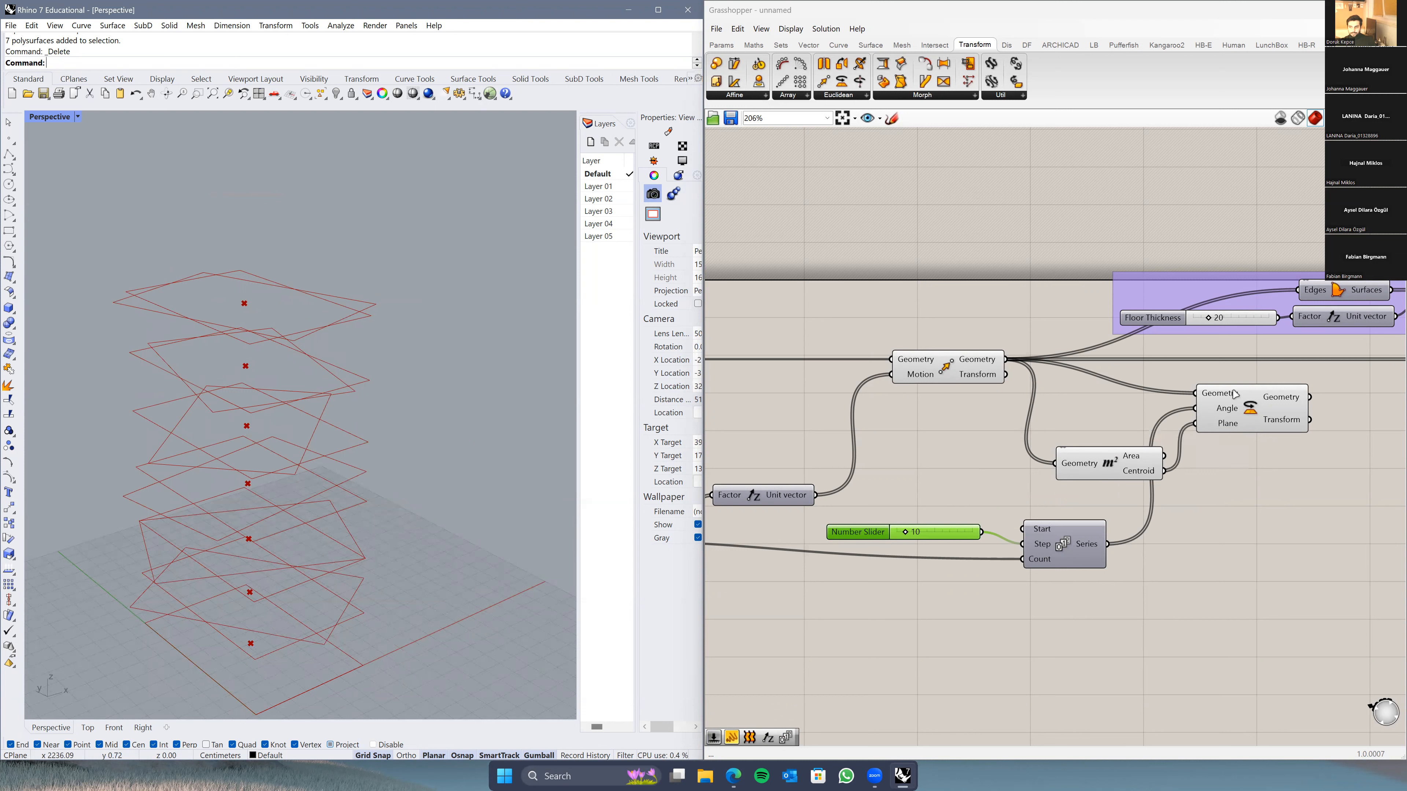
{"action": "mouse_move", "coordinate": [1227, 411]}
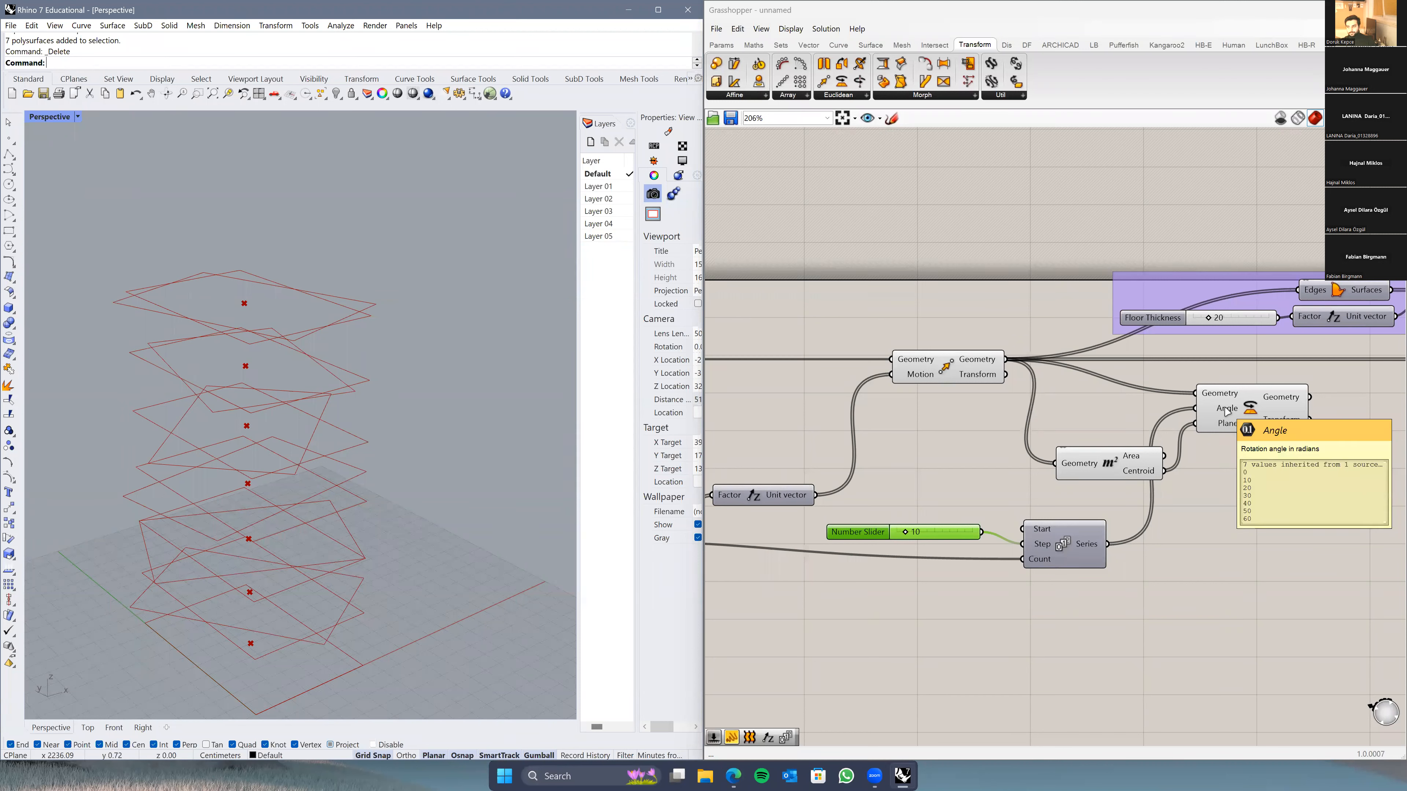
{"action": "right_click", "coordinate": [1215, 411]}
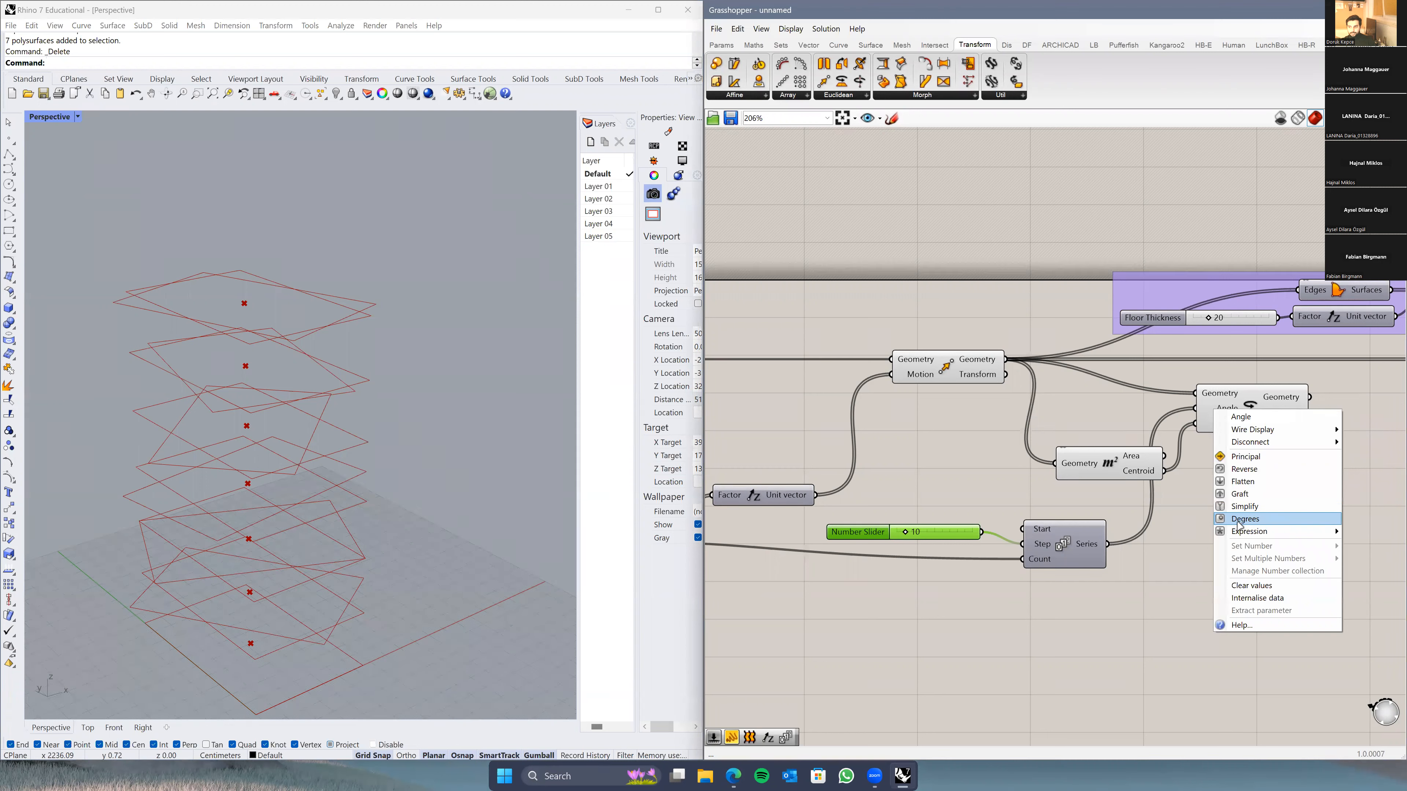
{"action": "left_click", "coordinate": [1277, 528]}
{"action": "right_click_drag", "start_coordinate": [407, 507], "coordinate": [362, 607]}
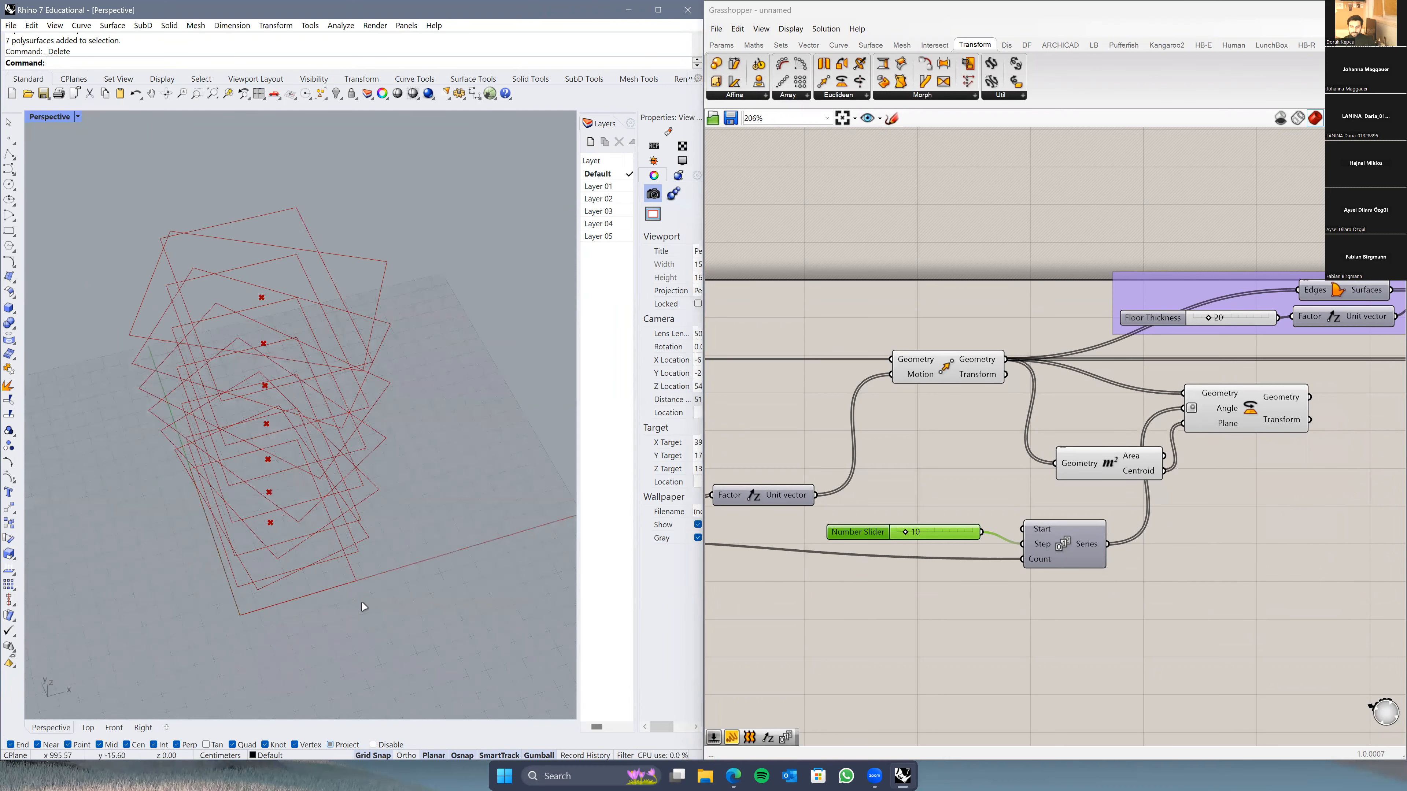
{"action": "right_click_drag", "start_coordinate": [419, 570], "coordinate": [471, 471]}
{"action": "mouse_move", "coordinate": [1040, 496]}
{"action": "right_mouse_down"}
{"action": "mouse_move", "coordinate": [1090, 471]}
{"action": "mouse_move", "coordinate": [1061, 484]}
{"action": "right_mouse_up"}
Step: Reposition the Series and its Step slider and add a relay on the floor-count wire
{"action": "left_click_drag", "start_coordinate": [1094, 527], "coordinate": [1005, 393]}
{"action": "right_click_drag", "start_coordinate": [987, 440], "coordinate": [1120, 504]}
{"action": "left_click_drag", "start_coordinate": [1029, 588], "coordinate": [978, 598]}
{"action": "double_click", "coordinate": [954, 504]}
{"action": "left_click", "coordinate": [1118, 605]}
{"action": "right_click_drag", "start_coordinate": [1134, 528], "coordinate": [999, 595]}
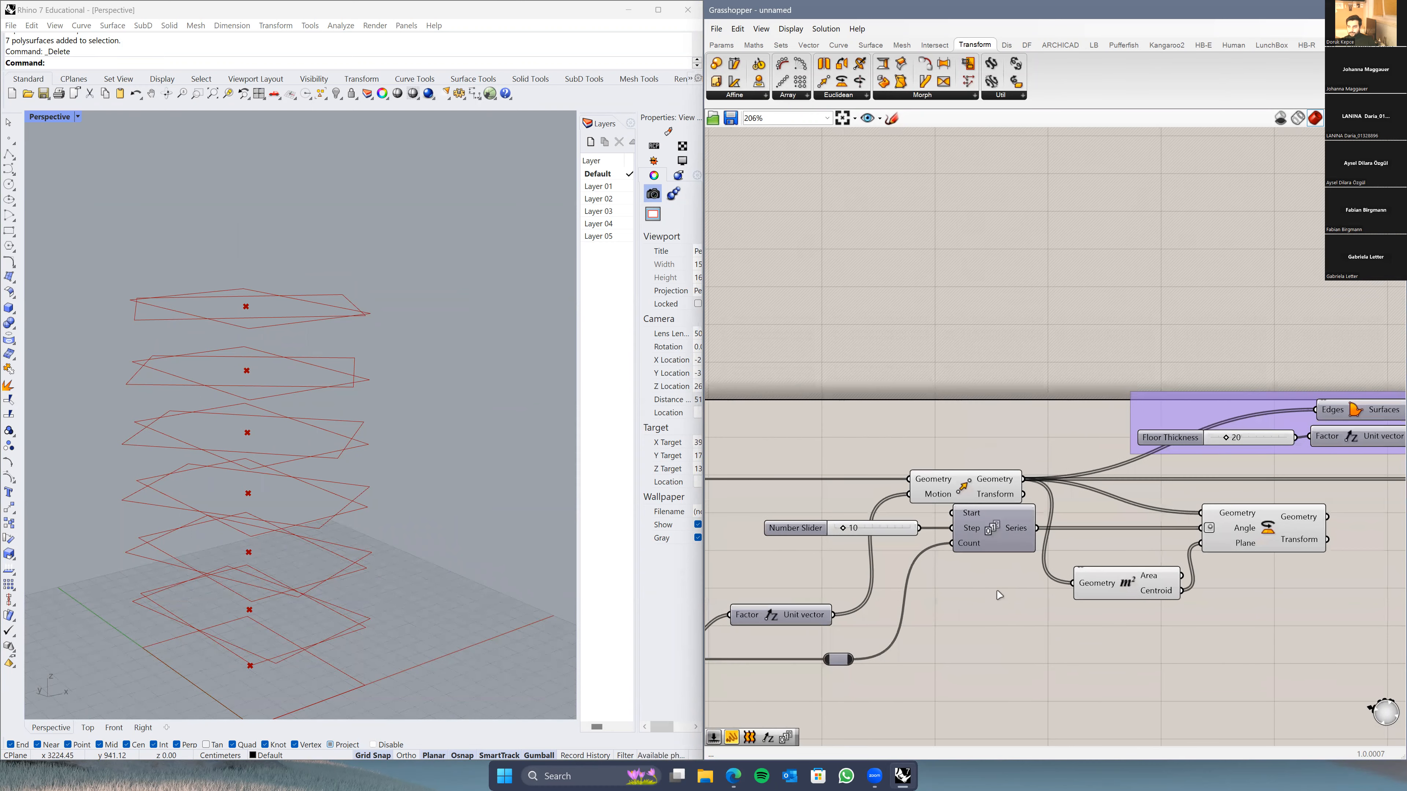
{"action": "left_click", "coordinate": [461, 562]}
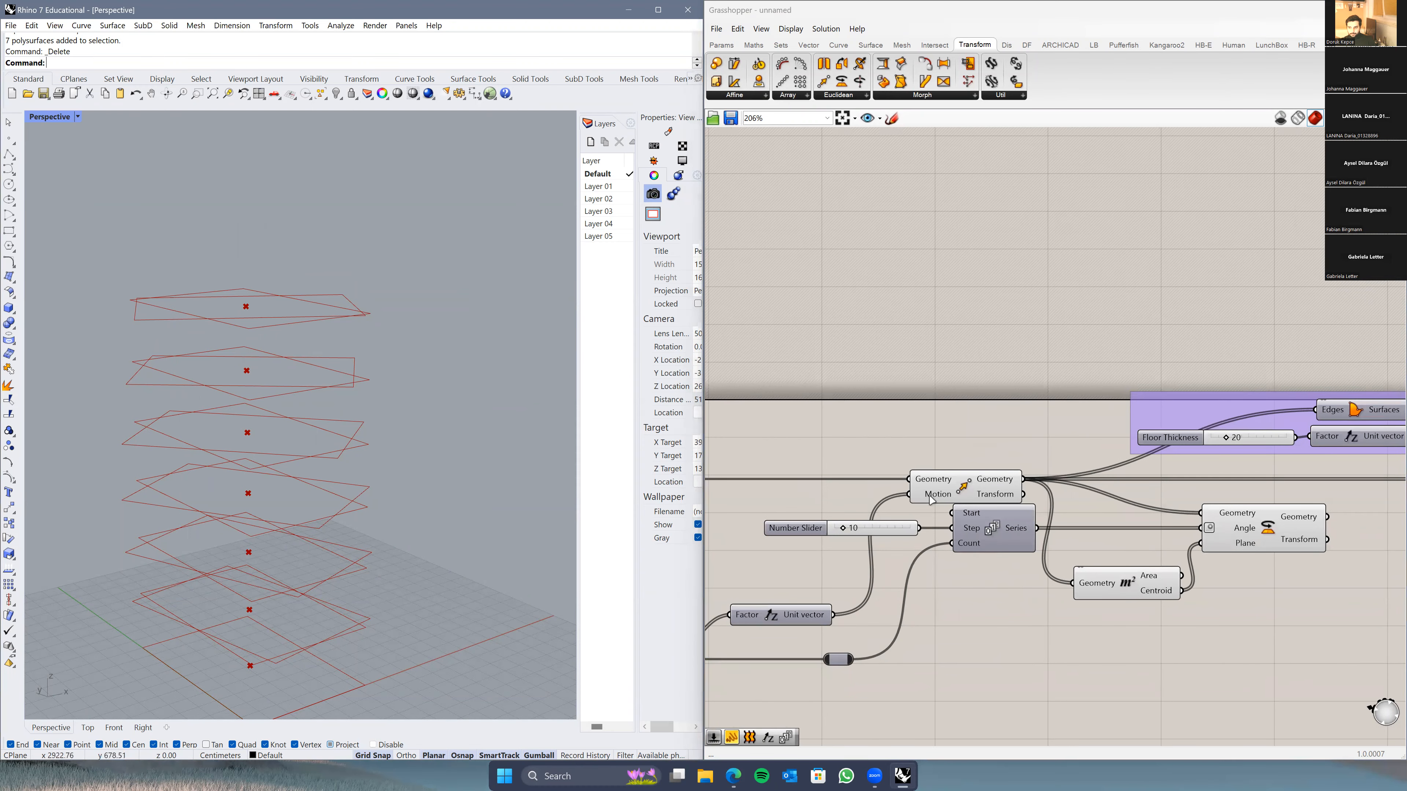
{"action": "right_click_drag", "start_coordinate": [297, 536], "coordinate": [238, 549]}
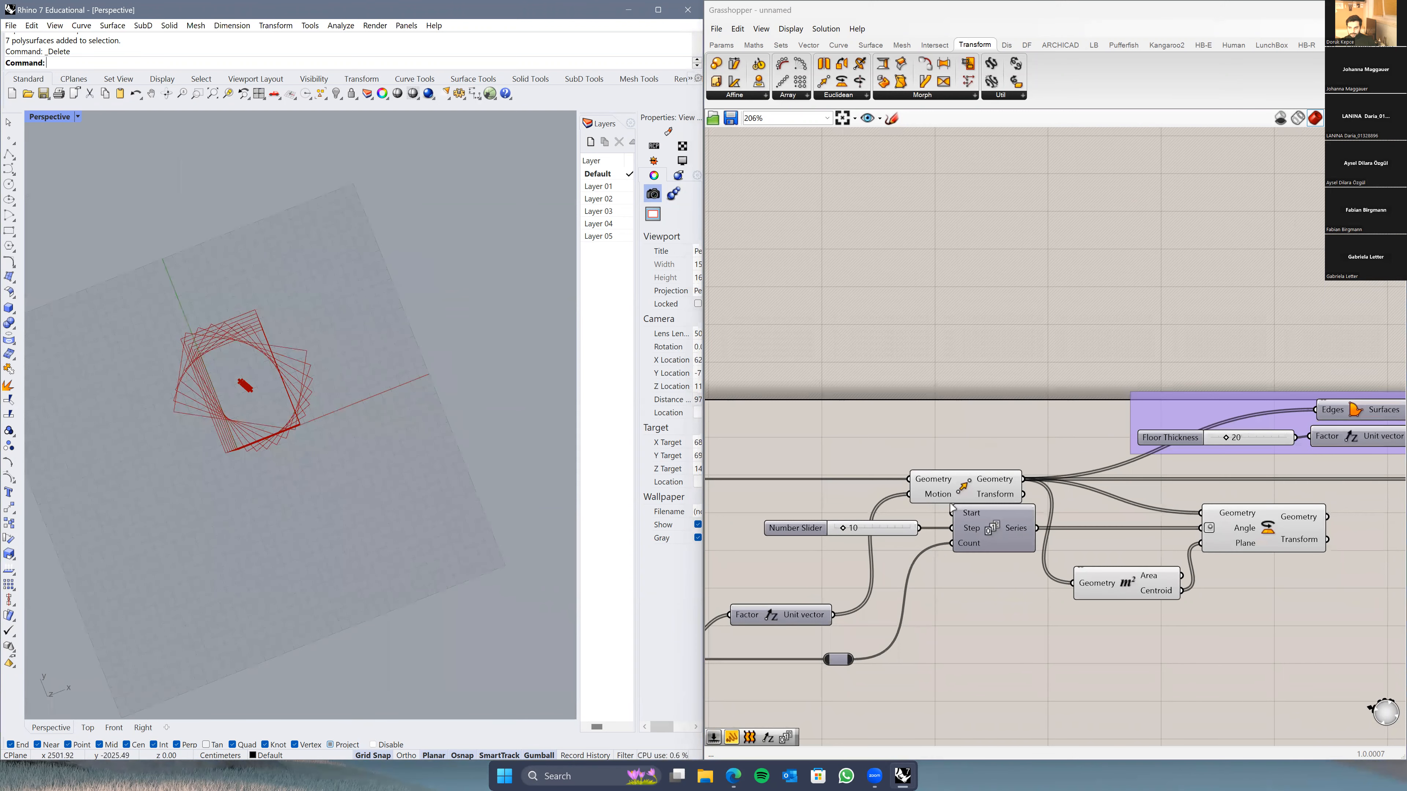
{"action": "left_click", "coordinate": [964, 487]}
{"action": "right_click_drag", "start_coordinate": [263, 477], "coordinate": [330, 305]}
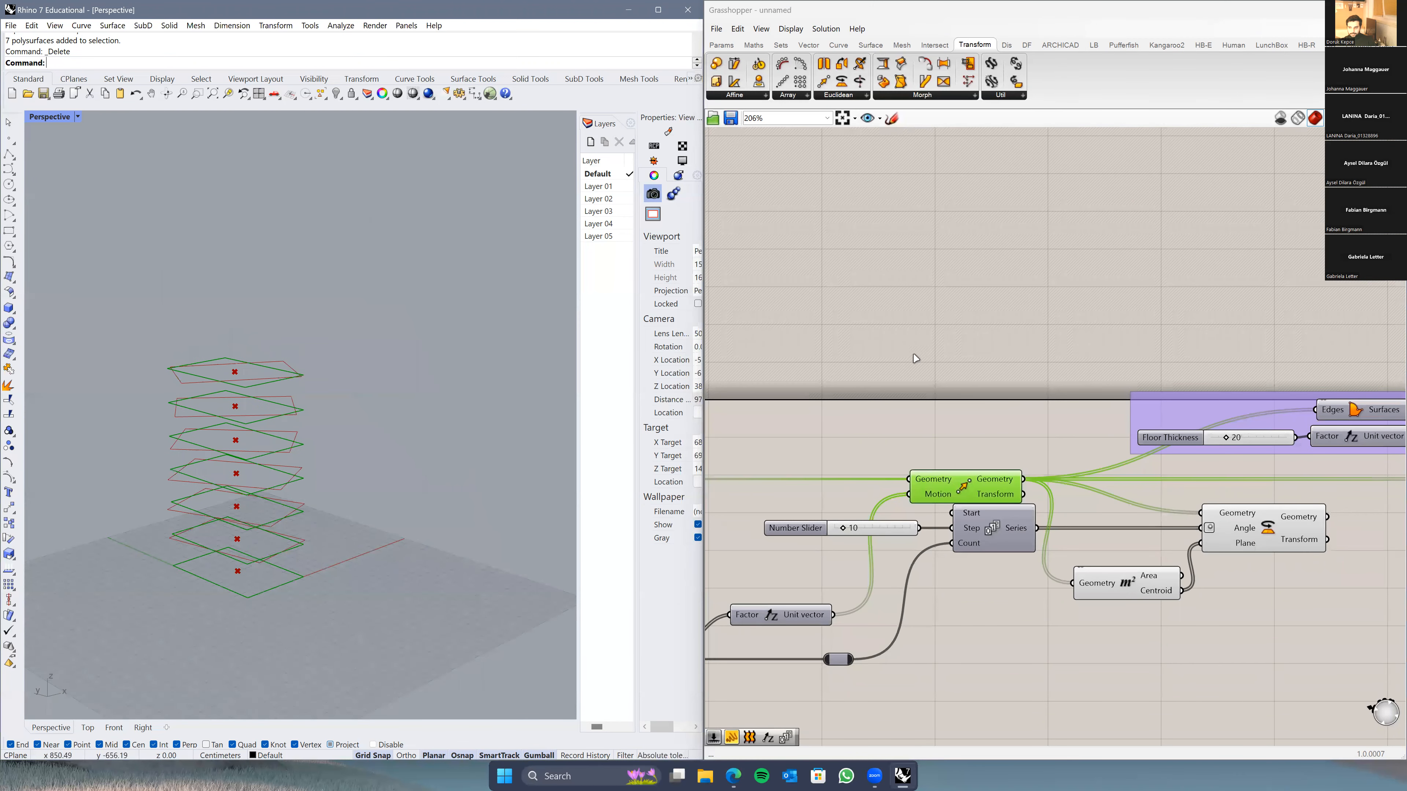
Step: Turn Preview off on the Move and Area components and preview the Rotate output
{"action": "right_click", "coordinate": [970, 340]}
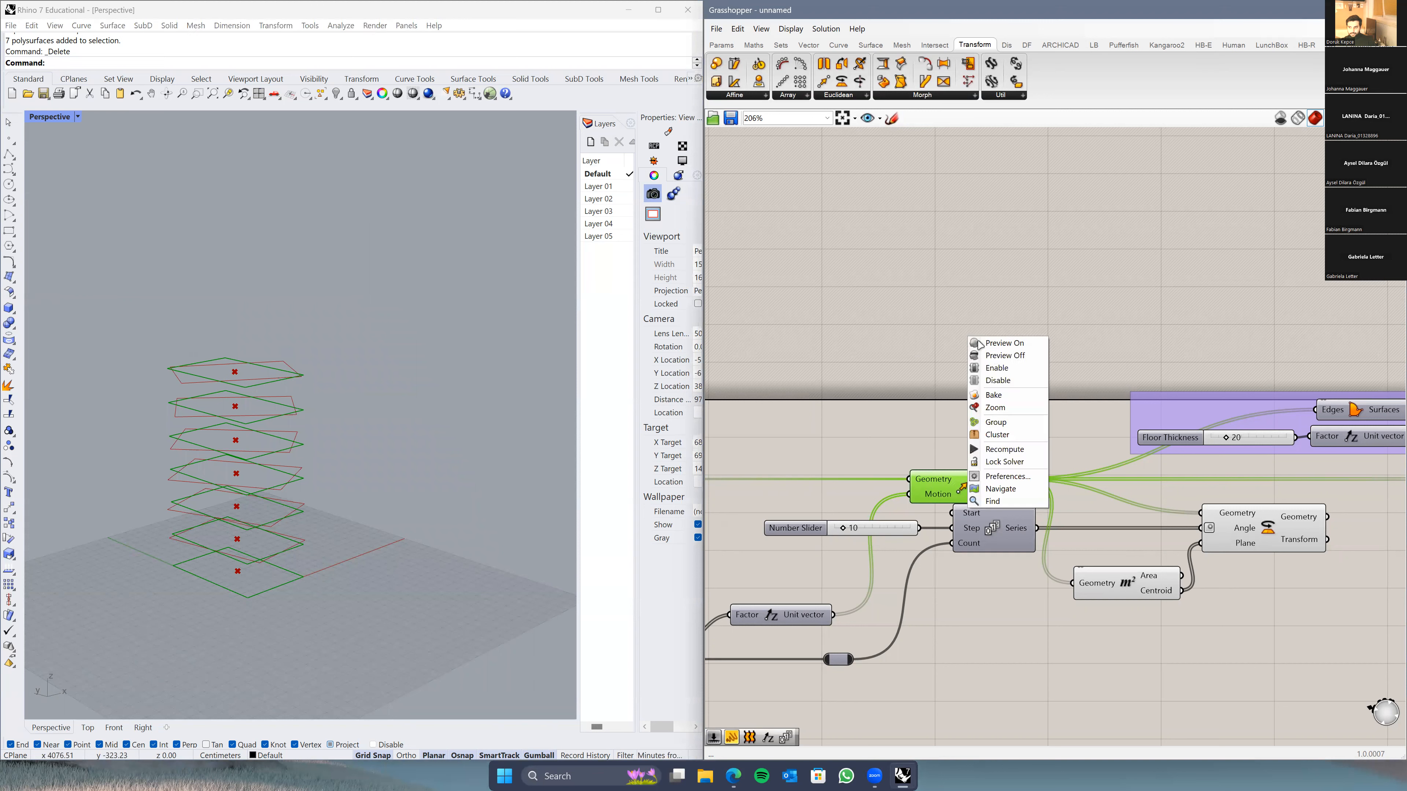
{"action": "left_click", "coordinate": [995, 359]}
{"action": "left_click", "coordinate": [1114, 591]}
{"action": "right_click", "coordinate": [1102, 589]}
{"action": "left_click", "coordinate": [1151, 610]}
{"action": "left_click", "coordinate": [1169, 643]}
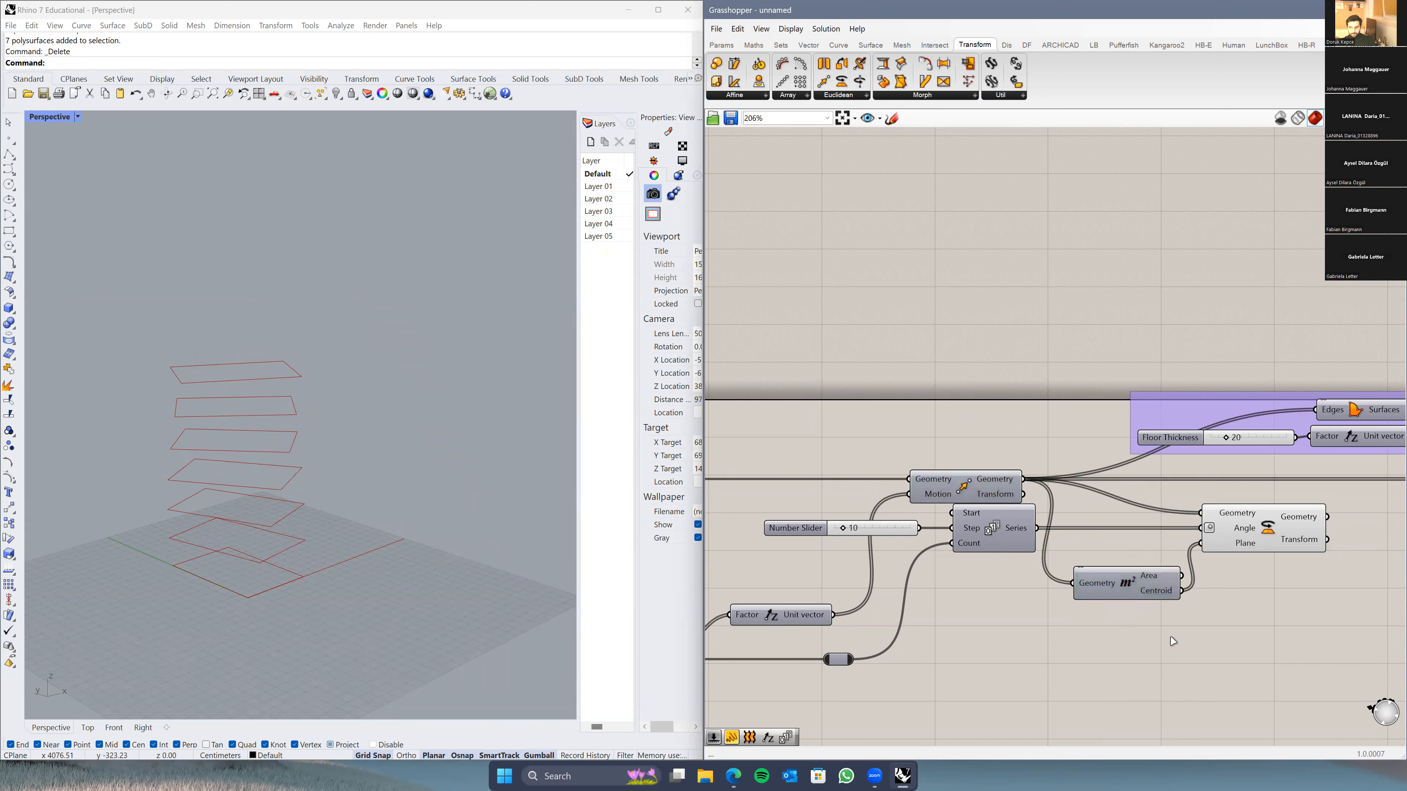
{"action": "right_click_drag", "start_coordinate": [1169, 642], "coordinate": [970, 600]}
{"action": "left_click", "coordinate": [1044, 507]}
{"action": "right_click_drag", "start_coordinate": [388, 499], "coordinate": [334, 434]}
{"action": "mouse_move", "coordinate": [286, 491]}
{"action": "right_mouse_down"}
{"action": "mouse_move", "coordinate": [343, 477]}
{"action": "mouse_move", "coordinate": [292, 483]}
{"action": "mouse_move", "coordinate": [308, 483]}
{"action": "right_mouse_up"}
{"action": "right_click_drag", "start_coordinate": [1106, 500], "coordinate": [970, 533]}
{"action": "scroll", "coordinate": [969, 533], "scroll_direction": "up", "scroll_amount": 1}
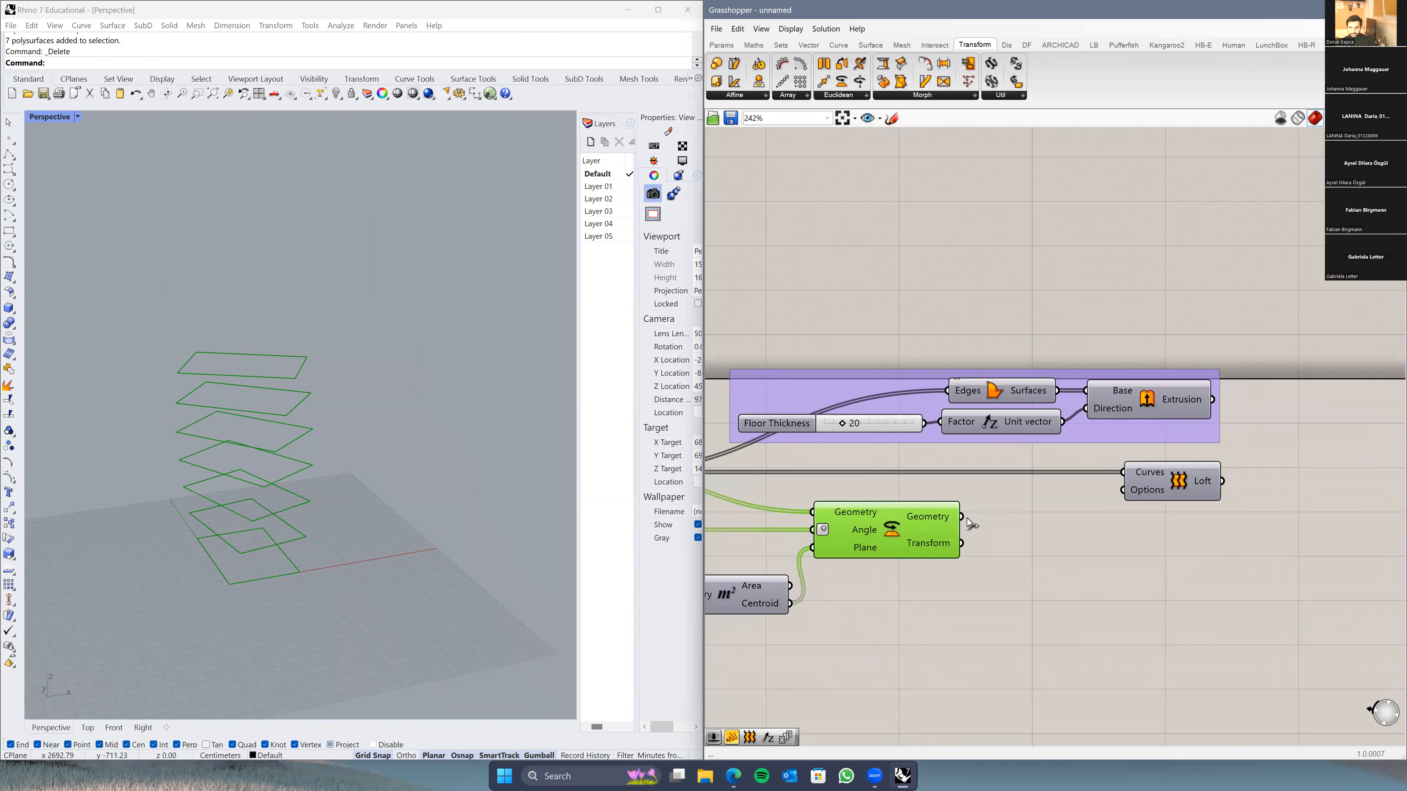
Step: Wire Rotate's Geometry into Boundary Surfaces Edges and Loft Curves, and shift the floor thickness group right
{"action": "left_click_drag", "start_coordinate": [937, 408], "coordinate": [946, 392]}
{"action": "left_click_drag", "start_coordinate": [962, 516], "coordinate": [1168, 521]}
{"action": "left_click_drag", "start_coordinate": [1150, 433], "coordinate": [1320, 449]}
{"action": "right_click_drag", "start_coordinate": [886, 471], "coordinate": [1169, 453]}
{"action": "scroll", "coordinate": [1169, 453], "scroll_direction": "down", "scroll_amount": 2}
{"action": "left_click", "coordinate": [906, 467]}
{"action": "right_click_drag", "start_coordinate": [1021, 424], "coordinate": [796, 449]}
{"action": "right_click_drag", "start_coordinate": [1063, 443], "coordinate": [943, 438]}
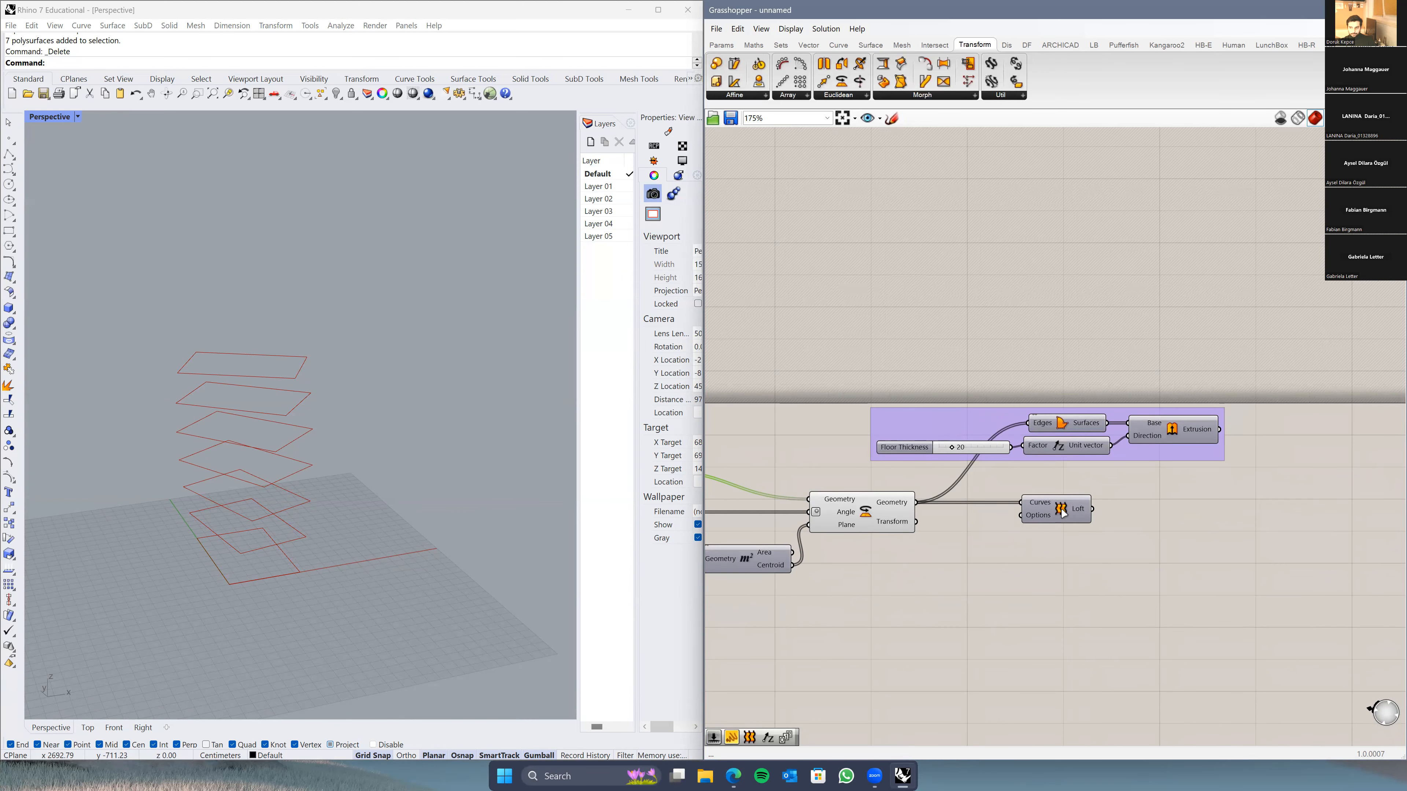
{"action": "right_click_drag", "start_coordinate": [982, 523], "coordinate": [1000, 526]}
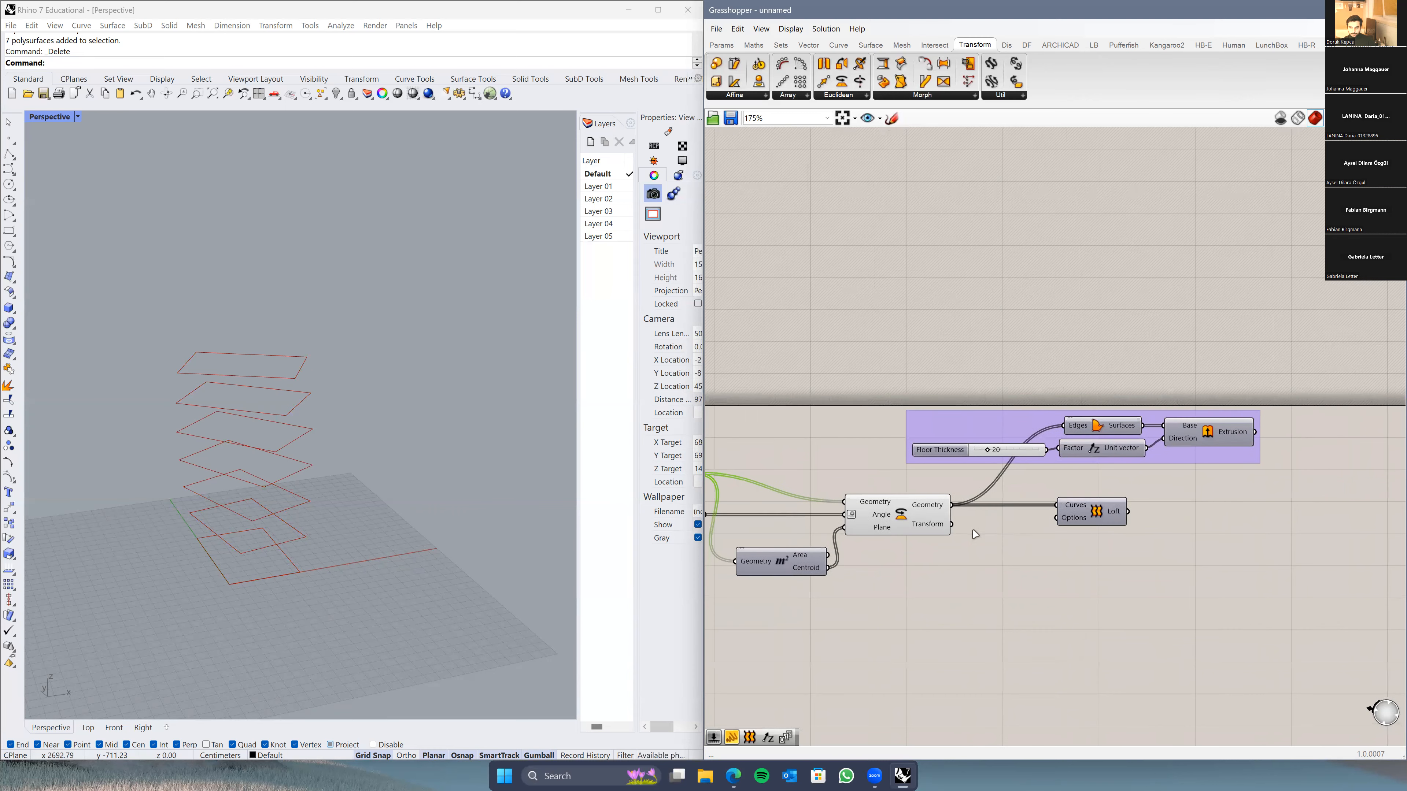
{"action": "scroll", "coordinate": [945, 529], "scroll_direction": "up", "scroll_amount": 2}
{"action": "left_click", "coordinate": [874, 517]}
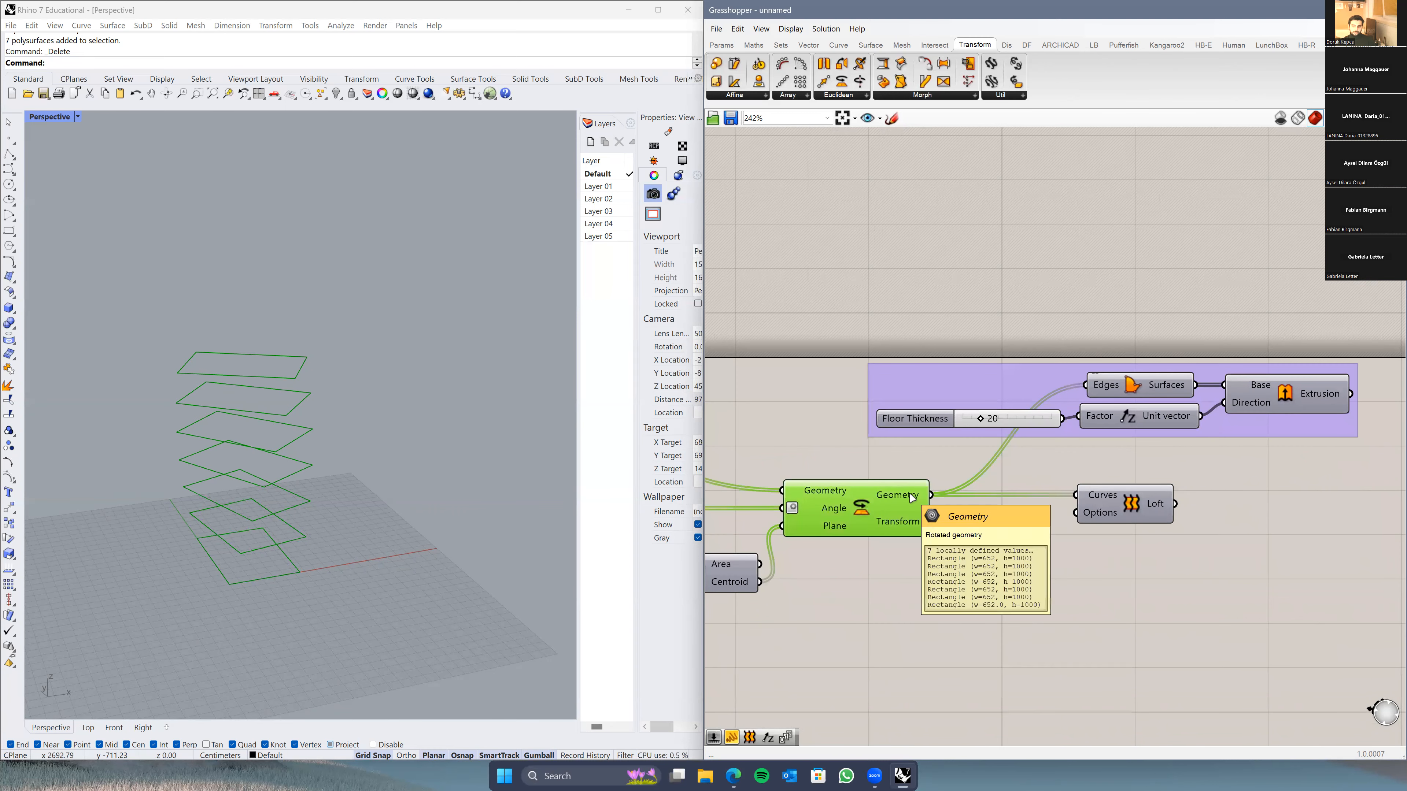
Step: Turn Preview on for the Loft facade and Extrusion floor slab components
{"action": "left_click", "coordinate": [1125, 507]}
{"action": "right_click", "coordinate": [1120, 573]}
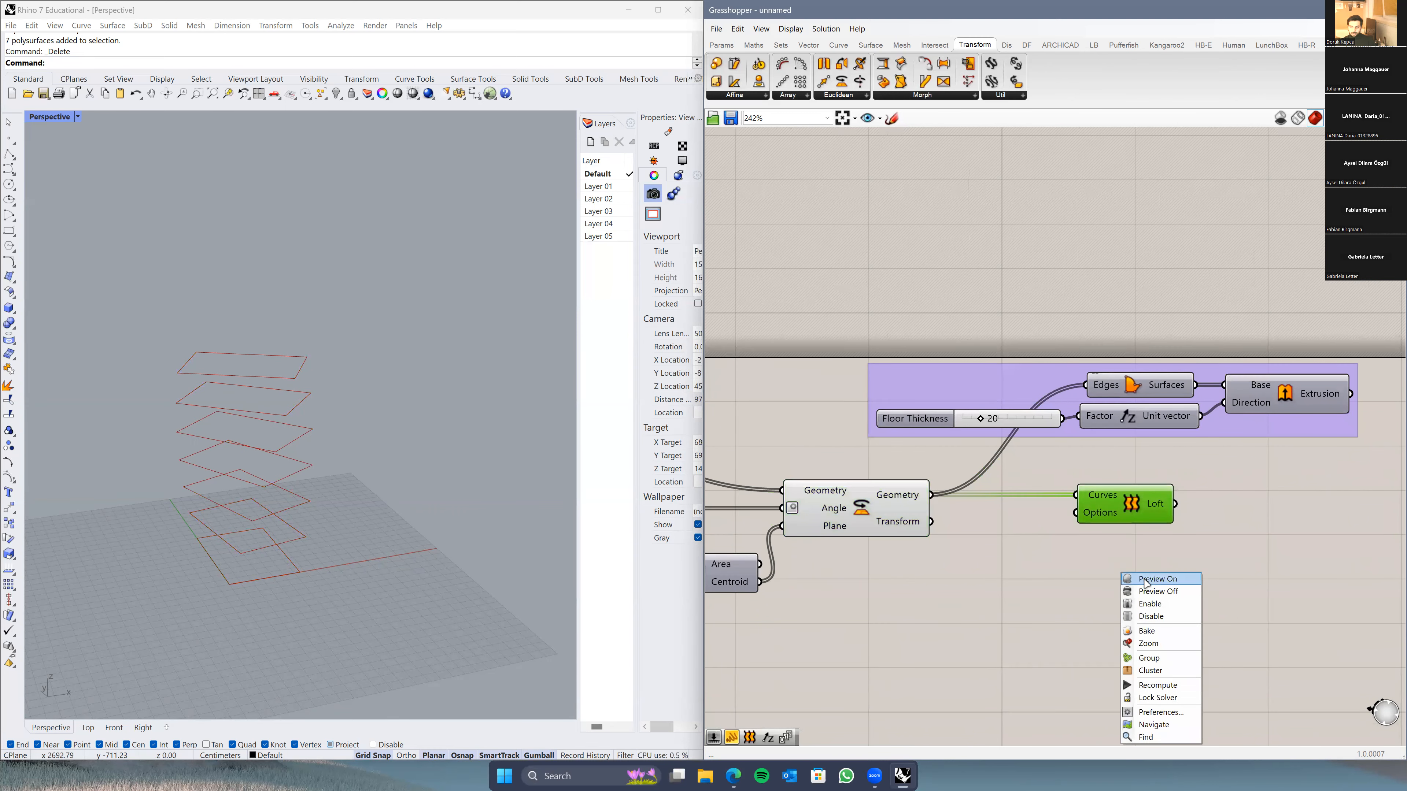
{"action": "left_click", "coordinate": [1153, 581]}
{"action": "left_click", "coordinate": [1193, 509]}
{"action": "left_click", "coordinate": [1270, 401]}
{"action": "right_click", "coordinate": [1270, 402]}
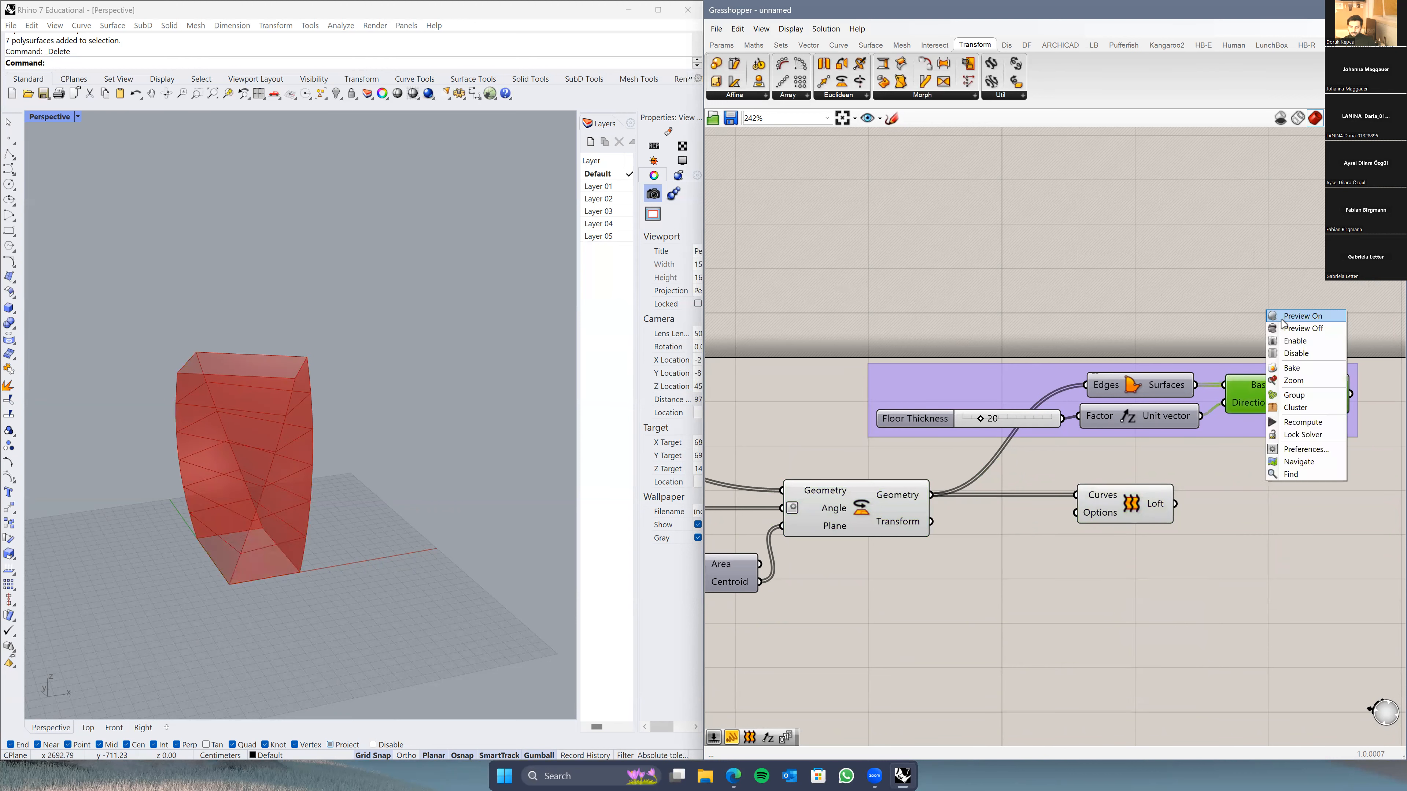
{"action": "left_click", "coordinate": [1290, 417]}
Step: Increase the twist slider so the floors rotate more between levels
{"action": "right_click_drag", "start_coordinate": [377, 448], "coordinate": [426, 536]}
{"action": "scroll", "coordinate": [408, 485], "scroll_direction": "up", "scroll_amount": 4}
{"action": "right_click_drag", "start_coordinate": [898, 609], "coordinate": [1240, 563]}
{"action": "right_click_drag", "start_coordinate": [727, 491], "coordinate": [790, 508]}
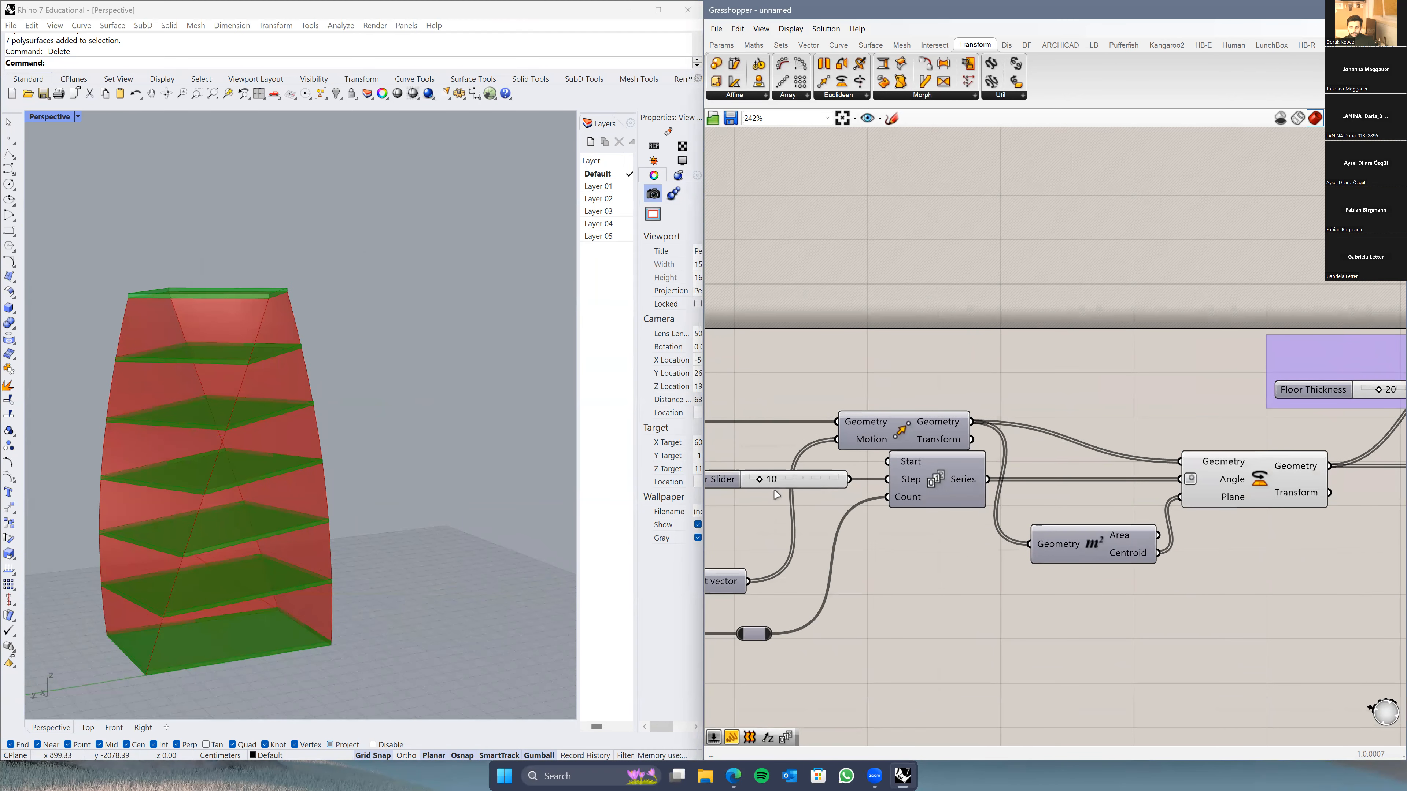
{"action": "mouse_move", "coordinate": [760, 483]}
{"action": "left_mouse_down"}
{"action": "mouse_move", "coordinate": [740, 486]}
{"action": "mouse_move", "coordinate": [854, 484]}
{"action": "mouse_move", "coordinate": [770, 486]}
{"action": "left_mouse_up"}
Step: Set floor Width and Length sliders to 1000 and raise Floor Height slightly
{"action": "right_click_drag", "start_coordinate": [840, 565], "coordinate": [1325, 532]}
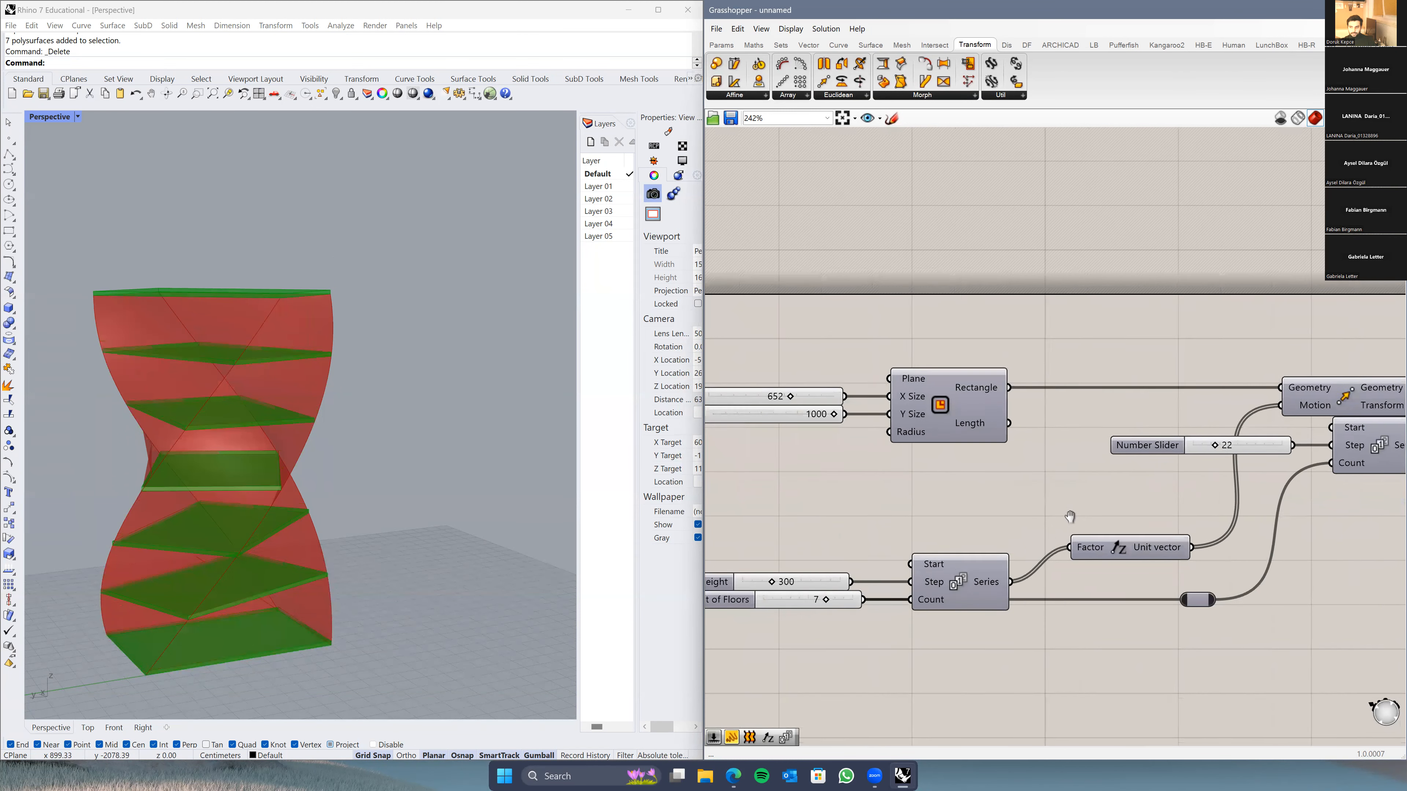
{"action": "left_click_drag", "start_coordinate": [831, 398], "coordinate": [878, 469]}
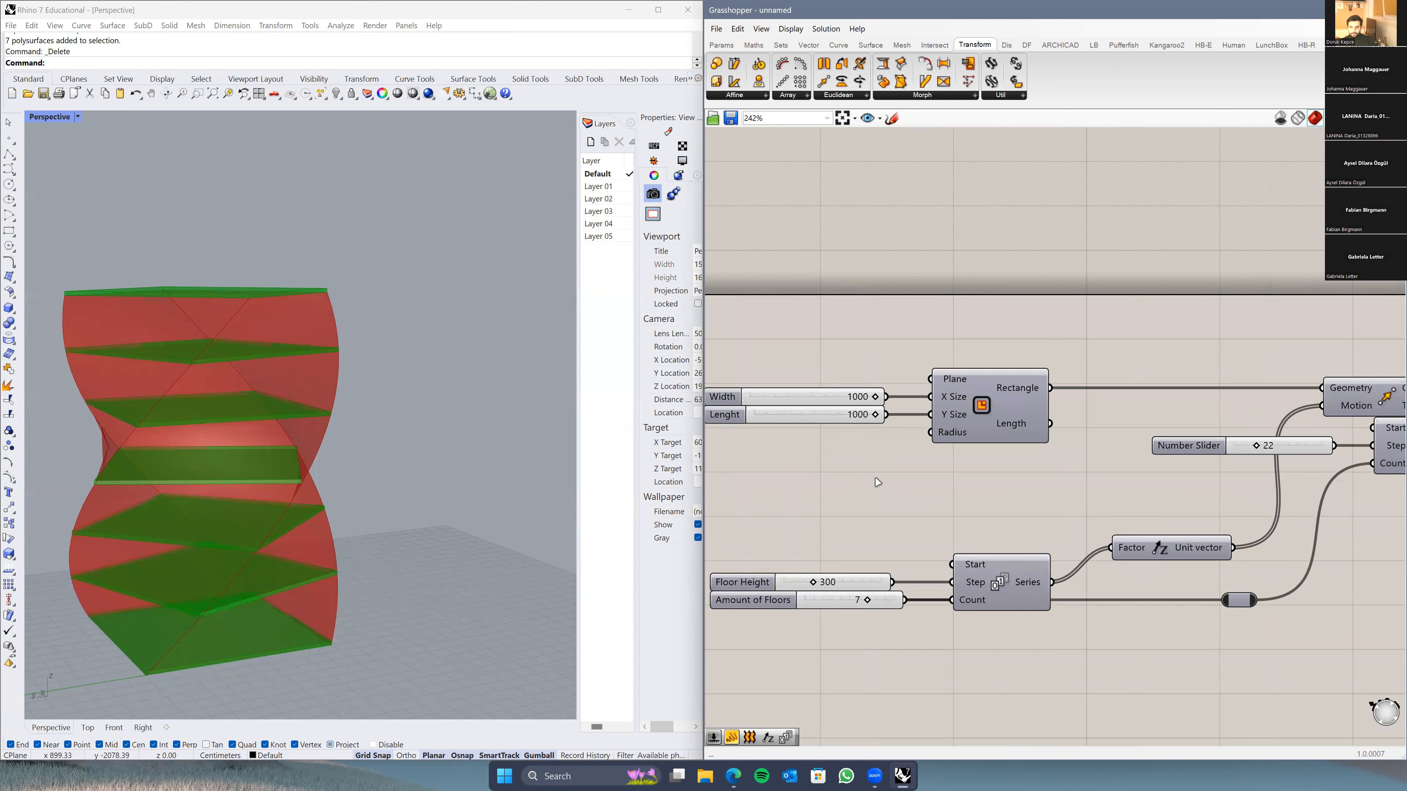
{"action": "right_click_drag", "start_coordinate": [913, 485], "coordinate": [981, 460]}
{"action": "left_click_drag", "start_coordinate": [884, 557], "coordinate": [934, 578]}
{"action": "scroll", "coordinate": [897, 541], "scroll_direction": "down", "scroll_amount": 3}
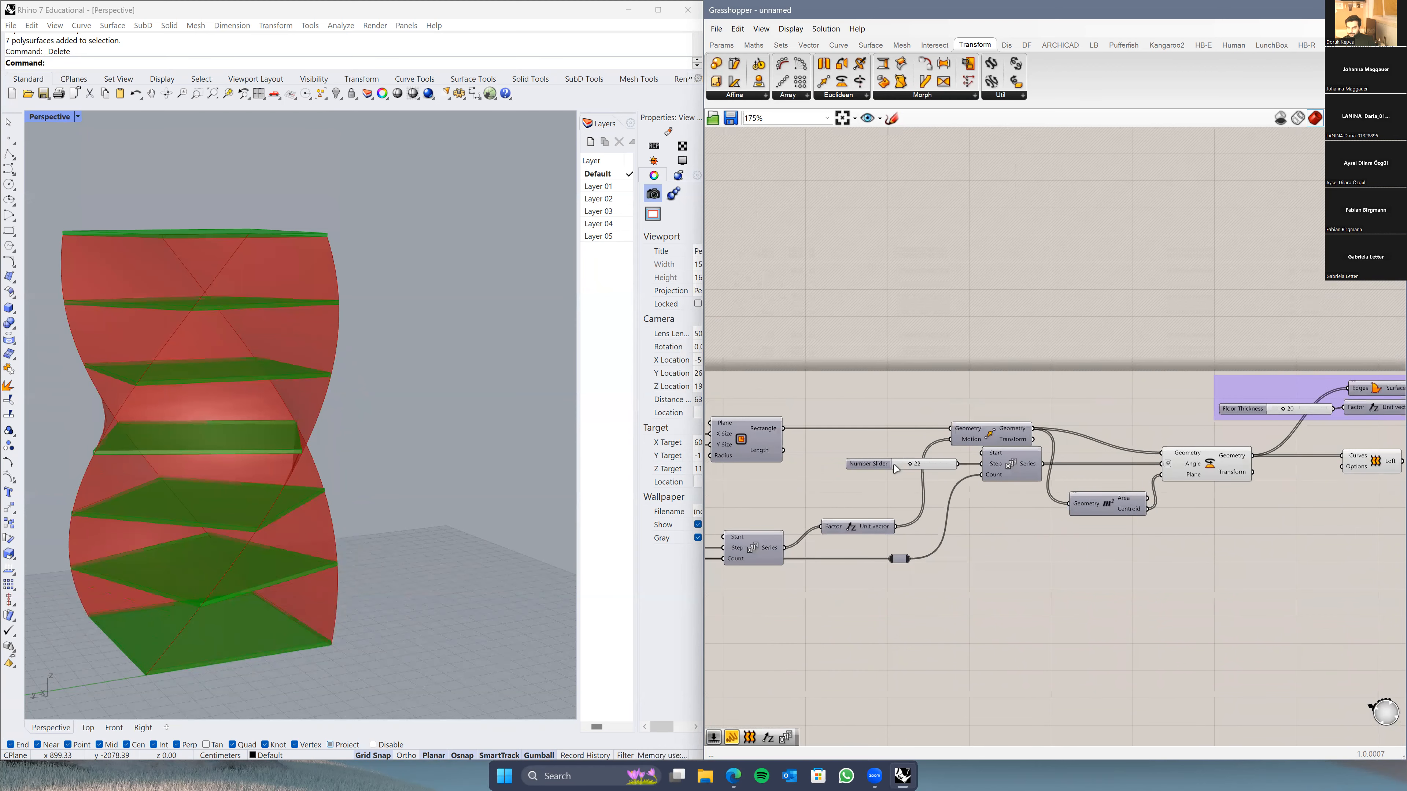
{"action": "scroll", "coordinate": [895, 468], "scroll_direction": "up", "scroll_amount": 2}
Step: Reduce the rotation step slider to 15° per floor
{"action": "left_click_drag", "start_coordinate": [896, 448], "coordinate": [880, 449]}
{"action": "right_click_drag", "start_coordinate": [845, 538], "coordinate": [819, 542]}
{"action": "scroll", "coordinate": [926, 503], "scroll_direction": "down", "scroll_amount": 5}
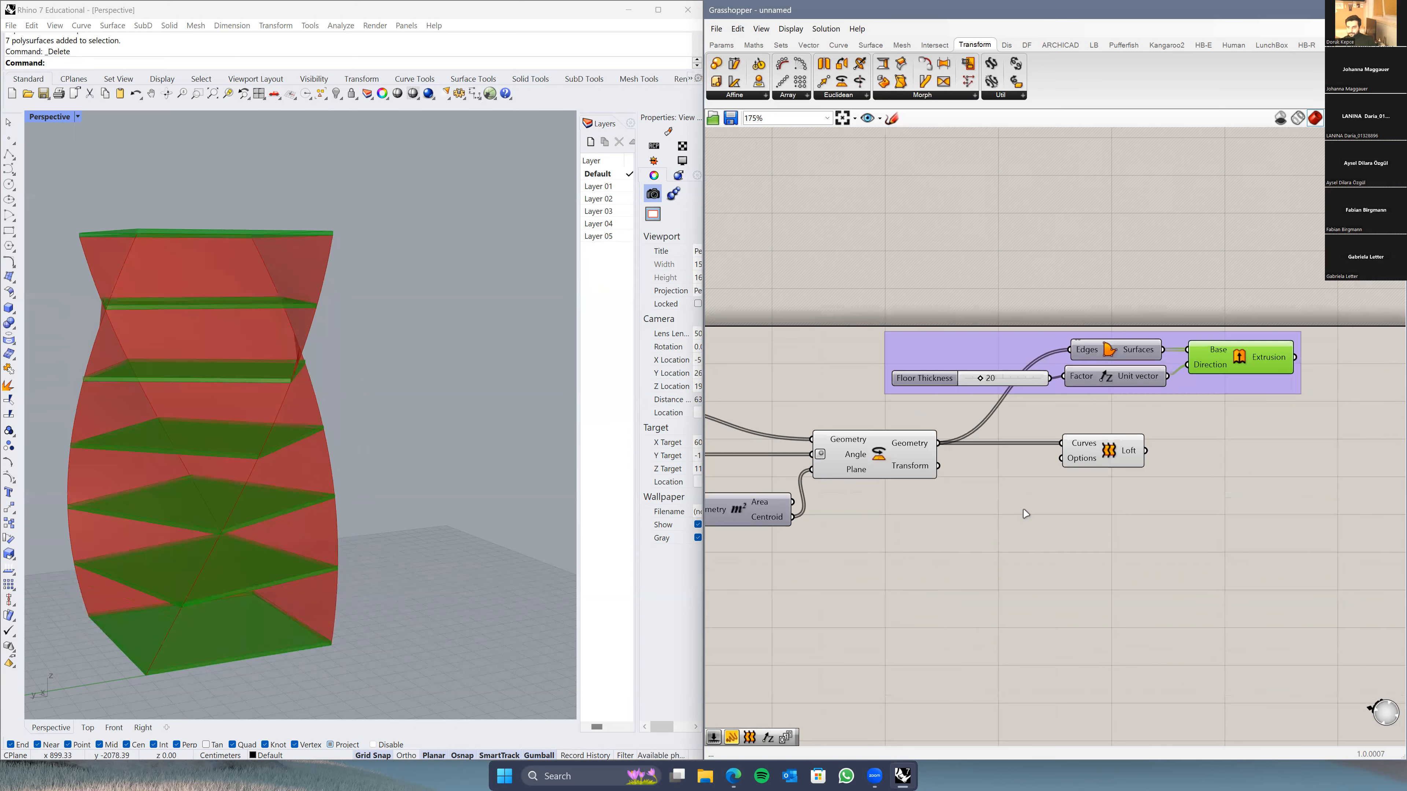
{"action": "scroll", "coordinate": [1065, 475], "scroll_direction": "down", "scroll_amount": 2}
Step: Turn off the preview of an unneeded component
{"action": "right_click_drag", "start_coordinate": [1065, 475], "coordinate": [1122, 462]}
{"action": "left_click_drag", "start_coordinate": [1226, 327], "coordinate": [1095, 283]}
{"action": "left_click", "coordinate": [1085, 413]}
{"action": "right_click", "coordinate": [1058, 306]}
{"action": "left_click", "coordinate": [1100, 325]}
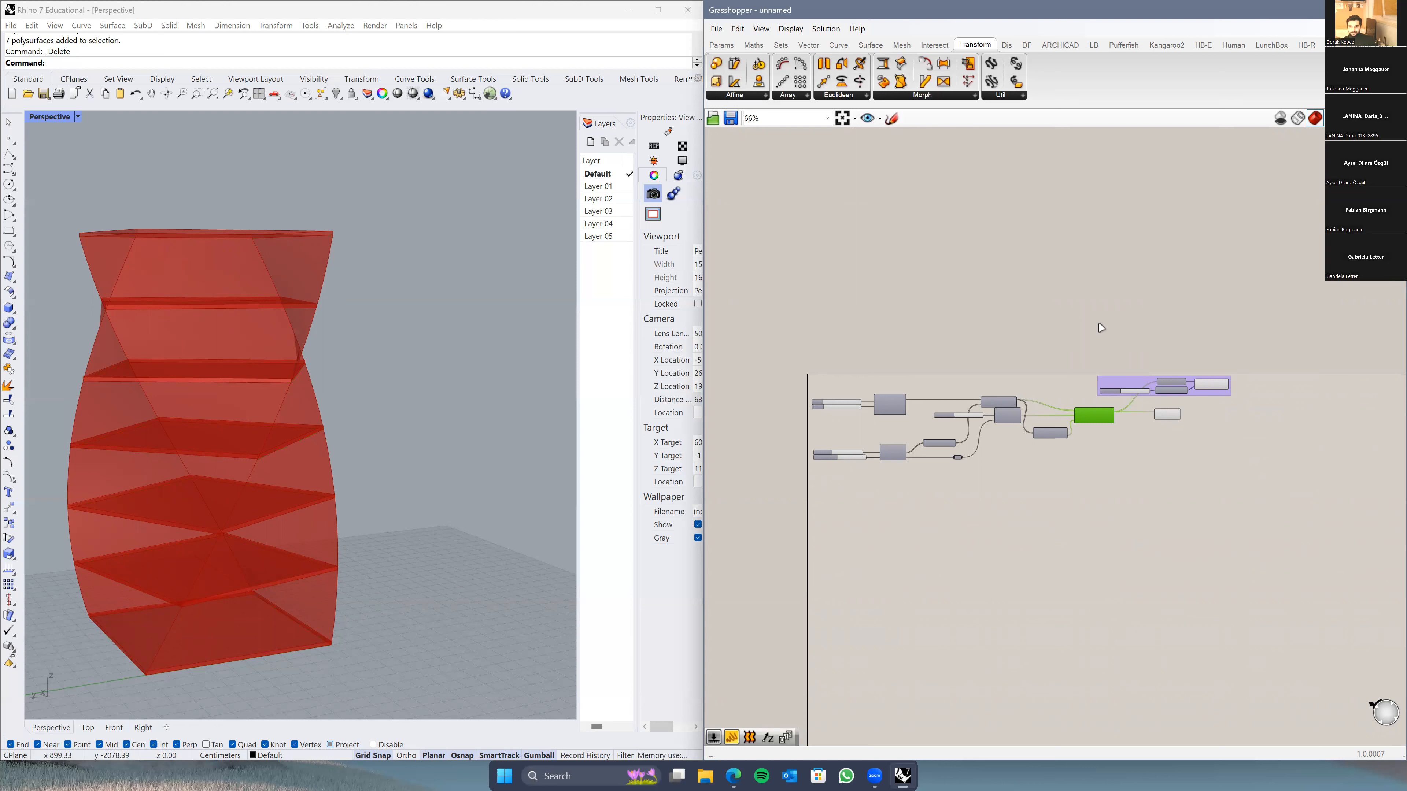
{"action": "left_click", "coordinate": [1025, 514]}
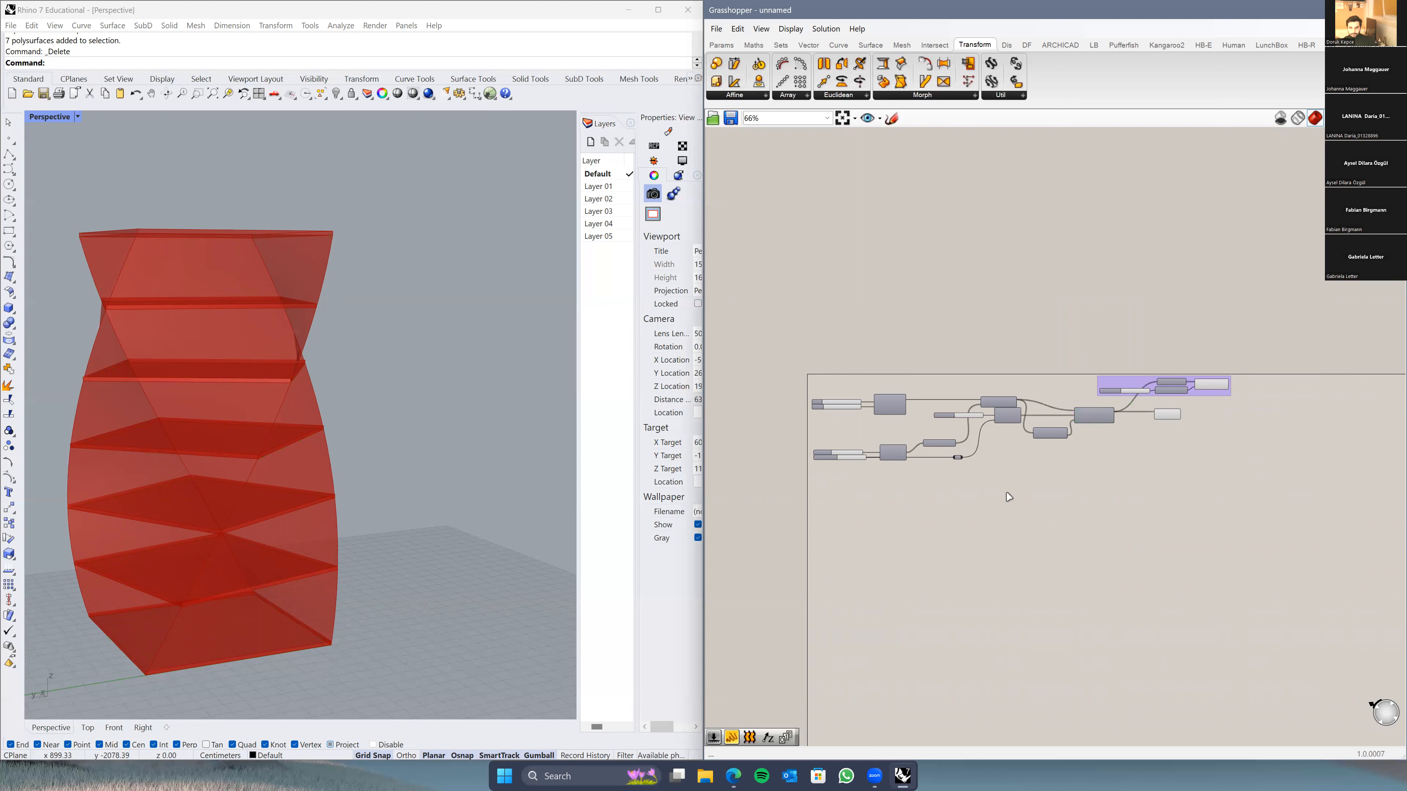
{"action": "scroll", "coordinate": [1104, 454], "scroll_direction": "up", "scroll_amount": 5}
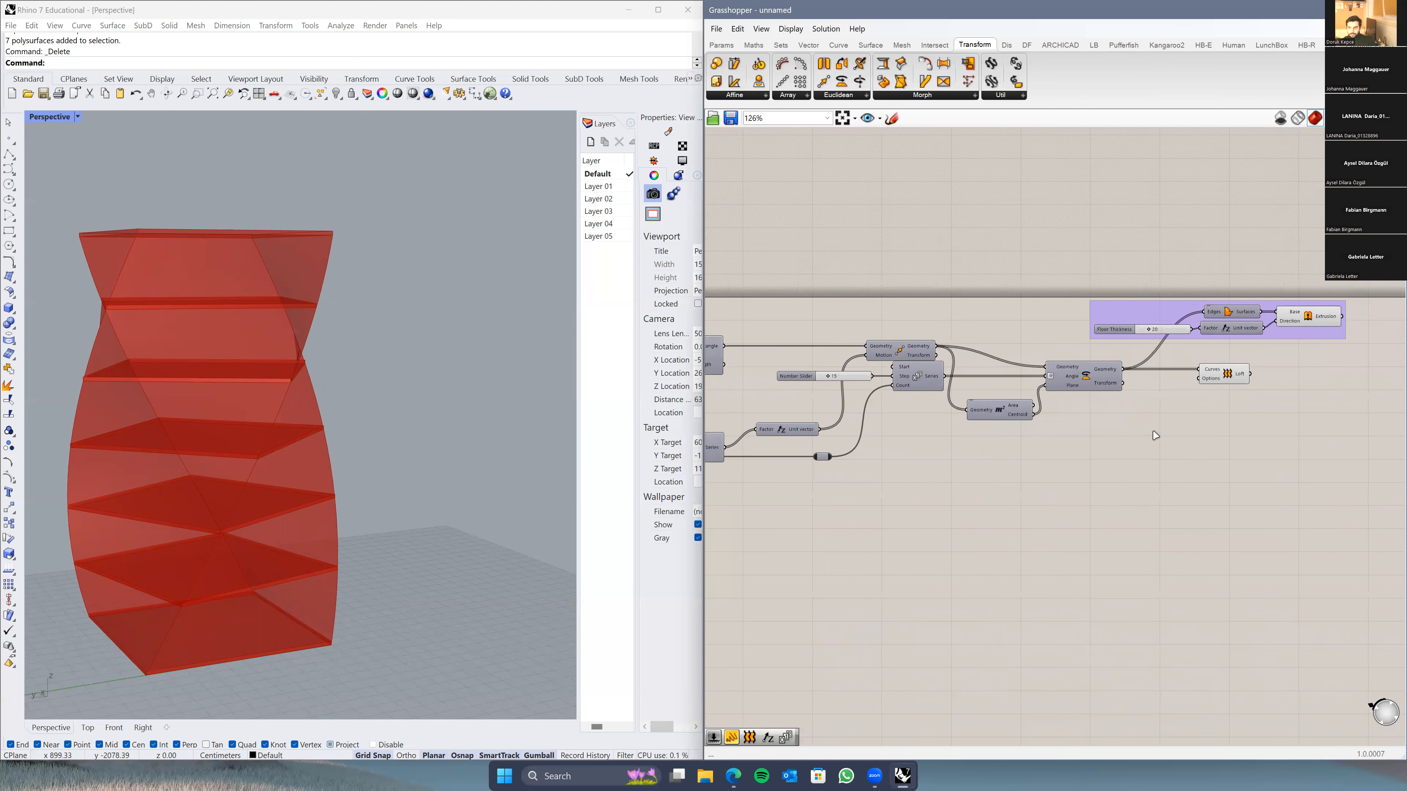
{"action": "left_click_drag", "start_coordinate": [971, 441], "coordinate": [1083, 439]}
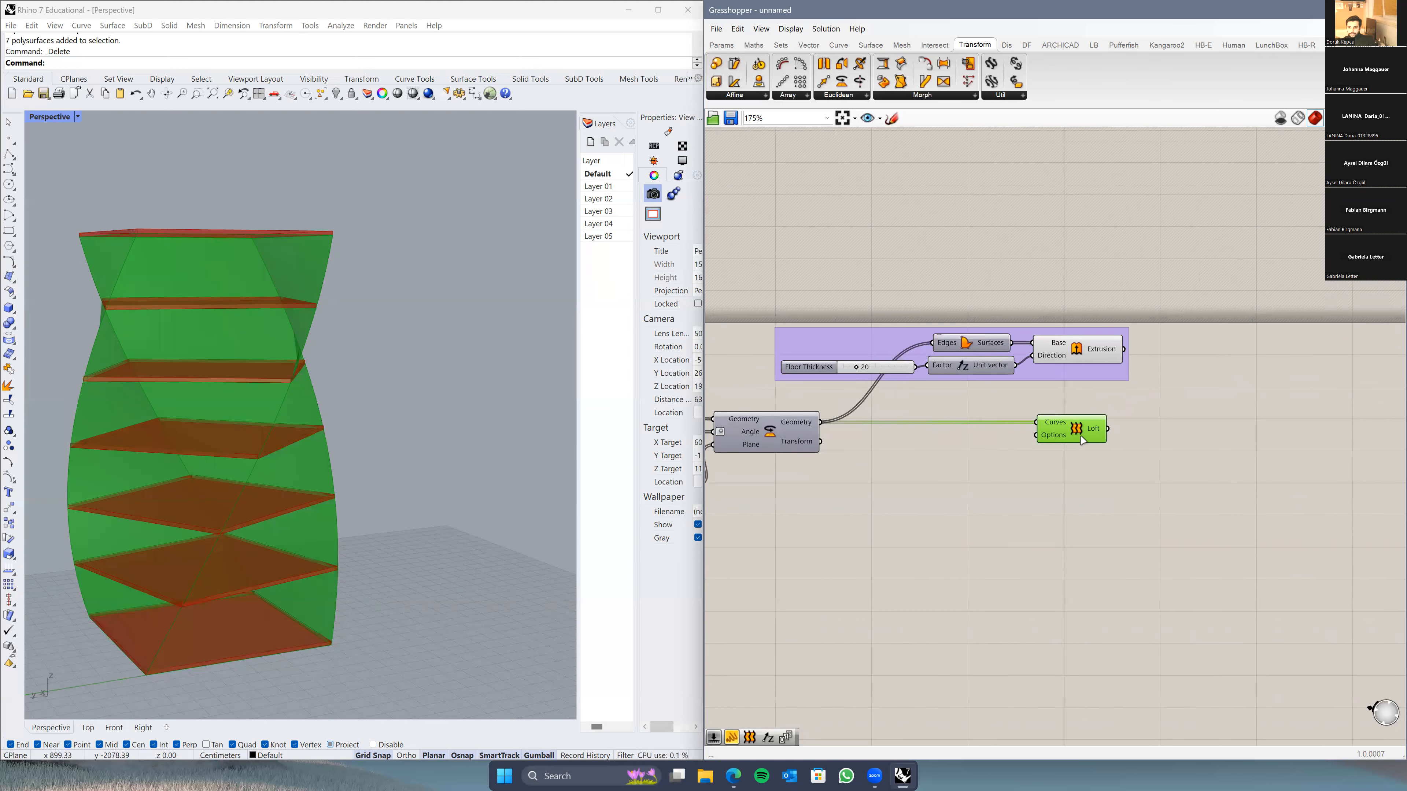
{"action": "left_click", "coordinate": [1075, 460]}
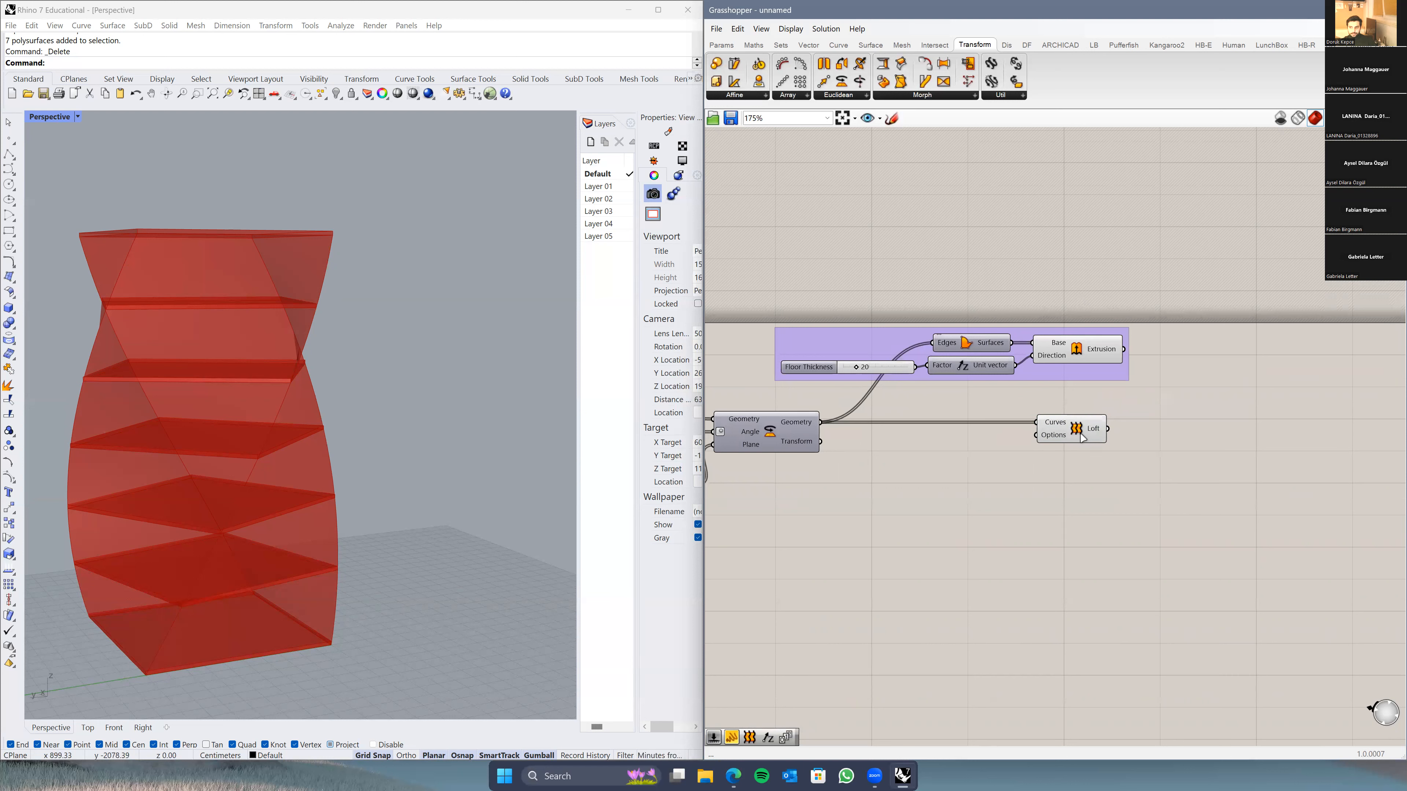
{"action": "mouse_move", "coordinate": [1093, 436]}
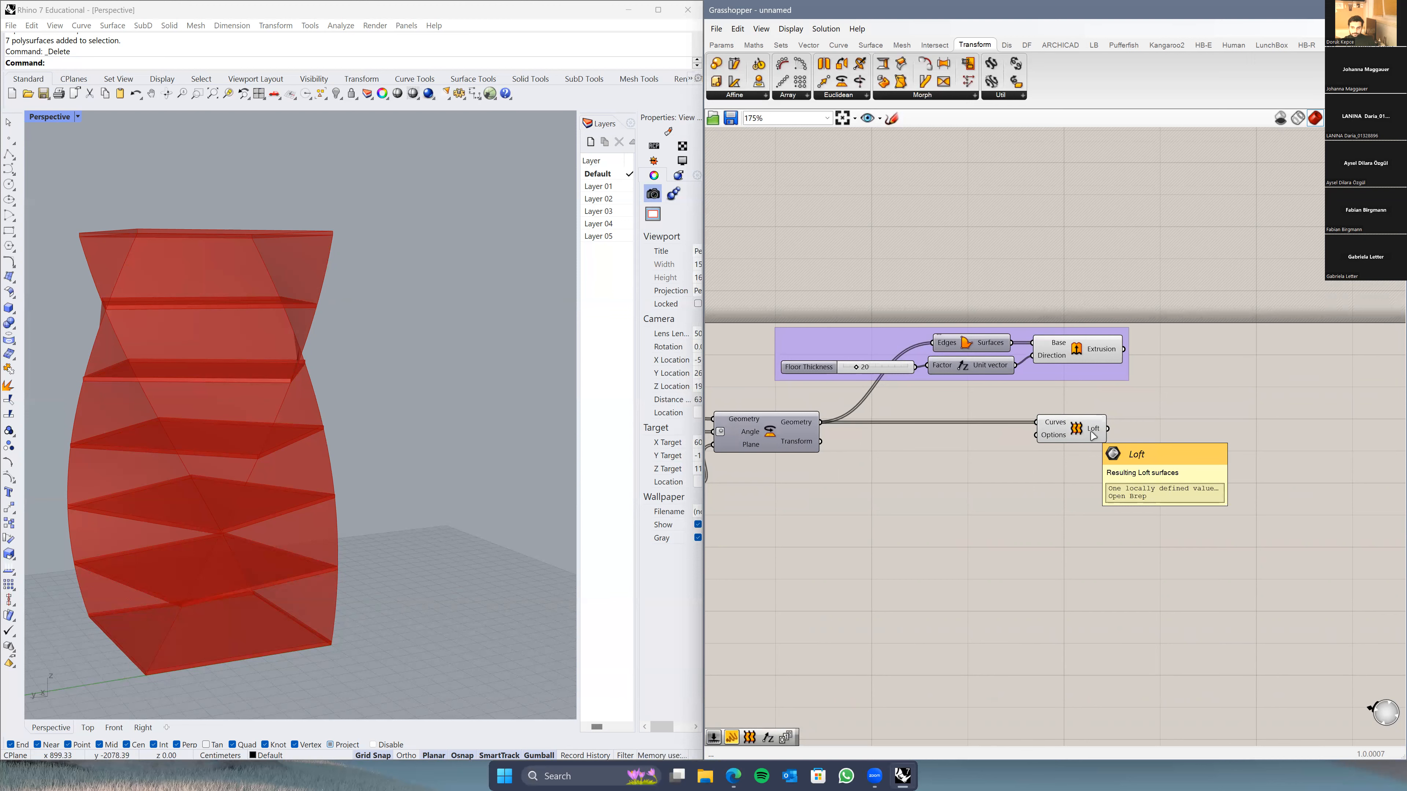
{"action": "scroll", "coordinate": [951, 492], "scroll_direction": "down", "scroll_amount": 3}
{"action": "right_click_drag", "start_coordinate": [882, 497], "coordinate": [1052, 500]}
{"action": "mouse_move", "coordinate": [251, 510]}
{"action": "right_mouse_down"}
{"action": "mouse_move", "coordinate": [261, 500]}
{"action": "mouse_move", "coordinate": [230, 619]}
{"action": "mouse_move", "coordinate": [311, 518]}
{"action": "mouse_move", "coordinate": [438, 476]}
{"action": "mouse_move", "coordinate": [271, 538]}
{"action": "mouse_move", "coordinate": [404, 551]}
{"action": "mouse_move", "coordinate": [339, 565]}
{"action": "mouse_move", "coordinate": [260, 539]}
{"action": "mouse_move", "coordinate": [271, 528]}
{"action": "right_mouse_up"}
{"action": "scroll", "coordinate": [260, 499], "scroll_direction": "down", "scroll_amount": 9}
{"action": "scroll", "coordinate": [272, 529], "scroll_direction": "up", "scroll_amount": 4}
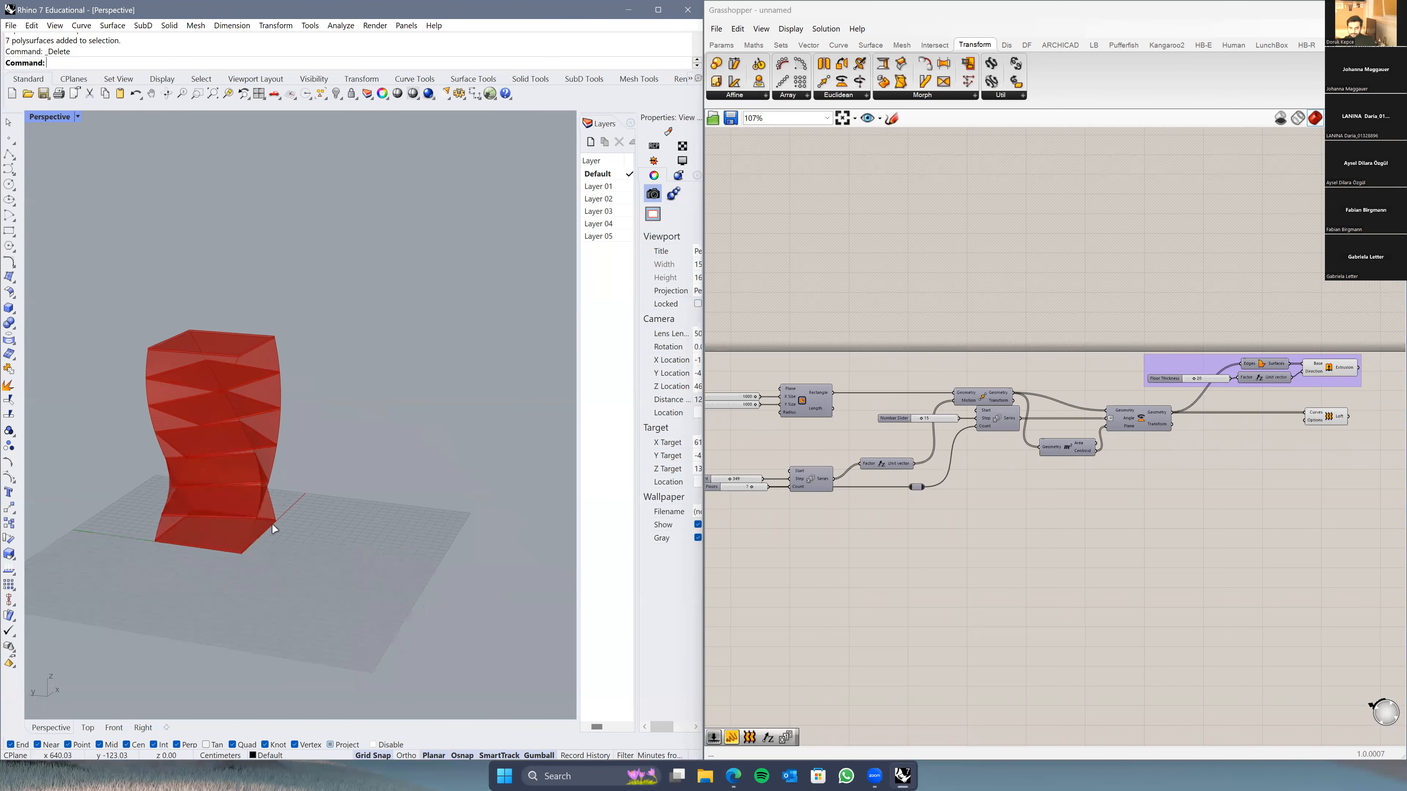
{"action": "scroll", "coordinate": [299, 521], "scroll_direction": "up", "scroll_amount": 3}
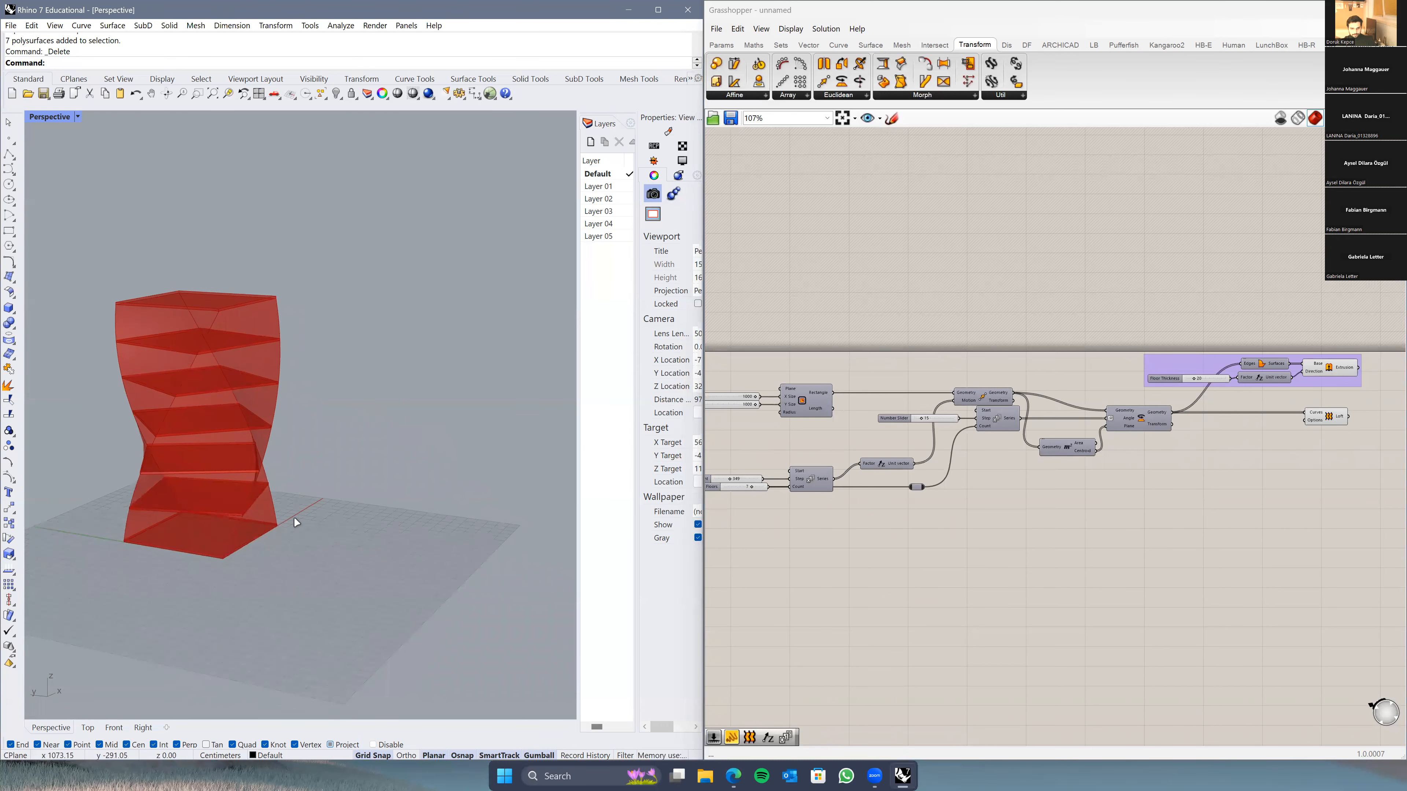
{"action": "scroll", "coordinate": [295, 518], "scroll_direction": "up", "scroll_amount": 4}
{"action": "right_click_drag", "start_coordinate": [304, 515], "coordinate": [436, 553], "text": "shift"}
{"action": "right_click_drag", "start_coordinate": [436, 553], "coordinate": [437, 549]}
{"action": "scroll", "coordinate": [439, 544], "scroll_direction": "down", "scroll_amount": 3}
{"action": "left_click", "coordinate": [1080, 590]}
{"action": "scroll", "coordinate": [1086, 596], "scroll_direction": "up", "scroll_amount": 5}
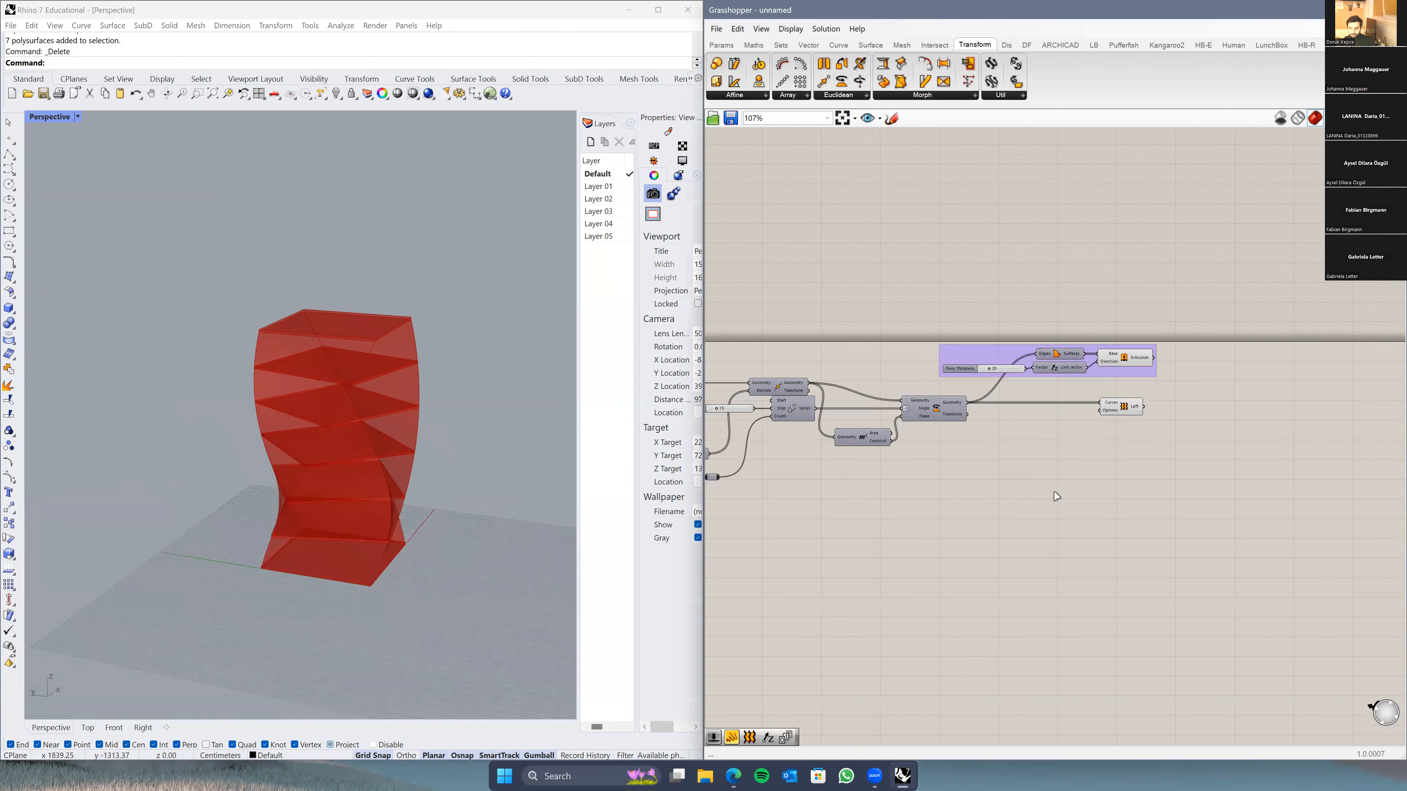
{"action": "right_click_drag", "start_coordinate": [1127, 416], "coordinate": [1172, 409]}
{"action": "left_click_drag", "start_coordinate": [1175, 409], "coordinate": [1186, 408]}
{"action": "left_click", "coordinate": [1162, 444]}
{"action": "left_click", "coordinate": [1198, 407]}
{"action": "scroll", "coordinate": [966, 467], "scroll_direction": "down", "scroll_amount": 2}
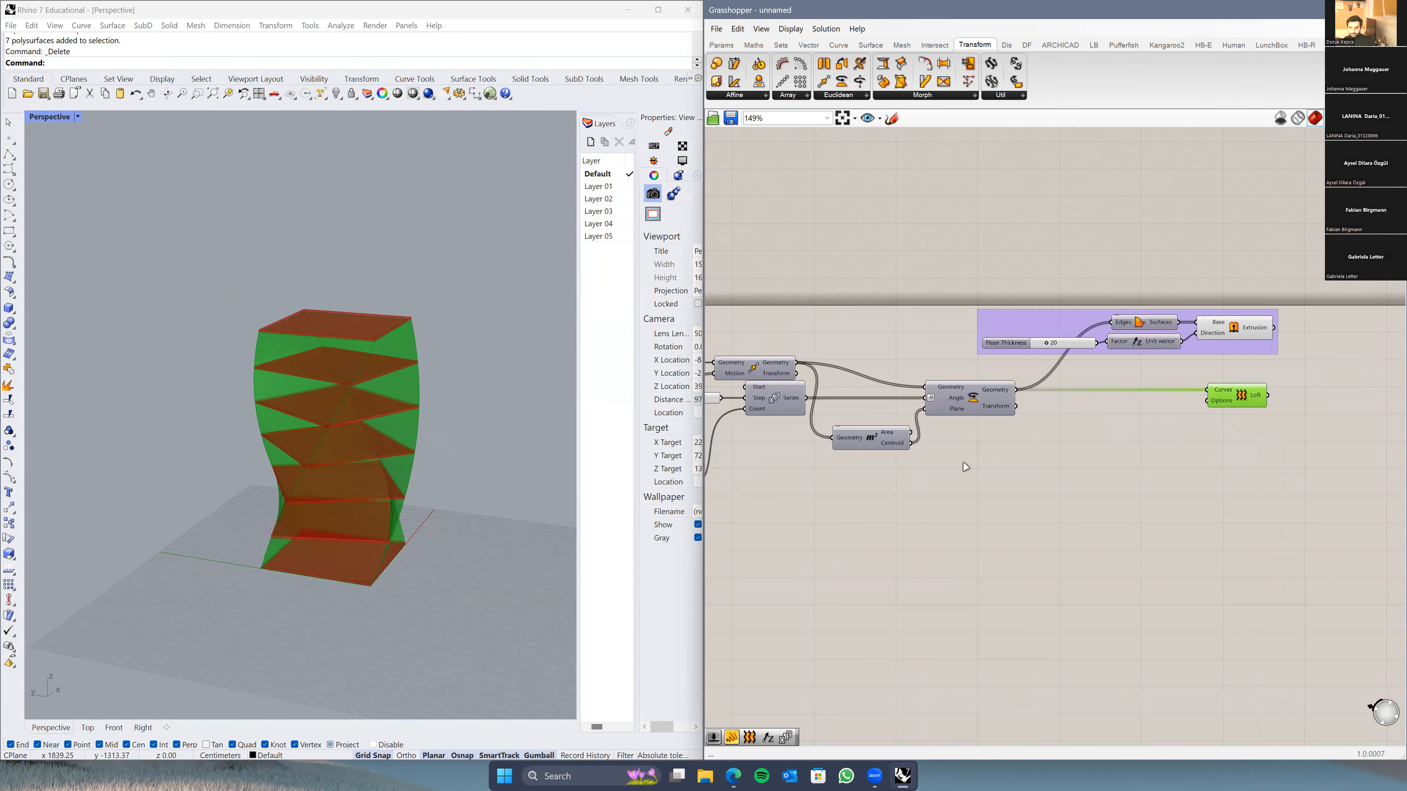
{"action": "left_click", "coordinate": [399, 585]}
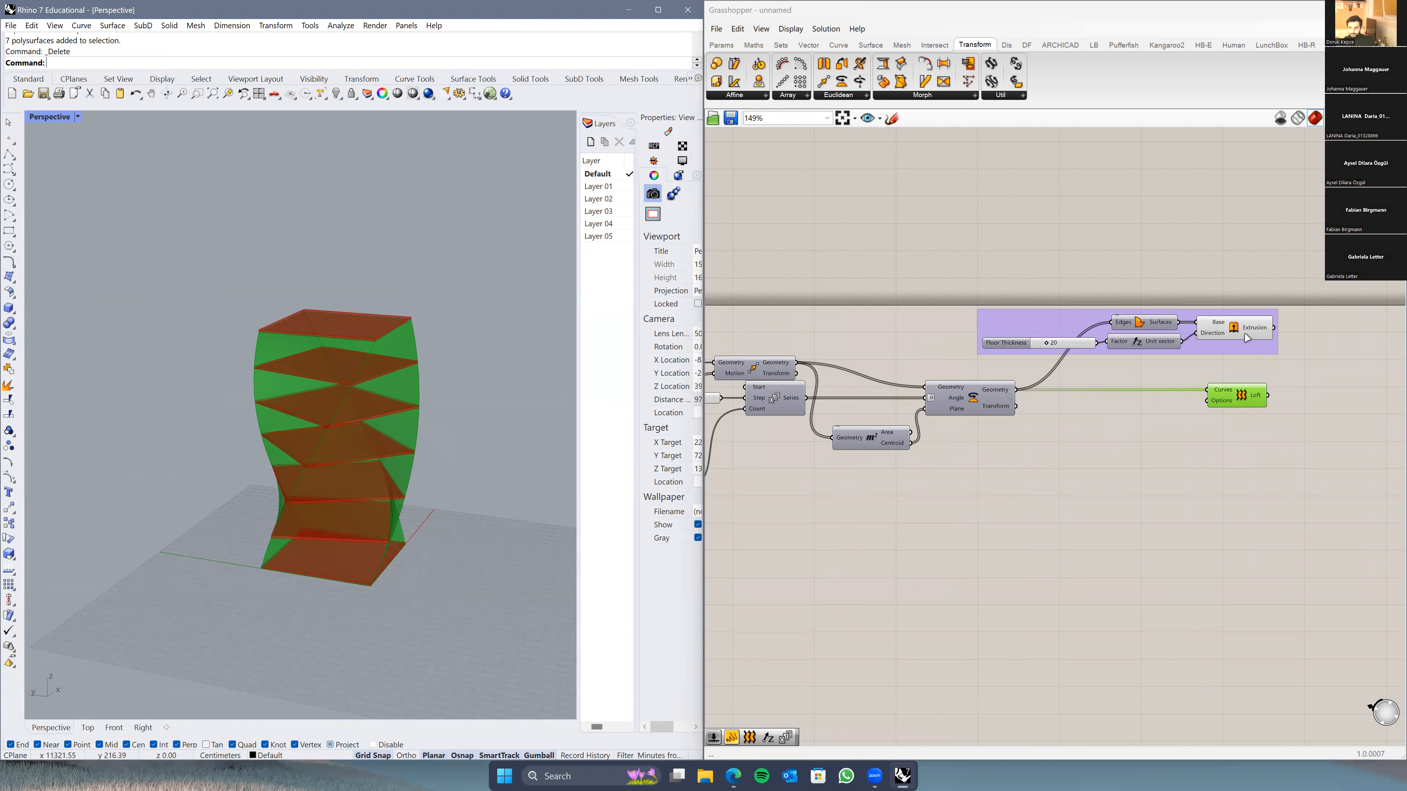
{"action": "left_click", "coordinate": [1222, 272]}
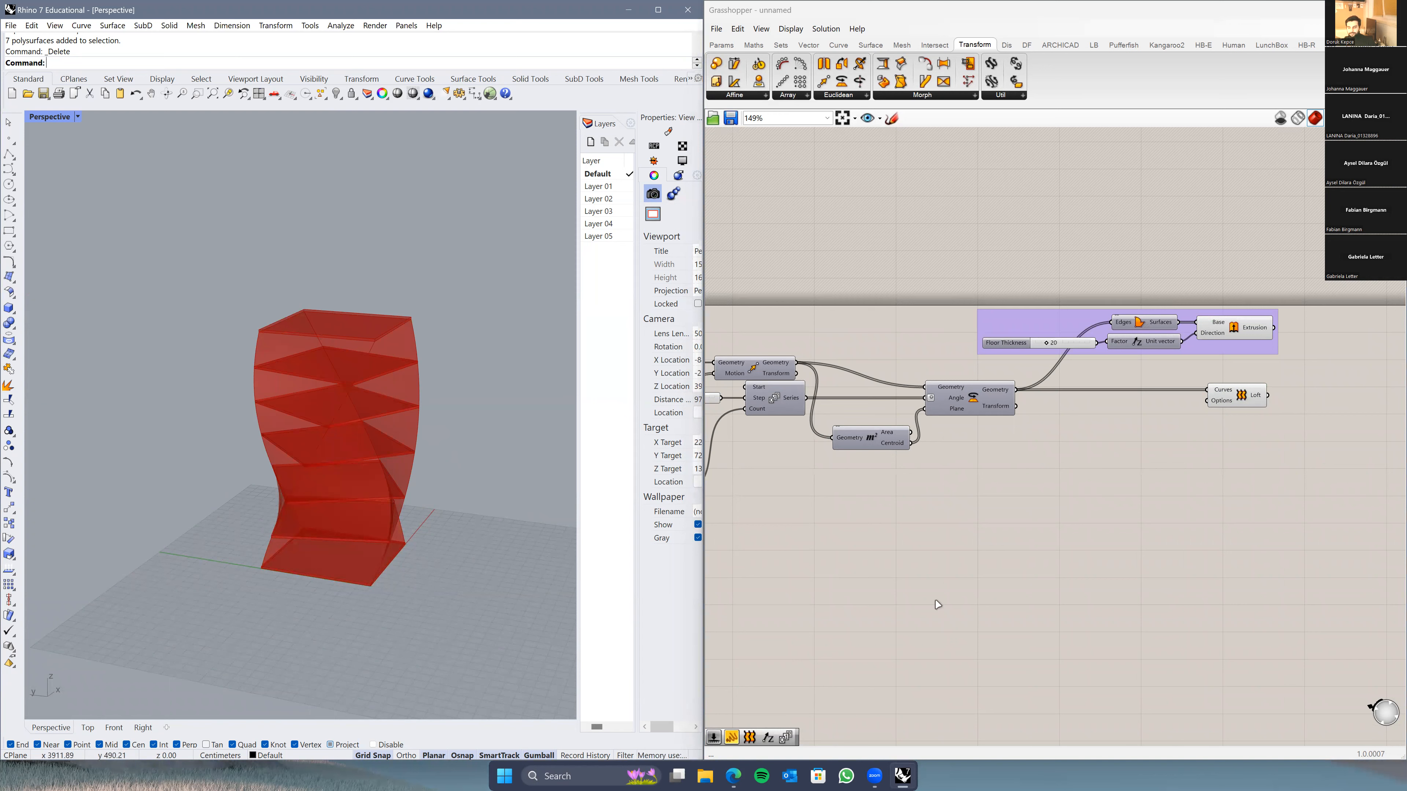
{"action": "scroll", "coordinate": [434, 518], "scroll_direction": "down", "scroll_amount": 5}
{"action": "right_click_drag", "start_coordinate": [434, 518], "coordinate": [431, 562]}
{"action": "scroll", "coordinate": [398, 519], "scroll_direction": "up", "scroll_amount": 5}
{"action": "scroll", "coordinate": [871, 547], "scroll_direction": "down", "scroll_amount": 2}
{"action": "right_click_drag", "start_coordinate": [940, 515], "coordinate": [958, 509]}
{"action": "right_click_drag", "start_coordinate": [851, 566], "coordinate": [1007, 521]}
{"action": "scroll", "coordinate": [1008, 518], "scroll_direction": "down", "scroll_amount": 3}
{"action": "scroll", "coordinate": [1106, 419], "scroll_direction": "up", "scroll_amount": 4}
{"action": "scroll", "coordinate": [1095, 433], "scroll_direction": "up", "scroll_amount": 2}
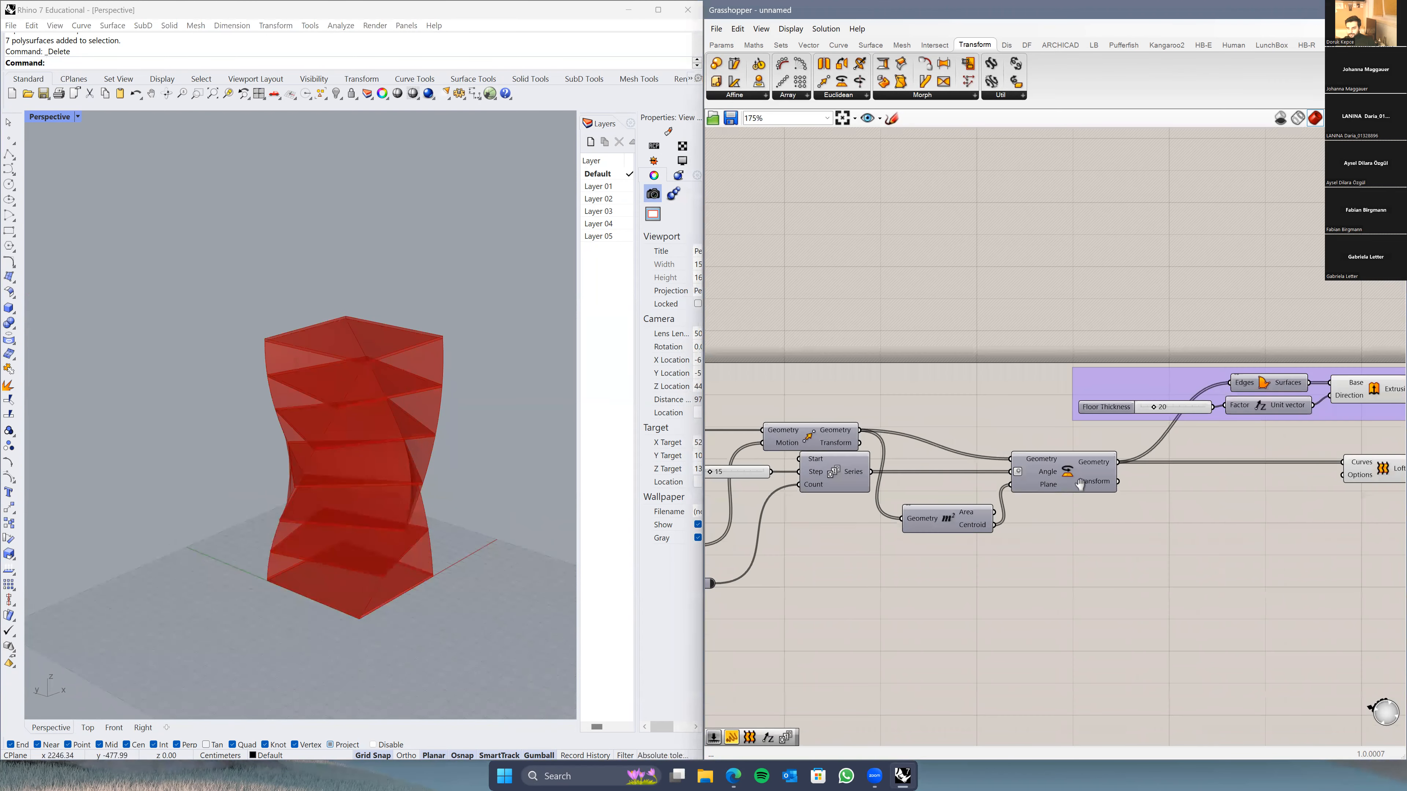
{"action": "right_click_drag", "start_coordinate": [865, 477], "coordinate": [964, 473]}
{"action": "scroll", "coordinate": [380, 548], "scroll_direction": "down", "scroll_amount": 4}
{"action": "right_click_drag", "start_coordinate": [340, 566], "coordinate": [424, 695]}
{"action": "scroll", "coordinate": [404, 566], "scroll_direction": "up", "scroll_amount": 5}
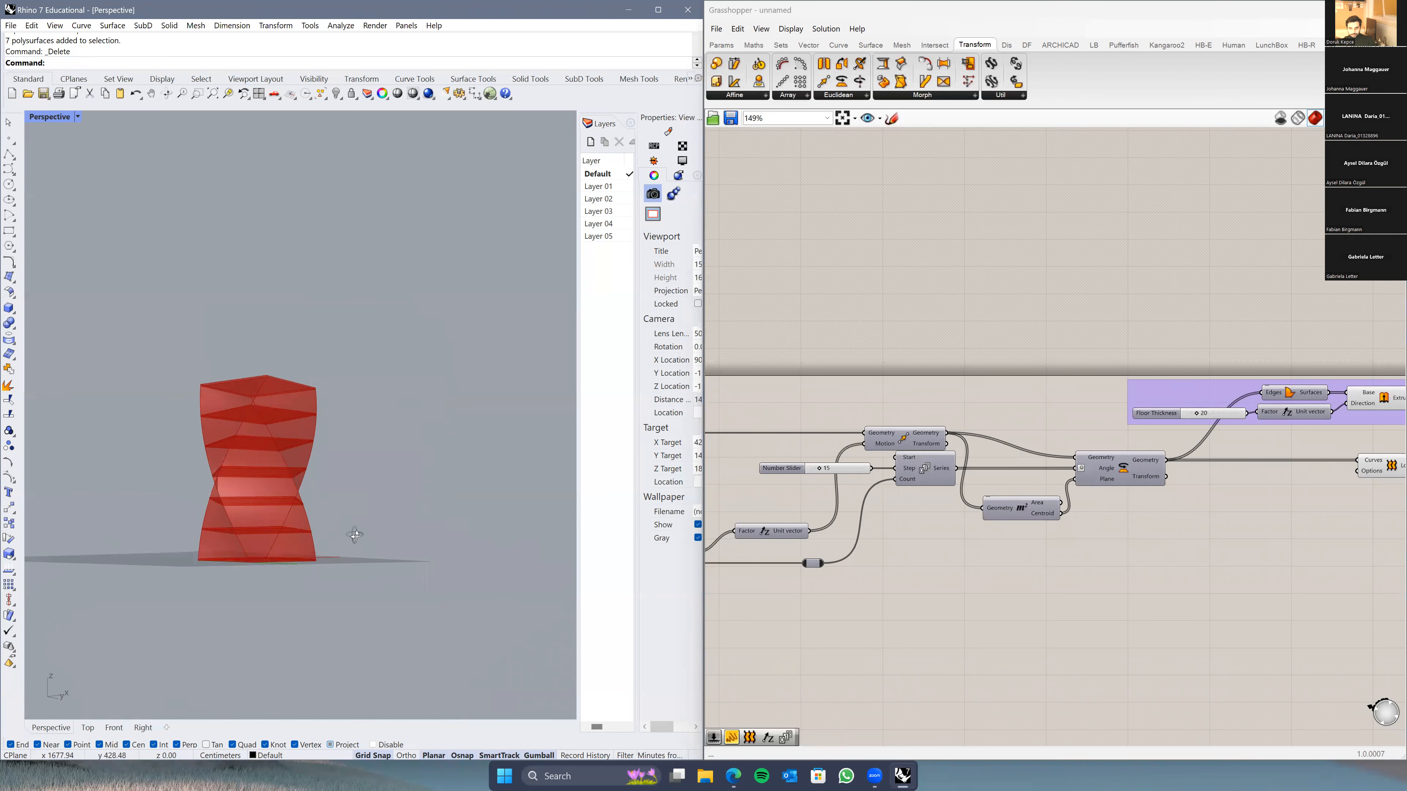
{"action": "right_click_drag", "start_coordinate": [330, 555], "coordinate": [383, 566]}
{"action": "scroll", "coordinate": [923, 594], "scroll_direction": "down", "scroll_amount": 3}
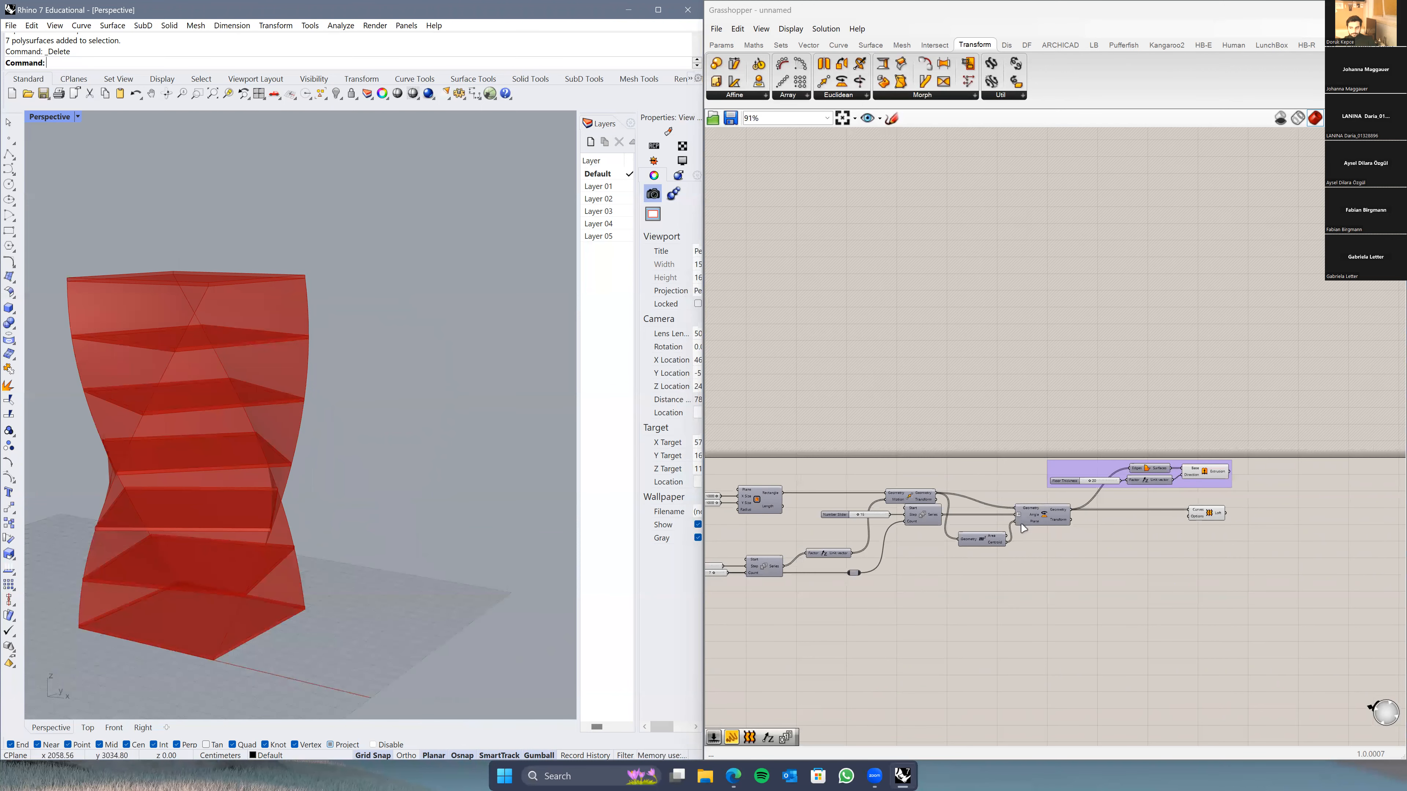
{"action": "scroll", "coordinate": [1023, 528], "scroll_direction": "down", "scroll_amount": 1}
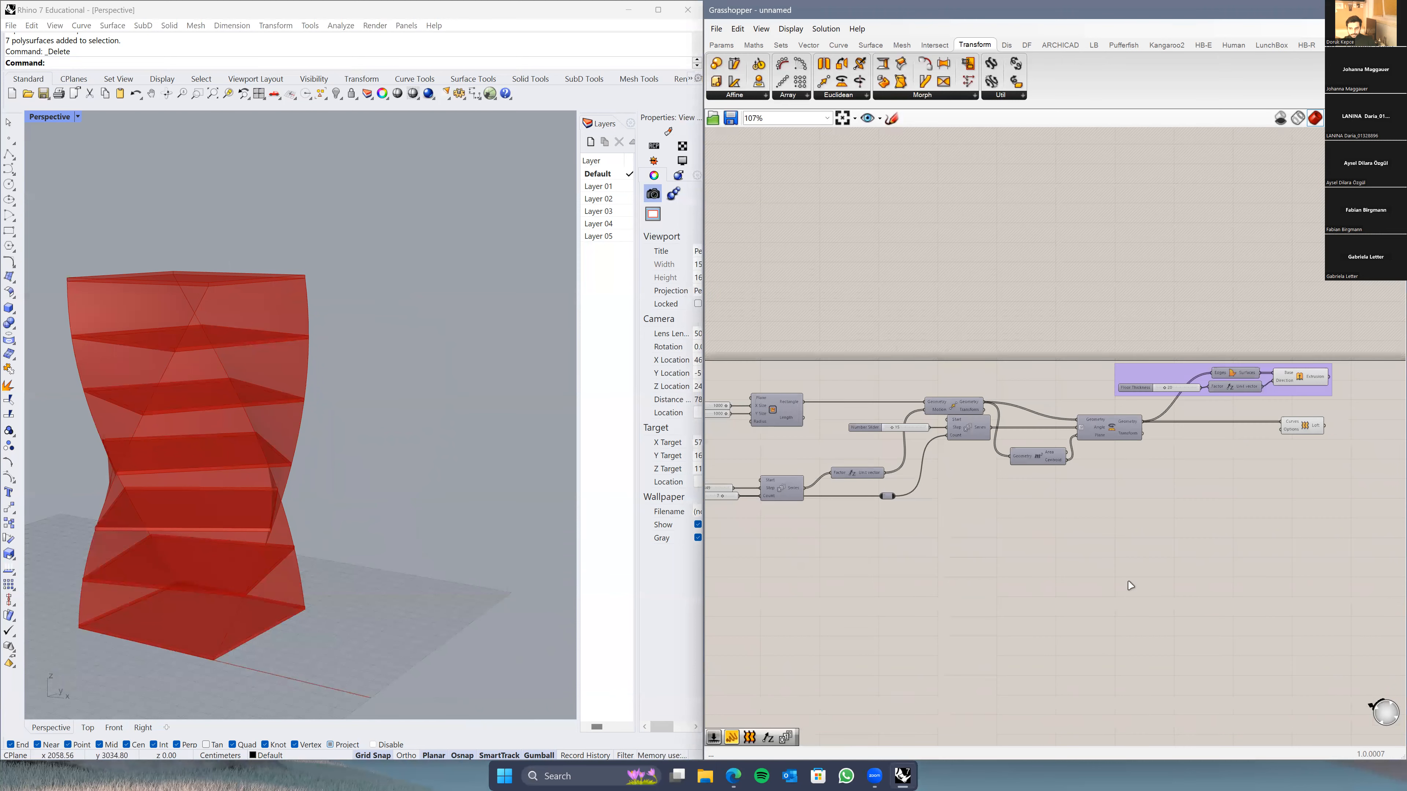
{"action": "scroll", "coordinate": [1075, 554], "scroll_direction": "up", "scroll_amount": 2}
{"action": "right_click_drag", "start_coordinate": [333, 579], "coordinate": [363, 568]}
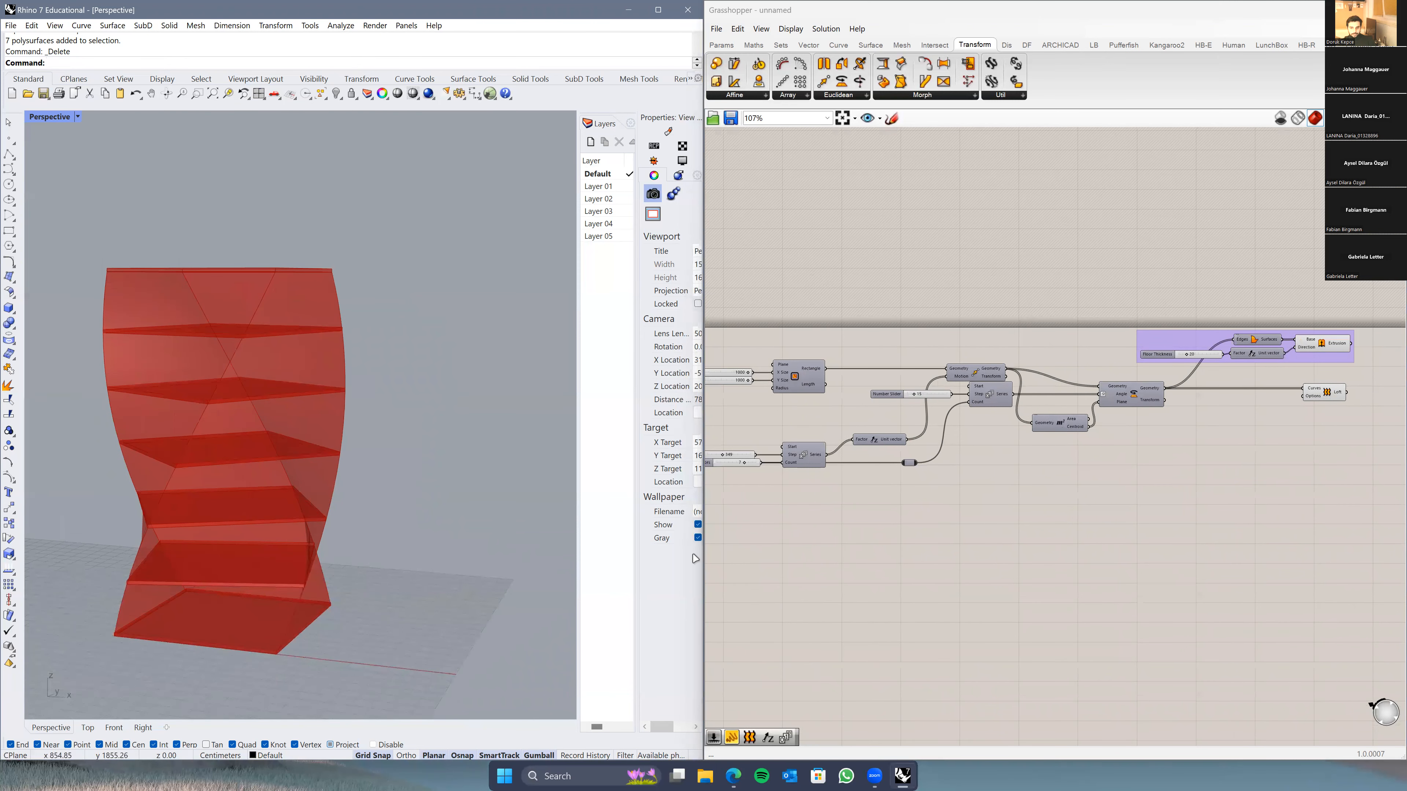
{"action": "scroll", "coordinate": [282, 604], "scroll_direction": "up", "scroll_amount": 3}
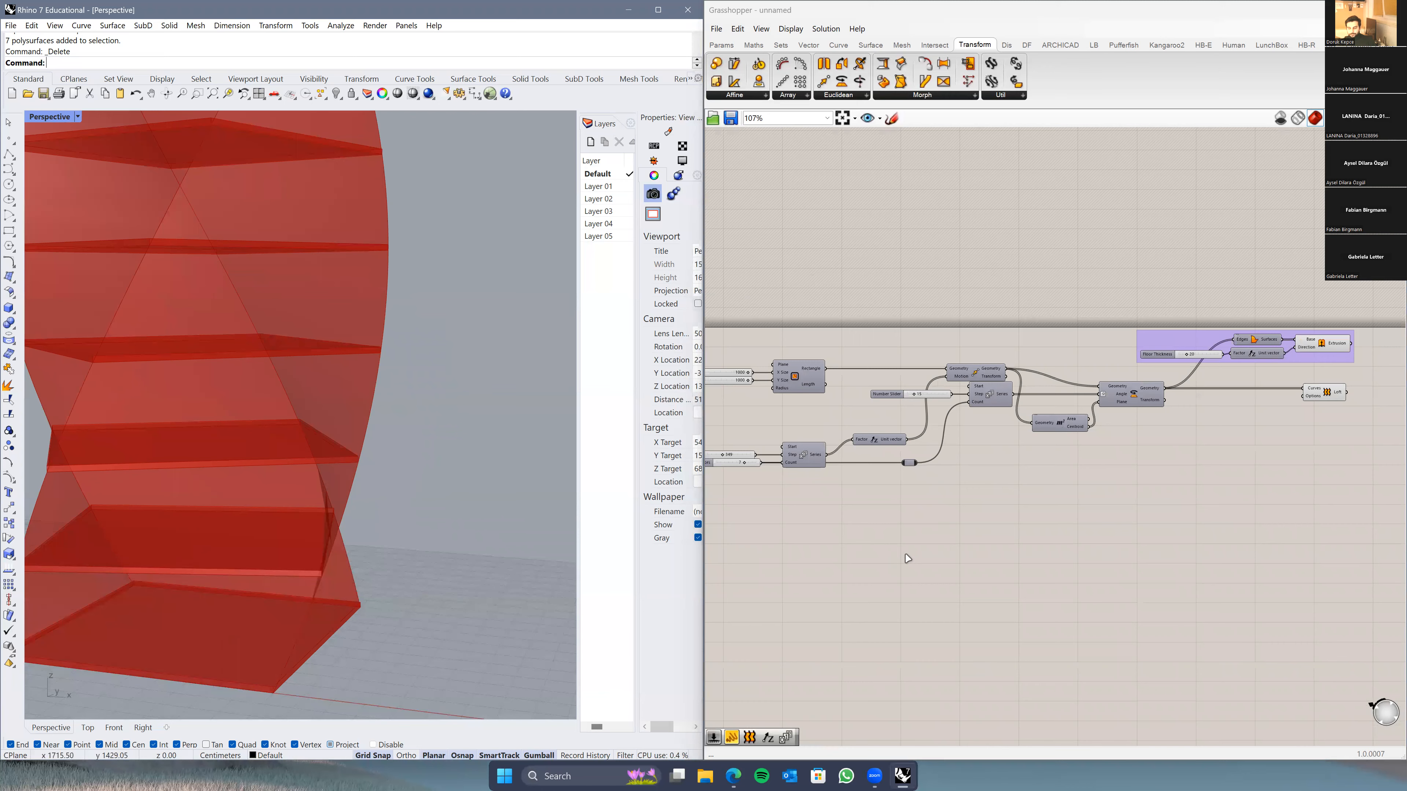
{"action": "scroll", "coordinate": [907, 559], "scroll_direction": "down", "scroll_amount": 1}
{"action": "scroll", "coordinate": [1011, 447], "scroll_direction": "up", "scroll_amount": 4}
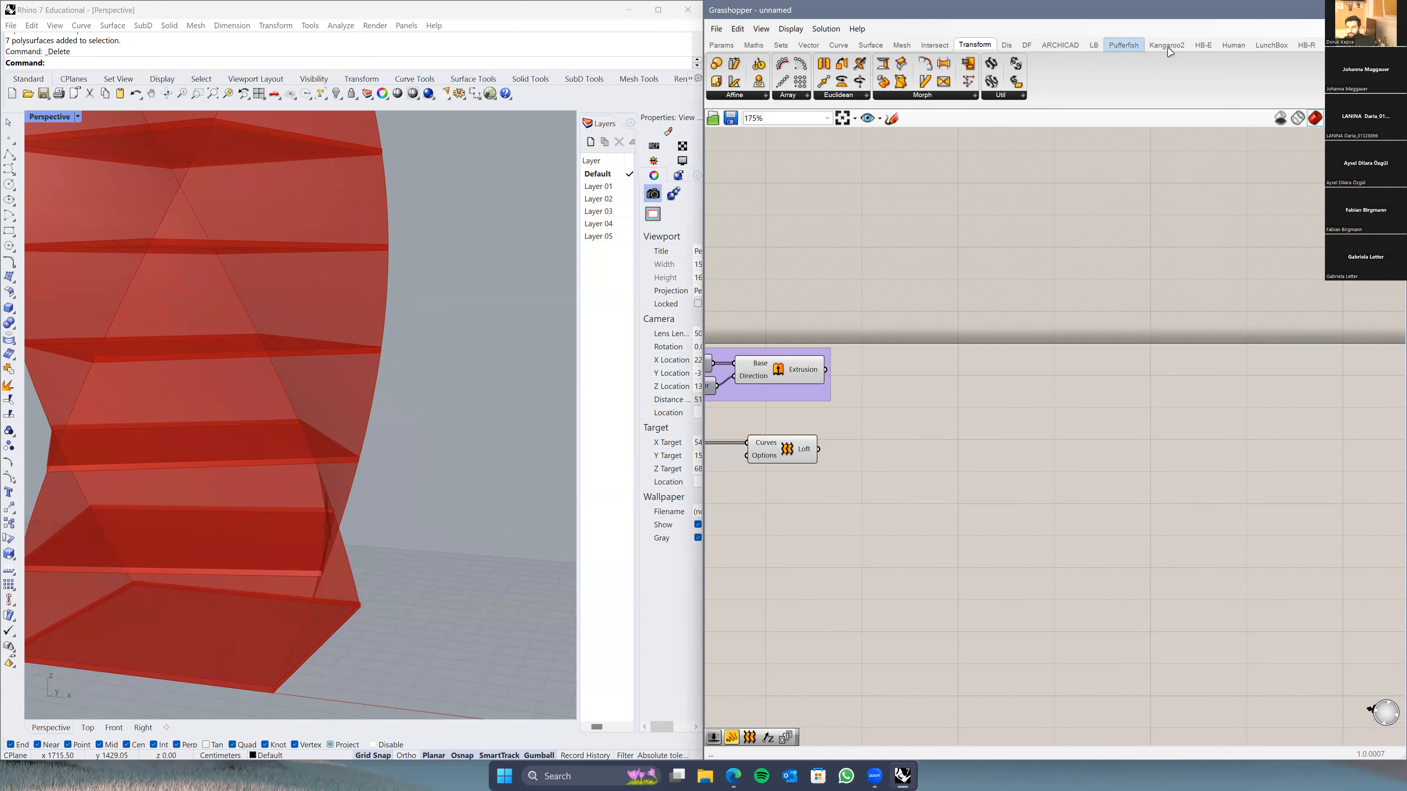
Step: Place a LunchBox Quad Panels component on the canvas
{"action": "left_click", "coordinate": [1254, 46]}
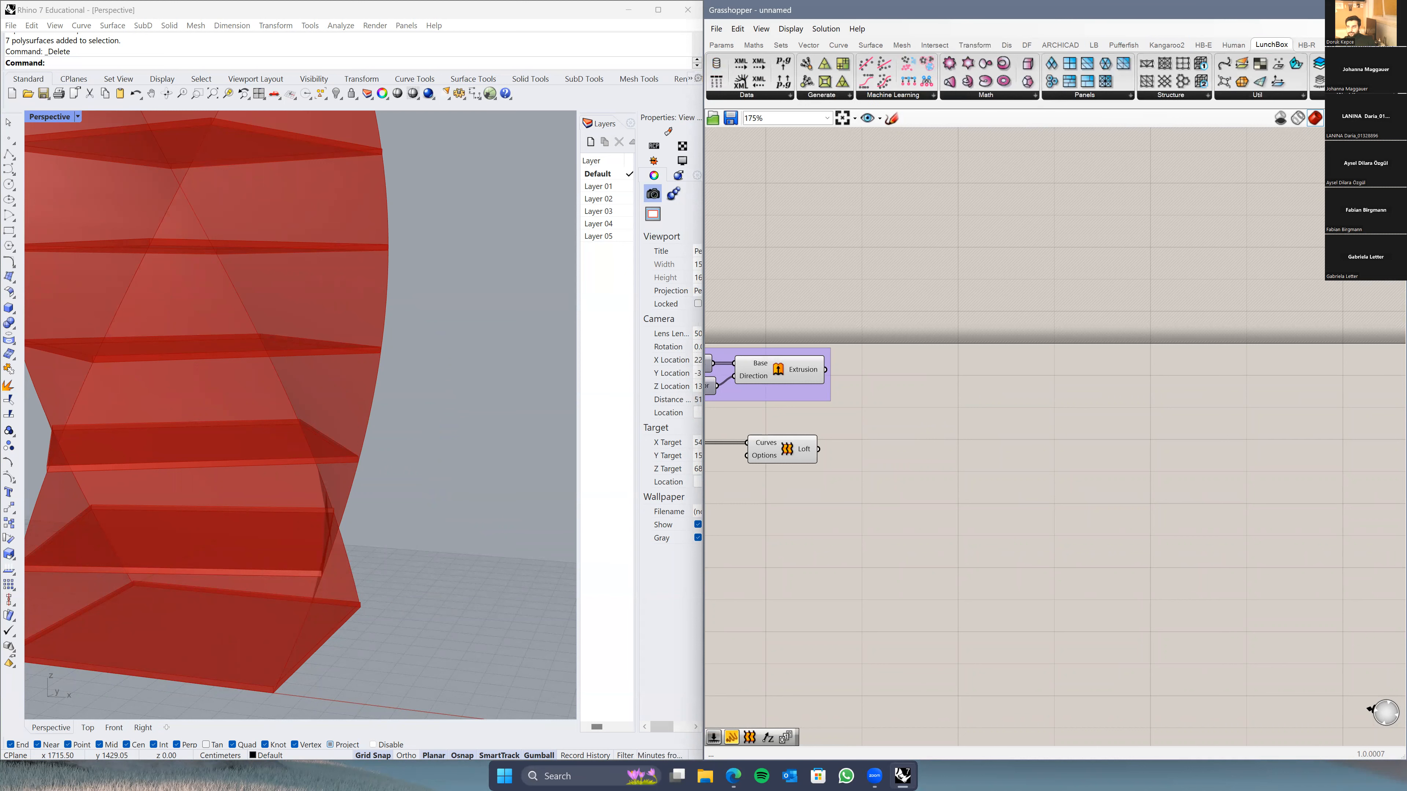
{"action": "left_click", "coordinate": [1074, 96]}
{"action": "left_click", "coordinate": [1077, 155]}
{"action": "left_click", "coordinate": [1033, 485]}
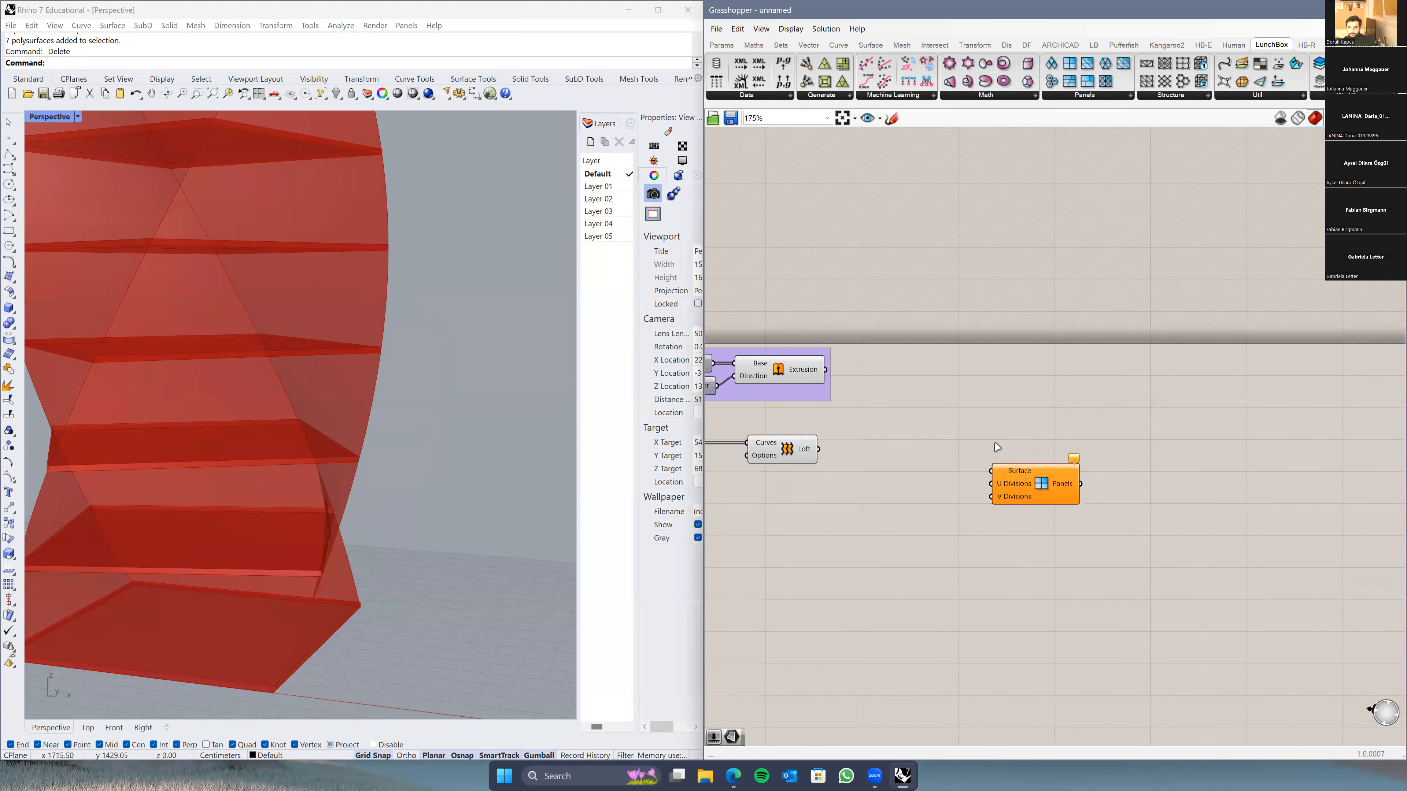
{"action": "scroll", "coordinate": [926, 459], "scroll_direction": "up", "scroll_amount": 3}
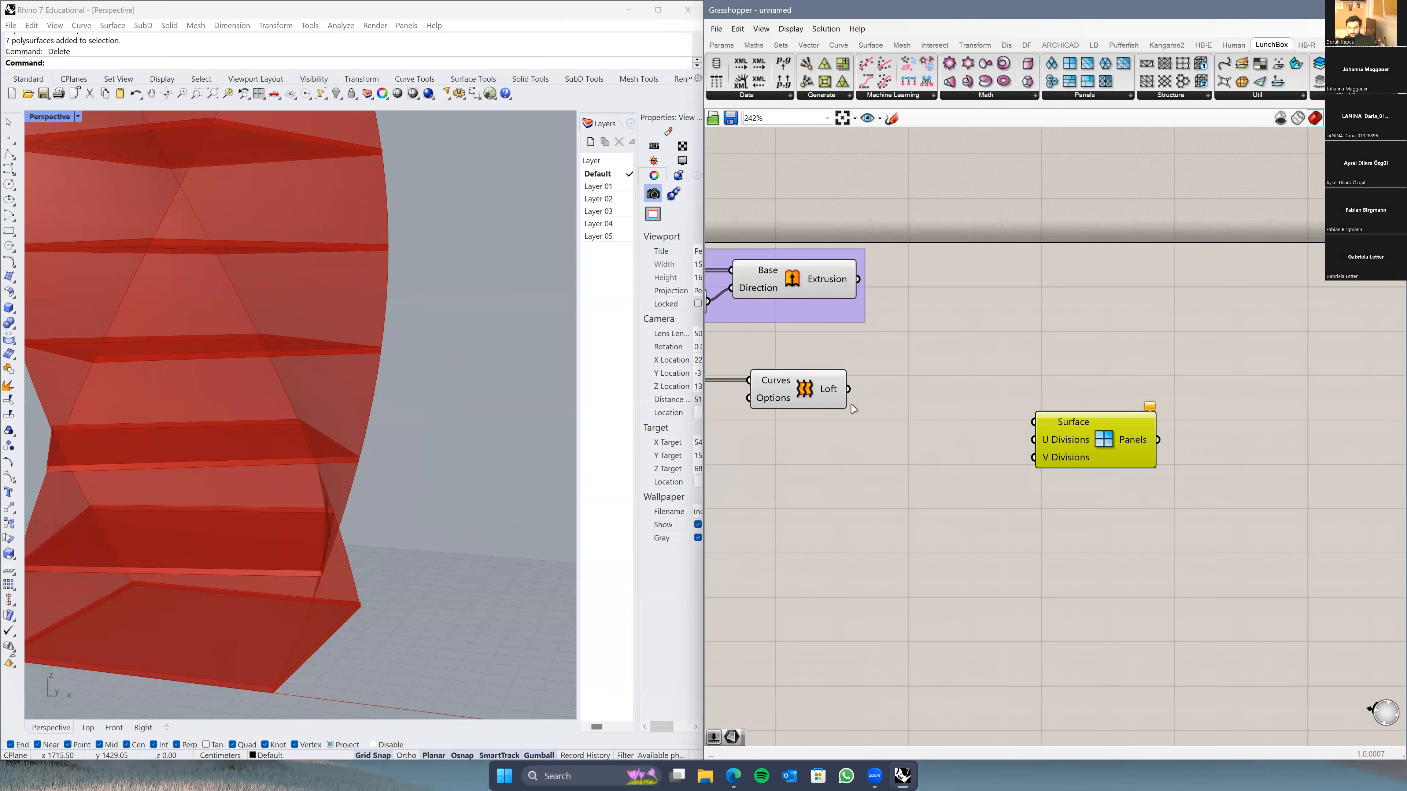
Step: Add a Number Slider at 14 and wire it to U and V Divisions
{"action": "double_click", "coordinate": [861, 533]}
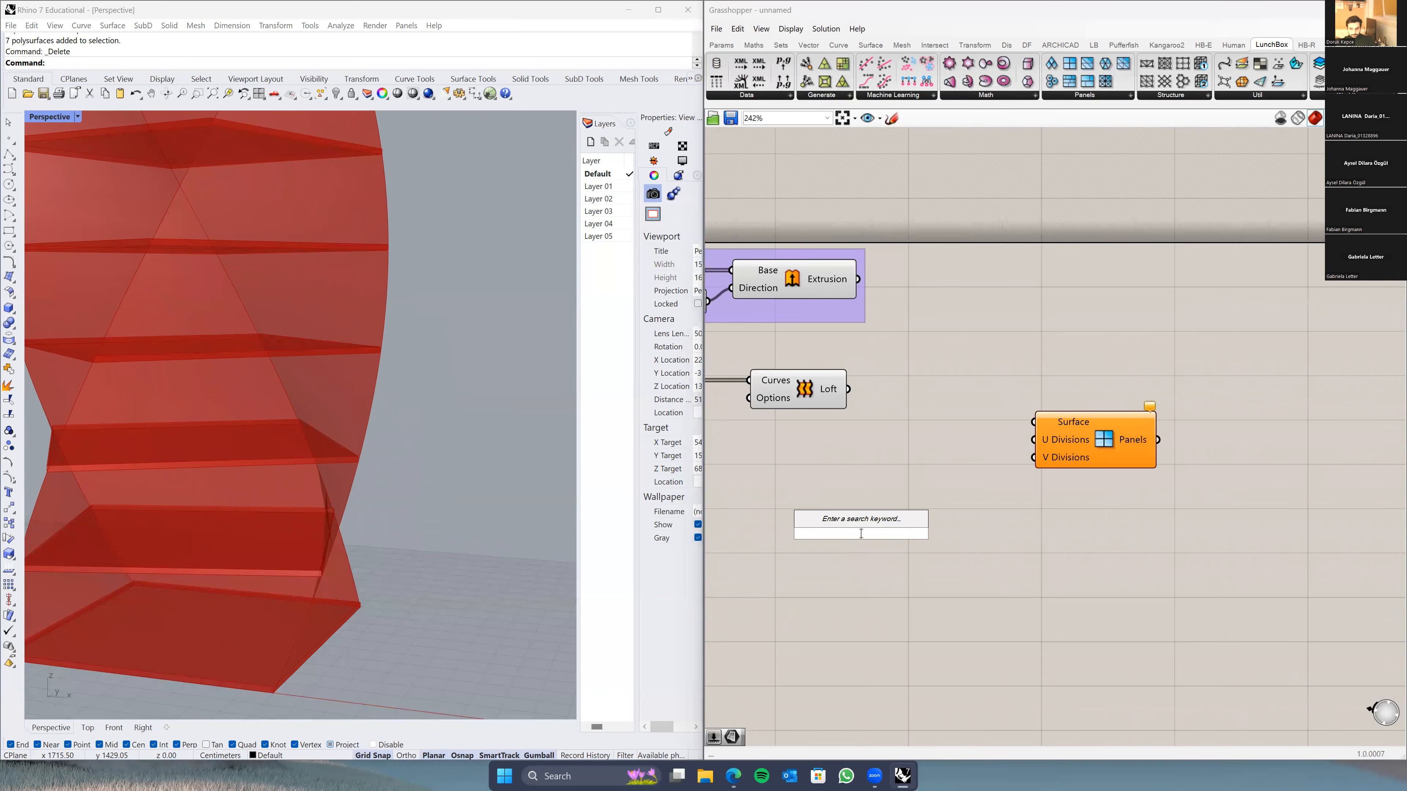
{"action": "type", "text": "1"}
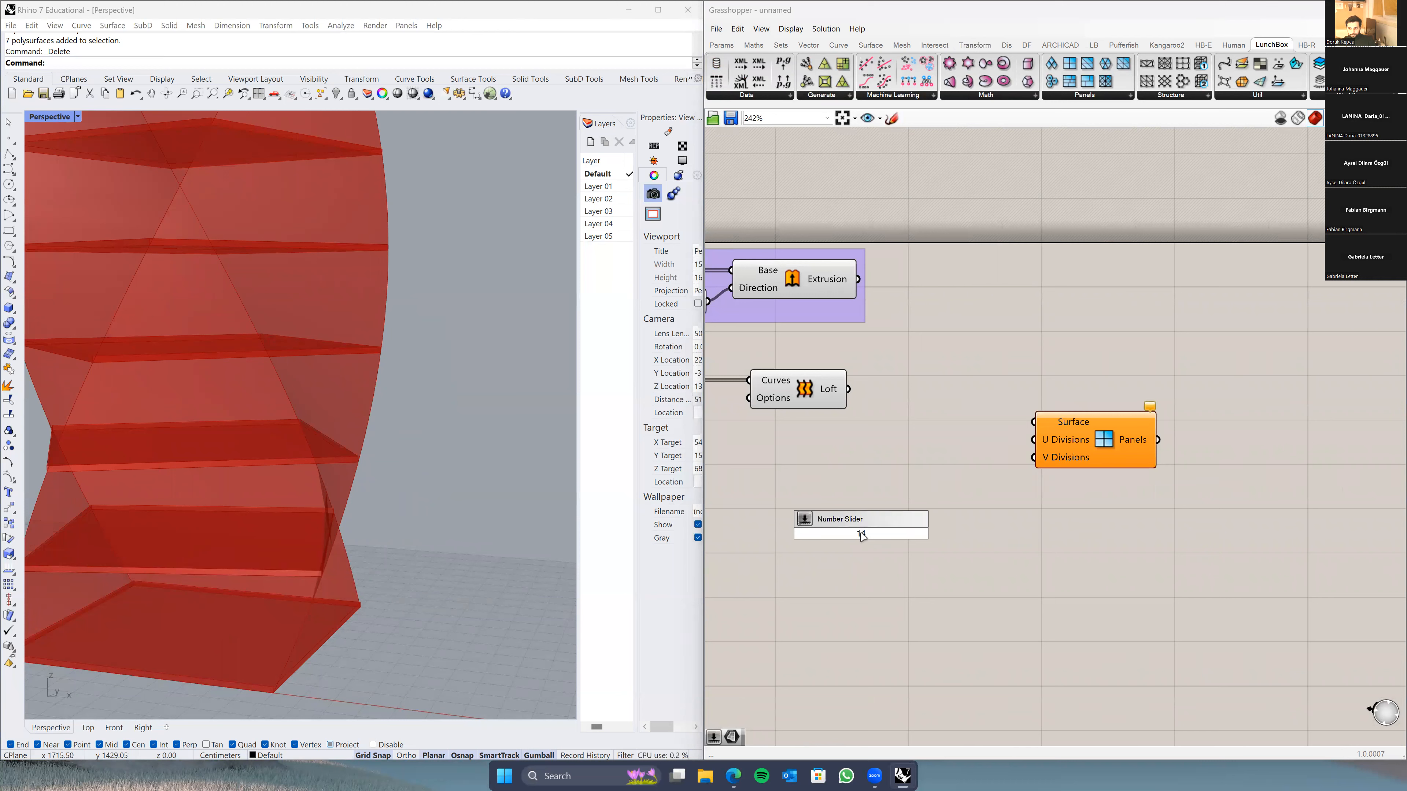
{"action": "type", "text": "4"}
{"action": "key", "text": "Return"}
{"action": "left_click_drag", "start_coordinate": [1014, 463], "coordinate": [1033, 440]}
{"action": "left_click_drag", "start_coordinate": [953, 532], "coordinate": [1034, 457]}
Step: Wire the Loft output into the Panels Surface input
{"action": "left_click_drag", "start_coordinate": [848, 389], "coordinate": [1027, 426]}
{"action": "right_click", "coordinate": [832, 396]}
{"action": "left_click", "coordinate": [970, 342]}
Step: Search for 'deconstruct brep', removing a wrongly added Brep parameter
{"action": "double_click", "coordinate": [969, 338]}
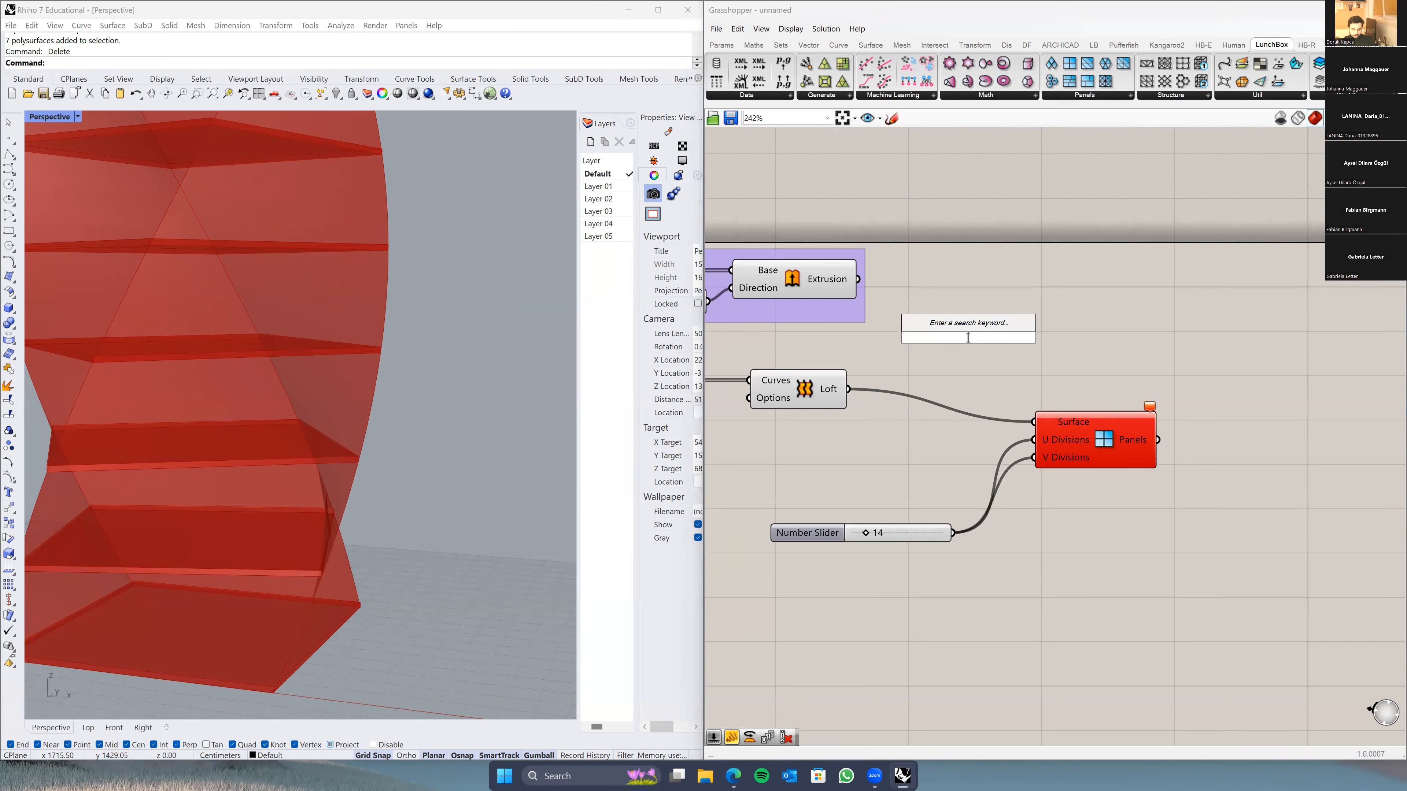
{"action": "type", "text": "deconstru"}
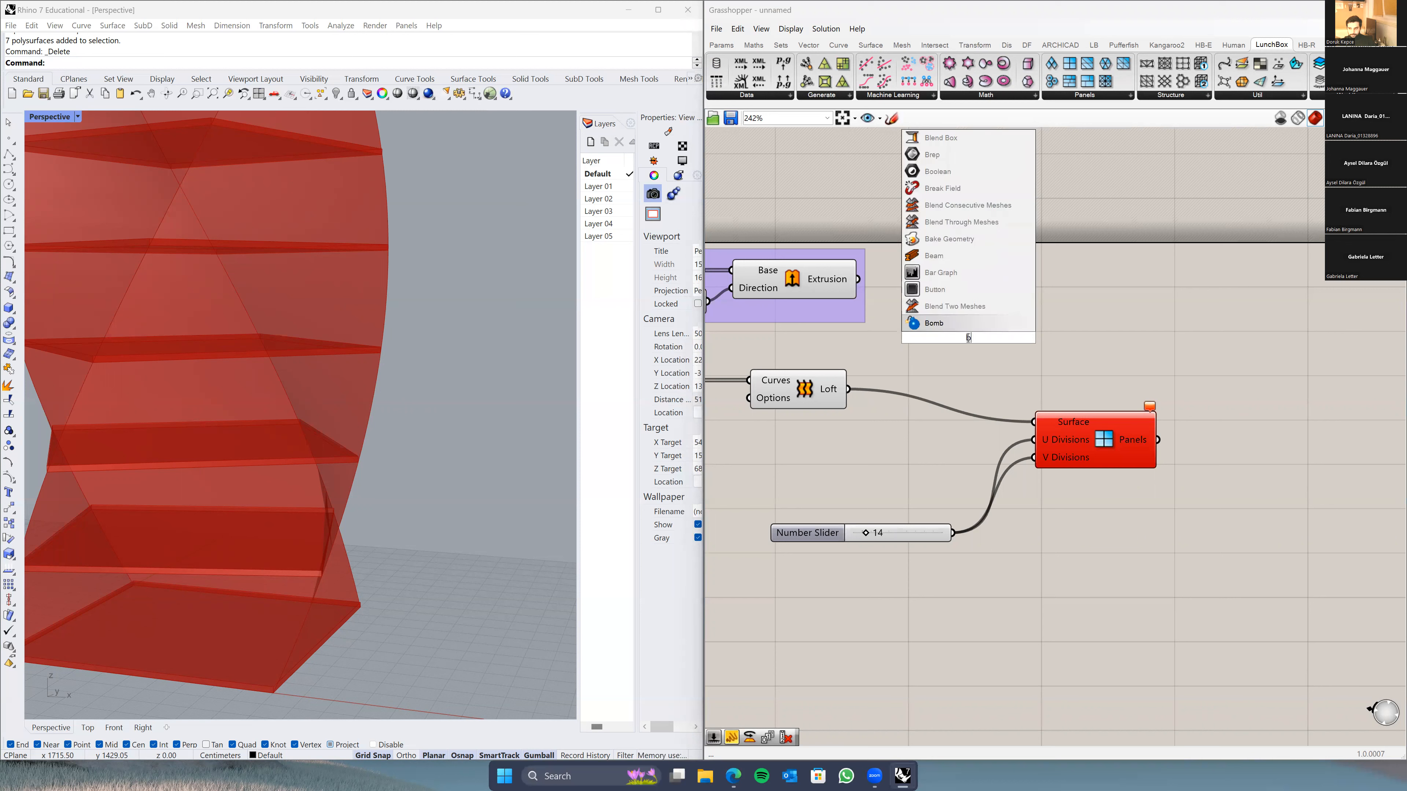
{"action": "type", "text": "ct"}
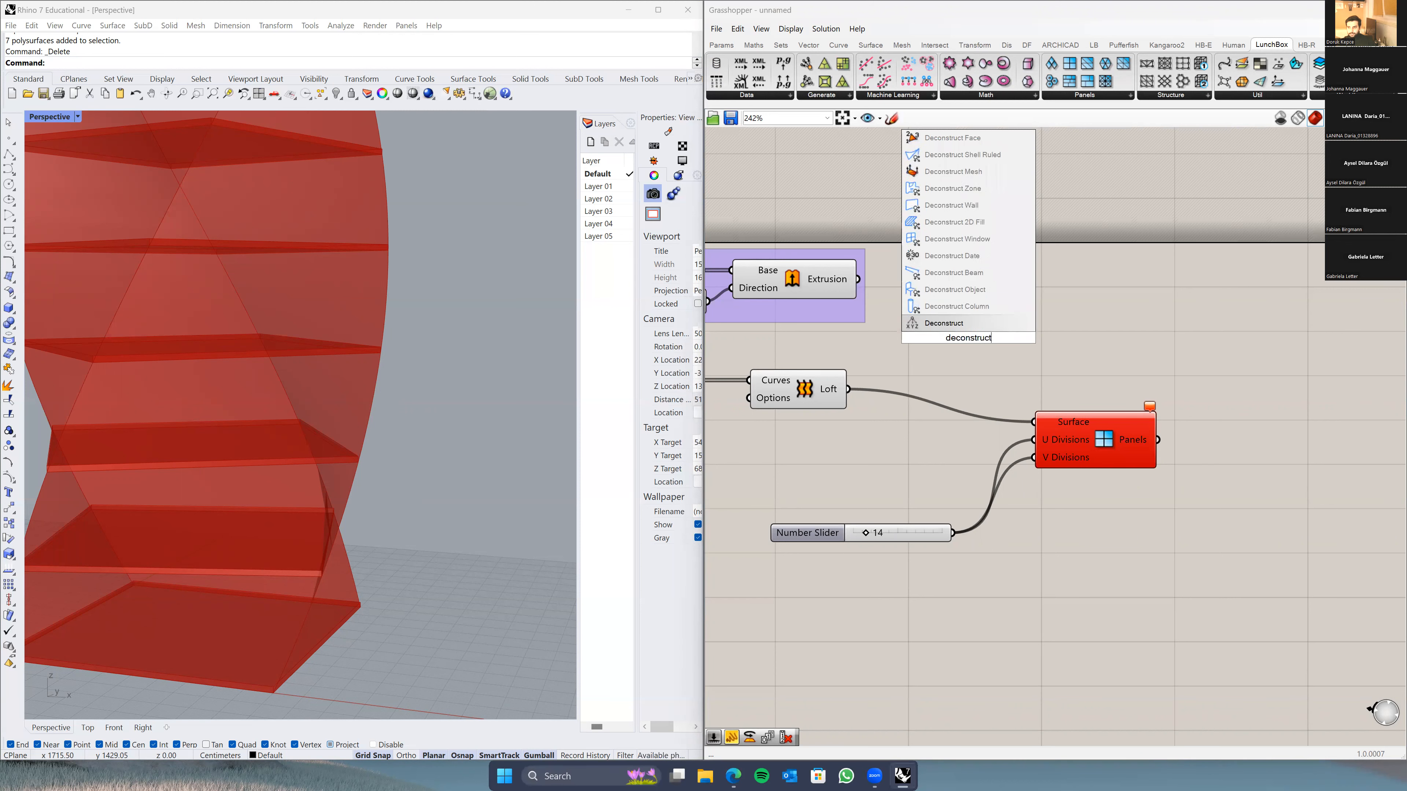
{"action": "type", "text": " brep"}
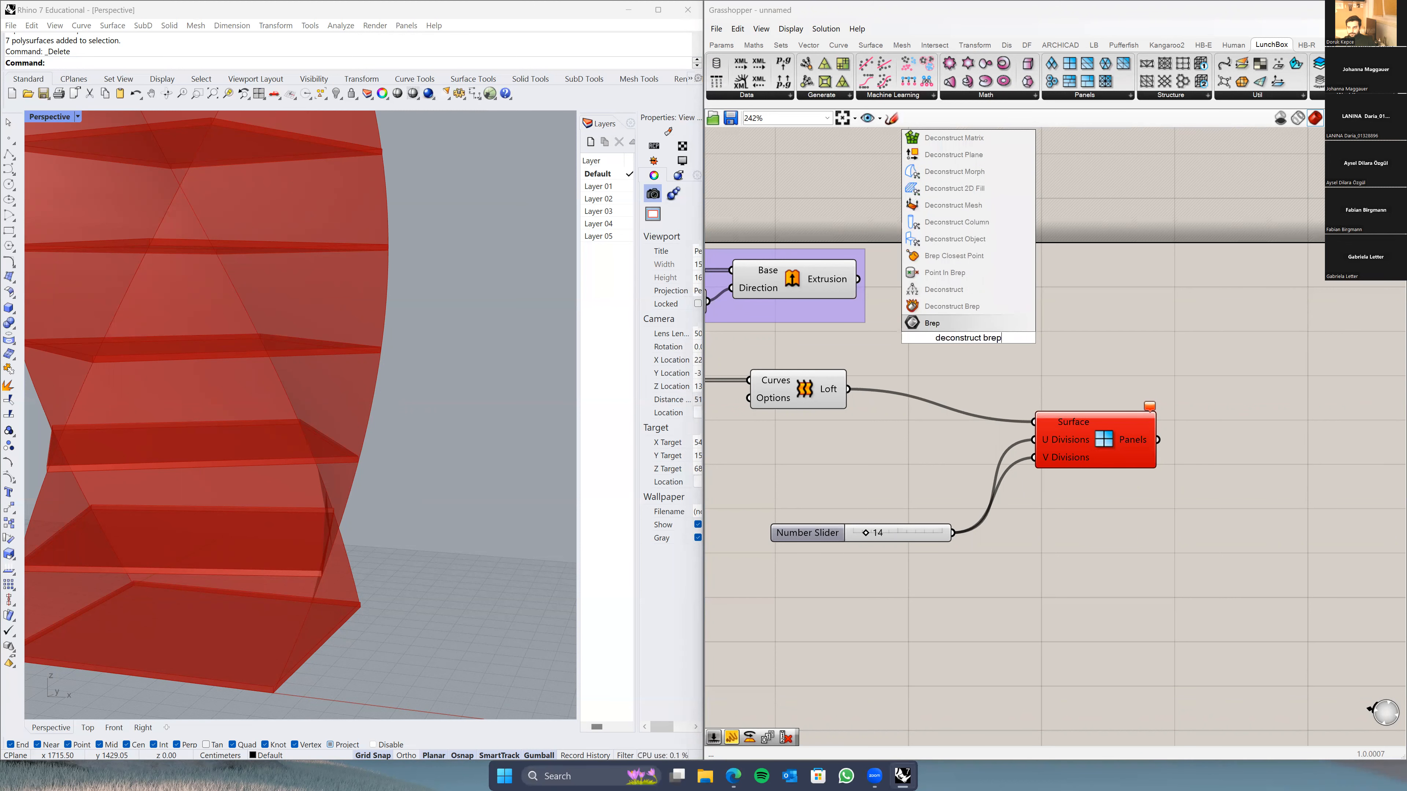
{"action": "left_click", "coordinate": [976, 325]}
{"action": "key", "text": "Delete"}
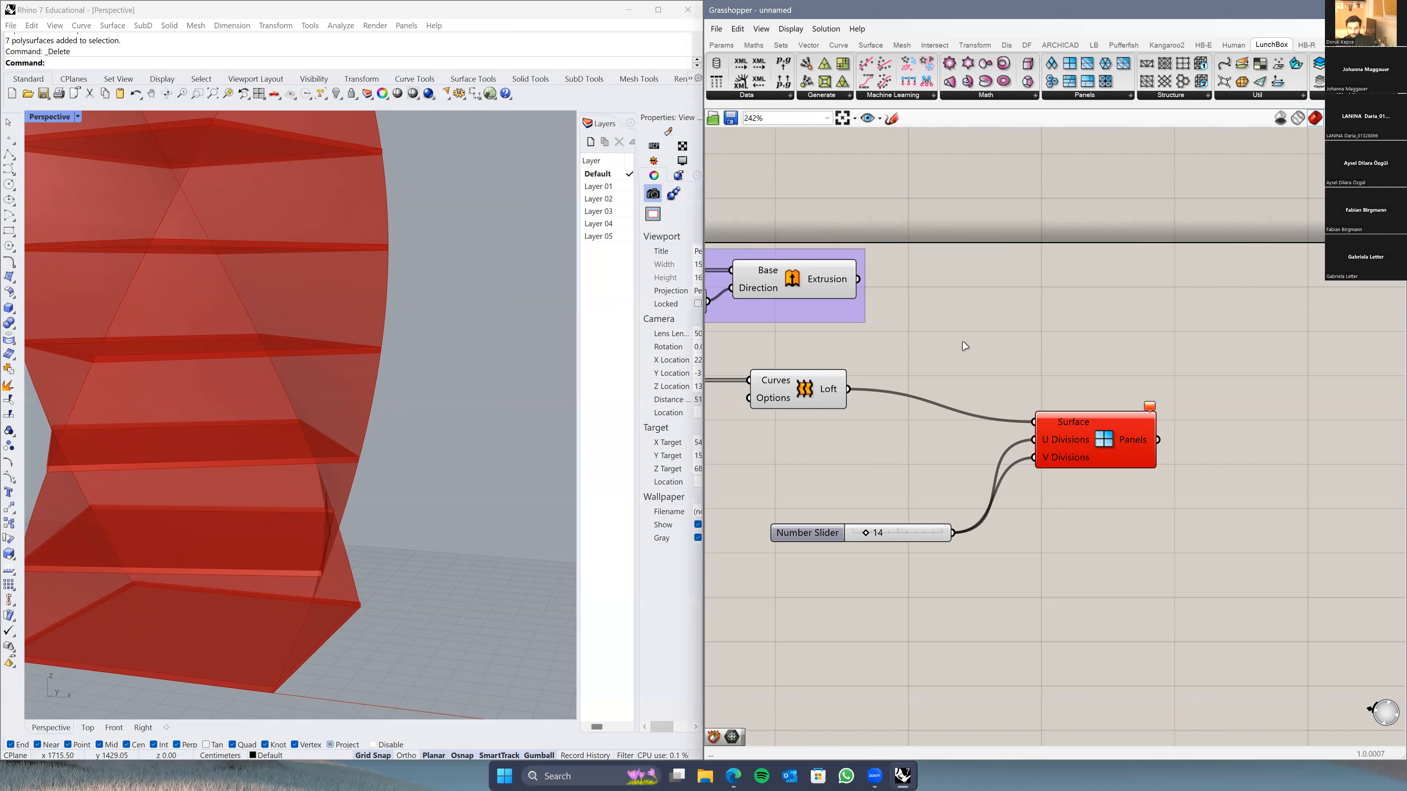
{"action": "double_click", "coordinate": [963, 341]}
{"action": "type", "text": "decon"}
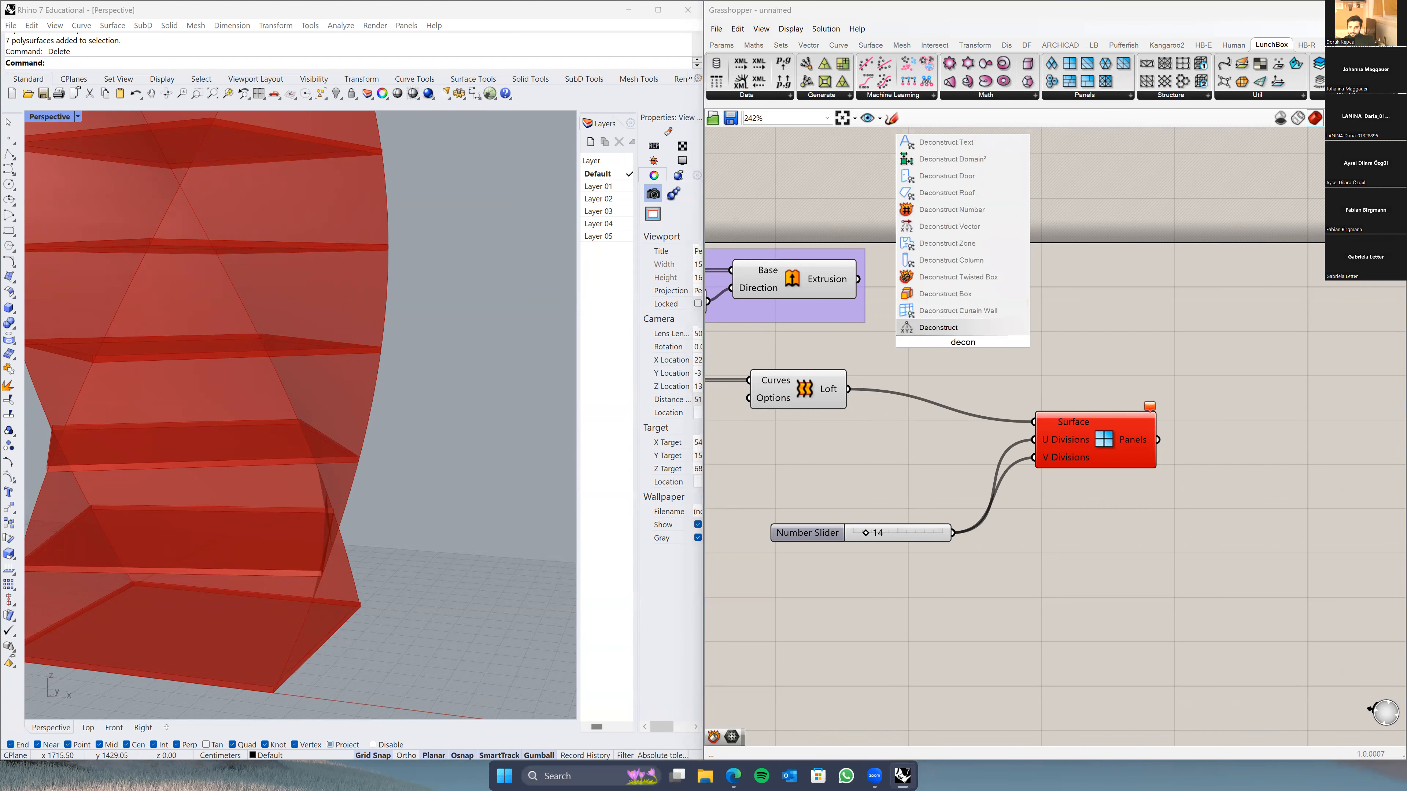
{"action": "type", "text": "struct b"}
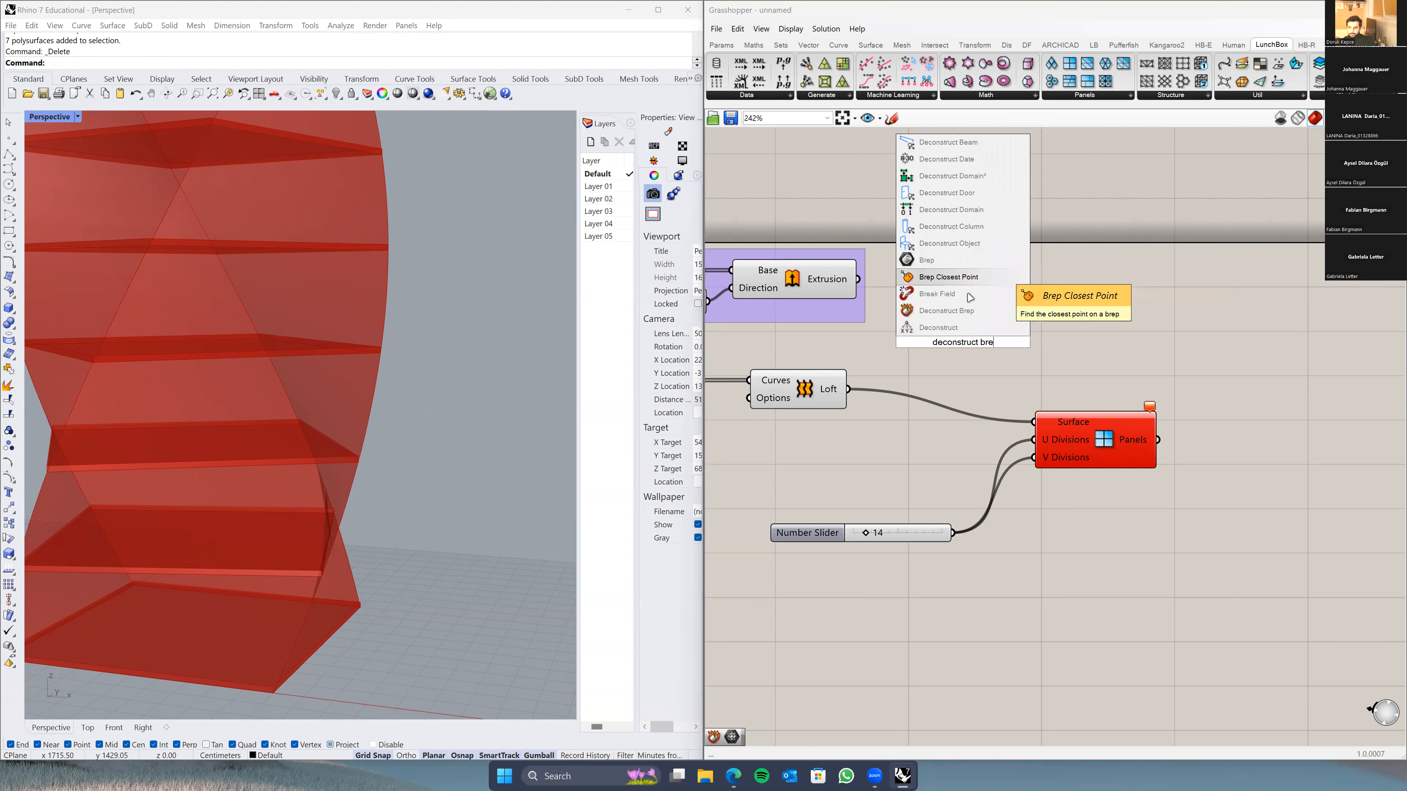
Step: Add Deconstruct Brep, feed it the Loft, and send its Faces into Panels Surface
{"action": "left_click", "coordinate": [973, 314]}
{"action": "left_click_drag", "start_coordinate": [850, 389], "coordinate": [911, 342]}
{"action": "left_click_drag", "start_coordinate": [1014, 324], "coordinate": [1034, 422]}
{"action": "left_click_drag", "start_coordinate": [978, 356], "coordinate": [963, 390]}
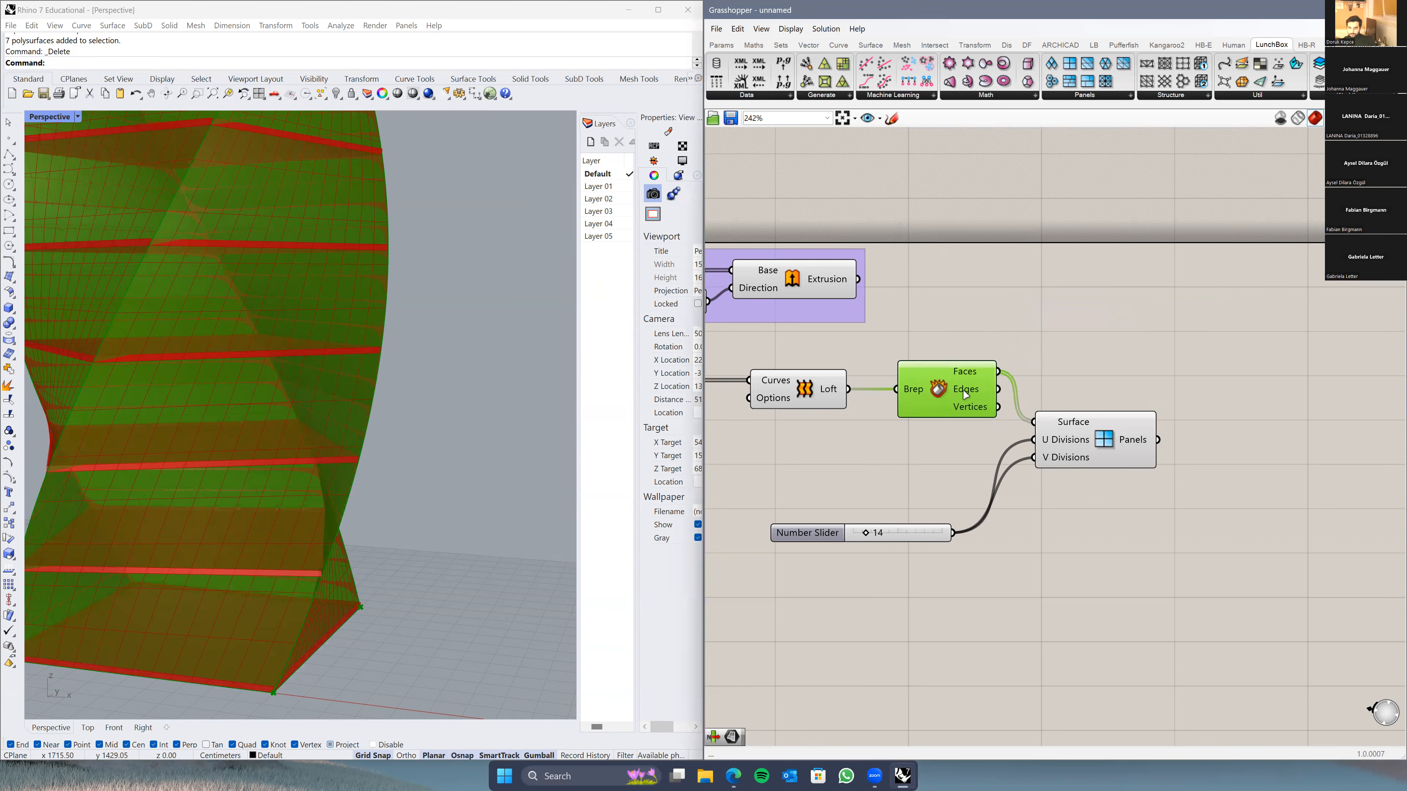
{"action": "scroll", "coordinate": [314, 464], "scroll_direction": "down", "scroll_amount": 6}
{"action": "right_click_drag", "start_coordinate": [316, 464], "coordinate": [358, 462]}
{"action": "scroll", "coordinate": [341, 393], "scroll_direction": "up", "scroll_amount": 8}
{"action": "scroll", "coordinate": [332, 359], "scroll_direction": "down", "scroll_amount": 6}
{"action": "right_click_drag", "start_coordinate": [324, 346], "coordinate": [304, 360]}
{"action": "scroll", "coordinate": [268, 572], "scroll_direction": "up", "scroll_amount": 5}
Step: Set the panel division slider to 4 and view the panelled tower
{"action": "left_click_drag", "start_coordinate": [866, 533], "coordinate": [869, 535]}
{"action": "left_click_drag", "start_coordinate": [855, 536], "coordinate": [858, 536]}
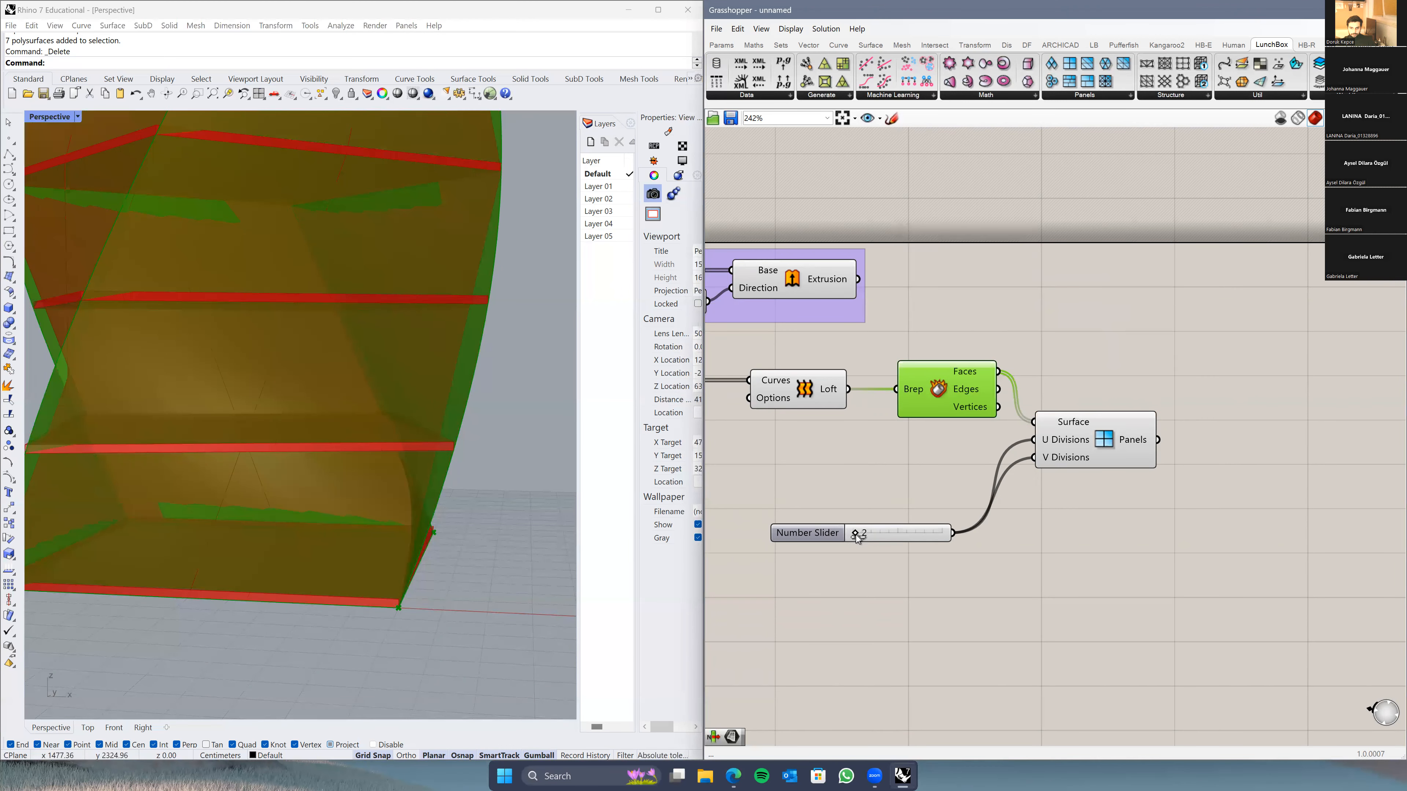
{"action": "scroll", "coordinate": [257, 461], "scroll_direction": "down", "scroll_amount": 4}
{"action": "right_click_drag", "start_coordinate": [258, 462], "coordinate": [341, 314]}
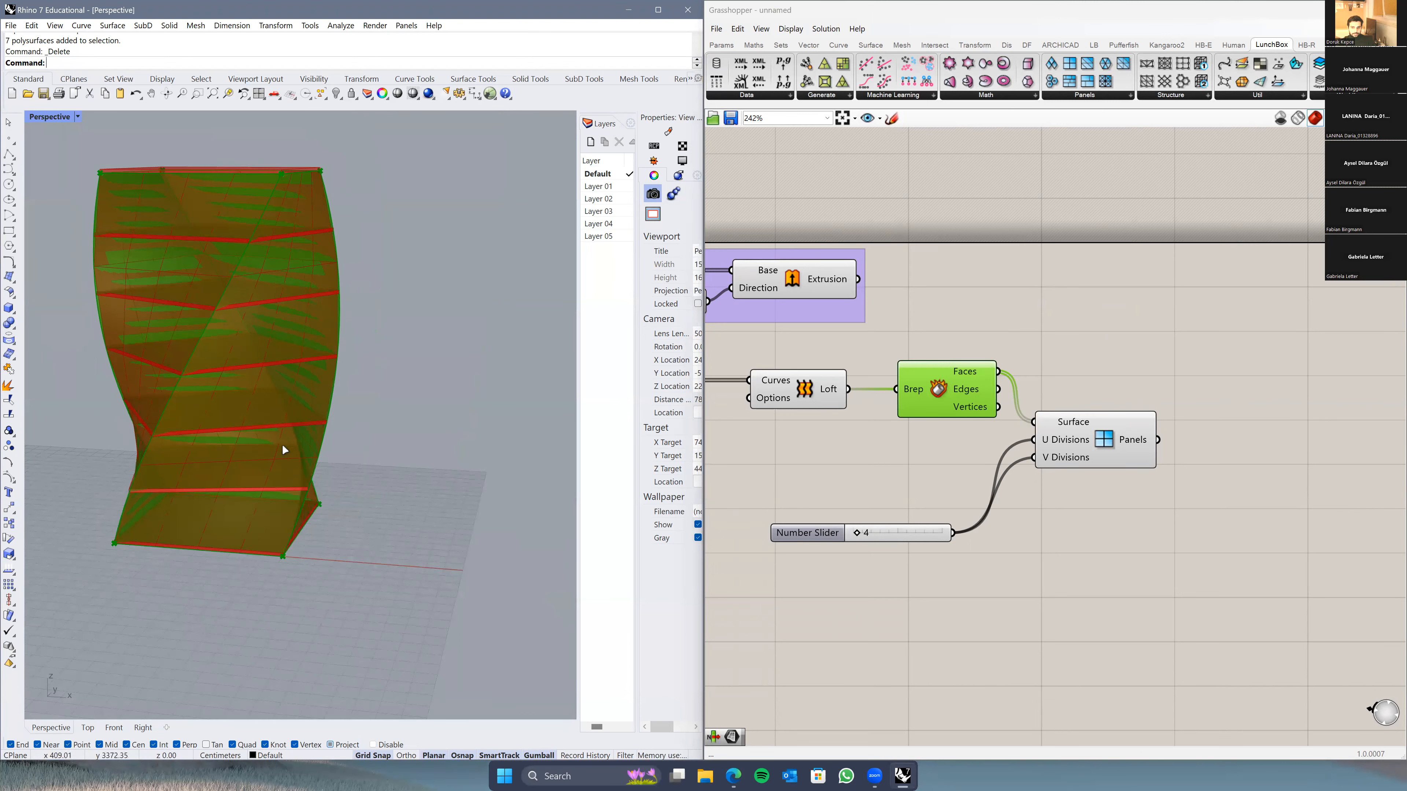
{"action": "scroll", "coordinate": [952, 550], "scroll_direction": "down", "scroll_amount": 2}
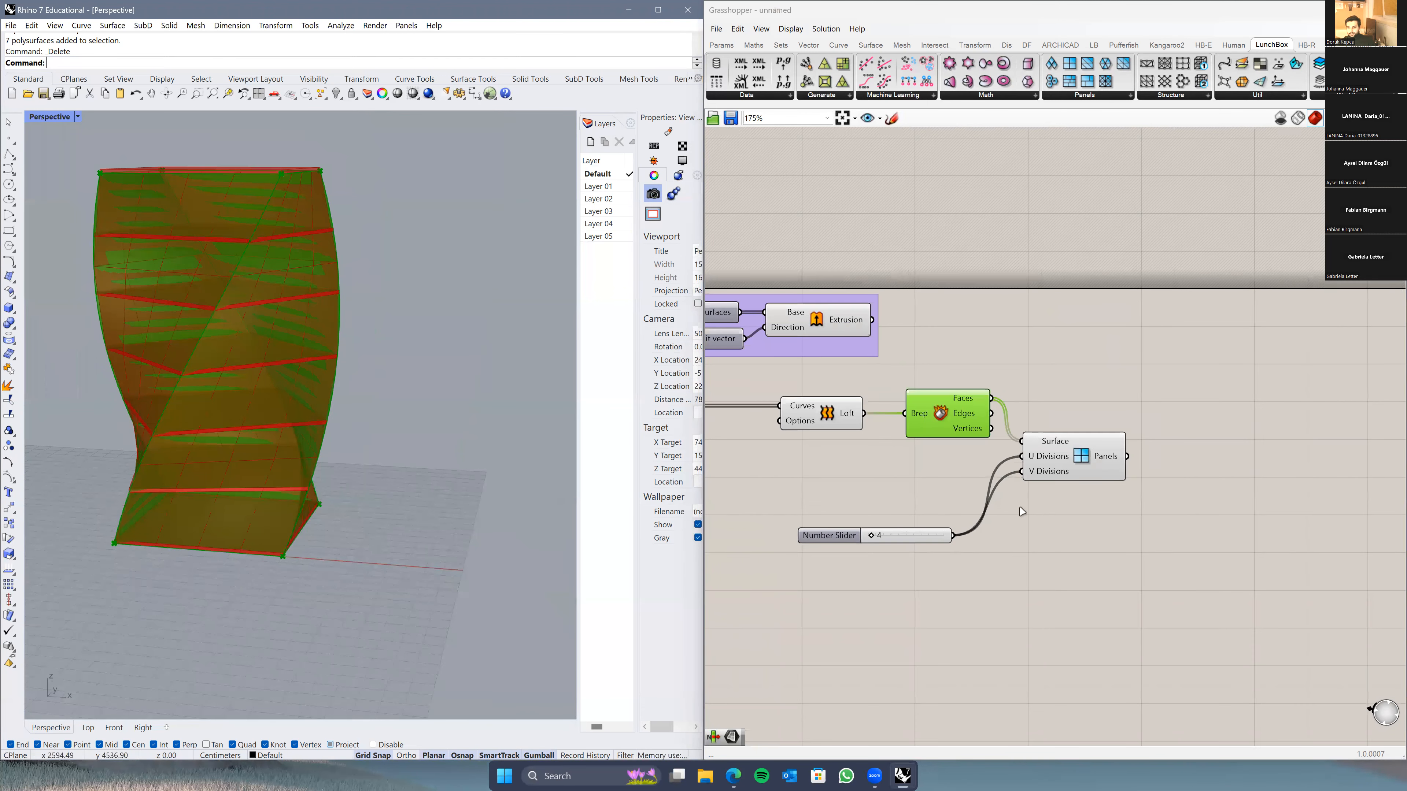
Step: Delete the Panels component, its number slider, and Deconstruct Brep
{"action": "left_click", "coordinate": [1065, 482]}
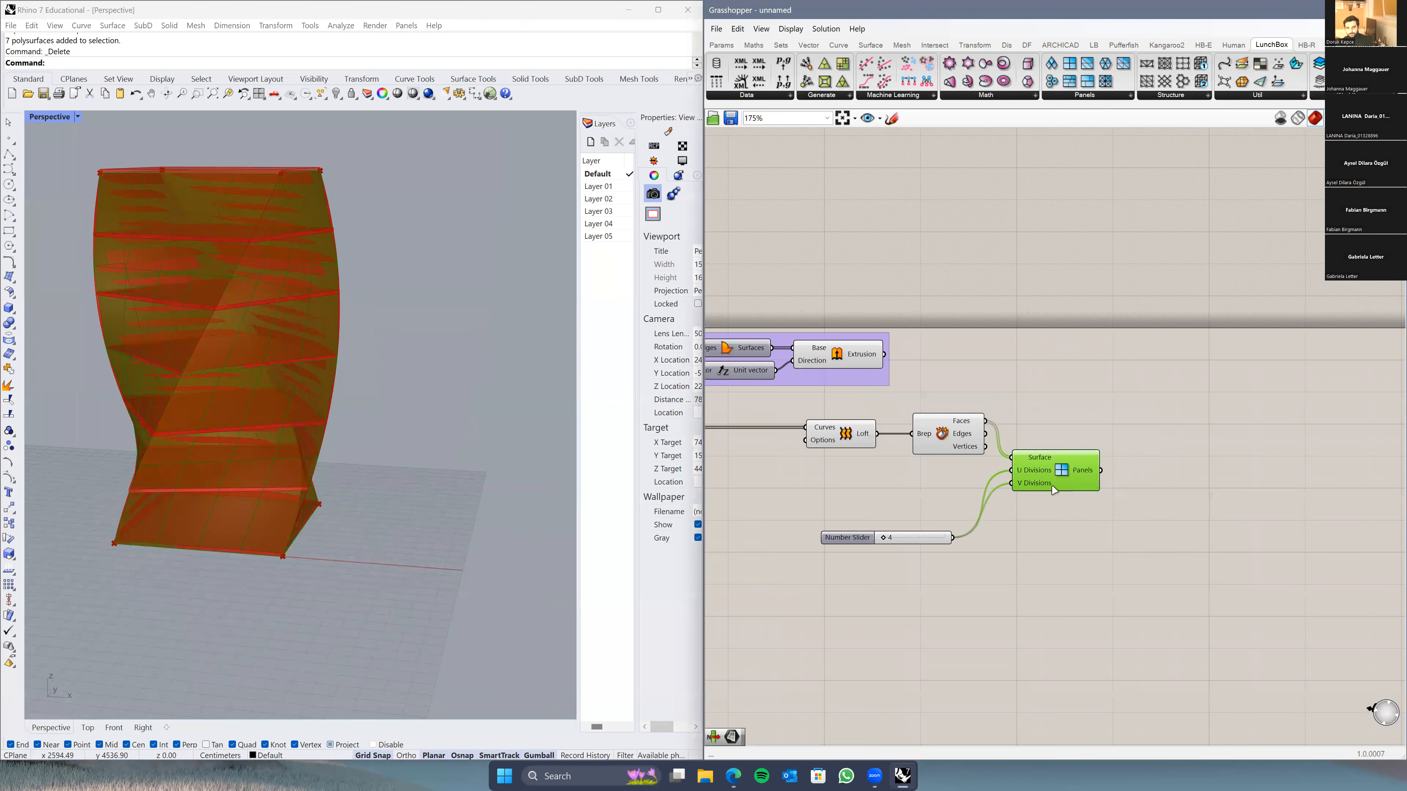
{"action": "key", "text": "Delete"}
{"action": "left_click", "coordinate": [839, 538]}
{"action": "key", "text": "Delete"}
{"action": "right_click_drag", "start_coordinate": [978, 436], "coordinate": [1038, 442]}
{"action": "left_click", "coordinate": [1003, 438]}
{"action": "key", "text": "Delete"}
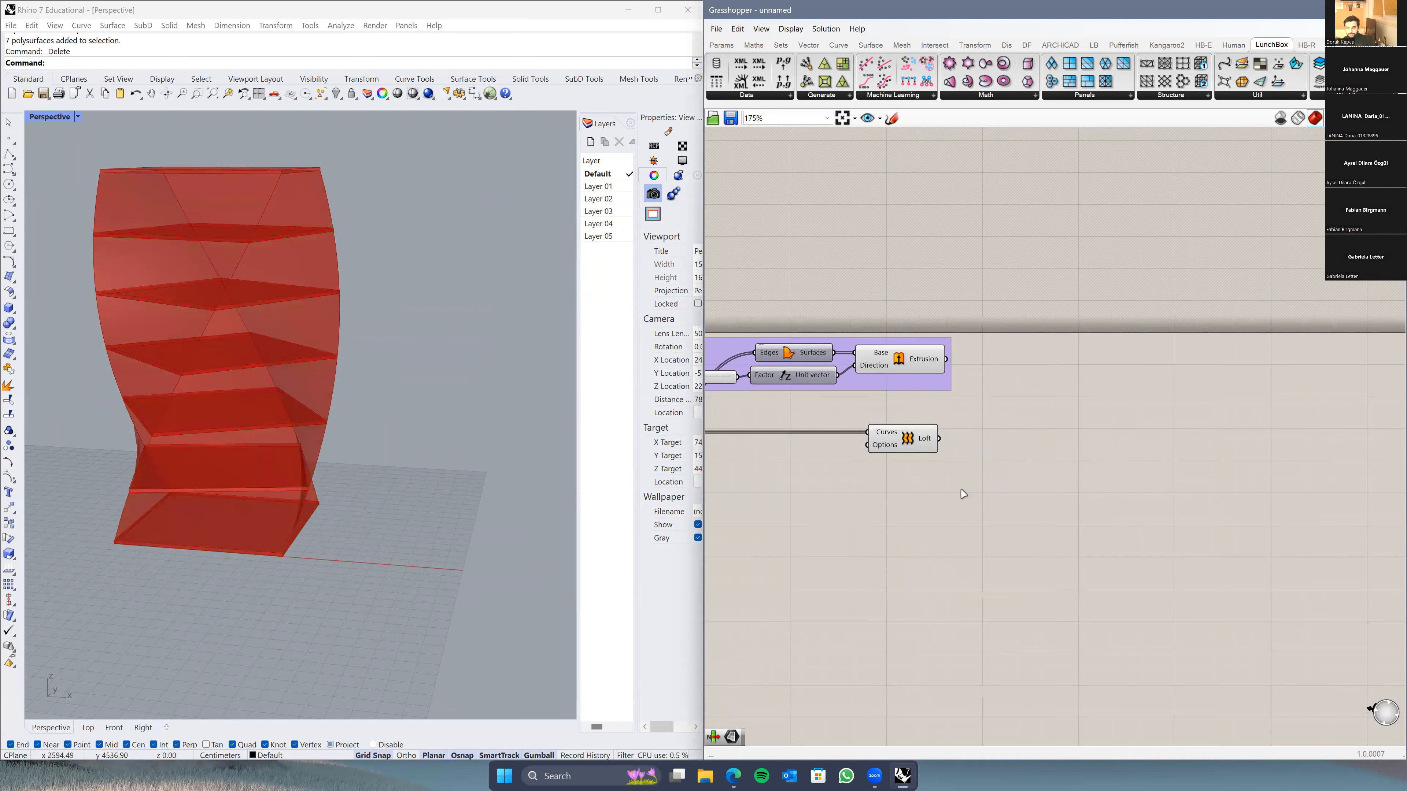
Step: Orbit the tower to inspect the plain red facade from tilted and front views
{"action": "scroll", "coordinate": [926, 443], "scroll_direction": "down", "scroll_amount": 3}
{"action": "right_click_drag", "start_coordinate": [1011, 387], "coordinate": [1027, 358]}
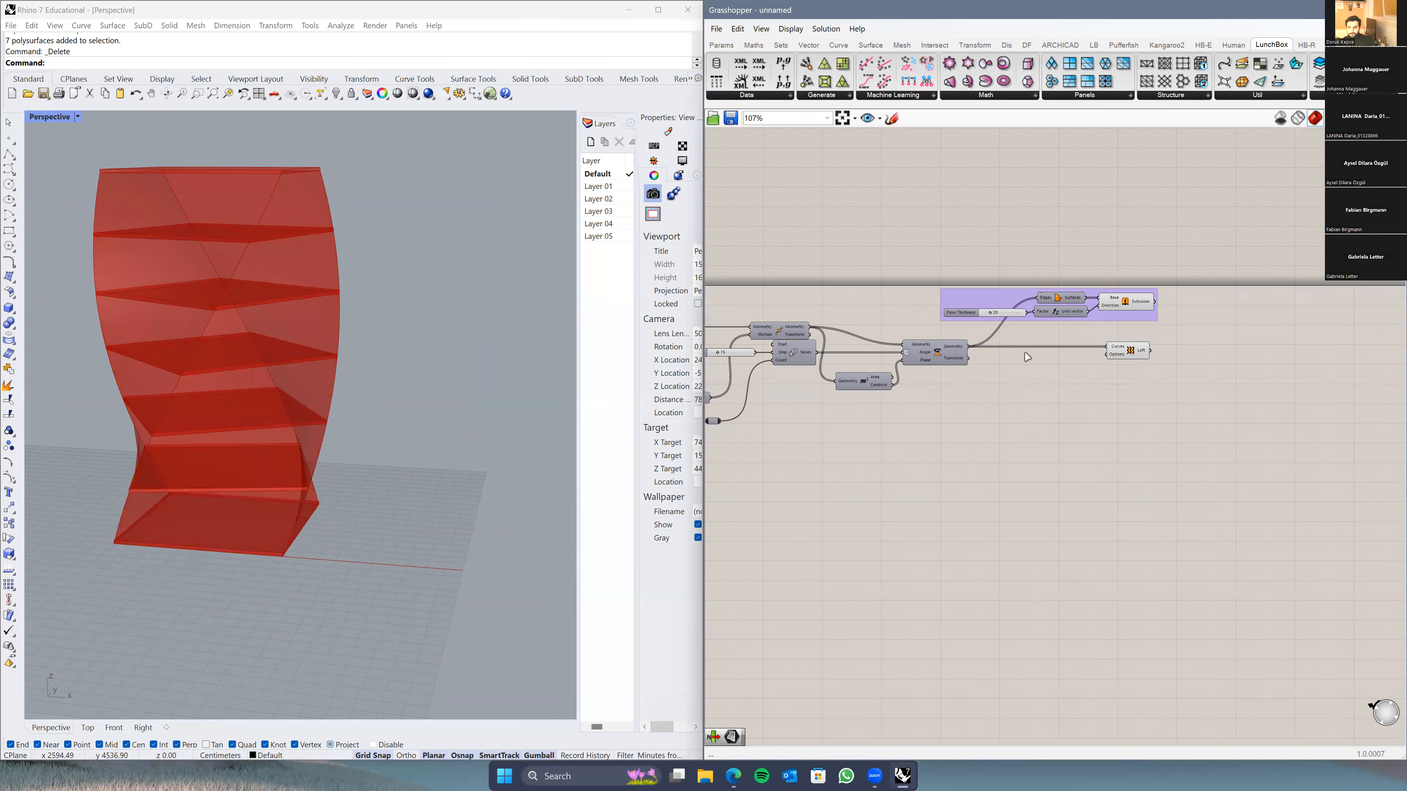
{"action": "scroll", "coordinate": [1018, 380], "scroll_direction": "up", "scroll_amount": 2}
{"action": "right_click_drag", "start_coordinate": [276, 409], "coordinate": [355, 455]}
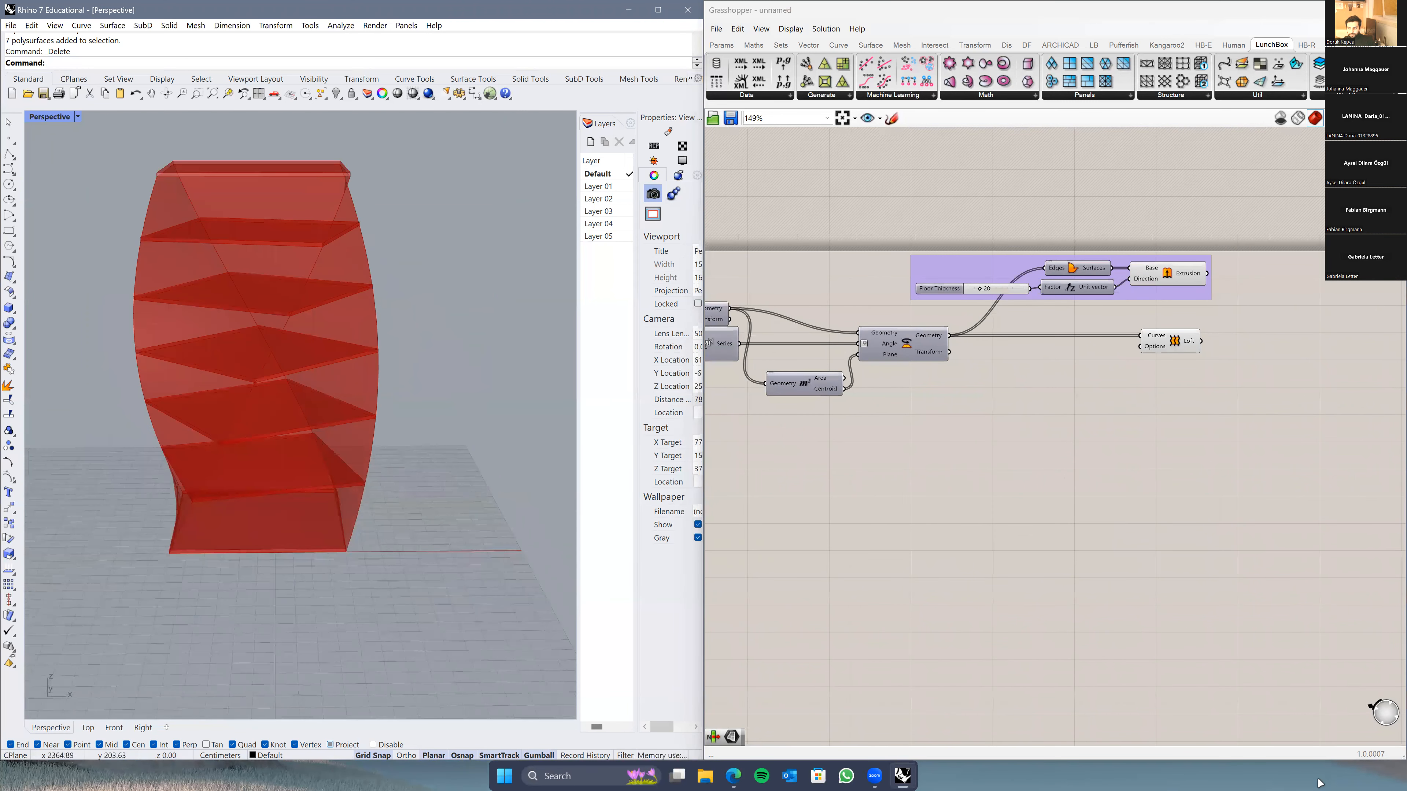
{"action": "scroll", "coordinate": [326, 485], "scroll_direction": "down", "scroll_amount": 3}
{"action": "middle_click", "coordinate": [287, 481]}
{"action": "scroll", "coordinate": [408, 431], "scroll_direction": "up", "scroll_amount": 5}
{"action": "right_click_drag", "start_coordinate": [364, 412], "coordinate": [490, 438]}
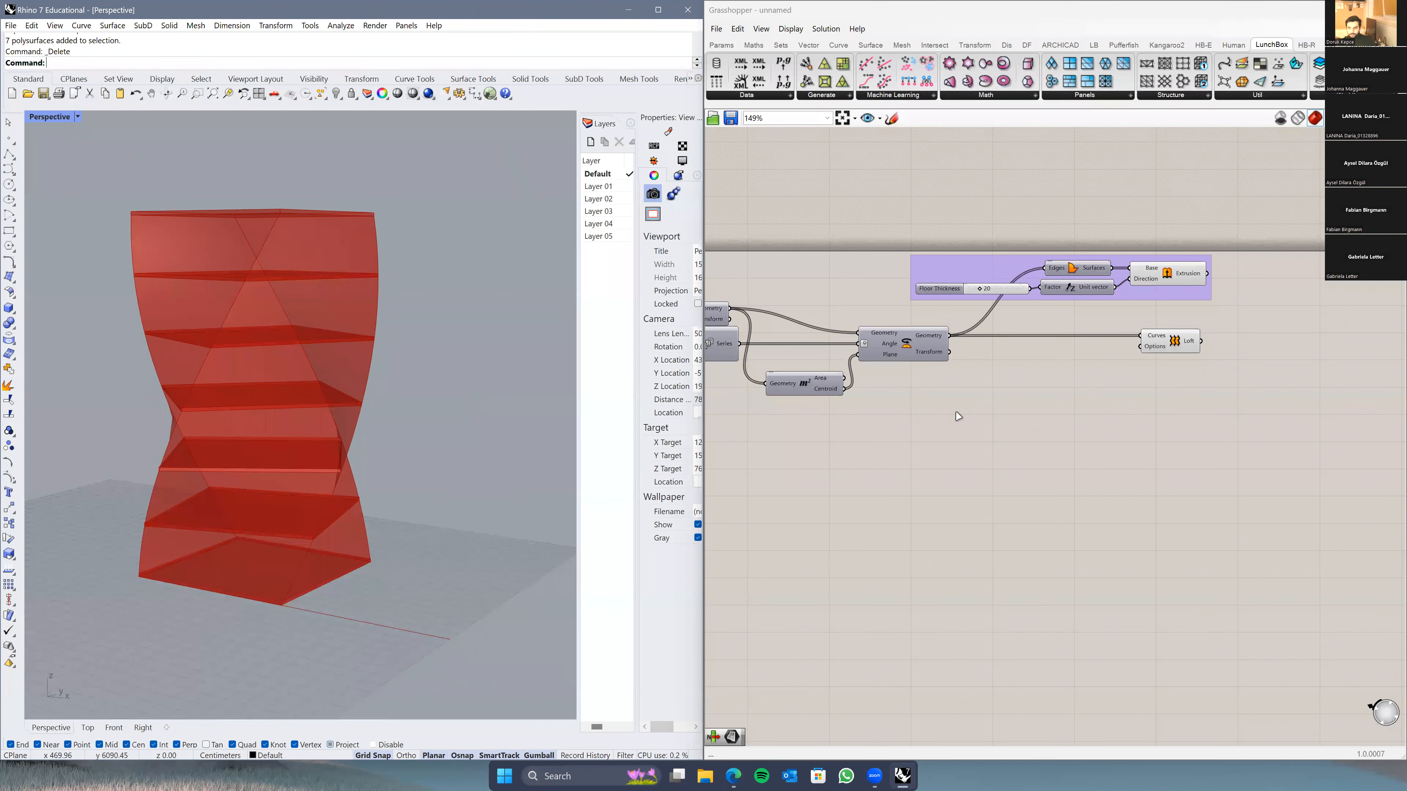
{"action": "scroll", "coordinate": [997, 398], "scroll_direction": "up", "scroll_amount": 2}
Step: Move the floor-thickness extrusion group and the Loft component to the far right
{"action": "right_click_drag", "start_coordinate": [884, 352], "coordinate": [979, 350]}
{"action": "right_click_drag", "start_coordinate": [806, 292], "coordinate": [927, 317]}
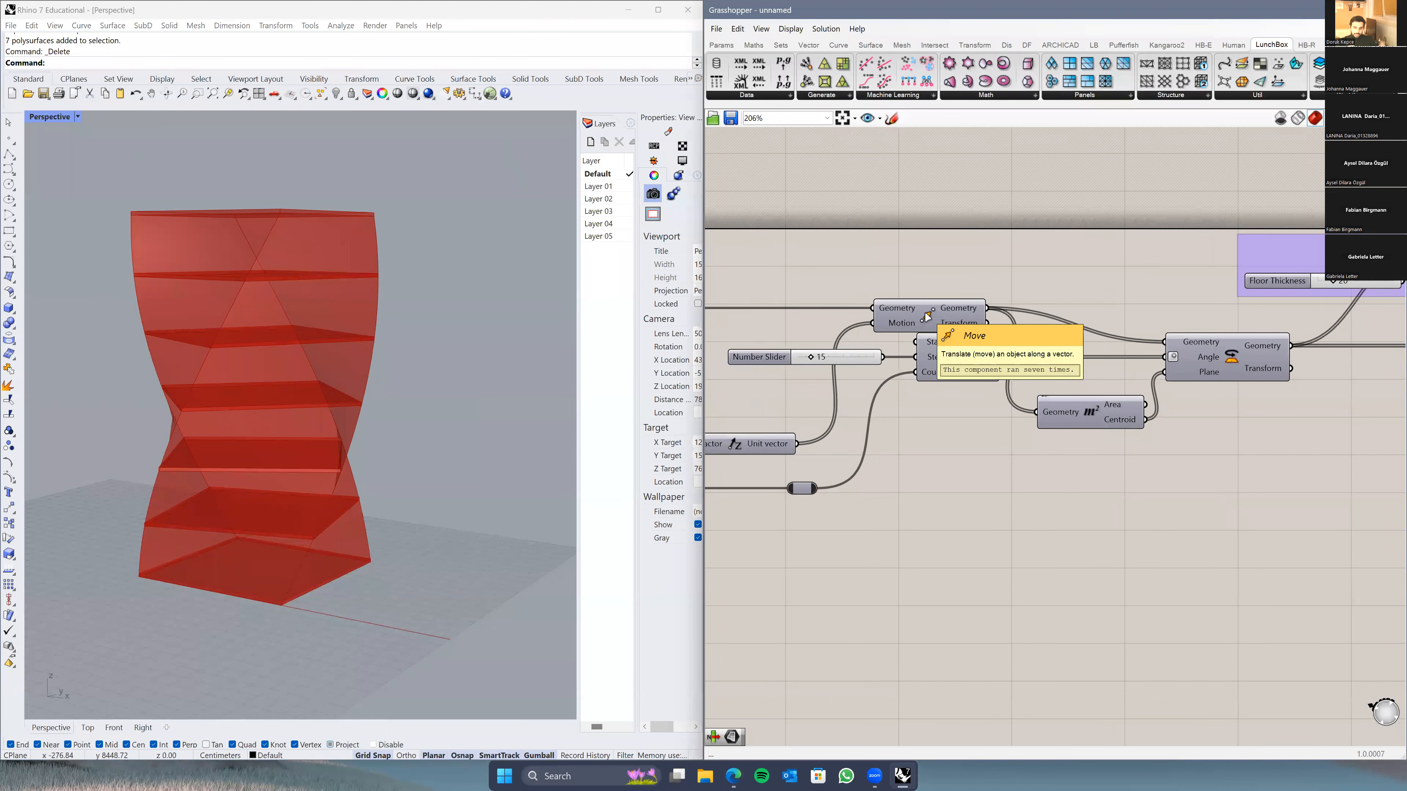
{"action": "right_click_drag", "start_coordinate": [1356, 443], "coordinate": [1086, 419]}
{"action": "scroll", "coordinate": [901, 430], "scroll_direction": "down", "scroll_amount": 2}
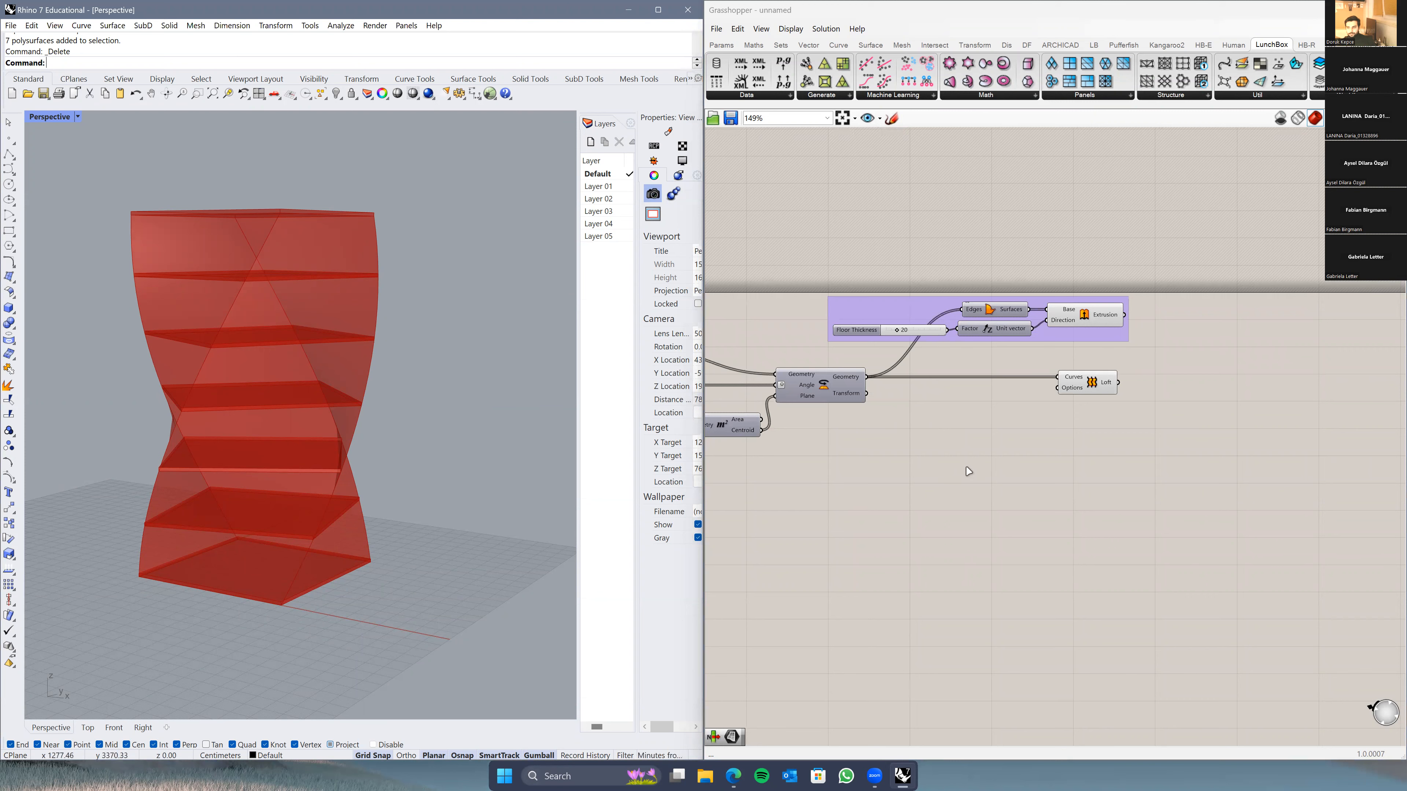
{"action": "scroll", "coordinate": [968, 468], "scroll_direction": "down", "scroll_amount": 2}
{"action": "left_click", "coordinate": [1177, 335]}
{"action": "left_click_drag", "start_coordinate": [1177, 335], "coordinate": [1193, 310]}
{"action": "left_click_drag", "start_coordinate": [1072, 404], "coordinate": [1280, 404]}
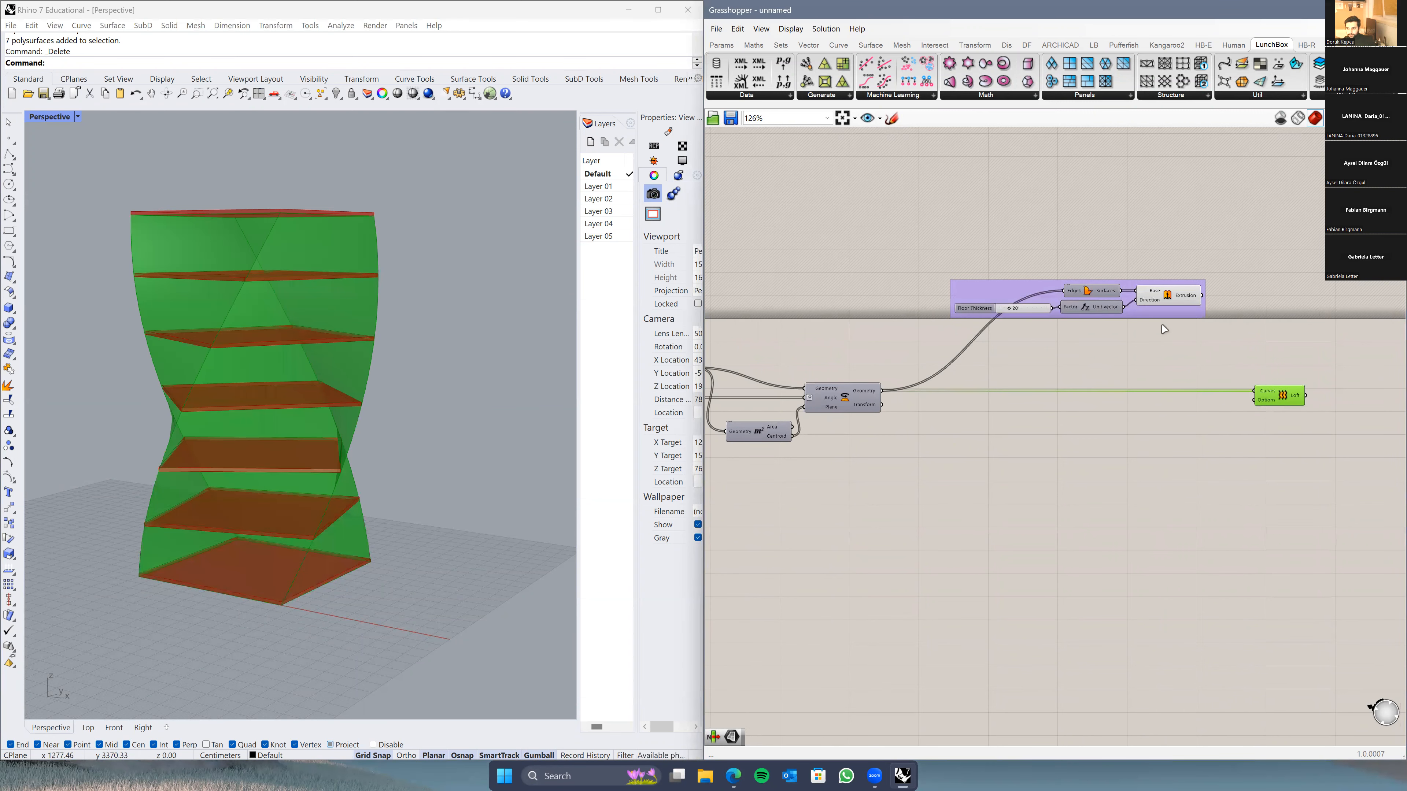
{"action": "left_click_drag", "start_coordinate": [1162, 311], "coordinate": [1305, 335]}
{"action": "left_click_drag", "start_coordinate": [1284, 399], "coordinate": [1296, 399]}
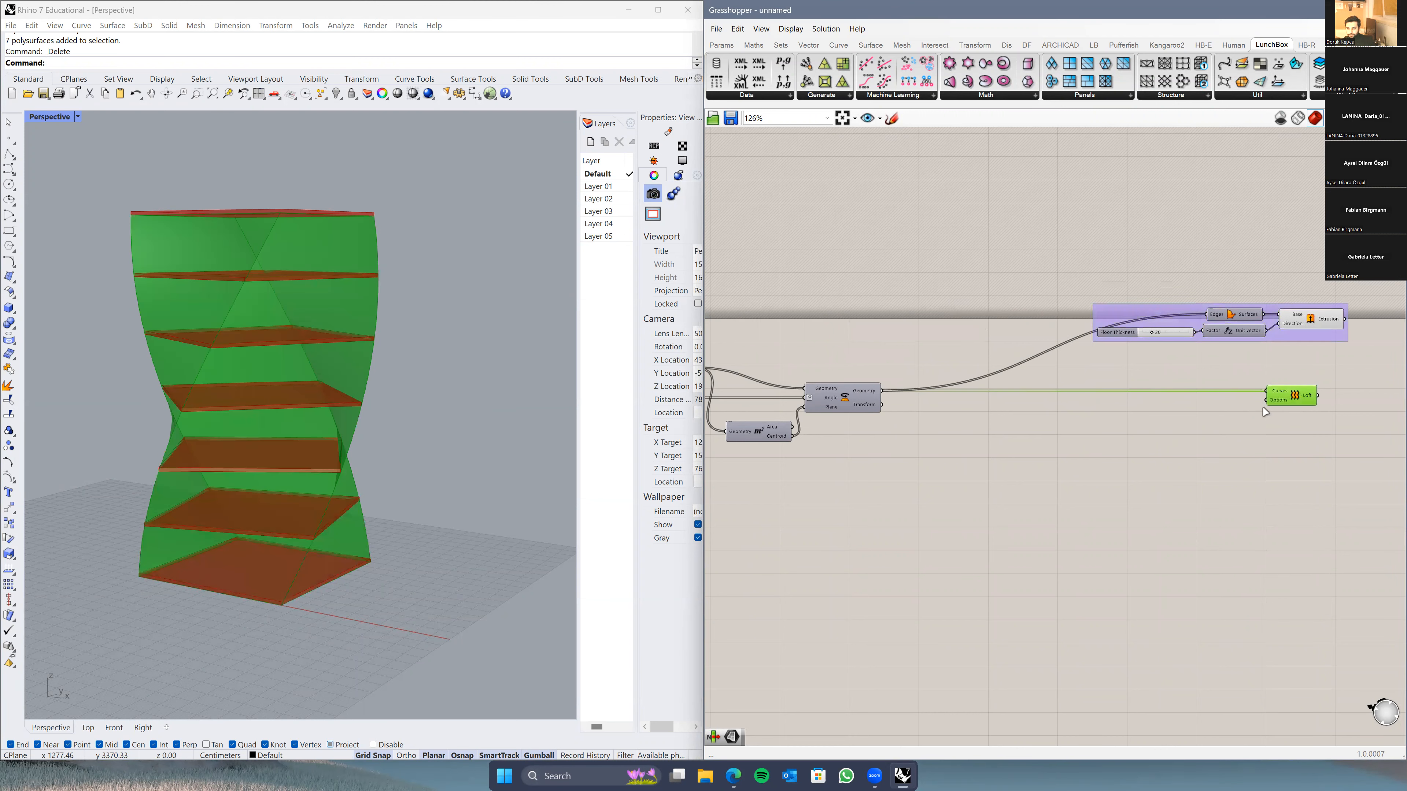
Step: Recentre the definition to leave open canvas below the Rotate component
{"action": "right_click_drag", "start_coordinate": [1363, 353], "coordinate": [1292, 364]}
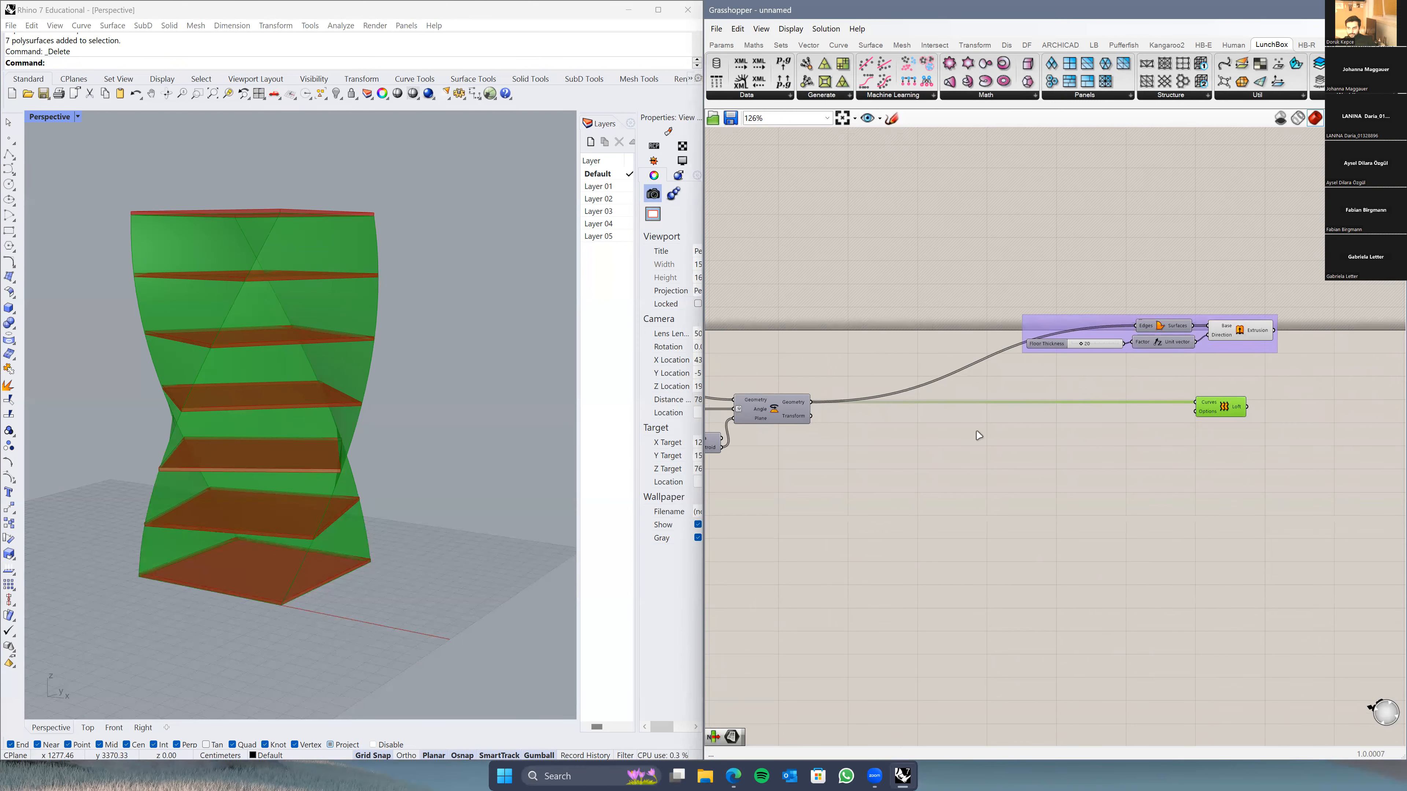
{"action": "right_click_drag", "start_coordinate": [978, 436], "coordinate": [1089, 418]}
{"action": "scroll", "coordinate": [1055, 455], "scroll_direction": "up", "scroll_amount": 3}
{"action": "left_click", "coordinate": [1073, 515]}
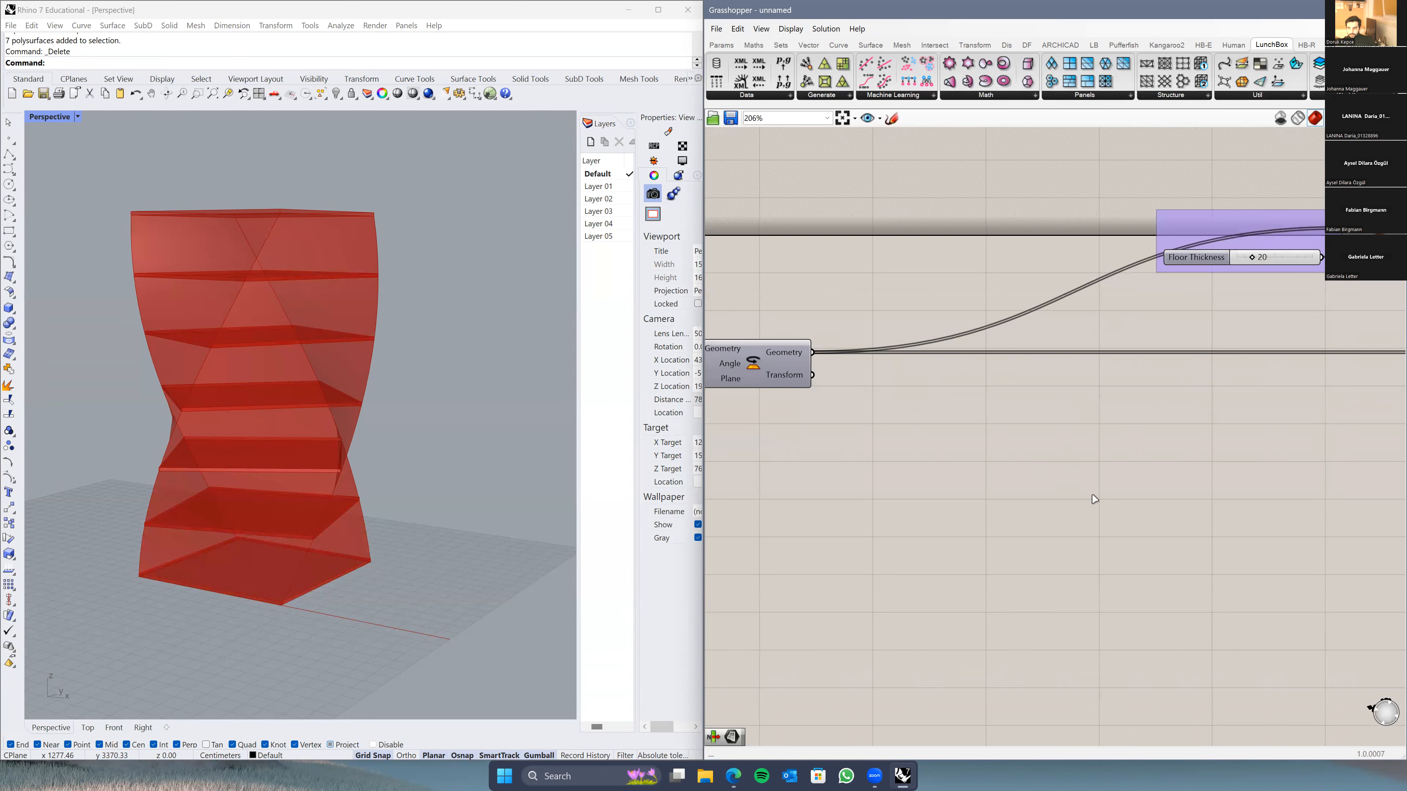
{"action": "scroll", "coordinate": [1080, 502], "scroll_direction": "down", "scroll_amount": 2}
{"action": "right_click_drag", "start_coordinate": [937, 487], "coordinate": [961, 481]}
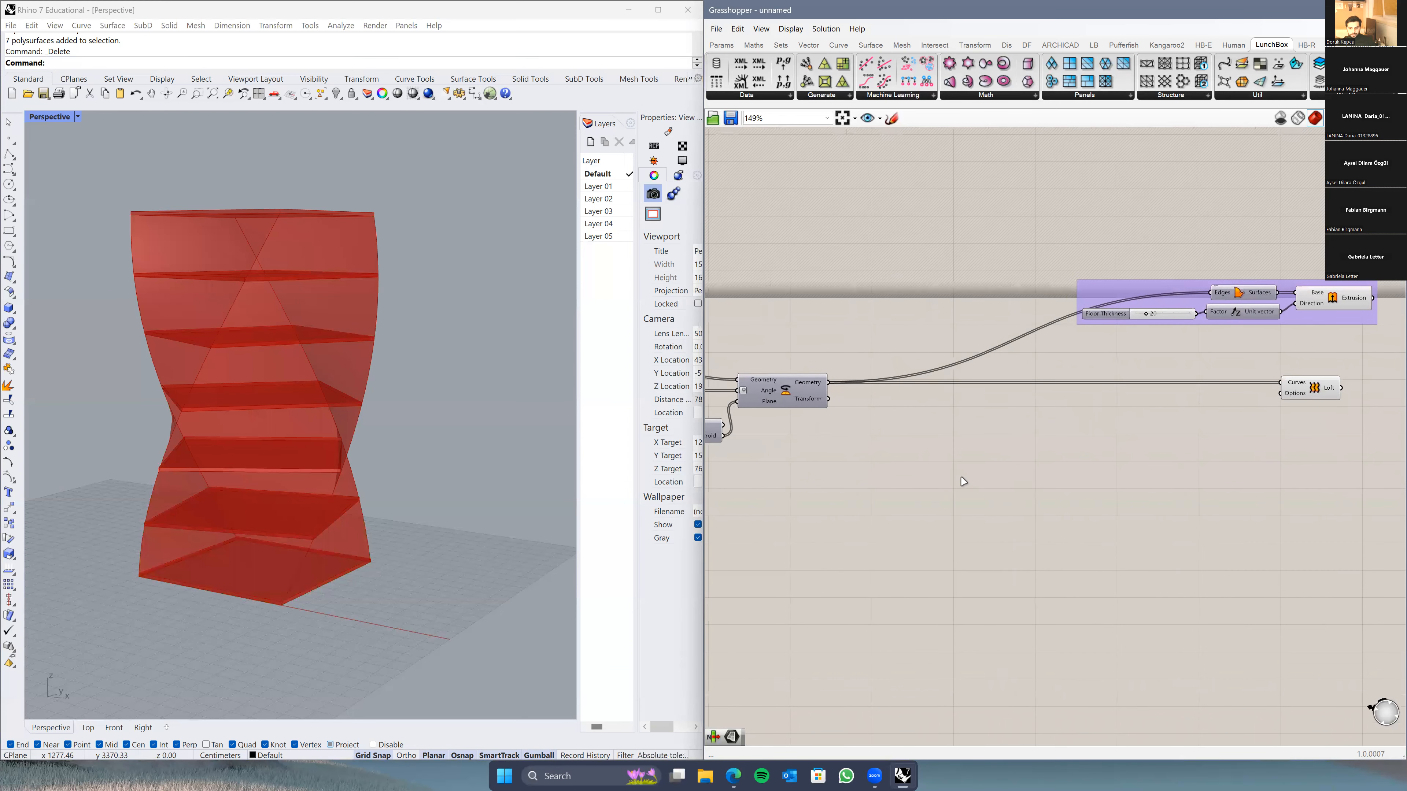
Step: Add a Scale component below Rotate via the canvas search
{"action": "double_click", "coordinate": [963, 481]}
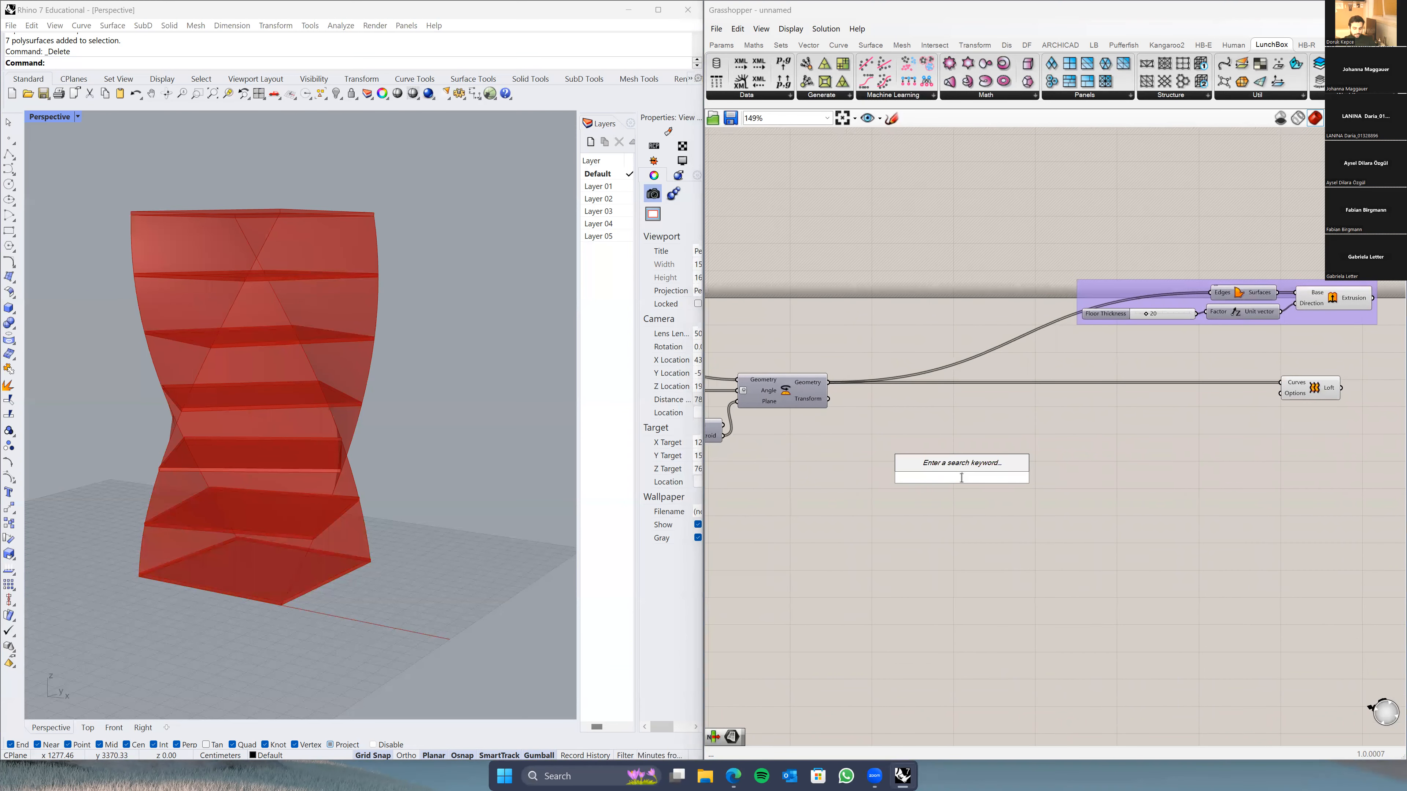
{"action": "type", "text": "scale"}
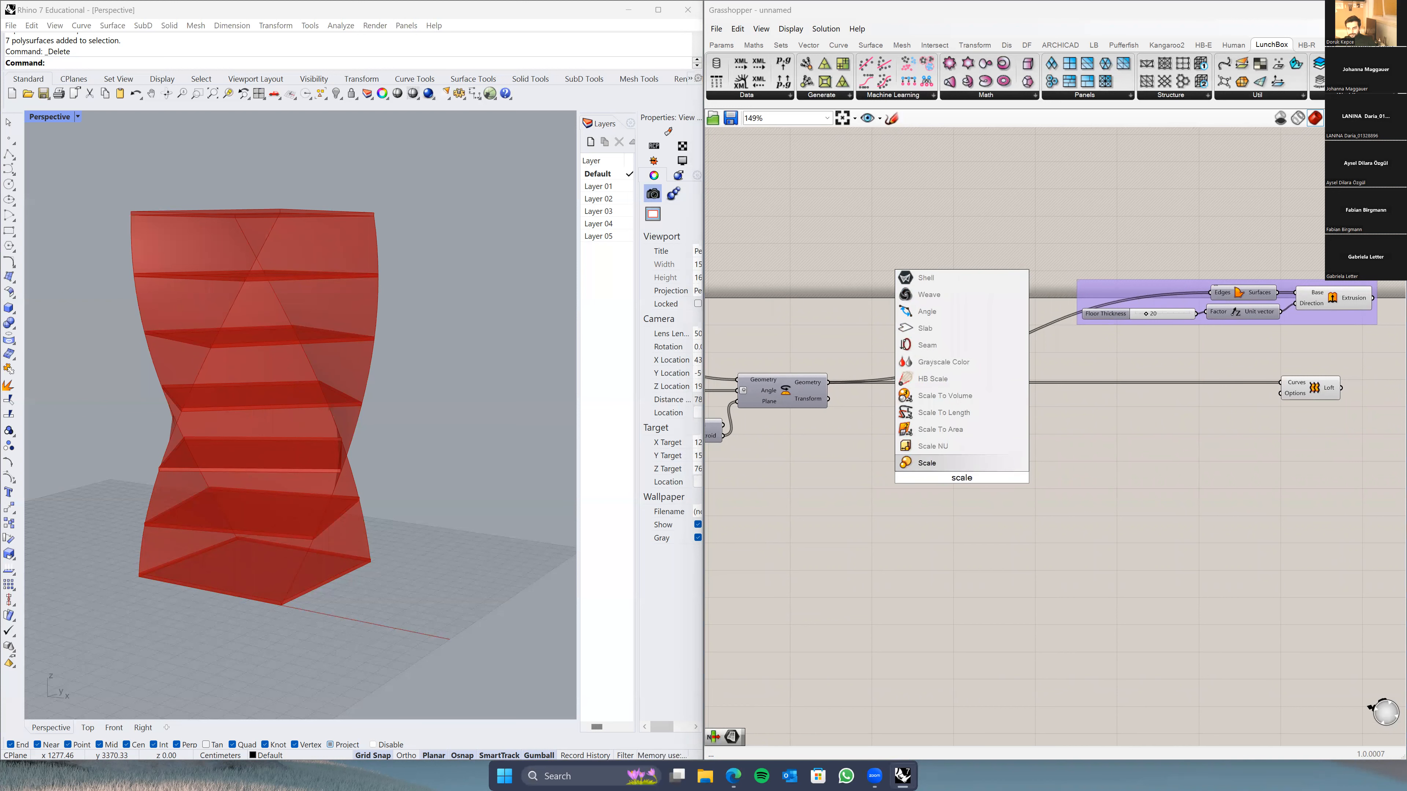
{"action": "key", "text": "Return"}
{"action": "left_click", "coordinate": [962, 481]}
{"action": "scroll", "coordinate": [950, 479], "scroll_direction": "up", "scroll_amount": 2}
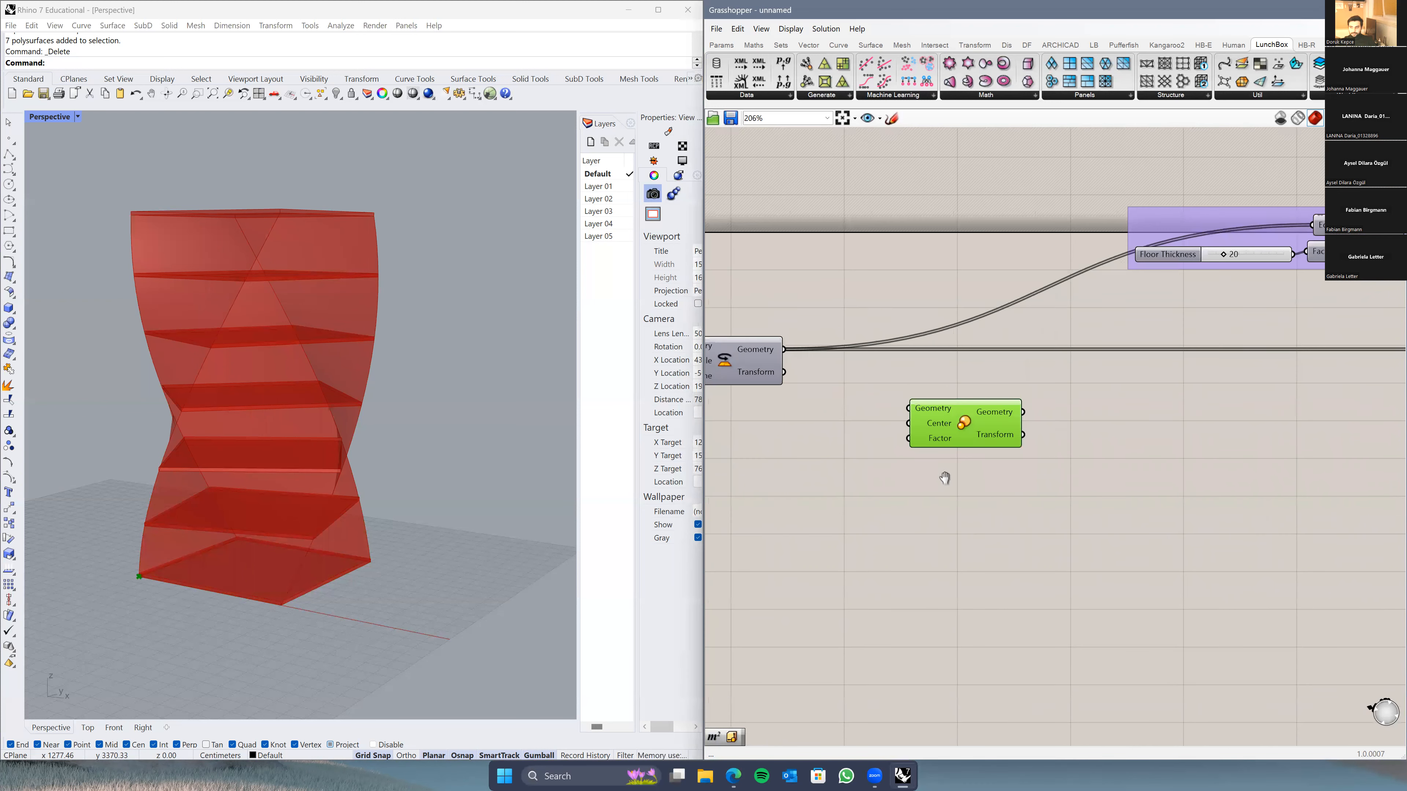
{"action": "right_click_drag", "start_coordinate": [942, 477], "coordinate": [1070, 527]}
{"action": "left_click", "coordinate": [1070, 527]}
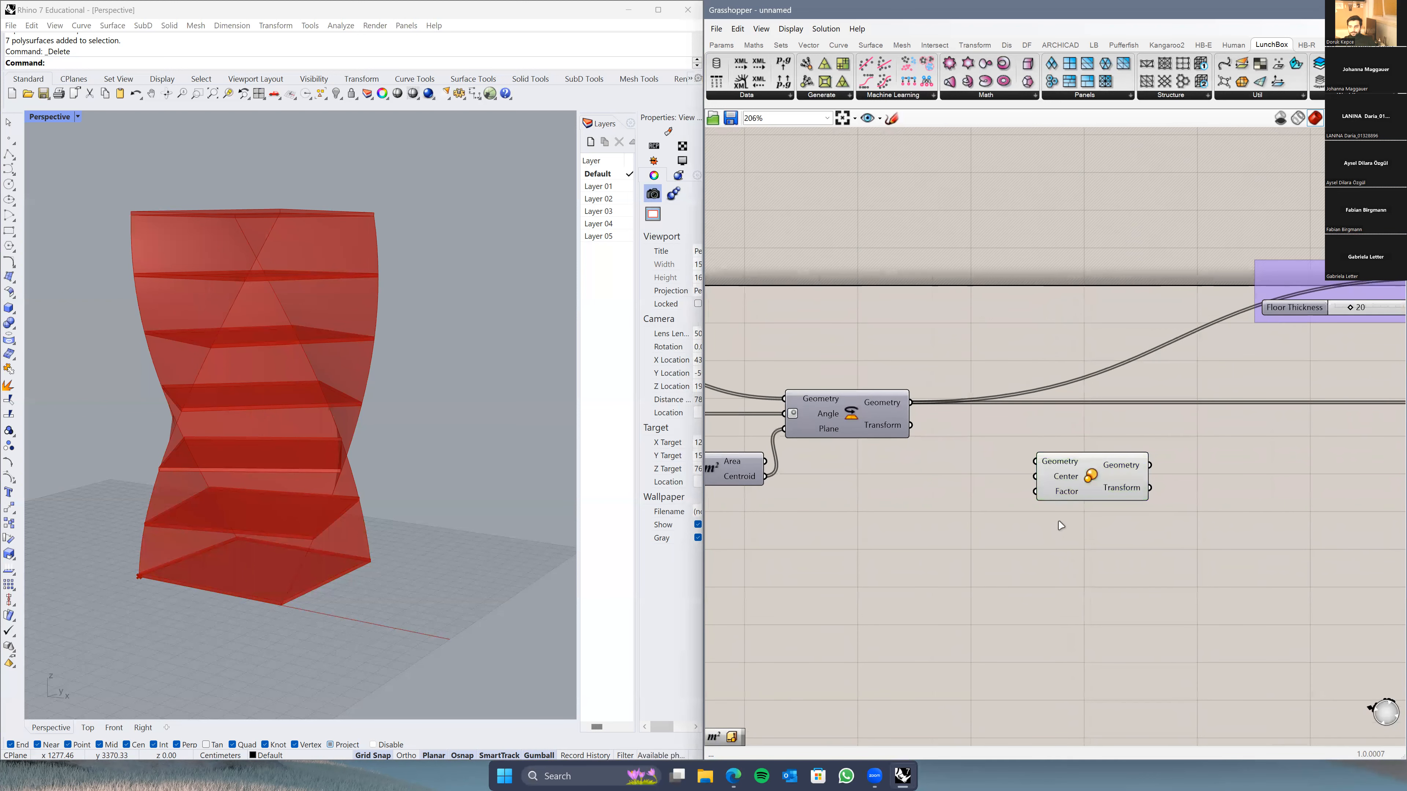
Step: Wire Rotate's rotated floor geometry into Scale's Geometry input
{"action": "left_click", "coordinate": [1090, 487], "text": "ctrl+alt"}
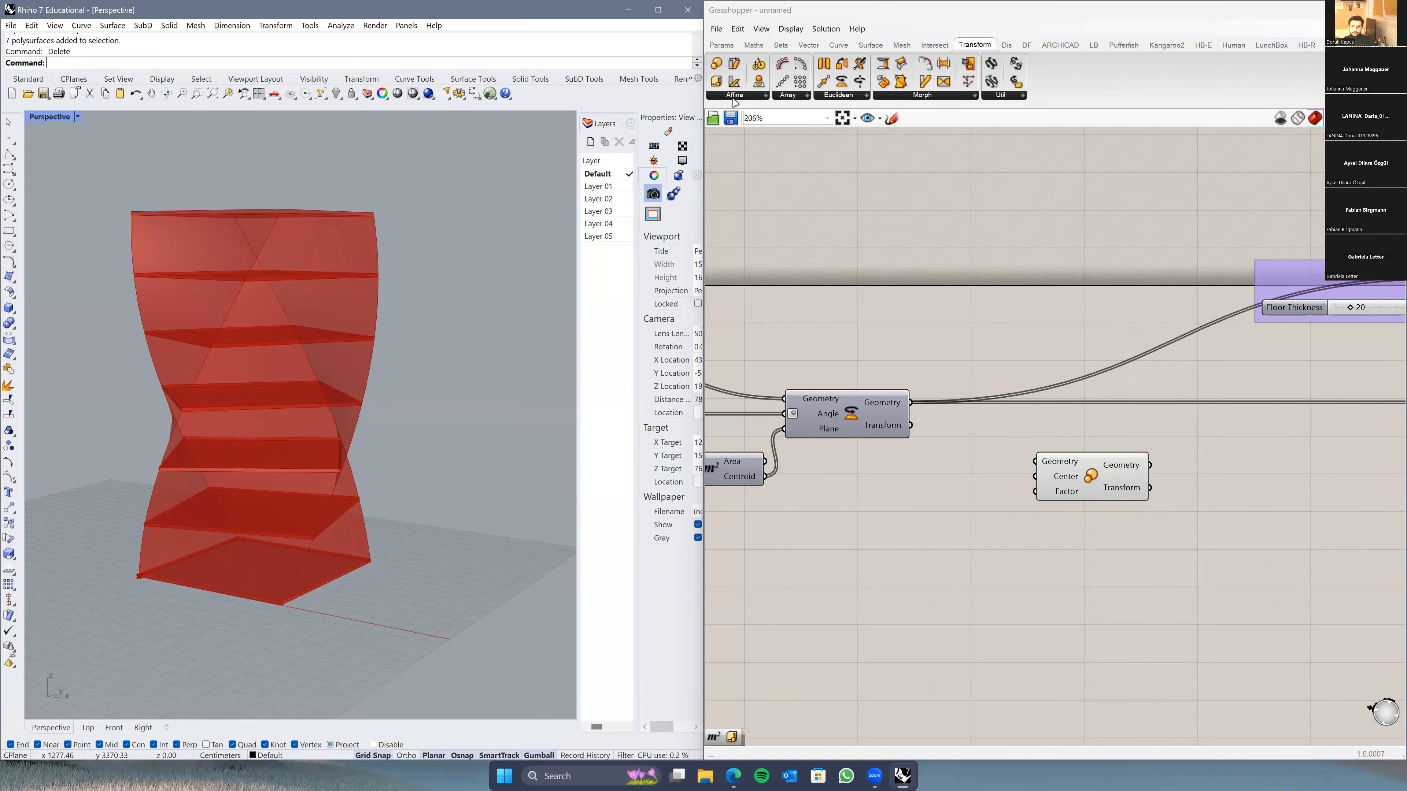
{"action": "left_click", "coordinate": [734, 98]}
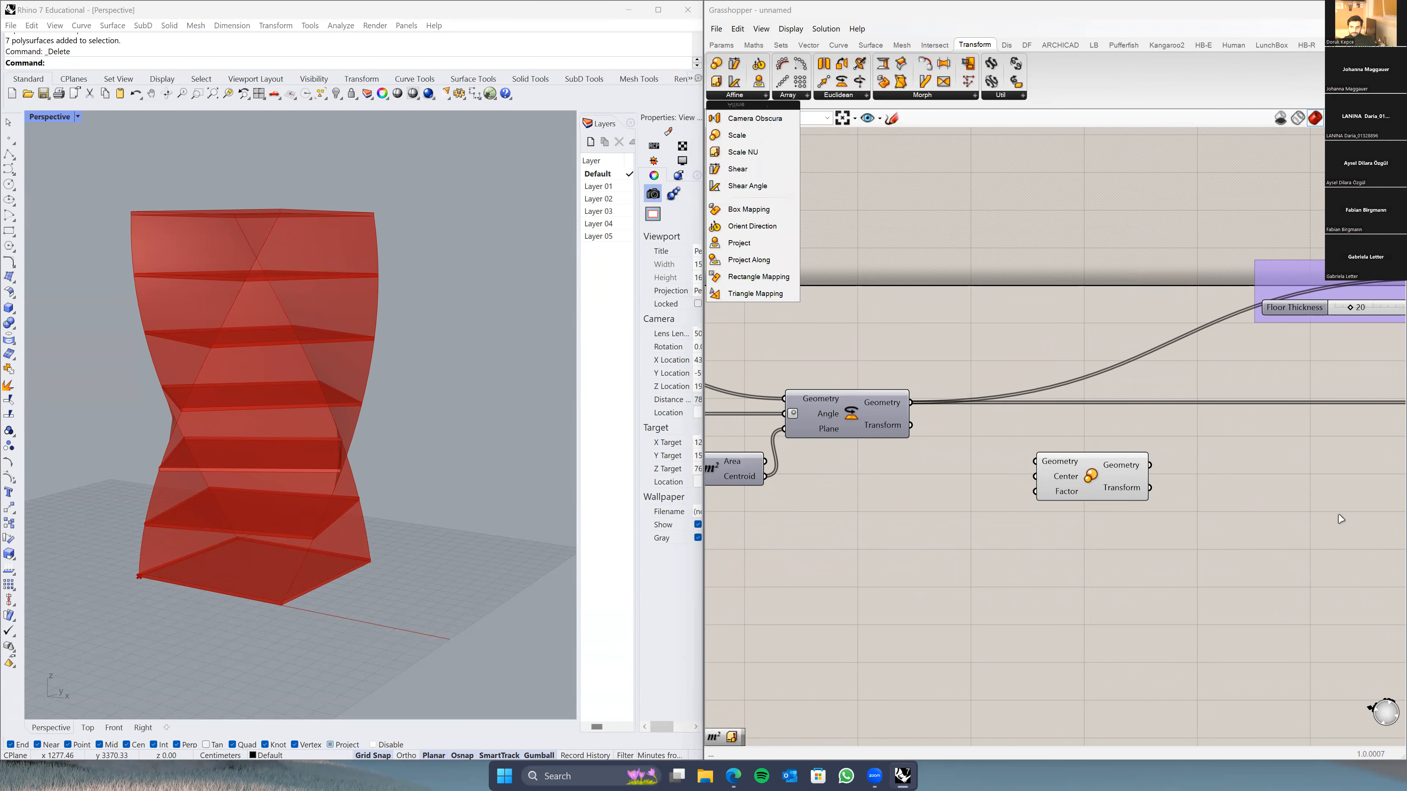
{"action": "left_click", "coordinate": [1036, 477]}
{"action": "scroll", "coordinate": [920, 458], "scroll_direction": "up", "scroll_amount": 2}
{"action": "left_click_drag", "start_coordinate": [897, 379], "coordinate": [1073, 461]}
Step: Connect Area's Centroid output to Scale's Center input
{"action": "scroll", "coordinate": [1041, 482], "scroll_direction": "down", "scroll_amount": 2}
{"action": "mouse_move", "coordinate": [338, 503]}
{"action": "right_mouse_down"}
{"action": "mouse_move", "coordinate": [292, 540]}
{"action": "mouse_move", "coordinate": [317, 554]}
{"action": "mouse_move", "coordinate": [343, 490]}
{"action": "right_mouse_up"}
{"action": "right_click_drag", "start_coordinate": [866, 518], "coordinate": [989, 484]}
{"action": "left_click_drag", "start_coordinate": [954, 428], "coordinate": [1226, 426]}
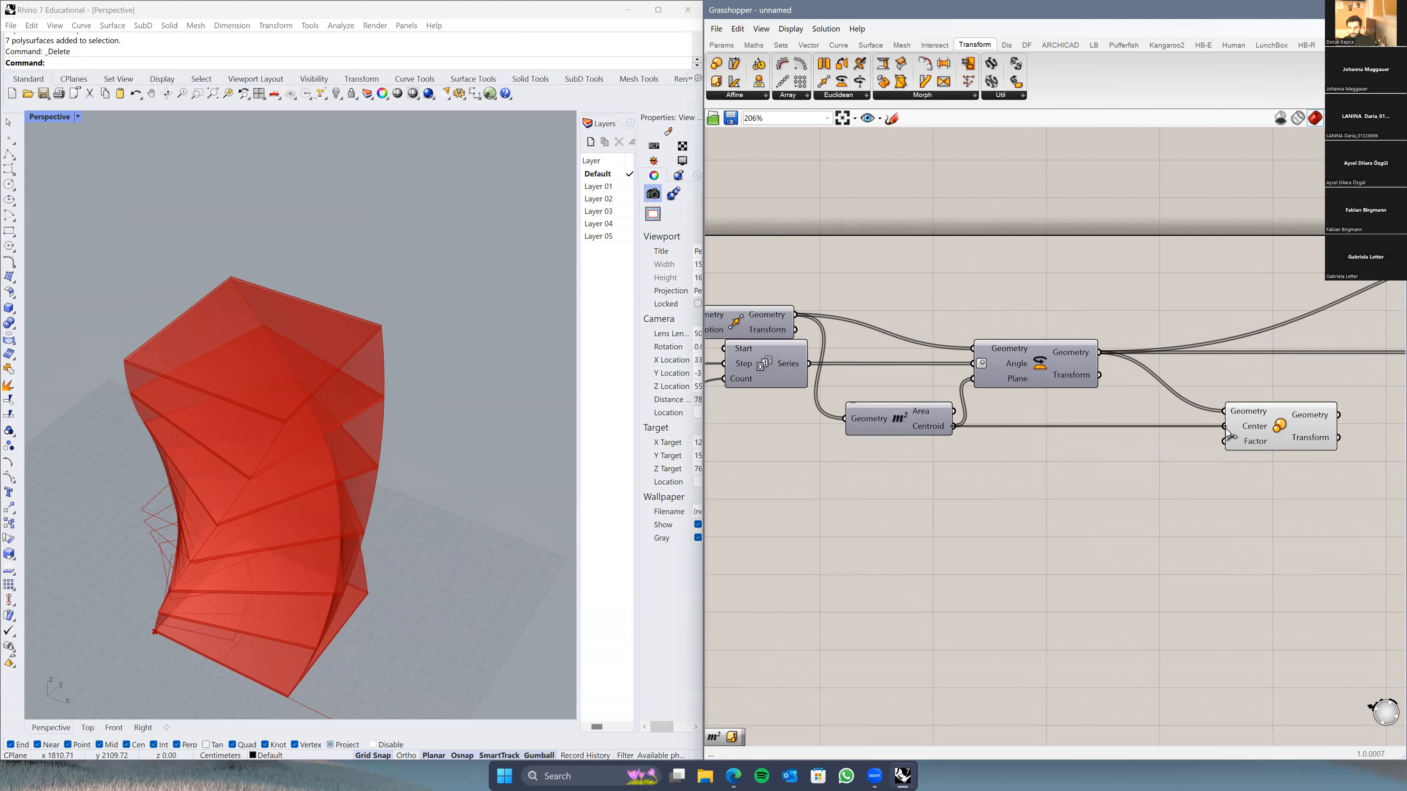
{"action": "right_click_drag", "start_coordinate": [1209, 484], "coordinate": [910, 456]}
{"action": "left_click_drag", "start_coordinate": [1050, 433], "coordinate": [1057, 433]}
{"action": "right_click_drag", "start_coordinate": [1008, 465], "coordinate": [1021, 465]}
{"action": "mouse_move", "coordinate": [1038, 446]}
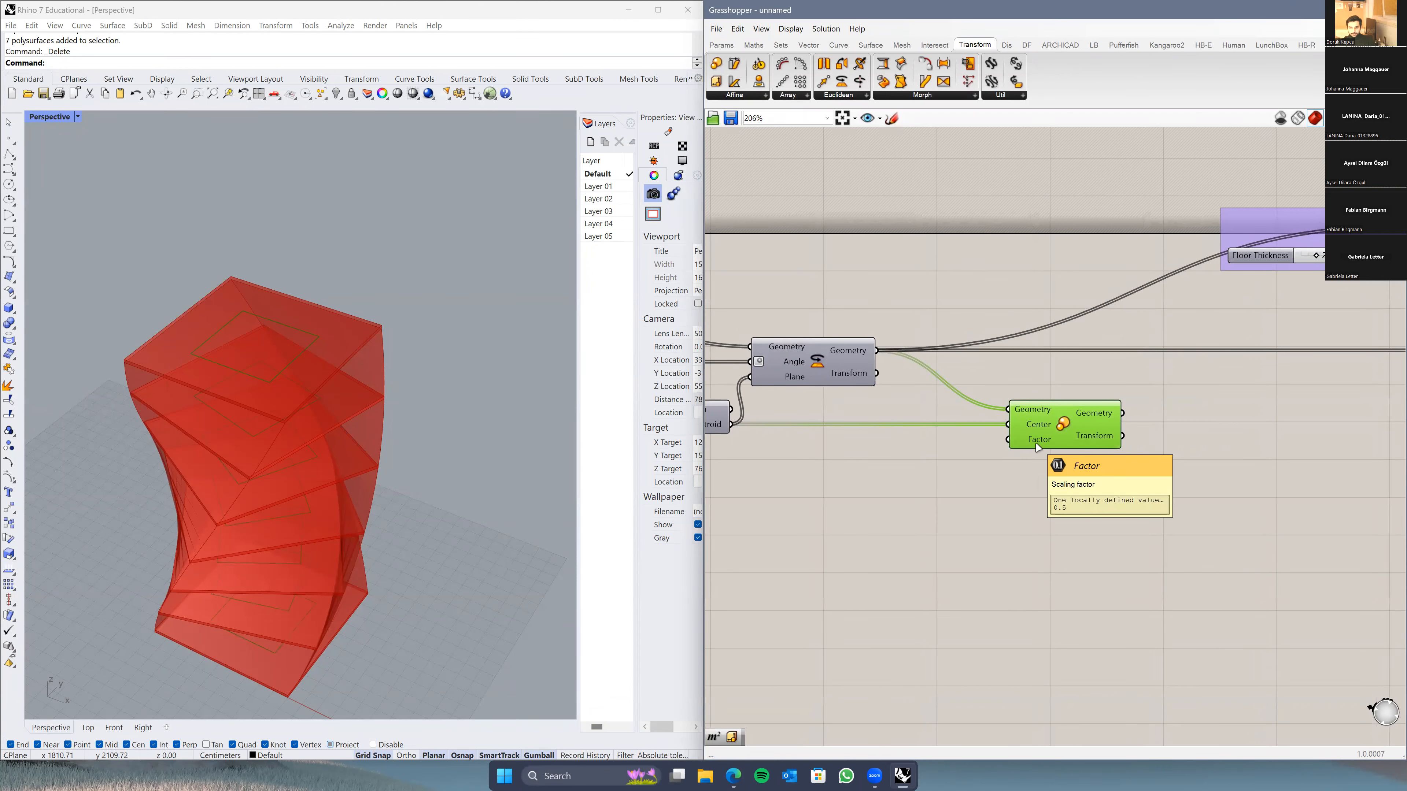
{"action": "right_click_drag", "start_coordinate": [944, 520], "coordinate": [987, 516]}
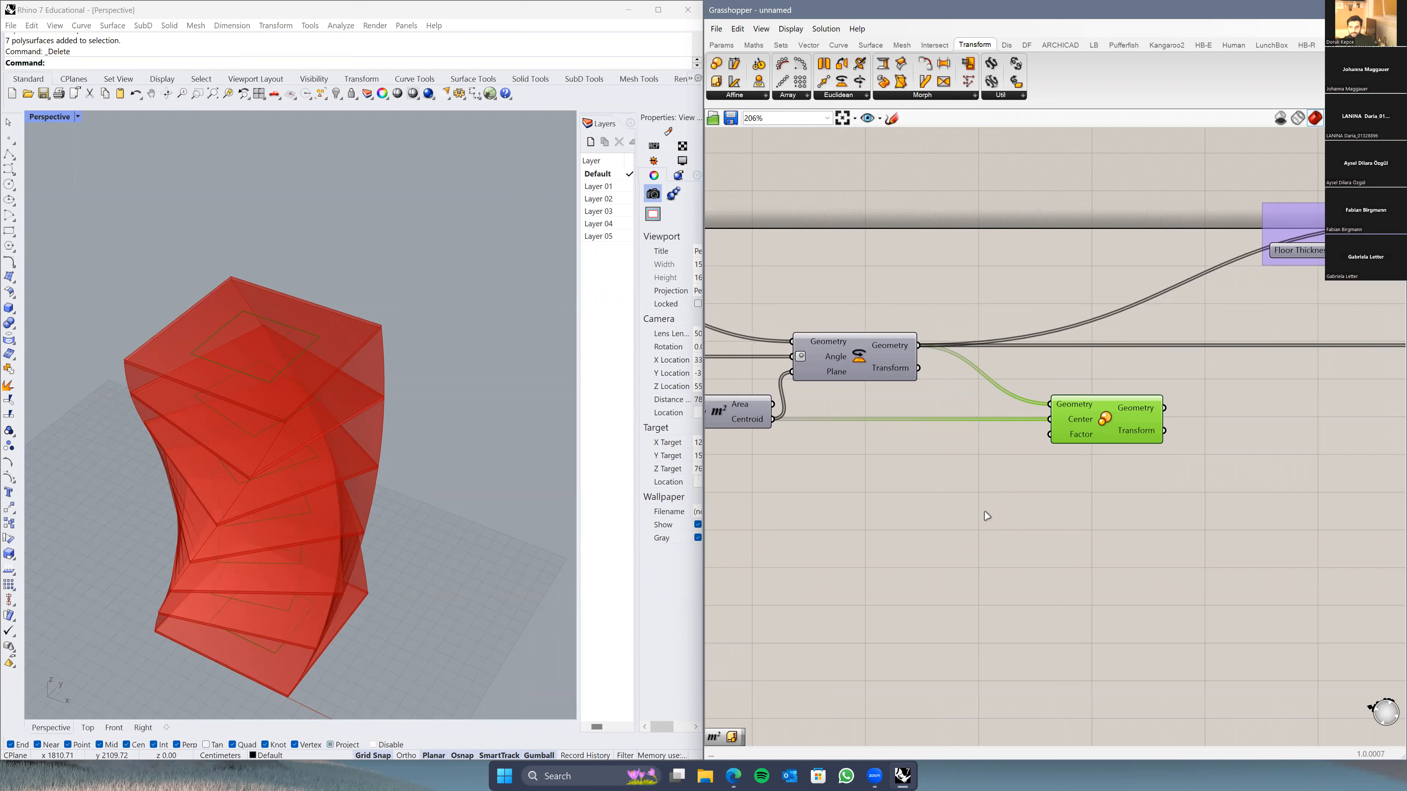
Step: Inspect the half-scaled floors in Rhino's Top and Perspective viewports
{"action": "right_click_drag", "start_coordinate": [336, 437], "coordinate": [332, 471]}
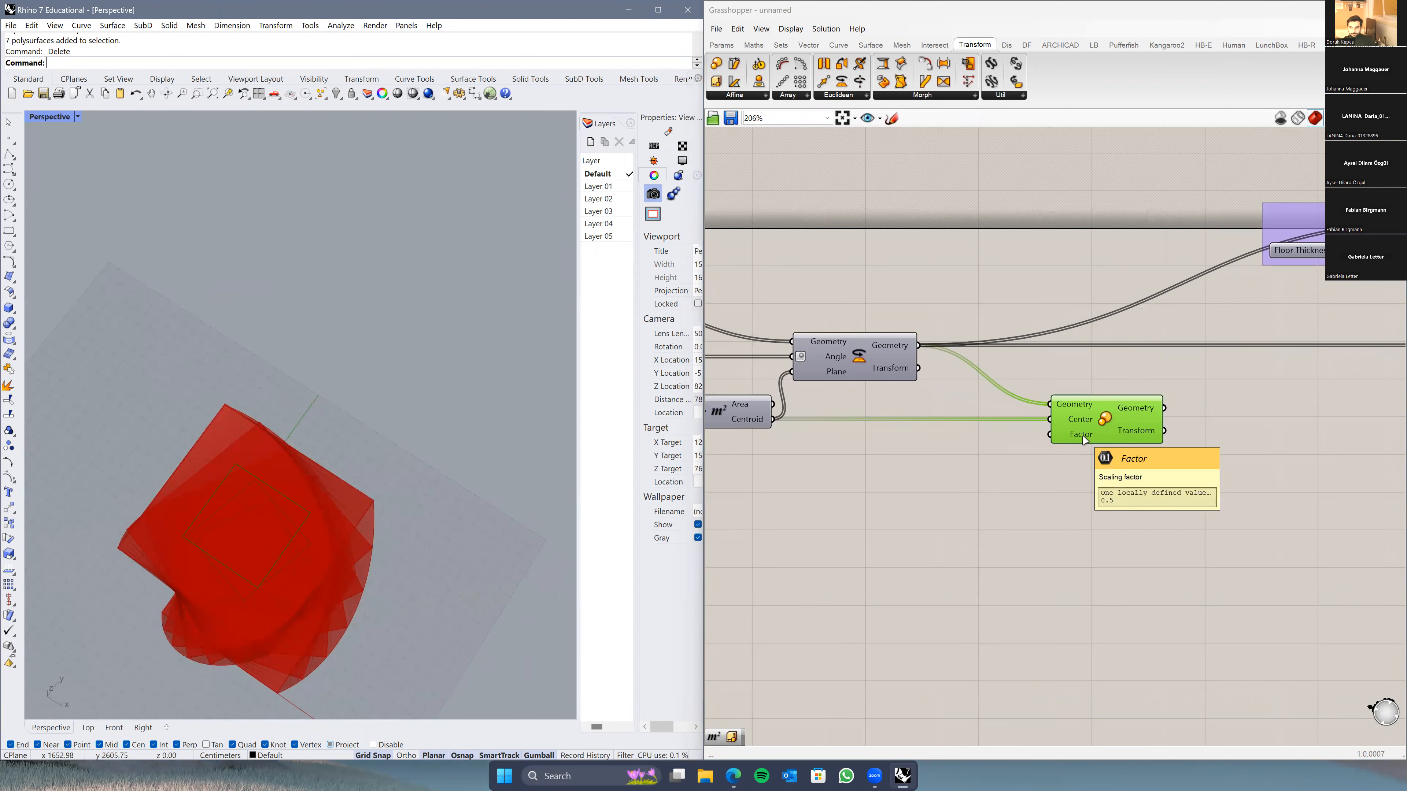
{"action": "left_click", "coordinate": [87, 727]}
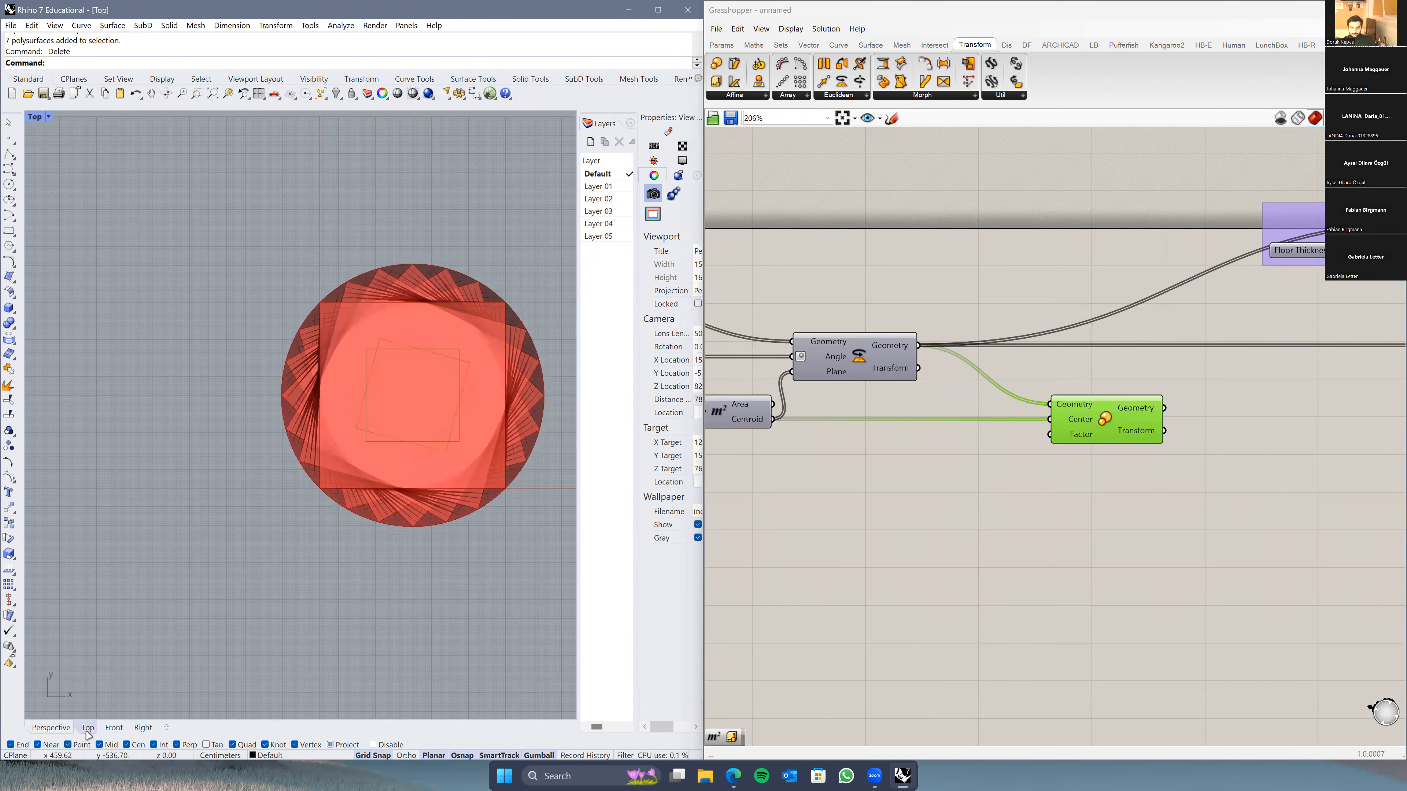
{"action": "scroll", "coordinate": [456, 408], "scroll_direction": "up", "scroll_amount": 3}
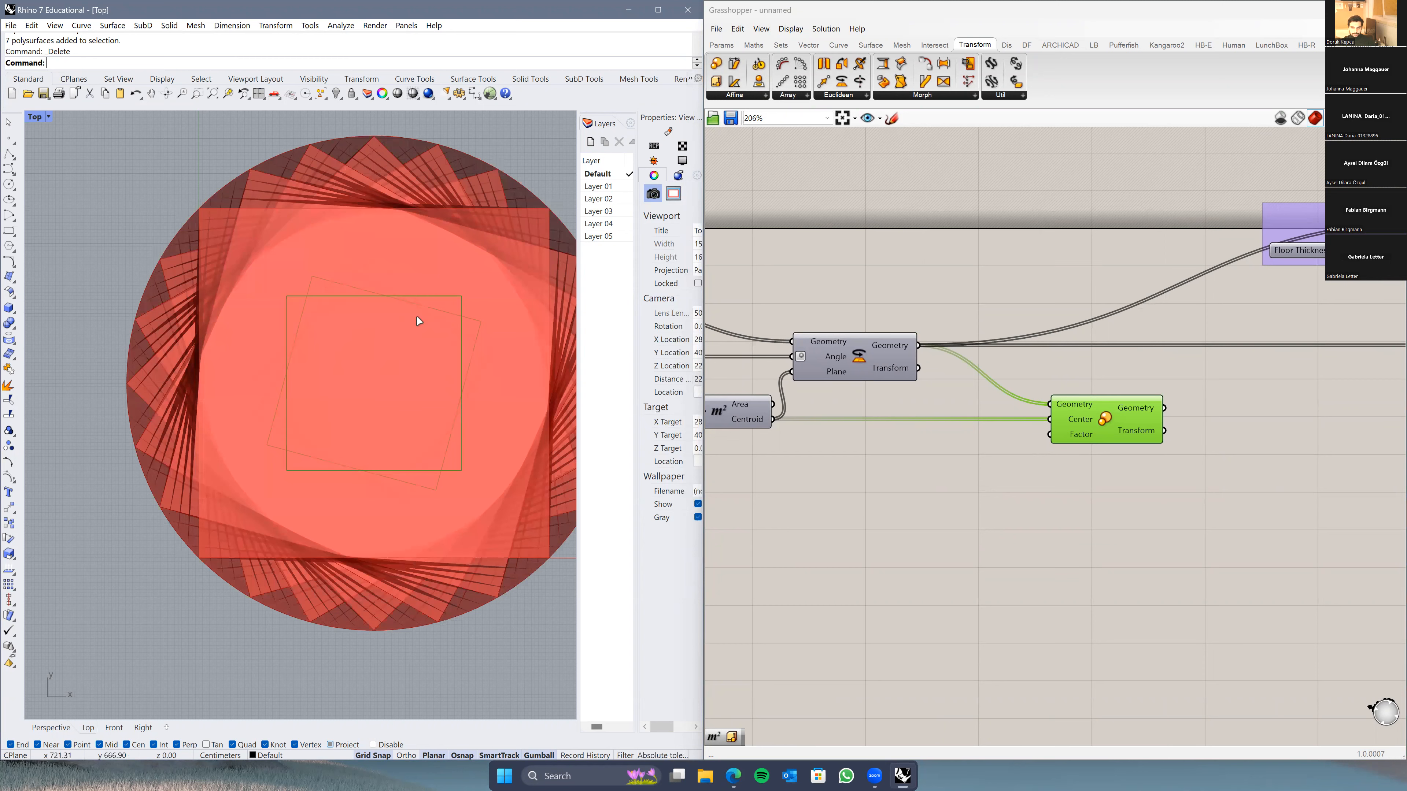
{"action": "scroll", "coordinate": [298, 438], "scroll_direction": "down", "scroll_amount": 3}
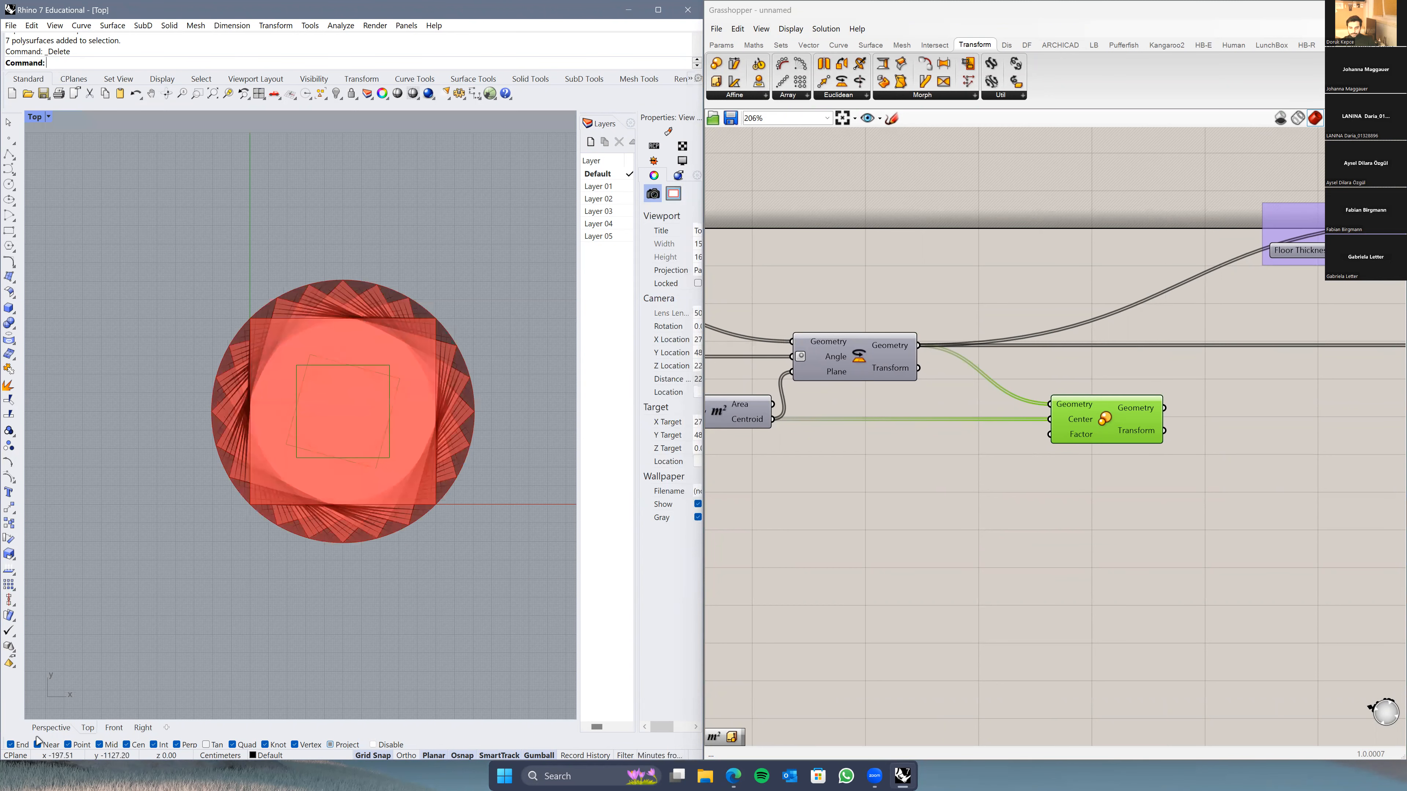
{"action": "left_click", "coordinate": [48, 727]}
{"action": "right_click_drag", "start_coordinate": [244, 581], "coordinate": [288, 545]}
{"action": "scroll", "coordinate": [268, 525], "scroll_direction": "down", "scroll_amount": 4}
Step: Create a Number Slider by entering 1<1.25 in the canvas search
{"action": "double_click", "coordinate": [932, 490]}
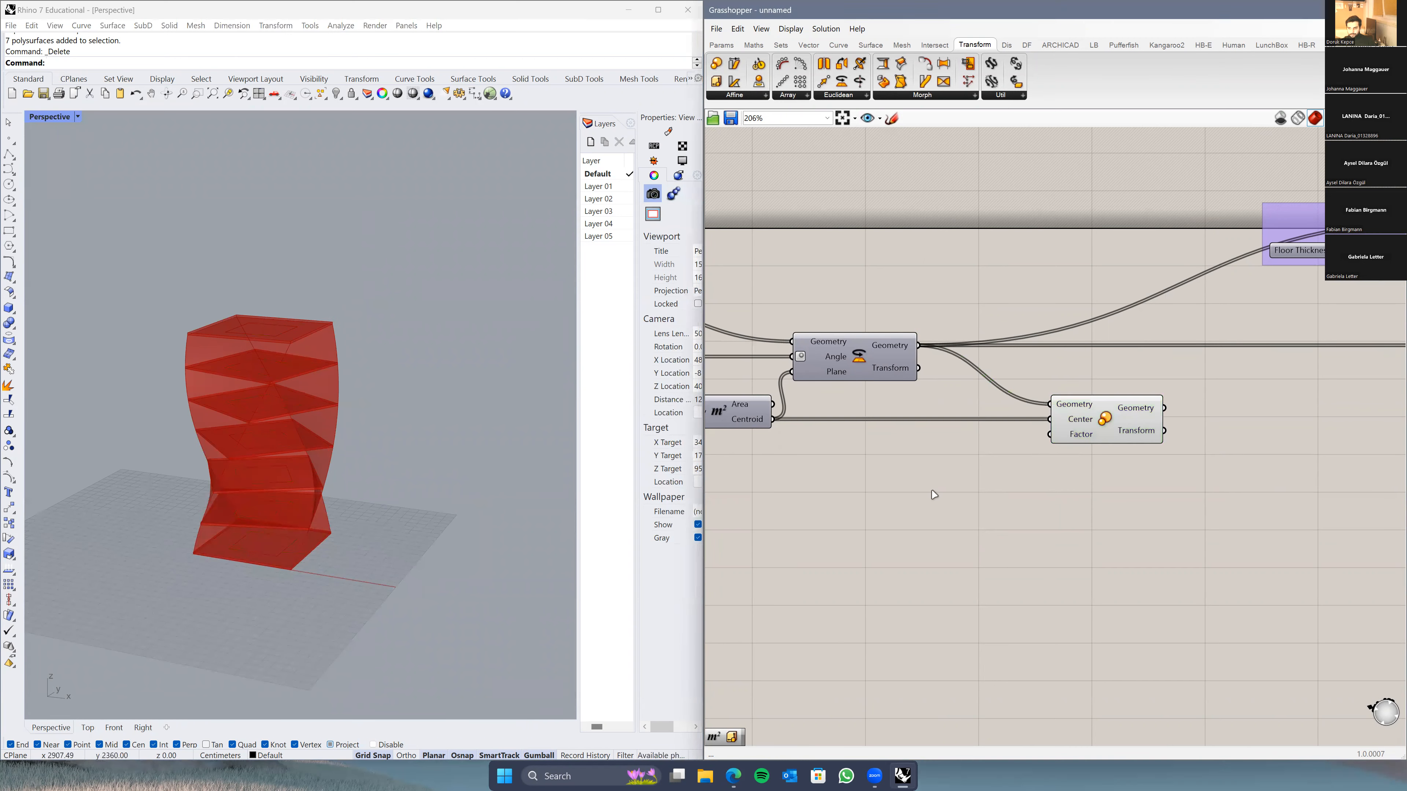
{"action": "type", "text": "1<1"}
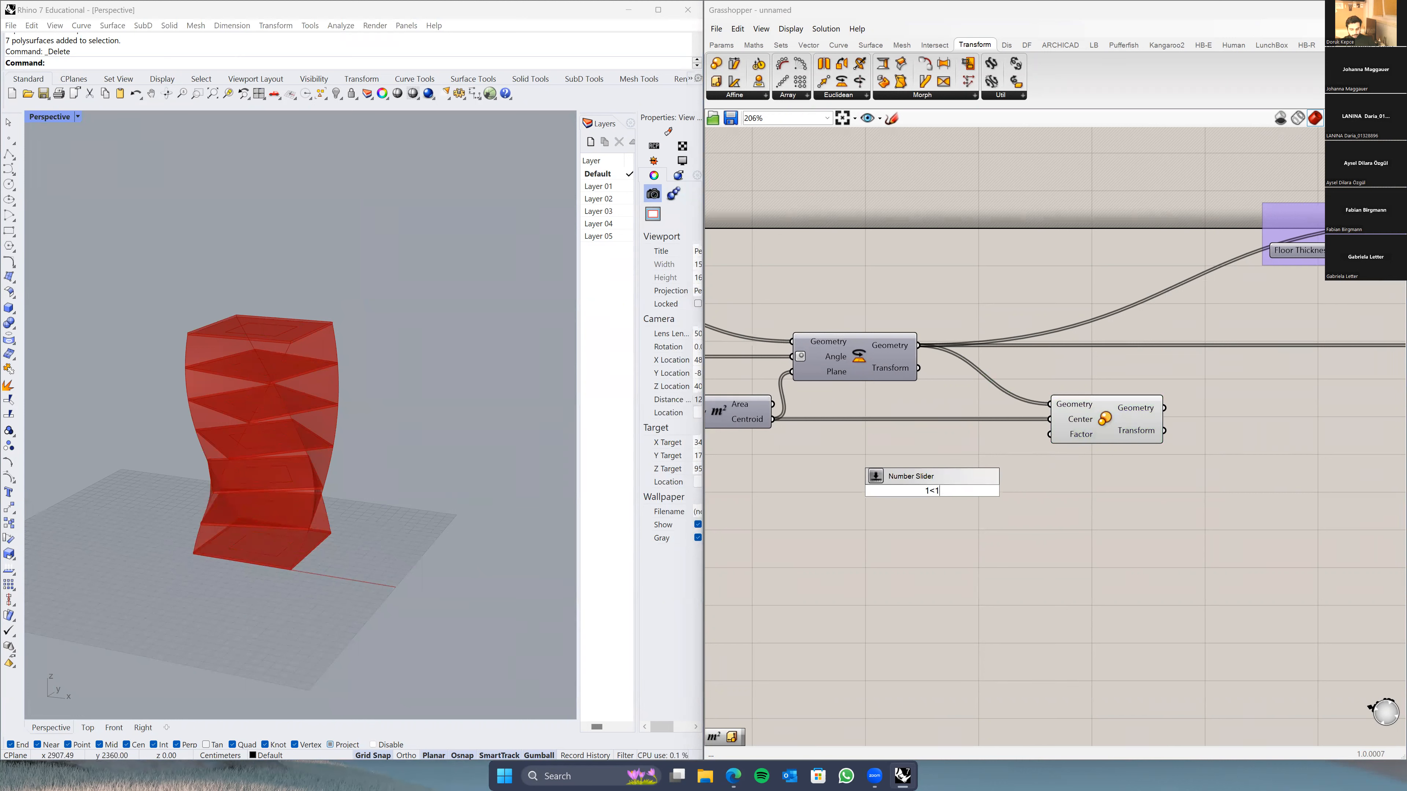
{"action": "type", "text": ".25"}
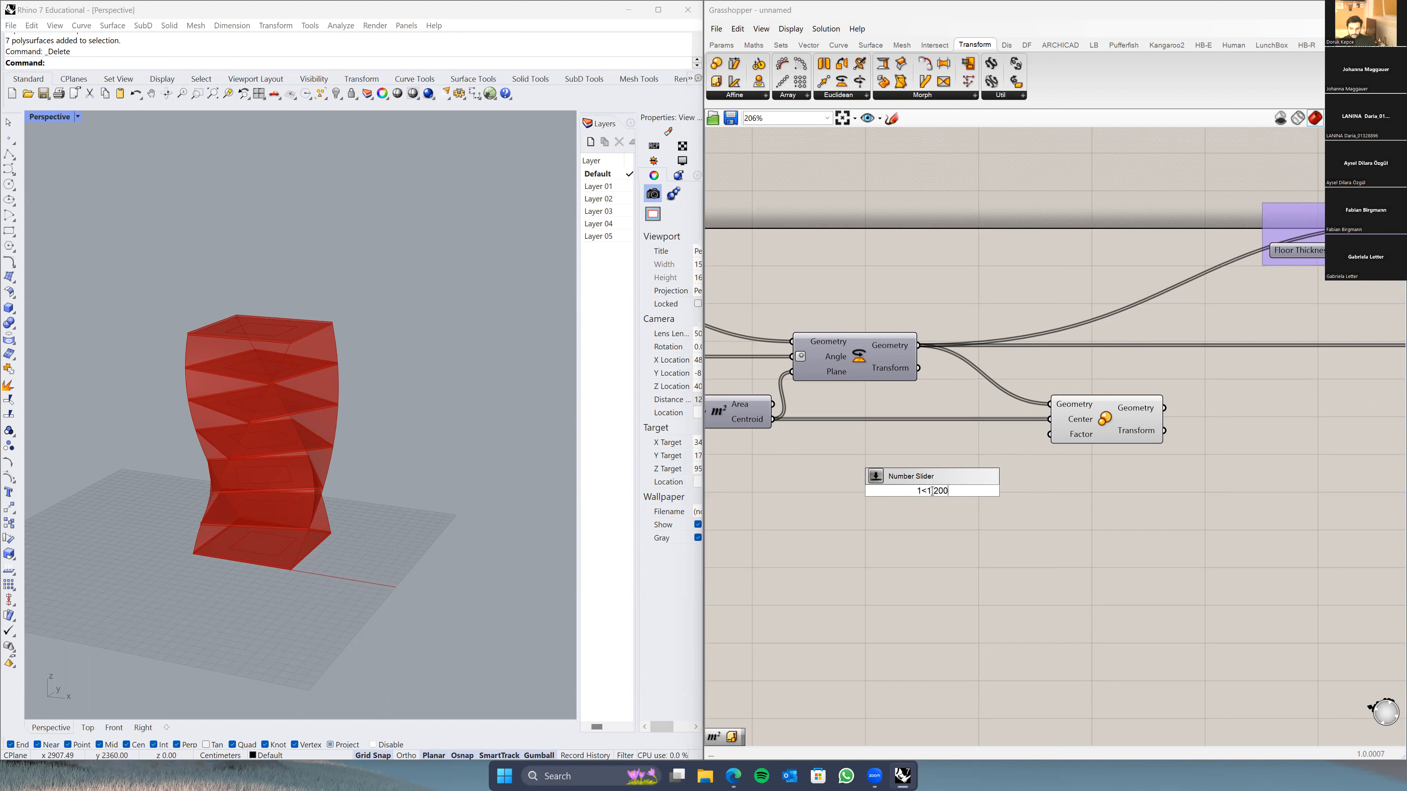
Step: Finish the Number Slider with a 1 to 2 domain and place it below Area
{"action": "type", "text": "<2"}
{"action": "left_click", "coordinate": [986, 581]}
{"action": "left_click_drag", "start_coordinate": [888, 497], "coordinate": [822, 519]}
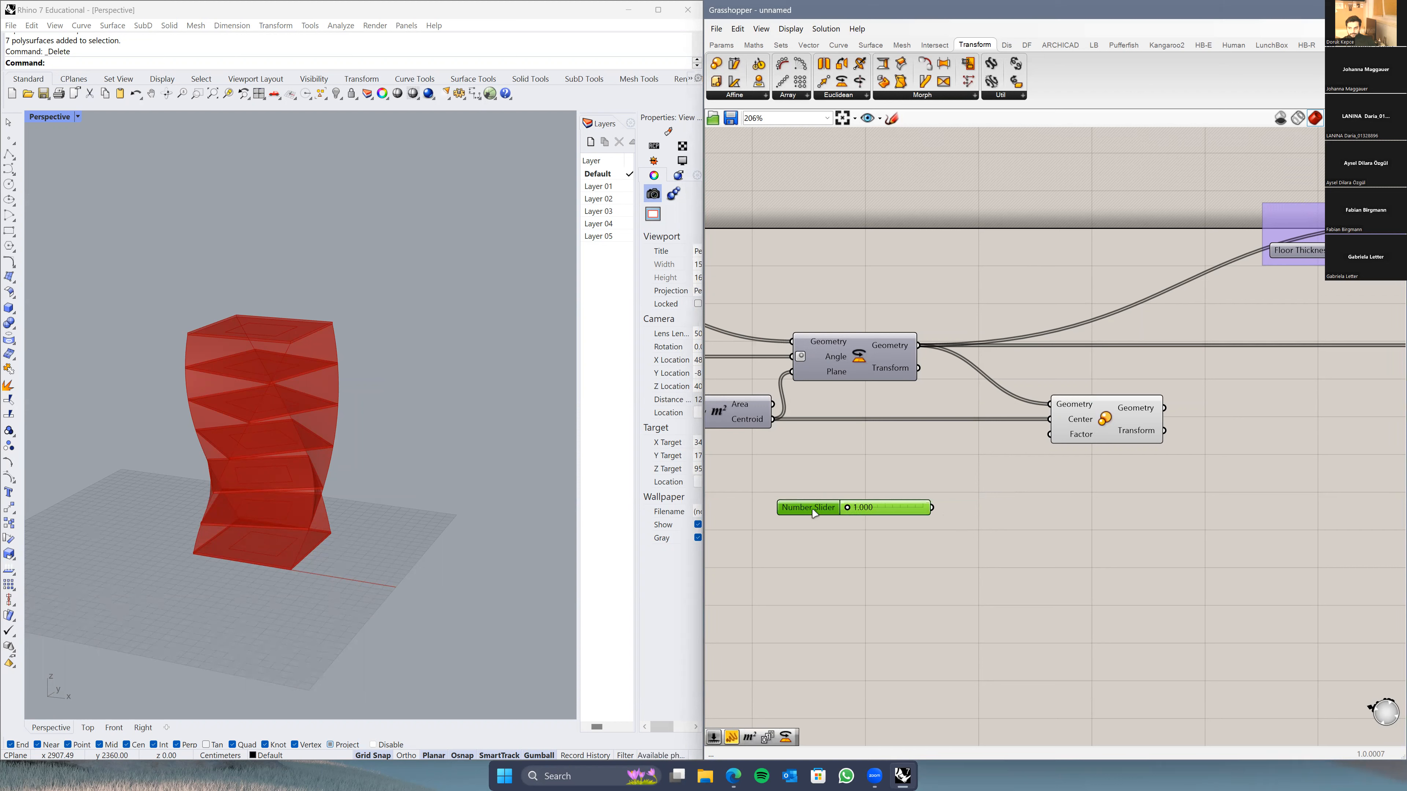
{"action": "left_click_drag", "start_coordinate": [806, 513], "coordinate": [794, 503]}
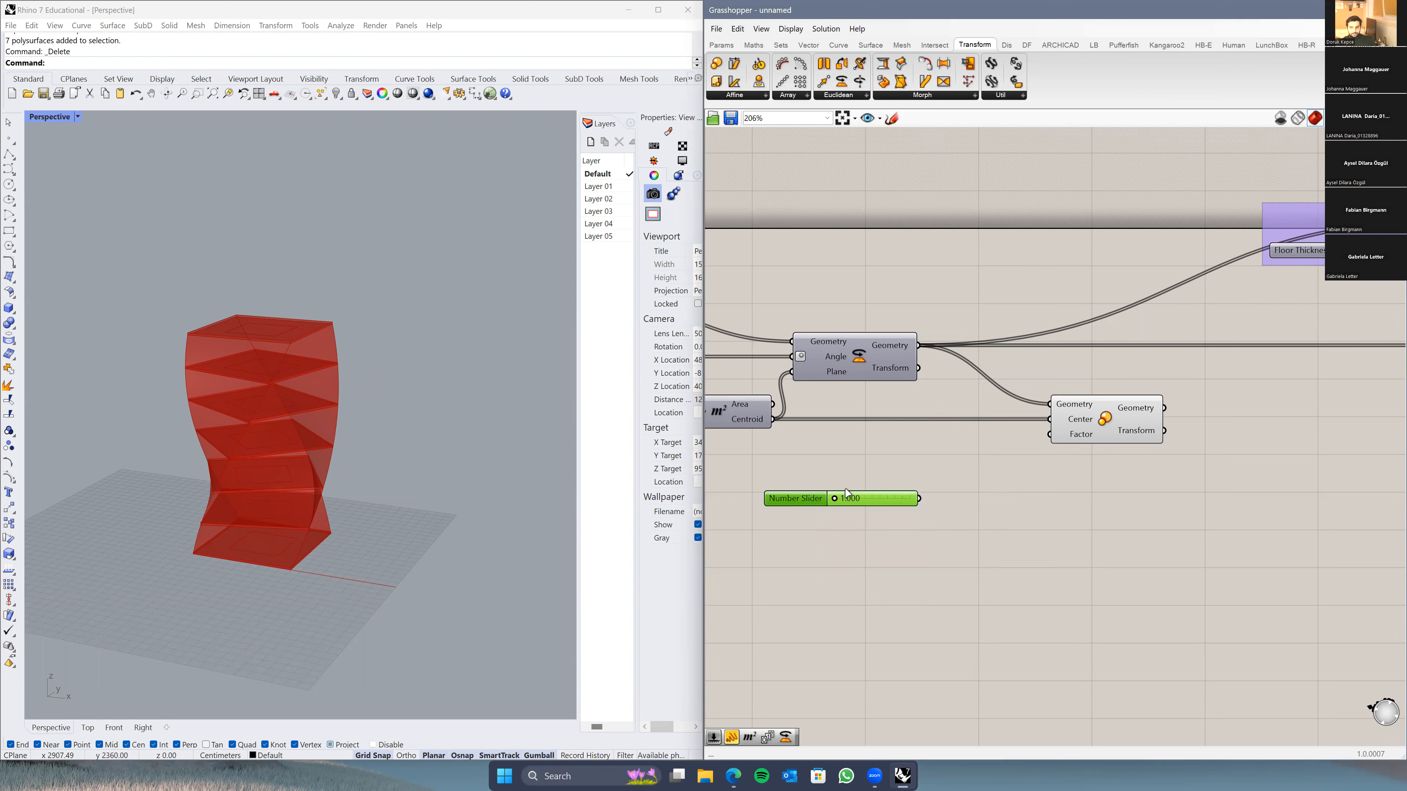
Step: Adjust the slider's decimal digits in its settings and move it further left
{"action": "double_click", "coordinate": [778, 499]}
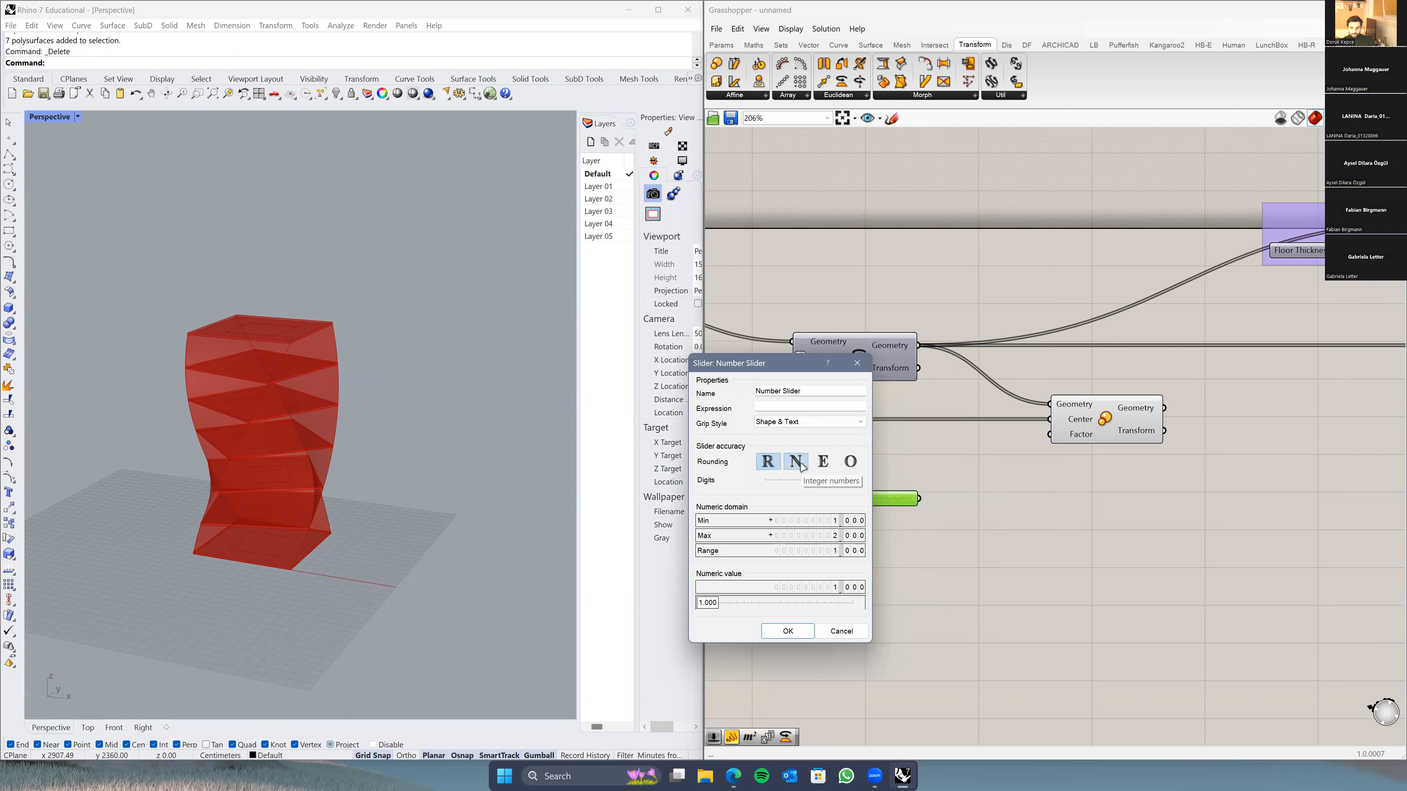
{"action": "mouse_move", "coordinate": [806, 481]}
{"action": "left_mouse_down"}
{"action": "mouse_move", "coordinate": [795, 484]}
{"action": "mouse_move", "coordinate": [809, 483]}
{"action": "left_mouse_up"}
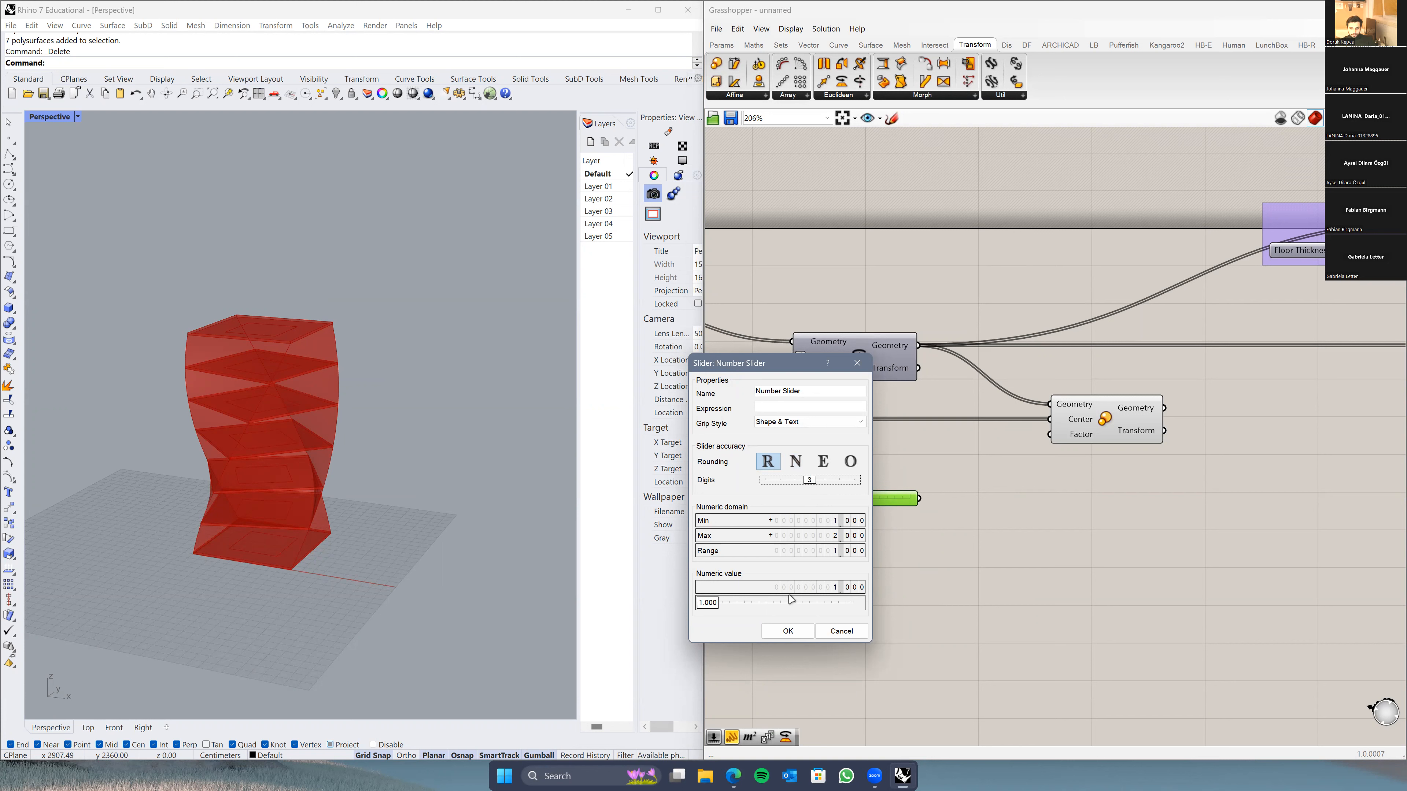
{"action": "left_click", "coordinate": [782, 633]}
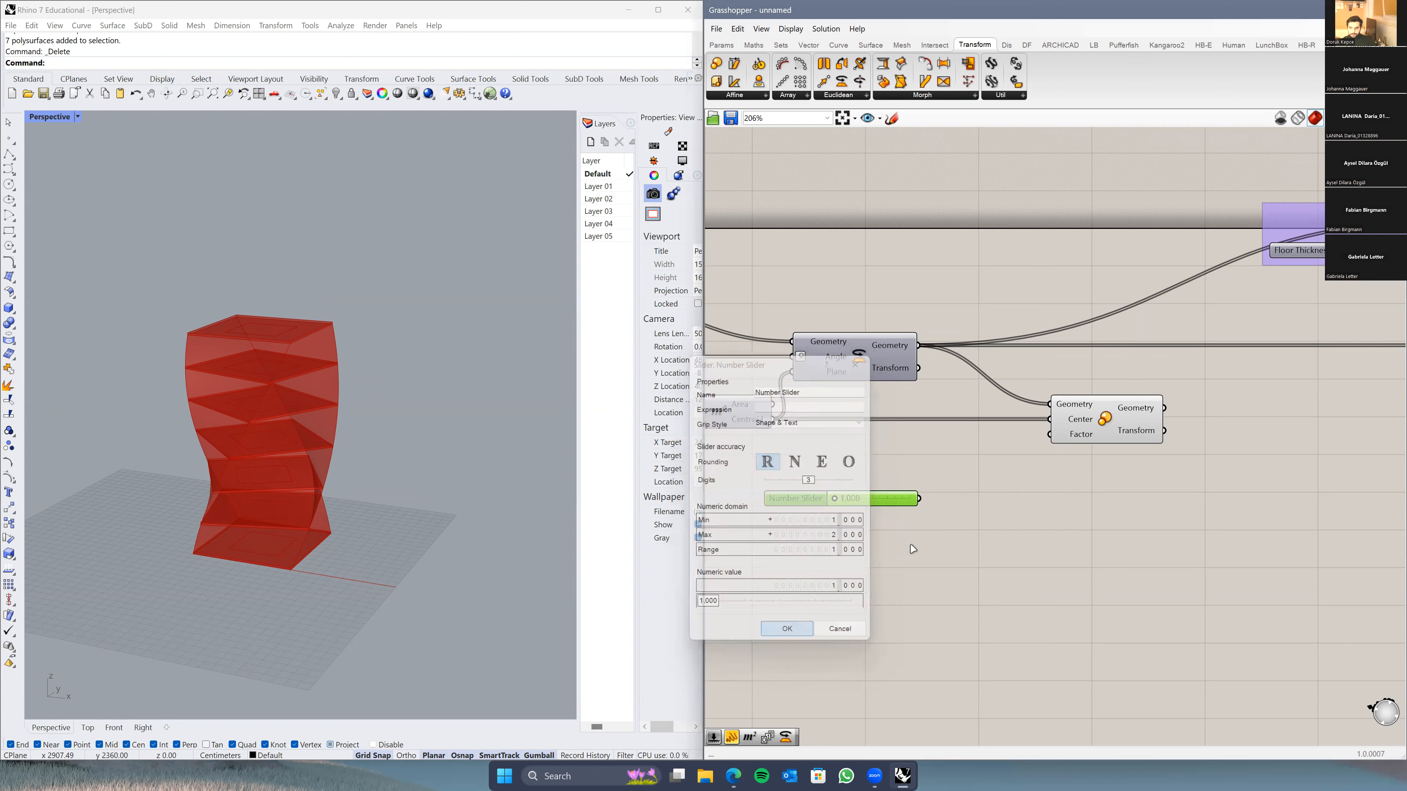
{"action": "scroll", "coordinate": [897, 472], "scroll_direction": "up", "scroll_amount": 4}
{"action": "left_click_drag", "start_coordinate": [875, 475], "coordinate": [799, 488]}
{"action": "right_click_drag", "start_coordinate": [855, 496], "coordinate": [960, 498]}
{"action": "scroll", "coordinate": [961, 497], "scroll_direction": "down", "scroll_amount": 1}
{"action": "left_click_drag", "start_coordinate": [912, 476], "coordinate": [891, 471]}
Step: Add a Series component to the canvas next to the floor inputs
{"action": "right_click_drag", "start_coordinate": [1000, 512], "coordinate": [936, 509]}
{"action": "double_click", "coordinate": [1106, 511]}
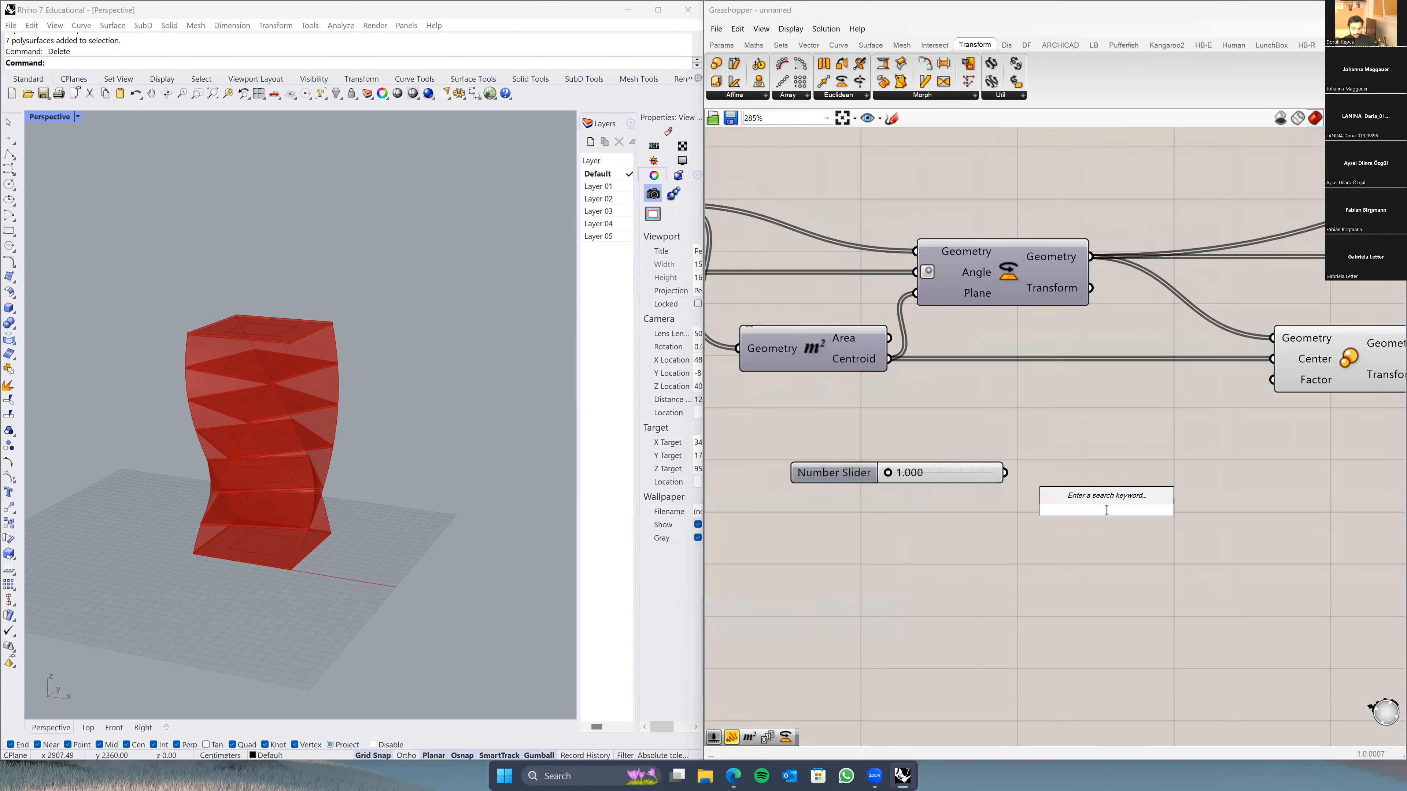
{"action": "type", "text": "series"}
{"action": "key", "text": "Return"}
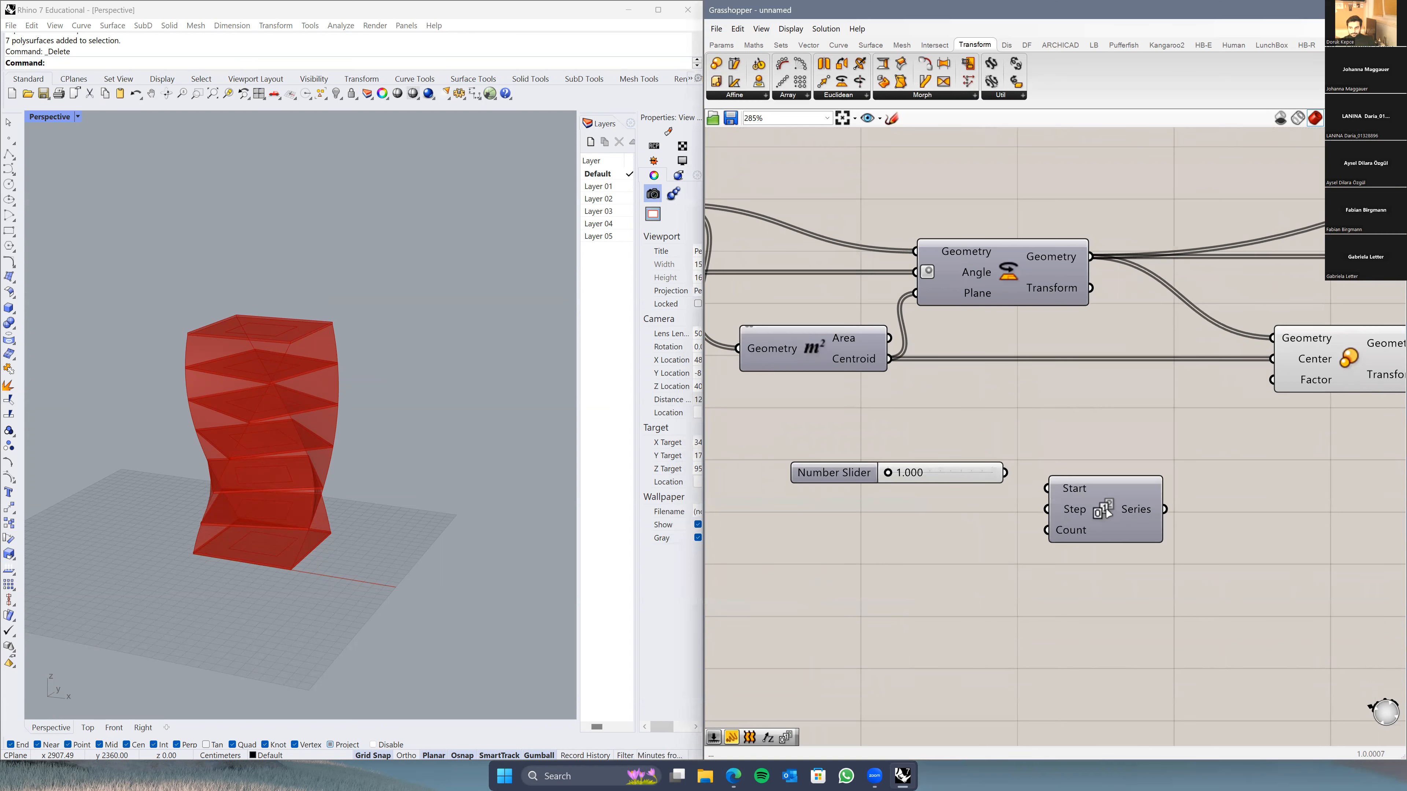
{"action": "mouse_move", "coordinate": [1113, 476]}
{"action": "left_mouse_down"}
{"action": "mouse_move", "coordinate": [1120, 458]}
{"action": "mouse_move", "coordinate": [1125, 499]}
{"action": "left_mouse_up"}
{"action": "scroll", "coordinate": [1102, 509], "scroll_direction": "down", "scroll_amount": 3}
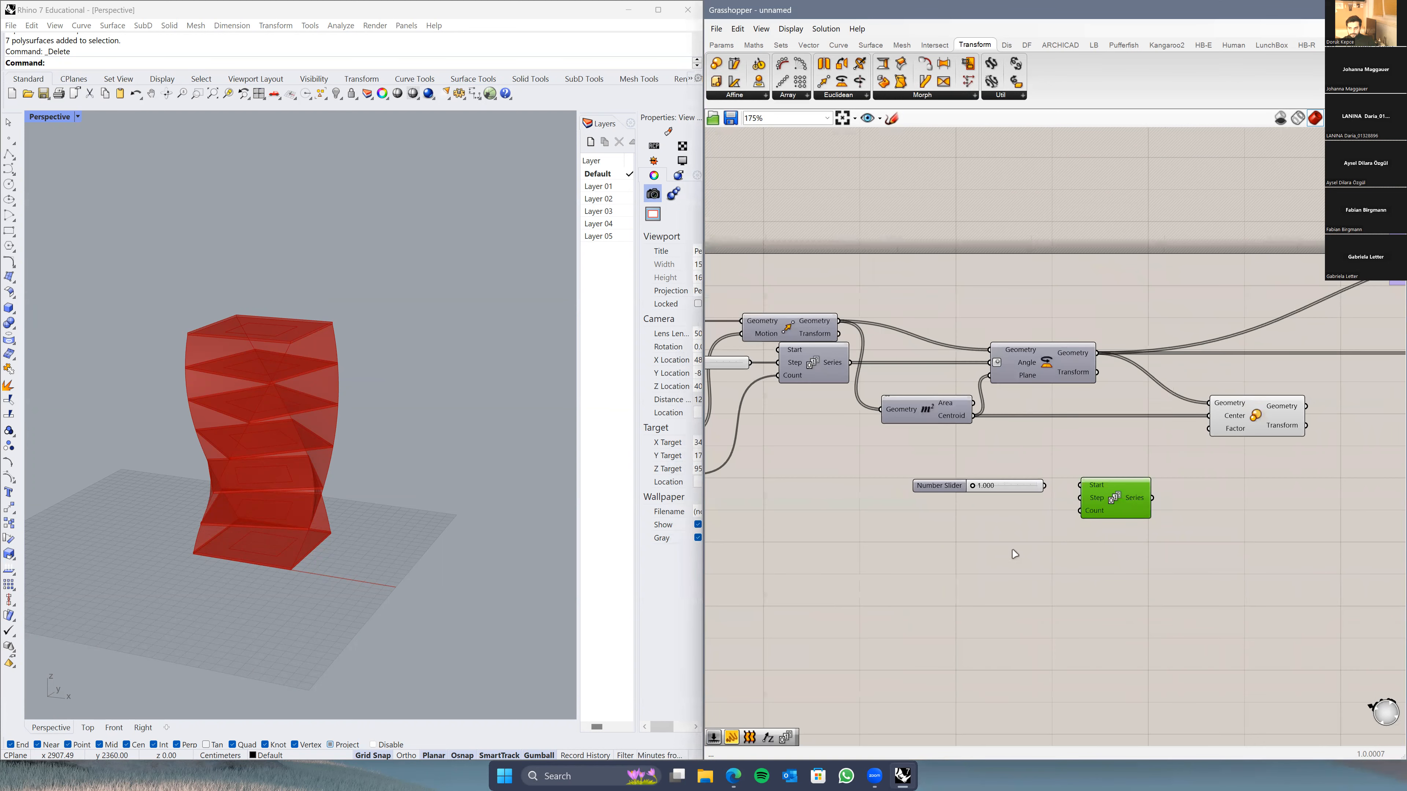
{"action": "scroll", "coordinate": [1024, 547], "scroll_direction": "down", "scroll_amount": 2}
{"action": "right_click_drag", "start_coordinate": [944, 547], "coordinate": [1160, 534]}
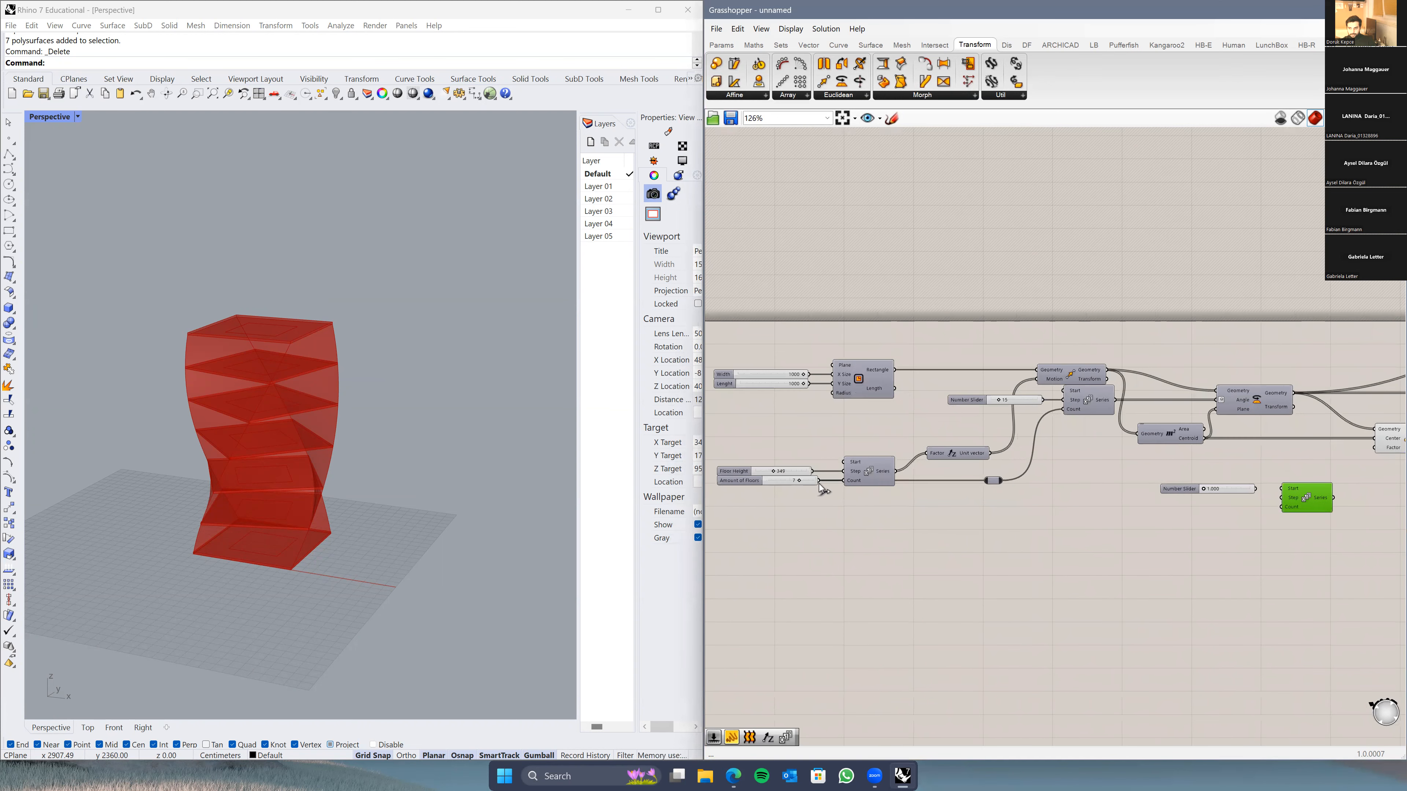
Step: Wire the Amount of Floors value into the Series Count input
{"action": "left_click_drag", "start_coordinate": [819, 484], "coordinate": [1119, 557]}
{"action": "left_click_drag", "start_coordinate": [1011, 482], "coordinate": [1285, 516]}
{"action": "scroll", "coordinate": [1113, 516], "scroll_direction": "up", "scroll_amount": 5}
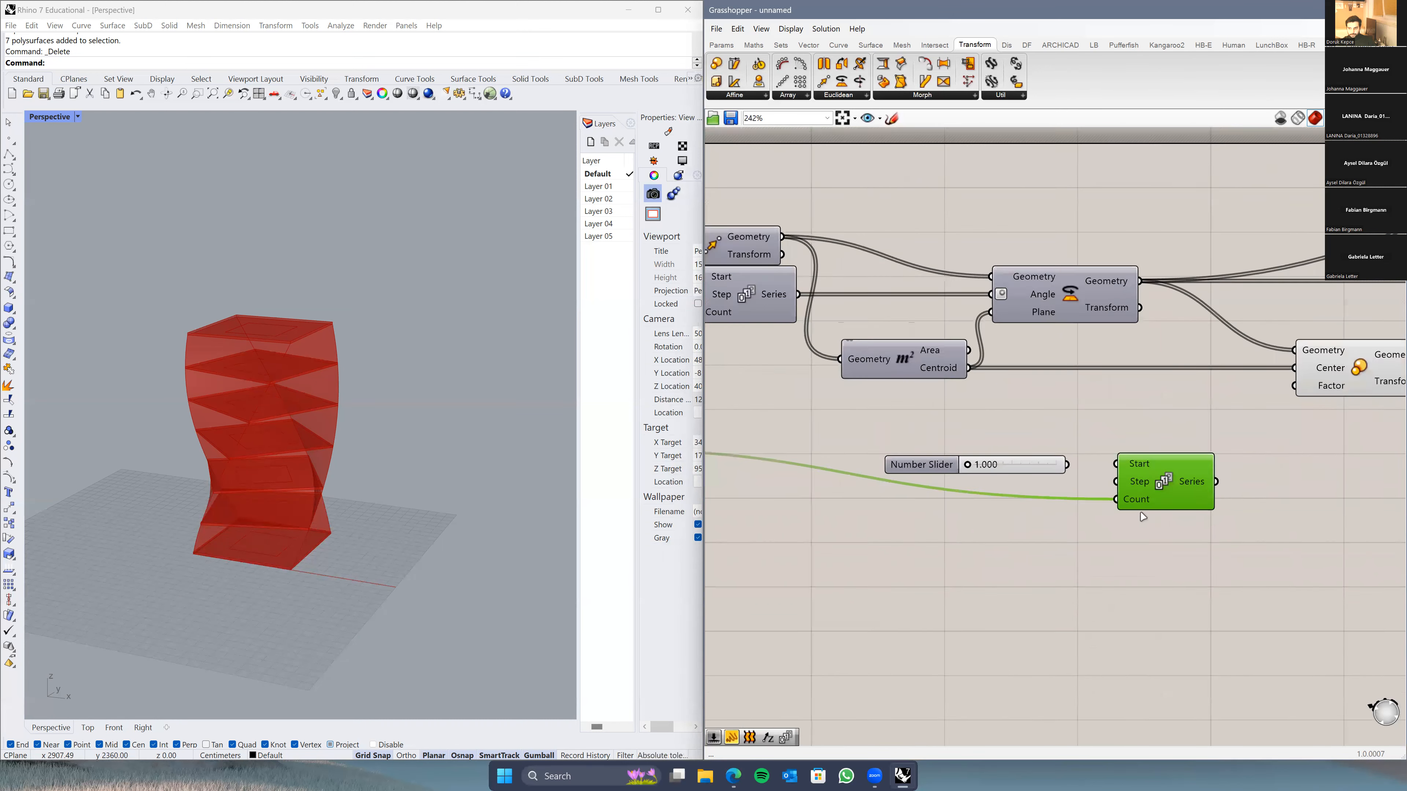
{"action": "scroll", "coordinate": [1044, 486], "scroll_direction": "up", "scroll_amount": 3}
{"action": "scroll", "coordinate": [1020, 507], "scroll_direction": "down", "scroll_amount": 4}
{"action": "right_click_drag", "start_coordinate": [1020, 507], "coordinate": [1004, 481]}
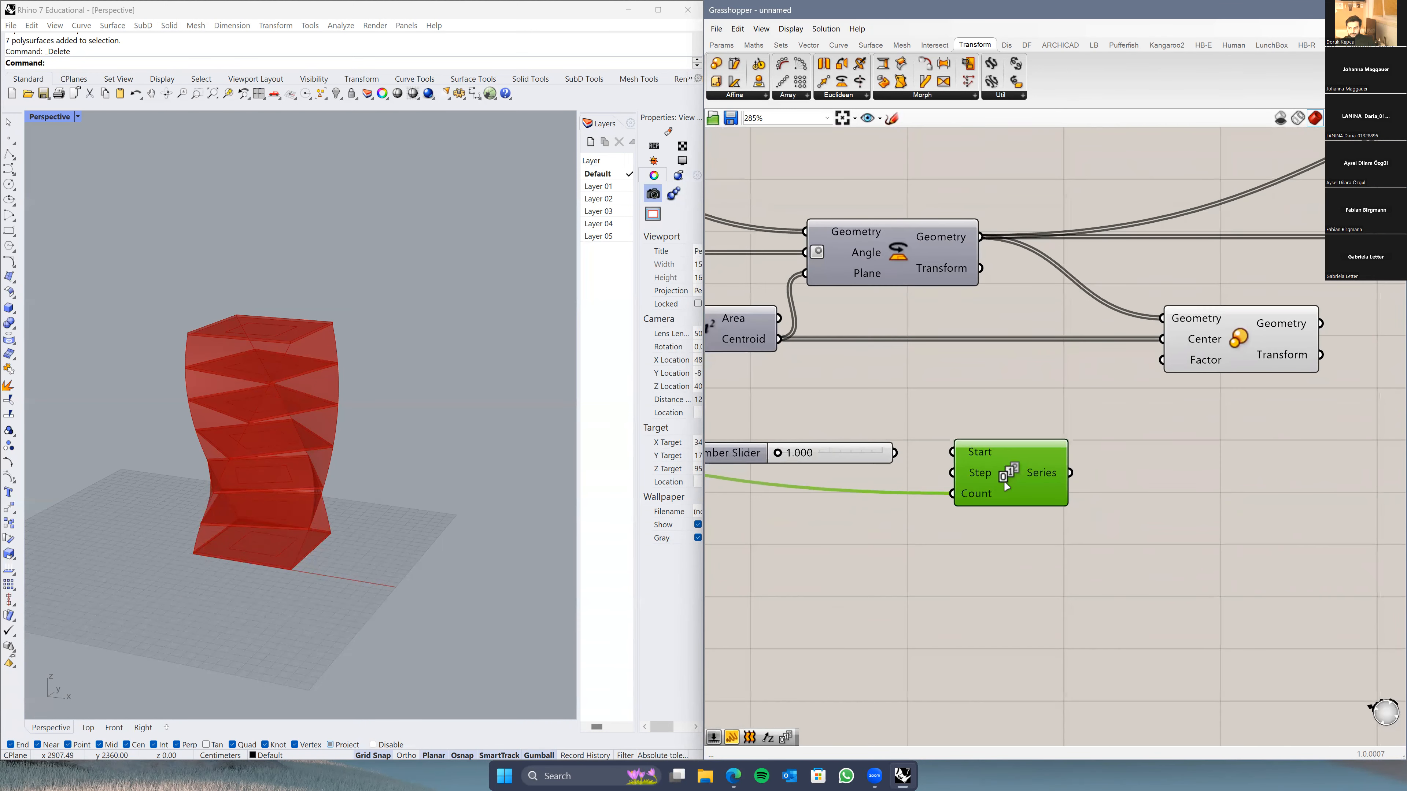
Step: Connect the Number Slider to both Series Step and Start
{"action": "left_click_drag", "start_coordinate": [957, 478], "coordinate": [958, 479]}
{"action": "right_click_drag", "start_coordinate": [975, 471], "coordinate": [1074, 453]}
{"action": "left_click_drag", "start_coordinate": [845, 433], "coordinate": [808, 453]}
{"action": "left_click_drag", "start_coordinate": [962, 456], "coordinate": [1051, 432]}
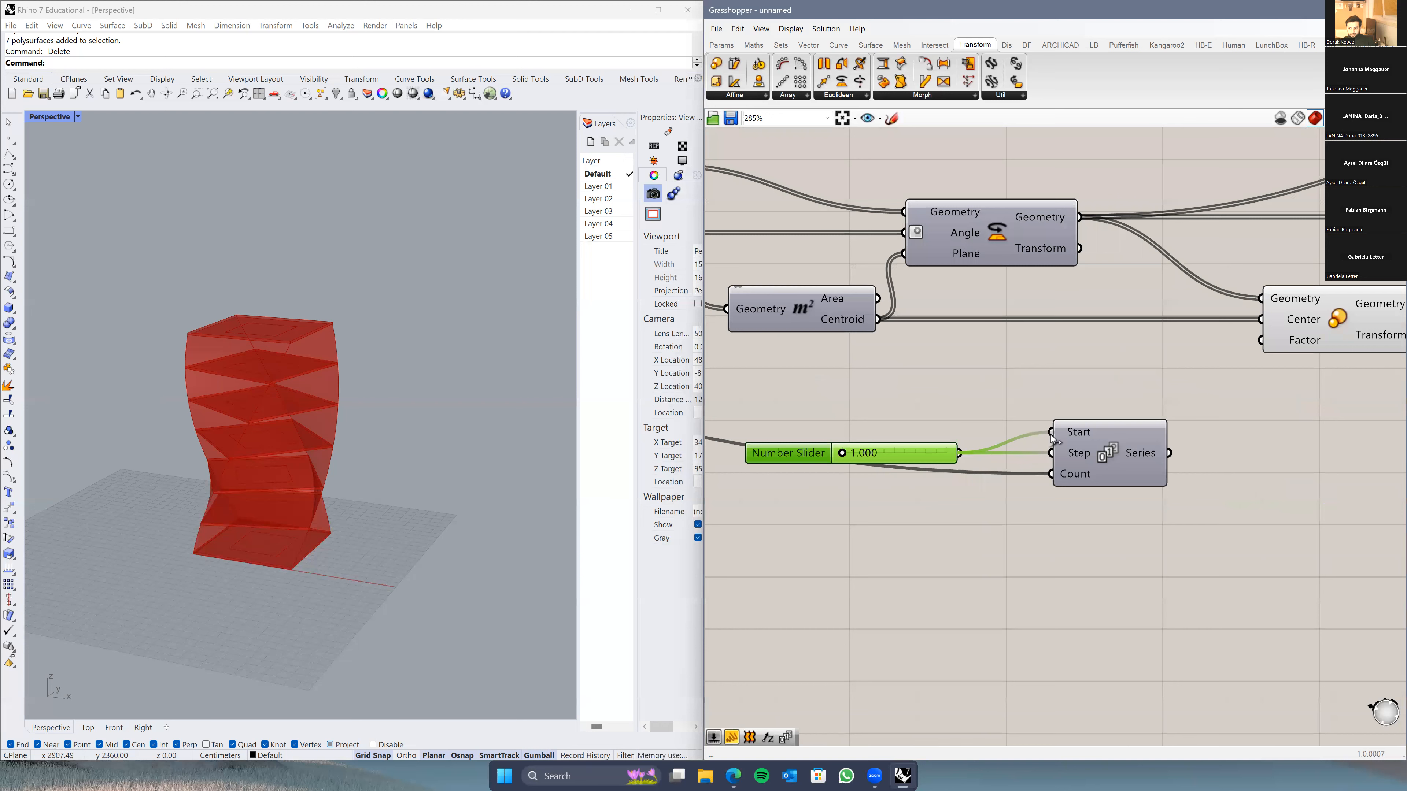
{"action": "right_click_drag", "start_coordinate": [1205, 539], "coordinate": [1091, 535]}
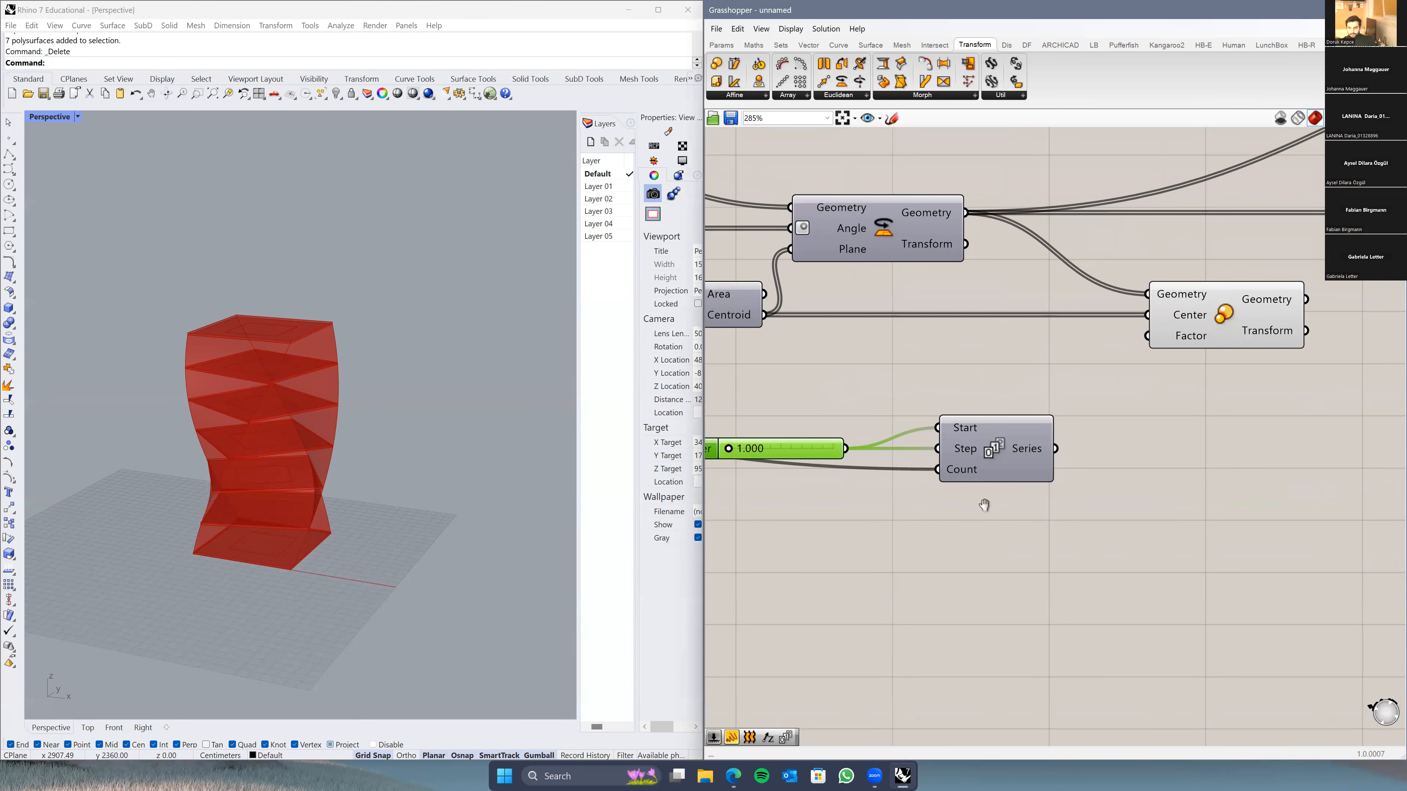
{"action": "right_click_drag", "start_coordinate": [984, 505], "coordinate": [1074, 509]}
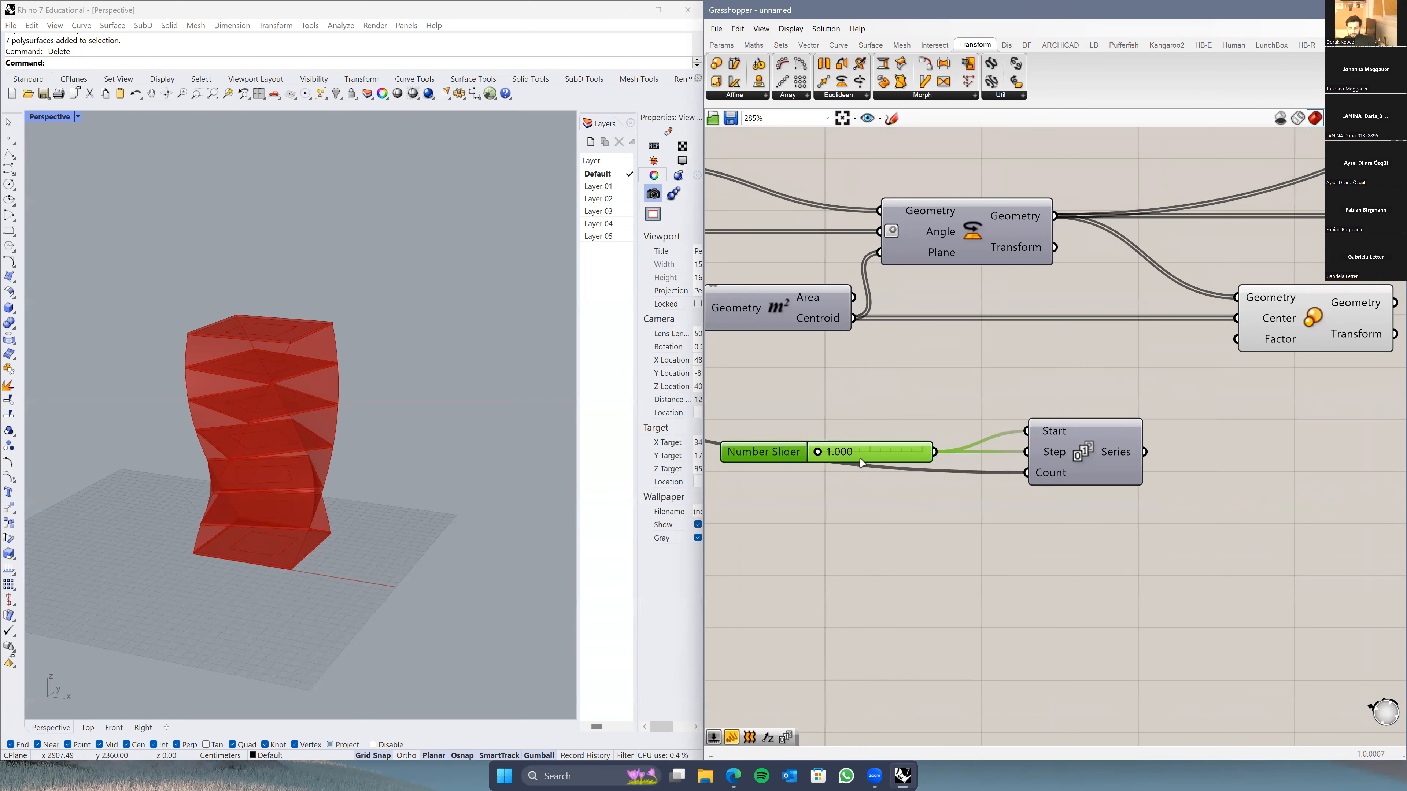
Step: Add a Panel with the // shortcut and place it right of Series
{"action": "double_click", "coordinate": [1218, 525]}
{"action": "type", "text": "//"}
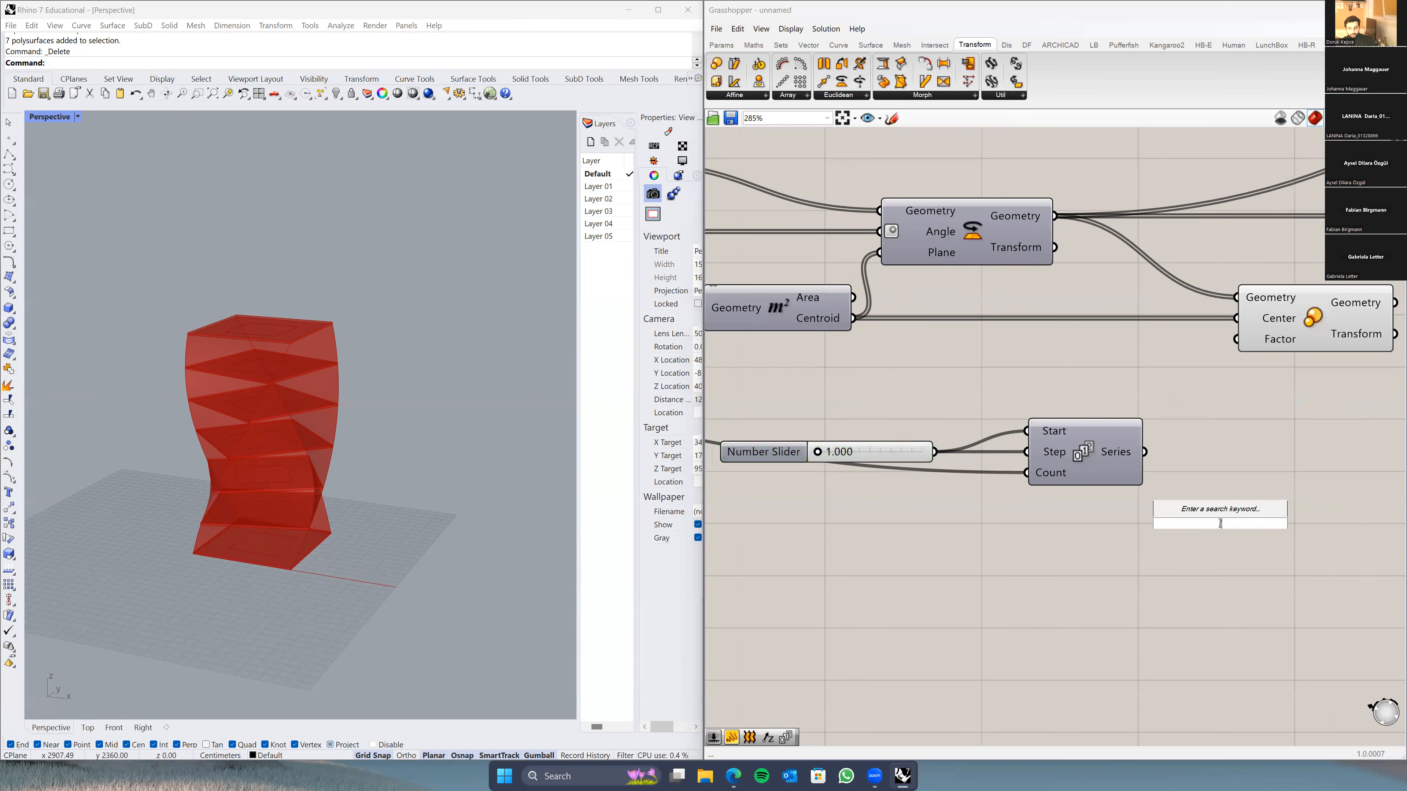
{"action": "key", "text": "Return"}
{"action": "right_click_drag", "start_coordinate": [1234, 446], "coordinate": [1110, 426]}
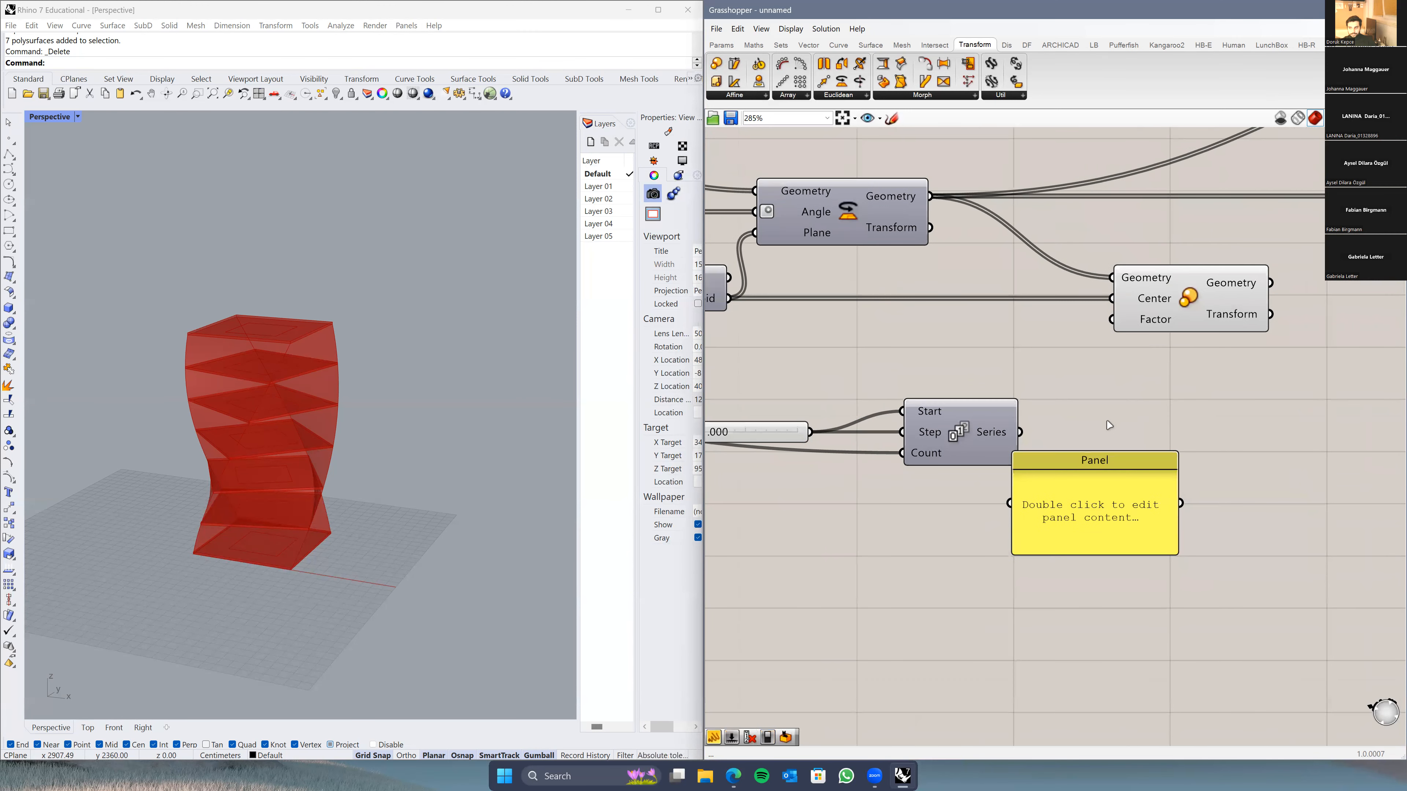
{"action": "left_click", "coordinate": [1227, 501]}
{"action": "left_click_drag", "start_coordinate": [1226, 502], "coordinate": [1298, 496]}
Step: Wire the Series output into the Panel and enlarge it to list all seven values
{"action": "left_click_drag", "start_coordinate": [1019, 432], "coordinate": [1138, 483]}
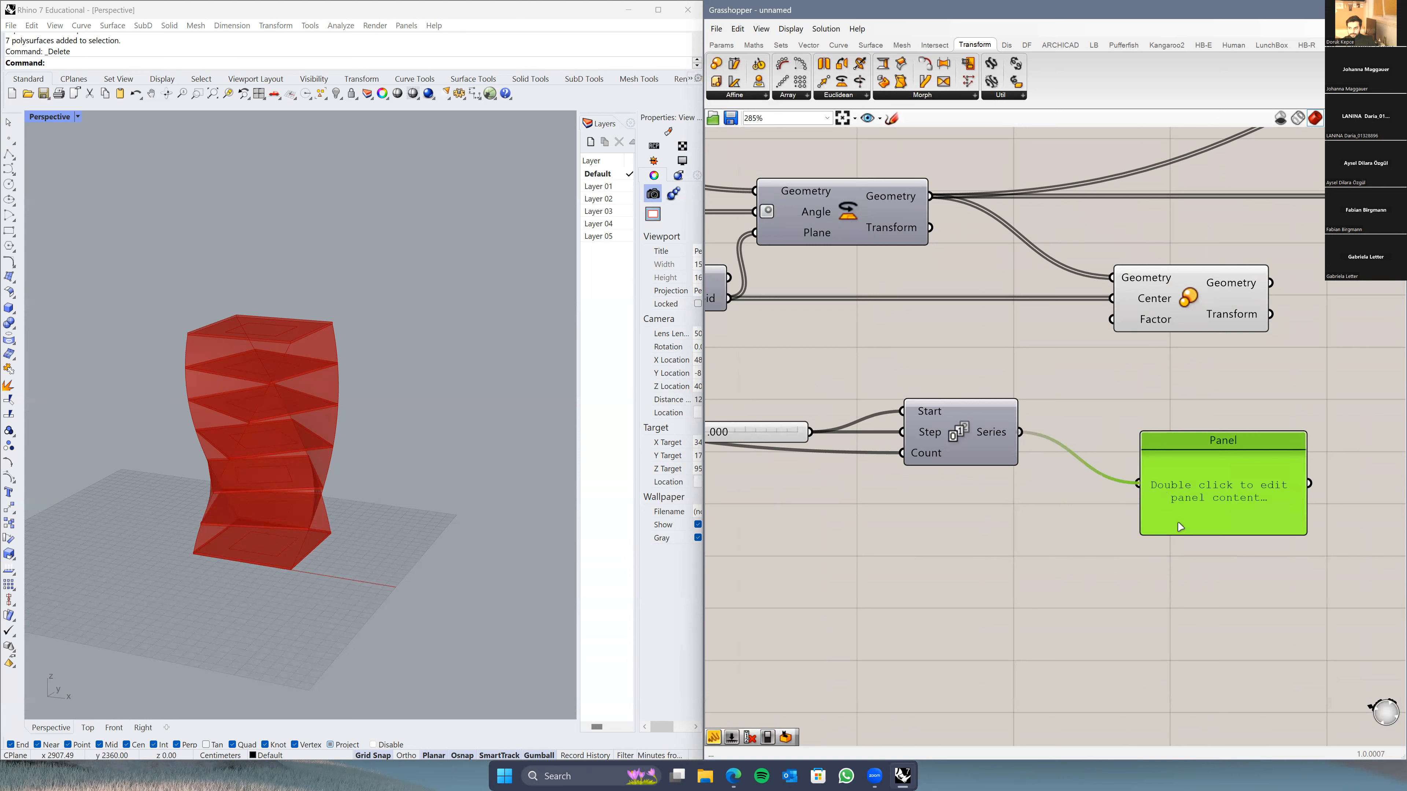
{"action": "left_click_drag", "start_coordinate": [1188, 530], "coordinate": [1194, 569]}
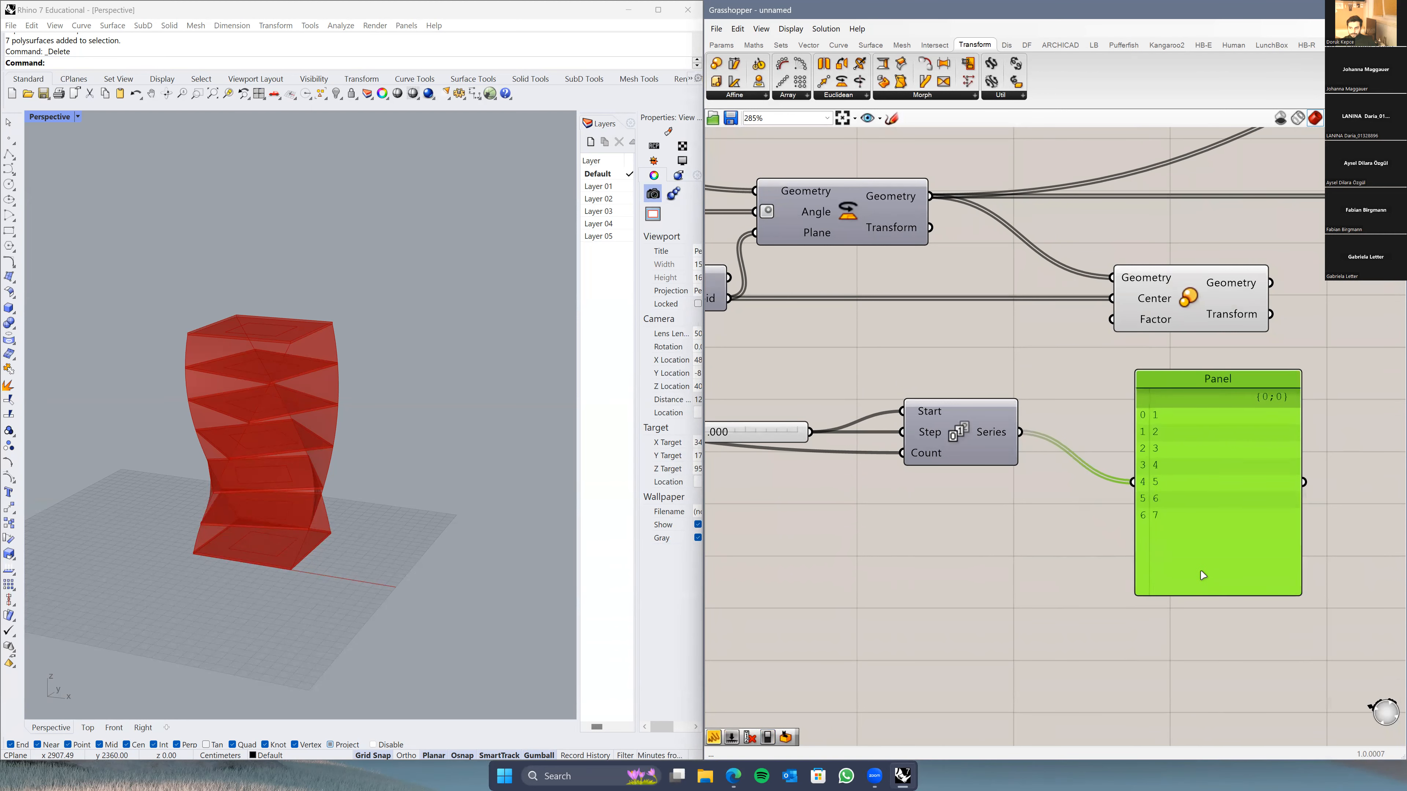
{"action": "right_click_drag", "start_coordinate": [1080, 519], "coordinate": [1127, 520]}
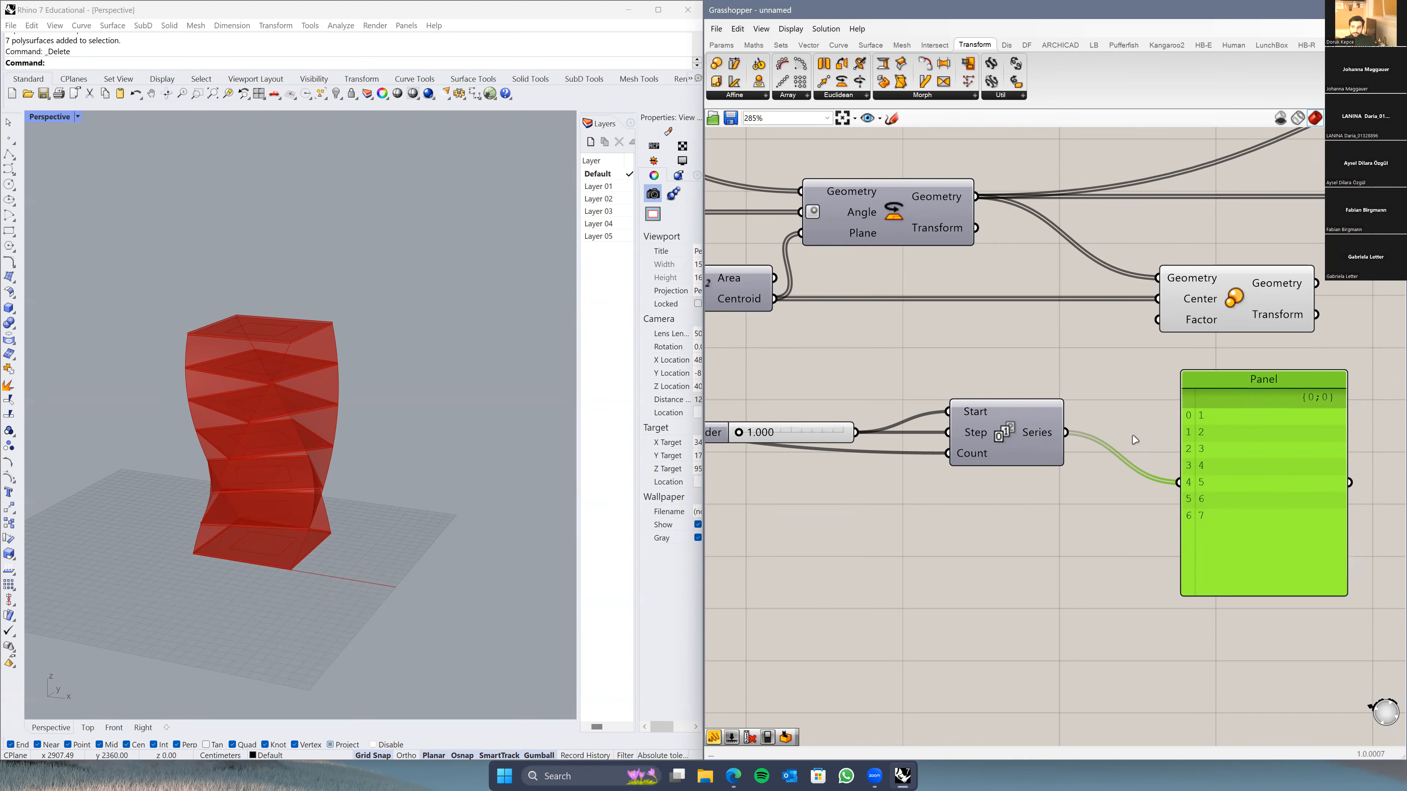
{"action": "left_click", "coordinate": [280, 576]}
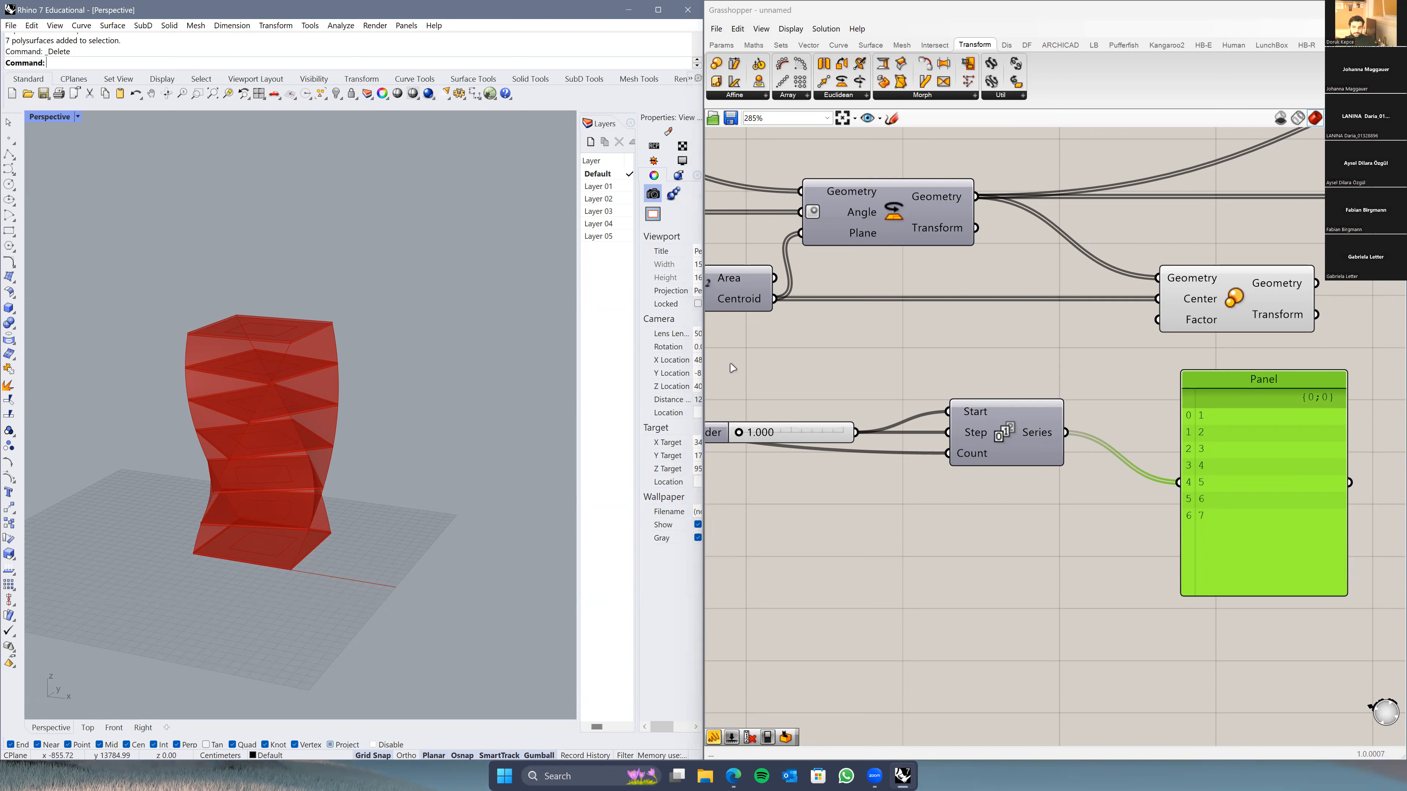
{"action": "mouse_move", "coordinate": [1059, 439]}
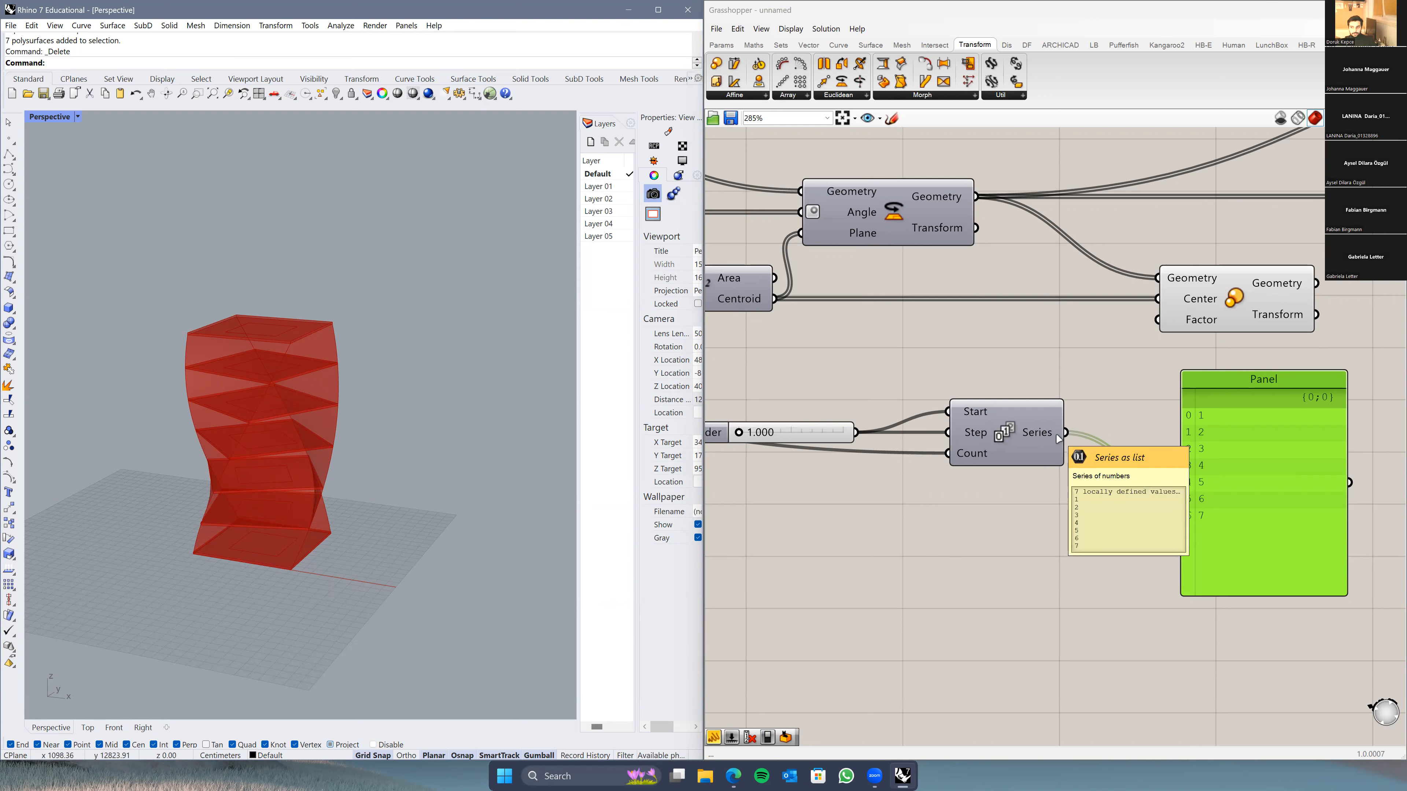
{"action": "left_click_drag", "start_coordinate": [1059, 439], "coordinate": [1155, 325]}
{"action": "scroll", "coordinate": [345, 486], "scroll_direction": "down", "scroll_amount": 8}
{"action": "mouse_move", "coordinate": [345, 486]}
{"action": "right_mouse_down"}
{"action": "mouse_move", "coordinate": [323, 578]}
{"action": "mouse_move", "coordinate": [350, 471]}
{"action": "mouse_move", "coordinate": [355, 516]}
{"action": "mouse_move", "coordinate": [335, 477]}
{"action": "right_mouse_up"}
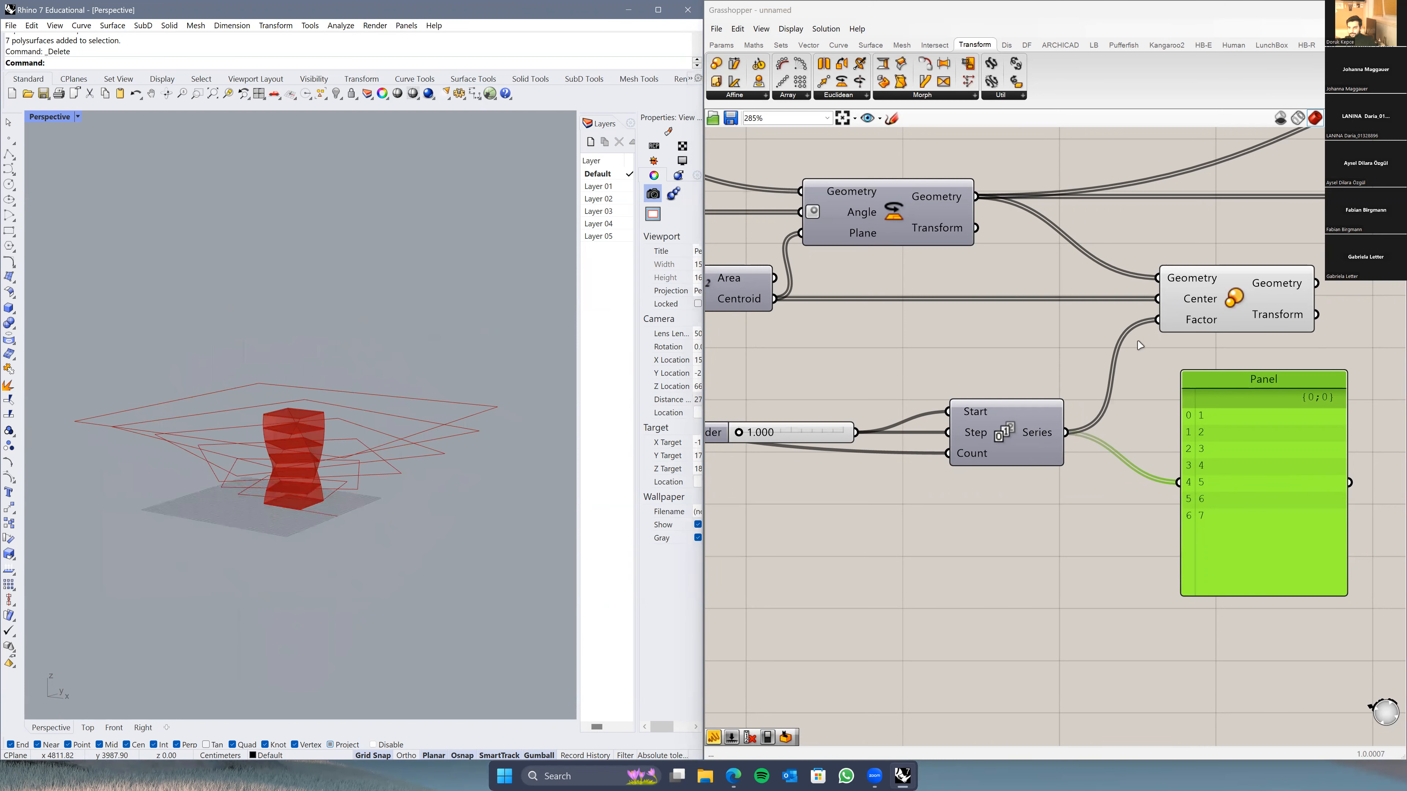
{"action": "right_click", "coordinate": [1184, 328]}
{"action": "mouse_move", "coordinate": [1280, 358]}
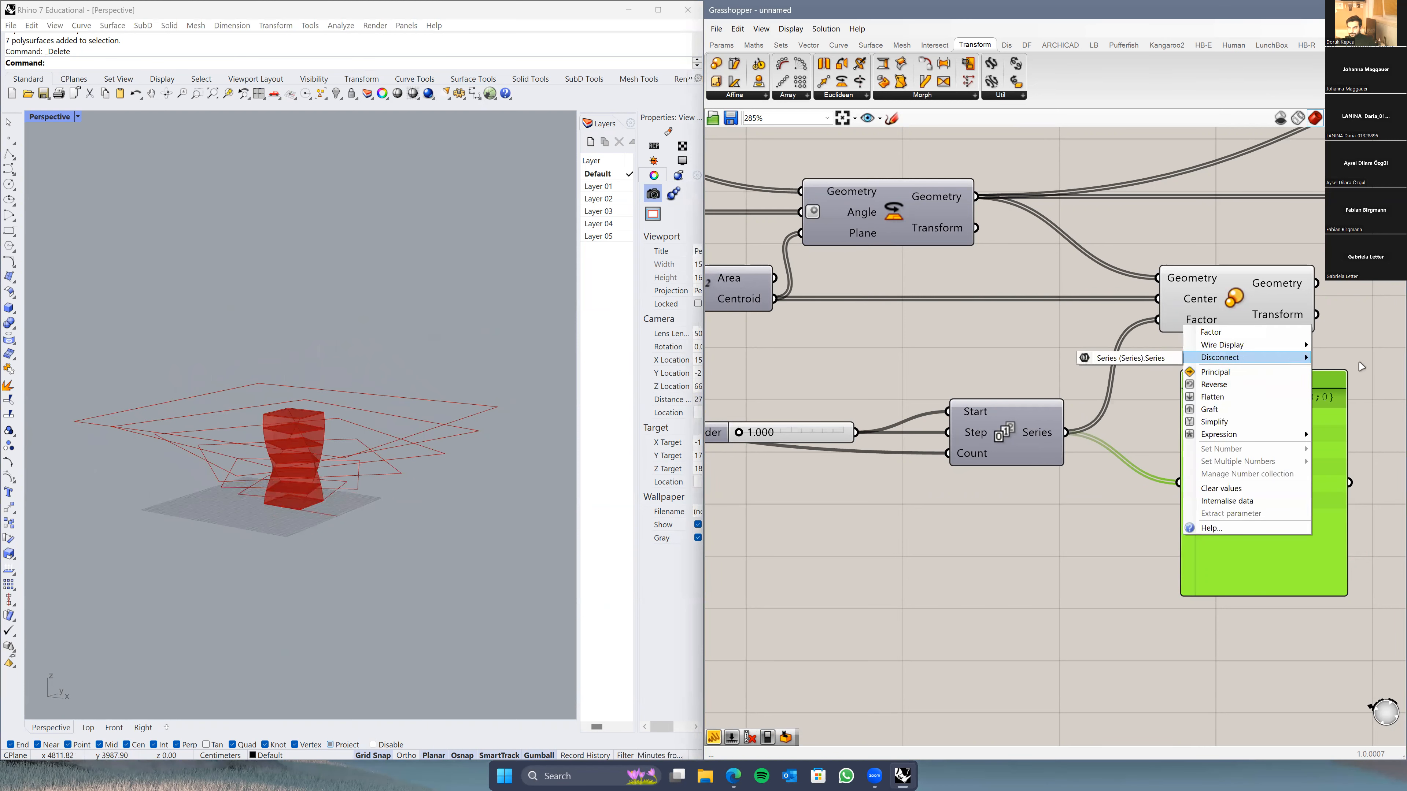
{"action": "left_click", "coordinate": [1130, 357]}
{"action": "left_click_drag", "start_coordinate": [1221, 509], "coordinate": [1206, 499]}
{"action": "right_click_drag", "start_coordinate": [1063, 539], "coordinate": [1149, 556]}
{"action": "left_click_drag", "start_coordinate": [794, 448], "coordinate": [785, 476]}
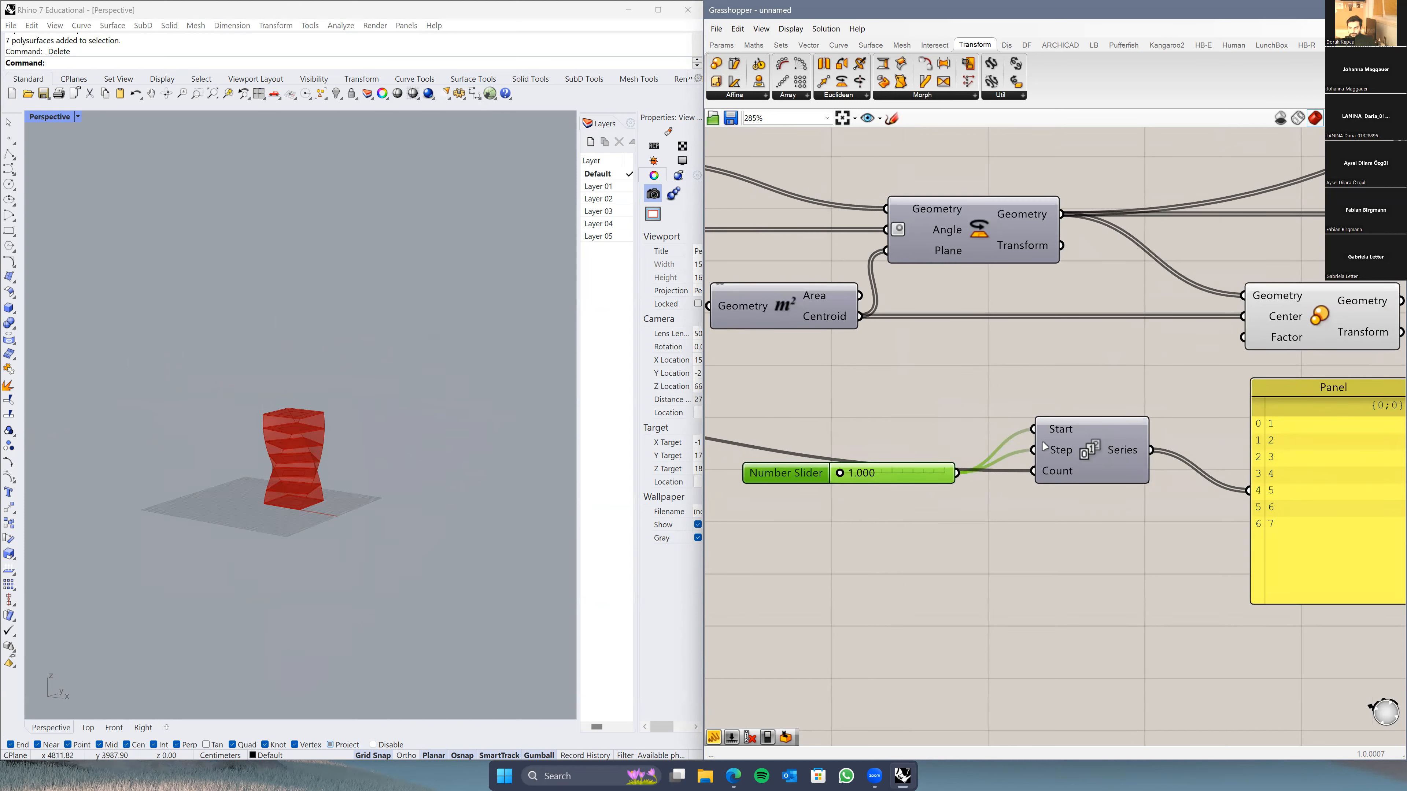
Step: Disconnect the slider from Series Start and give Start an internal number
{"action": "right_click", "coordinate": [1060, 430]}
{"action": "mouse_move", "coordinate": [1153, 468]}
{"action": "left_click", "coordinate": [1244, 475]}
{"action": "right_click", "coordinate": [1055, 431]}
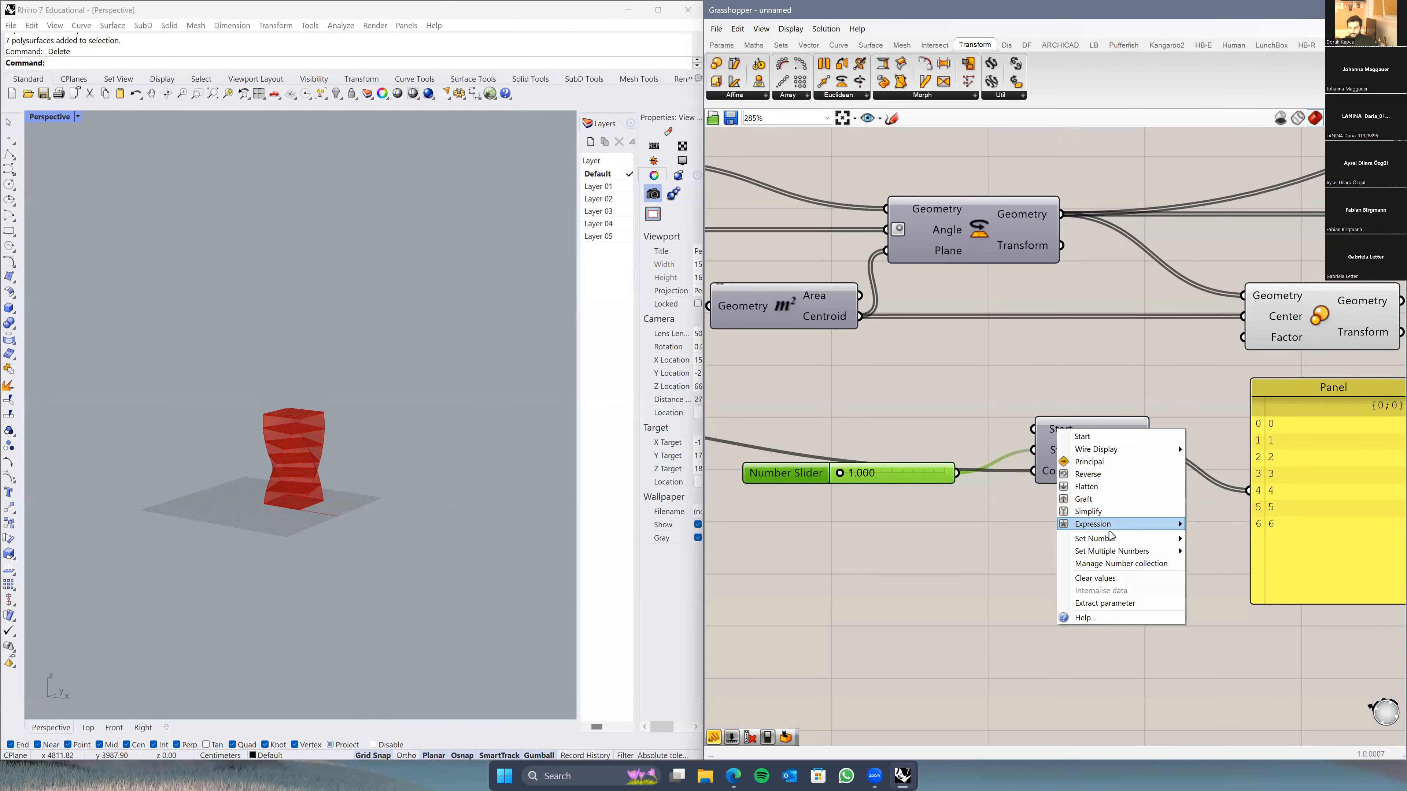
{"action": "left_click", "coordinate": [1073, 409]}
{"action": "right_click", "coordinate": [1063, 431]}
{"action": "mouse_move", "coordinate": [1135, 545]}
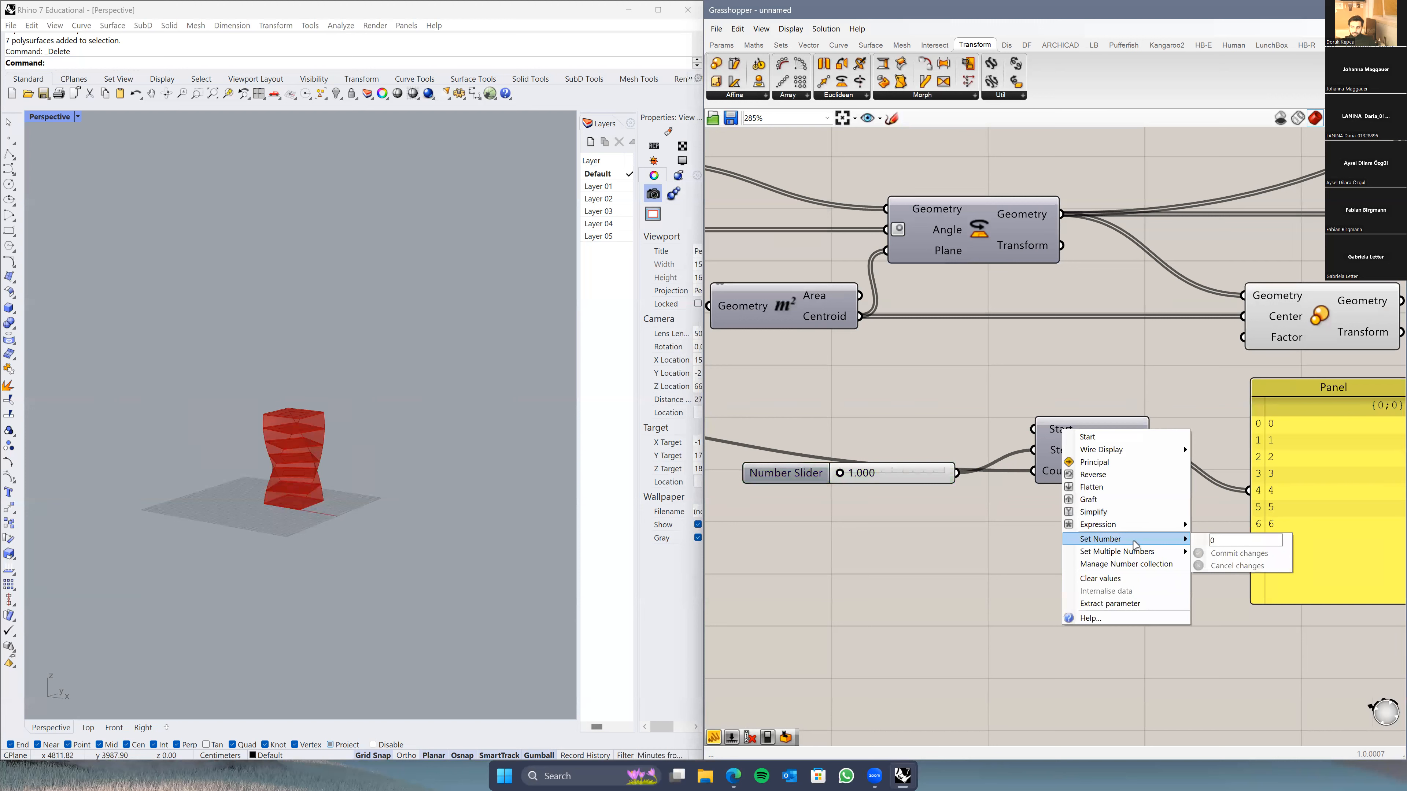
{"action": "left_click", "coordinate": [1219, 553]}
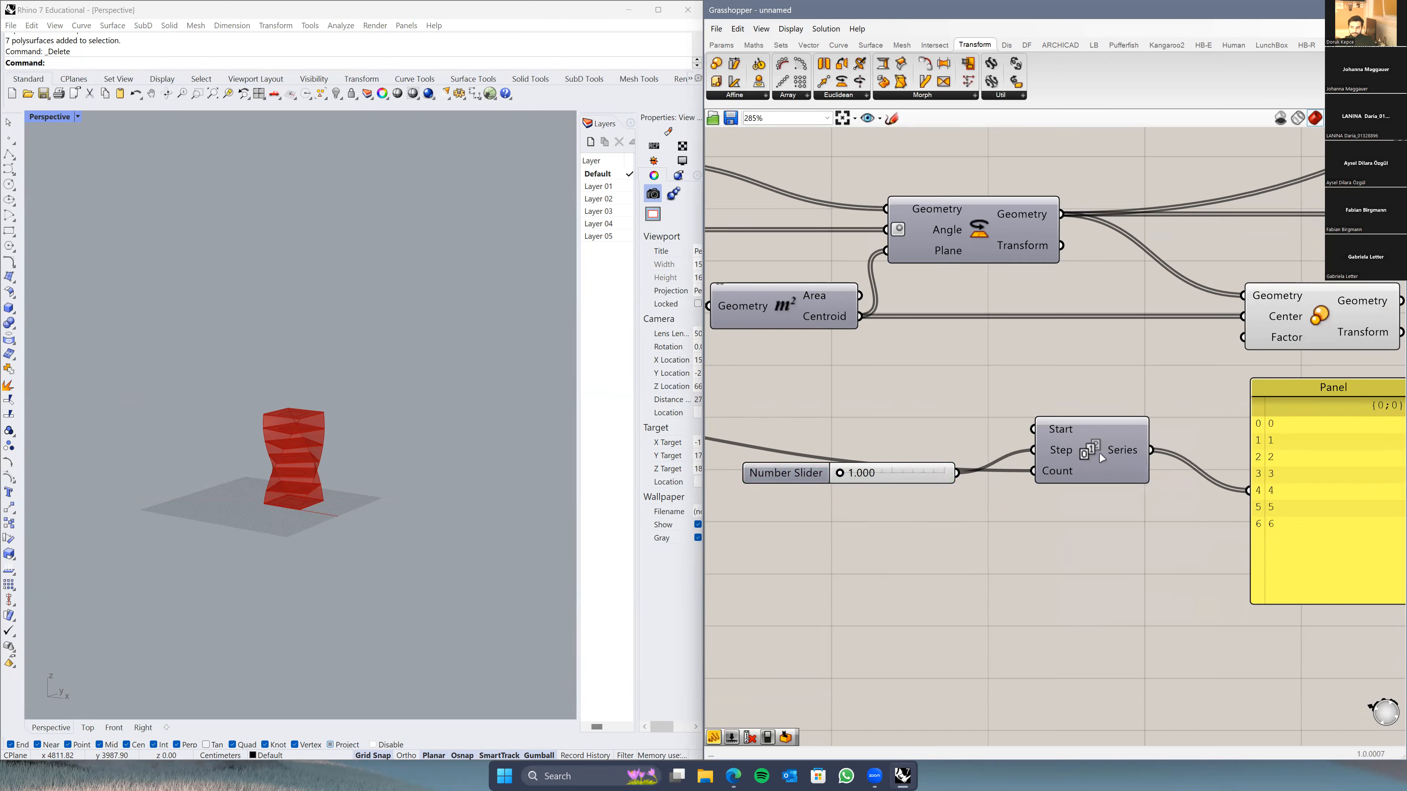
Step: Set the Series Start value to 1 so the Panel lists 1 through 7
{"action": "left_click_drag", "start_coordinate": [807, 478], "coordinate": [828, 456]}
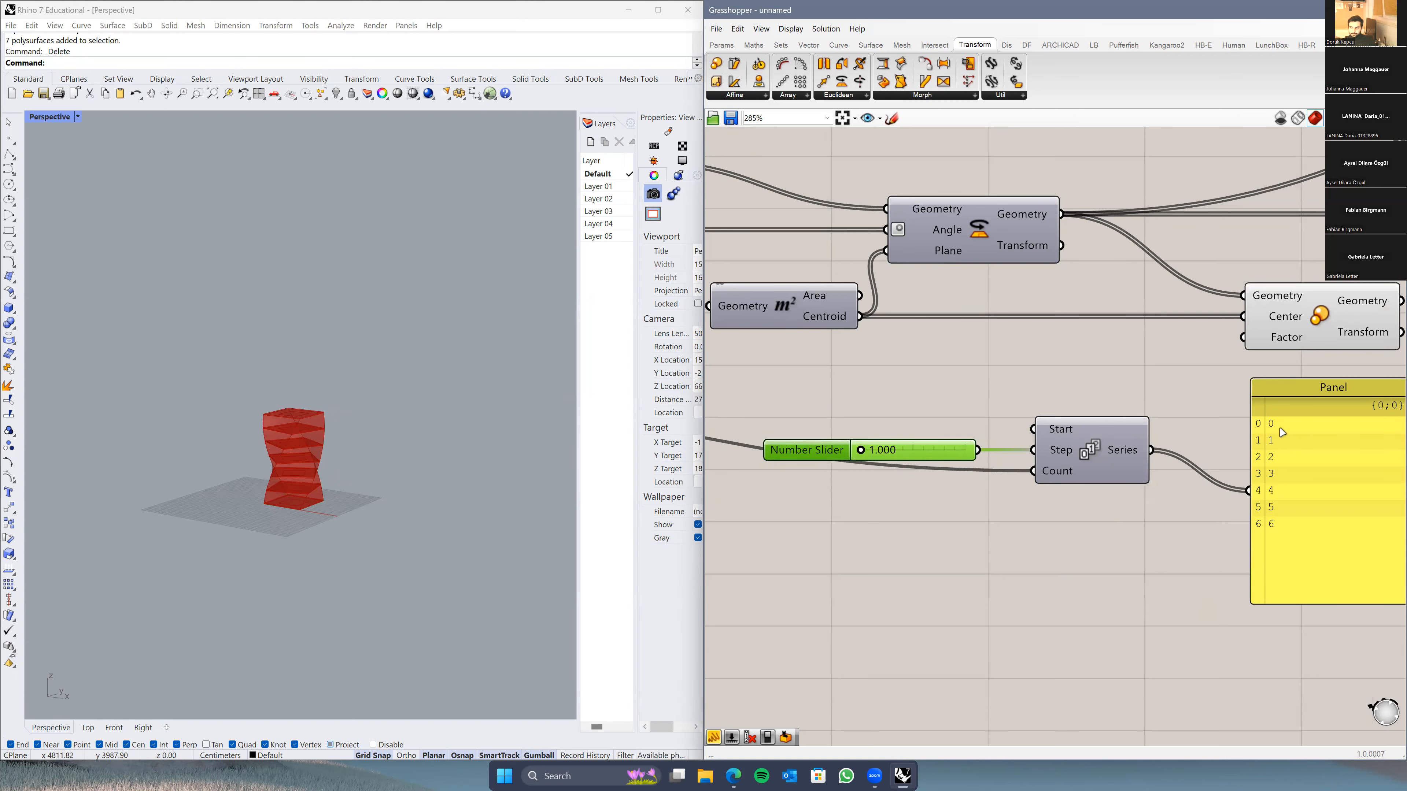
{"action": "scroll", "coordinate": [1280, 432], "scroll_direction": "up", "scroll_amount": 3}
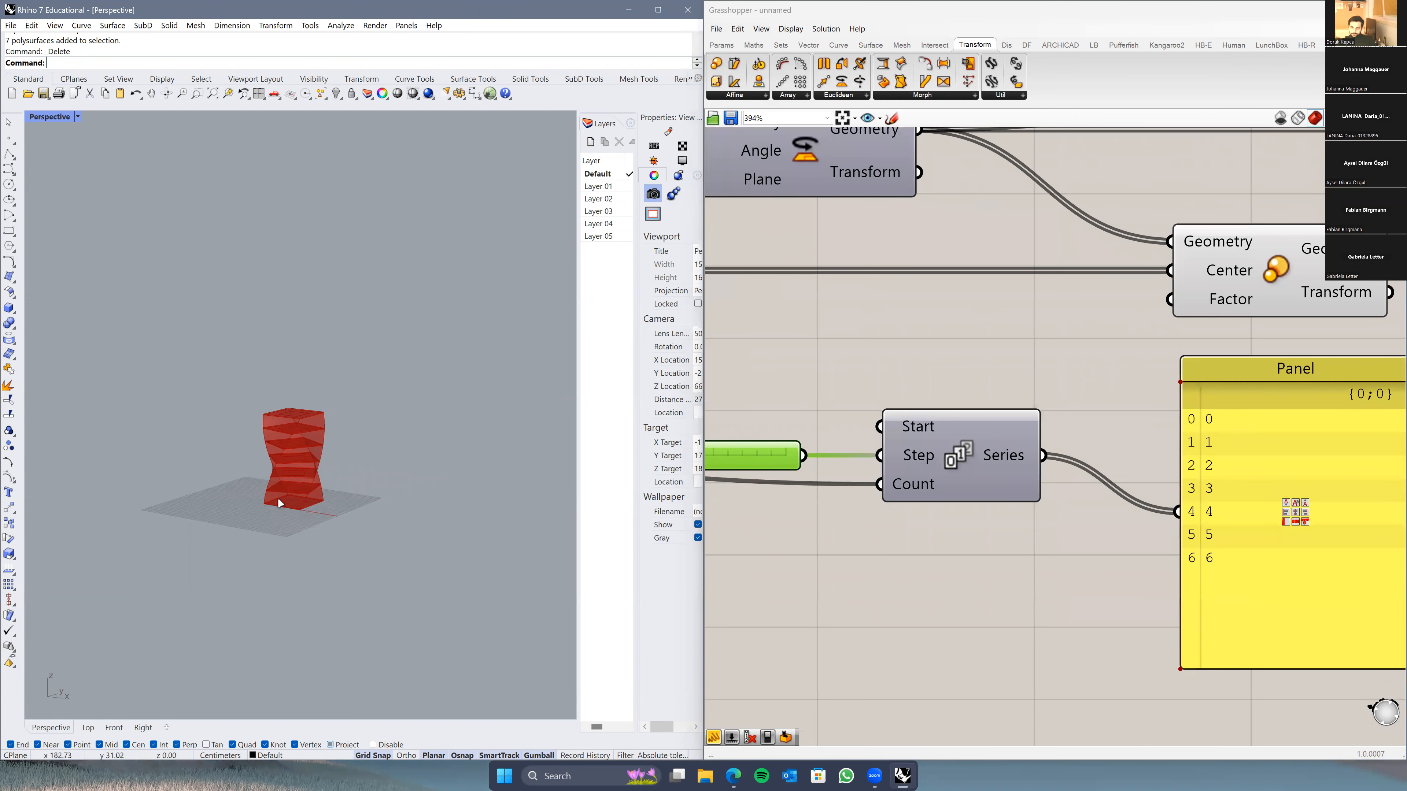
{"action": "right_click_drag", "start_coordinate": [887, 445], "coordinate": [1007, 457]}
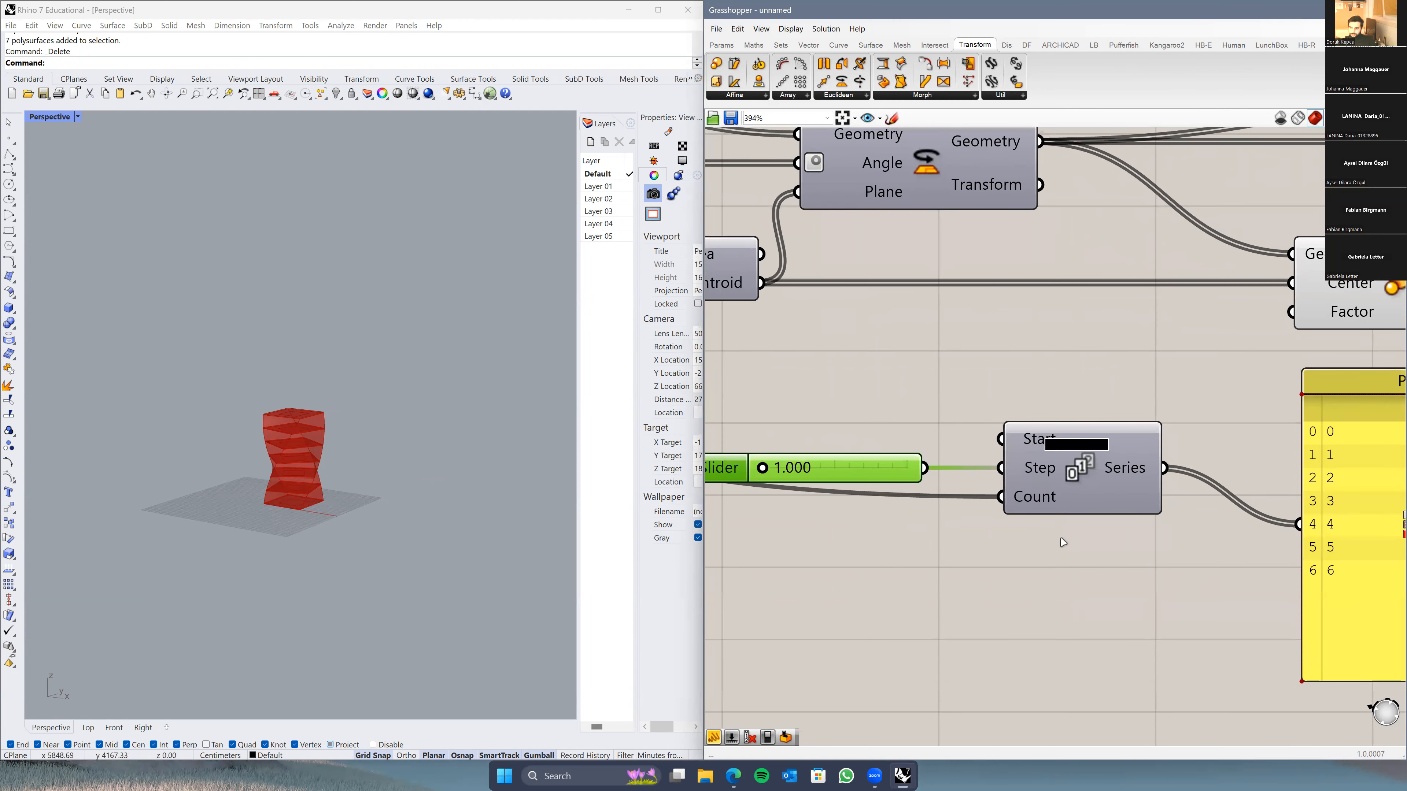
{"action": "mouse_move", "coordinate": [1063, 546]}
{"action": "type", "text": "1"}
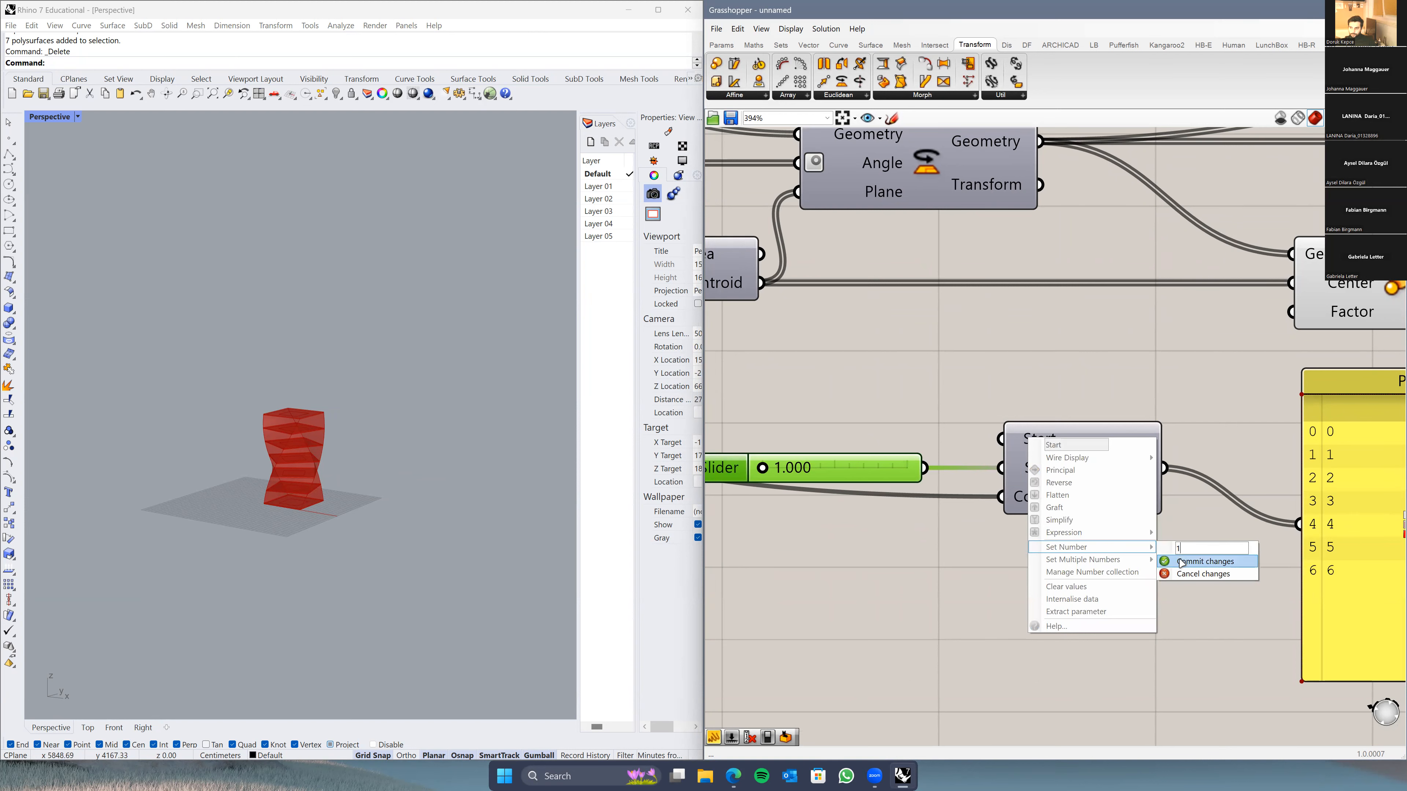
{"action": "left_click", "coordinate": [1181, 561]}
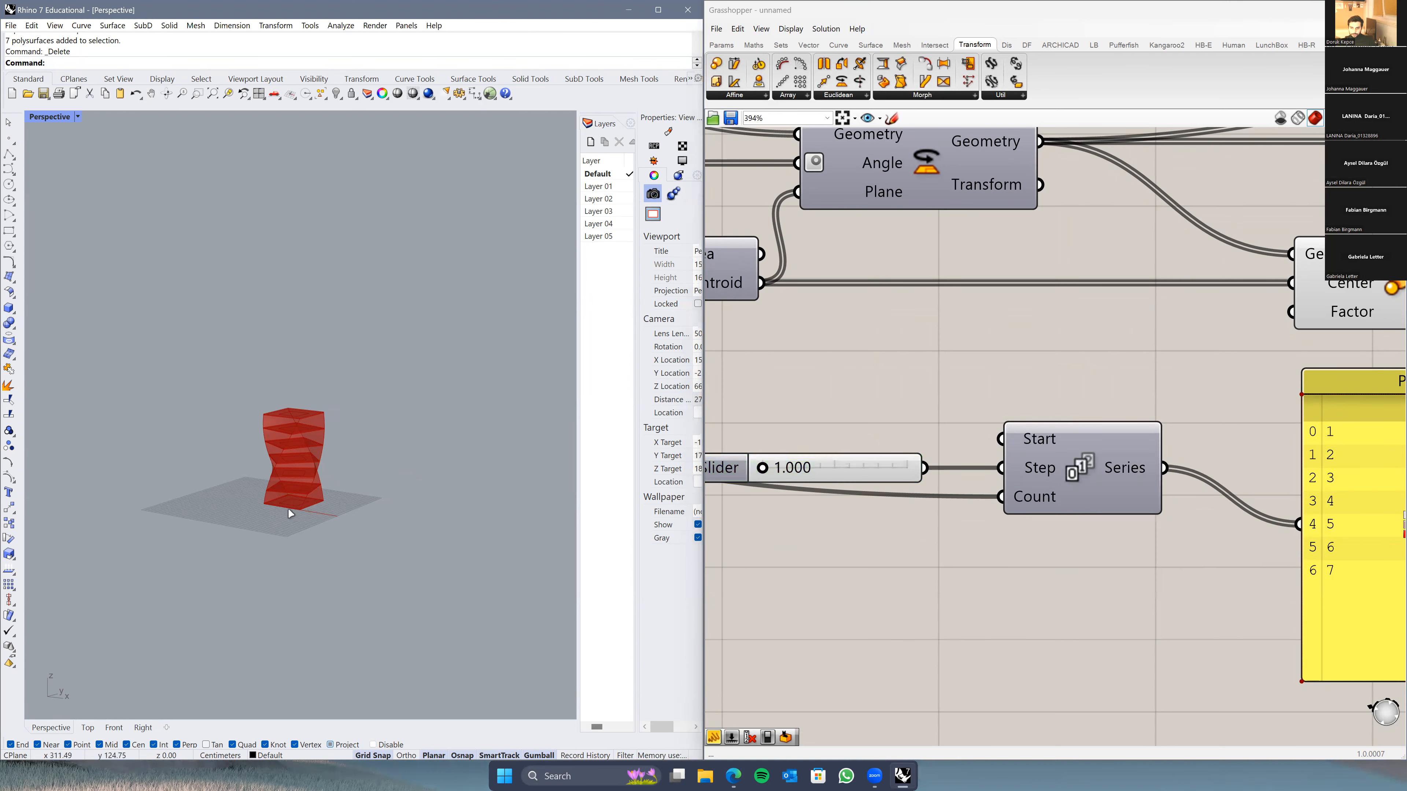
{"action": "scroll", "coordinate": [911, 529], "scroll_direction": "down", "scroll_amount": 3}
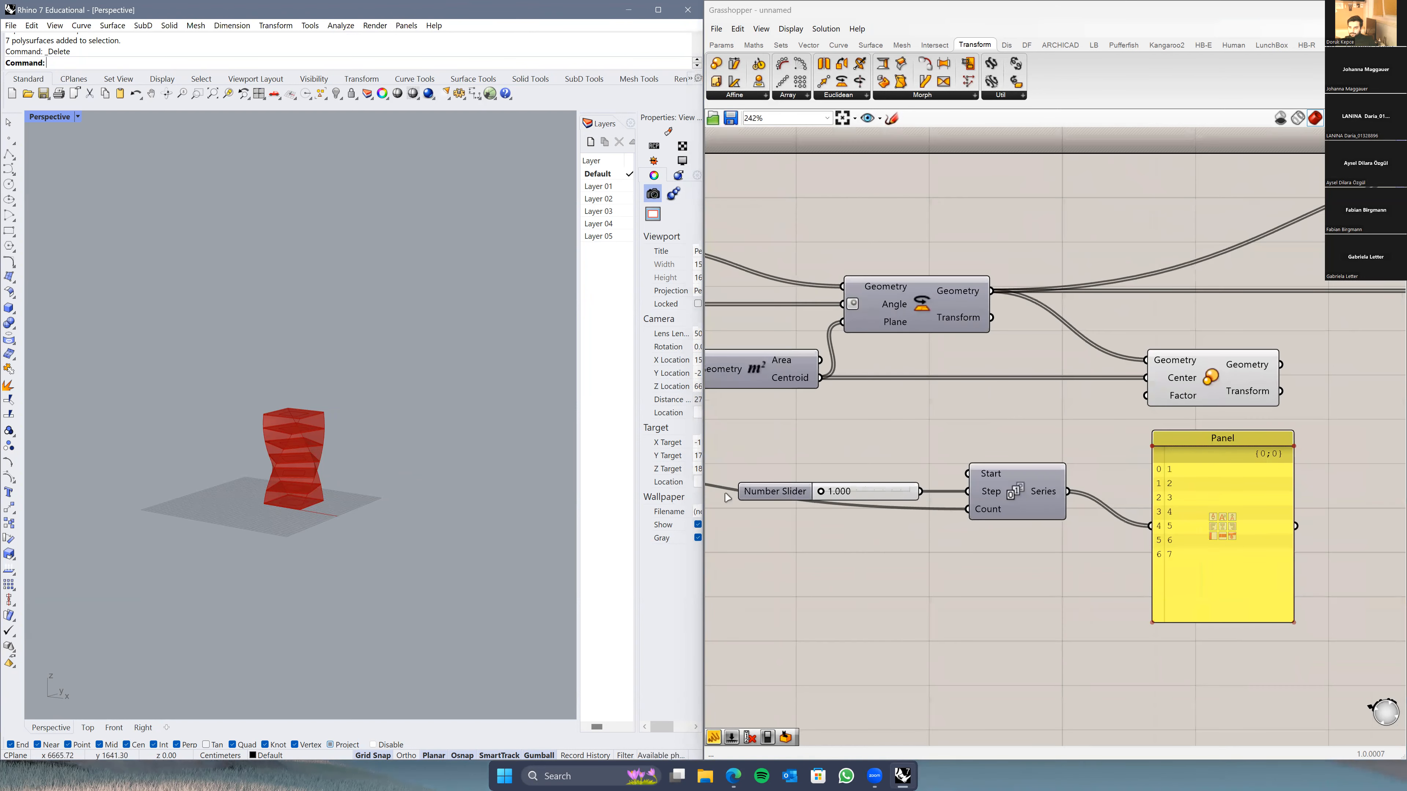
{"action": "left_click", "coordinate": [774, 481]}
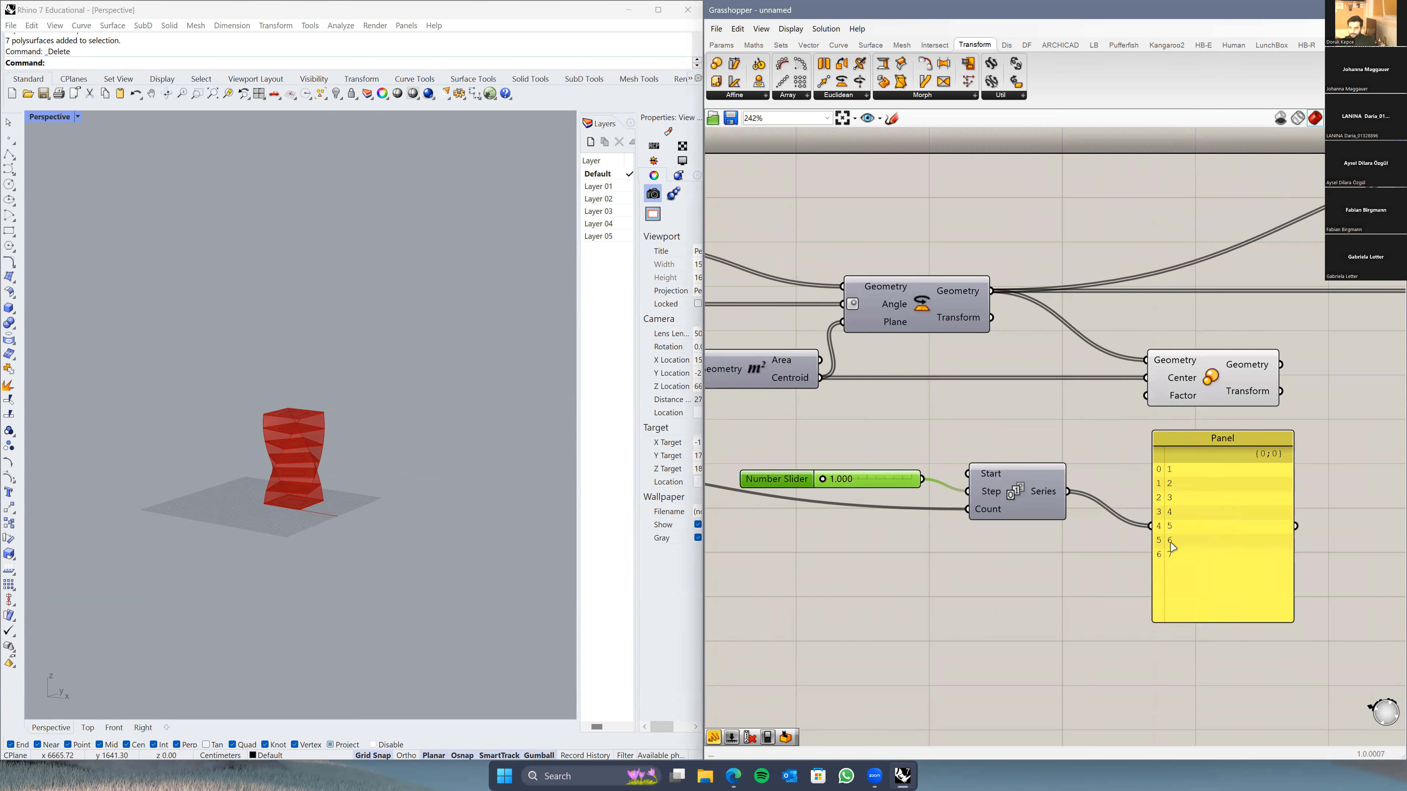
{"action": "scroll", "coordinate": [1169, 471], "scroll_direction": "up", "scroll_amount": 4}
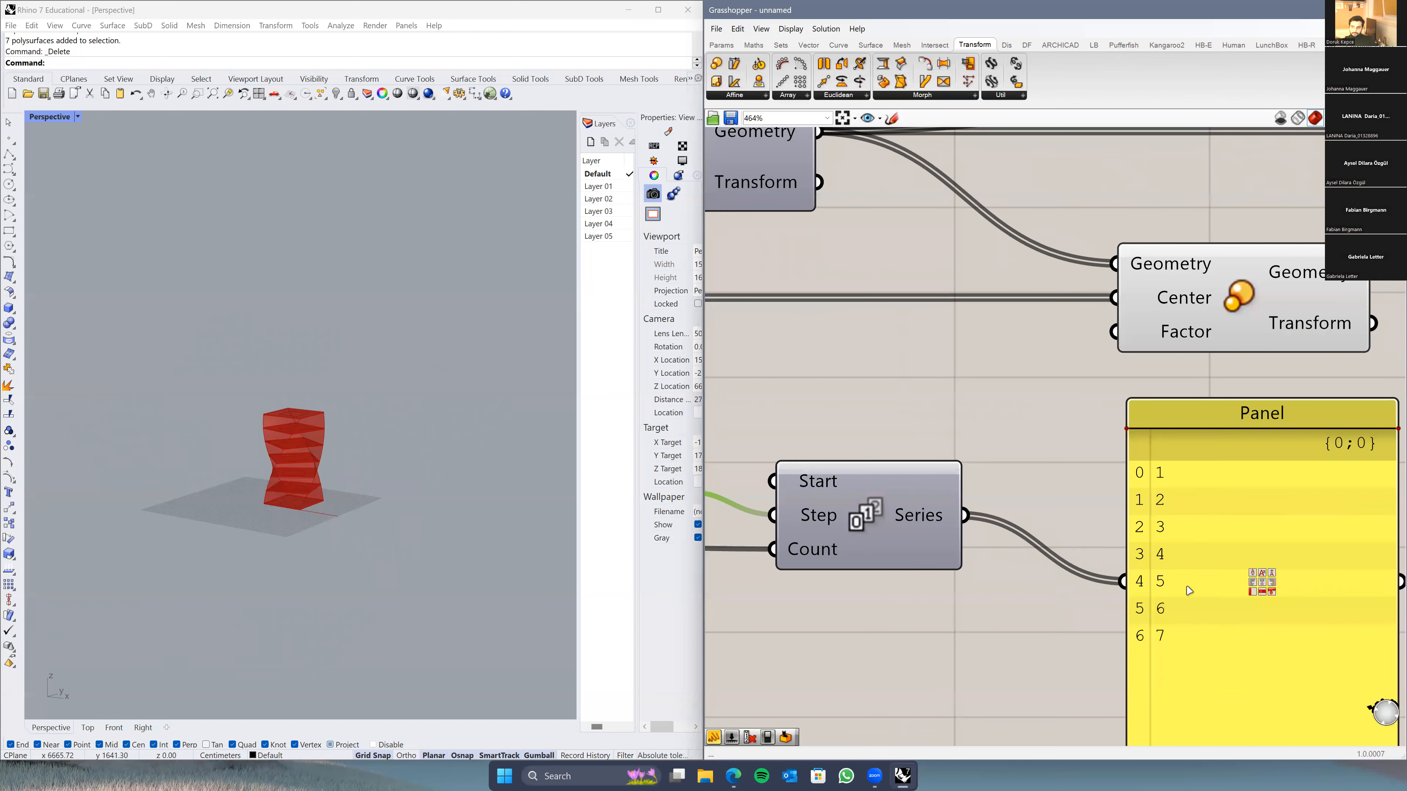
Step: Change the step slider's numeric domain to Min 0, Max 1, keeping its value at 1.000
{"action": "right_click_drag", "start_coordinate": [881, 610], "coordinate": [1128, 556]}
{"action": "scroll", "coordinate": [975, 535], "scroll_direction": "down", "scroll_amount": 3}
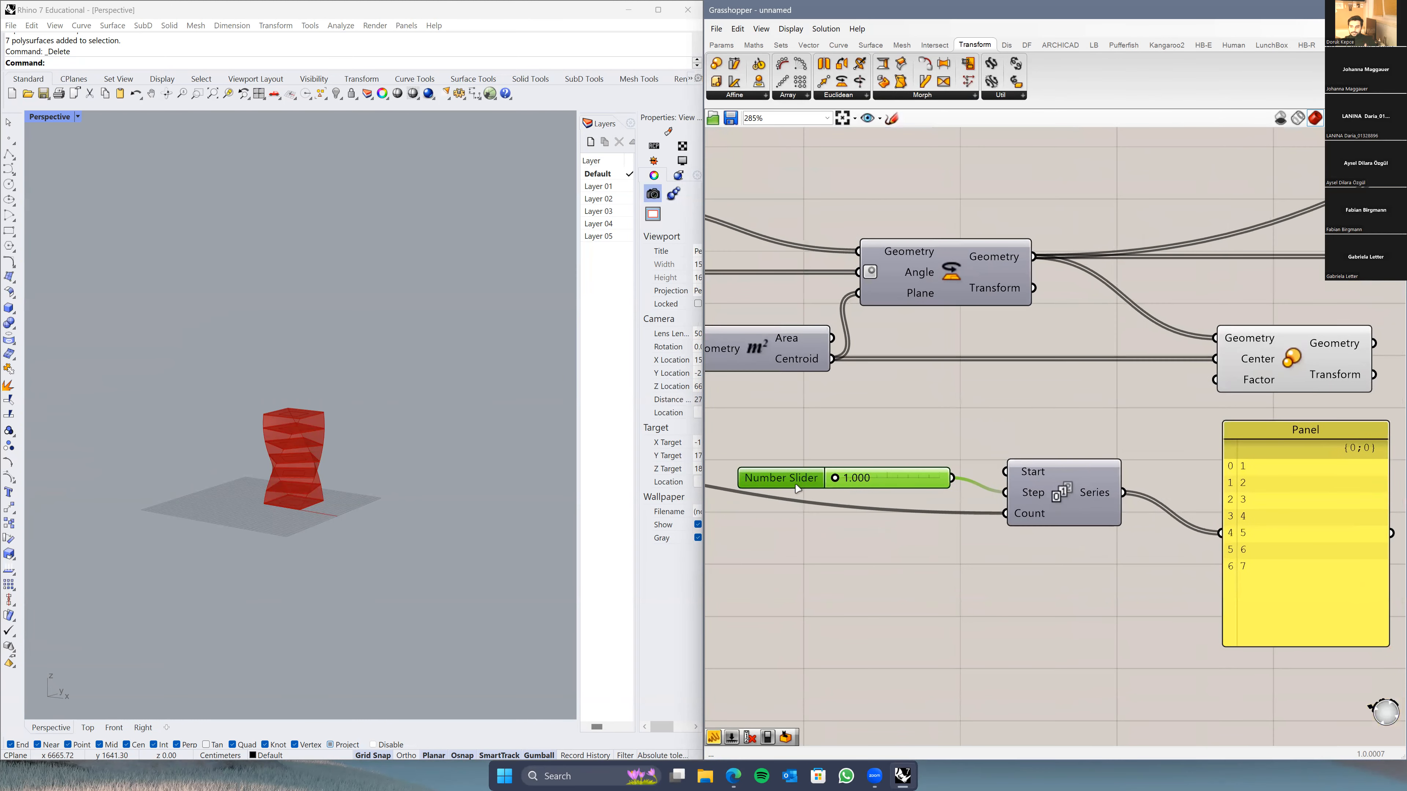
{"action": "left_click_drag", "start_coordinate": [798, 480], "coordinate": [791, 495]}
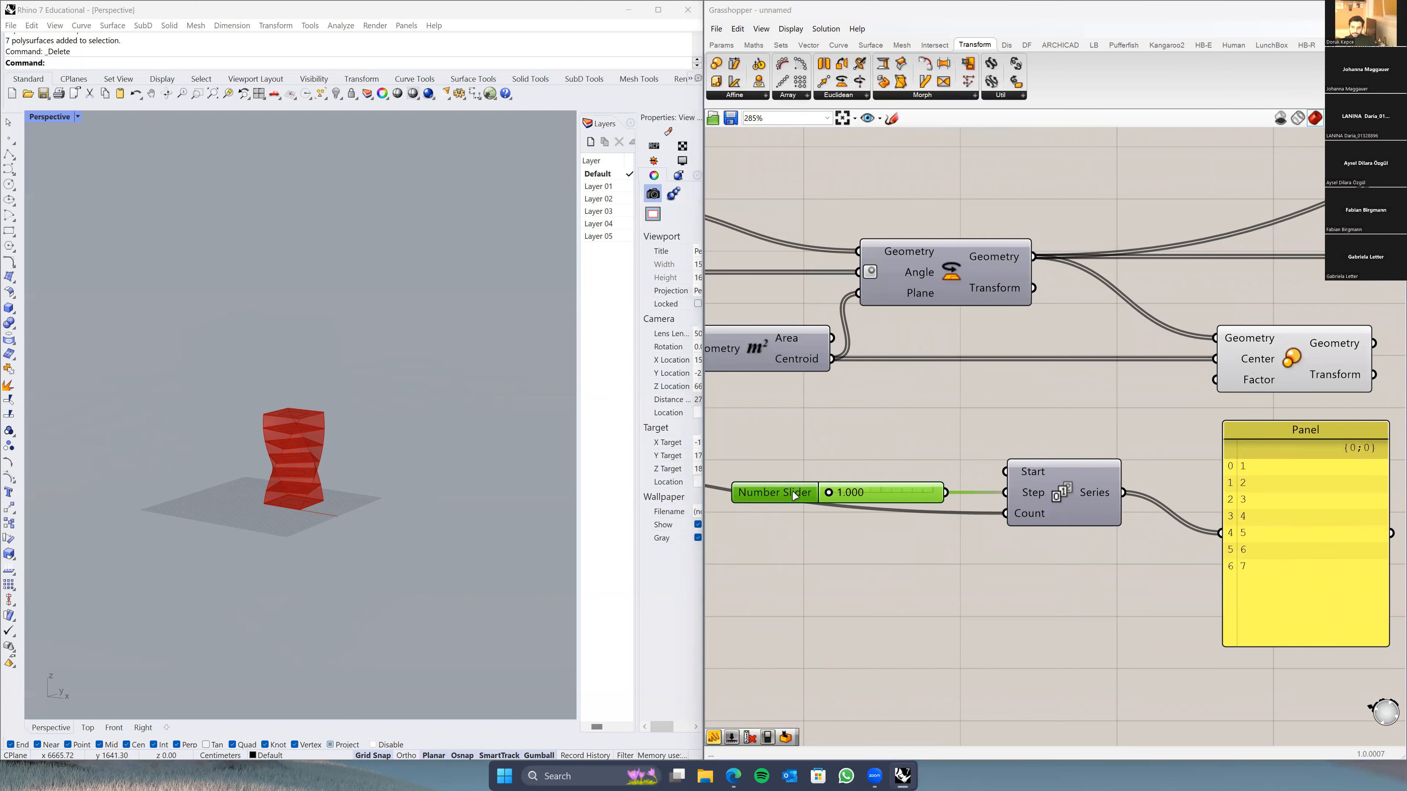
{"action": "double_click", "coordinate": [793, 495]}
{"action": "left_click_drag", "start_coordinate": [850, 515], "coordinate": [847, 522]}
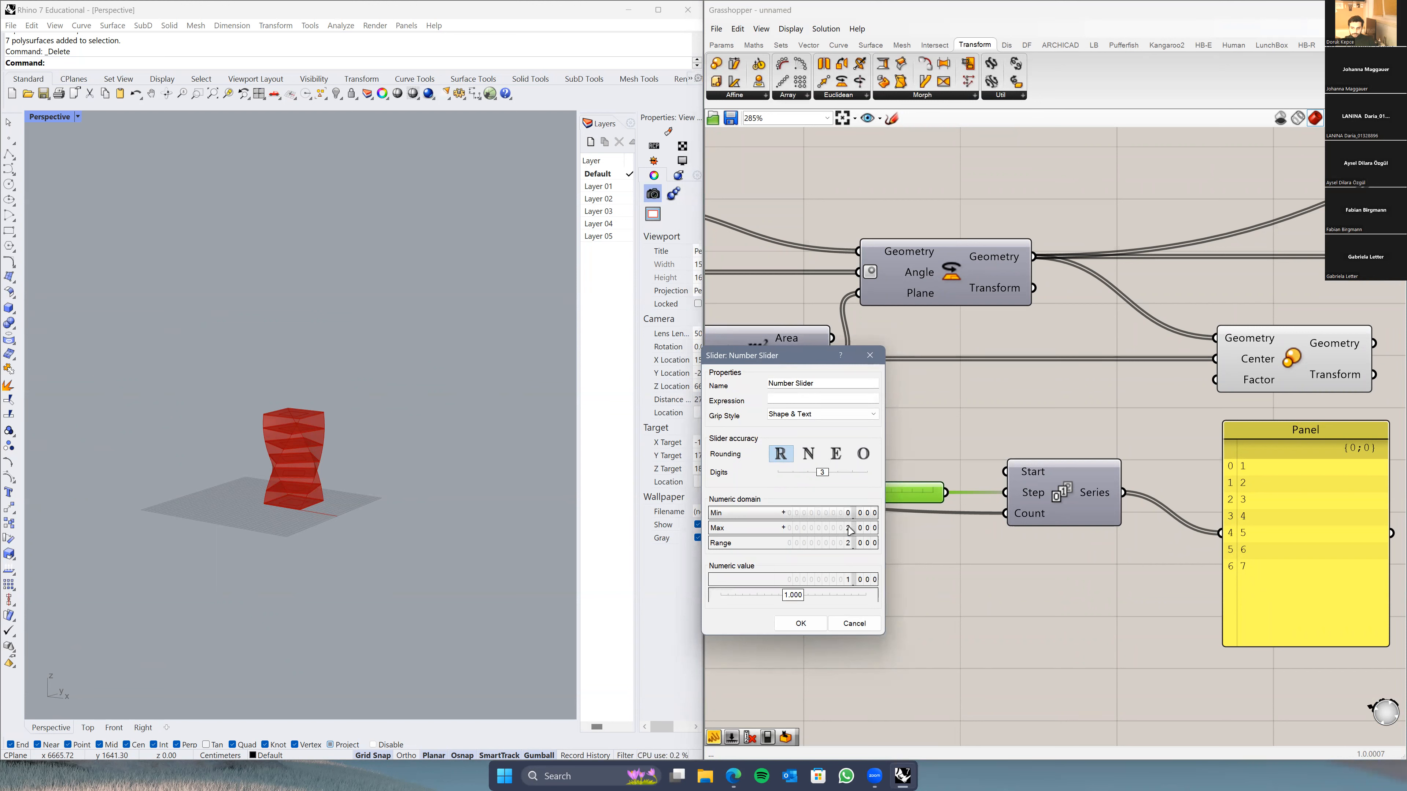
{"action": "left_click_drag", "start_coordinate": [849, 531], "coordinate": [850, 542]}
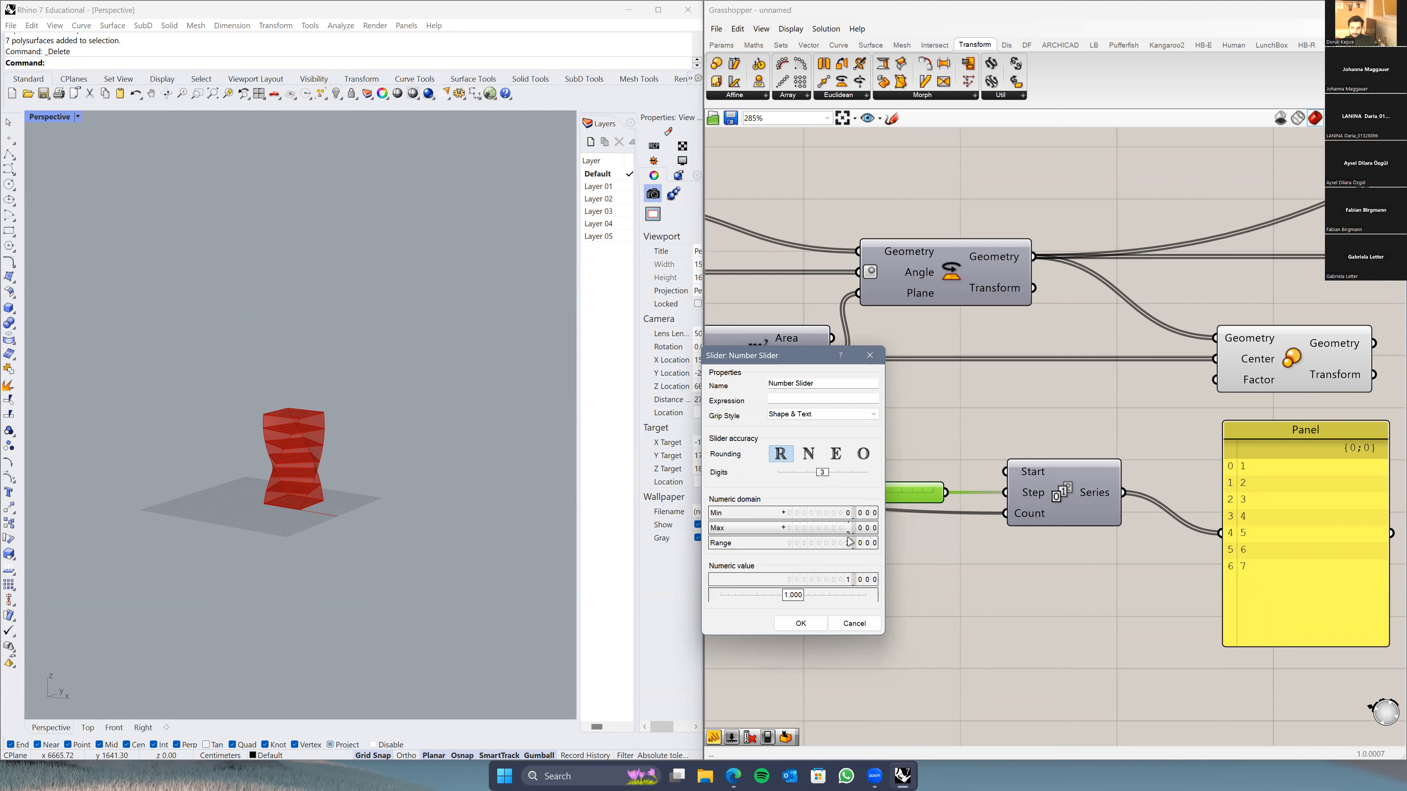
{"action": "left_click", "coordinate": [798, 625]}
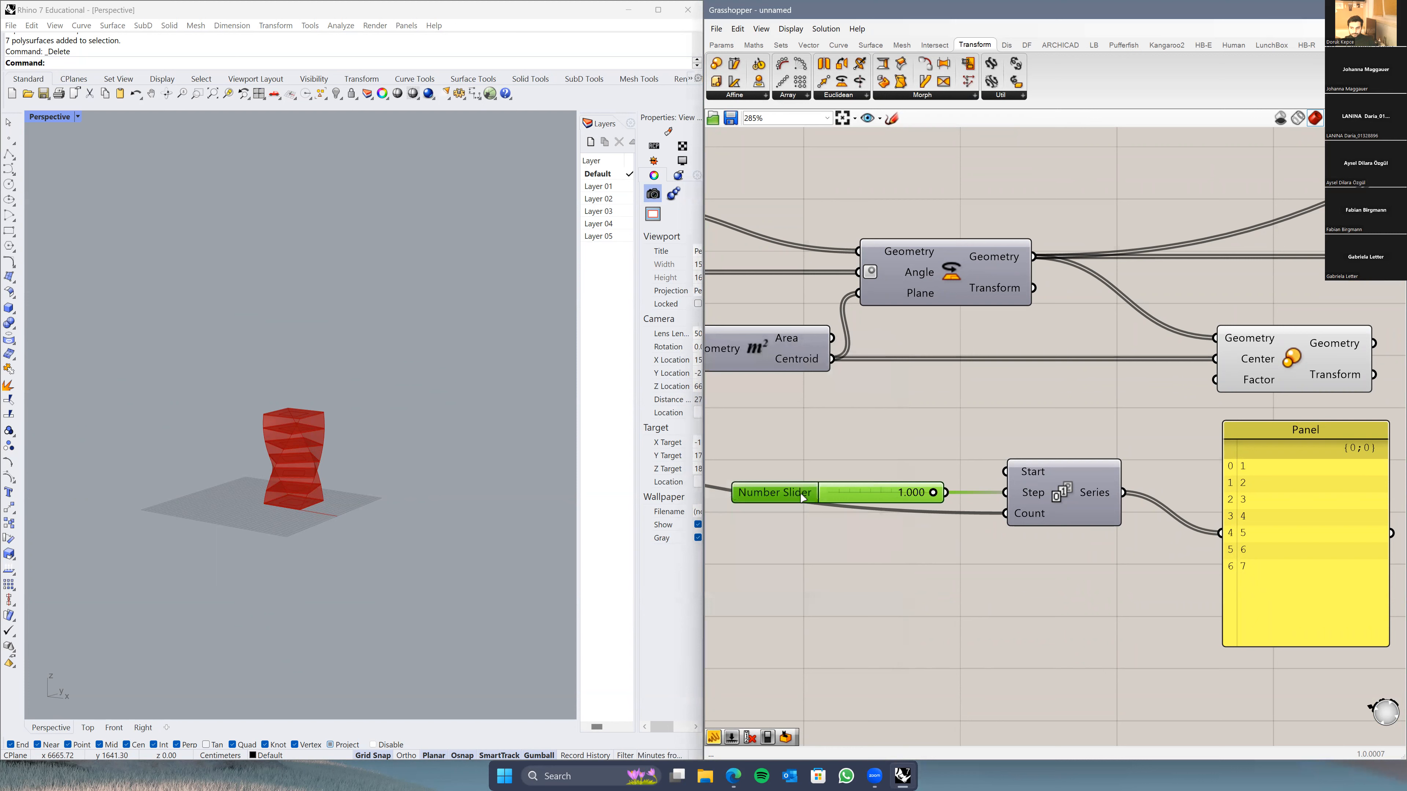
{"action": "left_click_drag", "start_coordinate": [792, 492], "coordinate": [801, 453]}
{"action": "double_click", "coordinate": [786, 453]}
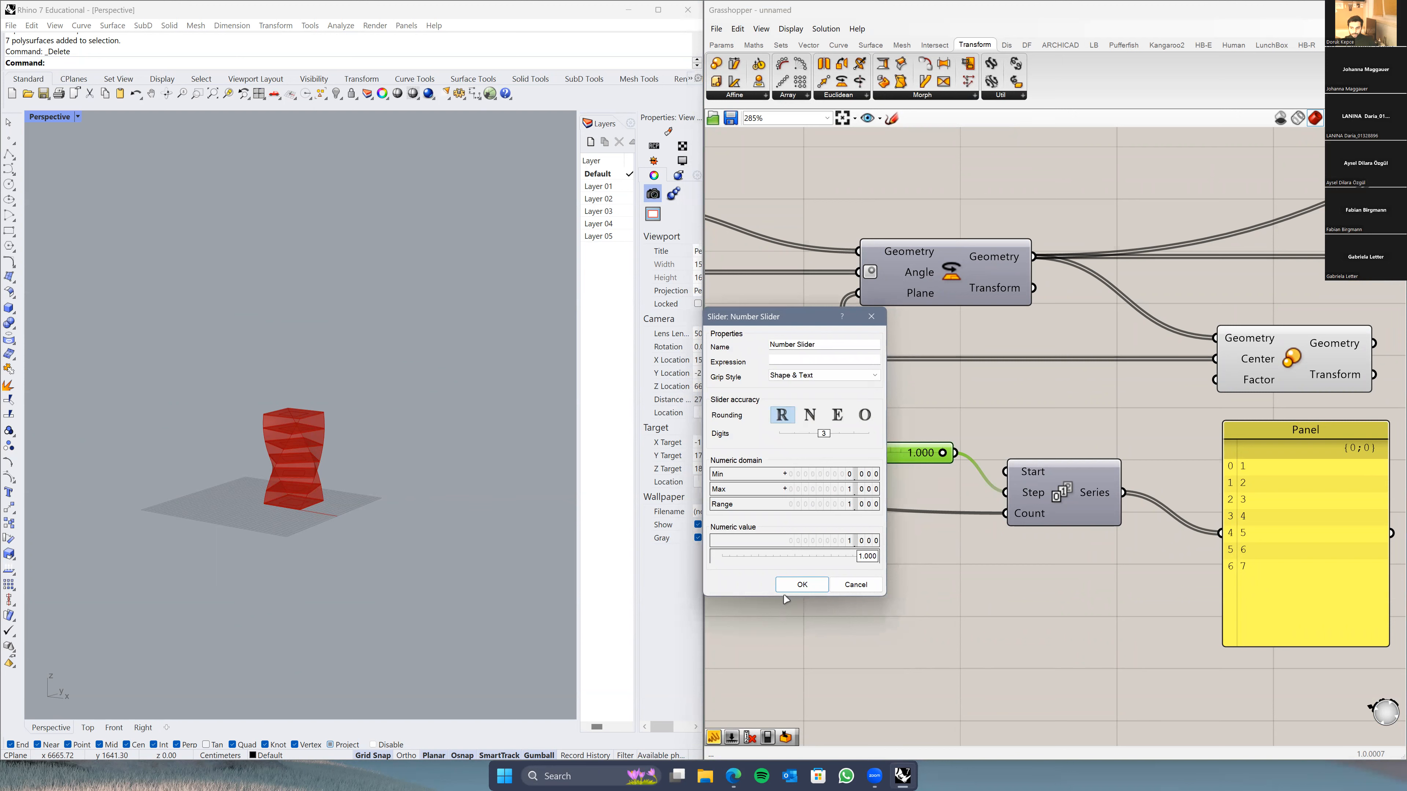
{"action": "left_click", "coordinate": [801, 585]}
{"action": "left_click_drag", "start_coordinate": [801, 465], "coordinate": [802, 495]}
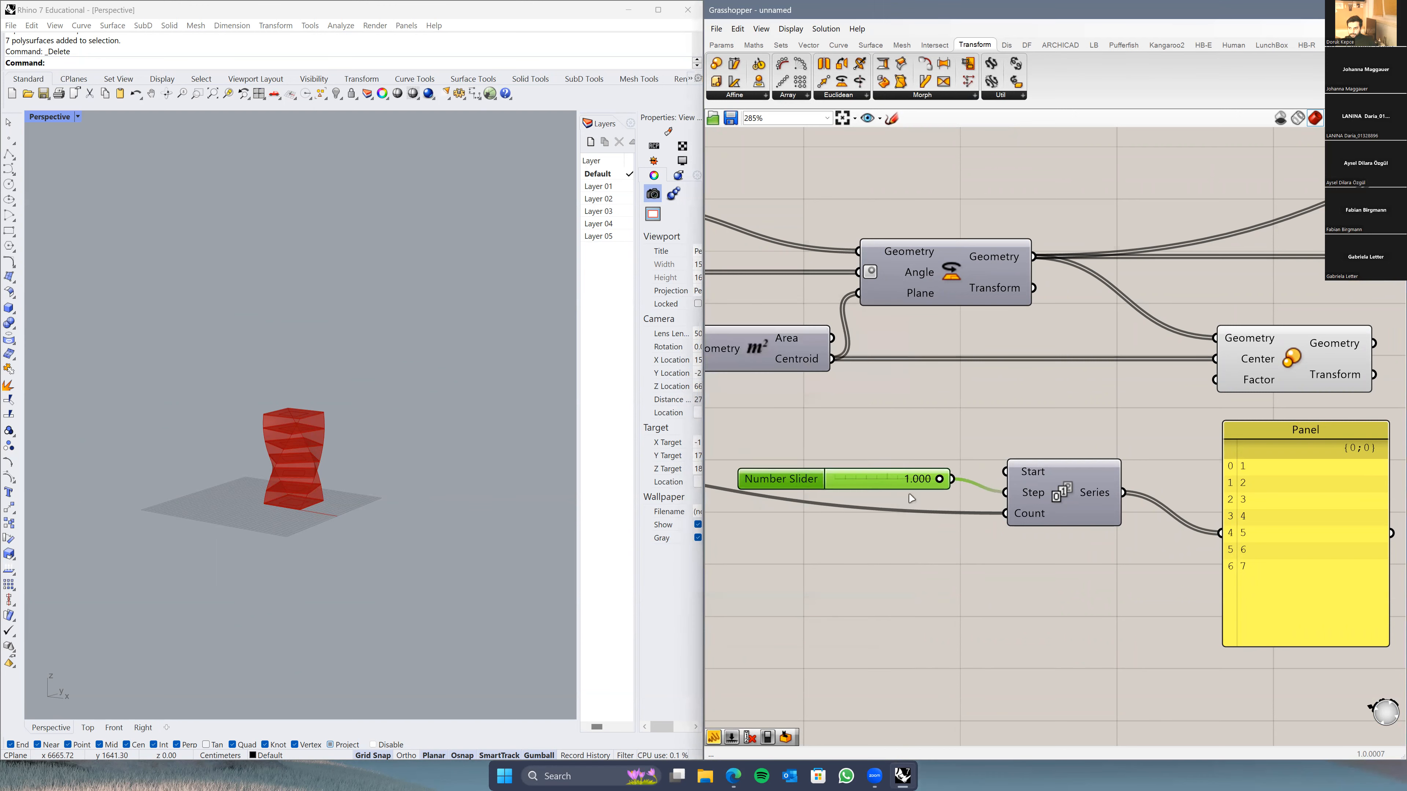
{"action": "left_click", "coordinate": [1093, 487]}
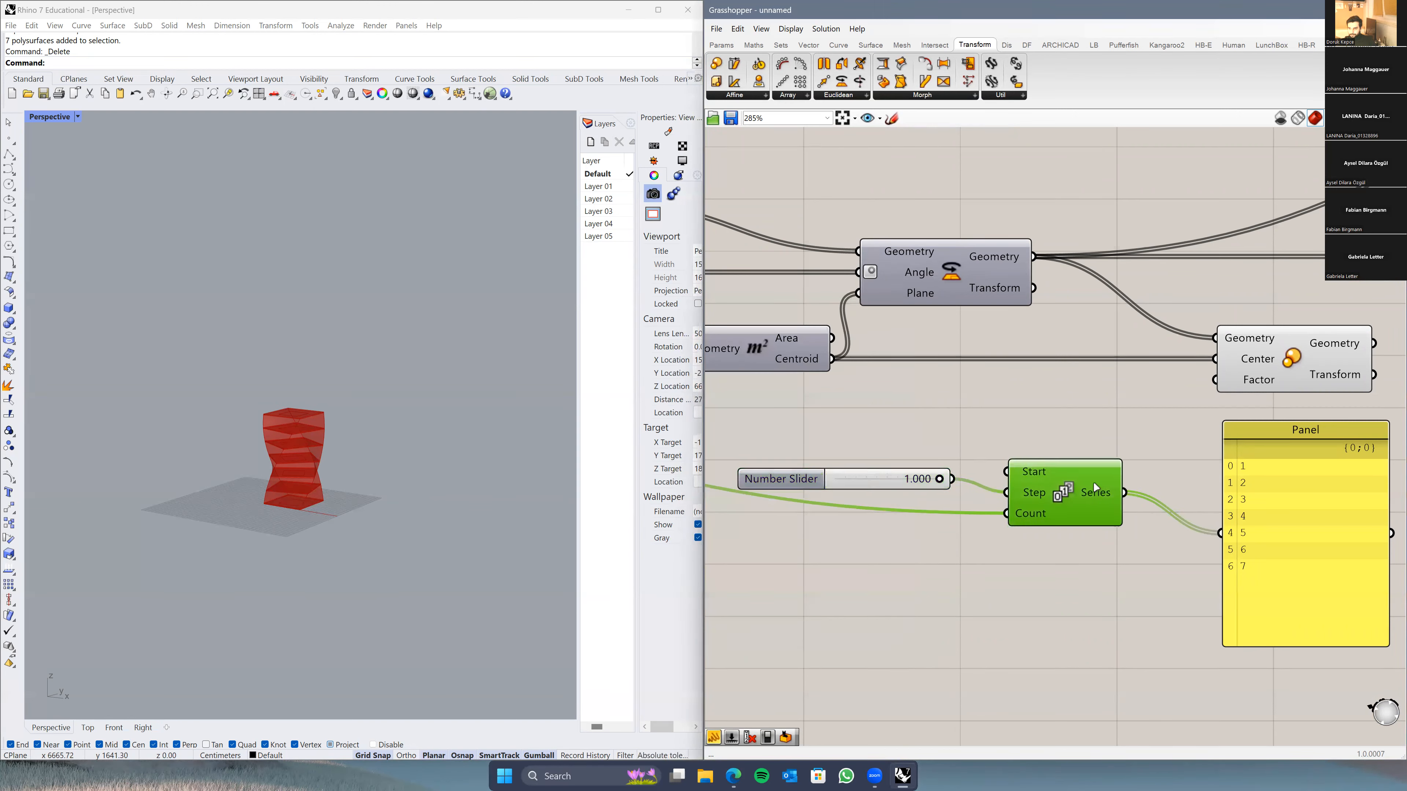
Step: Enter 0.1 as the step slider value
{"action": "left_click_drag", "start_coordinate": [1081, 494], "coordinate": [1085, 495]}
{"action": "left_click_drag", "start_coordinate": [934, 480], "coordinate": [842, 483]}
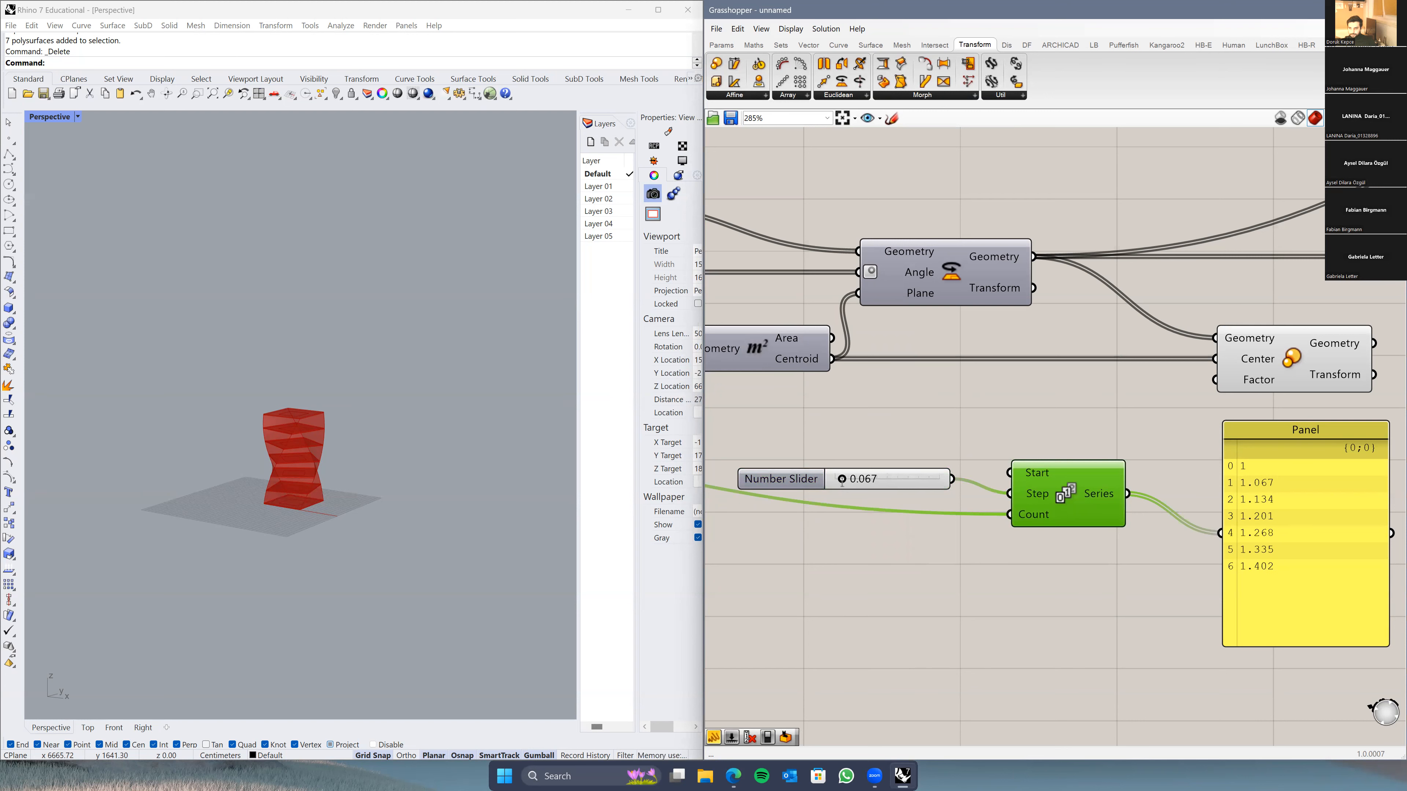
{"action": "double_click", "coordinate": [841, 480]}
{"action": "type", "text": "0.1"}
{"action": "key", "text": "Return"}
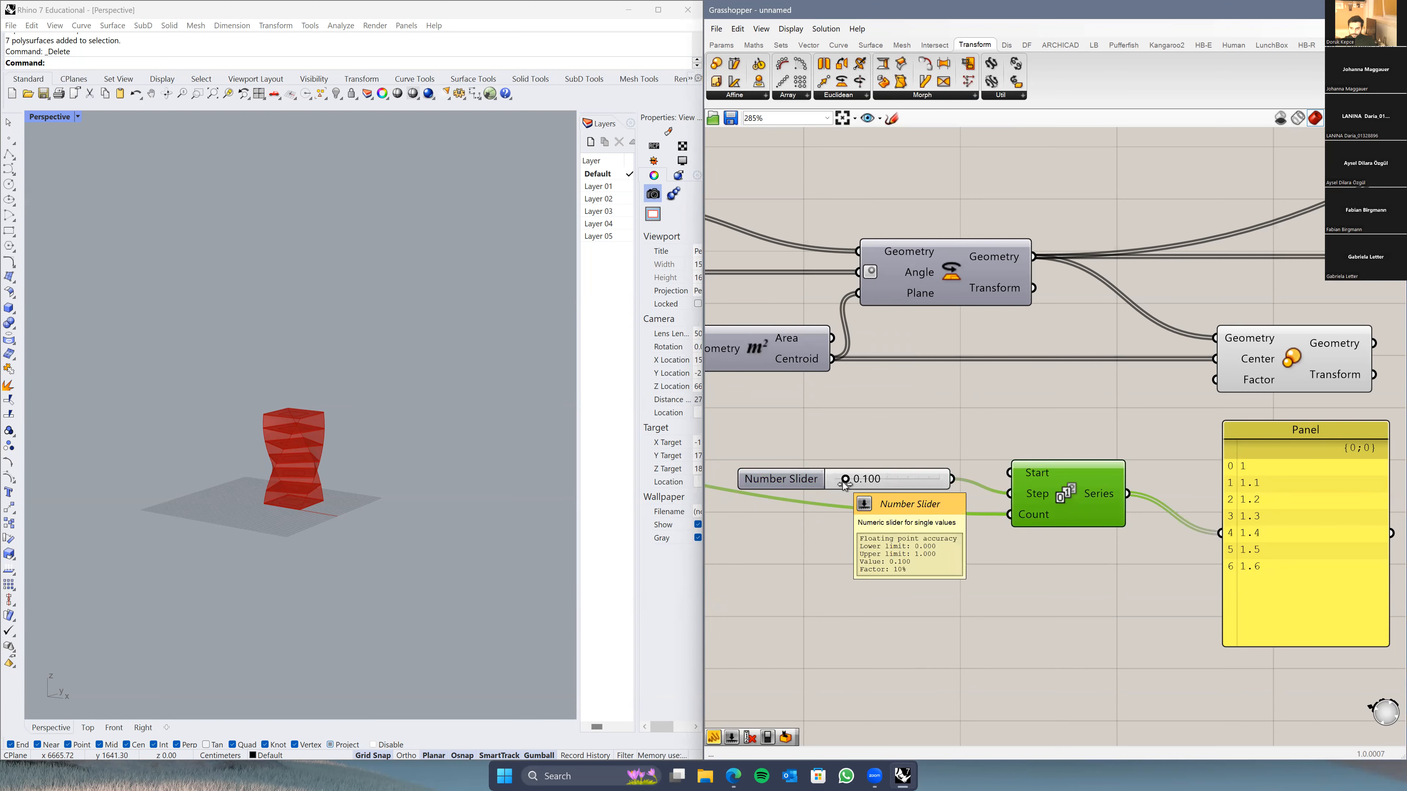
{"action": "left_click", "coordinate": [910, 562]}
{"action": "scroll", "coordinate": [1223, 516], "scroll_direction": "up", "scroll_amount": 2}
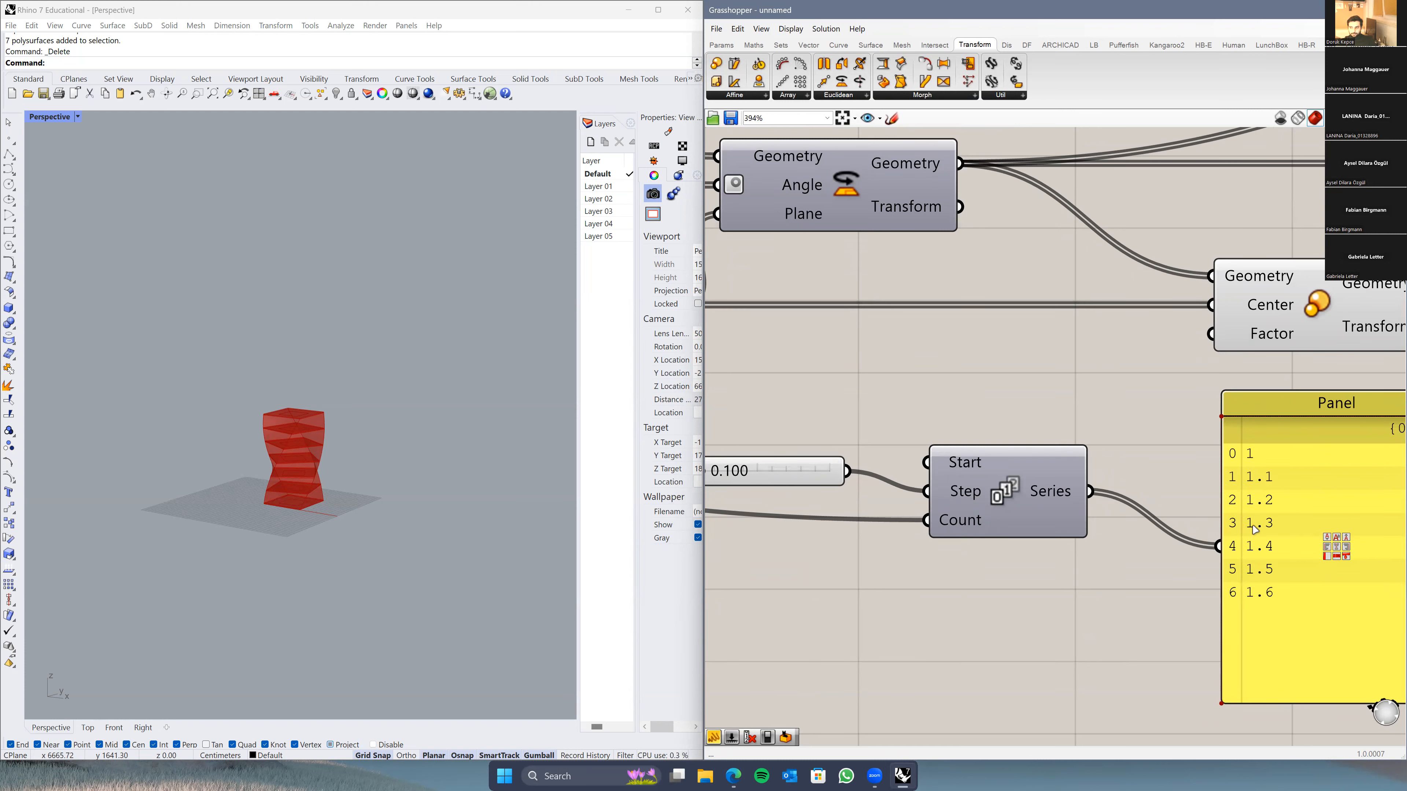
{"action": "scroll", "coordinate": [1130, 493], "scroll_direction": "down", "scroll_amount": 2}
Step: Wire Series into Scale's Factor and turn off the Extrusion and Loft previews
{"action": "left_click_drag", "start_coordinate": [1101, 491], "coordinate": [1188, 377]}
{"action": "scroll", "coordinate": [1076, 311], "scroll_direction": "down", "scroll_amount": 3}
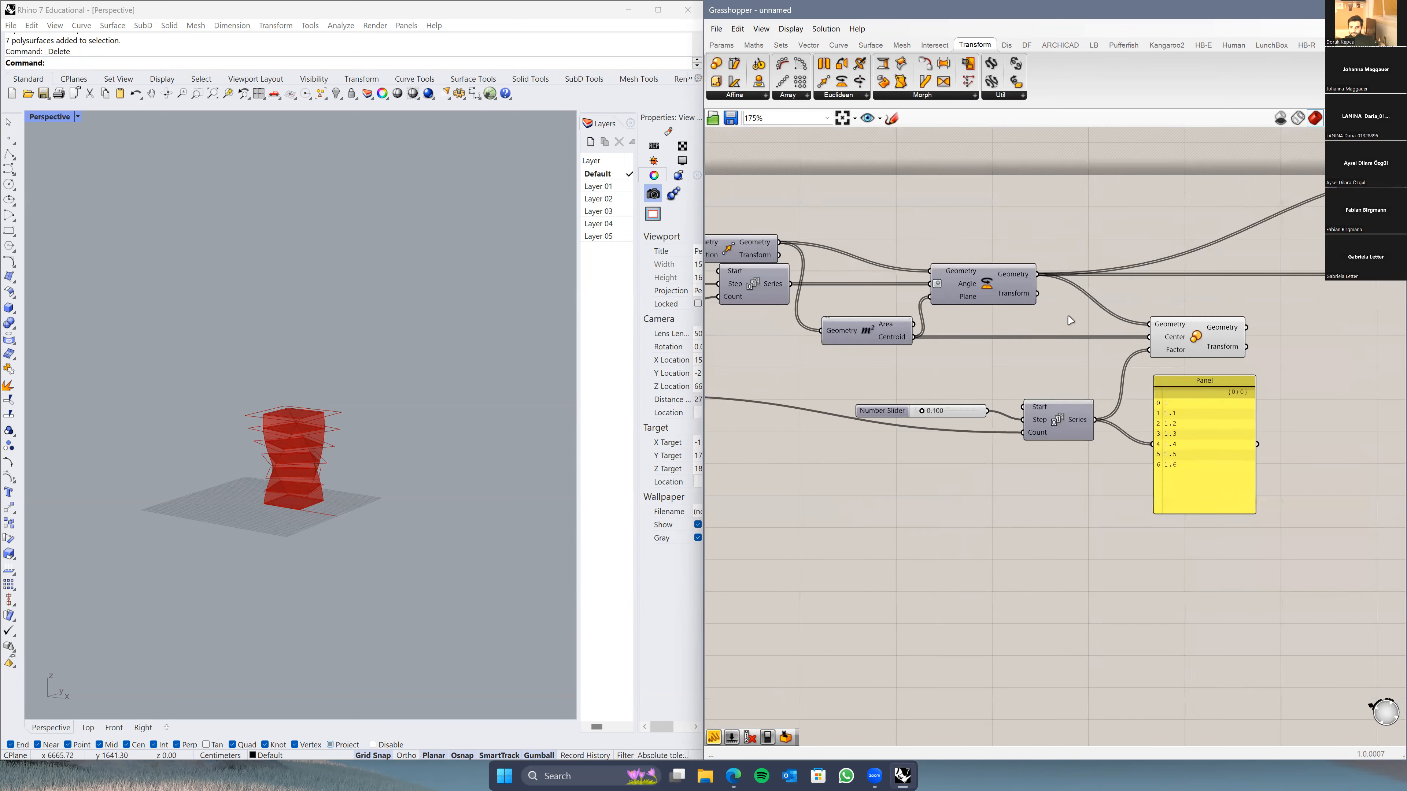
{"action": "right_click_drag", "start_coordinate": [1067, 315], "coordinate": [916, 427]}
{"action": "right_click_drag", "start_coordinate": [1152, 271], "coordinate": [833, 266]}
{"action": "left_click_drag", "start_coordinate": [1202, 253], "coordinate": [1112, 459]}
{"action": "right_click", "coordinate": [1113, 458]}
{"action": "left_click", "coordinate": [1146, 478]}
Step: Preview the Scale component and orbit the Rhino view around the growing floors
{"action": "right_click_drag", "start_coordinate": [1011, 482], "coordinate": [1271, 422]}
{"action": "left_click", "coordinate": [965, 380]}
{"action": "right_click_drag", "start_coordinate": [889, 581], "coordinate": [973, 610]}
{"action": "right_click_drag", "start_coordinate": [357, 462], "coordinate": [350, 492]}
{"action": "scroll", "coordinate": [345, 524], "scroll_direction": "up", "scroll_amount": 6}
{"action": "right_click_drag", "start_coordinate": [928, 557], "coordinate": [989, 570]}
{"action": "mouse_move", "coordinate": [284, 543]}
{"action": "right_mouse_down"}
{"action": "mouse_move", "coordinate": [284, 517]}
{"action": "mouse_move", "coordinate": [287, 536]}
{"action": "right_mouse_up"}
{"action": "right_click_drag", "start_coordinate": [958, 568], "coordinate": [982, 581]}
{"action": "scroll", "coordinate": [945, 519], "scroll_direction": "up", "scroll_amount": 4}
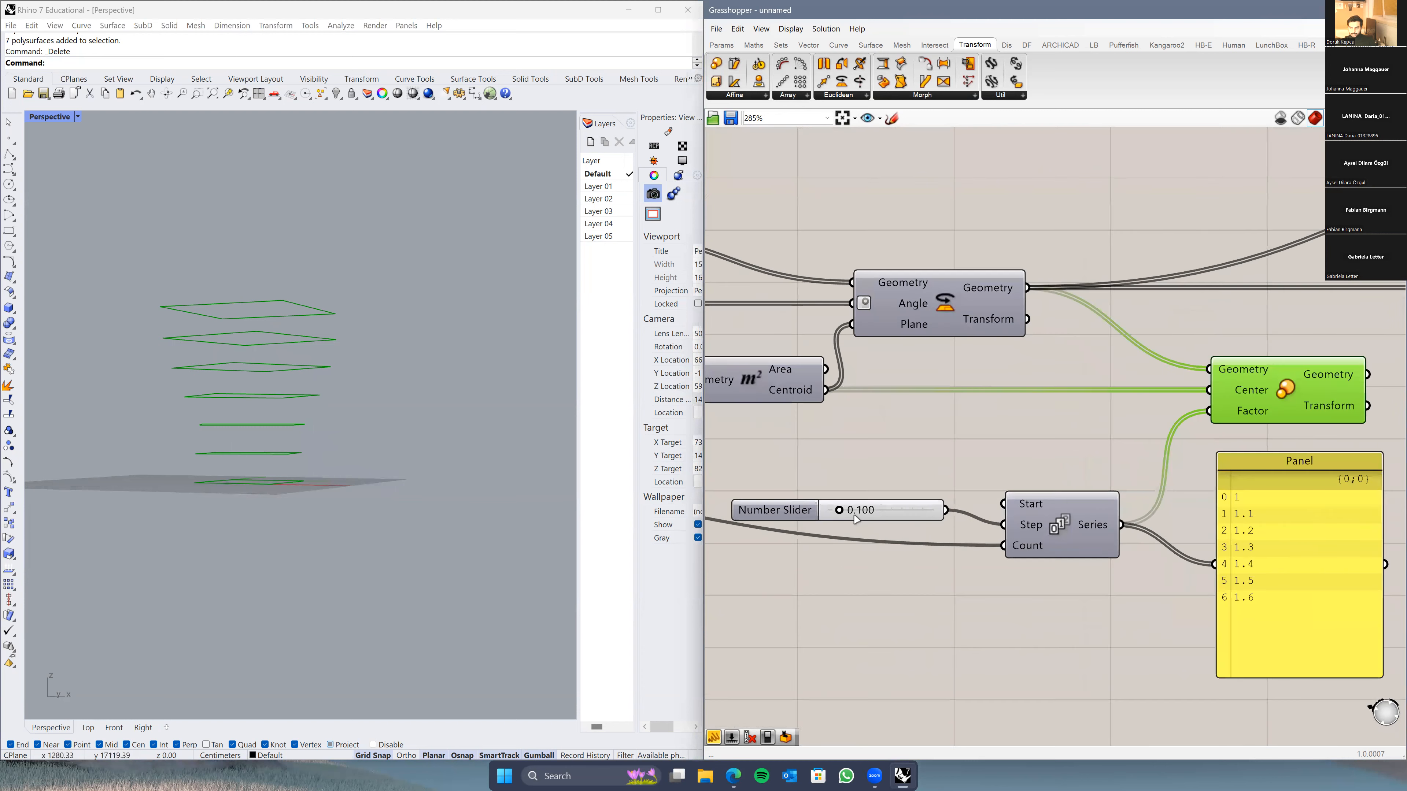
Step: Try step values of 0.2, about 0.09 and 0.126 while watching the floors
{"action": "double_click", "coordinate": [843, 512]}
{"action": "type", "text": "0"}
{"action": "left_click", "coordinate": [923, 510]}
{"action": "mouse_move", "coordinate": [282, 480]}
{"action": "right_mouse_down"}
{"action": "mouse_move", "coordinate": [329, 503]}
{"action": "mouse_move", "coordinate": [294, 486]}
{"action": "right_mouse_up"}
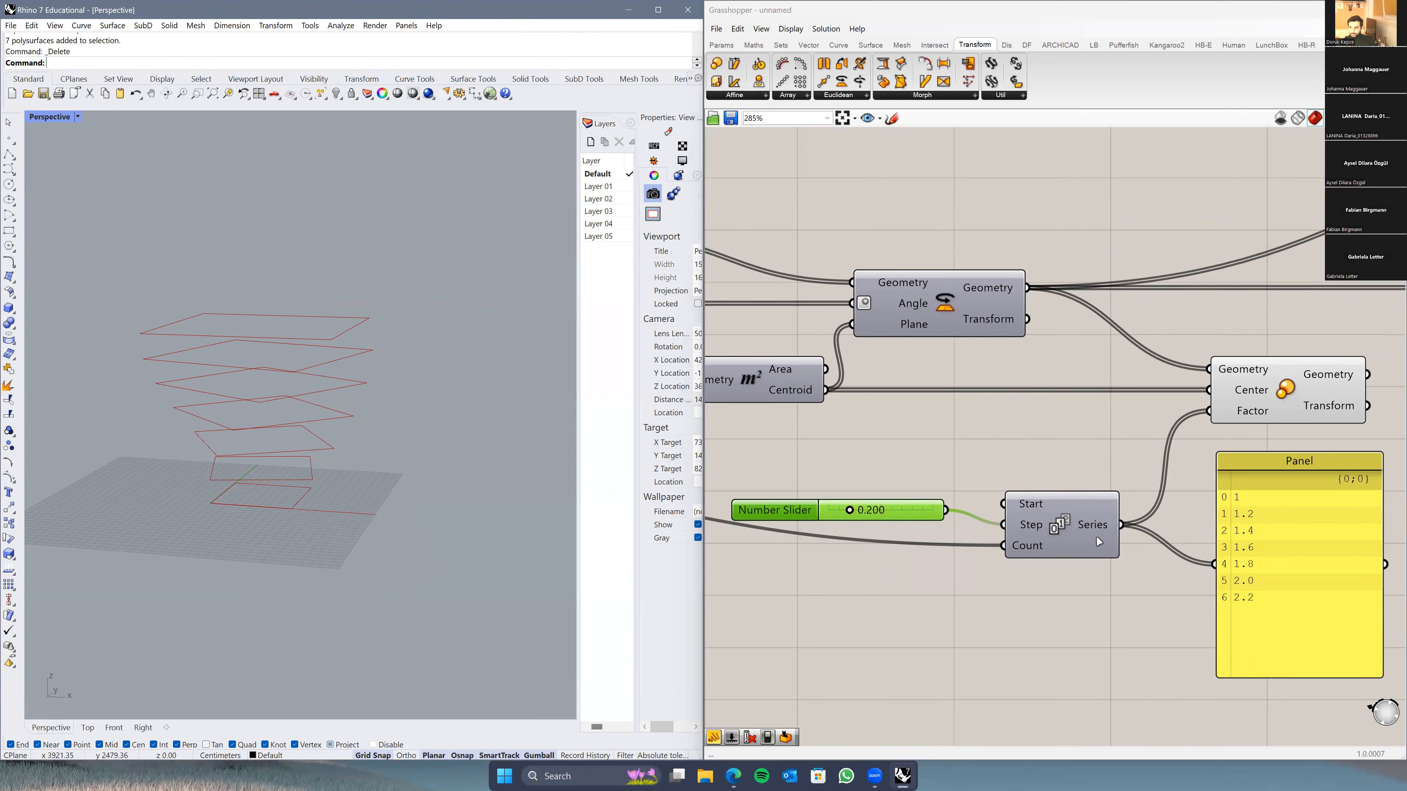
{"action": "right_click_drag", "start_coordinate": [869, 529], "coordinate": [907, 518]}
{"action": "left_click_drag", "start_coordinate": [834, 503], "coordinate": [839, 518]}
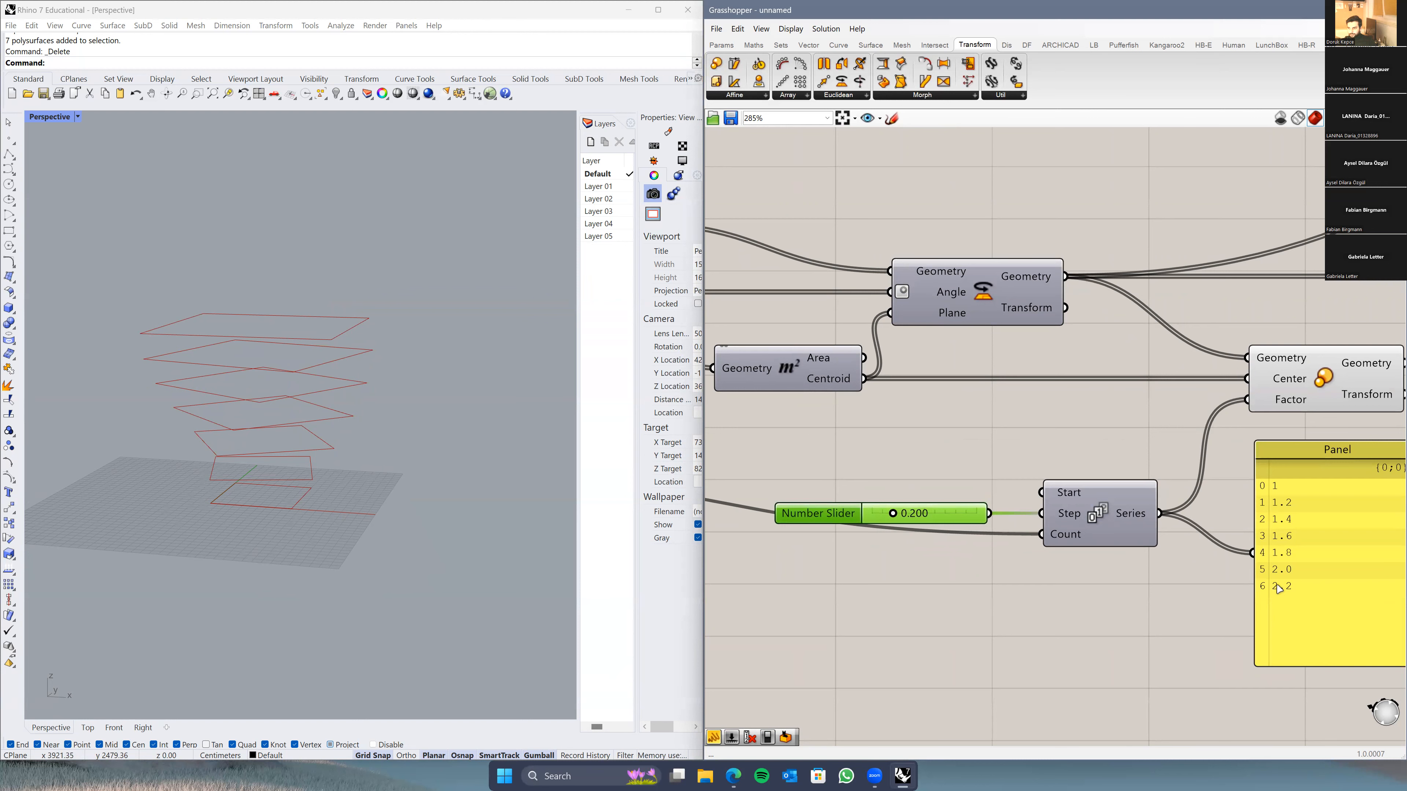
{"action": "left_click_drag", "start_coordinate": [892, 516], "coordinate": [885, 523]}
{"action": "right_click_drag", "start_coordinate": [408, 487], "coordinate": [423, 481]}
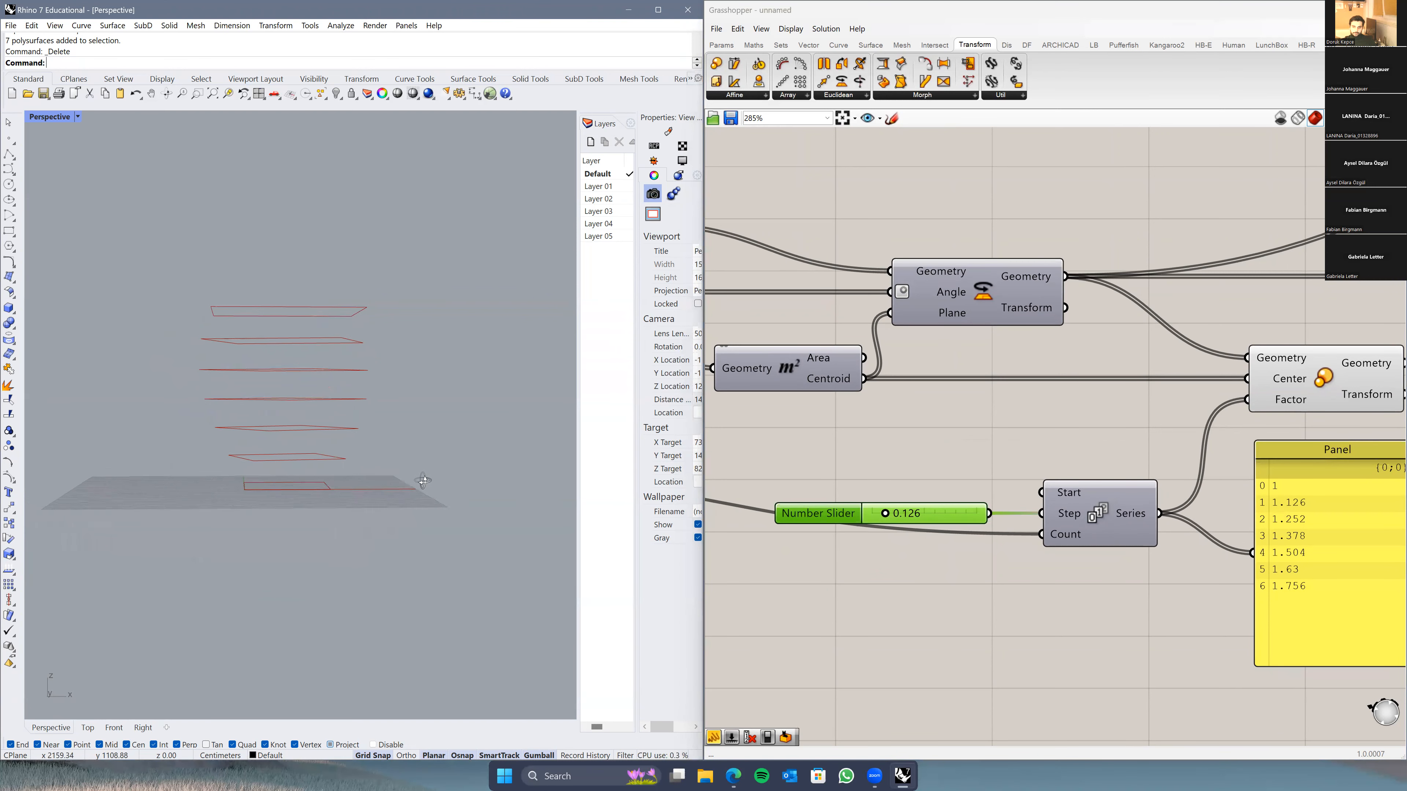
Step: Settle the step at 0.175 and check the floors in Front and Perspective views
{"action": "left_click", "coordinate": [114, 728]}
{"action": "scroll", "coordinate": [369, 498], "scroll_direction": "down", "scroll_amount": 2}
{"action": "mouse_move", "coordinate": [888, 519]}
{"action": "left_mouse_down"}
{"action": "mouse_move", "coordinate": [908, 521]}
{"action": "mouse_move", "coordinate": [890, 525]}
{"action": "left_mouse_up"}
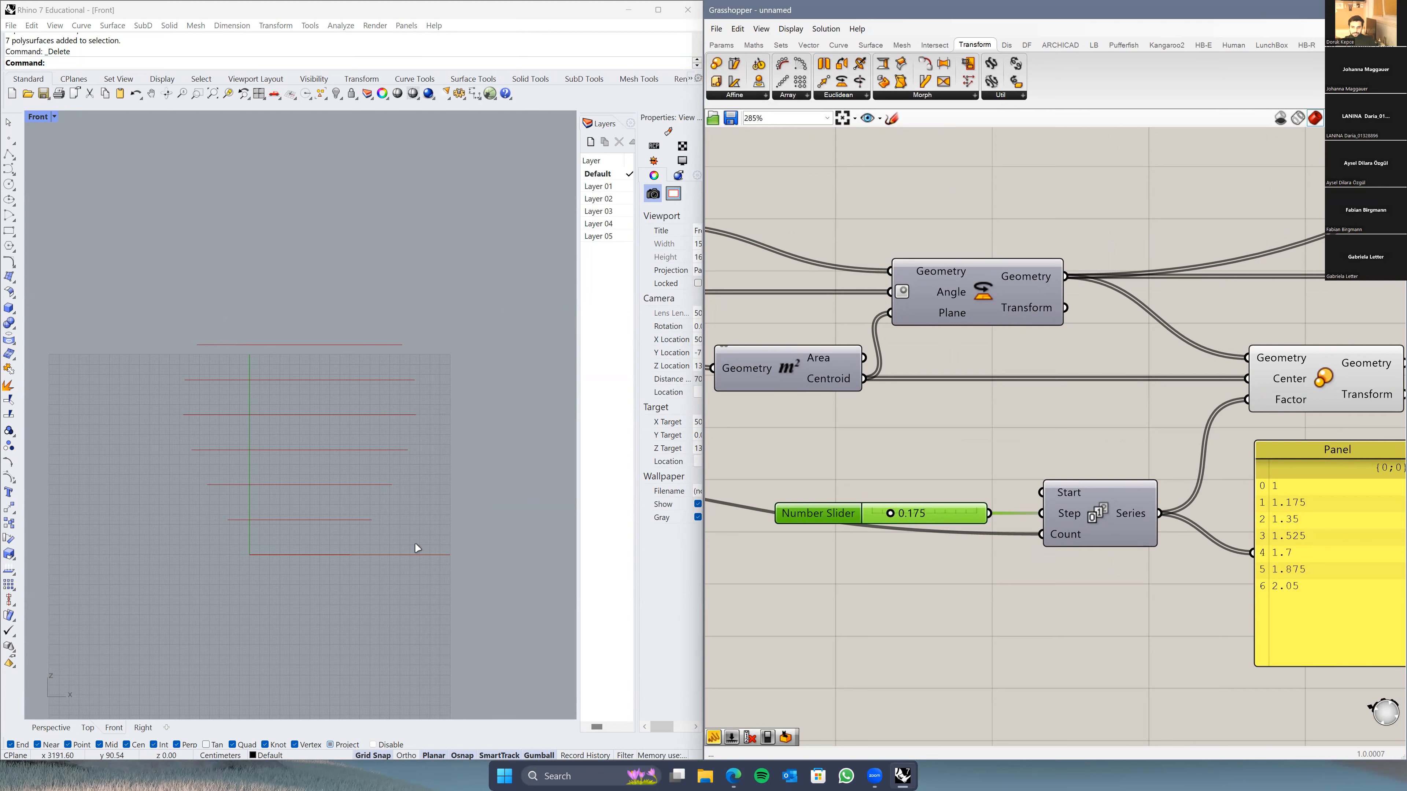
{"action": "left_click", "coordinate": [360, 551]}
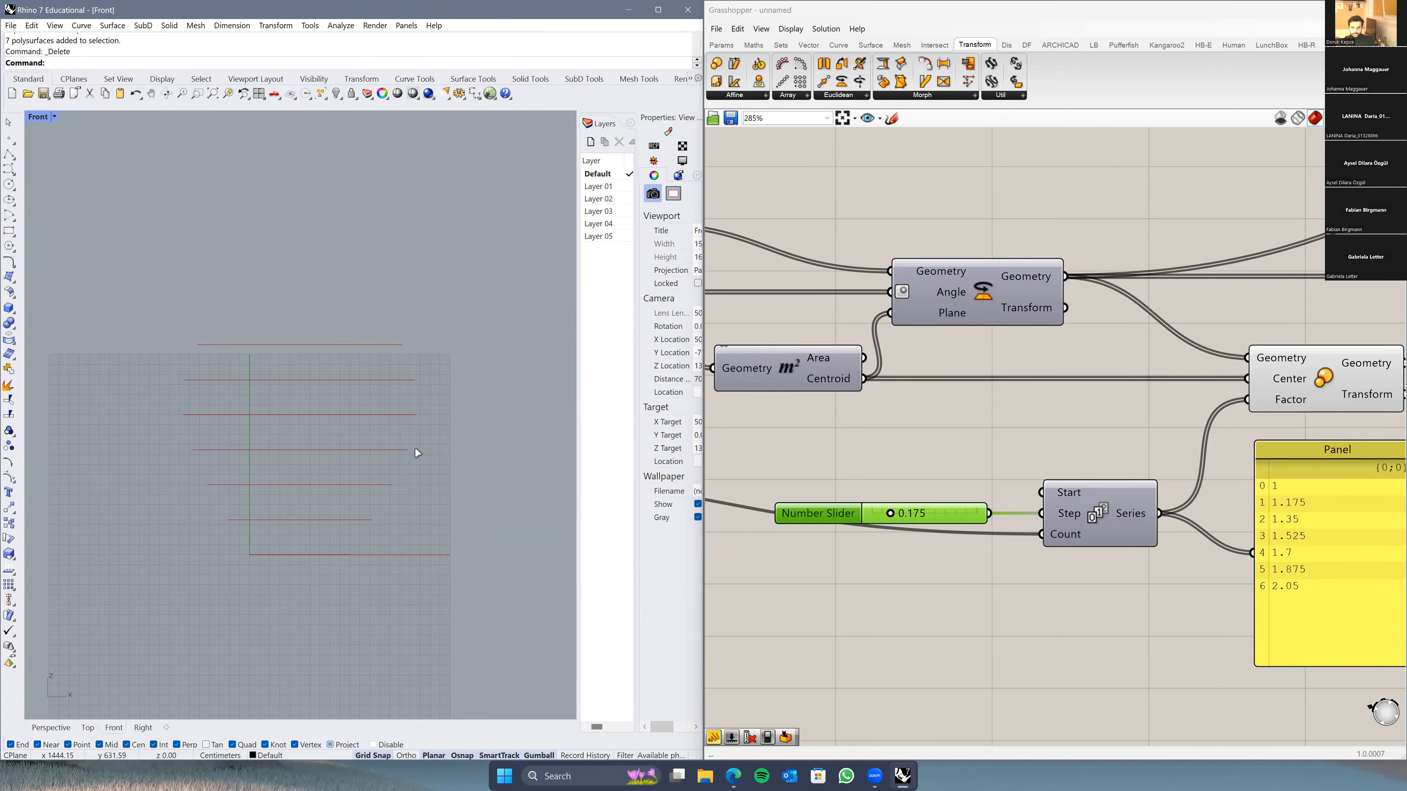
{"action": "left_click", "coordinate": [48, 730]}
{"action": "right_click_drag", "start_coordinate": [287, 434], "coordinate": [339, 383]}
{"action": "scroll", "coordinate": [1051, 598], "scroll_direction": "down", "scroll_amount": 3}
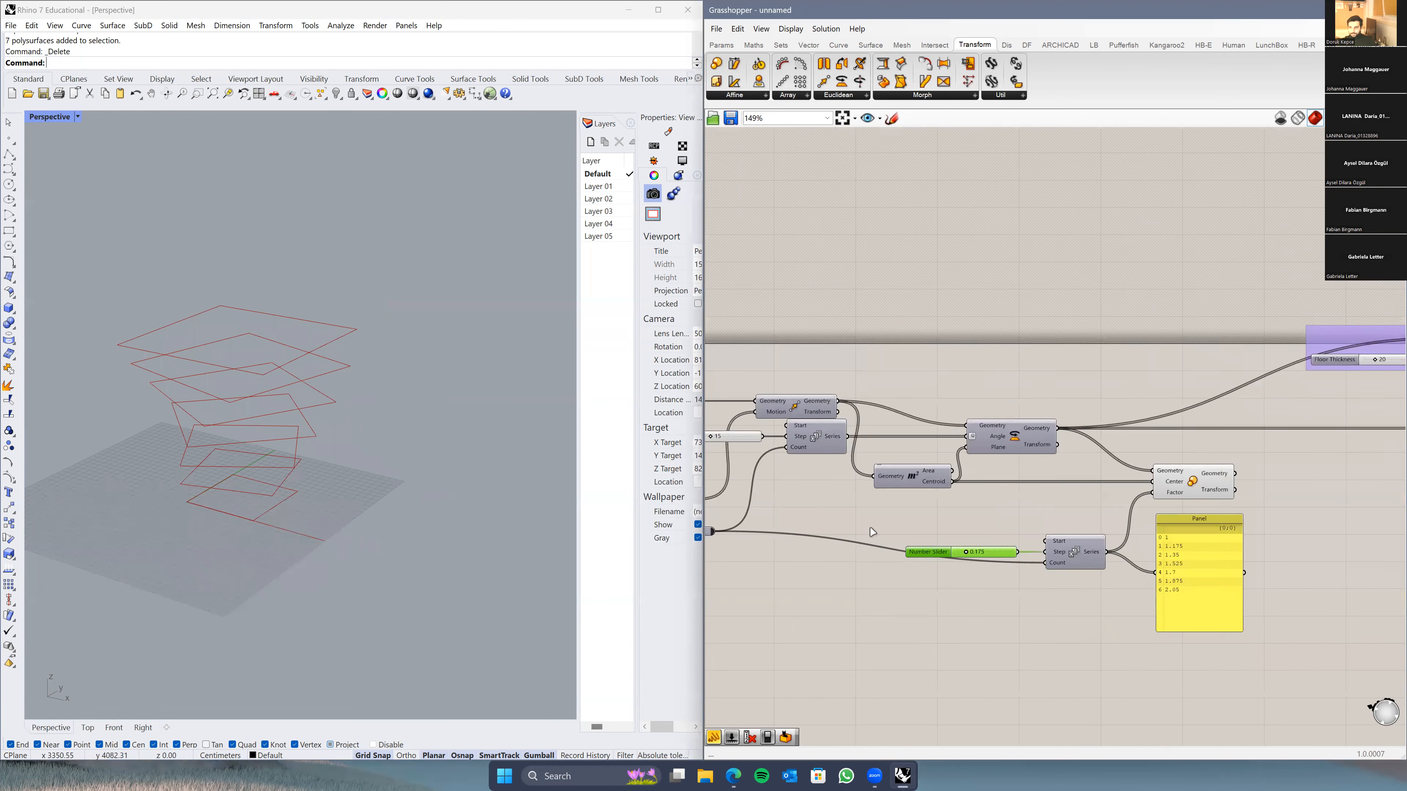
Step: Feed the scaled floors into Boundary Surfaces and Loft, and hide Scale's preview
{"action": "right_click_drag", "start_coordinate": [1051, 597], "coordinate": [812, 505]}
{"action": "right_click_drag", "start_coordinate": [1083, 433], "coordinate": [981, 503]}
{"action": "left_click", "coordinate": [844, 483]}
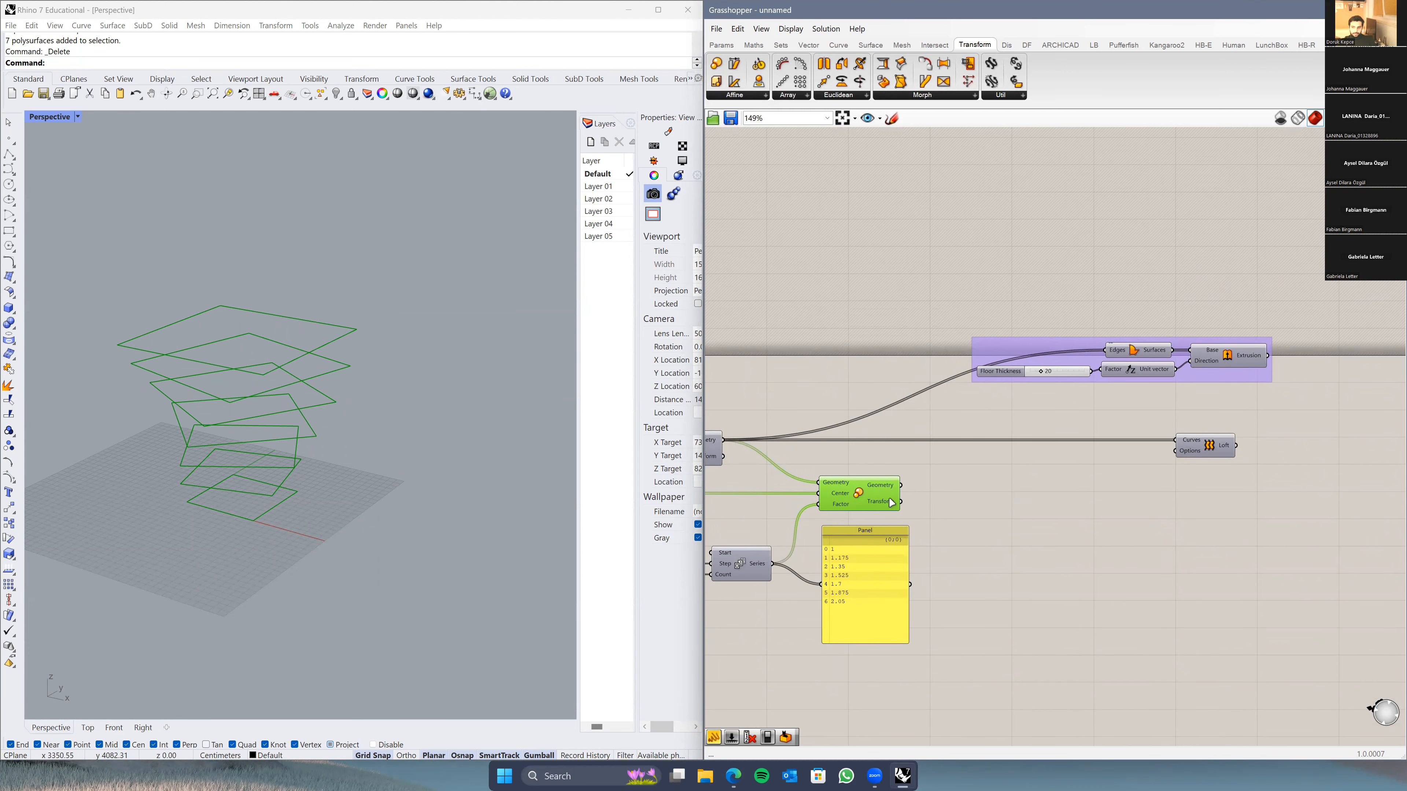
{"action": "left_click_drag", "start_coordinate": [914, 473], "coordinate": [1105, 349]}
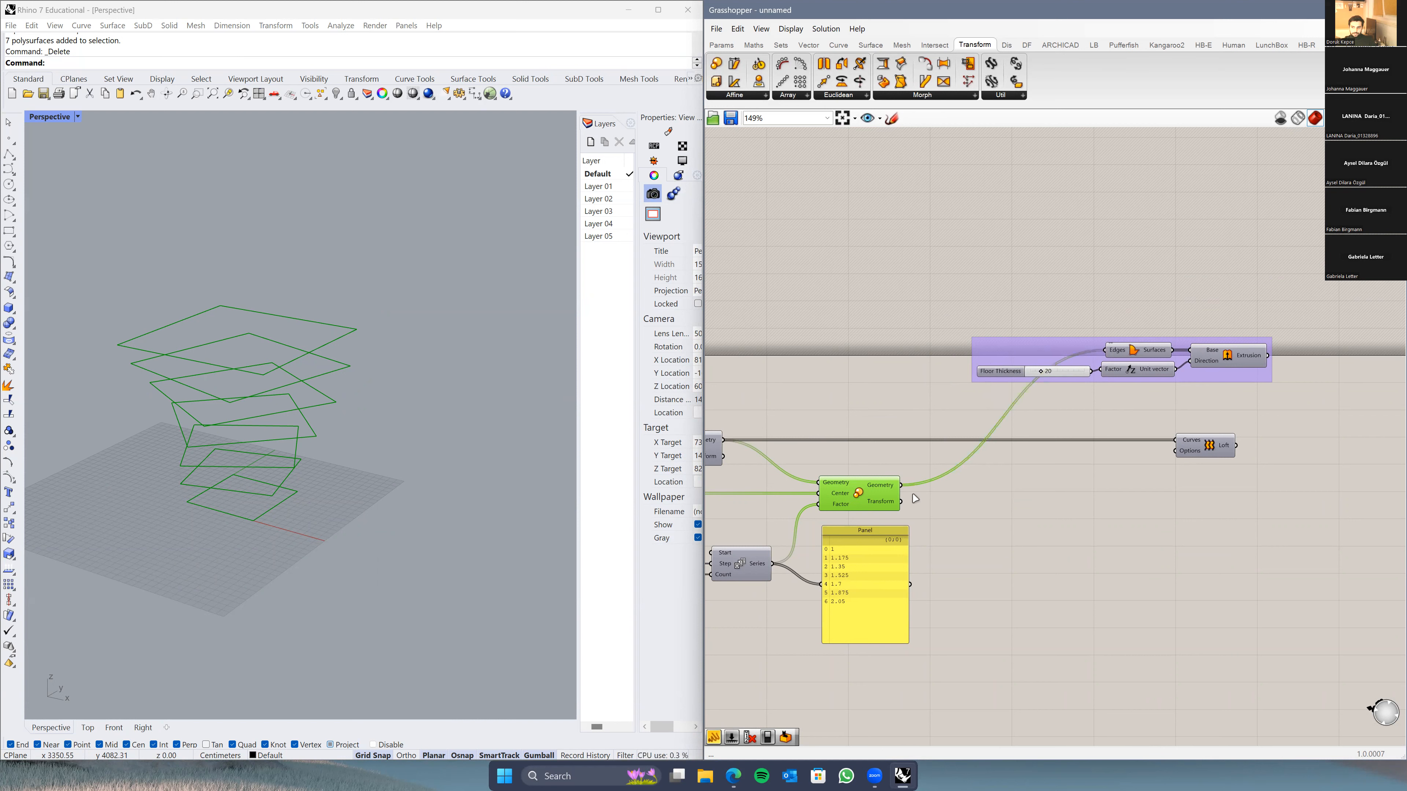
{"action": "left_click_drag", "start_coordinate": [902, 486], "coordinate": [1175, 440]}
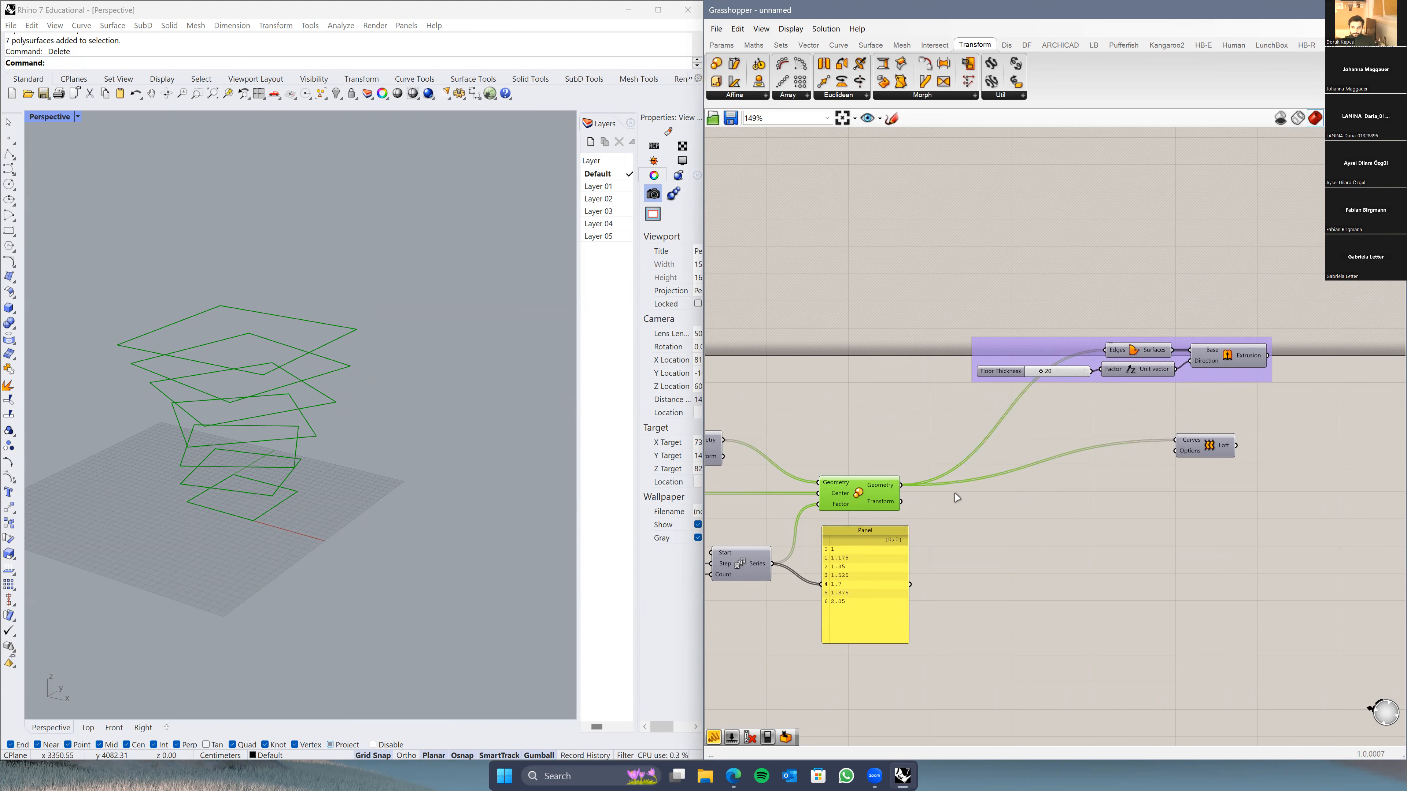
{"action": "middle_click", "coordinate": [851, 466]}
{"action": "left_click", "coordinate": [870, 489]}
Step: Turn Preview on for the Extrusion and Loft components
{"action": "right_click_drag", "start_coordinate": [786, 415], "coordinate": [855, 419]}
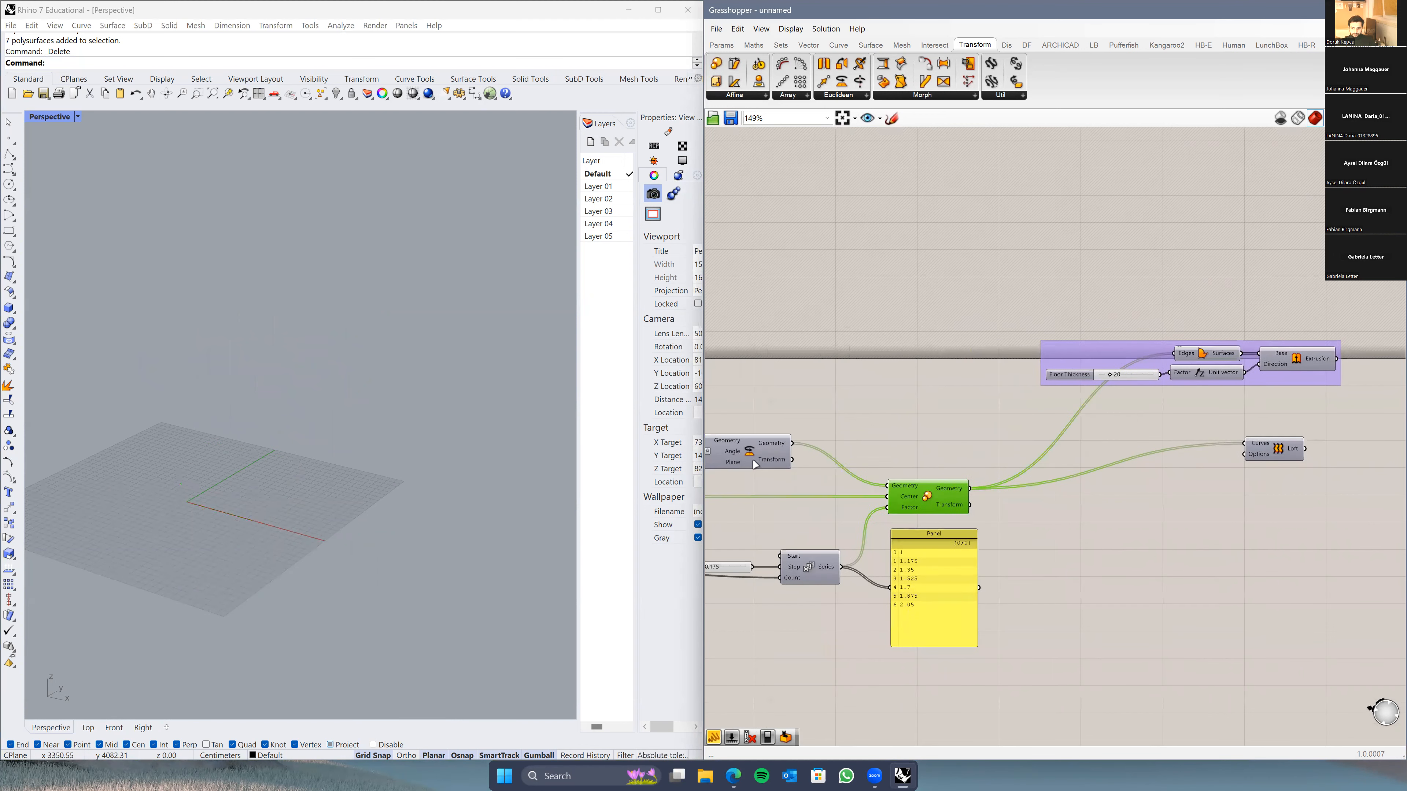
{"action": "left_click", "coordinate": [1282, 367]}
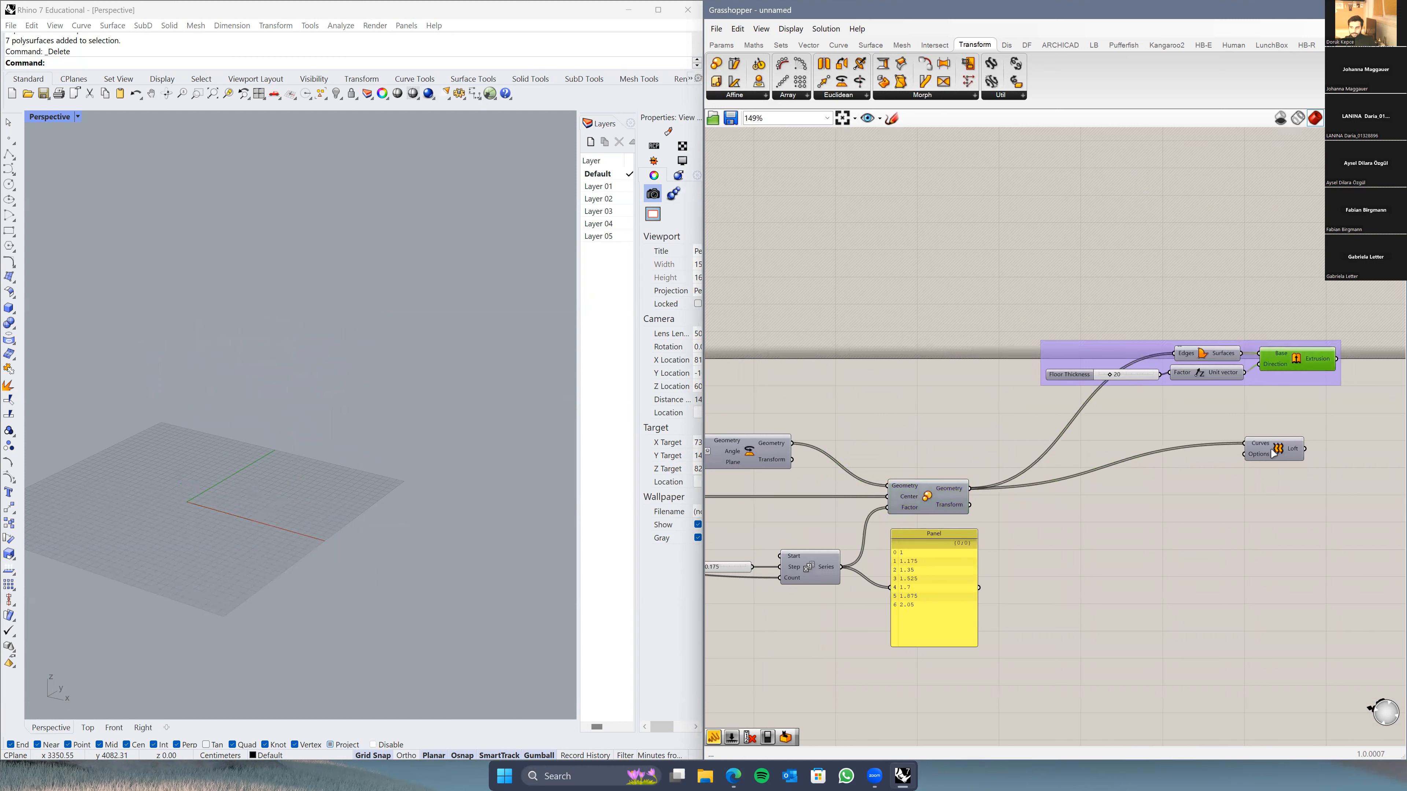
{"action": "left_click", "coordinate": [1274, 456], "text": "shift"}
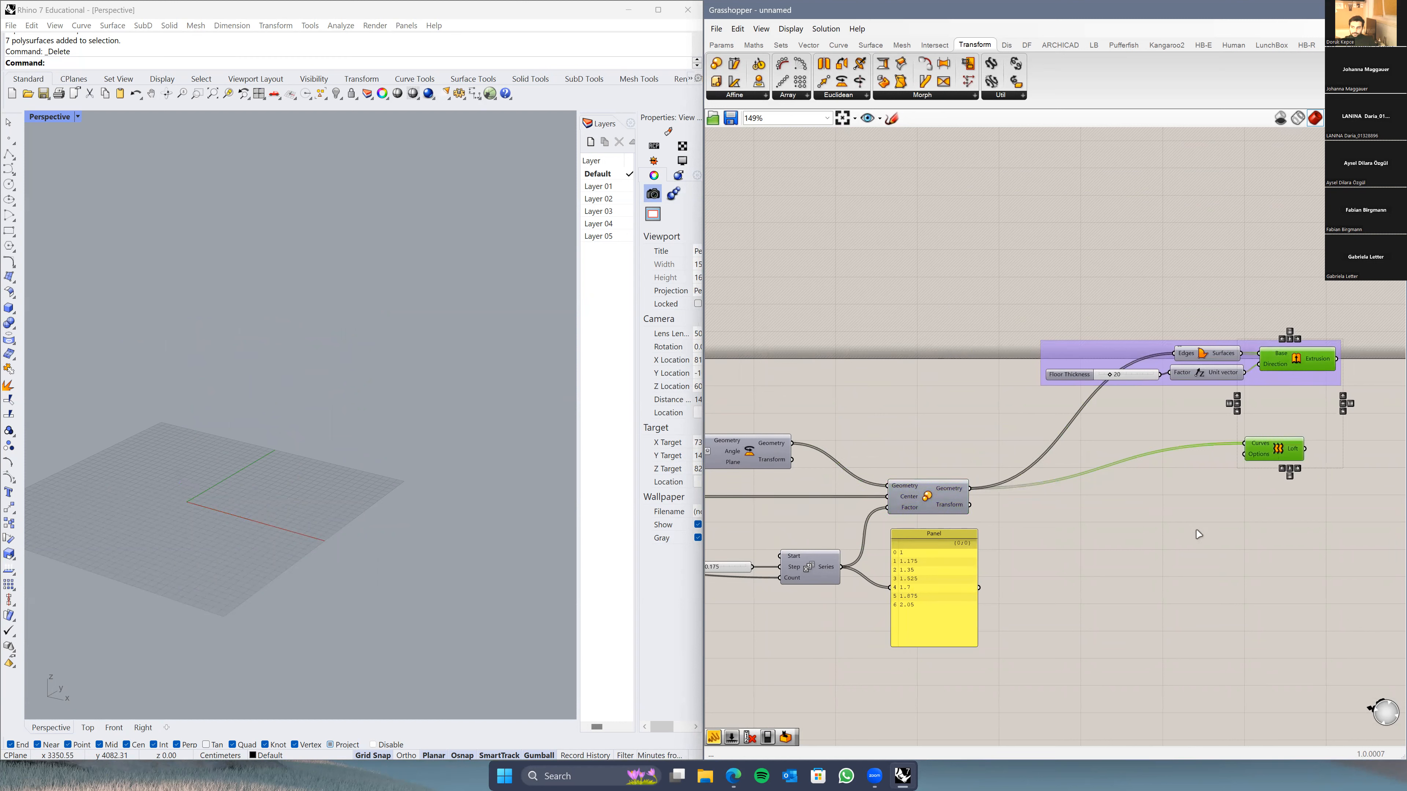
{"action": "right_click", "coordinate": [1199, 534]}
{"action": "left_click", "coordinate": [1211, 537]}
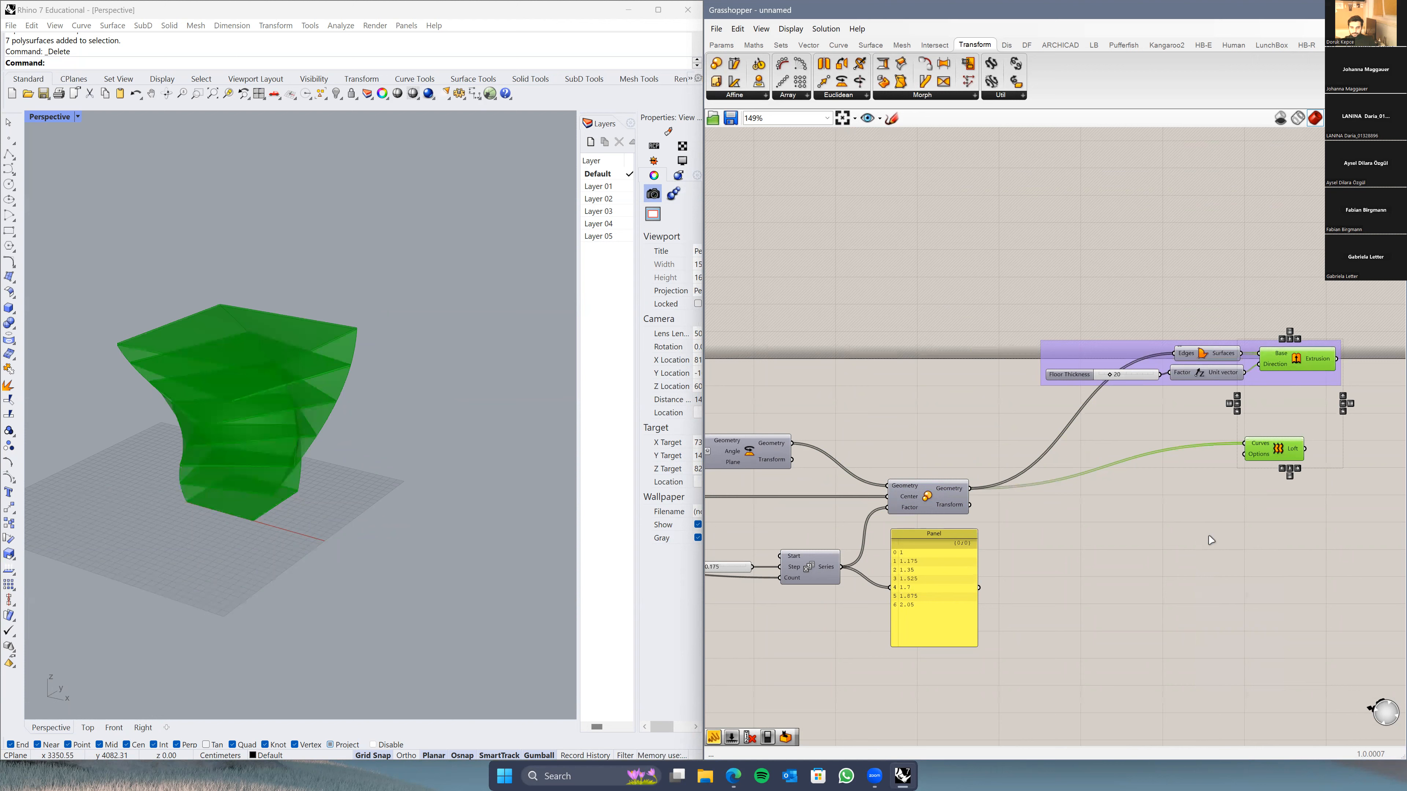
Step: Orbit the Rhino view around the twisted red tower and shift the step slider left
{"action": "left_click", "coordinate": [414, 503]}
{"action": "scroll", "coordinate": [407, 477], "scroll_direction": "up", "scroll_amount": 3}
{"action": "right_click_drag", "start_coordinate": [406, 470], "coordinate": [313, 474]}
{"action": "right_click_drag", "start_coordinate": [823, 648], "coordinate": [980, 603]}
{"action": "scroll", "coordinate": [880, 633], "scroll_direction": "down", "scroll_amount": 1}
{"action": "scroll", "coordinate": [979, 603], "scroll_direction": "up", "scroll_amount": 2}
{"action": "left_click_drag", "start_coordinate": [875, 540], "coordinate": [770, 540]}
{"action": "left_click", "coordinate": [235, 491]}
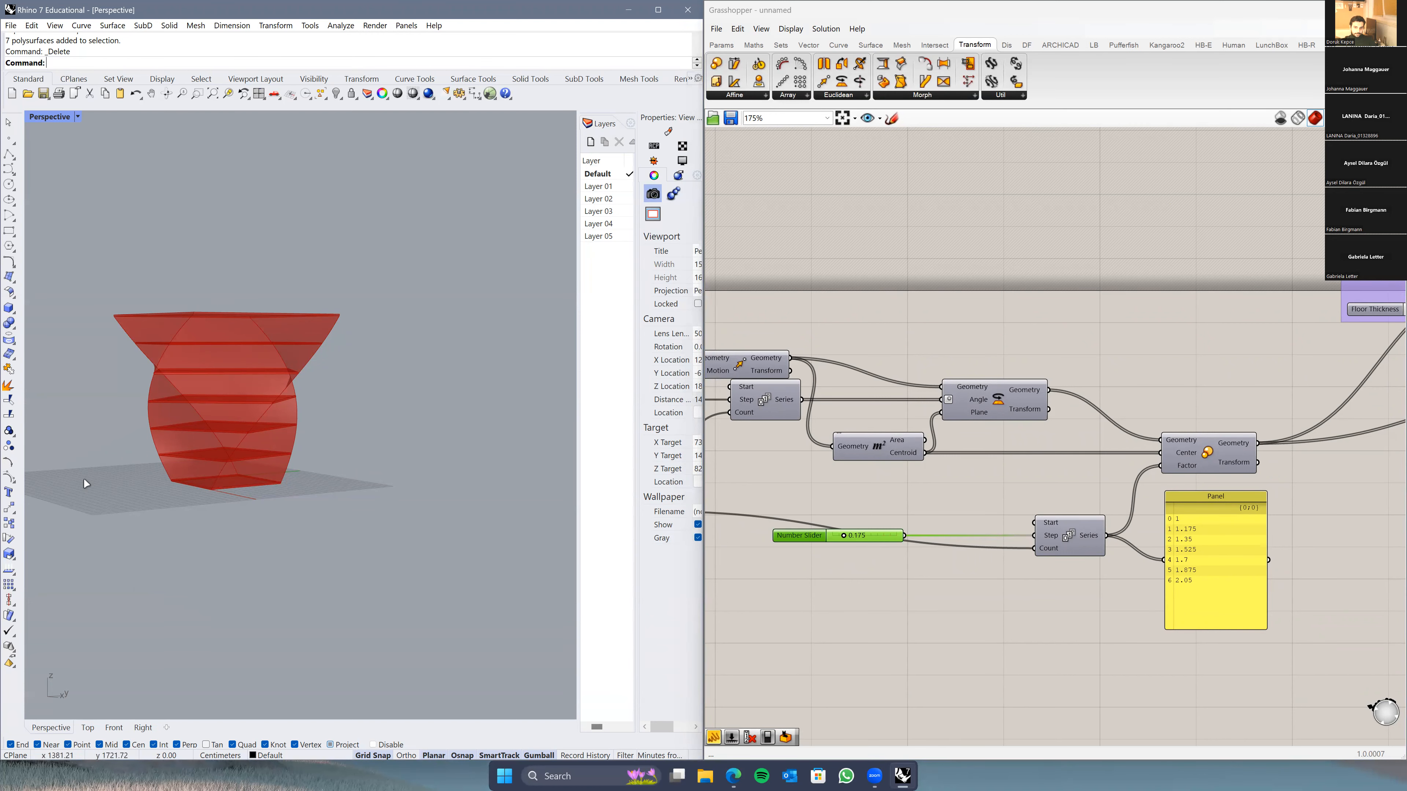
Step: Set the Series Start input to 2
{"action": "scroll", "coordinate": [915, 547], "scroll_direction": "up", "scroll_amount": 1}
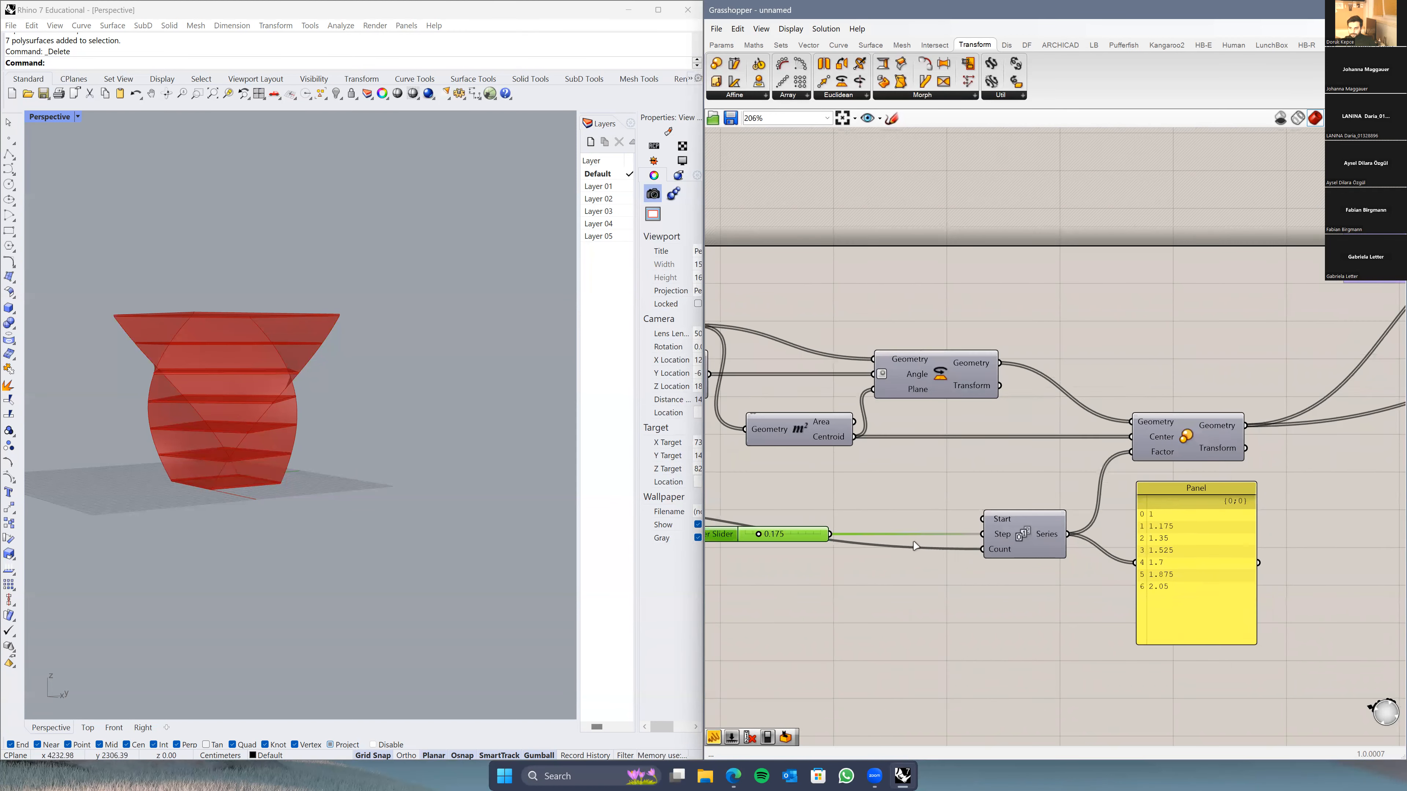
{"action": "right_click_drag", "start_coordinate": [913, 543], "coordinate": [940, 535]}
{"action": "scroll", "coordinate": [935, 525], "scroll_direction": "up", "scroll_amount": 1}
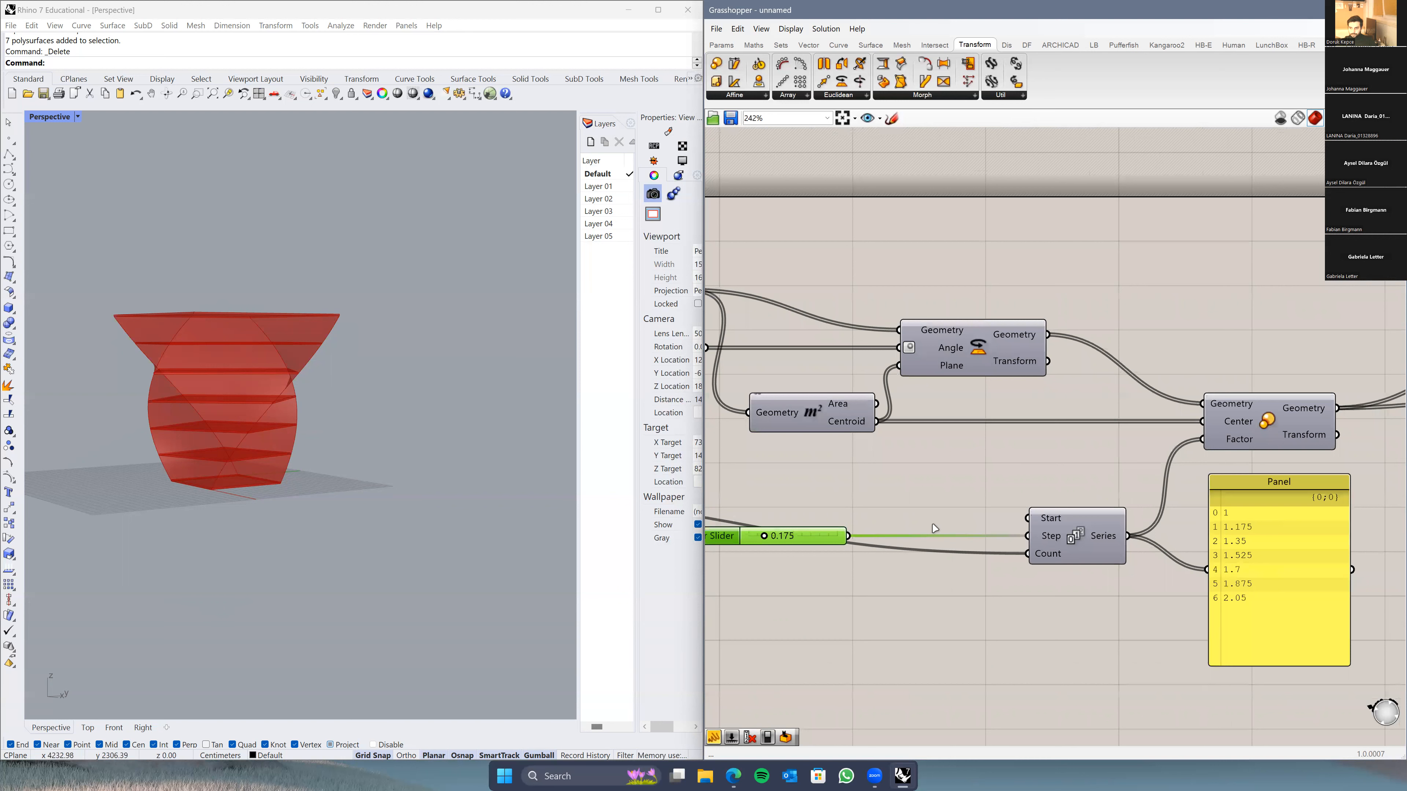
{"action": "double_click", "coordinate": [934, 527]}
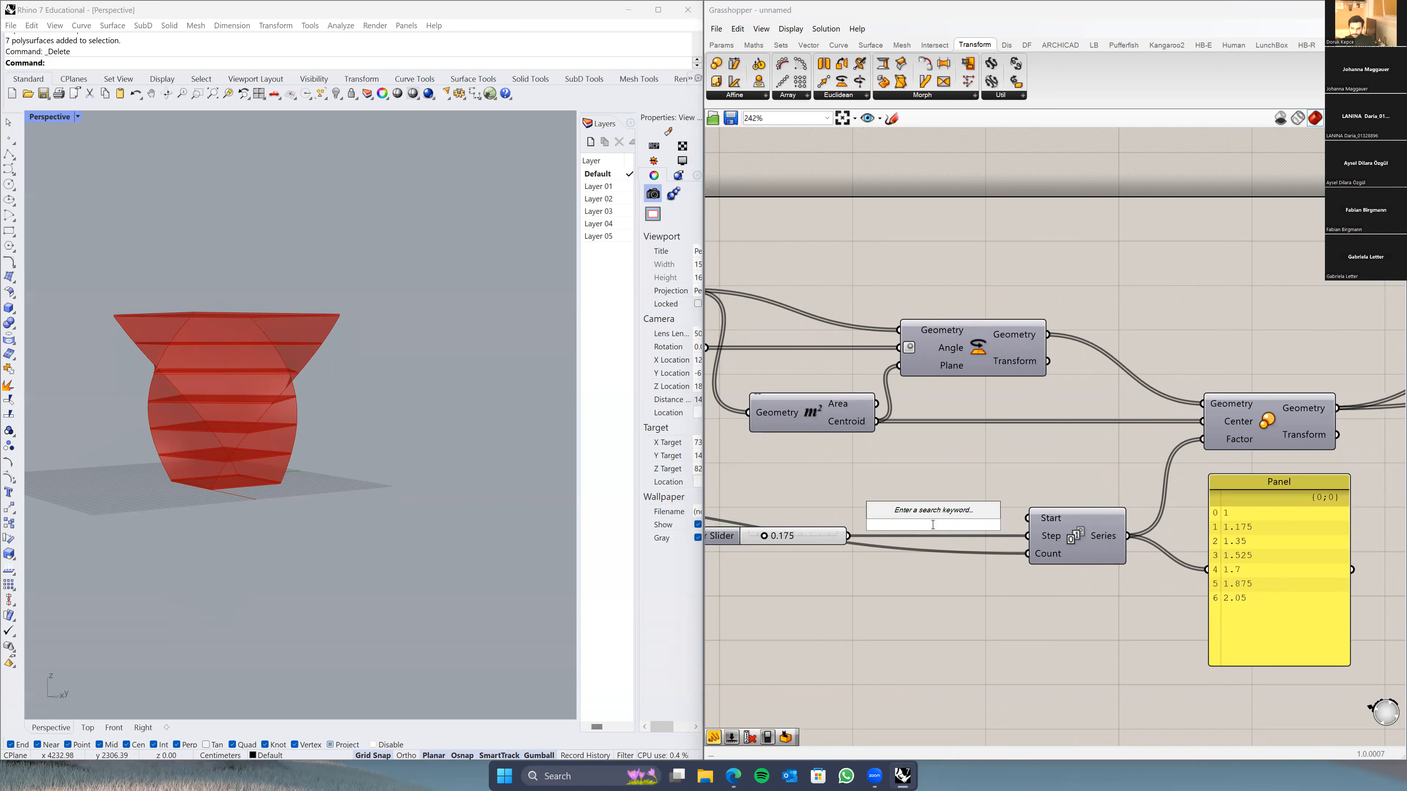
{"action": "key", "text": "Escape"}
{"action": "right_click_drag", "start_coordinate": [940, 533], "coordinate": [1003, 522]}
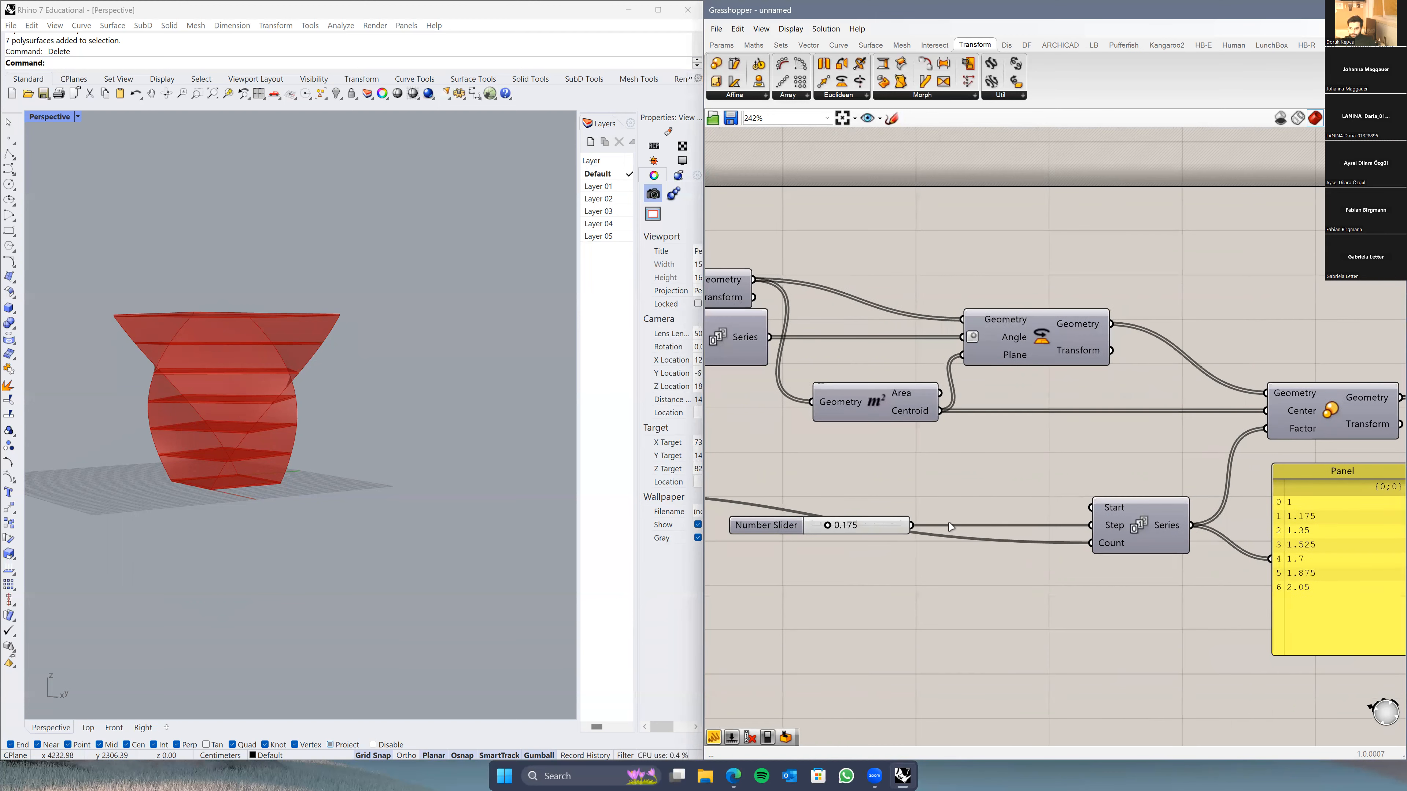
{"action": "right_click", "coordinate": [1106, 512]}
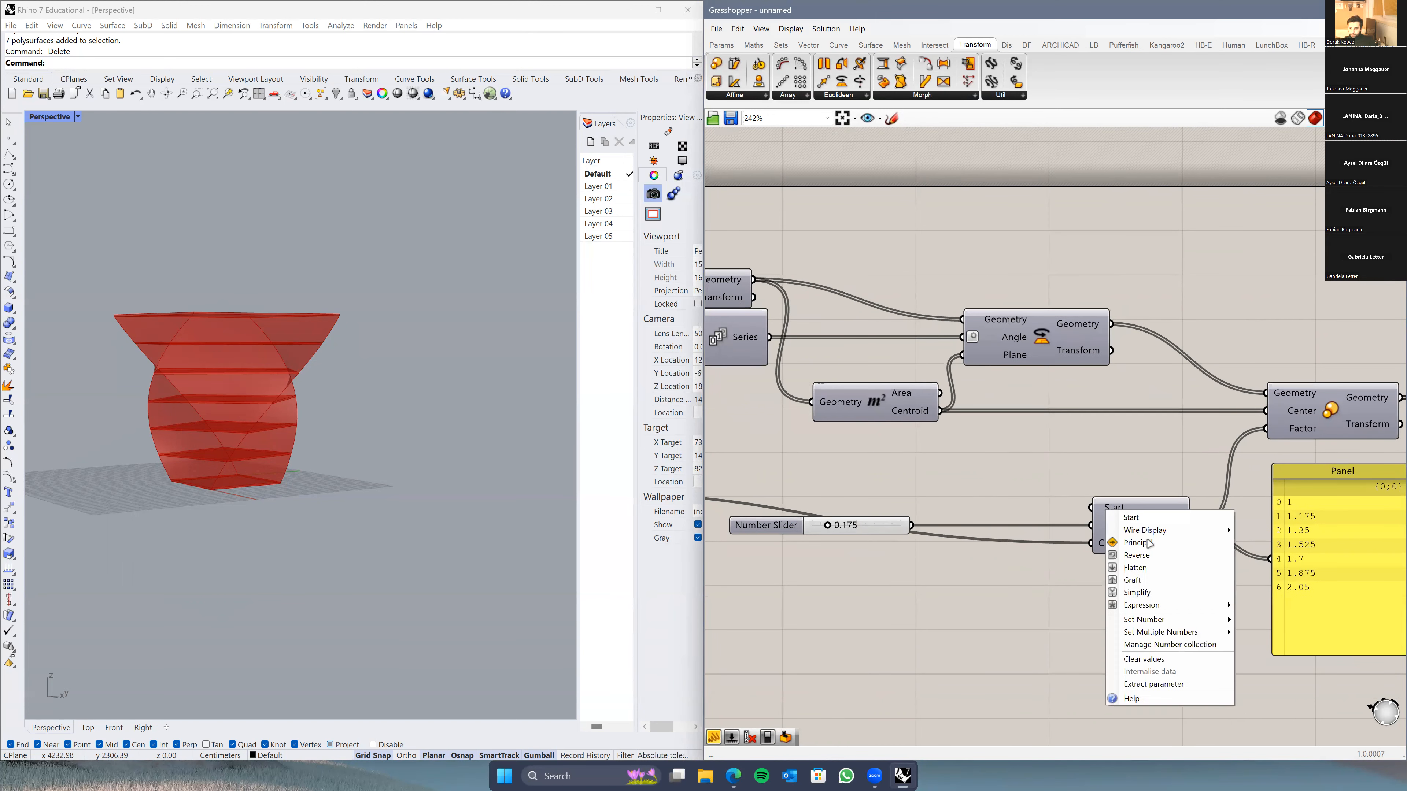
{"action": "mouse_move", "coordinate": [1159, 619]}
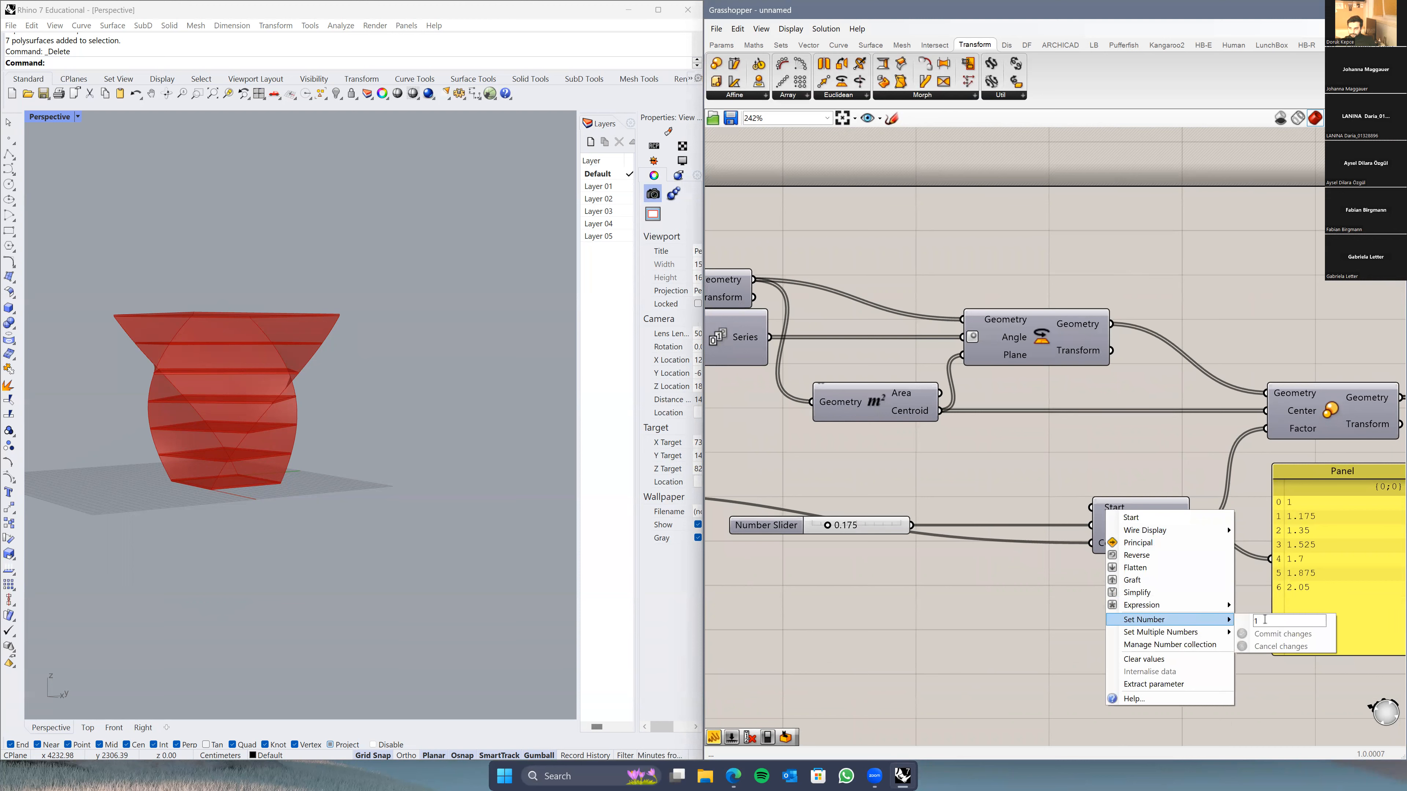
{"action": "type", "text": "2"}
{"action": "key", "text": "Return"}
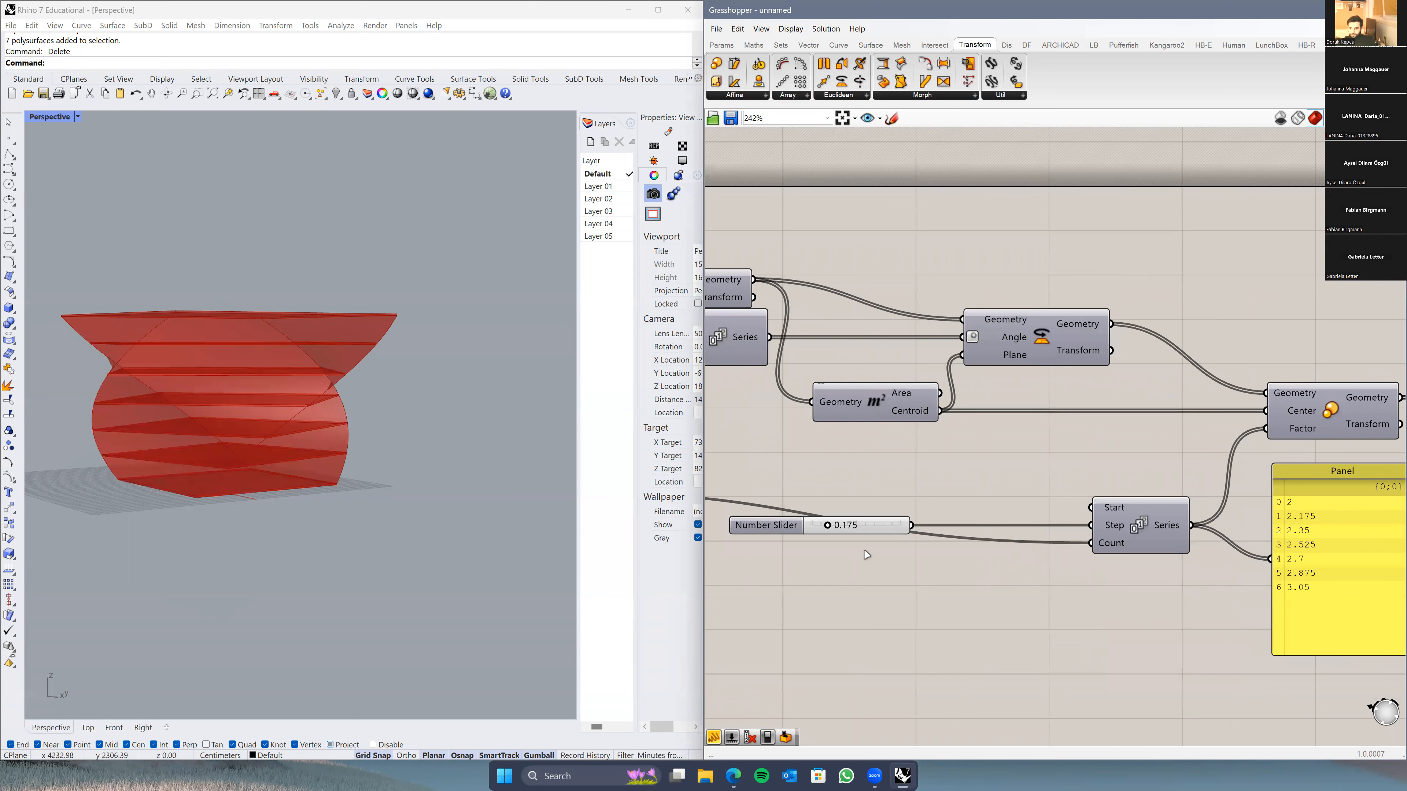
Step: Insert a Negative component between the slider and Series Step so the 0.212 step tapers the tower
{"action": "double_click", "coordinate": [951, 502]}
{"action": "type", "text": "negative"}
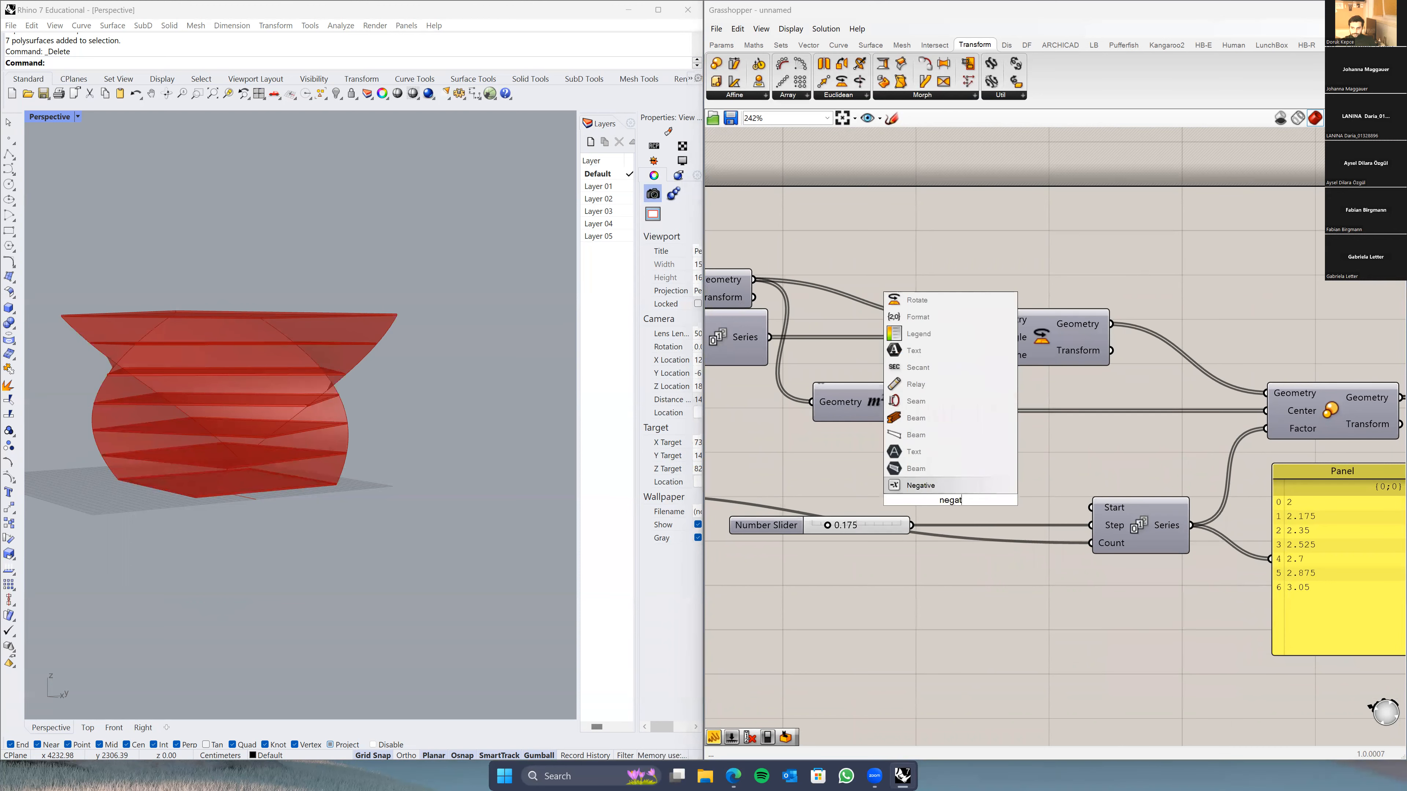
{"action": "key", "text": "Return"}
{"action": "left_click", "coordinate": [990, 501]}
{"action": "left_click_drag", "start_coordinate": [989, 502], "coordinate": [1025, 500]}
{"action": "left_click_drag", "start_coordinate": [911, 525], "coordinate": [939, 498]}
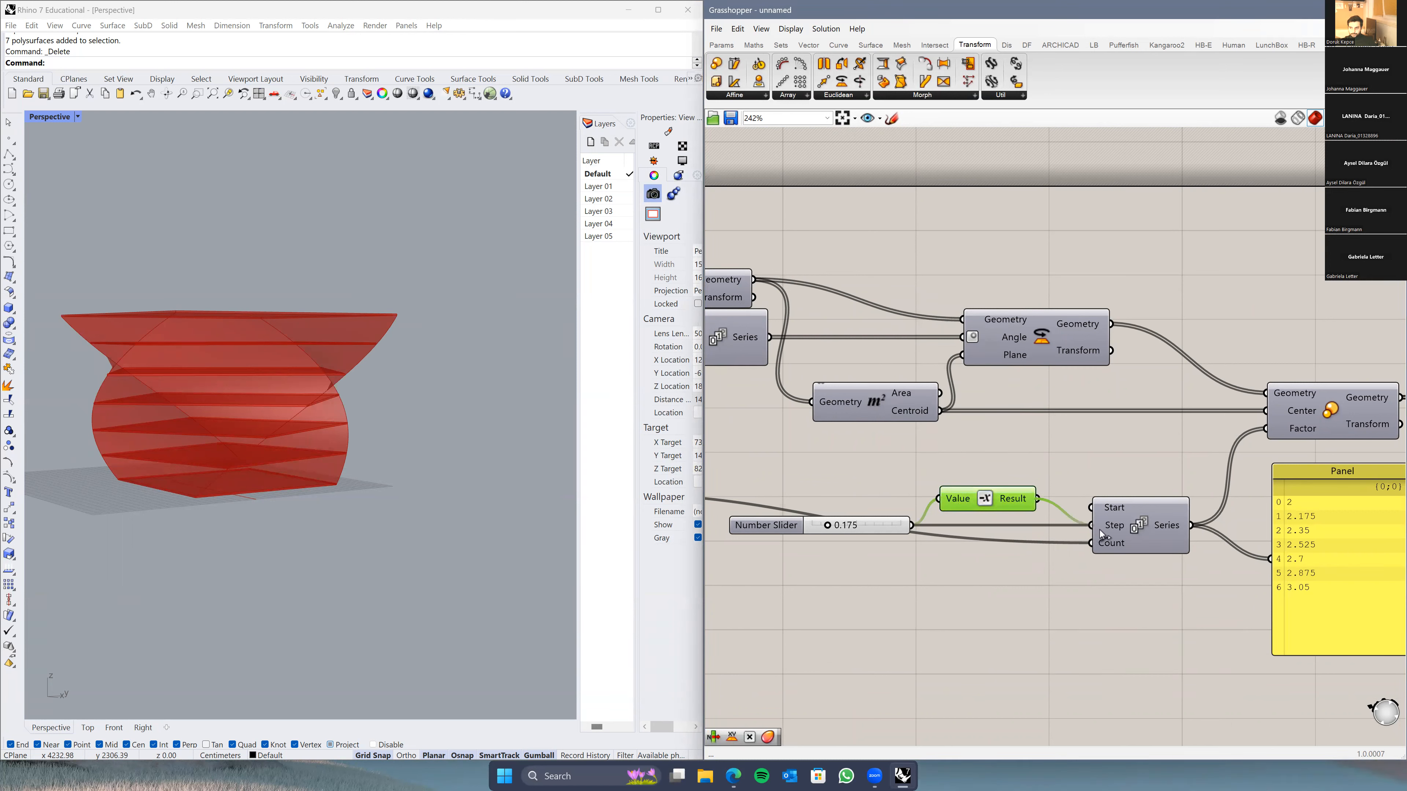
{"action": "left_click_drag", "start_coordinate": [1098, 530], "coordinate": [1097, 528]}
{"action": "left_click_drag", "start_coordinate": [980, 507], "coordinate": [996, 534]}
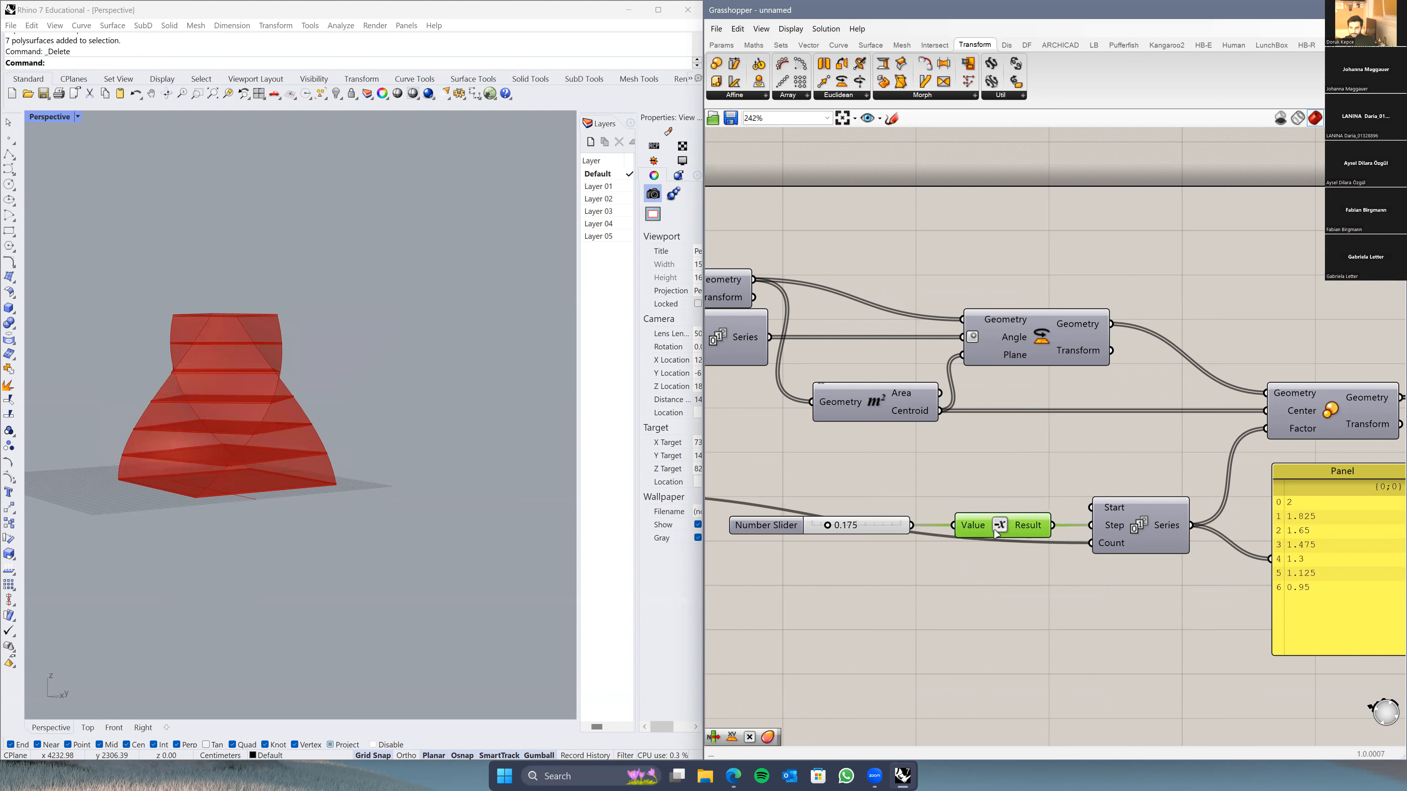
{"action": "mouse_move", "coordinate": [841, 529]}
{"action": "left_mouse_down"}
{"action": "mouse_move", "coordinate": [818, 530]}
{"action": "mouse_move", "coordinate": [833, 534]}
{"action": "left_mouse_up"}
{"action": "right_click_drag", "start_coordinate": [297, 415], "coordinate": [358, 399]}
{"action": "right_click_drag", "start_coordinate": [436, 364], "coordinate": [402, 380]}
{"action": "scroll", "coordinate": [1083, 486], "scroll_direction": "down", "scroll_amount": 5}
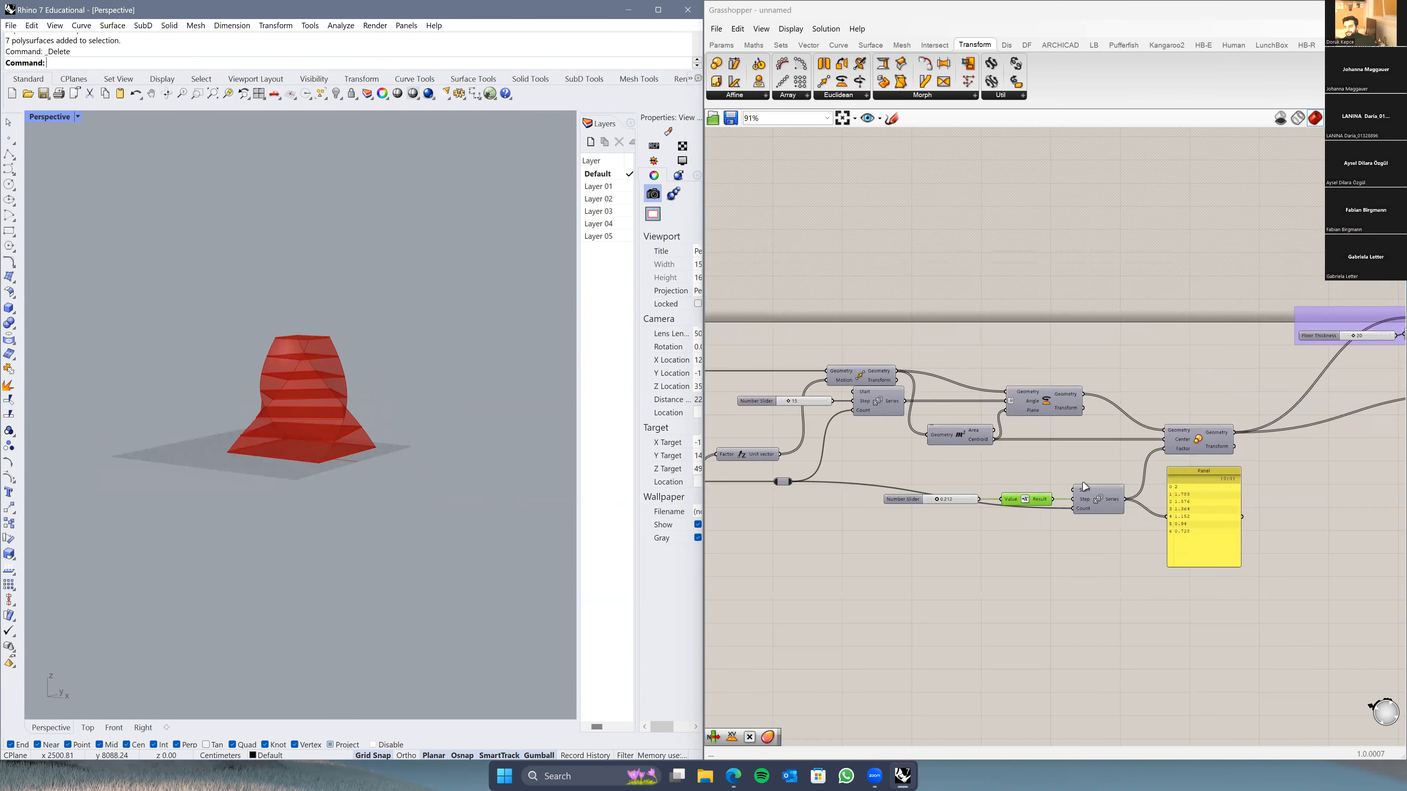
{"action": "scroll", "coordinate": [1084, 486], "scroll_direction": "down", "scroll_amount": 2}
{"action": "left_click_drag", "start_coordinate": [1200, 418], "coordinate": [1119, 466]}
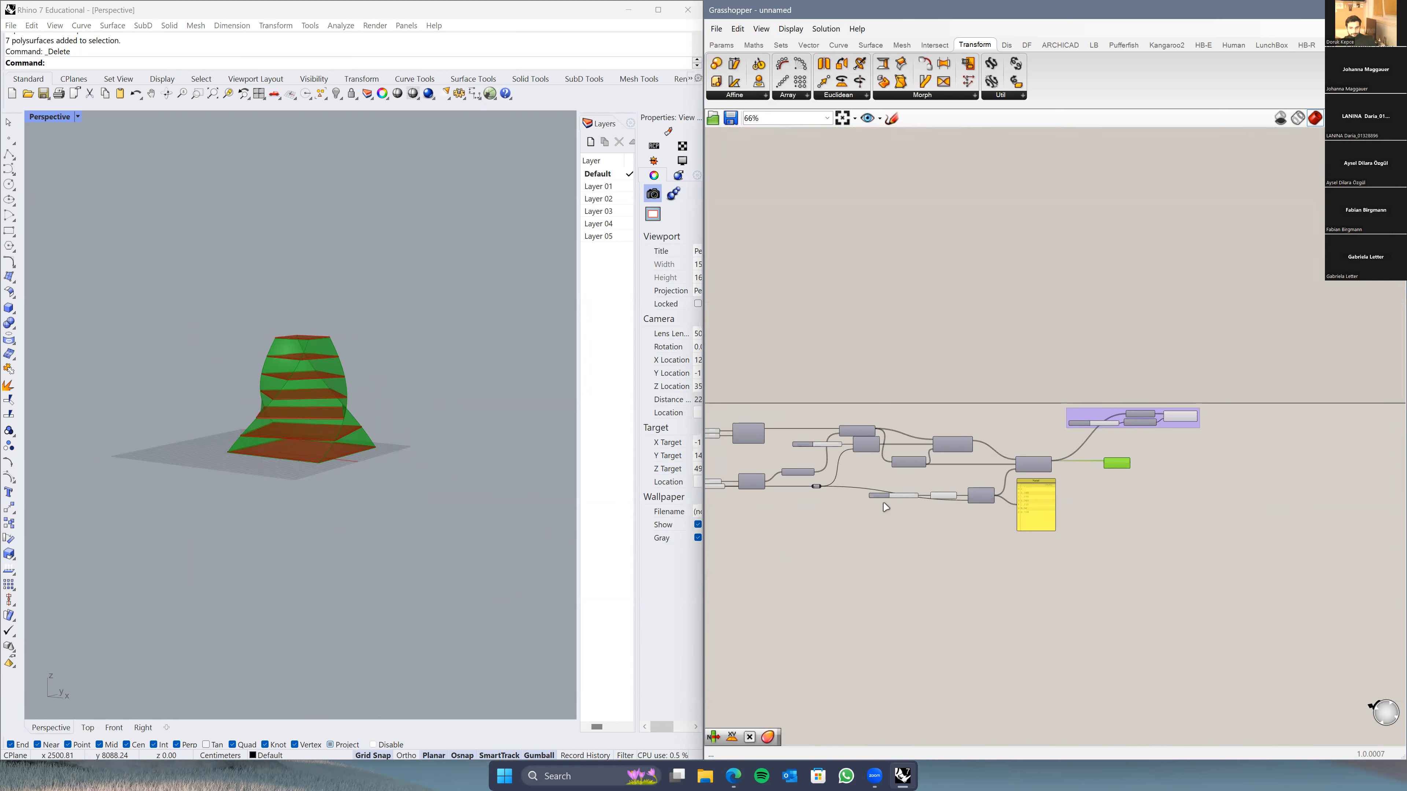
{"action": "right_click_drag", "start_coordinate": [872, 547], "coordinate": [938, 556]}
{"action": "scroll", "coordinate": [401, 473], "scroll_direction": "up", "scroll_amount": 6}
{"action": "right_click_drag", "start_coordinate": [402, 473], "coordinate": [402, 498]}
{"action": "scroll", "coordinate": [1041, 568], "scroll_direction": "up", "scroll_amount": 4}
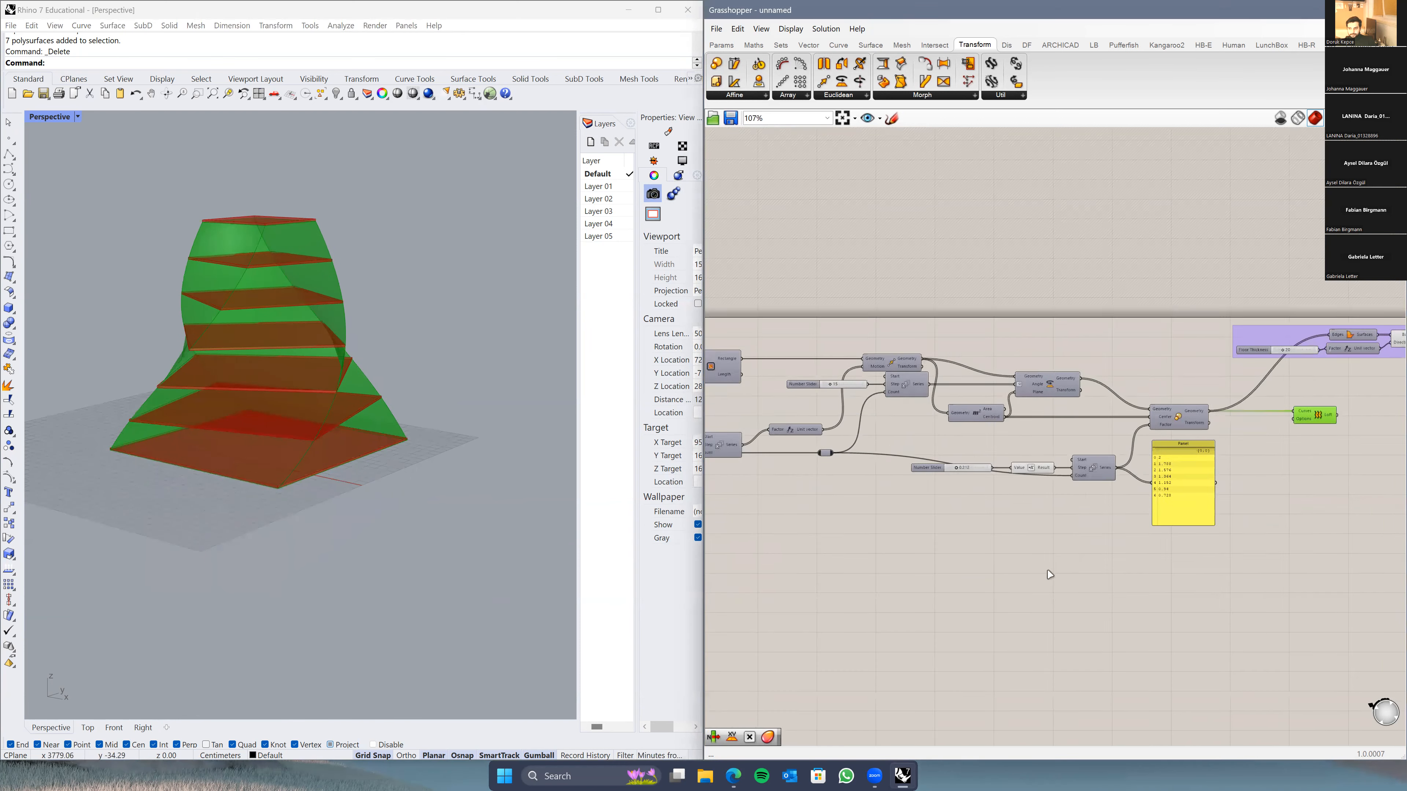
{"action": "right_click_drag", "start_coordinate": [1055, 546], "coordinate": [905, 581]}
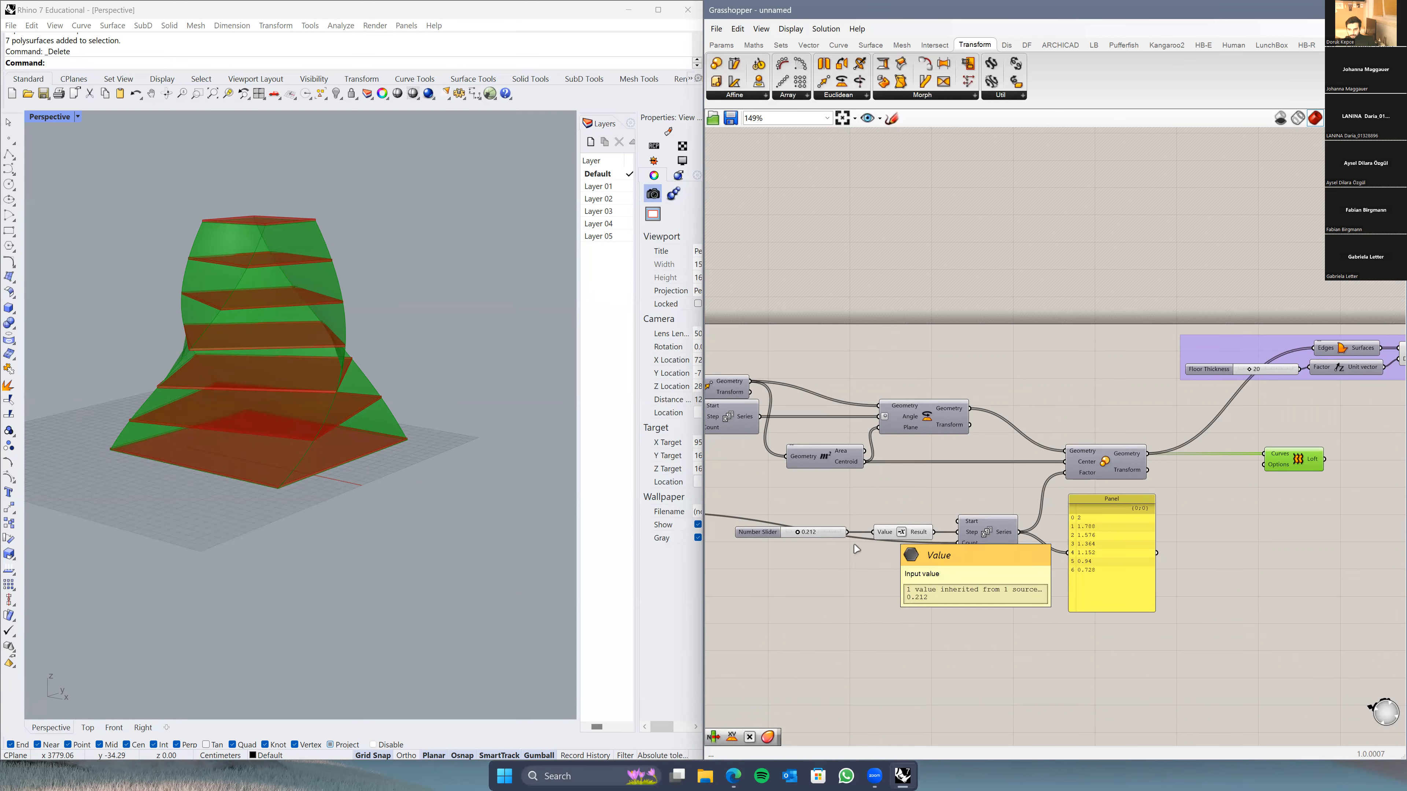
{"action": "scroll", "coordinate": [825, 562], "scroll_direction": "up", "scroll_amount": 2}
{"action": "right_click_drag", "start_coordinate": [846, 552], "coordinate": [915, 533]}
{"action": "scroll", "coordinate": [915, 533], "scroll_direction": "down", "scroll_amount": 2}
{"action": "left_click", "coordinate": [913, 516]}
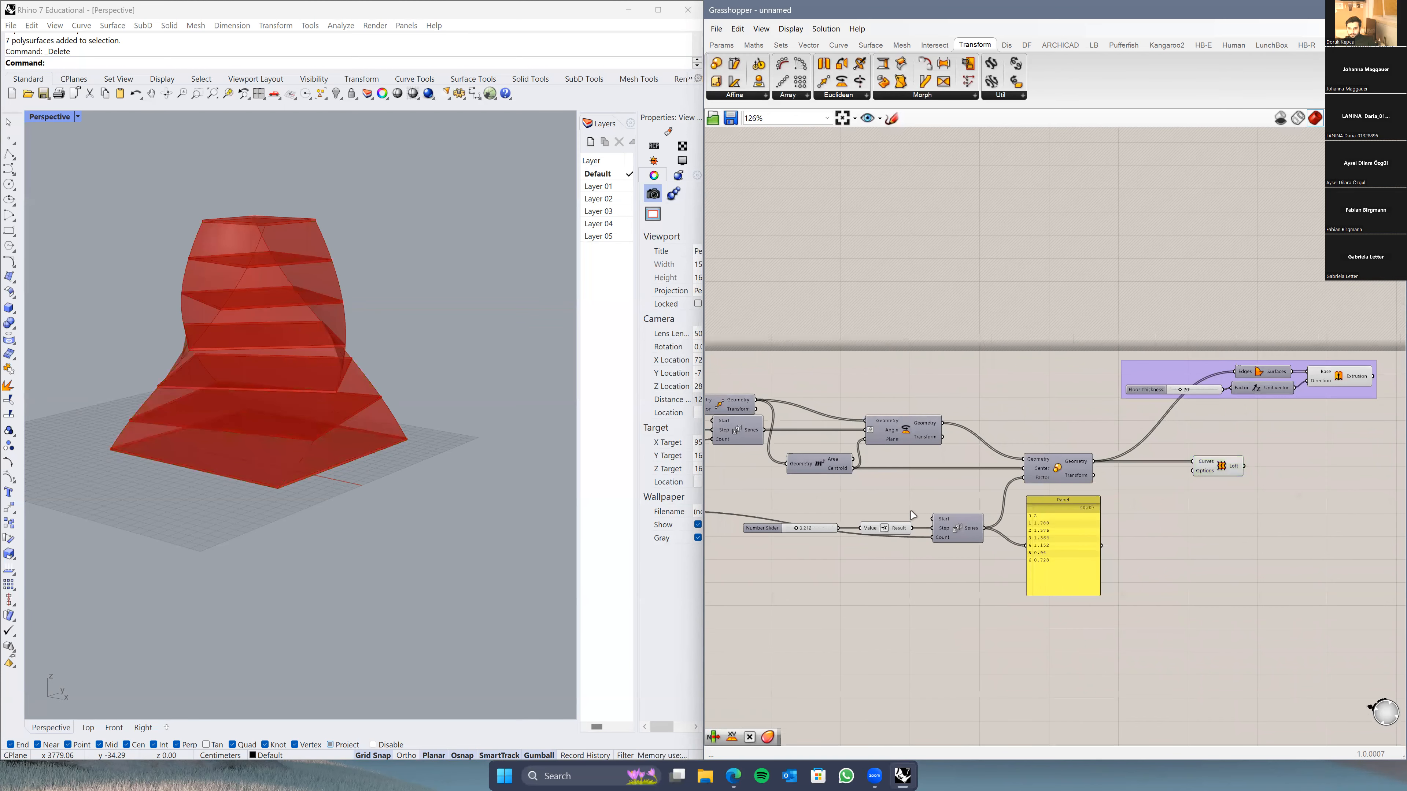
{"action": "right_click_drag", "start_coordinate": [933, 508], "coordinate": [938, 515]}
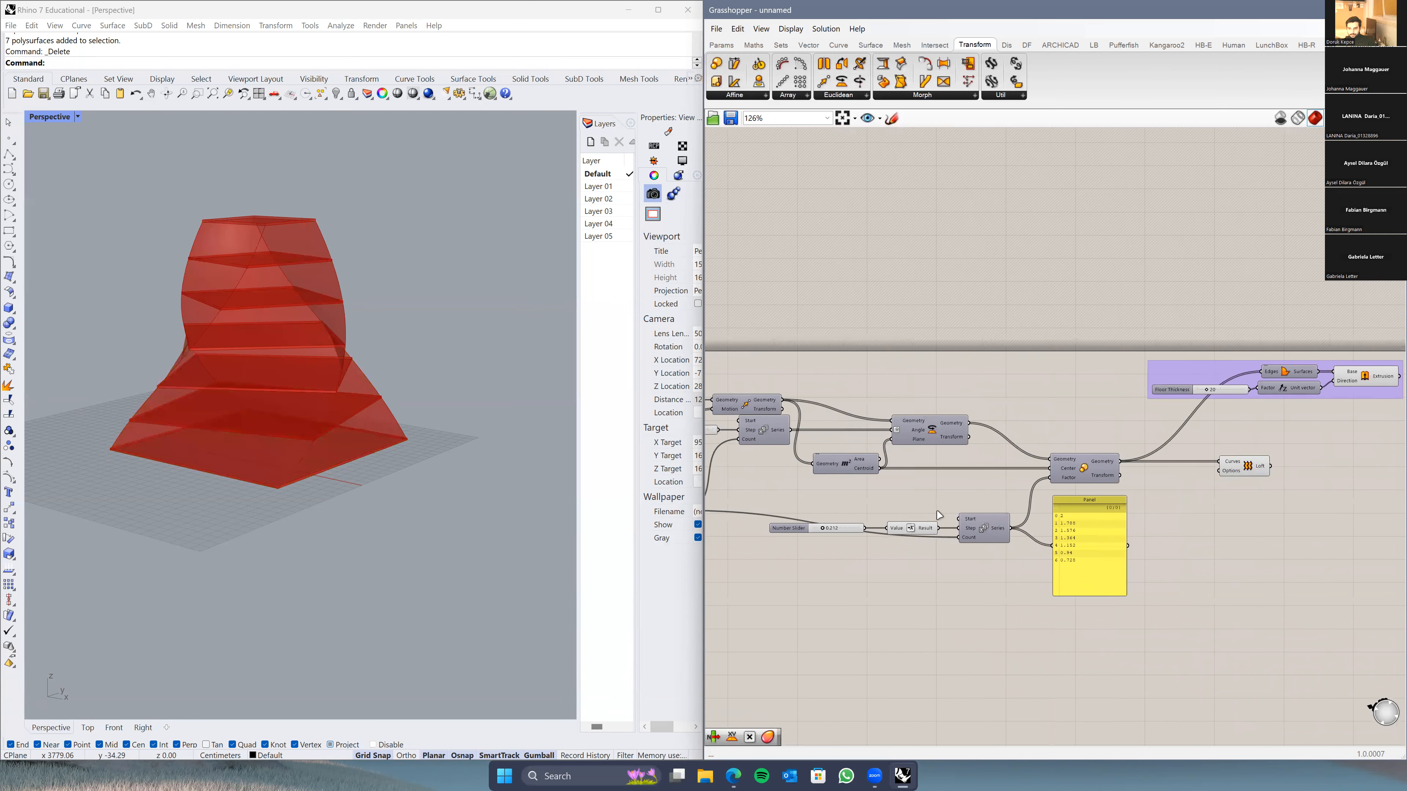
{"action": "scroll", "coordinate": [953, 522], "scroll_direction": "up", "scroll_amount": 3}
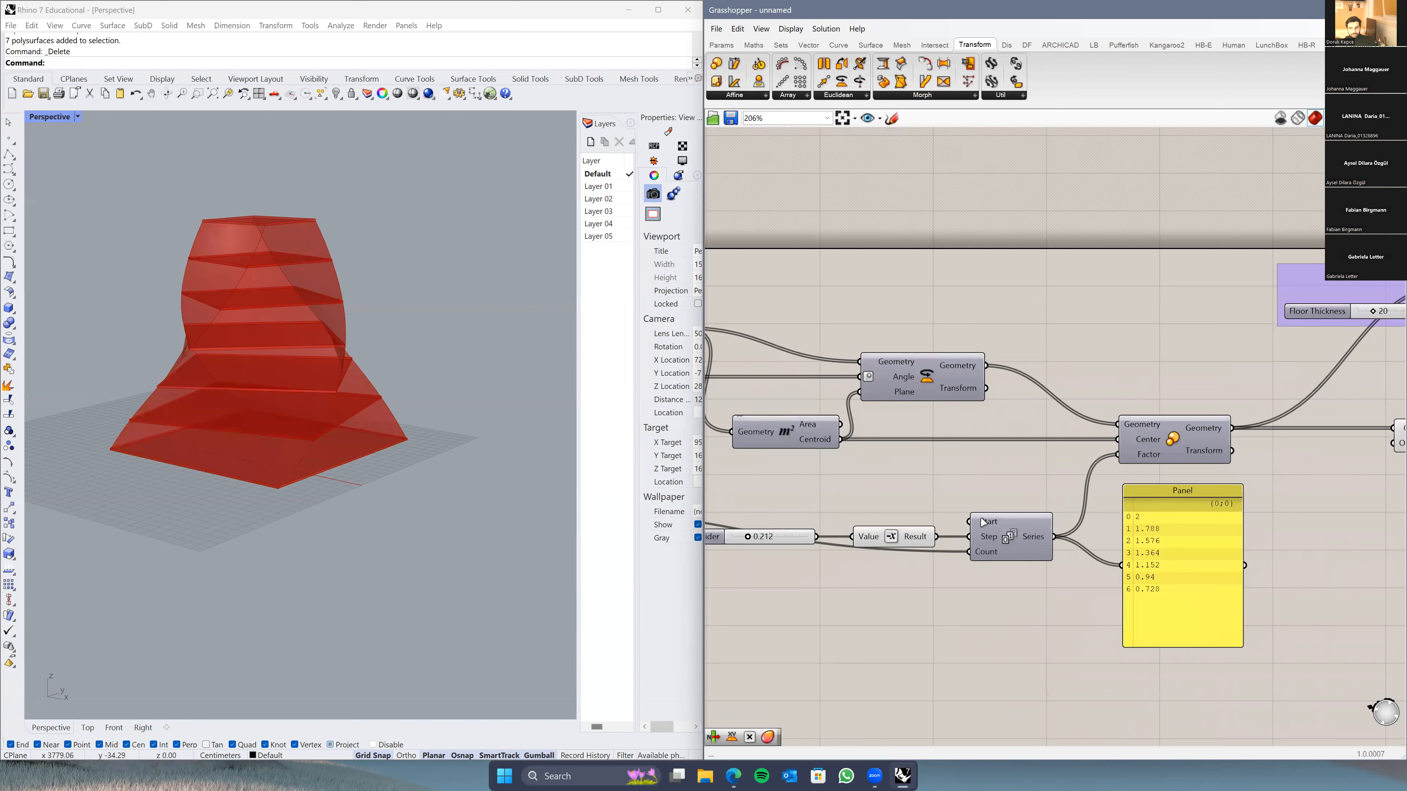
{"action": "right_click_drag", "start_coordinate": [821, 565], "coordinate": [896, 542]}
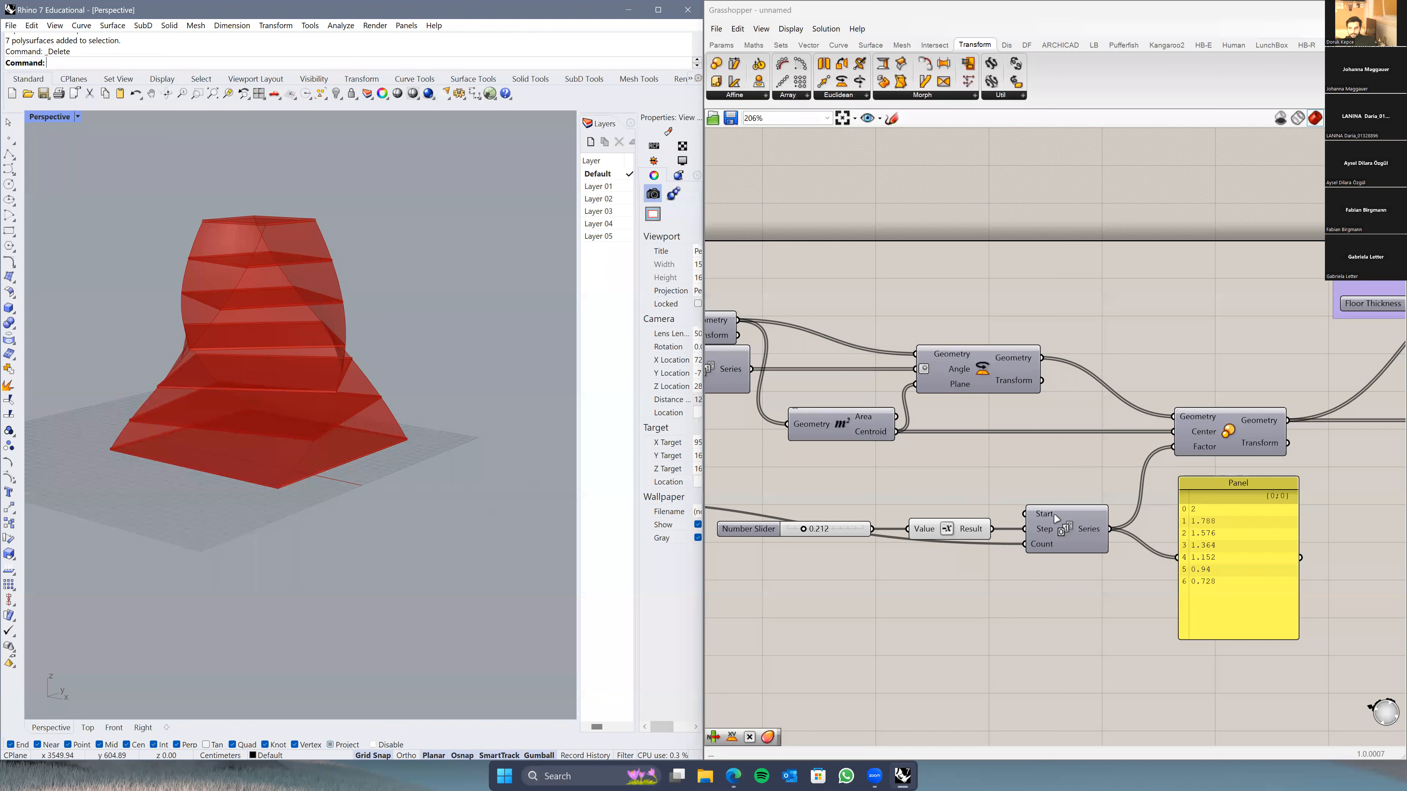
Step: Change the Series Start value to 1
{"action": "right_click", "coordinate": [1041, 514]}
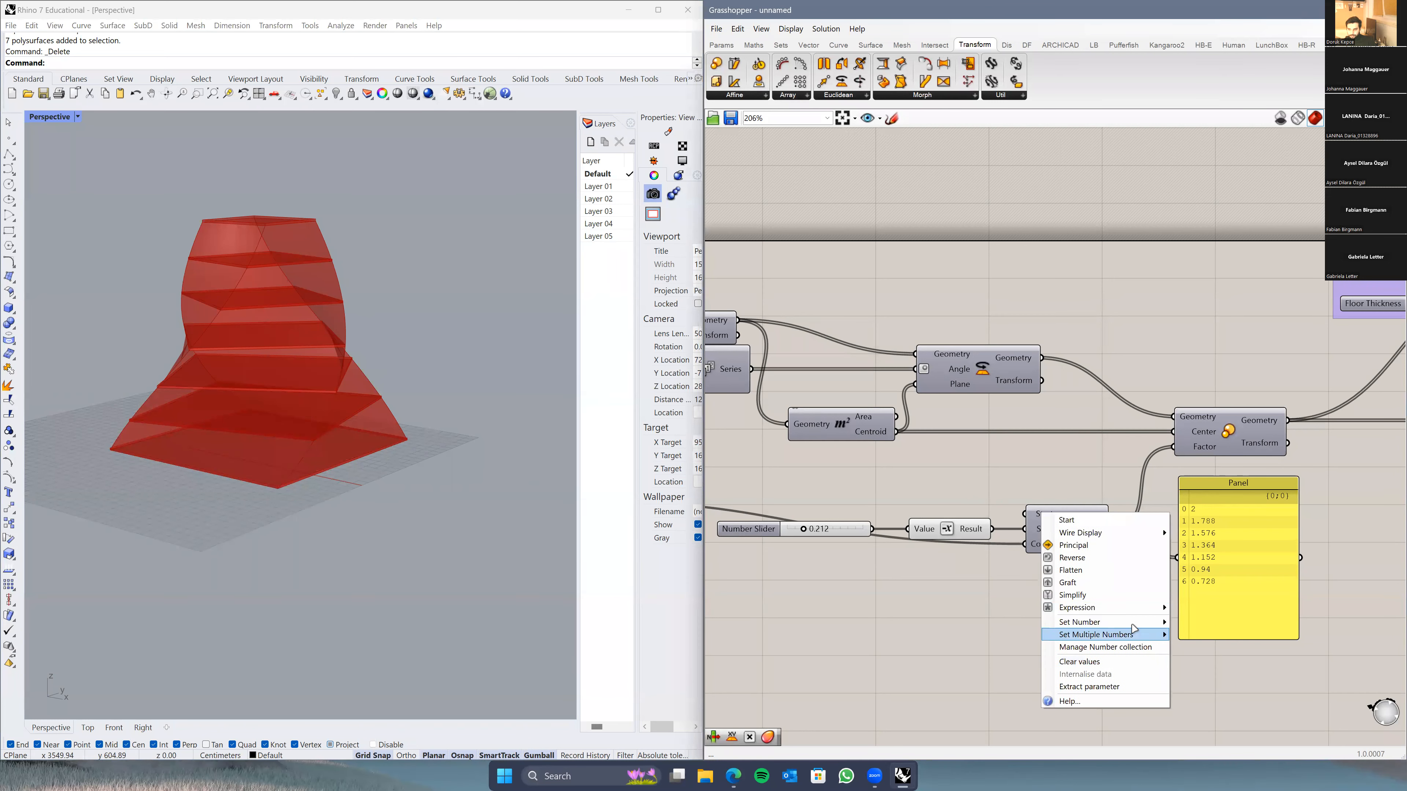
{"action": "mouse_move", "coordinate": [1137, 628]}
{"action": "key", "text": "BackSpace"}
{"action": "type", "text": "1"}
{"action": "left_click", "coordinate": [1202, 637]}
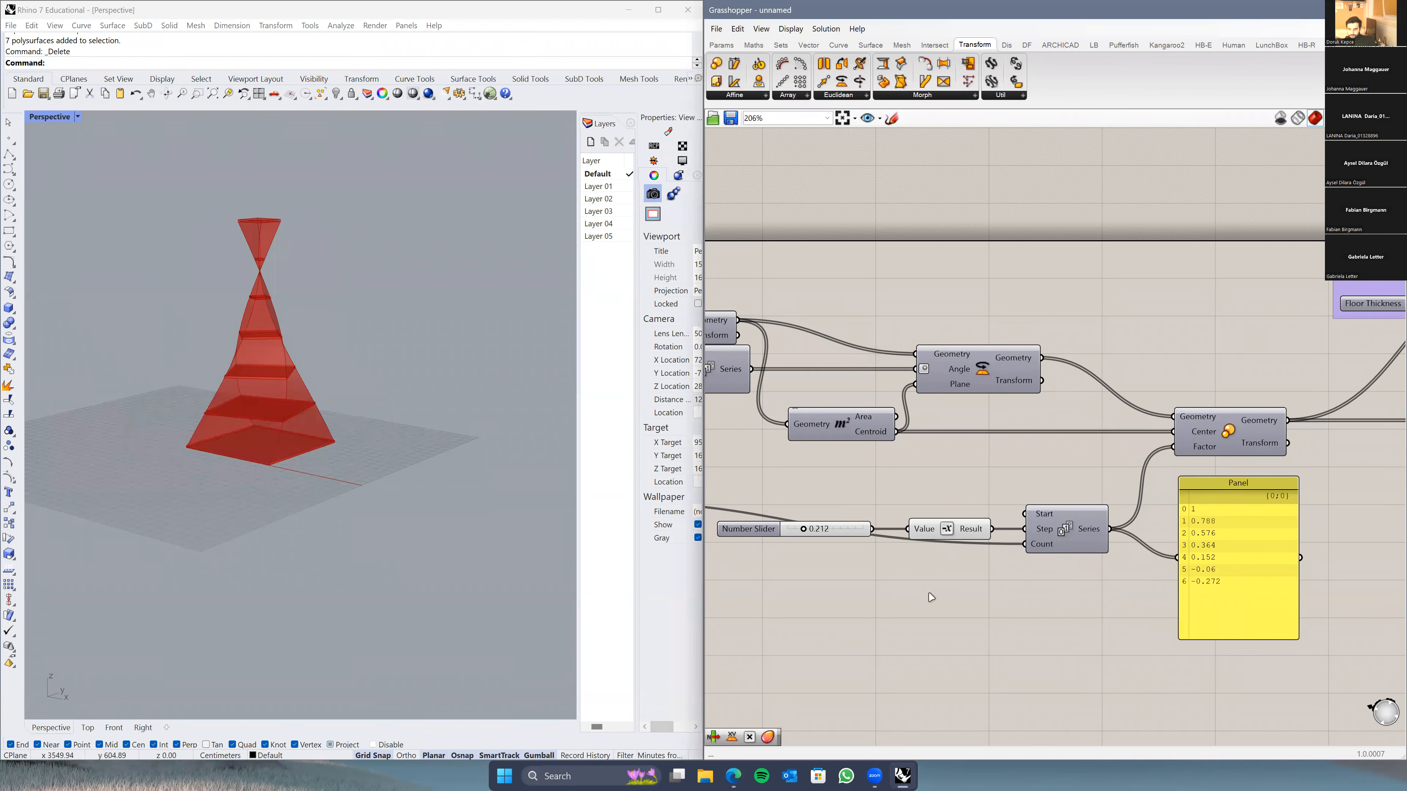
Step: Wire the Number Slider directly into Series Step and tune the step to about 0.11
{"action": "left_click_drag", "start_coordinate": [936, 532], "coordinate": [936, 586]}
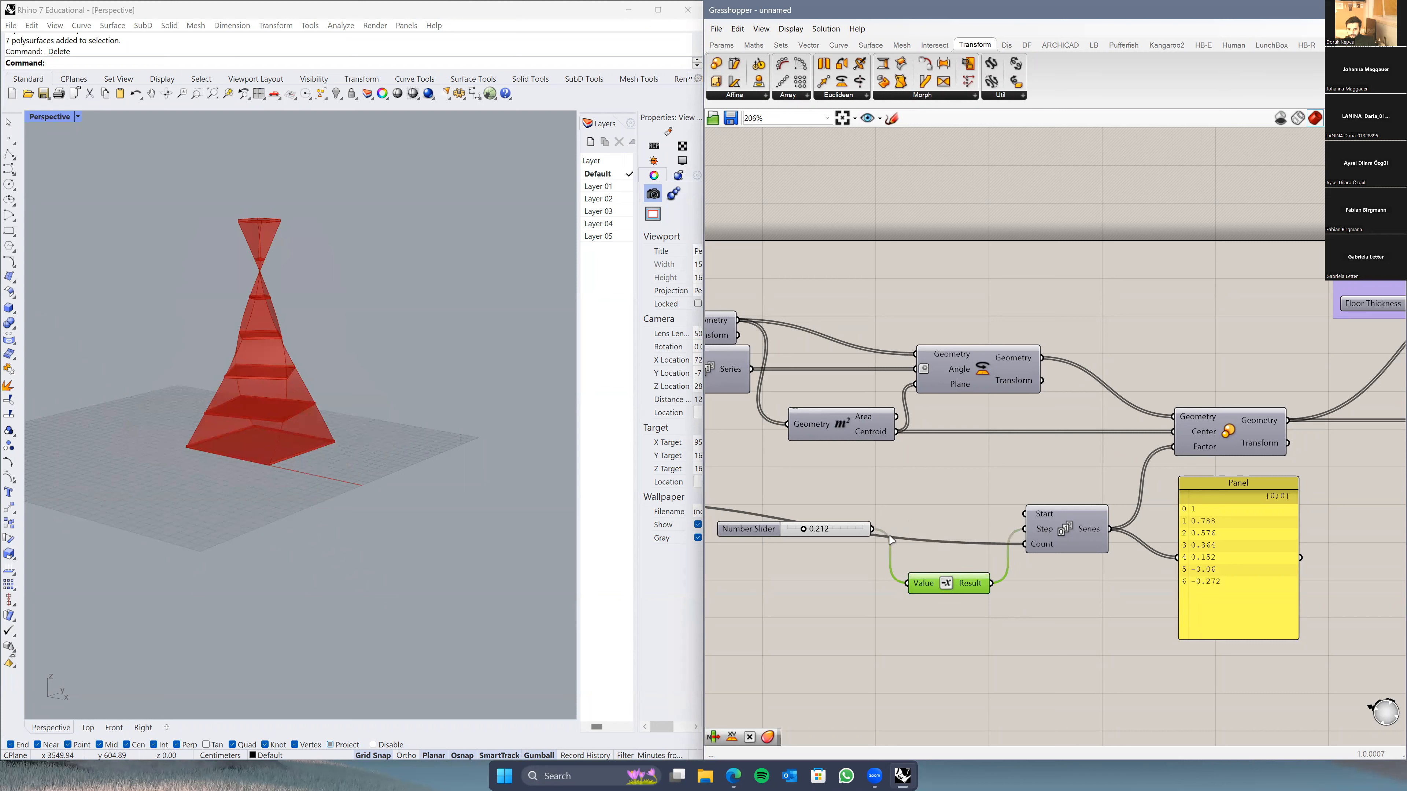
{"action": "left_click_drag", "start_coordinate": [872, 528], "coordinate": [1030, 535]}
{"action": "left_click_drag", "start_coordinate": [757, 531], "coordinate": [838, 531]}
{"action": "right_click_drag", "start_coordinate": [398, 324], "coordinate": [402, 309]}
{"action": "right_click_drag", "start_coordinate": [392, 373], "coordinate": [375, 432], "text": "shift"}
{"action": "right_click_drag", "start_coordinate": [377, 424], "coordinate": [386, 381]}
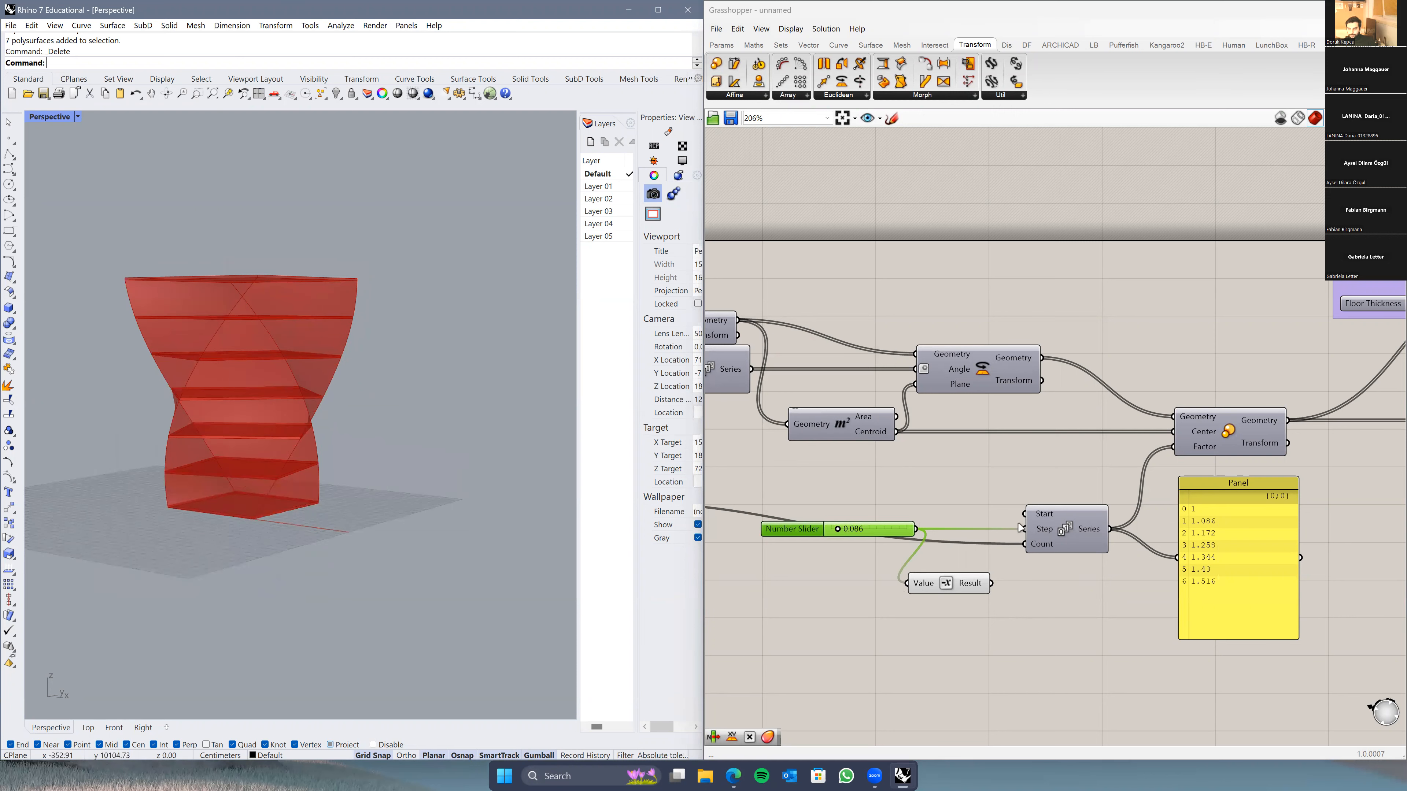
{"action": "left_click_drag", "start_coordinate": [836, 533], "coordinate": [847, 534]}
{"action": "scroll", "coordinate": [942, 498], "scroll_direction": "down", "scroll_amount": 5}
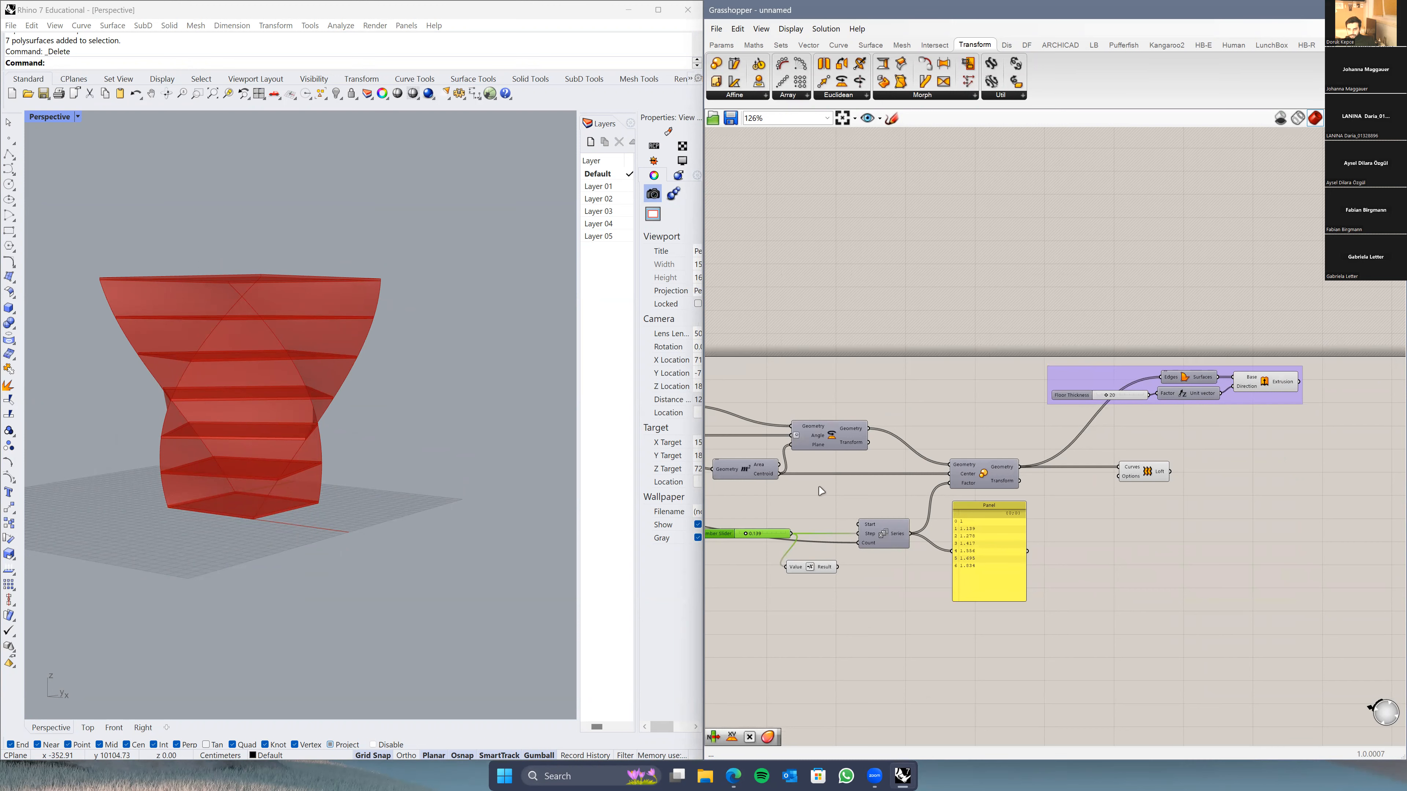
Step: Try Series step values between 0.053 and 0.139
{"action": "scroll", "coordinate": [795, 527], "scroll_direction": "up", "scroll_amount": 3}
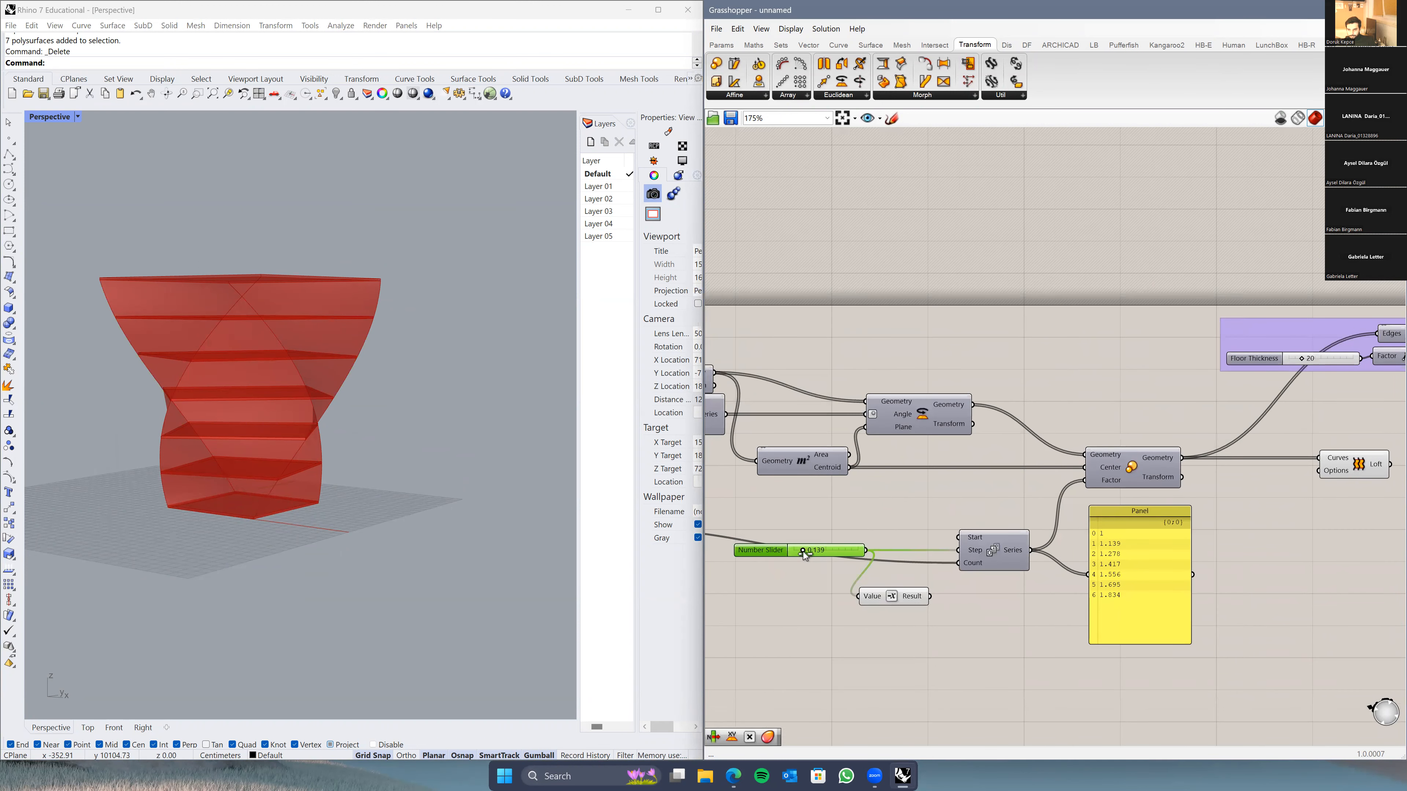
{"action": "left_click_drag", "start_coordinate": [803, 552], "coordinate": [797, 552]}
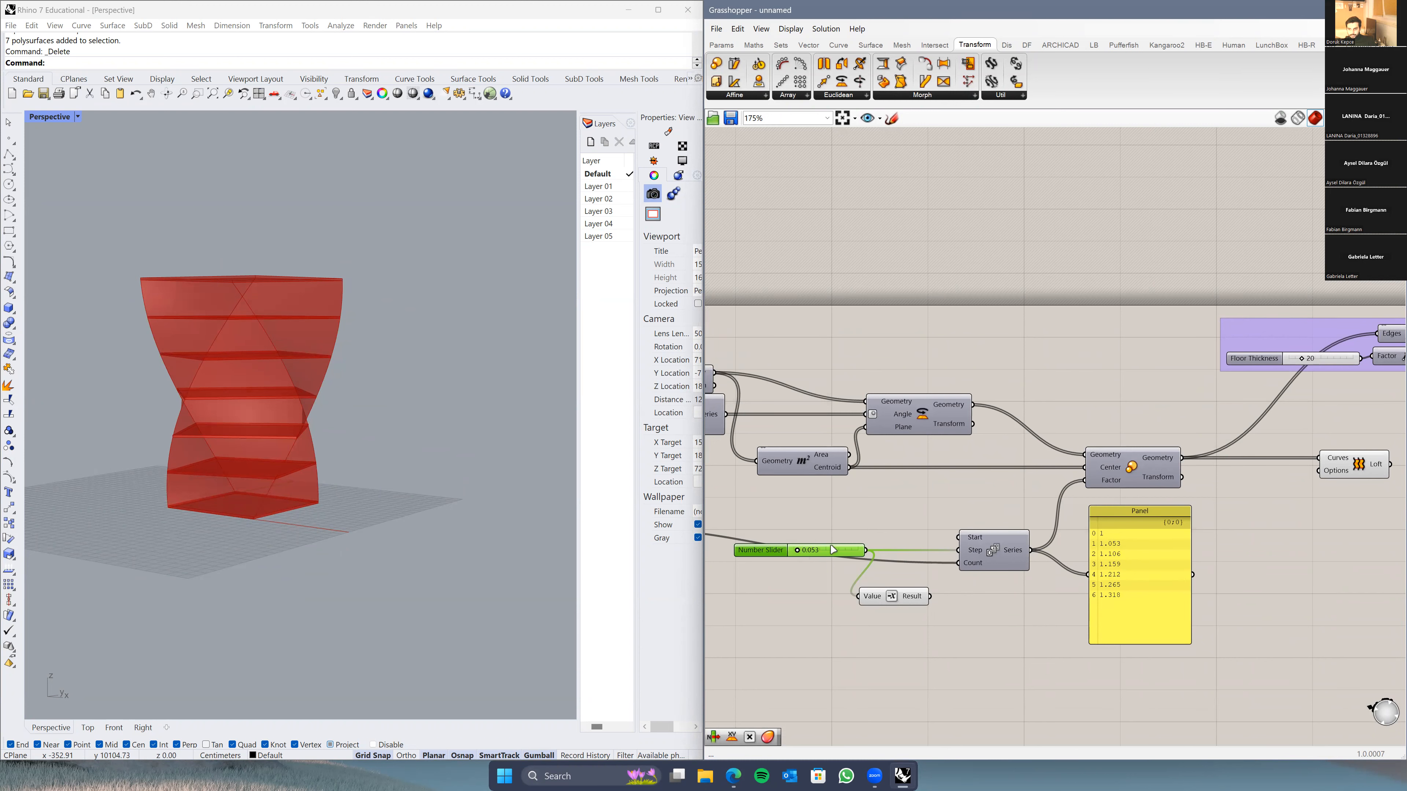
{"action": "left_click_drag", "start_coordinate": [798, 553], "coordinate": [804, 552]}
{"action": "right_click_drag", "start_coordinate": [1127, 469], "coordinate": [1069, 486]}
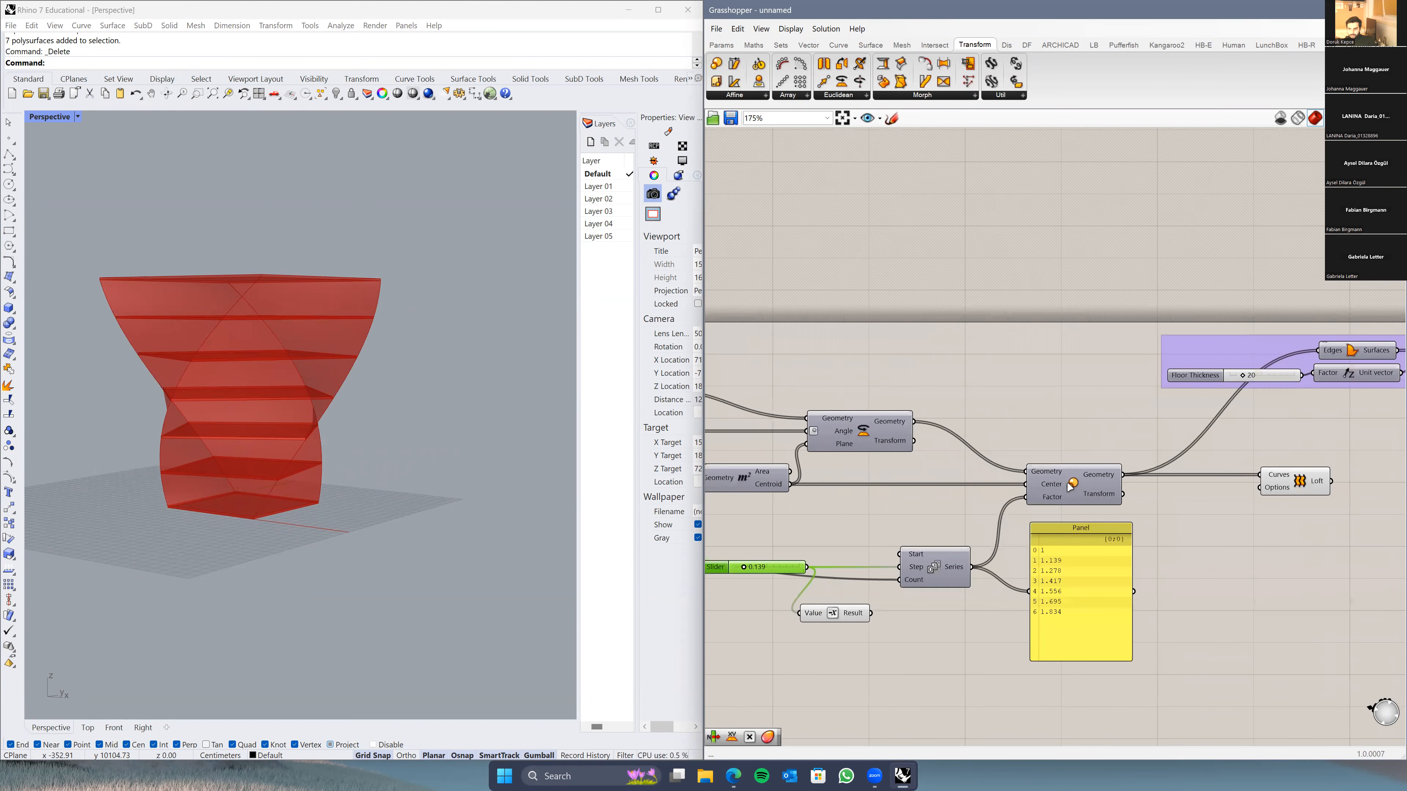
Step: Inspect the Scale, Loft, Extrusion and Rotate components in the definition
{"action": "left_click", "coordinate": [1085, 480]}
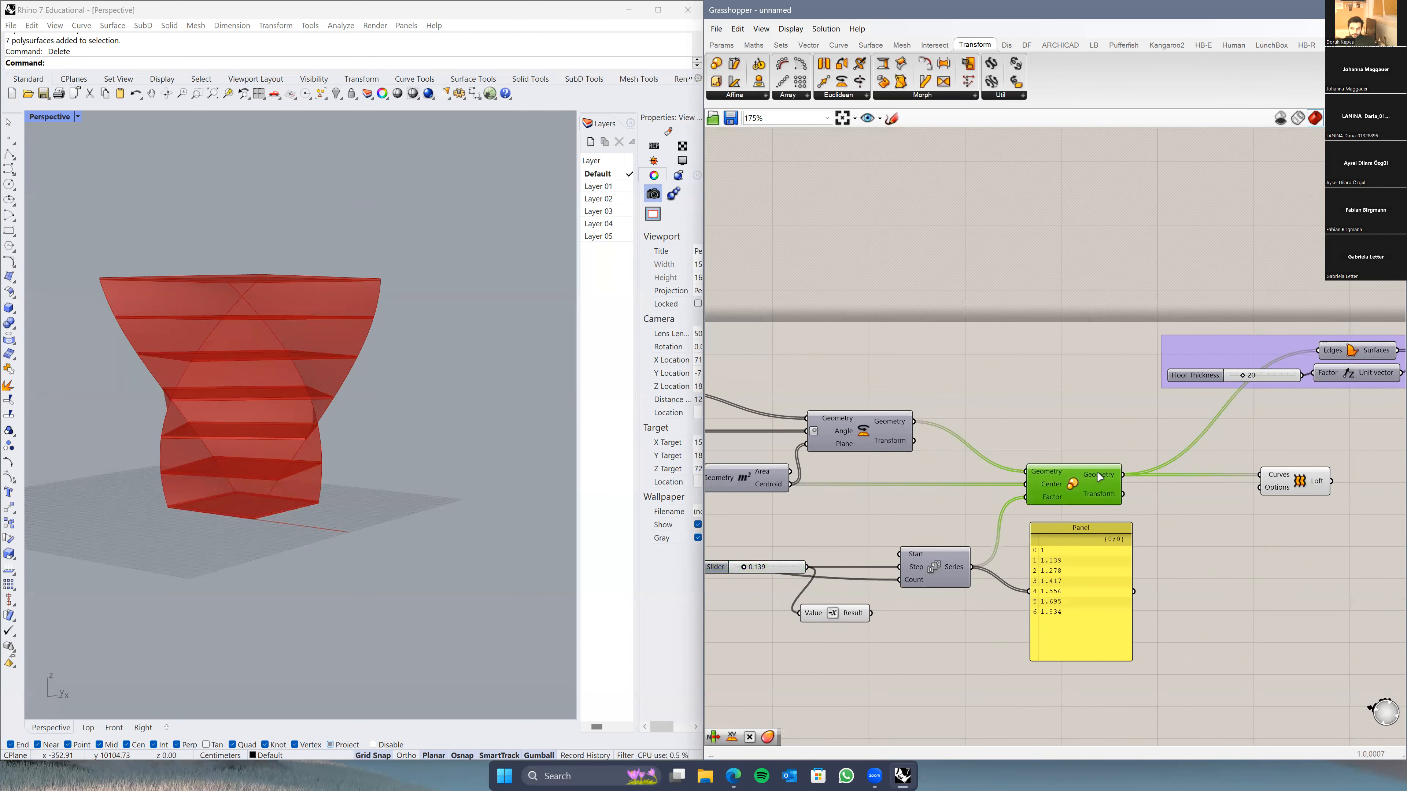
{"action": "right_click_drag", "start_coordinate": [1100, 477], "coordinate": [1045, 492]}
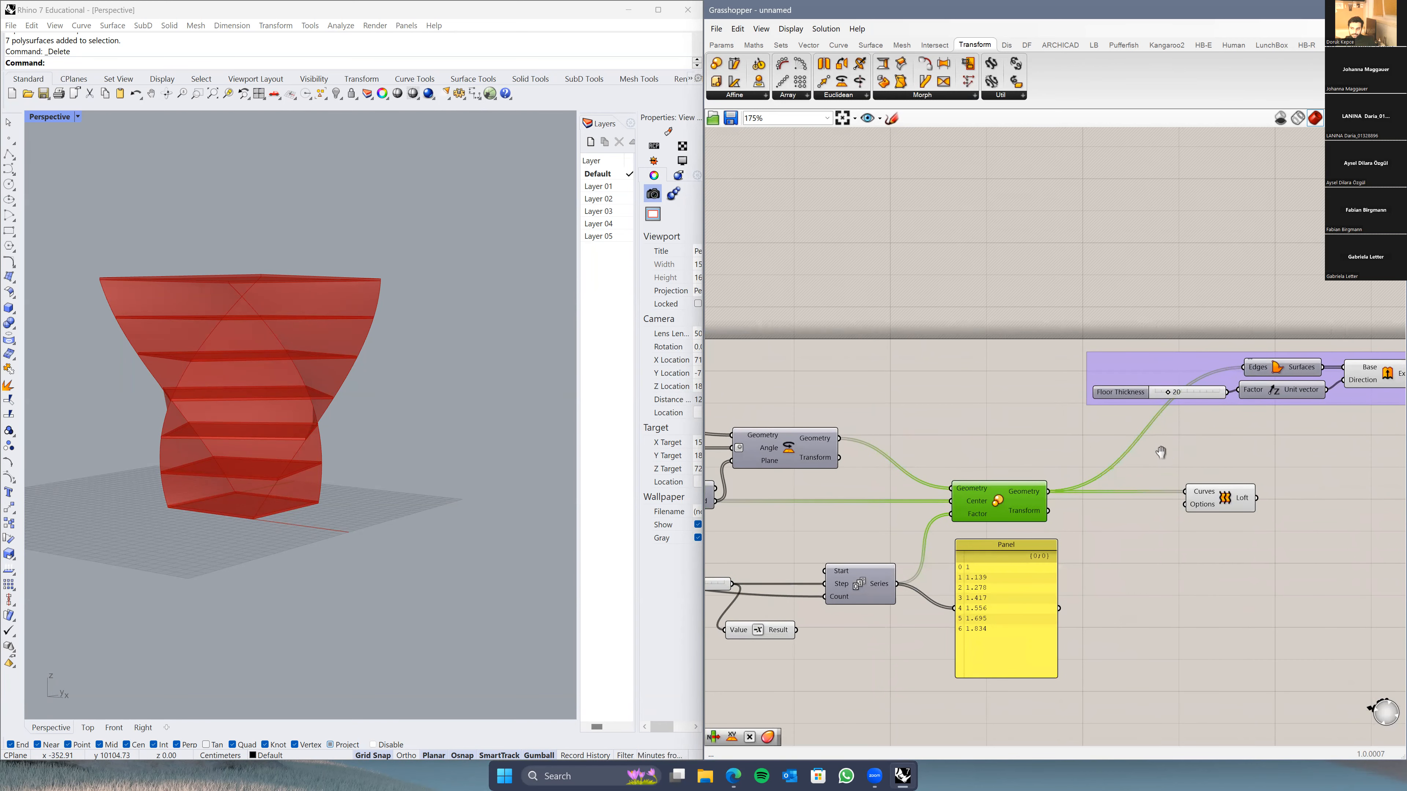
{"action": "right_click_drag", "start_coordinate": [1225, 498], "coordinate": [1065, 517]}
{"action": "left_click", "coordinate": [1048, 521]}
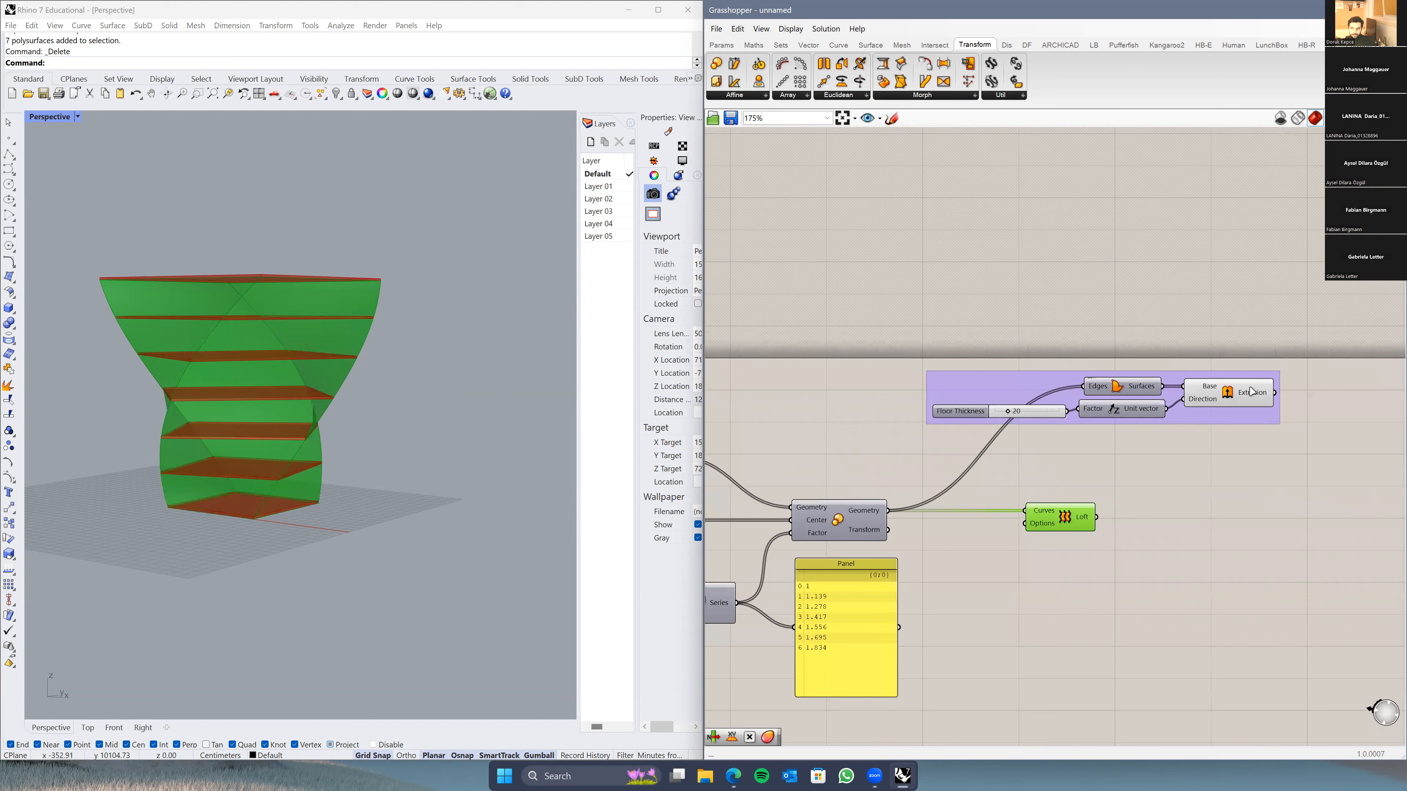
{"action": "left_click", "coordinate": [1236, 393]}
{"action": "right_click_drag", "start_coordinate": [832, 418], "coordinate": [981, 400]}
{"action": "left_click", "coordinate": [778, 447]}
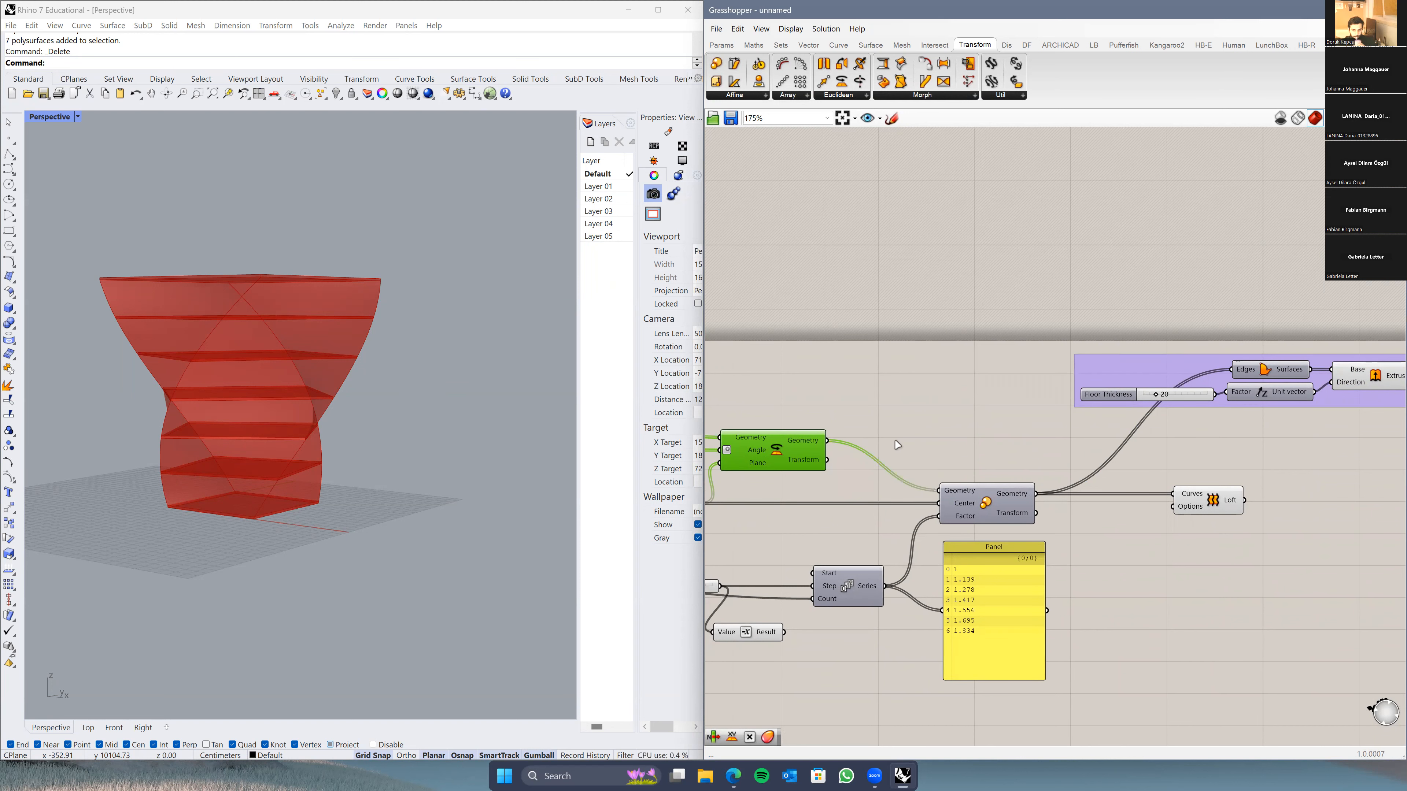
Step: Lower the Series step to 0.056 and orbit the Rhino view around the tower
{"action": "right_click_drag", "start_coordinate": [976, 384], "coordinate": [989, 384]}
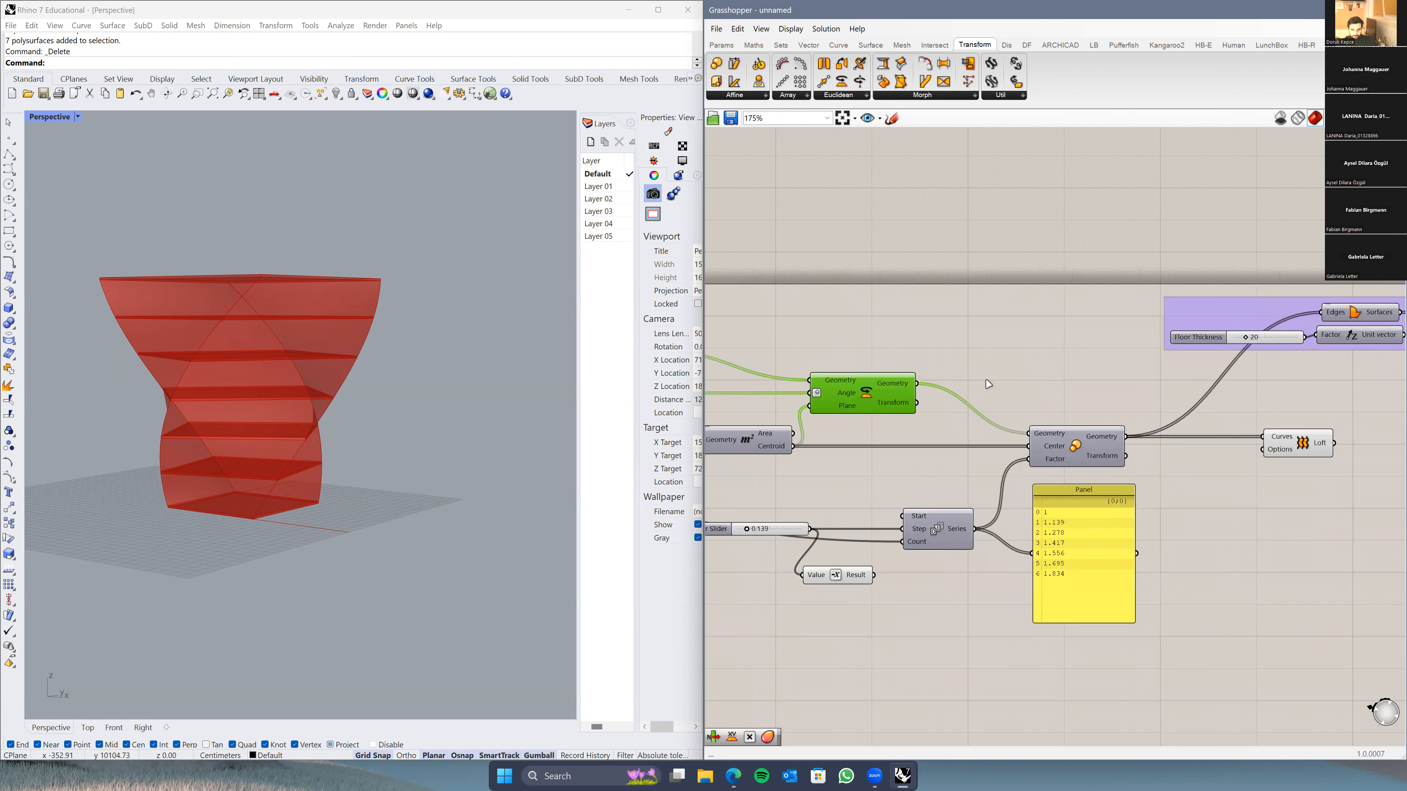
{"action": "scroll", "coordinate": [788, 548], "scroll_direction": "up", "scroll_amount": 2}
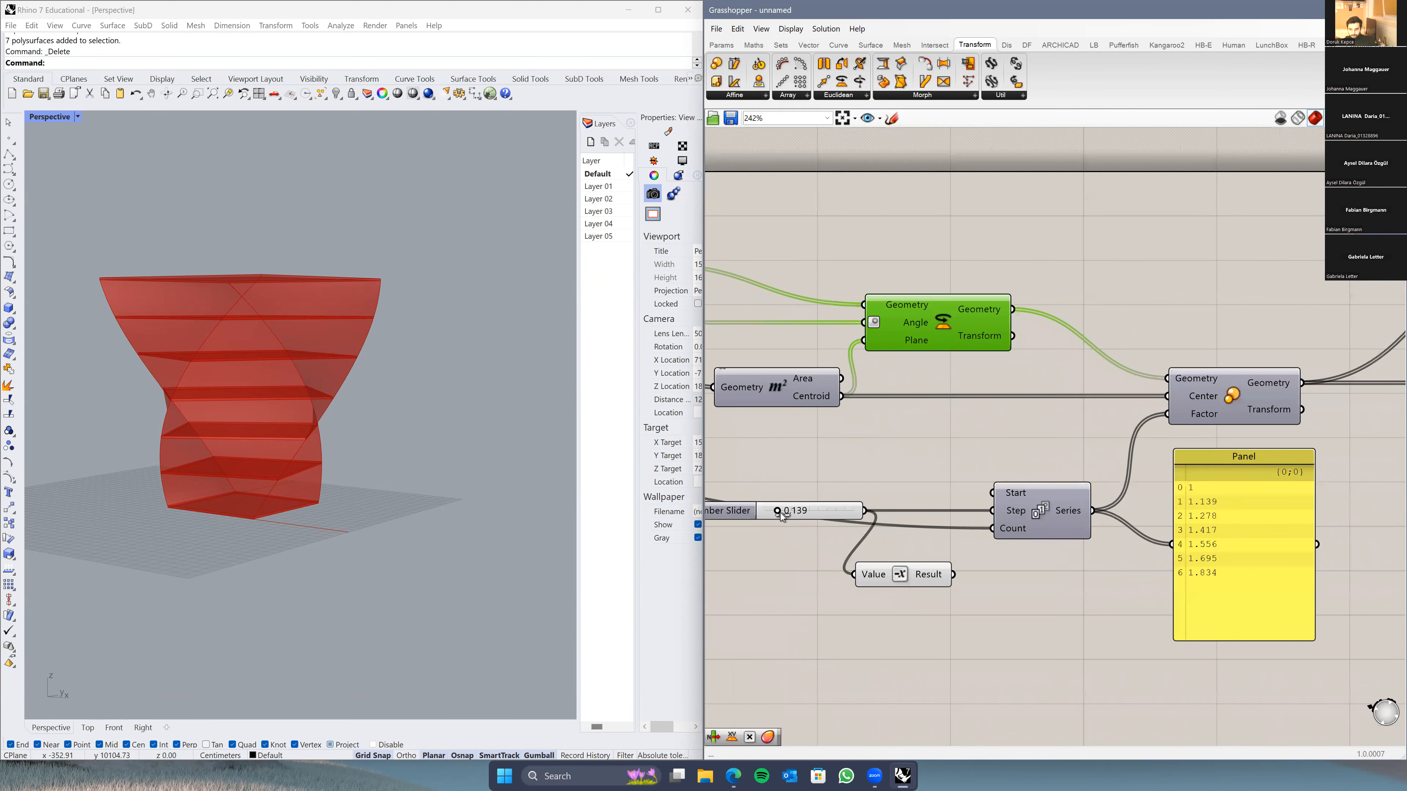
{"action": "left_click_drag", "start_coordinate": [778, 516], "coordinate": [877, 514]}
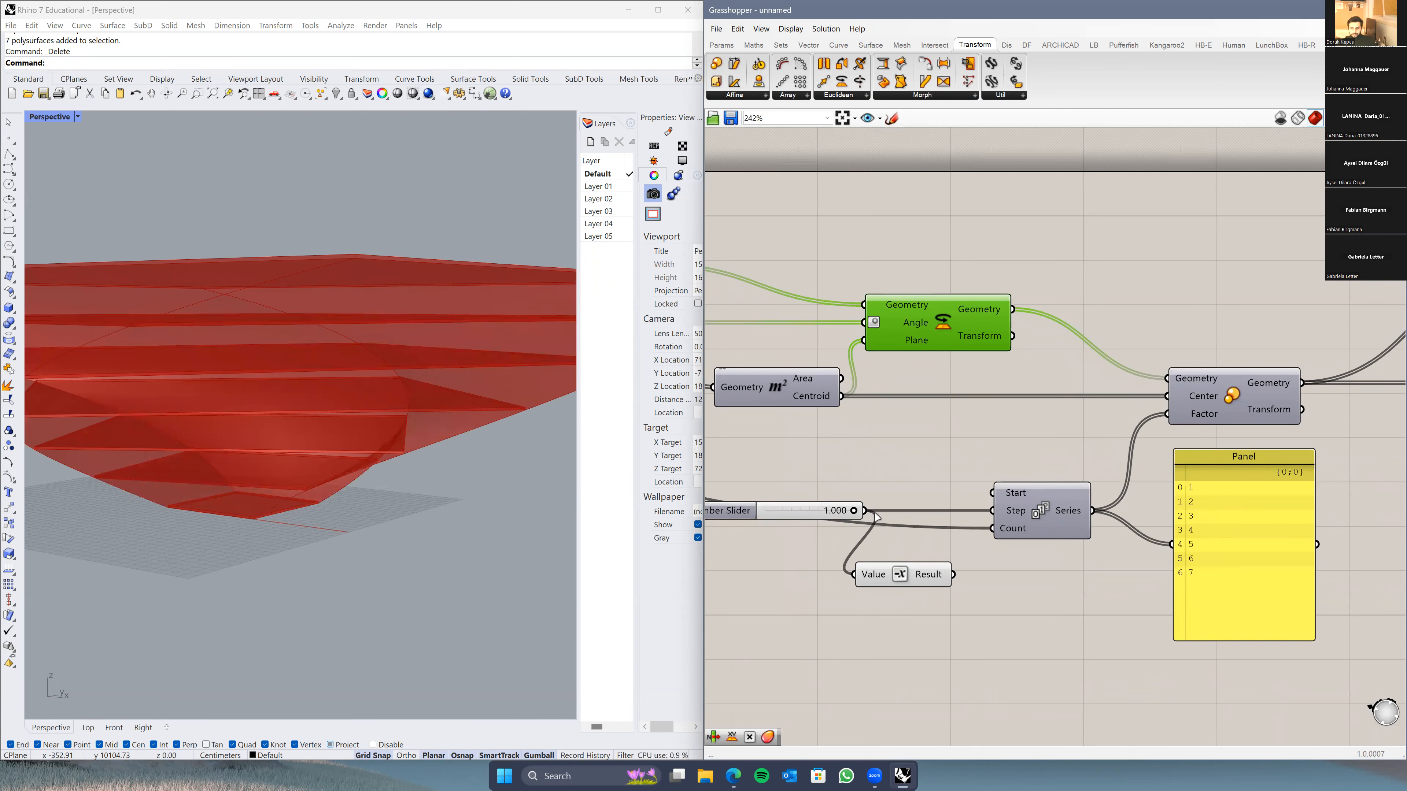
{"action": "right_click_drag", "start_coordinate": [872, 503], "coordinate": [924, 497]}
{"action": "right_click_drag", "start_coordinate": [327, 369], "coordinate": [337, 424]}
{"action": "scroll", "coordinate": [336, 455], "scroll_direction": "down", "scroll_amount": 5}
{"action": "right_click_drag", "start_coordinate": [550, 492], "coordinate": [432, 460]}
{"action": "scroll", "coordinate": [305, 417], "scroll_direction": "up", "scroll_amount": 4}
{"action": "scroll", "coordinate": [330, 443], "scroll_direction": "down", "scroll_amount": 4}
Step: Set the Series step slider to 0.203
{"action": "left_click_drag", "start_coordinate": [904, 505], "coordinate": [834, 508]}
{"action": "scroll", "coordinate": [826, 505], "scroll_direction": "up", "scroll_amount": 1}
{"action": "right_click_drag", "start_coordinate": [838, 512], "coordinate": [827, 519]}
{"action": "left_click_drag", "start_coordinate": [824, 513], "coordinate": [824, 512]}
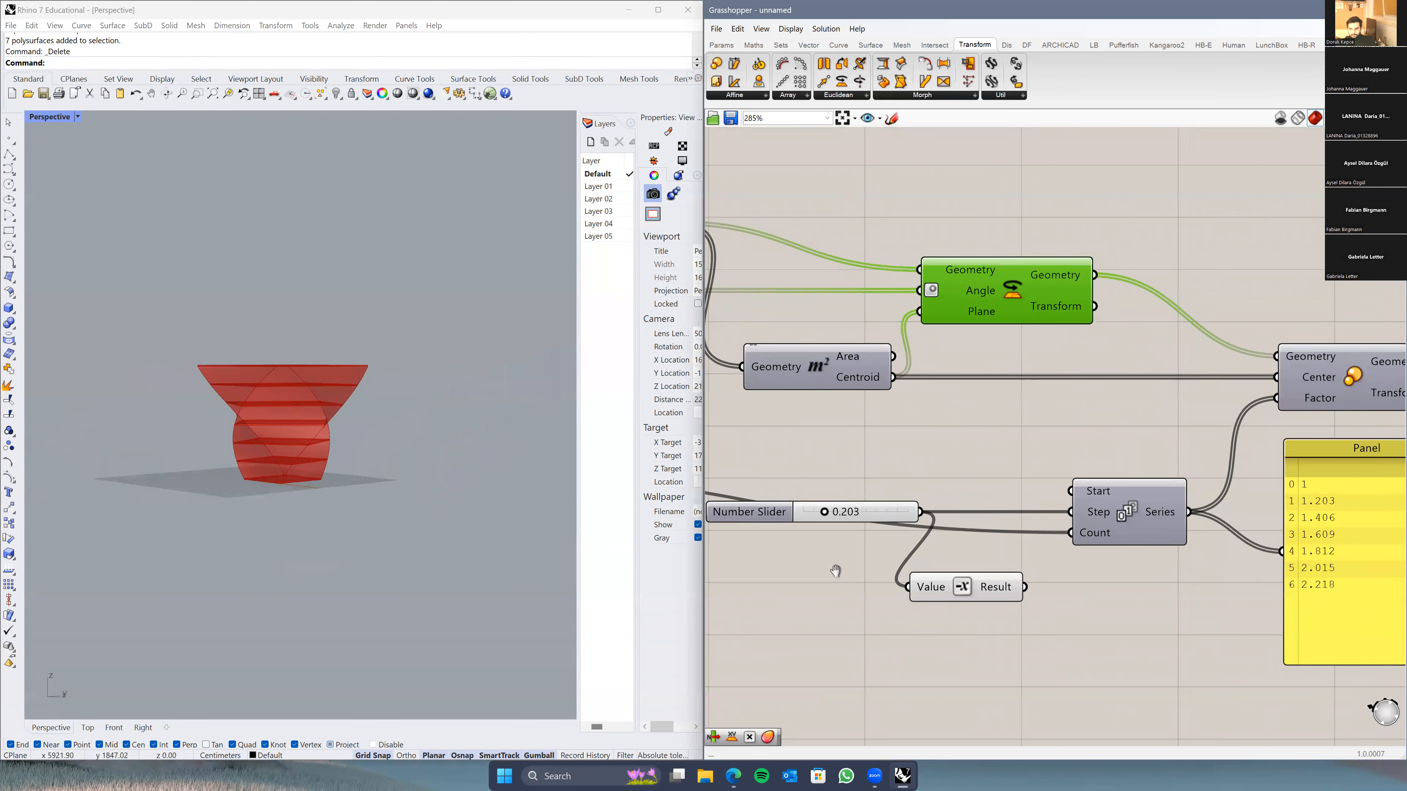
Step: Select the Negative component and Number Slider, nudging Negative slightly up and right
{"action": "right_click_drag", "start_coordinate": [836, 571], "coordinate": [840, 574]}
{"action": "left_click", "coordinate": [962, 603]}
{"action": "right_click_drag", "start_coordinate": [945, 553], "coordinate": [995, 554]}
{"action": "left_click", "coordinate": [748, 518]}
{"action": "left_click_drag", "start_coordinate": [1011, 605], "coordinate": [1017, 601]}
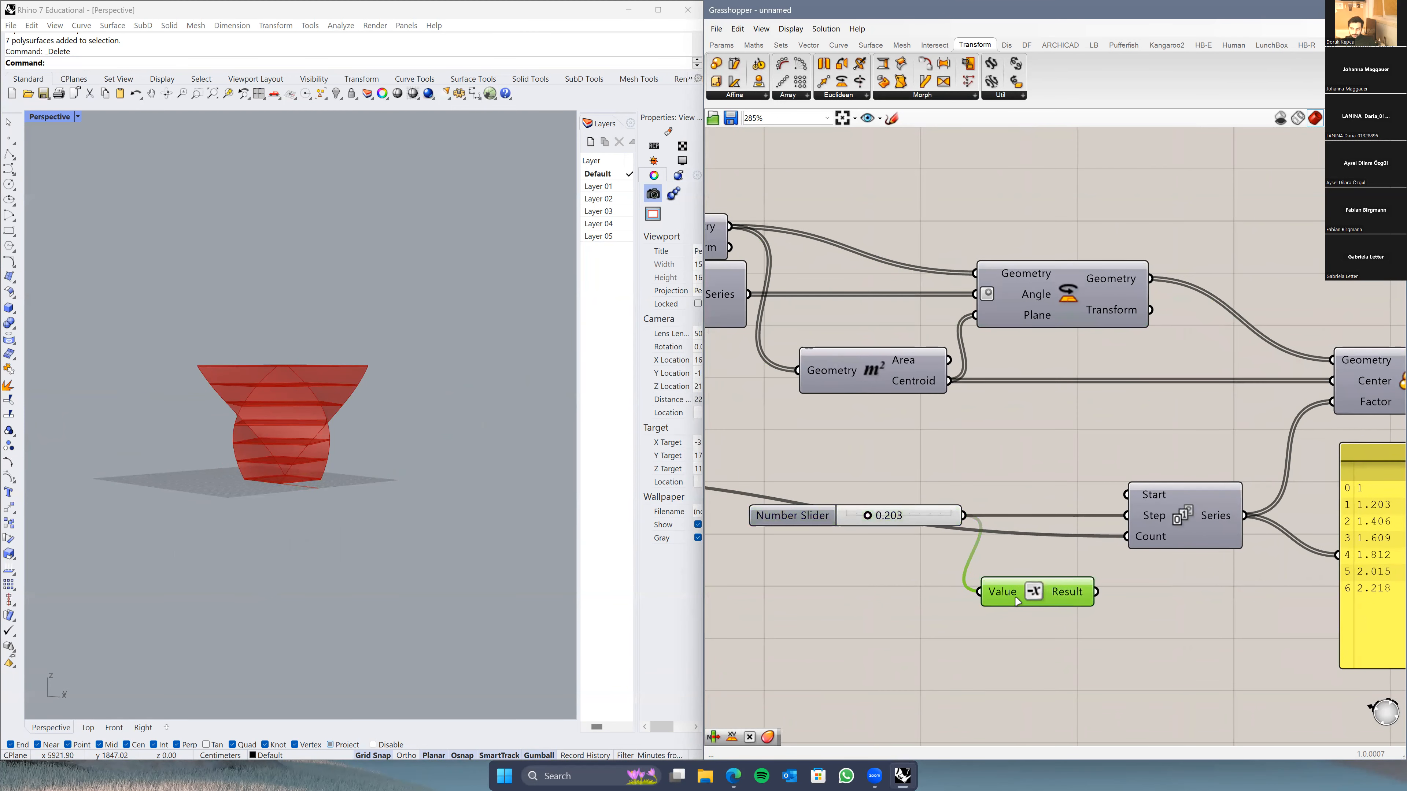
{"action": "scroll", "coordinate": [1017, 601], "scroll_direction": "down", "scroll_amount": 4}
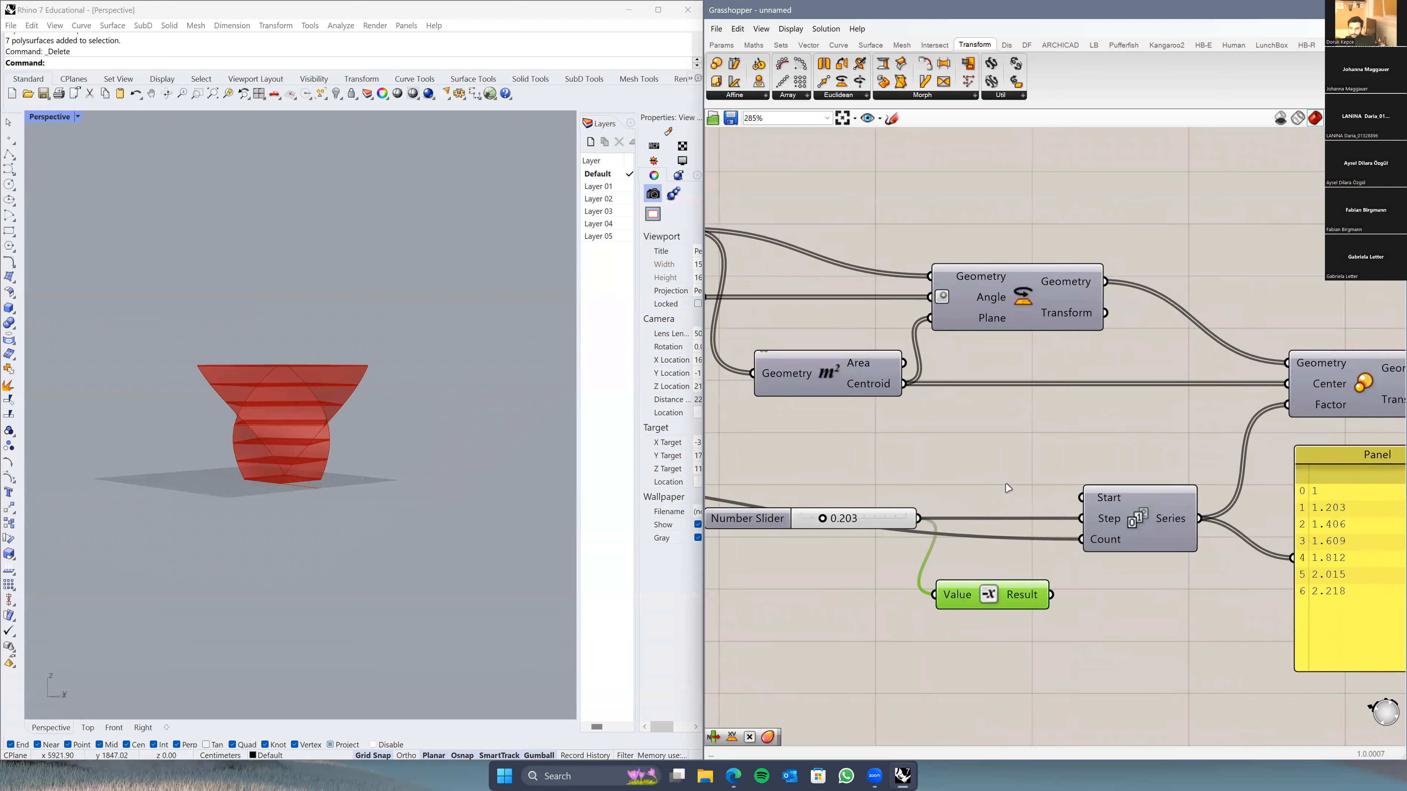
{"action": "scroll", "coordinate": [1004, 497], "scroll_direction": "up", "scroll_amount": 2}
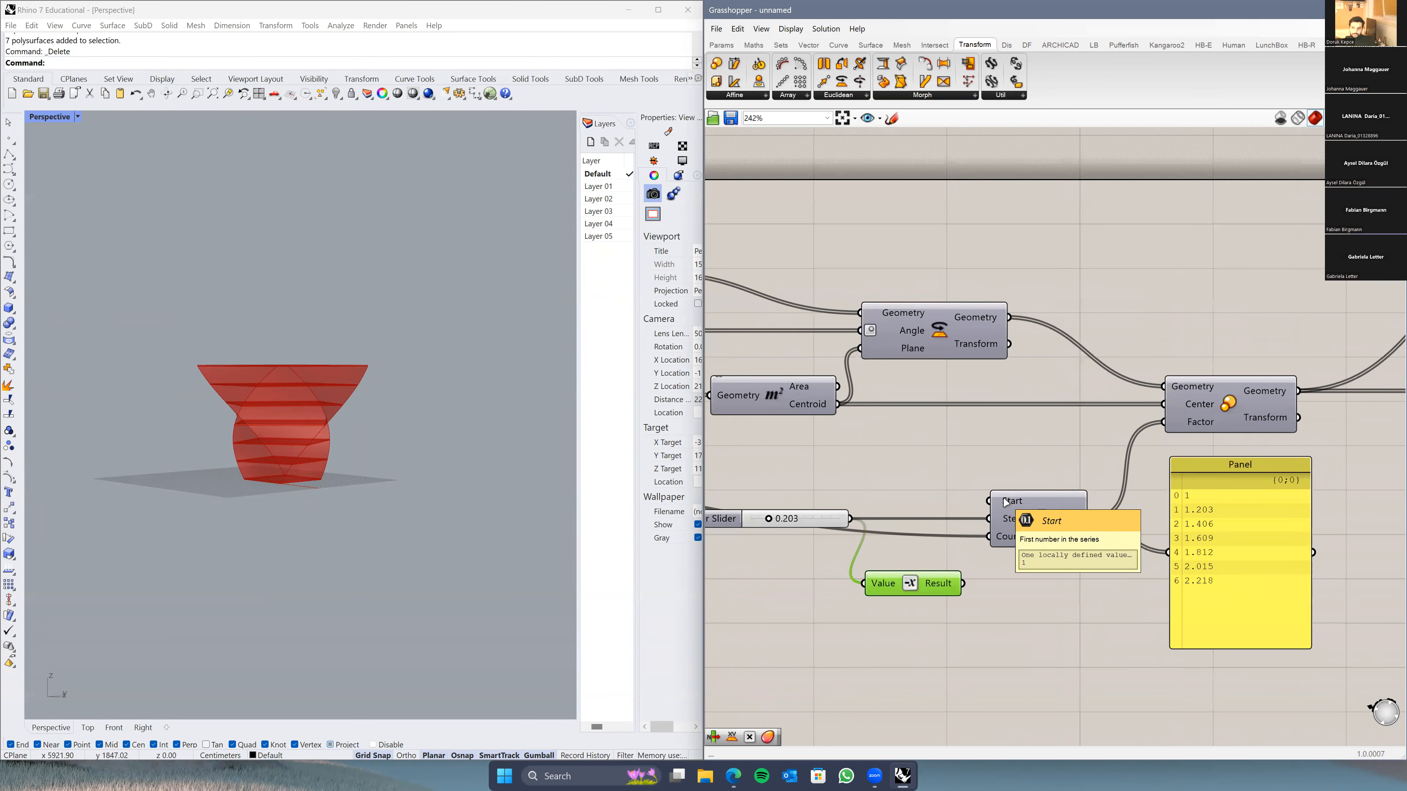
Step: Set the Series Start value to 2
{"action": "right_click", "coordinate": [1005, 501]}
{"action": "mouse_move", "coordinate": [1079, 614]}
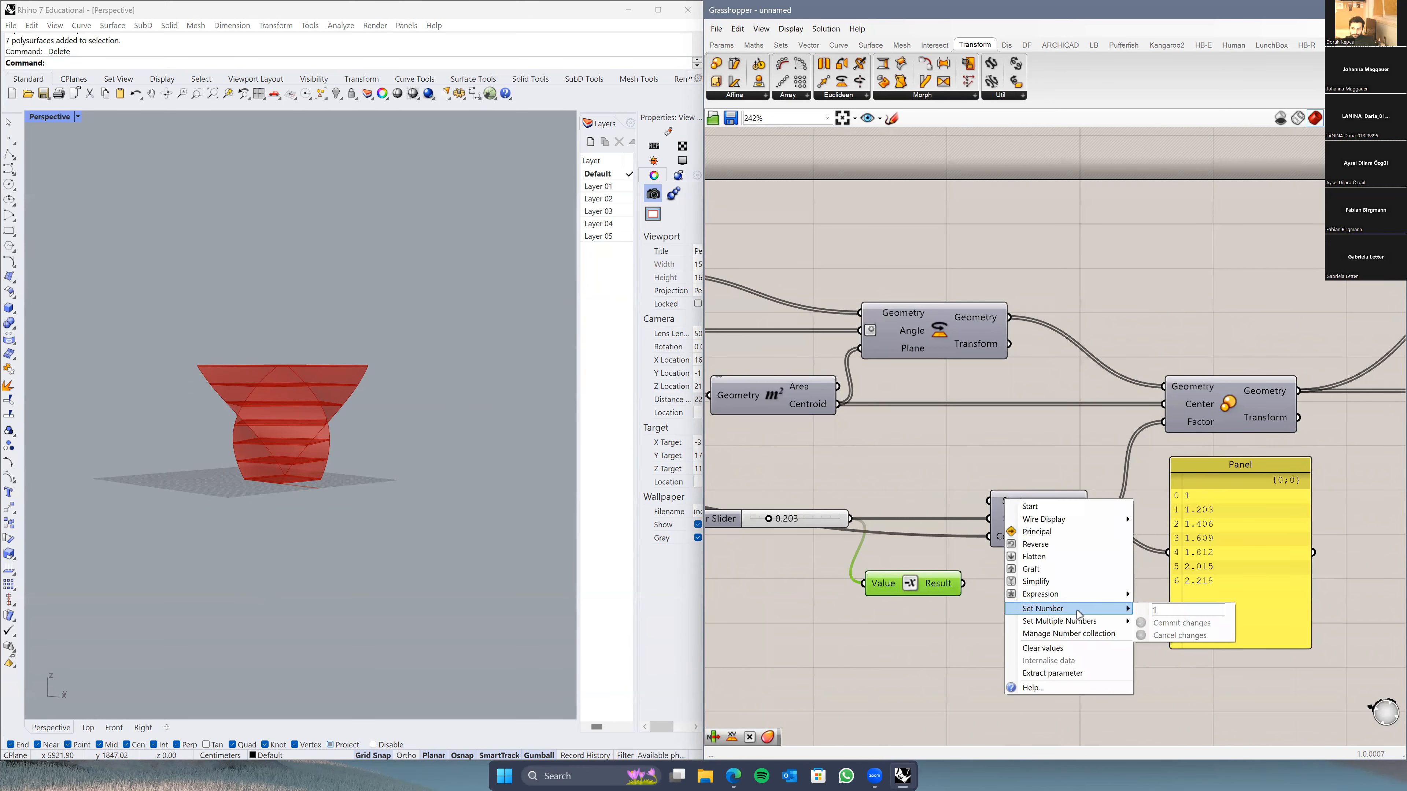
{"action": "type", "text": "2"}
{"action": "key", "text": "Return"}
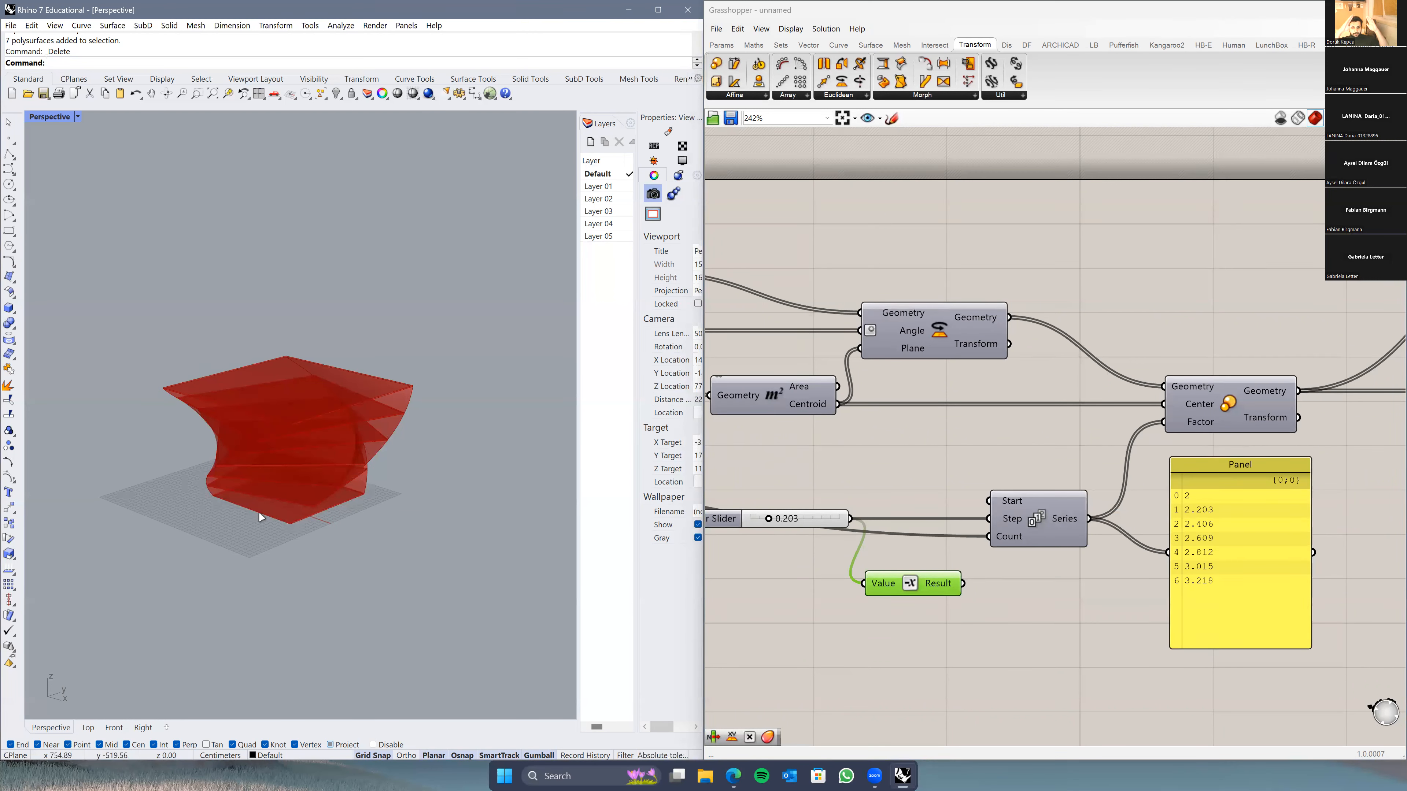
Step: Adjust the Series step to 0.228 and route the Negative result toward Series Step
{"action": "right_click_drag", "start_coordinate": [775, 573], "coordinate": [820, 573]}
{"action": "right_click_drag", "start_coordinate": [442, 538], "coordinate": [314, 433]}
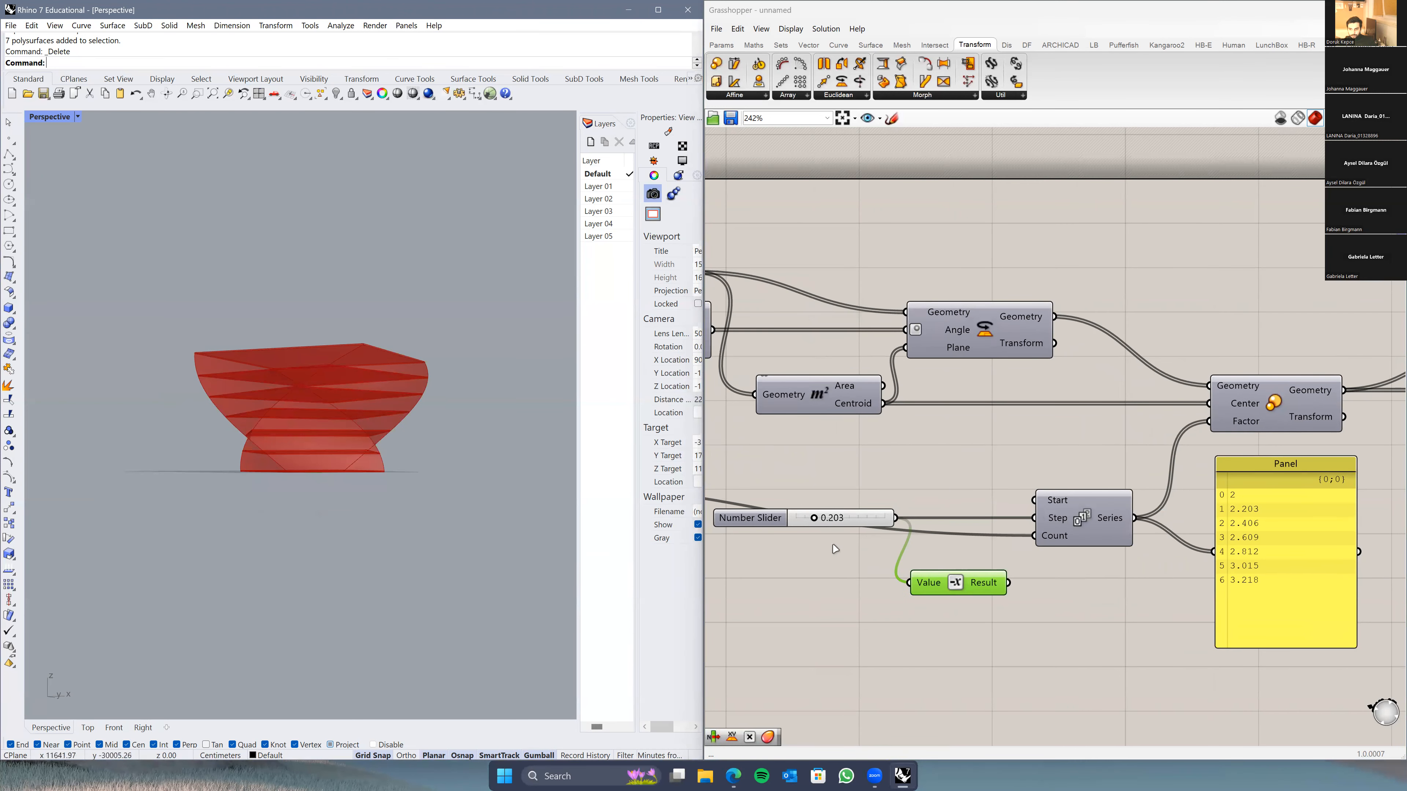
{"action": "left_click_drag", "start_coordinate": [814, 518], "coordinate": [829, 520]}
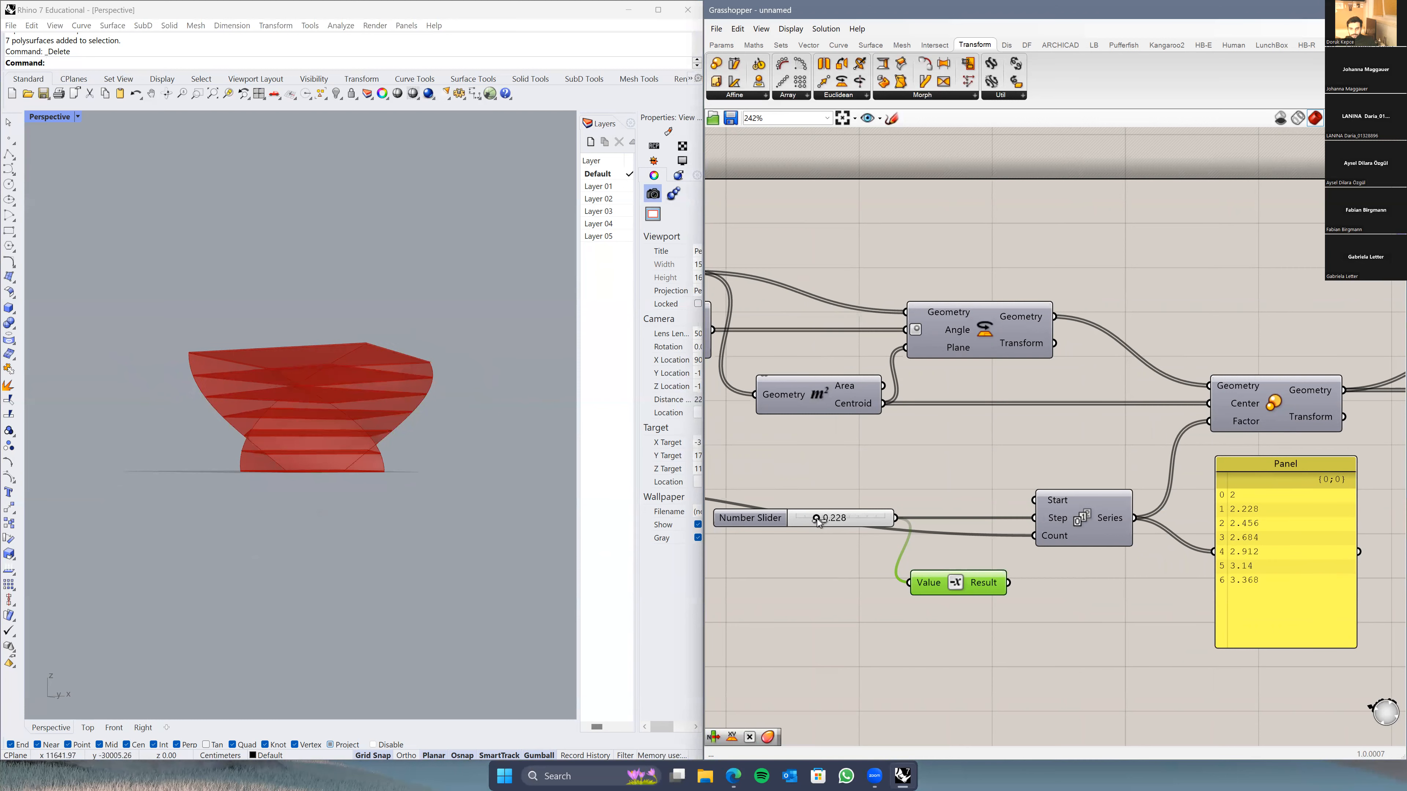
{"action": "right_click_drag", "start_coordinate": [932, 588], "coordinate": [914, 617]}
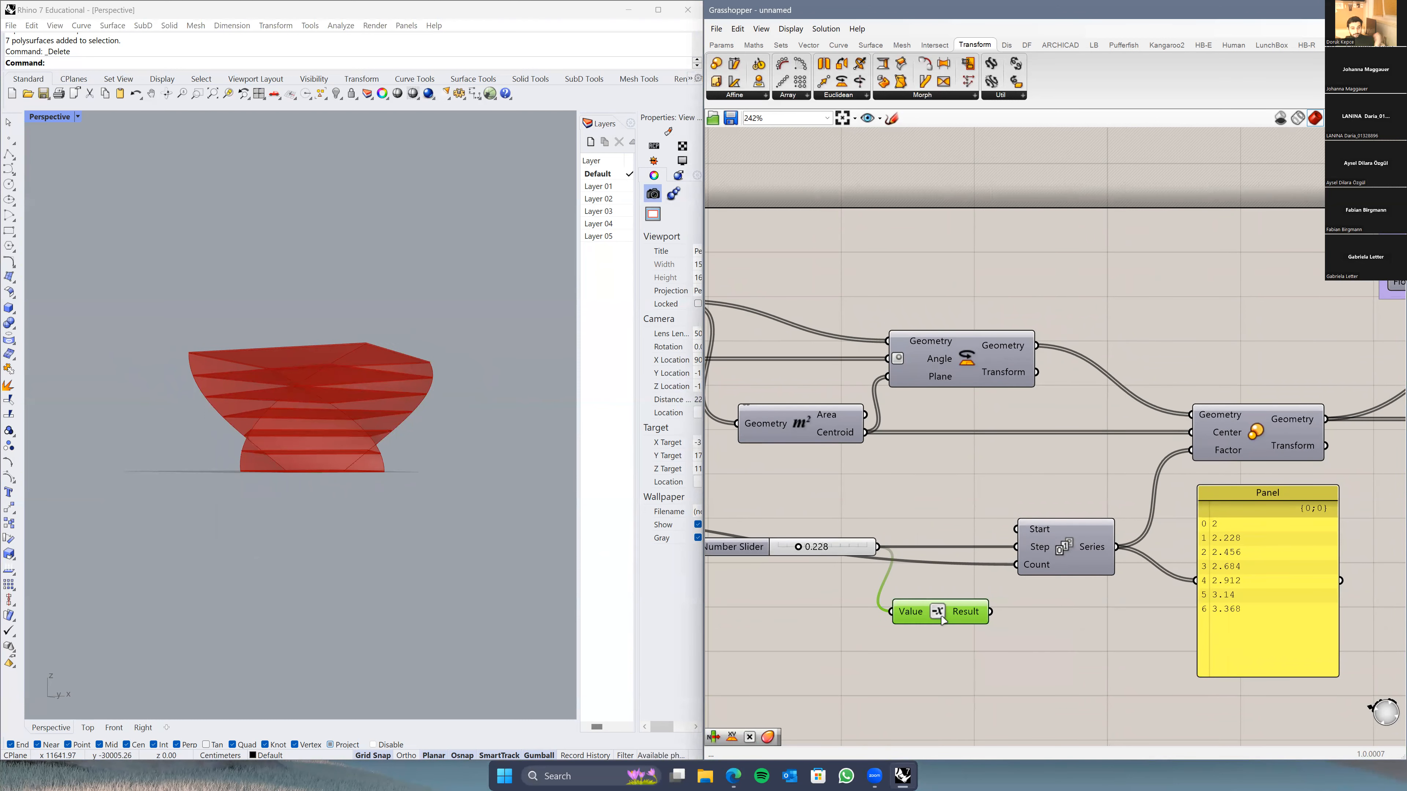
{"action": "left_click_drag", "start_coordinate": [992, 613], "coordinate": [1020, 550]}
Step: Add a Negative component wired from the slider into Series Step
{"action": "double_click", "coordinate": [926, 671]}
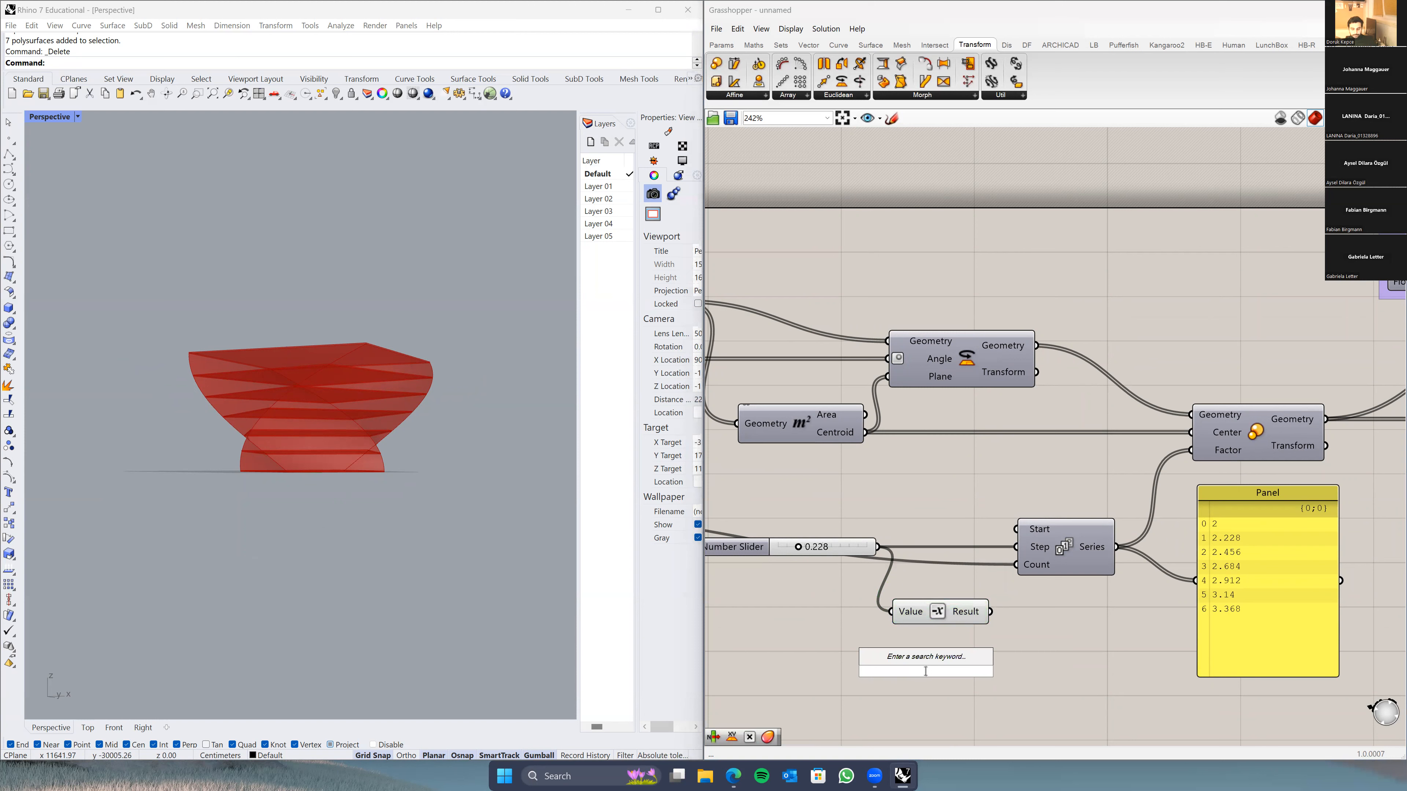
{"action": "type", "text": "nega"}
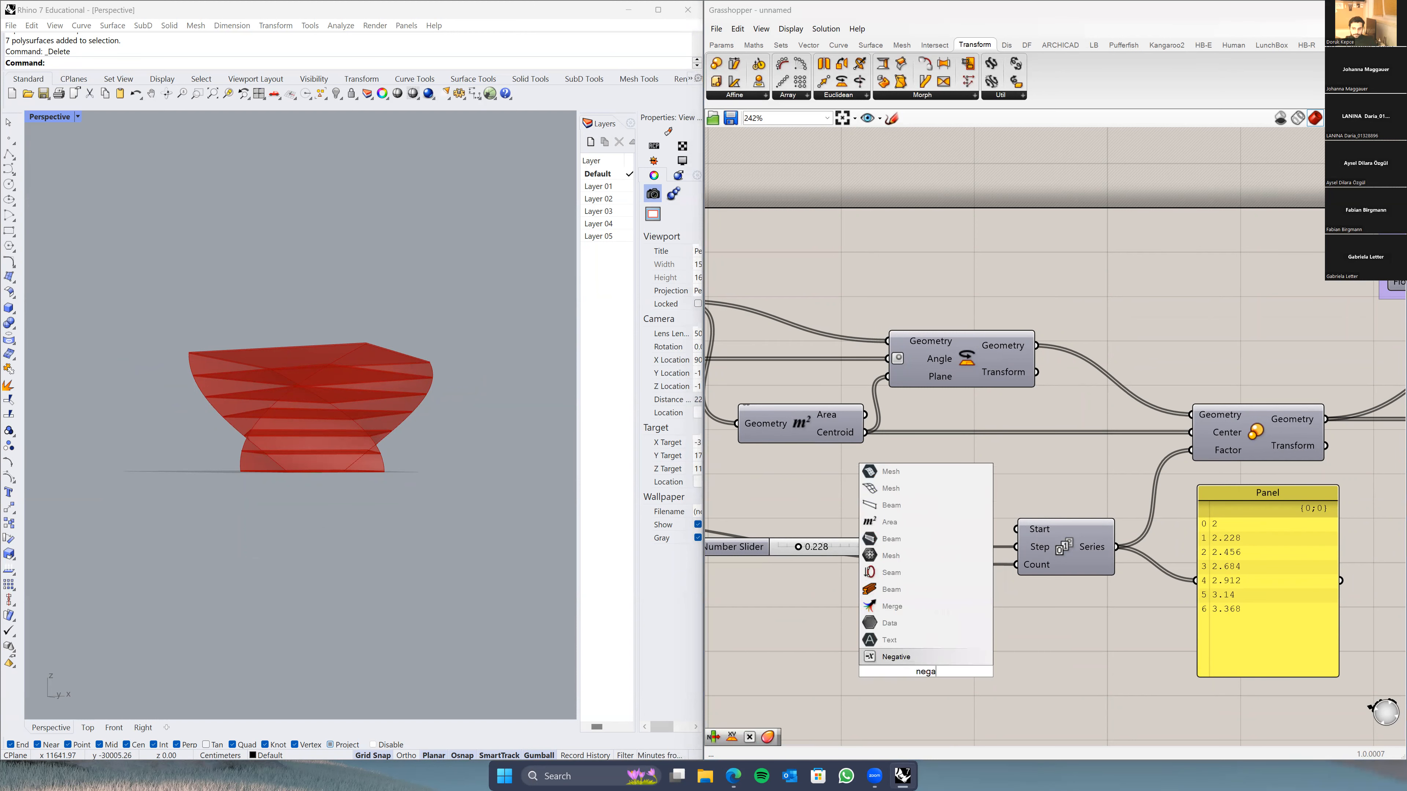
{"action": "key", "text": "Return"}
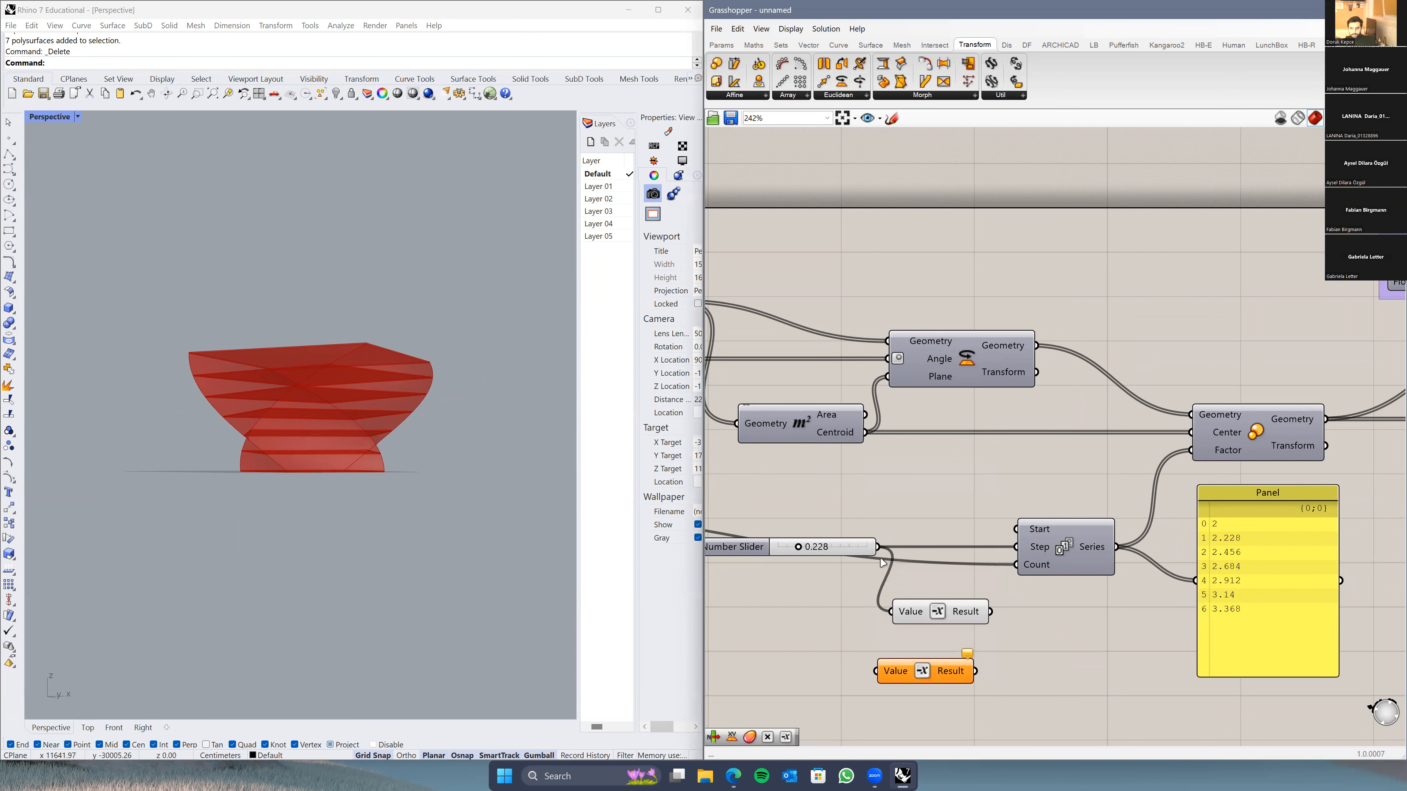
{"action": "left_click_drag", "start_coordinate": [881, 547], "coordinate": [1023, 556]}
{"action": "left_click_drag", "start_coordinate": [936, 515], "coordinate": [947, 538]}
Step: Lower the negated step magnitude to 0.050 and orbit the tower to eye level
{"action": "mouse_move", "coordinate": [801, 551]}
{"action": "left_mouse_down"}
{"action": "mouse_move", "coordinate": [833, 550]}
{"action": "mouse_move", "coordinate": [778, 553]}
{"action": "left_mouse_up"}
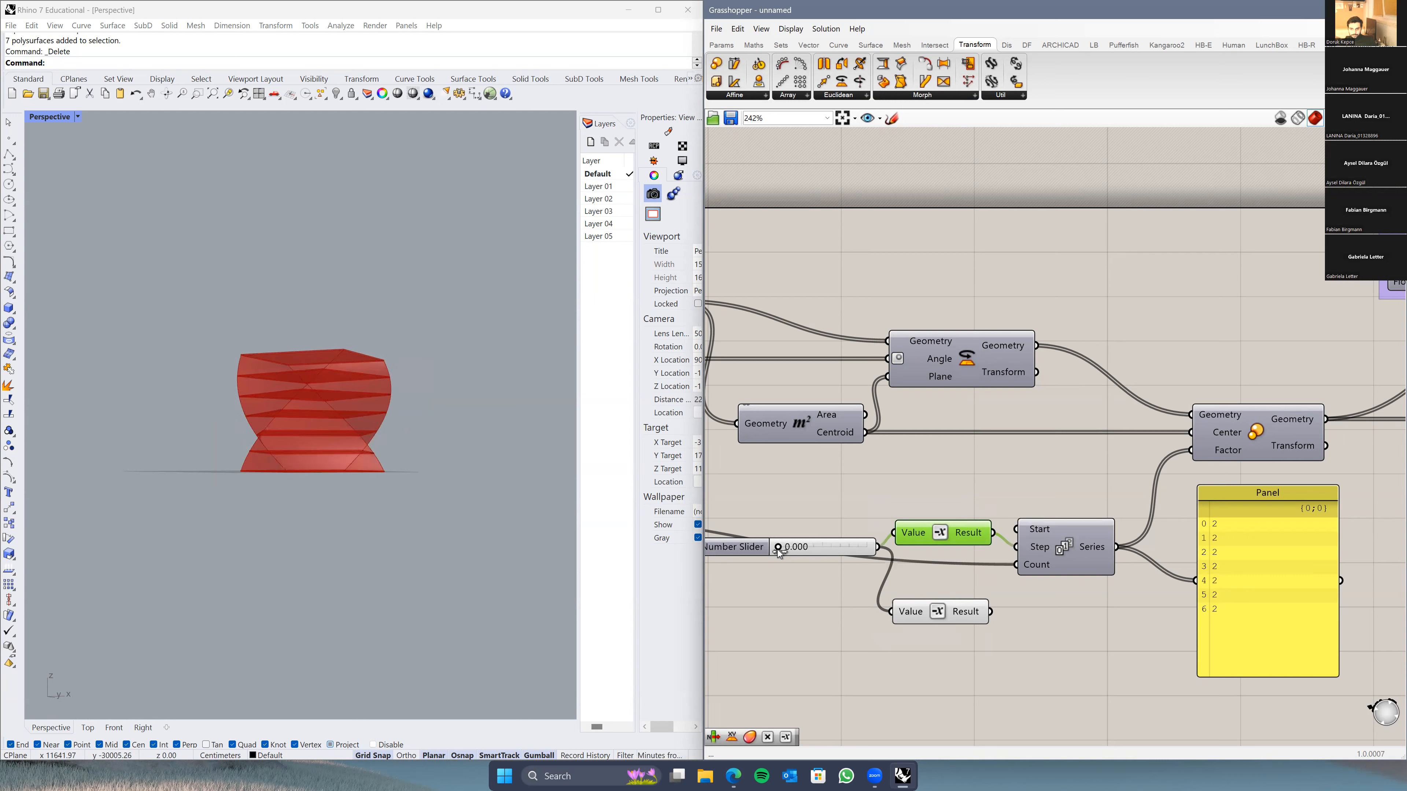
{"action": "right_click_drag", "start_coordinate": [410, 459], "coordinate": [510, 474]}
{"action": "scroll", "coordinate": [404, 467], "scroll_direction": "up", "scroll_amount": 4}
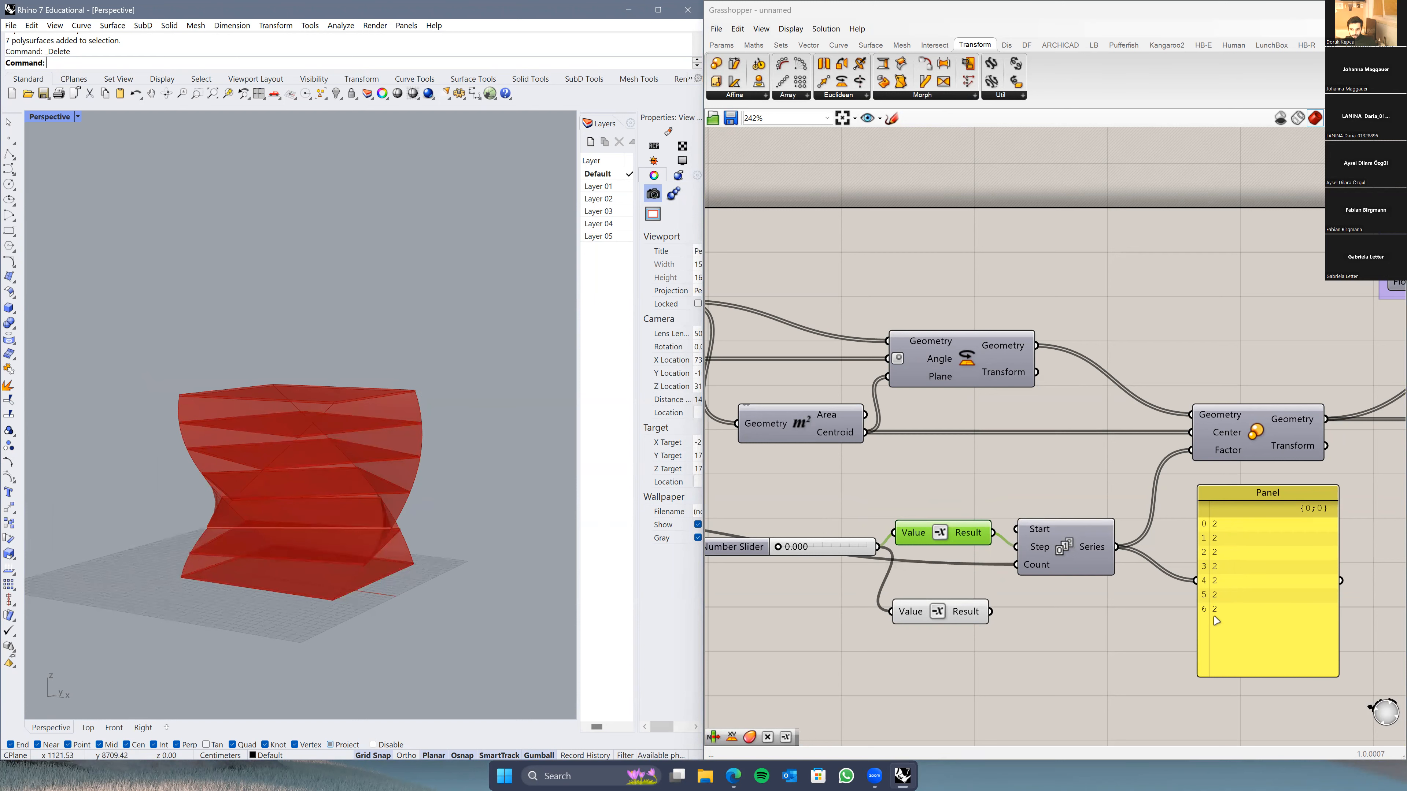
{"action": "right_click_drag", "start_coordinate": [439, 549], "coordinate": [410, 408]}
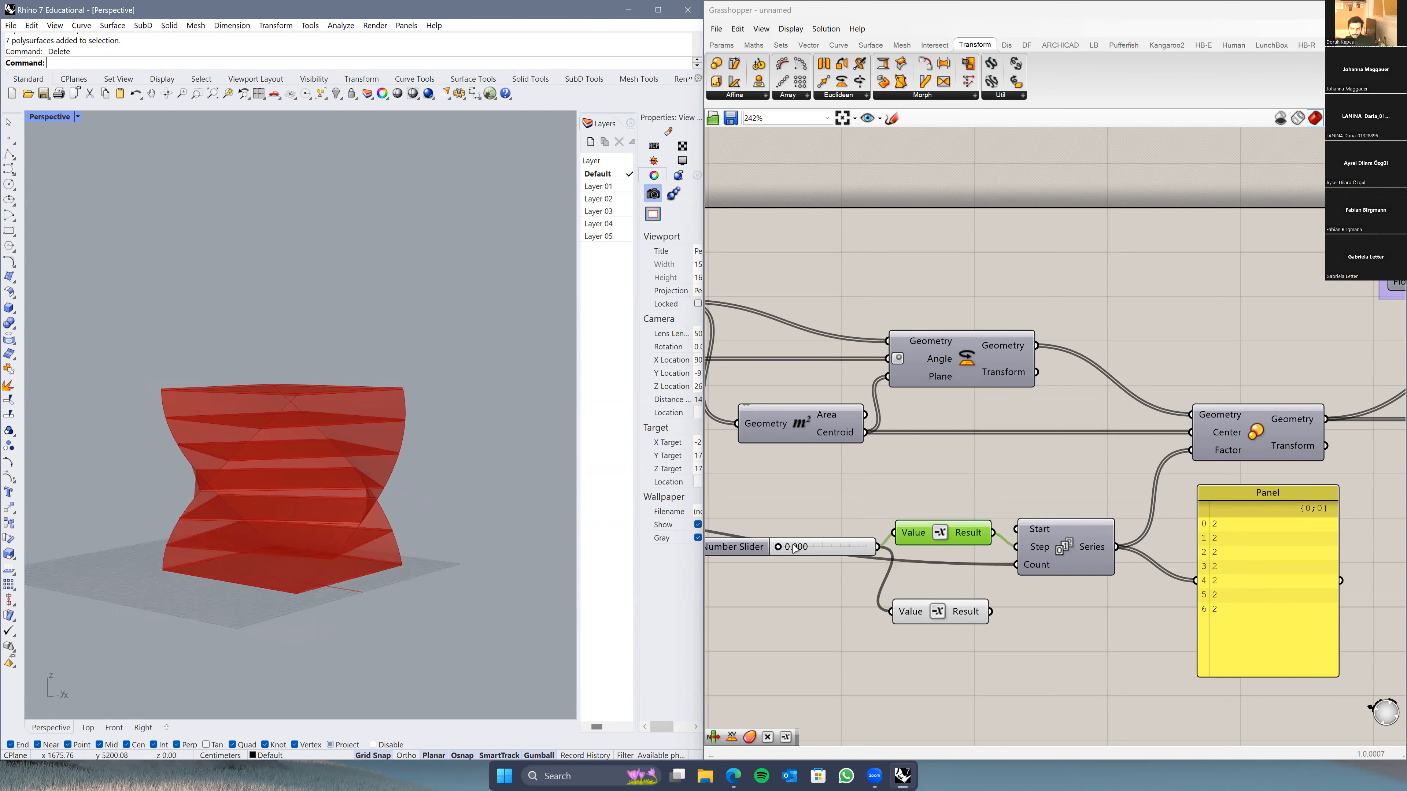
Step: Raise the step magnitude to about 0.33 and delete the unused Negative component
{"action": "left_click_drag", "start_coordinate": [777, 547], "coordinate": [805, 550]}
{"action": "left_click_drag", "start_coordinate": [804, 548], "coordinate": [807, 548]}
{"action": "right_click_drag", "start_coordinate": [190, 409], "coordinate": [181, 442]}
{"action": "scroll", "coordinate": [275, 467], "scroll_direction": "up", "scroll_amount": 7}
{"action": "scroll", "coordinate": [277, 472], "scroll_direction": "down", "scroll_amount": 7}
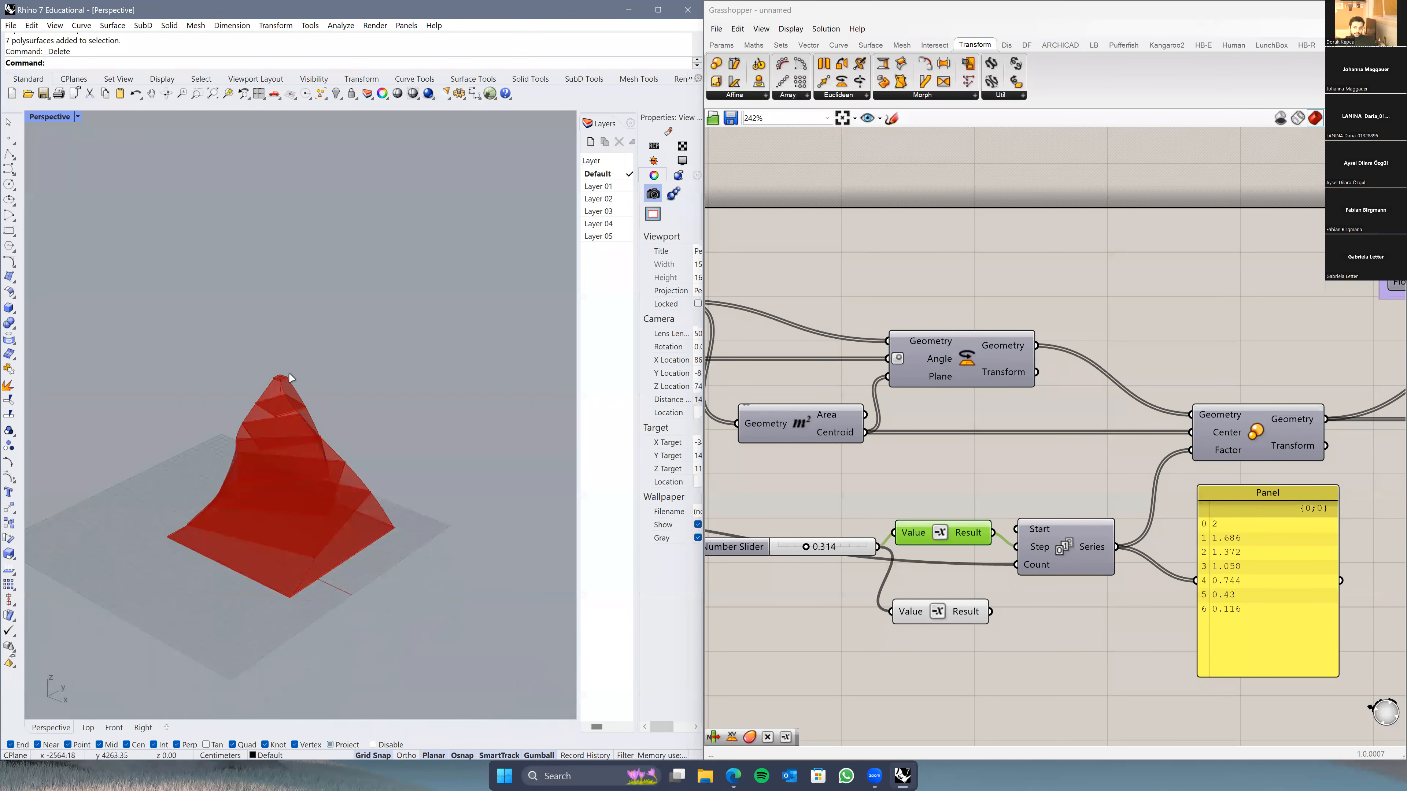
{"action": "left_click_drag", "start_coordinate": [806, 552], "coordinate": [807, 548]}
{"action": "scroll", "coordinate": [293, 405], "scroll_direction": "up", "scroll_amount": 5}
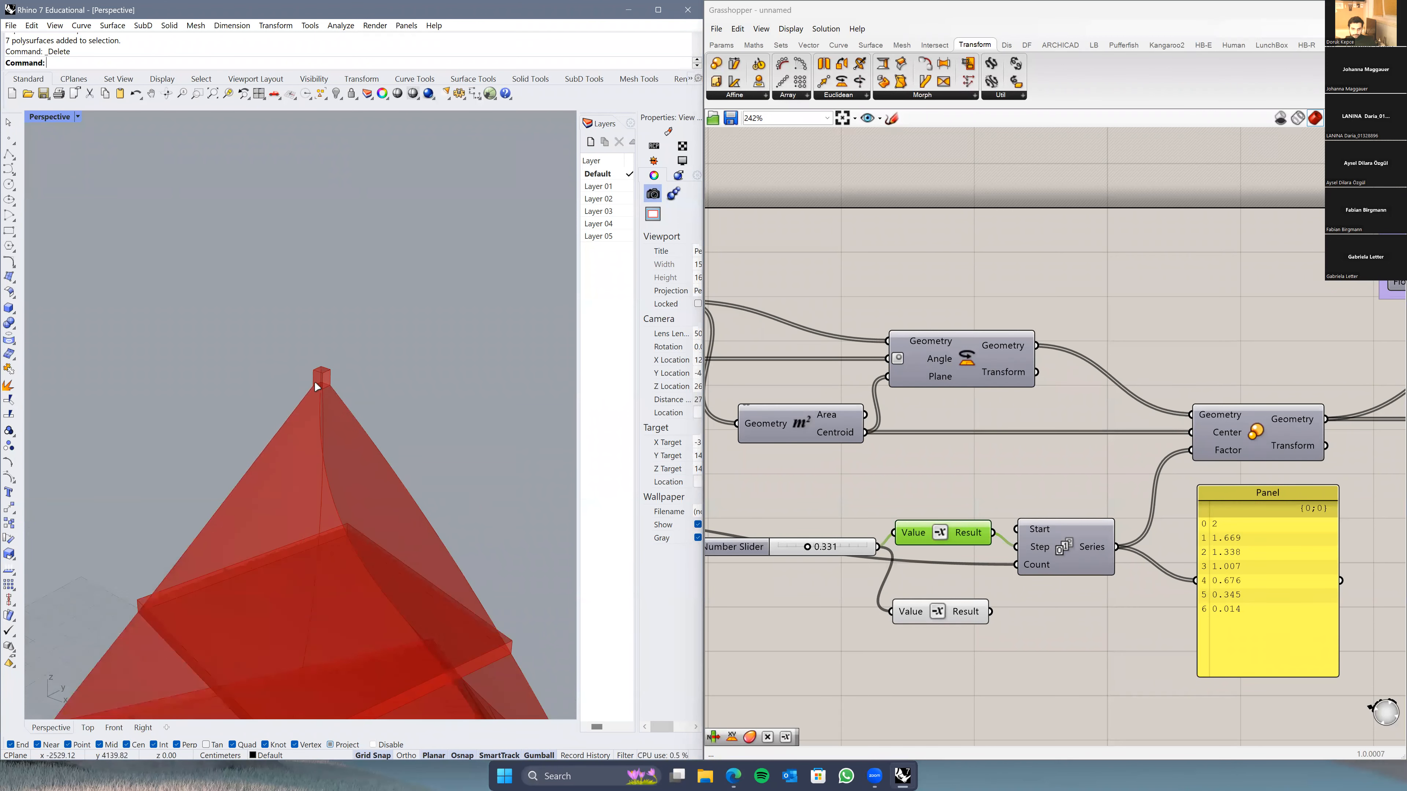
{"action": "scroll", "coordinate": [314, 382], "scroll_direction": "down", "scroll_amount": 8}
{"action": "mouse_move", "coordinate": [424, 413]}
{"action": "right_mouse_down"}
{"action": "mouse_move", "coordinate": [323, 432]}
{"action": "mouse_move", "coordinate": [361, 418]}
{"action": "mouse_move", "coordinate": [416, 432]}
{"action": "right_mouse_up"}
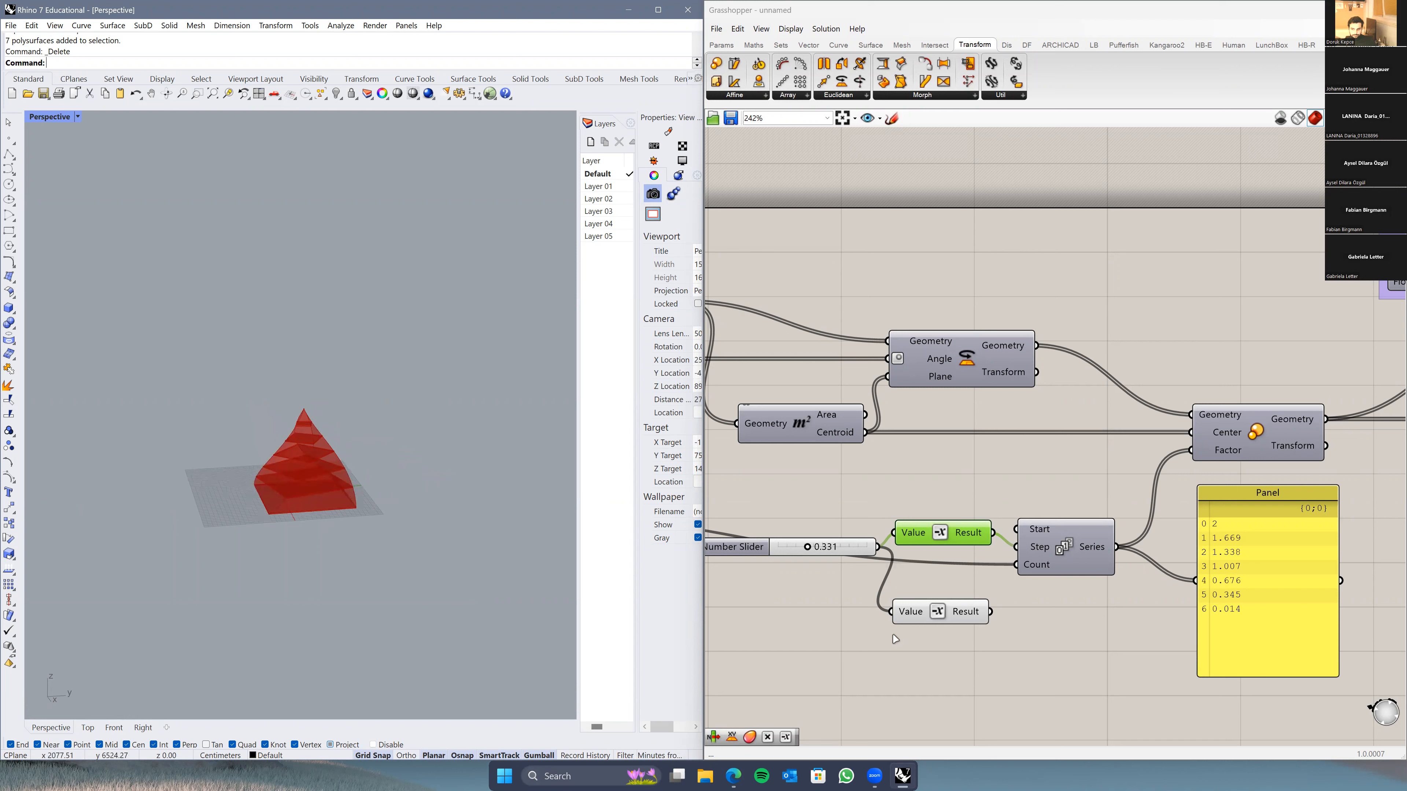
{"action": "left_click", "coordinate": [954, 617]}
{"action": "key", "text": "Delete"}
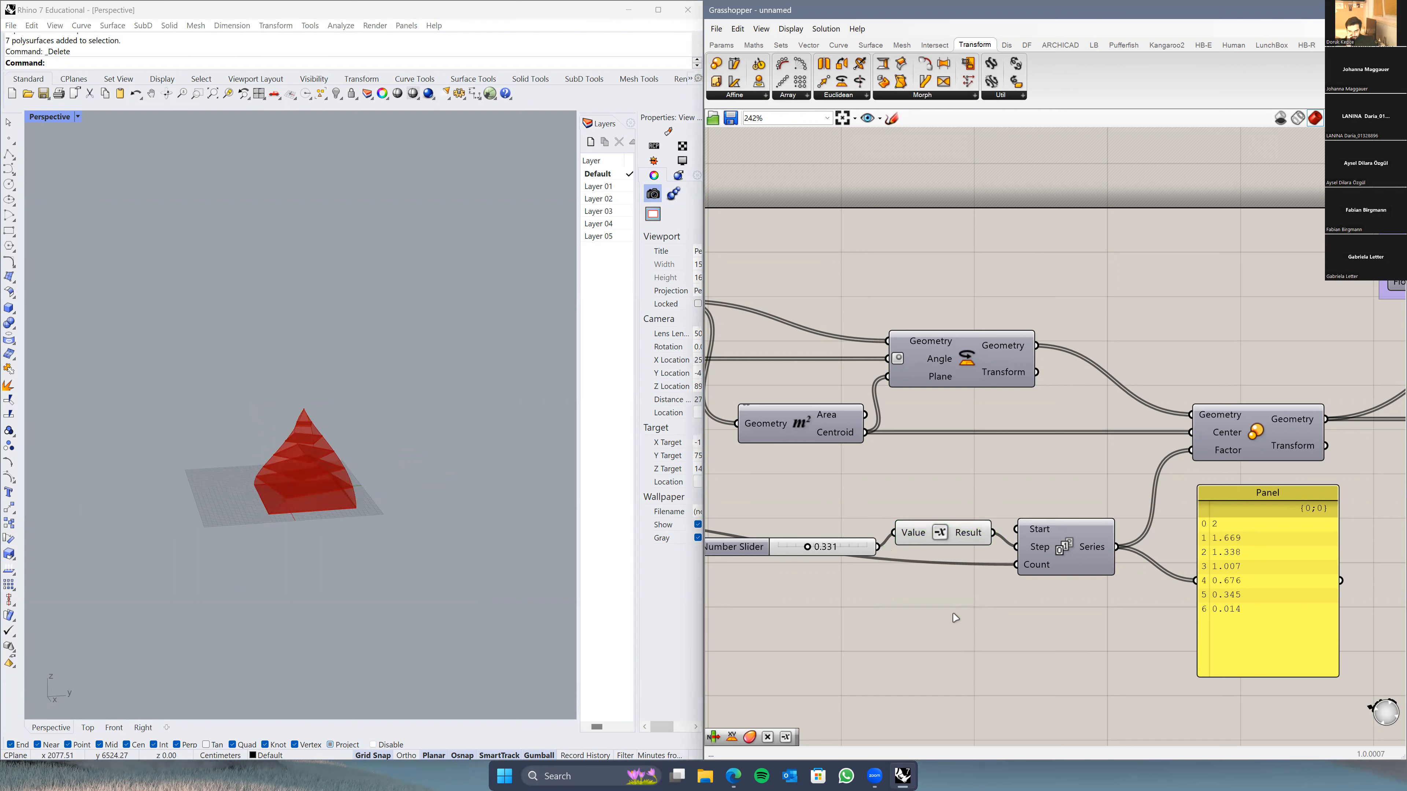
Step: Shift the value Panel slightly right, deselect it, and orbit around the red pyramid
{"action": "left_click", "coordinate": [759, 556]}
{"action": "scroll", "coordinate": [903, 510], "scroll_direction": "down", "scroll_amount": 5}
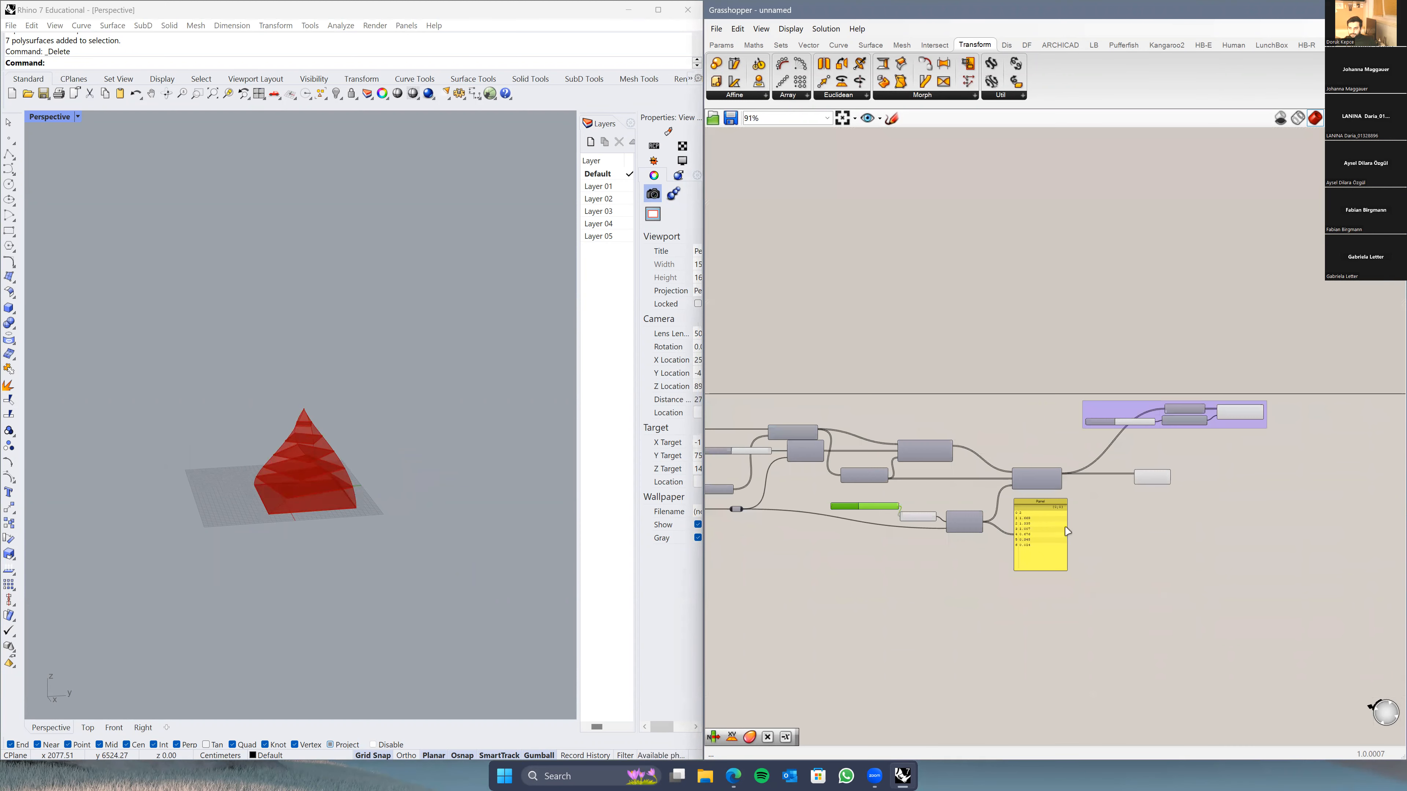
{"action": "left_click_drag", "start_coordinate": [1066, 530], "coordinate": [1092, 530]}
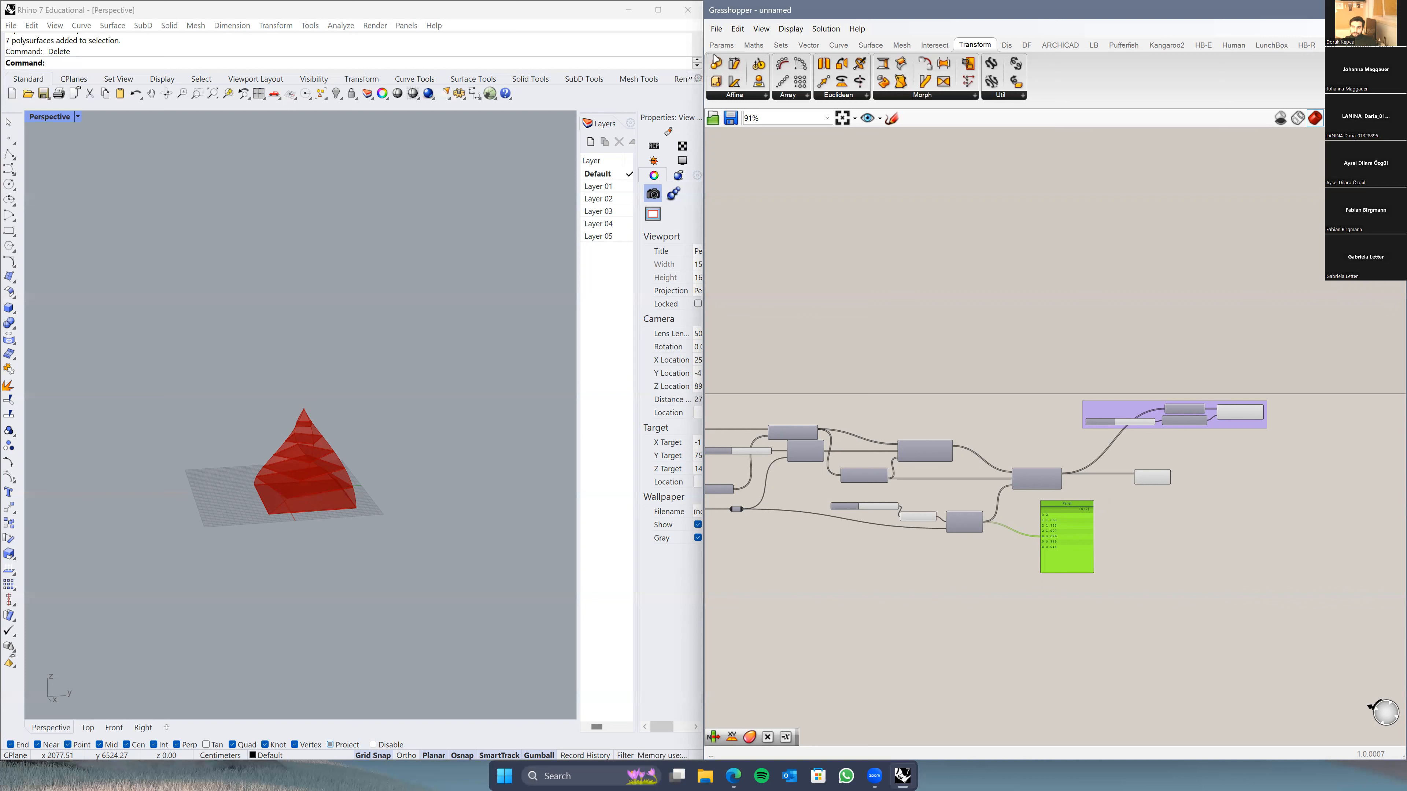
{"action": "left_click", "coordinate": [871, 279]}
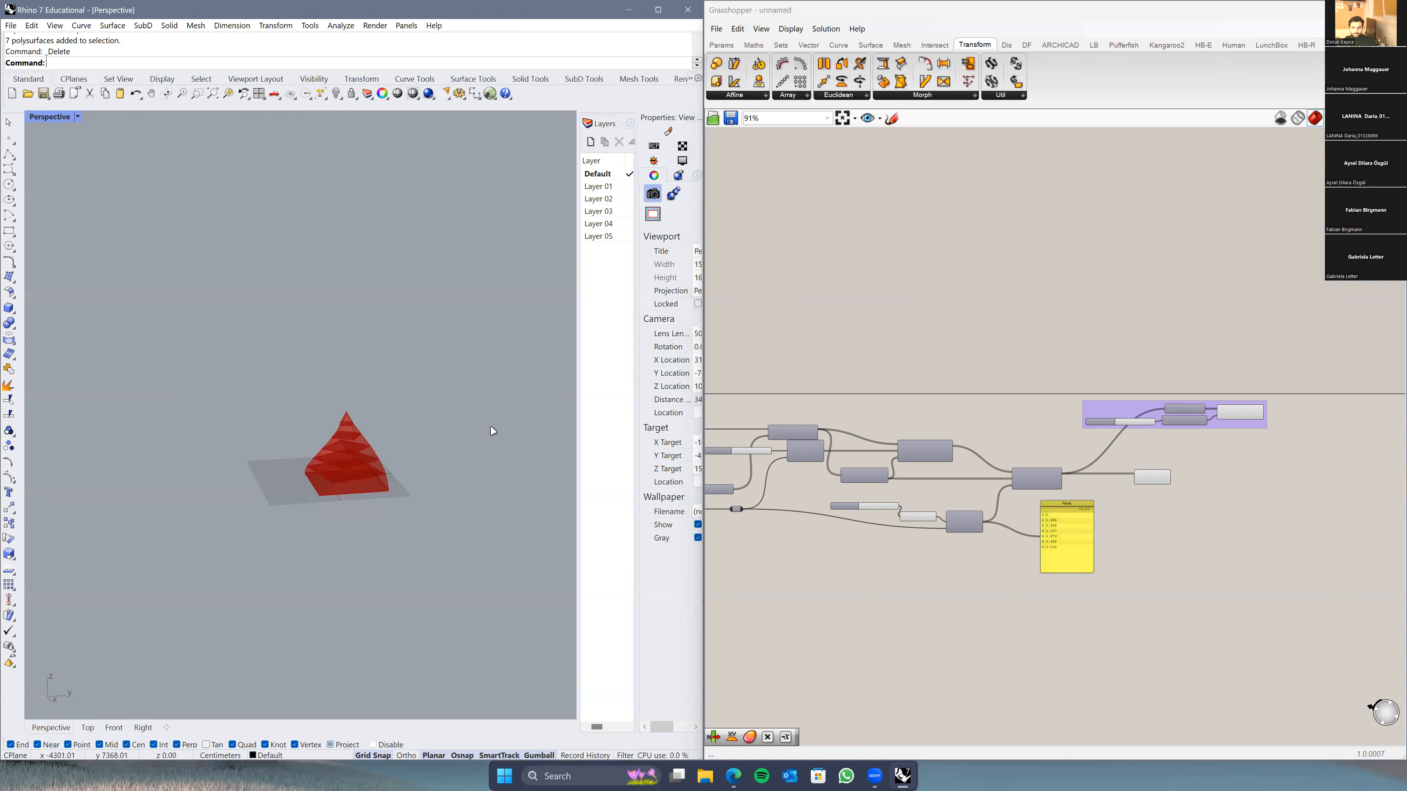
{"action": "scroll", "coordinate": [393, 458], "scroll_direction": "up", "scroll_amount": 5}
{"action": "scroll", "coordinate": [331, 538], "scroll_direction": "up", "scroll_amount": 5}
{"action": "mouse_move", "coordinate": [330, 538]}
{"action": "right_mouse_down"}
{"action": "mouse_move", "coordinate": [356, 548]}
{"action": "mouse_move", "coordinate": [348, 532]}
{"action": "right_mouse_up"}
{"action": "scroll", "coordinate": [362, 534], "scroll_direction": "down", "scroll_amount": 5}
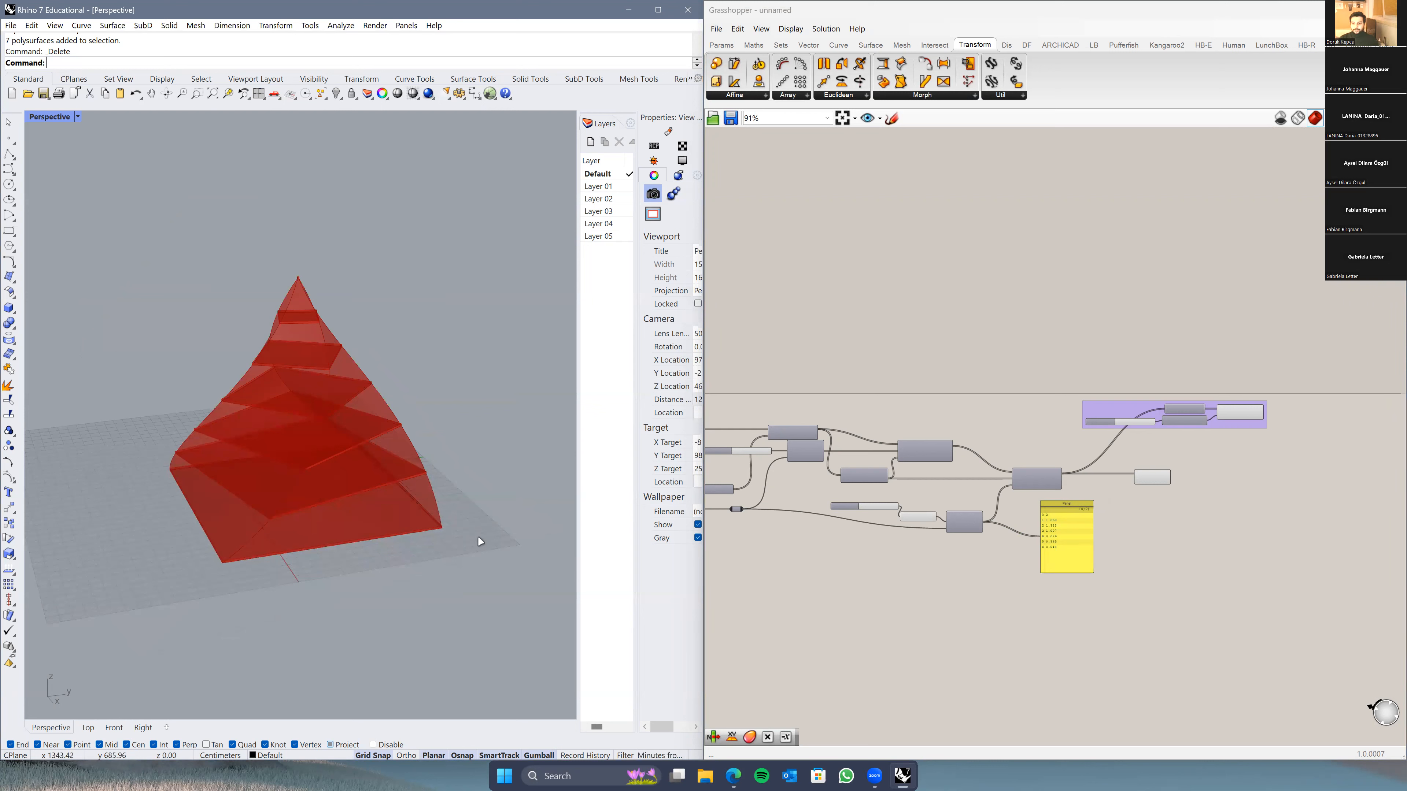
{"action": "scroll", "coordinate": [448, 513], "scroll_direction": "up", "scroll_amount": 5}
{"action": "scroll", "coordinate": [448, 514], "scroll_direction": "down", "scroll_amount": 3}
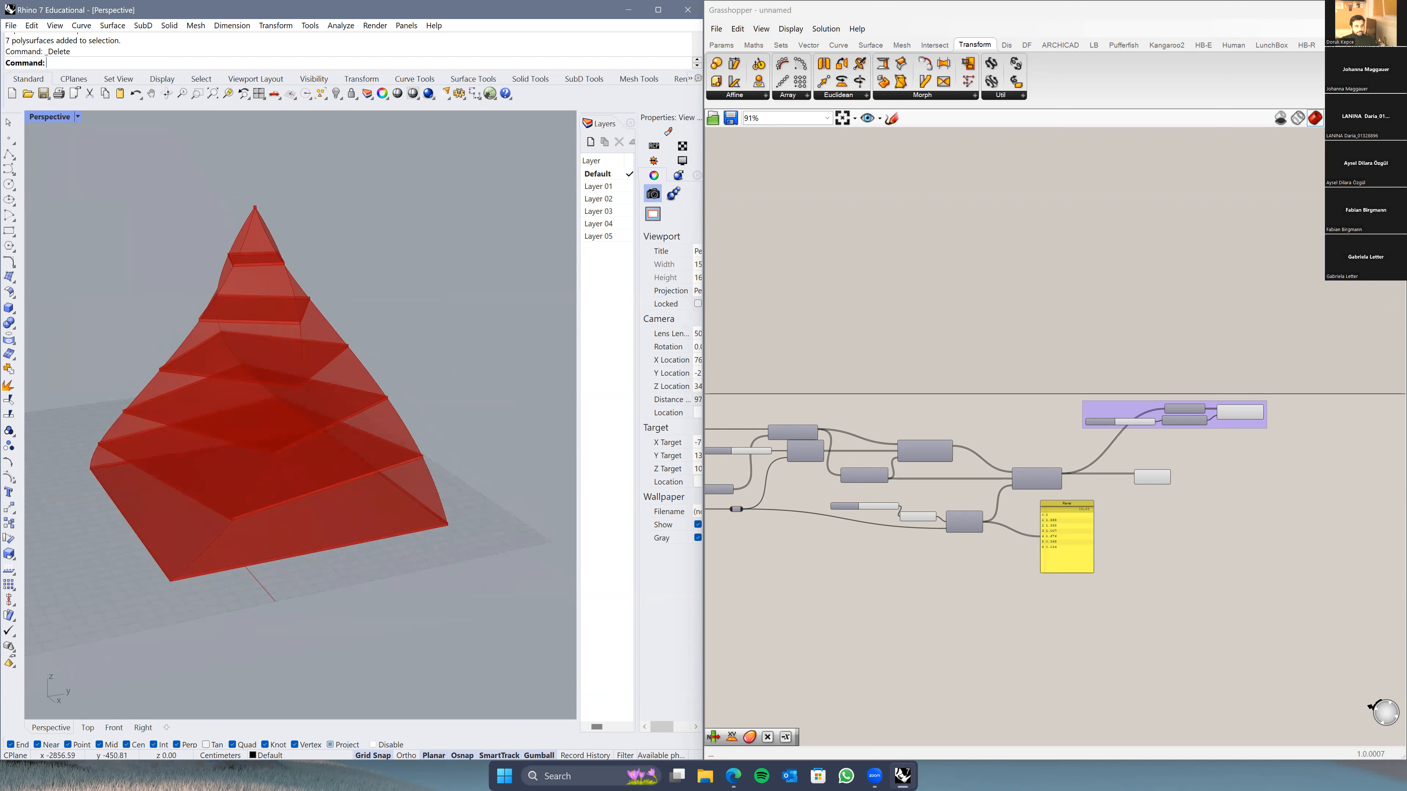
Step: Bring the web browser onto this screen with a new blank tab
{"action": "key", "text": "alt+Tab"}
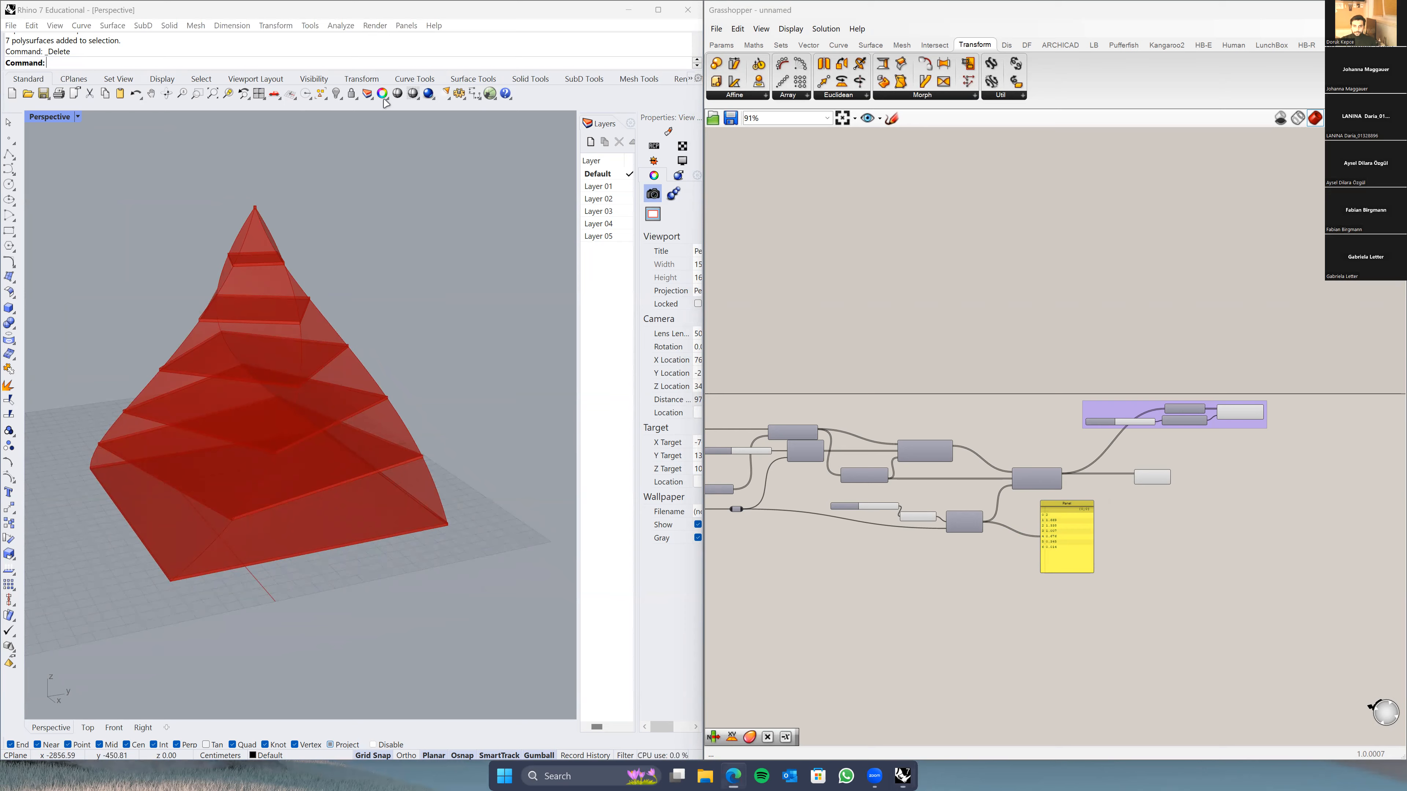
{"action": "left_click_drag", "start_coordinate": [386, 103], "coordinate": [333, 1]}
{"action": "left_click", "coordinate": [50, 133]}
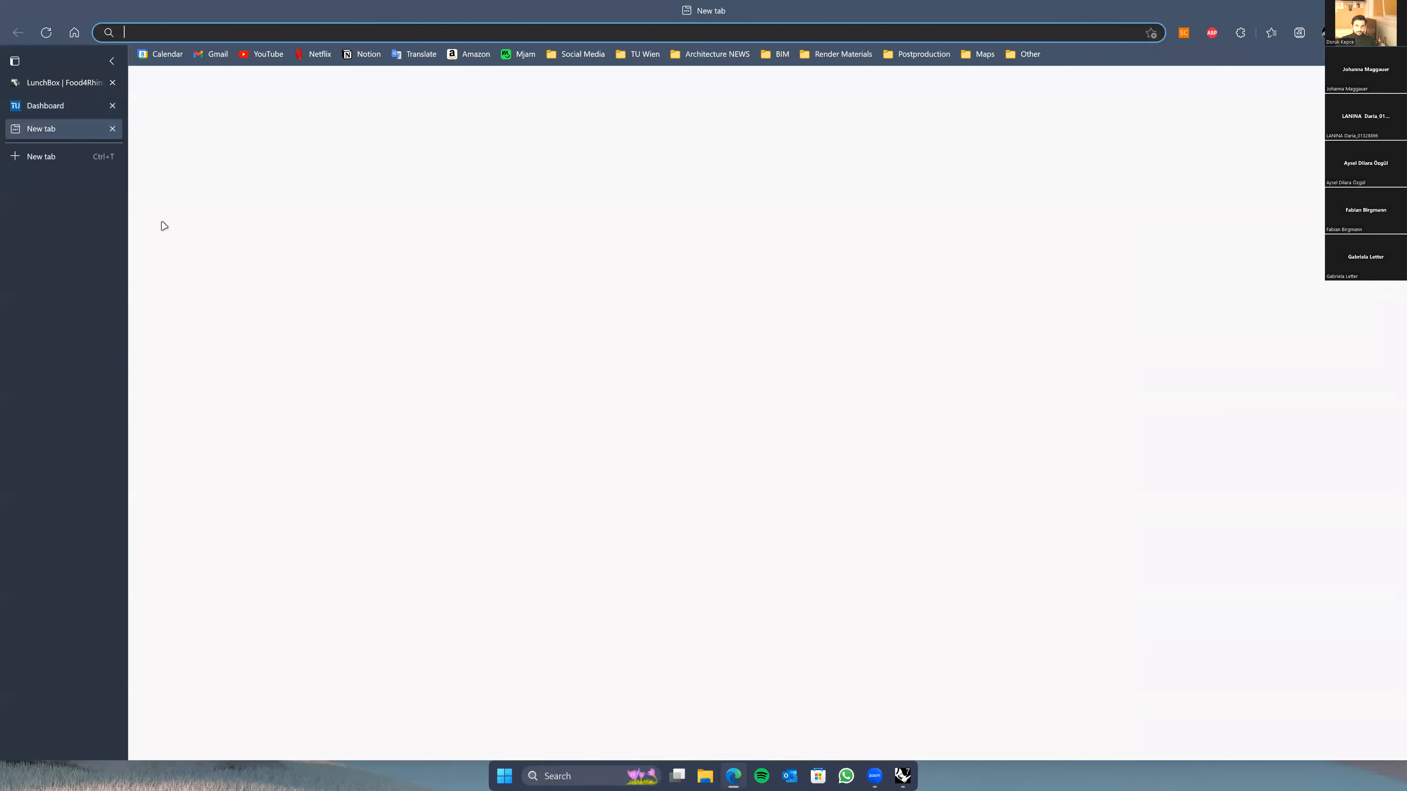
Step: Search 'lunch box rhino' and open the Food4Rhino LunchBox page at its Downloads table
{"action": "type", "text": "lunc"}
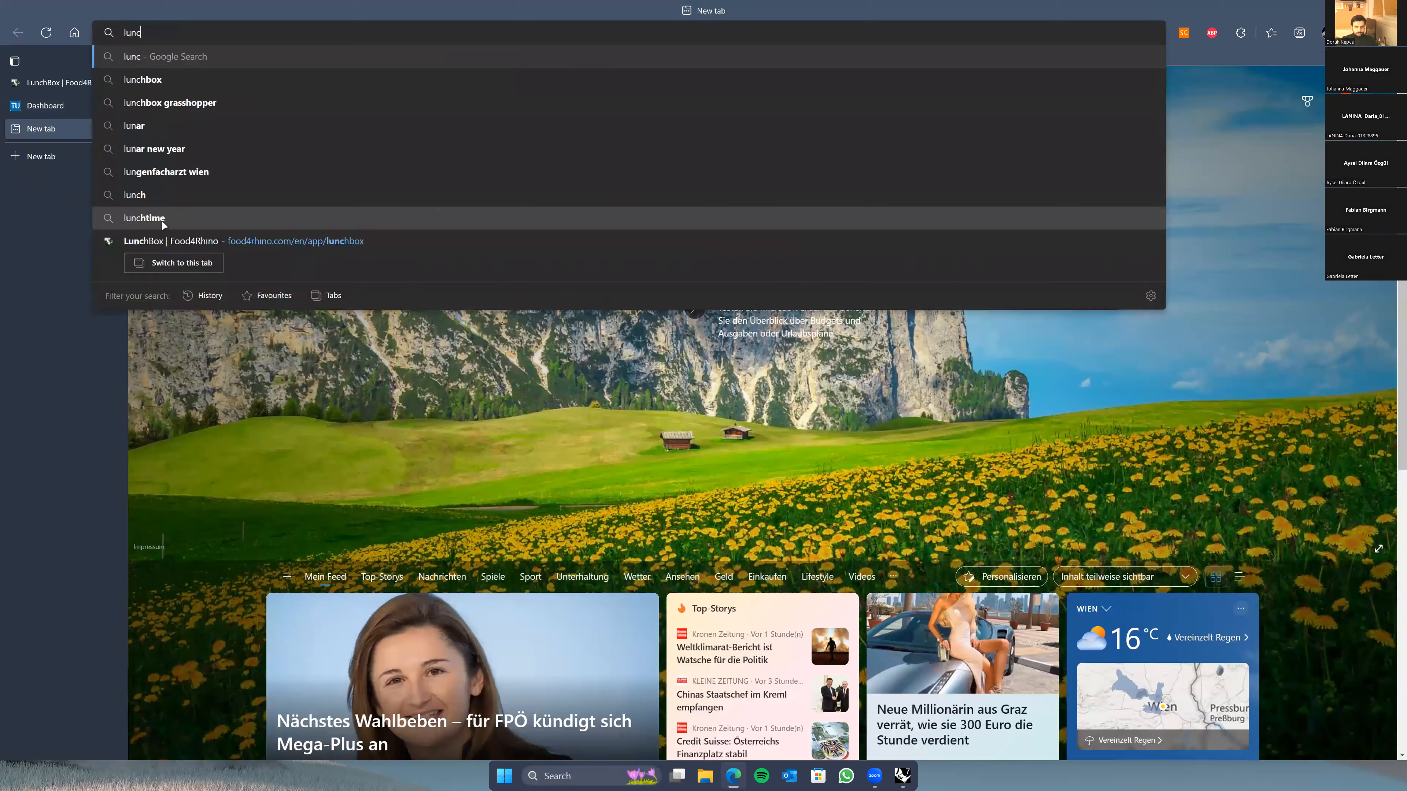
{"action": "type", "text": "h box rhino"}
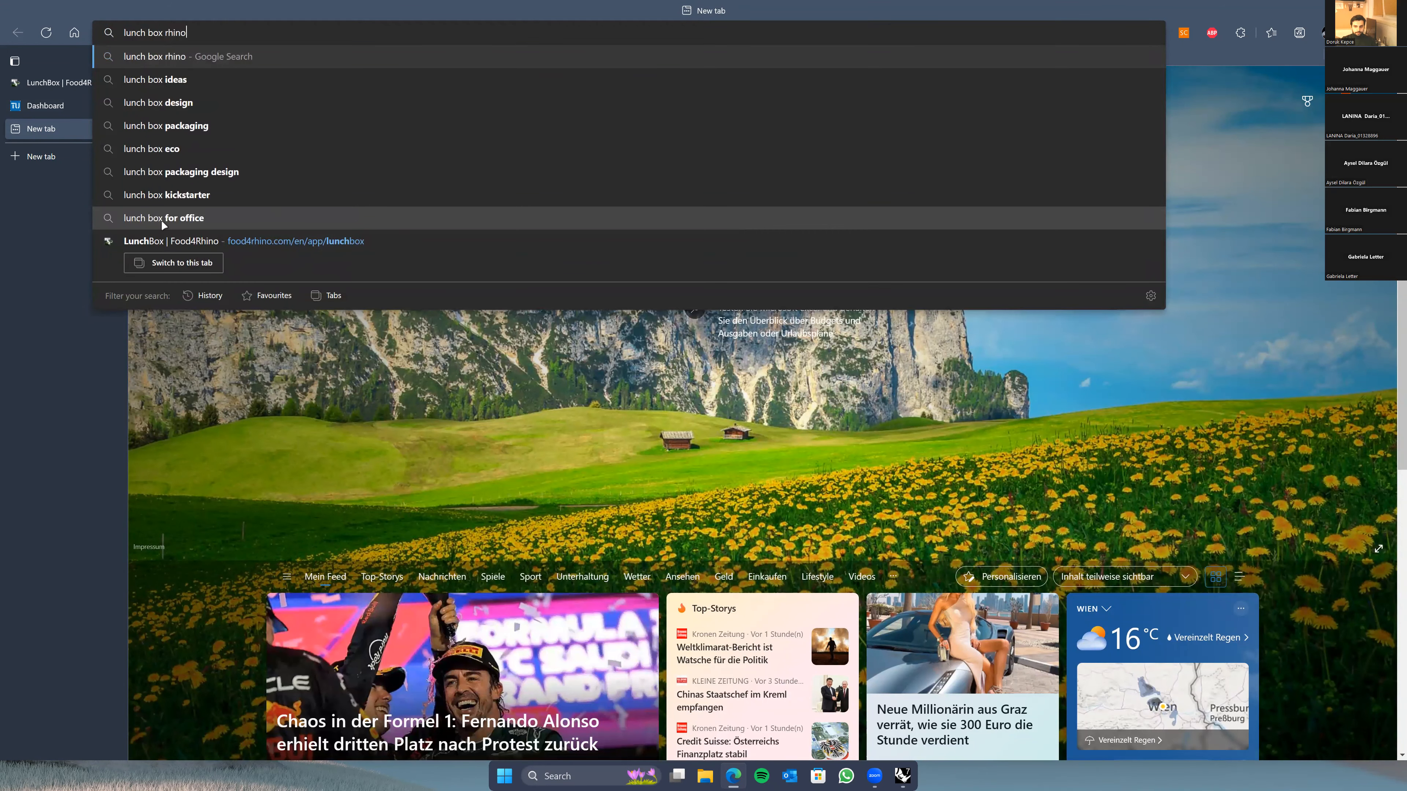
{"action": "key", "text": "Return"}
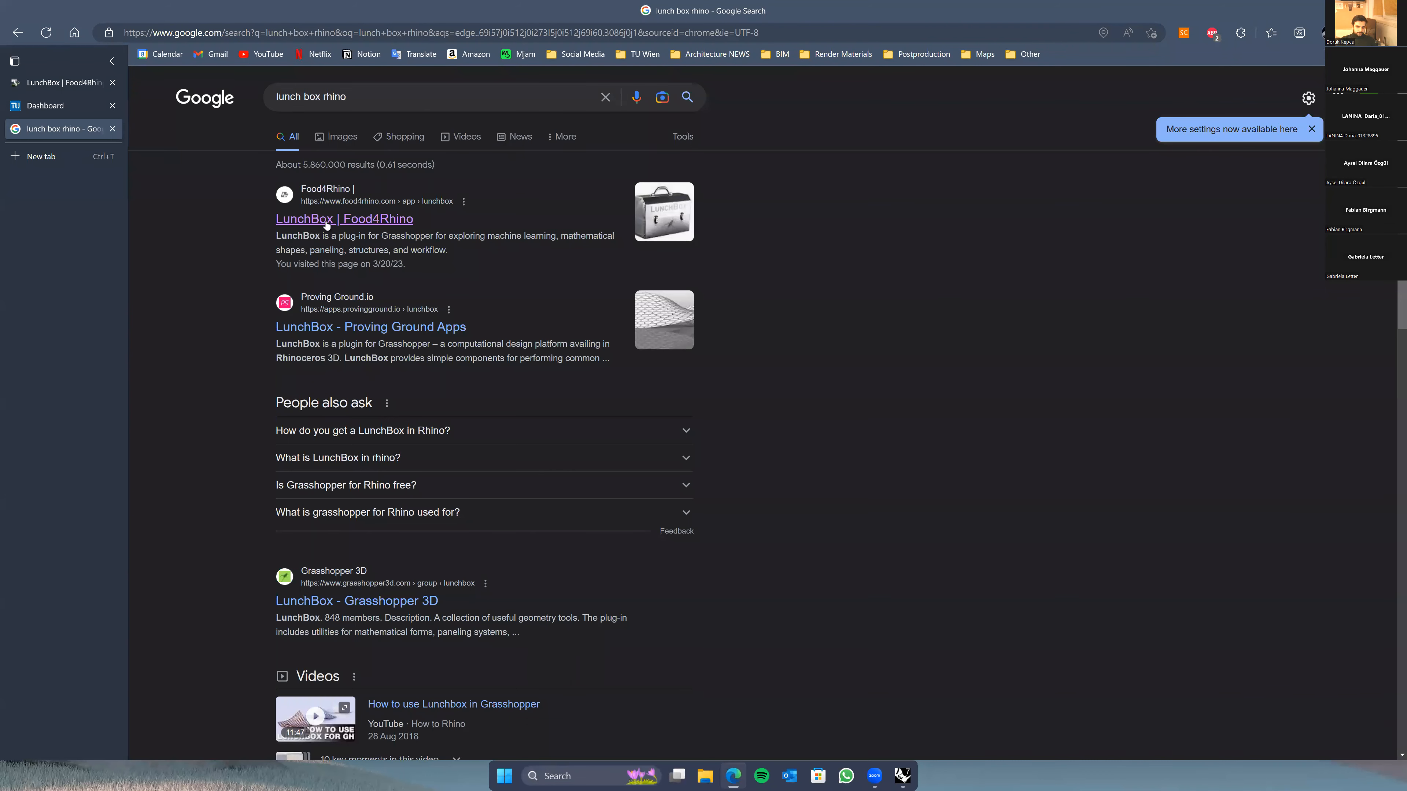
{"action": "left_click", "coordinate": [341, 220]}
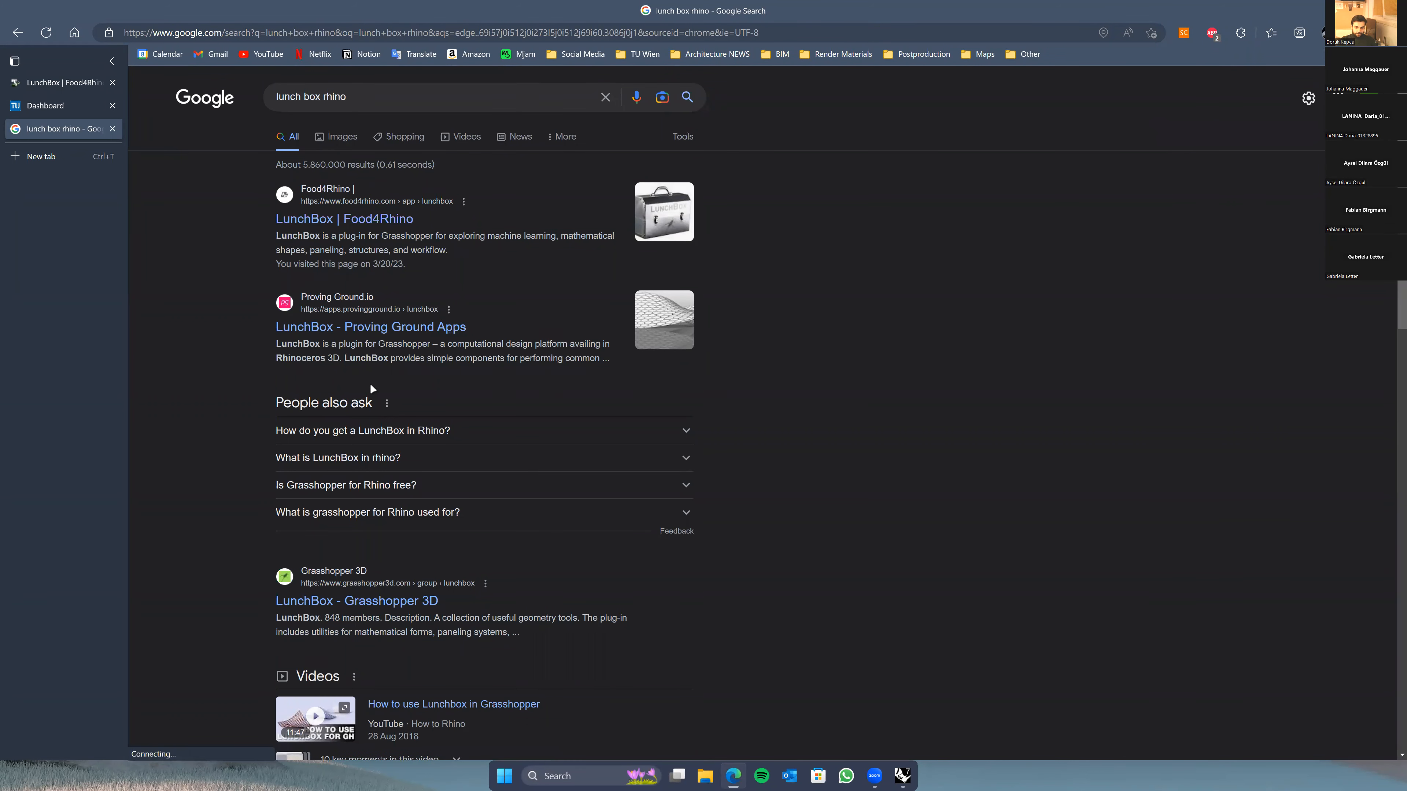
{"action": "scroll", "coordinate": [933, 439], "scroll_direction": "down", "scroll_amount": 6}
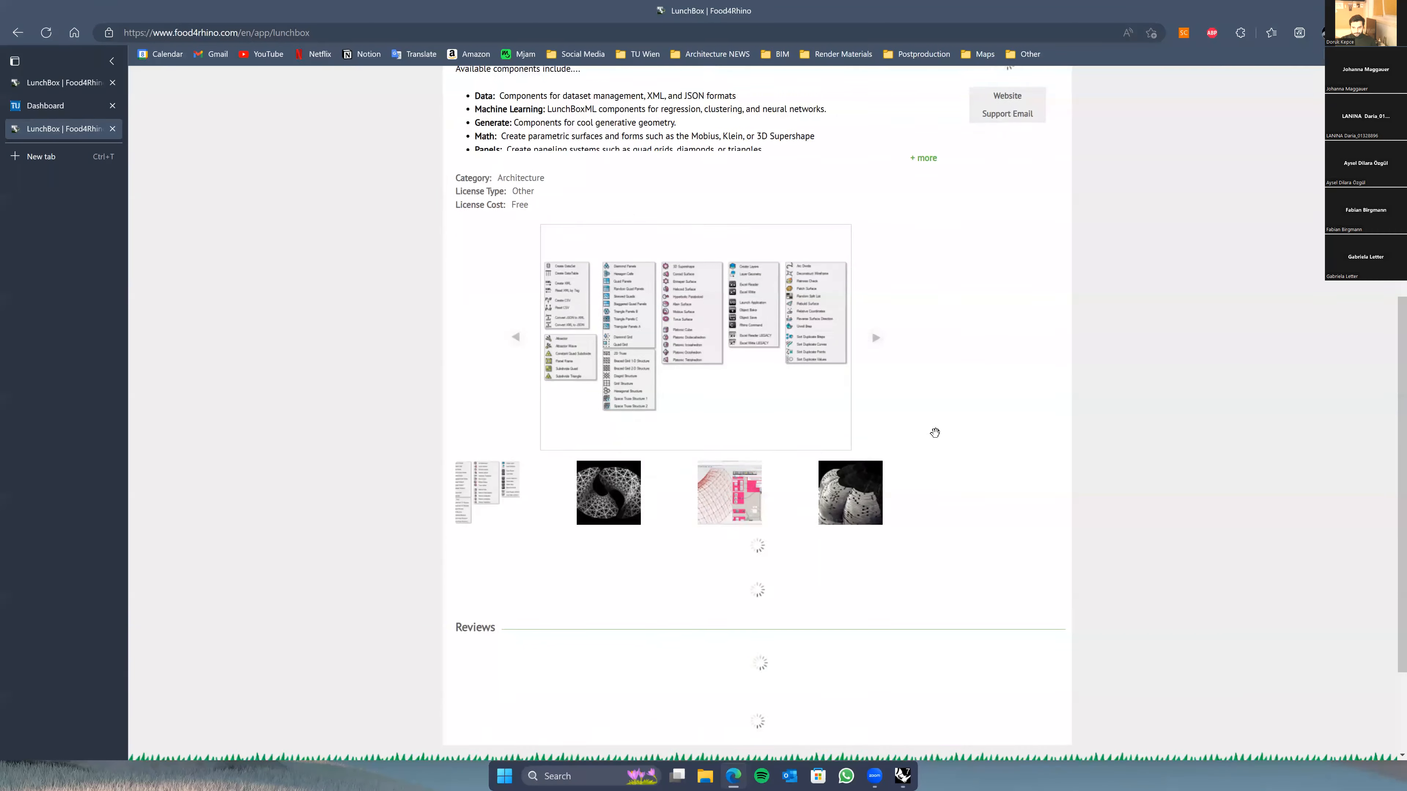
{"action": "scroll", "coordinate": [932, 438], "scroll_direction": "up", "scroll_amount": 4}
{"action": "scroll", "coordinate": [600, 502], "scroll_direction": "down", "scroll_amount": 5}
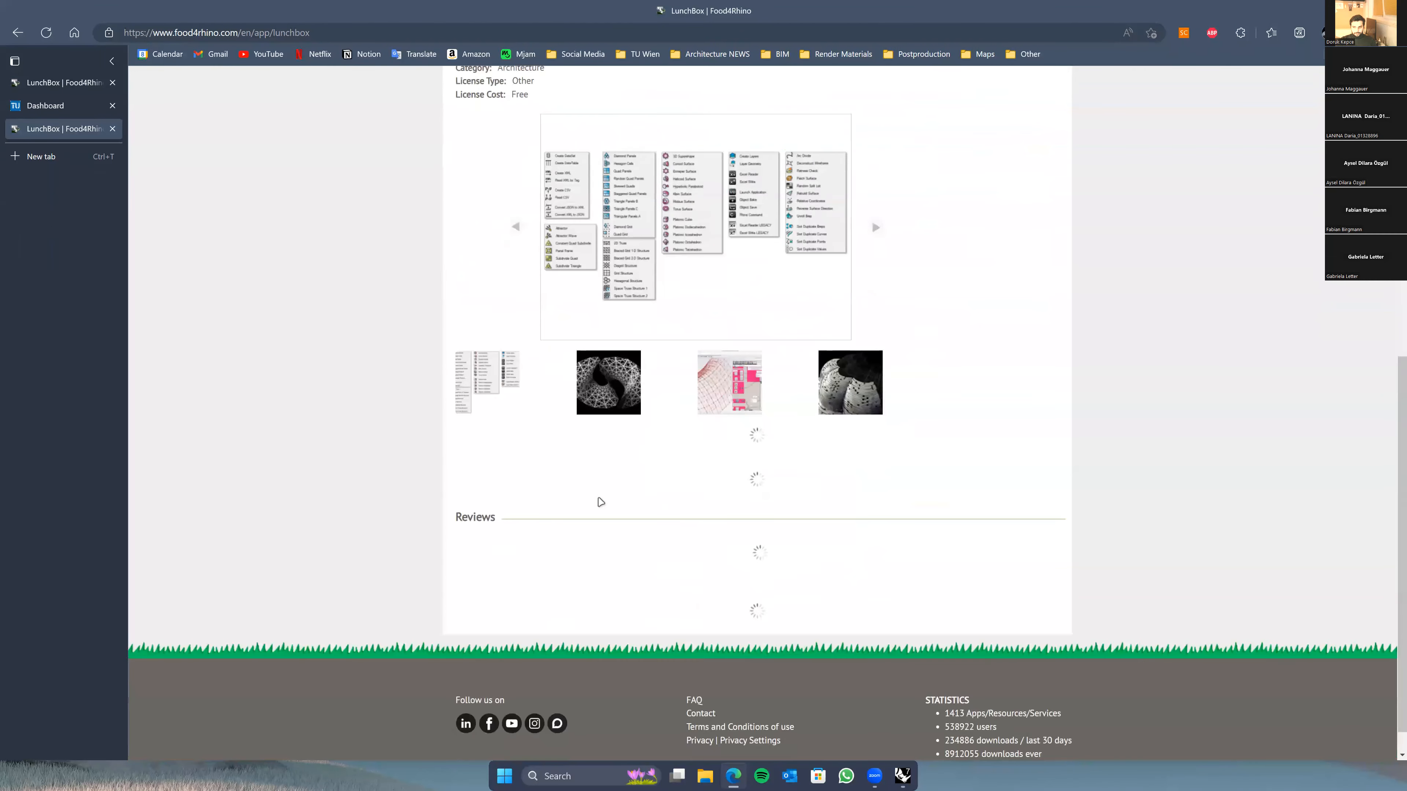
{"action": "scroll", "coordinate": [893, 475], "scroll_direction": "down", "scroll_amount": 2}
{"action": "scroll", "coordinate": [969, 632], "scroll_direction": "down", "scroll_amount": 5}
{"action": "scroll", "coordinate": [991, 351], "scroll_direction": "up", "scroll_amount": 2}
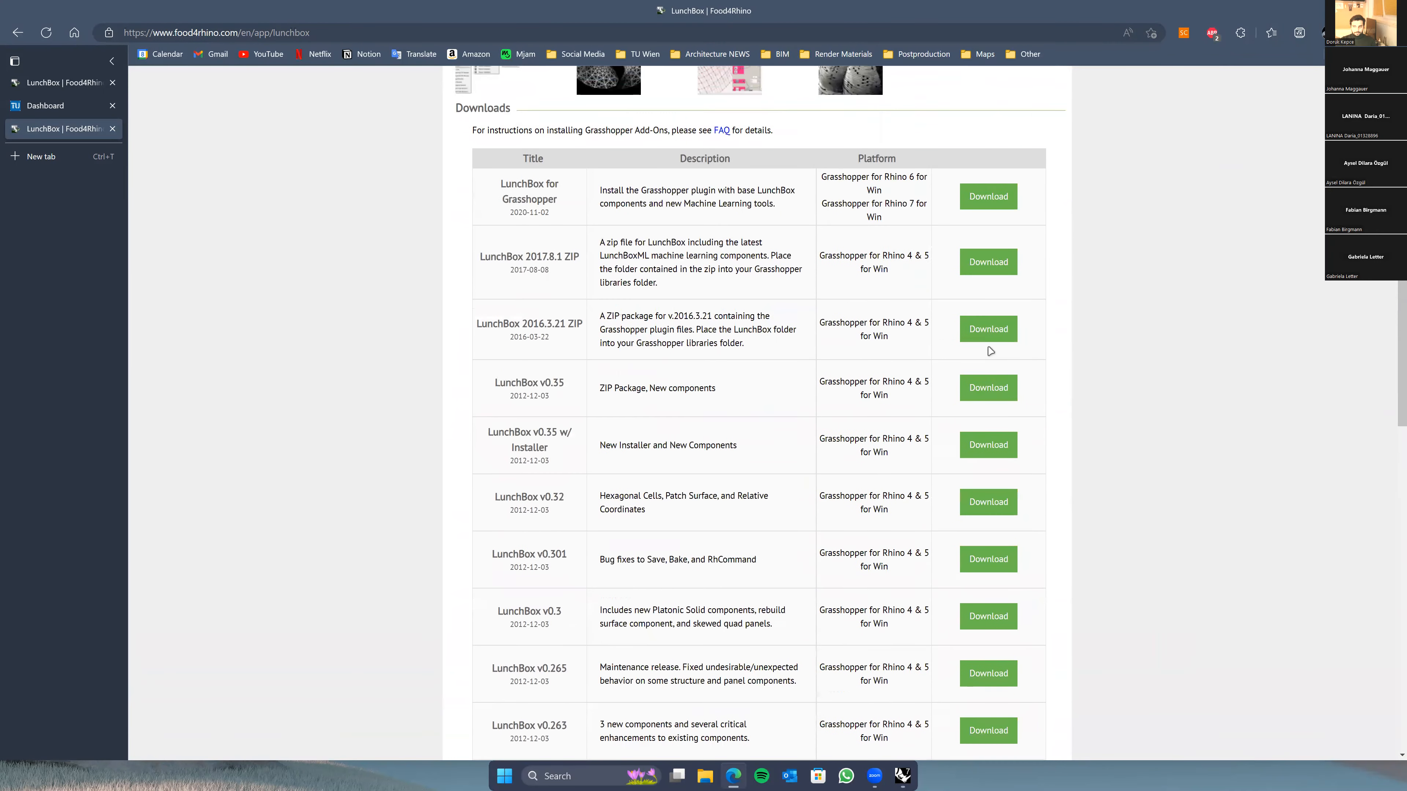
{"action": "scroll", "coordinate": [998, 253], "scroll_direction": "up", "scroll_amount": 2}
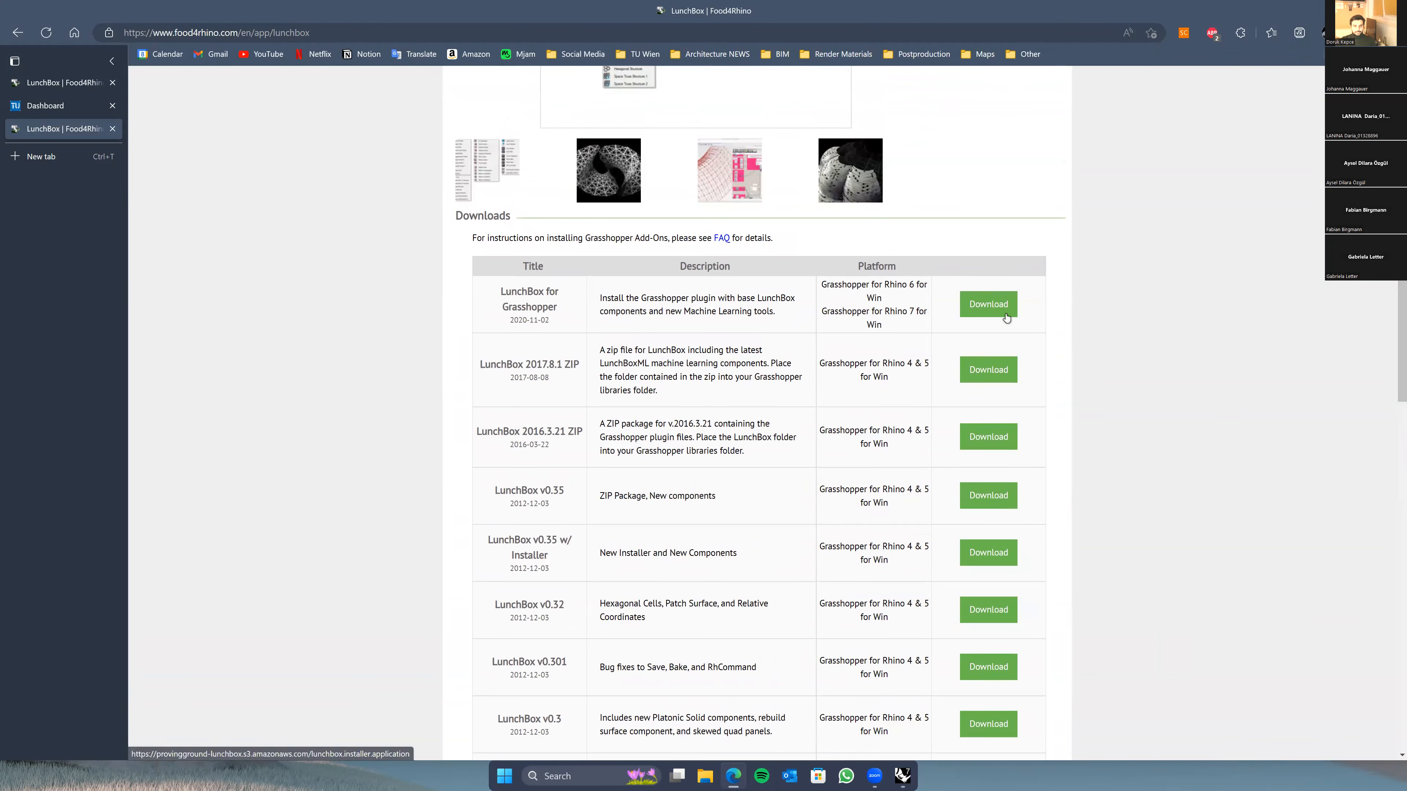
{"action": "scroll", "coordinate": [1008, 311], "scroll_direction": "up", "scroll_amount": 12}
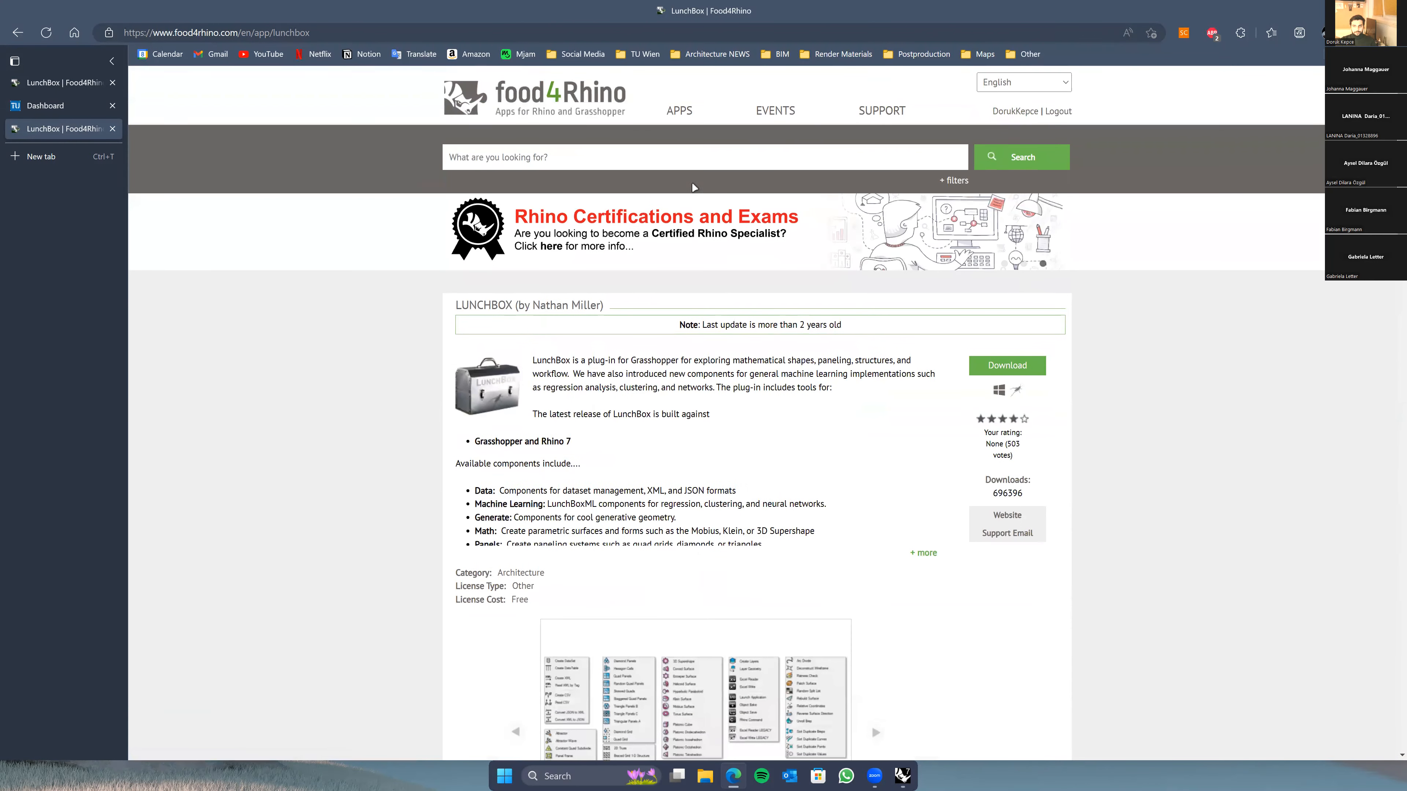
{"action": "scroll", "coordinate": [1035, 138], "scroll_direction": "down", "scroll_amount": 8}
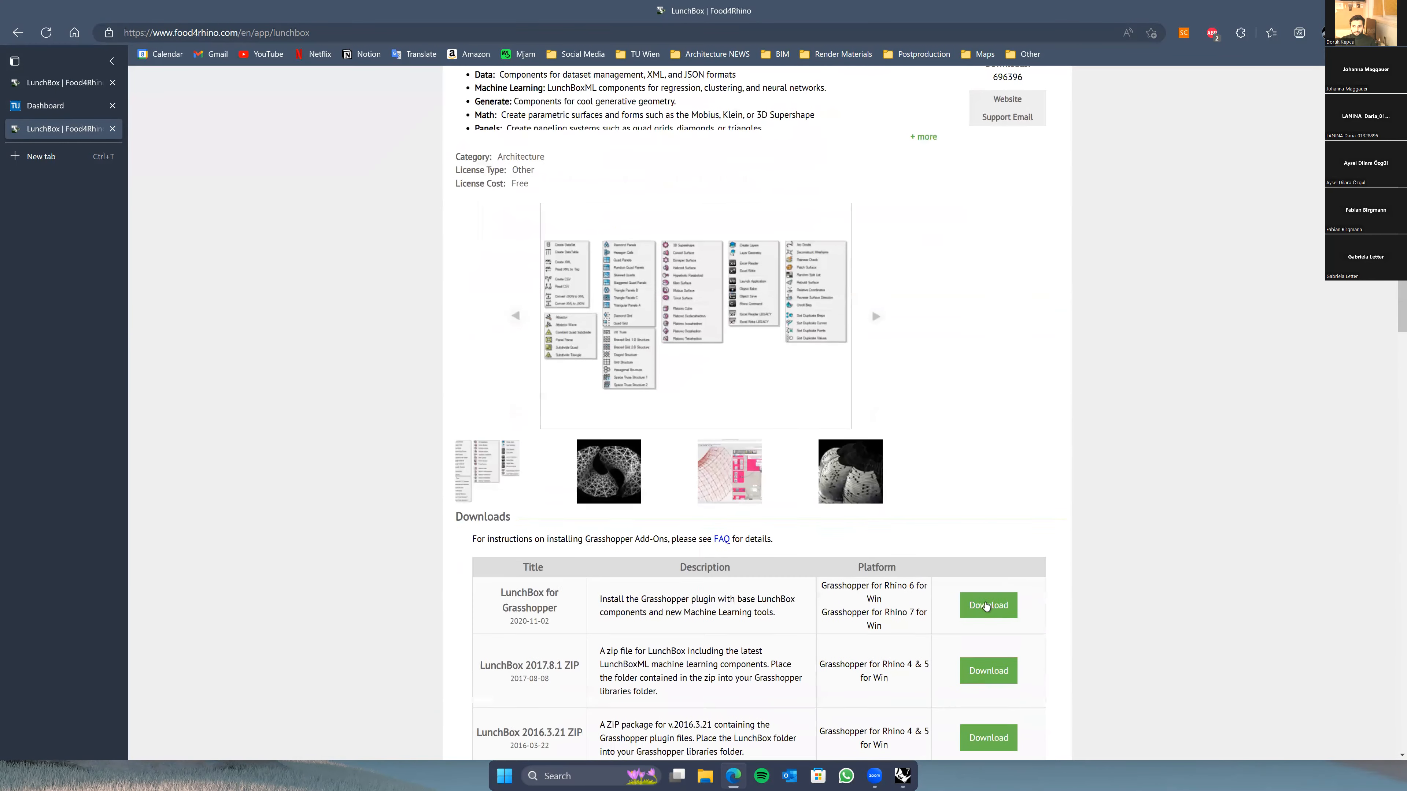
Step: Download and run the LunchBox for Grasshopper installer, accept its licence, and return to Rhino
{"action": "left_click", "coordinate": [980, 606]}
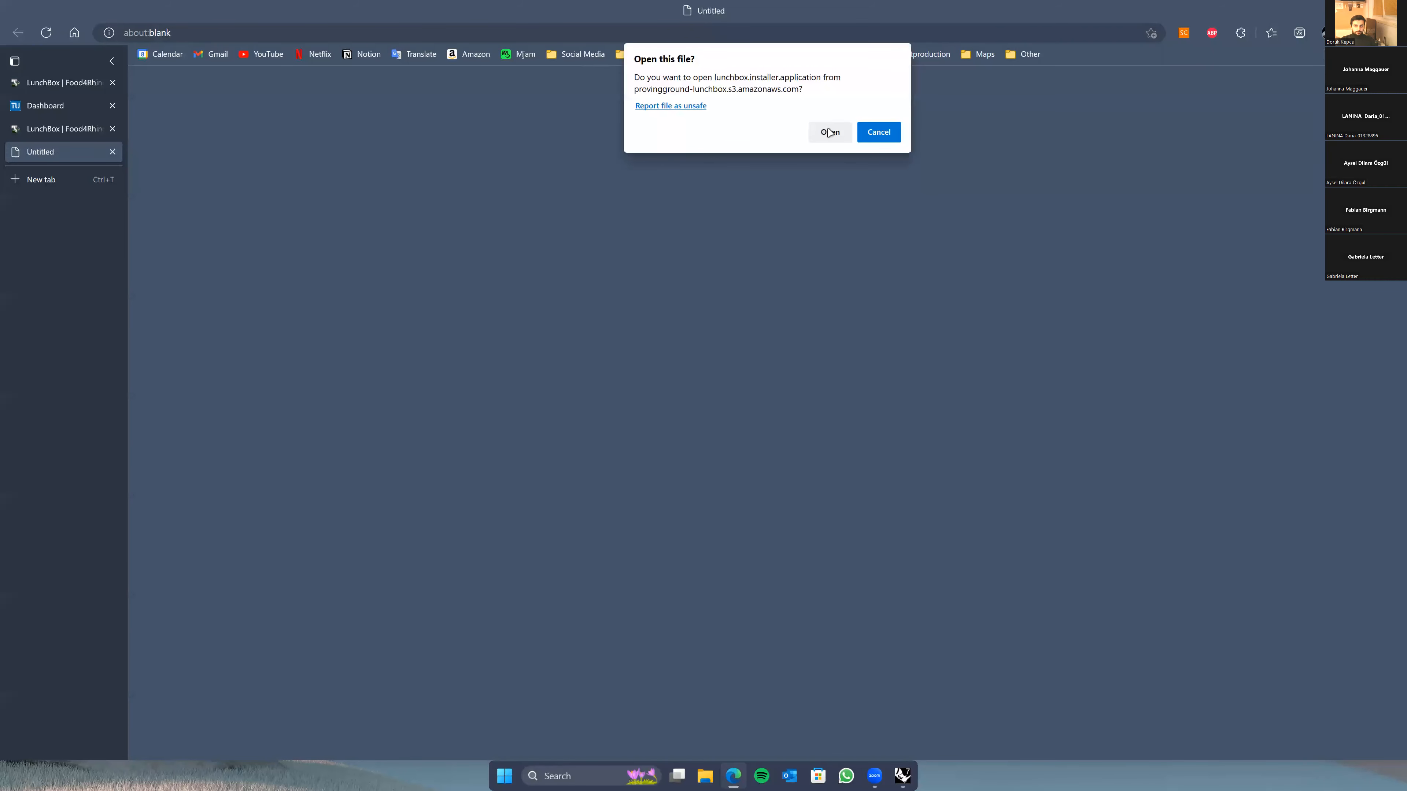
{"action": "left_click", "coordinate": [884, 137]}
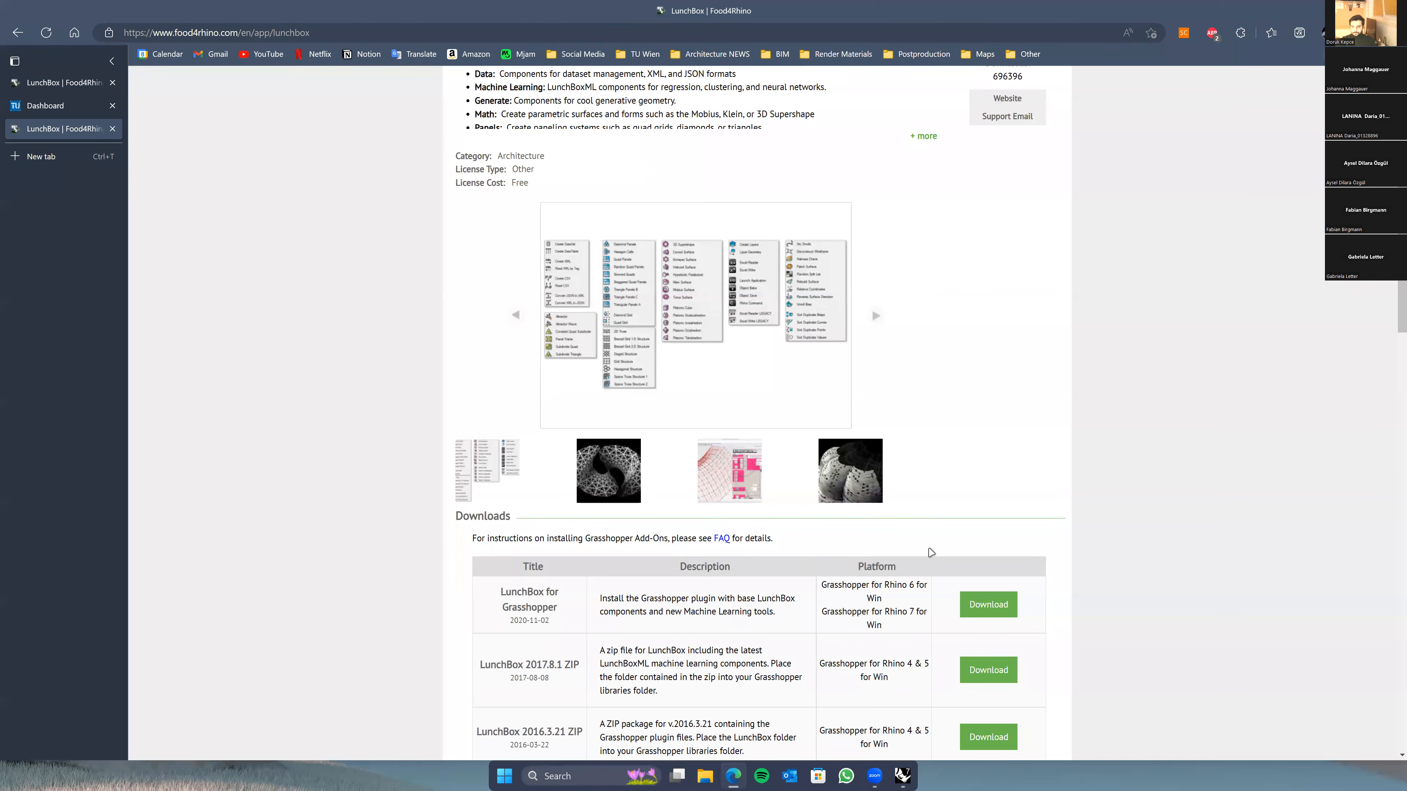
{"action": "left_click", "coordinate": [978, 604]}
{"action": "left_click", "coordinate": [827, 133]}
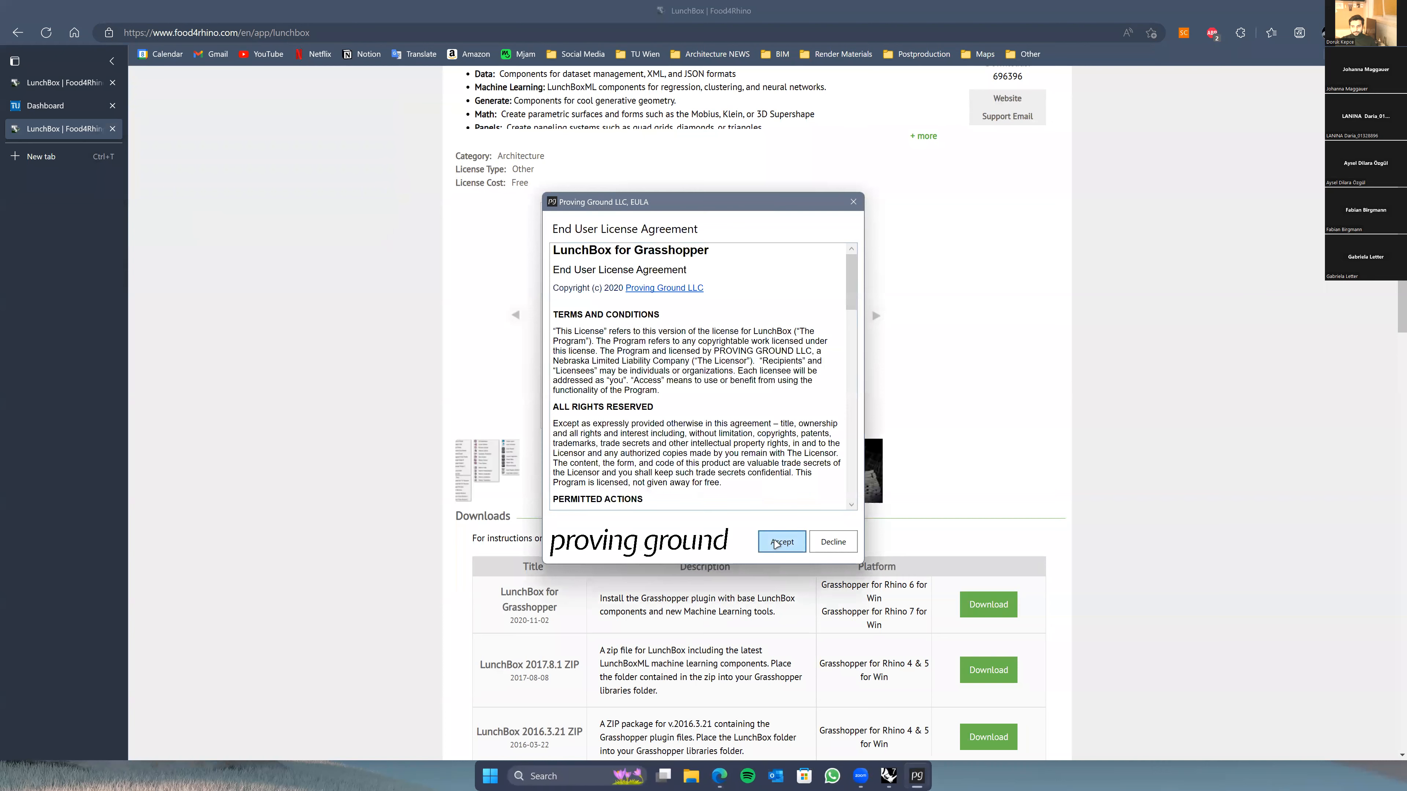
{"action": "left_click", "coordinate": [777, 544]}
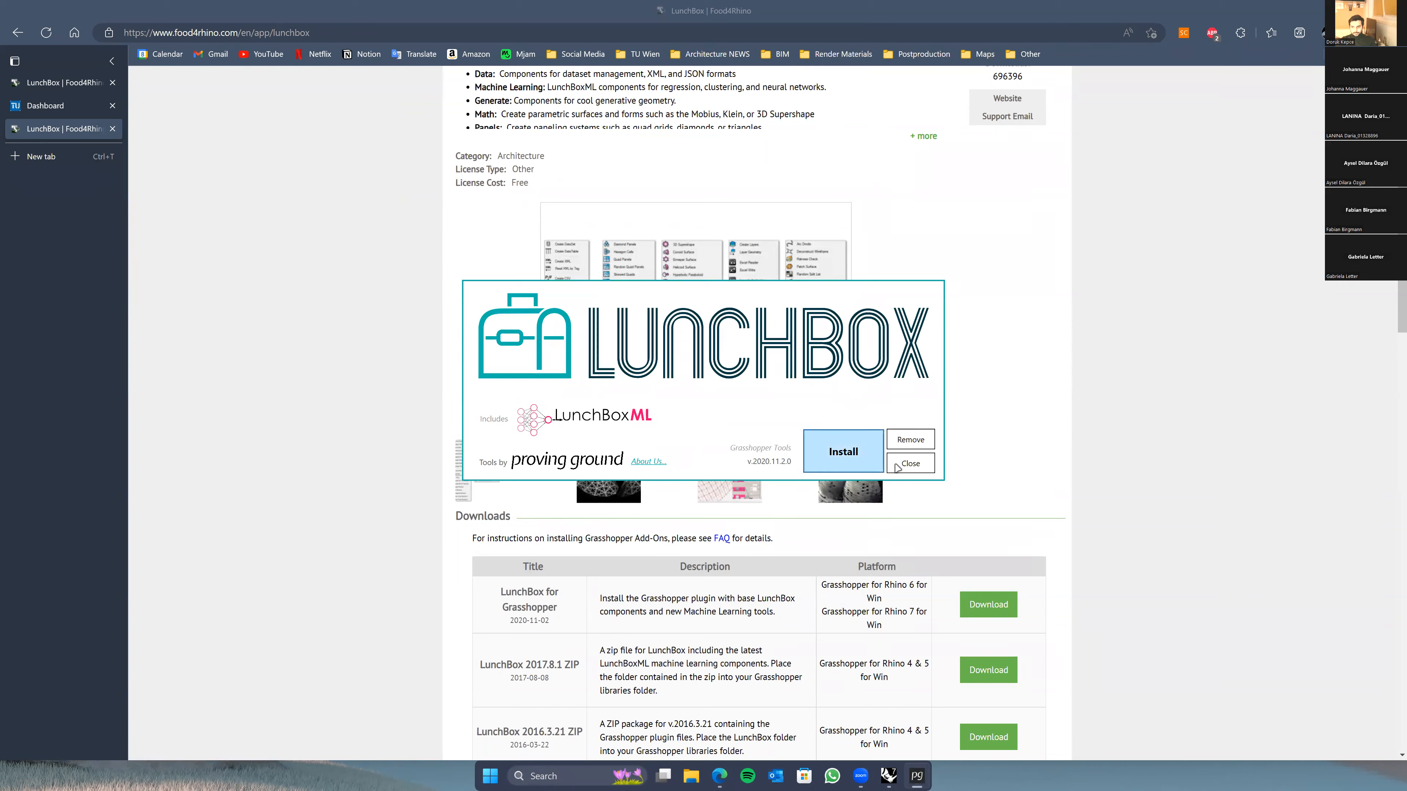
{"action": "left_click", "coordinate": [910, 464]}
{"action": "left_click", "coordinate": [902, 776]}
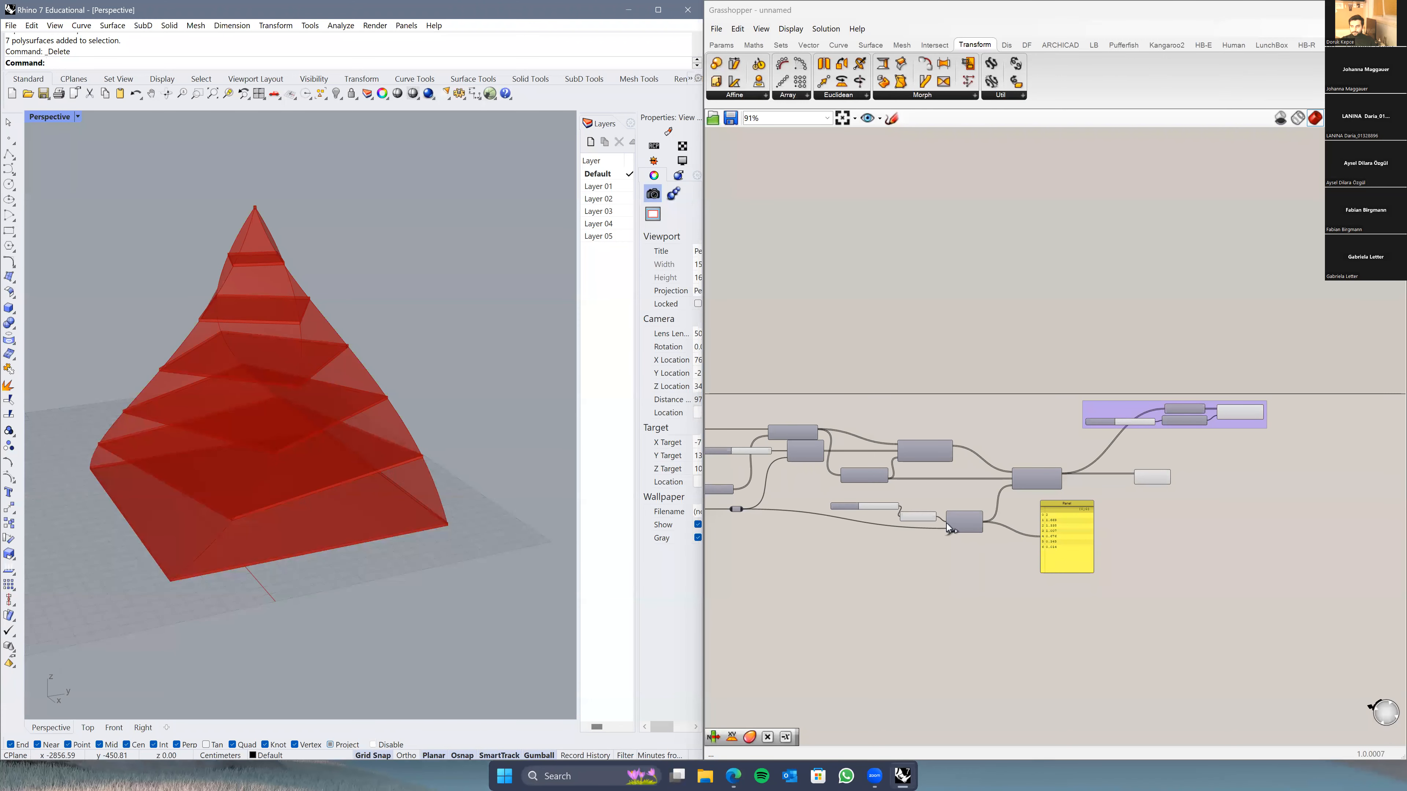
Step: Open the LunchBox tab and browse its Panels, Math, Machine Learning, Data and Excel components
{"action": "left_click", "coordinate": [1010, 351]}
{"action": "mouse_move", "coordinate": [1066, 369]}
{"action": "right_mouse_down"}
{"action": "mouse_move", "coordinate": [1107, 360]}
{"action": "mouse_move", "coordinate": [1092, 368]}
{"action": "right_mouse_up"}
{"action": "left_click", "coordinate": [1261, 53]}
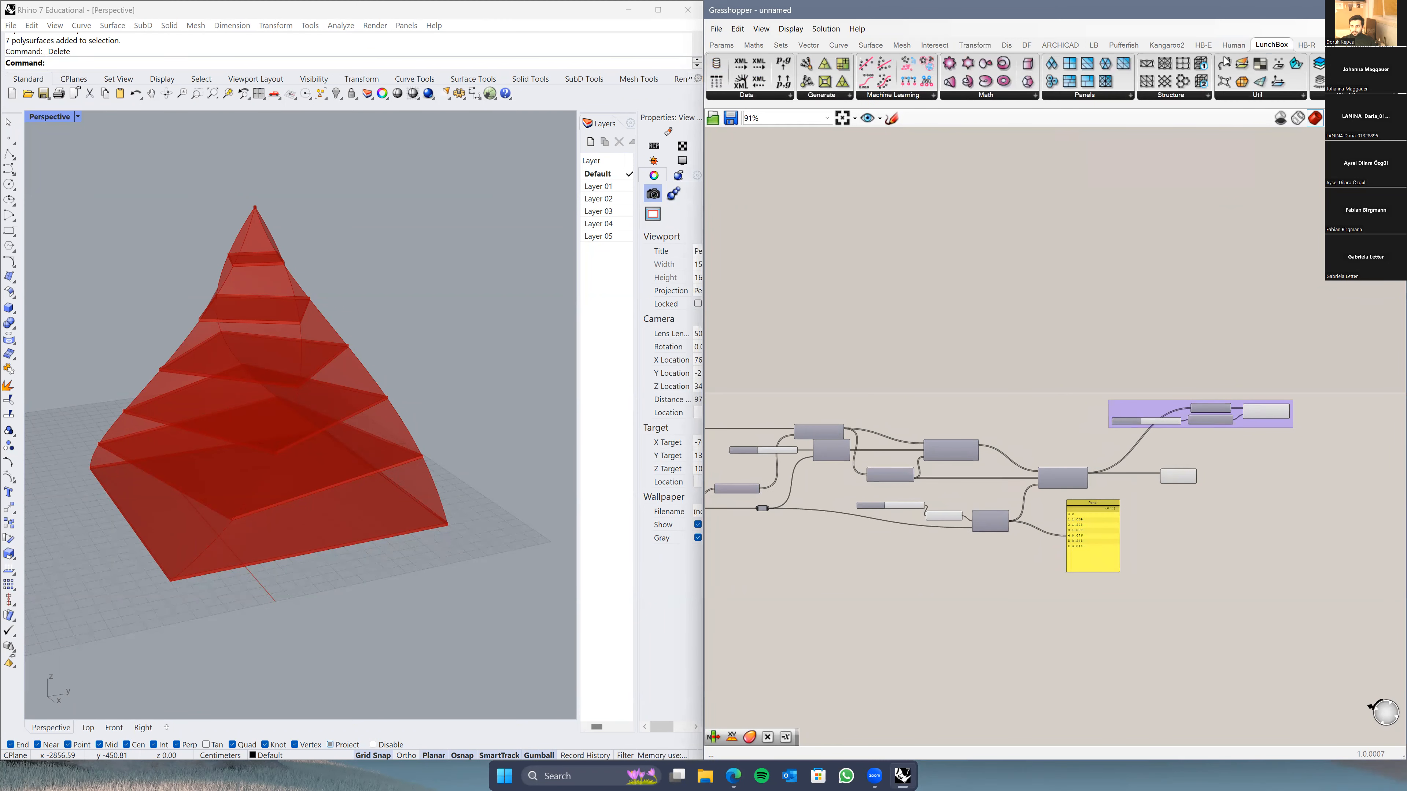
{"action": "left_click", "coordinate": [1100, 99]}
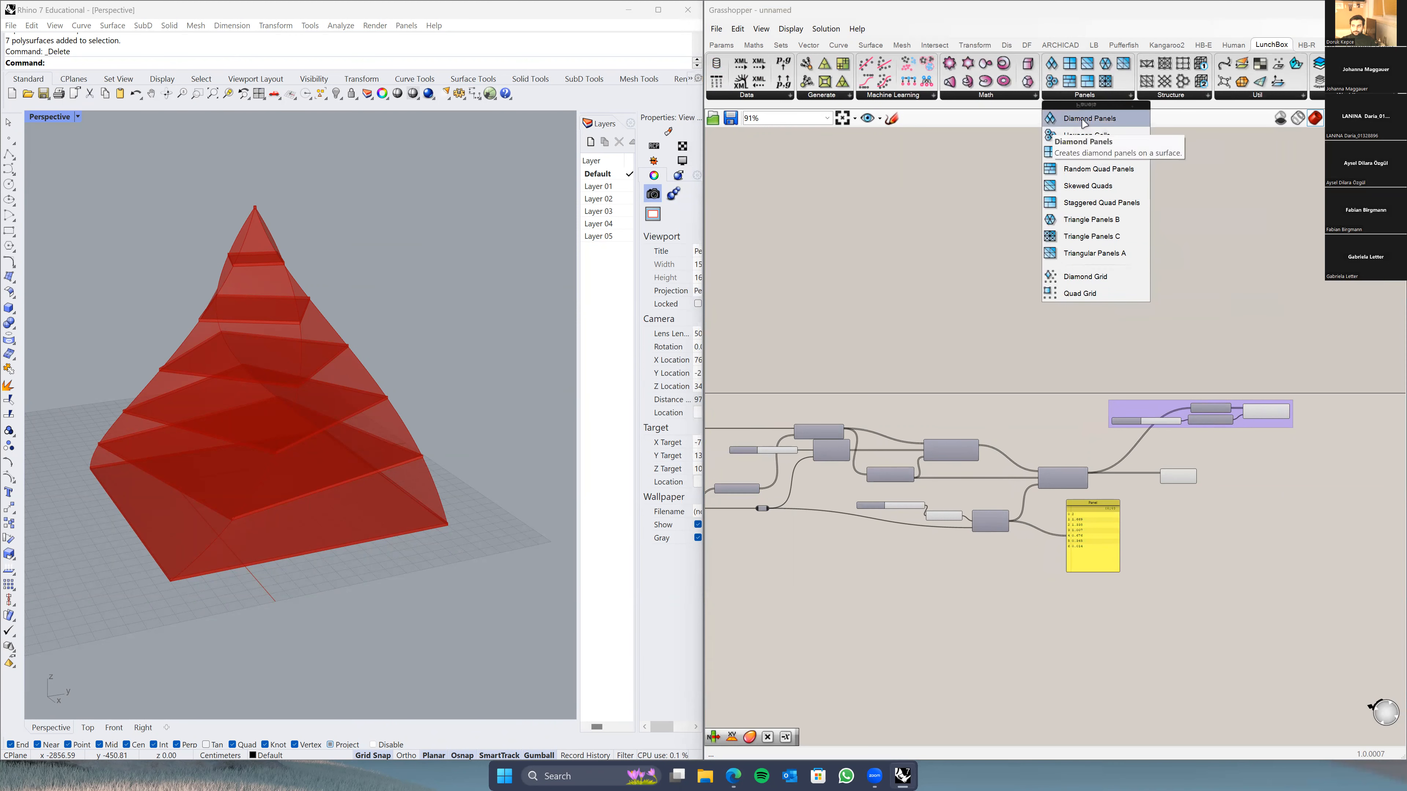
{"action": "left_click", "coordinate": [1005, 96]}
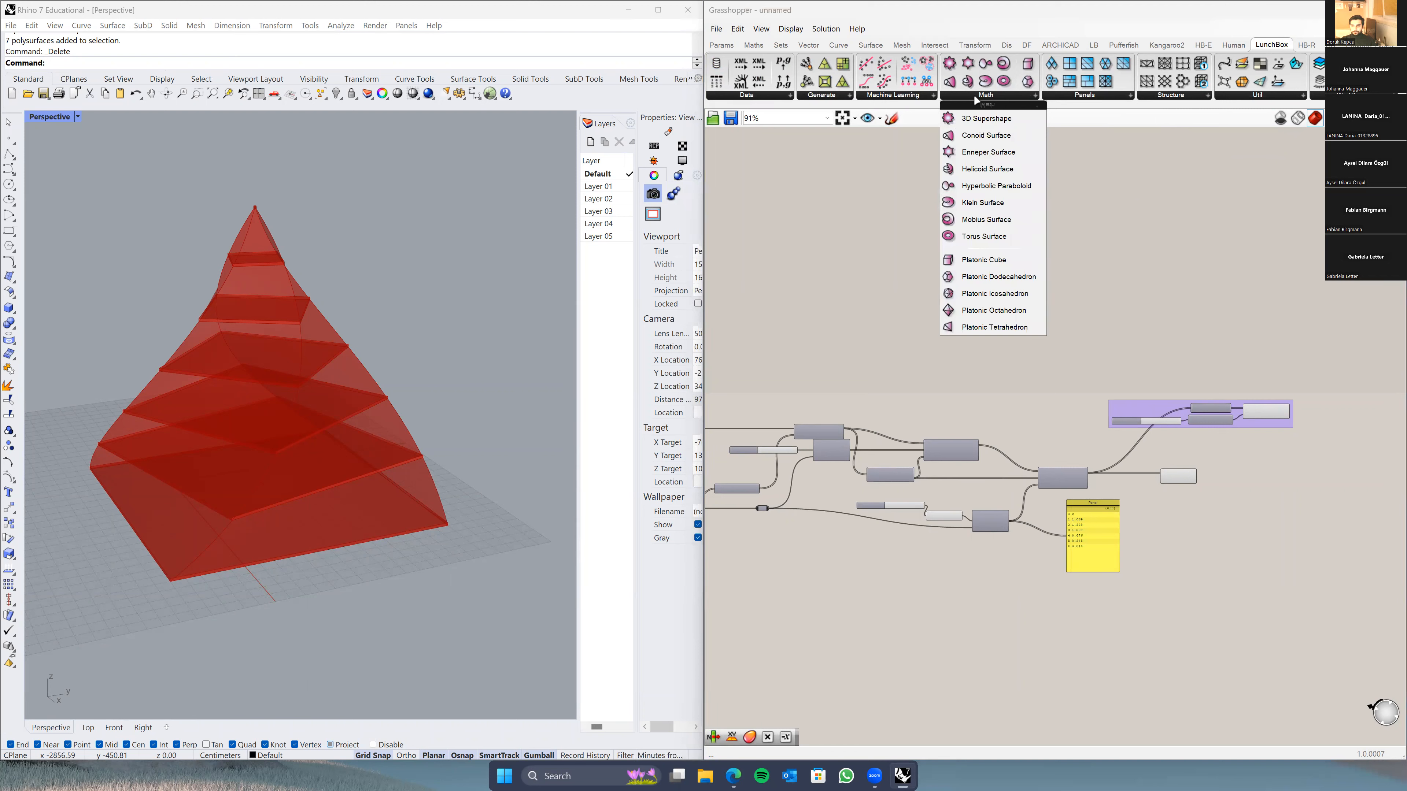
{"action": "left_click", "coordinate": [885, 95]}
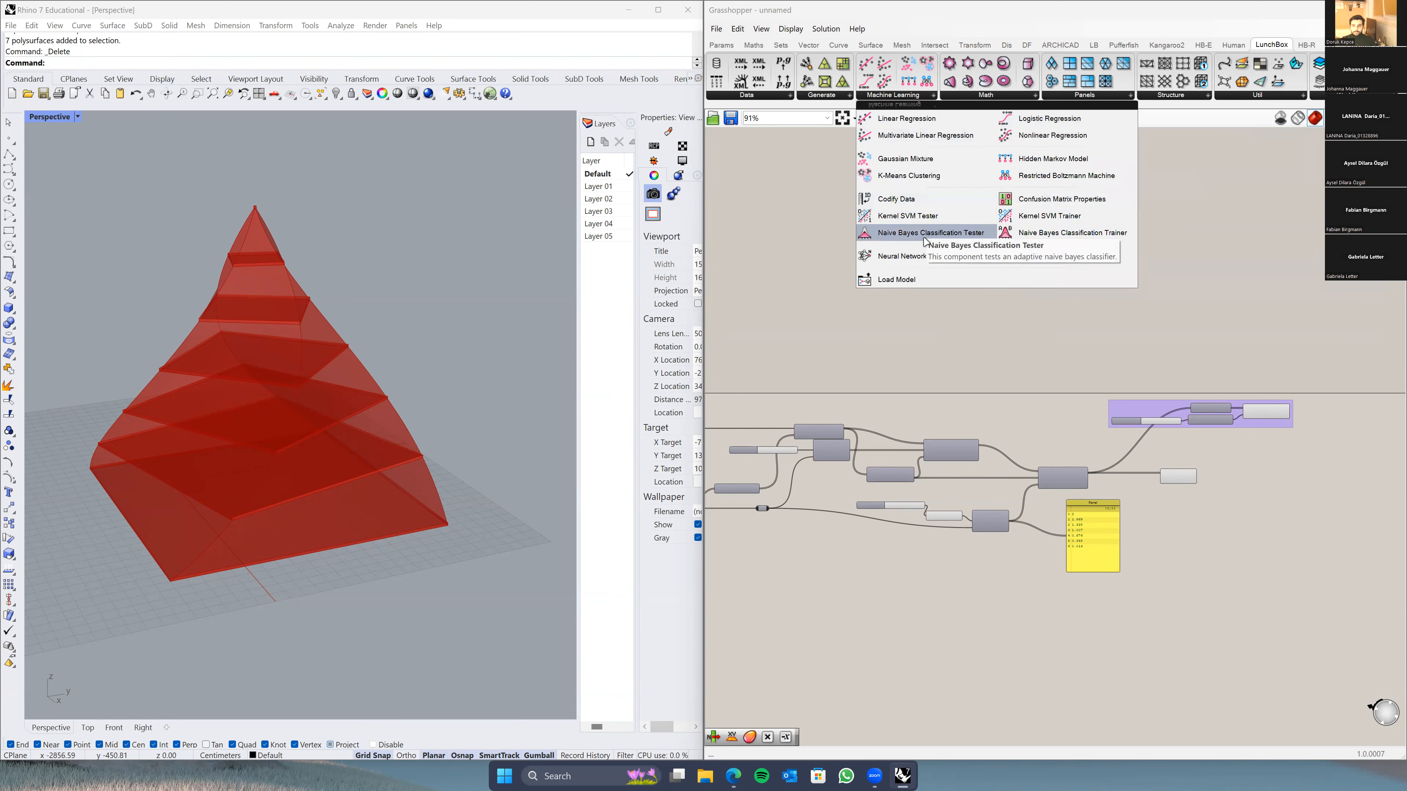
{"action": "left_click", "coordinate": [773, 97]}
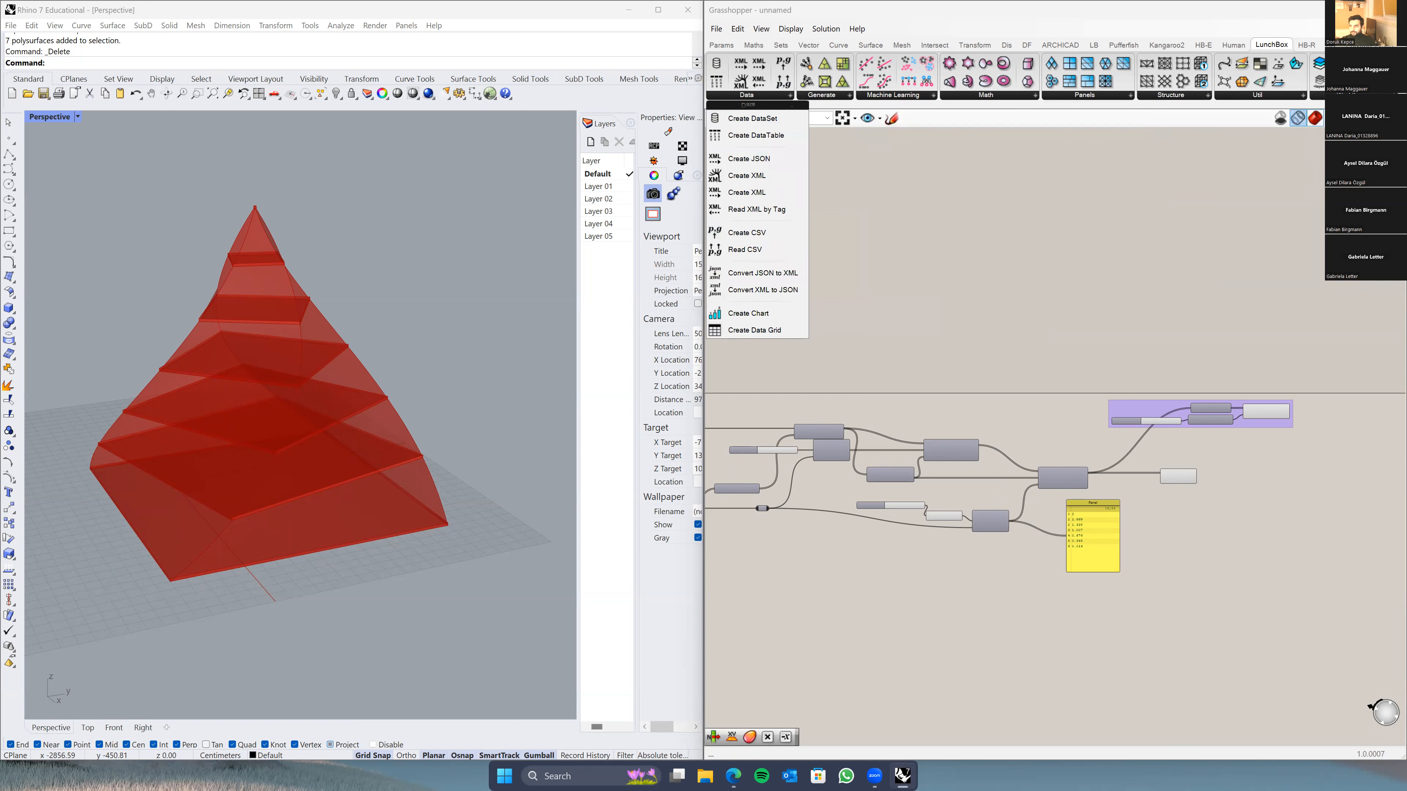
{"action": "left_click", "coordinate": [1316, 95]}
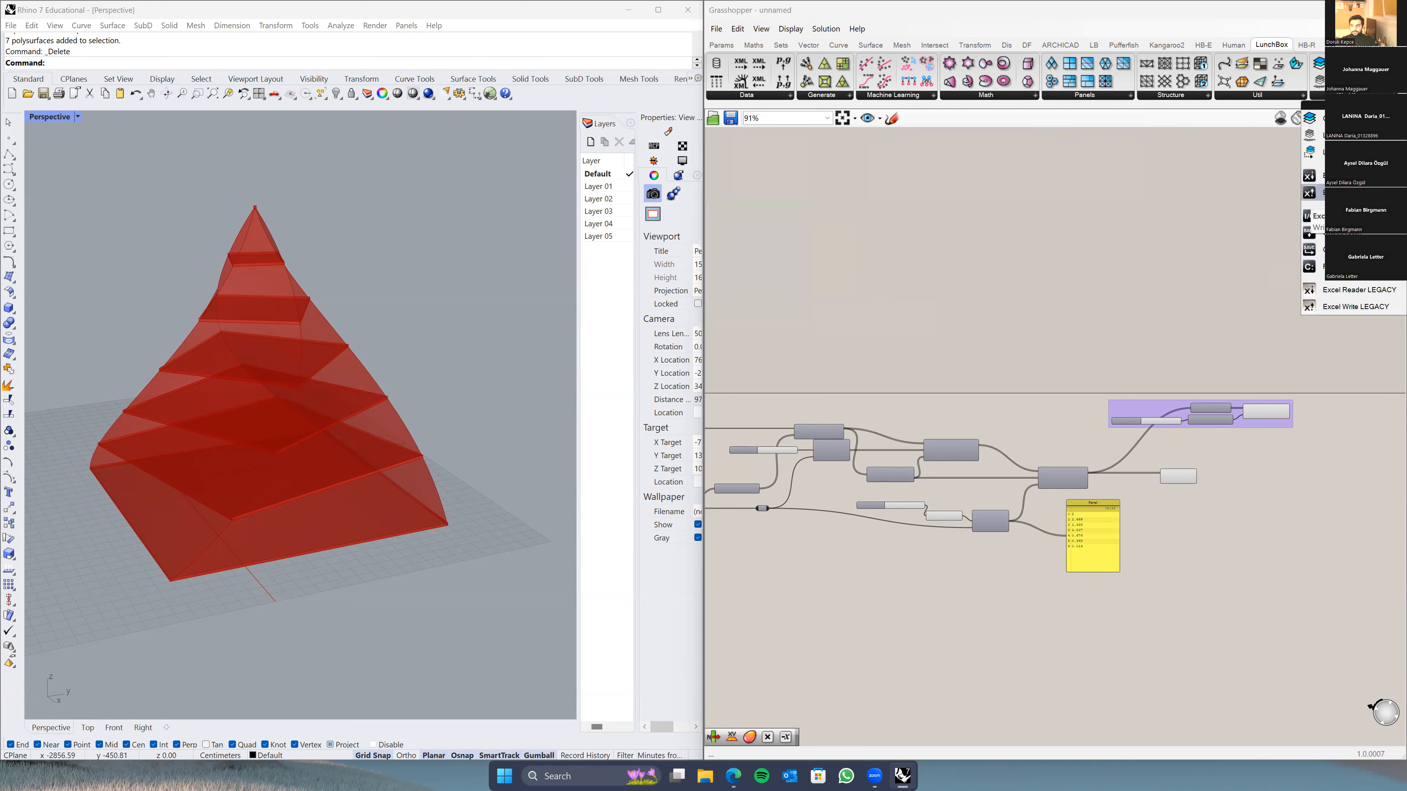